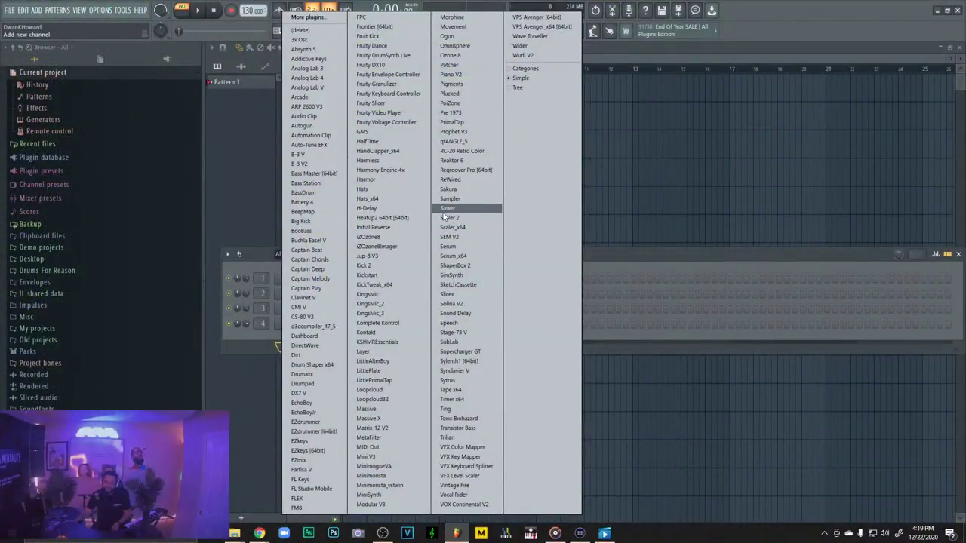
Audition samples in the Perc Loops folder of Capital Drum Kit 3 within Drums For Reason, including CDK3 - Drum Loop 112 BPM 2
{"action": "left_click", "coordinate": [87, 273]}
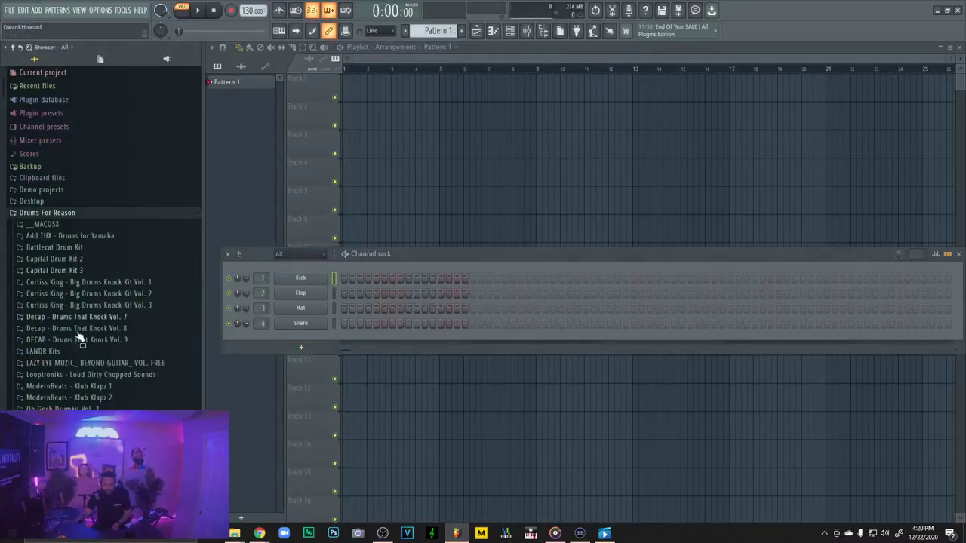
{"action": "left_click", "coordinate": [87, 271]}
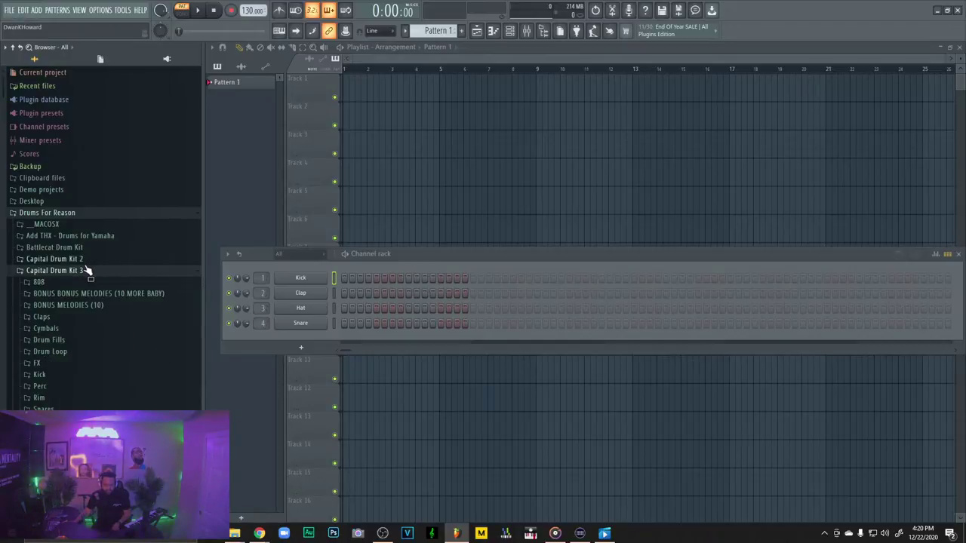
{"action": "left_click", "coordinate": [53, 352]}
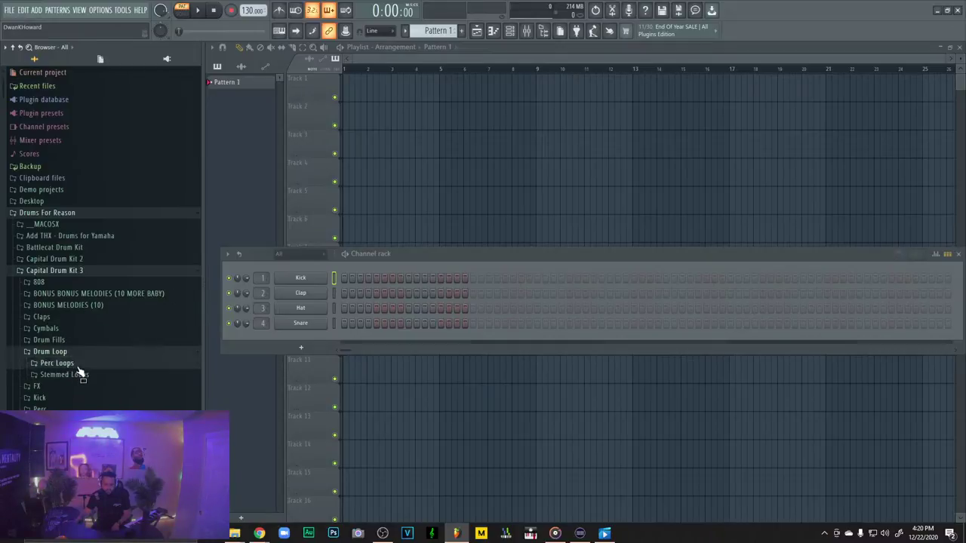
{"action": "left_click", "coordinate": [73, 363]}
{"action": "scroll", "coordinate": [61, 230], "scroll_direction": "down", "scroll_amount": 2}
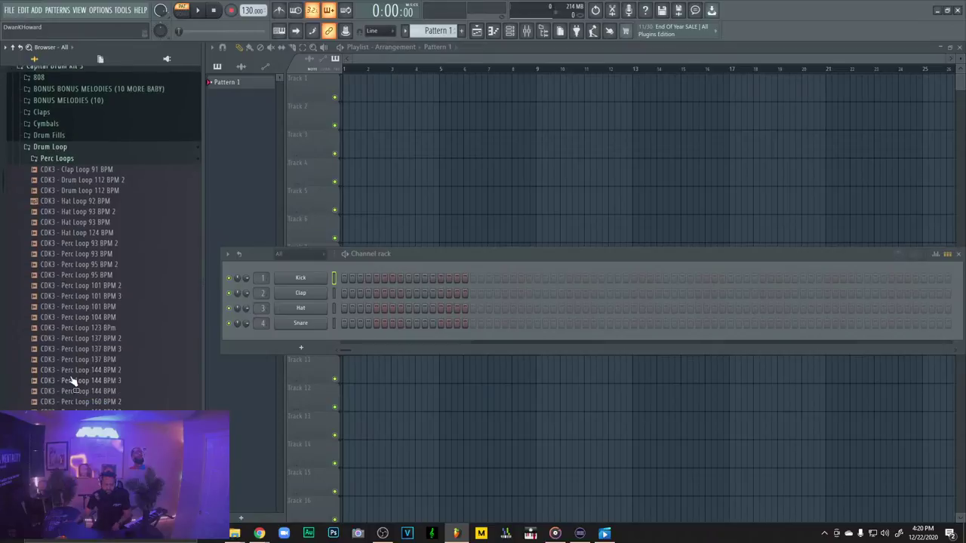
{"action": "left_click", "coordinate": [103, 180]}
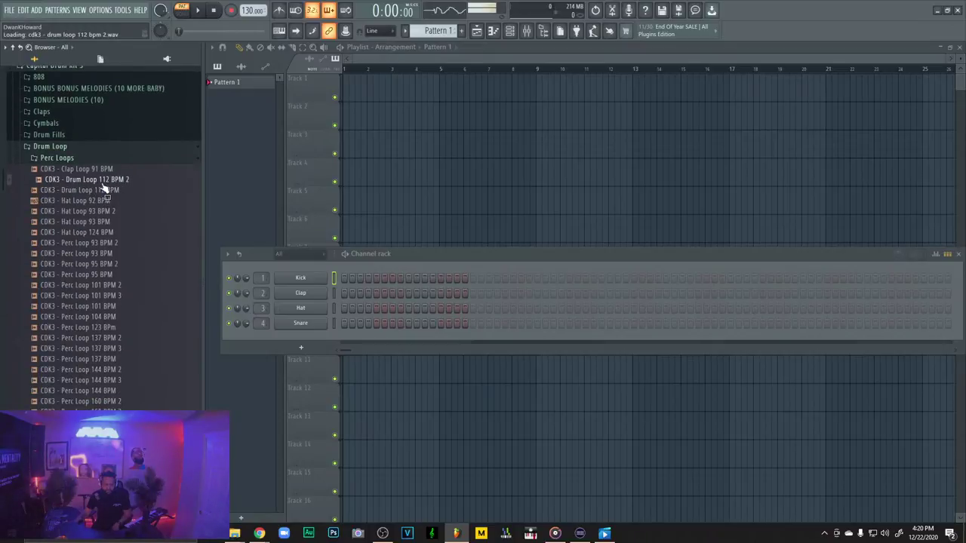
{"action": "left_click", "coordinate": [107, 285]}
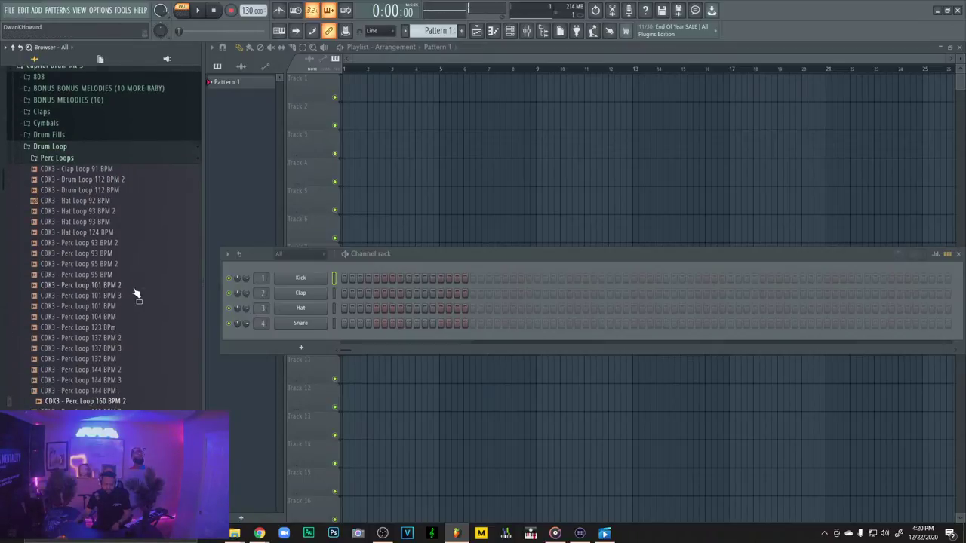
{"action": "scroll", "coordinate": [113, 294], "scroll_direction": "up", "scroll_amount": 4}
{"action": "left_click", "coordinate": [64, 286]}
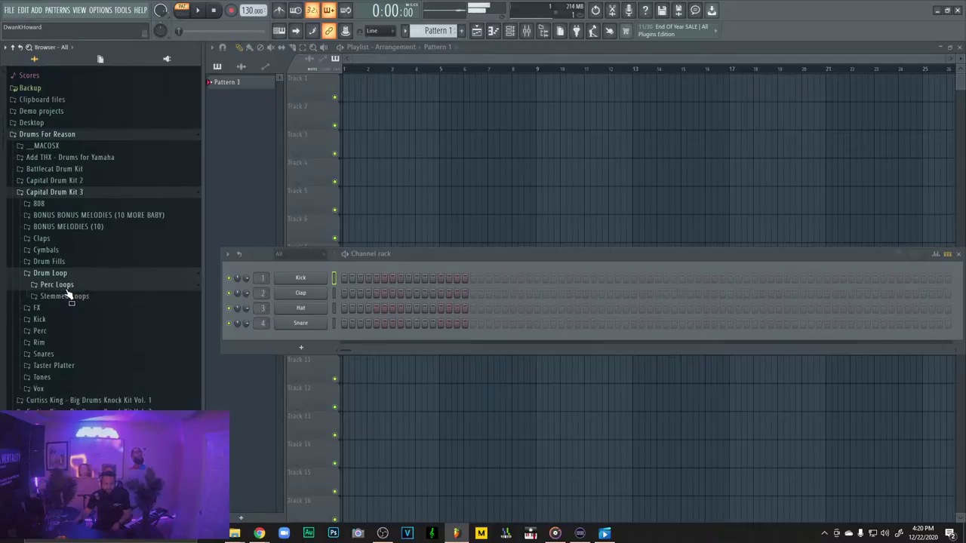
Audition the drum loops of Slap Experts - Oh Gosh Drumkit Vol. 4 and collapse their folder
{"action": "scroll", "coordinate": [53, 347], "scroll_direction": "down", "scroll_amount": 3}
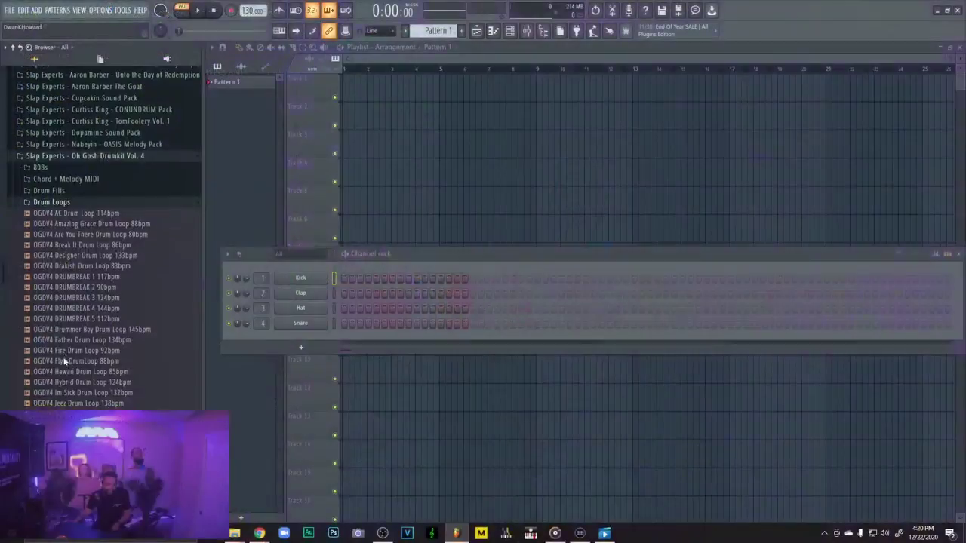
{"action": "left_click", "coordinate": [75, 360]}
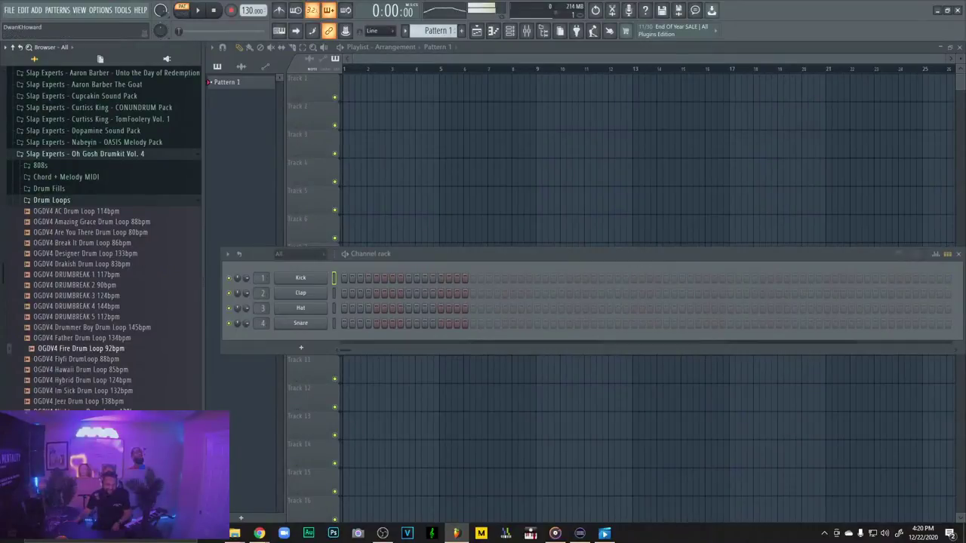
{"action": "left_click", "coordinate": [98, 401]}
{"action": "scroll", "coordinate": [106, 407], "scroll_direction": "down", "scroll_amount": 2}
{"action": "left_click", "coordinate": [113, 401]}
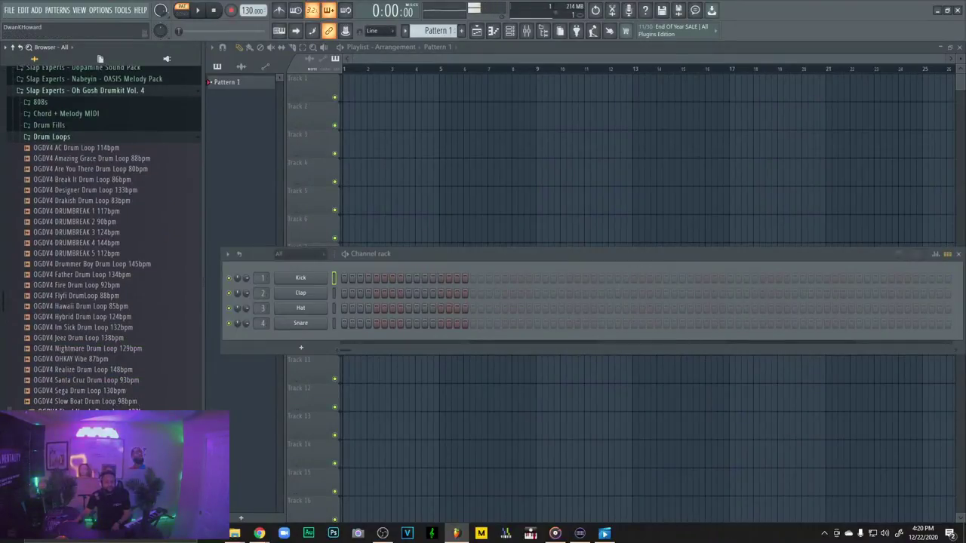
{"action": "scroll", "coordinate": [98, 340], "scroll_direction": "down", "scroll_amount": 2}
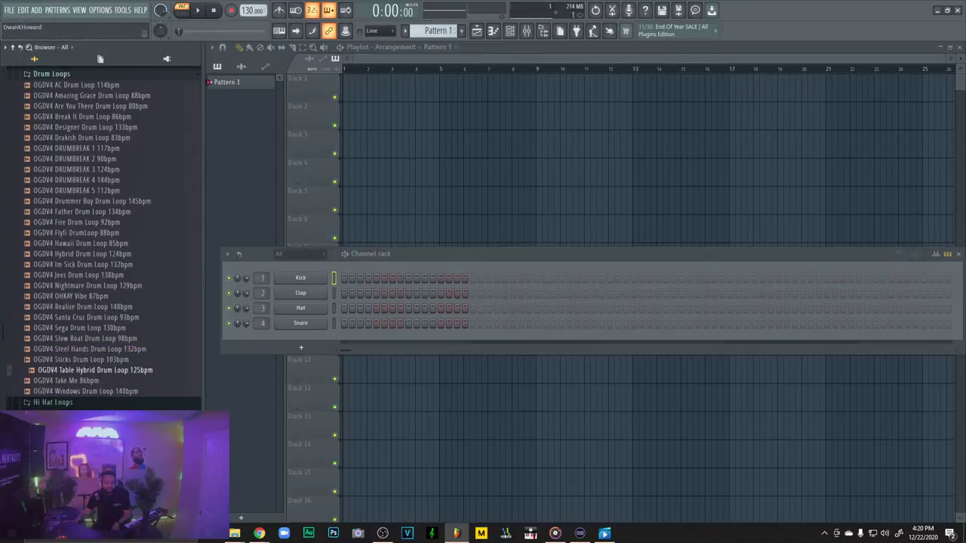
{"action": "left_click", "coordinate": [87, 369]}
{"action": "scroll", "coordinate": [89, 377], "scroll_direction": "up", "scroll_amount": 5}
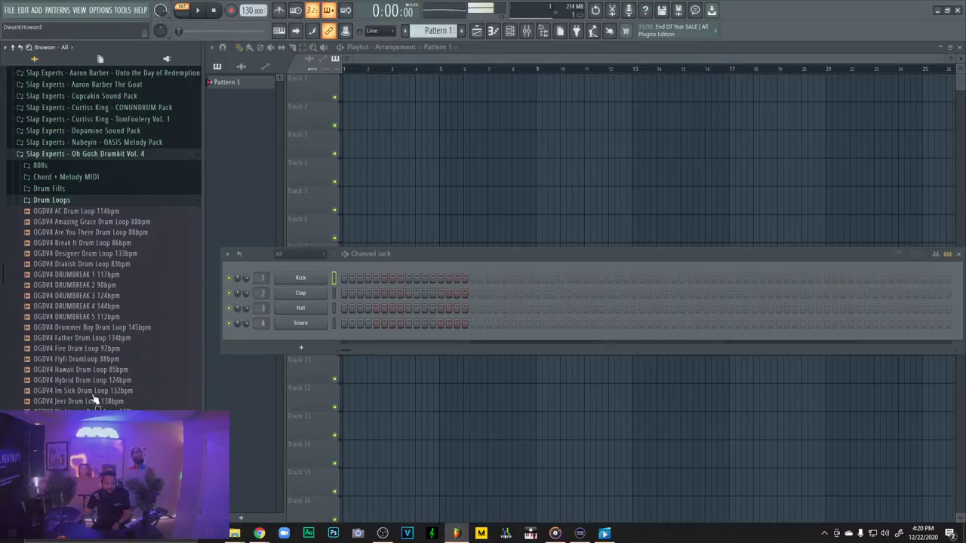
{"action": "scroll", "coordinate": [90, 377], "scroll_direction": "up", "scroll_amount": 5}
{"action": "left_click", "coordinate": [51, 326]}
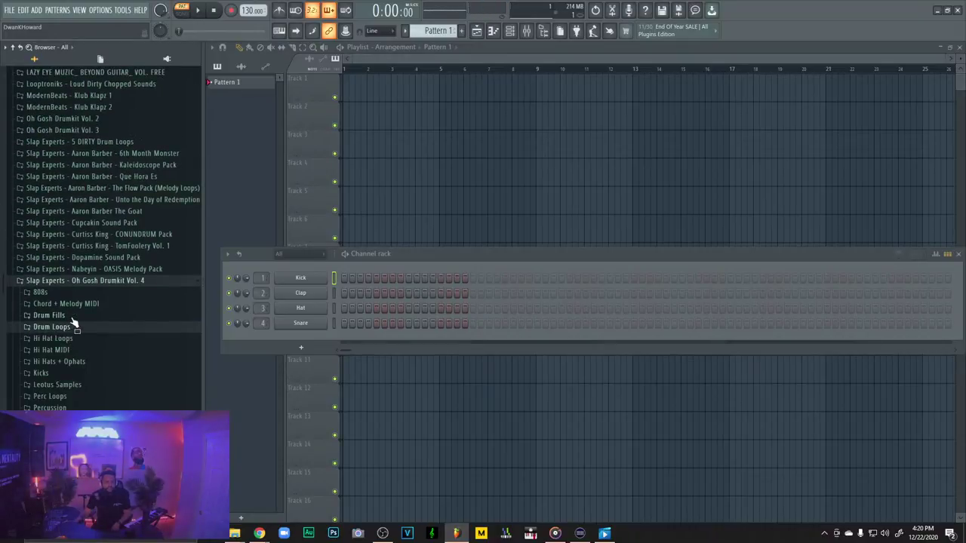
Audition the drum loops of Slap Experts - Dopamine Sound Pack, including Gosh Drum Loop 2 and Seratonin, and collapse the pack
{"action": "left_click", "coordinate": [99, 259]}
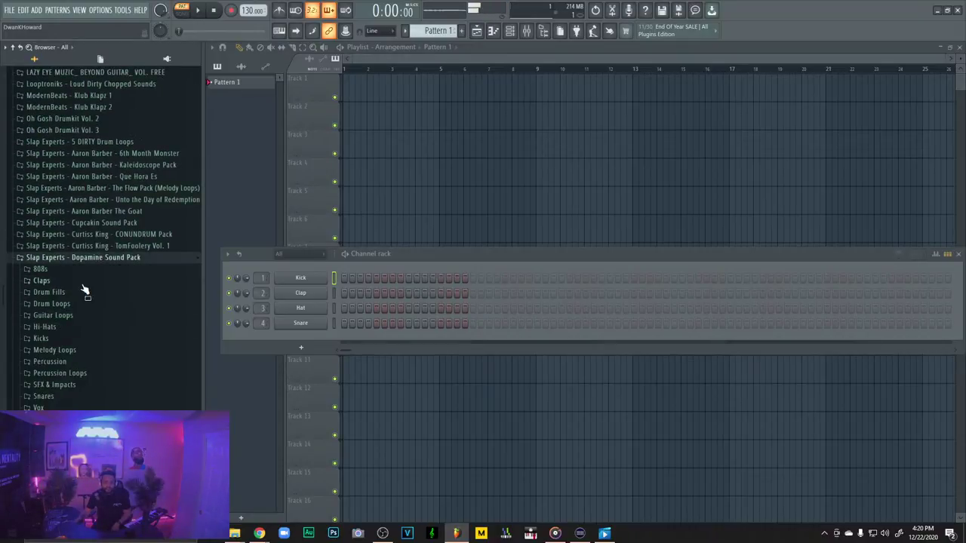
{"action": "left_click", "coordinate": [80, 305]}
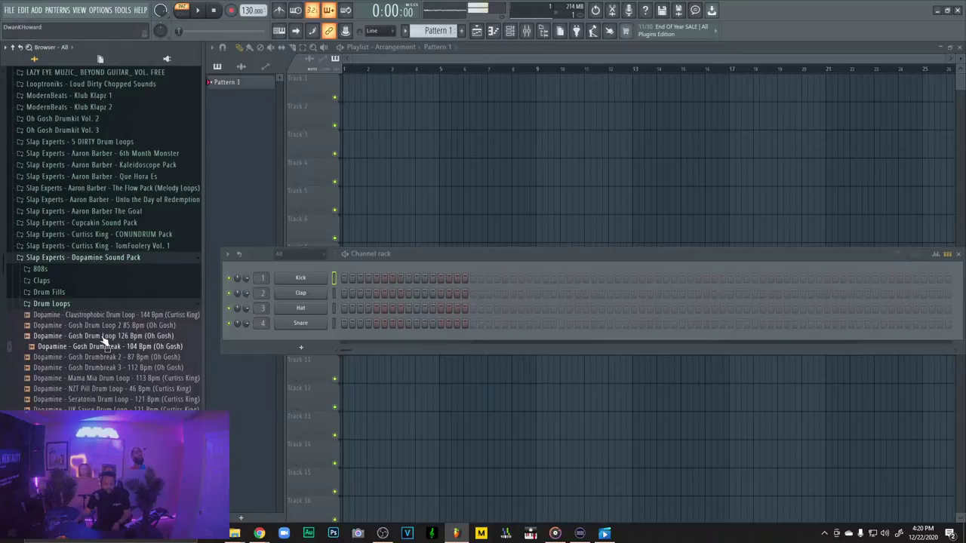
{"action": "left_click", "coordinate": [106, 336]}
{"action": "left_click", "coordinate": [106, 326]}
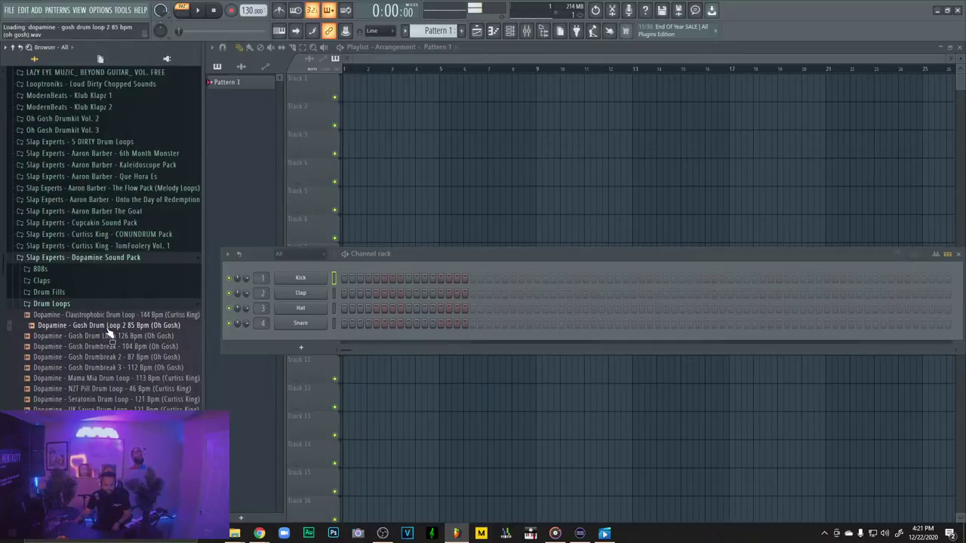
{"action": "left_click", "coordinate": [128, 378]}
{"action": "left_click", "coordinate": [128, 389]}
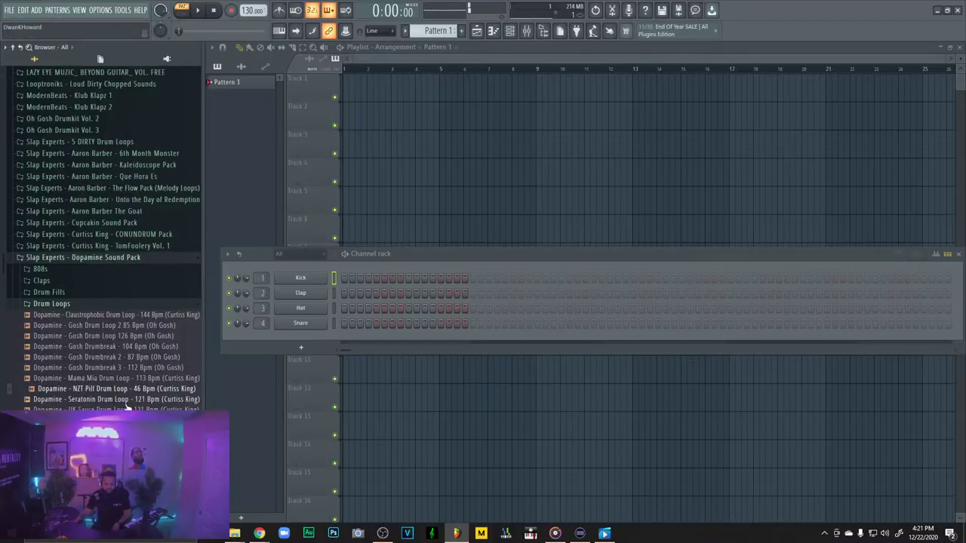
{"action": "left_click", "coordinate": [127, 407]}
{"action": "left_click", "coordinate": [120, 399]}
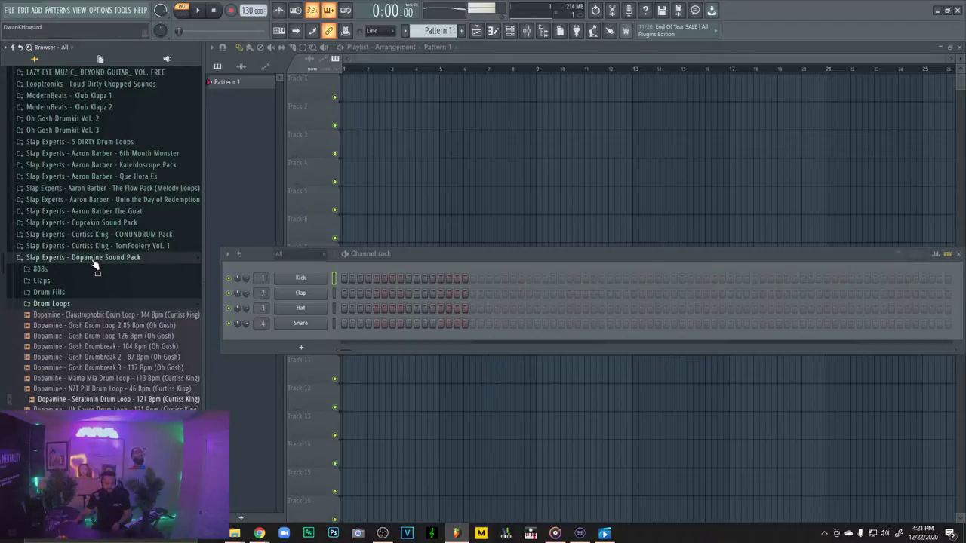
{"action": "left_click", "coordinate": [94, 262]}
Open the Slap Experts - Cupcakin Sound Pack folder in the sample library
{"action": "scroll", "coordinate": [108, 356], "scroll_direction": "down", "scroll_amount": 3}
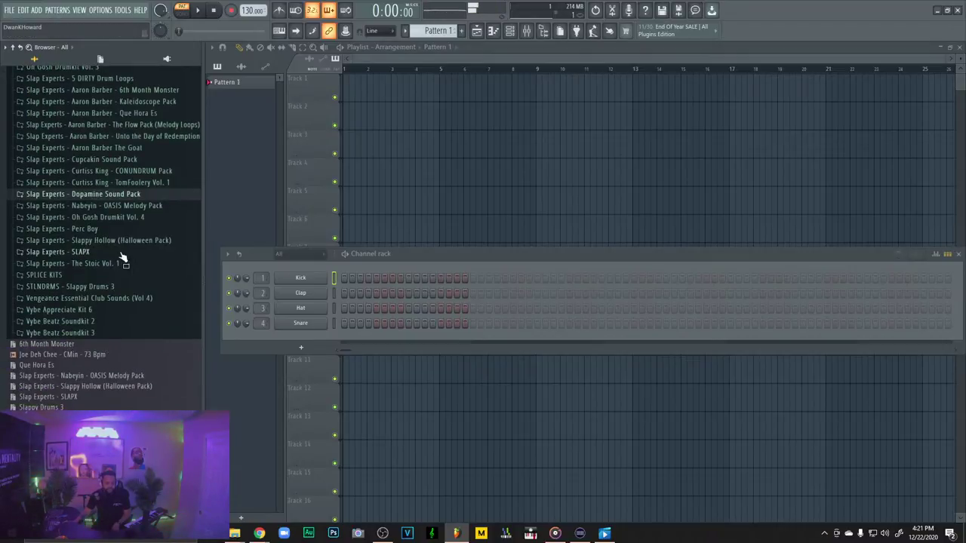
{"action": "left_click", "coordinate": [112, 161]}
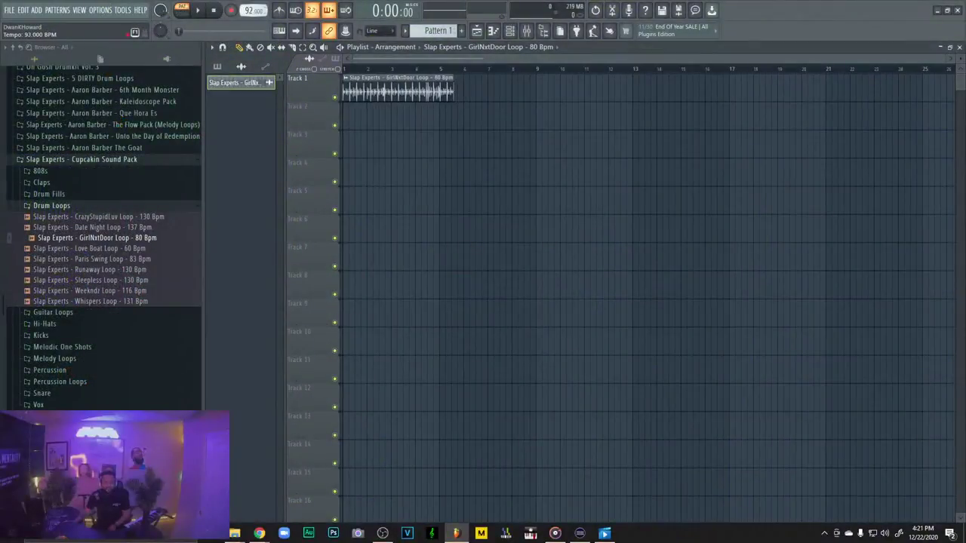
Set the project tempo to 80 BPM and play the arrangement in song mode
{"action": "left_click_drag", "start_coordinate": [250, 10], "coordinate": [250, 17]}
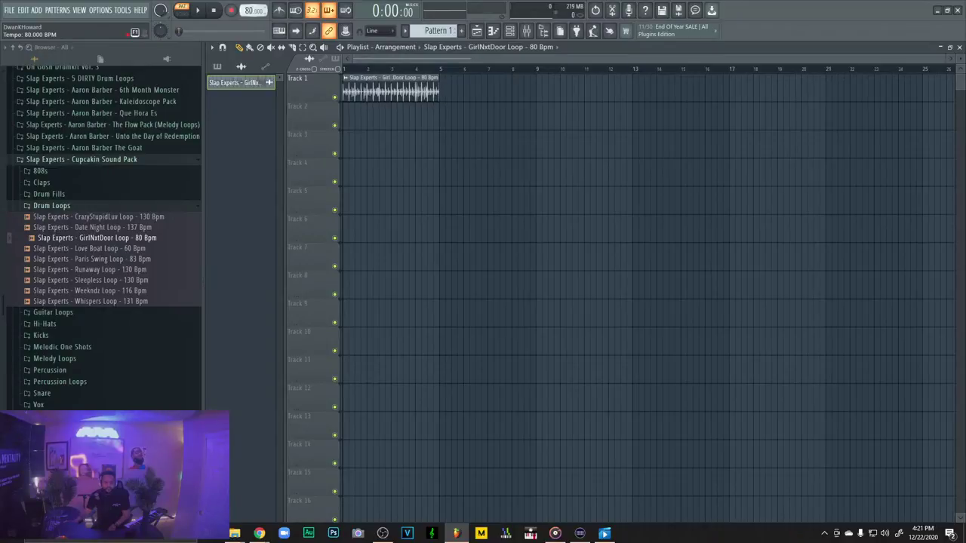
{"action": "left_click", "coordinate": [181, 11]}
{"action": "key", "text": "space"}
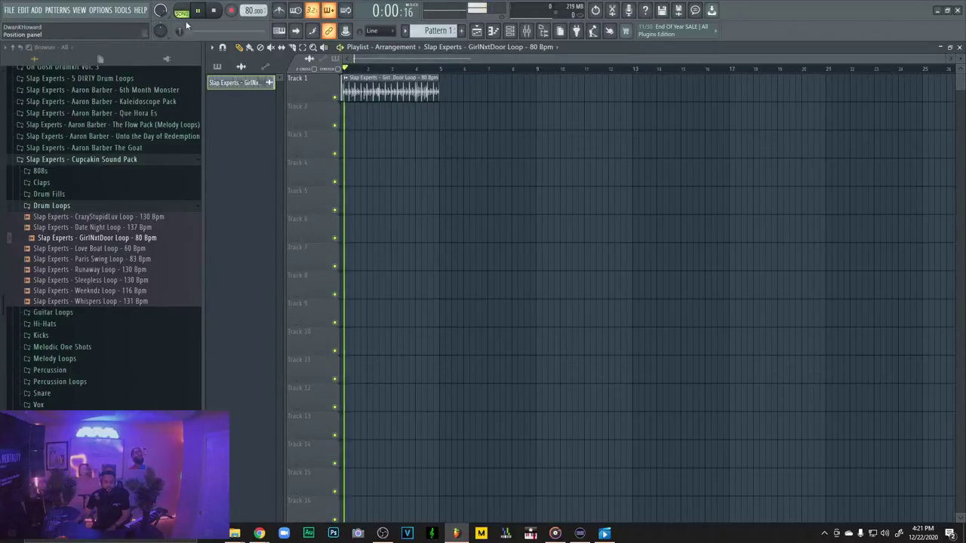
Set the time-stretching mode of the GirlNxtDoor drum loop to Stretch and close its sample settings
{"action": "double_click", "coordinate": [374, 89]}
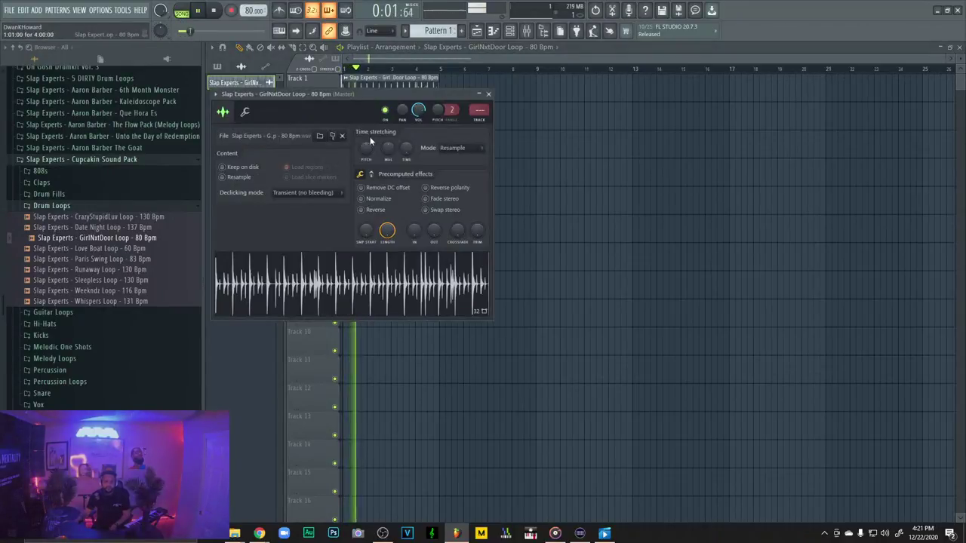
{"action": "left_click", "coordinate": [451, 148]}
{"action": "left_click", "coordinate": [453, 176]}
{"action": "left_click", "coordinate": [489, 95]}
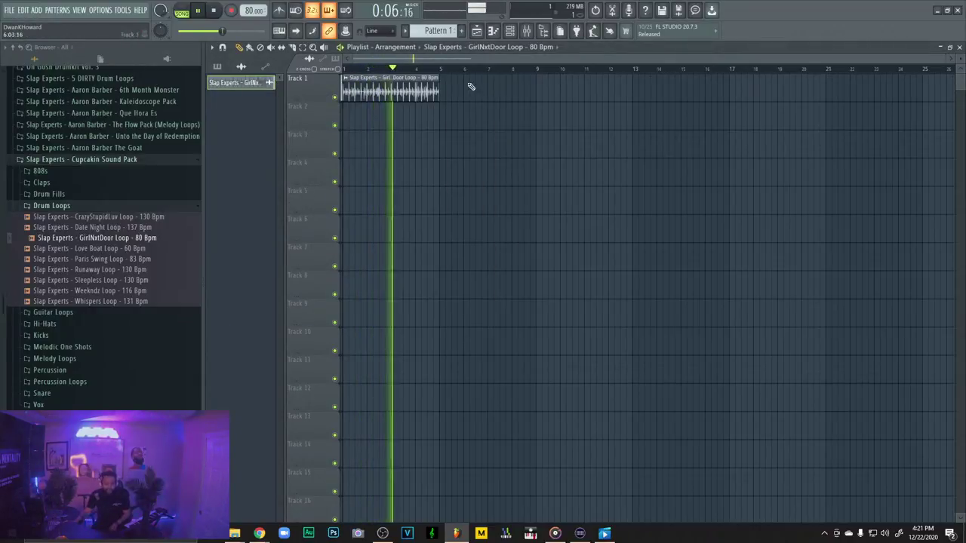
Place Pattern 1 on Track 2 and fit it to the drum loop's span, from bar 1 to bar 5
{"action": "left_click", "coordinate": [218, 66]}
{"action": "left_click", "coordinate": [224, 82]}
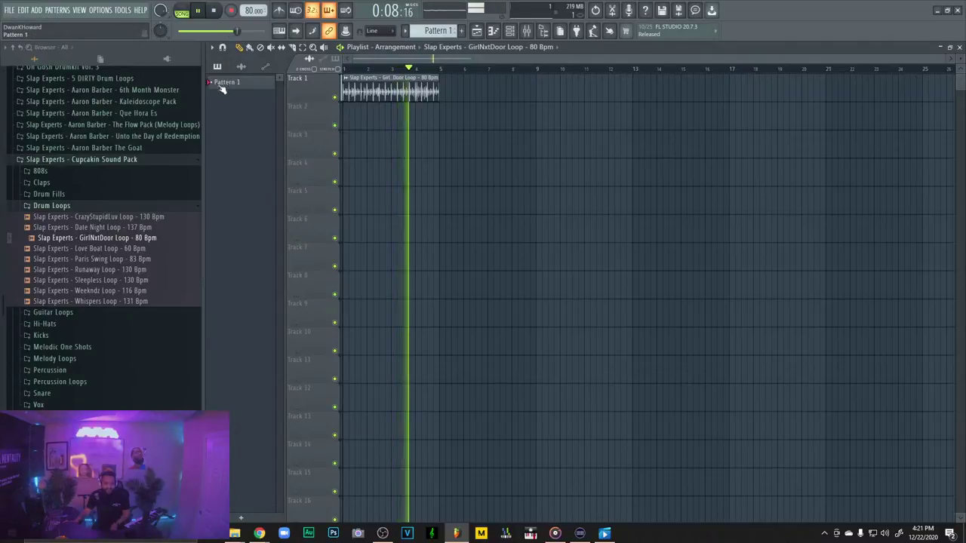
{"action": "left_click", "coordinate": [396, 117]}
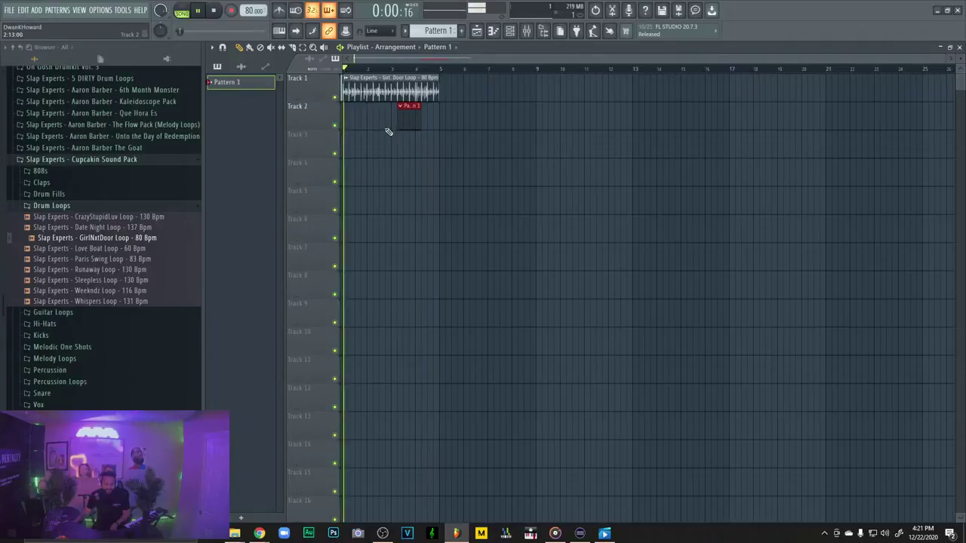
{"action": "left_click_drag", "start_coordinate": [405, 108], "coordinate": [439, 110]}
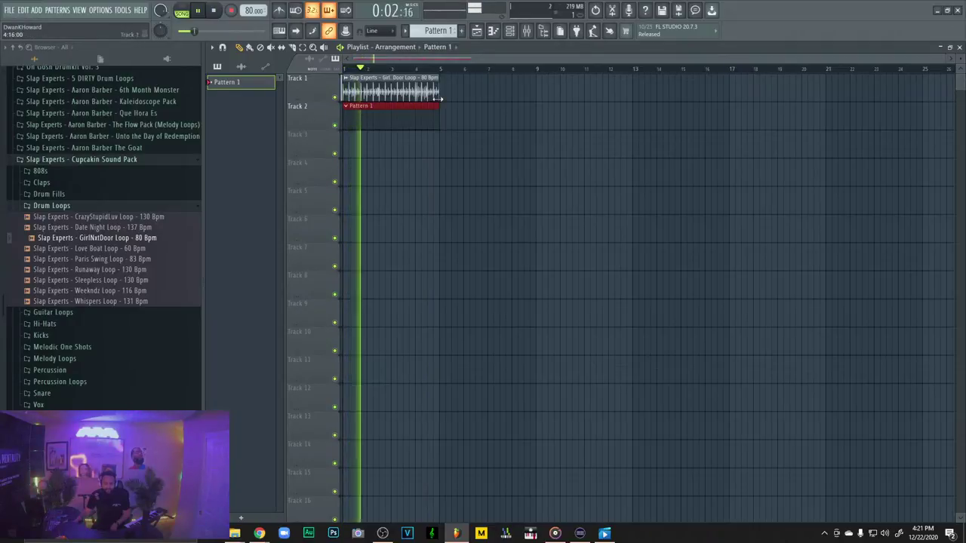
Check the GirlNxtDoor loop's time-stretching settings while replaying the arrangement from the start, and close them
{"action": "left_click", "coordinate": [405, 82]}
{"action": "double_click", "coordinate": [405, 81]}
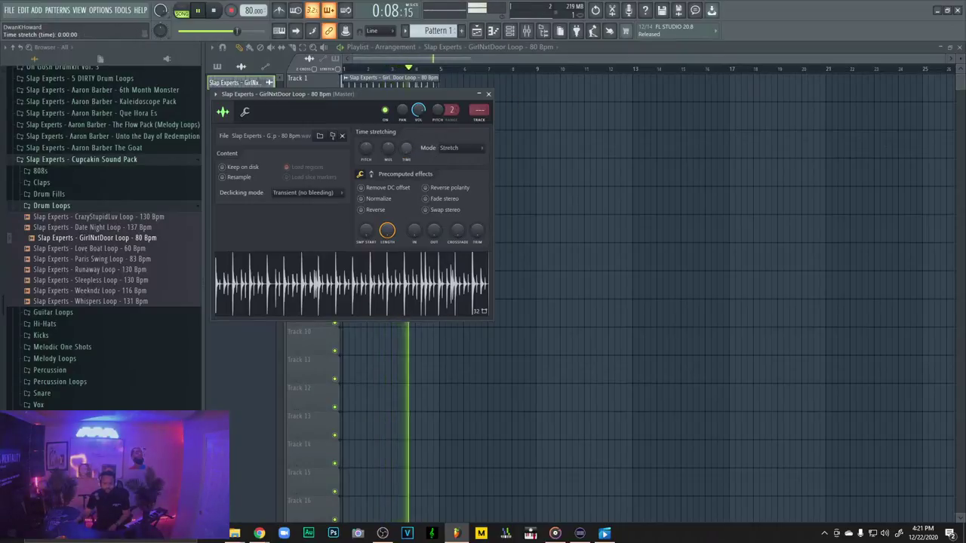
{"action": "key", "text": "space"}
{"action": "key", "text": "space"}
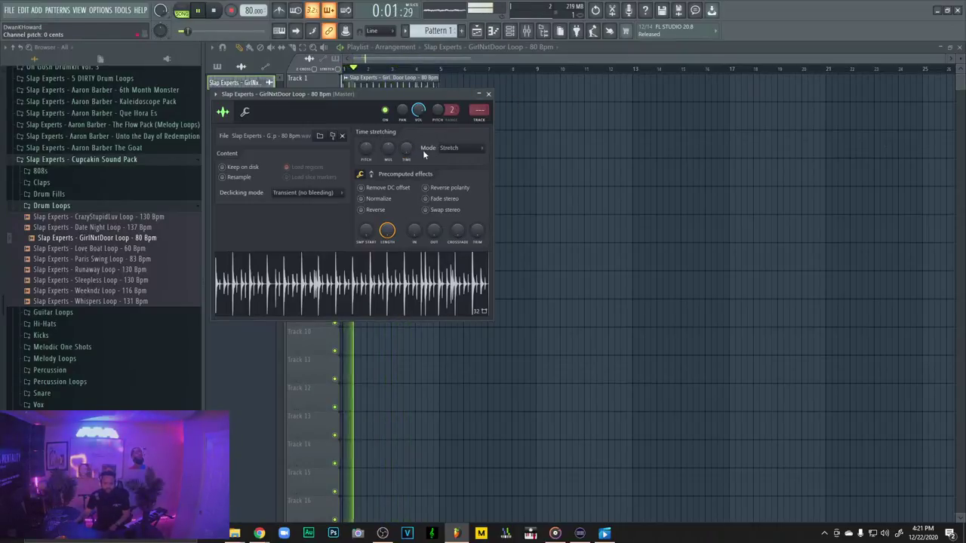
{"action": "left_click", "coordinate": [488, 93]}
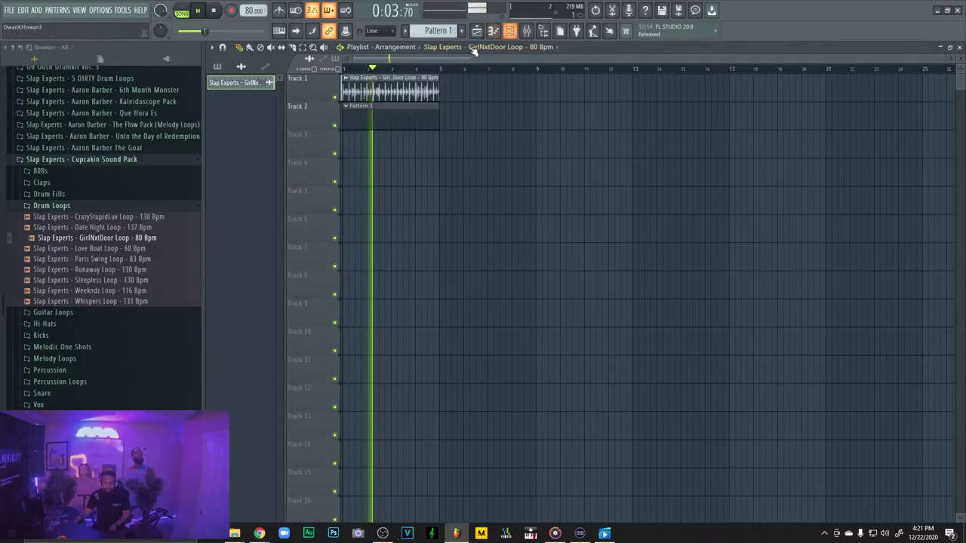
Listen to the stretched drum loop in the arrangement, closing its sample settings and stopping playback at the end
{"action": "key", "text": "space"}
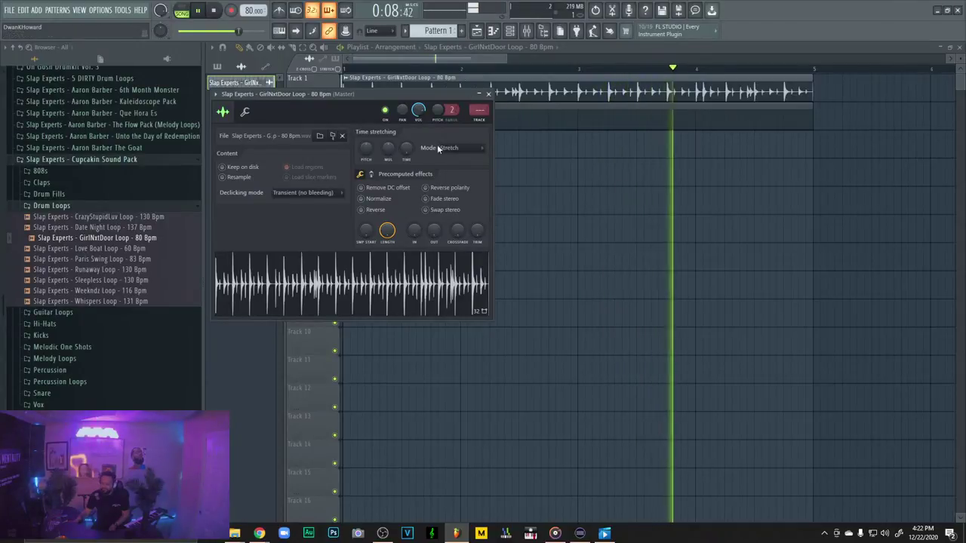
{"action": "key", "text": "space"}
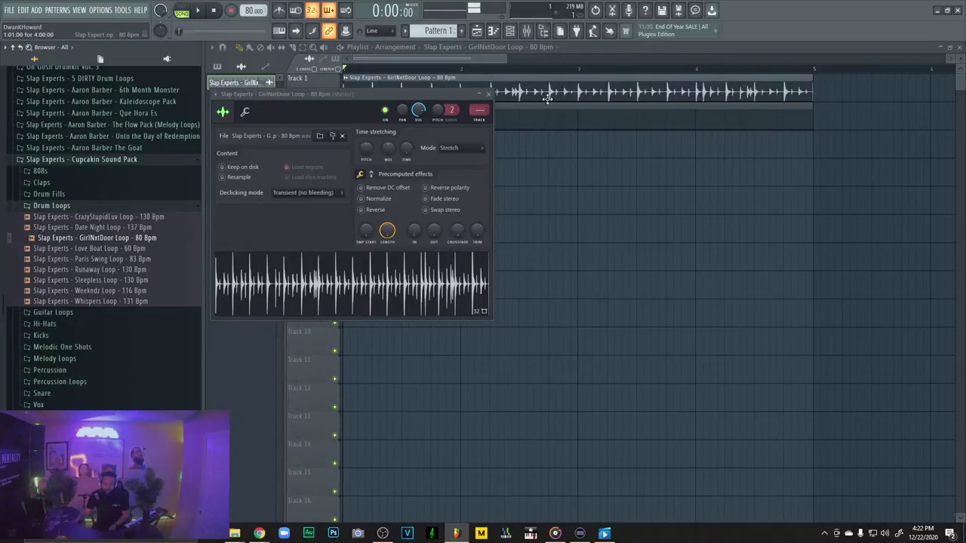
{"action": "key", "text": "Escape"}
{"action": "key", "text": "space"}
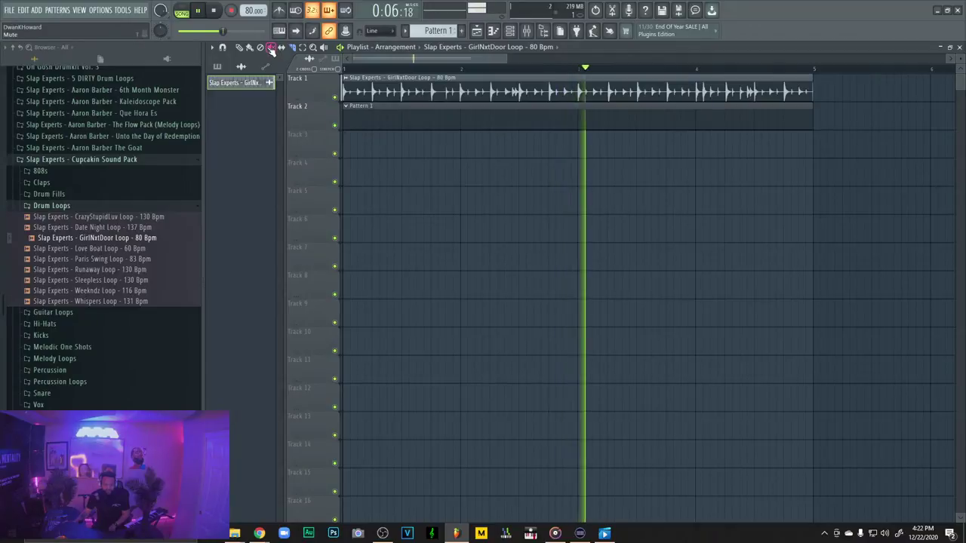
{"action": "key", "text": "space"}
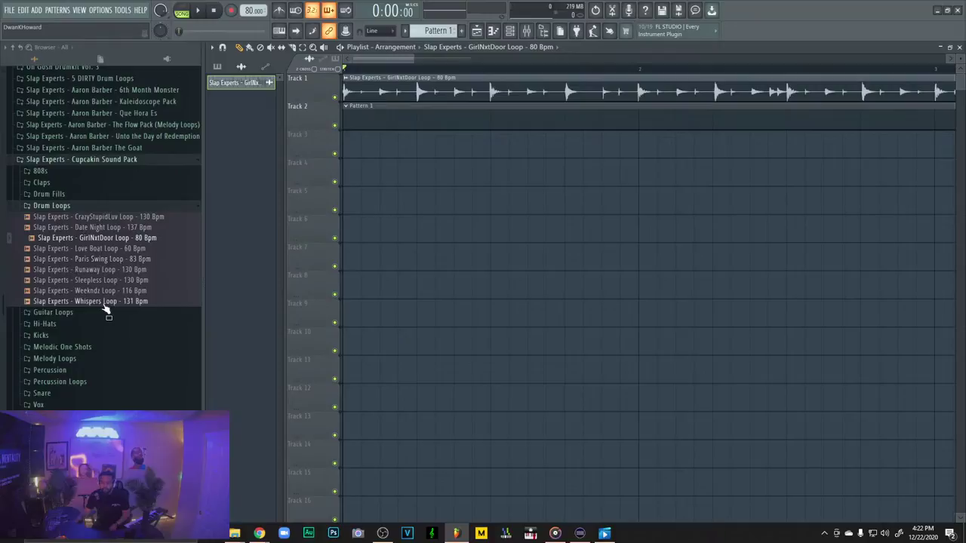
Open the Slappy Hollow (Halloween Pack) folder in the sample library and delete the GirlNxtDoor loop from Track 1
{"action": "scroll", "coordinate": [102, 306], "scroll_direction": "down", "scroll_amount": 5}
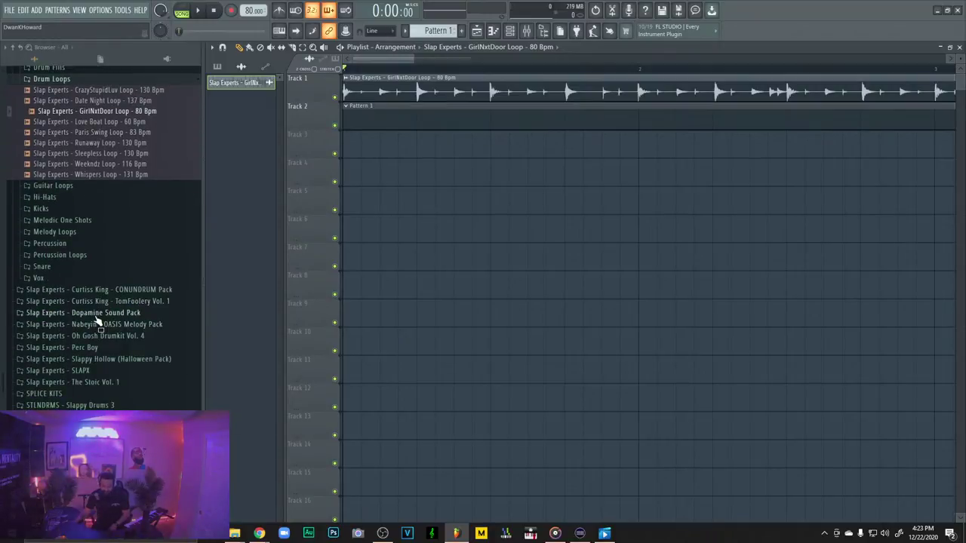
{"action": "scroll", "coordinate": [96, 321], "scroll_direction": "down", "scroll_amount": 3}
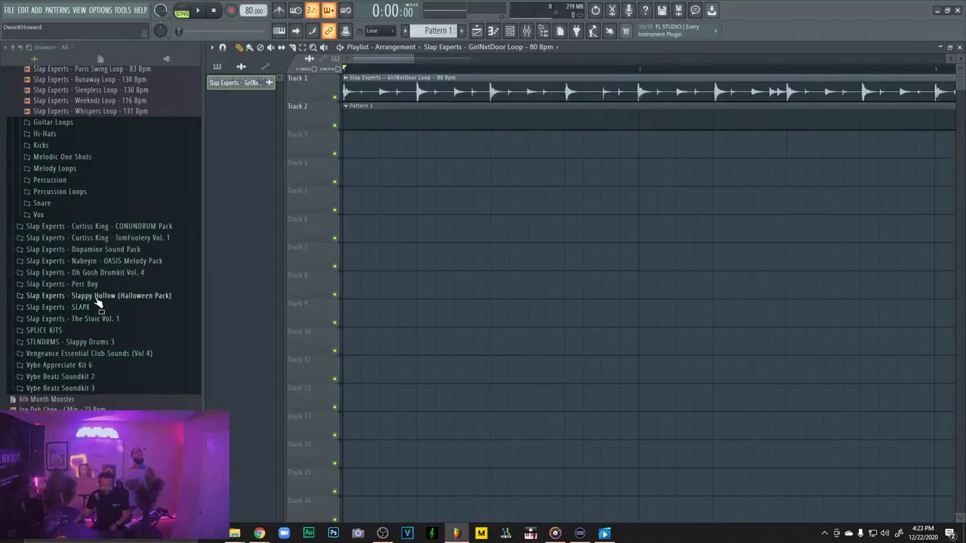
{"action": "left_click", "coordinate": [95, 296]}
{"action": "right_click", "coordinate": [427, 98]}
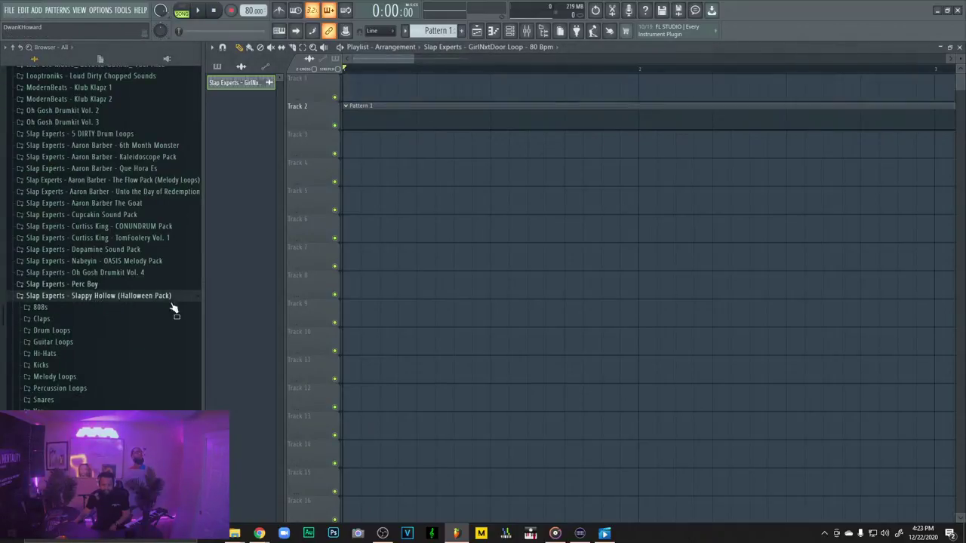
Audition the loops in the Slappy Hollow pack's Drum Loops folder, including Ghoulz Krumpin, Ghostin and Down Bad
{"action": "left_click", "coordinate": [106, 333]}
{"action": "left_click", "coordinate": [121, 395]}
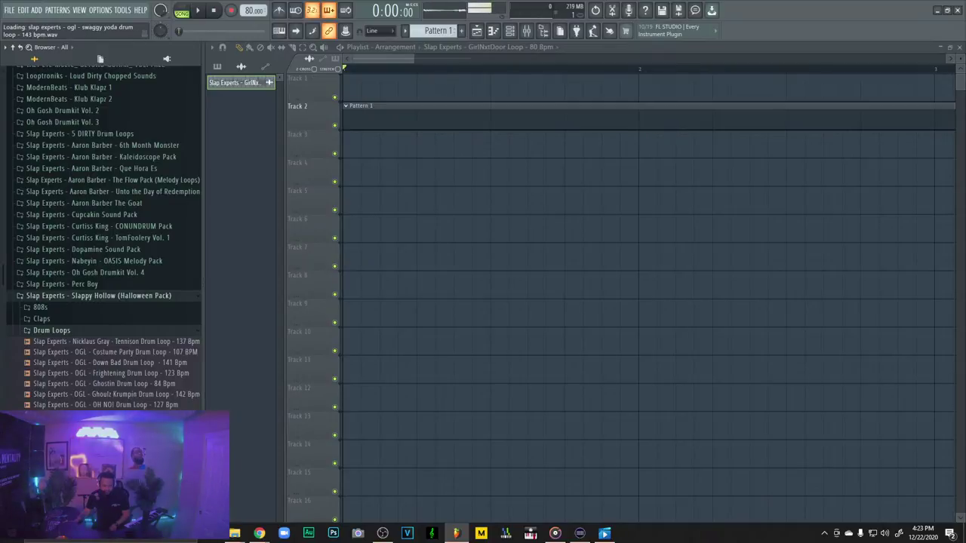
{"action": "left_click", "coordinate": [105, 437]}
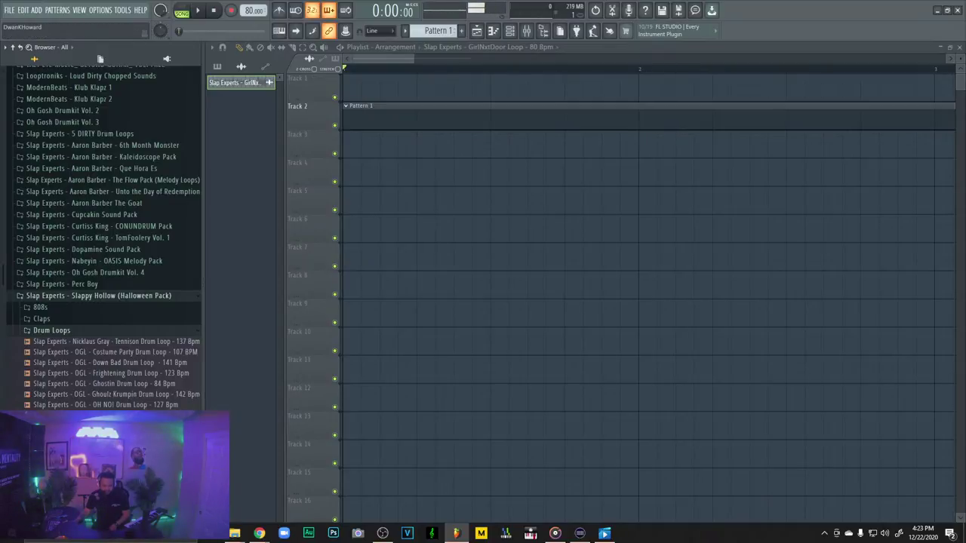
{"action": "left_click", "coordinate": [106, 426]}
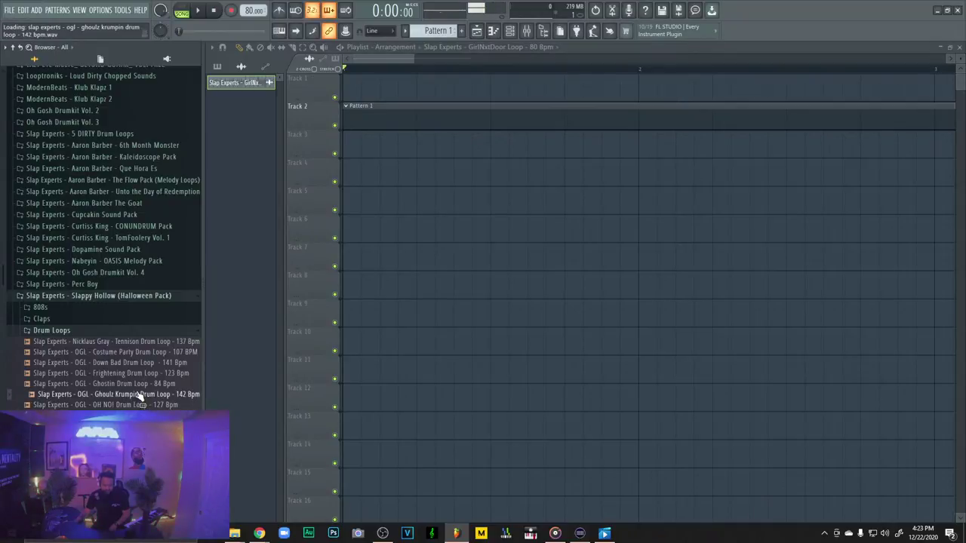
{"action": "key", "text": "Up"}
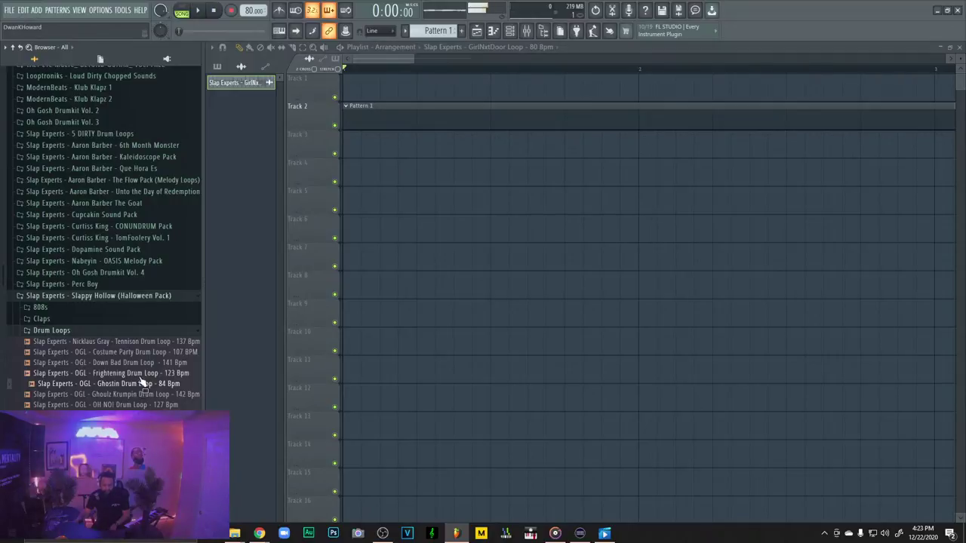
{"action": "key", "text": "Up"}
{"action": "key", "text": "Up"}
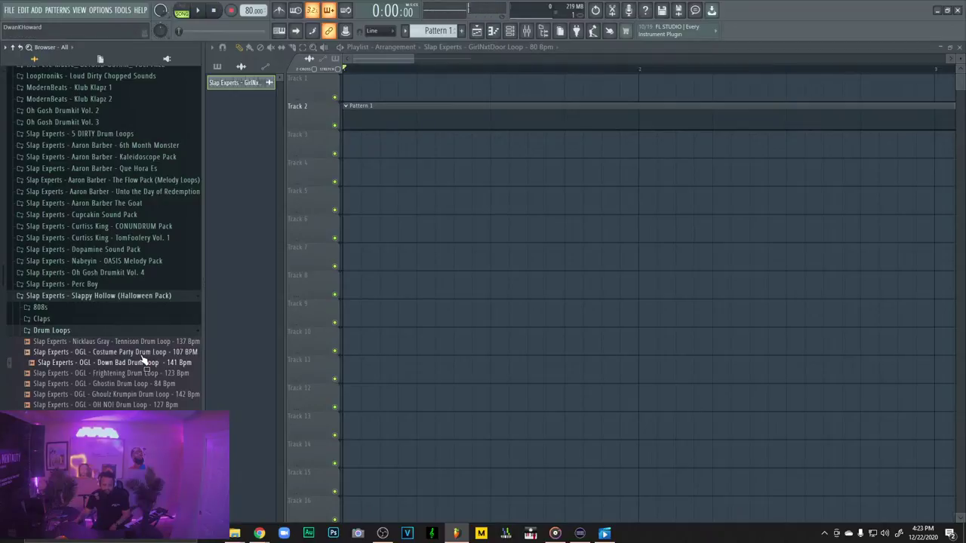
Place the OGL Down Bad Drum Loop on Track 1 at bar 1 and set its time-stretching mode to Stretch
{"action": "left_click_drag", "start_coordinate": [143, 362], "coordinate": [345, 306]}
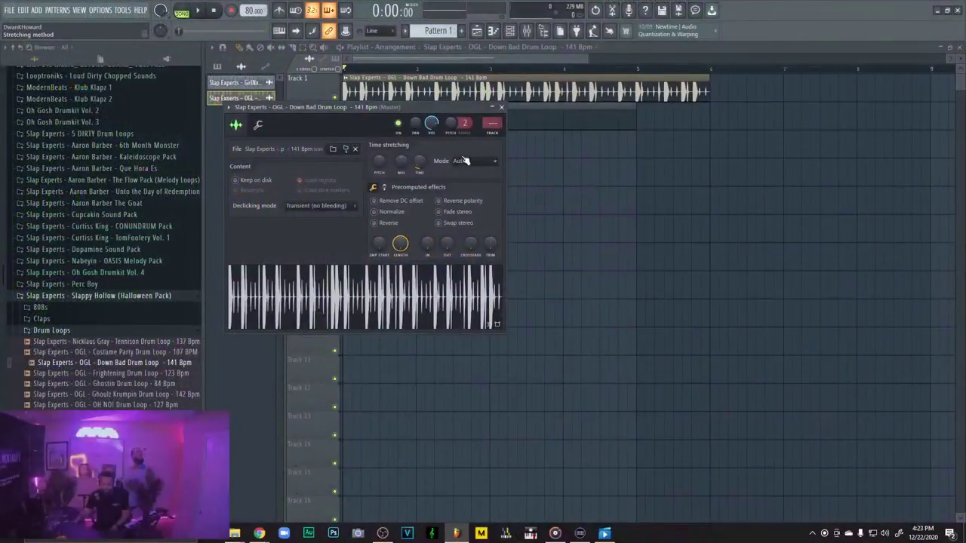
{"action": "left_click", "coordinate": [463, 160]}
{"action": "left_click", "coordinate": [468, 189]}
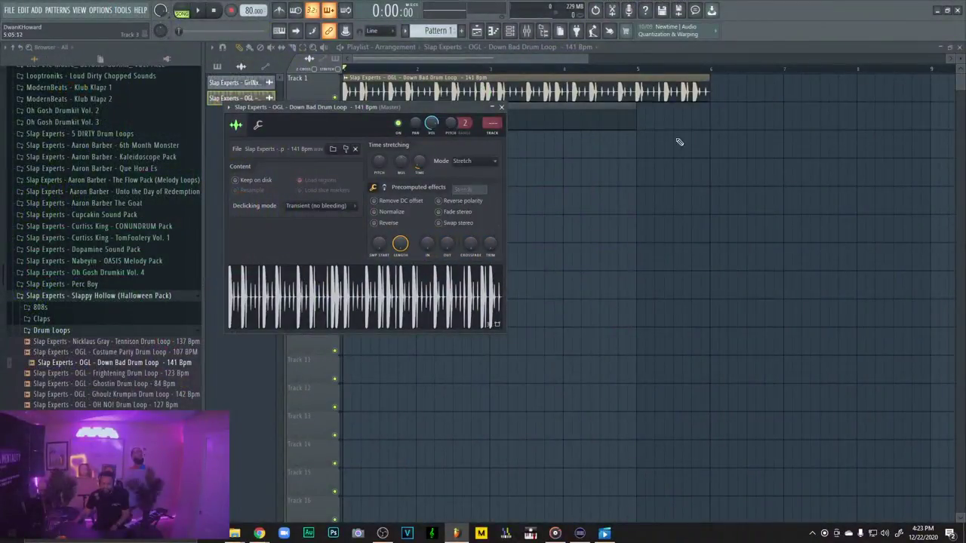
Enable clip stretching in the playlist, compress the Down Bad loop to end at bar 5, and play the arrangement
{"action": "mouse_move", "coordinate": [705, 91]}
{"action": "left_mouse_down"}
{"action": "mouse_move", "coordinate": [671, 91]}
{"action": "mouse_move", "coordinate": [708, 91]}
{"action": "left_mouse_up"}
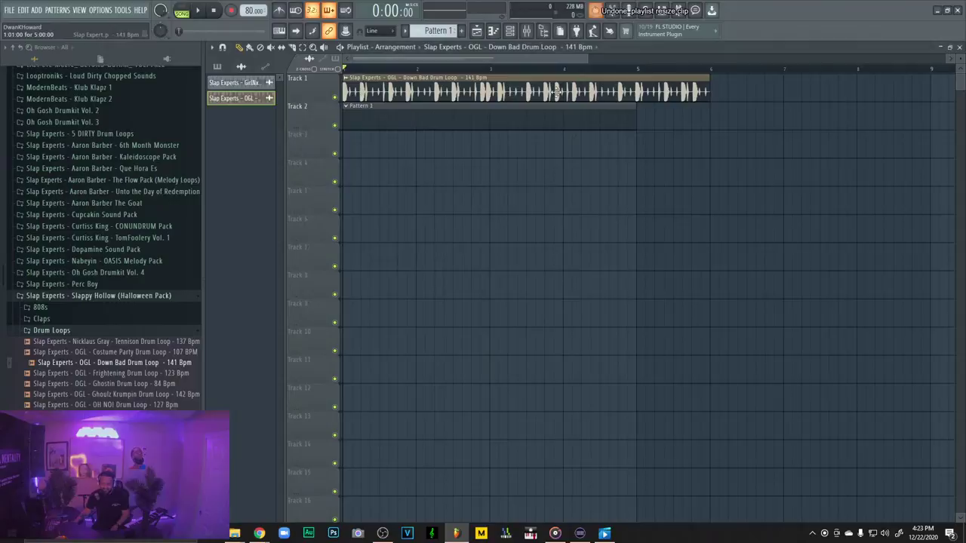
{"action": "double_click", "coordinate": [436, 92]}
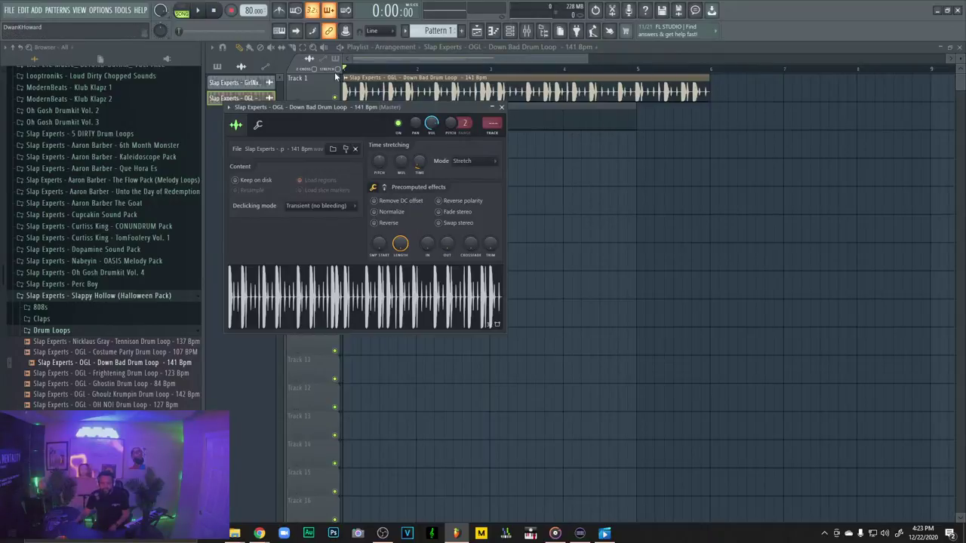
{"action": "left_click", "coordinate": [338, 69]}
{"action": "left_click_drag", "start_coordinate": [709, 84], "coordinate": [638, 92]}
{"action": "key", "text": "space"}
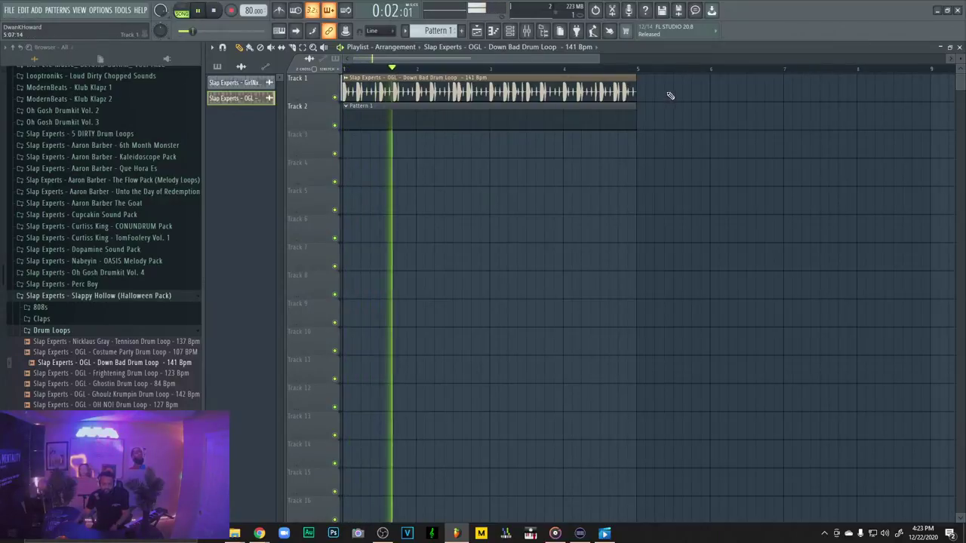
{"action": "left_click_drag", "start_coordinate": [601, 58], "coordinate": [663, 59]}
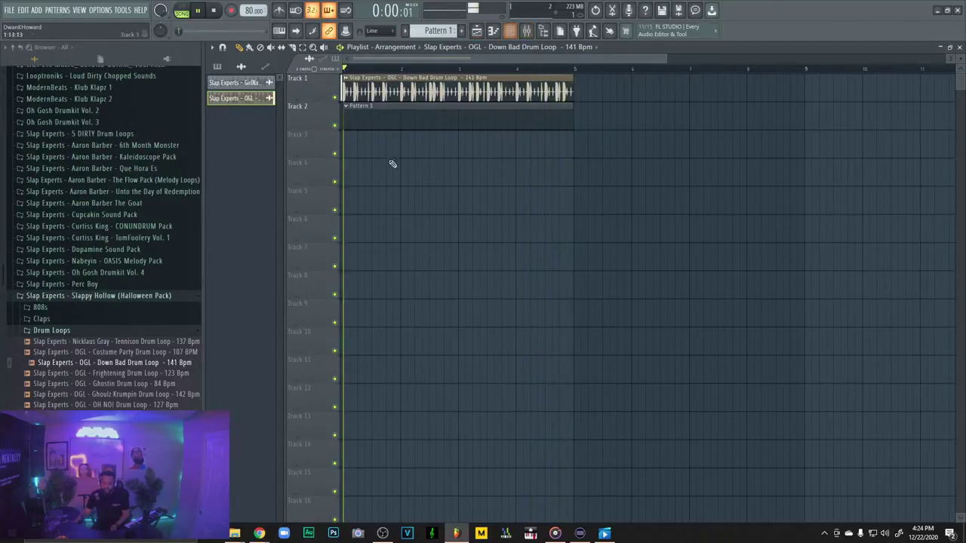
Close the Scaler_x64 window and replace that channel's instrument with Scaler 2
{"action": "left_click", "coordinate": [478, 31]}
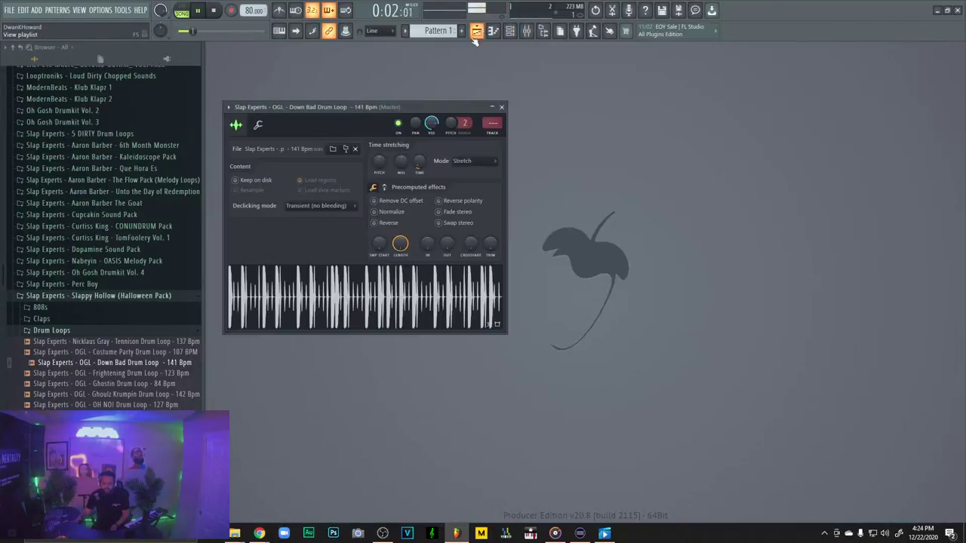
{"action": "left_click", "coordinate": [479, 31]}
{"action": "left_click", "coordinate": [510, 31]}
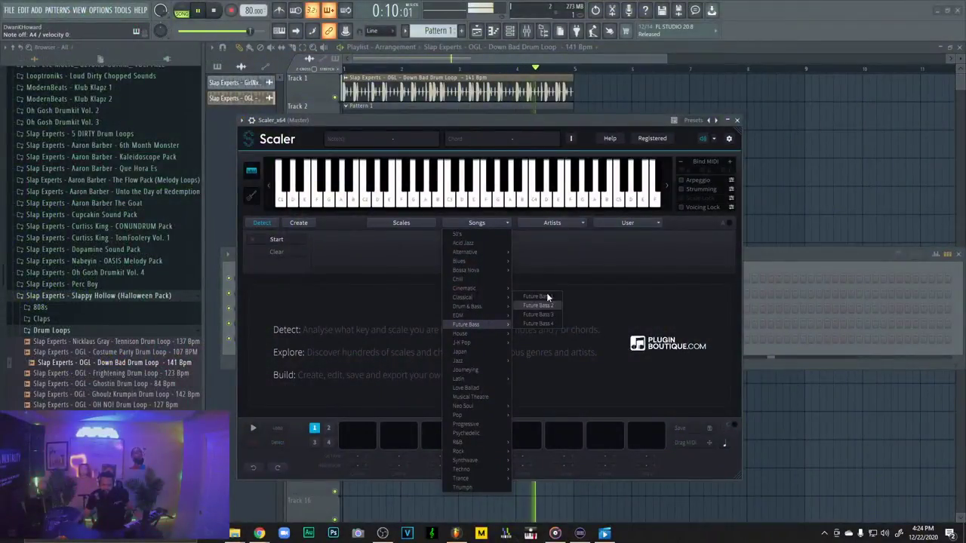
{"action": "left_click", "coordinate": [736, 120]}
{"action": "left_click", "coordinate": [736, 119]}
{"action": "right_click", "coordinate": [329, 336]}
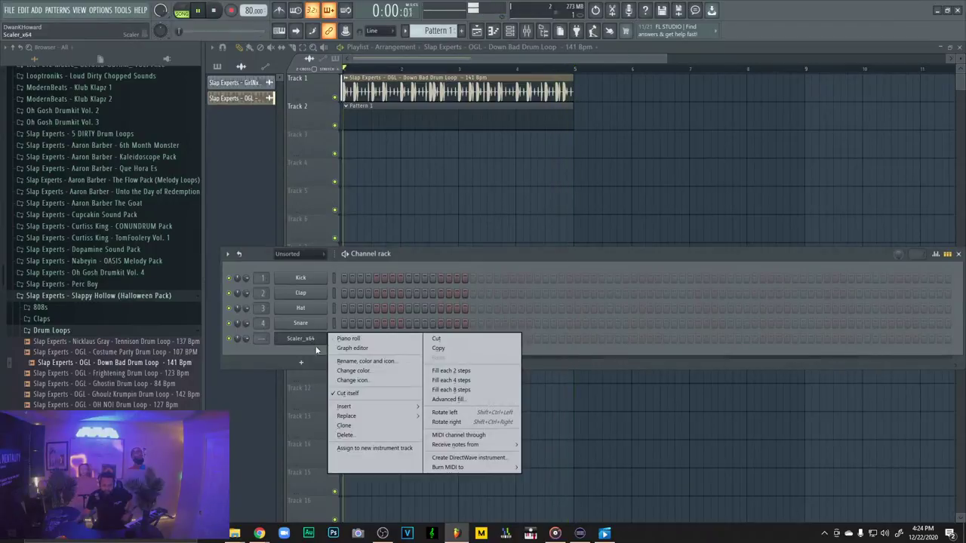
{"action": "mouse_move", "coordinate": [366, 417]}
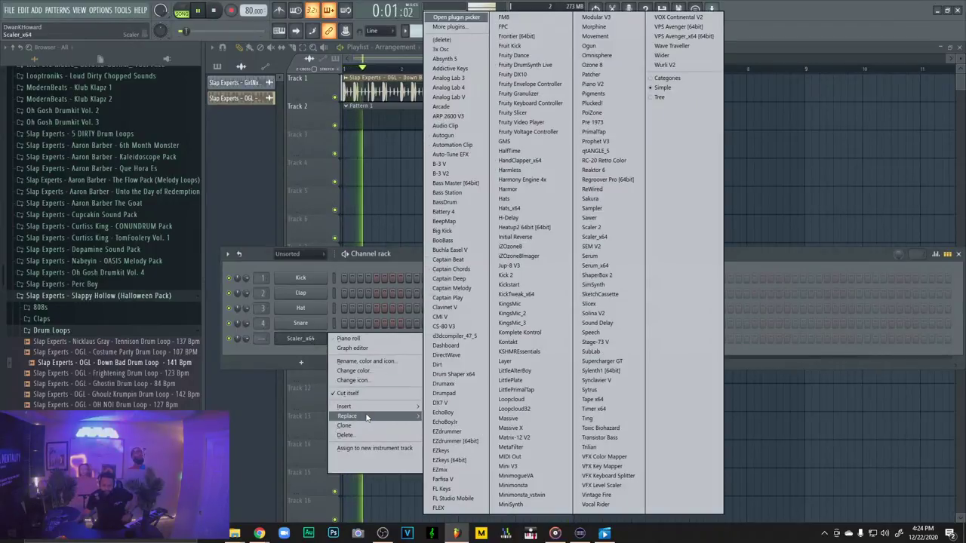
{"action": "left_click", "coordinate": [596, 228]}
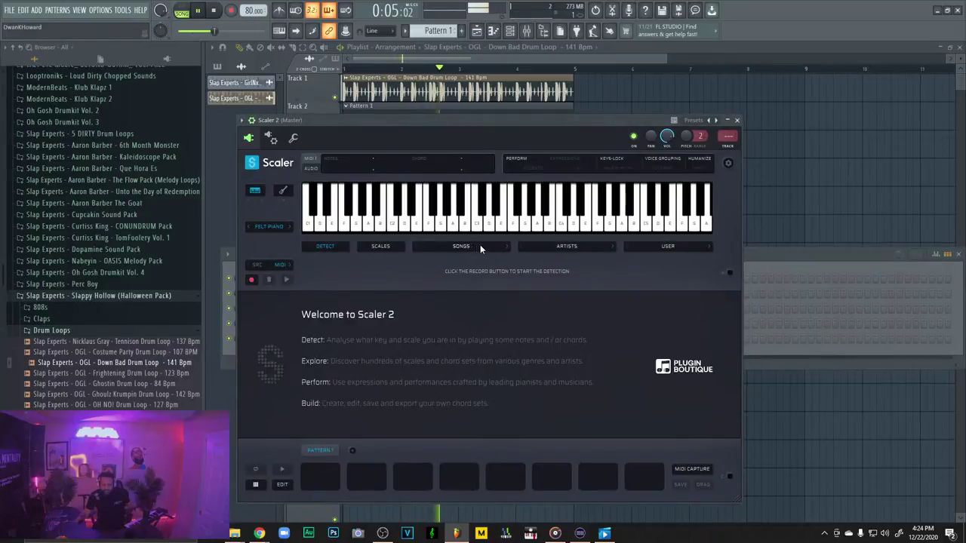
Load the Gospel 4 song chord set in Scaler 2 and change its internal sound to Grand Piano
{"action": "left_click", "coordinate": [502, 246]}
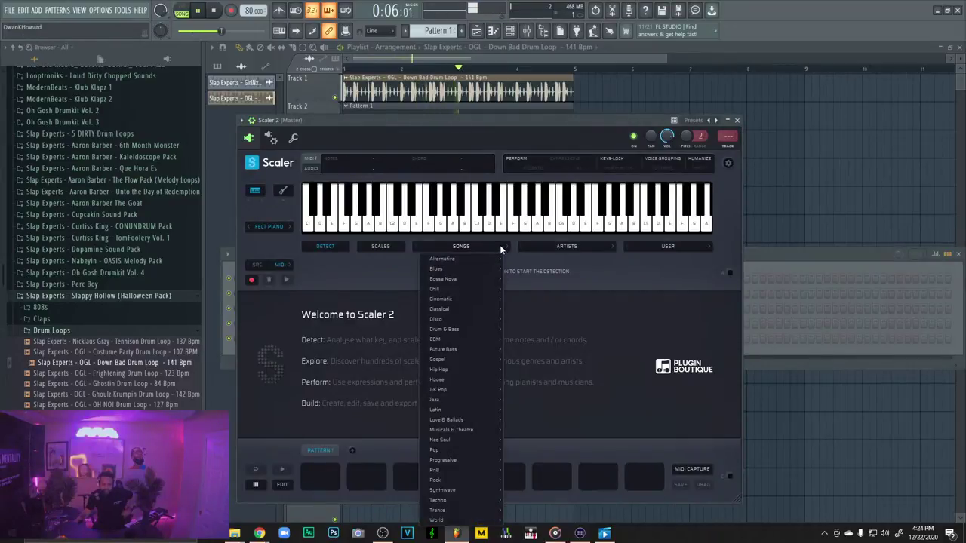
{"action": "mouse_move", "coordinate": [479, 359]}
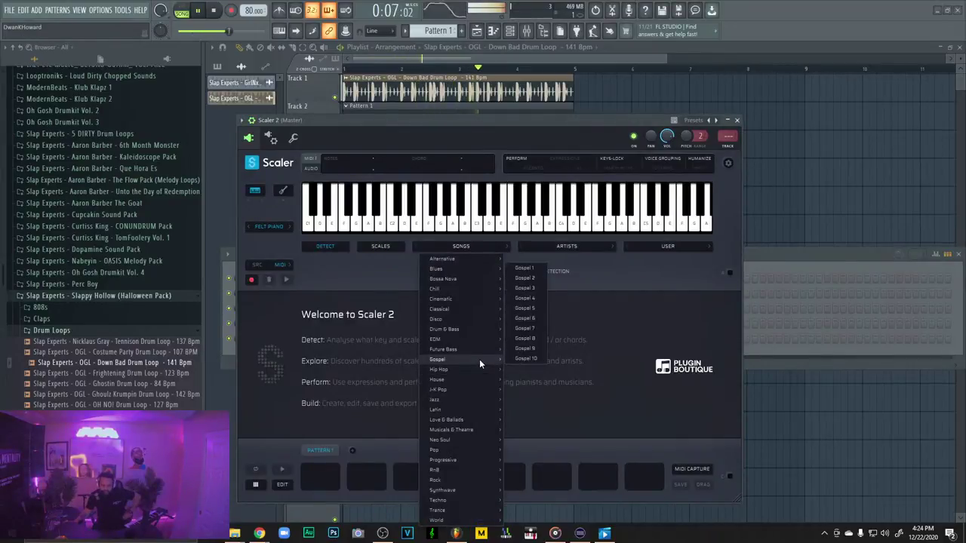
{"action": "left_click", "coordinate": [526, 298]}
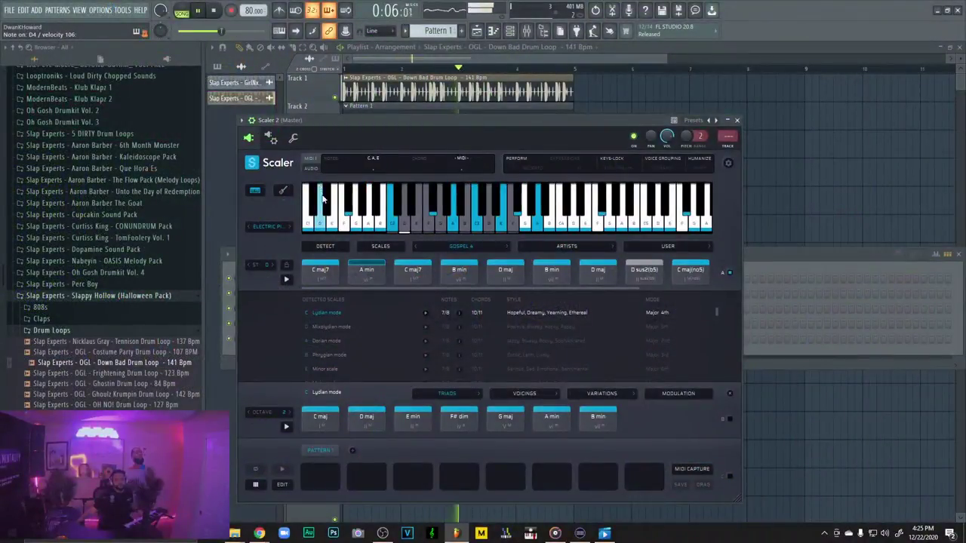
{"action": "left_click", "coordinate": [279, 227]}
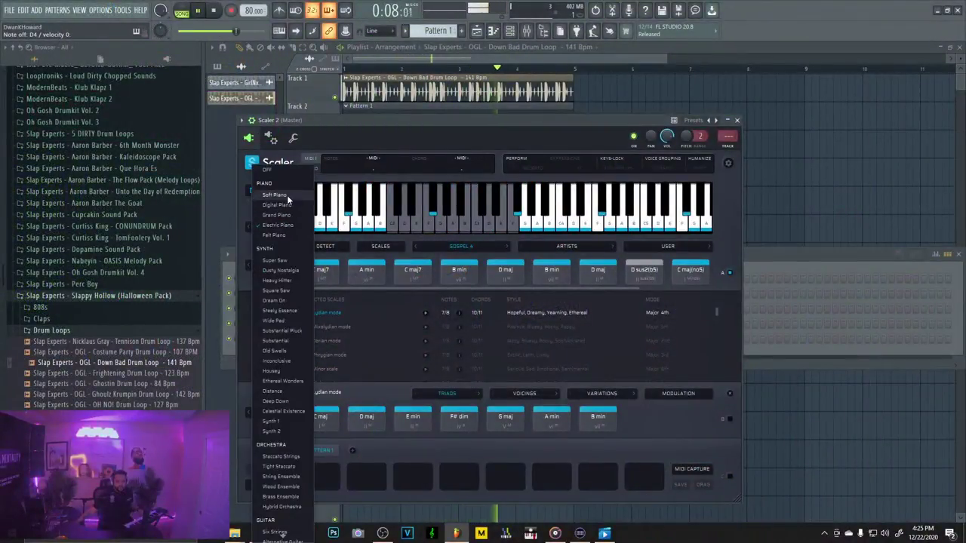
{"action": "left_click", "coordinate": [287, 215]}
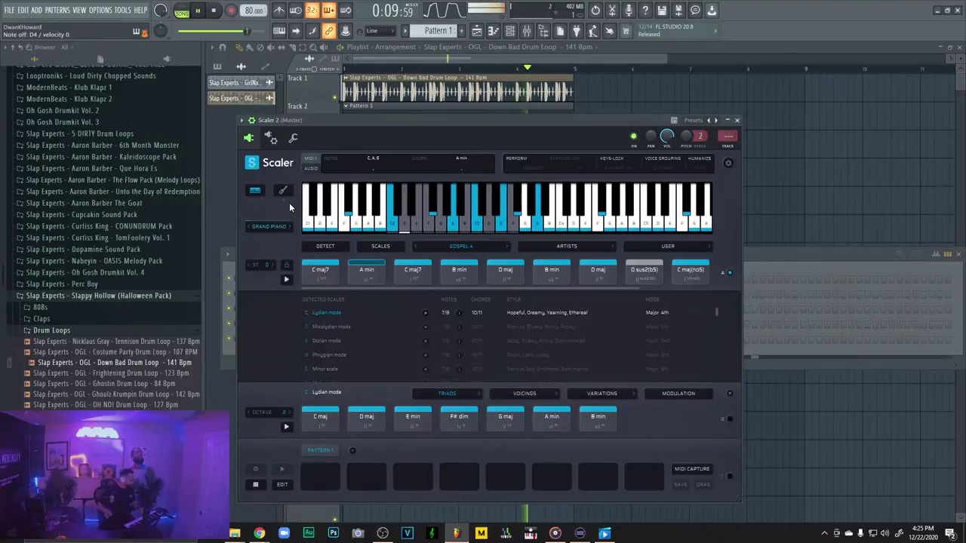
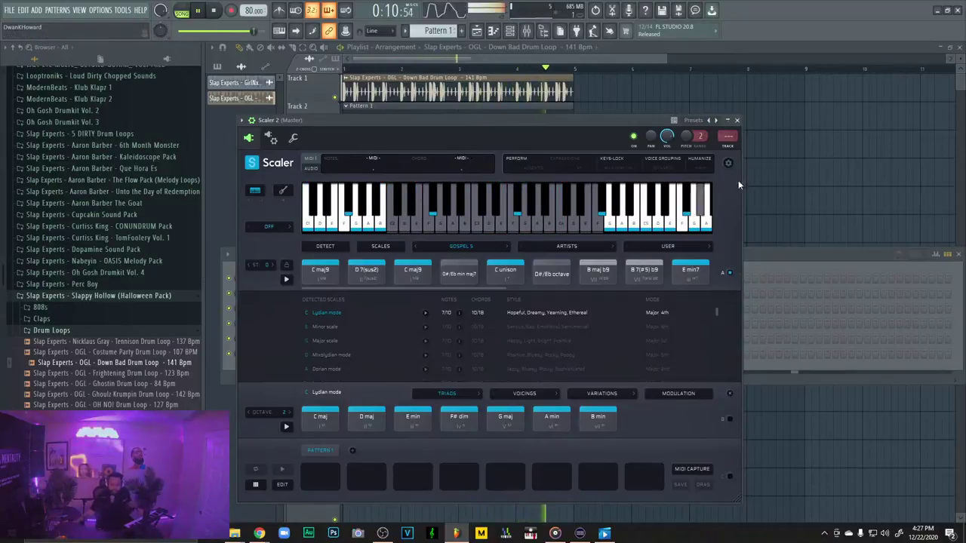
Close the Scaler 2 window, bring up the channel rack, and open the Kontakt instrument
{"action": "left_click", "coordinate": [739, 120]}
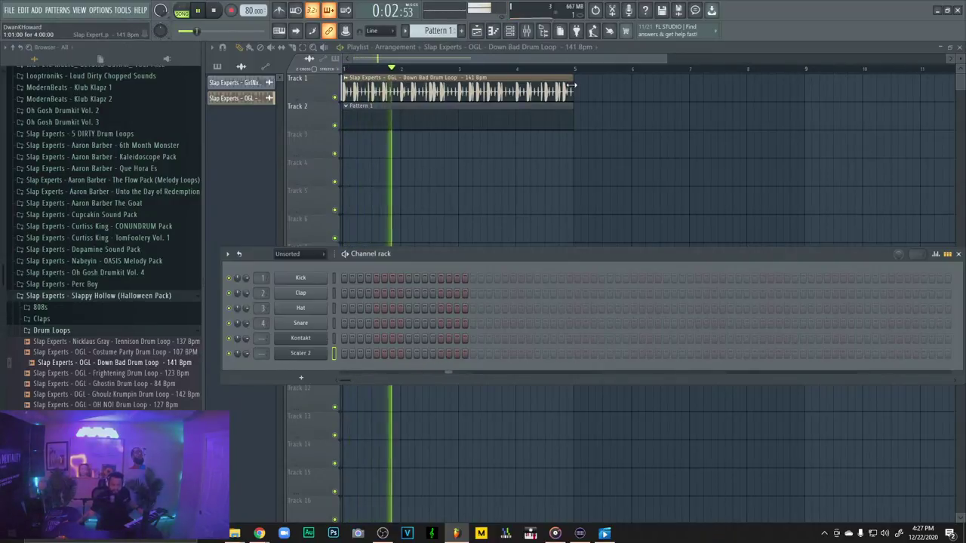
{"action": "key", "text": "F6"}
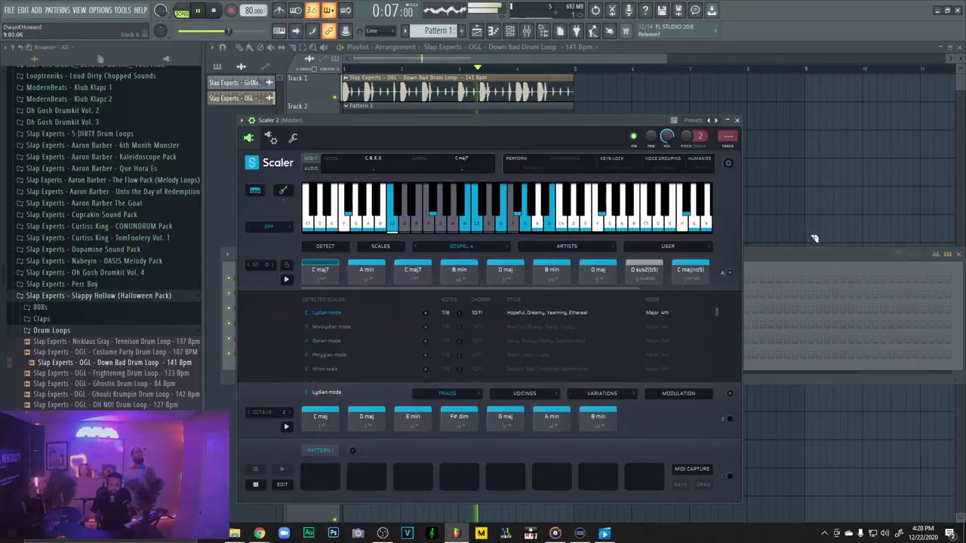
{"action": "key", "text": "F6"}
{"action": "left_click", "coordinate": [301, 338]}
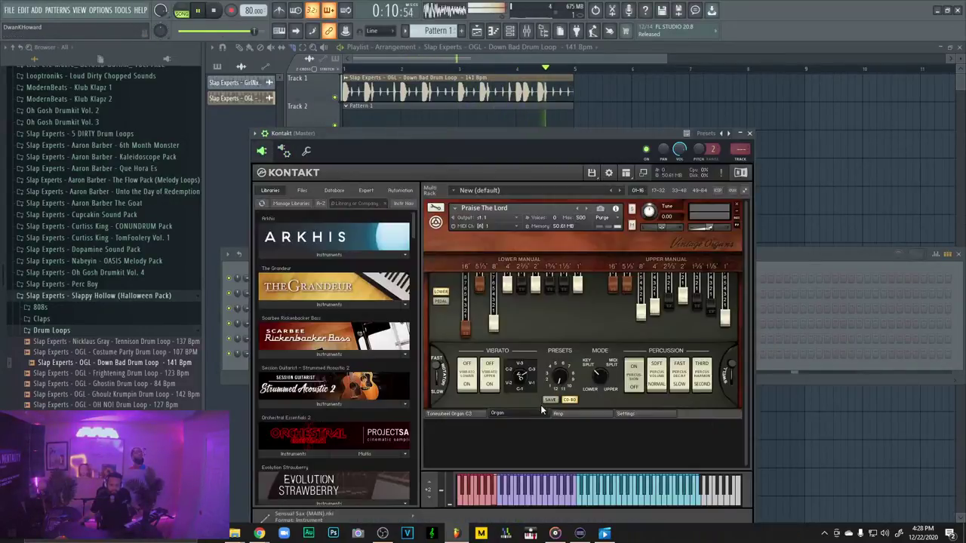
Try other presets on Kontakt's Praise The Lord organ, and switch to the RIP Mr Preston instrument
{"action": "left_click", "coordinate": [569, 388]}
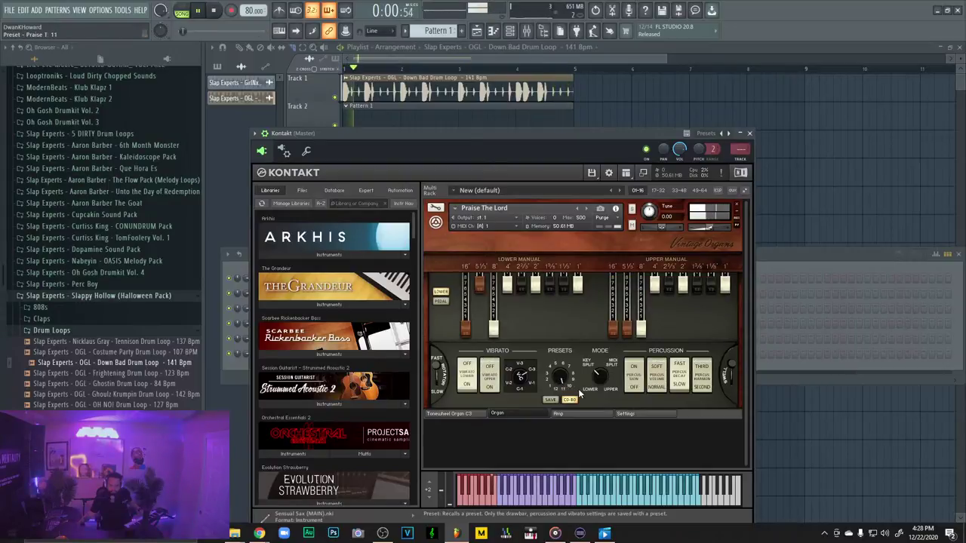
{"action": "left_click", "coordinate": [540, 365]}
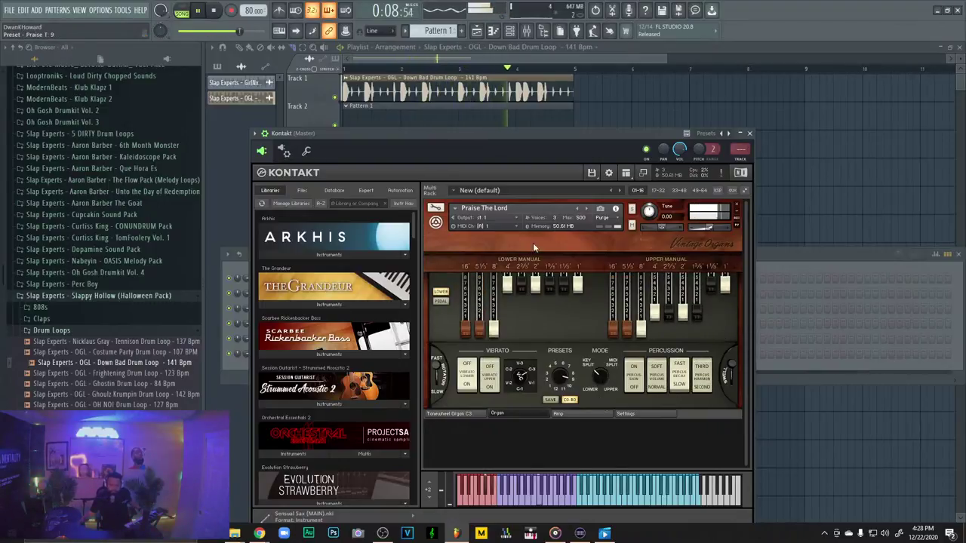
{"action": "left_click", "coordinate": [587, 209]}
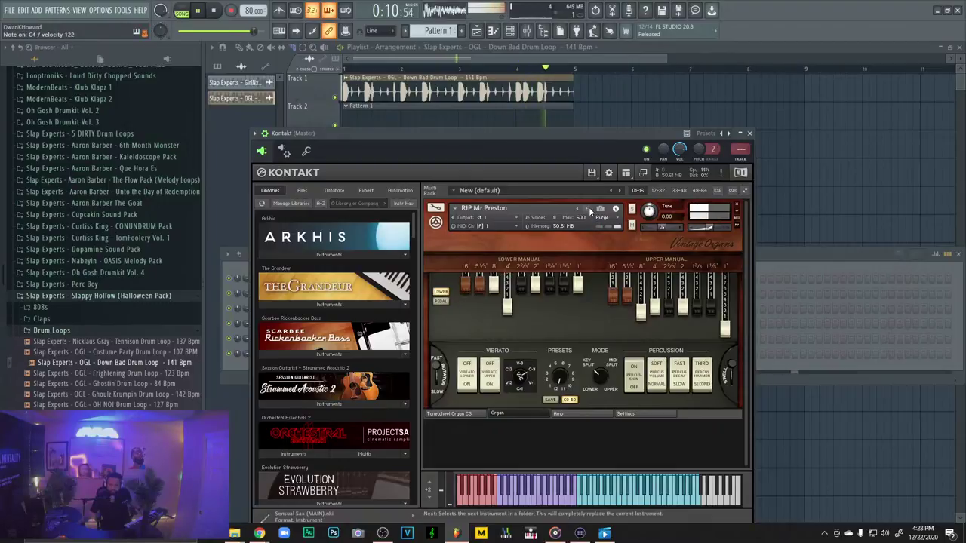
Select the Scaler 2 channel in the channel rack and reopen its window over Kontakt to play the Gospel 4 chords
{"action": "left_click", "coordinate": [815, 265]}
{"action": "left_click", "coordinate": [337, 354]}
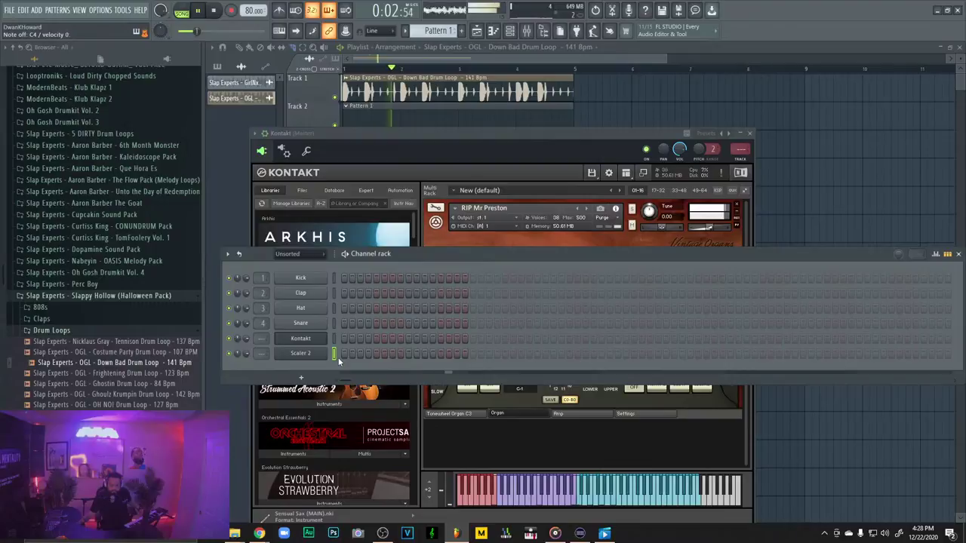
{"action": "left_click", "coordinate": [522, 135]}
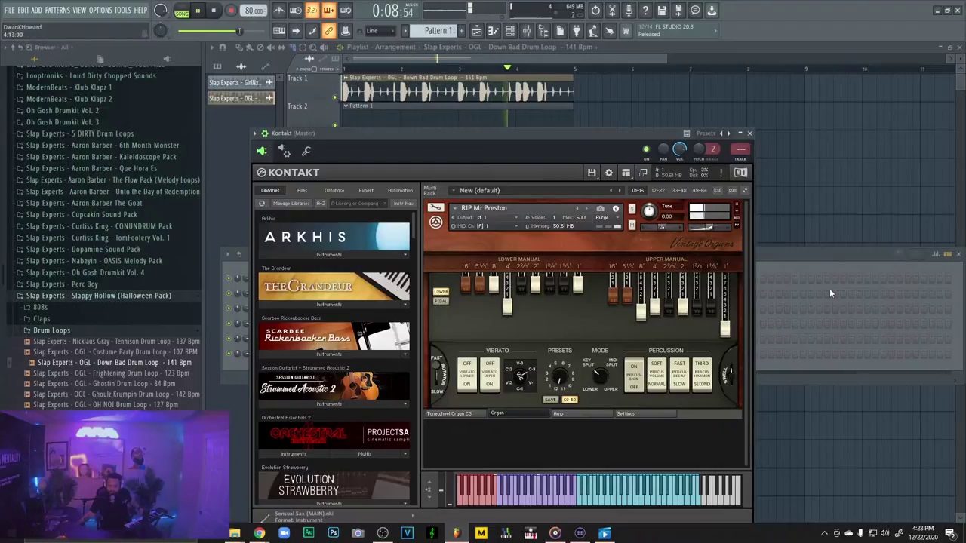
{"action": "left_click", "coordinate": [825, 254]}
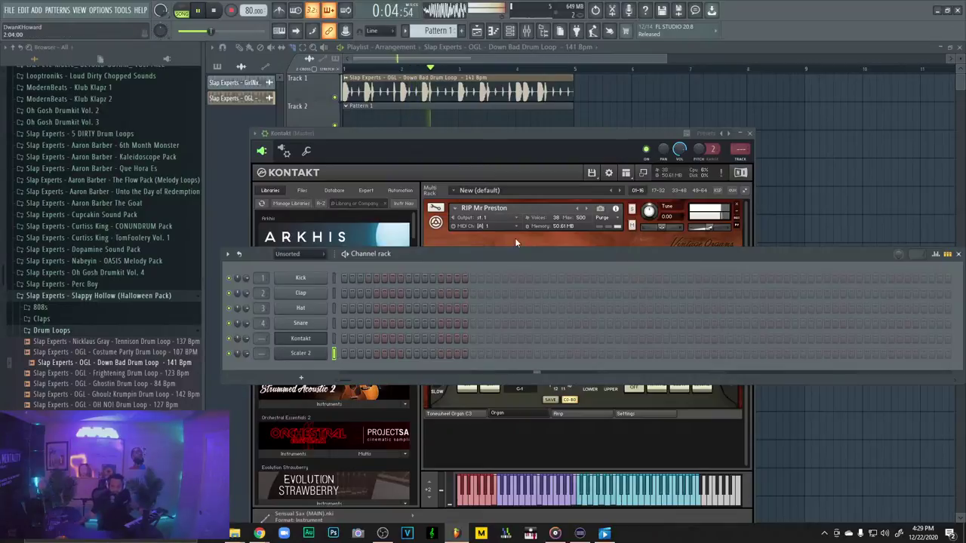
{"action": "left_click", "coordinate": [320, 354]}
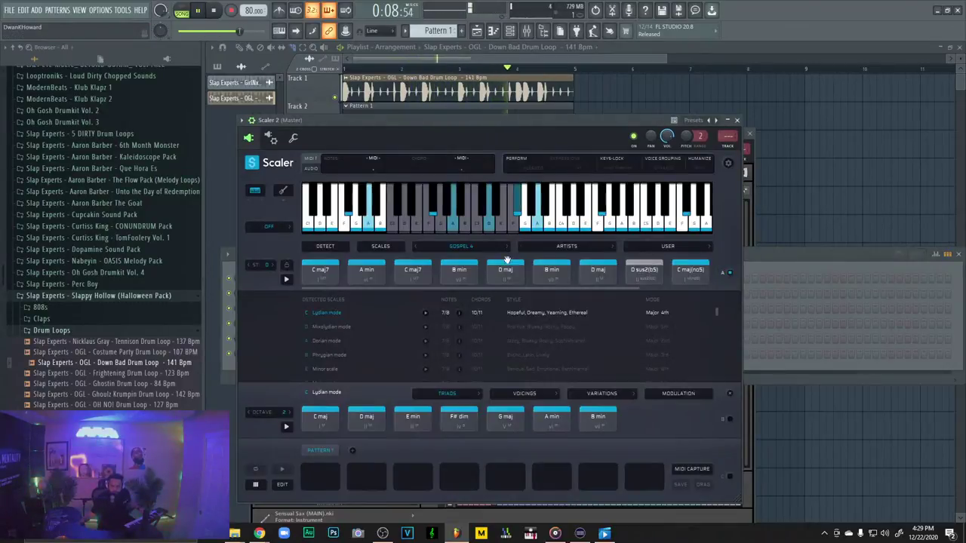
Switch Scaler 2 to the Gospel 3 chord set, then close and reopen its window from the channel rack
{"action": "left_click", "coordinate": [414, 247]}
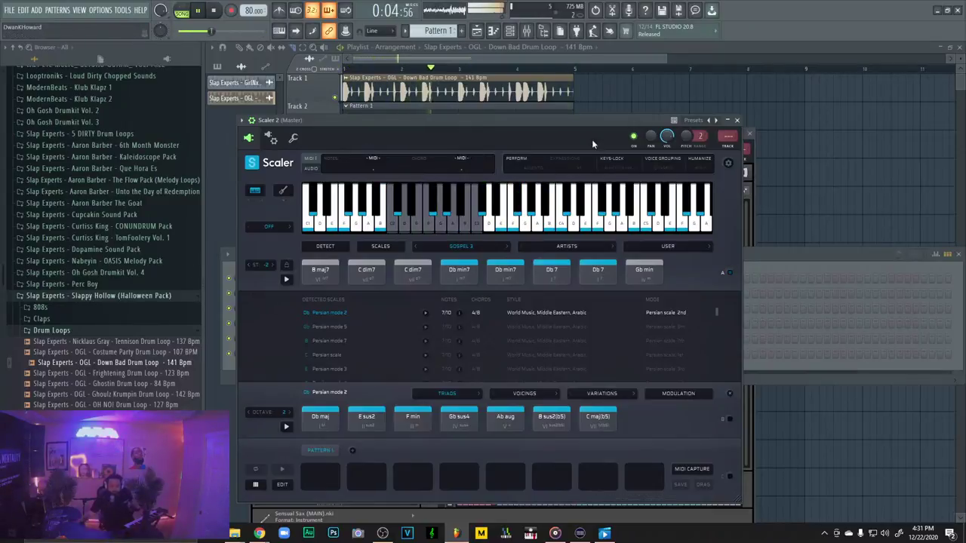
{"action": "left_click", "coordinate": [736, 120]}
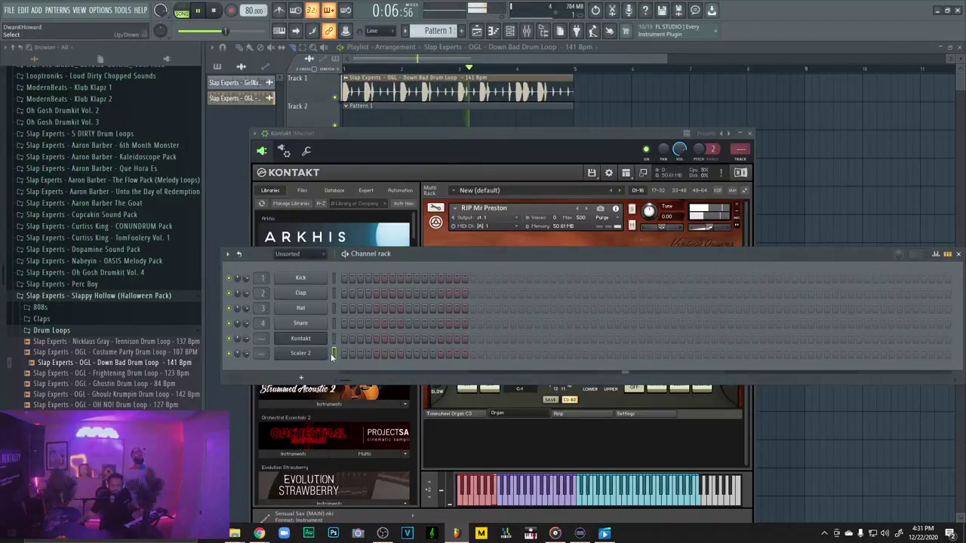
{"action": "left_click", "coordinate": [301, 353]}
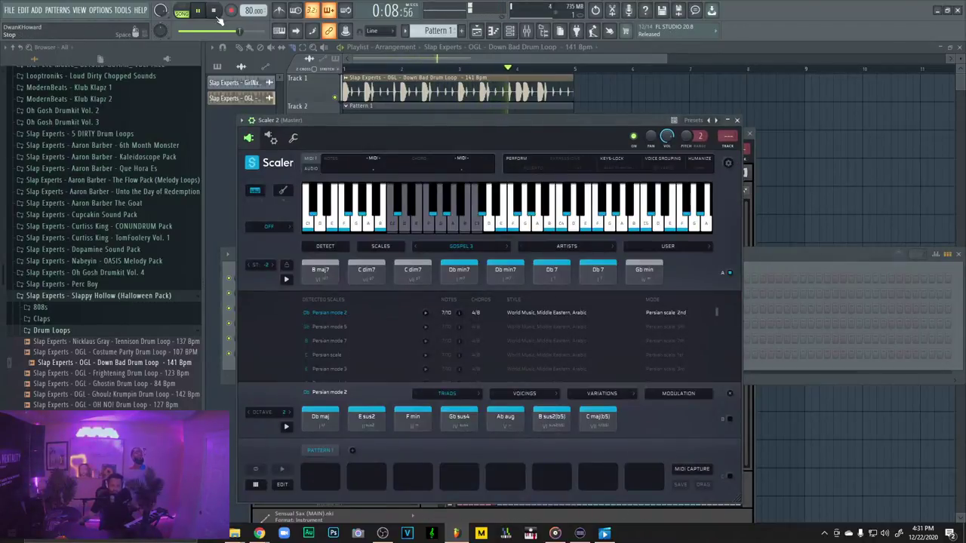
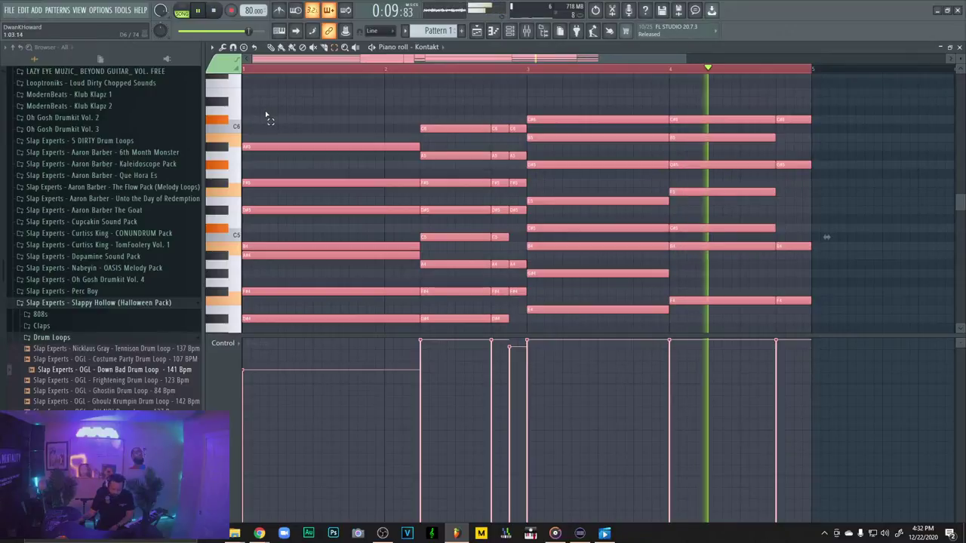
Randomize the velocity levels of the Kontakt chord notes, and cut the first chord so it ends at bar 2
{"action": "key", "text": "alt+r"}
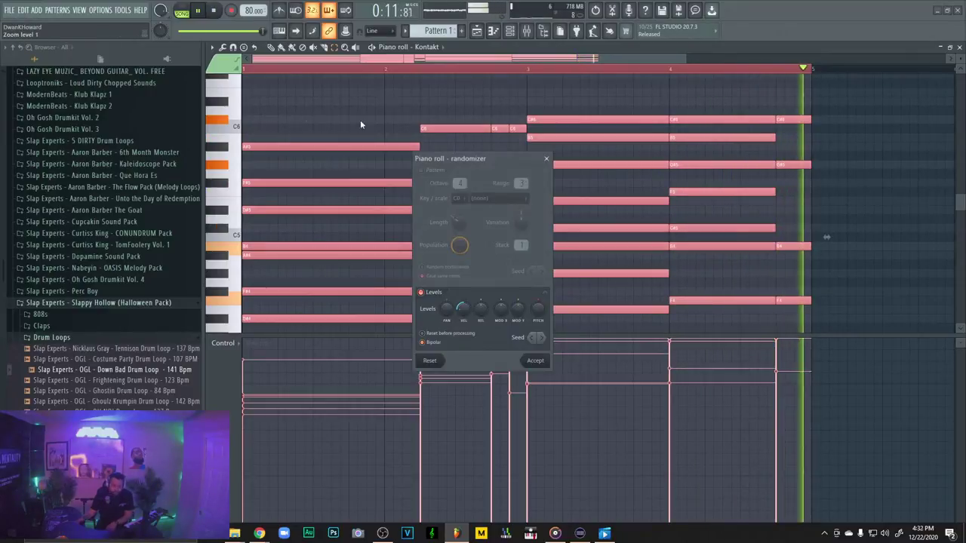
{"action": "left_click", "coordinate": [546, 364]}
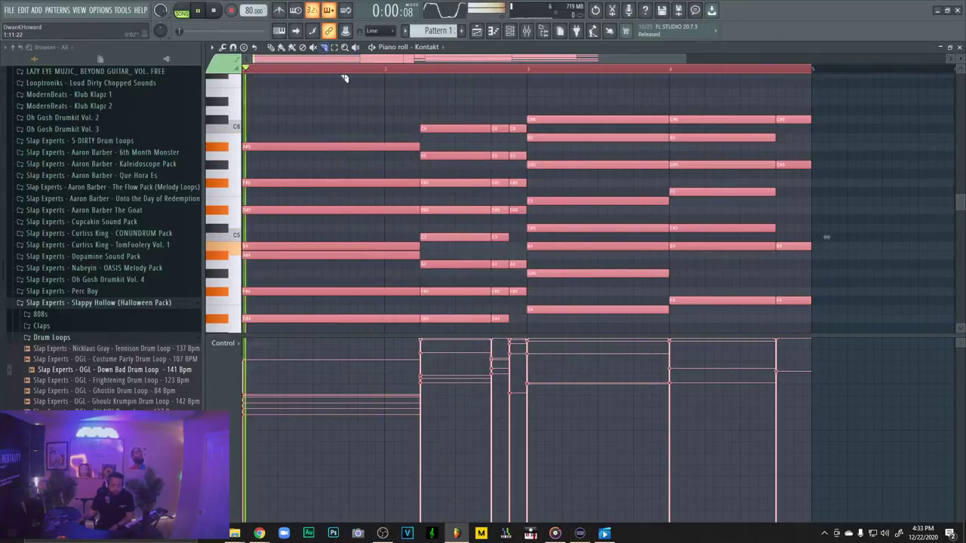
{"action": "left_click_drag", "start_coordinate": [386, 137], "coordinate": [386, 335]}
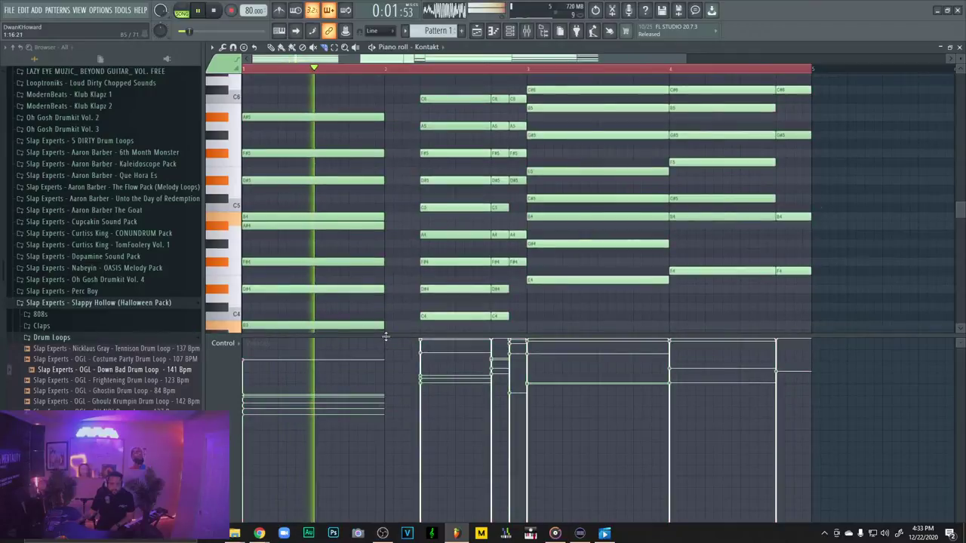
{"action": "scroll", "coordinate": [400, 301], "scroll_direction": "down", "scroll_amount": 3}
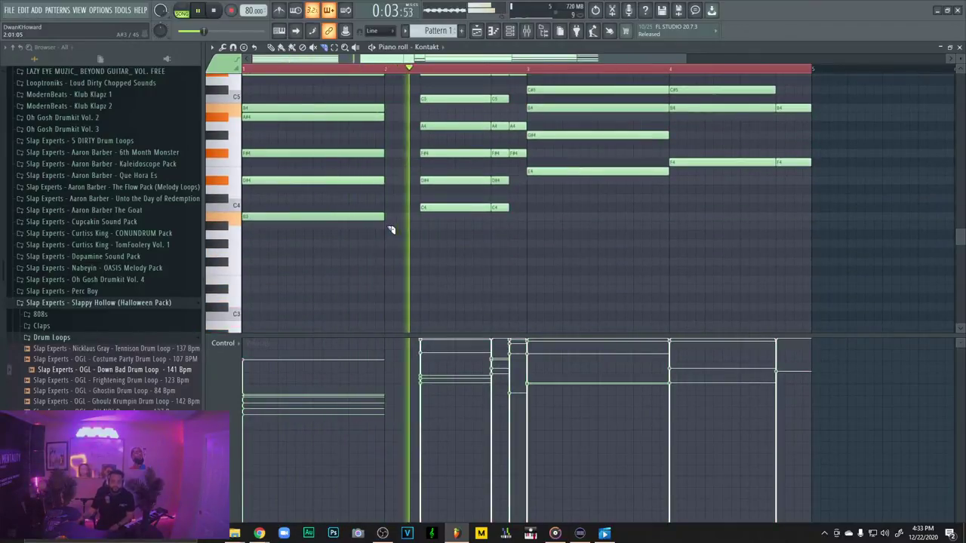
{"action": "scroll", "coordinate": [391, 229], "scroll_direction": "up", "scroll_amount": 3}
{"action": "key", "text": "space"}
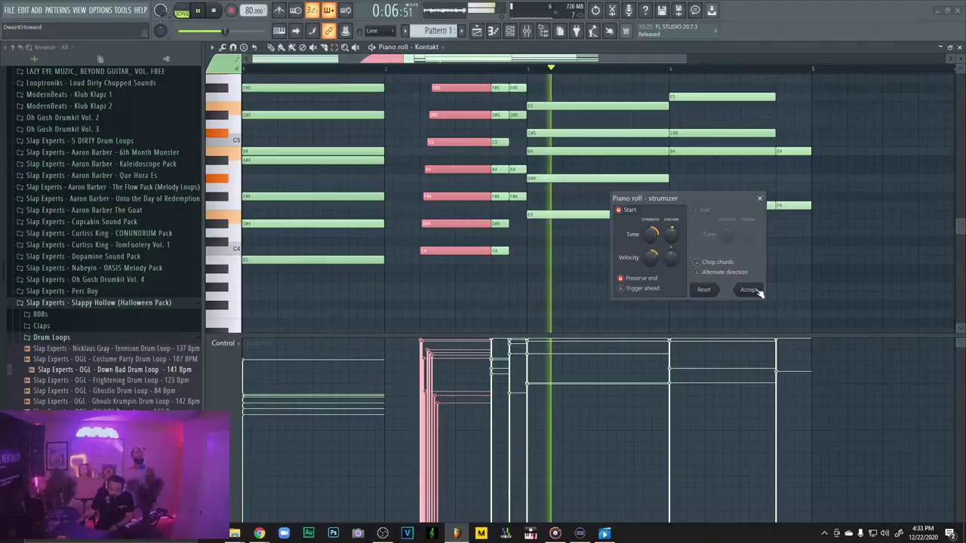
Apply the strum with Preserve end to the first chord in bar 2, play it back, and shorten its notes slightly
{"action": "key", "text": "Return"}
{"action": "key", "text": "space"}
{"action": "key", "text": "space"}
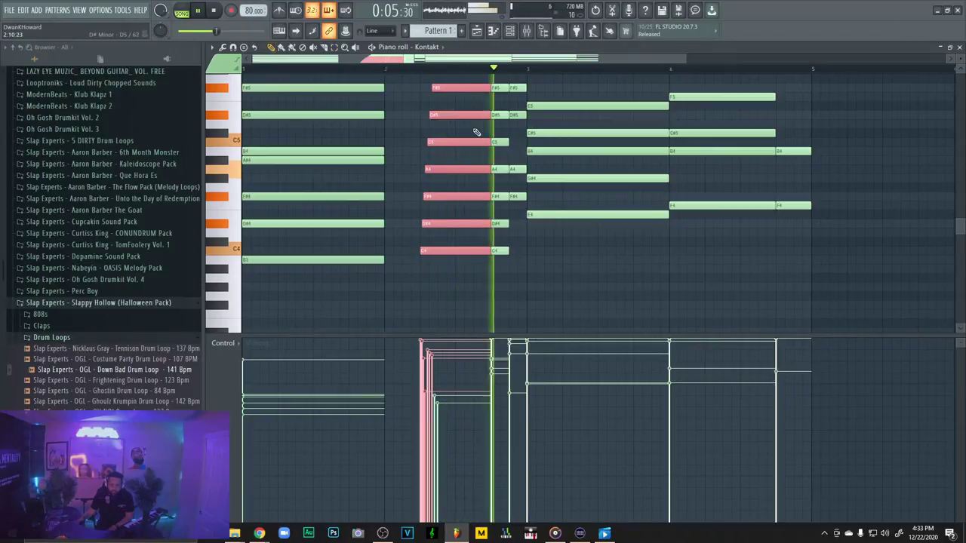
{"action": "key", "text": "space"}
{"action": "key", "text": "space"}
{"action": "left_click_drag", "start_coordinate": [489, 88], "coordinate": [480, 88]}
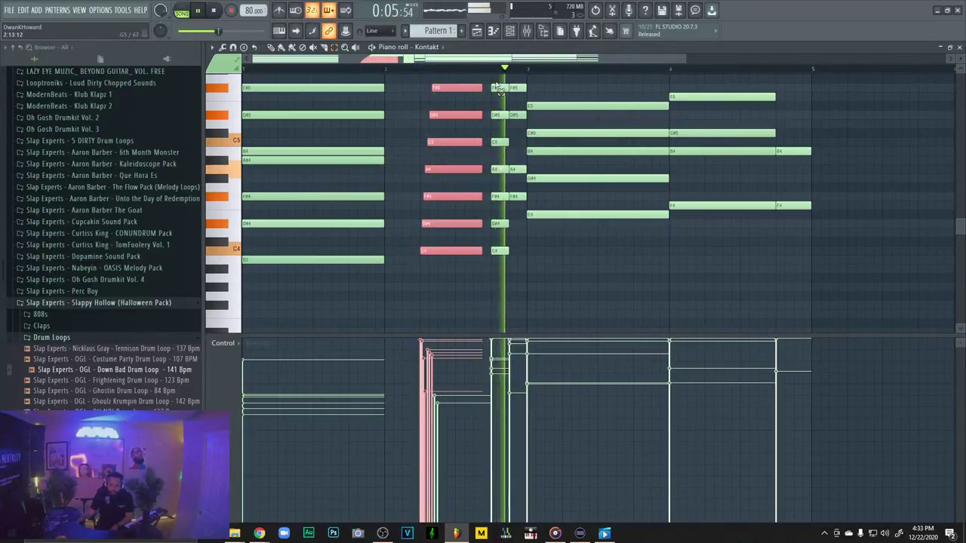
Strum the short second chord in bar 2 with Trigger ahead enabled and a stronger start time
{"action": "left_click_drag", "start_coordinate": [495, 76], "coordinate": [498, 257]}
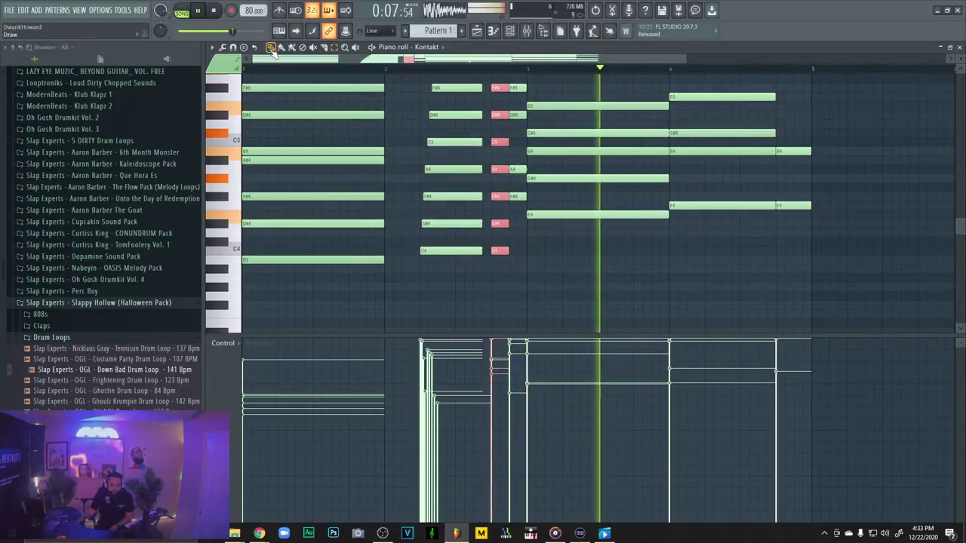
{"action": "key", "text": "alt+s"}
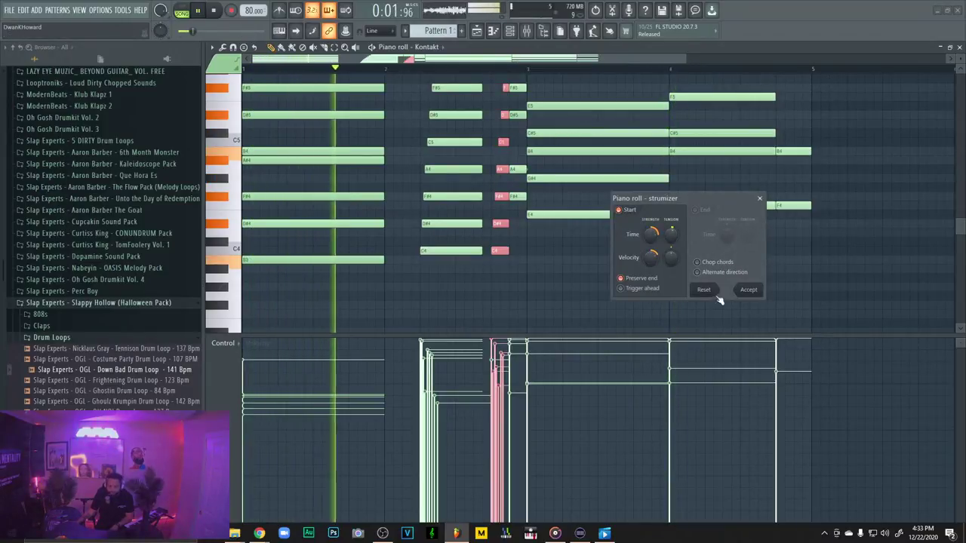
{"action": "left_click", "coordinate": [621, 289]}
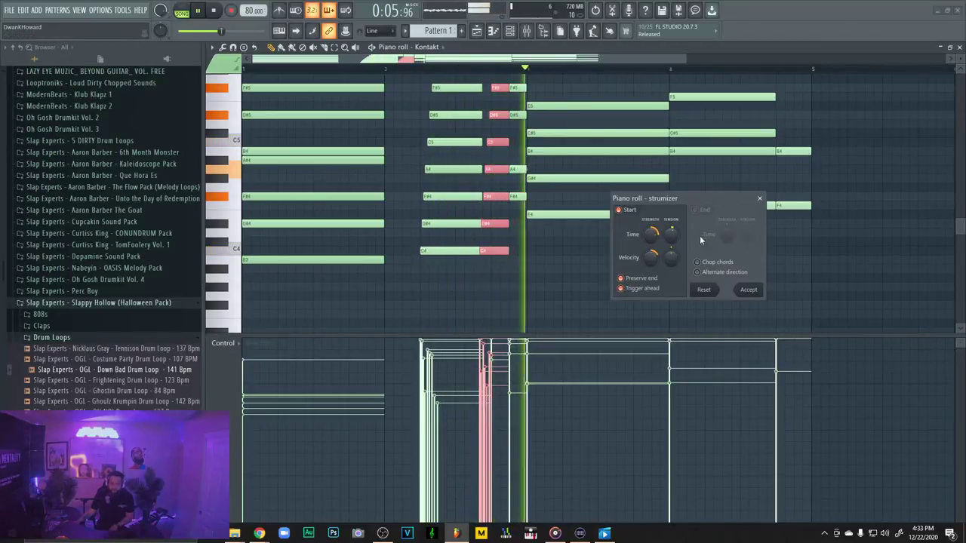
{"action": "left_click_drag", "start_coordinate": [654, 238], "coordinate": [654, 215]}
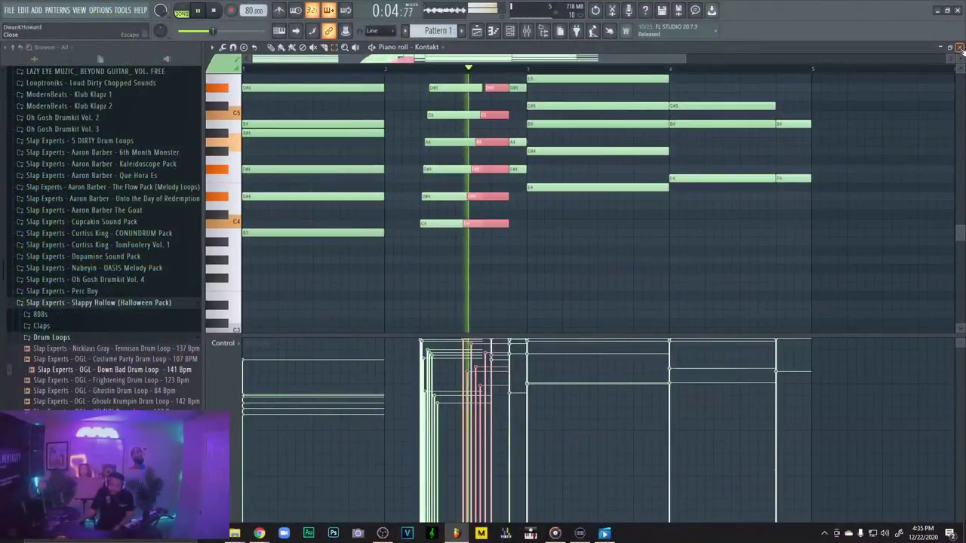
Slice all notes of the bar 3 chord in half at the middle of the bar
{"action": "scroll", "coordinate": [607, 134], "scroll_direction": "up", "scroll_amount": 4}
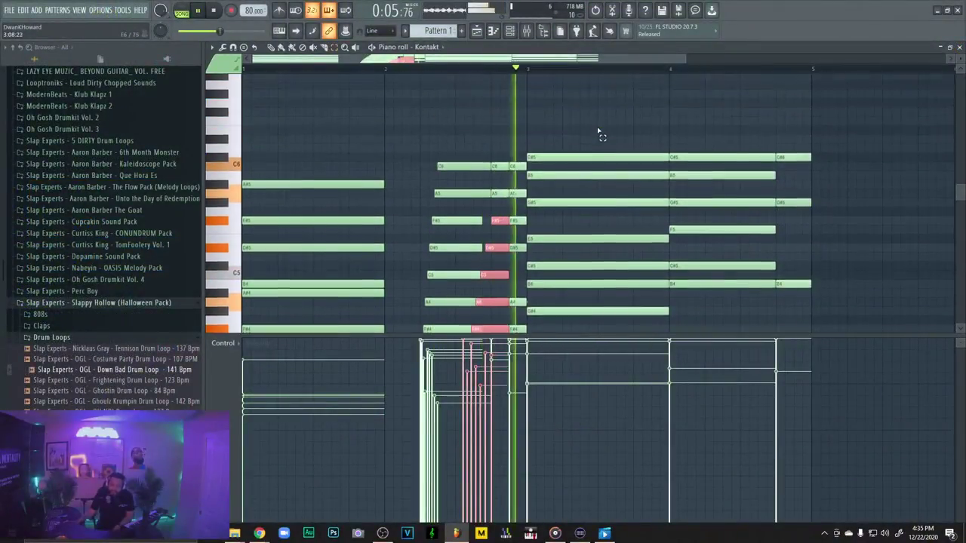
{"action": "scroll", "coordinate": [607, 134], "scroll_direction": "up", "scroll_amount": 1}
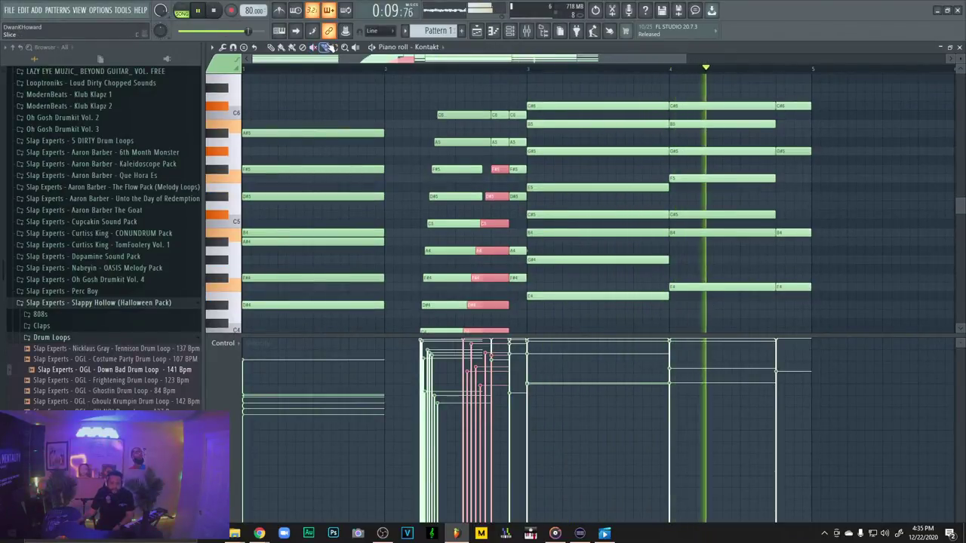
{"action": "left_click_drag", "start_coordinate": [602, 98], "coordinate": [603, 324]}
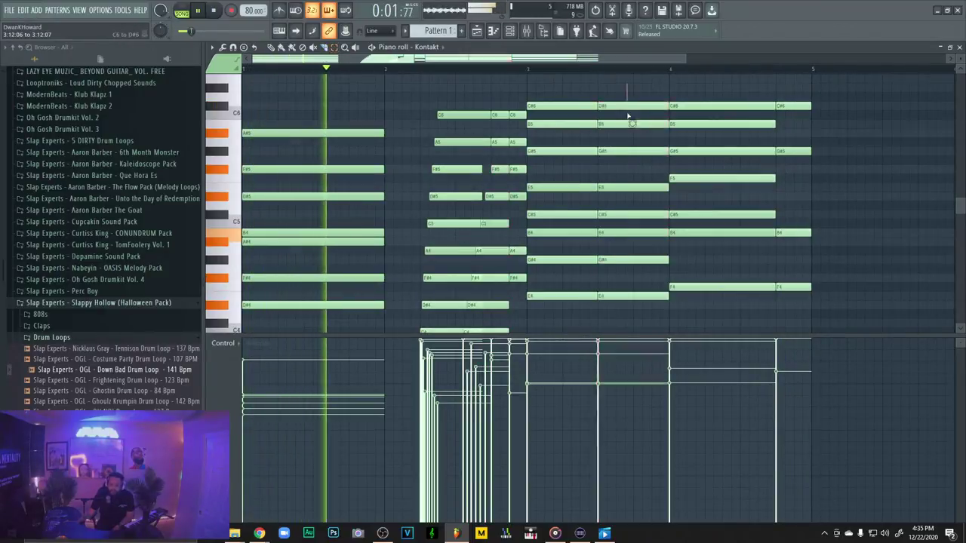
Try to strum the second half of the bar 3 chord with Trigger ahead enabled
{"action": "scroll", "coordinate": [616, 332], "scroll_direction": "down", "scroll_amount": 2}
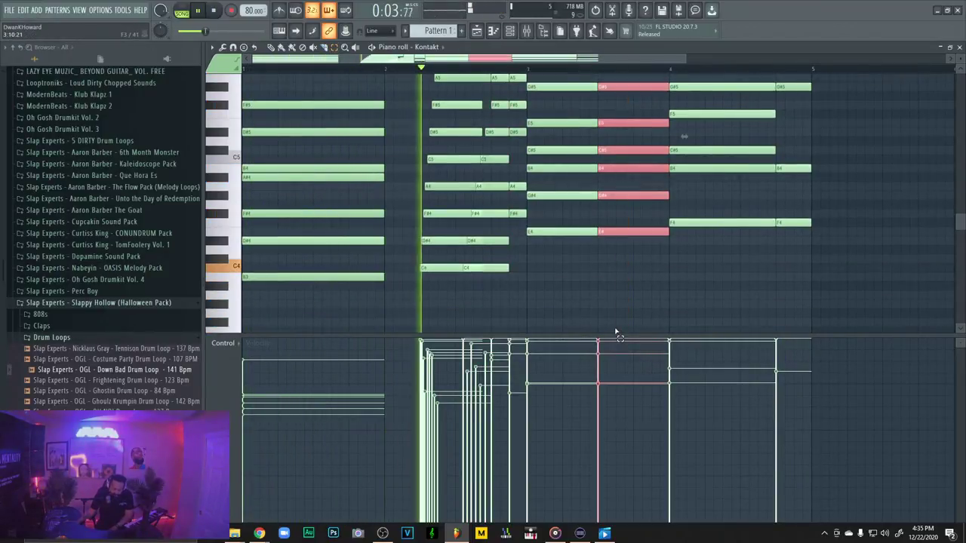
{"action": "key", "text": "alt+s"}
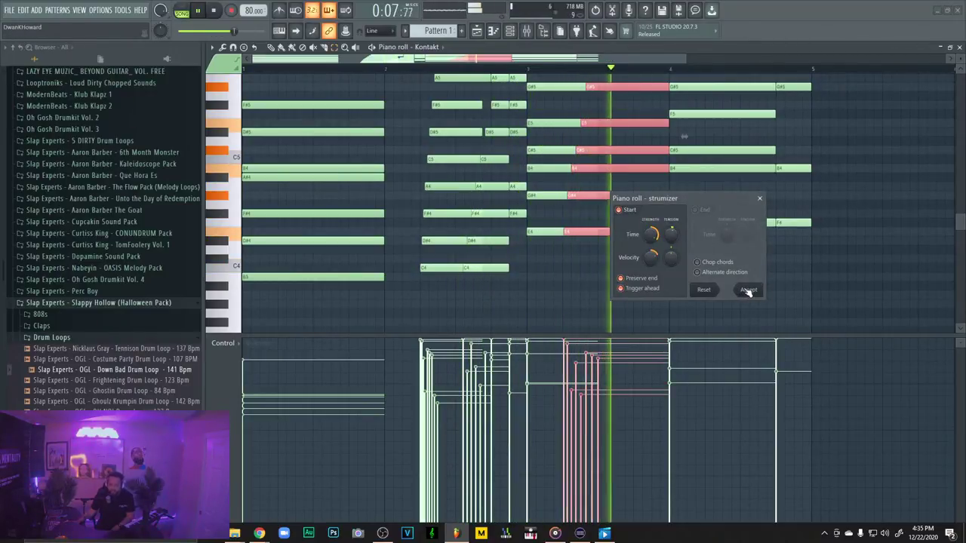
{"action": "left_click", "coordinate": [758, 199]}
Strum the long chord at the start of bar 4 with a slight start offset and preserved note ends
{"action": "scroll", "coordinate": [603, 166], "scroll_direction": "up", "scroll_amount": 3}
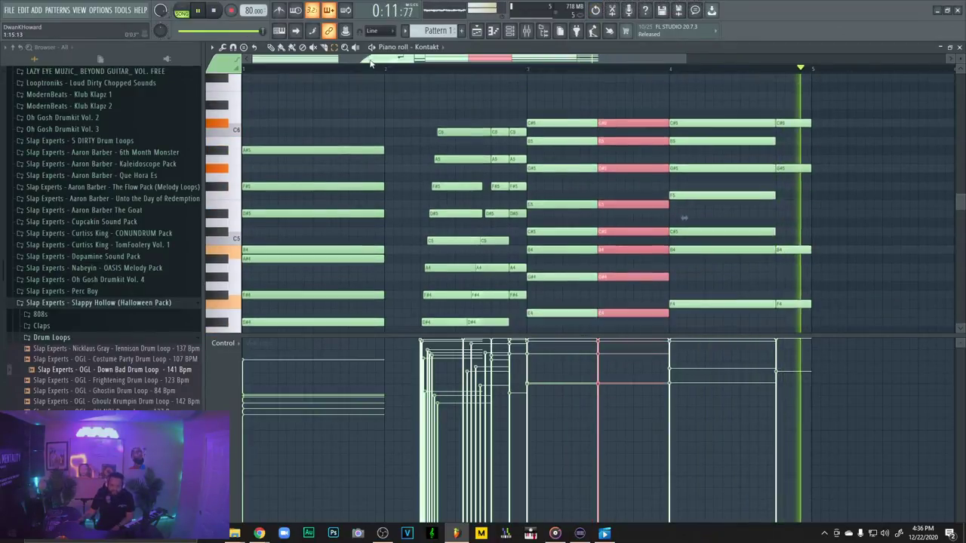
{"action": "left_click_drag", "start_coordinate": [696, 102], "coordinate": [759, 336]}
{"action": "key", "text": "alt+s"}
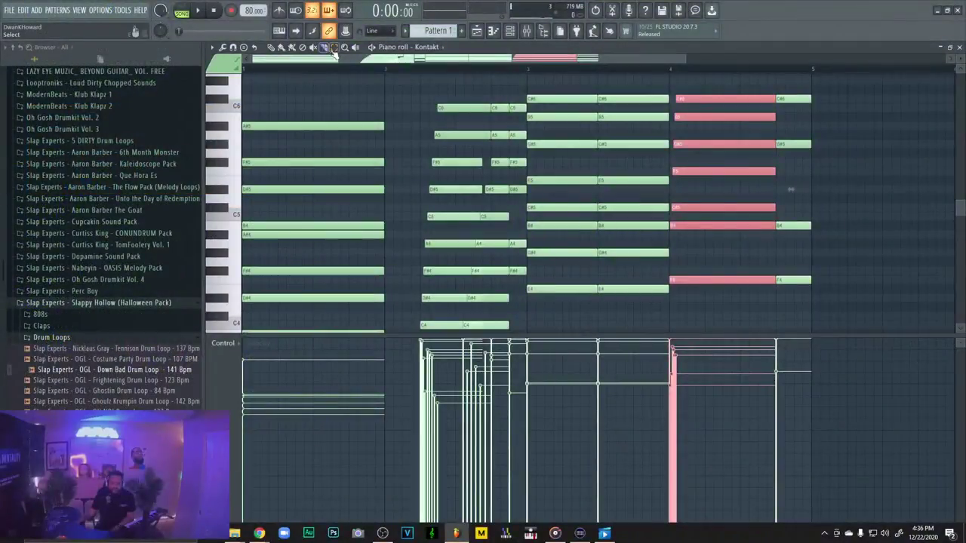
{"action": "left_click_drag", "start_coordinate": [326, 83], "coordinate": [328, 363]}
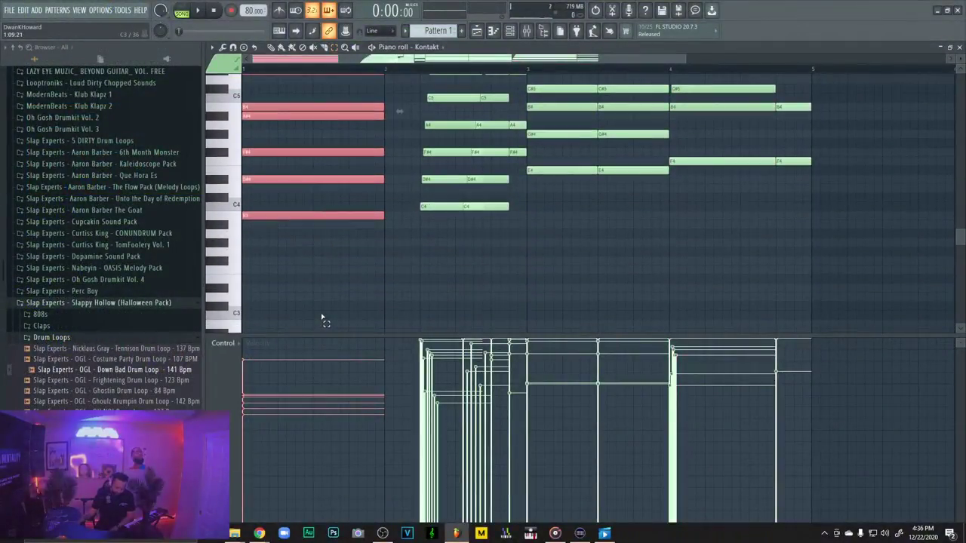
{"action": "key", "text": "alt+q"}
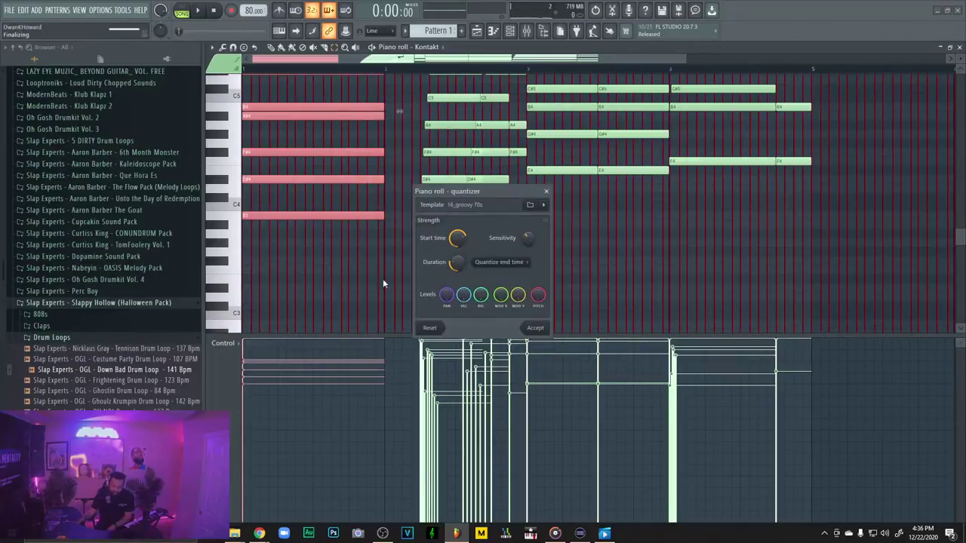
{"action": "left_click", "coordinate": [543, 192]}
Shorten the first strummed chord in bar 2, and extend its upper six notes from A4 to C6 by a smaller amount
{"action": "scroll", "coordinate": [456, 196], "scroll_direction": "up", "scroll_amount": 3}
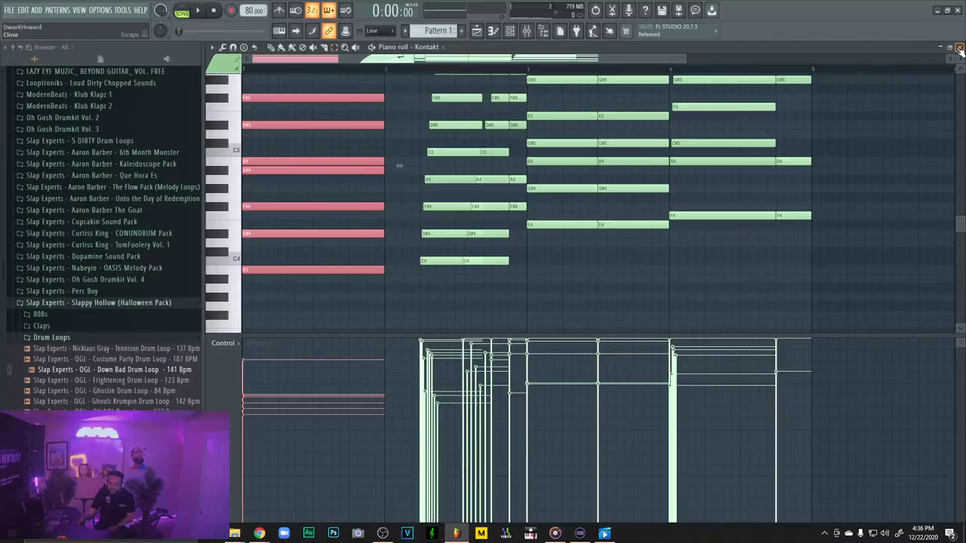
{"action": "scroll", "coordinate": [363, 108], "scroll_direction": "up", "scroll_amount": 1}
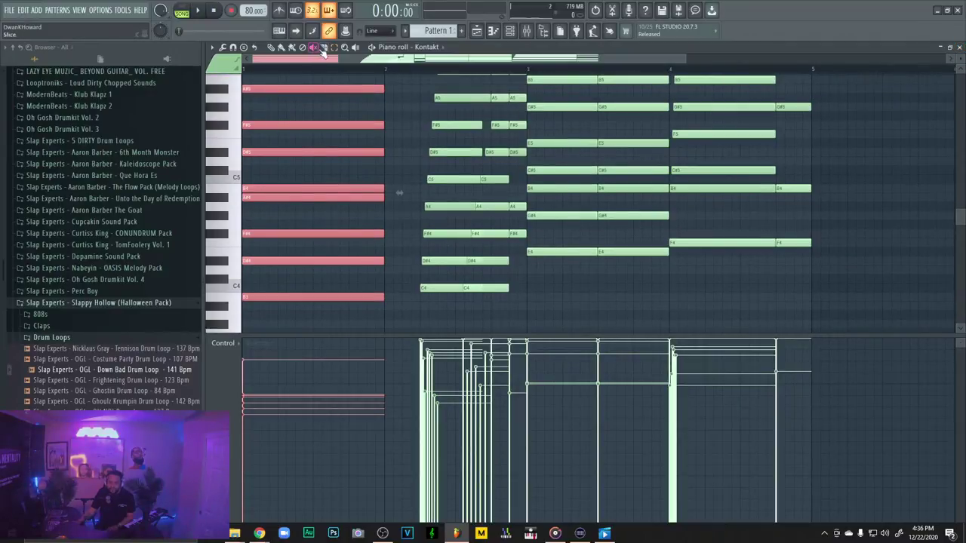
{"action": "scroll", "coordinate": [323, 53], "scroll_direction": "up", "scroll_amount": 1}
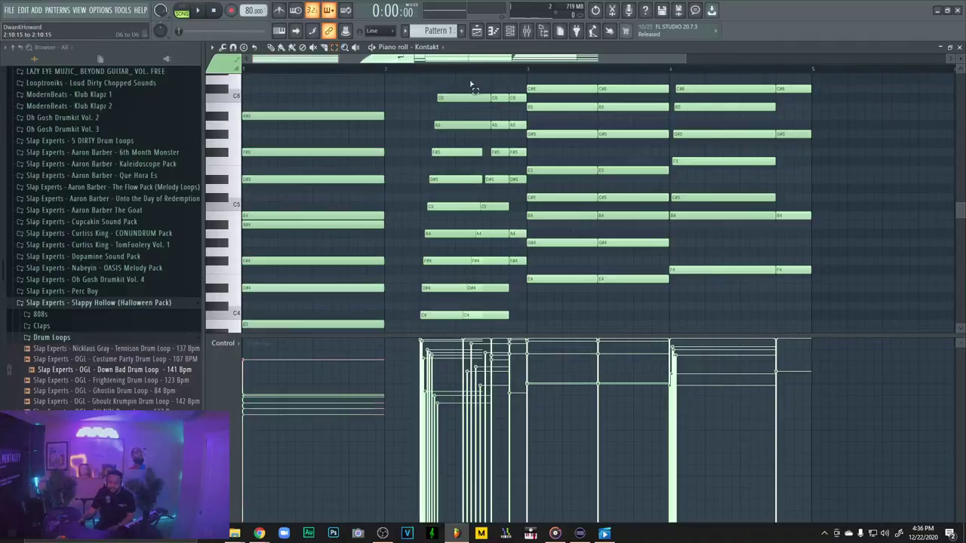
{"action": "left_click_drag", "start_coordinate": [423, 79], "coordinate": [475, 269]}
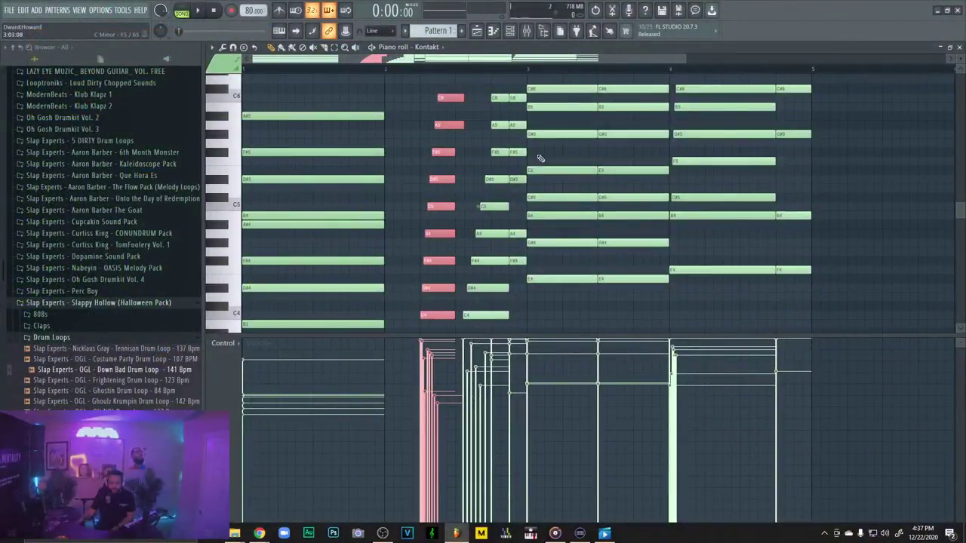
{"action": "left_click_drag", "start_coordinate": [437, 90], "coordinate": [459, 233]}
{"action": "left_click_drag", "start_coordinate": [469, 100], "coordinate": [478, 98]}
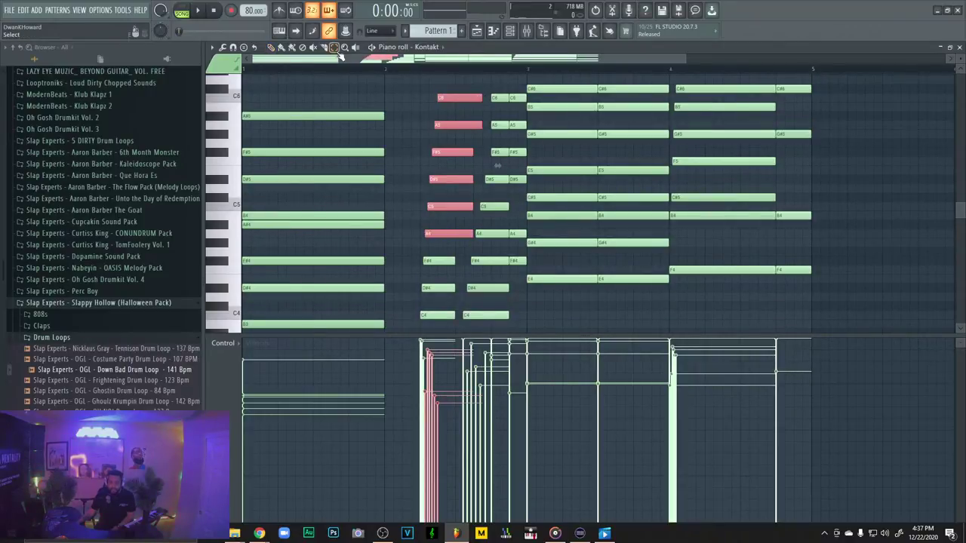
Extend the F#4 and D#4 notes of the first strummed chord in bar 2, and start playback
{"action": "left_click_drag", "start_coordinate": [427, 250], "coordinate": [447, 357]}
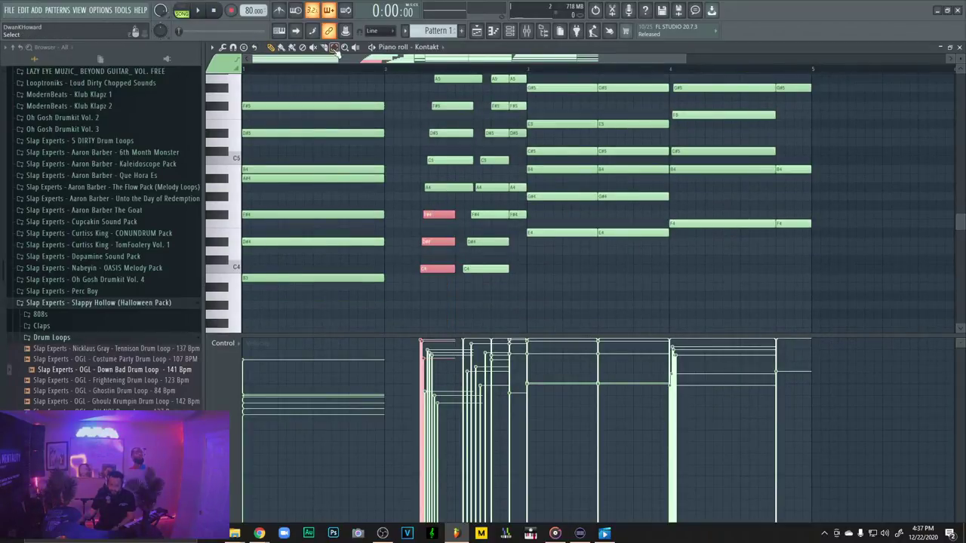
{"action": "left_click_drag", "start_coordinate": [428, 212], "coordinate": [445, 243]}
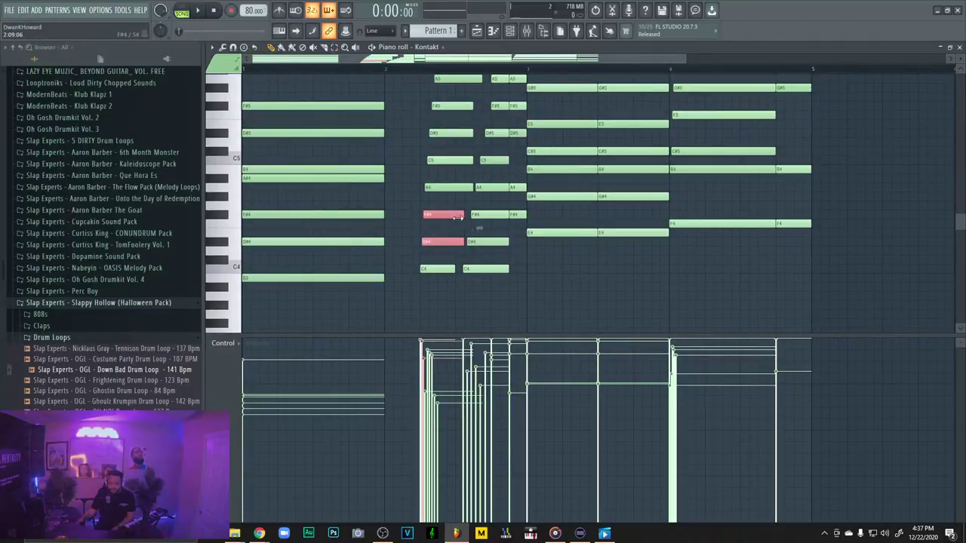
{"action": "scroll", "coordinate": [667, 215], "scroll_direction": "up", "scroll_amount": 3}
{"action": "key", "text": "space"}
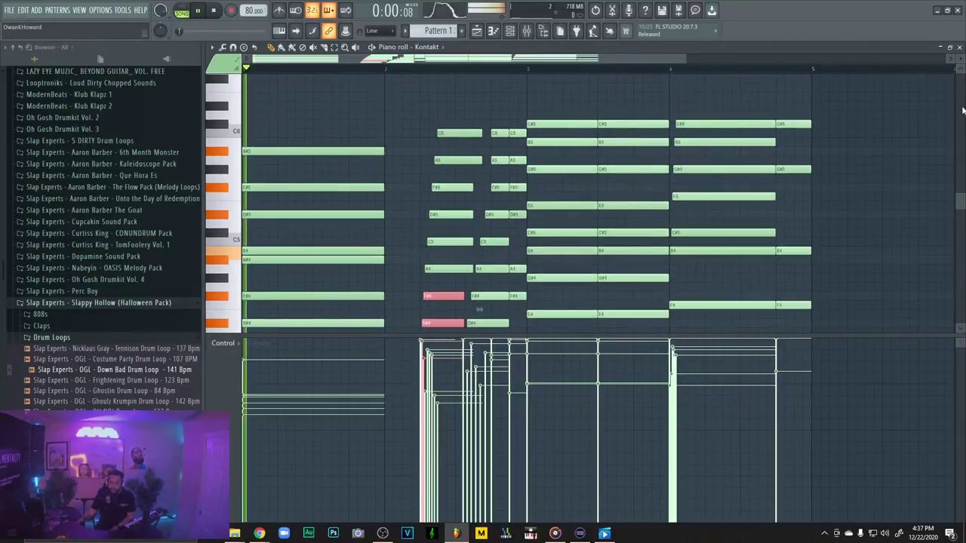
{"action": "key", "text": "F7"}
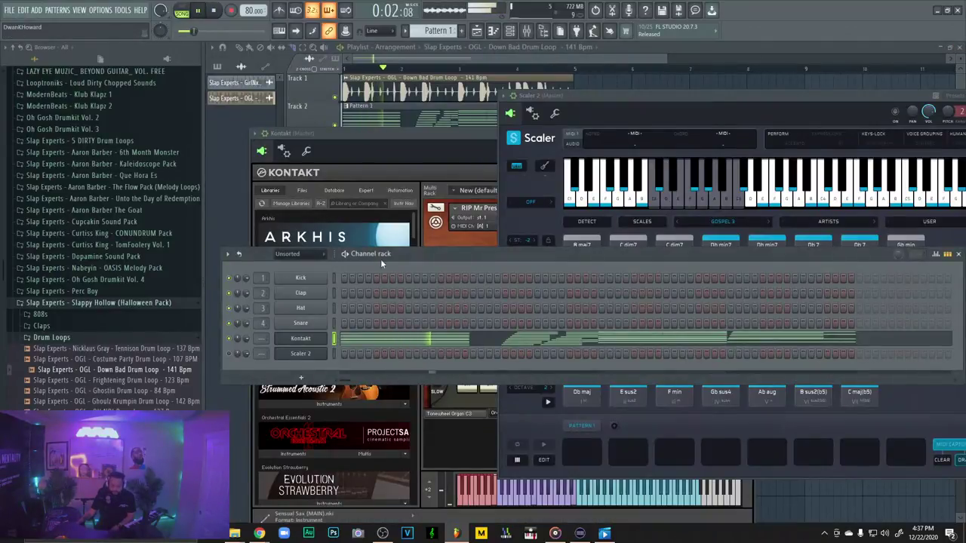
{"action": "right_click", "coordinate": [316, 348]}
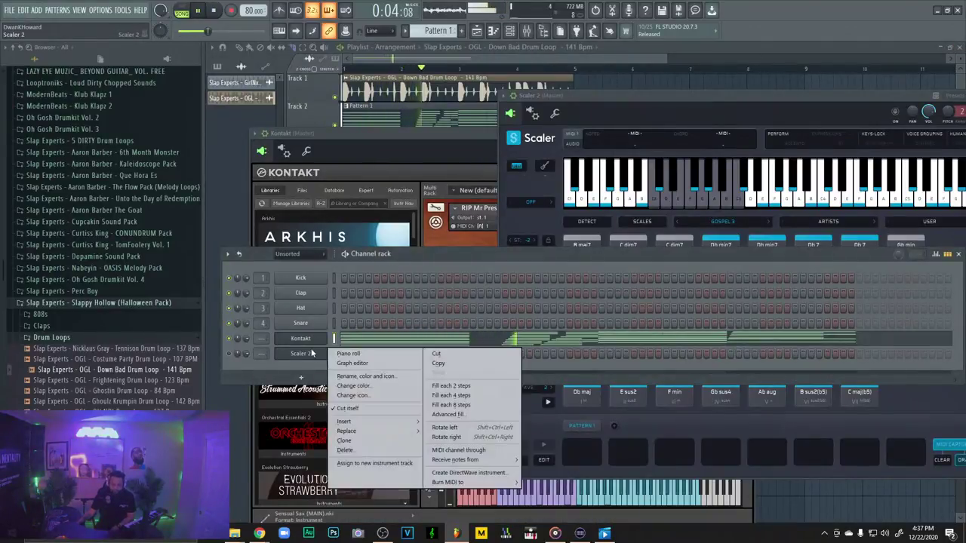
{"action": "mouse_move", "coordinate": [354, 421]}
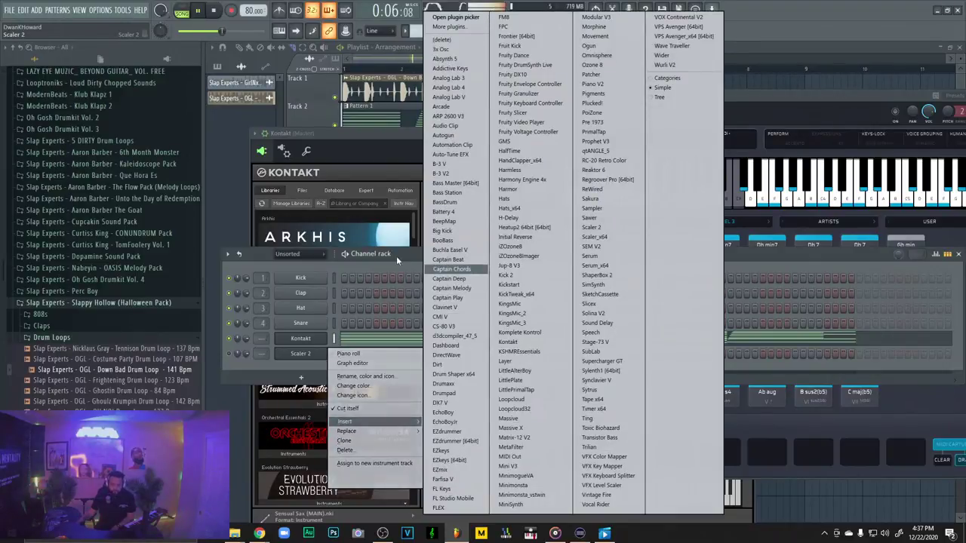
{"action": "left_click", "coordinate": [398, 258]}
{"action": "key", "text": "space"}
{"action": "key", "text": "space"}
Undo the strum on the long bar 4 chord in the Kontakt organ's piano roll
{"action": "left_click", "coordinate": [491, 338]}
{"action": "scroll", "coordinate": [389, 158], "scroll_direction": "up", "scroll_amount": 1}
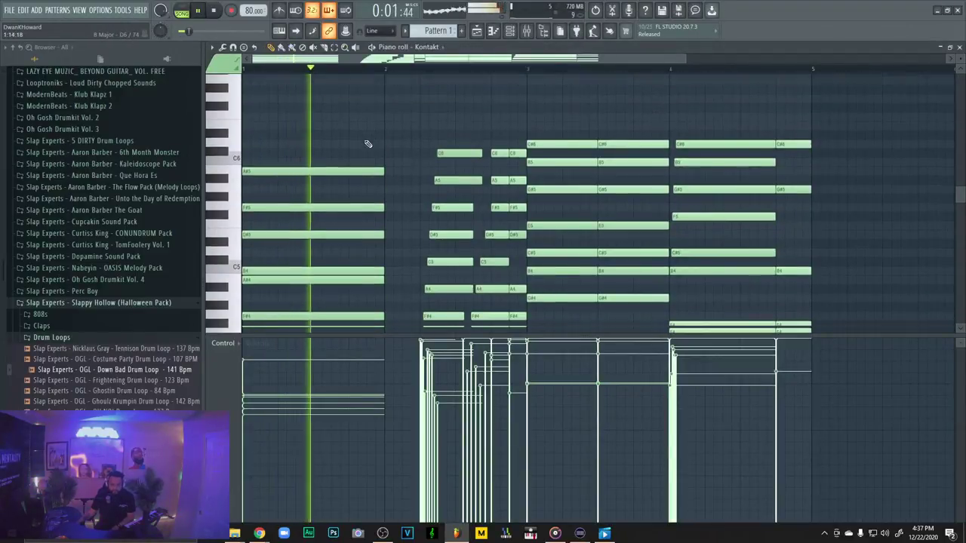
{"action": "scroll", "coordinate": [368, 145], "scroll_direction": "down", "scroll_amount": 2}
{"action": "key", "text": "ctrl+alt+z"}
{"action": "key", "text": "ctrl+alt+z"}
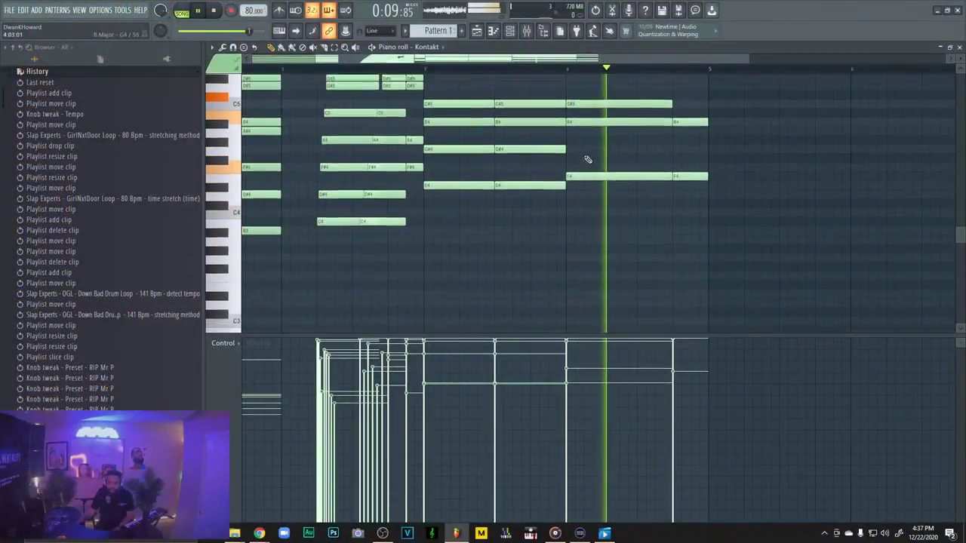
Add a C#3 bass note at the start of bar 4 and lengthen it to the end of the bar
{"action": "scroll", "coordinate": [686, 220], "scroll_direction": "down", "scroll_amount": 4}
{"action": "key", "text": "space"}
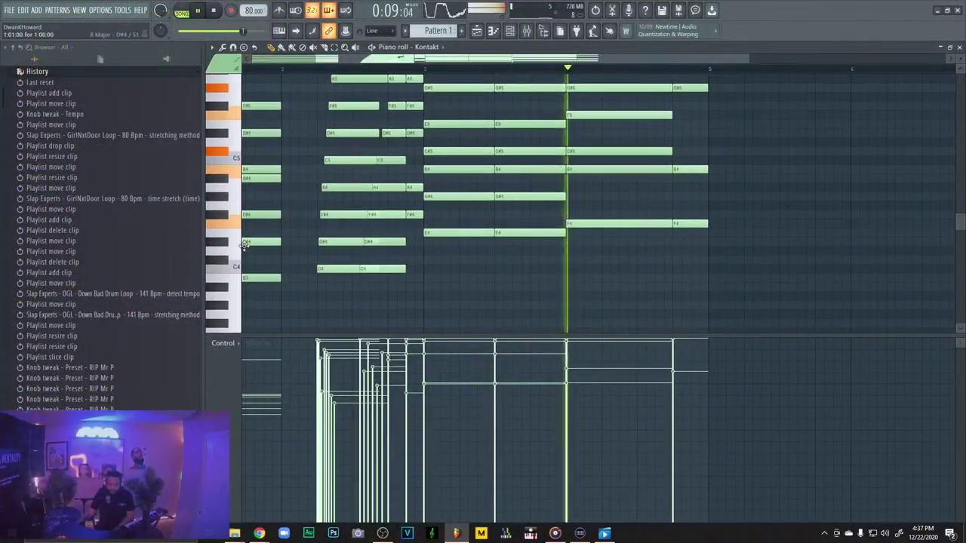
{"action": "key", "text": "space"}
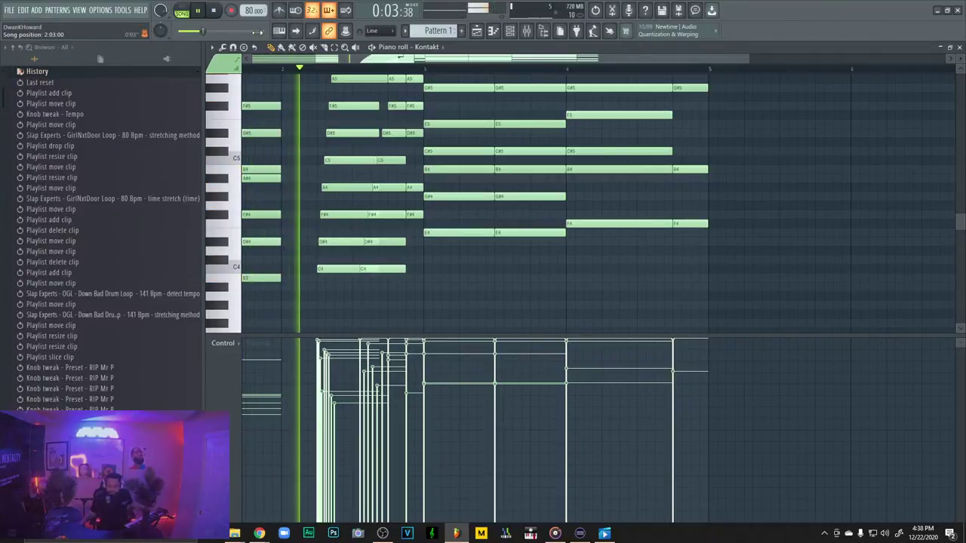
{"action": "scroll", "coordinate": [405, 233], "scroll_direction": "down", "scroll_amount": 4}
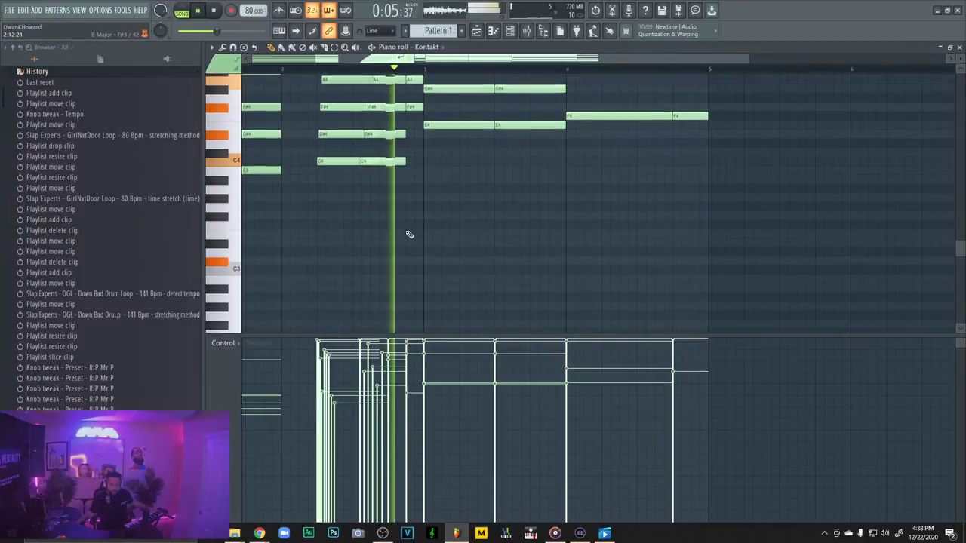
{"action": "left_click", "coordinate": [571, 260]}
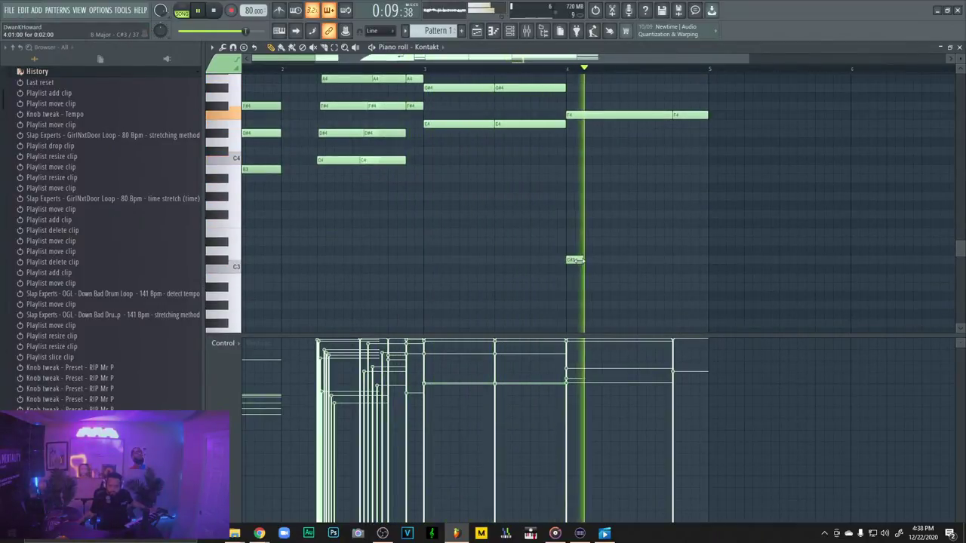
{"action": "left_click_drag", "start_coordinate": [583, 261], "coordinate": [705, 263]}
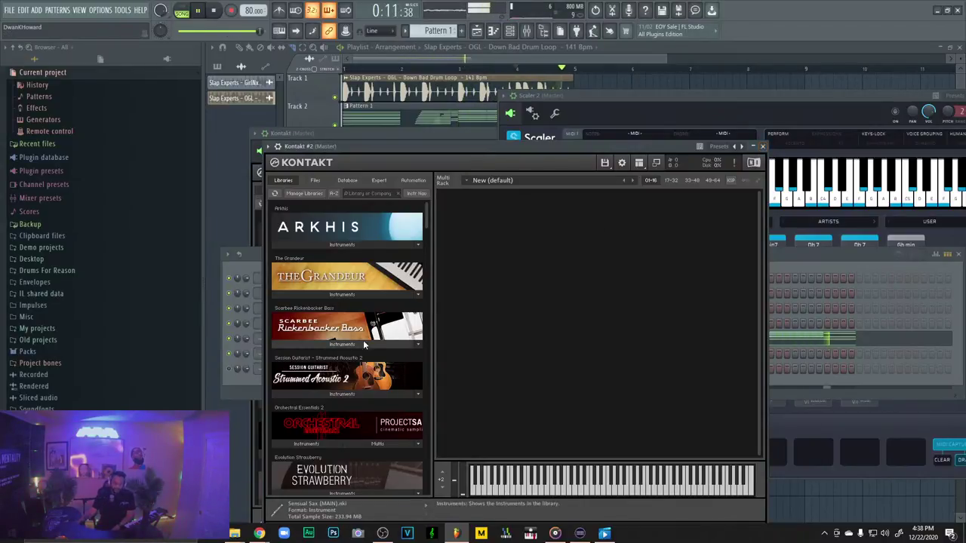
Browse the instrument libraries in Kontakt #2 for a sound to layer with the organ
{"action": "scroll", "coordinate": [360, 337], "scroll_direction": "down", "scroll_amount": 4}
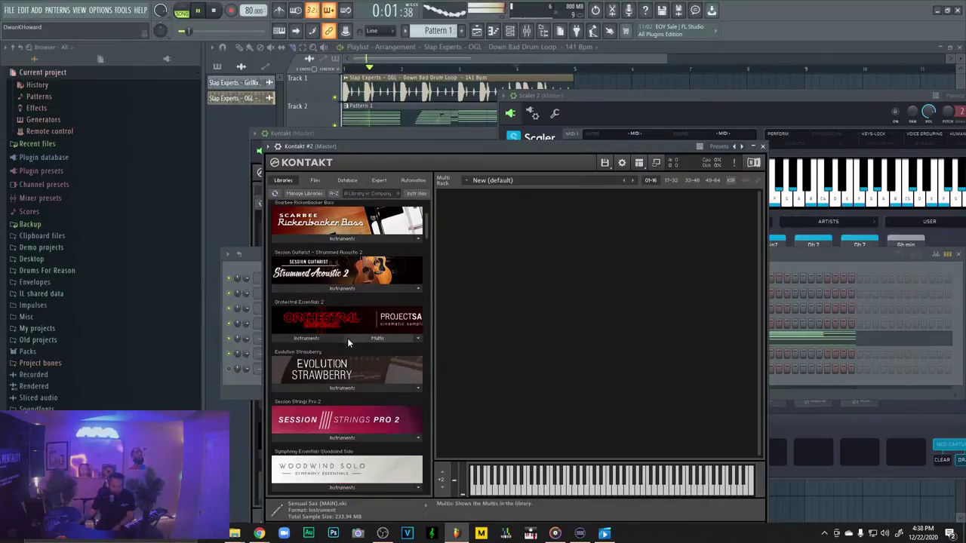
{"action": "scroll", "coordinate": [347, 338], "scroll_direction": "down", "scroll_amount": 4}
{"action": "scroll", "coordinate": [348, 343], "scroll_direction": "down", "scroll_amount": 3}
{"action": "scroll", "coordinate": [348, 344], "scroll_direction": "up", "scroll_amount": 3}
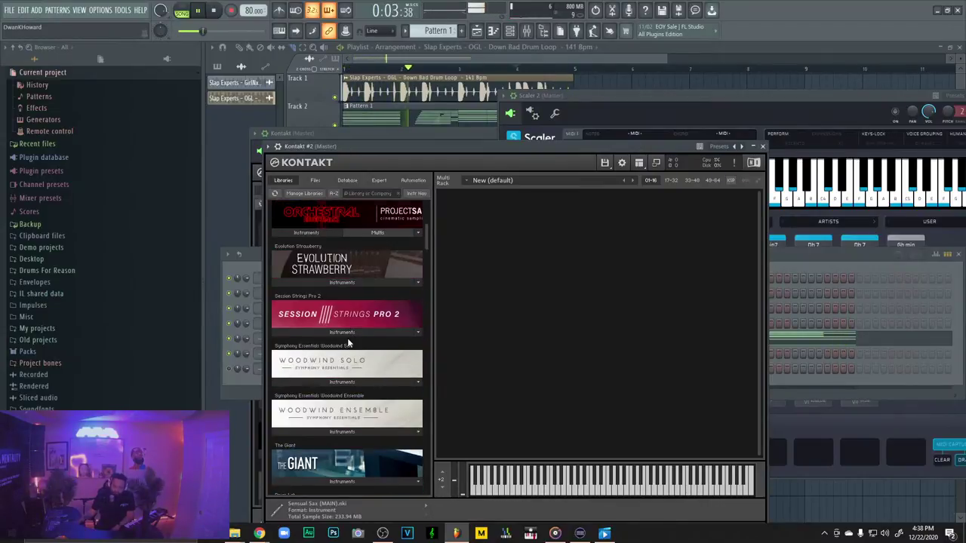
{"action": "scroll", "coordinate": [348, 343], "scroll_direction": "down", "scroll_amount": 1}
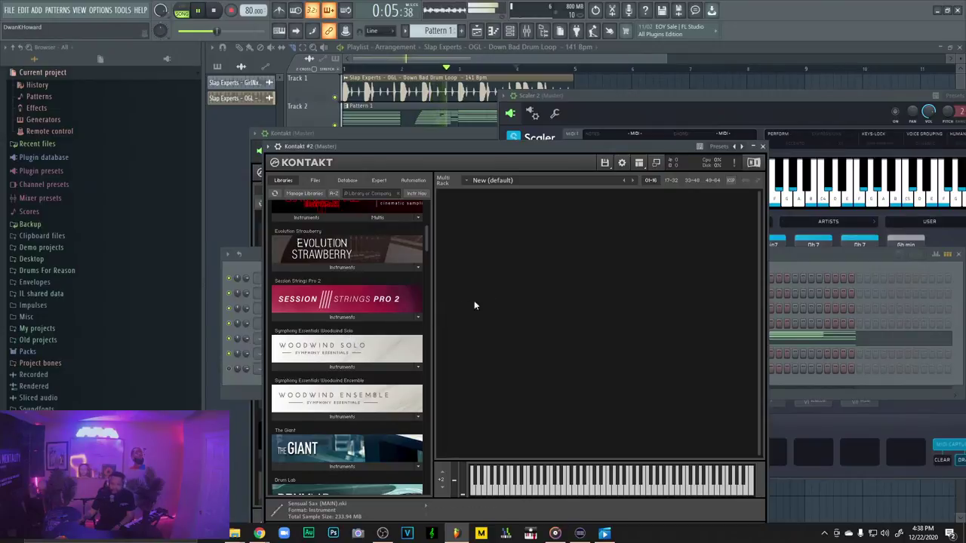
{"action": "scroll", "coordinate": [527, 350], "scroll_direction": "down", "scroll_amount": 8}
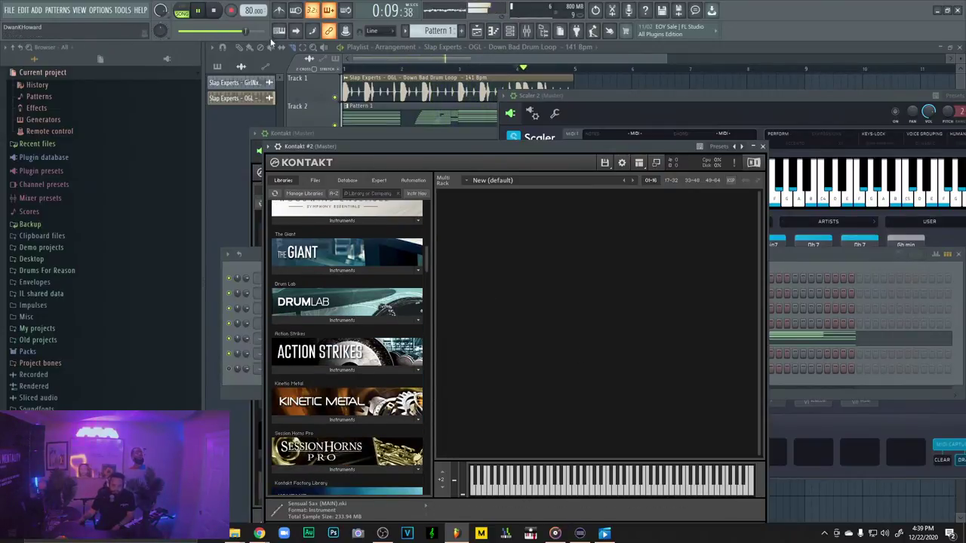
{"action": "left_click", "coordinate": [241, 49]}
{"action": "double_click", "coordinate": [410, 95]}
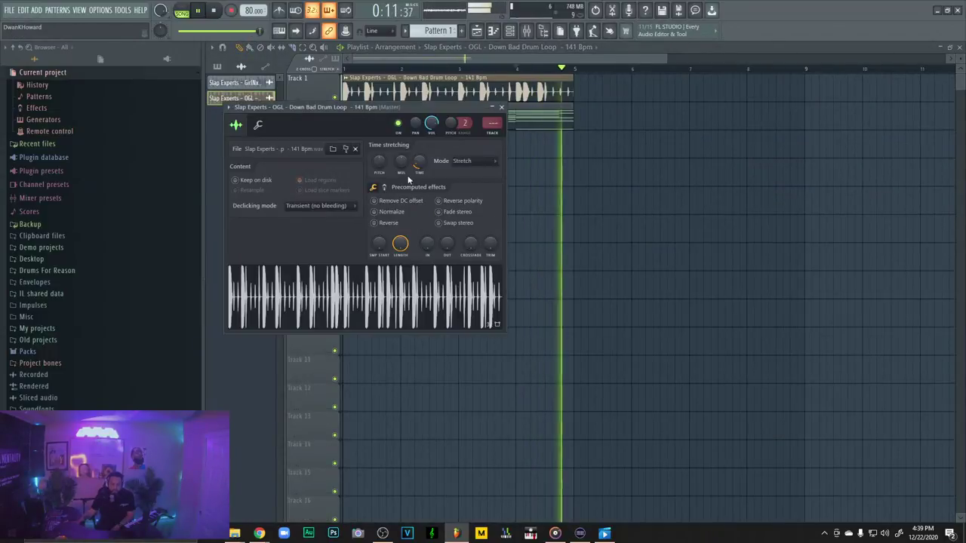
{"action": "left_click", "coordinate": [387, 187]}
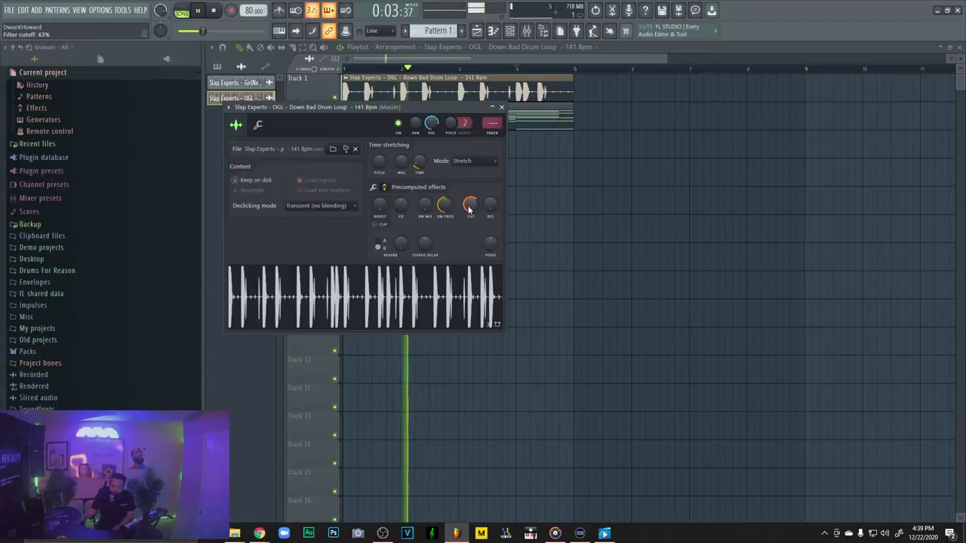
{"action": "left_click_drag", "start_coordinate": [469, 207], "coordinate": [469, 235]}
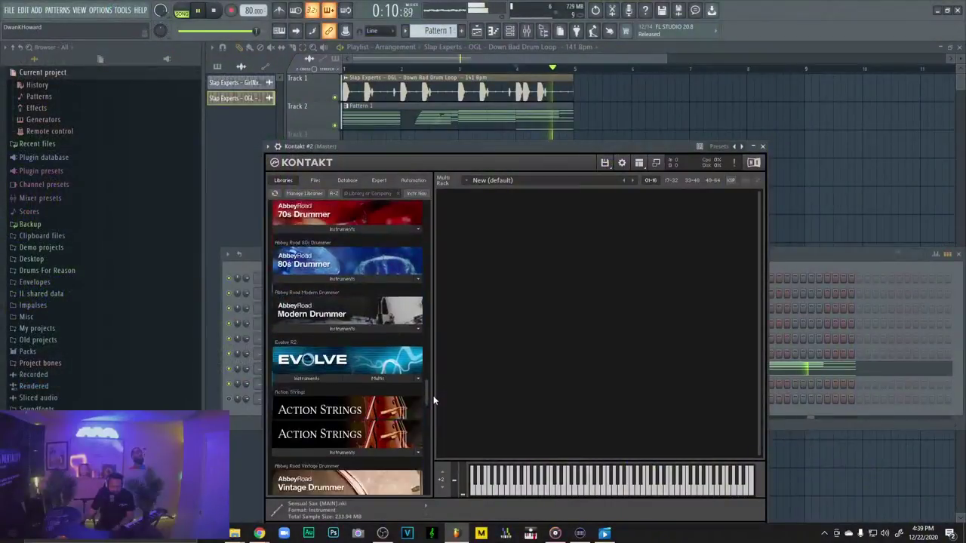
Load The Gentleman piano into Kontakt #2 and close the instrument window
{"action": "scroll", "coordinate": [433, 400], "scroll_direction": "down", "scroll_amount": 3}
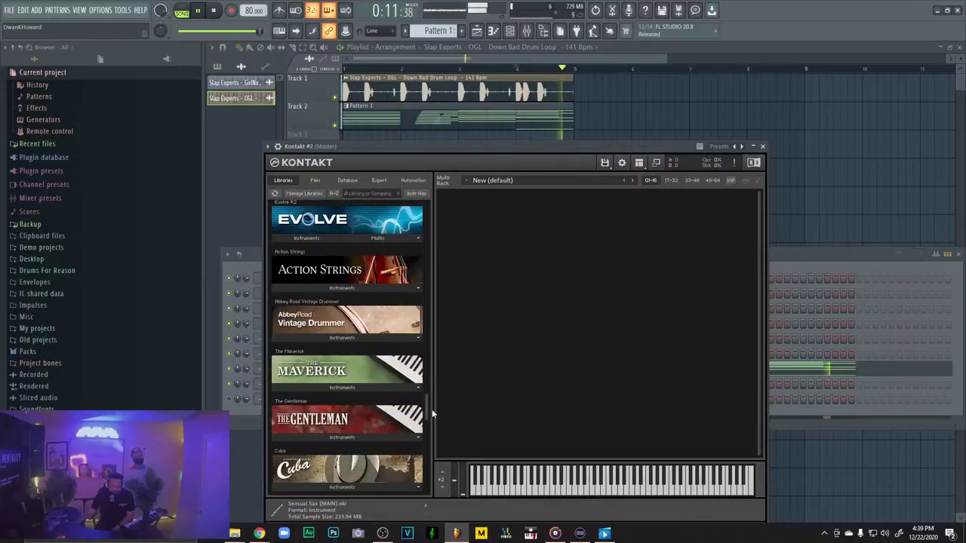
{"action": "left_click", "coordinate": [335, 435]}
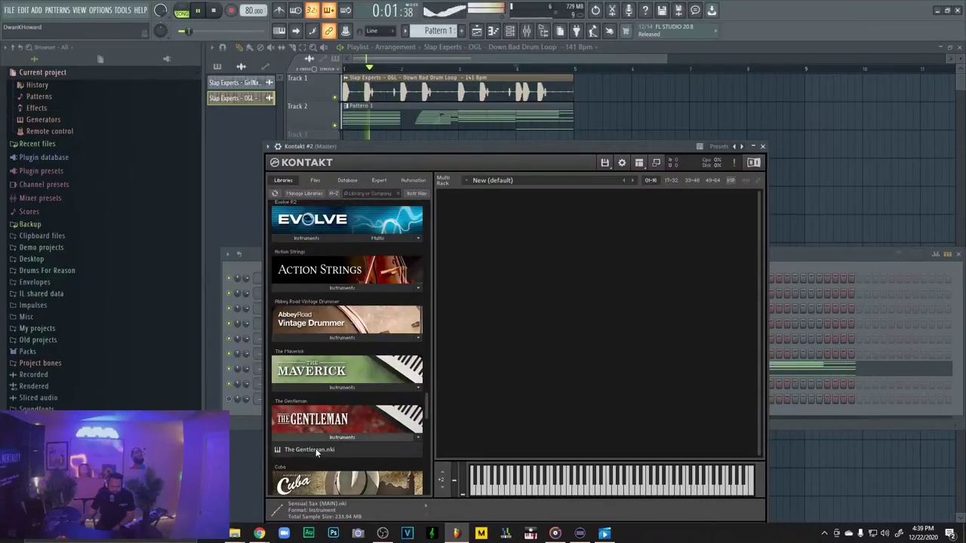
{"action": "left_click_drag", "start_coordinate": [316, 448], "coordinate": [591, 223]}
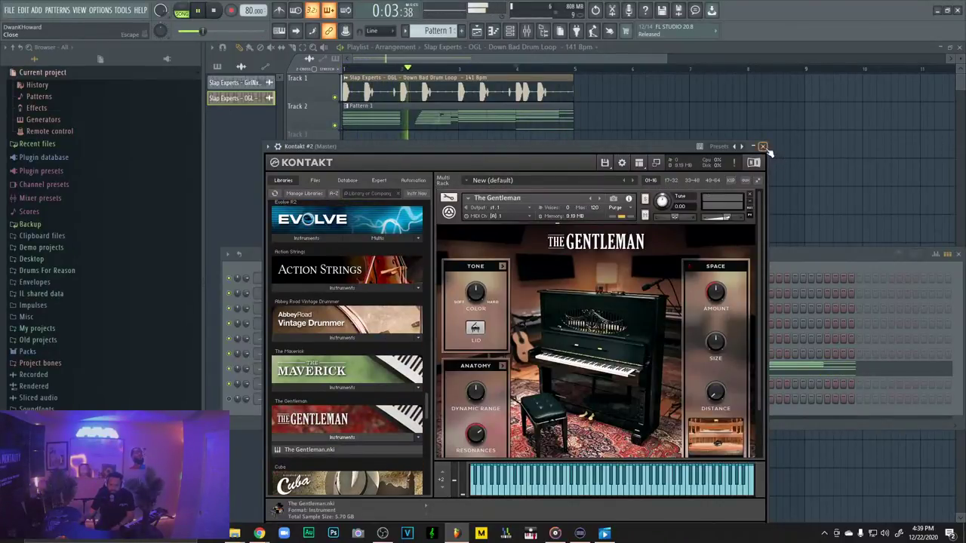
{"action": "left_click", "coordinate": [762, 146]}
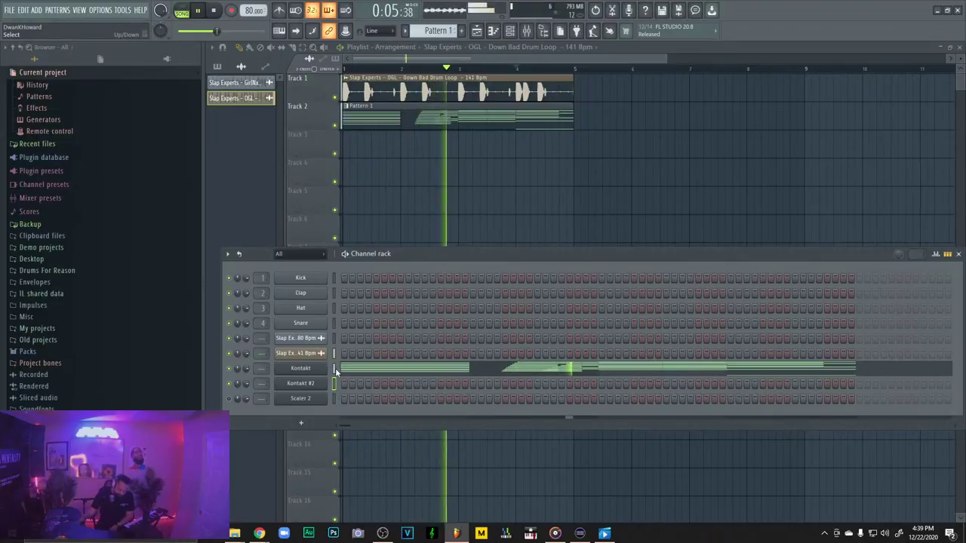
Paste the organ's chord notes into the Kontakt #2 channel and open them in the piano roll
{"action": "left_click", "coordinate": [335, 383]}
{"action": "key", "text": "ctrl+v"}
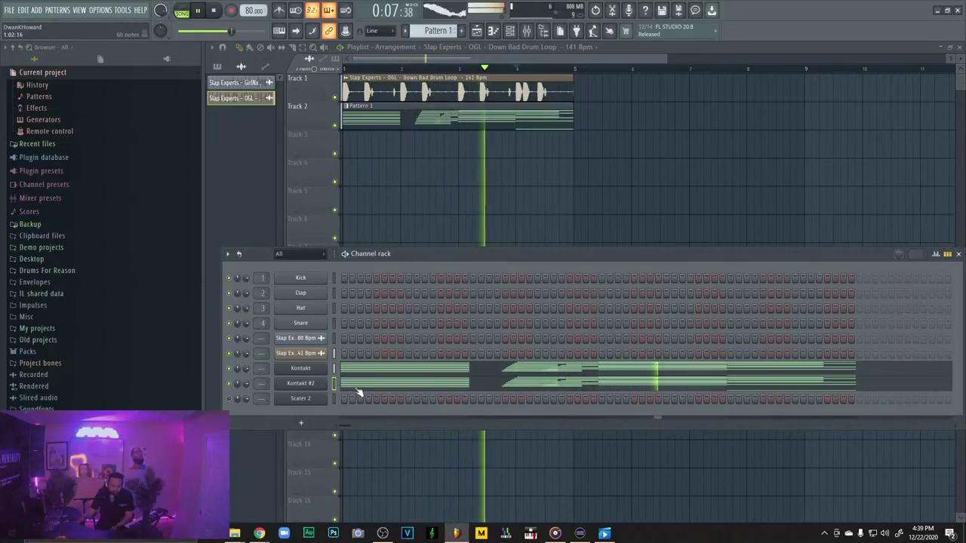
{"action": "scroll", "coordinate": [509, 328], "scroll_direction": "up", "scroll_amount": 5}
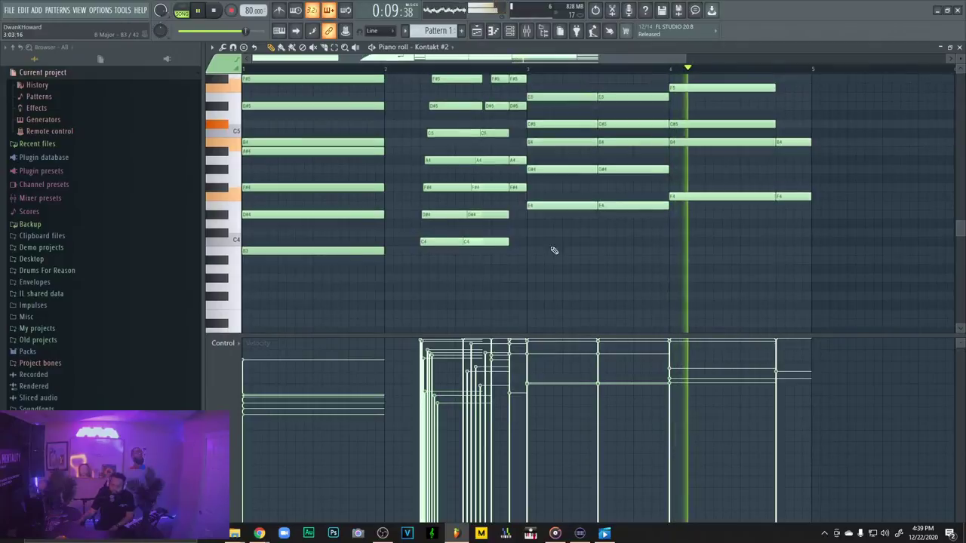
Try all the pasted Kontakt #2 notes one octave lower
{"action": "key", "text": "ctrl+a"}
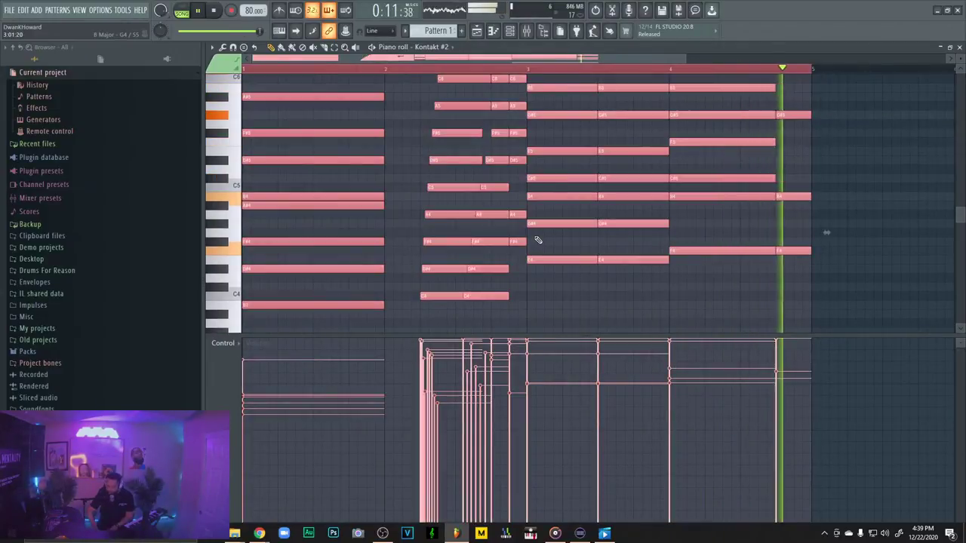
{"action": "key", "text": "ctrl+Down"}
{"action": "key", "text": "ctrl+Right"}
{"action": "key", "text": "ctrl+Up"}
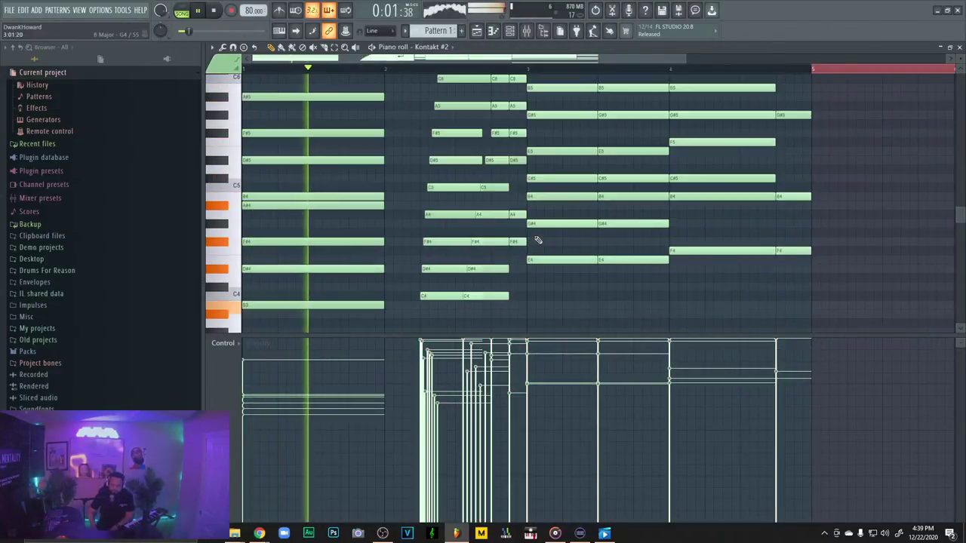
{"action": "scroll", "coordinate": [445, 133], "scroll_direction": "up", "scroll_amount": 4}
{"action": "scroll", "coordinate": [445, 133], "scroll_direction": "down", "scroll_amount": 3}
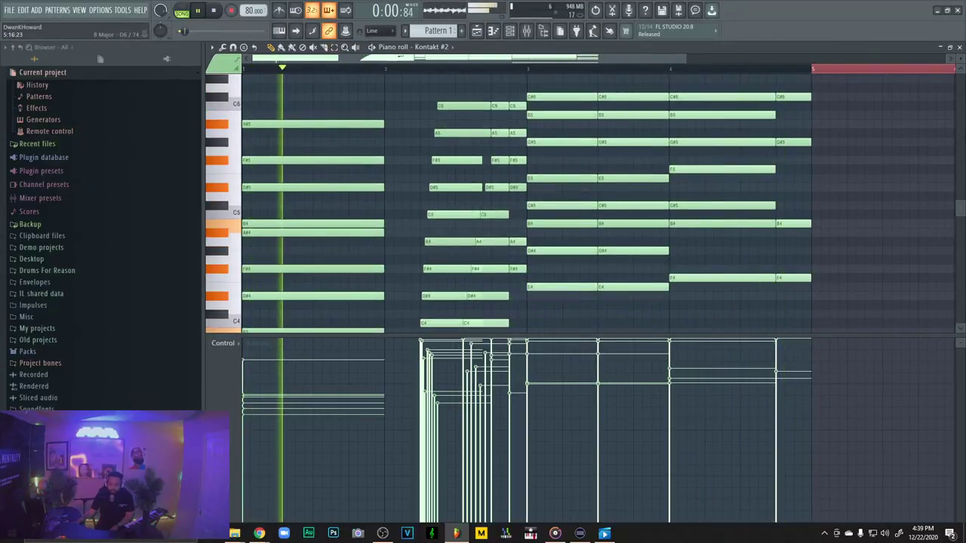
Set the velocity of the bar 1 chord notes to about 90% and play the song
{"action": "key", "text": "space"}
{"action": "key", "text": "space"}
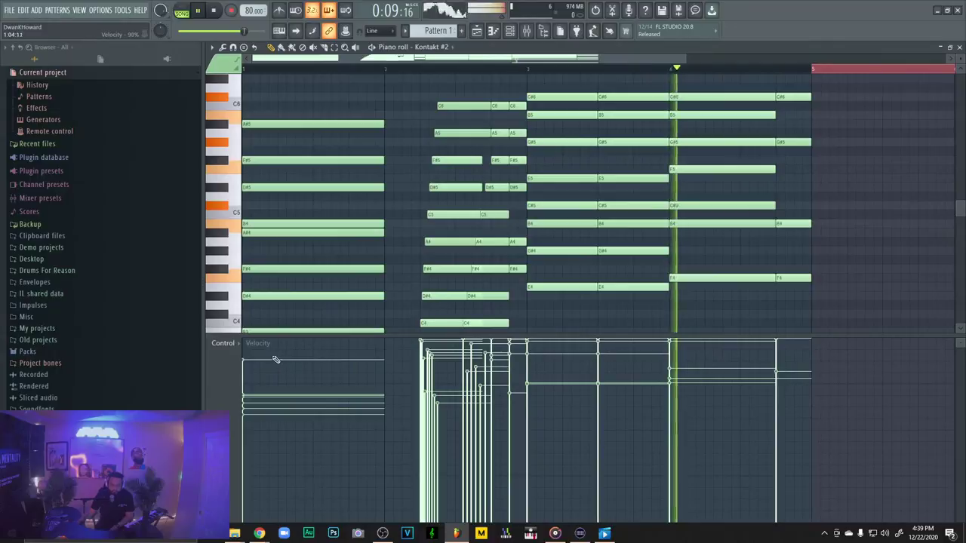
{"action": "key", "text": "space"}
{"action": "left_click", "coordinate": [259, 358]}
{"action": "key", "text": "space"}
{"action": "left_click_drag", "start_coordinate": [243, 31], "coordinate": [181, 94]}
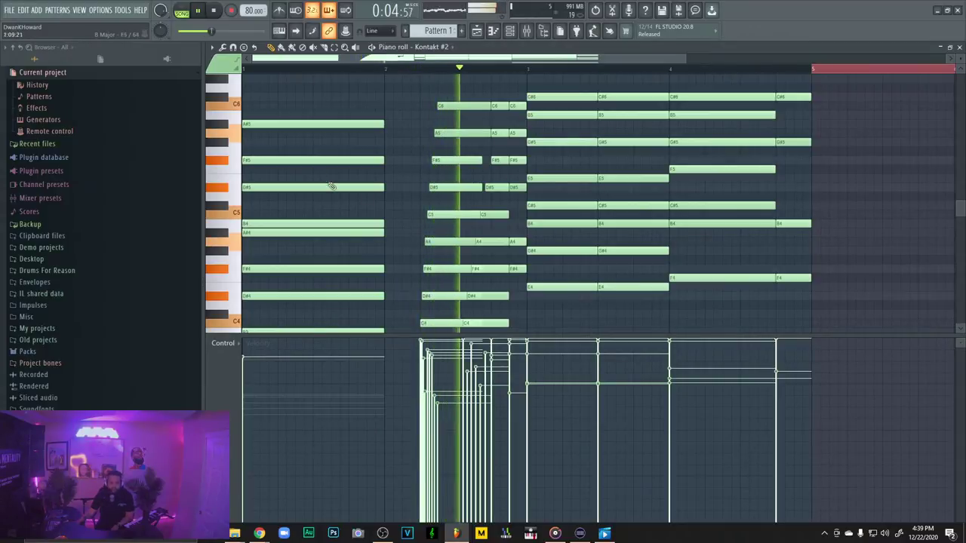
Delete the second long chord in bar 2 and stretch the first strummed chord's notes toward the short closing chord
{"action": "scroll", "coordinate": [513, 272], "scroll_direction": "down", "scroll_amount": 1}
{"action": "key", "text": "space"}
{"action": "key", "text": "space"}
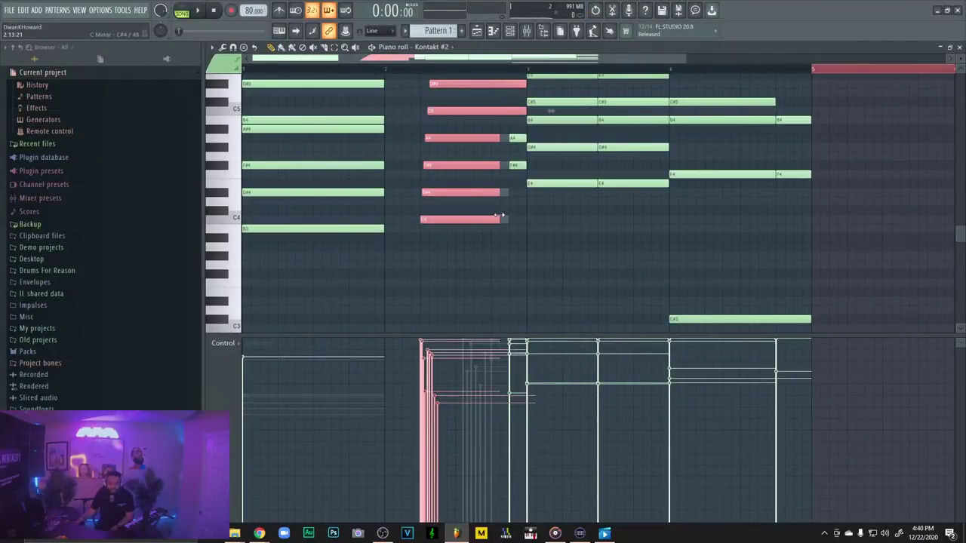
{"action": "scroll", "coordinate": [519, 165], "scroll_direction": "up", "scroll_amount": 5}
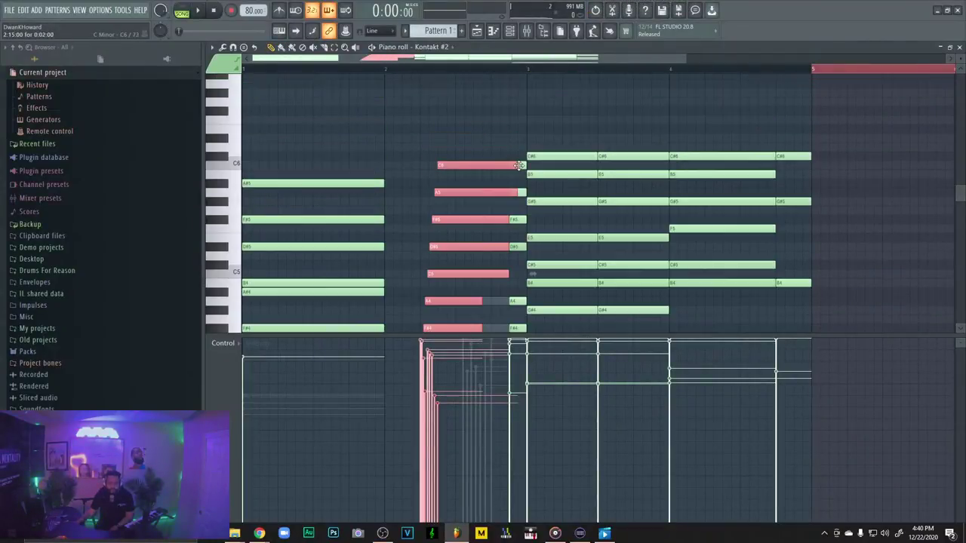
{"action": "scroll", "coordinate": [506, 167], "scroll_direction": "down", "scroll_amount": 1}
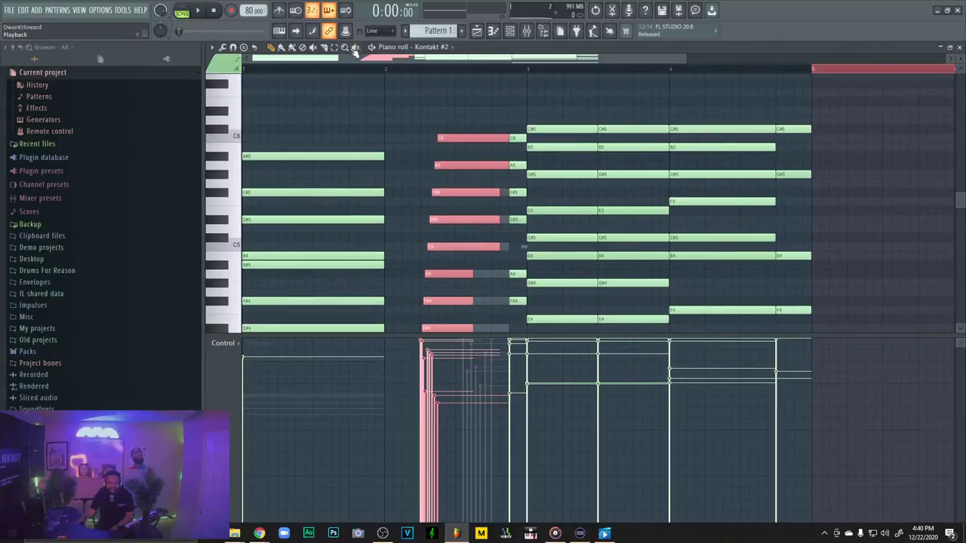
Extend the strummed chord's lower four notes, C4 to A4, up to the short chord at the end of bar 2
{"action": "scroll", "coordinate": [456, 181], "scroll_direction": "down", "scroll_amount": 3}
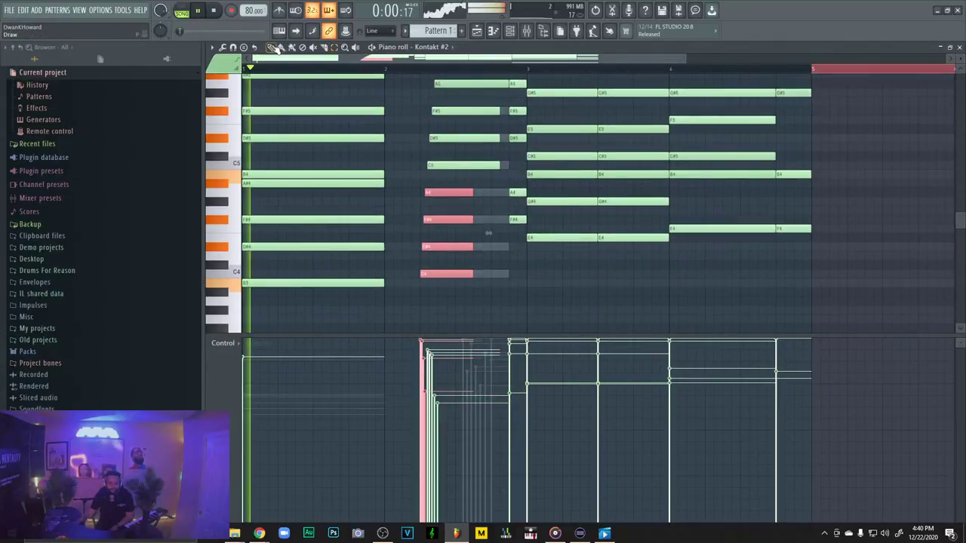
{"action": "left_click_drag", "start_coordinate": [470, 192], "coordinate": [504, 193]}
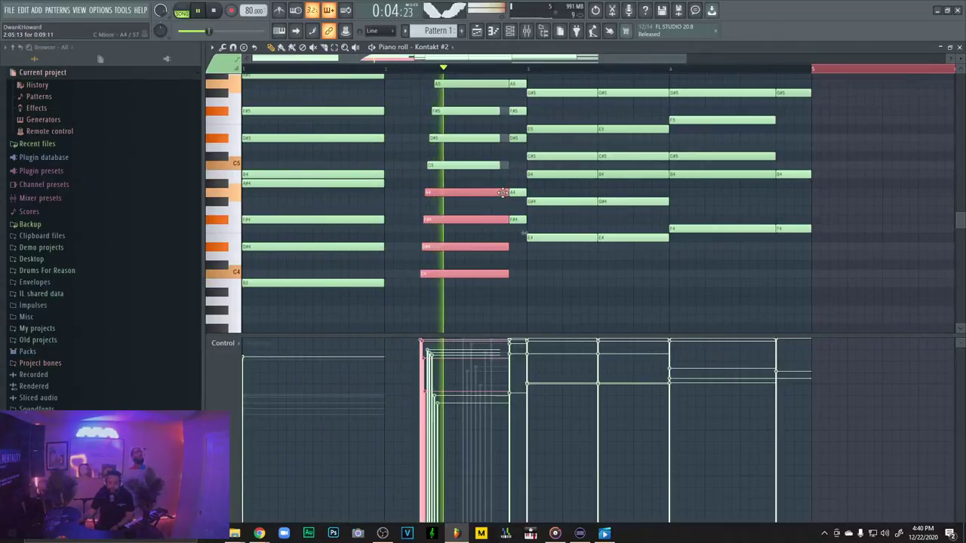
{"action": "scroll", "coordinate": [528, 147], "scroll_direction": "up", "scroll_amount": 1}
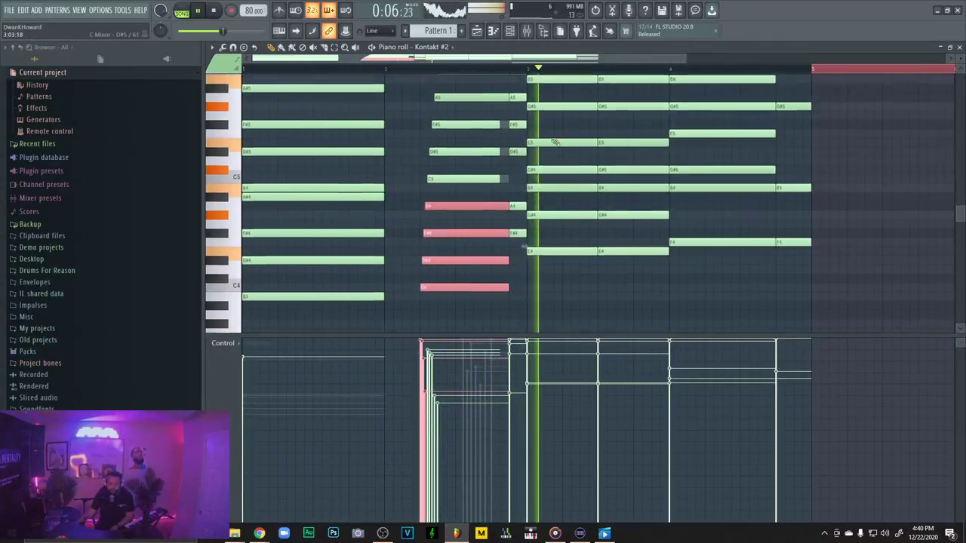
{"action": "scroll", "coordinate": [718, 131], "scroll_direction": "down", "scroll_amount": 1}
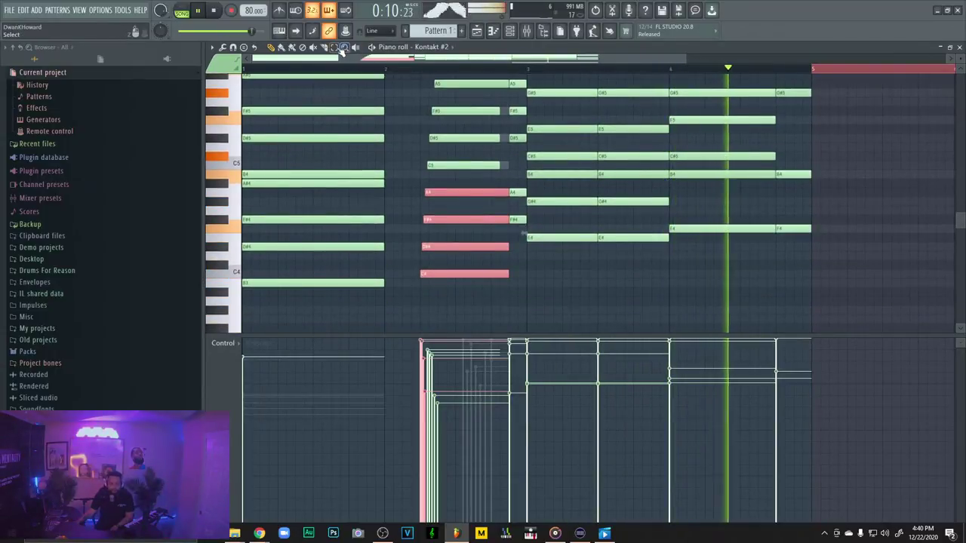
Move the lowest note of each bar's chords down two octaves, to B1, C2, E2 and C#1
{"action": "scroll", "coordinate": [385, 205], "scroll_direction": "down", "scroll_amount": 2}
{"action": "left_click_drag", "start_coordinate": [348, 226], "coordinate": [364, 258]}
{"action": "left_click_drag", "start_coordinate": [440, 218], "coordinate": [457, 272]}
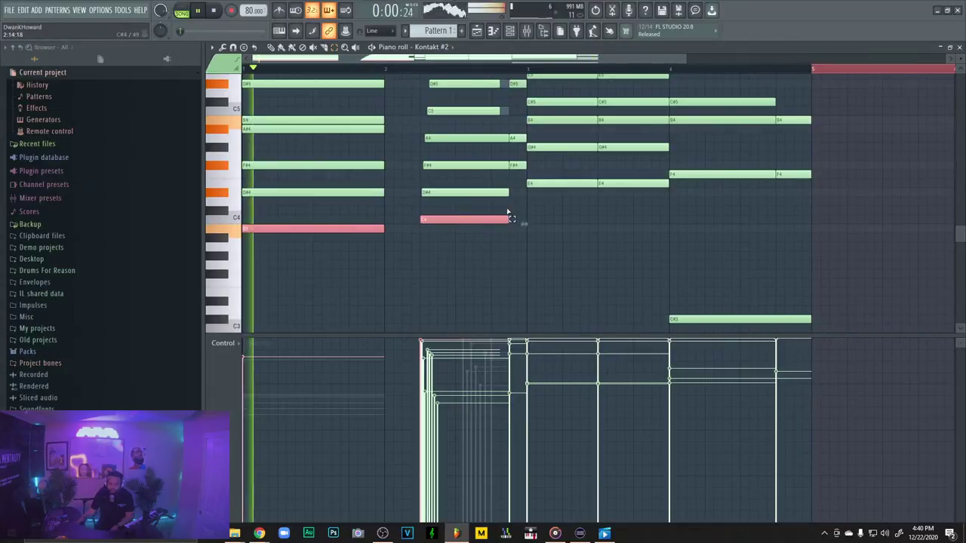
{"action": "left_click_drag", "start_coordinate": [566, 183], "coordinate": [571, 212]}
{"action": "left_click_drag", "start_coordinate": [636, 176], "coordinate": [654, 188]}
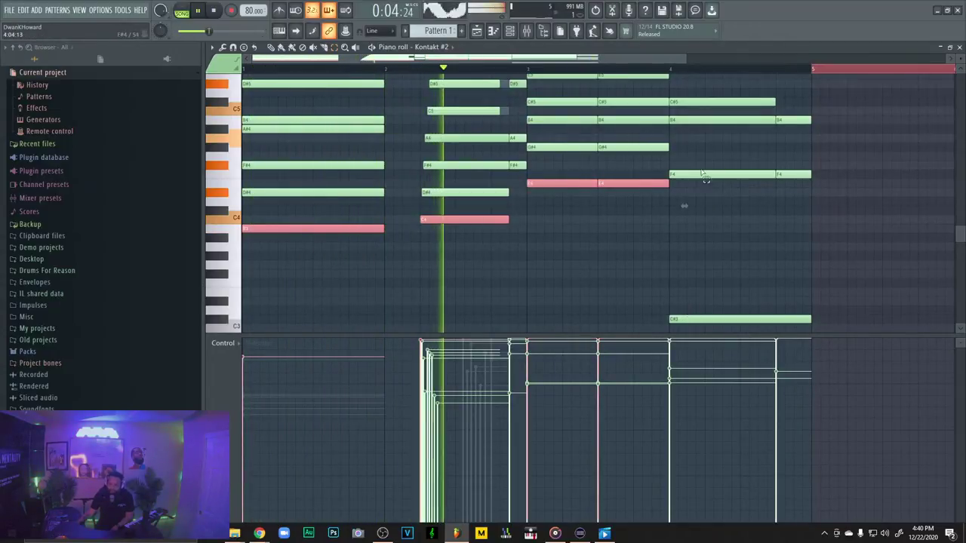
{"action": "scroll", "coordinate": [701, 181], "scroll_direction": "down", "scroll_amount": 2}
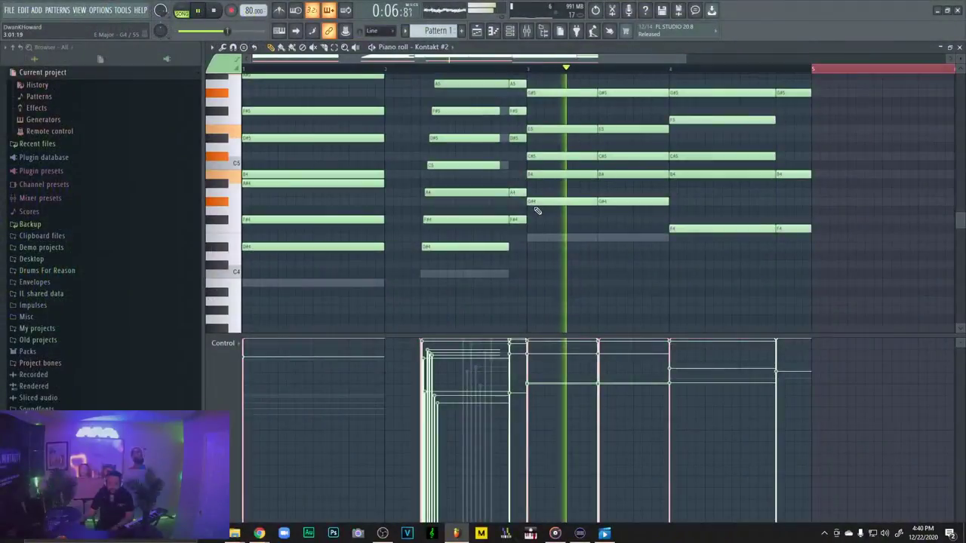
Restart song playback and delete the repeated chord in the second half of bar 3
{"action": "key", "text": "space"}
{"action": "key", "text": "space"}
{"action": "scroll", "coordinate": [615, 169], "scroll_direction": "up", "scroll_amount": 3}
{"action": "right_click", "coordinate": [627, 154]}
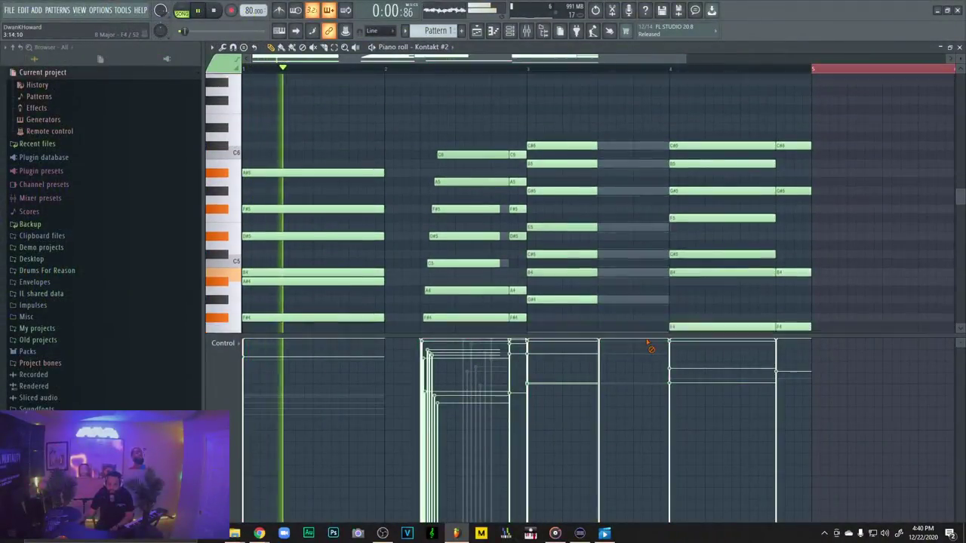
Select the first chord of bar 3 and extend its notes to the end of the bar
{"action": "left_click", "coordinate": [334, 47]}
{"action": "left_click_drag", "start_coordinate": [586, 102], "coordinate": [591, 358]}
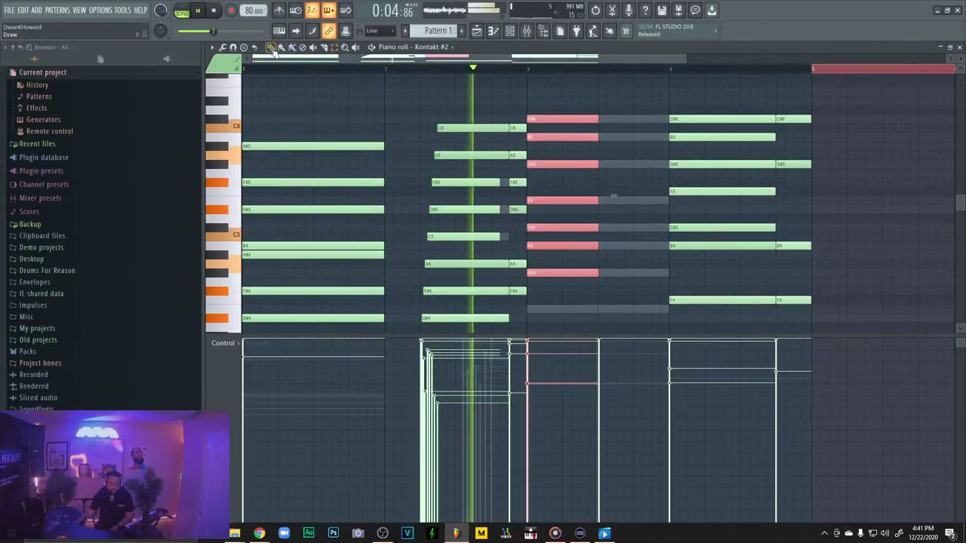
{"action": "scroll", "coordinate": [604, 188], "scroll_direction": "down", "scroll_amount": 1}
{"action": "scroll", "coordinate": [603, 189], "scroll_direction": "up", "scroll_amount": 1}
{"action": "left_click_drag", "start_coordinate": [599, 129], "coordinate": [668, 129]}
Make bar 3's E2 bass one note ending slightly before bar 4 and extend the C2 bass to the end of bar 2
{"action": "scroll", "coordinate": [667, 159], "scroll_direction": "down", "scroll_amount": 4}
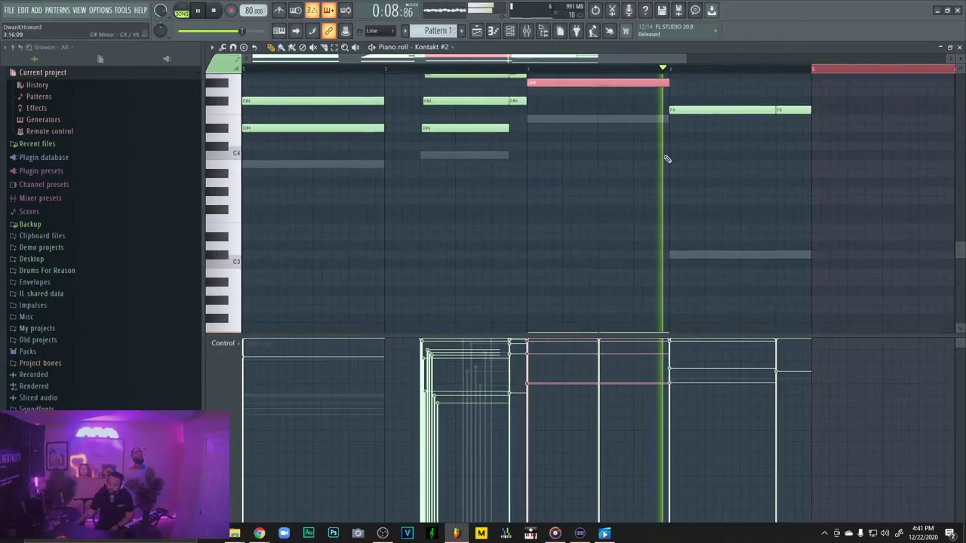
{"action": "scroll", "coordinate": [667, 158], "scroll_direction": "up", "scroll_amount": 5}
{"action": "scroll", "coordinate": [815, 129], "scroll_direction": "down", "scroll_amount": 8}
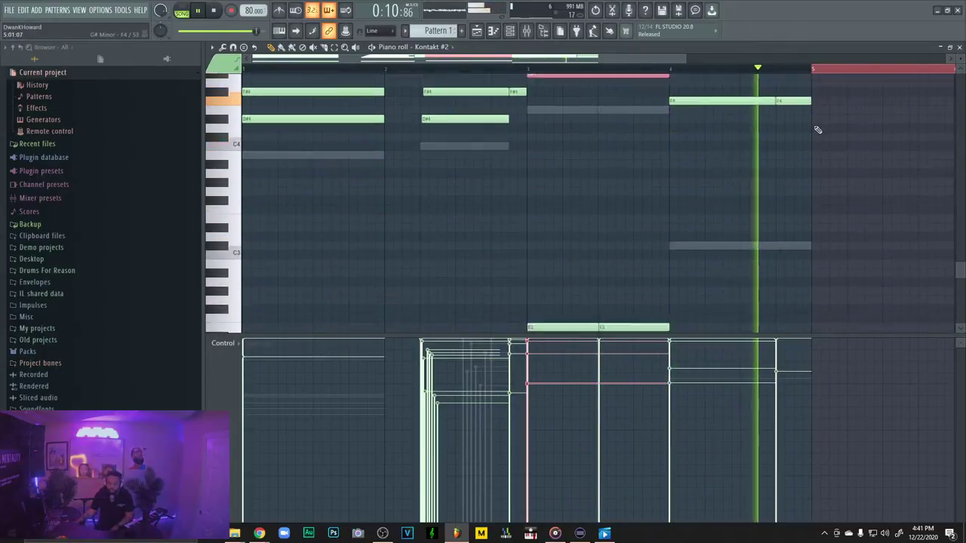
{"action": "mouse_move", "coordinate": [668, 119]}
{"action": "left_mouse_down"}
{"action": "mouse_move", "coordinate": [615, 120]}
{"action": "mouse_move", "coordinate": [661, 119]}
{"action": "left_mouse_up"}
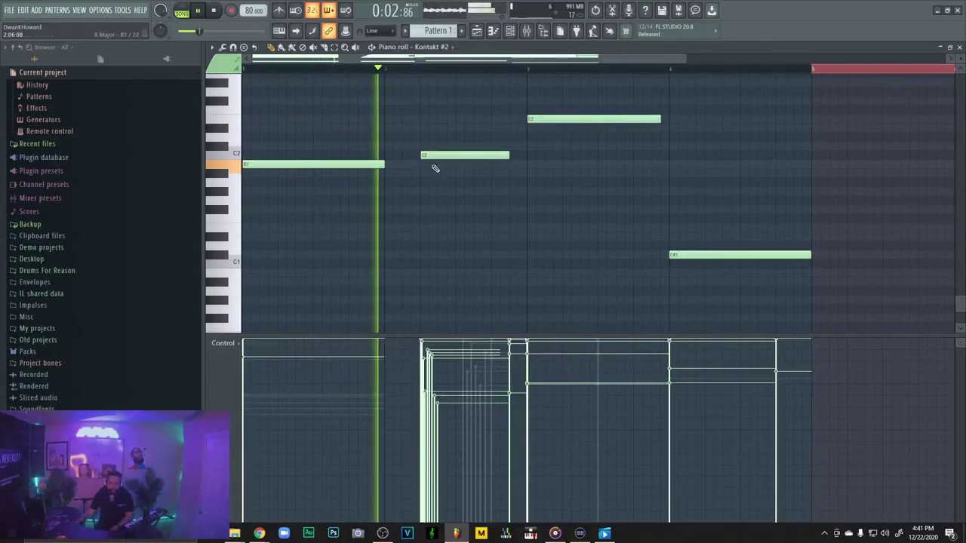
{"action": "left_click_drag", "start_coordinate": [511, 157], "coordinate": [525, 159]}
{"action": "scroll", "coordinate": [737, 231], "scroll_direction": "up", "scroll_amount": 12}
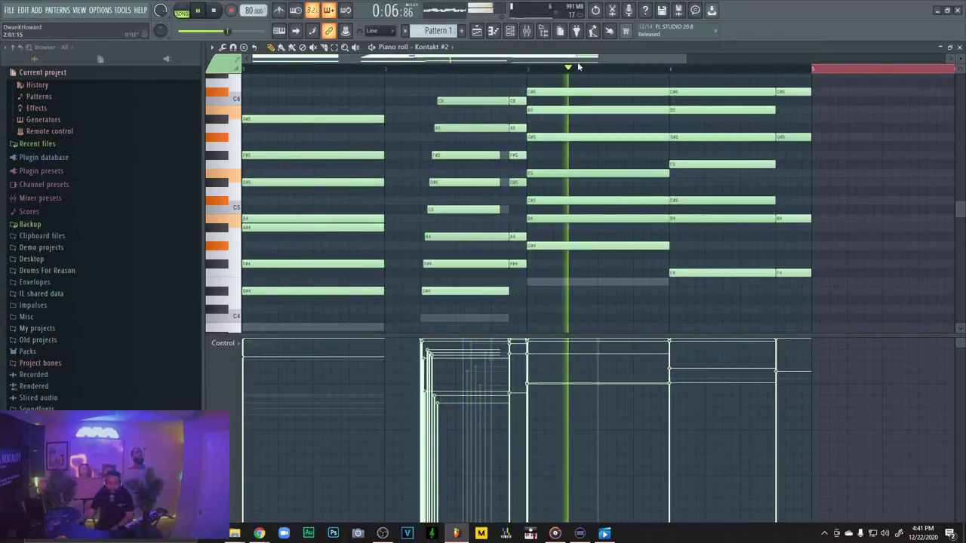
Switch from the Kontakt #2 notes to the Kontakt organ channel's notes
{"action": "left_click", "coordinate": [958, 47]}
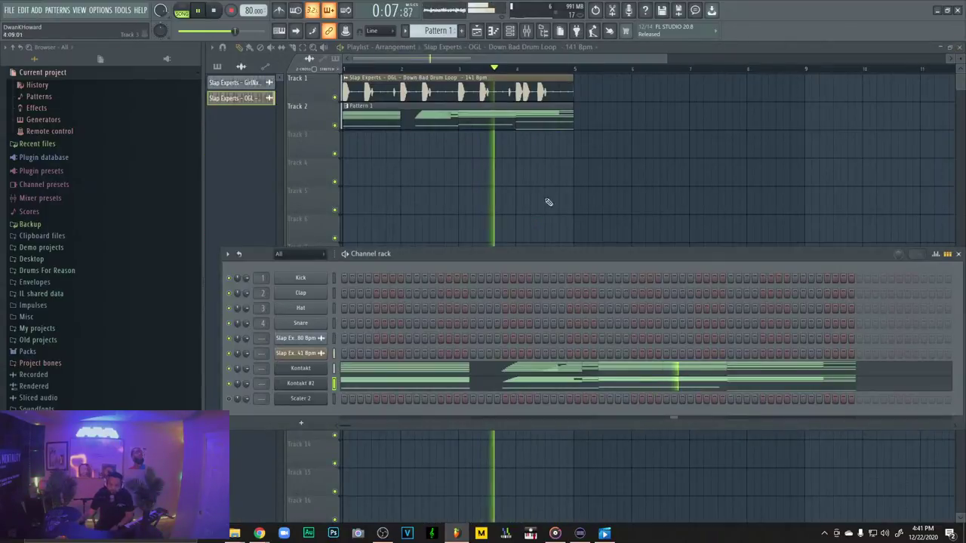
{"action": "left_click", "coordinate": [519, 373]}
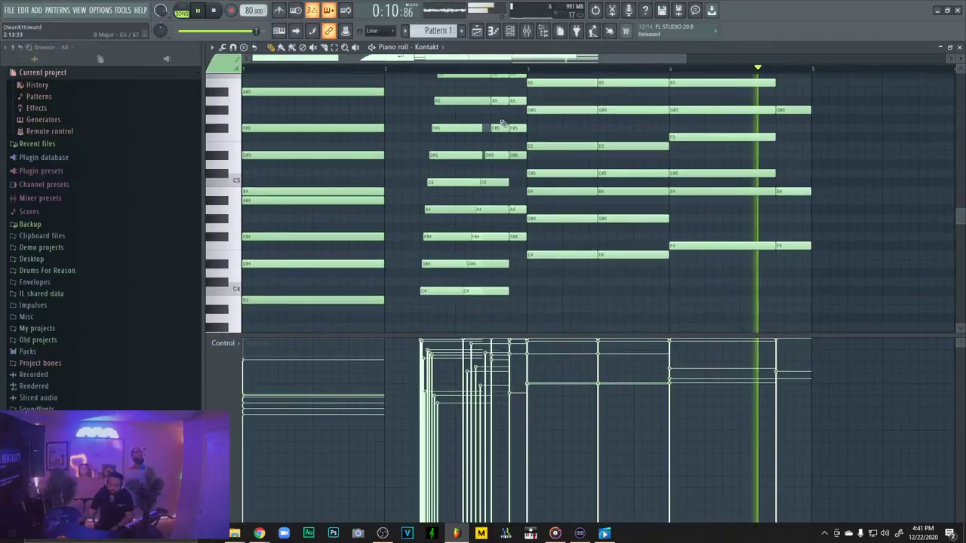
Try deleting the whole second strummed chord in bar 2 and select the first strummed chord's notes
{"action": "right_click", "coordinate": [505, 290]}
{"action": "right_click", "coordinate": [504, 264]}
{"action": "right_click", "coordinate": [504, 237]}
{"action": "right_click", "coordinate": [503, 209]}
{"action": "right_click", "coordinate": [502, 182]}
{"action": "right_click", "coordinate": [502, 157]}
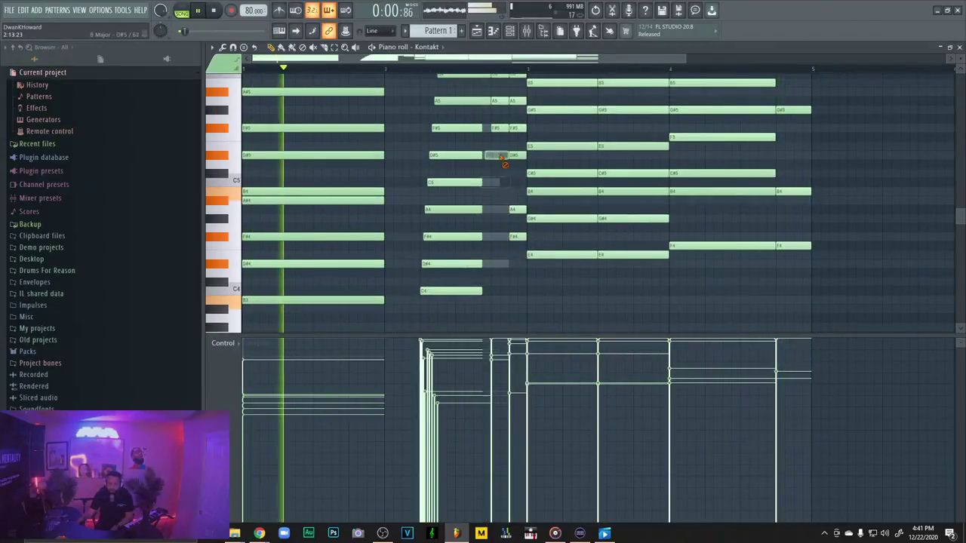
{"action": "right_click", "coordinate": [501, 129]}
{"action": "right_click", "coordinate": [501, 101]}
{"action": "right_click", "coordinate": [502, 76]}
{"action": "scroll", "coordinate": [494, 106], "scroll_direction": "up", "scroll_amount": 2}
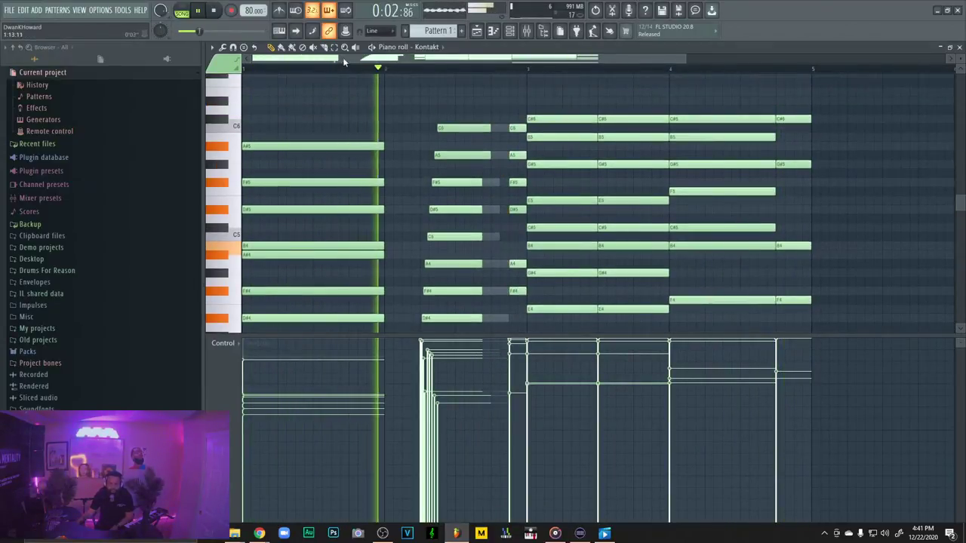
{"action": "left_click_drag", "start_coordinate": [420, 107], "coordinate": [496, 331]}
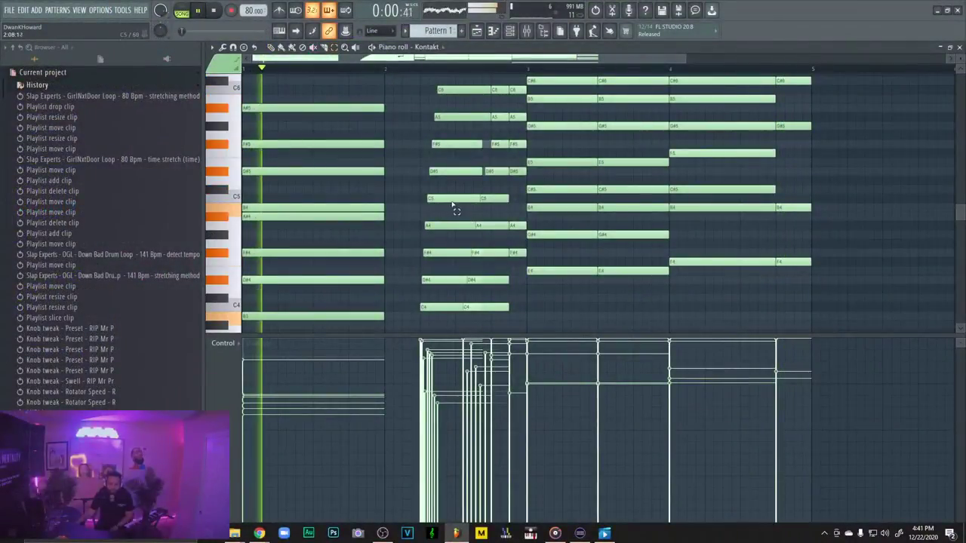
Delete only the lower five notes, C4 to C5, of the second strummed chord in bar 2 and close the note editor
{"action": "left_click", "coordinate": [501, 200], "text": "shift"}
{"action": "left_click", "coordinate": [499, 226], "text": "shift"}
{"action": "left_click", "coordinate": [497, 254], "text": "shift"}
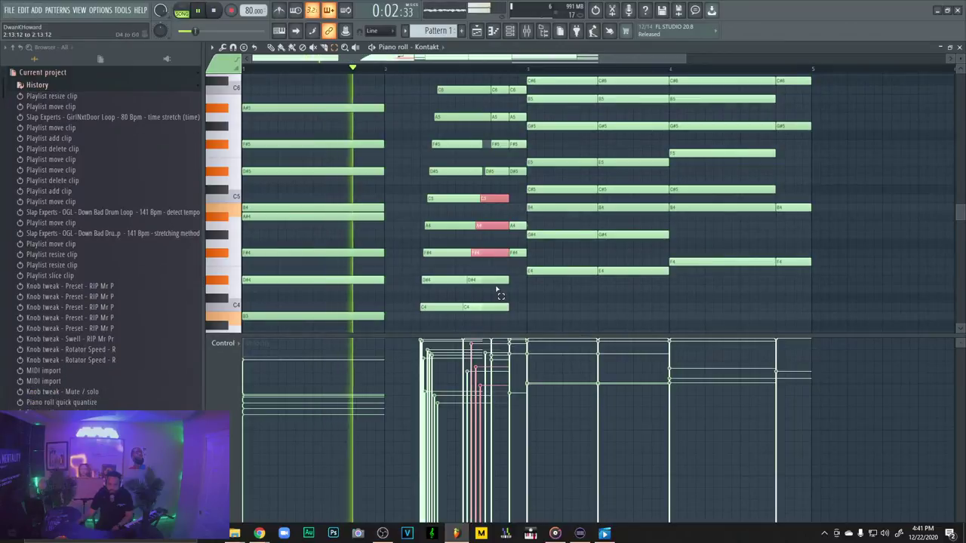
{"action": "left_click", "coordinate": [497, 281], "text": "shift"}
{"action": "left_click", "coordinate": [498, 308], "text": "shift"}
{"action": "key", "text": "Delete"}
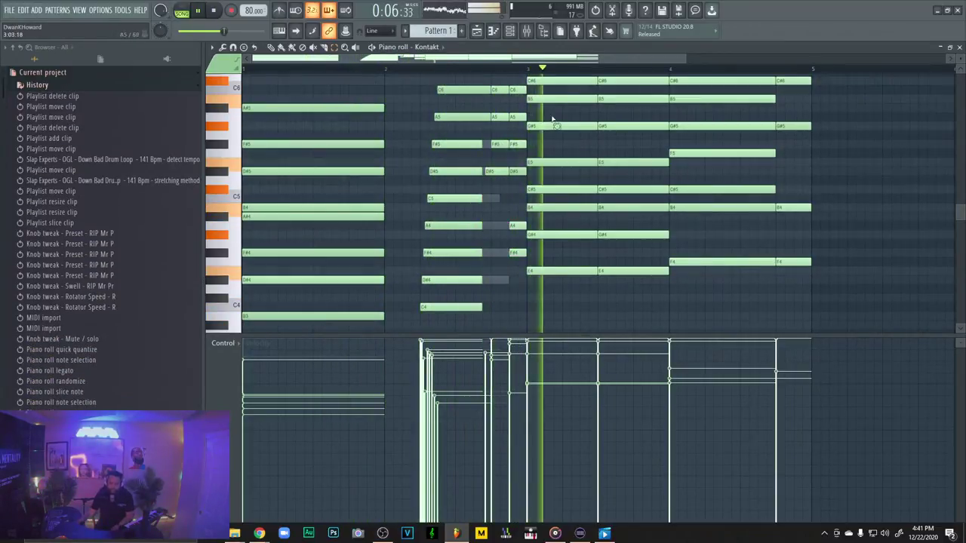
{"action": "left_click", "coordinate": [958, 46]}
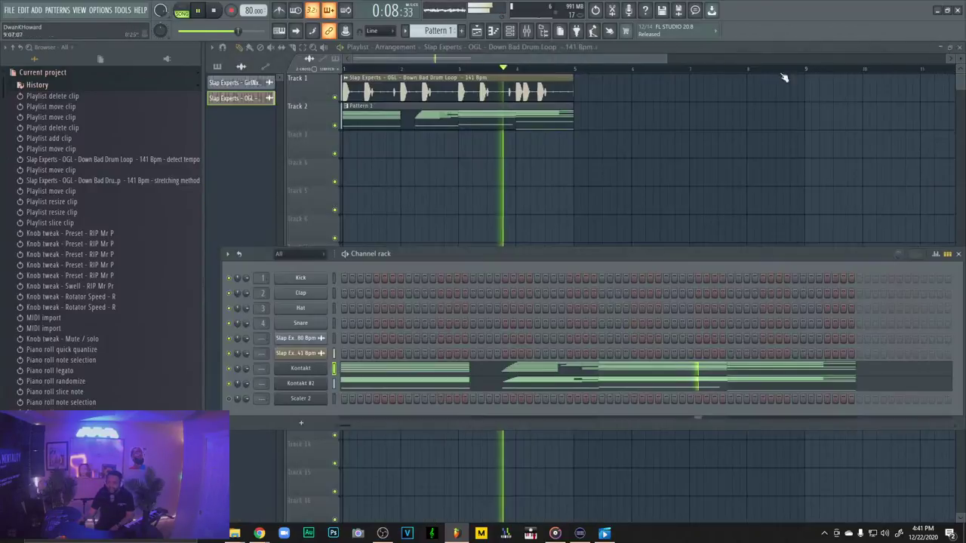
Adjust the Kontakt #2 channel's volume and pan the Kontakt channel about 27% right
{"action": "left_click_drag", "start_coordinate": [248, 385], "coordinate": [252, 386]}
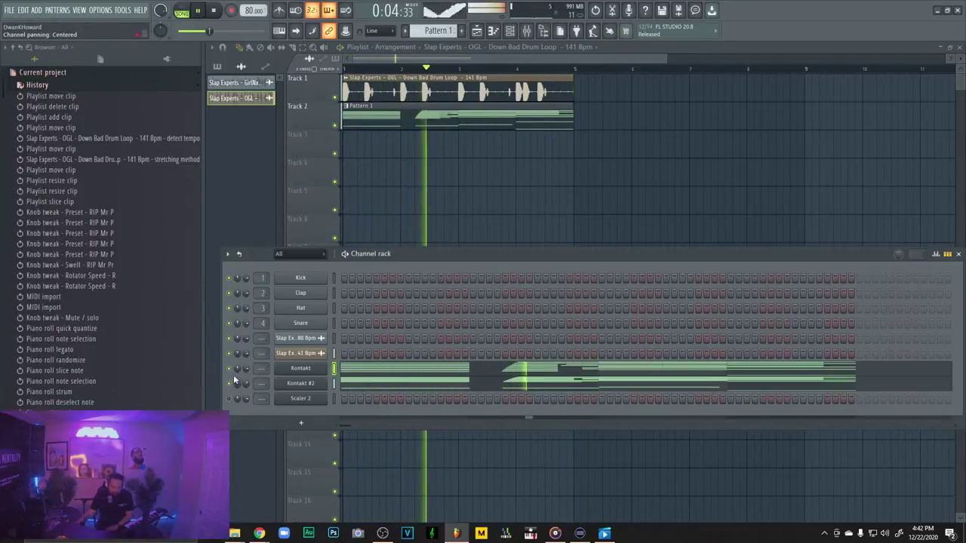
{"action": "left_click_drag", "start_coordinate": [237, 368], "coordinate": [237, 375]}
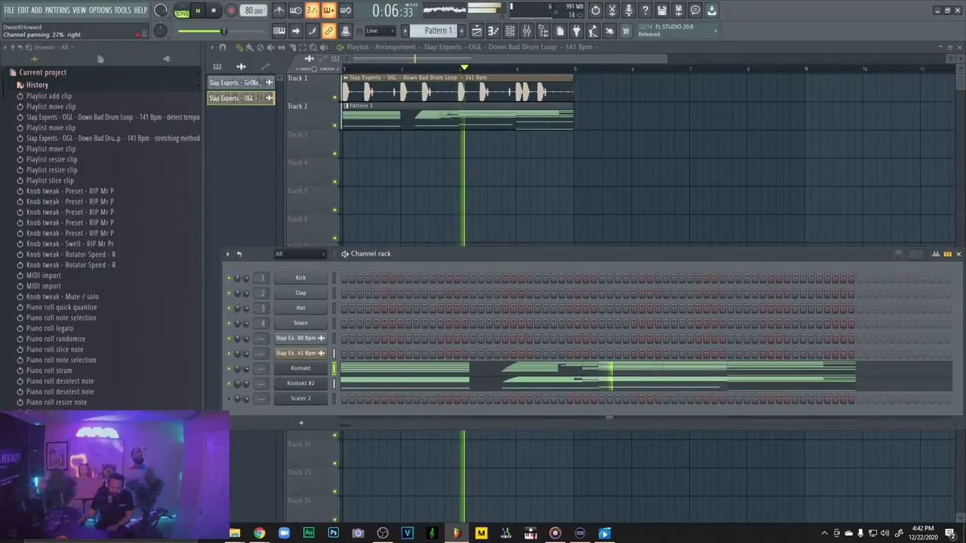
In the Piano channel, extend the strummed chord's C5, D#5 and F#5 notes to match its other notes in bar 2
{"action": "left_click", "coordinate": [302, 47]}
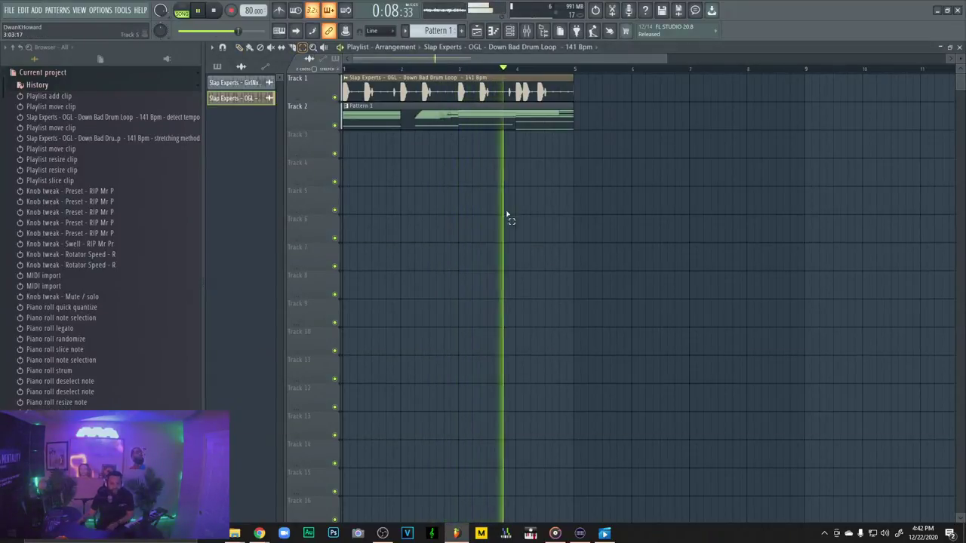
{"action": "left_click", "coordinate": [446, 122]}
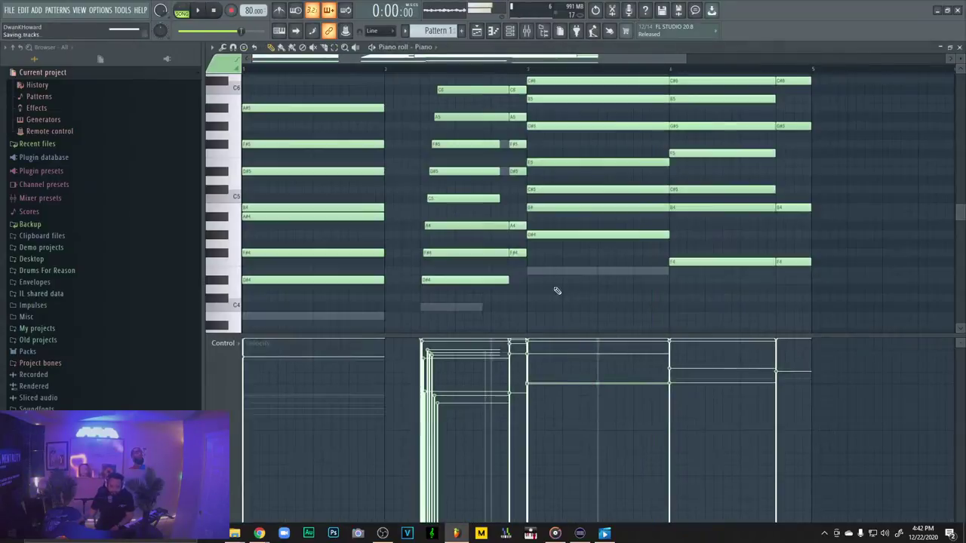
{"action": "left_click", "coordinate": [601, 381]}
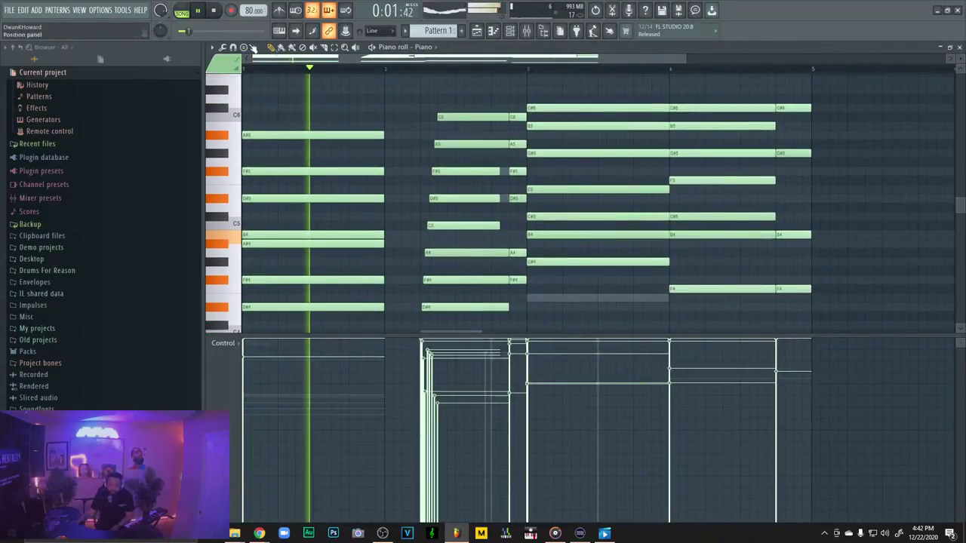
{"action": "left_click_drag", "start_coordinate": [429, 160], "coordinate": [490, 239]}
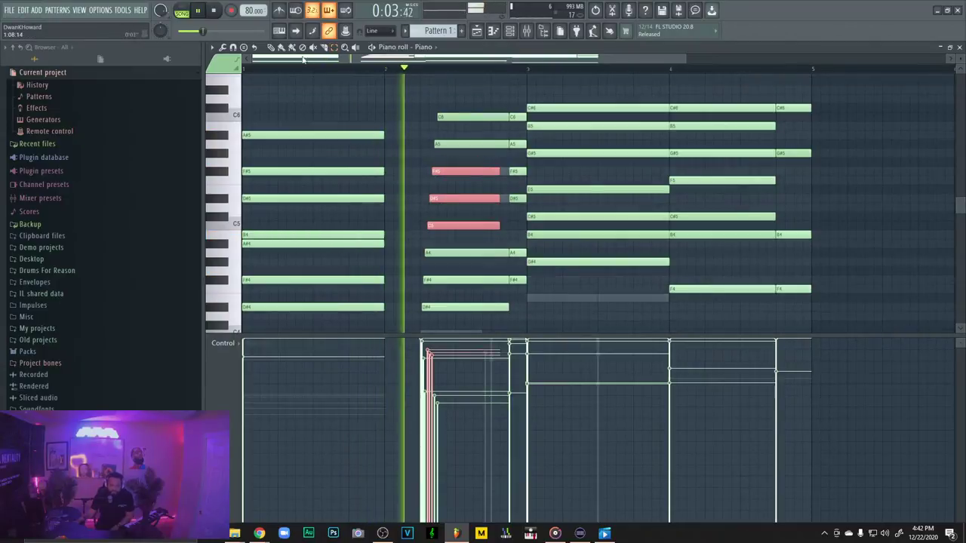
{"action": "left_click_drag", "start_coordinate": [499, 172], "coordinate": [502, 172]}
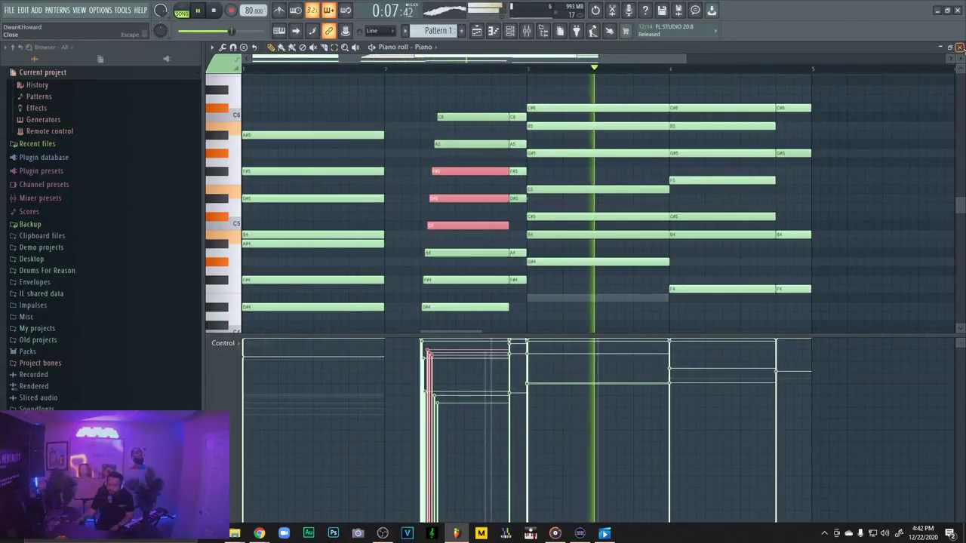
View The Gentleman instrument loaded on the Piano channel and close it
{"action": "left_click", "coordinate": [959, 47]}
{"action": "left_click", "coordinate": [289, 384]}
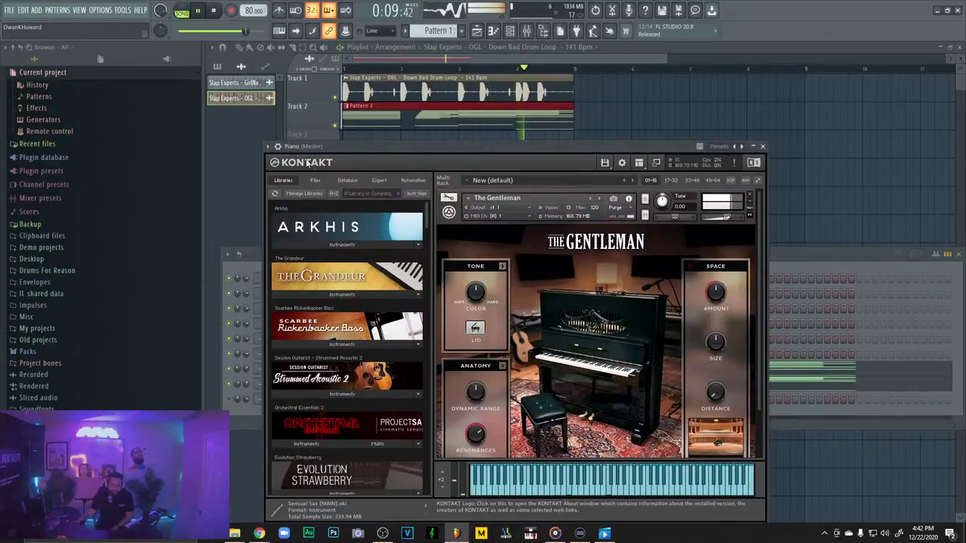
{"action": "left_click", "coordinate": [788, 282]}
Review the Organs channel's chord notes and consolidate Pattern 1 into an audio clip
{"action": "left_click", "coordinate": [485, 381]}
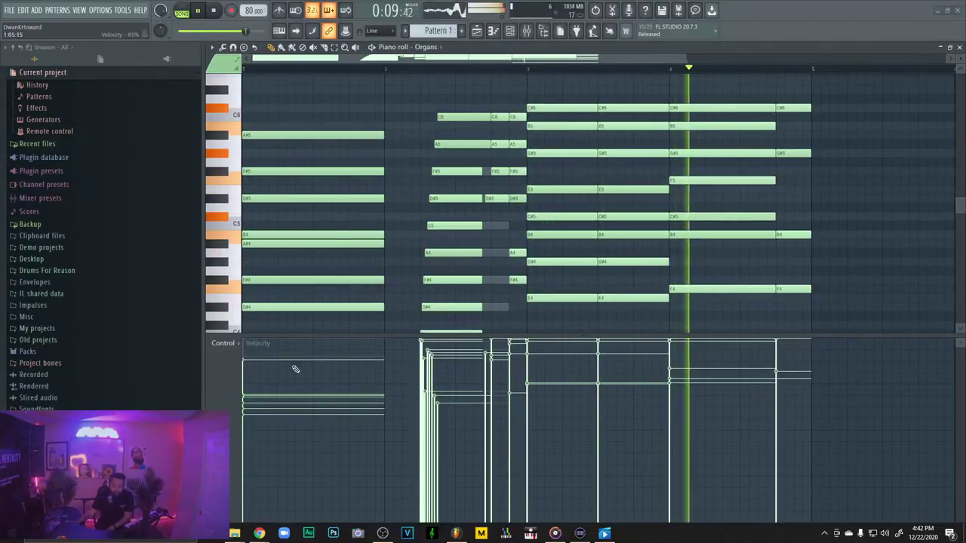
{"action": "key", "text": "alt+r"}
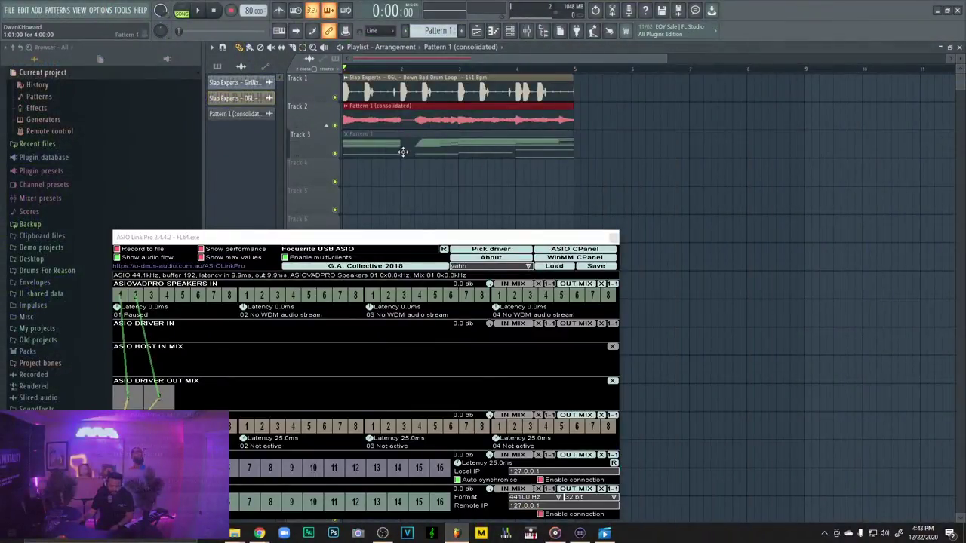
View the consolidated Pattern 1 clip's settings, closing the ASIO Link Pro window and the clip settings
{"action": "double_click", "coordinate": [418, 115]}
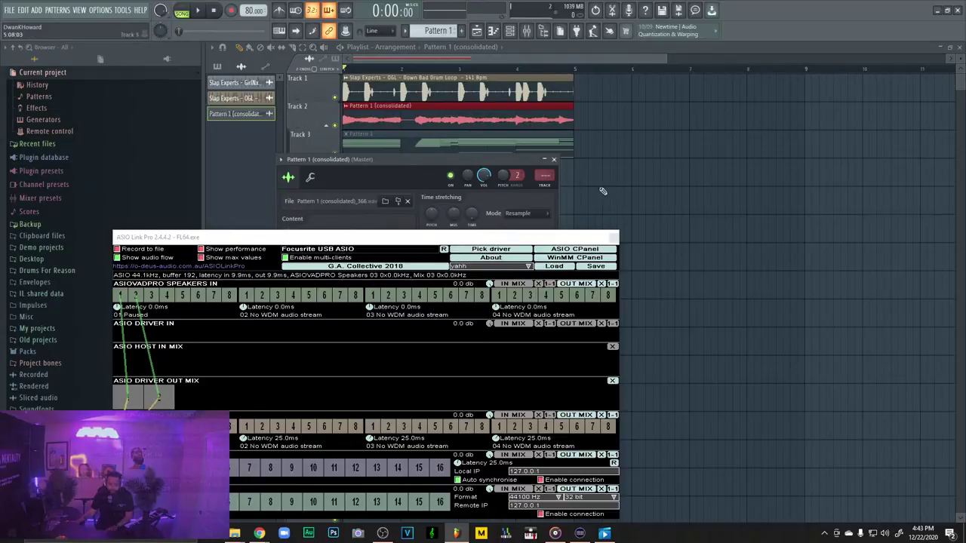
{"action": "left_click", "coordinate": [612, 239]}
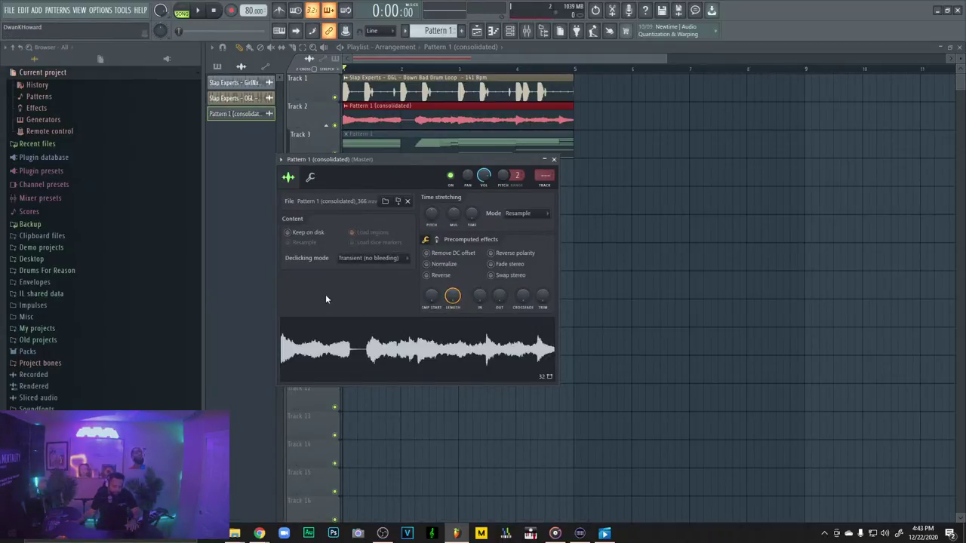
{"action": "left_click", "coordinate": [554, 160]}
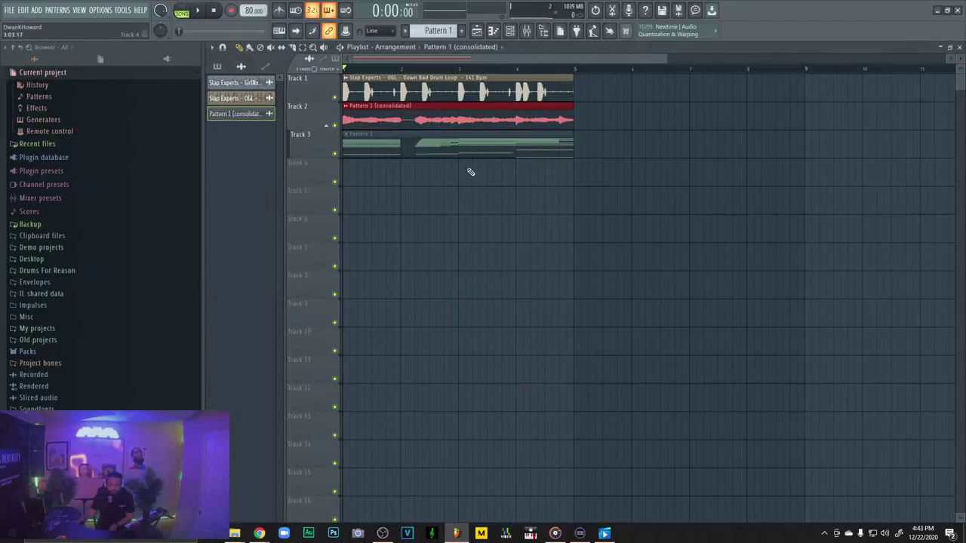
Check the drum loop's time-stretching mode and set the consolidated Pattern 1 clip's mode to Stretch
{"action": "double_click", "coordinate": [469, 124]}
{"action": "double_click", "coordinate": [510, 107]}
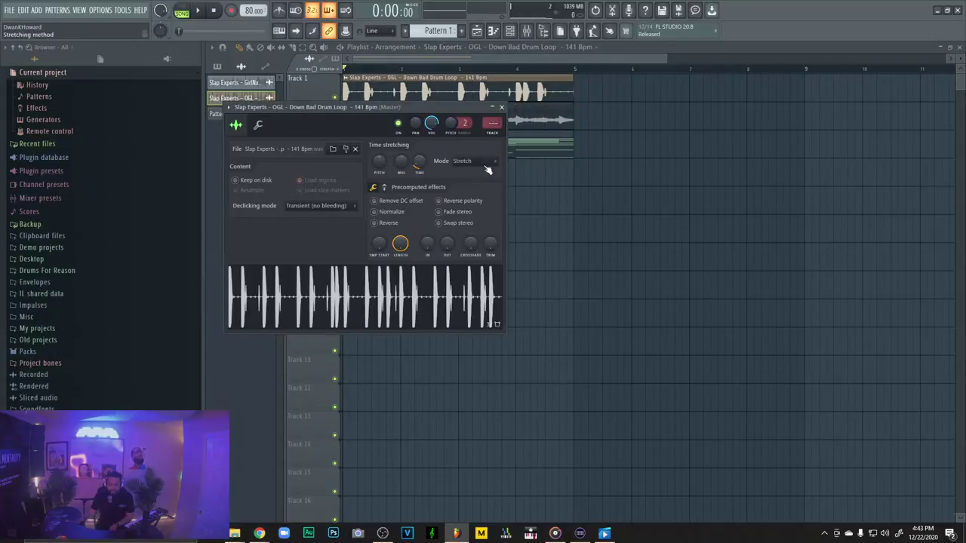
{"action": "double_click", "coordinate": [524, 113]}
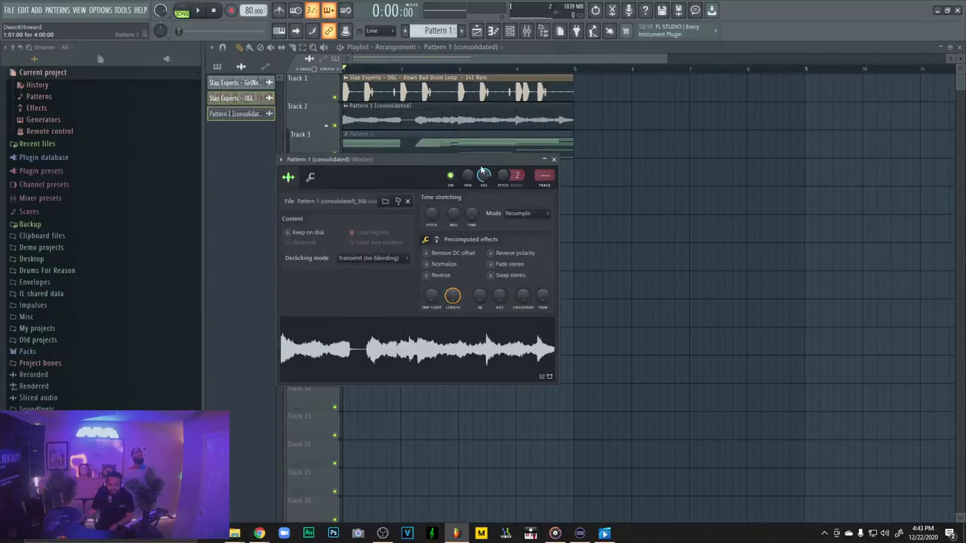
{"action": "left_click", "coordinate": [526, 214]}
{"action": "left_click", "coordinate": [516, 242]}
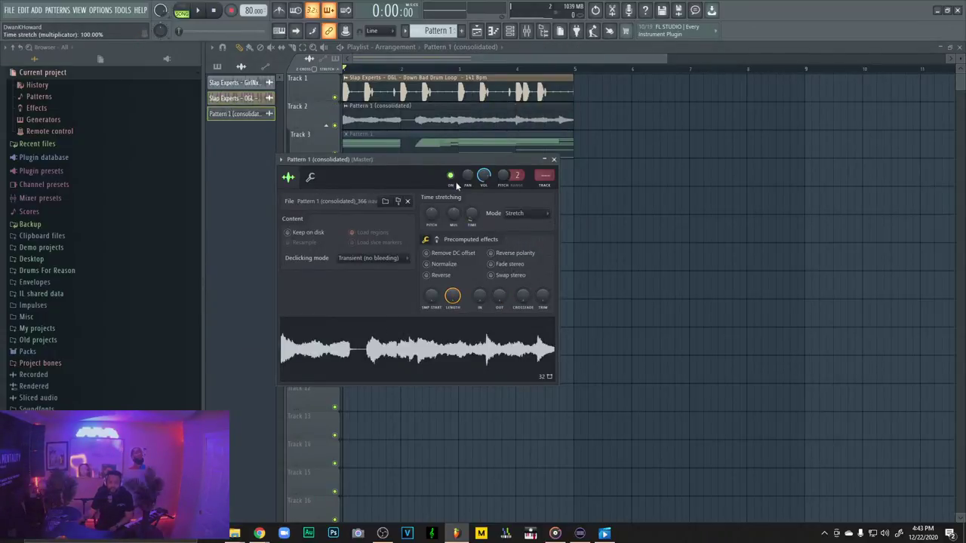
Review the consolidated Pattern 1 clip's miscellaneous settings and repeat that clip and the drum loop over bars 5 to 8
{"action": "left_click", "coordinate": [314, 178]}
{"action": "left_click", "coordinate": [289, 179]}
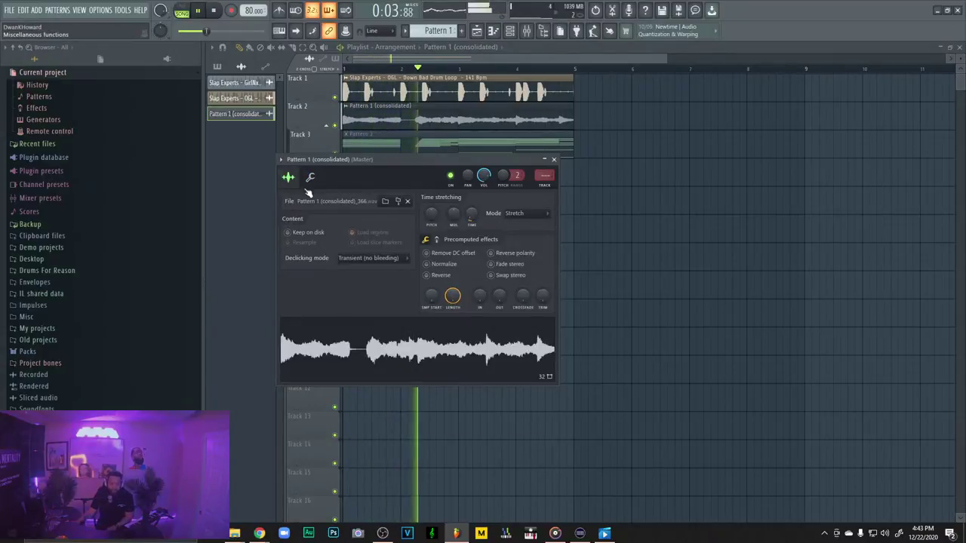
{"action": "left_click", "coordinate": [310, 178]}
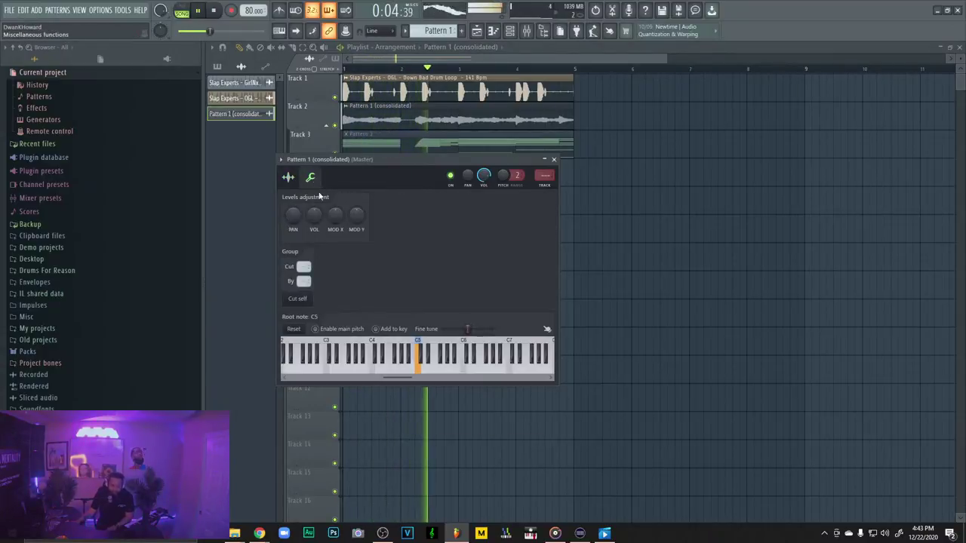
{"action": "left_click", "coordinate": [554, 160]}
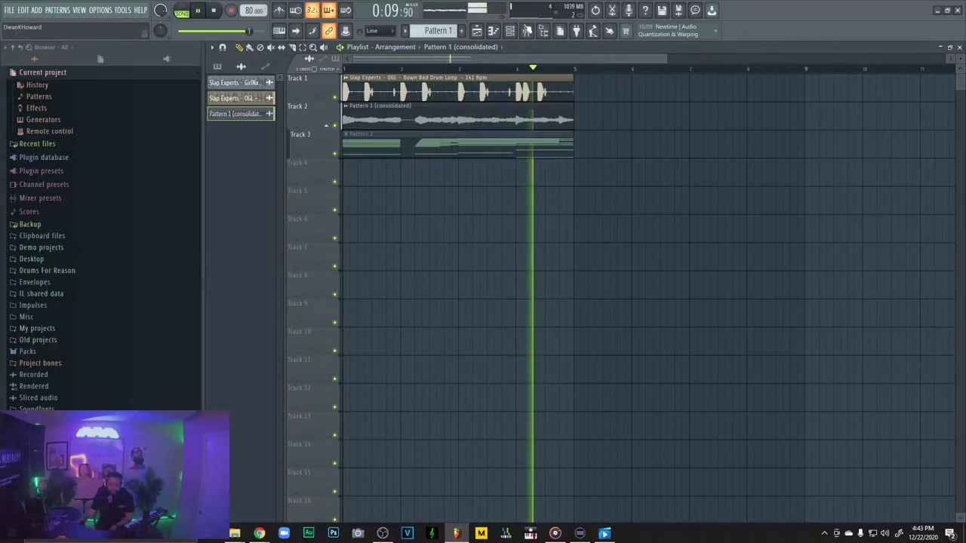
{"action": "key", "text": "F9"}
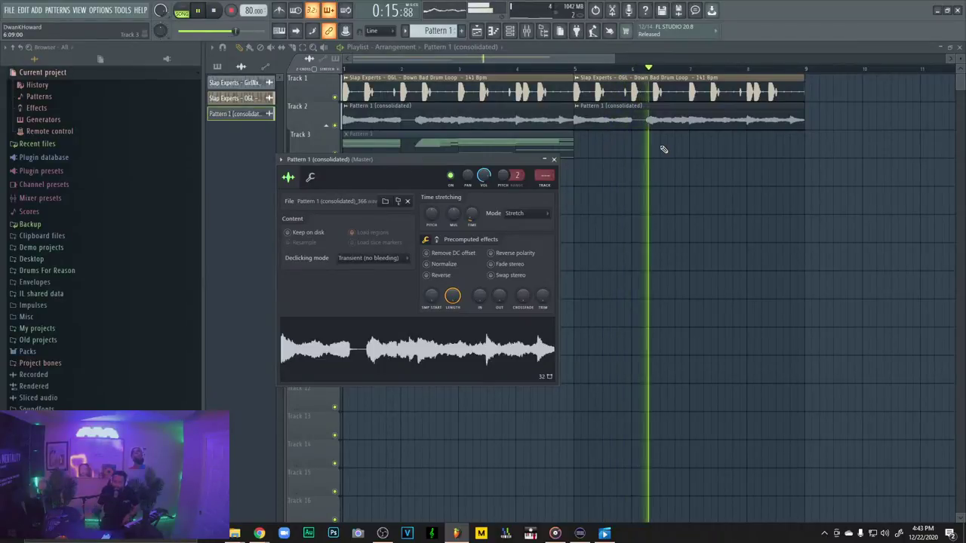
{"action": "left_click", "coordinate": [554, 159]}
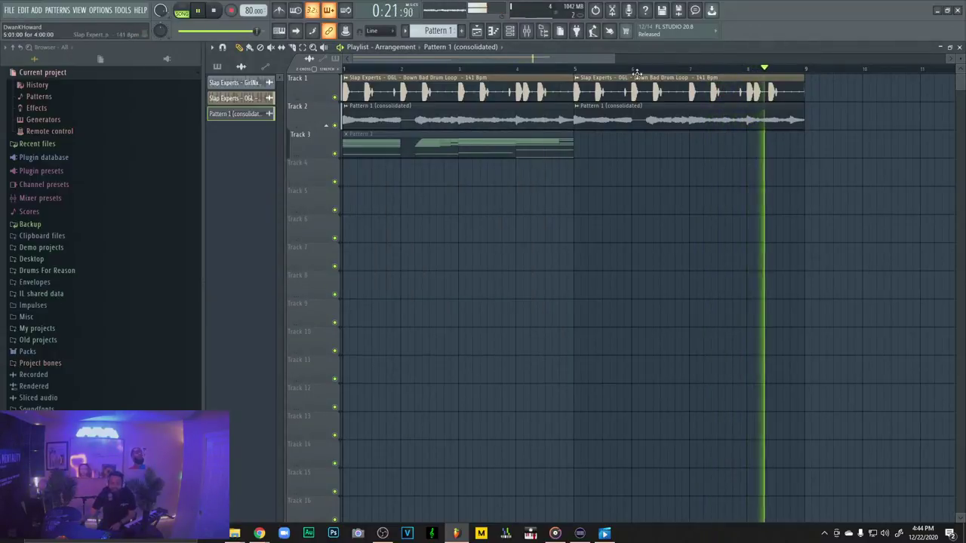
Try removing the second drum loop clip and time-stretching the first down to two bars, and undo the stretch
{"action": "left_click_drag", "start_coordinate": [615, 60], "coordinate": [617, 60]}
{"action": "right_click", "coordinate": [611, 87]}
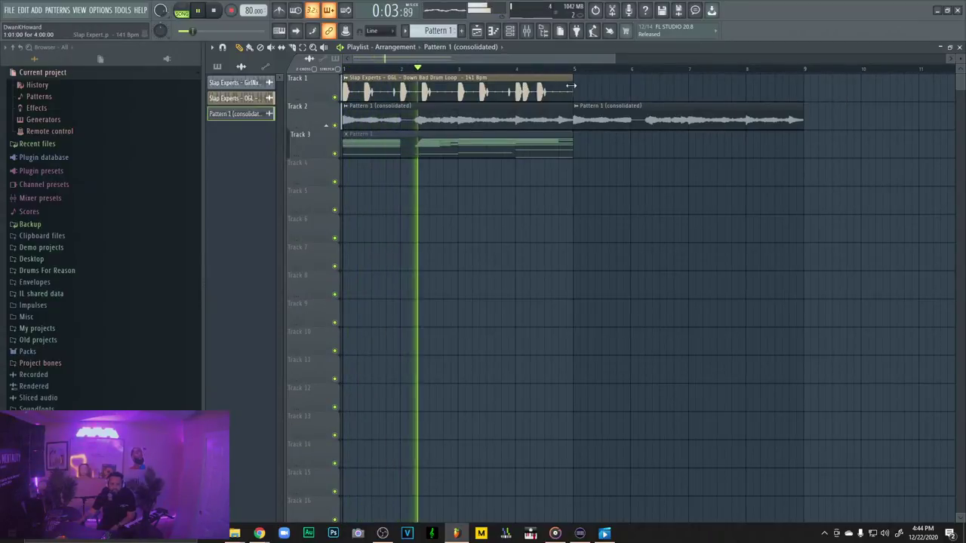
{"action": "left_click_drag", "start_coordinate": [573, 92], "coordinate": [448, 89]}
{"action": "key", "text": "space"}
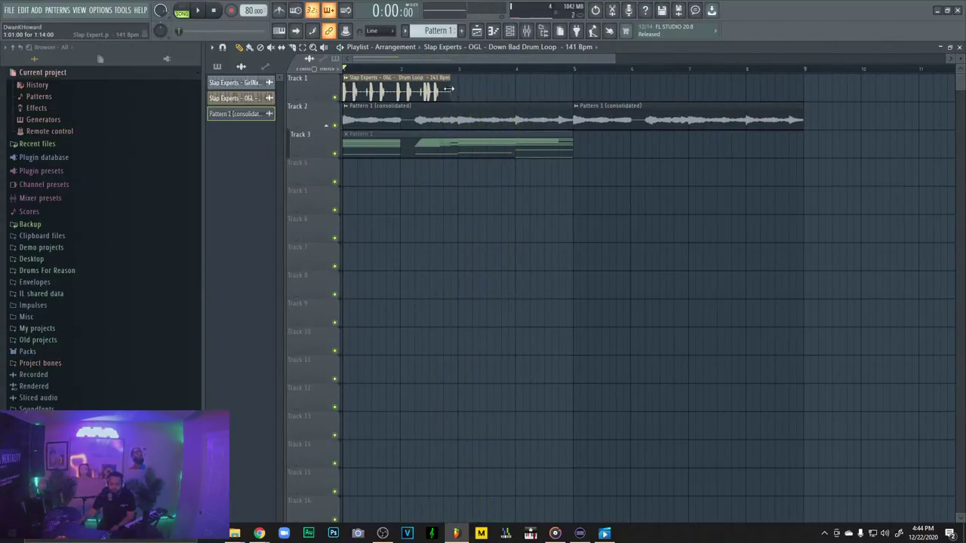
{"action": "key", "text": "space"}
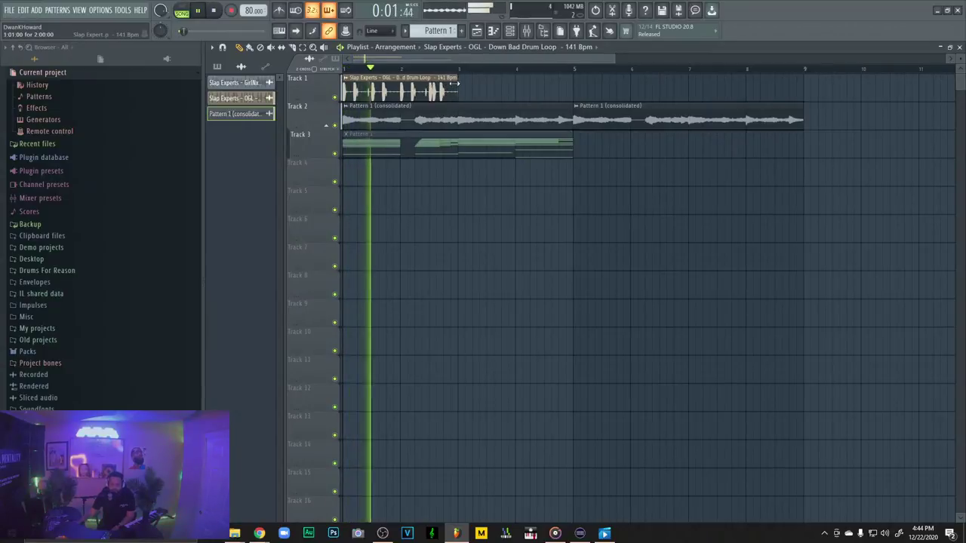
{"action": "key", "text": "ctrl+z"}
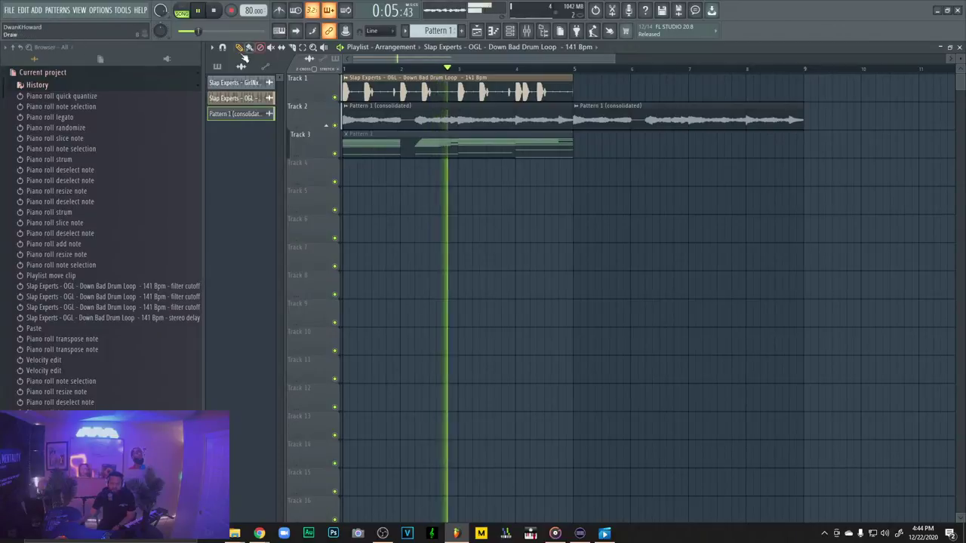
Add the HM PTOWNHAT_S23_LOOP sample from the Drums For Reason library at the start of Track 2
{"action": "left_click", "coordinate": [68, 86]}
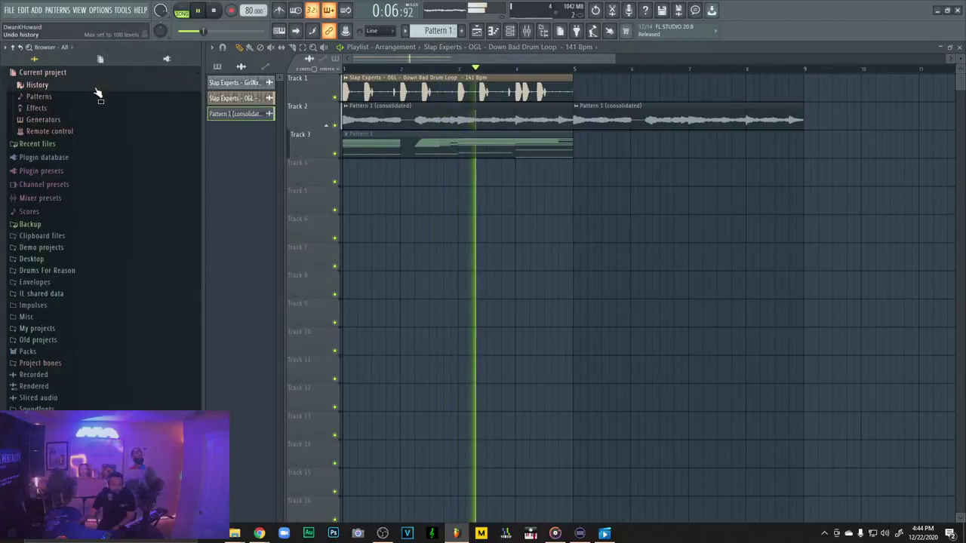
{"action": "left_click", "coordinate": [73, 274]}
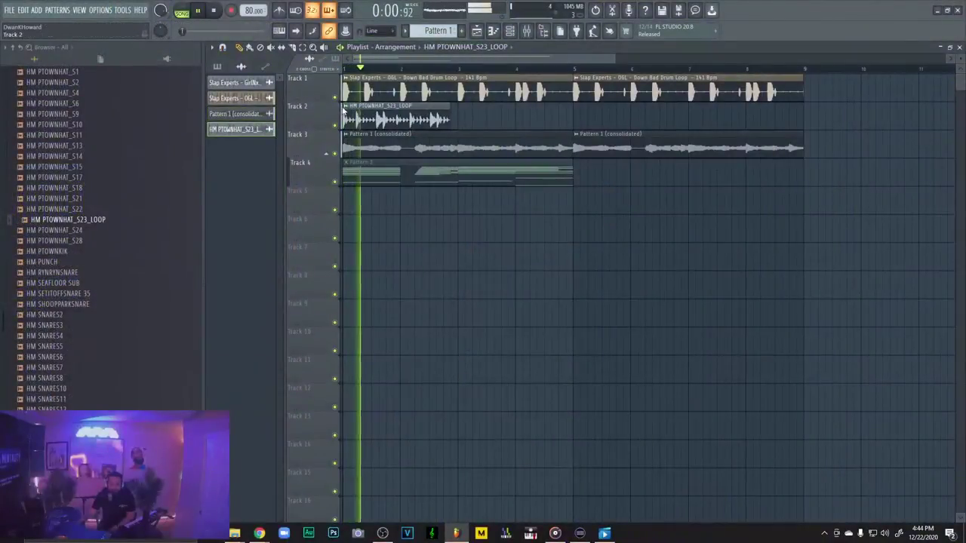
Fit the hat loop to the project tempo over two bars and repeat it on Track 2 through bar 8
{"action": "right_click", "coordinate": [349, 110]}
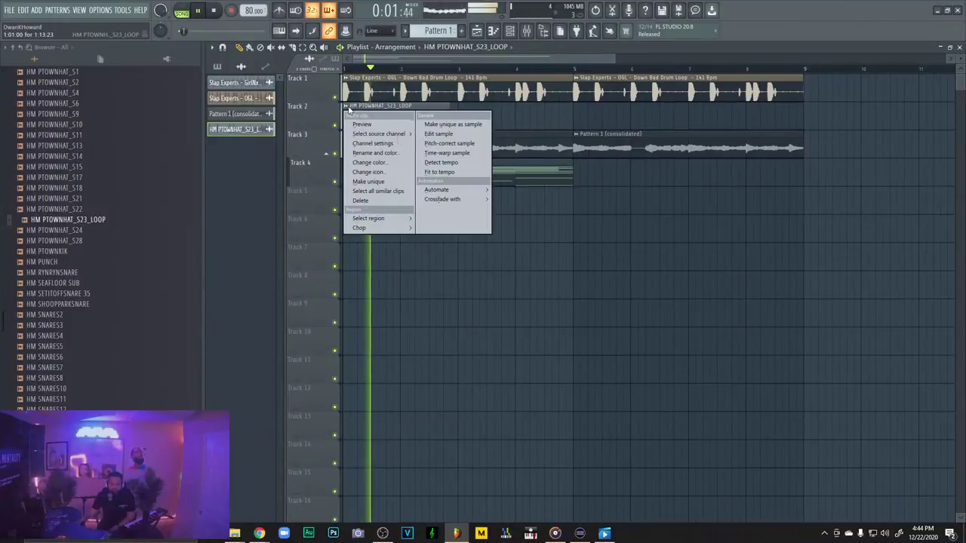
{"action": "left_click", "coordinate": [455, 173]}
{"action": "left_click", "coordinate": [495, 270]}
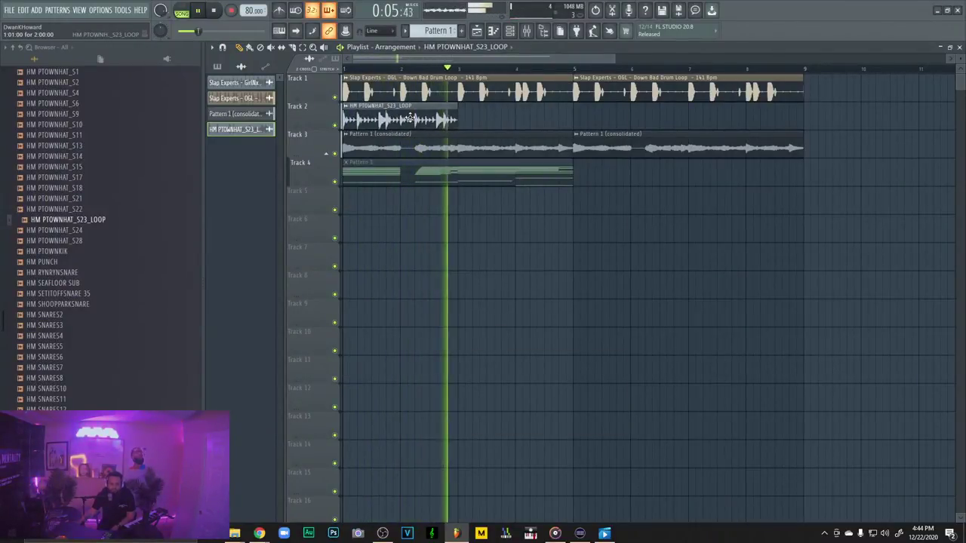
{"action": "left_click_drag", "start_coordinate": [409, 119], "coordinate": [760, 105]}
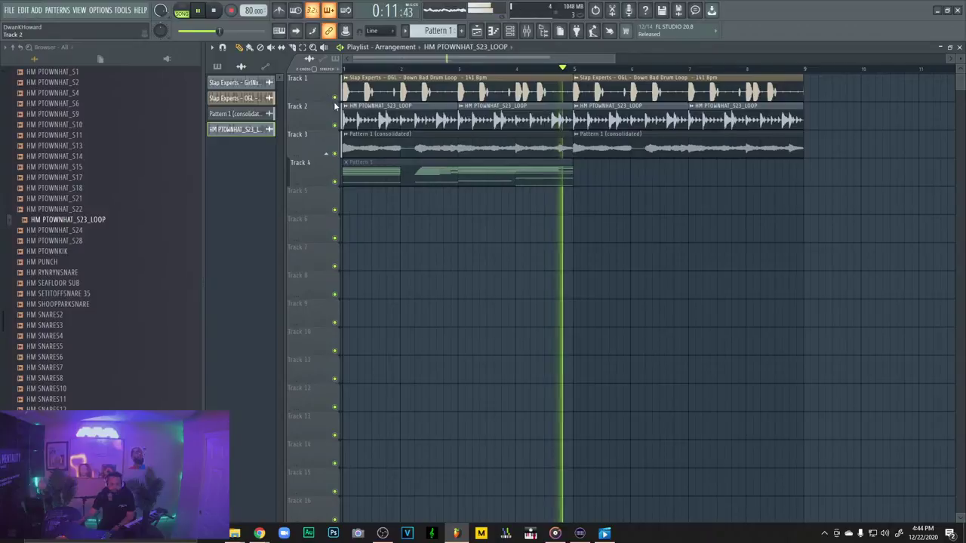
Lower the hat loop's volume multiplier in its miscellaneous settings to about 44% and close the settings
{"action": "double_click", "coordinate": [391, 107]}
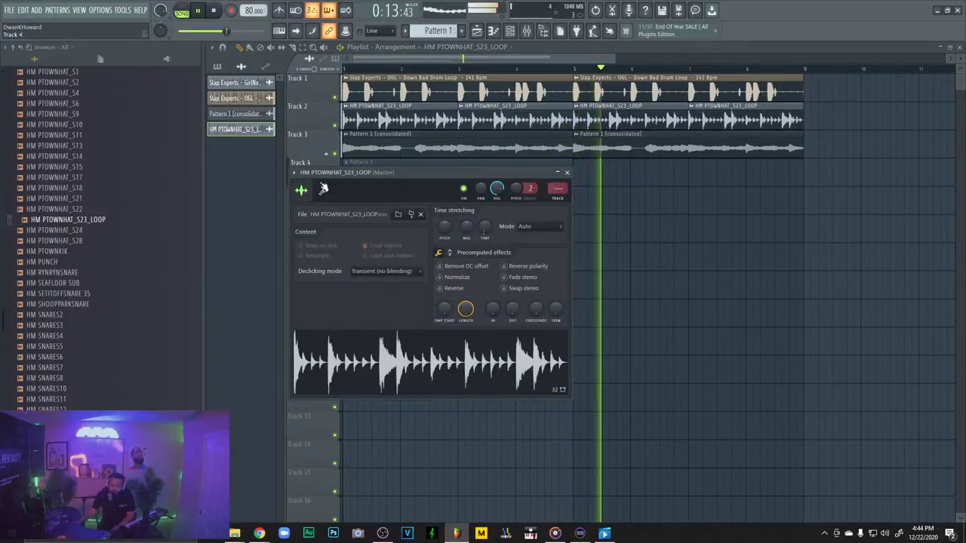
{"action": "left_click", "coordinate": [323, 189]}
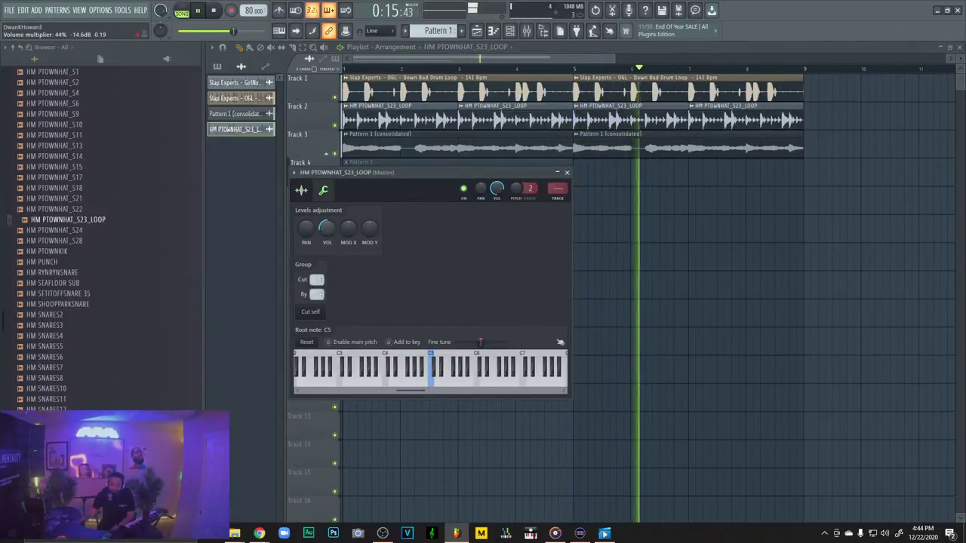
{"action": "left_click_drag", "start_coordinate": [326, 228], "coordinate": [327, 223]}
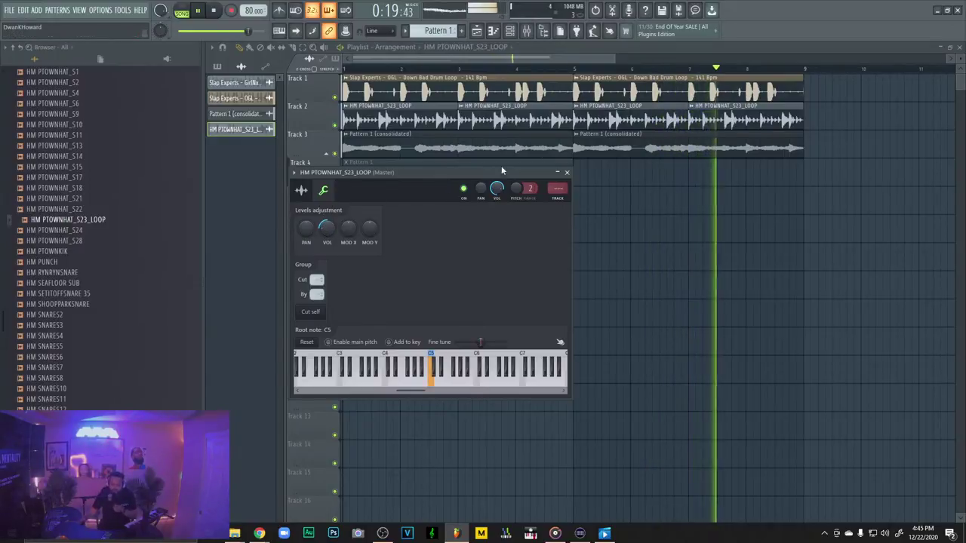
{"action": "left_click", "coordinate": [568, 172]}
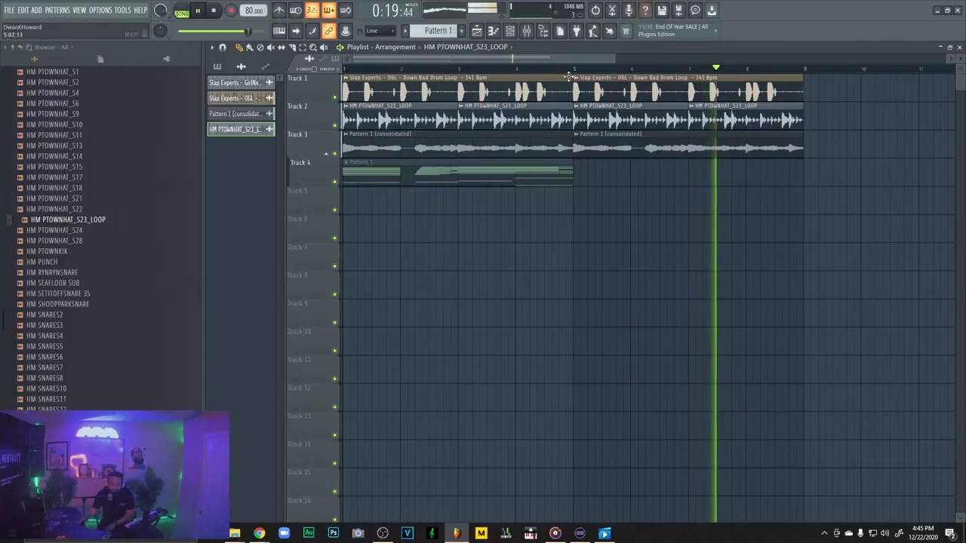
Stop playback and set mixer Insert 4's audio input to Input 1, ready for recording
{"action": "key", "text": "space"}
{"action": "left_click", "coordinate": [527, 32]}
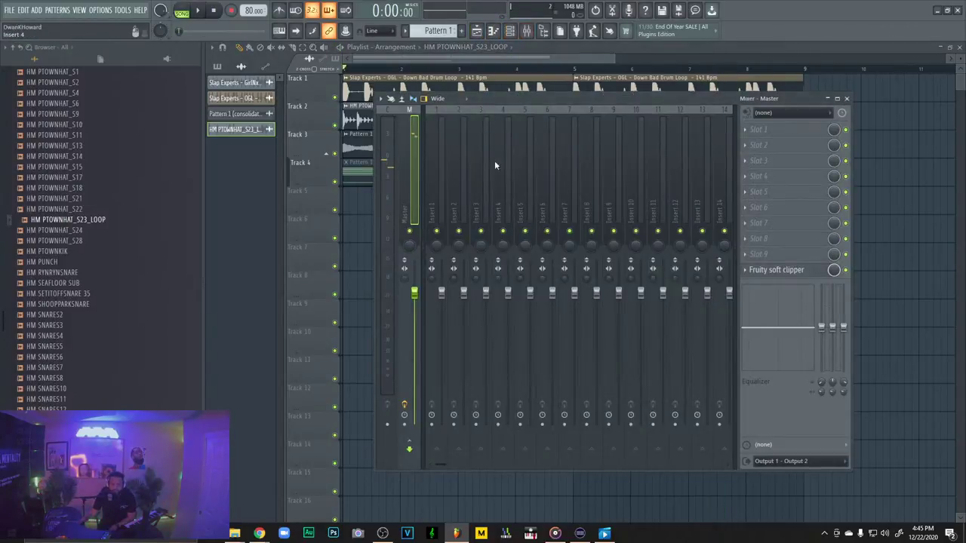
{"action": "left_click", "coordinate": [502, 207]}
{"action": "left_click", "coordinate": [787, 113]}
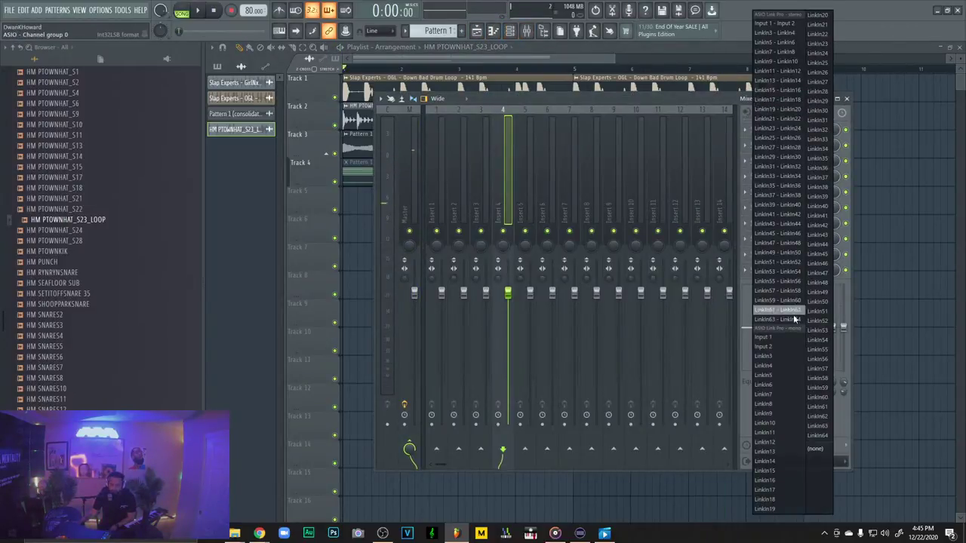
{"action": "left_click", "coordinate": [785, 337]}
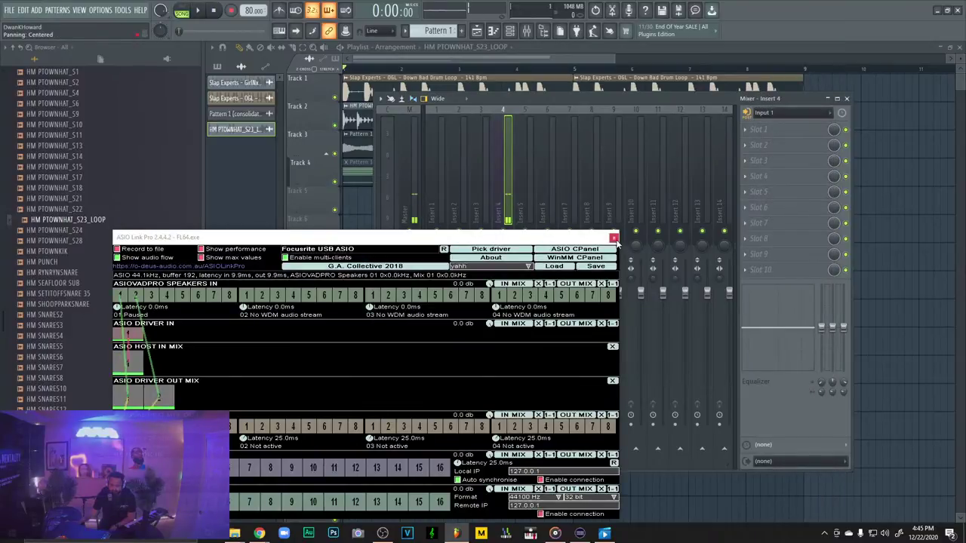
{"action": "left_click", "coordinate": [837, 100]}
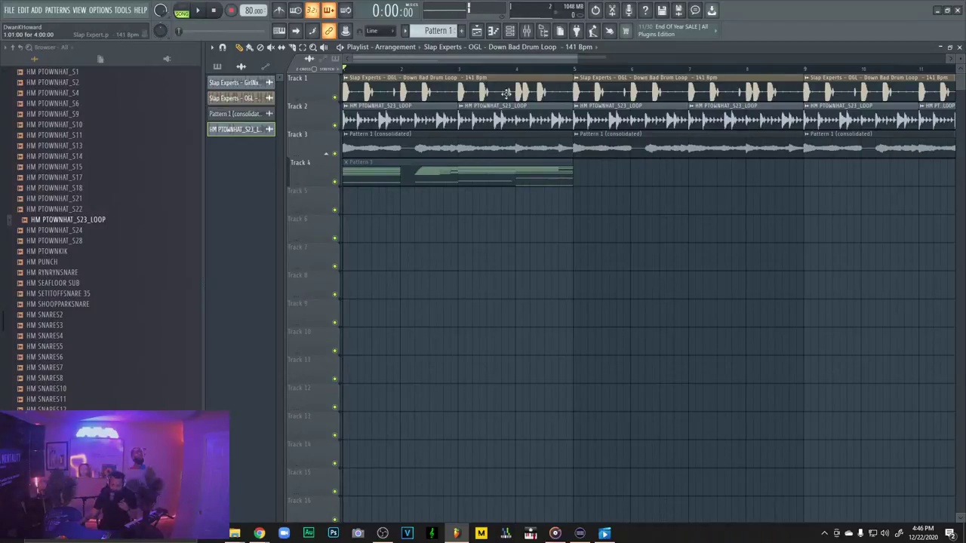
Check Insert 4's incoming signal level and audio input source in the mixer, leaving the source unaltered
{"action": "left_click", "coordinate": [532, 35]}
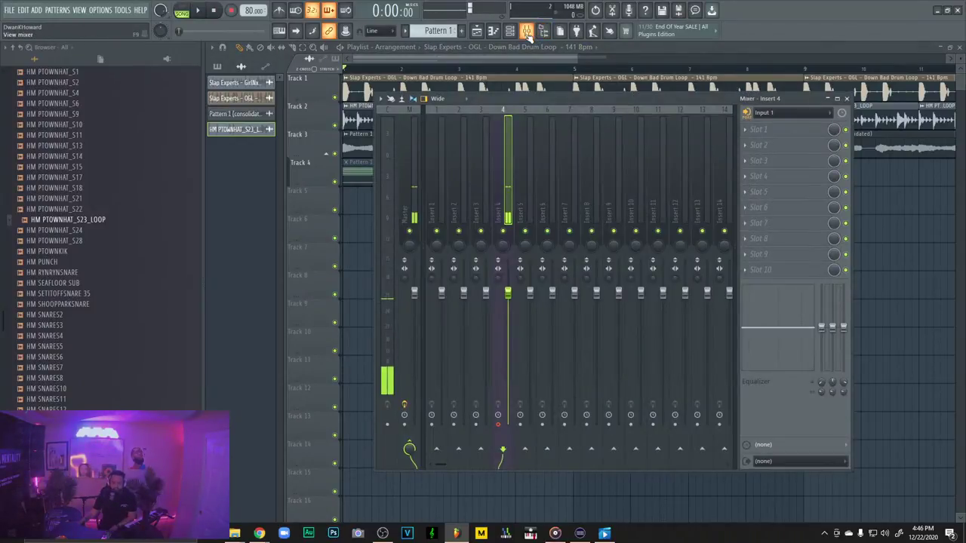
{"action": "left_click", "coordinate": [847, 99]}
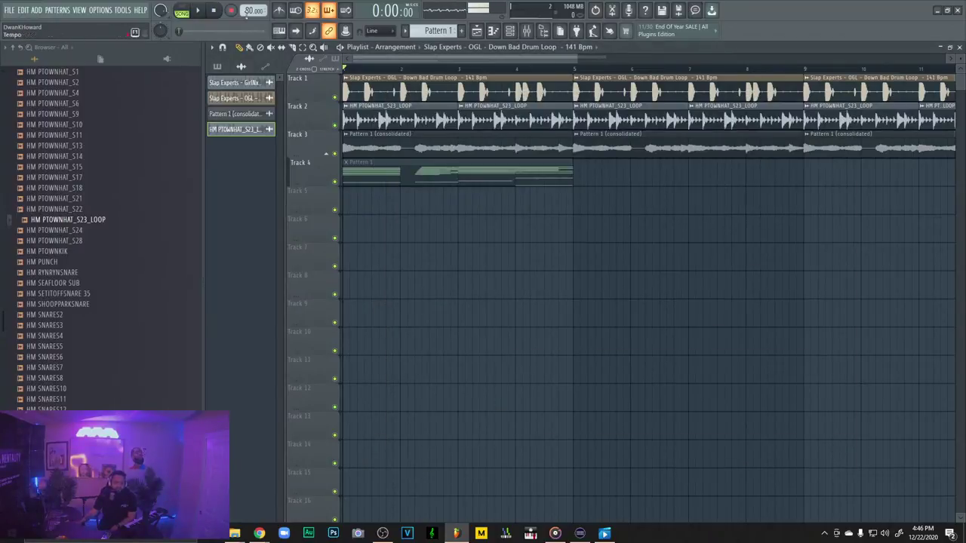
{"action": "left_click", "coordinate": [531, 35]}
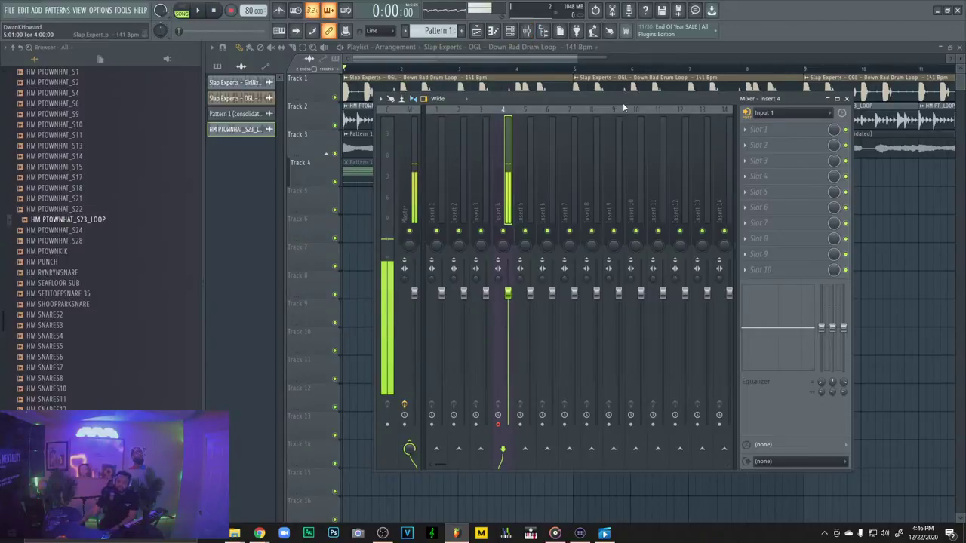
{"action": "left_click", "coordinate": [798, 113]}
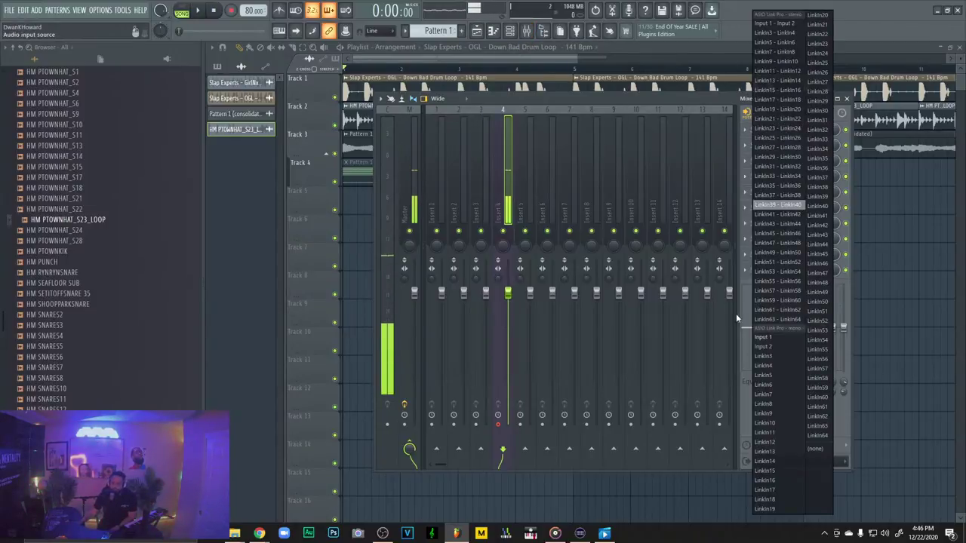
{"action": "left_click", "coordinate": [504, 189]}
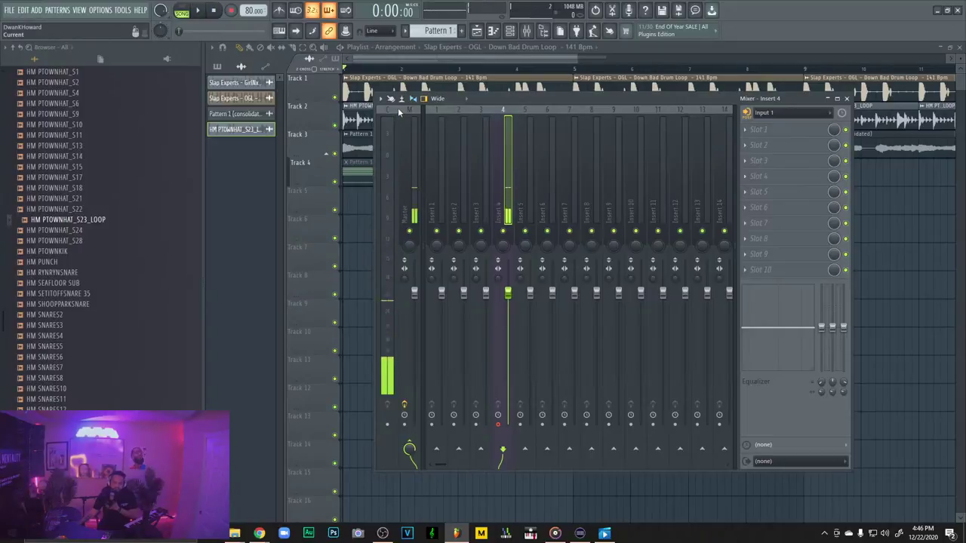
{"action": "left_click", "coordinate": [847, 100]}
Remove the drum loop clip from bars 1 to 4 and record a trial audio take from bar 1, discarding the recording
{"action": "left_click", "coordinate": [233, 11]}
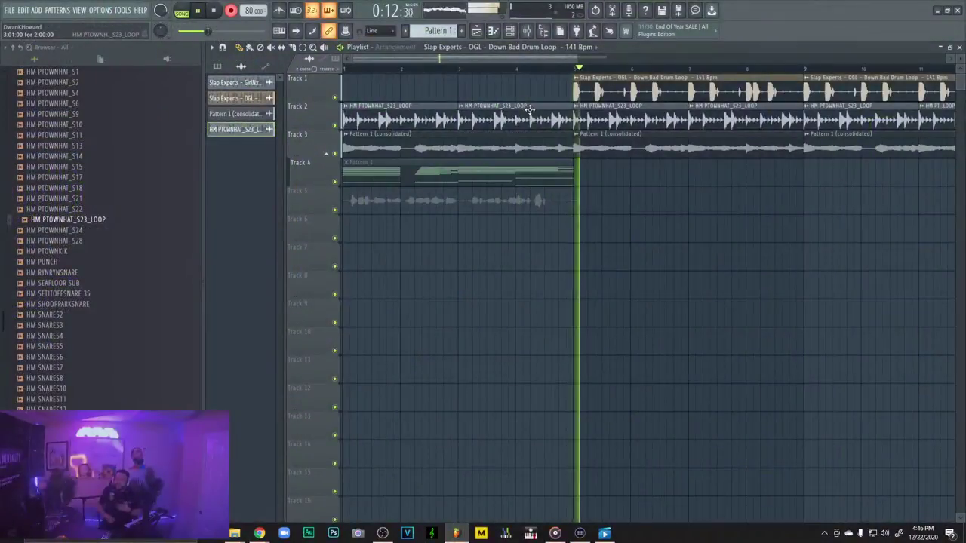
{"action": "key", "text": "space"}
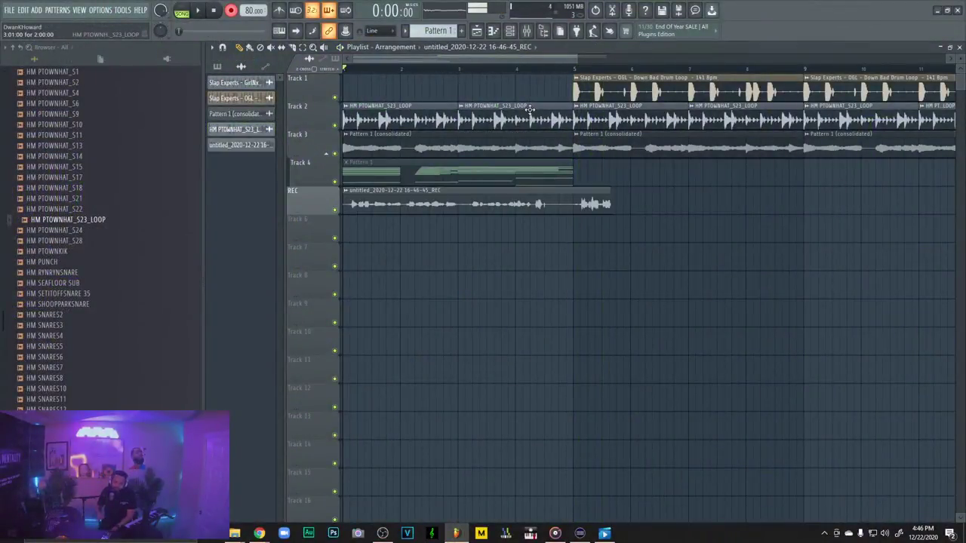
{"action": "key", "text": "ctrl+z"}
{"action": "left_click", "coordinate": [541, 304]}
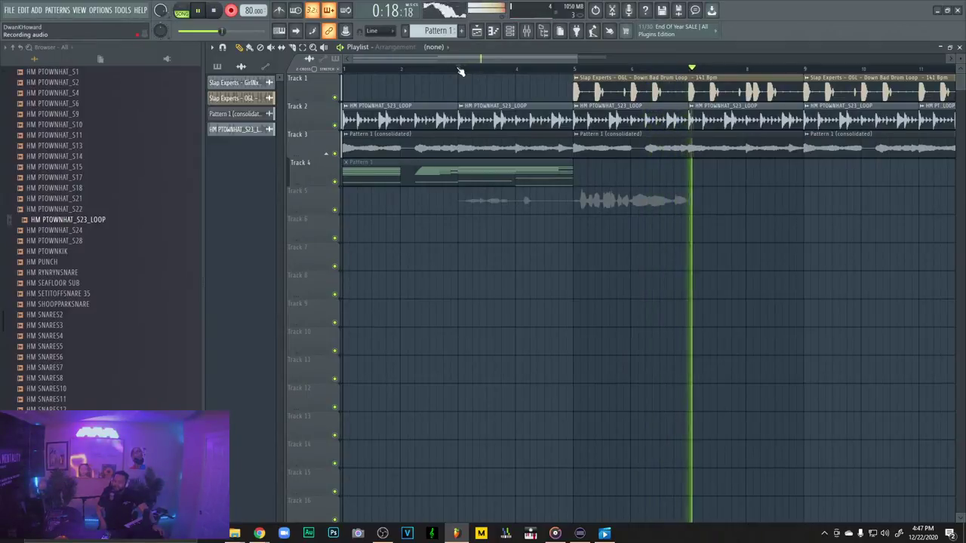
Try two more audio takes recorded from bar 3, deleting each recording
{"action": "key", "text": "space"}
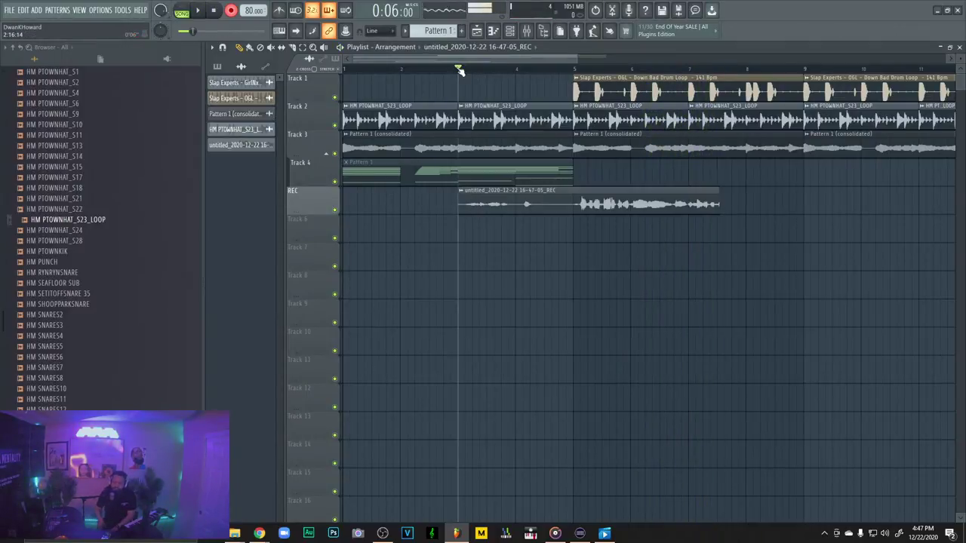
{"action": "key", "text": "ctrl+z"}
{"action": "key", "text": "Return"}
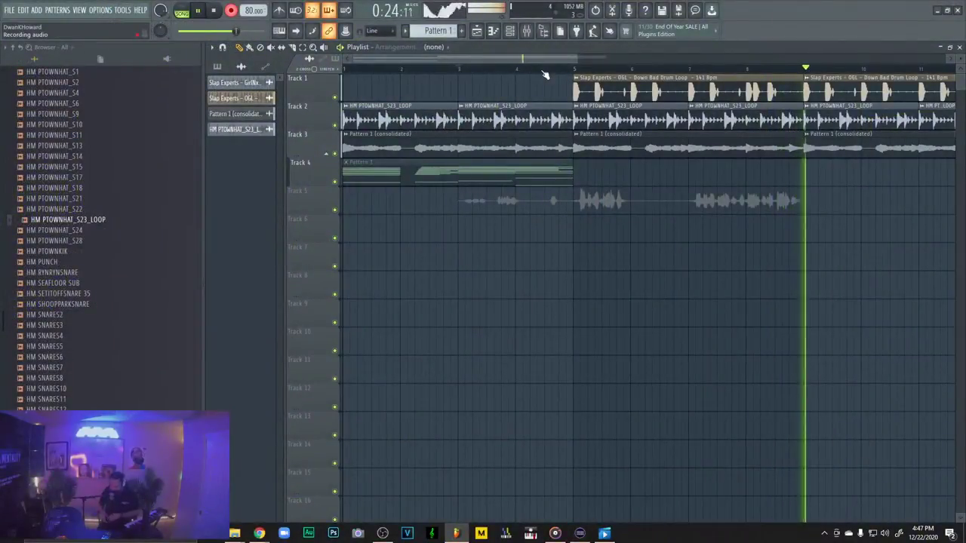
{"action": "key", "text": "space"}
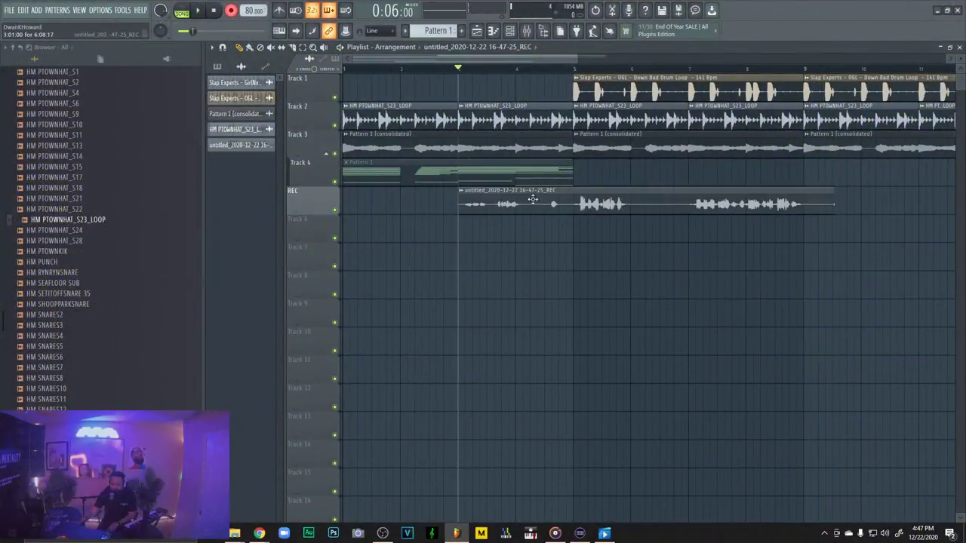
{"action": "key", "text": "ctrl+z"}
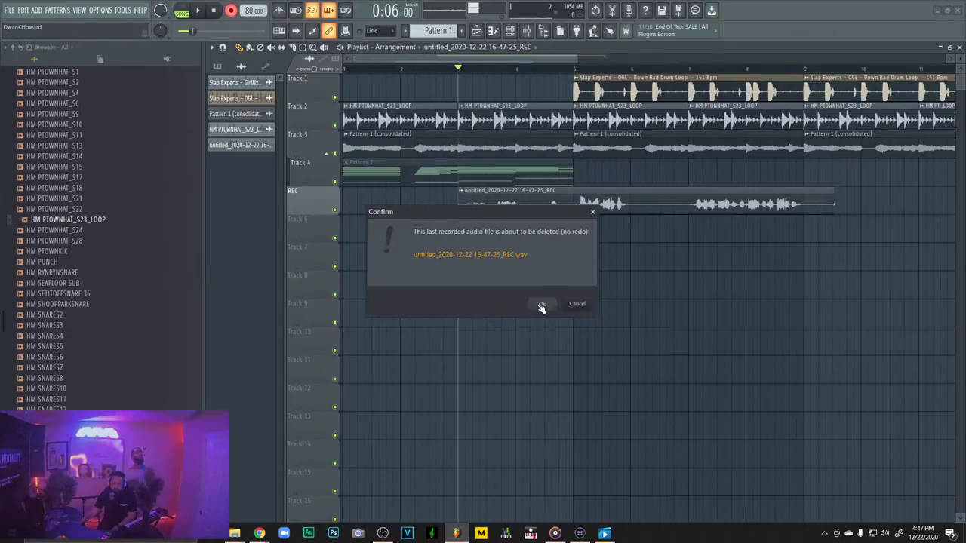
{"action": "left_click", "coordinate": [541, 305]}
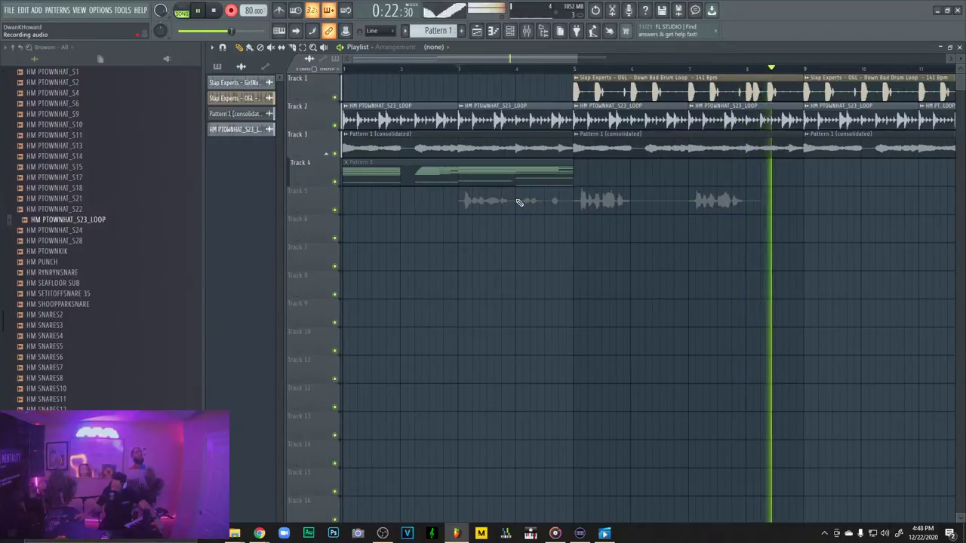
End the running audio recording after bar 8, keeping the take
{"action": "key", "text": "space"}
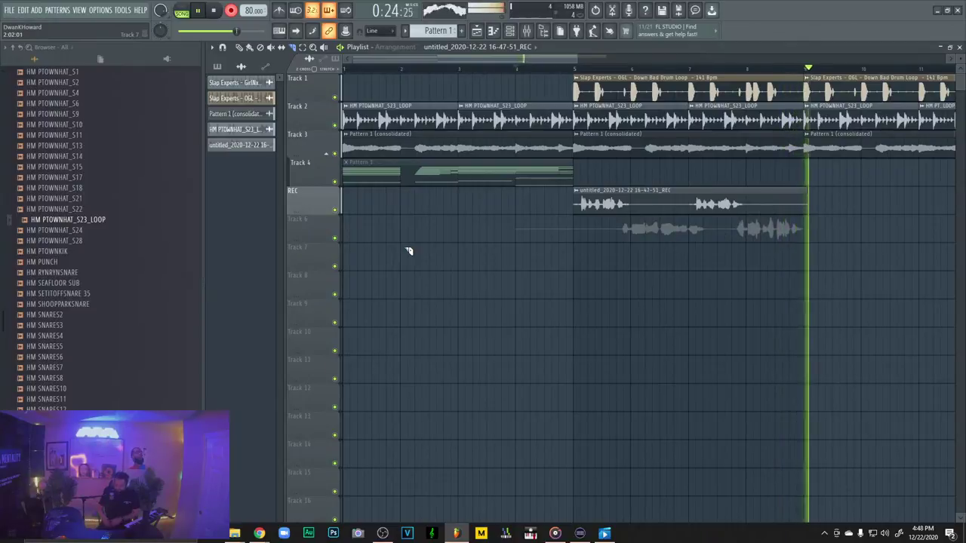
Try two audio takes recorded from bar 4 beneath the kept recording, deleting each one
{"action": "key", "text": "space"}
{"action": "key", "text": "ctrl+z"}
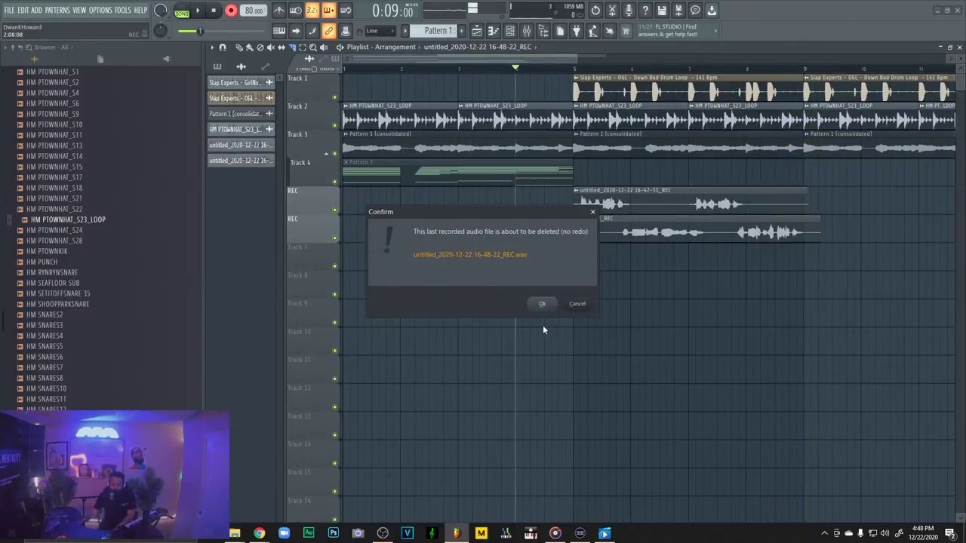
{"action": "left_click", "coordinate": [545, 302]}
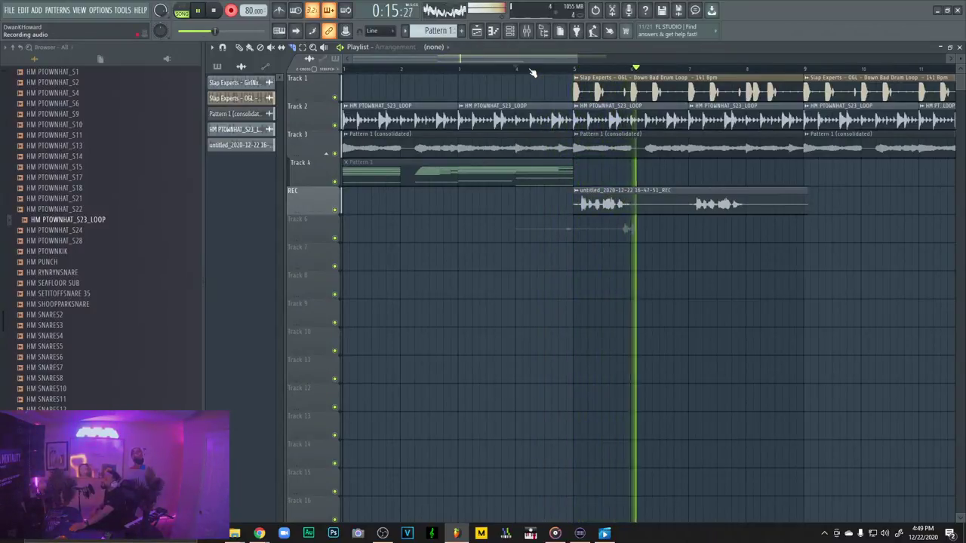
{"action": "key", "text": "space"}
{"action": "key", "text": "ctrl+z"}
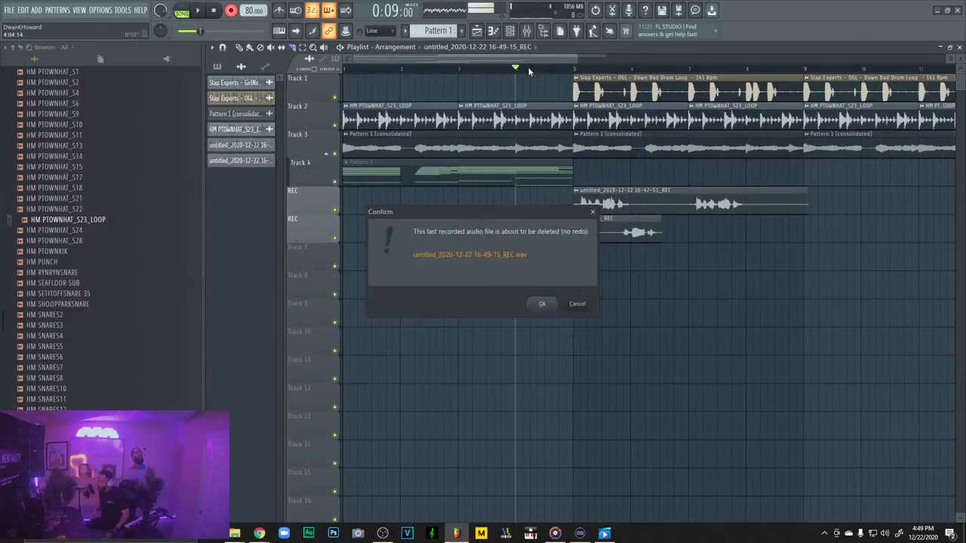
{"action": "key", "text": "Return"}
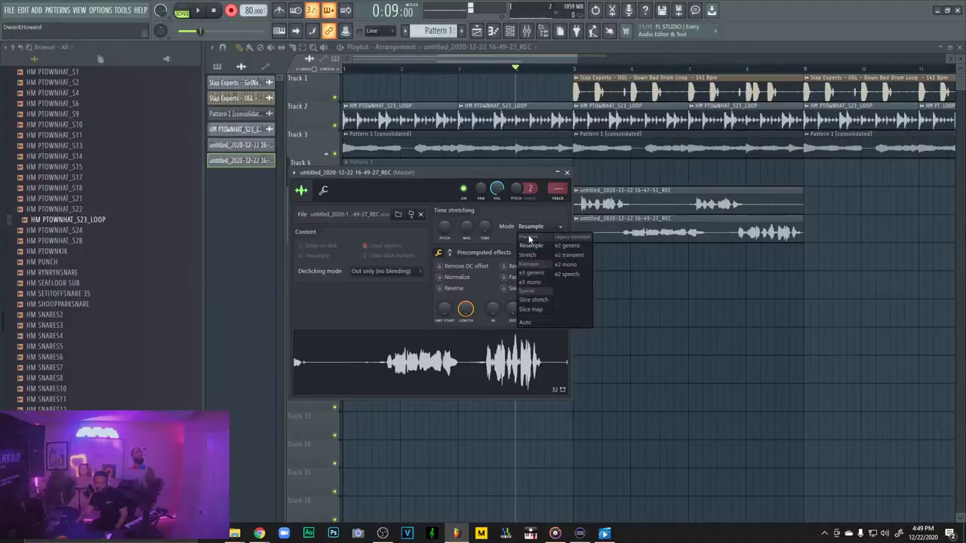
Set the second recorded take's time-stretching mode to Stretch and lower the first take's volume to about 84%
{"action": "left_click", "coordinate": [532, 257]}
{"action": "left_click", "coordinate": [562, 174]}
{"action": "key", "text": "space"}
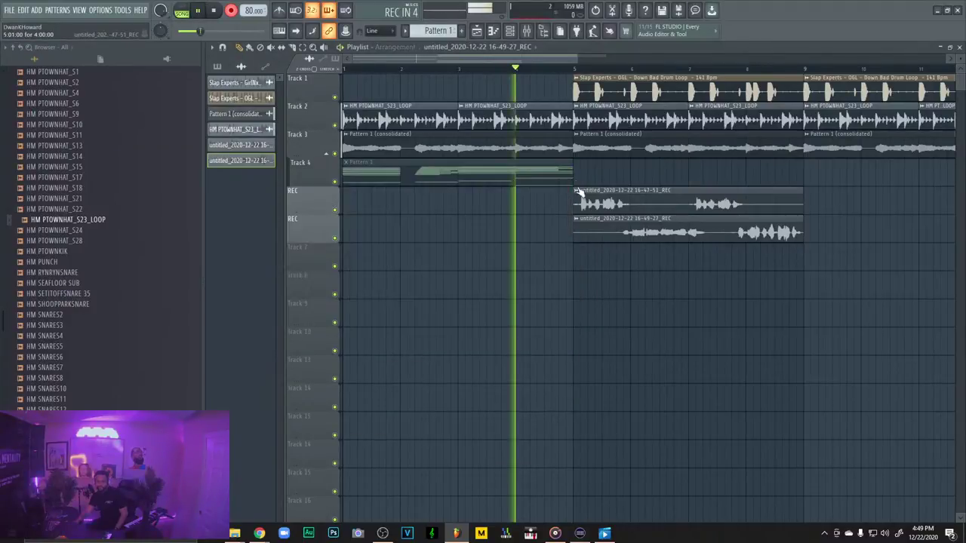
{"action": "double_click", "coordinate": [595, 200]}
{"action": "left_click", "coordinate": [273, 139]}
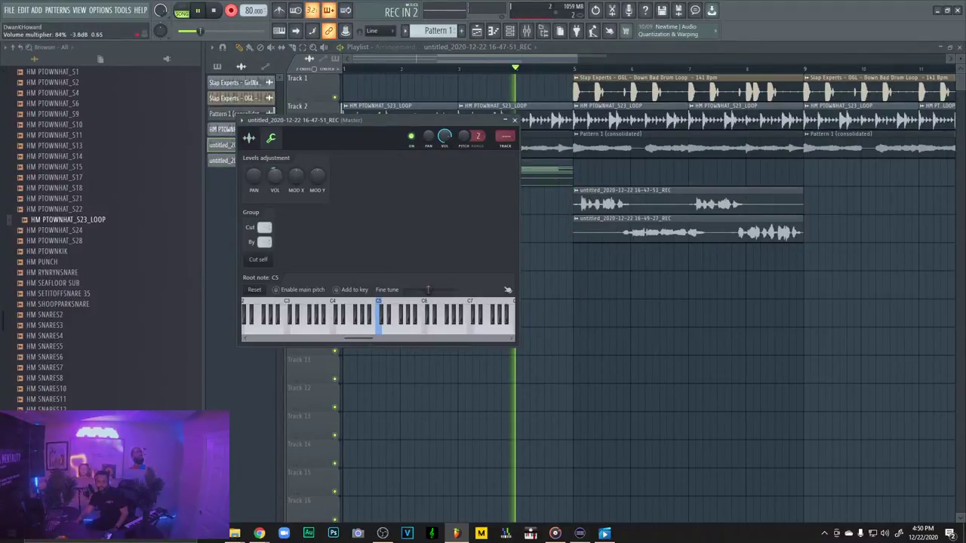
{"action": "left_click", "coordinate": [514, 121]}
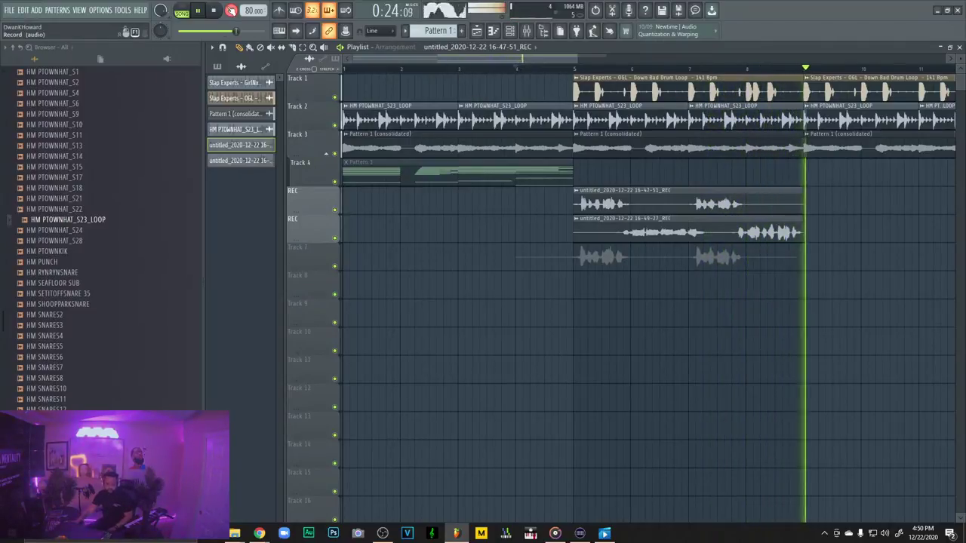
Finish the third audio take and record a fourth from bar 4 on the track below it
{"action": "key", "text": "space"}
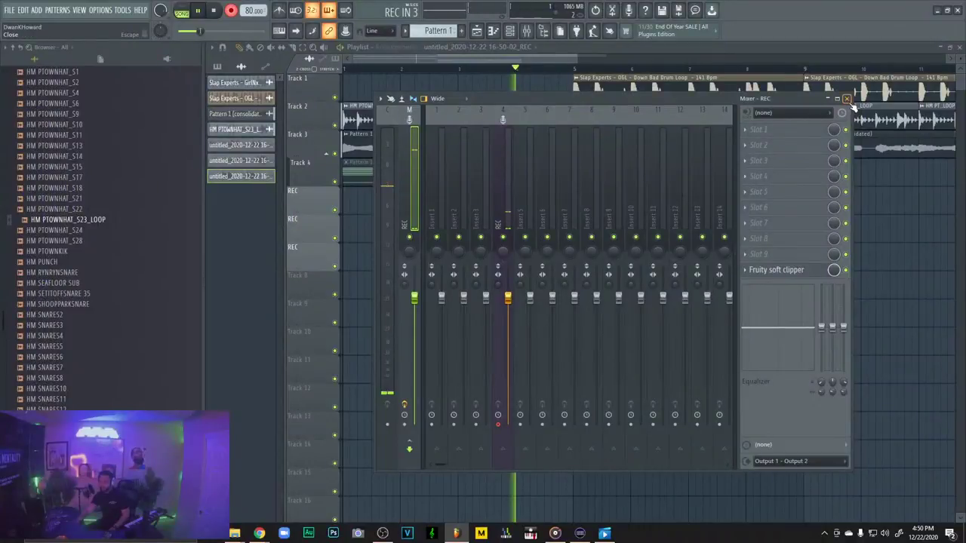
{"action": "left_click", "coordinate": [847, 99]}
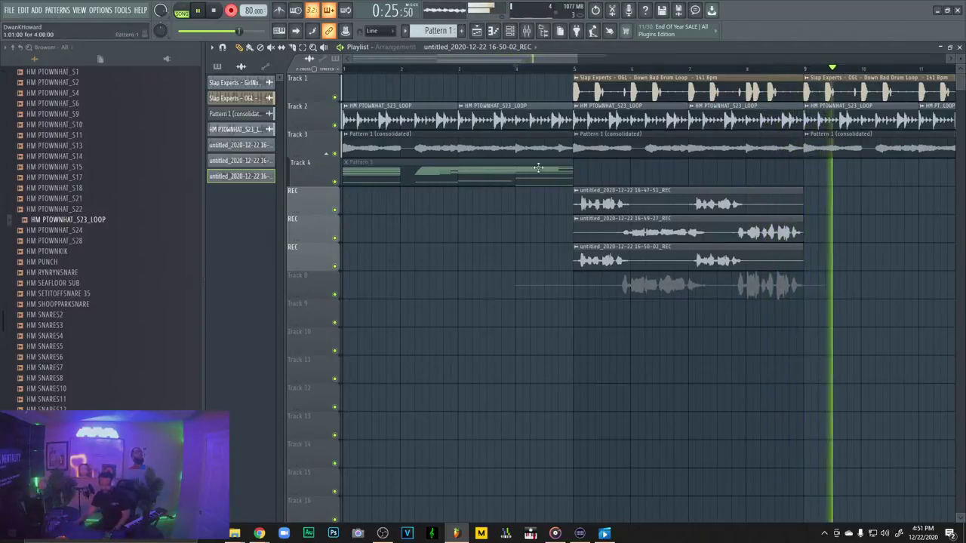
{"action": "key", "text": "space"}
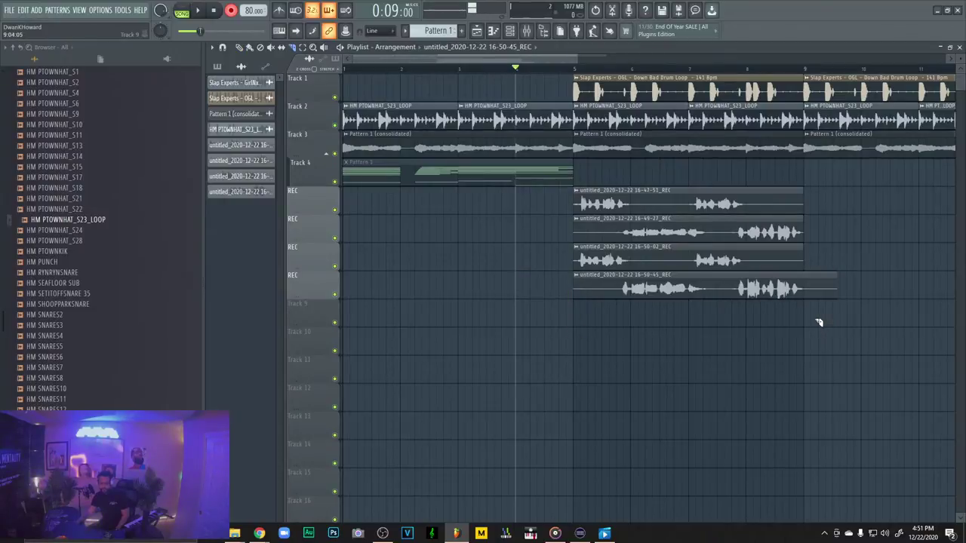
Check the first recorded take's sample and time-stretching settings
{"action": "key", "text": "space"}
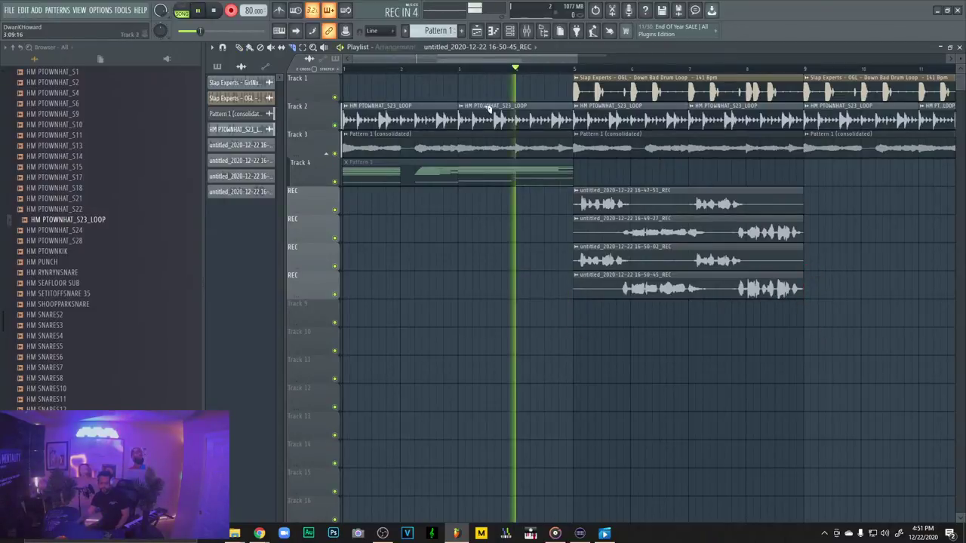
{"action": "key", "text": "space"}
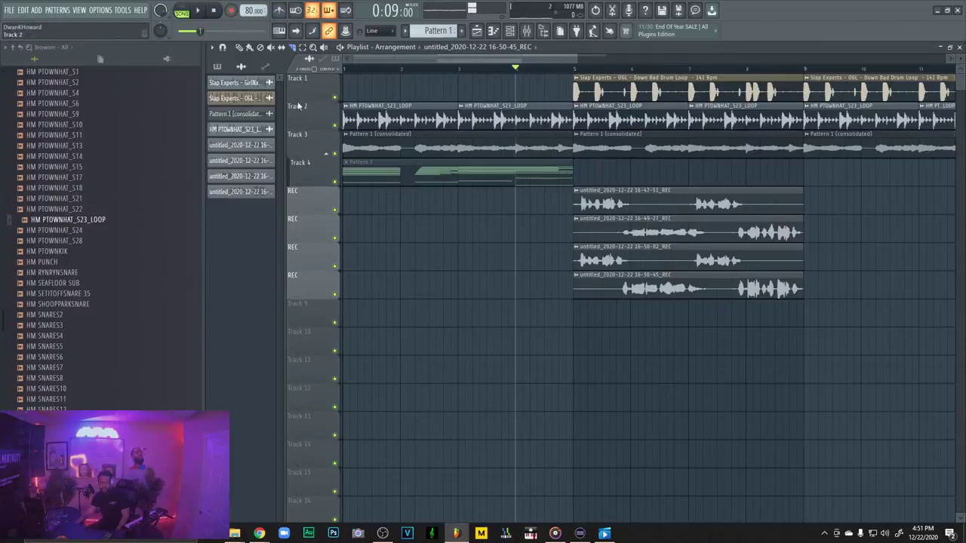
{"action": "double_click", "coordinate": [629, 199]}
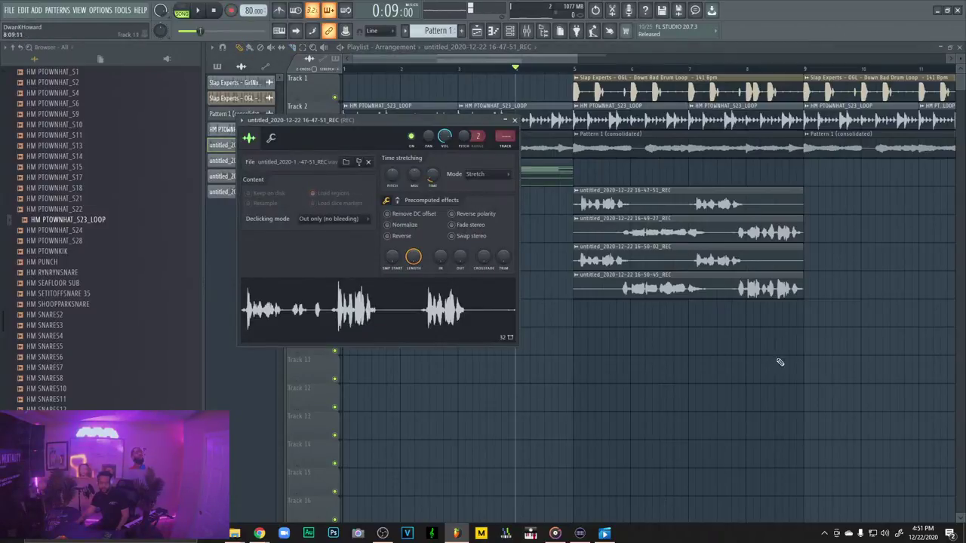
{"action": "left_click", "coordinate": [514, 120]}
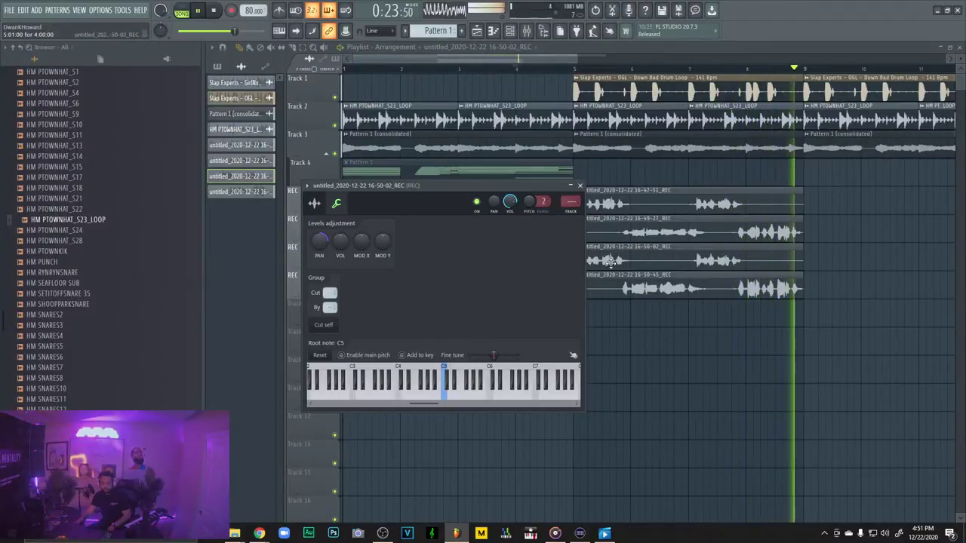
Pan the fourth recorded take 50% left
{"action": "double_click", "coordinate": [643, 275]}
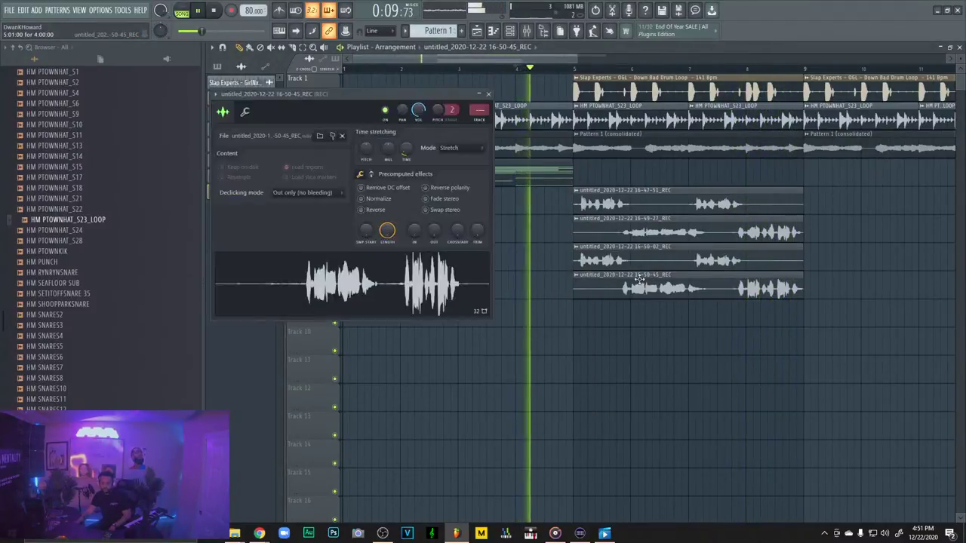
{"action": "left_click", "coordinate": [245, 111]}
{"action": "left_click_drag", "start_coordinate": [228, 150], "coordinate": [228, 181]}
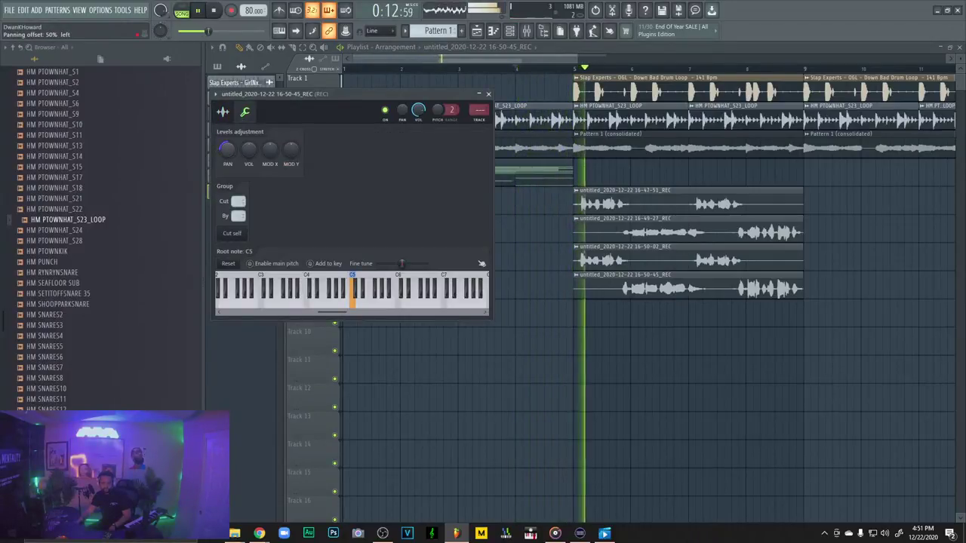
Pan the second recorded take 48% left and restart playback from bar 4
{"action": "double_click", "coordinate": [630, 256]}
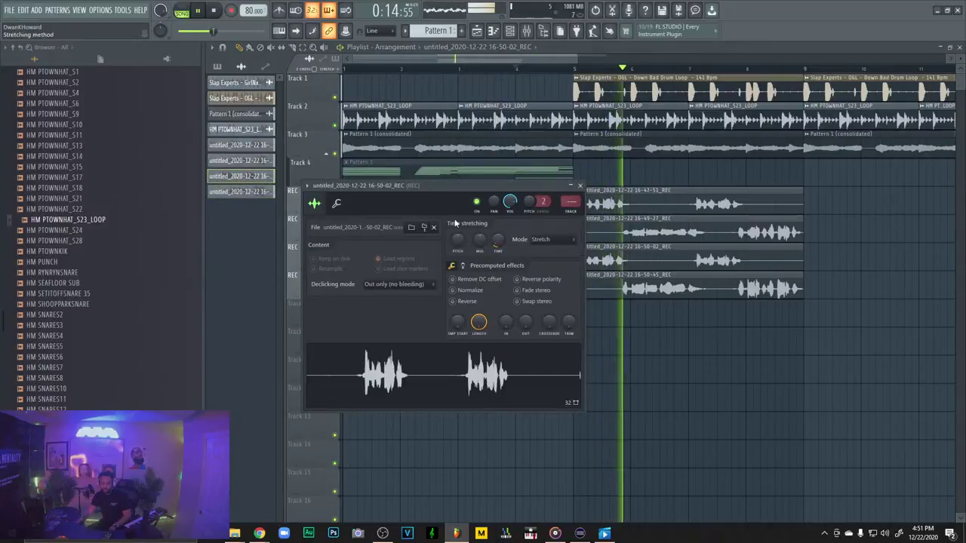
{"action": "left_click", "coordinate": [337, 203]}
{"action": "double_click", "coordinate": [623, 230]}
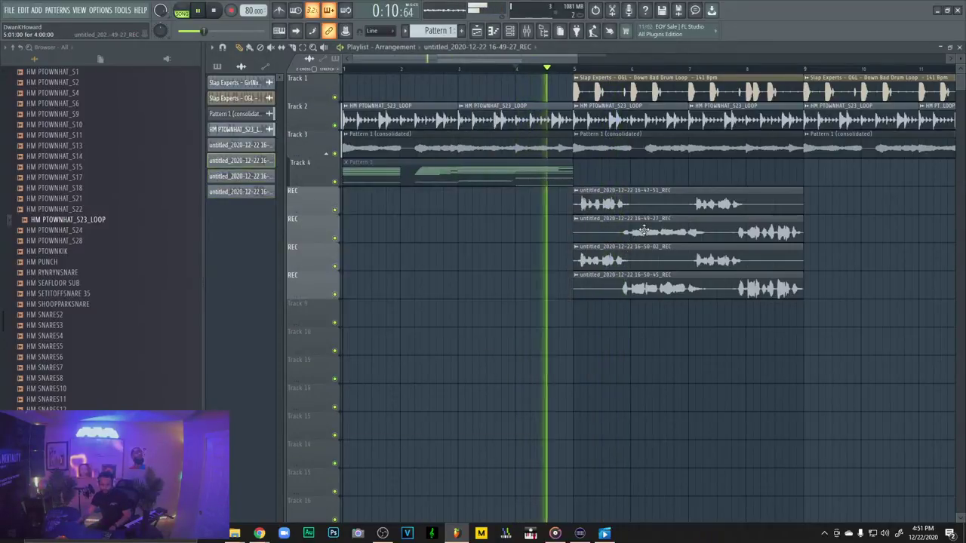
{"action": "left_click", "coordinate": [323, 190]}
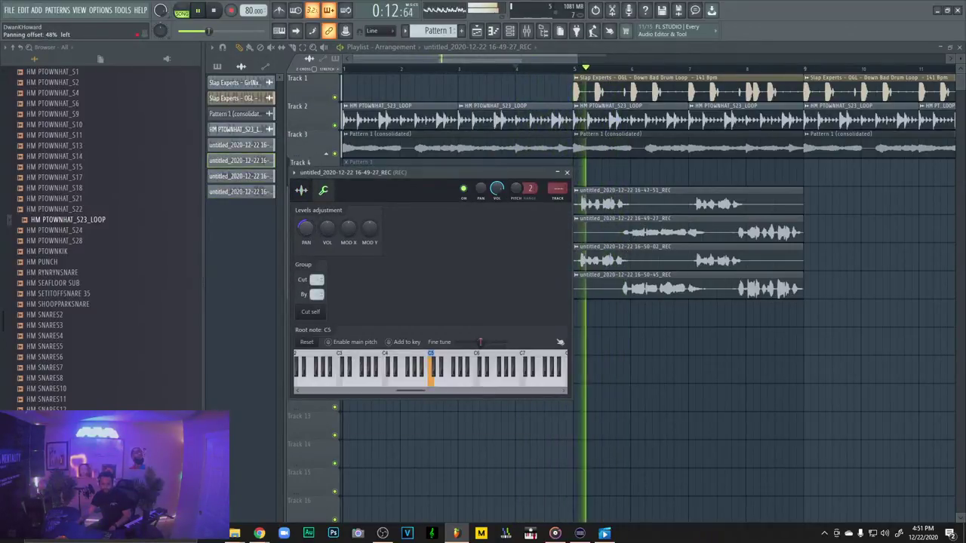
{"action": "key", "text": "space"}
{"action": "key", "text": "space"}
Check the pan and volume levels of the first and third recorded takes during playback
{"action": "double_click", "coordinate": [627, 209]}
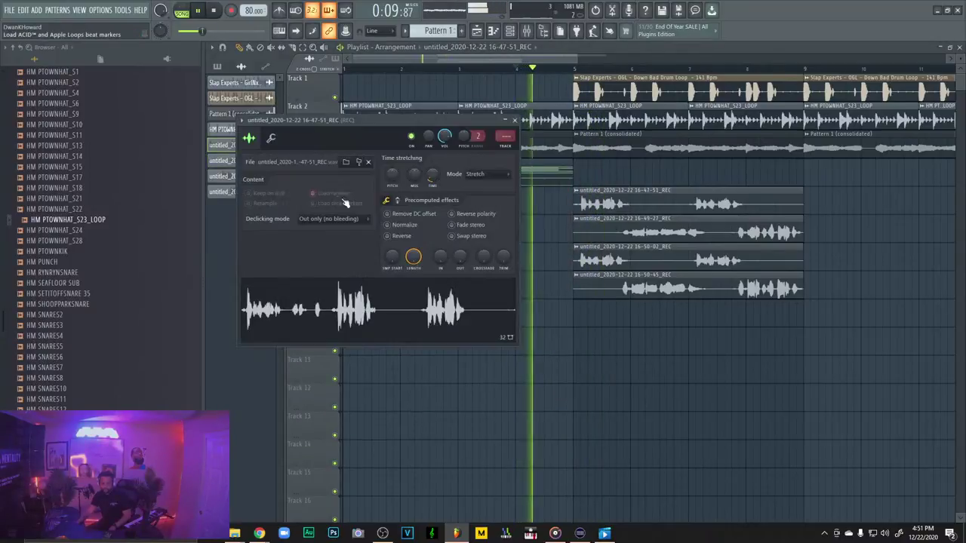
{"action": "left_click", "coordinate": [270, 139]}
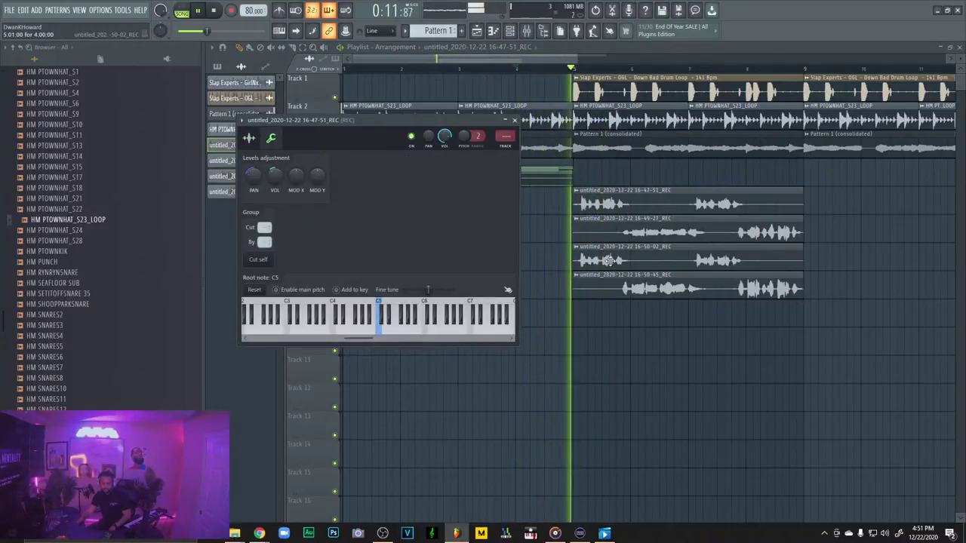
{"action": "double_click", "coordinate": [588, 249]}
{"action": "left_click", "coordinate": [333, 205]}
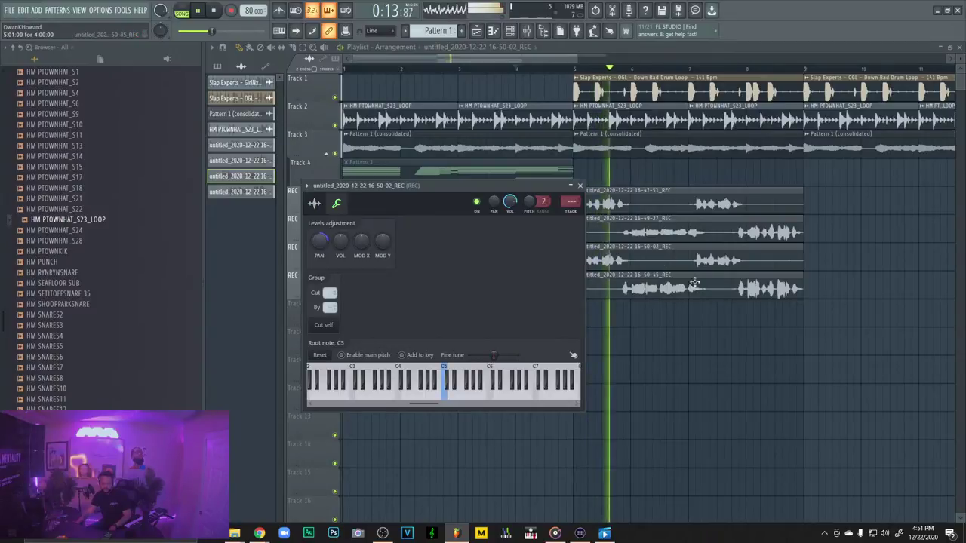
Pan the fourth recorded take to the right and lower its volume to 70%
{"action": "double_click", "coordinate": [664, 282]}
{"action": "left_click", "coordinate": [244, 111]}
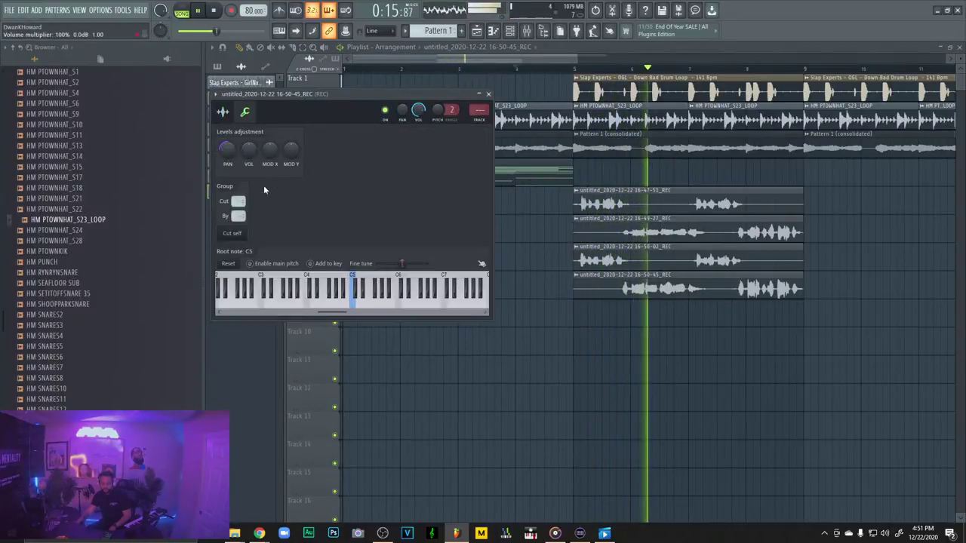
{"action": "left_click_drag", "start_coordinate": [229, 157], "coordinate": [228, 128]}
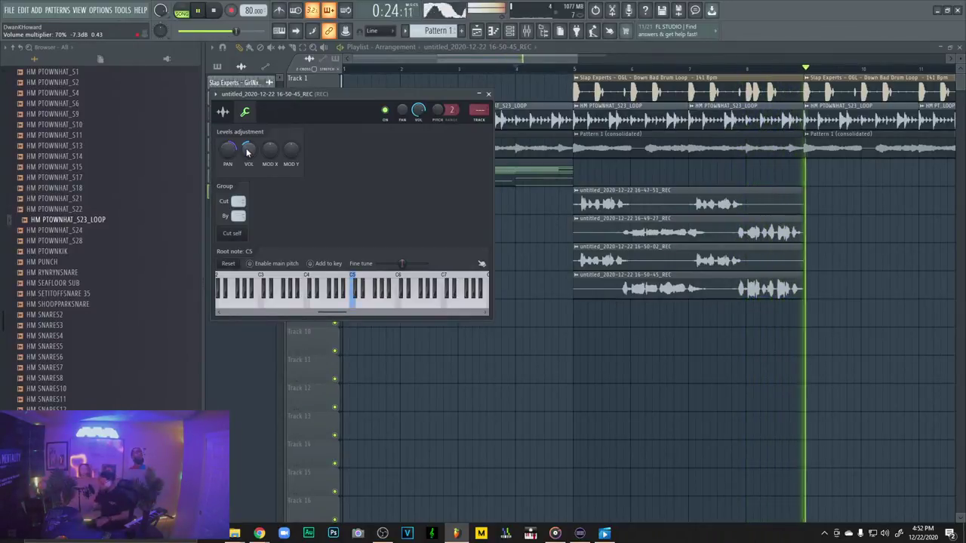
{"action": "key", "text": "space"}
{"action": "left_click", "coordinate": [489, 95]}
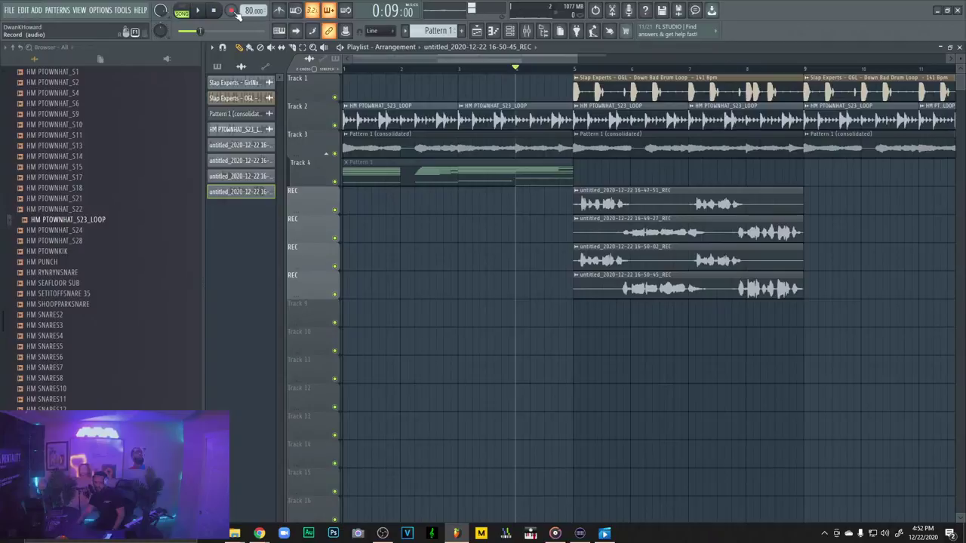
Enable recording of audio into the playlist as an audio clip and set the master track's audio input to none
{"action": "double_click", "coordinate": [659, 276]}
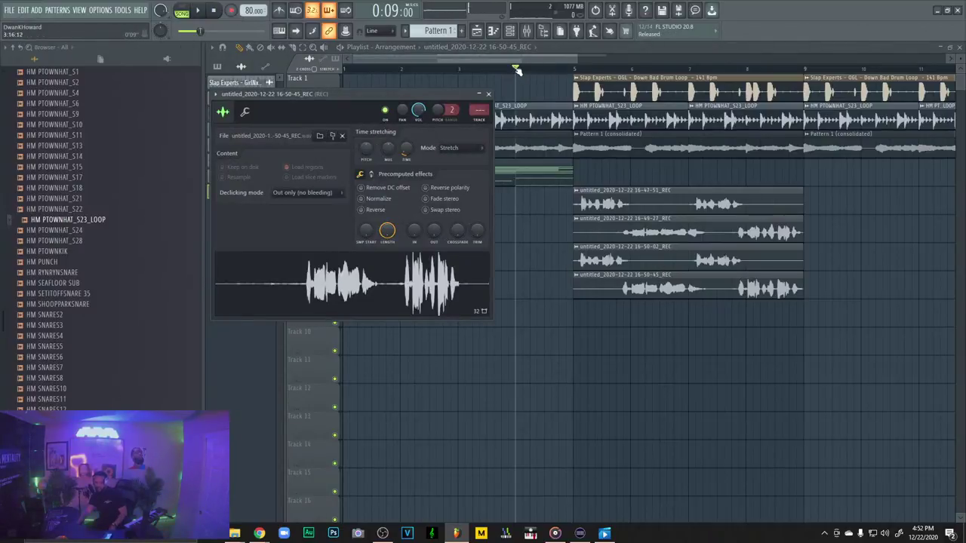
{"action": "left_click", "coordinate": [488, 95]}
{"action": "left_click", "coordinate": [231, 10]}
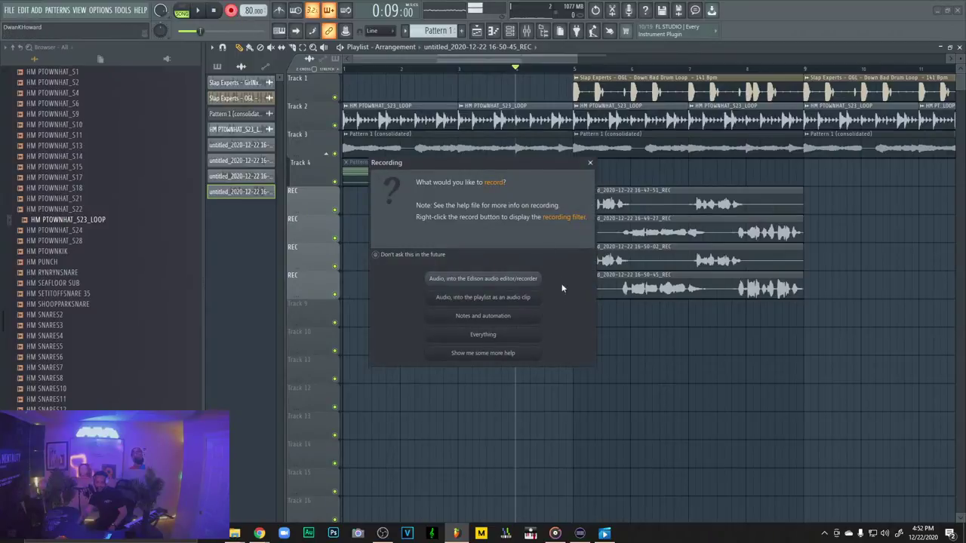
{"action": "left_click", "coordinate": [483, 297]}
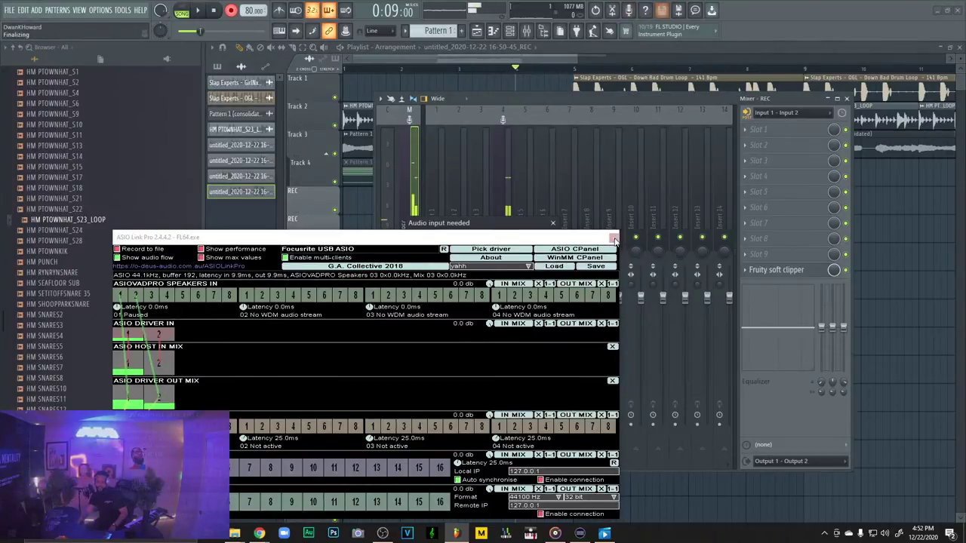
{"action": "left_click", "coordinate": [552, 222]}
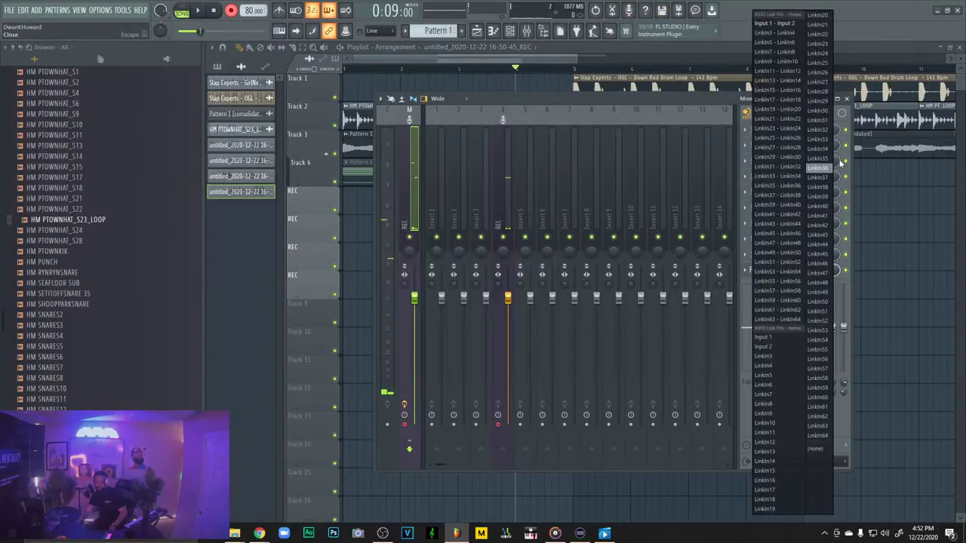
{"action": "left_click", "coordinate": [819, 449]}
{"action": "left_click", "coordinate": [614, 237]}
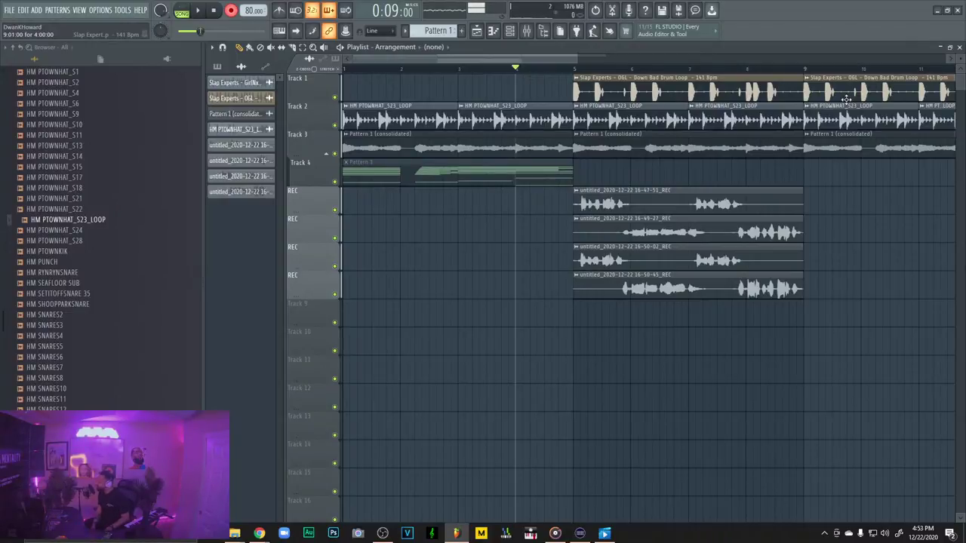
Record a fifth audio take from bar 4 on the track below the fourth take
{"action": "key", "text": "space"}
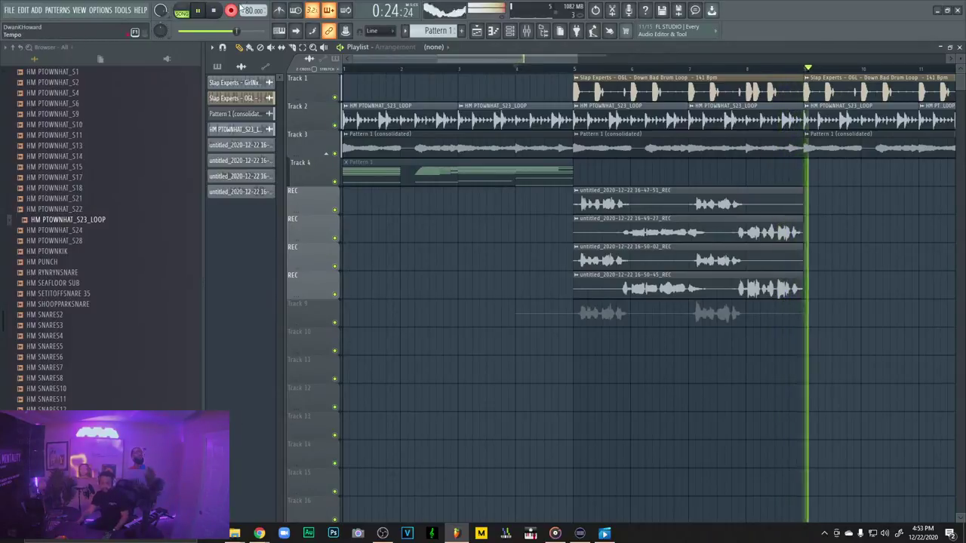
{"action": "key", "text": "space"}
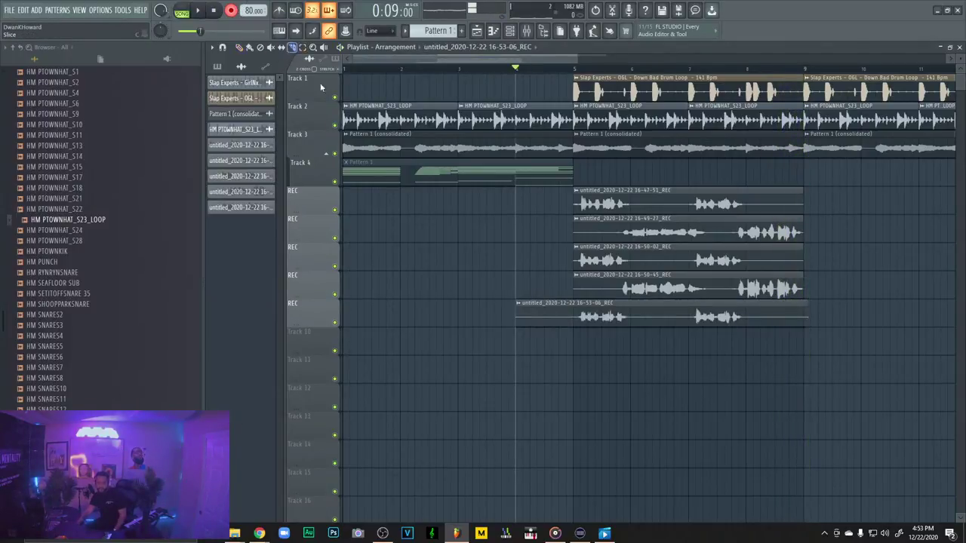
{"action": "key", "text": "ctrl+z"}
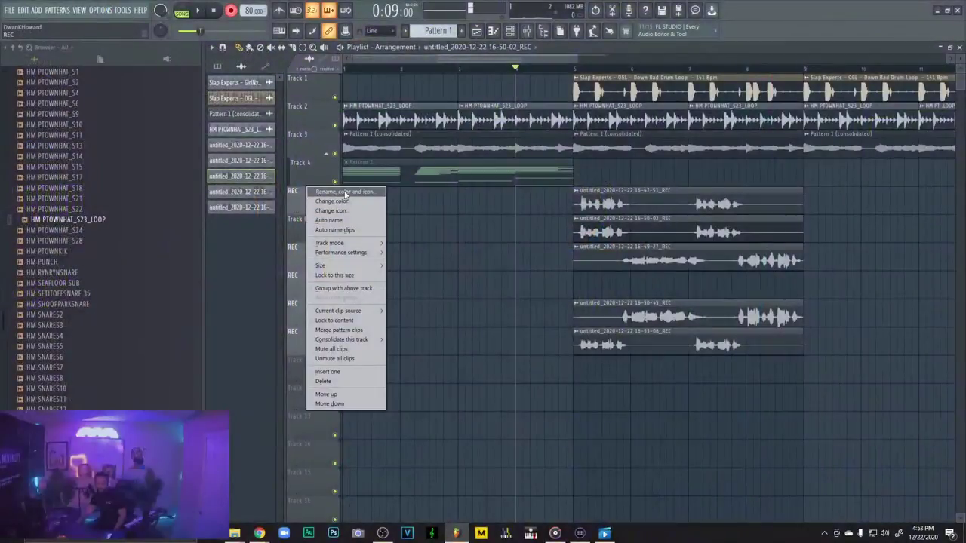
Rename the tracks holding the first two recorded takes as Lead 1 and Lead 2
{"action": "left_click", "coordinate": [345, 191]}
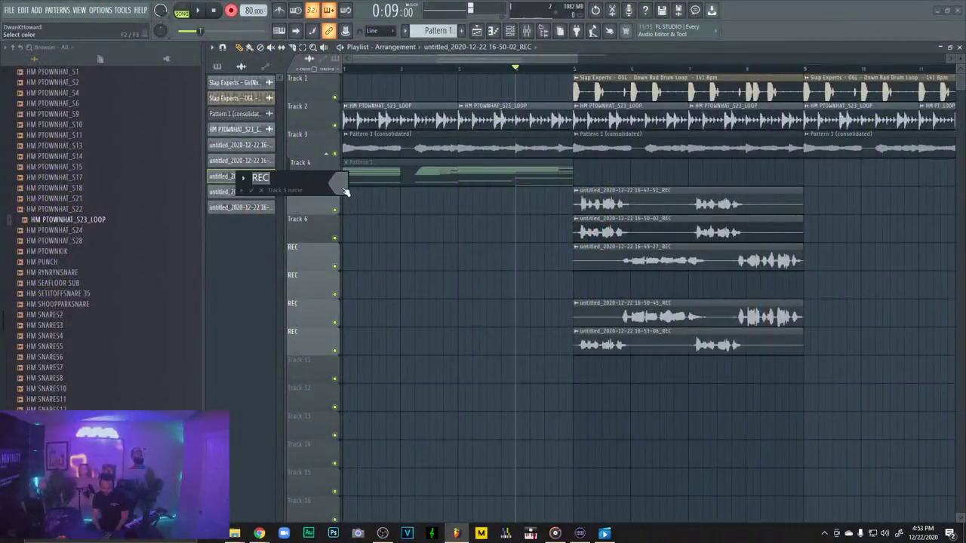
{"action": "key", "text": "Return"}
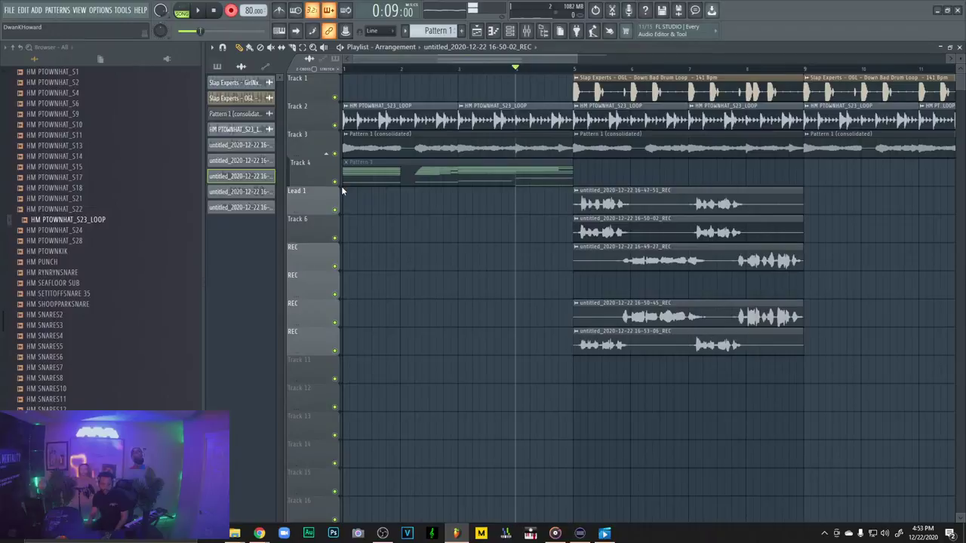
{"action": "right_click", "coordinate": [302, 228]}
{"action": "left_click_drag", "start_coordinate": [333, 213], "coordinate": [333, 219]}
{"action": "right_click", "coordinate": [329, 231]}
{"action": "left_click", "coordinate": [349, 224]}
{"action": "type", "text": "Lea"}
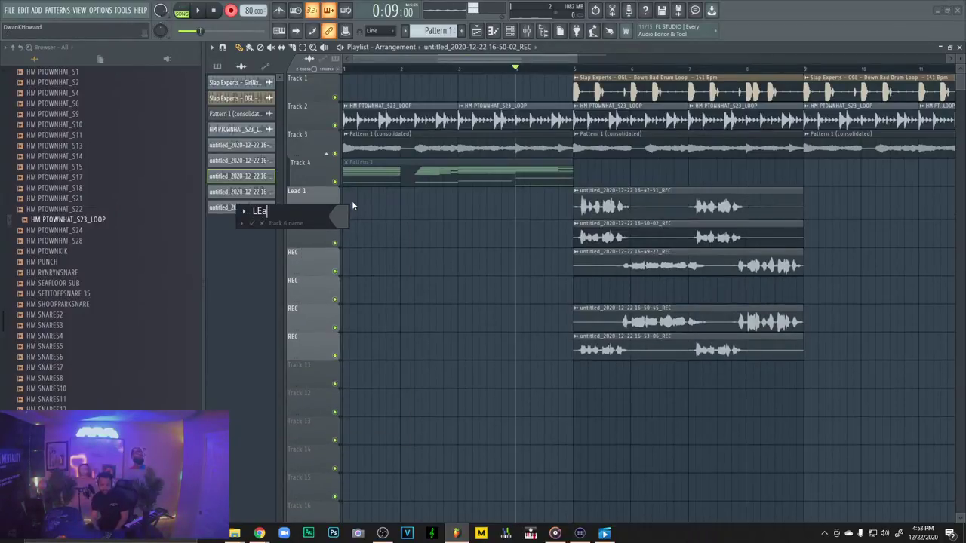
{"action": "type", "text": "d 2"}
{"action": "key", "text": "Return"}
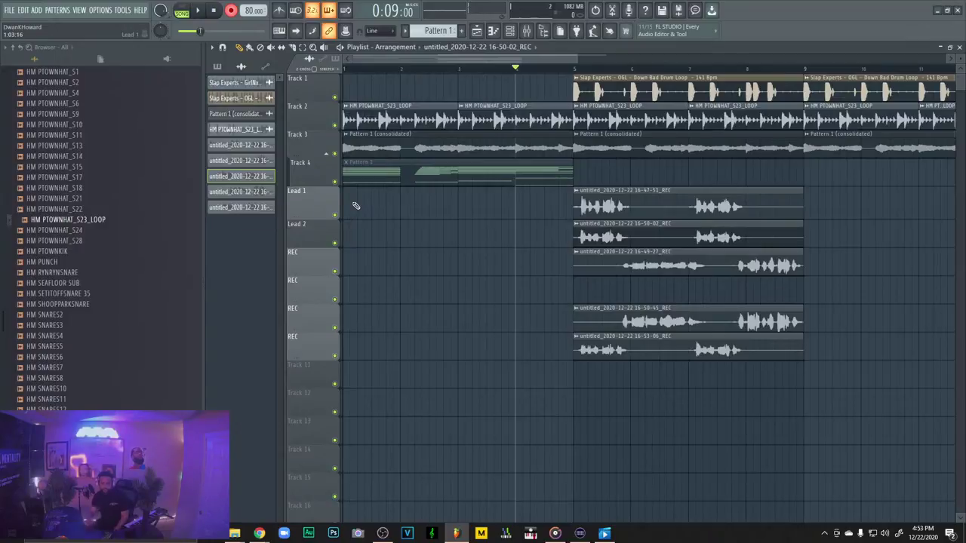
Rename both of the next two REC tracks below Lead 2 as Lv2
{"action": "right_click", "coordinate": [316, 255]}
{"action": "left_click", "coordinate": [359, 254]}
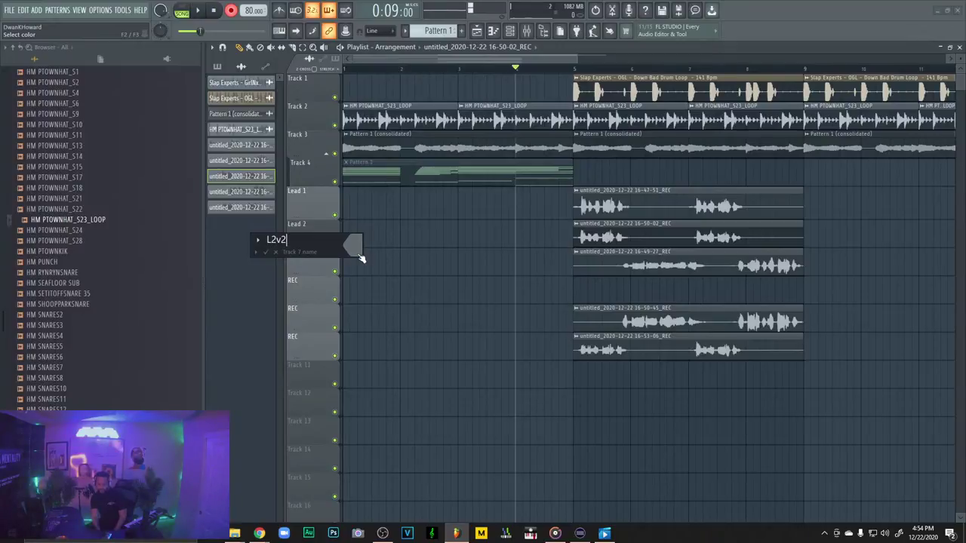
{"action": "key", "text": "Return"}
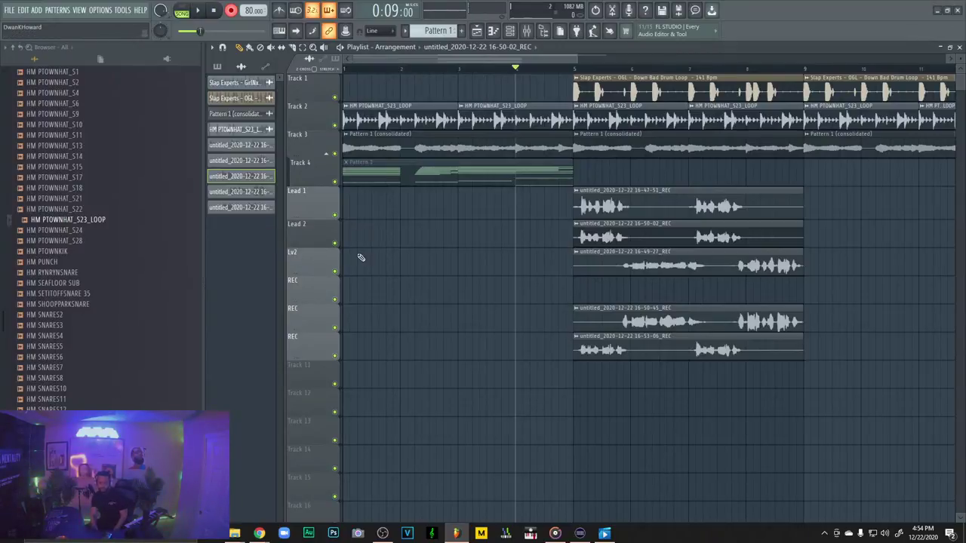
{"action": "right_click", "coordinate": [300, 289]}
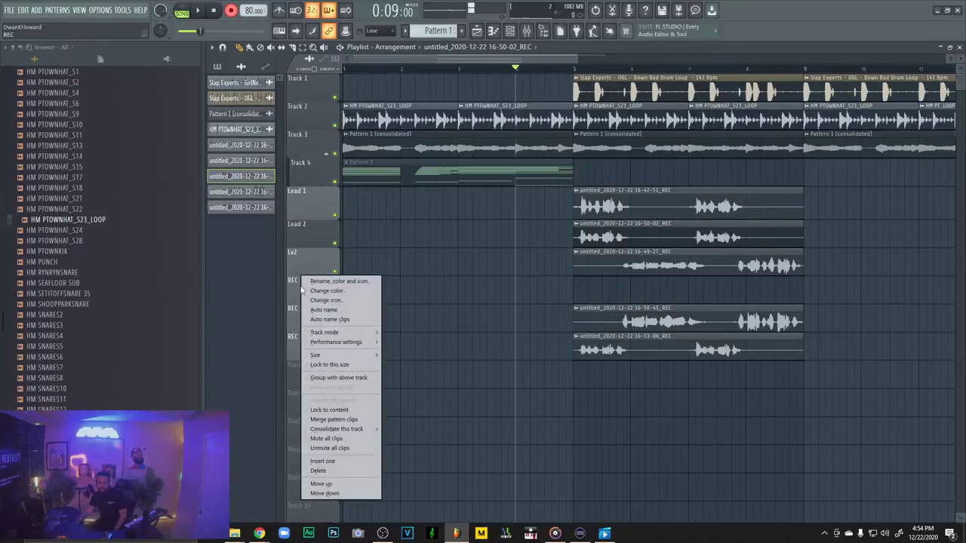
{"action": "left_click", "coordinate": [328, 282]}
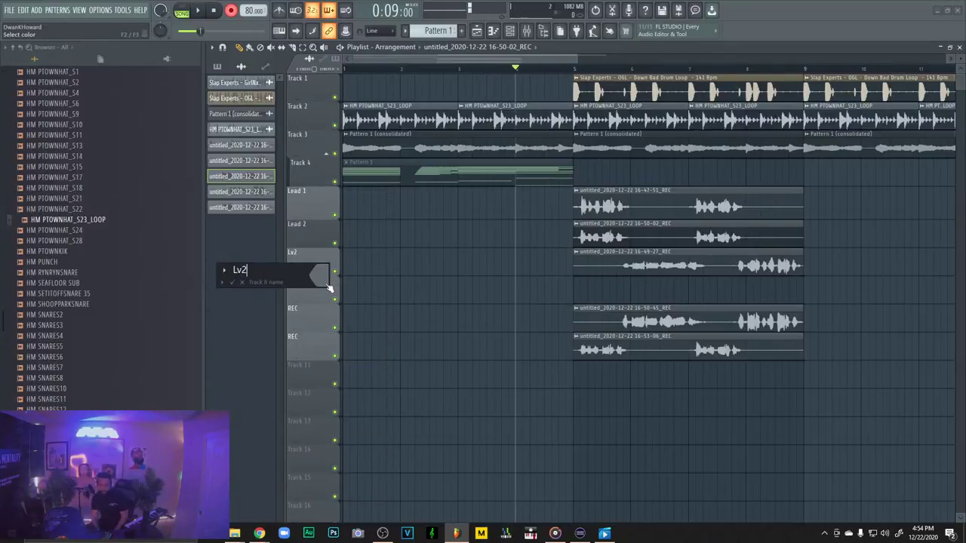
{"action": "key", "text": "Return"}
Play back the arrangement and rename the track of the fifth recorded take as Lead Glue
{"action": "key", "text": "space"}
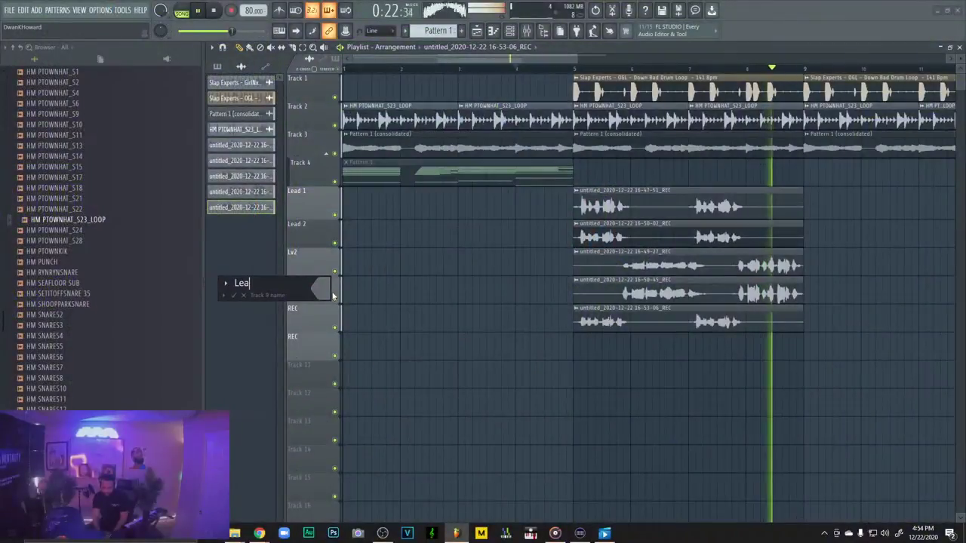
{"action": "type", "text": "d Glu"}
{"action": "type", "text": "e"}
{"action": "key", "text": "Return"}
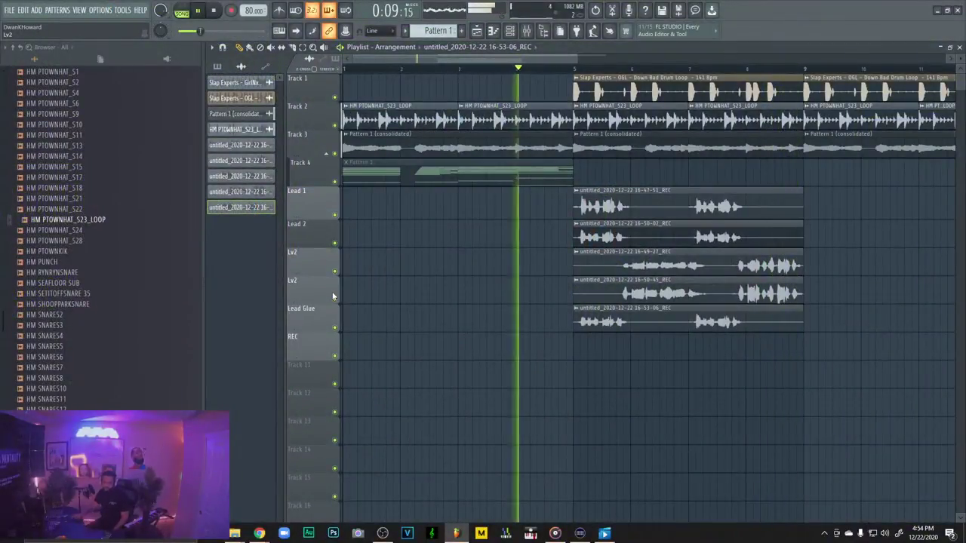
{"action": "key", "text": "space"}
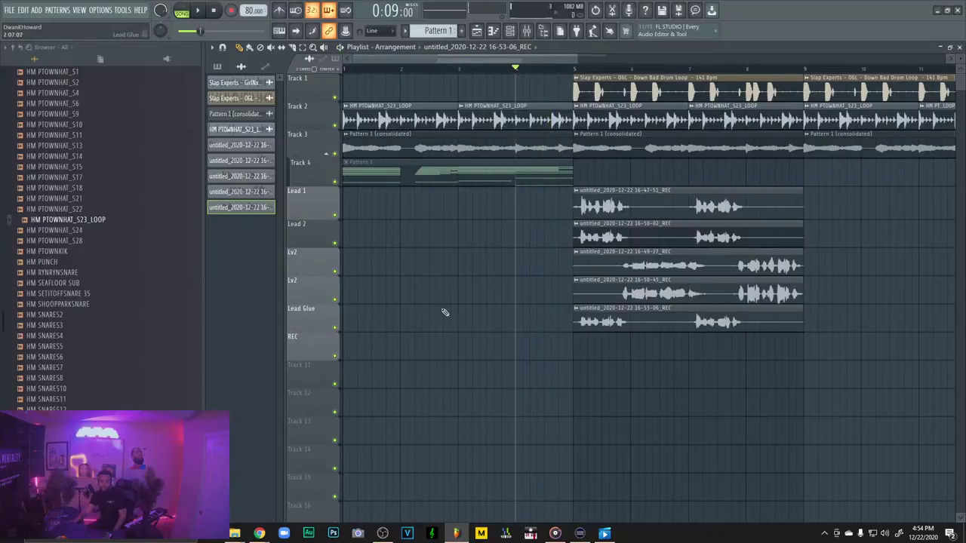
Set the time stretching mode of the take on the Lead Glue track to Stretch
{"action": "double_click", "coordinate": [592, 312]}
{"action": "left_click", "coordinate": [484, 176]}
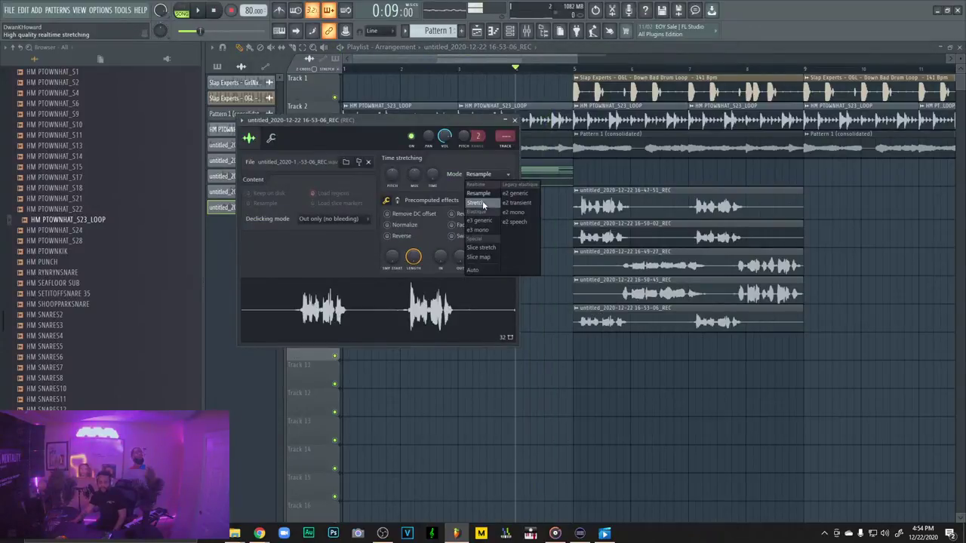
{"action": "left_click", "coordinate": [482, 201]}
{"action": "key", "text": "Escape"}
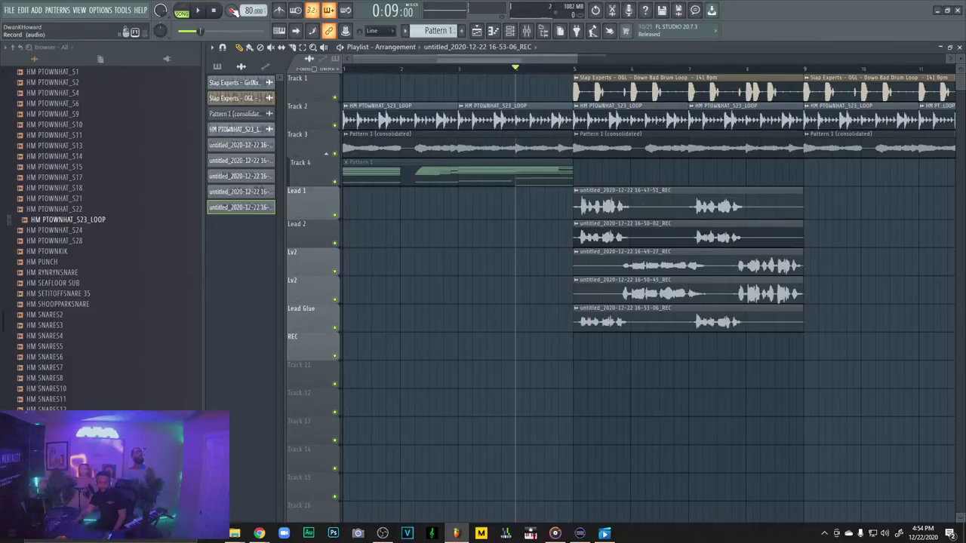
Enable recording of audio into the playlist as an audio clip and clear the master track's audio input to none
{"action": "left_click", "coordinate": [232, 10]}
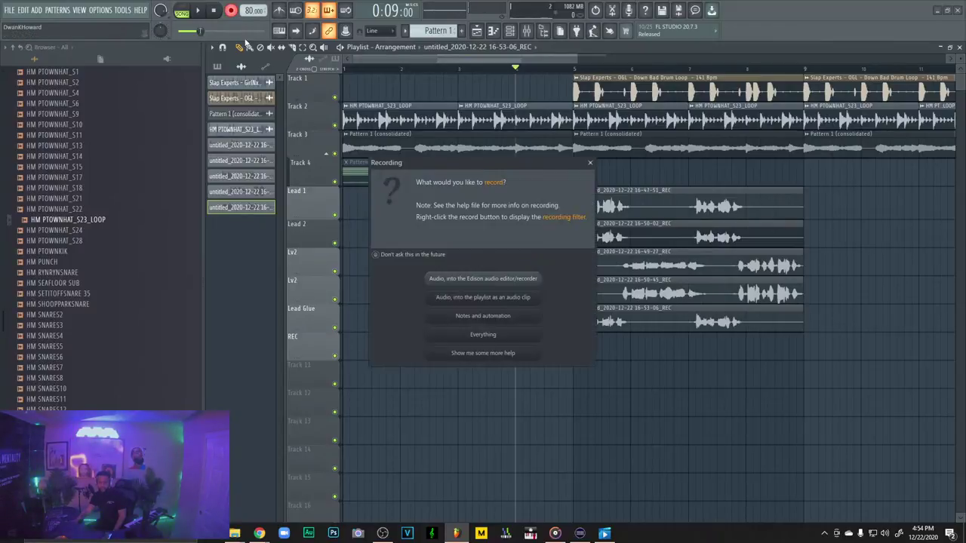
{"action": "left_click", "coordinate": [495, 298]}
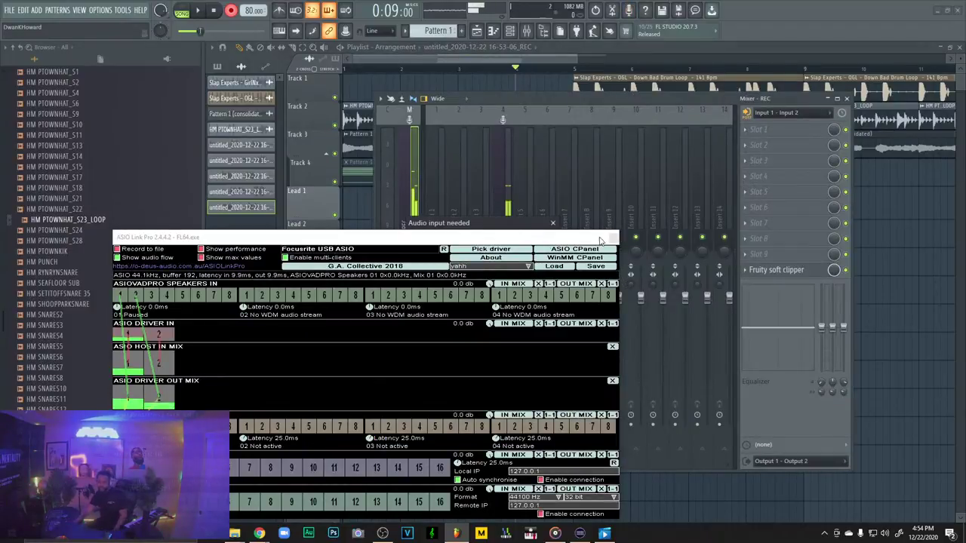
{"action": "left_click", "coordinate": [553, 224]}
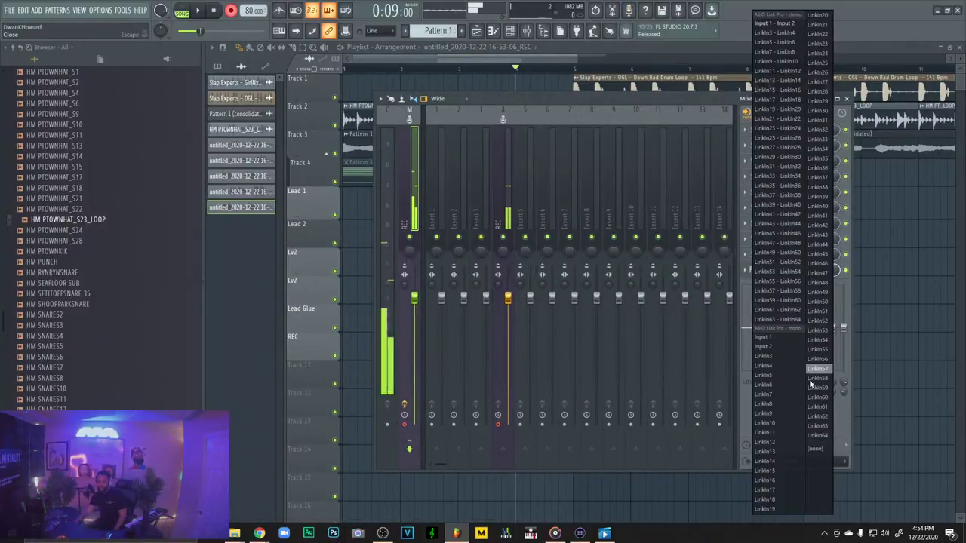
{"action": "left_click", "coordinate": [814, 450]}
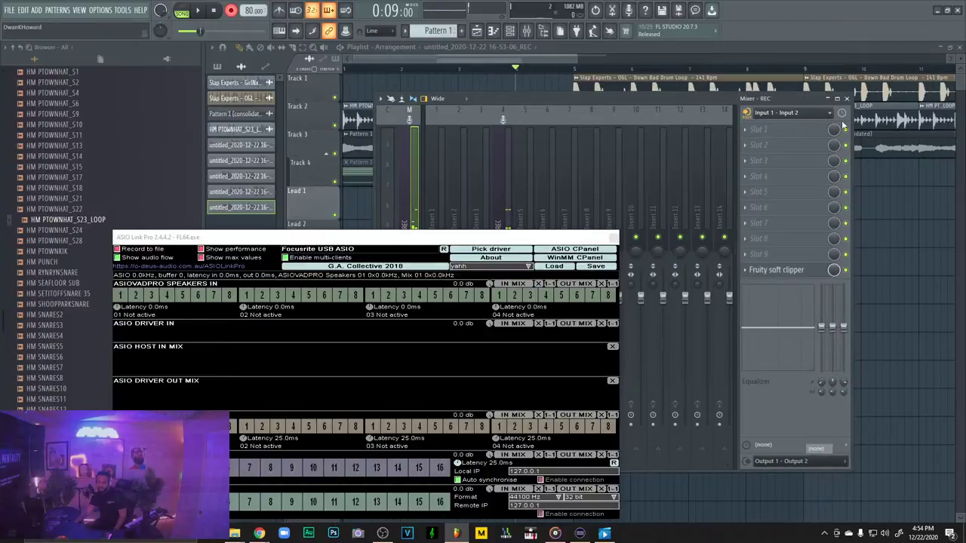
{"action": "left_click", "coordinate": [780, 104]}
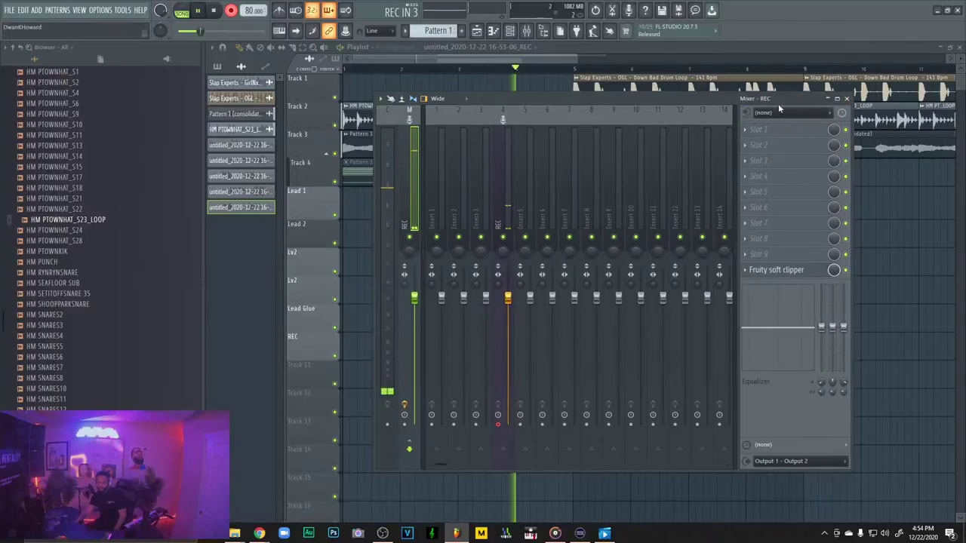
Record a sixth audio take on the REC track below Lead Glue and trim off its end beyond bar 9
{"action": "left_click", "coordinate": [847, 99]}
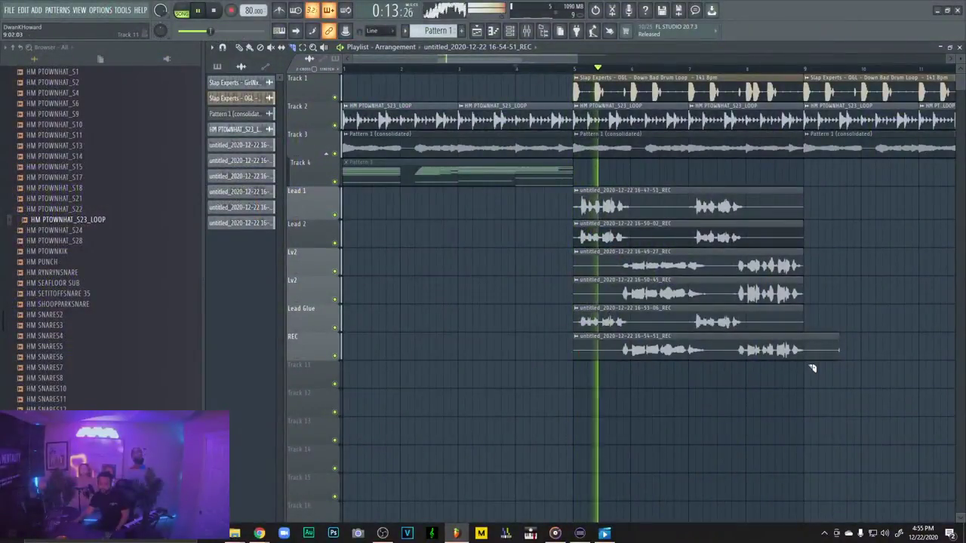
{"action": "mouse_move", "coordinate": [809, 366]}
{"action": "left_mouse_down"}
{"action": "mouse_move", "coordinate": [810, 332]}
{"action": "mouse_move", "coordinate": [807, 368]}
{"action": "left_mouse_up"}
{"action": "key", "text": "ctrl+z"}
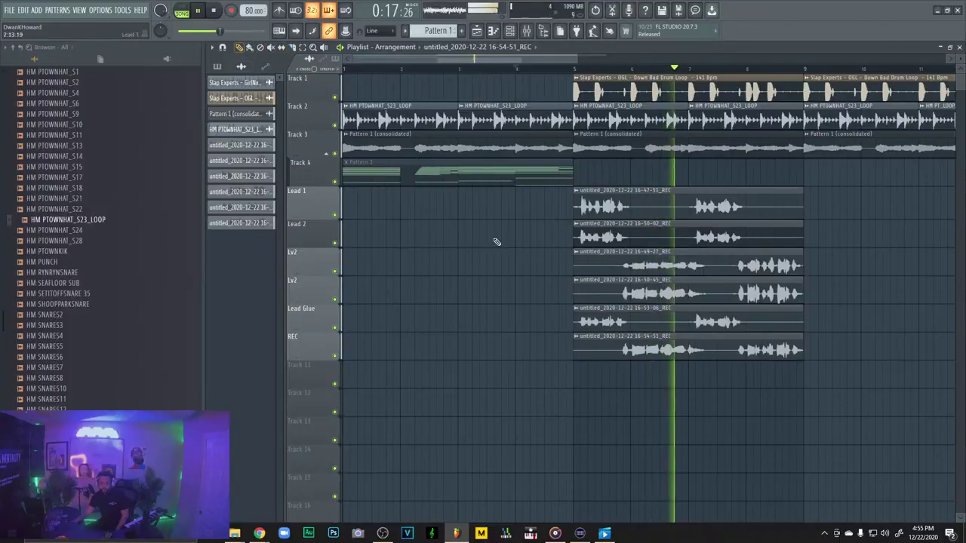
Compare the pan and volume levels of the sixth take with those of the two Lv2 takes during playback
{"action": "double_click", "coordinate": [685, 349]}
{"action": "left_click", "coordinate": [284, 151]}
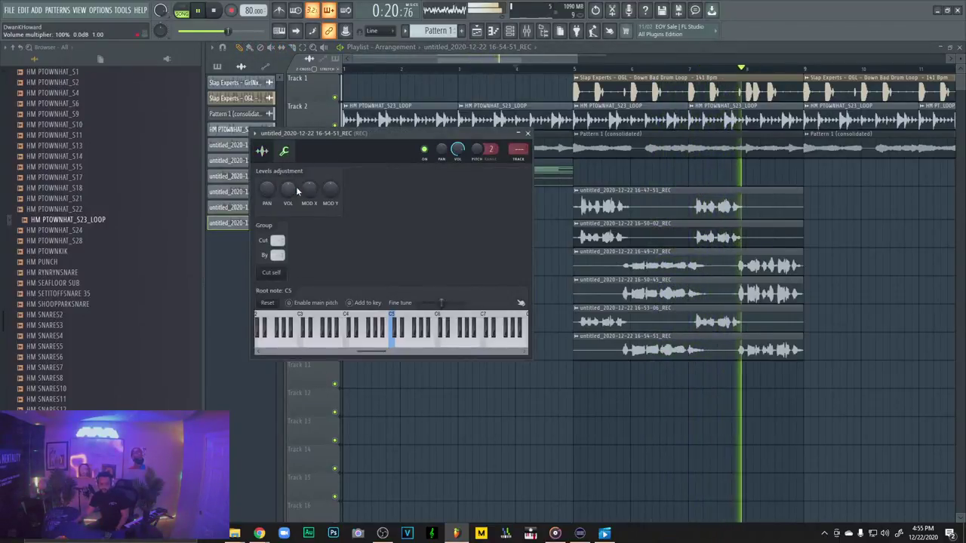
{"action": "right_click", "coordinate": [921, 305]}
{"action": "double_click", "coordinate": [622, 268]}
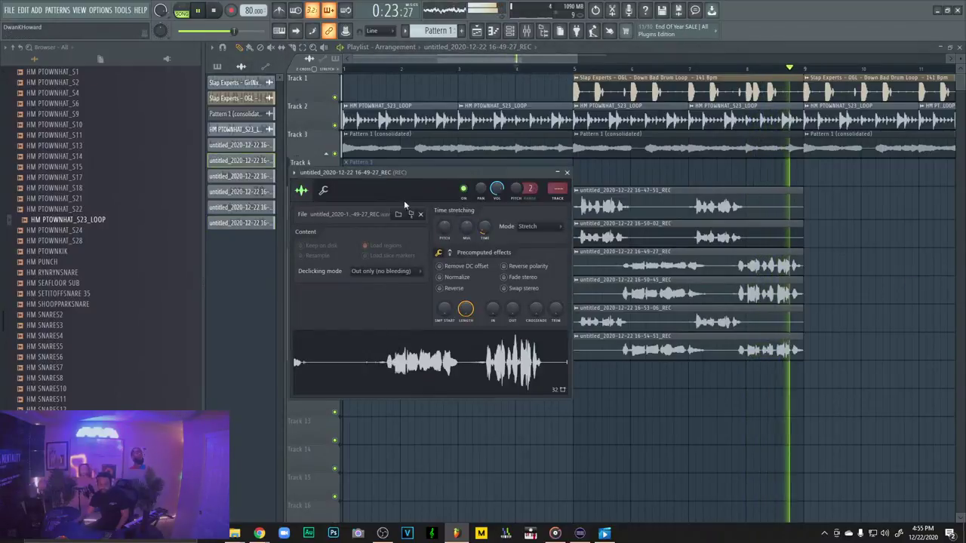
{"action": "left_click", "coordinate": [323, 189]}
{"action": "key", "text": "space"}
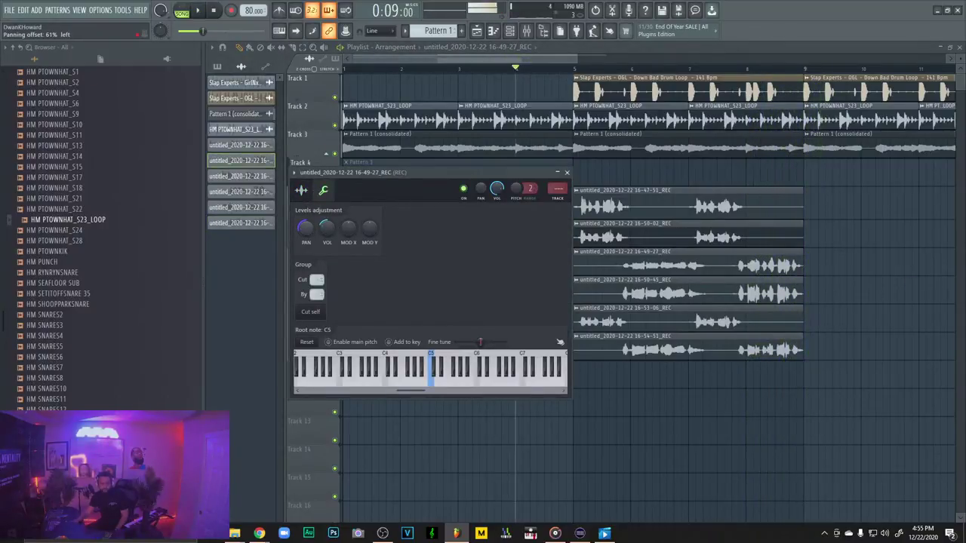
{"action": "key", "text": "space"}
{"action": "left_click", "coordinate": [617, 292]}
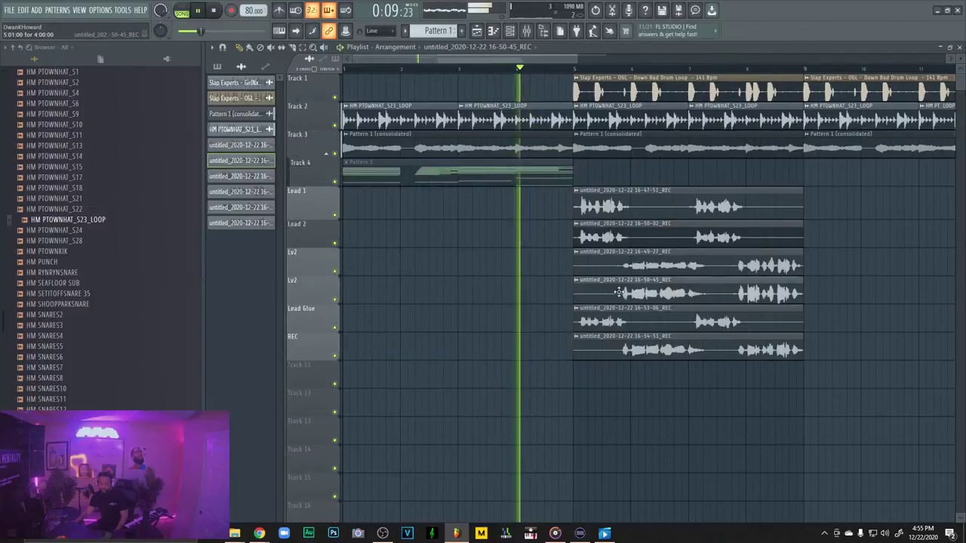
{"action": "double_click", "coordinate": [617, 292]}
{"action": "left_click", "coordinate": [245, 112]}
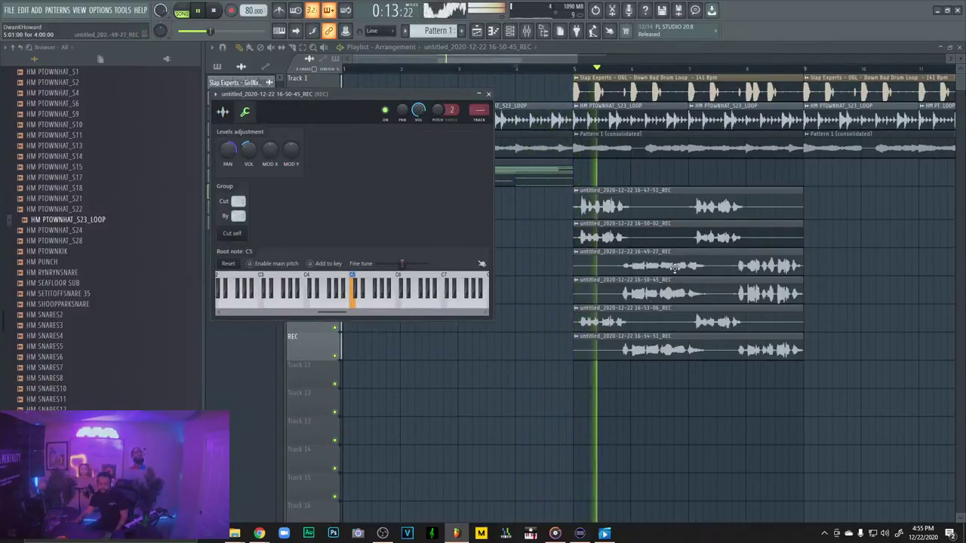
Lower the sixth take's volume to 64% and set its time stretching mode to Stretch
{"action": "double_click", "coordinate": [628, 348]}
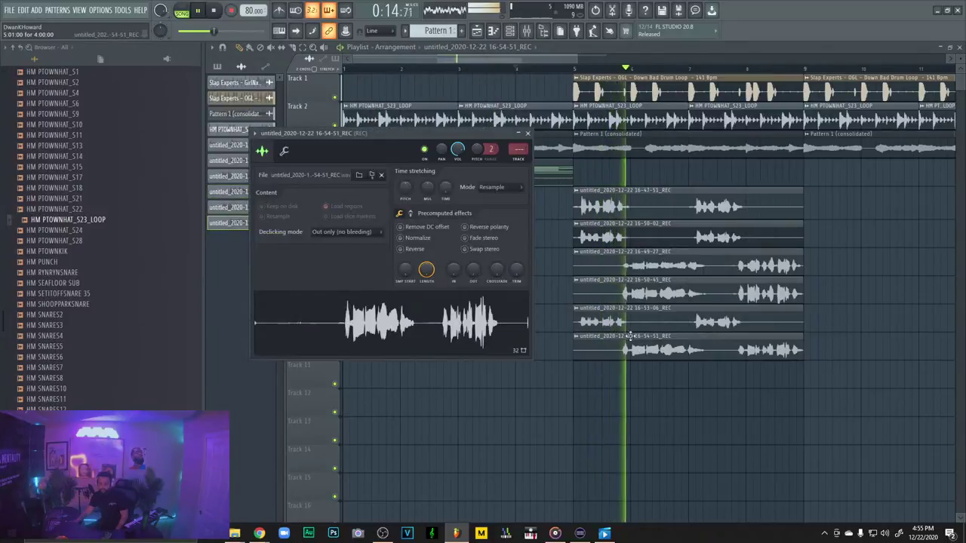
{"action": "left_click", "coordinate": [284, 151]}
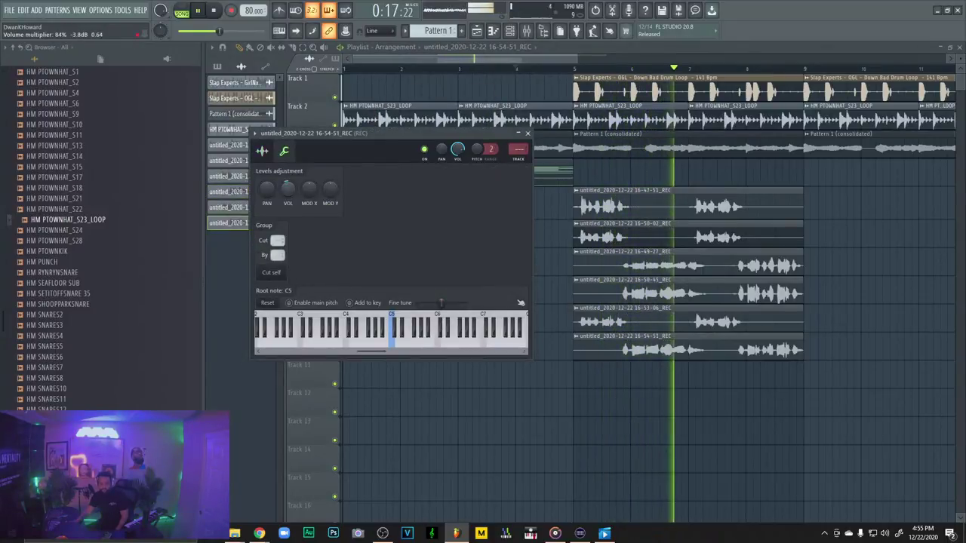
{"action": "double_click", "coordinate": [673, 346]}
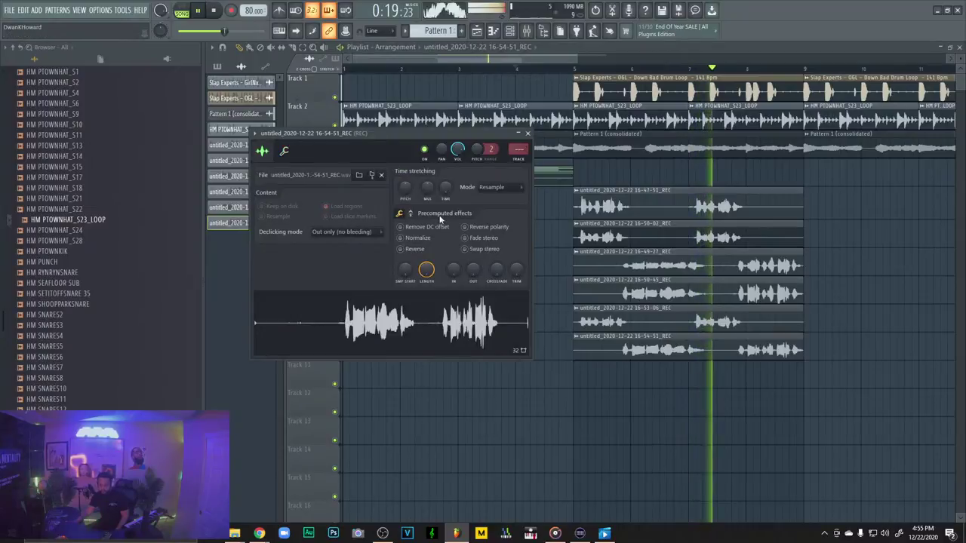
{"action": "left_click", "coordinate": [491, 187]}
{"action": "left_click", "coordinate": [505, 264]}
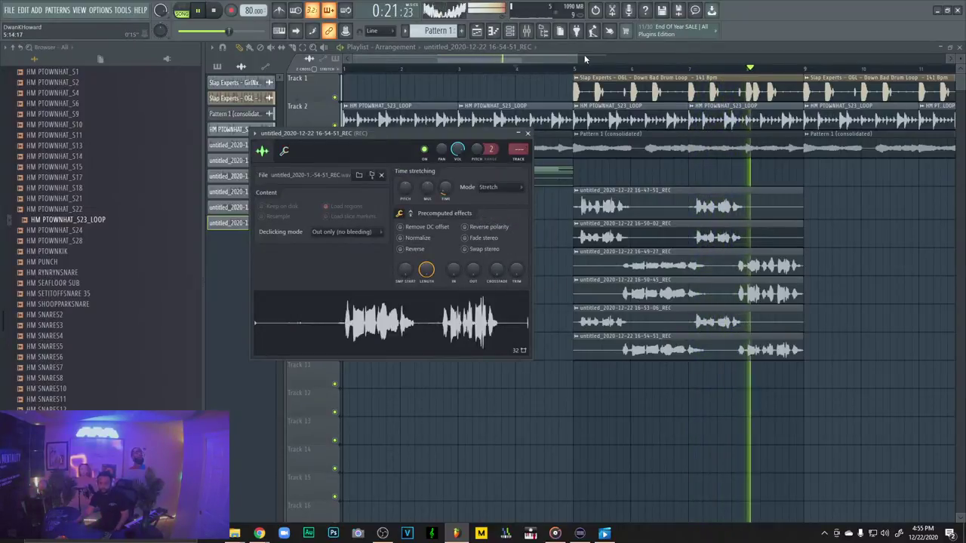
Check the time stretching mode of the Down Bad drum loop clip on Track 1
{"action": "mouse_move", "coordinate": [578, 59]}
{"action": "left_mouse_down"}
{"action": "mouse_move", "coordinate": [595, 59]}
{"action": "mouse_move", "coordinate": [585, 59]}
{"action": "left_mouse_up"}
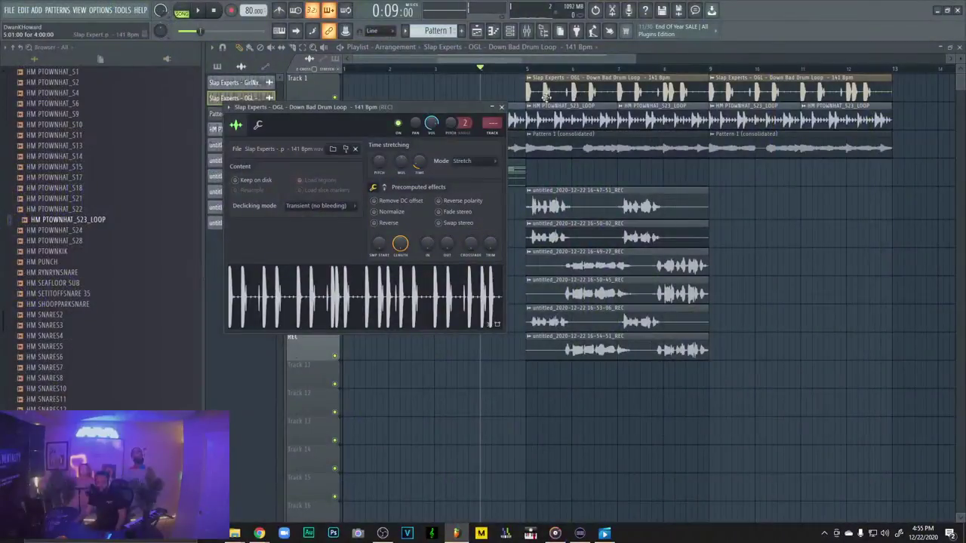
{"action": "left_click", "coordinate": [469, 161]}
{"action": "left_click", "coordinate": [478, 164]}
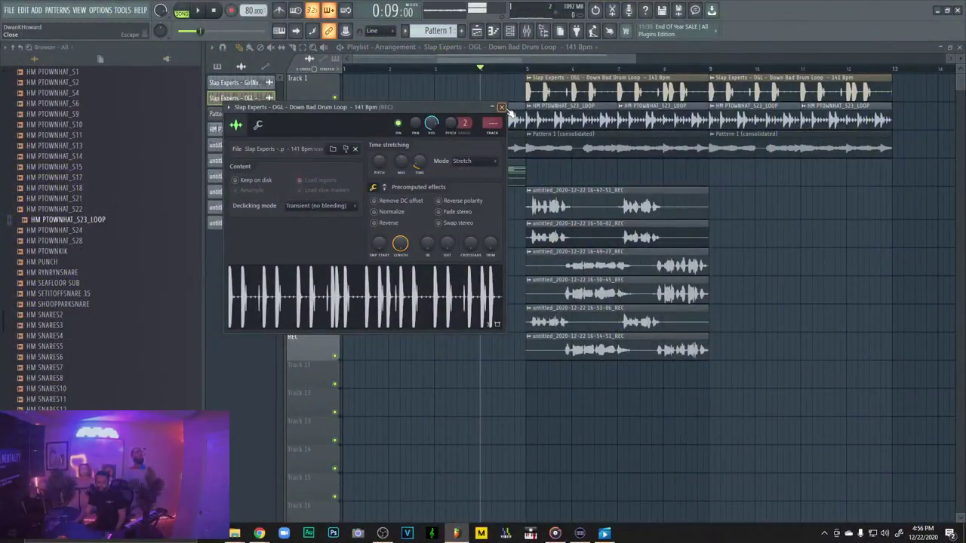
{"action": "left_click", "coordinate": [501, 107]}
Play back the arrangement and switch the channel rack filter from Audio to All
{"action": "key", "text": "space"}
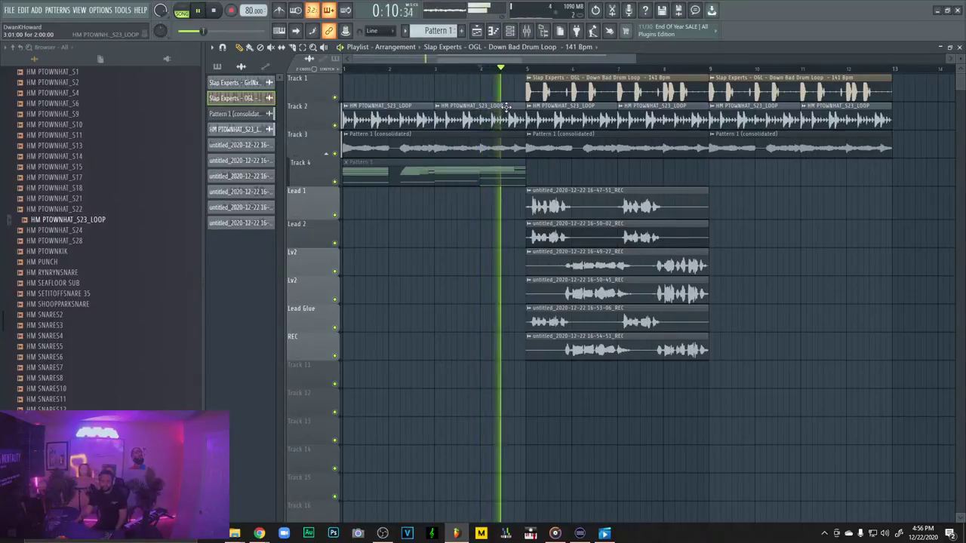
{"action": "key", "text": "F6"}
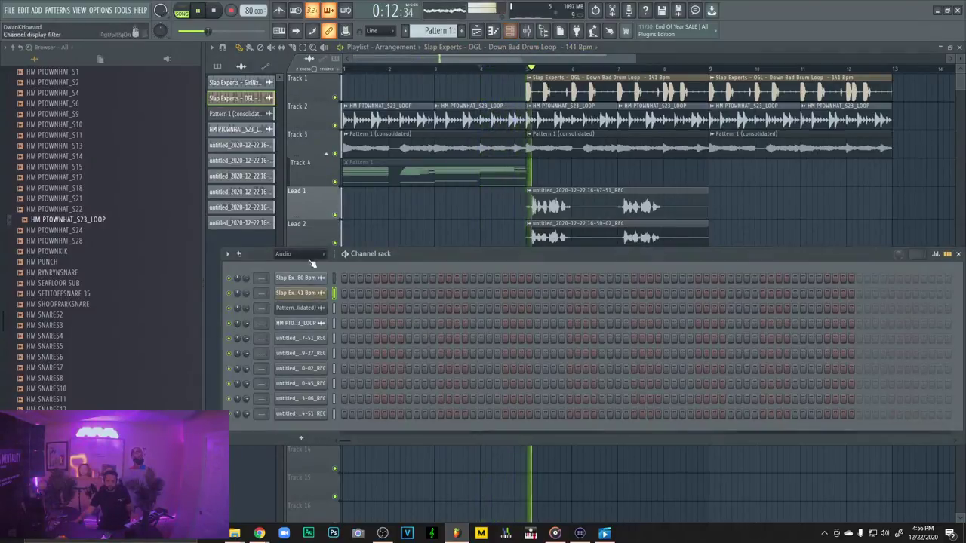
{"action": "left_click", "coordinate": [298, 254]}
{"action": "left_click", "coordinate": [287, 267]}
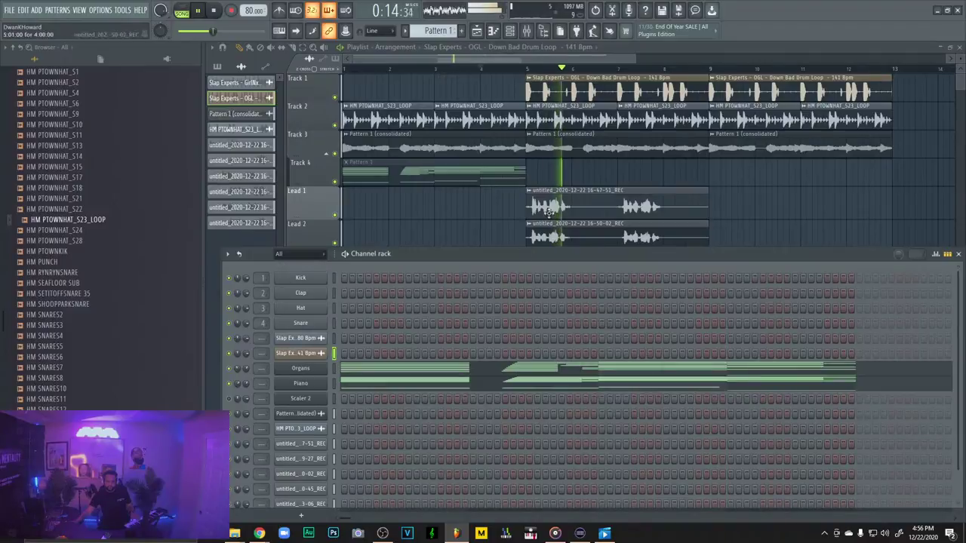
{"action": "key", "text": "F6"}
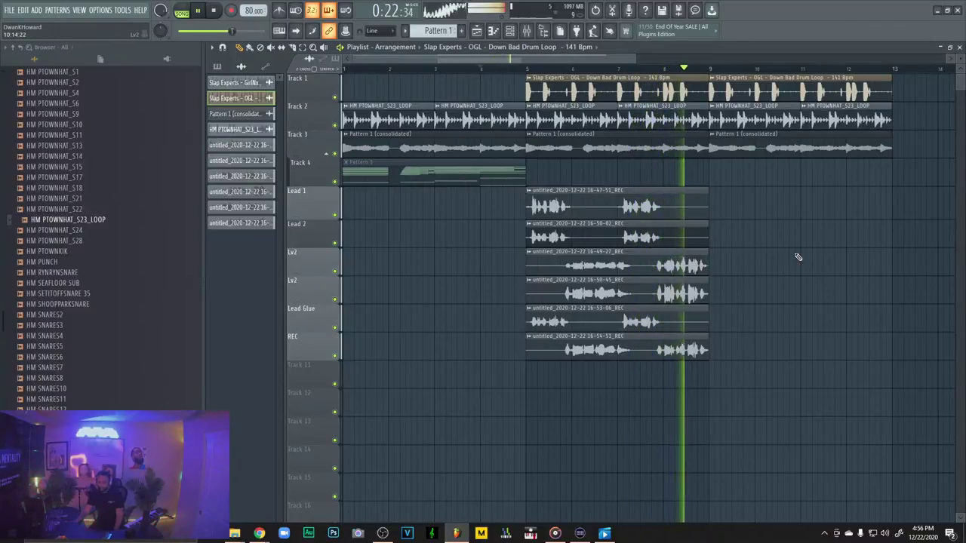
Play the arrangement from bar 5 to listen to the layered takes together with the loops, closing the consolidated chord clip's settings
{"action": "left_click", "coordinate": [530, 69]}
{"action": "scroll", "coordinate": [598, 188], "scroll_direction": "down", "scroll_amount": 3}
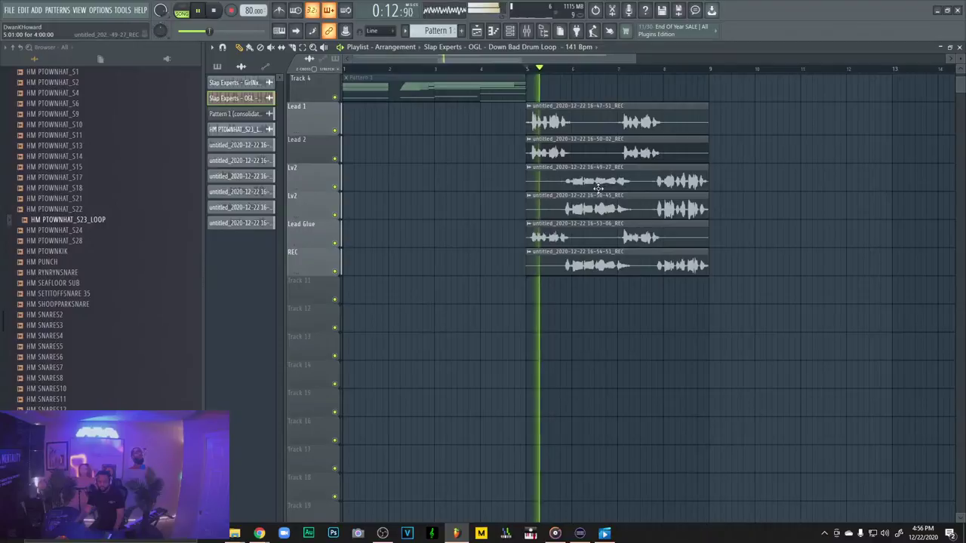
{"action": "scroll", "coordinate": [596, 189], "scroll_direction": "up", "scroll_amount": 2}
{"action": "scroll", "coordinate": [608, 223], "scroll_direction": "up", "scroll_amount": 1}
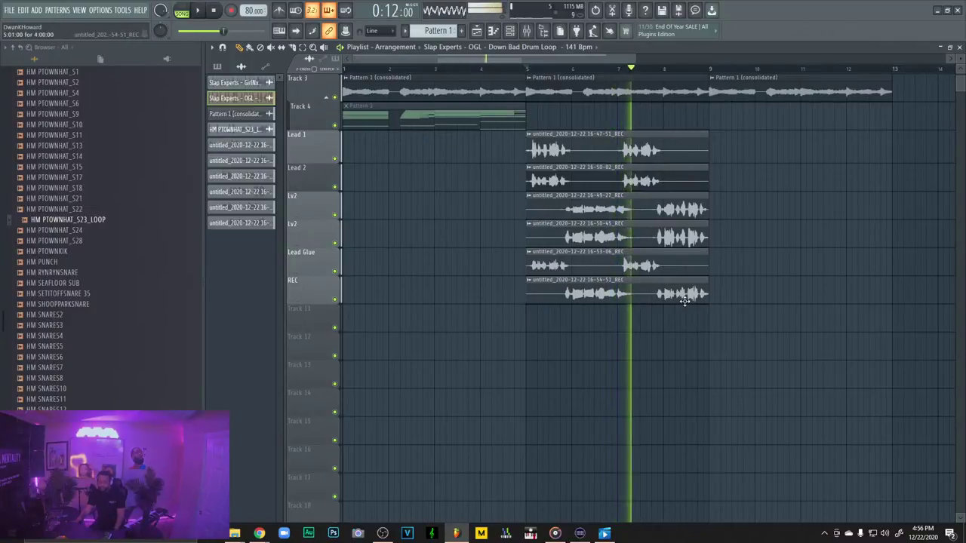
{"action": "key", "text": "space"}
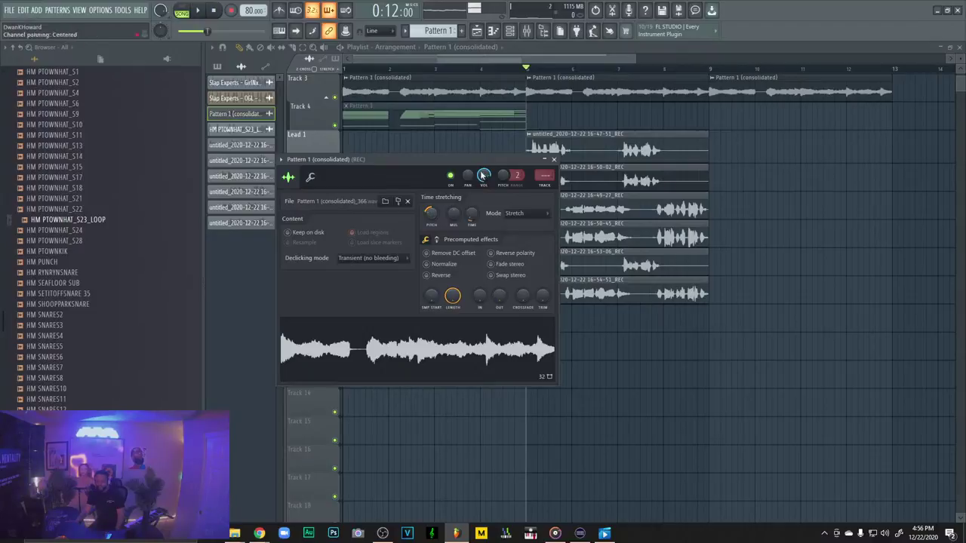
{"action": "key", "text": "Escape"}
{"action": "key", "text": "space"}
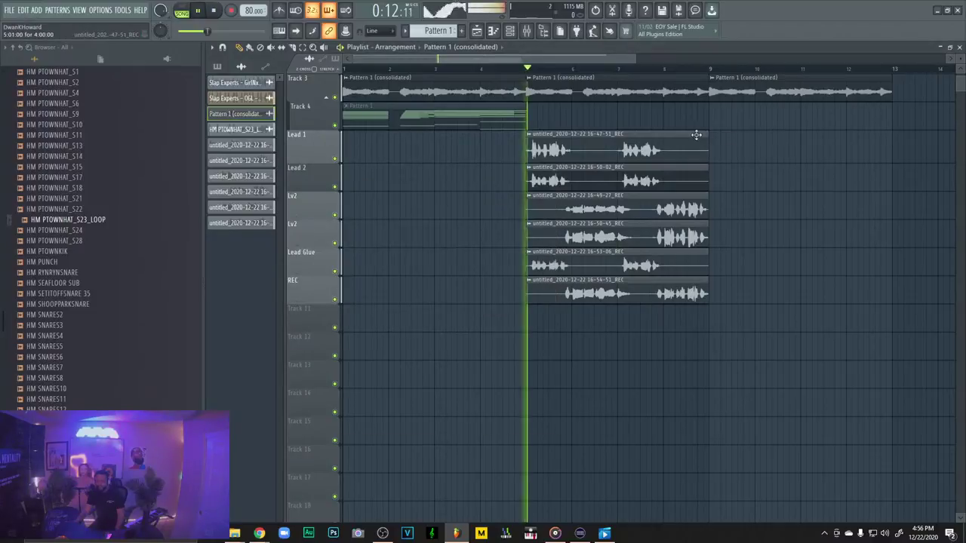
Isolate the consolidated chords on Track 3 with the hat loop on Track 2, and loop playback from bar 5 to bar 9
{"action": "right_click", "coordinate": [335, 100]}
{"action": "scroll", "coordinate": [334, 97], "scroll_direction": "up", "scroll_amount": 2}
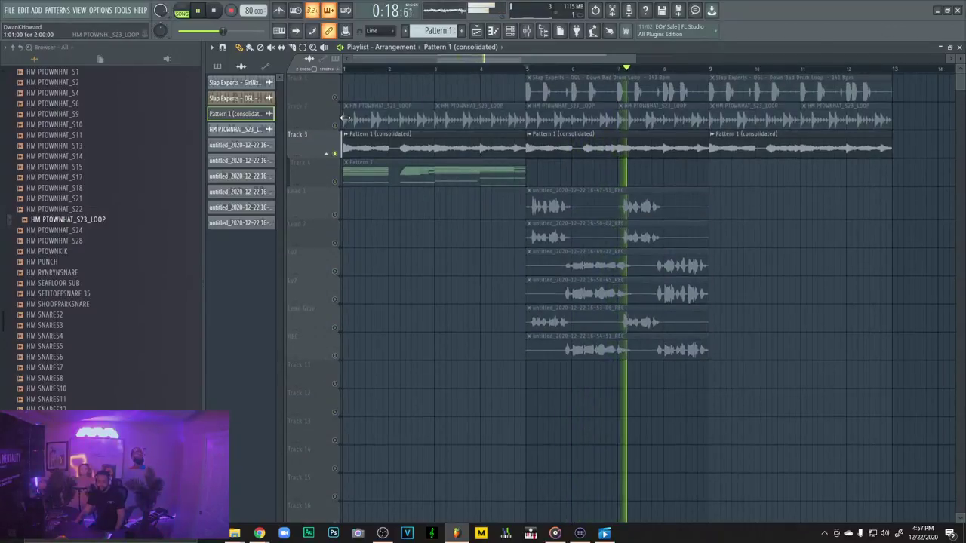
{"action": "left_click", "coordinate": [336, 126]}
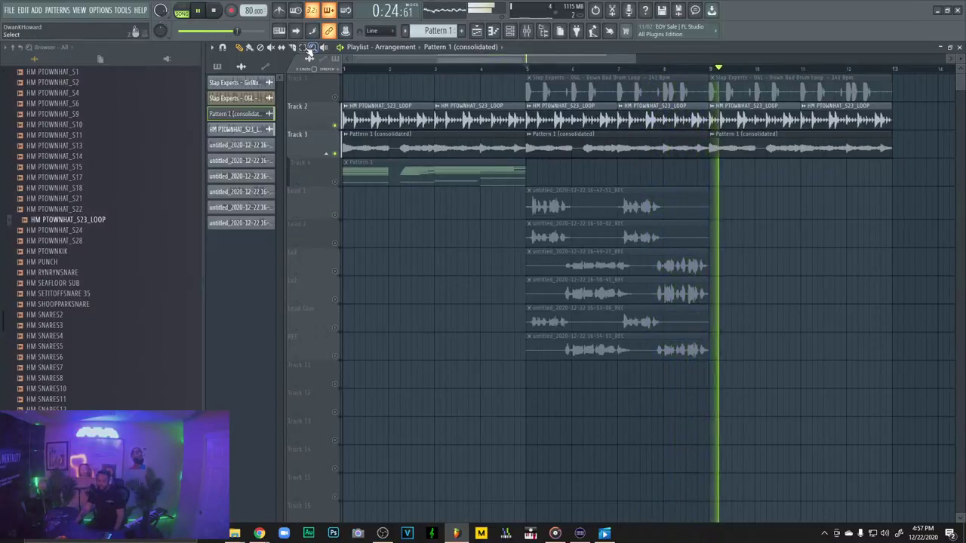
{"action": "left_click_drag", "start_coordinate": [527, 70], "coordinate": [709, 70]}
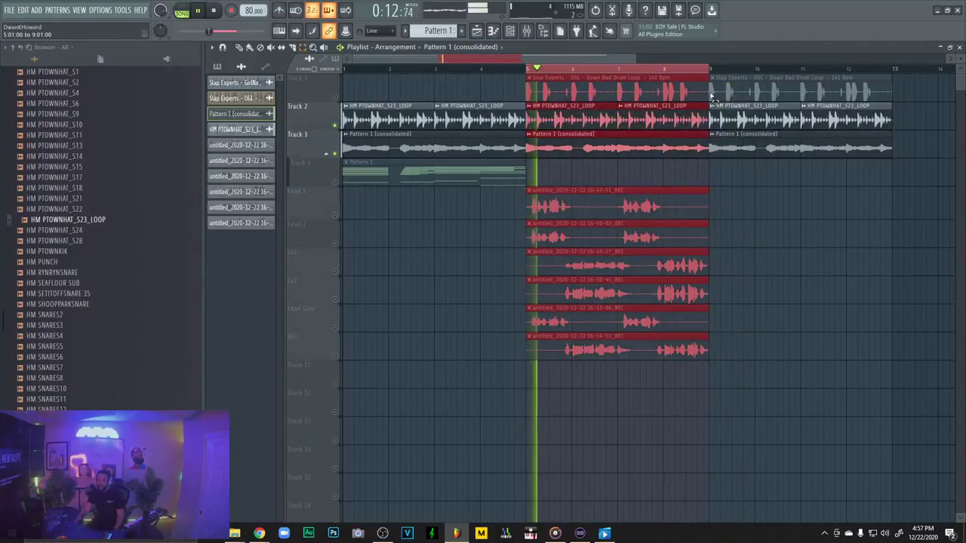
{"action": "key", "text": "space"}
{"action": "key", "text": "space"}
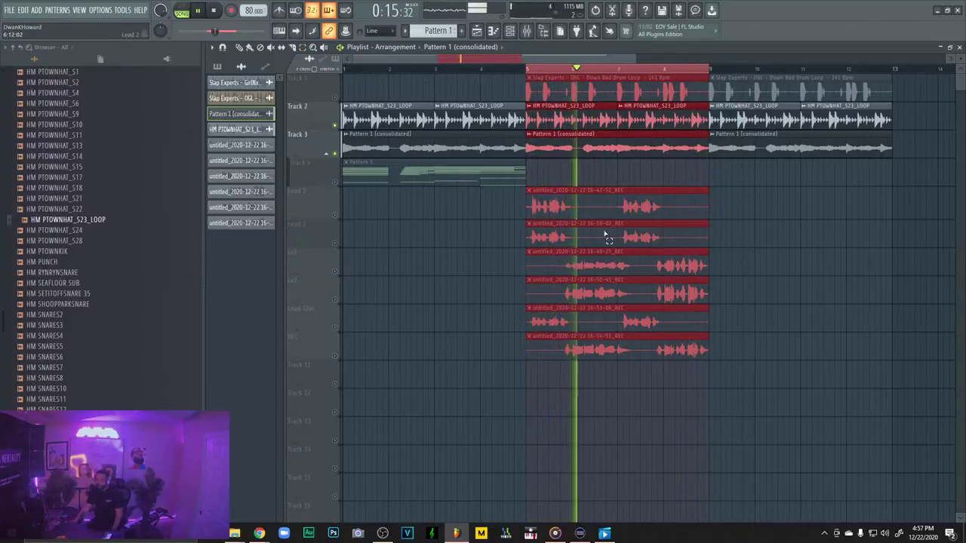
Check the time stretching mode of the consolidated Pattern 1 chord clip during looped playback, and stop the playback
{"action": "left_click", "coordinate": [240, 47]}
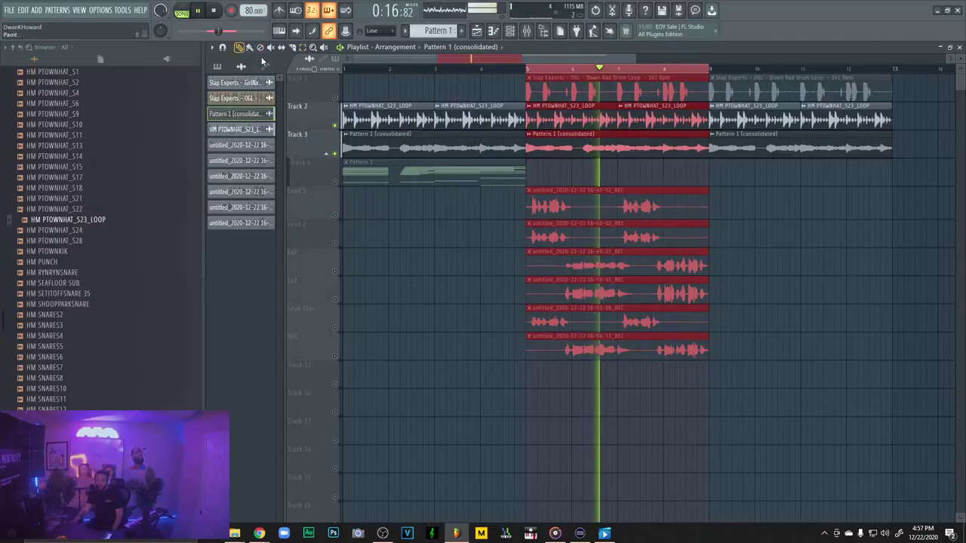
{"action": "double_click", "coordinate": [636, 141]}
{"action": "scroll", "coordinate": [430, 217], "scroll_direction": "down", "scroll_amount": 2}
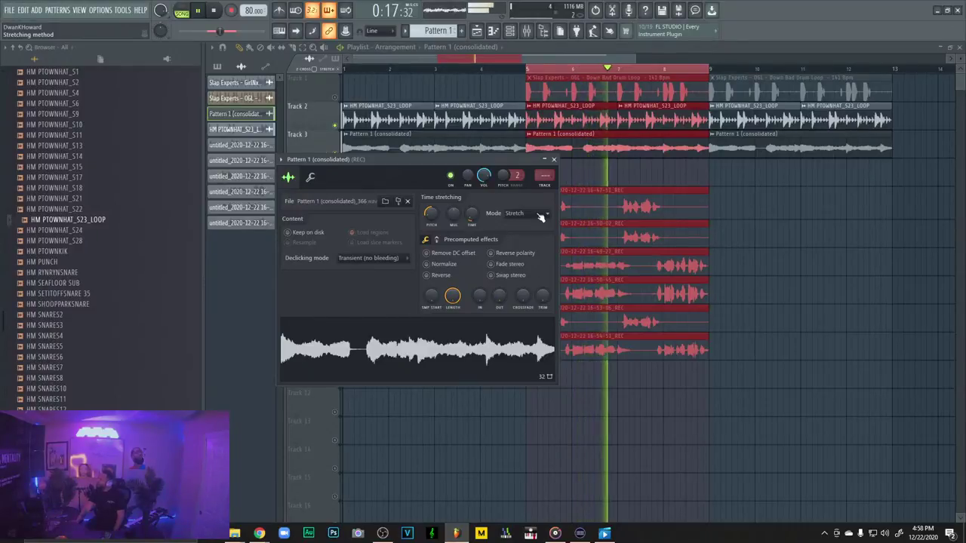
{"action": "left_click", "coordinate": [552, 160]}
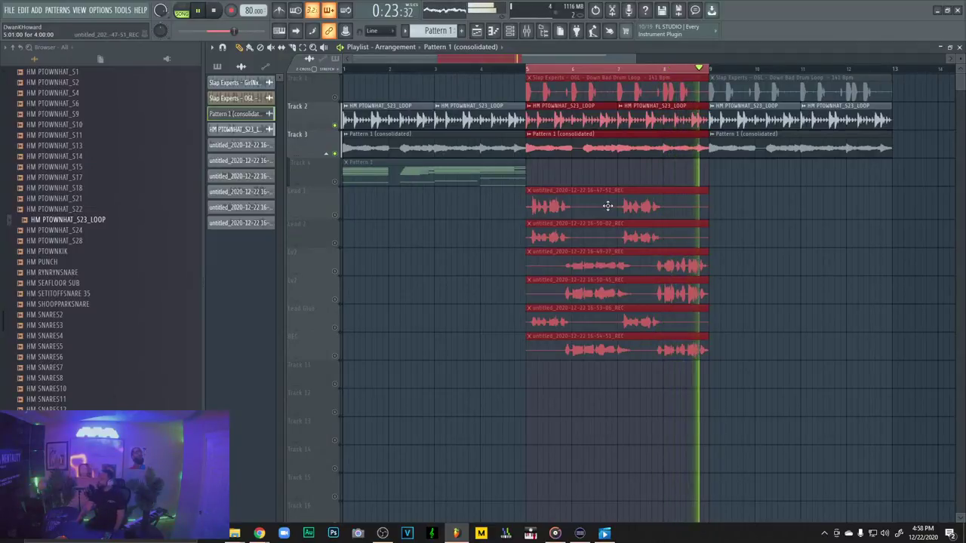
{"action": "key", "text": "space"}
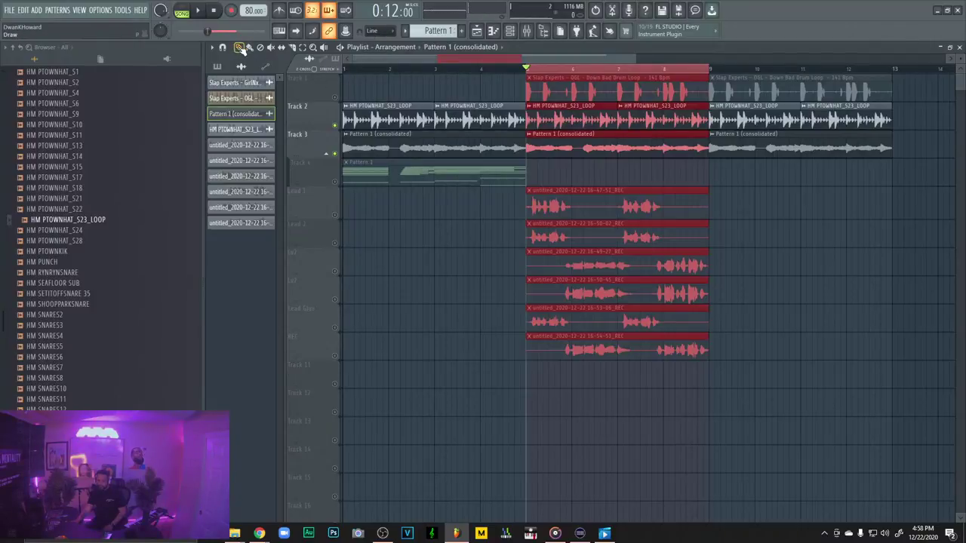
Rename Track 11 with the performer's name followed by (-700), and play back the looped section
{"action": "scroll", "coordinate": [540, 279], "scroll_direction": "down", "scroll_amount": 3}
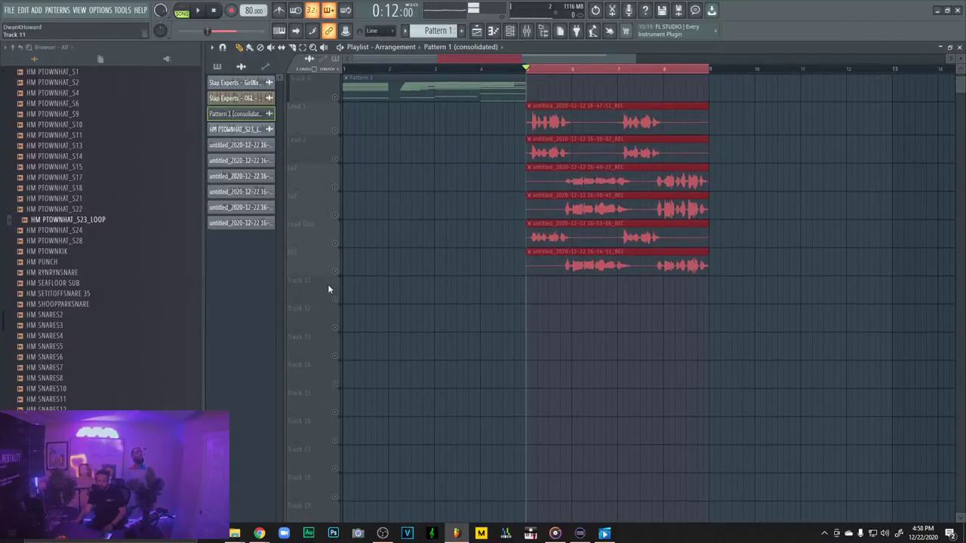
{"action": "right_click", "coordinate": [305, 285]}
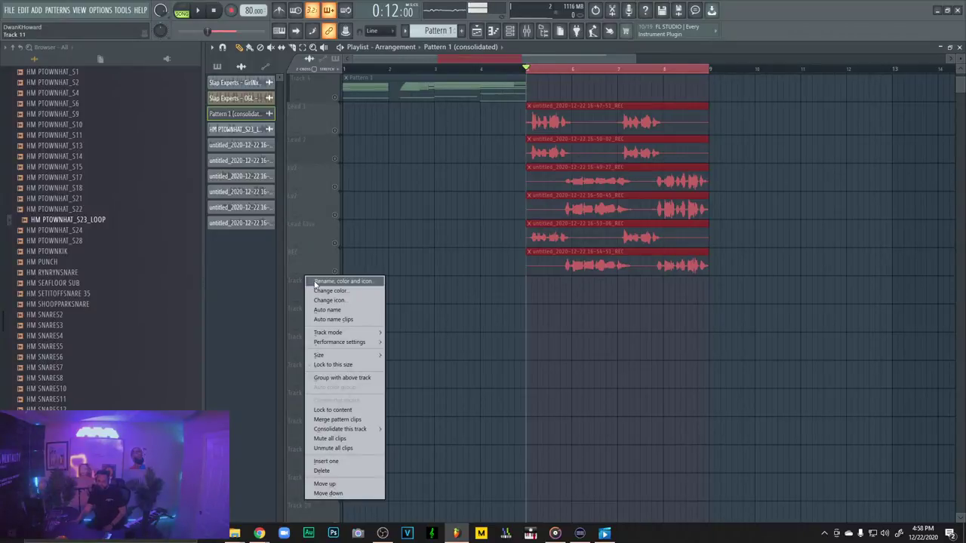
{"action": "left_click", "coordinate": [316, 281]}
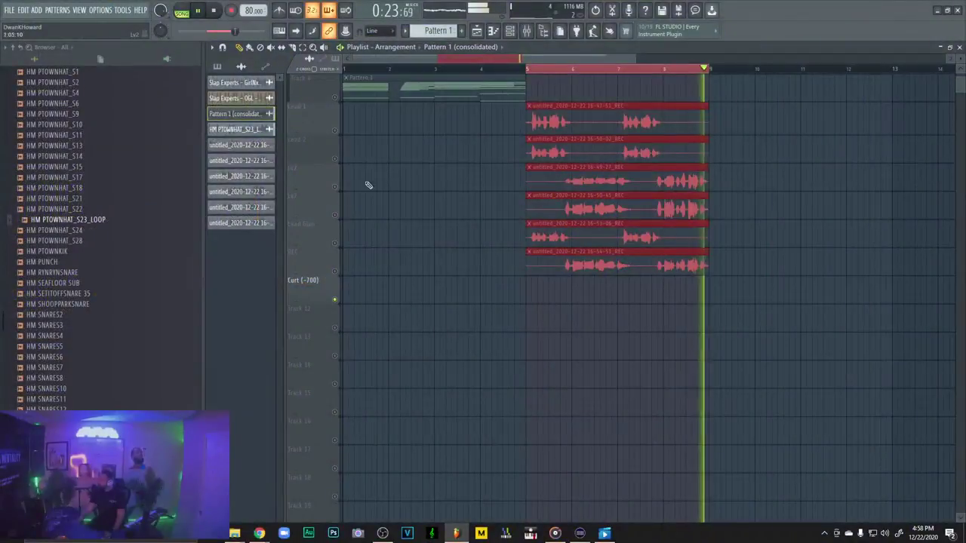
{"action": "key", "text": "space"}
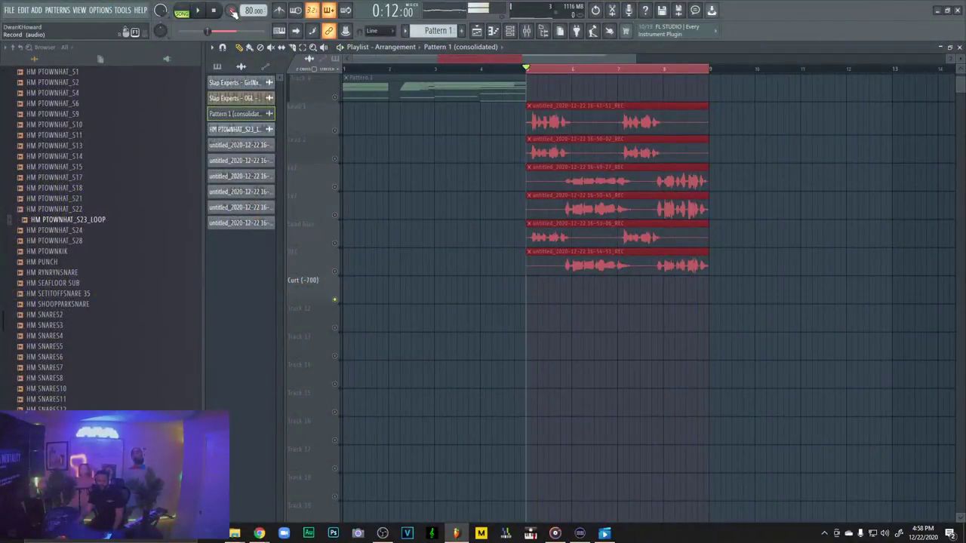
Clear the loop selection by moving the playback position to bar 4, and arm audio recording
{"action": "left_click", "coordinate": [477, 69]}
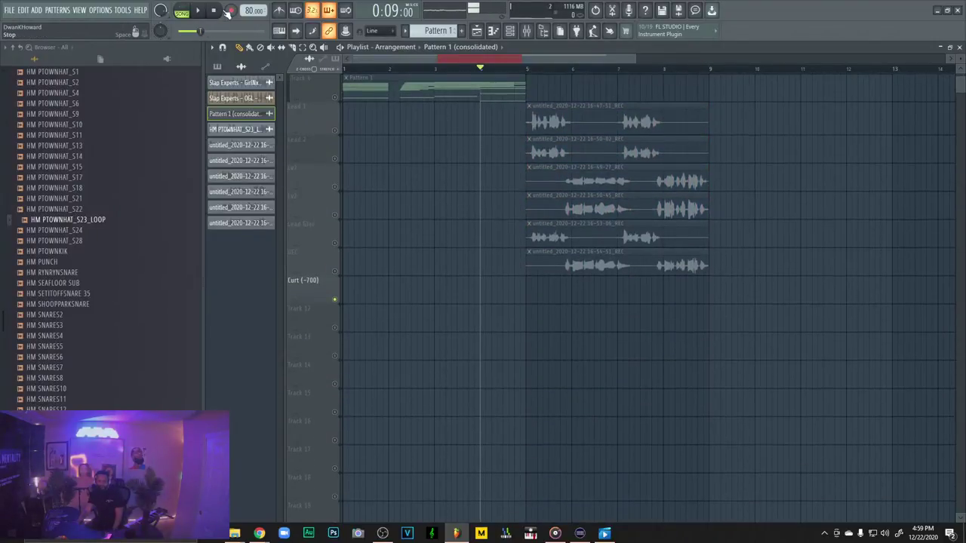
{"action": "scroll", "coordinate": [420, 194], "scroll_direction": "up", "scroll_amount": 3}
{"action": "scroll", "coordinate": [405, 179], "scroll_direction": "down", "scroll_amount": 3}
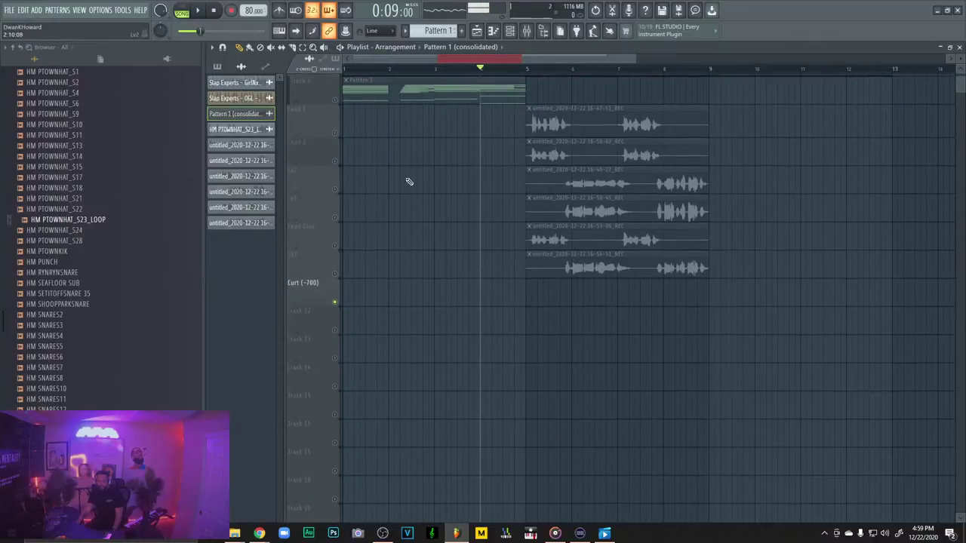
{"action": "left_click", "coordinate": [231, 11]}
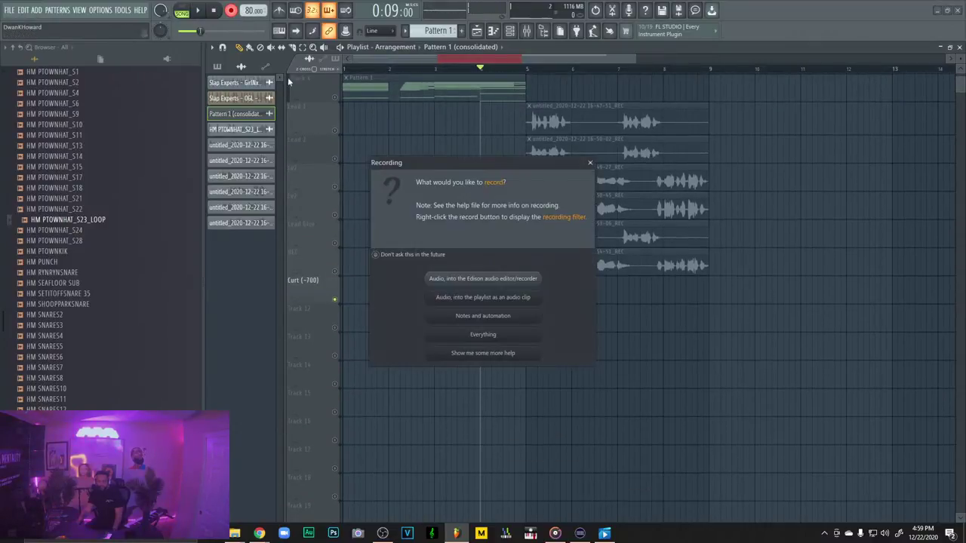
{"action": "left_click", "coordinate": [591, 164]}
Check the REC mixer track's input, and record a take from bar 4 onto Track 11, trimming its start to bar 5
{"action": "key", "text": "F9"}
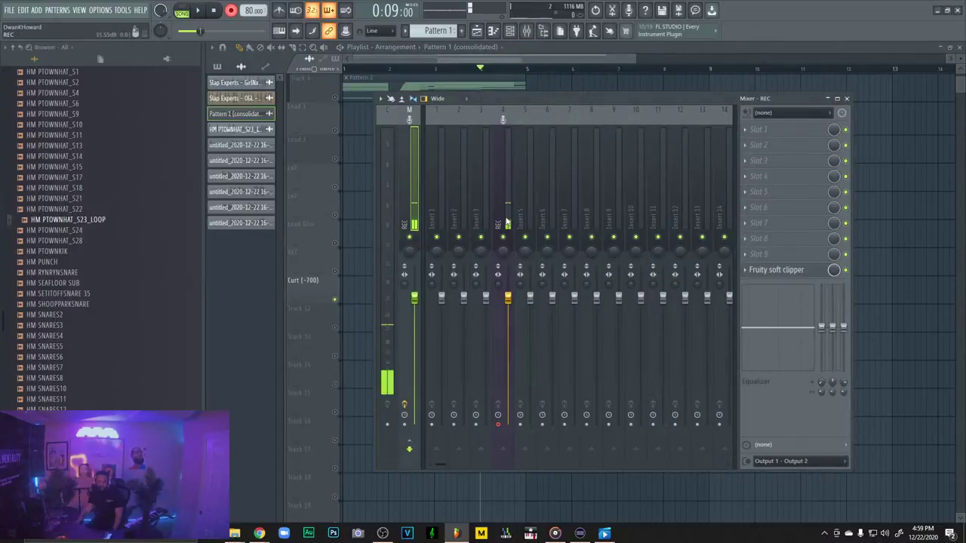
{"action": "left_click", "coordinate": [507, 224]}
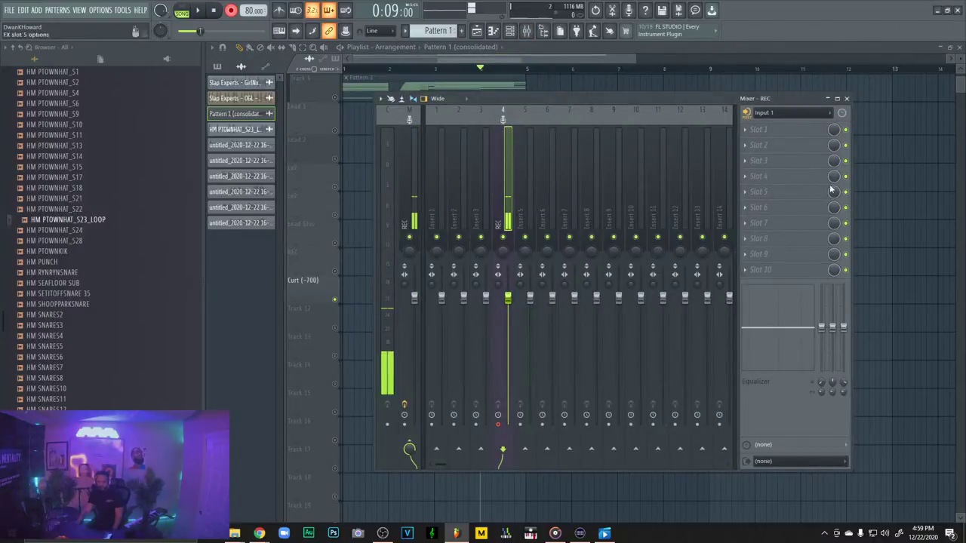
{"action": "left_click", "coordinate": [847, 99]}
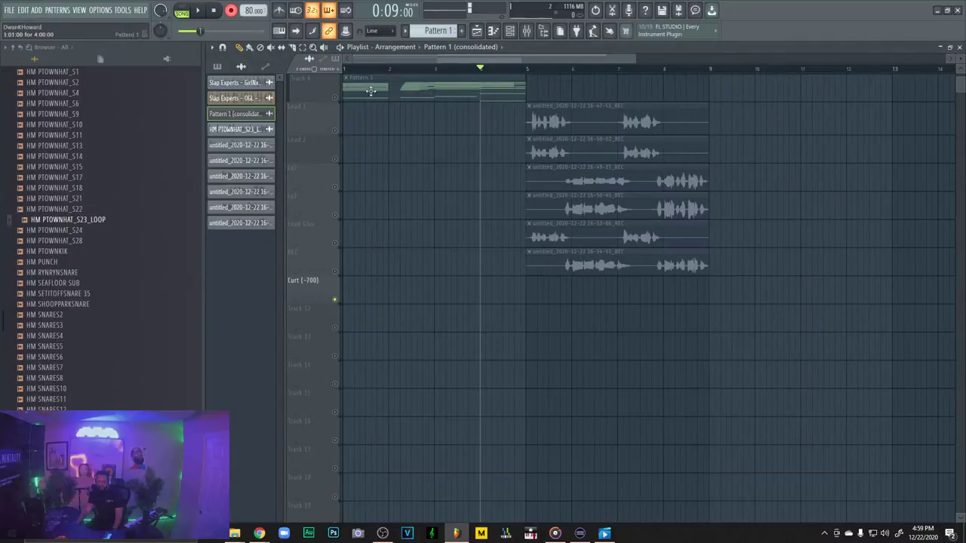
{"action": "key", "text": "space"}
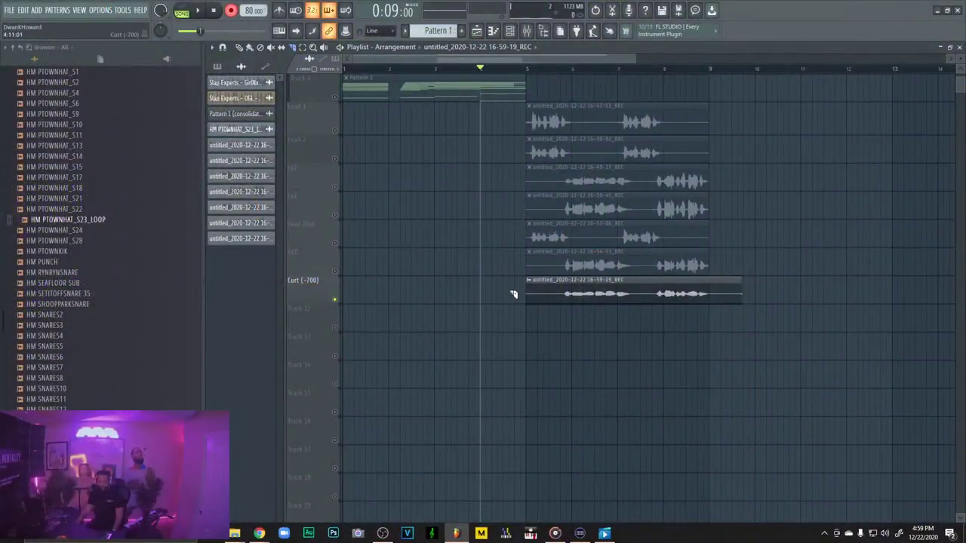
Record another take from bar 4 on Track 12, and undo it by deleting its audio file
{"action": "key", "text": "space"}
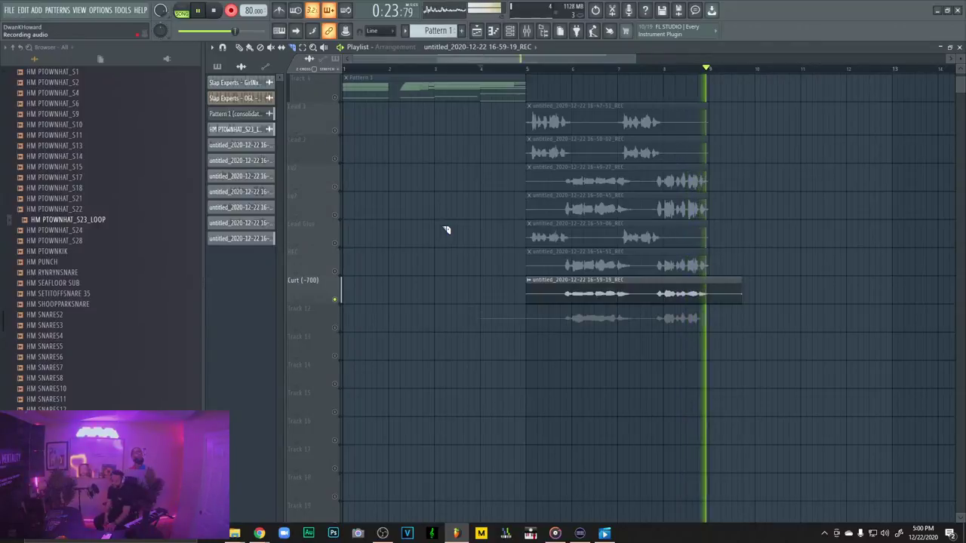
{"action": "key", "text": "space"}
{"action": "key", "text": "ctrl+z"}
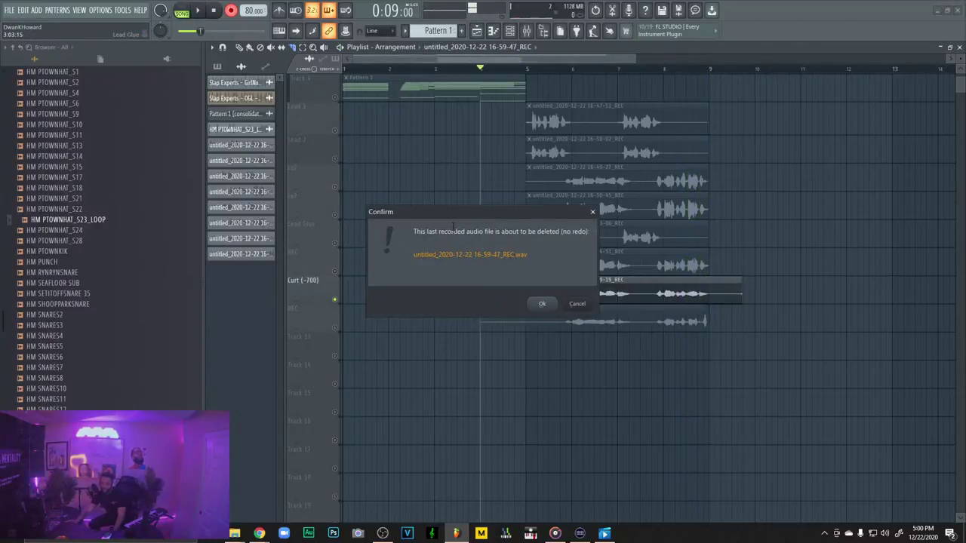
{"action": "key", "text": "Return"}
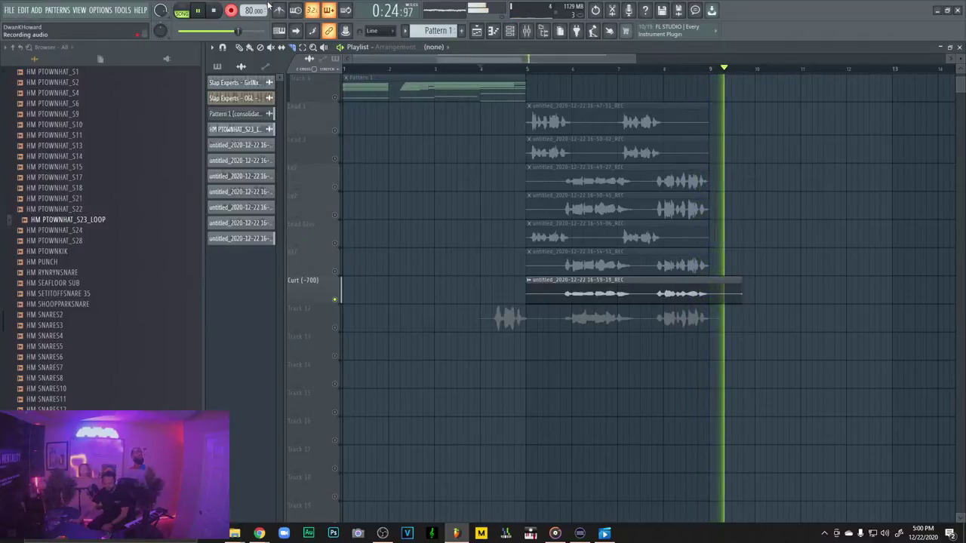
Record a replacement take on Track 12 with the clip starting at bar 5, and unmute that track
{"action": "key", "text": "space"}
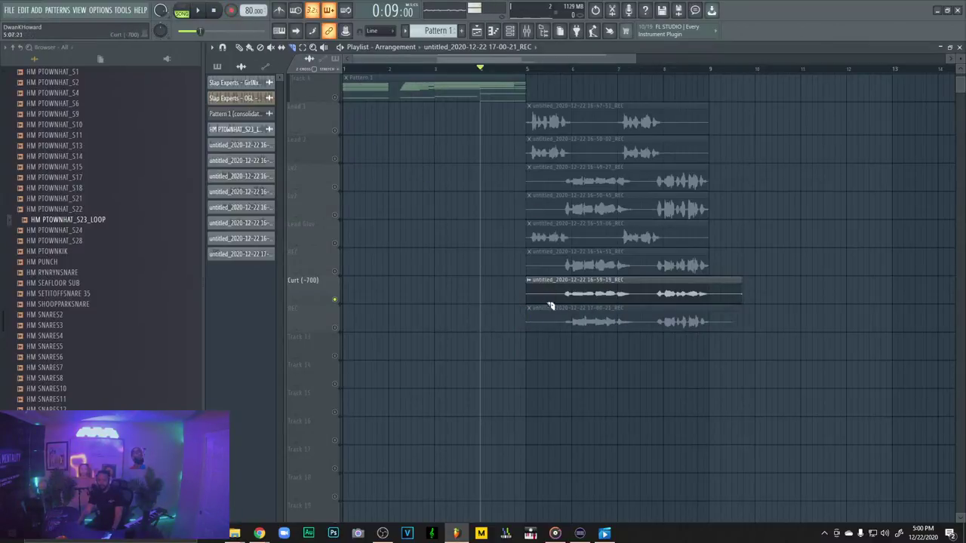
{"action": "left_click", "coordinate": [336, 329]}
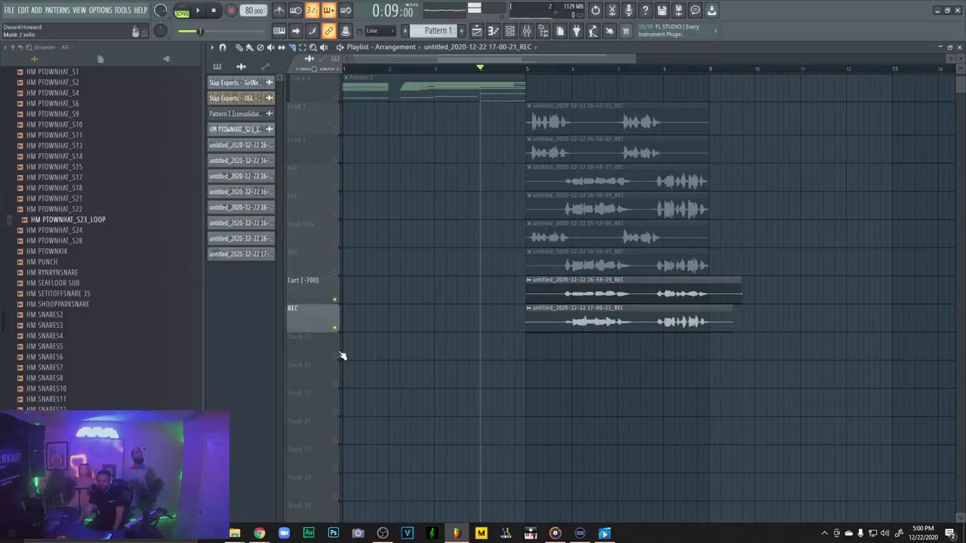
Rename Track 11 with a B in front of the performer's name
{"action": "right_click", "coordinate": [310, 309]}
{"action": "left_click", "coordinate": [324, 282]}
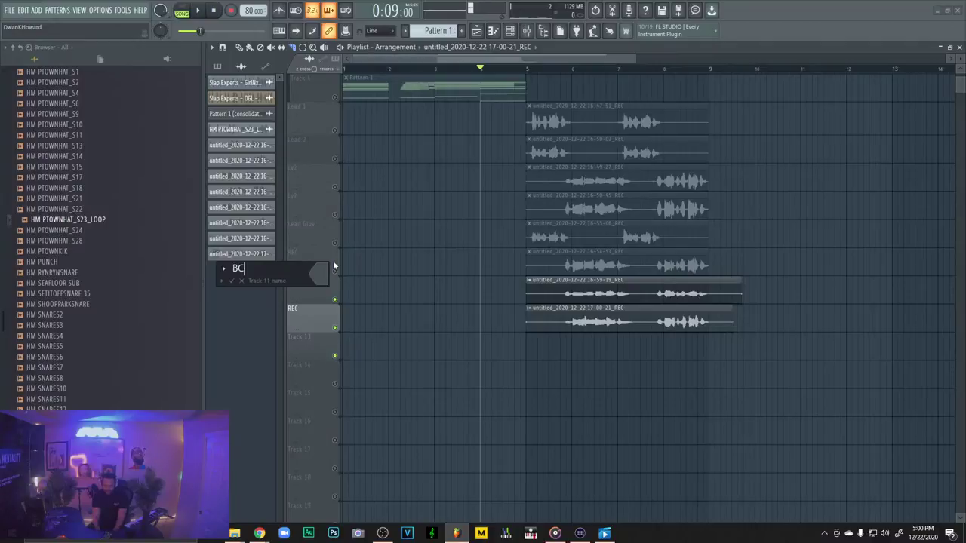
{"action": "key", "text": "Return"}
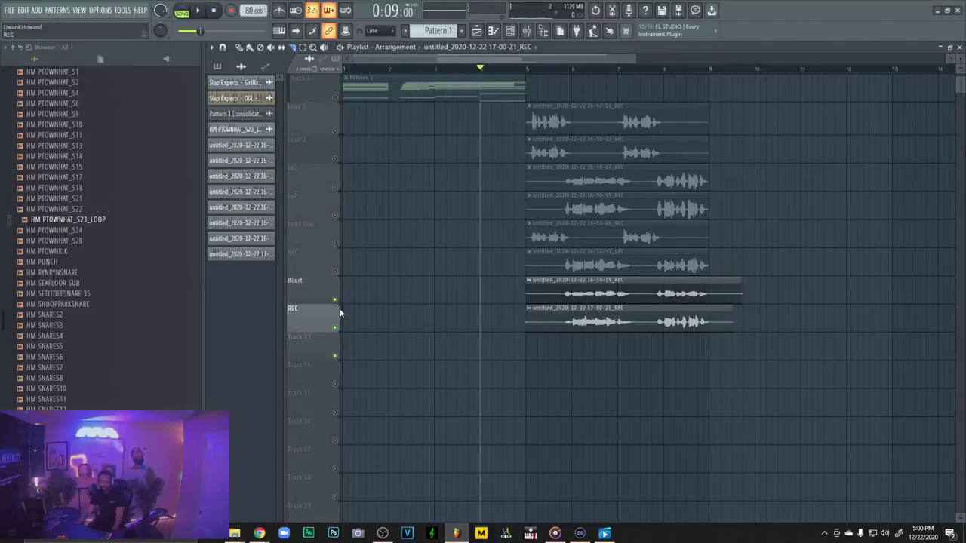
Give Track 11 its (-700) name again, and name Track 12 with Shakes before the performer's name, leaving it unmuted
{"action": "right_click", "coordinate": [300, 285]}
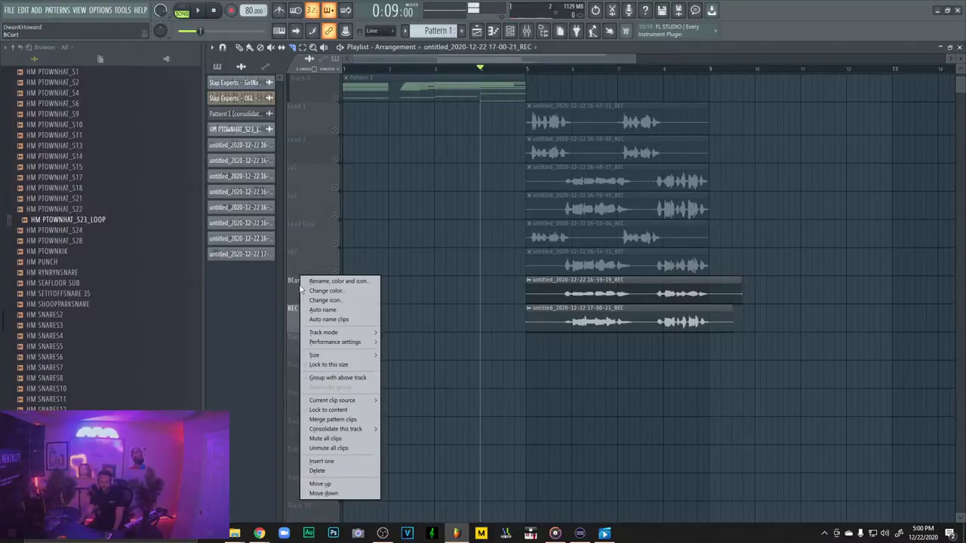
{"action": "left_click", "coordinate": [295, 283]}
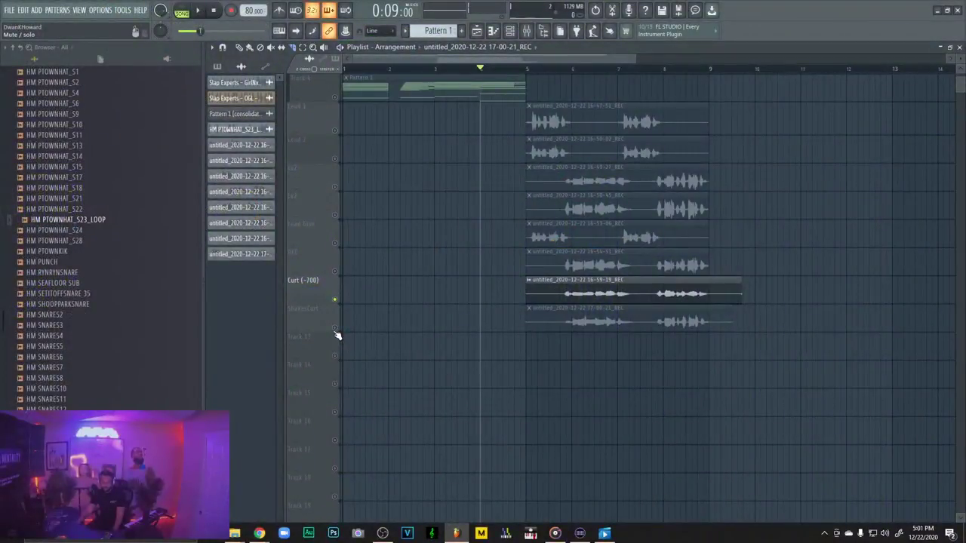
{"action": "left_click", "coordinate": [334, 329]}
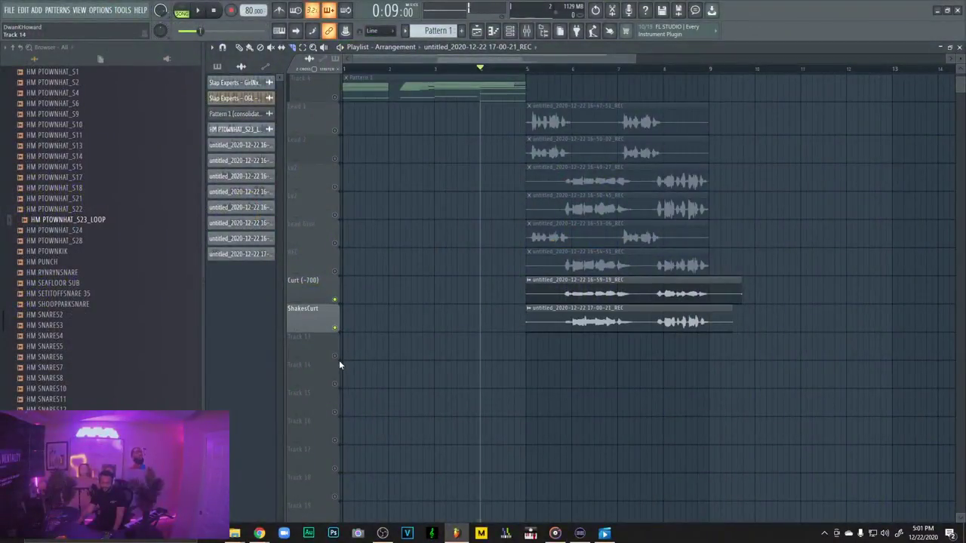
Briefly play back the two newest takes from bar 4, and open the mixer on the REC track
{"action": "key", "text": "space"}
{"action": "key", "text": "space"}
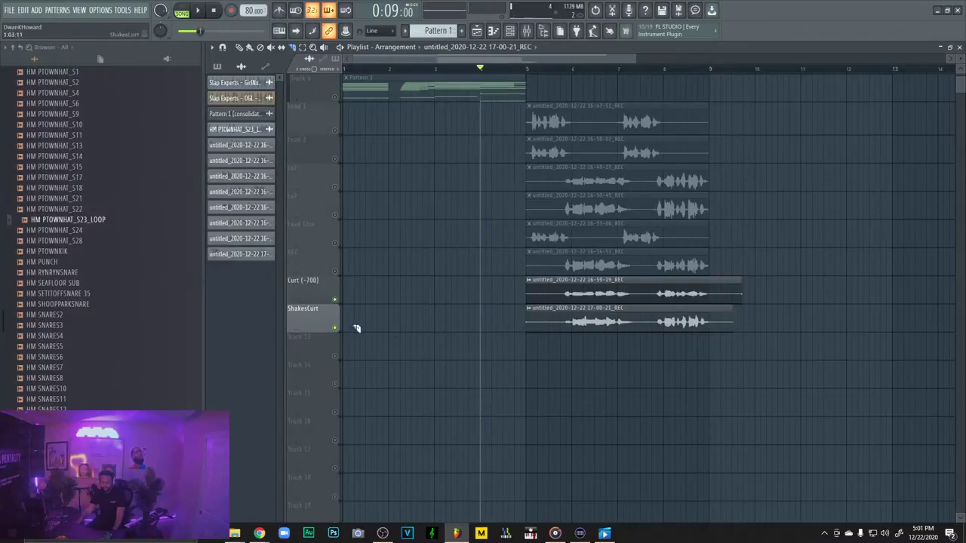
{"action": "left_click", "coordinate": [527, 34]}
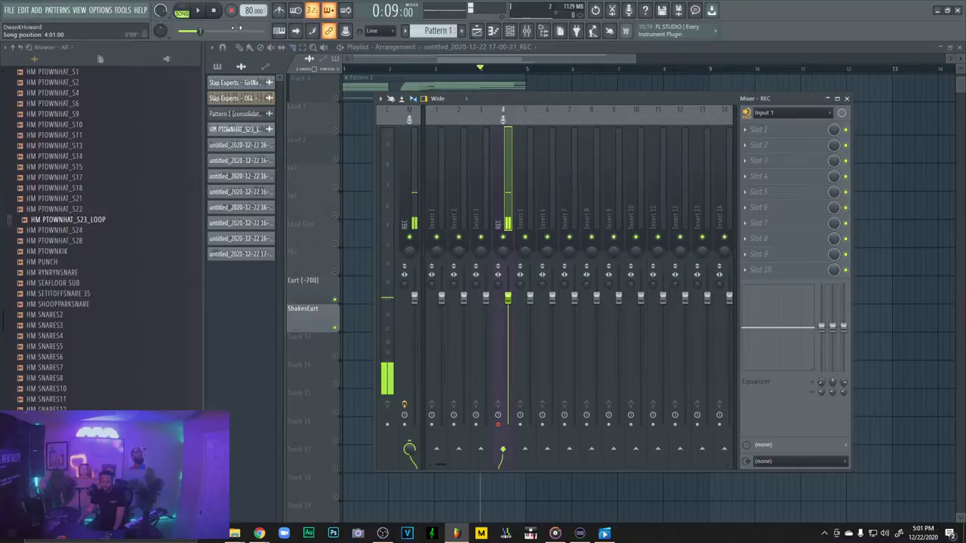
Record another audio take into the playlist as a clip from bar 4 on Track 13, with the mixer closed
{"action": "key", "text": "r"}
{"action": "left_click", "coordinate": [512, 299]}
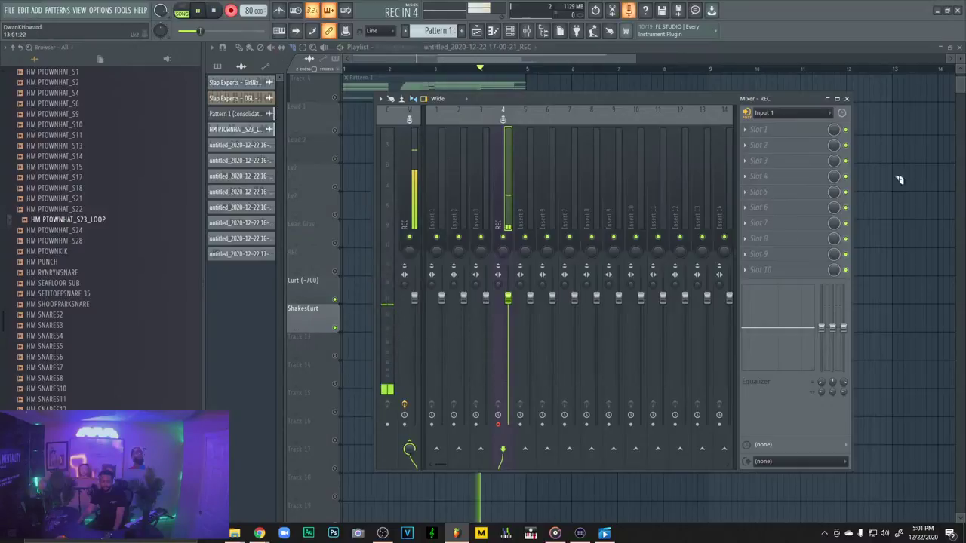
{"action": "left_click", "coordinate": [846, 99]}
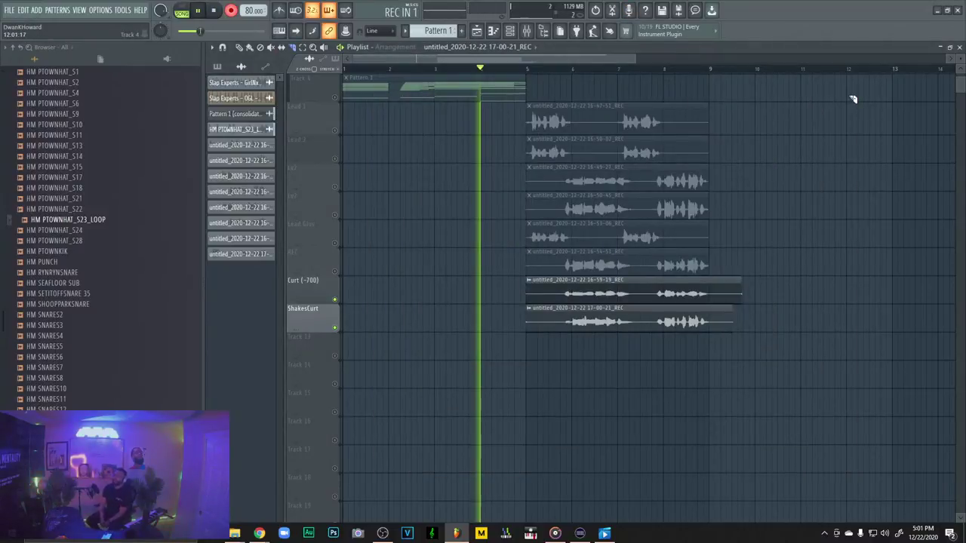
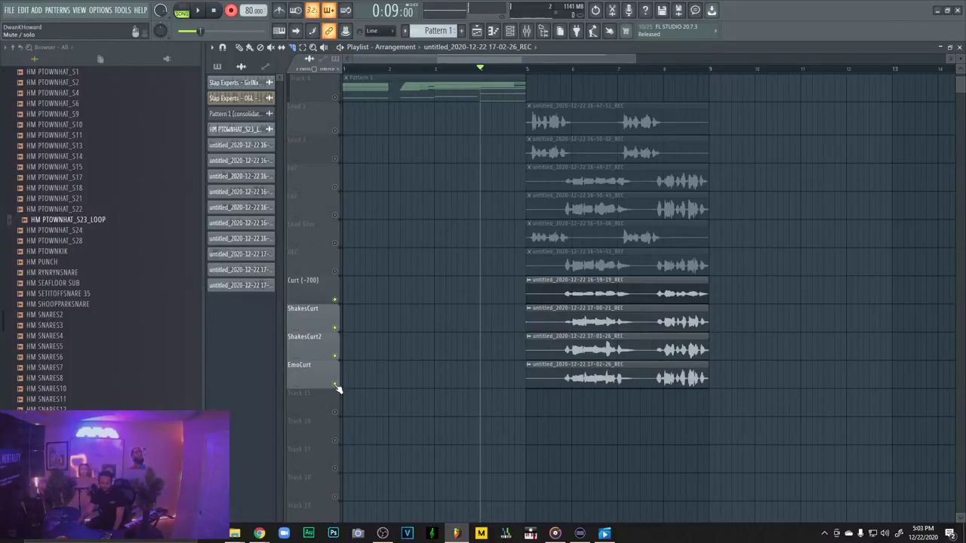
Inspect the time-stretching mode options of the consolidated chord clip on Track 3, and play back the beat with all takes muted
{"action": "scroll", "coordinate": [578, 206], "scroll_direction": "up", "scroll_amount": 3}
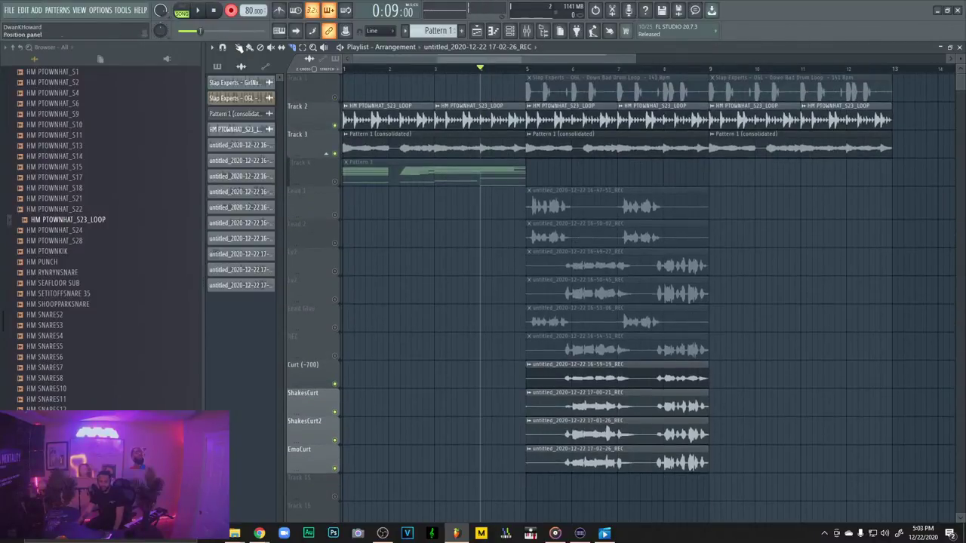
{"action": "double_click", "coordinate": [589, 147]}
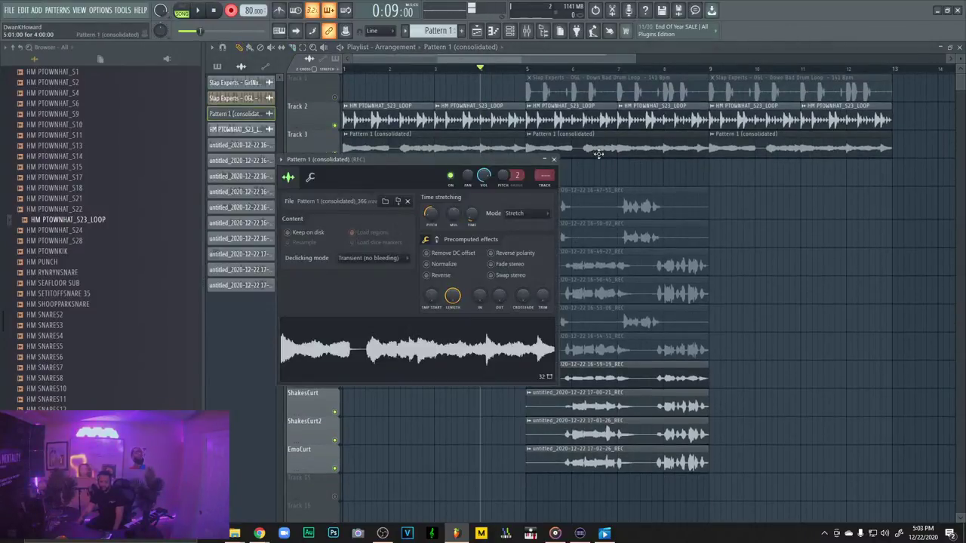
{"action": "left_click", "coordinate": [540, 214]}
{"action": "left_click", "coordinate": [535, 211]}
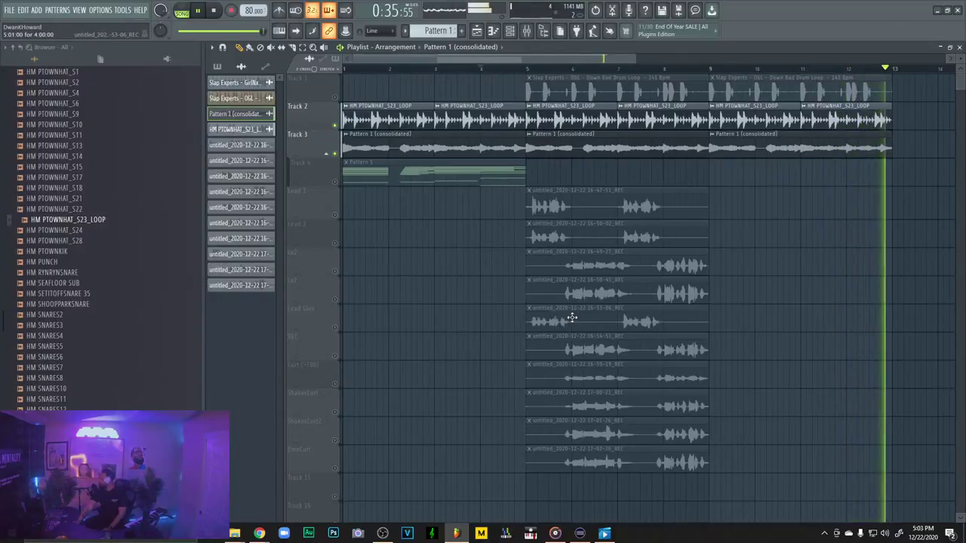
{"action": "key", "text": "space"}
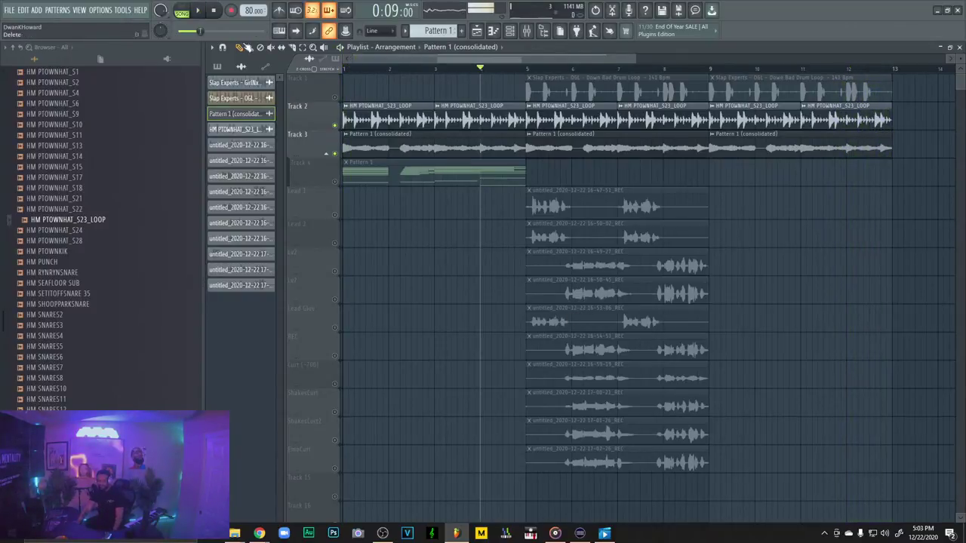
Set the time-stretching mode to Stretch for the recorded takes 16-54-51 and 16-59-19
{"action": "scroll", "coordinate": [657, 355], "scroll_direction": "down", "scroll_amount": 3}
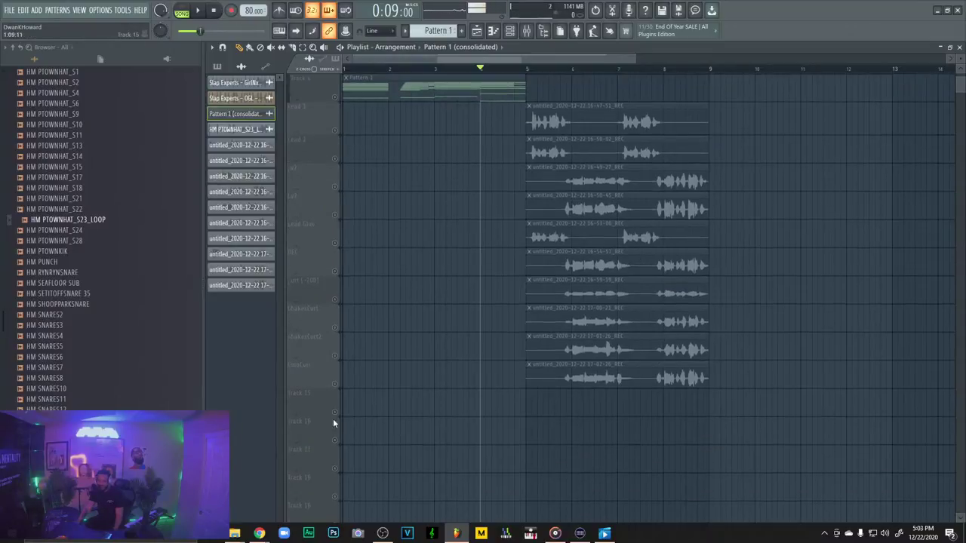
{"action": "double_click", "coordinate": [590, 262]}
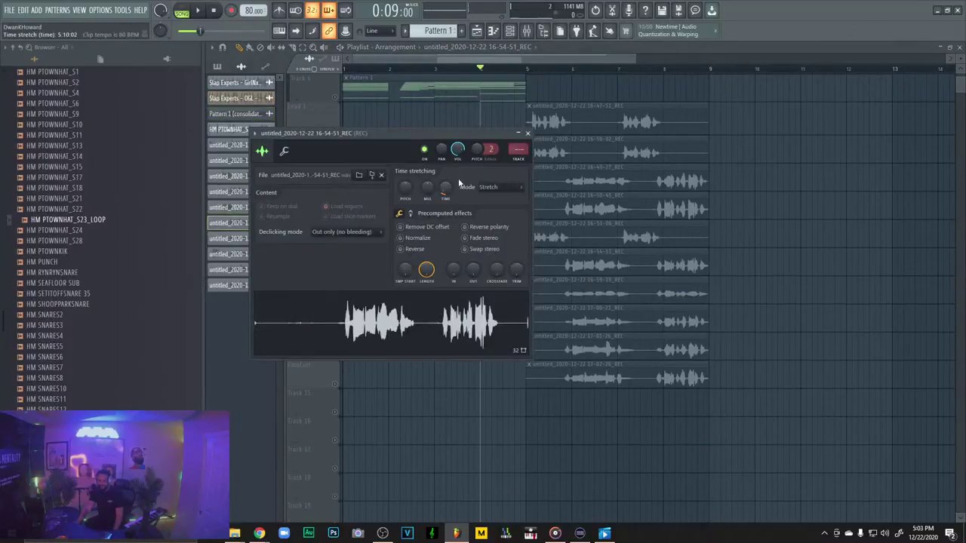
{"action": "left_click", "coordinate": [490, 188]}
{"action": "left_click", "coordinate": [497, 218]}
{"action": "double_click", "coordinate": [559, 249]}
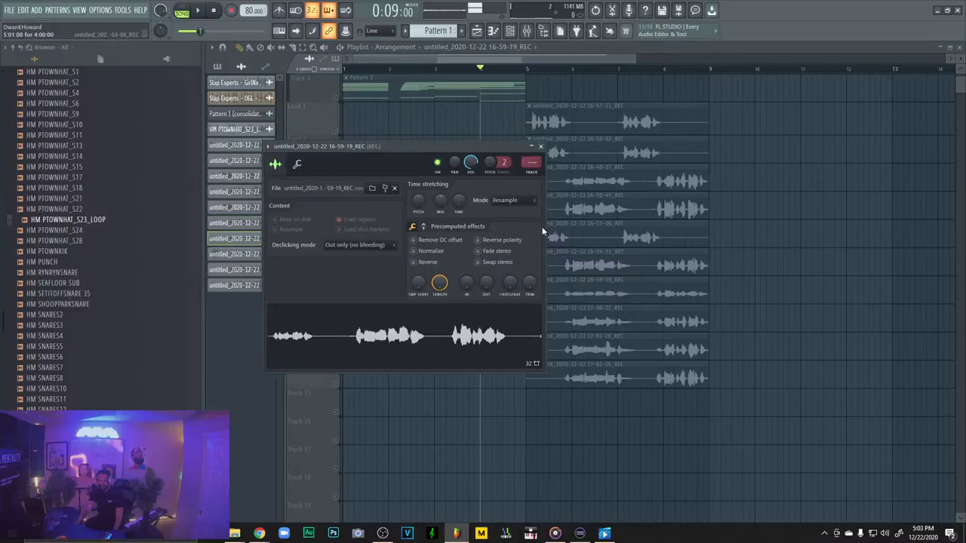
{"action": "left_click", "coordinate": [518, 201]}
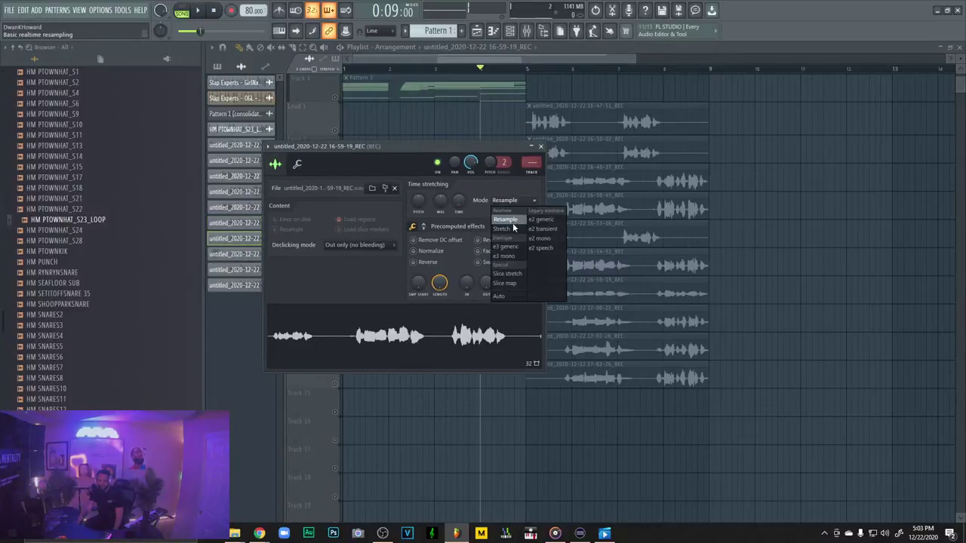
{"action": "left_click", "coordinate": [512, 225]}
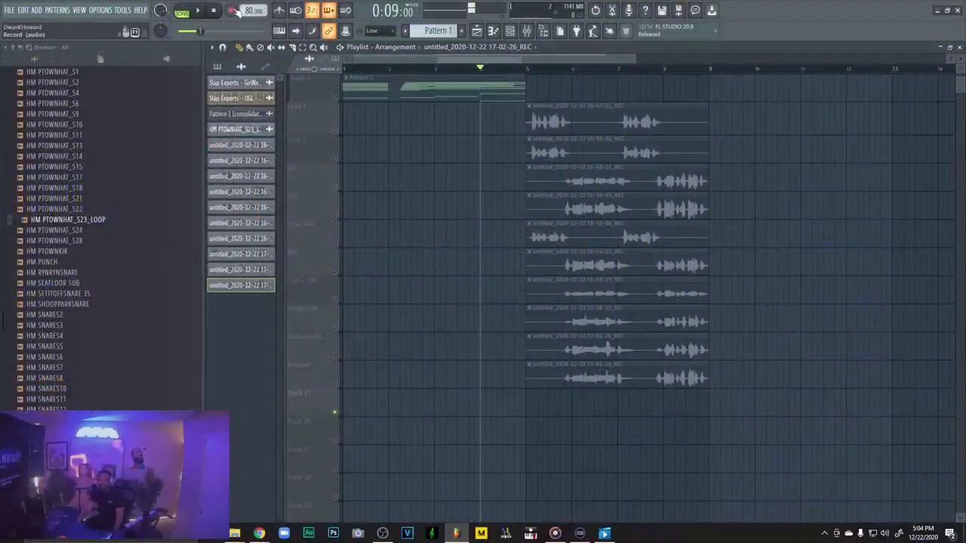
Start recording audio into the playlist on Track 15 from bar 4, setting the master track's audio input to (none)
{"action": "key", "text": "r"}
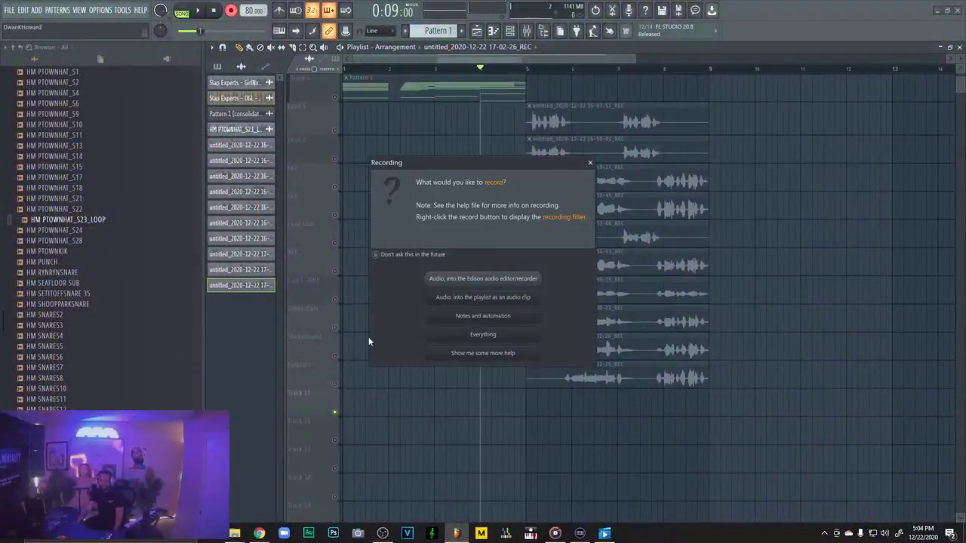
{"action": "left_click", "coordinate": [479, 298]}
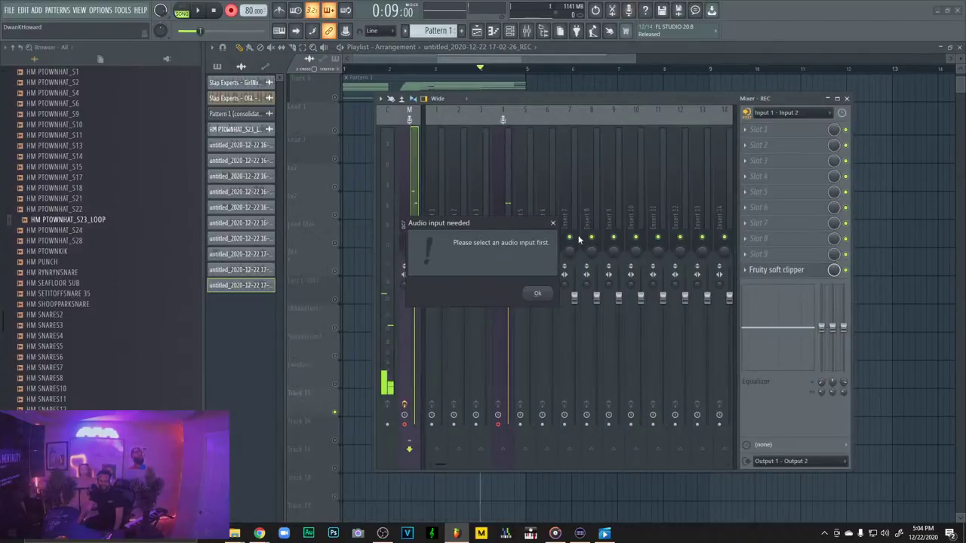
{"action": "left_click", "coordinate": [550, 292]}
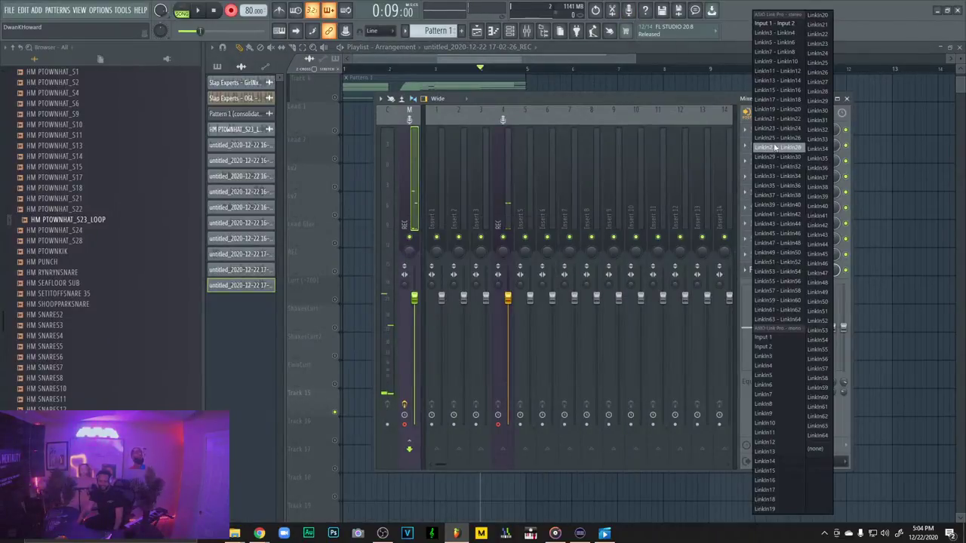
{"action": "left_click", "coordinate": [820, 449]}
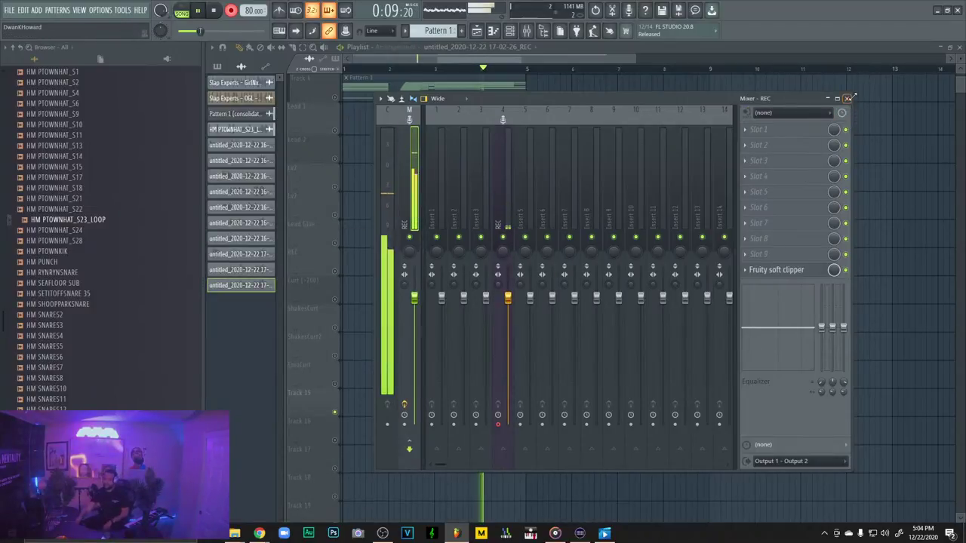
{"action": "left_click", "coordinate": [847, 98]}
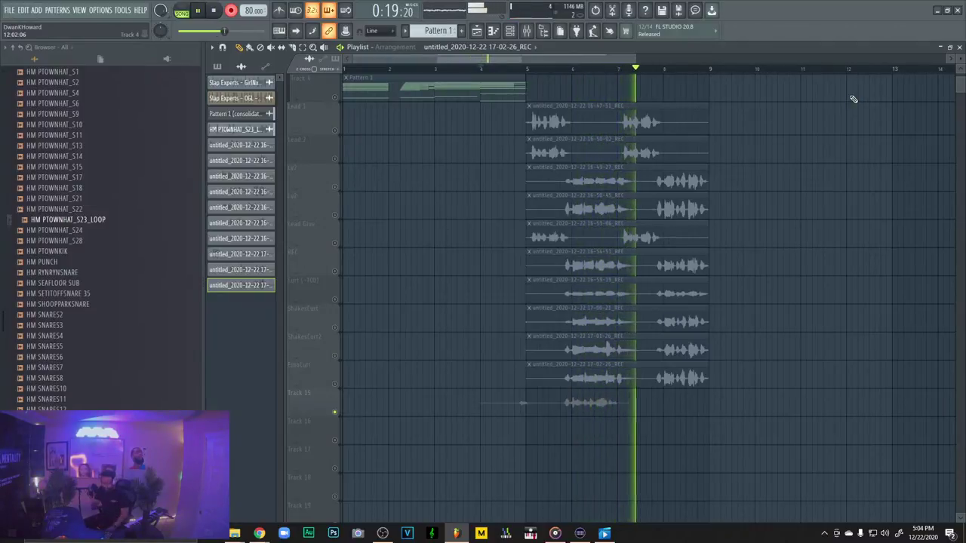
Stop the recording and undo the take just captured on Track 15
{"action": "key", "text": "space"}
{"action": "key", "text": "super+x"}
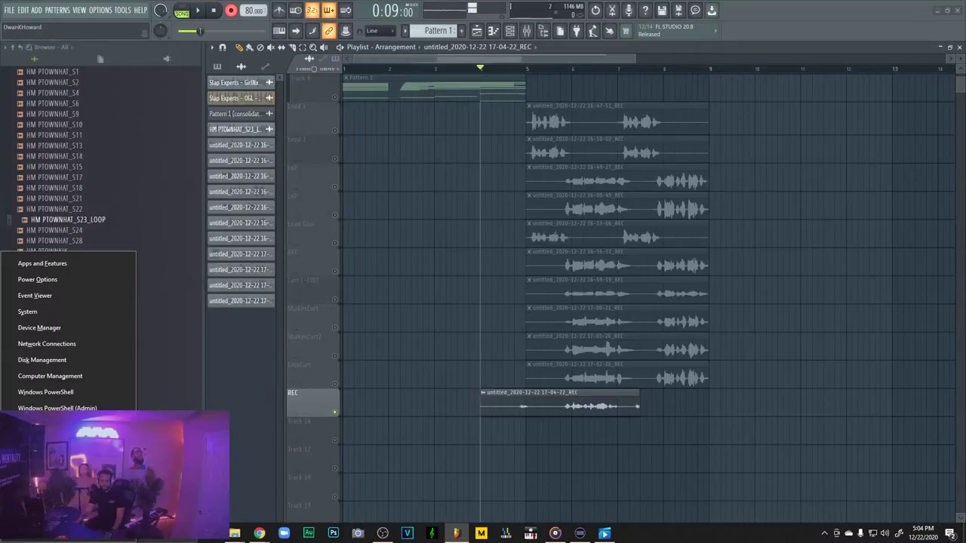
{"action": "key", "text": "Escape"}
{"action": "key", "text": "ctrl+z"}
Unmute the take on Track 14 and play it back from the middle of bar 5
{"action": "left_click", "coordinate": [537, 304]}
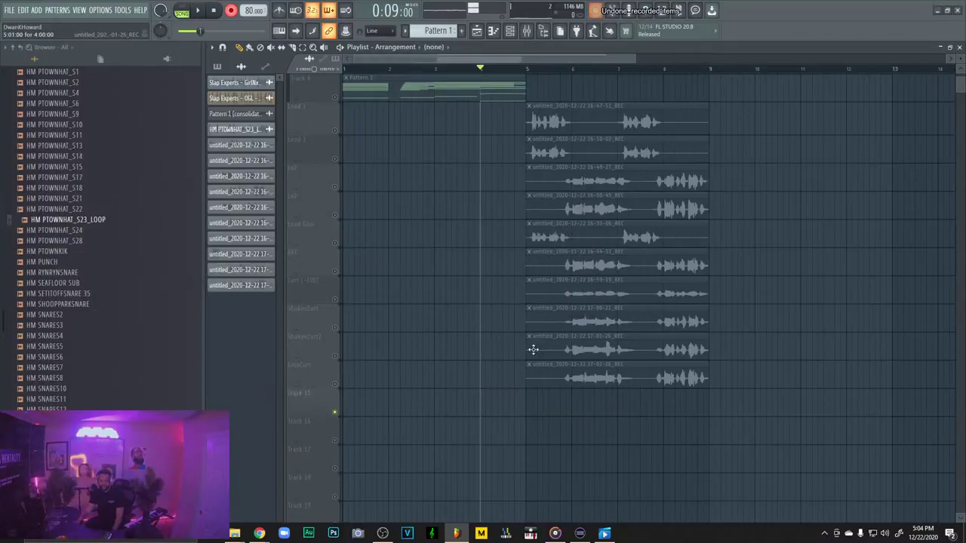
{"action": "left_click", "coordinate": [335, 384]}
{"action": "left_click", "coordinate": [556, 74]}
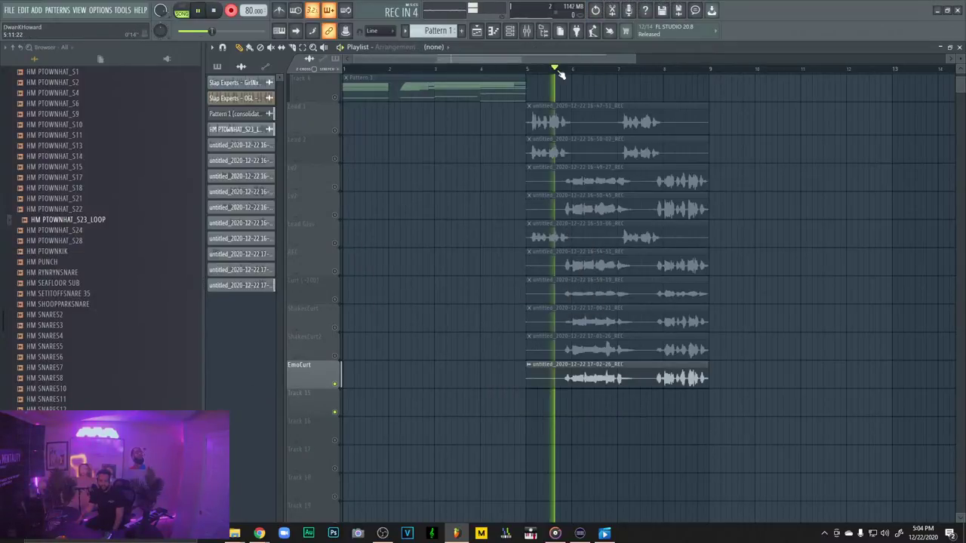
{"action": "key", "text": "space"}
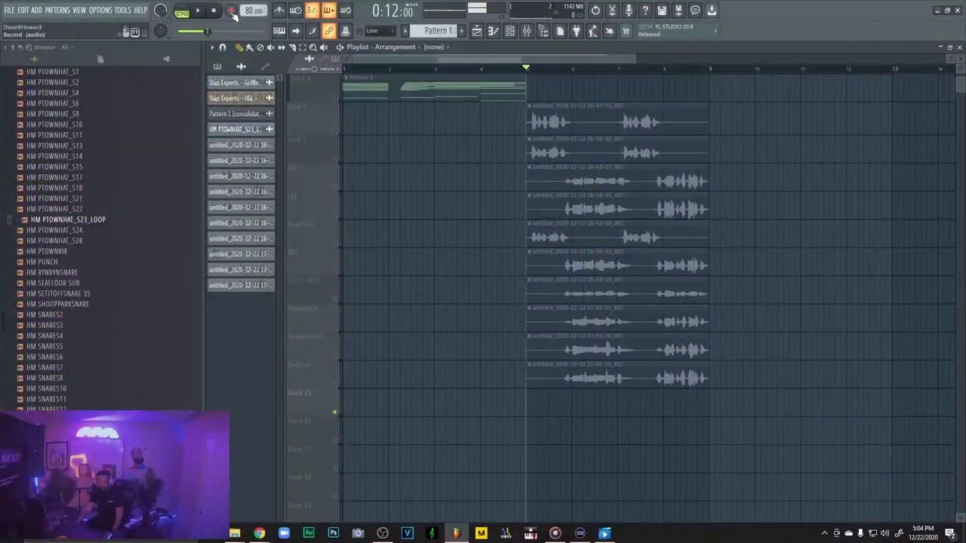
Arm recording from bar 4 without choosing what to record, and check the REC track's audio input in the mixer
{"action": "left_click", "coordinate": [479, 72]}
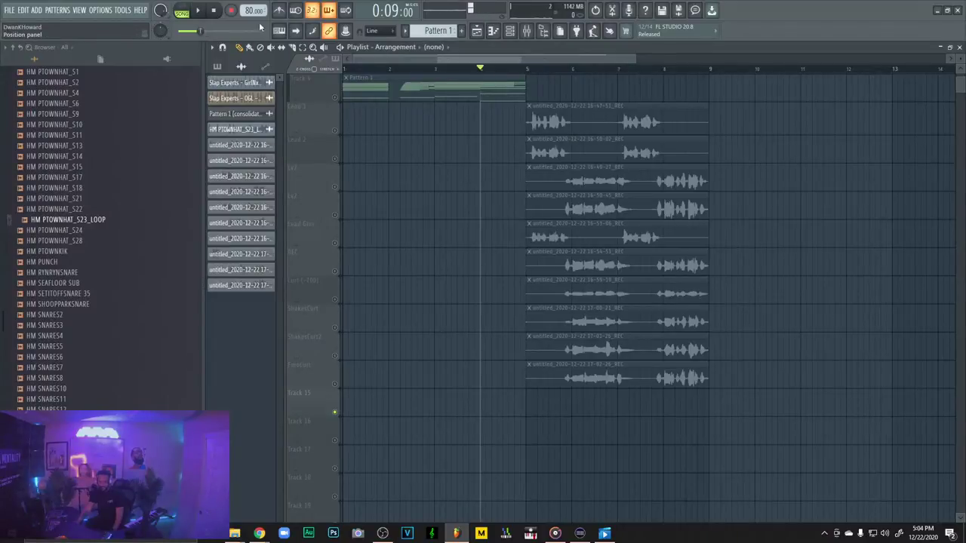
{"action": "left_click", "coordinate": [231, 10]}
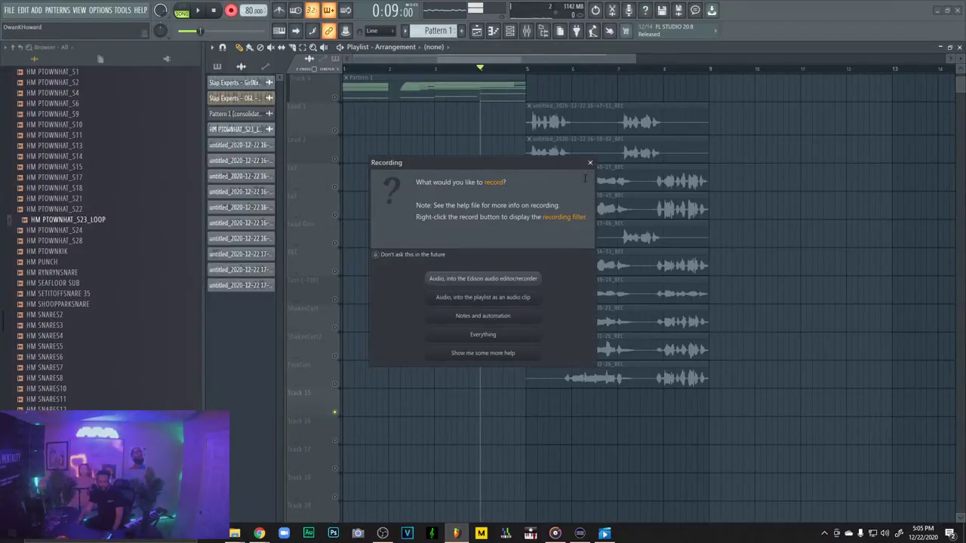
{"action": "left_click", "coordinate": [590, 162]}
{"action": "left_click", "coordinate": [527, 31]}
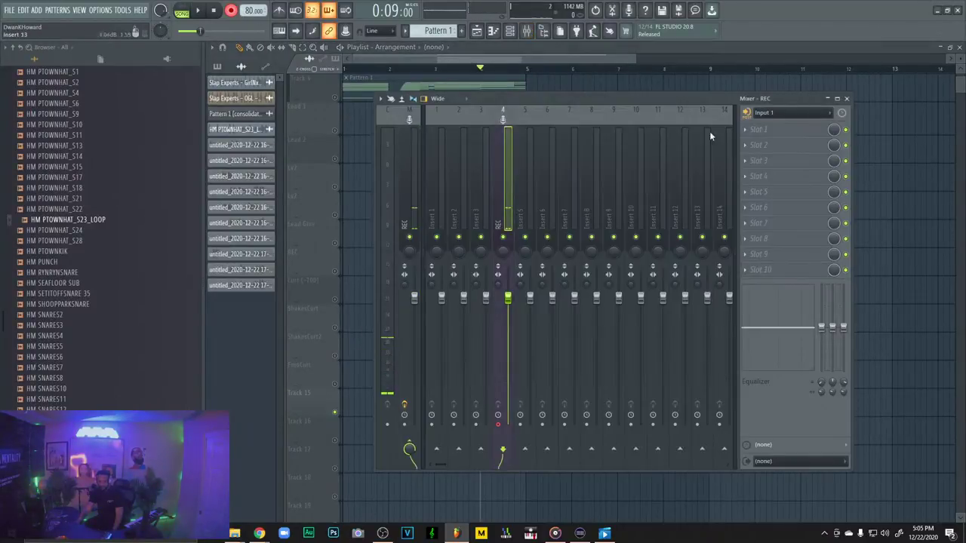
{"action": "key", "text": "F9"}
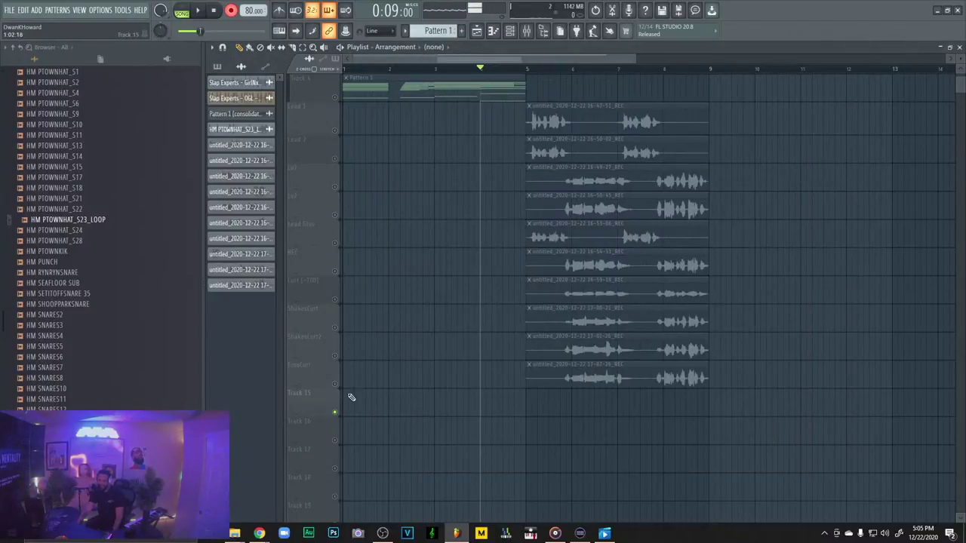
Start recording a new audio take into the playlist on Track 15 from bar 3
{"action": "left_click", "coordinate": [438, 72]}
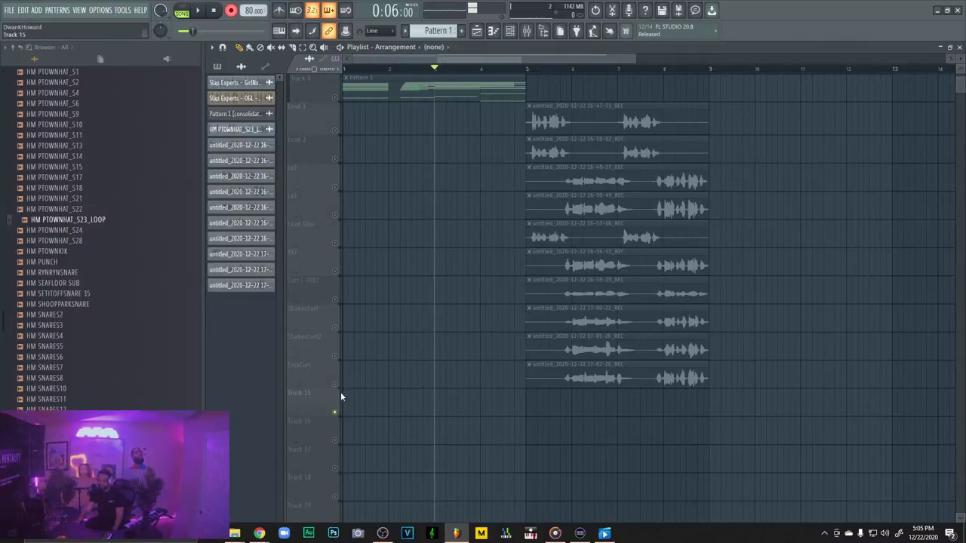
{"action": "right_click", "coordinate": [231, 9]}
{"action": "left_click", "coordinate": [231, 10]}
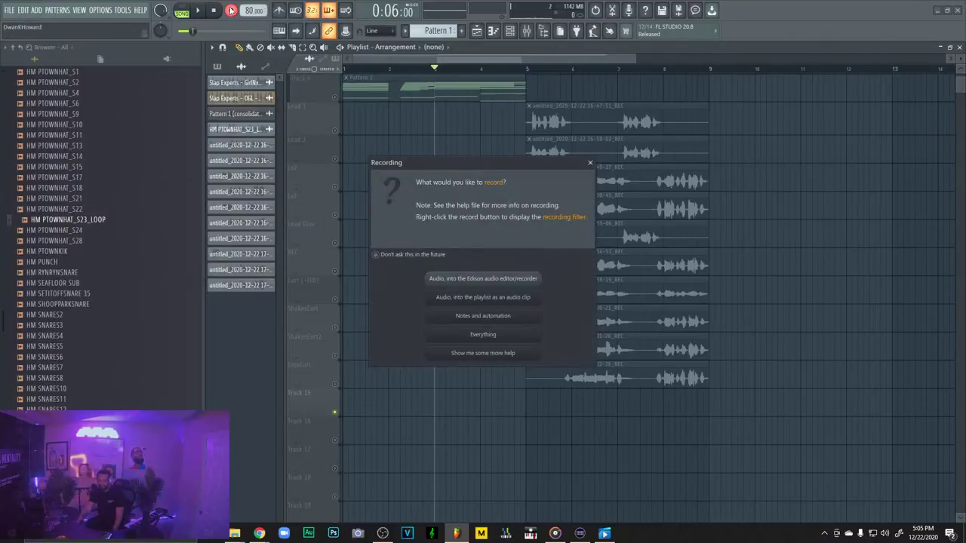
{"action": "left_click", "coordinate": [523, 298]}
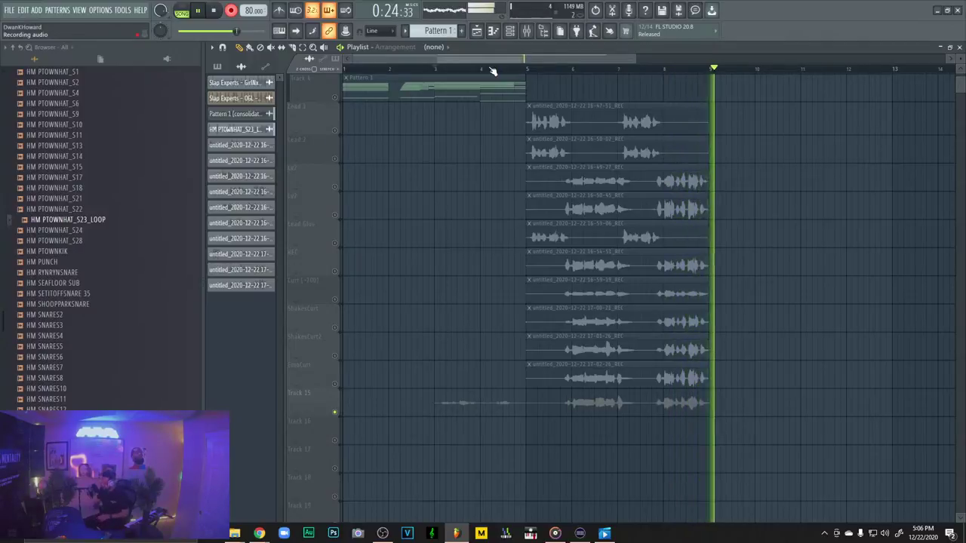
Trim the vocal take on track 15 to start at bar 5 and record another take on track 16
{"action": "key", "text": "space"}
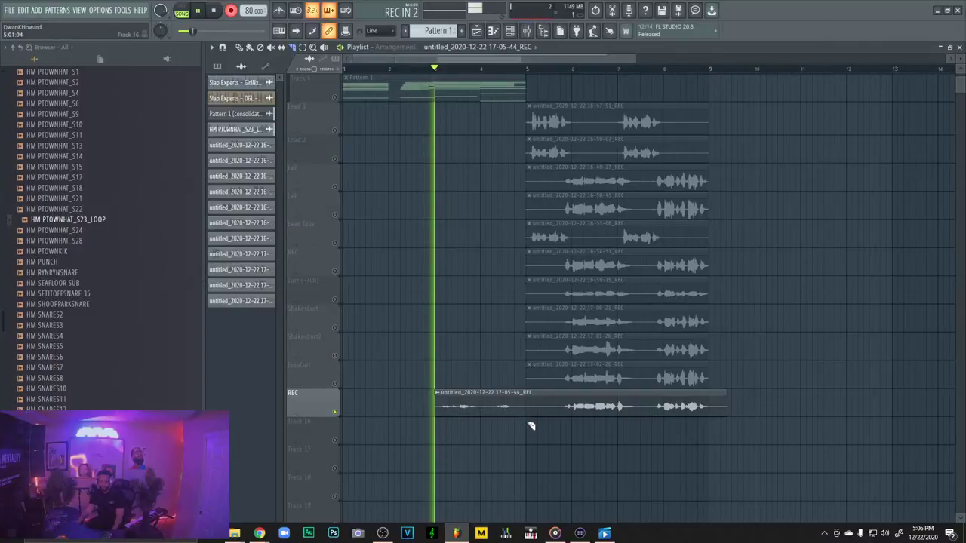
{"action": "left_click_drag", "start_coordinate": [525, 394], "coordinate": [526, 388]}
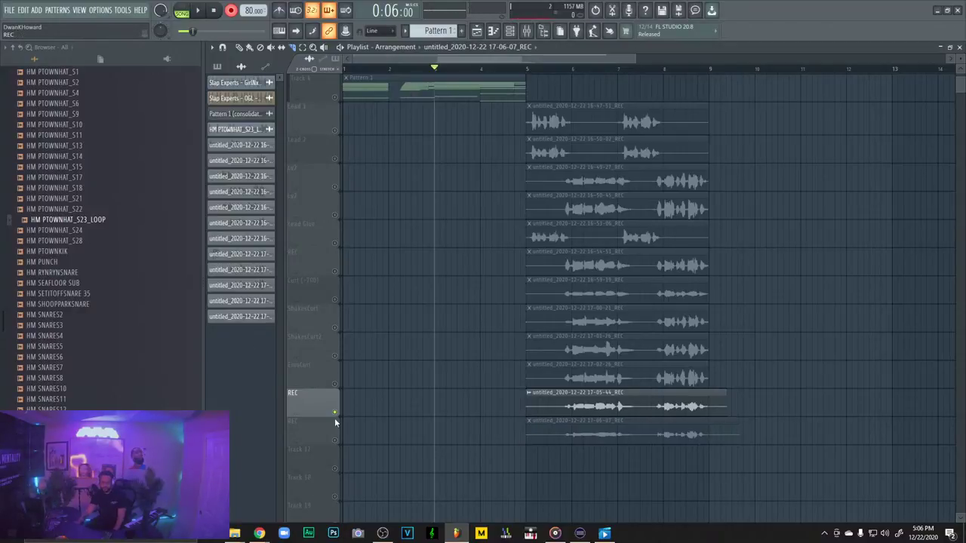
Rename track 15 as "Curt 700+"
{"action": "right_click", "coordinate": [299, 394]}
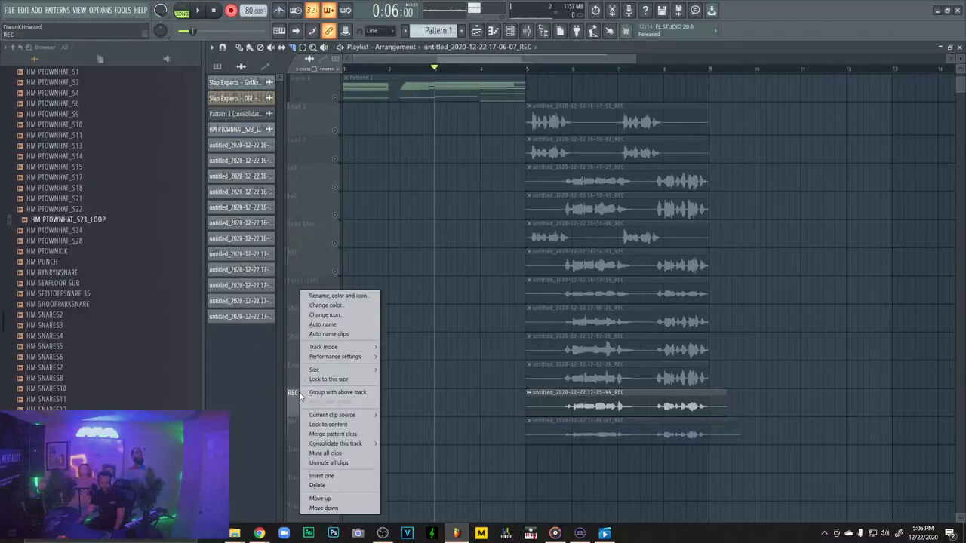
{"action": "left_click", "coordinate": [351, 297]}
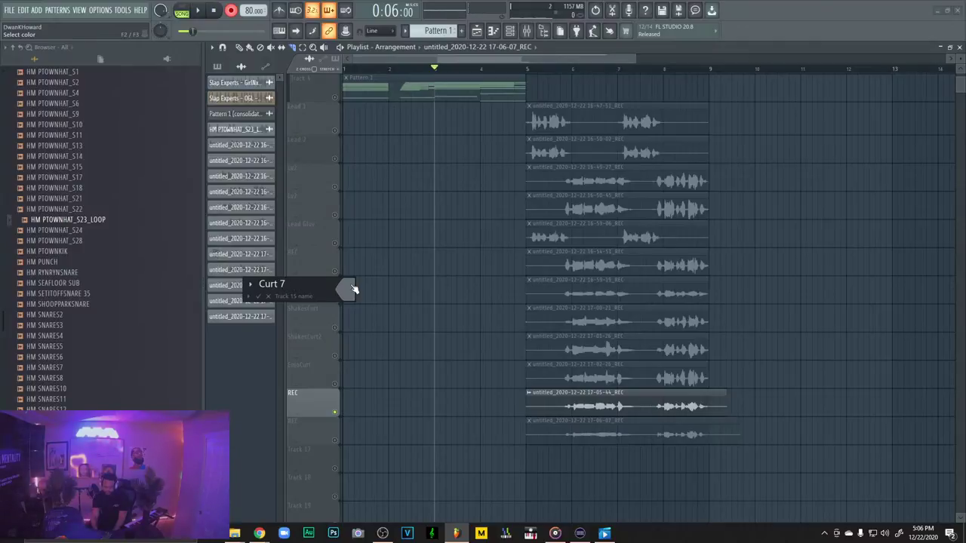
{"action": "key", "text": "Return"}
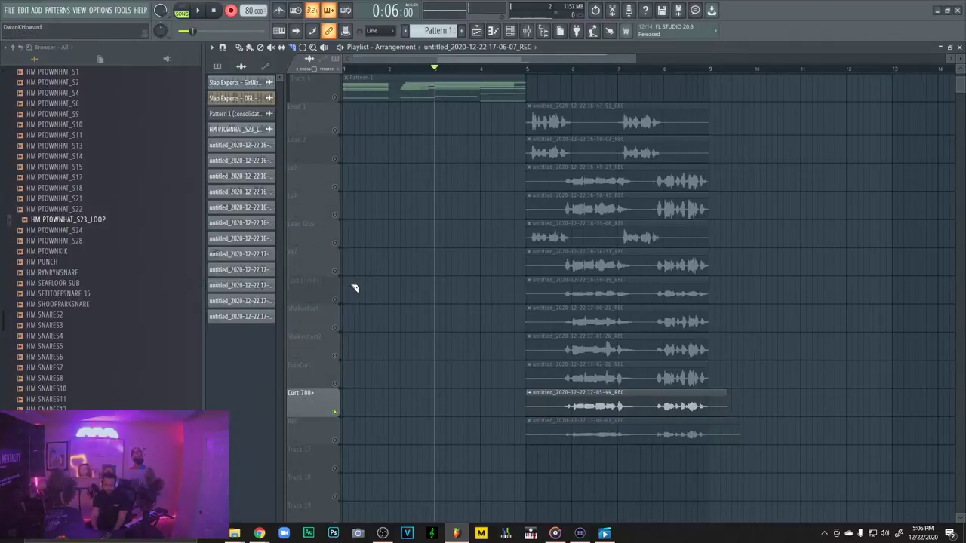
Rename track 16 as "Curt7+2"
{"action": "right_click", "coordinate": [306, 429]}
{"action": "left_click", "coordinate": [337, 289]}
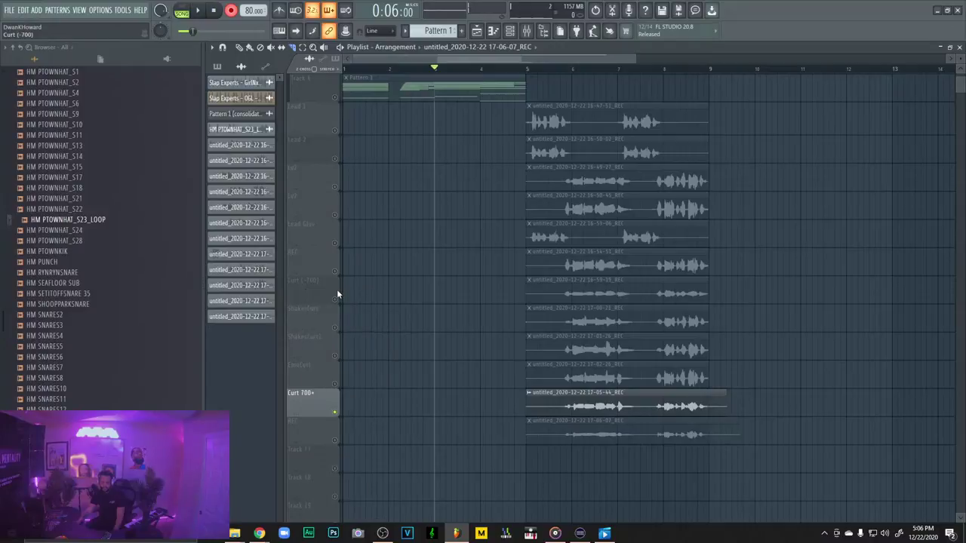
{"action": "right_click", "coordinate": [319, 412]}
{"action": "left_click", "coordinate": [345, 296]}
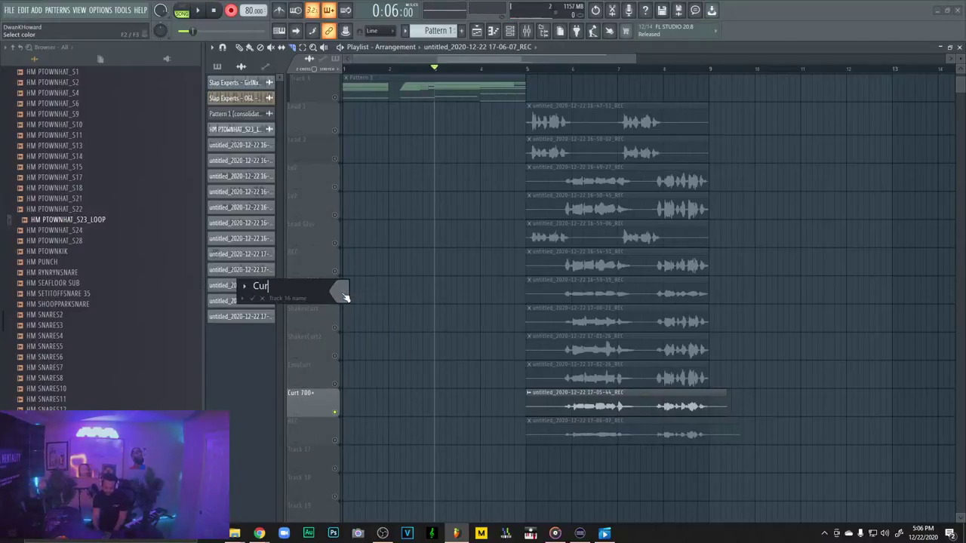
{"action": "type", "text": "Curt7+2"}
{"action": "key", "text": "Return"}
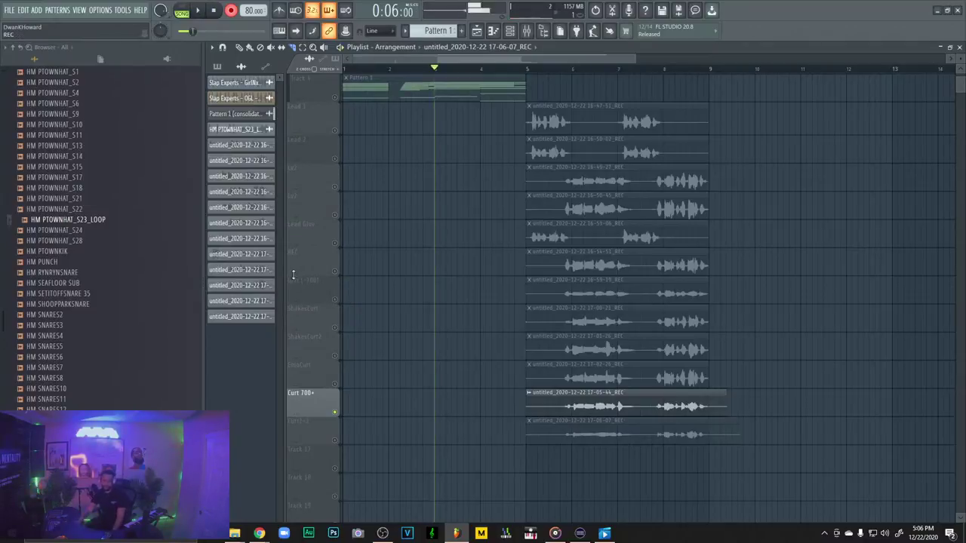
Unmute the Curt7+2 track and play the arrangement to hear it together with Curt 700+
{"action": "left_click", "coordinate": [334, 440]}
{"action": "key", "text": "space"}
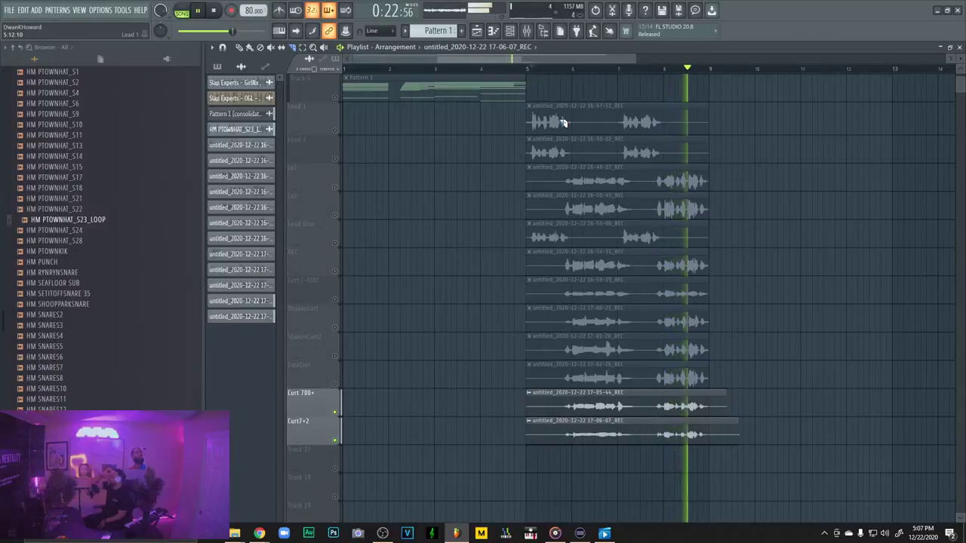
{"action": "key", "text": "space"}
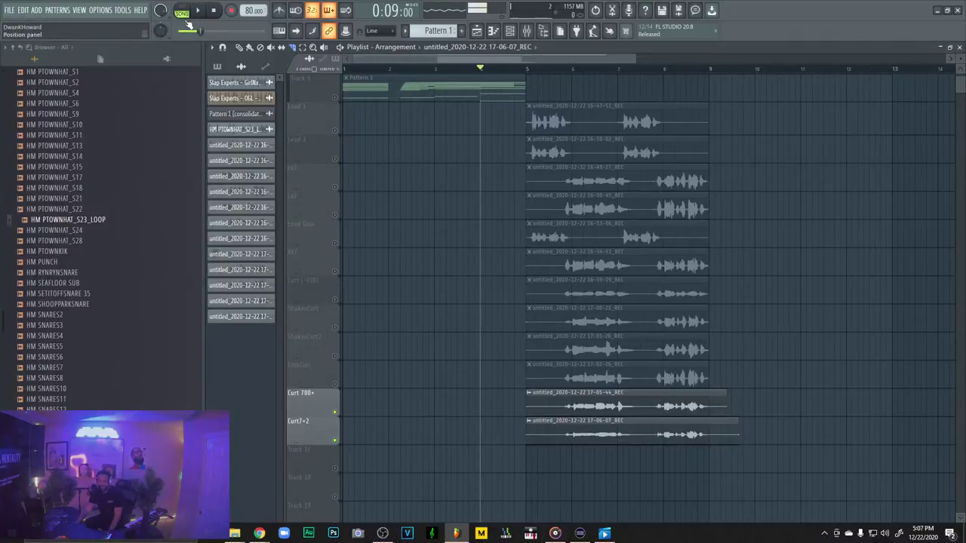
Record a new vocal take from bar 4 into the playlist as an audio clip on track 17
{"action": "left_click", "coordinate": [229, 10]}
{"action": "left_click", "coordinate": [523, 301]}
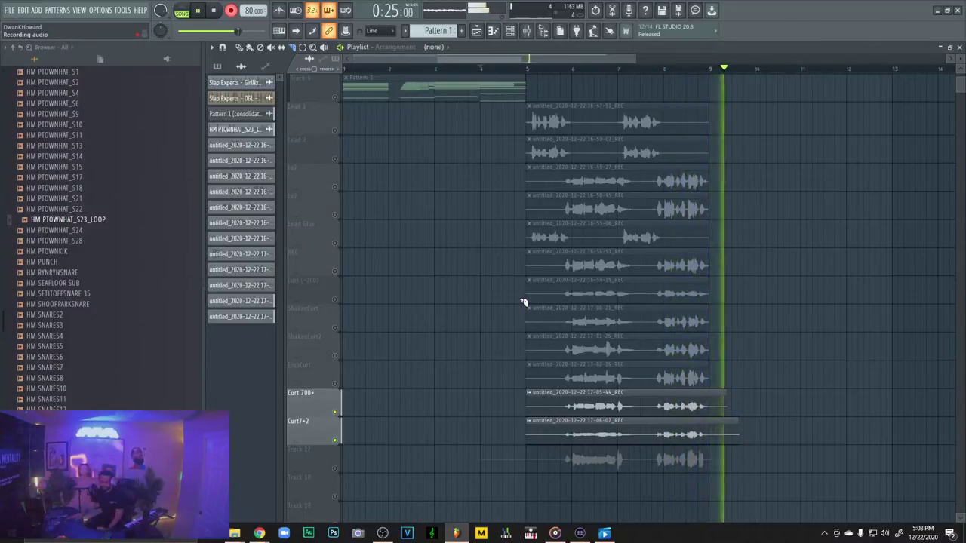
{"action": "key", "text": "space"}
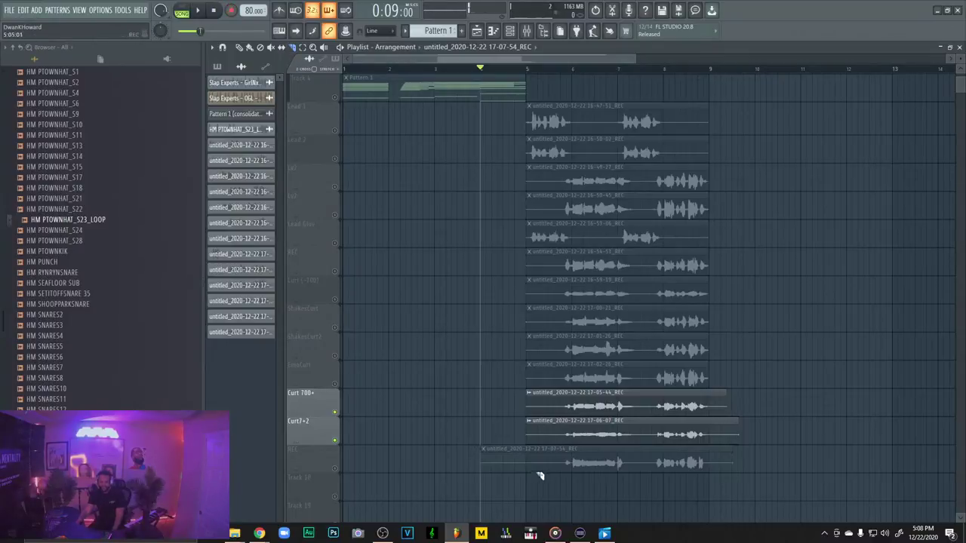
Trim the clips on tracks 15 to 17 to span bars 5 to 9 and unmute track 17 during playback
{"action": "key", "text": "space"}
{"action": "left_click_drag", "start_coordinate": [712, 474], "coordinate": [712, 385]}
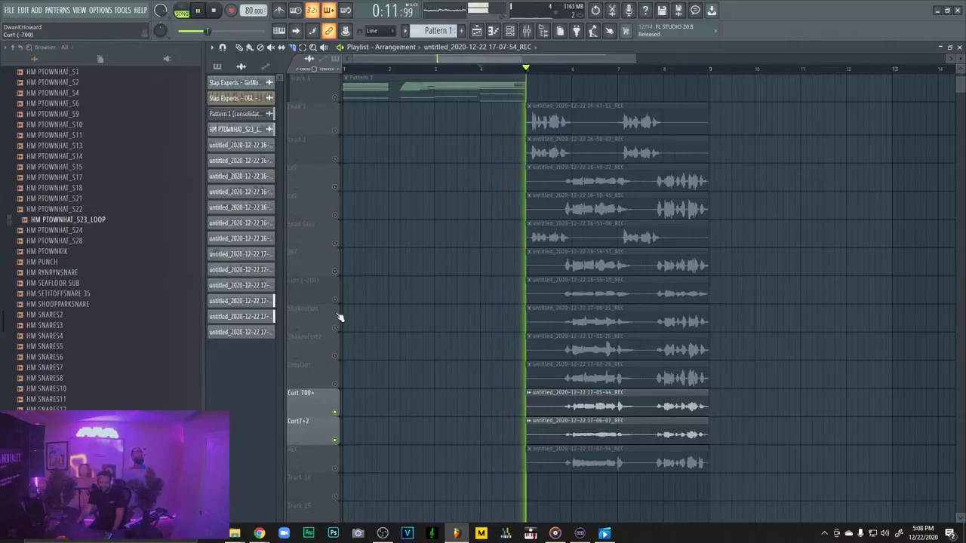
{"action": "left_click", "coordinate": [335, 468]}
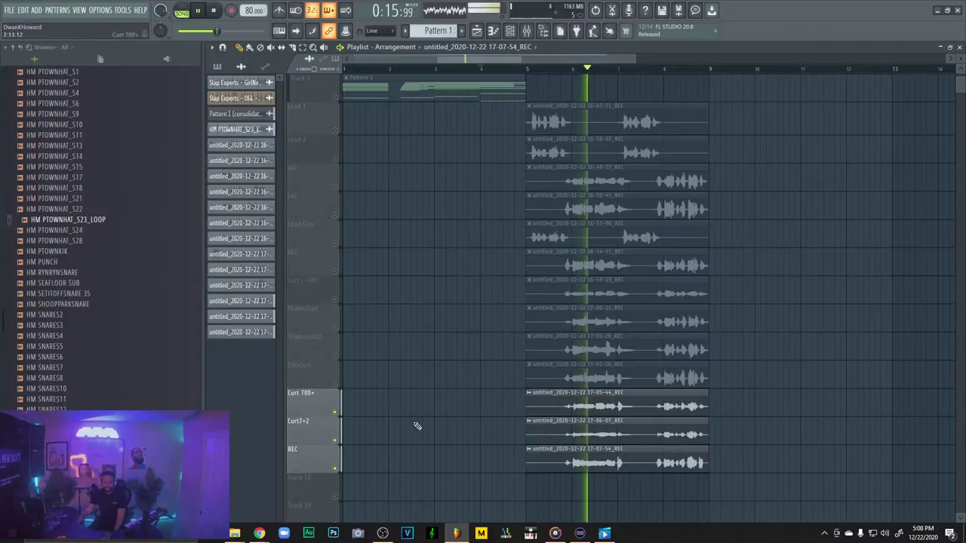
Rename track 17 as "Nasal Curt" and stop the playback
{"action": "right_click", "coordinate": [314, 450]}
{"action": "left_click", "coordinate": [369, 295]}
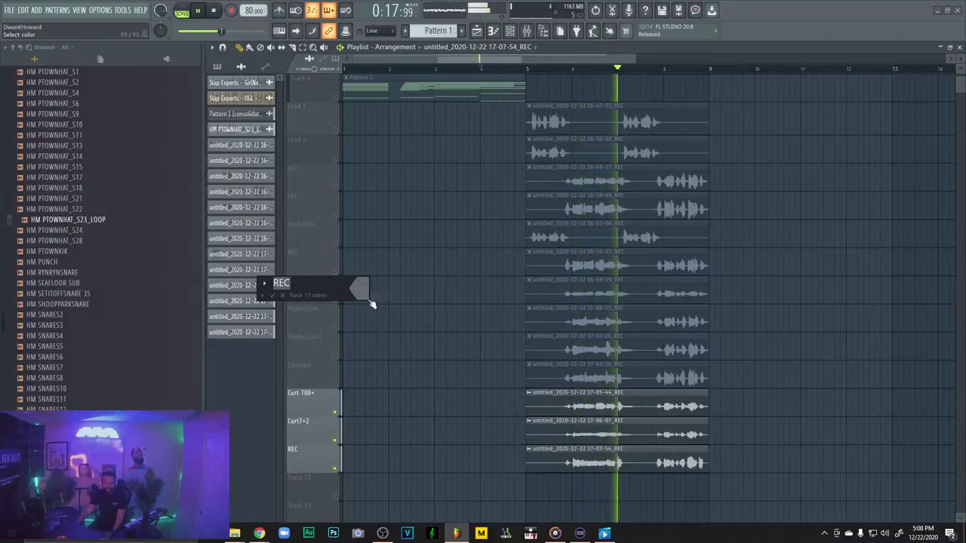
{"action": "type", "text": "Nasal Curt"}
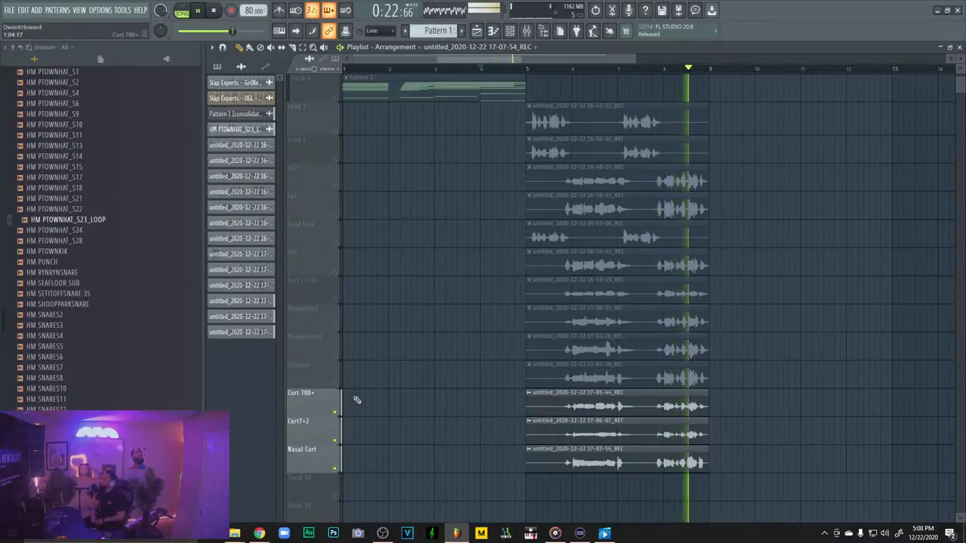
{"action": "key", "text": "space"}
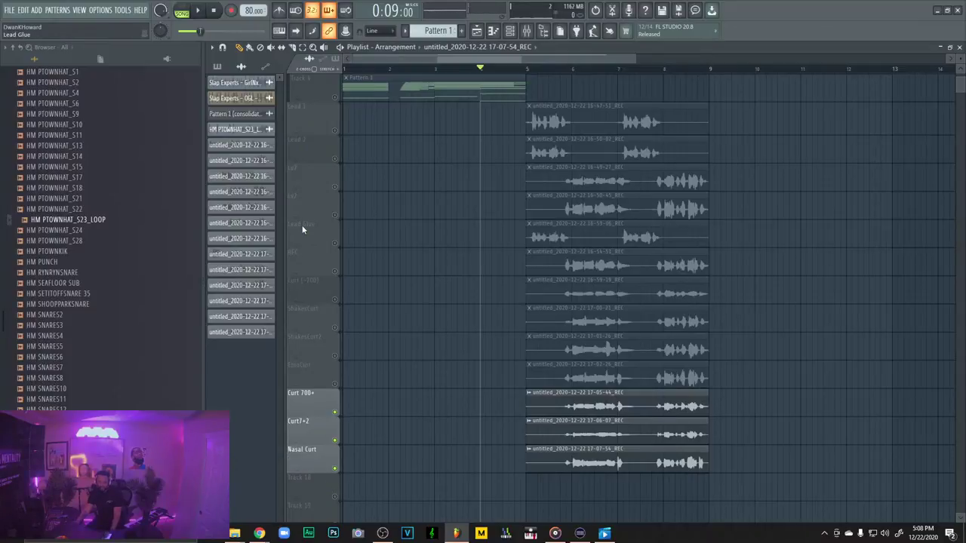
{"action": "left_click", "coordinate": [232, 11]}
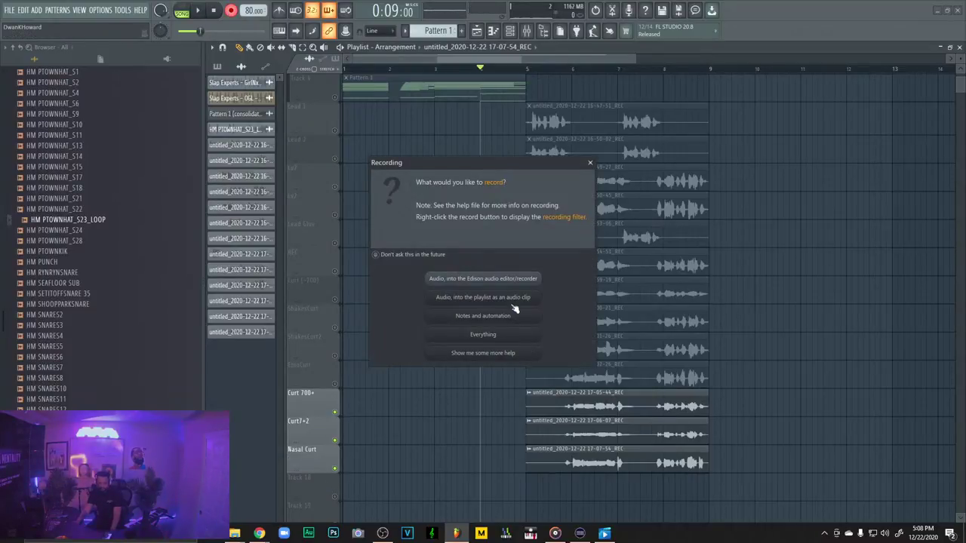
{"action": "left_click", "coordinate": [513, 298]}
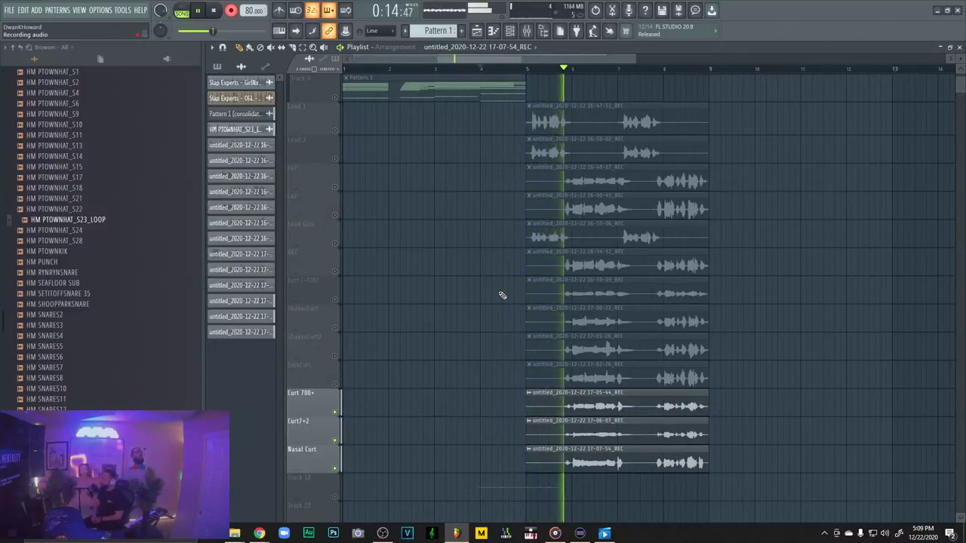
{"action": "key", "text": "space"}
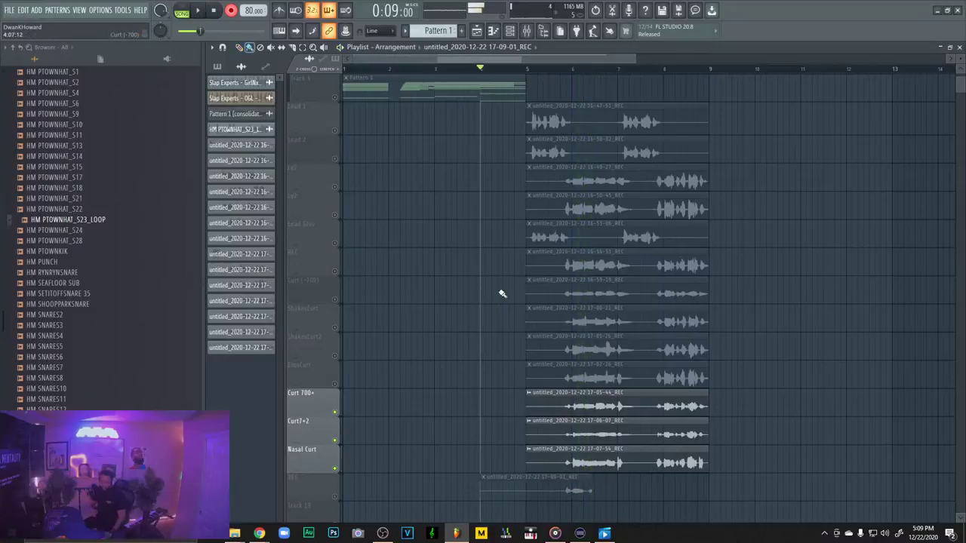
{"action": "key", "text": "ctrl+Delete"}
Record a vocal take on track 18 as a playlist audio clip trimmed to bars 5 to 9, and unmute the track
{"action": "left_click", "coordinate": [542, 303]}
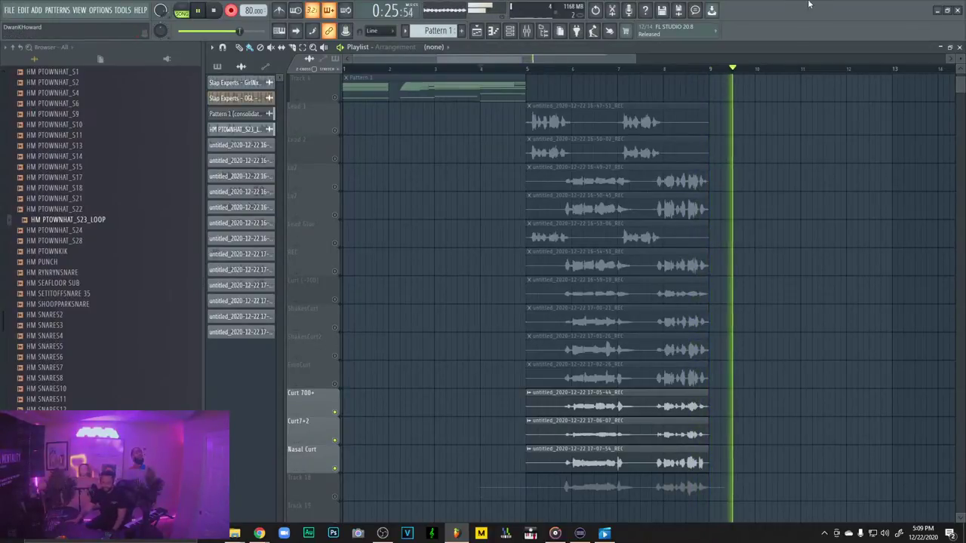
{"action": "key", "text": "space"}
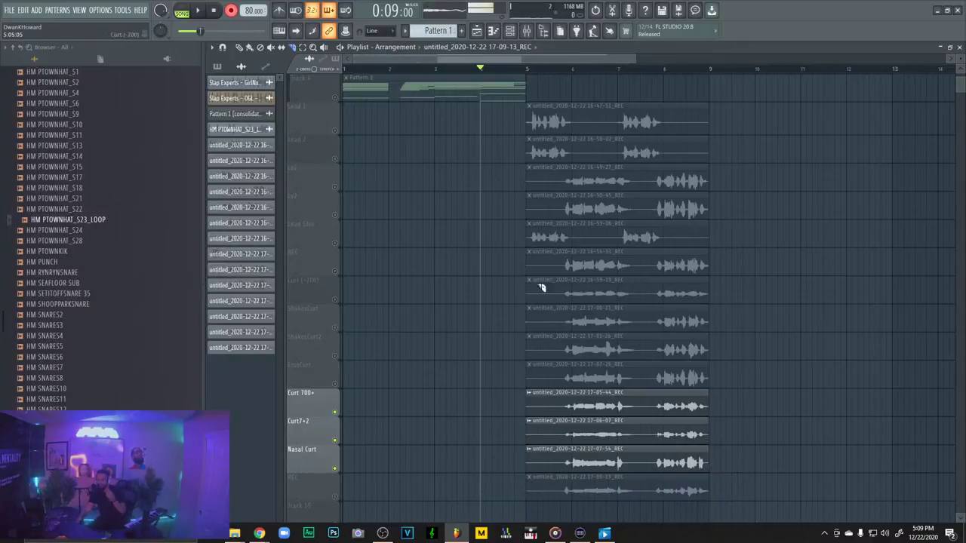
{"action": "scroll", "coordinate": [476, 342], "scroll_direction": "down", "scroll_amount": 2}
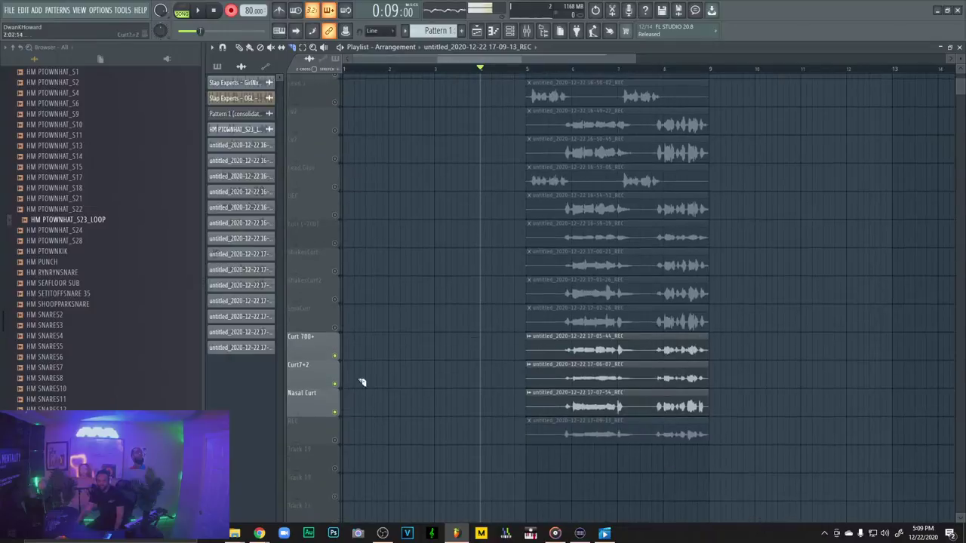
{"action": "left_click", "coordinate": [335, 442]}
Rename track 18 as "Curt700Glue"
{"action": "right_click", "coordinate": [305, 428]}
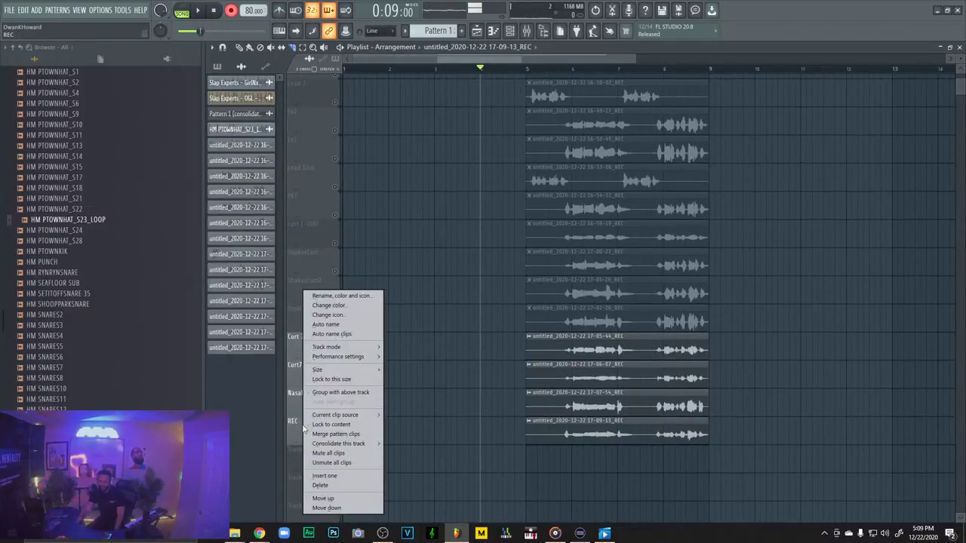
{"action": "left_click", "coordinate": [329, 300]}
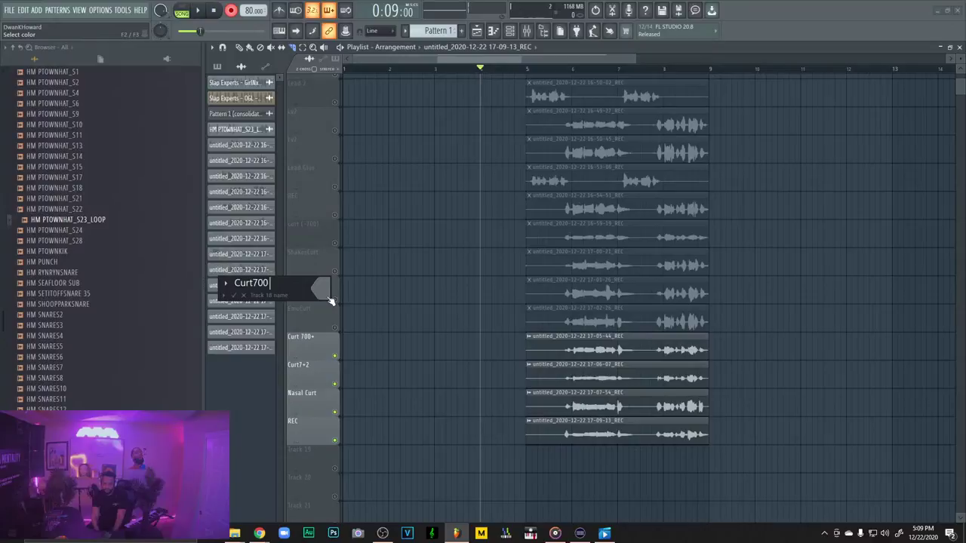
{"action": "key", "text": "Return"}
Record another vocal take on track 19 and trim the clip to bars 5 to 9
{"action": "key", "text": "space"}
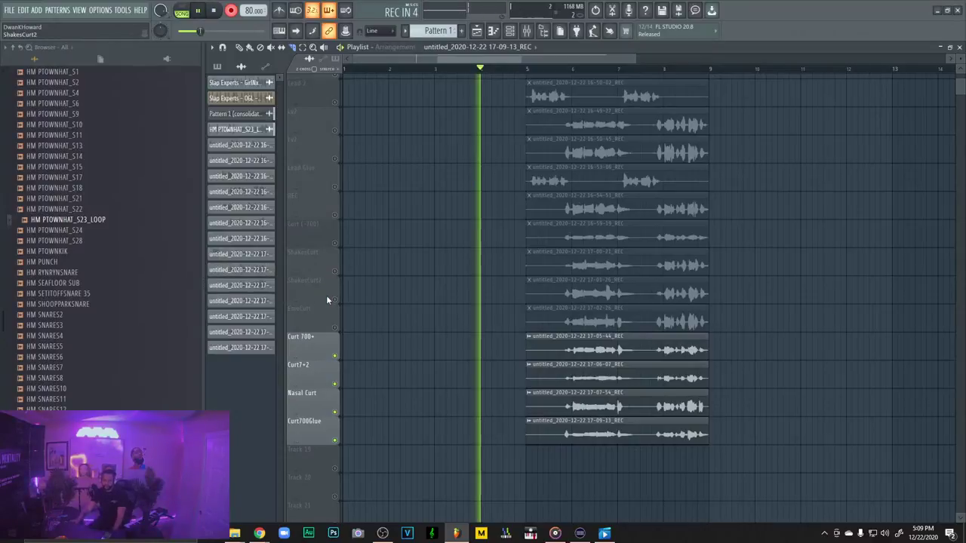
{"action": "left_click", "coordinate": [221, 15]}
{"action": "key", "text": "space"}
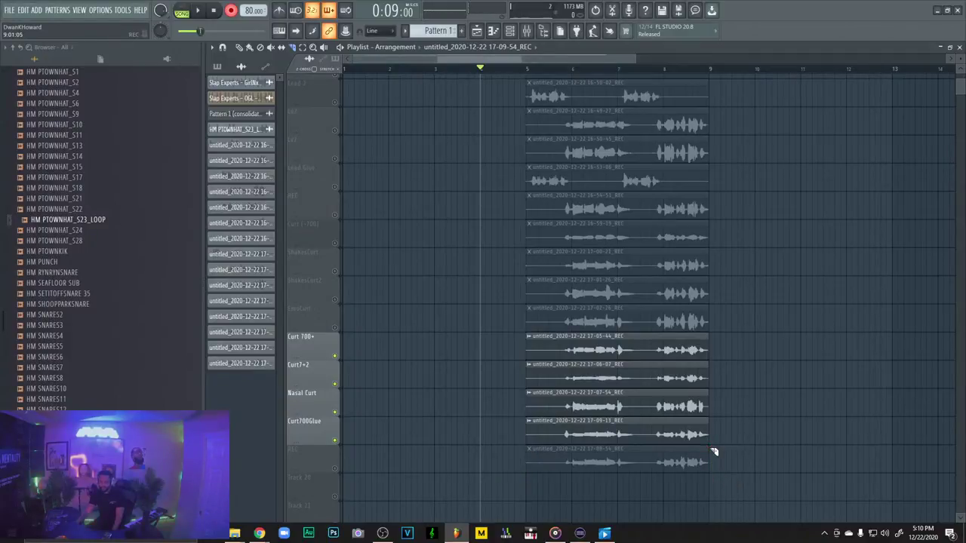
Play the arrangement from bar 4 and rename track 19 as "Curt700Glue 2"
{"action": "key", "text": "space"}
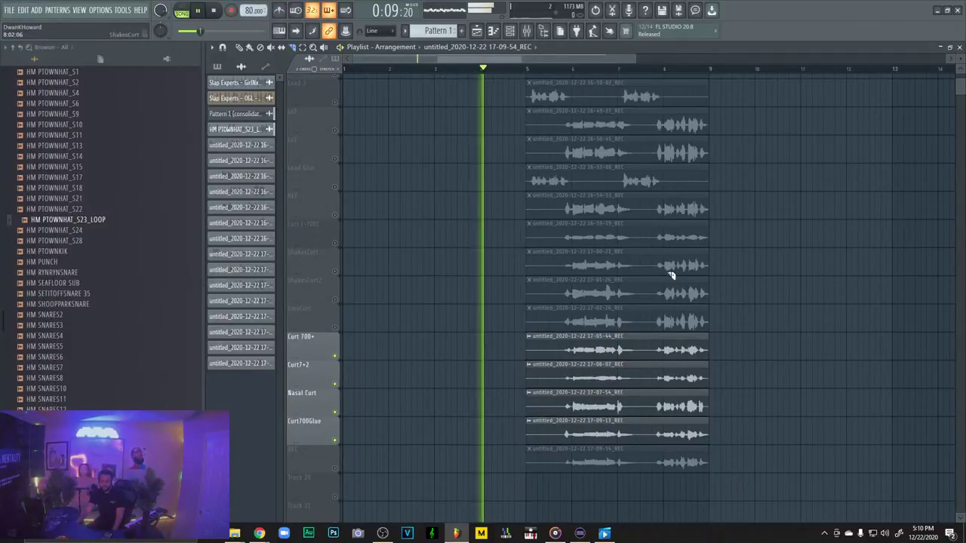
{"action": "scroll", "coordinate": [657, 258], "scroll_direction": "up", "scroll_amount": 3}
{"action": "scroll", "coordinate": [631, 279], "scroll_direction": "down", "scroll_amount": 2}
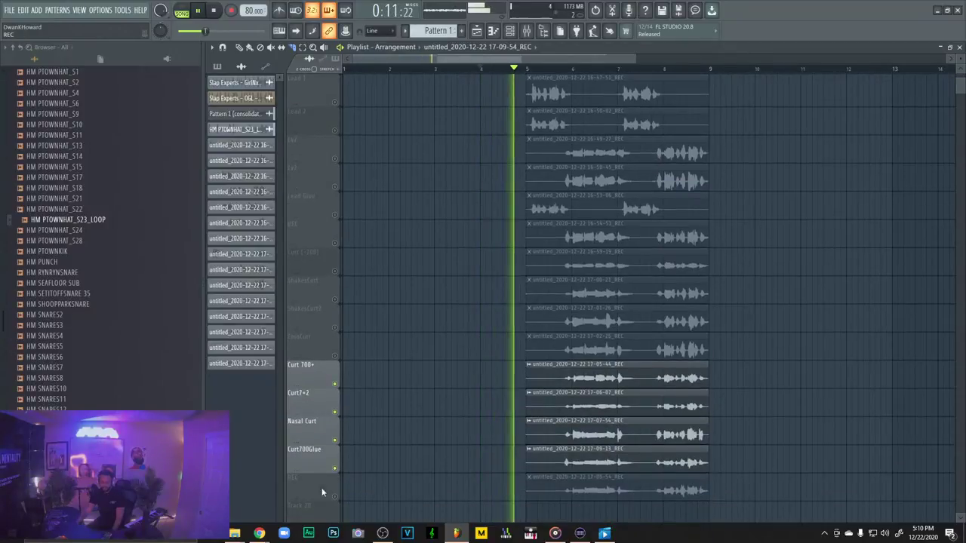
{"action": "right_click", "coordinate": [300, 480]}
{"action": "left_click", "coordinate": [336, 299]}
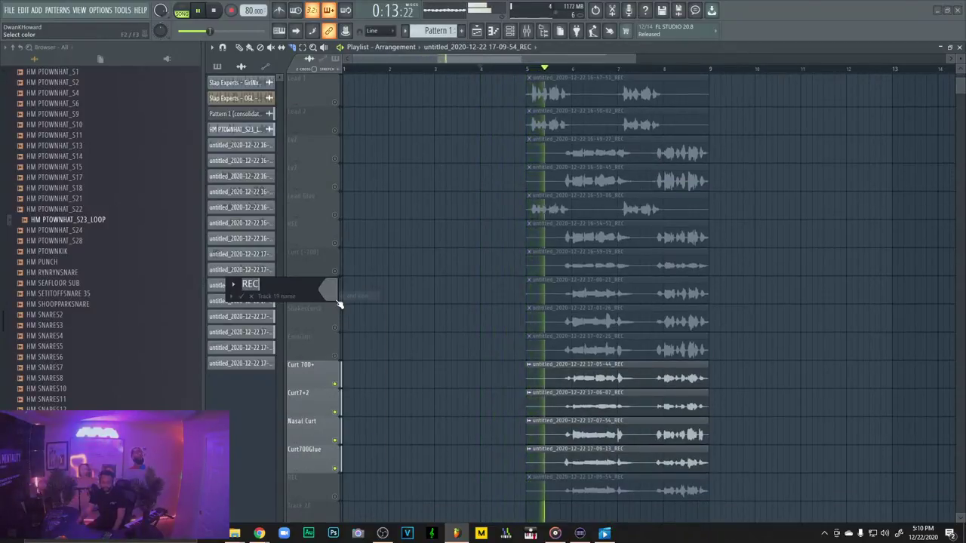
{"action": "type", "text": "Curt700Glue 2"}
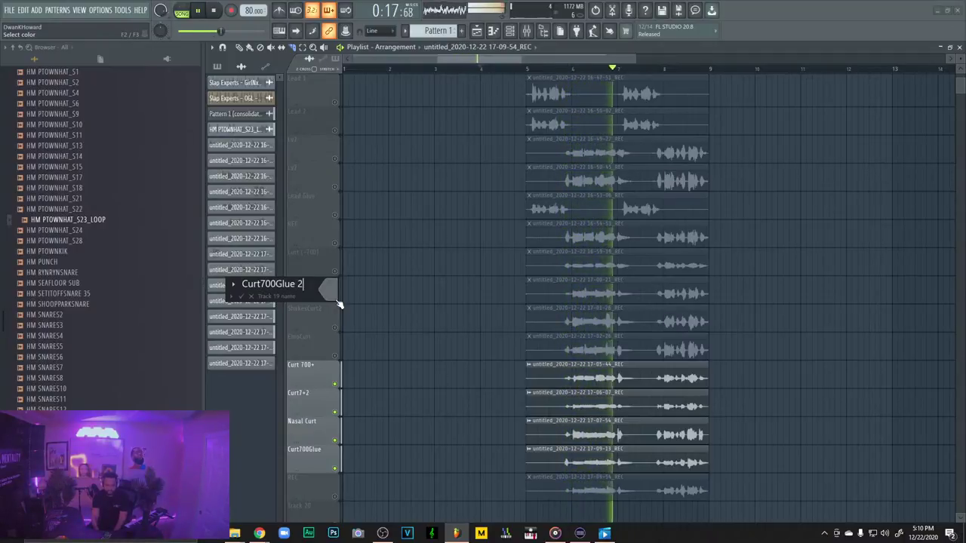
{"action": "key", "text": "Return"}
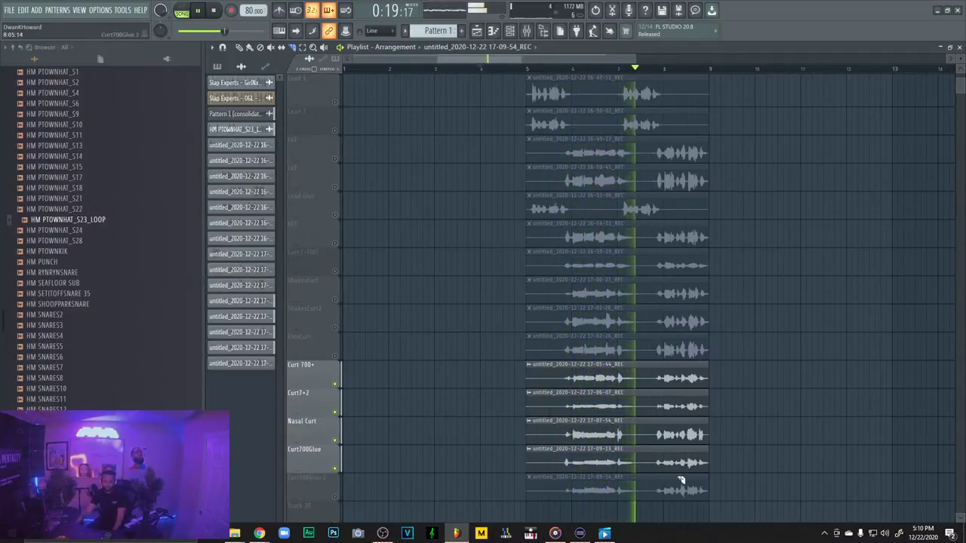
Unmute the Curt700Glue 2 track while the arrangement plays and return to the upper playlist tracks
{"action": "scroll", "coordinate": [490, 377], "scroll_direction": "down", "scroll_amount": 2}
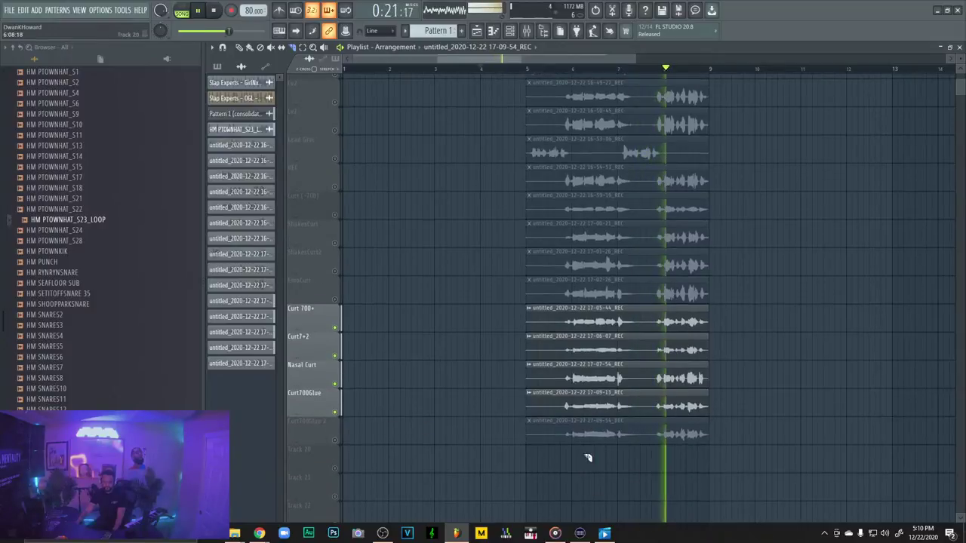
{"action": "left_click", "coordinate": [335, 440]}
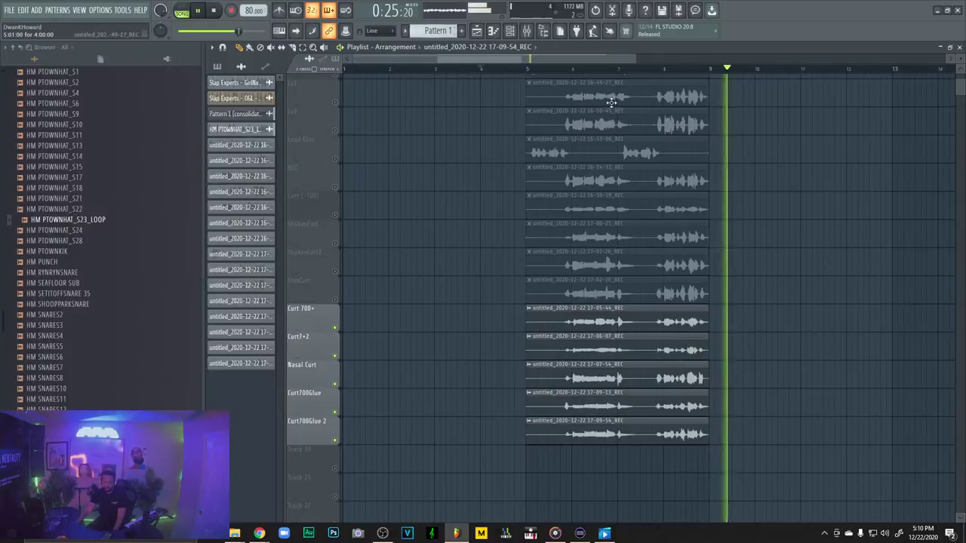
{"action": "scroll", "coordinate": [588, 128], "scroll_direction": "up", "scroll_amount": 2}
{"action": "scroll", "coordinate": [588, 127], "scroll_direction": "up", "scroll_amount": 3}
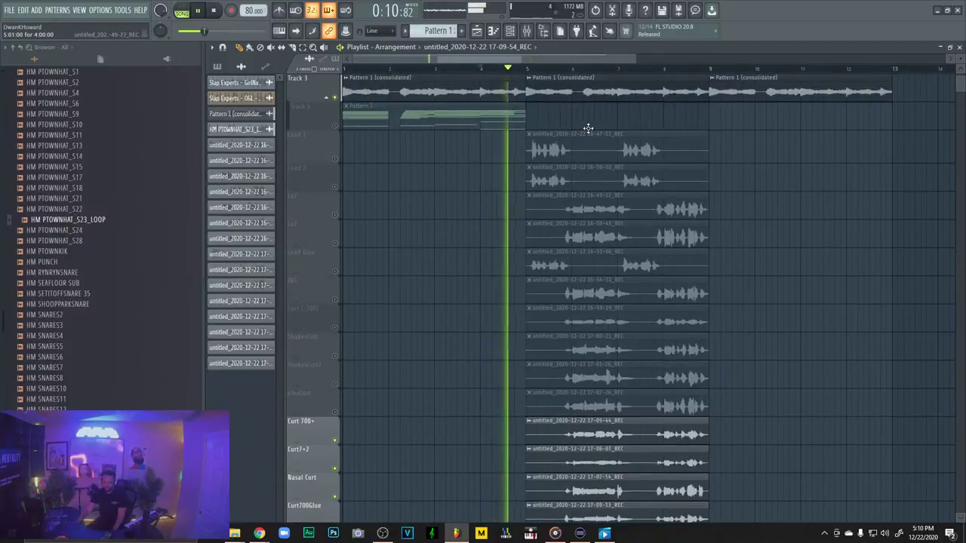
{"action": "scroll", "coordinate": [586, 129], "scroll_direction": "down", "scroll_amount": 6}
{"action": "scroll", "coordinate": [629, 233], "scroll_direction": "up", "scroll_amount": 3}
{"action": "scroll", "coordinate": [629, 233], "scroll_direction": "up", "scroll_amount": 2}
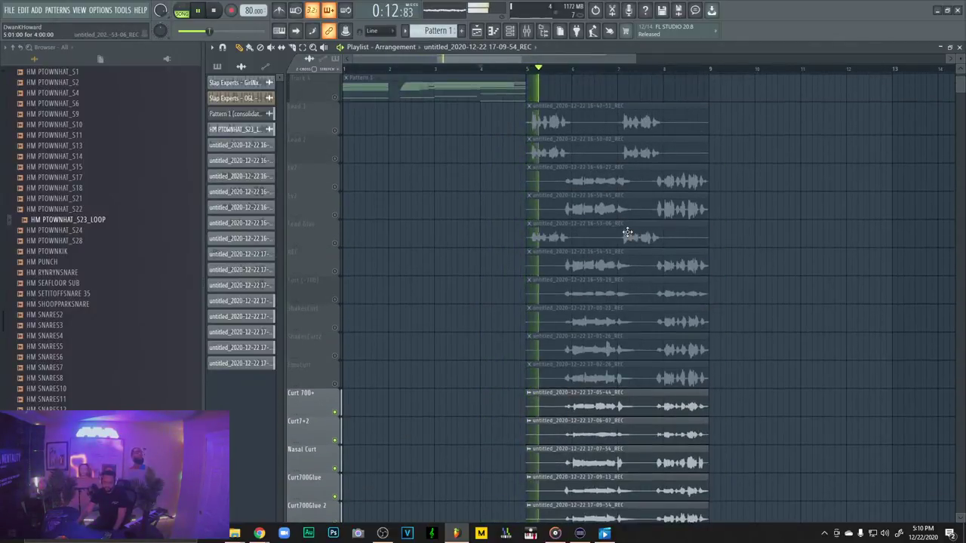
{"action": "scroll", "coordinate": [625, 231], "scroll_direction": "down", "scroll_amount": 4}
{"action": "scroll", "coordinate": [701, 294], "scroll_direction": "up", "scroll_amount": 4}
{"action": "scroll", "coordinate": [679, 283], "scroll_direction": "down", "scroll_amount": 2}
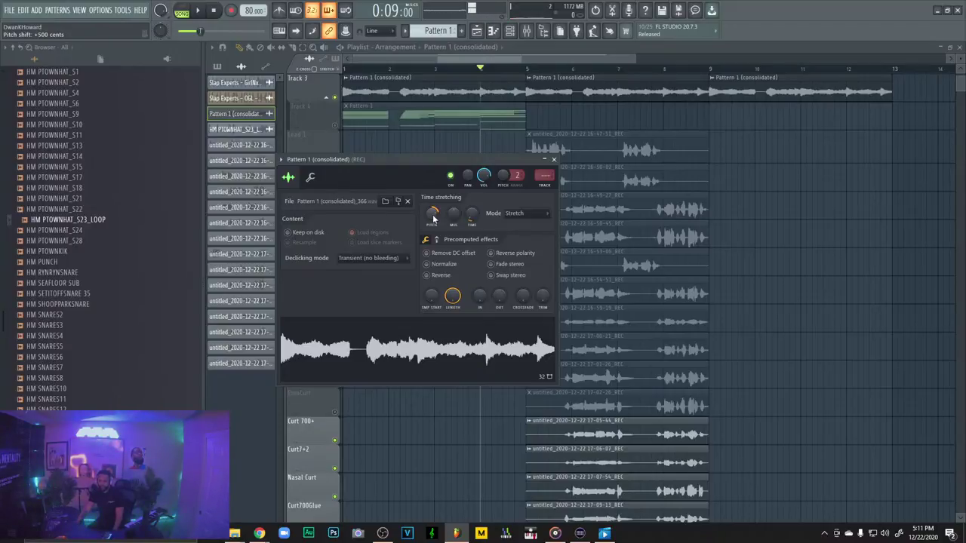
Close the Pattern 1 (consolidated) clip settings and mute the five vocal tracks from Curt 700+ to Curt700Glue 2
{"action": "scroll", "coordinate": [759, 277], "scroll_direction": "down", "scroll_amount": 2}
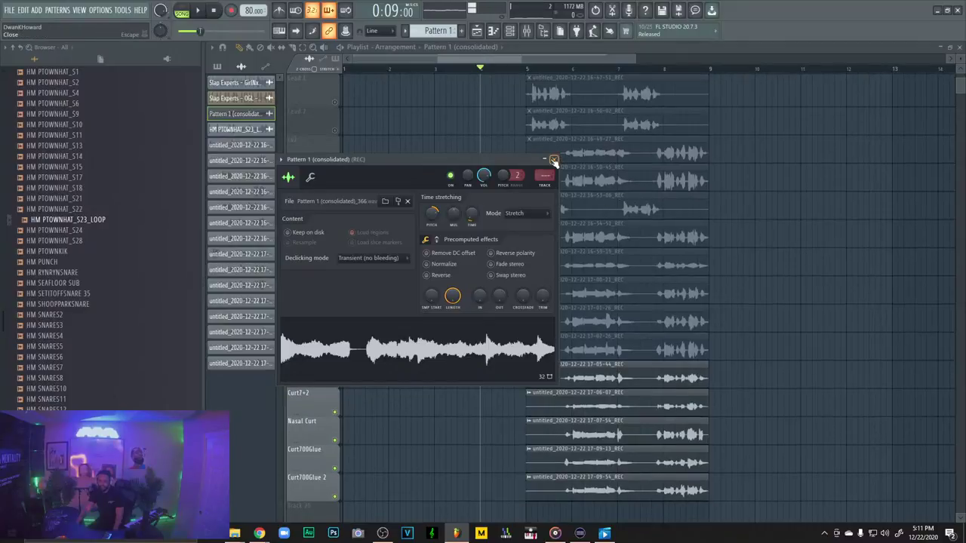
{"action": "left_click", "coordinate": [554, 161]}
{"action": "scroll", "coordinate": [640, 221], "scroll_direction": "down", "scroll_amount": 3}
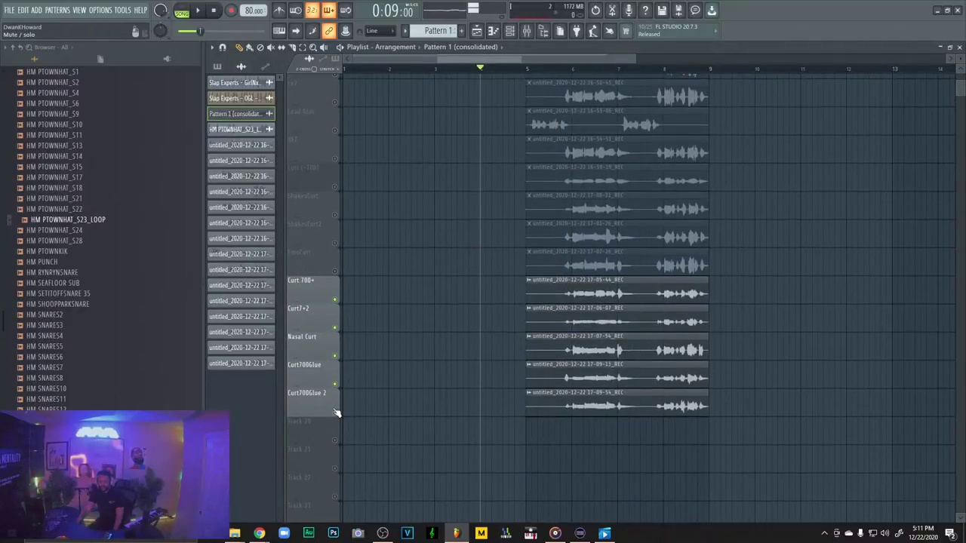
{"action": "left_click", "coordinate": [335, 412]}
{"action": "left_click", "coordinate": [335, 384]}
{"action": "left_click", "coordinate": [335, 355]}
{"action": "left_click", "coordinate": [335, 327]}
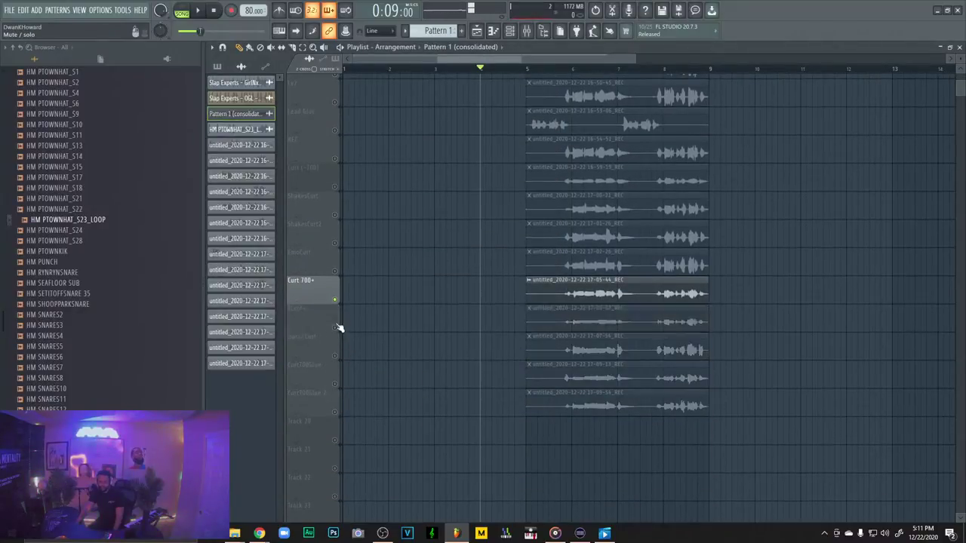
{"action": "left_click", "coordinate": [335, 300]}
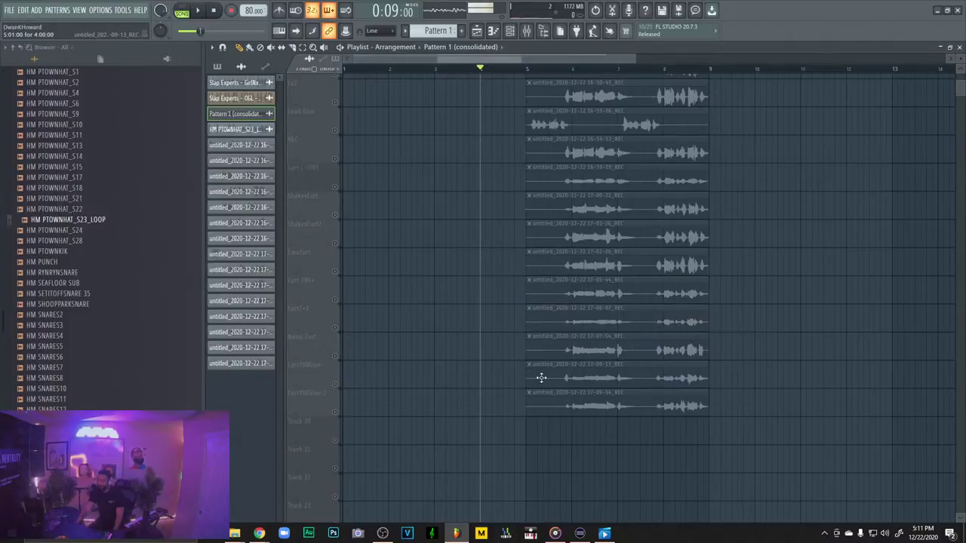
Play the beat from bar 4 with all vocal tracks muted, then stop playback
{"action": "key", "text": "space"}
{"action": "scroll", "coordinate": [528, 336], "scroll_direction": "up", "scroll_amount": 7}
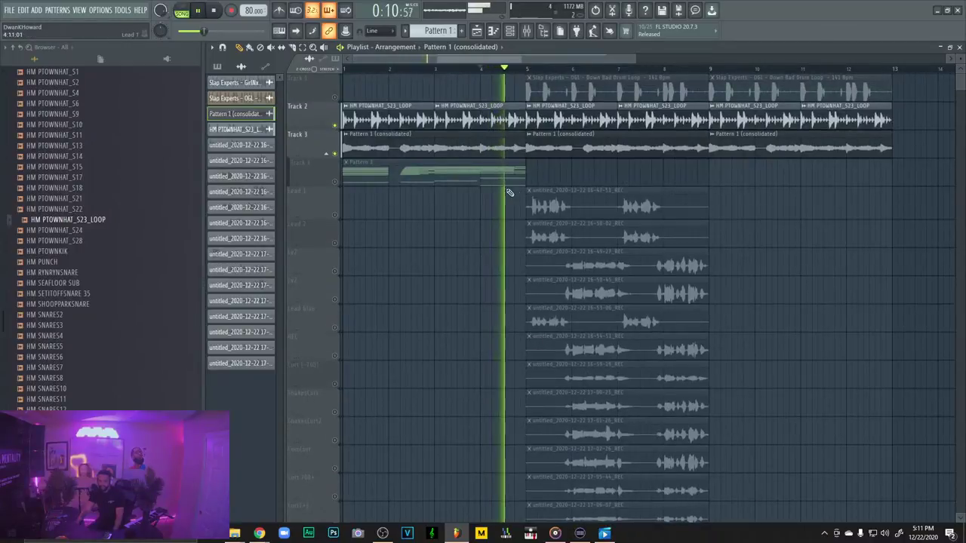
{"action": "scroll", "coordinate": [571, 155], "scroll_direction": "down", "scroll_amount": 3}
{"action": "scroll", "coordinate": [571, 170], "scroll_direction": "up", "scroll_amount": 3}
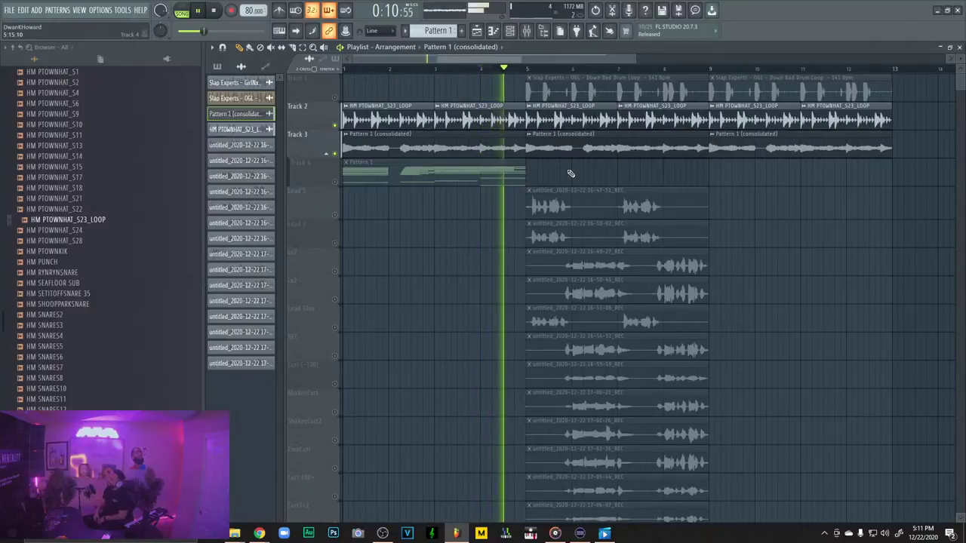
{"action": "key", "text": "space"}
Open the Curt700Glue 2 clip's settings and set the Curt700Glue clip's time-stretching mode to Stretch
{"action": "scroll", "coordinate": [449, 308], "scroll_direction": "down", "scroll_amount": 7}
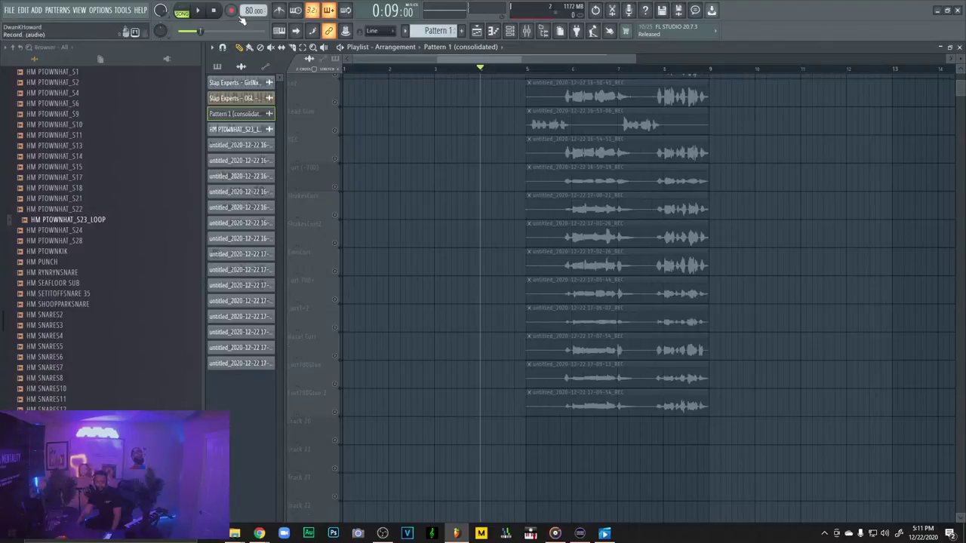
{"action": "double_click", "coordinate": [581, 403]}
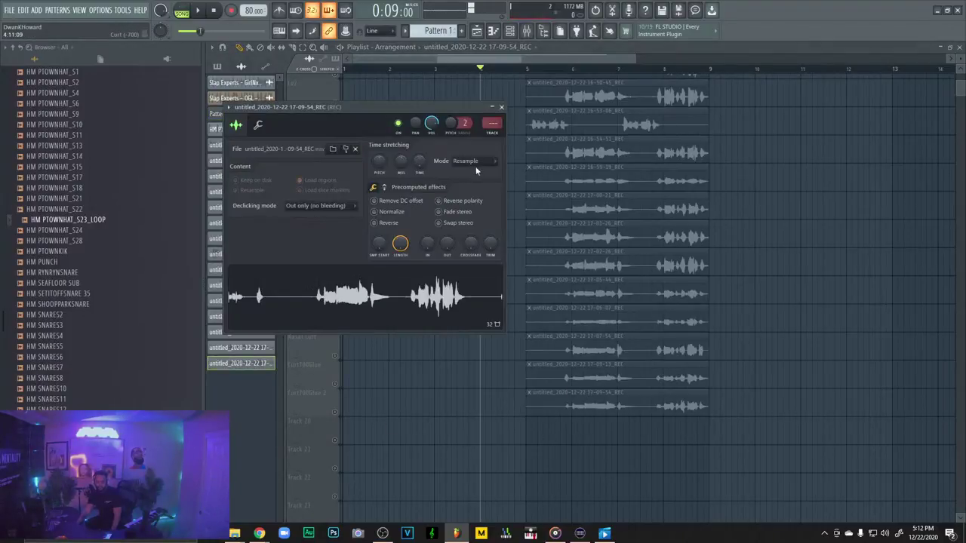
{"action": "double_click", "coordinate": [611, 371]}
{"action": "left_click", "coordinate": [475, 150]}
{"action": "left_click", "coordinate": [468, 176]}
Set the time-stretching mode of the Curt7+2 and Curt 700+ clips to Stretch, then check the EmoCurt clip's settings and close them
{"action": "double_click", "coordinate": [599, 312]}
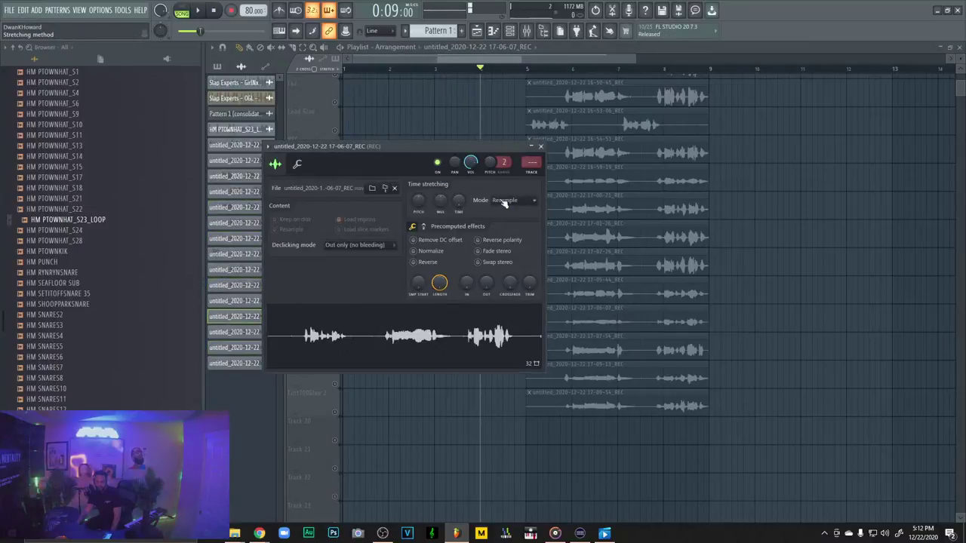
{"action": "left_click", "coordinate": [510, 200]}
{"action": "left_click", "coordinate": [510, 228]}
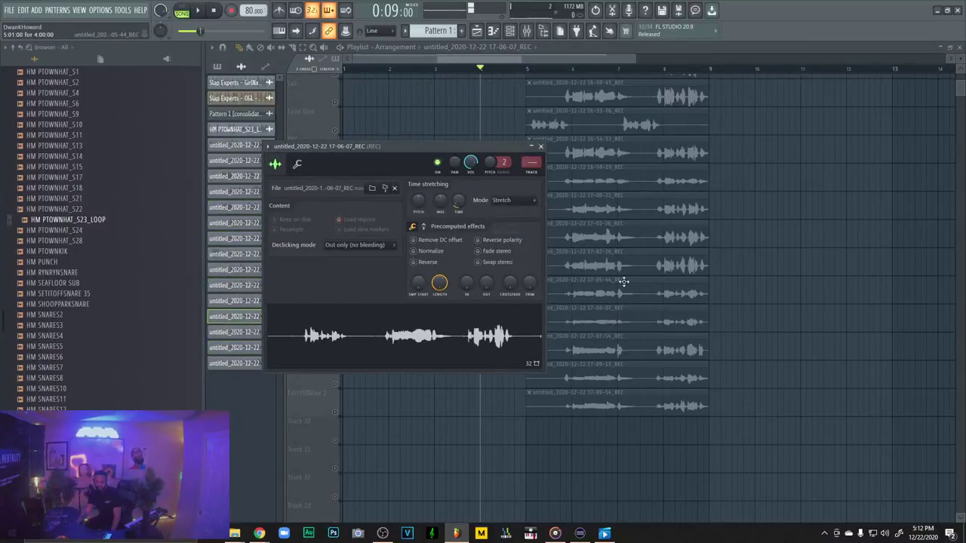
{"action": "double_click", "coordinate": [624, 281]}
{"action": "left_click", "coordinate": [498, 187]}
{"action": "left_click", "coordinate": [503, 217]}
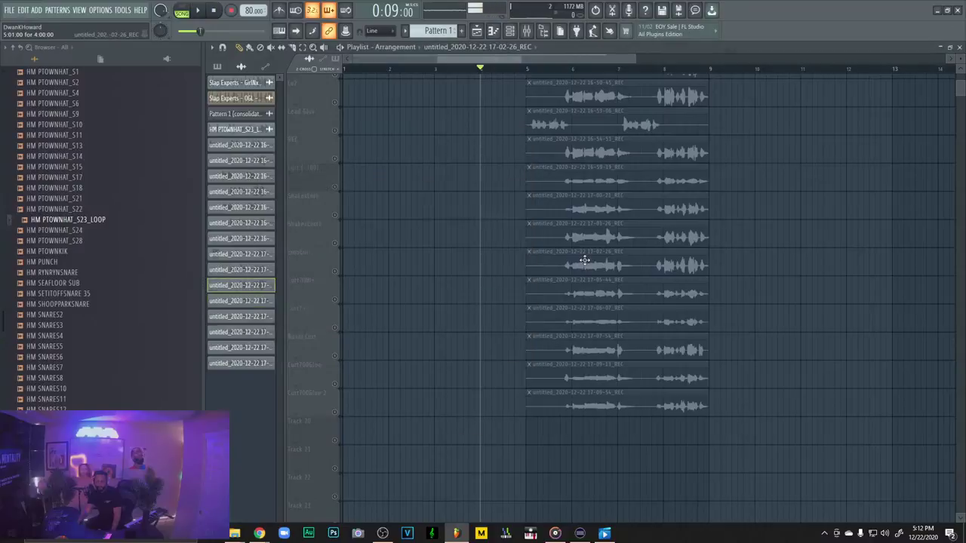
{"action": "double_click", "coordinate": [582, 260]}
{"action": "key", "text": "Escape"}
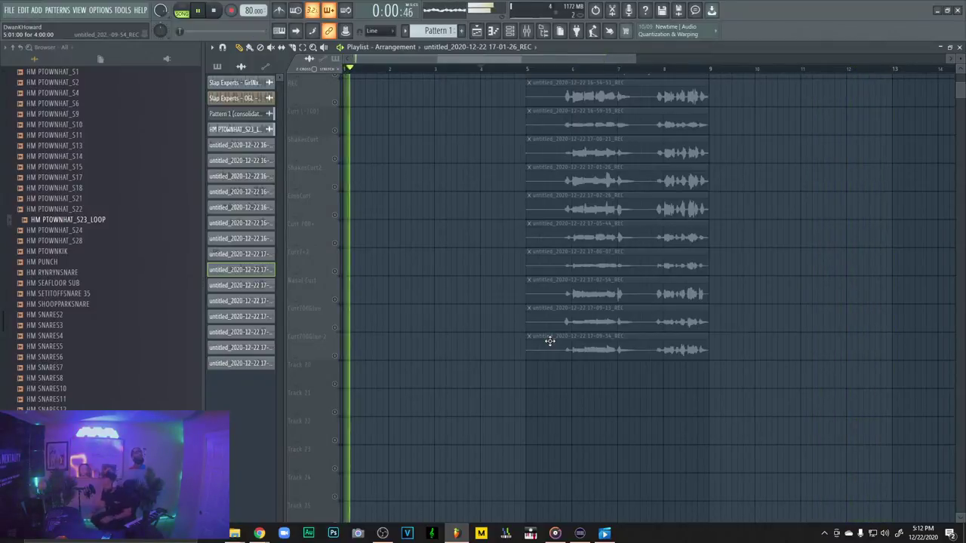
{"action": "key", "text": "space"}
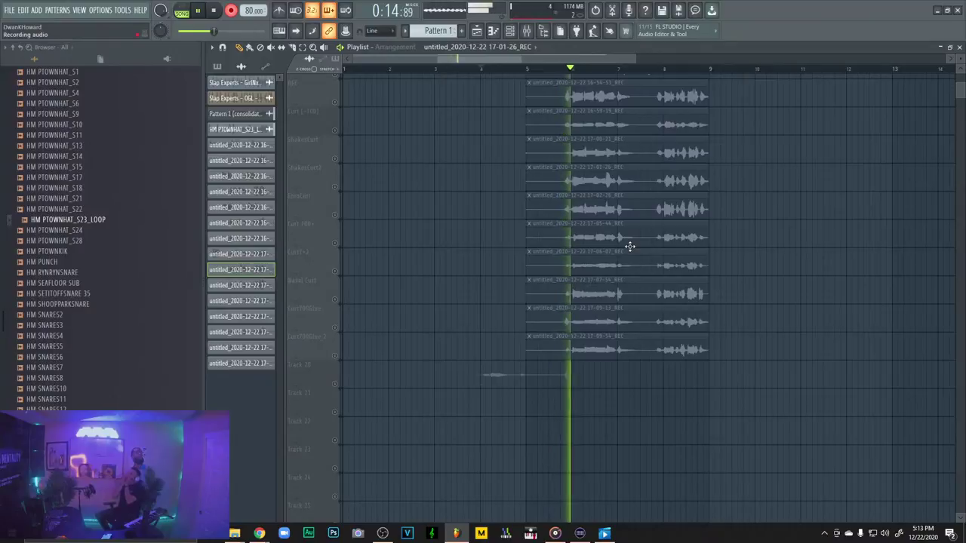
{"action": "key", "text": "space"}
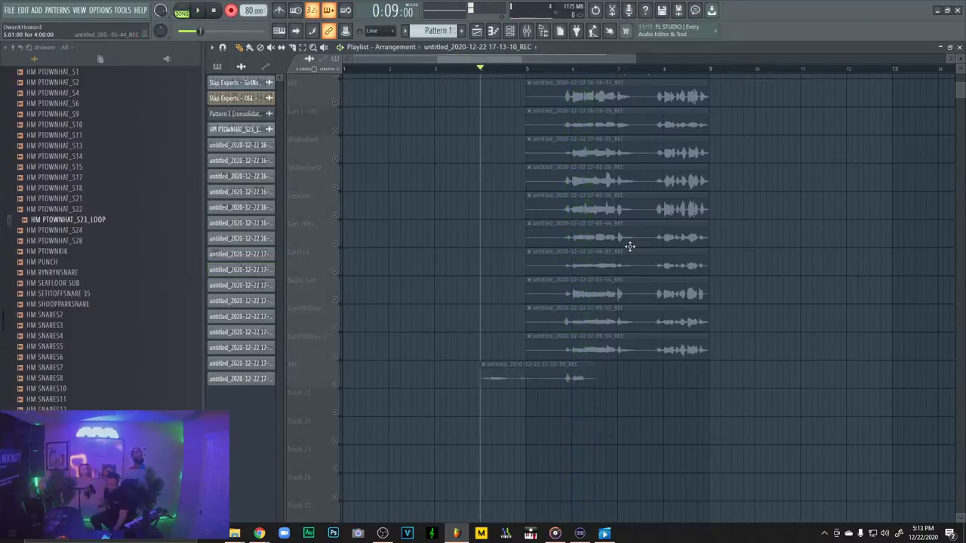
{"action": "key", "text": "ctrl+z"}
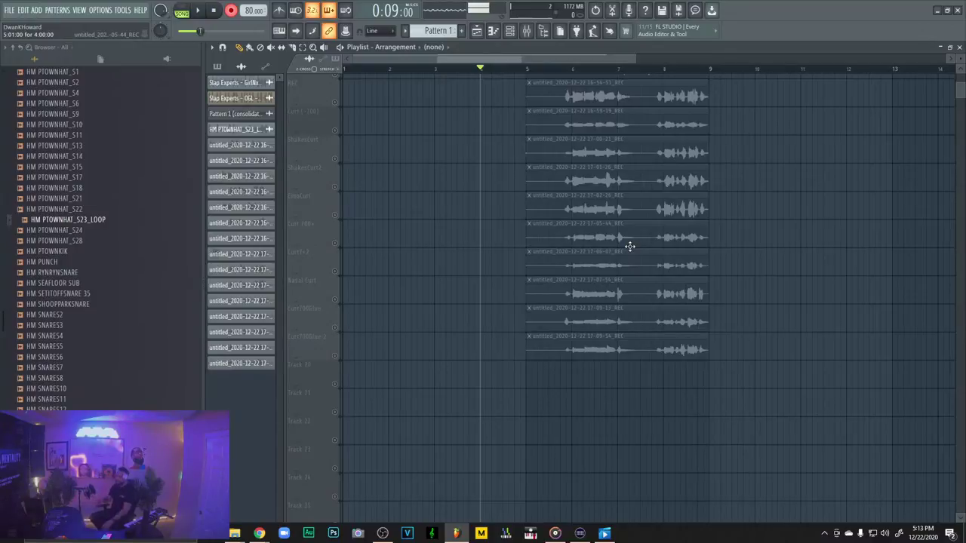
Record vocal takes on tracks 20 to 23 with clips starting at bar 5, unmuting track 22 while the last take records
{"action": "key", "text": "space"}
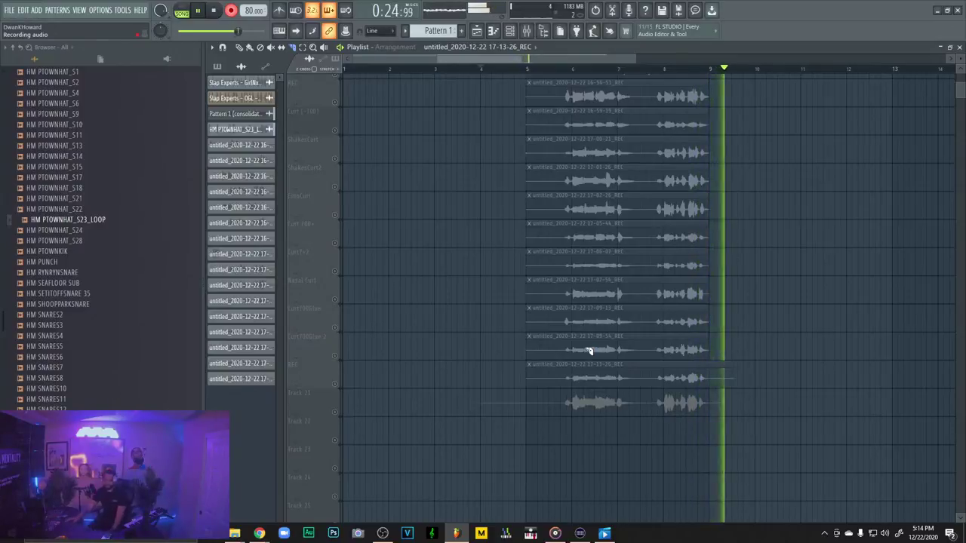
{"action": "key", "text": "space"}
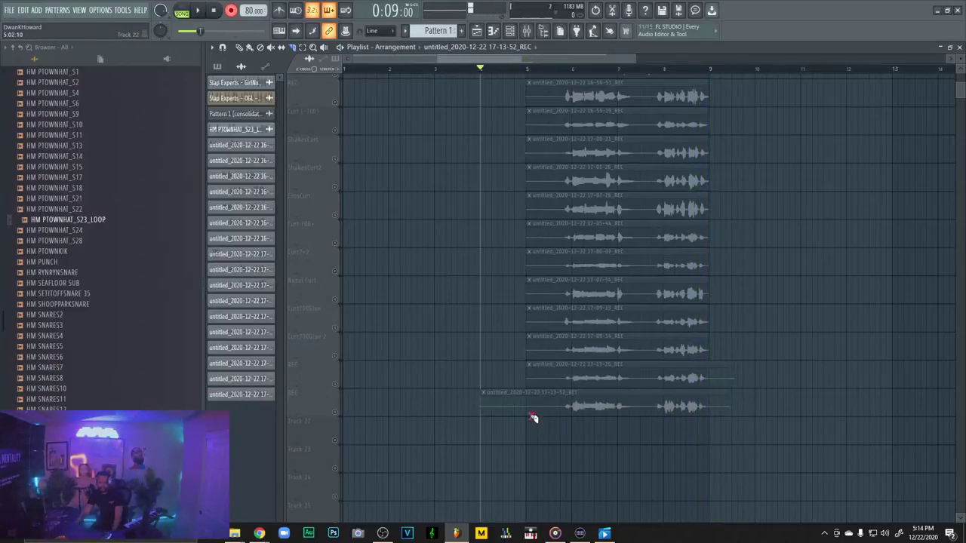
{"action": "key", "text": "space"}
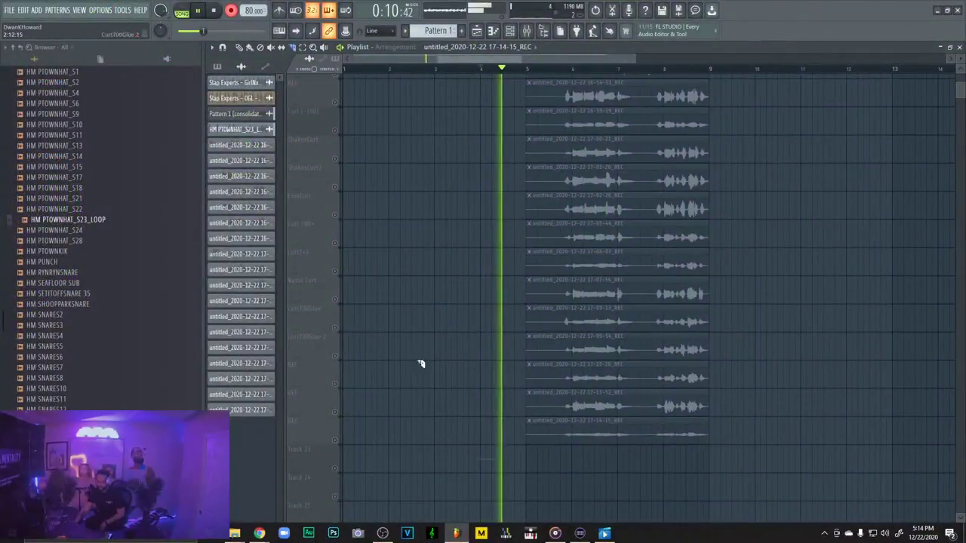
{"action": "left_click", "coordinate": [337, 441]}
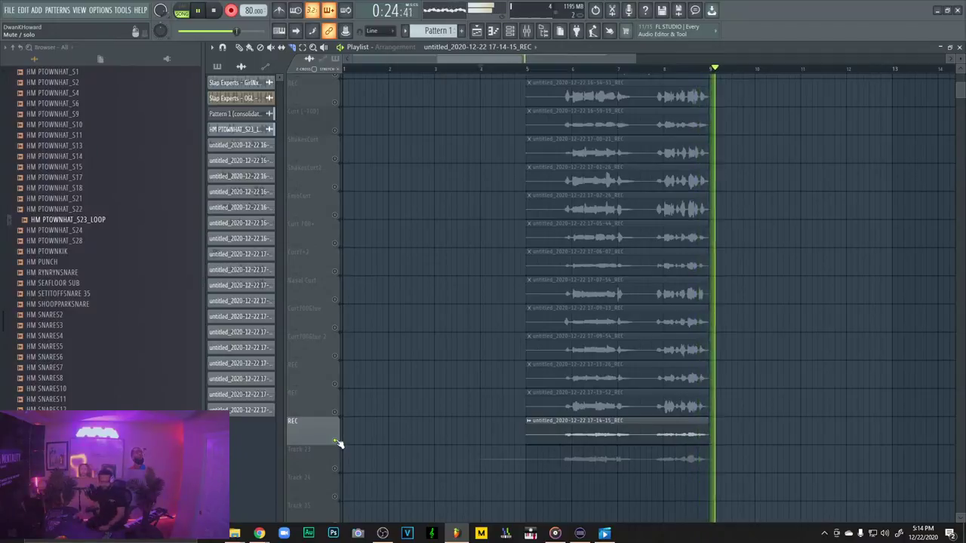
{"action": "key", "text": "space"}
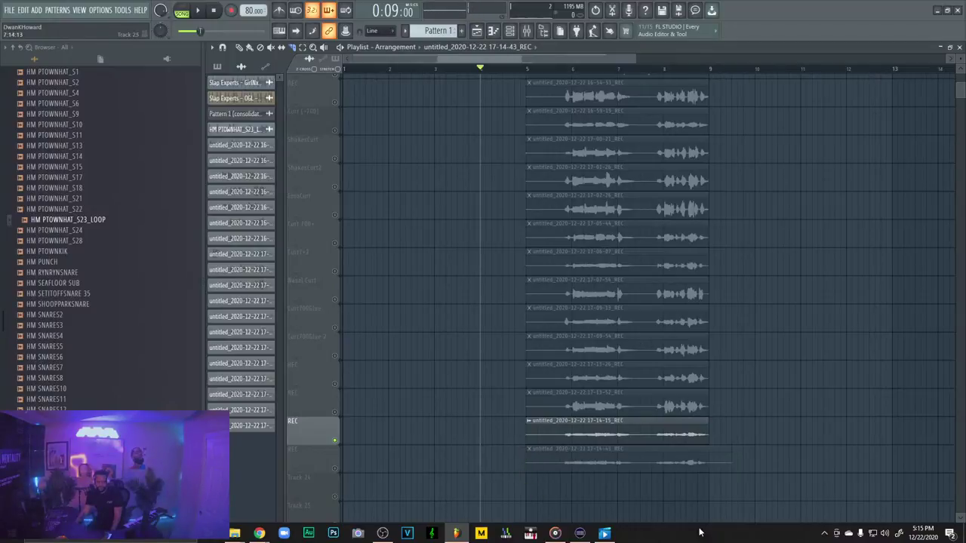
Play back the track 22 take briefly, then rename track 22 as "Bass C500" and track 20 as "Curt500+"
{"action": "key", "text": "space"}
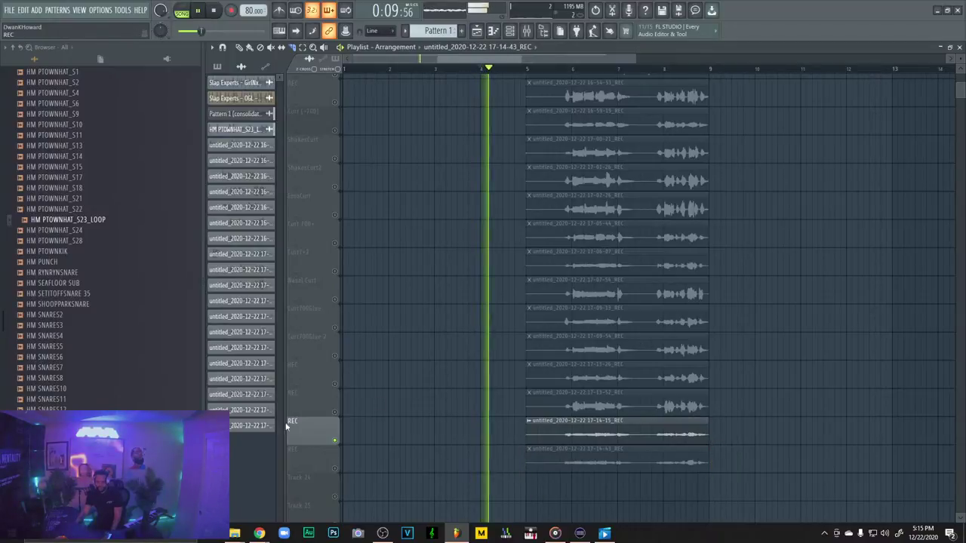
{"action": "key", "text": "space"}
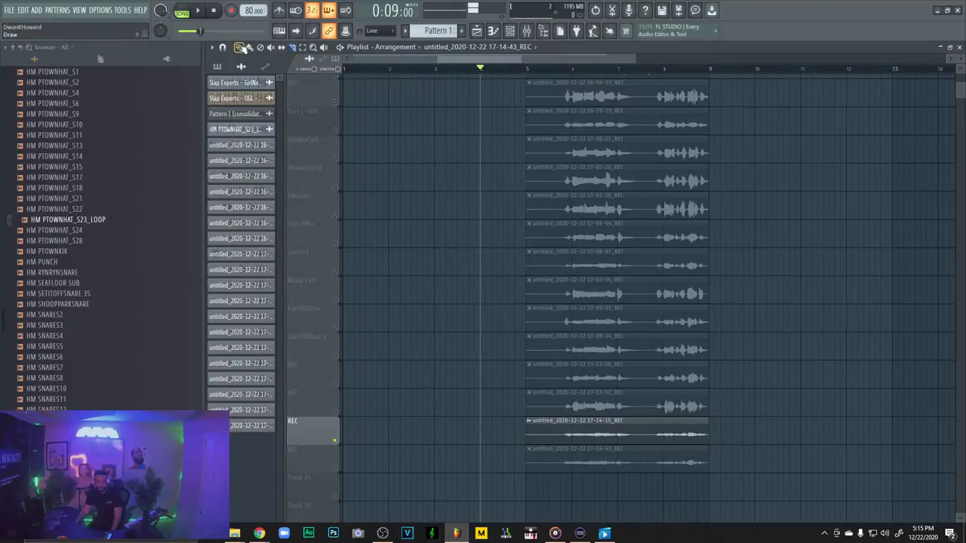
{"action": "right_click", "coordinate": [313, 427]}
{"action": "left_click", "coordinate": [341, 295]}
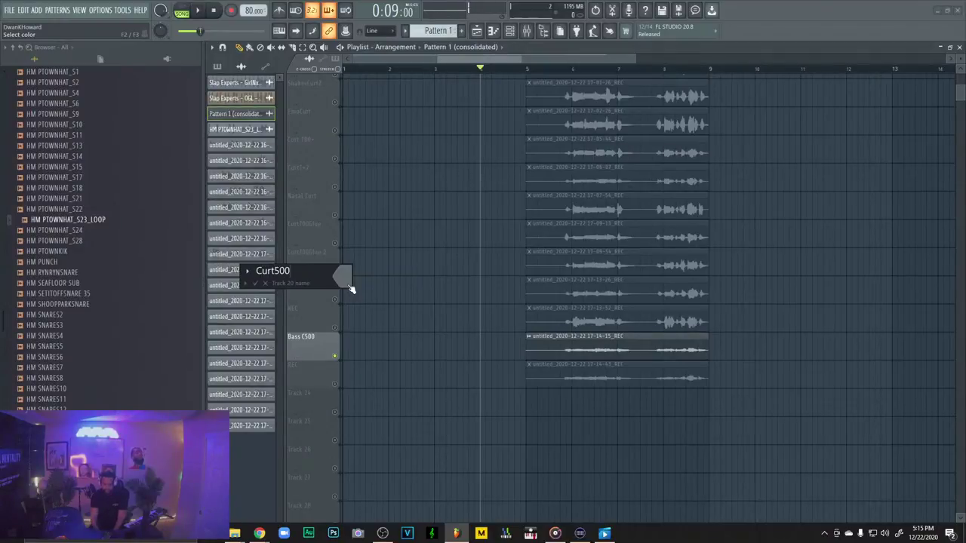
{"action": "key", "text": "Return"}
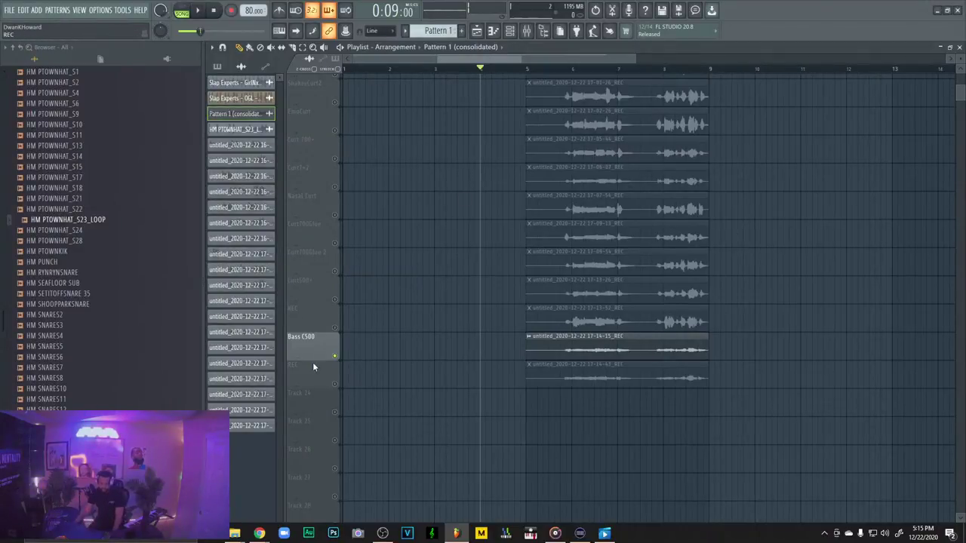
Rename track 21 as "Curt500+"
{"action": "right_click", "coordinate": [308, 317]}
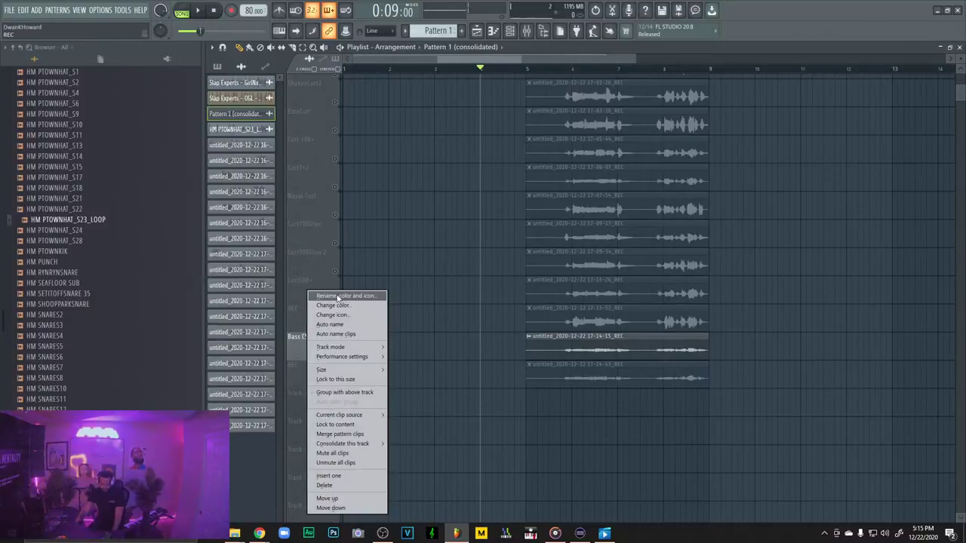
{"action": "left_click", "coordinate": [340, 299]}
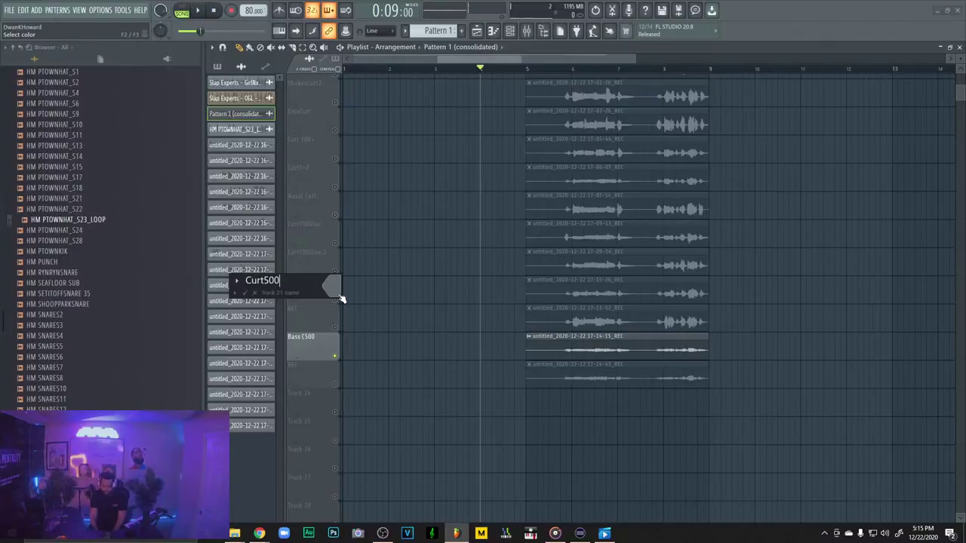
{"action": "key", "text": "Return"}
Rename track 23, directly below Bass C500, as "BassC500"
{"action": "scroll", "coordinate": [336, 300], "scroll_direction": "down", "scroll_amount": 1}
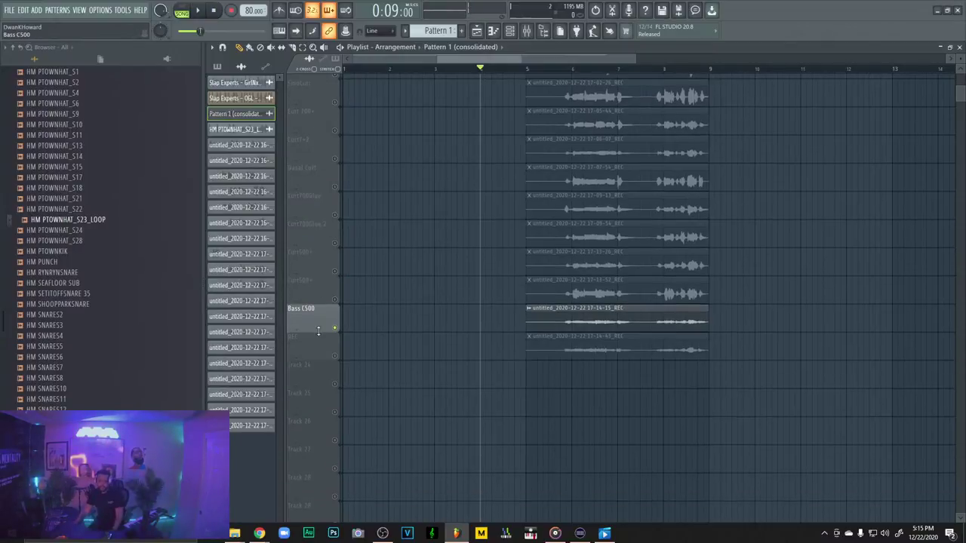
{"action": "right_click", "coordinate": [318, 341]}
{"action": "left_click", "coordinate": [306, 338]}
{"action": "right_click", "coordinate": [305, 338]}
{"action": "left_click", "coordinate": [343, 297]}
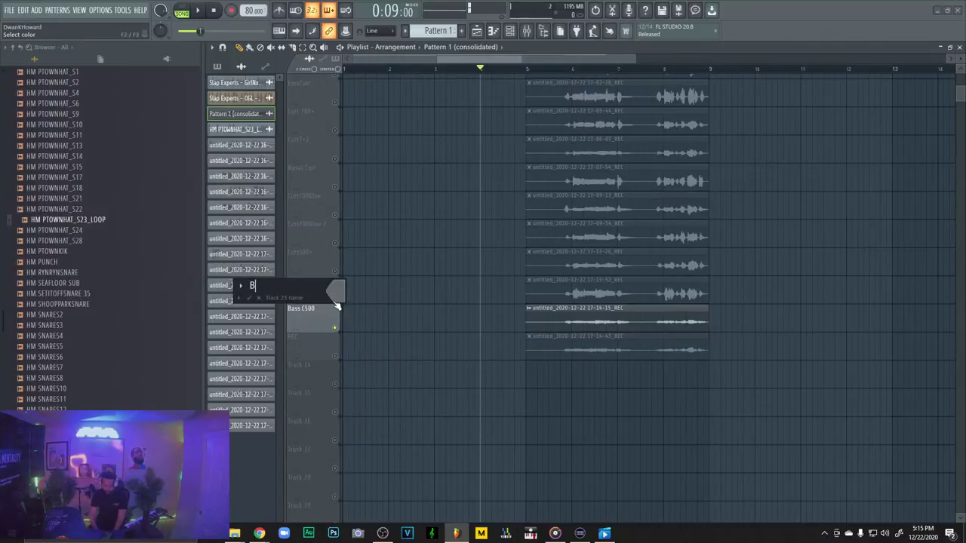
{"action": "type", "text": "Bass C500"}
{"action": "key", "text": "Return"}
Play the arrangement from bar 4 and unmute the BassC500 track and both Curt500+ tracks
{"action": "key", "text": "space"}
{"action": "left_click", "coordinate": [334, 355]}
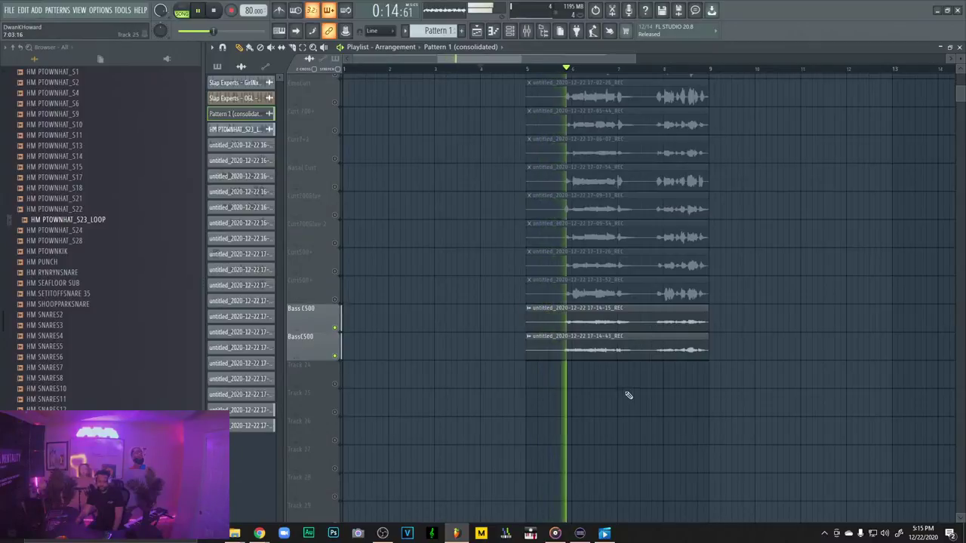
{"action": "left_click", "coordinate": [336, 299]}
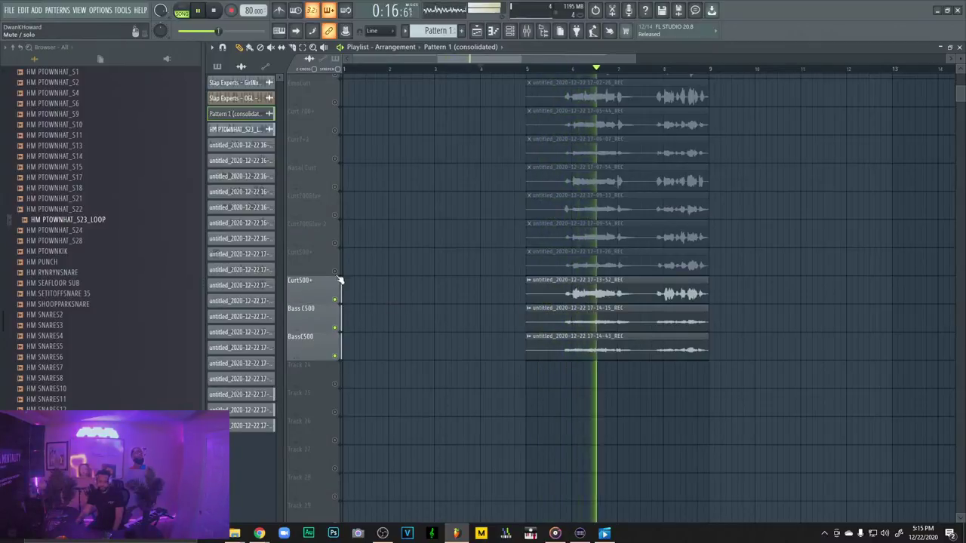
{"action": "left_click", "coordinate": [336, 271]}
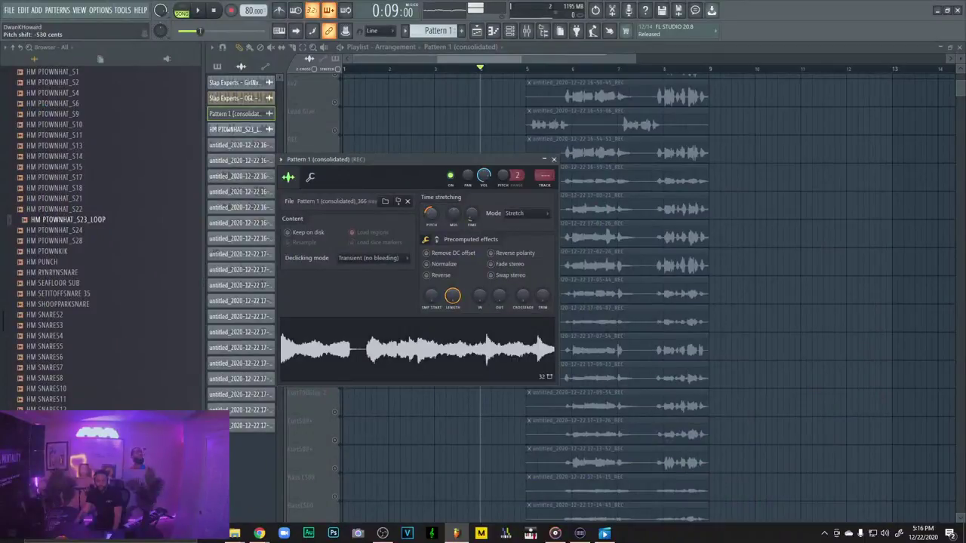
Record a vocal take on track 24 from bar 4 and stop the recording
{"action": "key", "text": "space"}
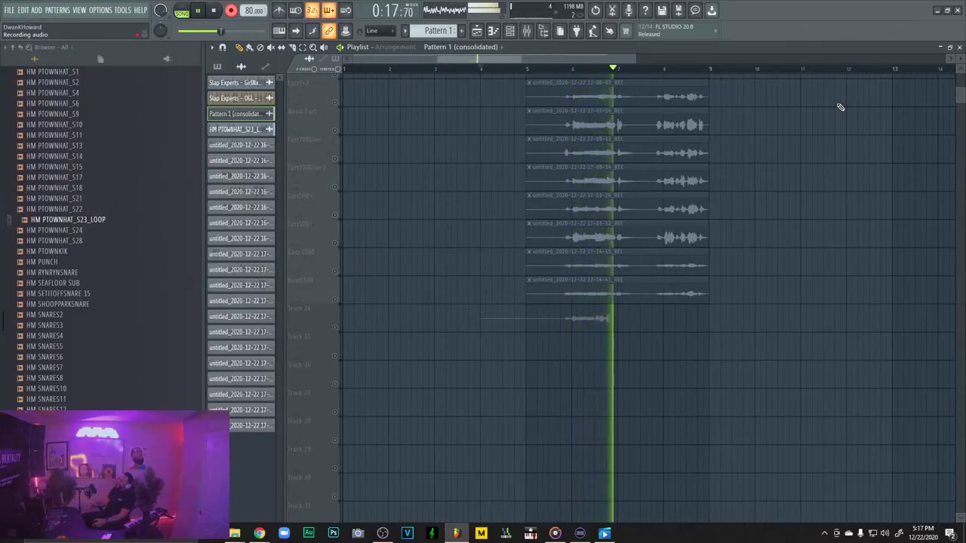
{"action": "key", "text": "space"}
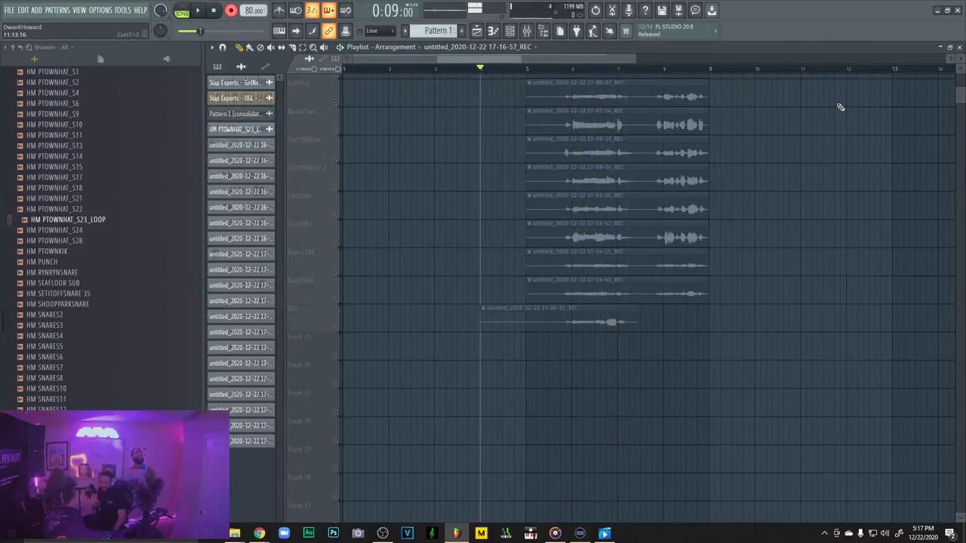
Delete the last recorded take on track 24 and record another vocal take from bar 4
{"action": "key", "text": "ctrl+alt+BackSpace"}
{"action": "key", "text": "Return"}
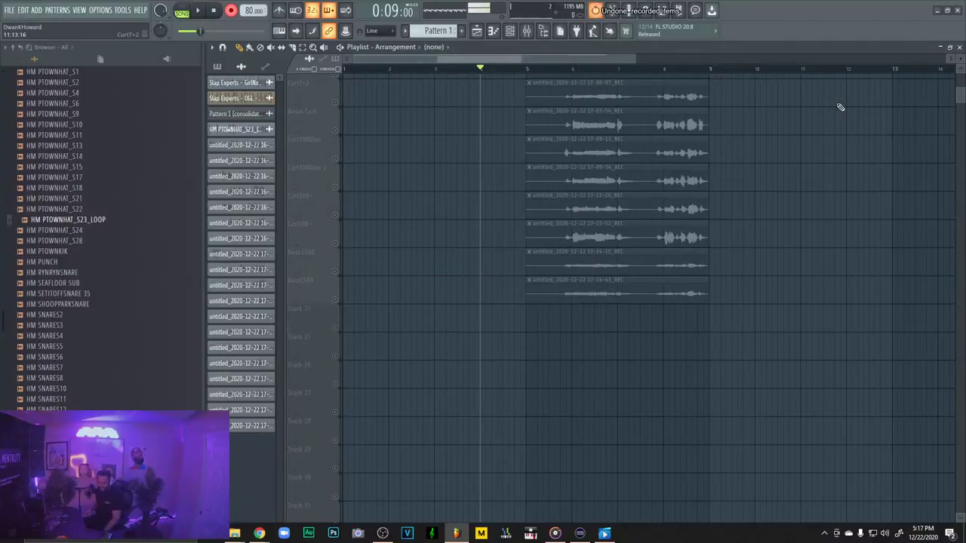
{"action": "key", "text": "space"}
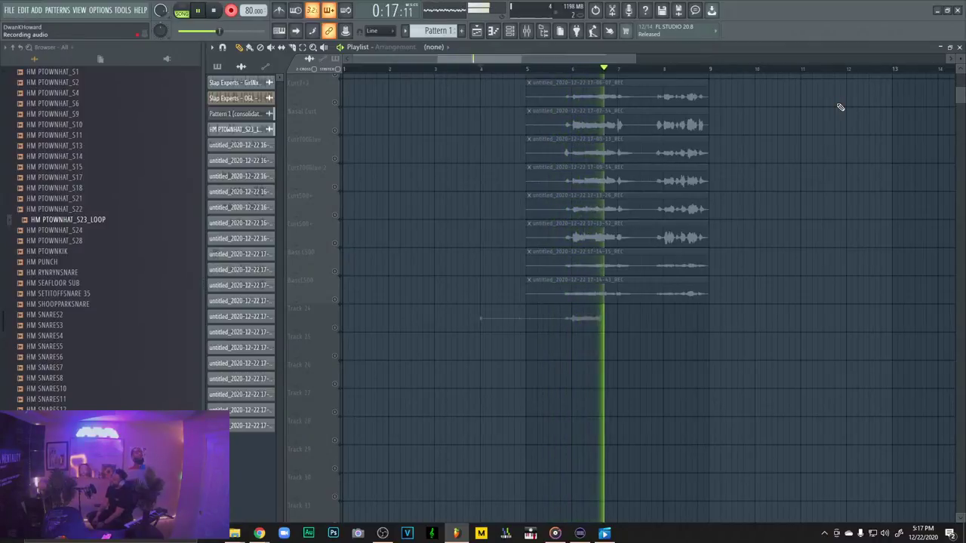
{"action": "key", "text": "space"}
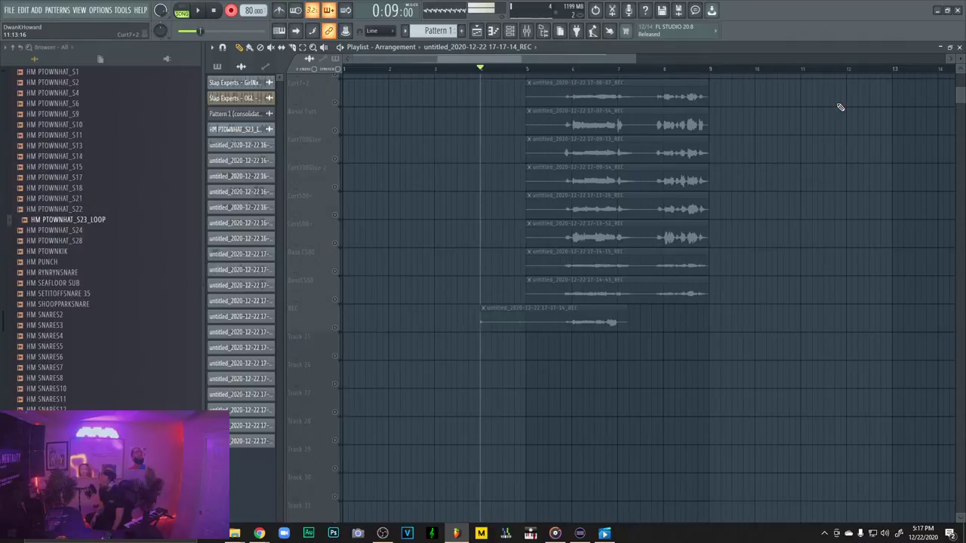
Discard the short retake on track 24 and record a full vocal take from bar 4 past bar 9
{"action": "key", "text": "ctrl+z"}
{"action": "key", "text": "Return"}
{"action": "key", "text": "space"}
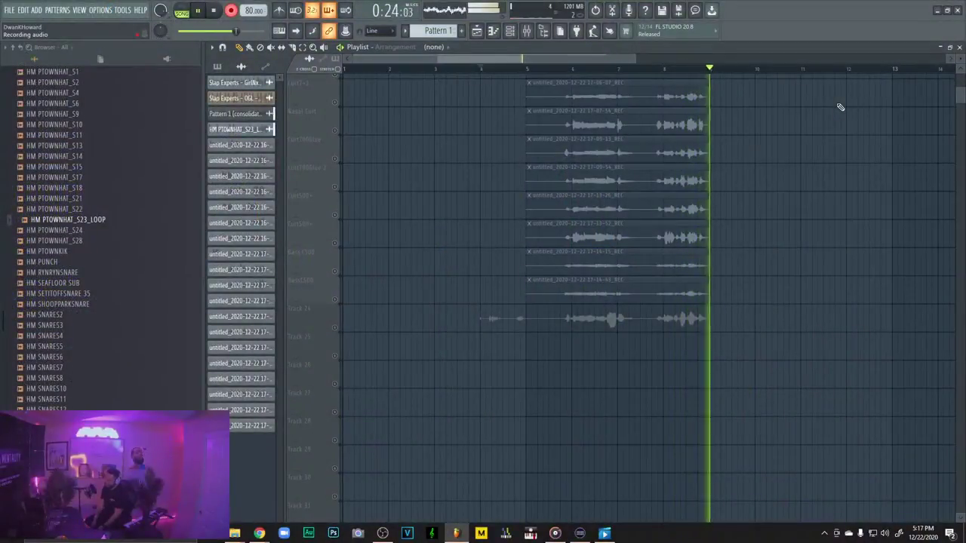
{"action": "key", "text": "space"}
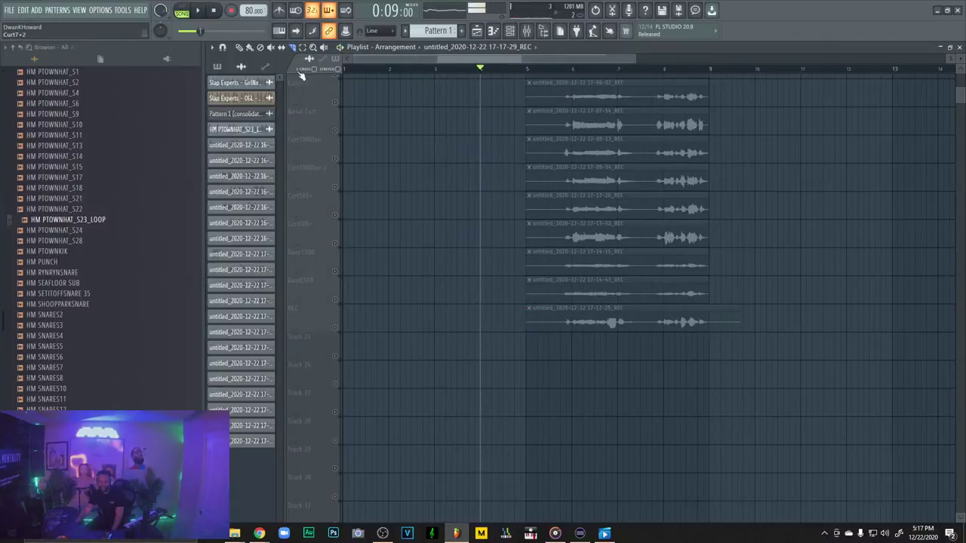
Arm recording of audio into the playlist as an audio clip and set the master mixer track's input to (none)
{"action": "left_click", "coordinate": [231, 10]}
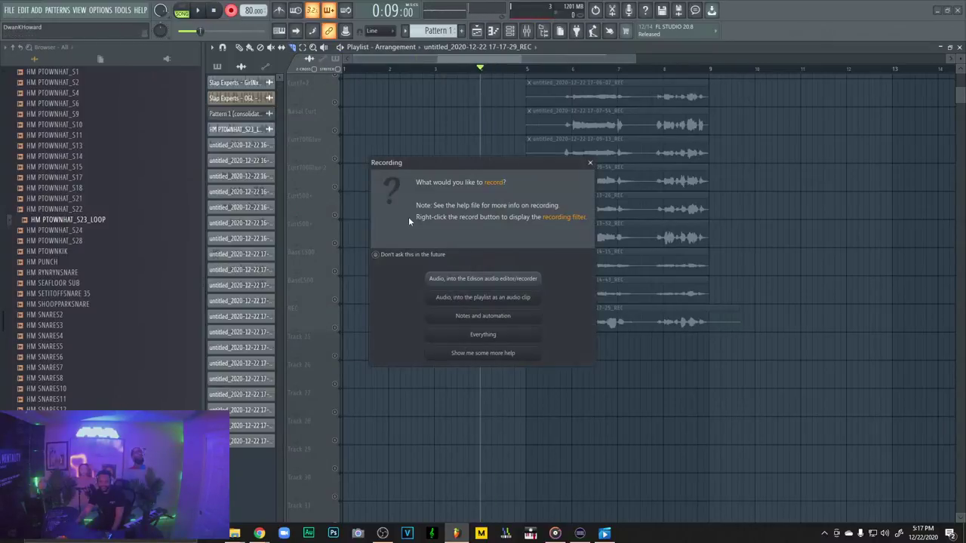
{"action": "left_click", "coordinate": [506, 298]}
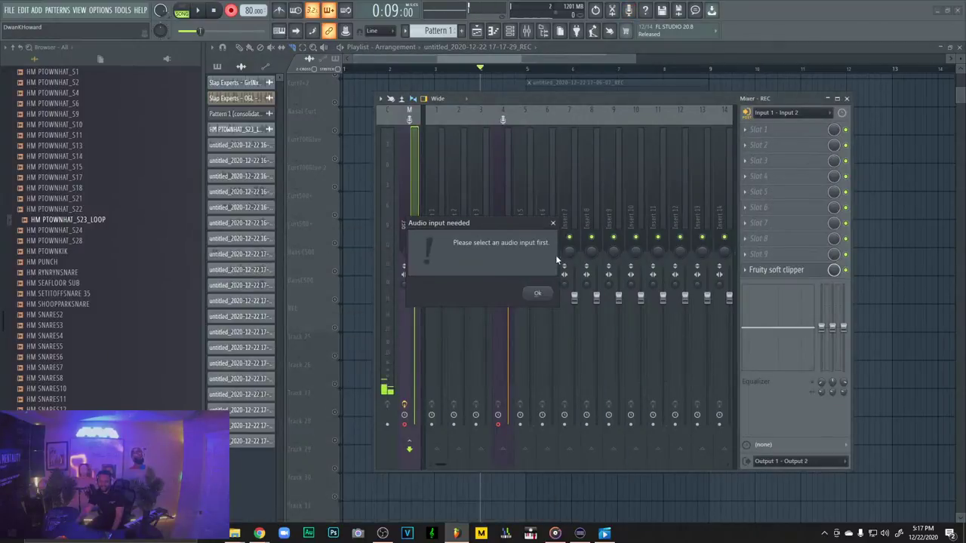
{"action": "left_click", "coordinate": [541, 294]}
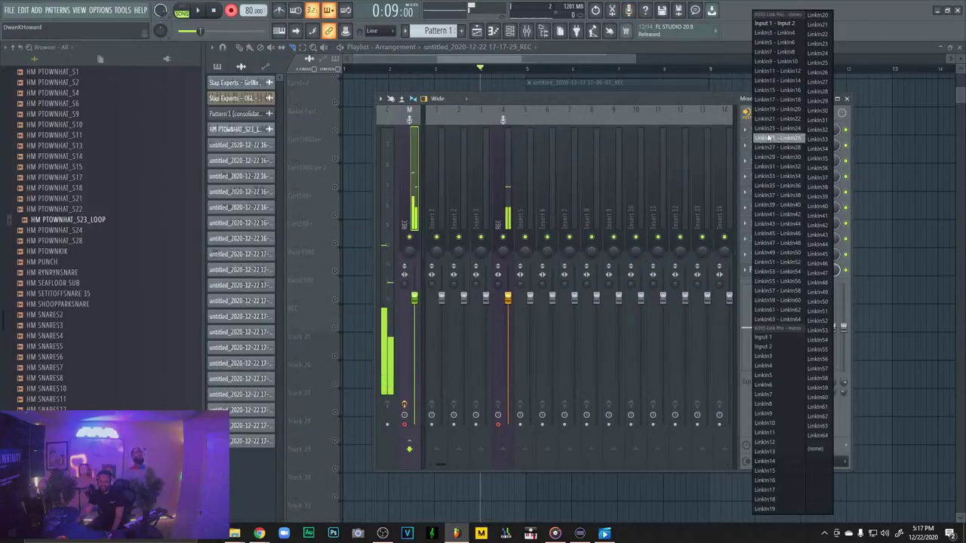
{"action": "left_click", "coordinate": [816, 450]}
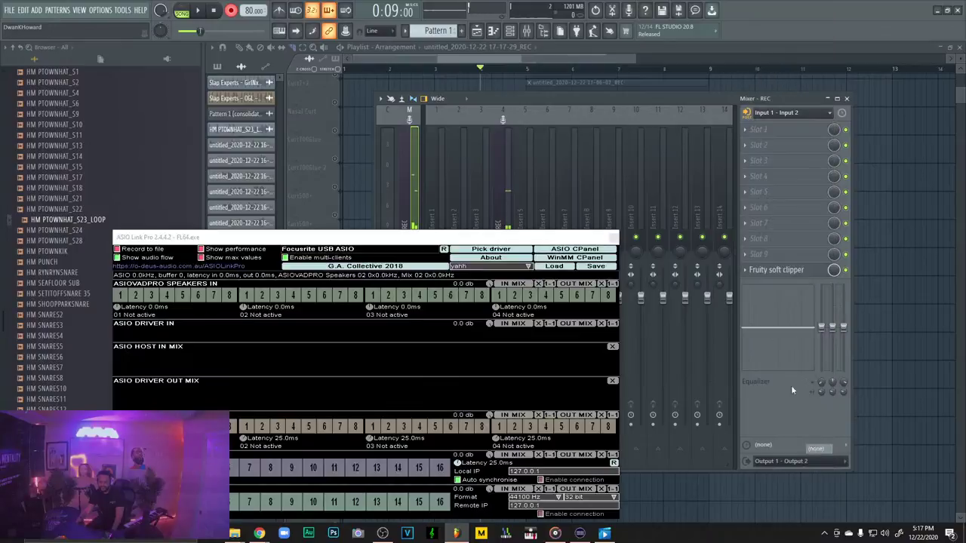
Close the ASIO Link Pro and mixer windows and record a vocal take on track 25 from bar 4 past bar 9
{"action": "left_click", "coordinate": [613, 238]}
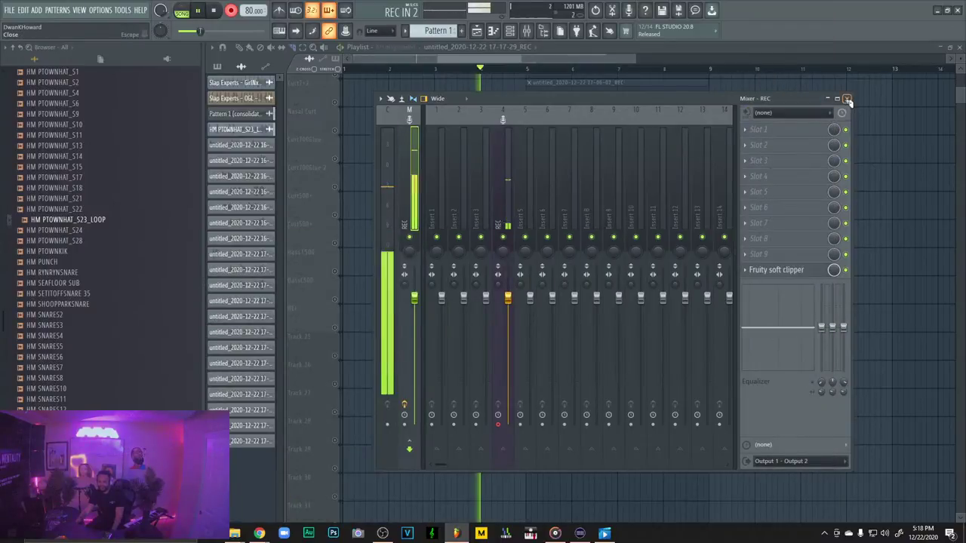
{"action": "left_click", "coordinate": [846, 99]}
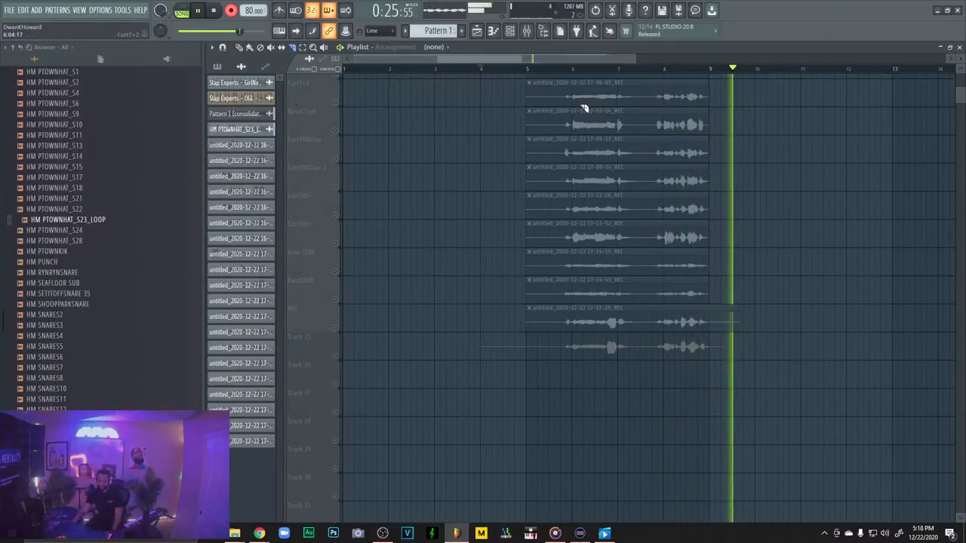
{"action": "key", "text": "space"}
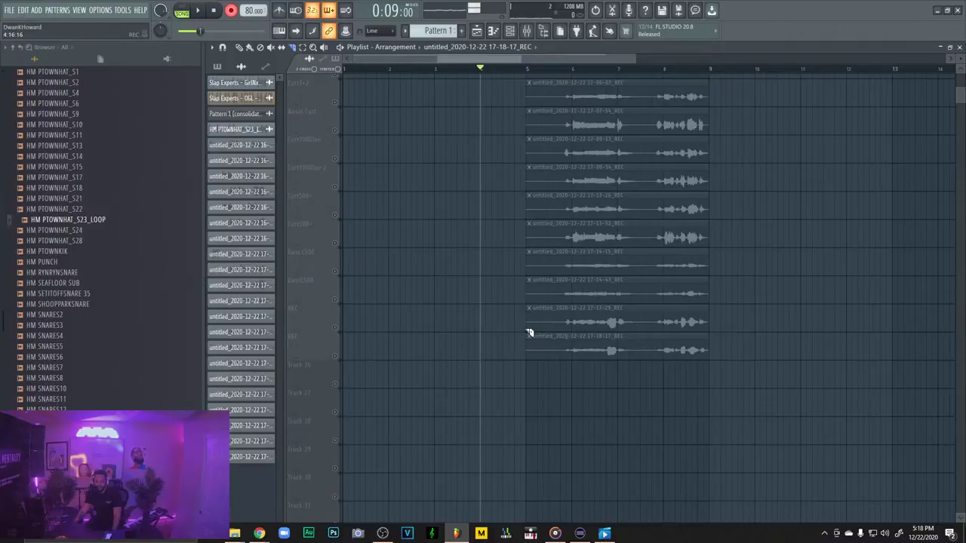
Try recording a vocal take on track 26 from bar 4, stopping shortly after bar 7
{"action": "key", "text": "space"}
{"action": "key", "text": "space"}
{"action": "key", "text": "space"}
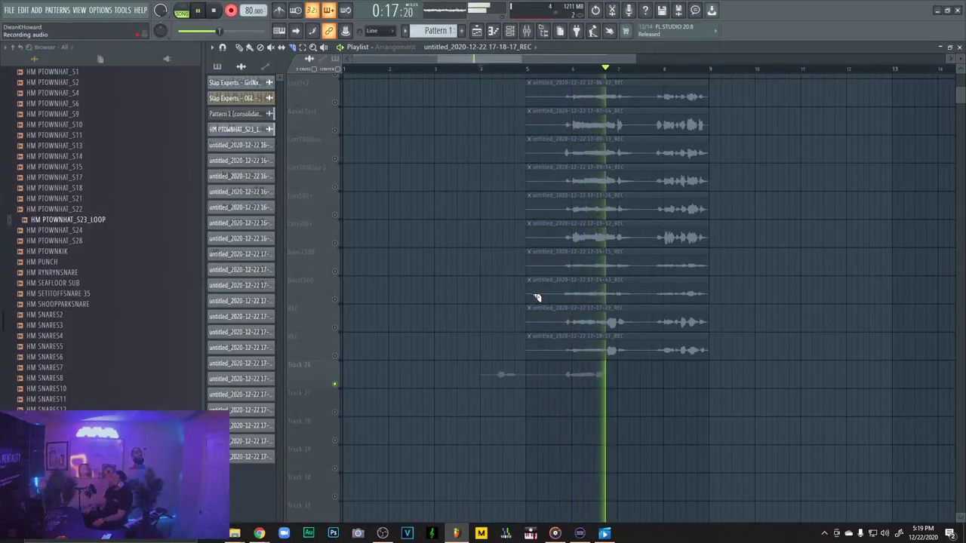
{"action": "key", "text": "space"}
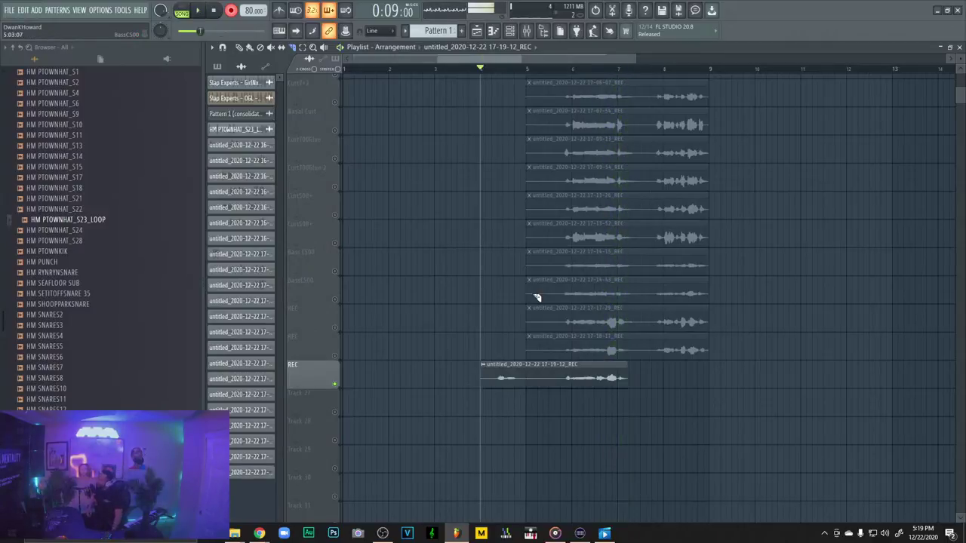
Delete the short take on track 26 and record a full vocal take there from bar 4 past bar 9
{"action": "key", "text": "ctrl+z"}
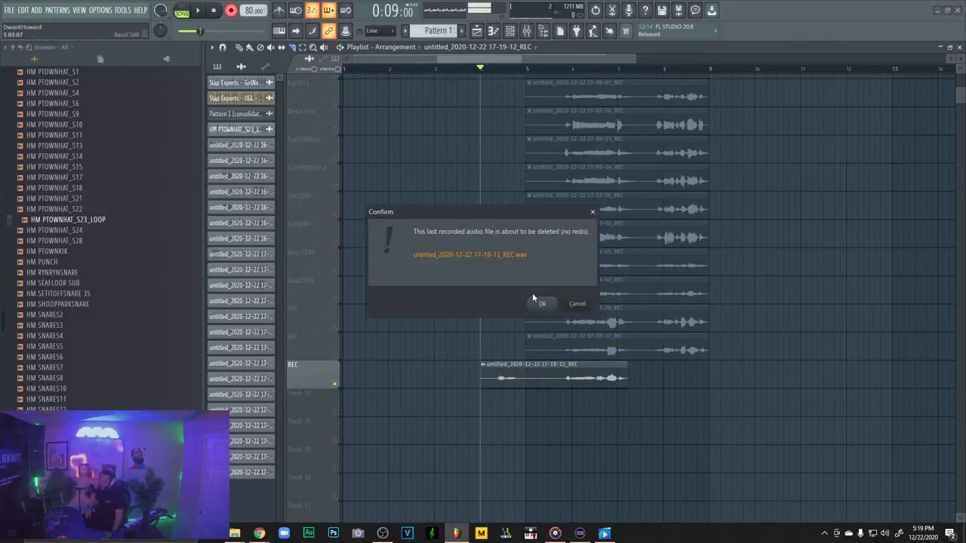
{"action": "key", "text": "Return"}
{"action": "key", "text": "space"}
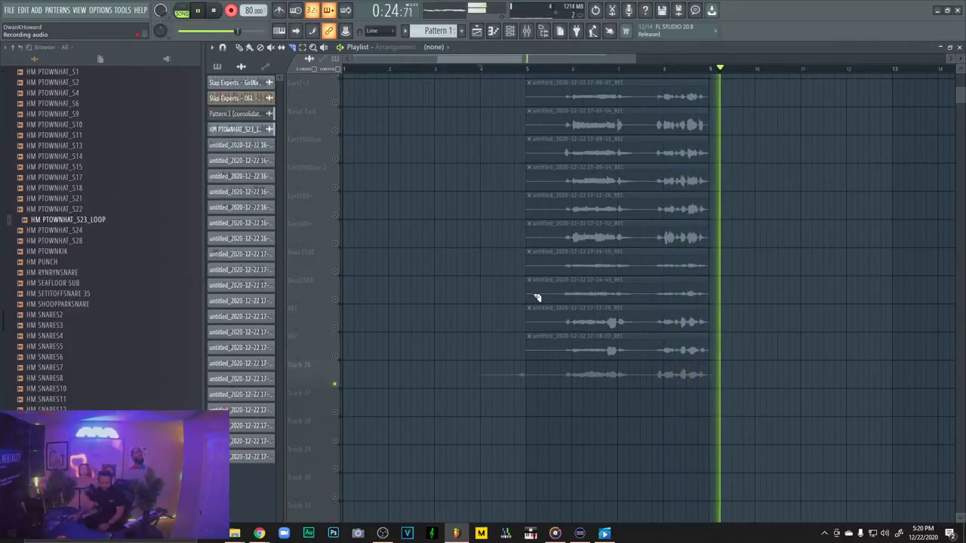
{"action": "key", "text": "space"}
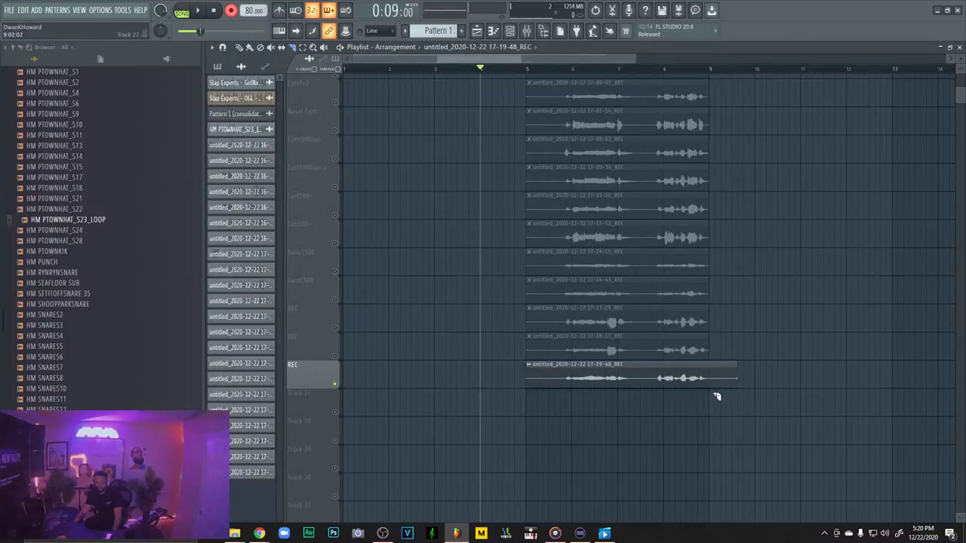
Play the arrangement from bar 4 and unmute the REC takes on tracks 24 and 25
{"action": "key", "text": "space"}
{"action": "scroll", "coordinate": [619, 263], "scroll_direction": "up", "scroll_amount": 3}
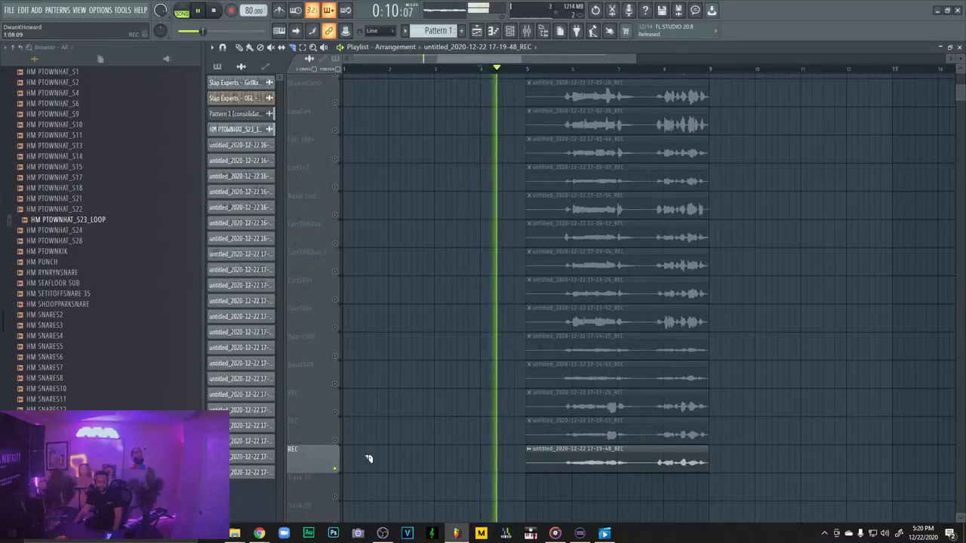
{"action": "left_click", "coordinate": [334, 440]}
{"action": "left_click", "coordinate": [335, 413]}
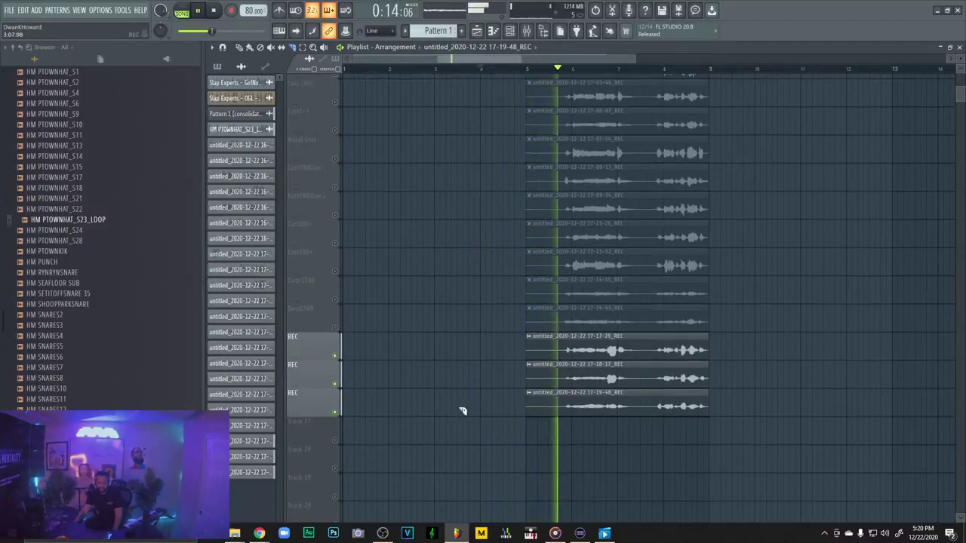
Rename track 24, directly below BassC500, as "C-500 (Hi-Note)"
{"action": "scroll", "coordinate": [530, 408], "scroll_direction": "up", "scroll_amount": 2}
{"action": "scroll", "coordinate": [416, 377], "scroll_direction": "down", "scroll_amount": 6}
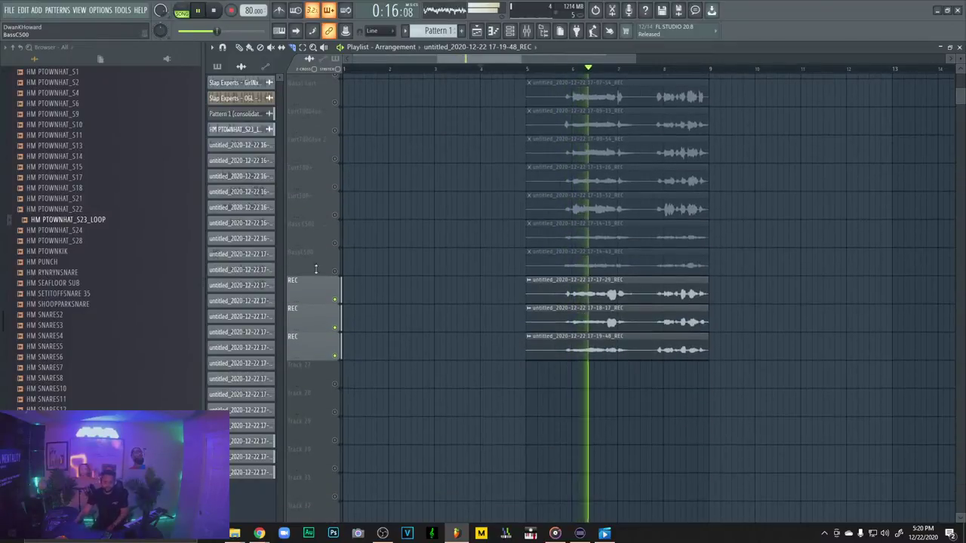
{"action": "right_click", "coordinate": [306, 279]}
{"action": "left_click", "coordinate": [327, 282]}
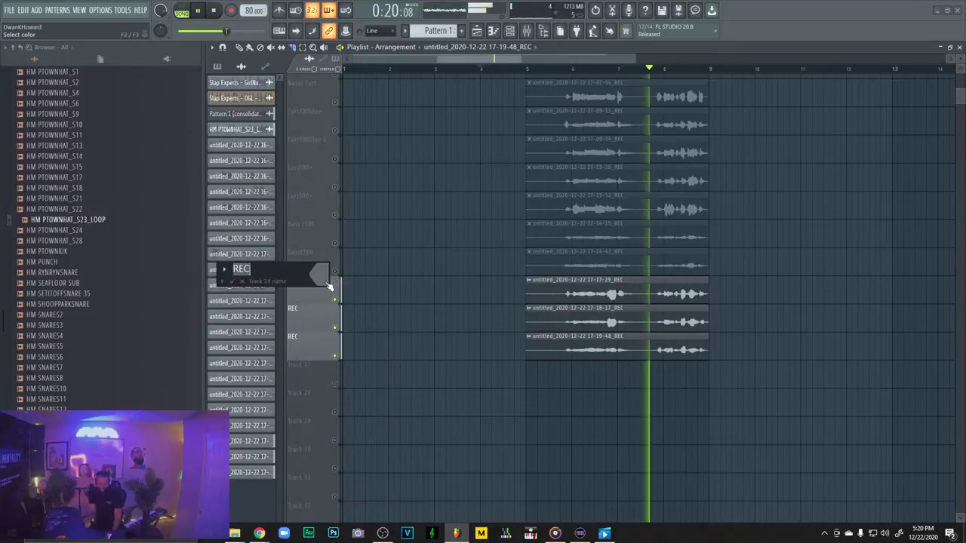
{"action": "type", "text": "C"}
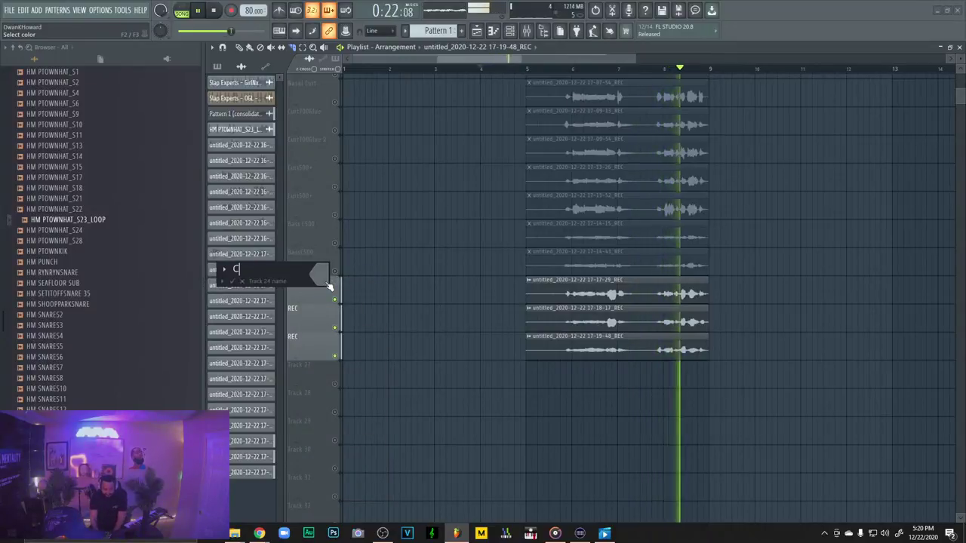
{"action": "type", "text": "-500 (Hi-Note"}
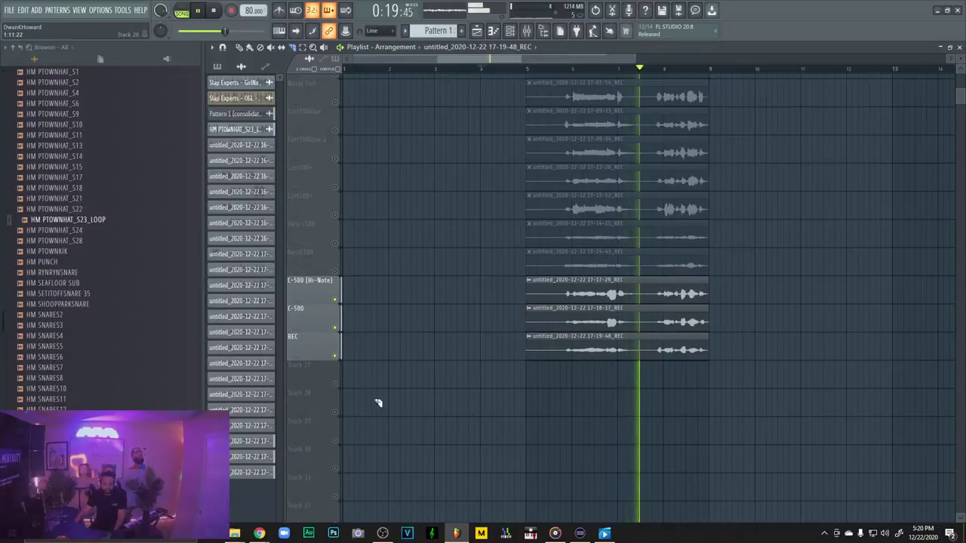
Rename track 25 as "C-500 (High Note)"
{"action": "right_click", "coordinate": [325, 291]}
{"action": "left_click", "coordinate": [340, 296]}
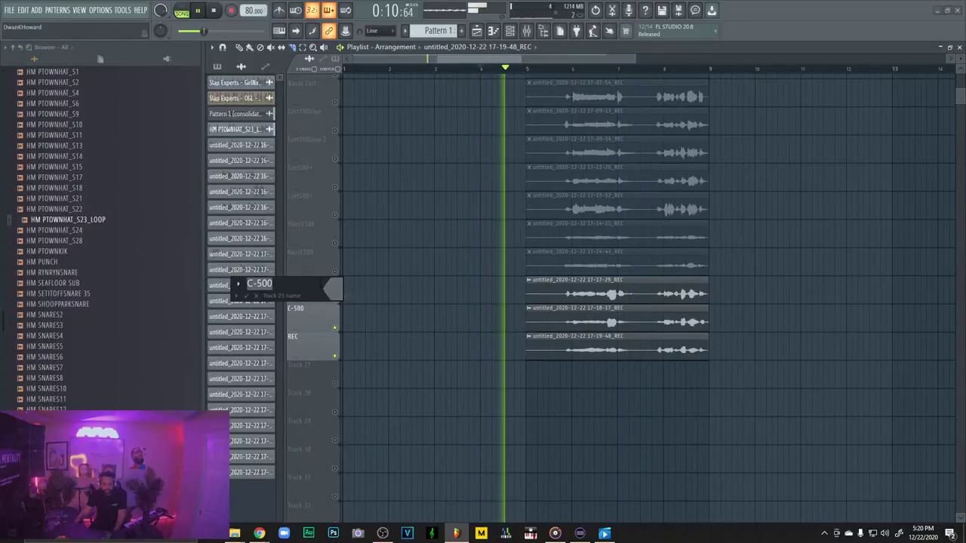
{"action": "type", "text": "High Note)"}
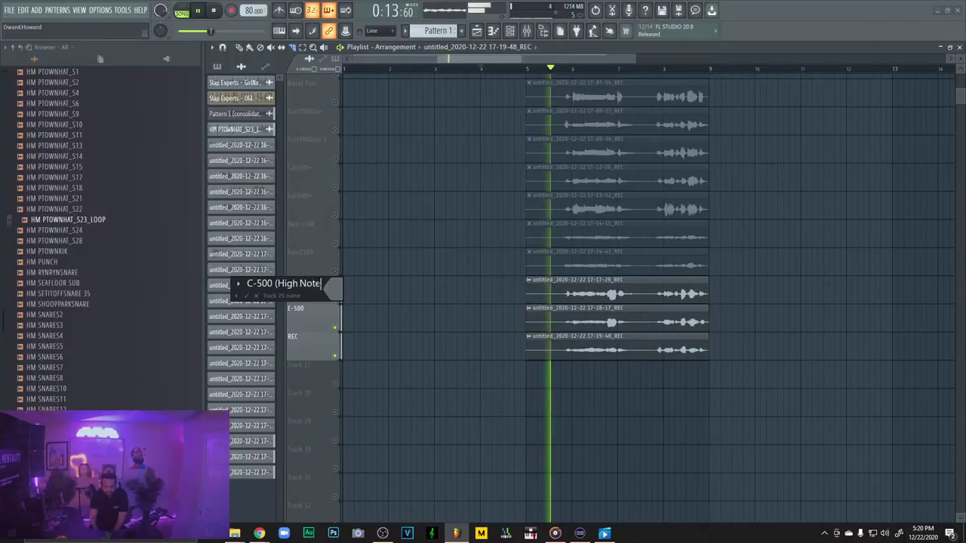
{"action": "key", "text": "Return"}
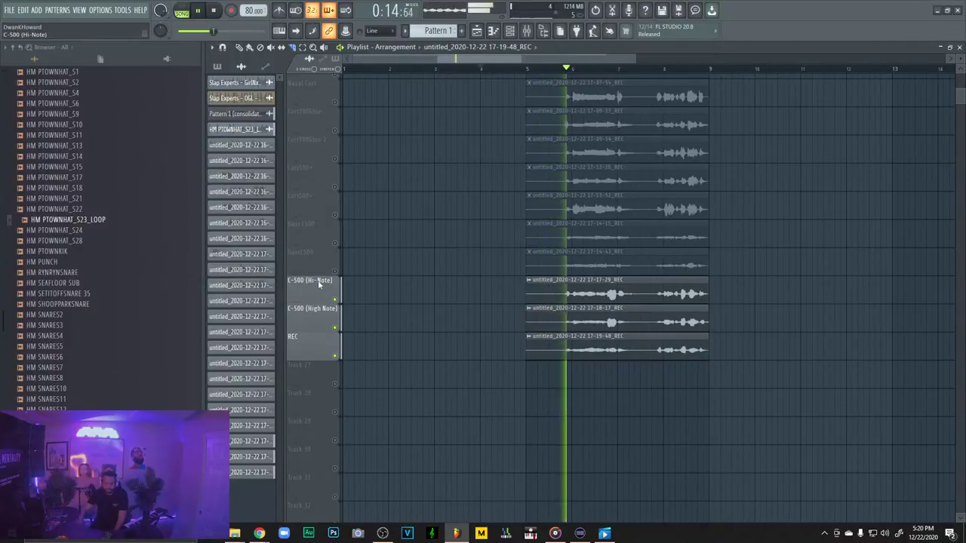
Rename track 26 as "C-500 Glue"
{"action": "right_click", "coordinate": [302, 341]}
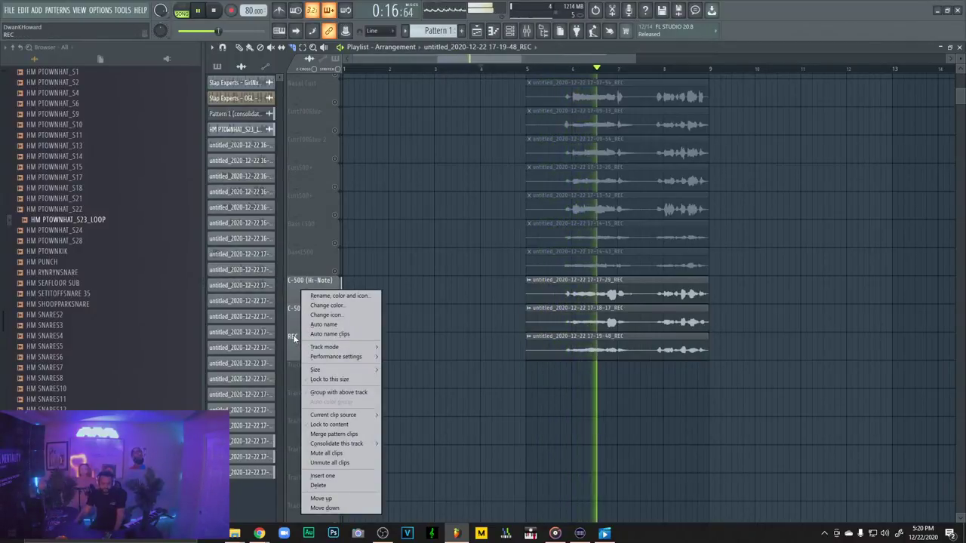
{"action": "left_click", "coordinate": [314, 296]}
{"action": "type", "text": "C"}
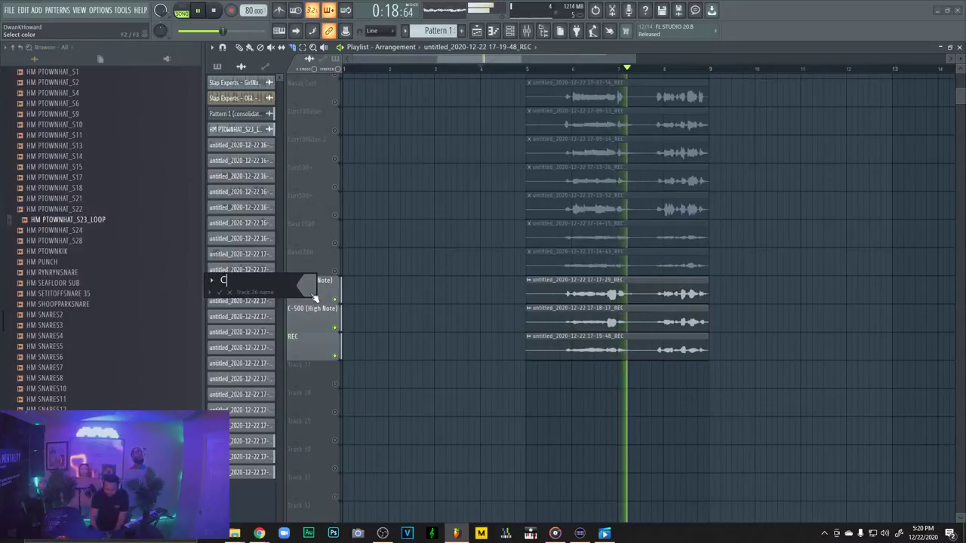
{"action": "type", "text": "-500 Glue"}
{"action": "key", "text": "Return"}
Play the arrangement from bar 4 and view the sample settings of the Pattern 1 (consolidated) clip on track 3
{"action": "scroll", "coordinate": [425, 269], "scroll_direction": "up", "scroll_amount": 6}
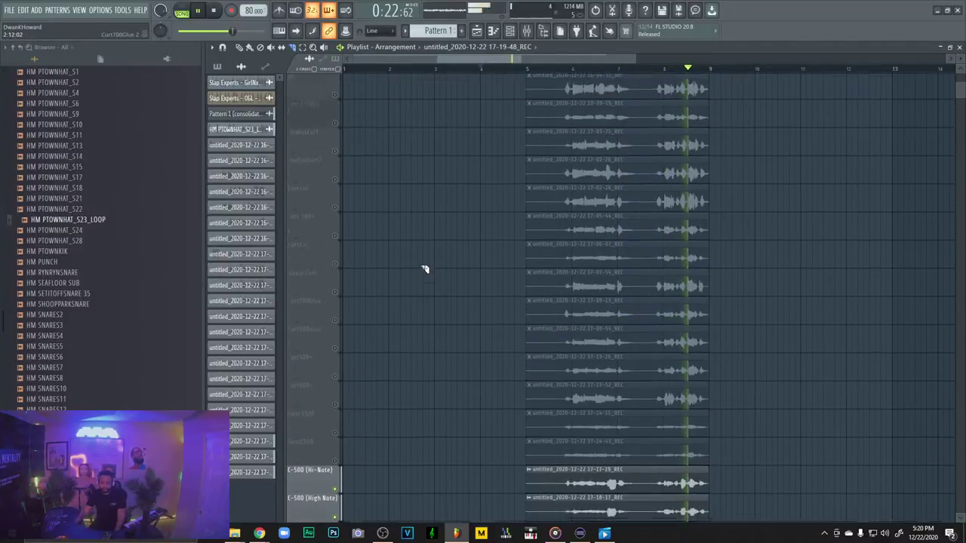
{"action": "left_click", "coordinate": [477, 68]}
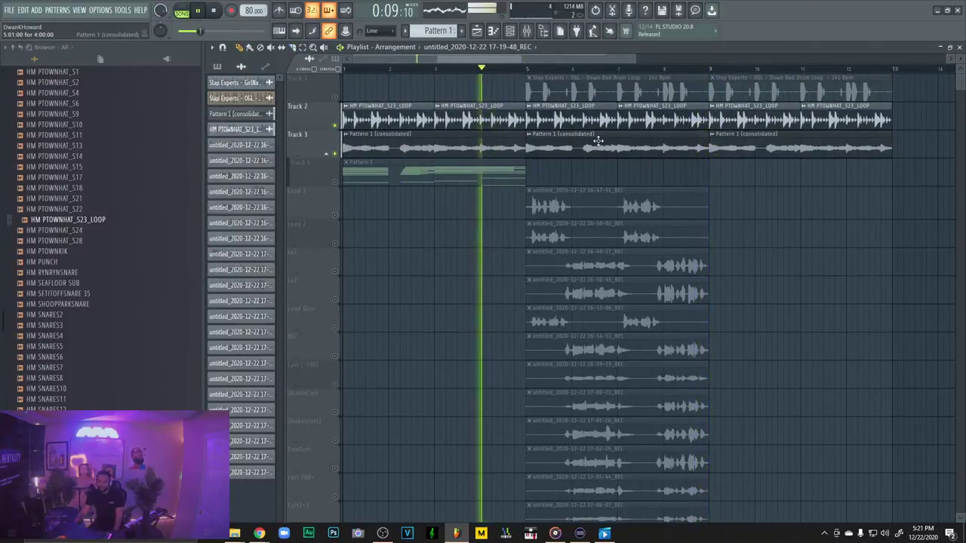
{"action": "double_click", "coordinate": [590, 150]}
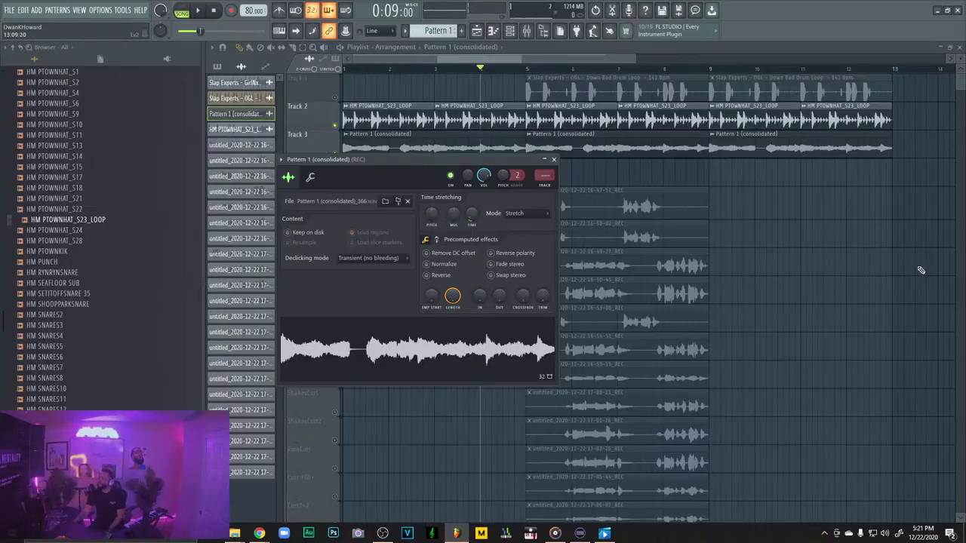
{"action": "scroll", "coordinate": [920, 270], "scroll_direction": "down", "scroll_amount": 6}
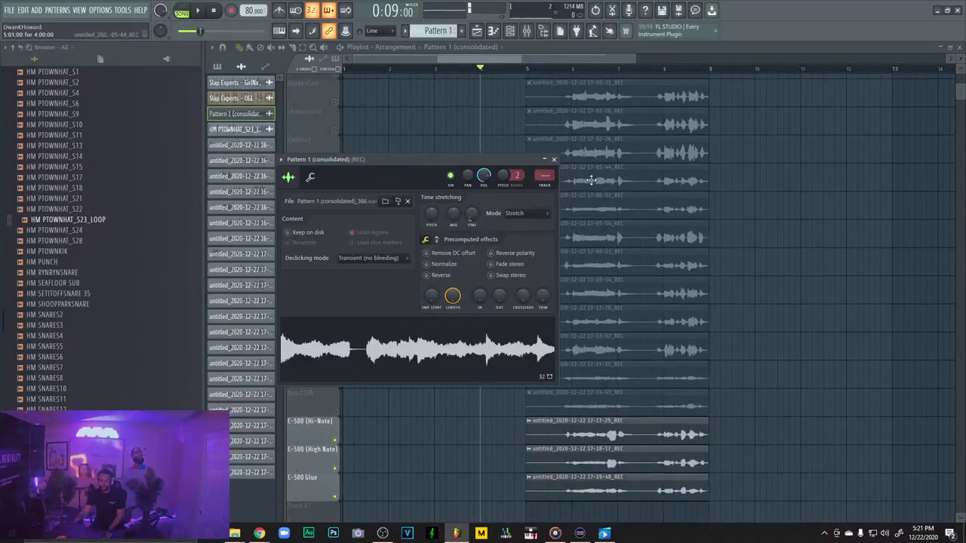
{"action": "left_click", "coordinate": [554, 160]}
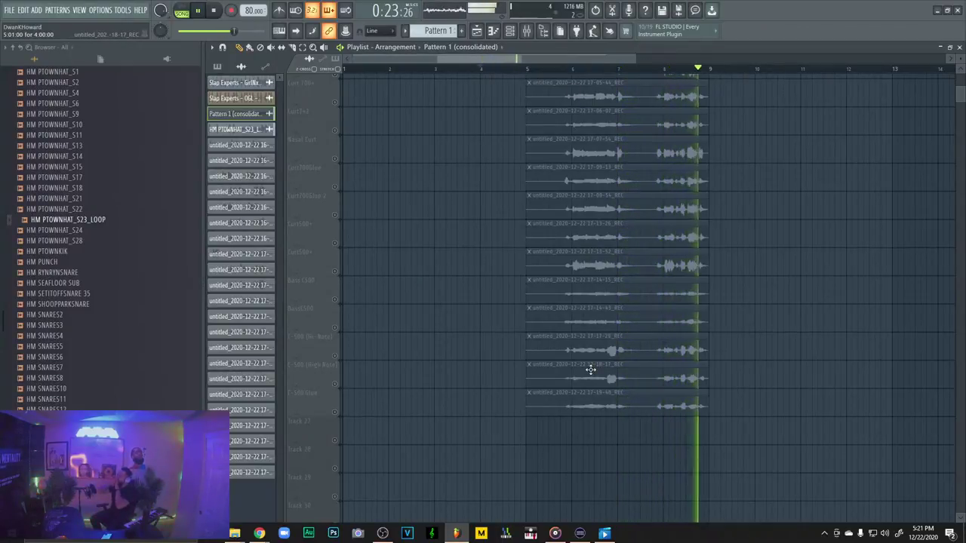
Stop playback, then start recording audio clips into the playlist with the master REC mixer track's audio input set to (none)
{"action": "key", "text": "space"}
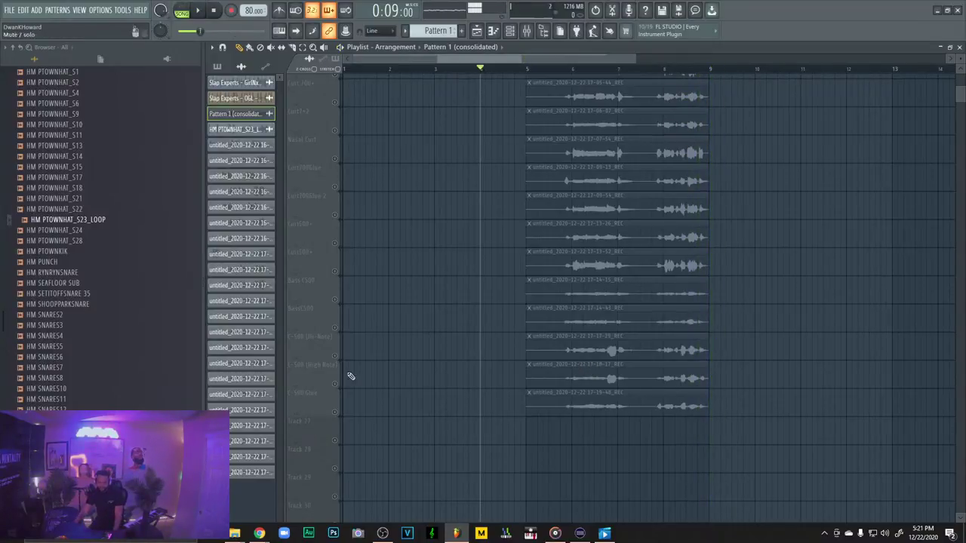
{"action": "left_click", "coordinate": [231, 10]}
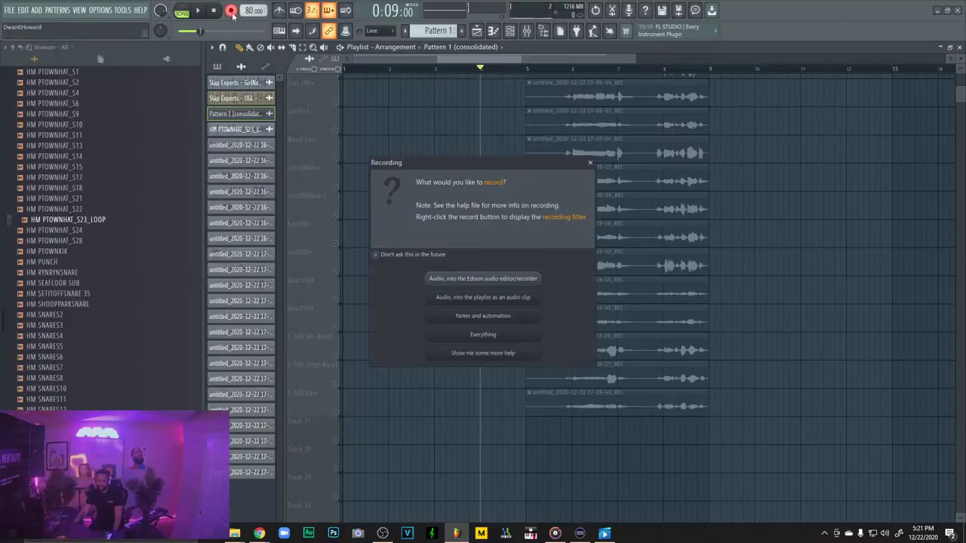
{"action": "left_click", "coordinate": [470, 299]}
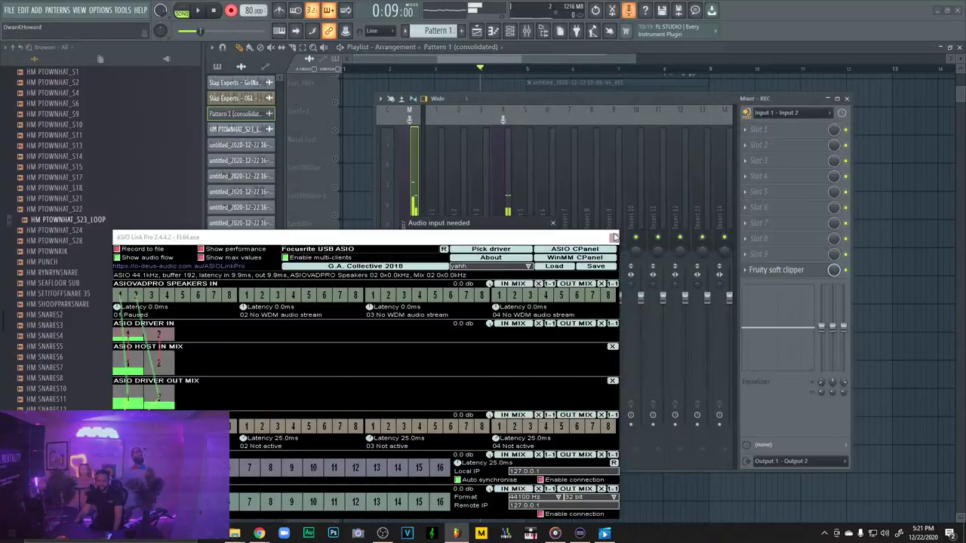
{"action": "left_click", "coordinate": [538, 293]}
{"action": "left_click", "coordinate": [786, 113]}
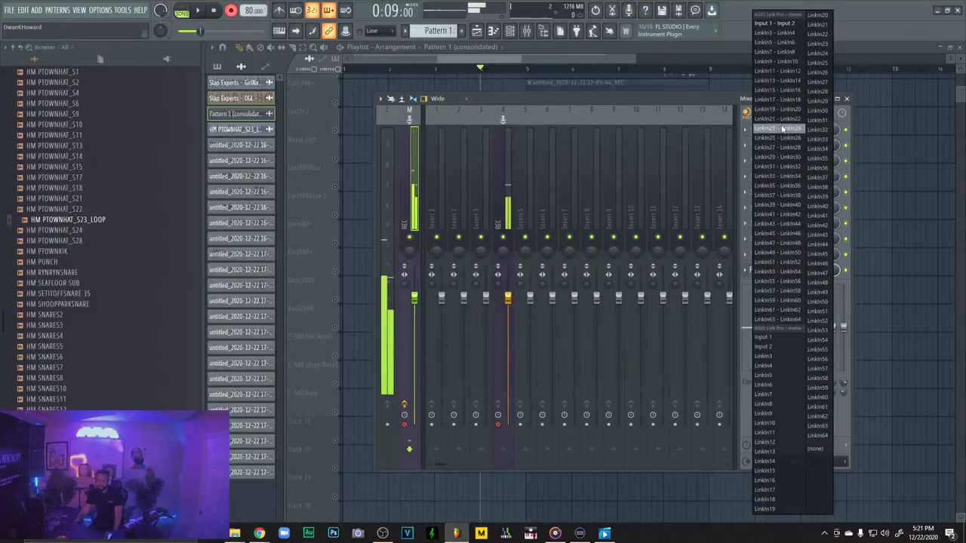
{"action": "left_click", "coordinate": [821, 453]}
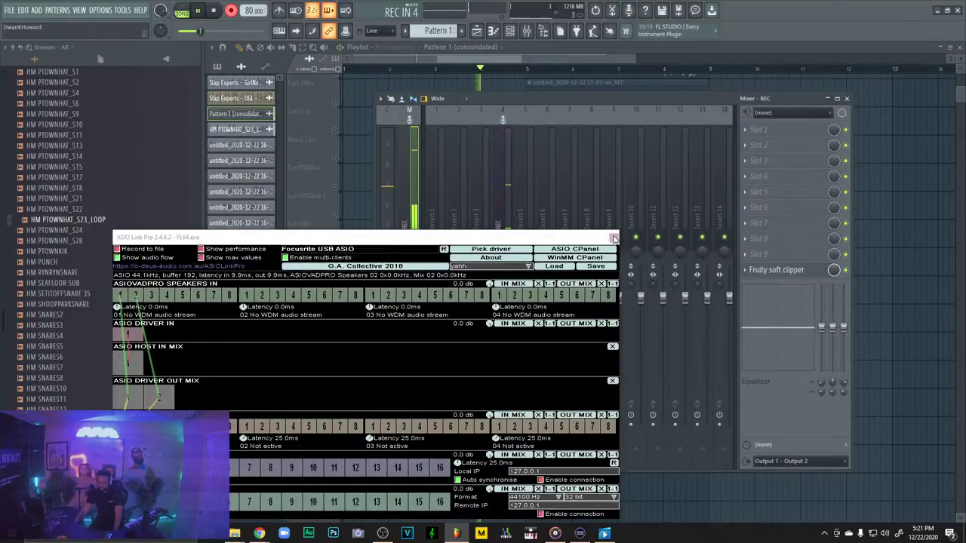
{"action": "left_click", "coordinate": [613, 237]}
{"action": "left_click", "coordinate": [847, 99]}
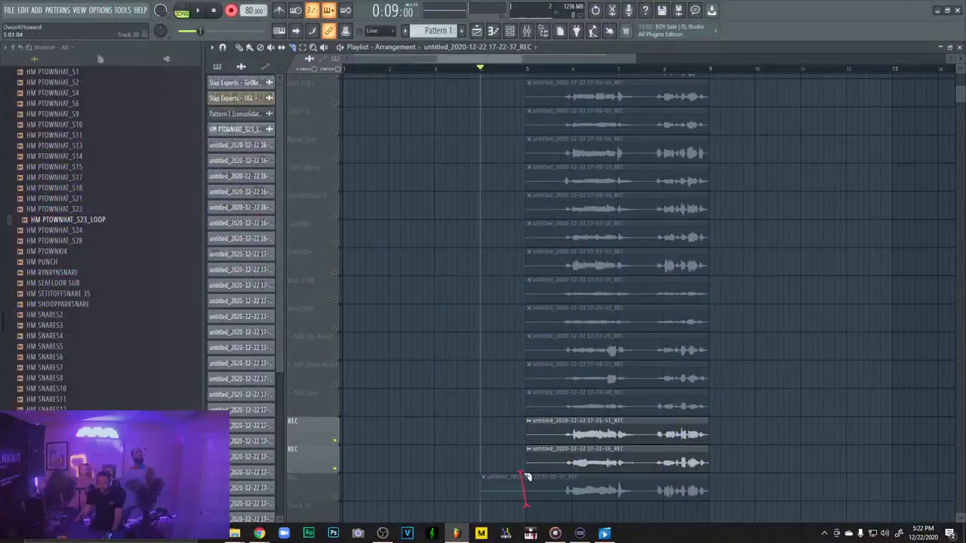
Review the full stack of vocal tracks in the playlist, from the beat tracks down to the newest REC takes
{"action": "scroll", "coordinate": [596, 458], "scroll_direction": "up", "scroll_amount": 3}
{"action": "scroll", "coordinate": [596, 458], "scroll_direction": "up", "scroll_amount": 2}
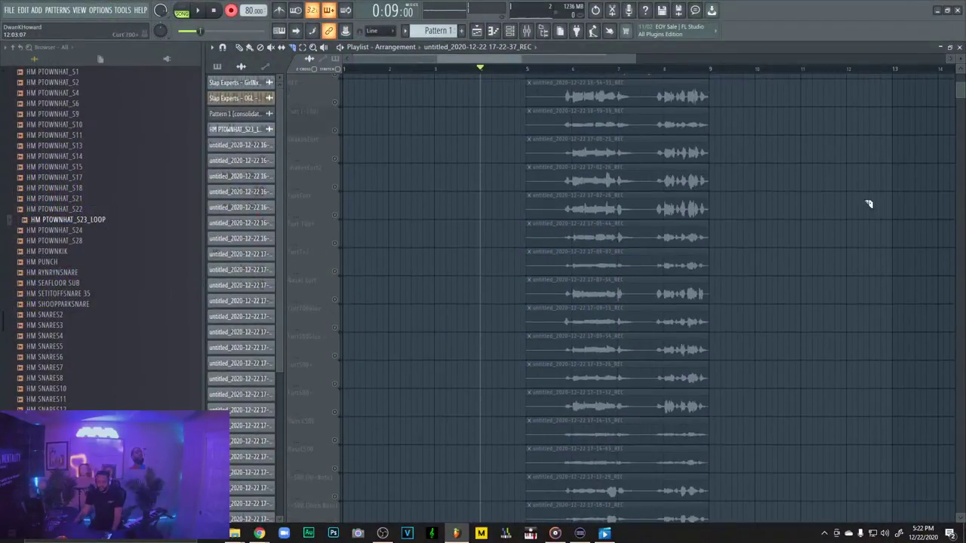
{"action": "left_click_drag", "start_coordinate": [960, 62], "coordinate": [927, 132]}
{"action": "scroll", "coordinate": [880, 181], "scroll_direction": "up", "scroll_amount": 2}
{"action": "scroll", "coordinate": [870, 181], "scroll_direction": "down", "scroll_amount": 1}
{"action": "scroll", "coordinate": [927, 174], "scroll_direction": "up", "scroll_amount": 1}
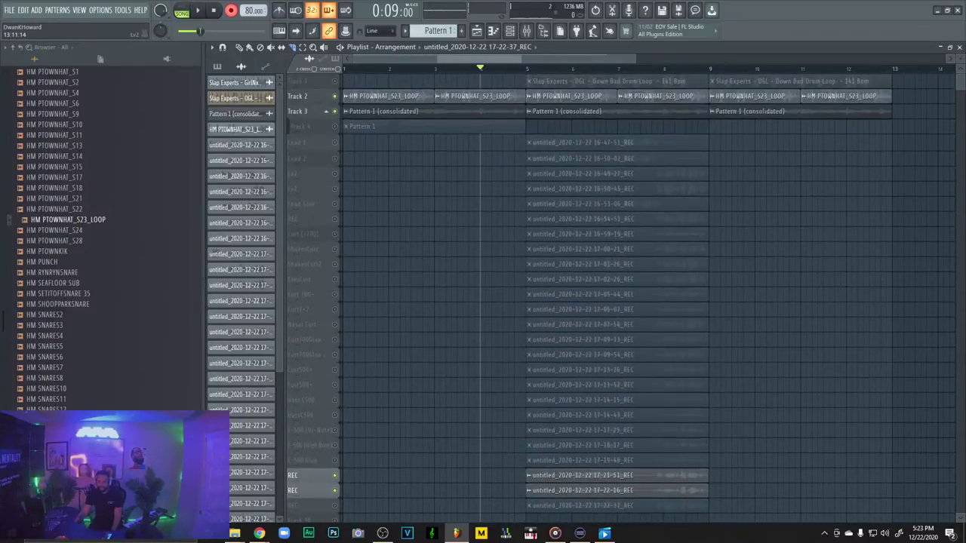
{"action": "left_click_drag", "start_coordinate": [960, 54], "coordinate": [851, 211]}
{"action": "scroll", "coordinate": [825, 227], "scroll_direction": "up", "scroll_amount": 6}
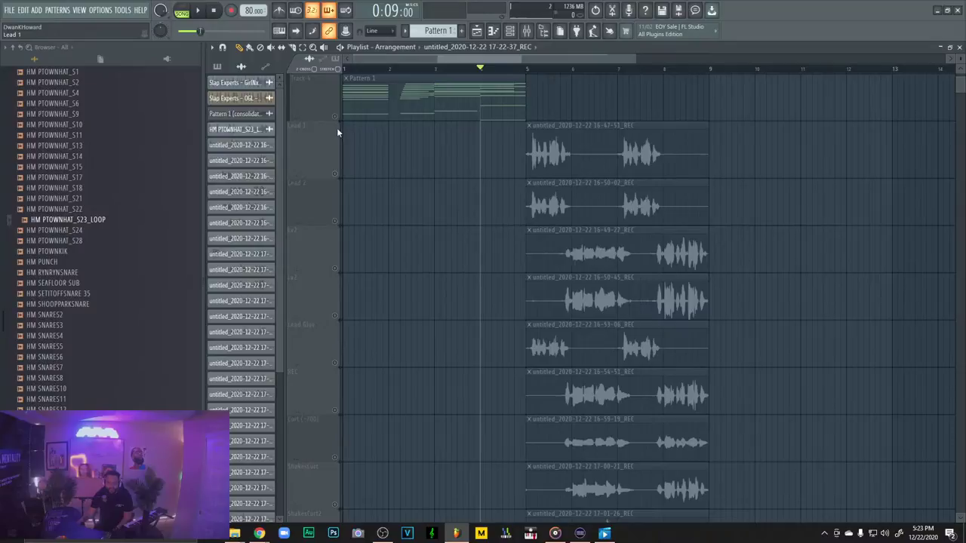
{"action": "scroll", "coordinate": [899, 199], "scroll_direction": "down", "scroll_amount": 3}
{"action": "scroll", "coordinate": [899, 199], "scroll_direction": "up", "scroll_amount": 3}
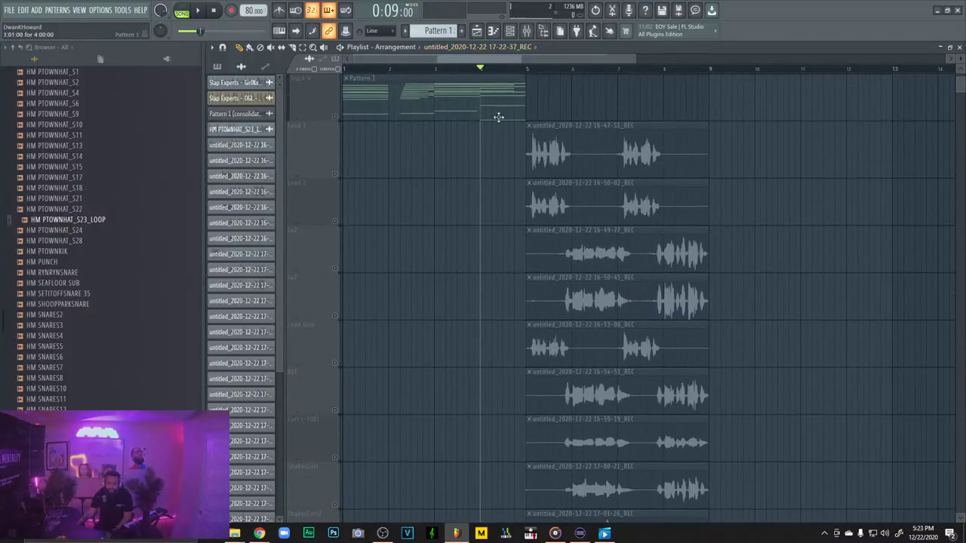
{"action": "scroll", "coordinate": [549, 135], "scroll_direction": "down", "scroll_amount": 10}
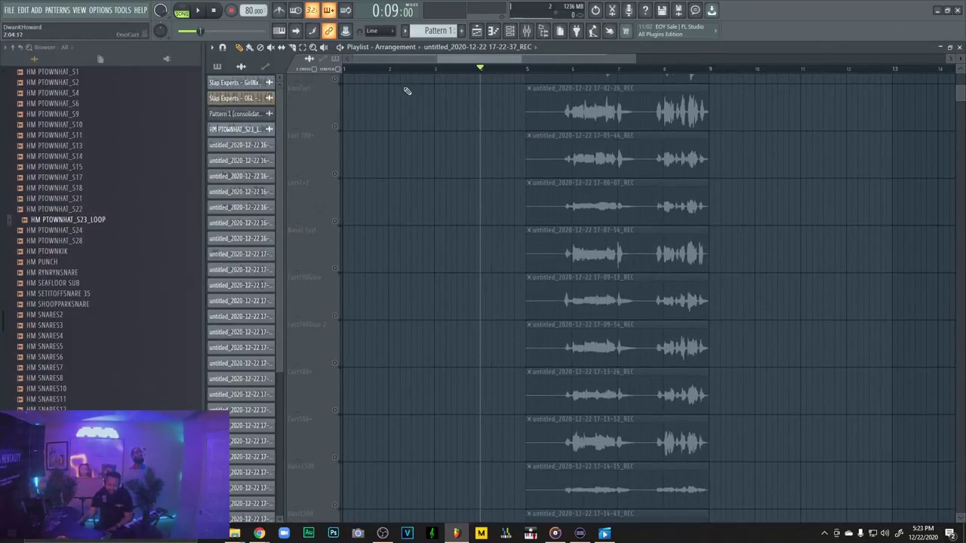
{"action": "mouse_move", "coordinate": [960, 59]}
{"action": "left_mouse_down"}
{"action": "mouse_move", "coordinate": [960, 79]}
{"action": "mouse_move", "coordinate": [960, 71]}
{"action": "left_mouse_up"}
{"action": "scroll", "coordinate": [351, 209], "scroll_direction": "up", "scroll_amount": 12}
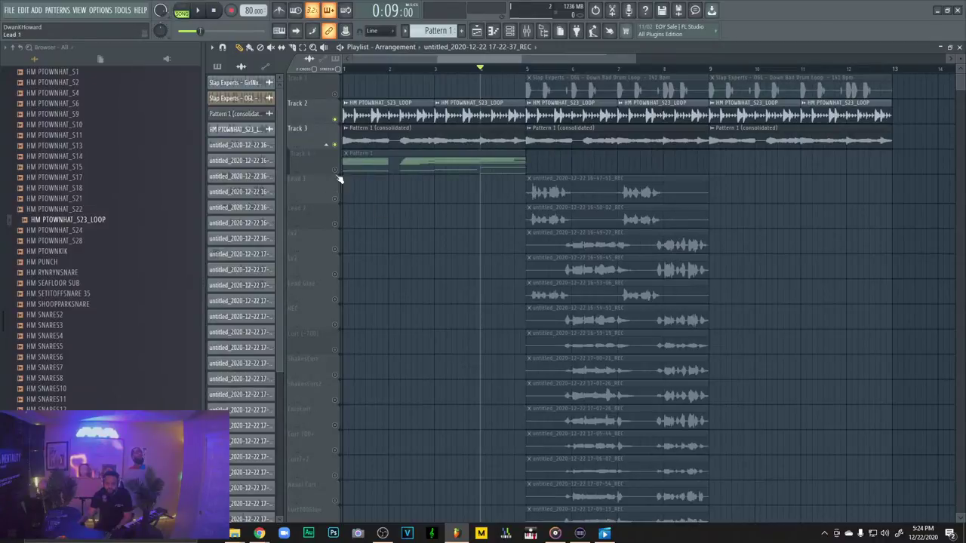
Unmute tracks 1, Lead 1 and Lead 2 alongside tracks 2 and 3, and play the arrangement
{"action": "right_click", "coordinate": [334, 144]}
{"action": "right_click", "coordinate": [335, 119]}
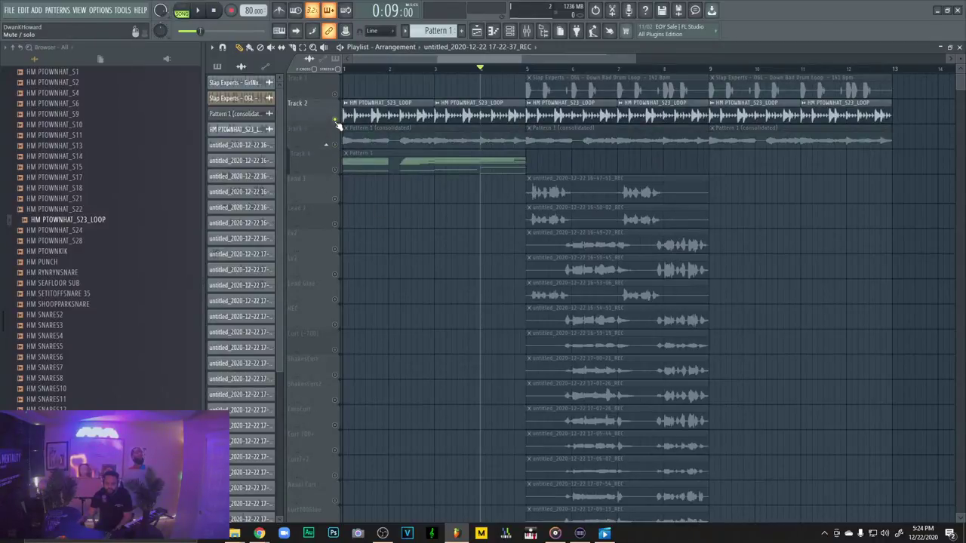
{"action": "left_click", "coordinate": [334, 144]}
{"action": "key", "text": "space"}
{"action": "left_click", "coordinate": [335, 95]}
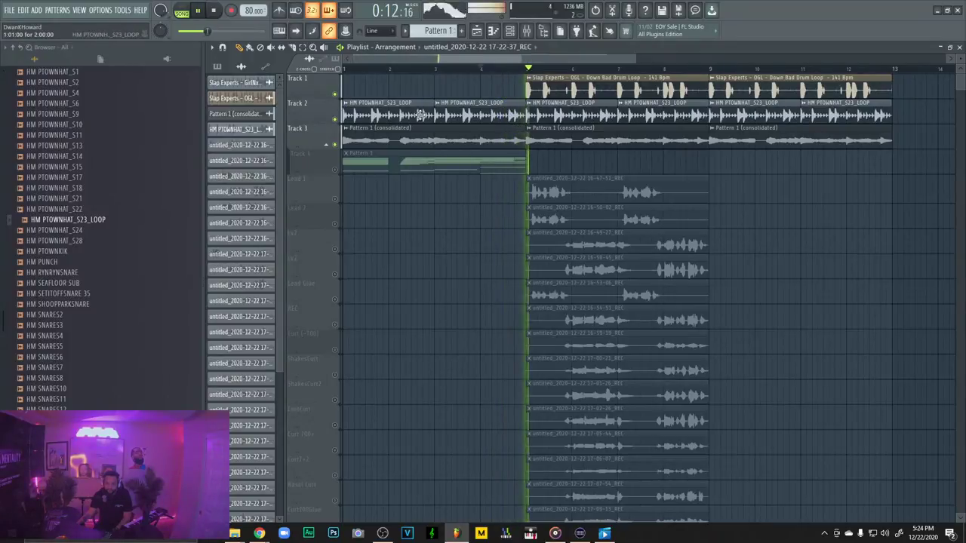
{"action": "left_click", "coordinate": [335, 199]}
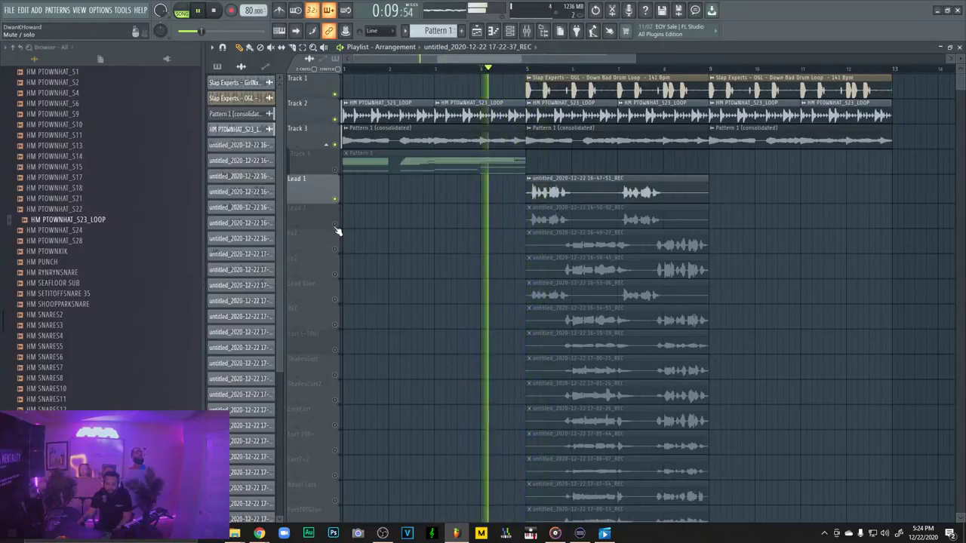
{"action": "left_click", "coordinate": [334, 224]}
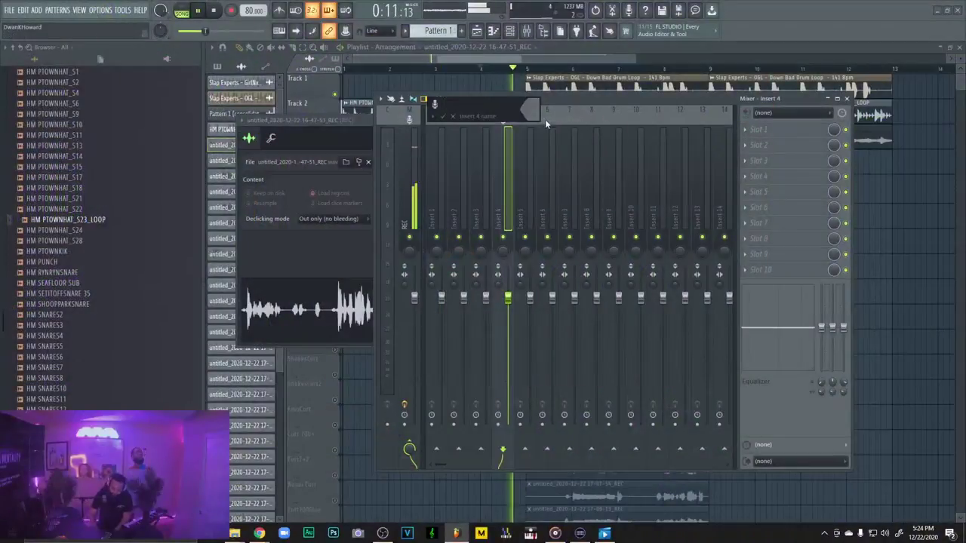
Name mixer insert 4 "Leads", route the Lead 1 take's channel to it, and stop playback
{"action": "type", "text": "Leads"}
{"action": "key", "text": "Return"}
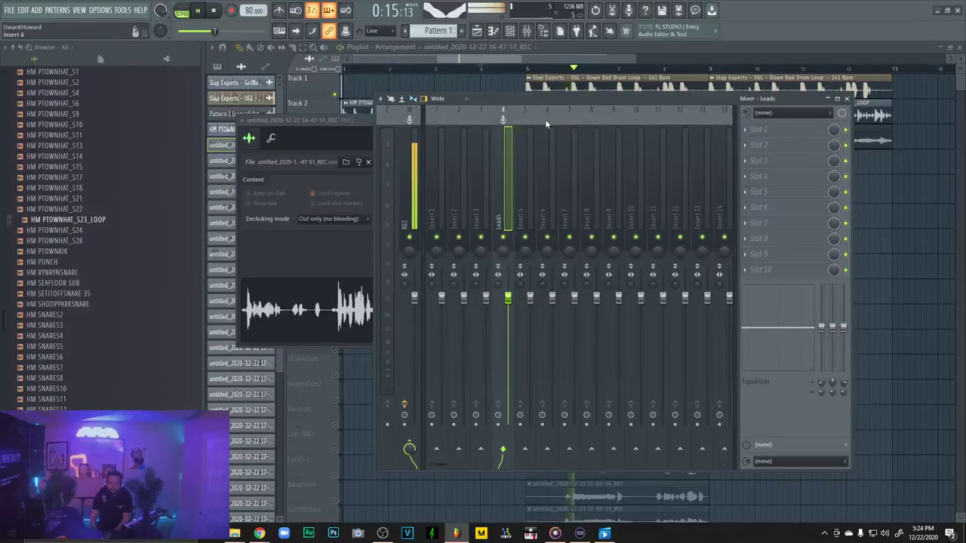
{"action": "right_click", "coordinate": [512, 114]}
{"action": "mouse_move", "coordinate": [588, 211]}
{"action": "left_click", "coordinate": [710, 212]}
{"action": "right_click", "coordinate": [906, 172]}
{"action": "key", "text": "space"}
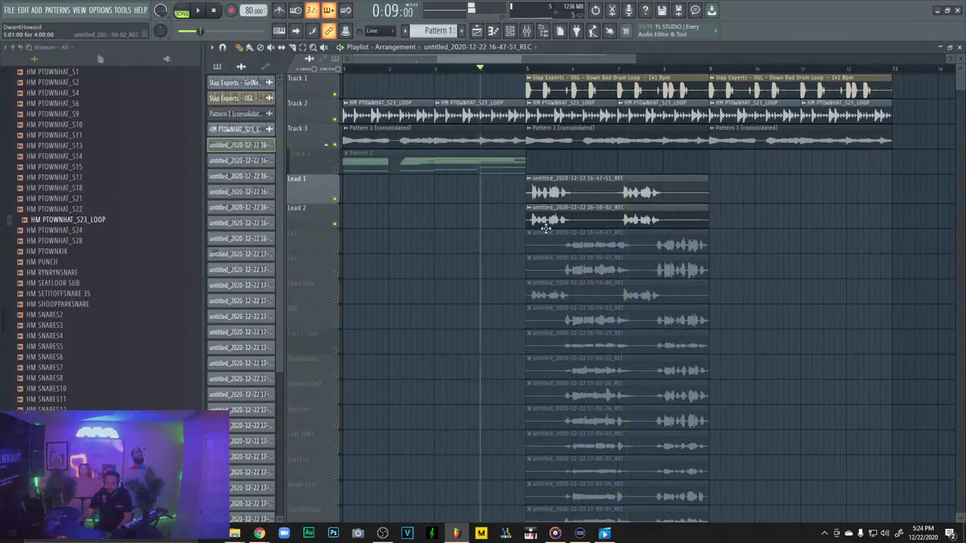
Route the Lead 2 take to mixer track 4, Leads, and restart playback
{"action": "double_click", "coordinate": [548, 226]}
{"action": "key", "text": "space"}
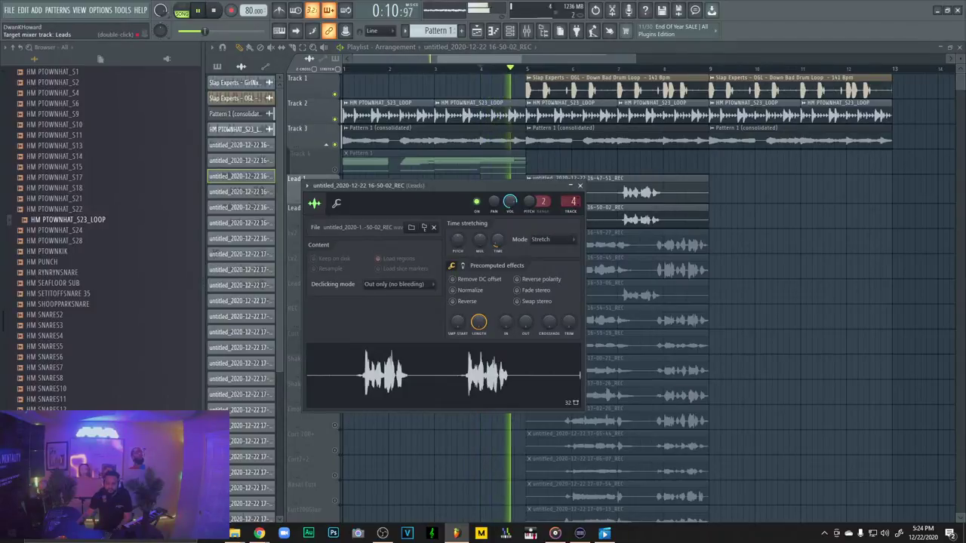
{"action": "right_click", "coordinate": [792, 205]}
Open the sample settings of the first Lv2 take and bring up the mixer
{"action": "scroll", "coordinate": [755, 205], "scroll_direction": "down", "scroll_amount": 2}
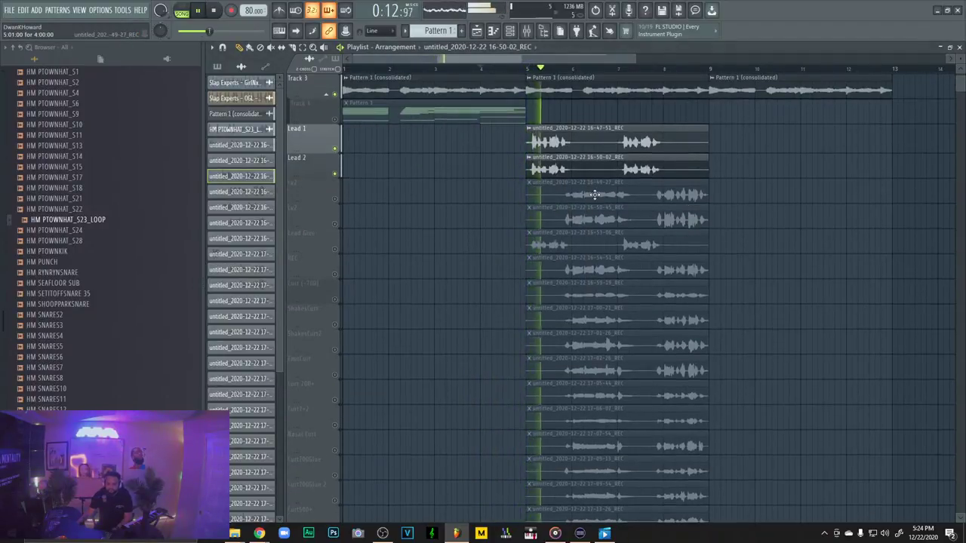
{"action": "double_click", "coordinate": [594, 195]}
{"action": "left_click", "coordinate": [571, 175]}
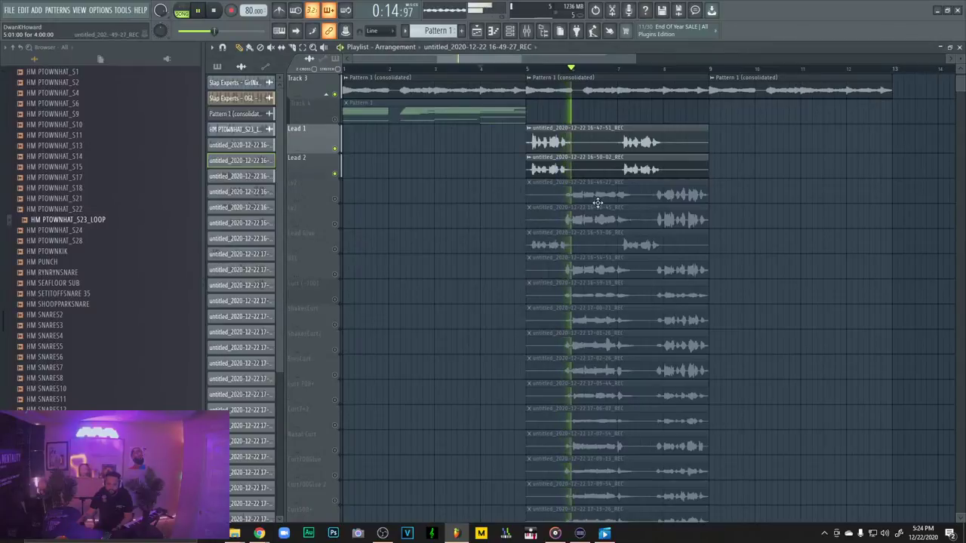
{"action": "double_click", "coordinate": [580, 195]}
{"action": "key", "text": "F9"}
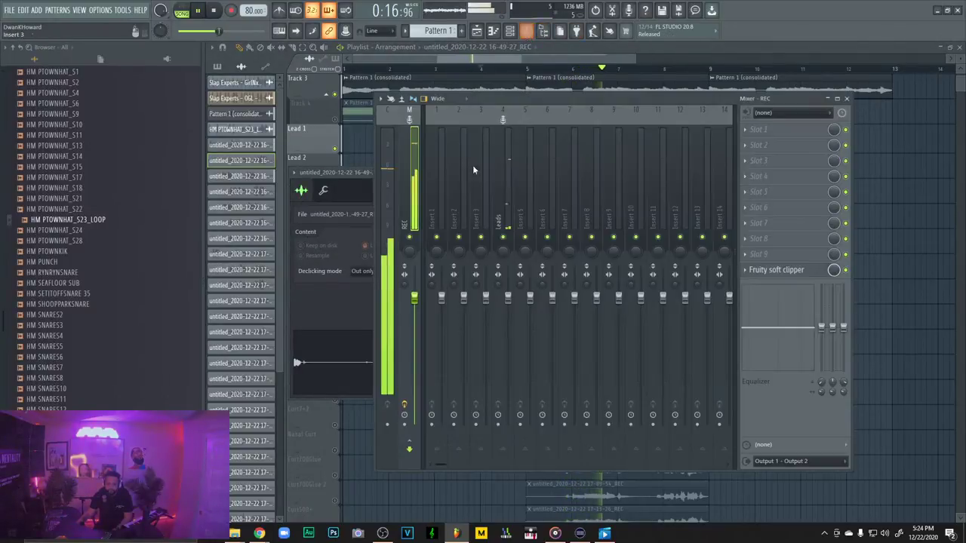
{"action": "right_click", "coordinate": [522, 215]}
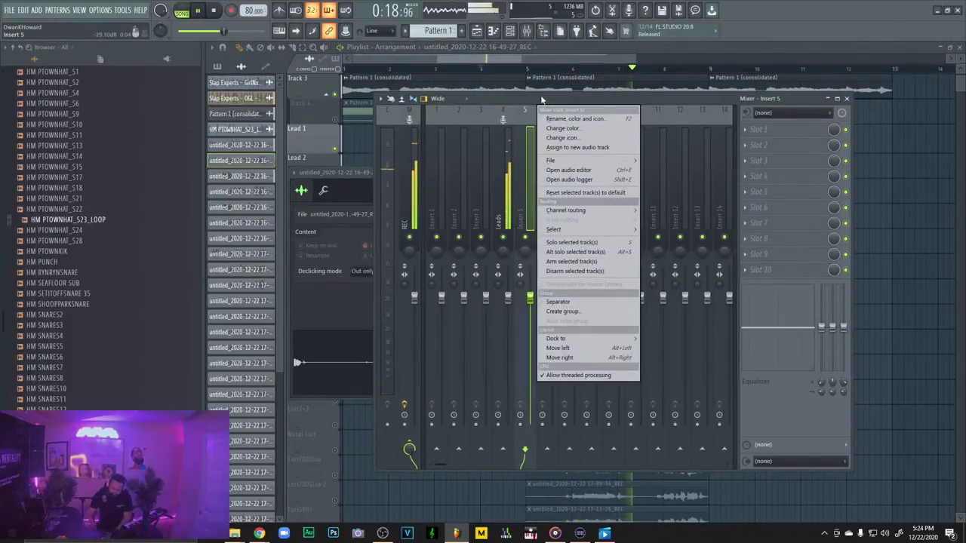
{"action": "left_click", "coordinate": [584, 193]}
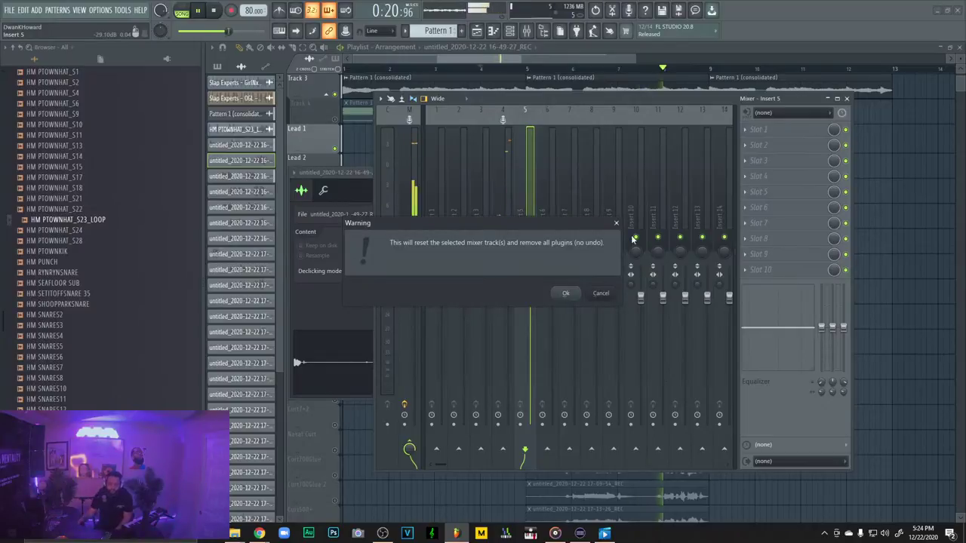
{"action": "left_click", "coordinate": [601, 293]}
Name mixer insert 5 "Lead Singing" and close the mixer
{"action": "right_click", "coordinate": [535, 107]}
{"action": "left_click", "coordinate": [574, 119]}
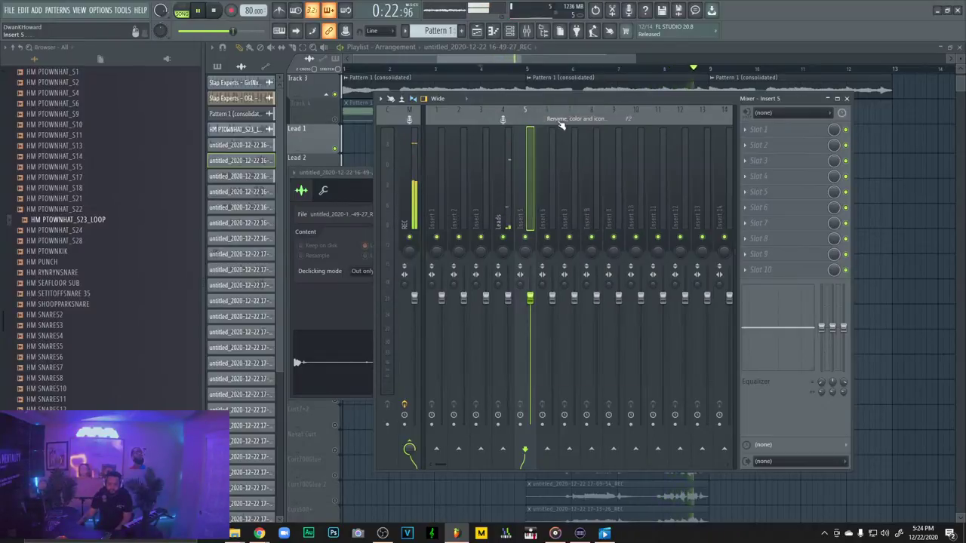
{"action": "type", "text": "Lead Singing"}
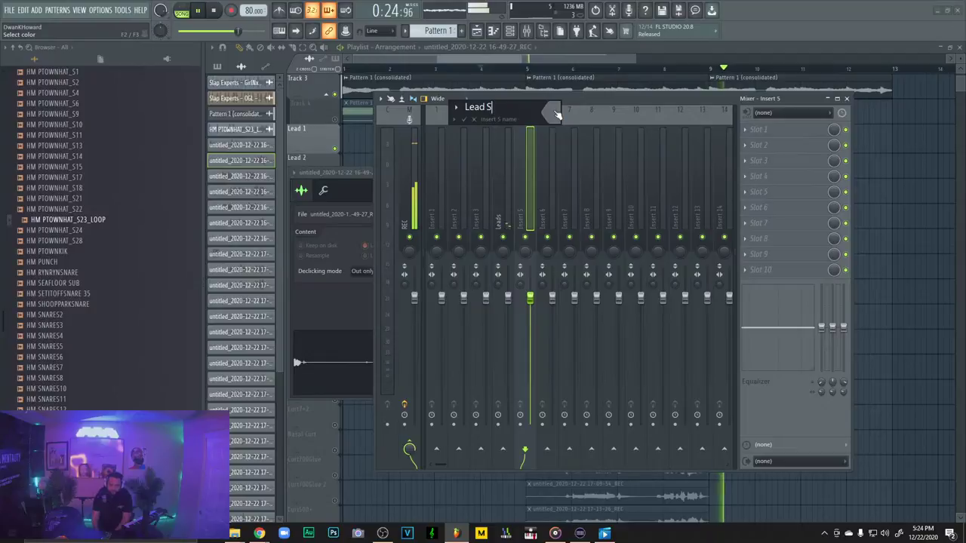
{"action": "key", "text": "Return"}
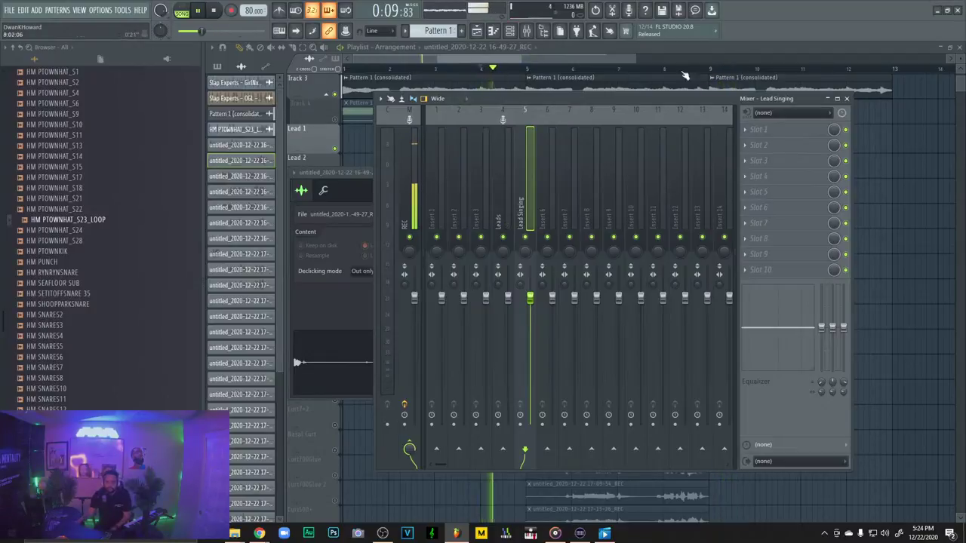
{"action": "left_click", "coordinate": [847, 99]}
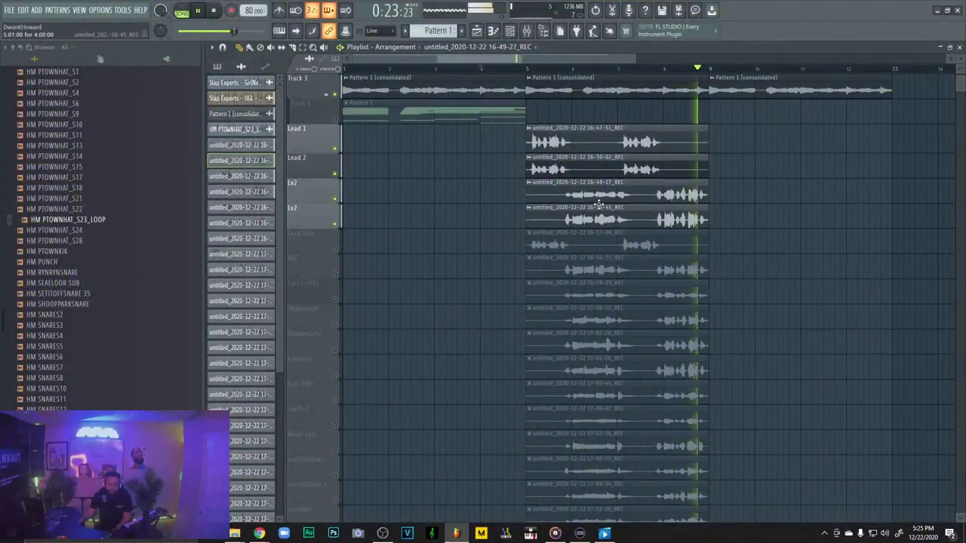
Color the Lead 1 playlist track red, #9F3835
{"action": "right_click", "coordinate": [305, 135]}
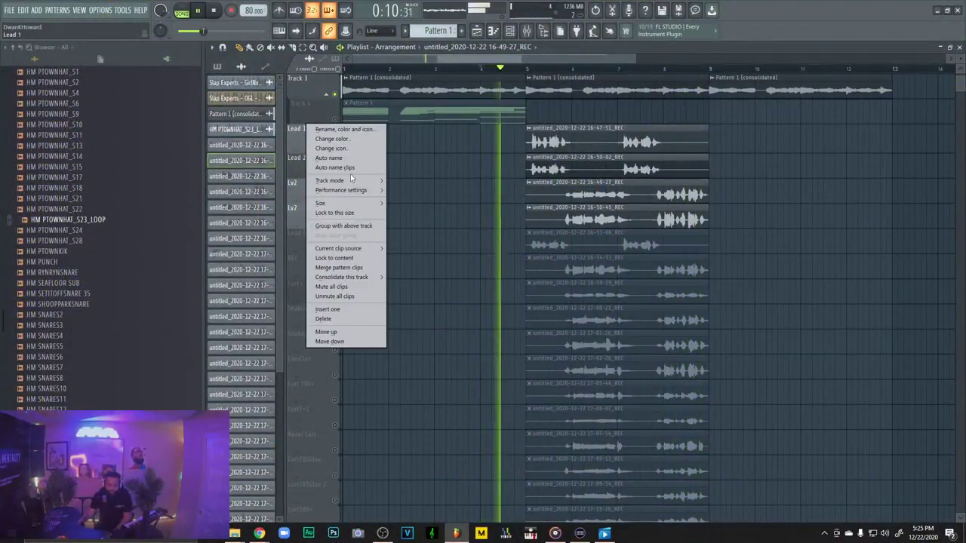
{"action": "left_click", "coordinate": [362, 141]}
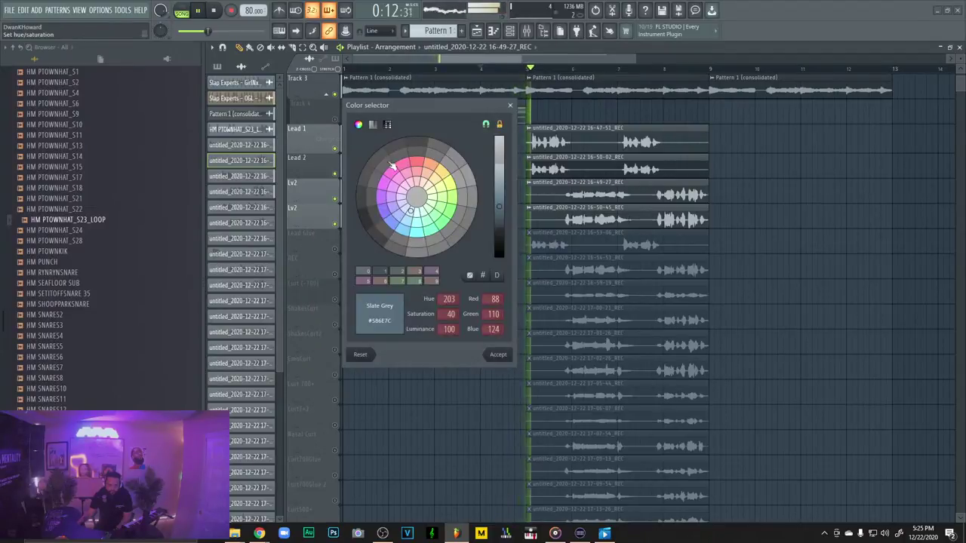
{"action": "left_click", "coordinate": [416, 163]}
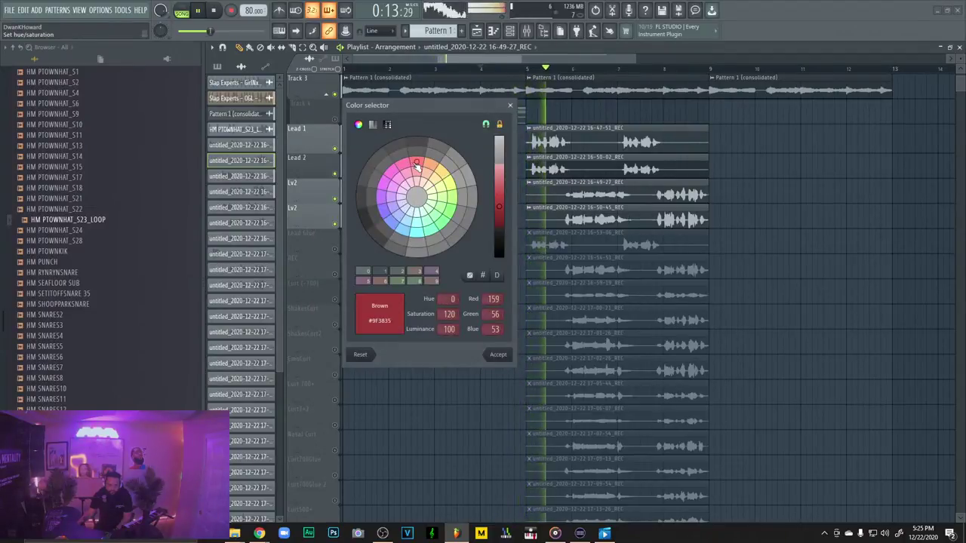
{"action": "left_click", "coordinate": [497, 353]}
Try to color the Lead 2 playlist track a darker red, #762A28
{"action": "right_click", "coordinate": [318, 155]}
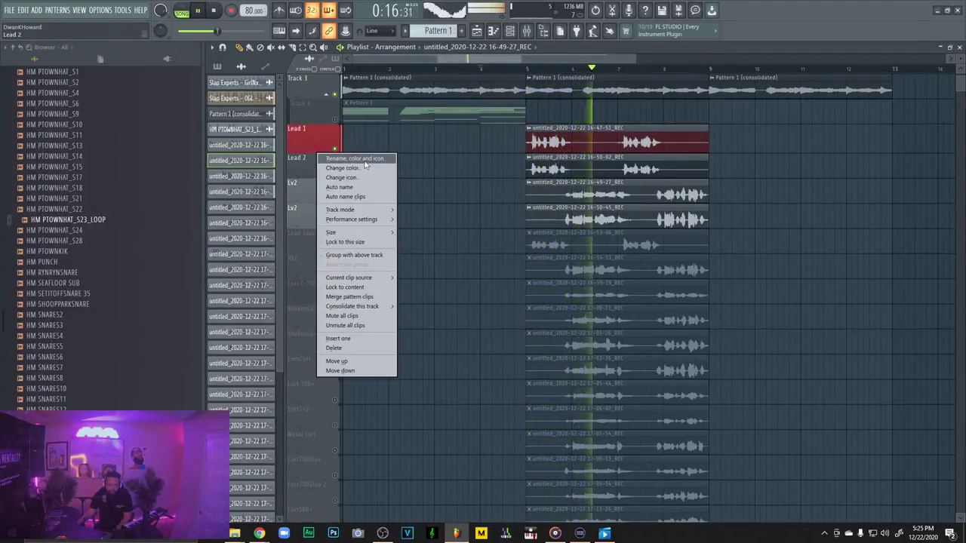
{"action": "left_click", "coordinate": [355, 168]}
{"action": "left_click", "coordinate": [442, 208]}
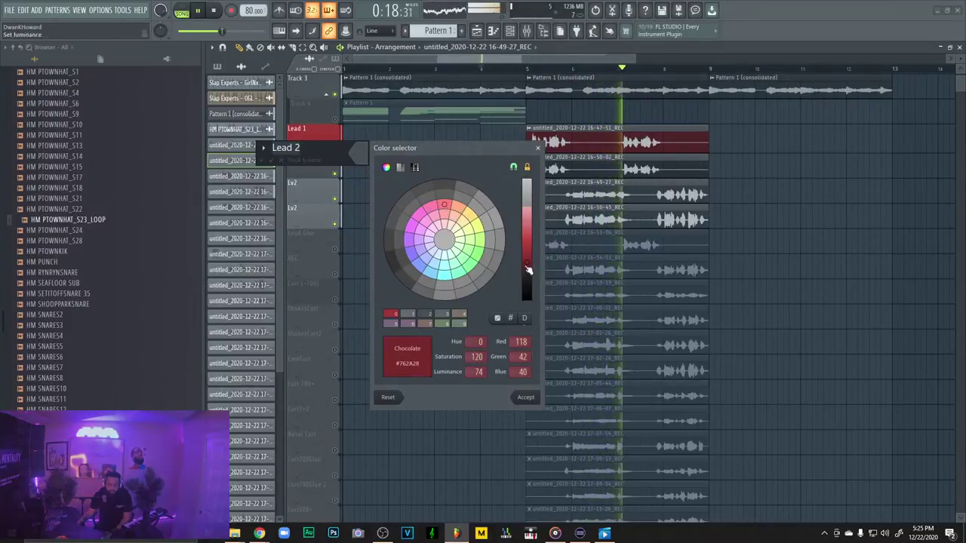
{"action": "left_click", "coordinate": [526, 397]}
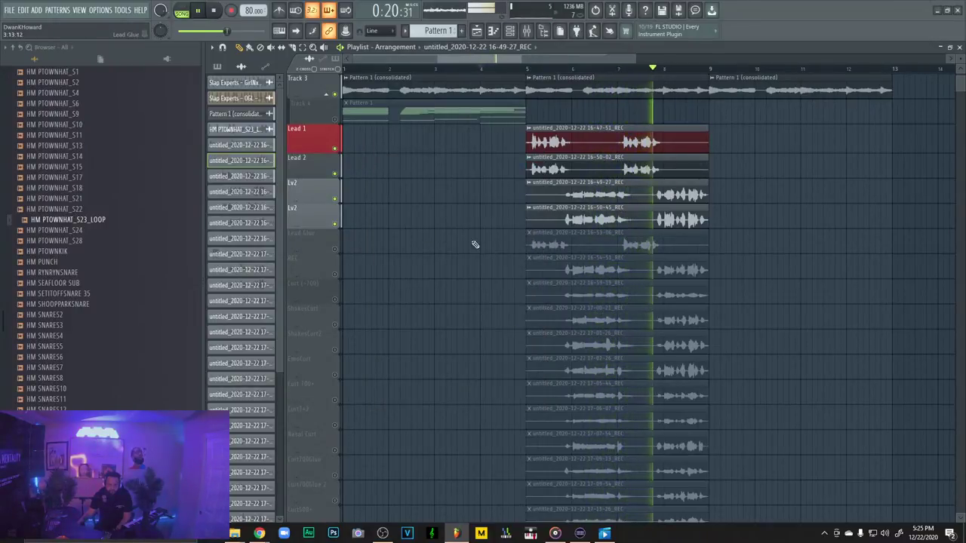
Color the Lead 2 playlist track red to match Lead 1
{"action": "right_click", "coordinate": [299, 155]}
{"action": "left_click", "coordinate": [332, 159]}
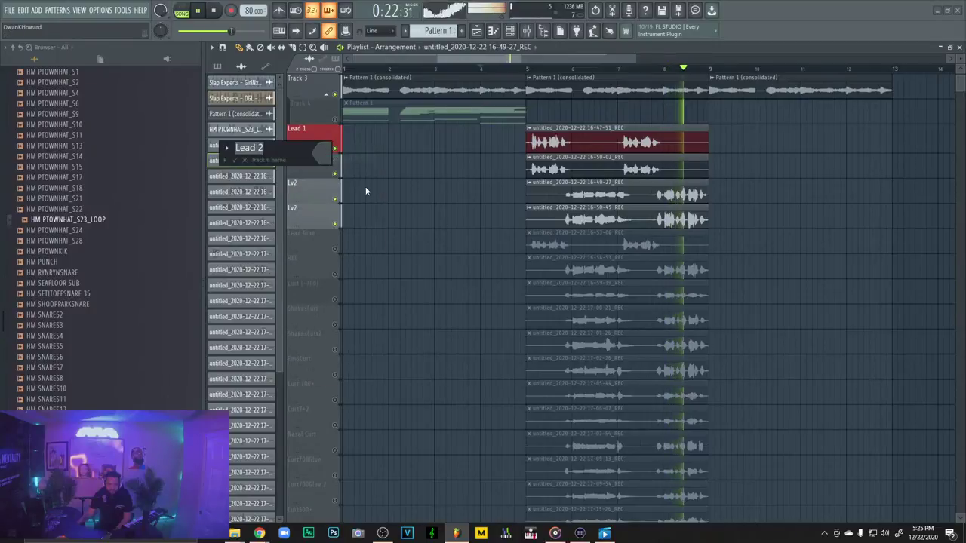
{"action": "left_click", "coordinate": [421, 207]}
{"action": "left_click", "coordinate": [409, 204]}
{"action": "left_click", "coordinate": [489, 397]}
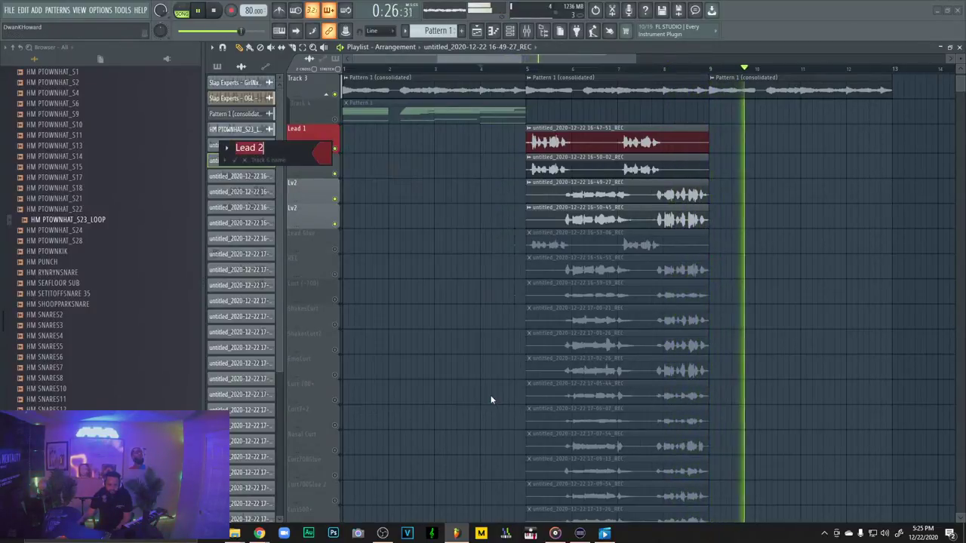
{"action": "left_click", "coordinate": [235, 161]}
{"action": "left_click", "coordinate": [480, 69]}
{"action": "scroll", "coordinate": [488, 145], "scroll_direction": "up", "scroll_amount": 1}
{"action": "scroll", "coordinate": [469, 234], "scroll_direction": "down", "scroll_amount": 1}
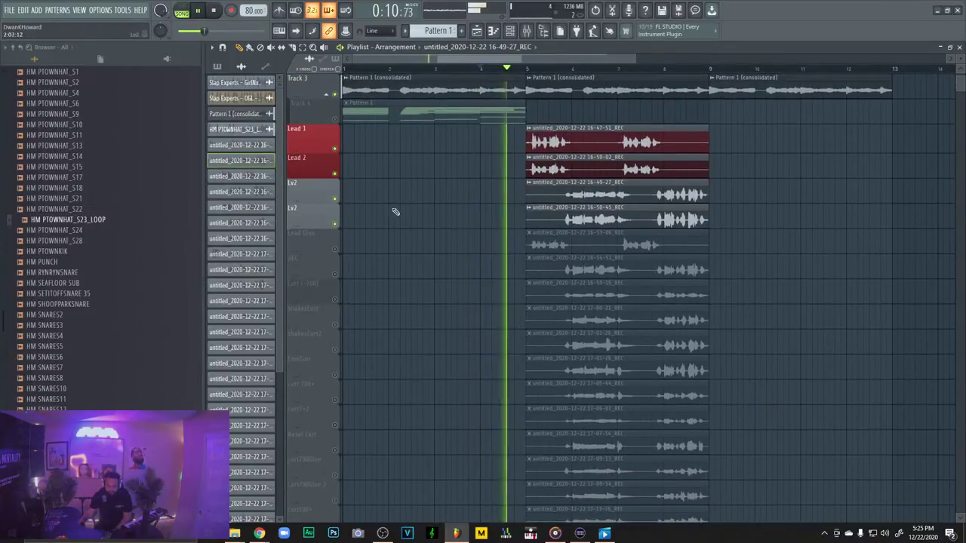
{"action": "right_click", "coordinate": [319, 182]}
{"action": "left_click", "coordinate": [305, 195]}
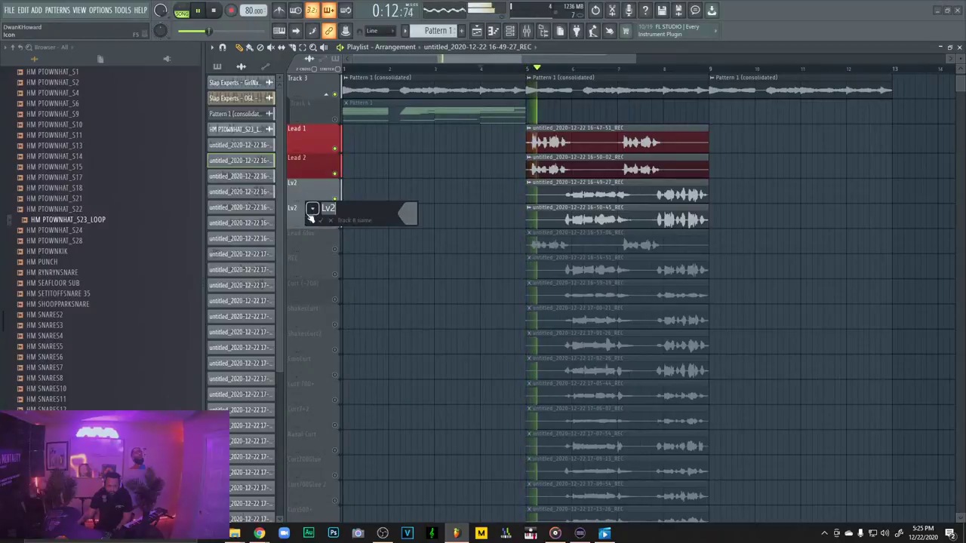
{"action": "left_click", "coordinate": [322, 221]}
{"action": "left_click", "coordinate": [322, 195]}
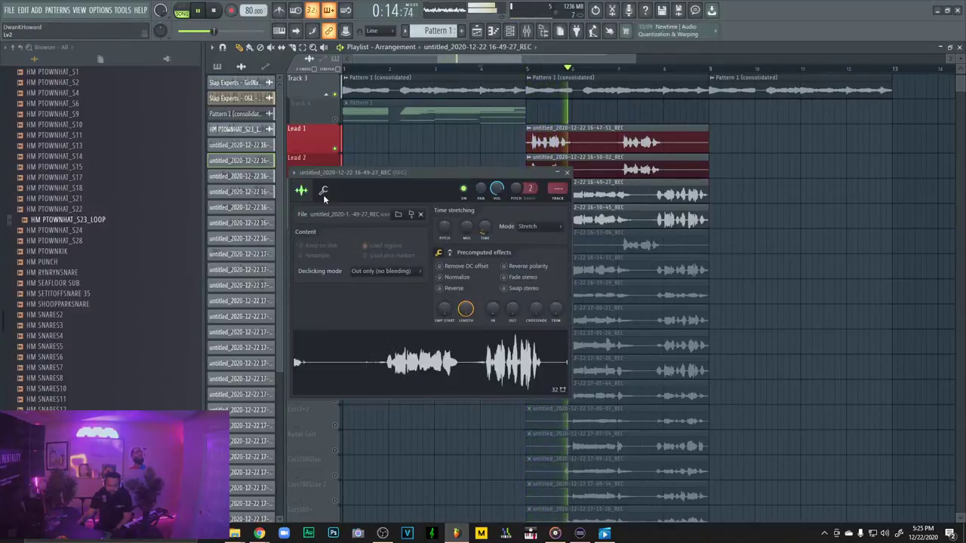
{"action": "left_click", "coordinate": [570, 172]}
Color both Lv2 playlist tracks blue and restart playback from bar 5
{"action": "right_click", "coordinate": [303, 185]}
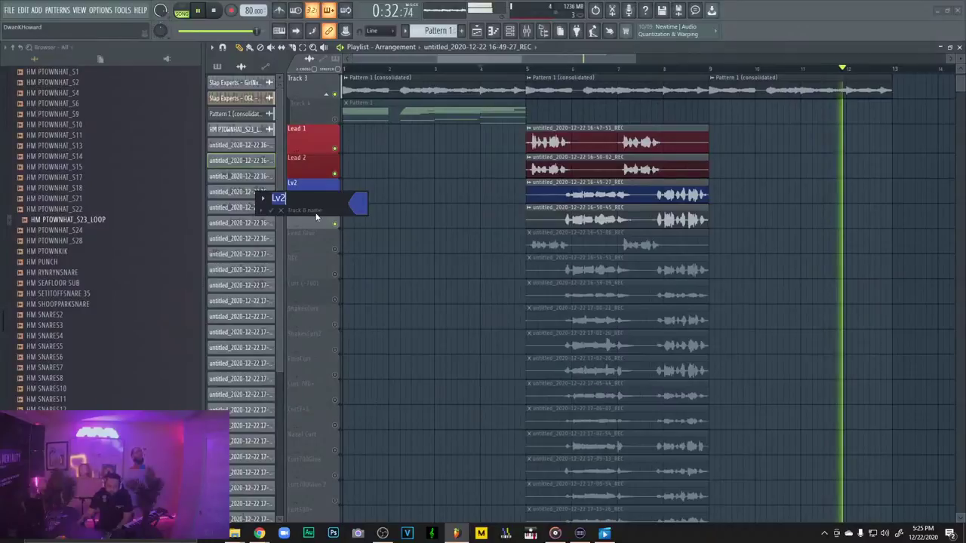
{"action": "key", "text": "Return"}
{"action": "left_click", "coordinate": [528, 69]}
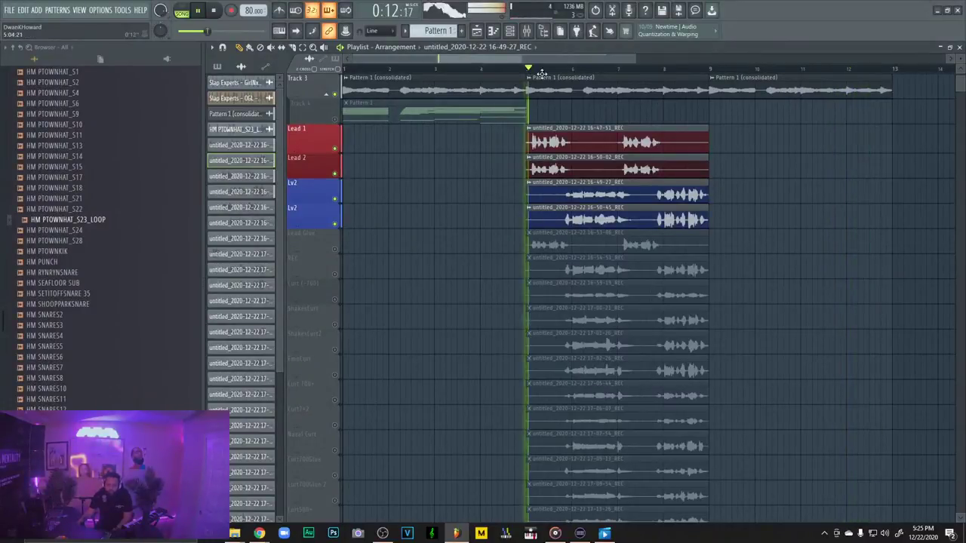
Route the first Lv2 take to the Lead Singing mixer track
{"action": "left_click", "coordinate": [526, 30]}
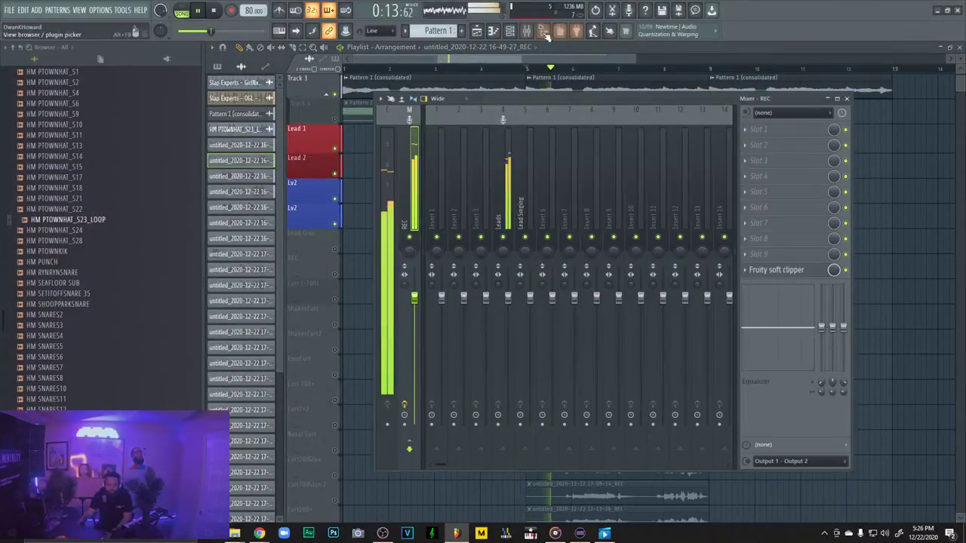
{"action": "left_click", "coordinate": [523, 218]}
{"action": "right_click", "coordinate": [858, 216]}
{"action": "double_click", "coordinate": [598, 193]}
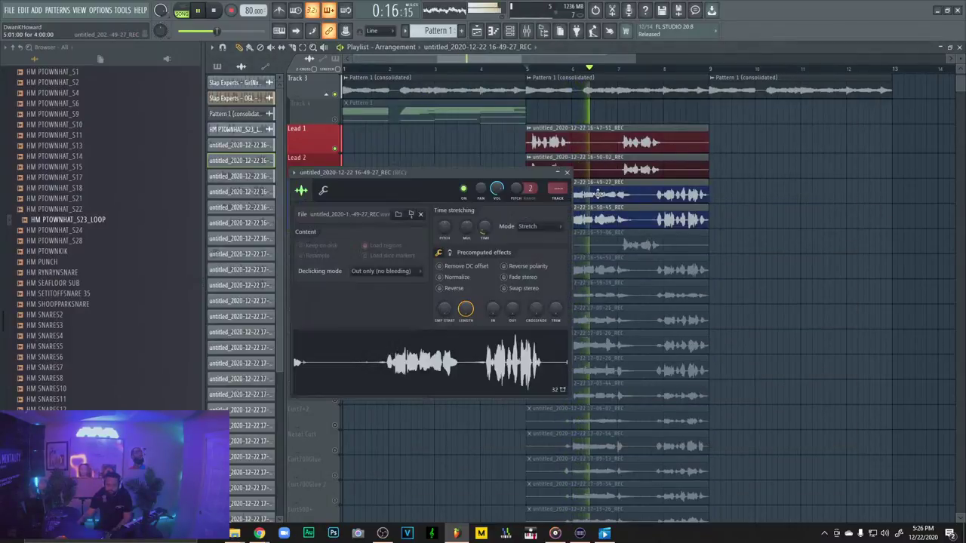
{"action": "left_click", "coordinate": [525, 31]}
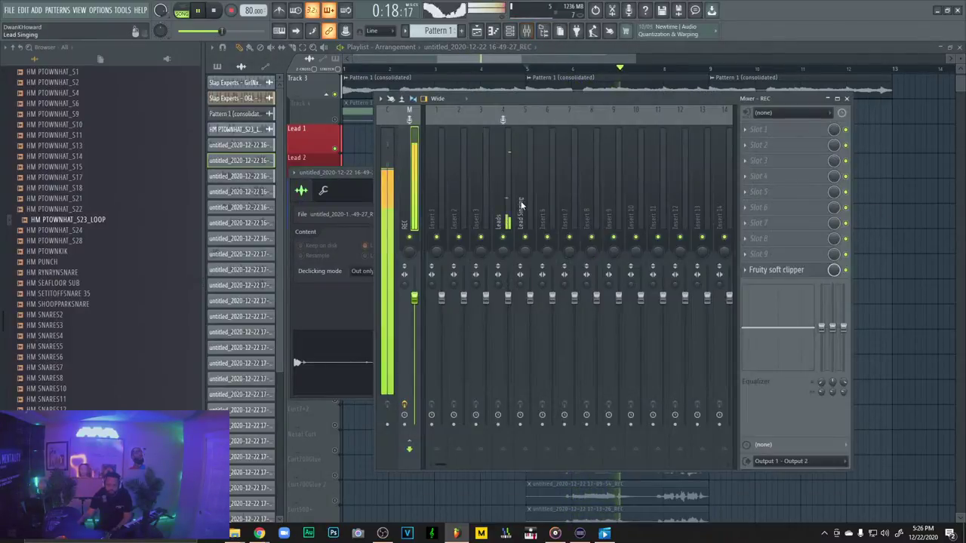
{"action": "right_click", "coordinate": [521, 206]}
{"action": "mouse_move", "coordinate": [595, 210]}
{"action": "left_click", "coordinate": [675, 212]}
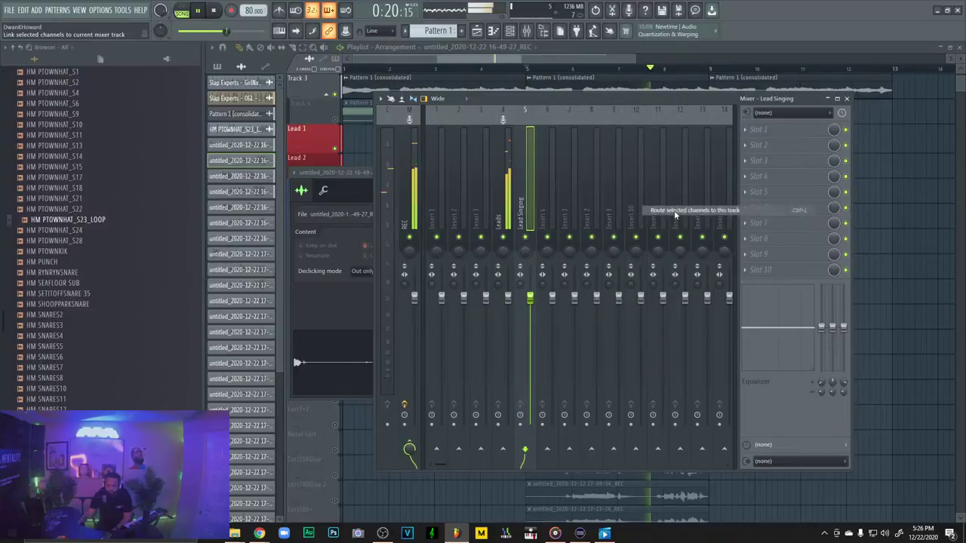
{"action": "right_click", "coordinate": [881, 196]}
Assign the second Lv2 take to mixer track 5, Lead Singing
{"action": "left_click", "coordinate": [587, 212]}
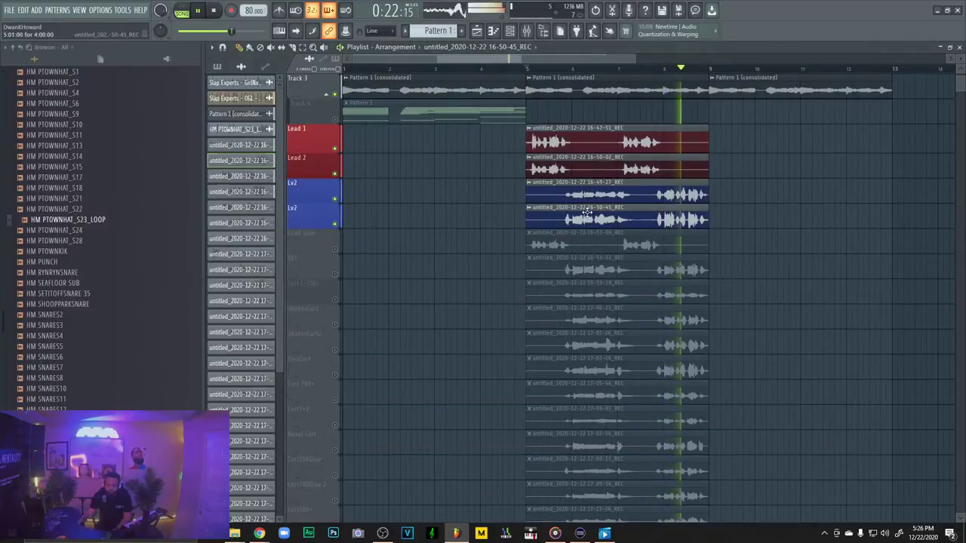
{"action": "double_click", "coordinate": [586, 213]}
{"action": "left_click_drag", "start_coordinate": [478, 111], "coordinate": [479, 101]}
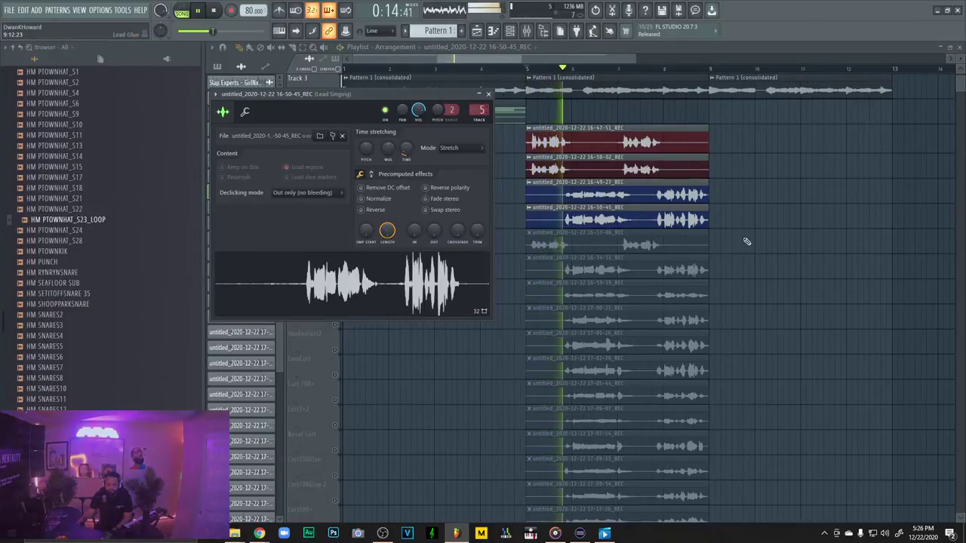
Check the first Lv2 take's mixer routing and the signal on the Leads mixer track
{"action": "double_click", "coordinate": [567, 183]}
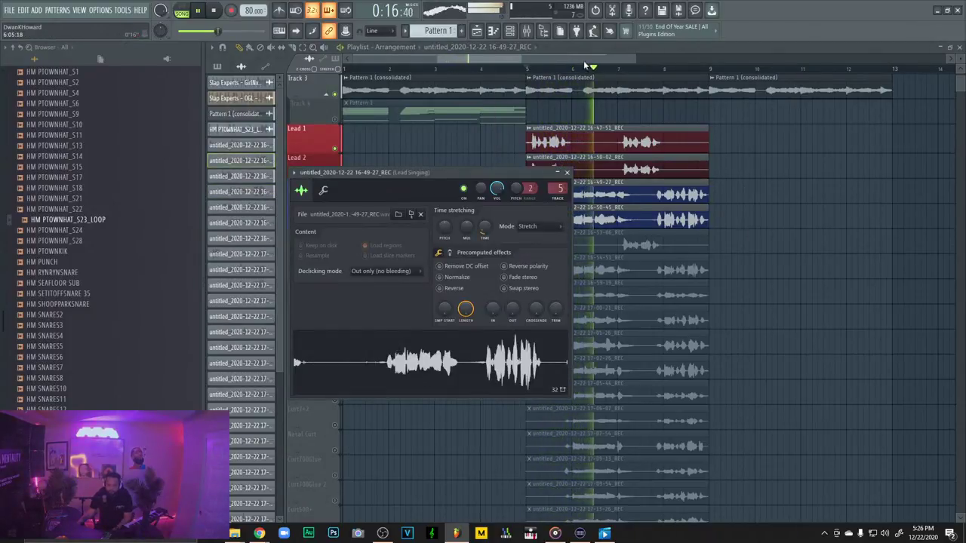
{"action": "left_click", "coordinate": [526, 31]}
{"action": "left_click", "coordinate": [507, 205]}
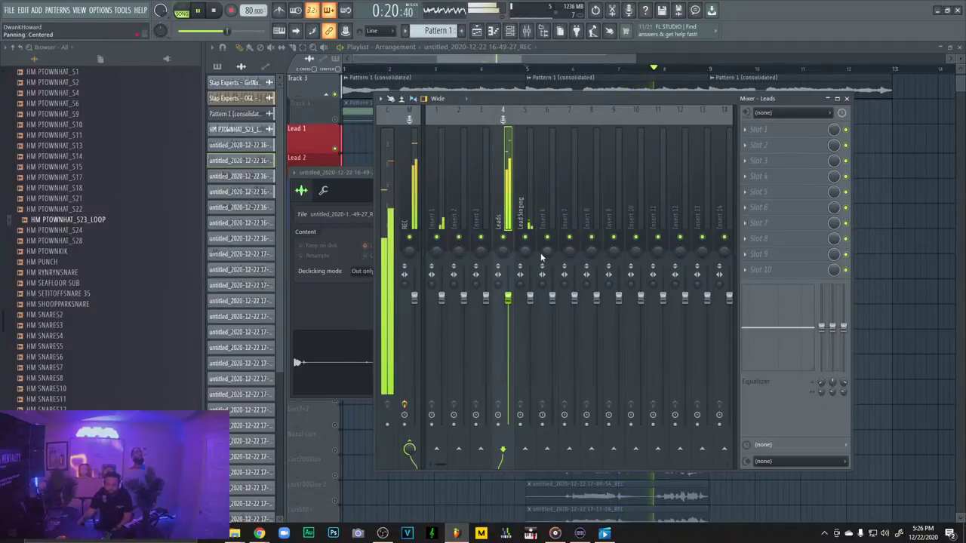
{"action": "left_click", "coordinate": [873, 155]}
Lower the Lead 1 take's volume multiplier to about 65% in its levels adjustment
{"action": "double_click", "coordinate": [561, 146]}
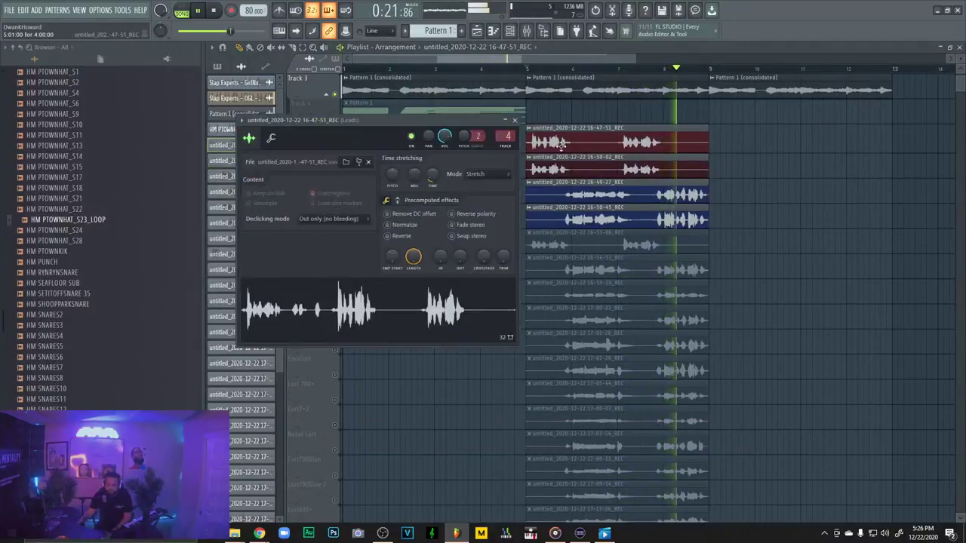
{"action": "left_click", "coordinate": [272, 138]}
{"action": "key", "text": "space"}
{"action": "key", "text": "space"}
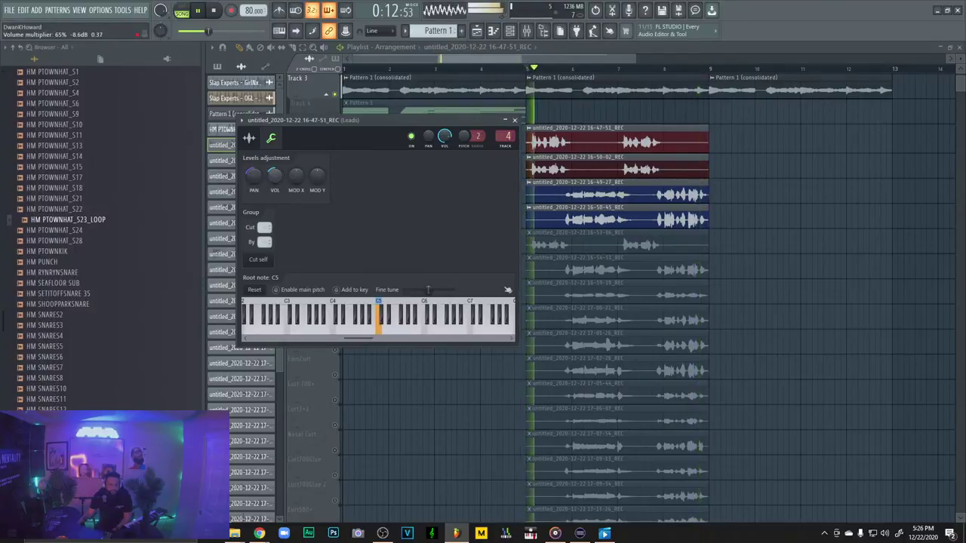
Lower the Lead 2 take's volume in its levels adjustment
{"action": "double_click", "coordinate": [555, 171]}
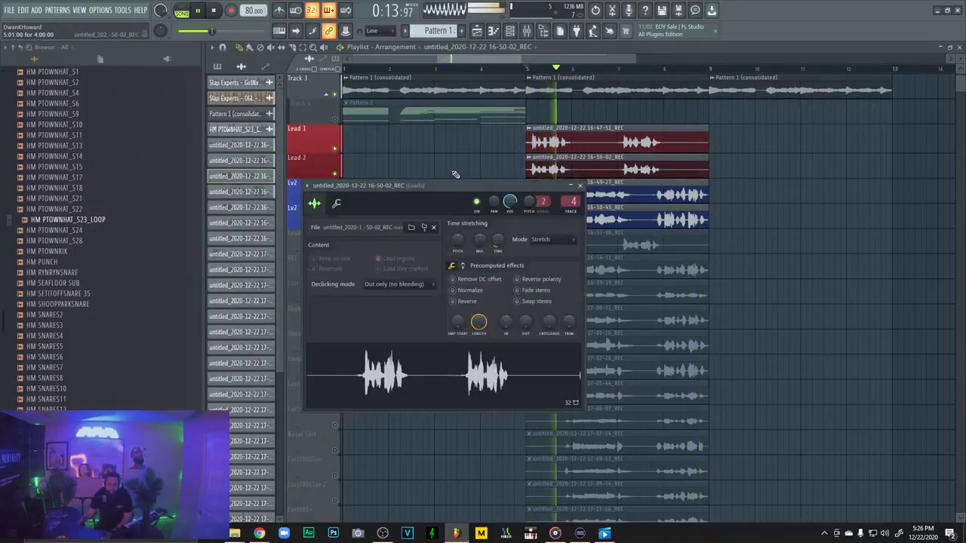
{"action": "left_click", "coordinate": [336, 203]}
{"action": "key", "text": "space"}
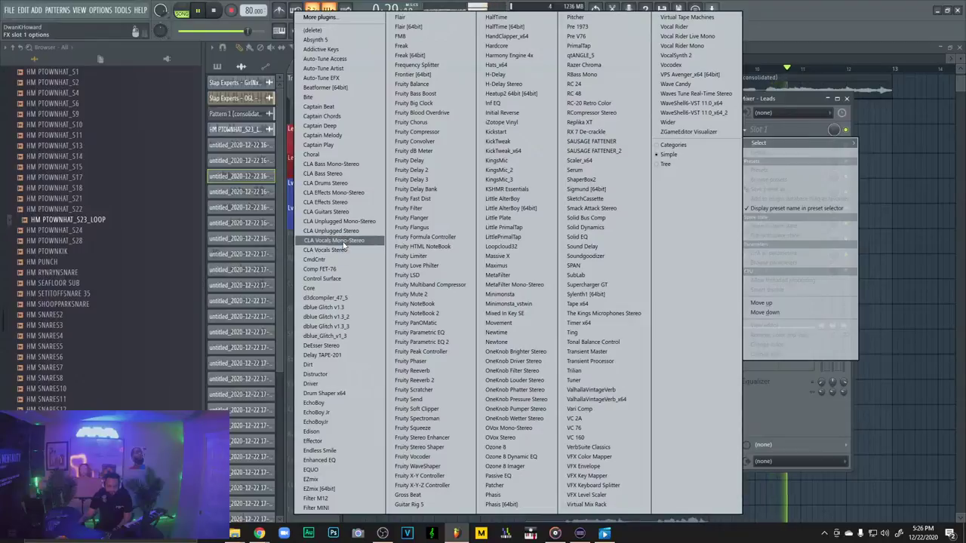
Load CLA Vocals Mono-Stereo on the Leads mixer track with the CLA: CURTISS KING VOCAL preset and mute its reverb and delay
{"action": "left_click", "coordinate": [342, 242]}
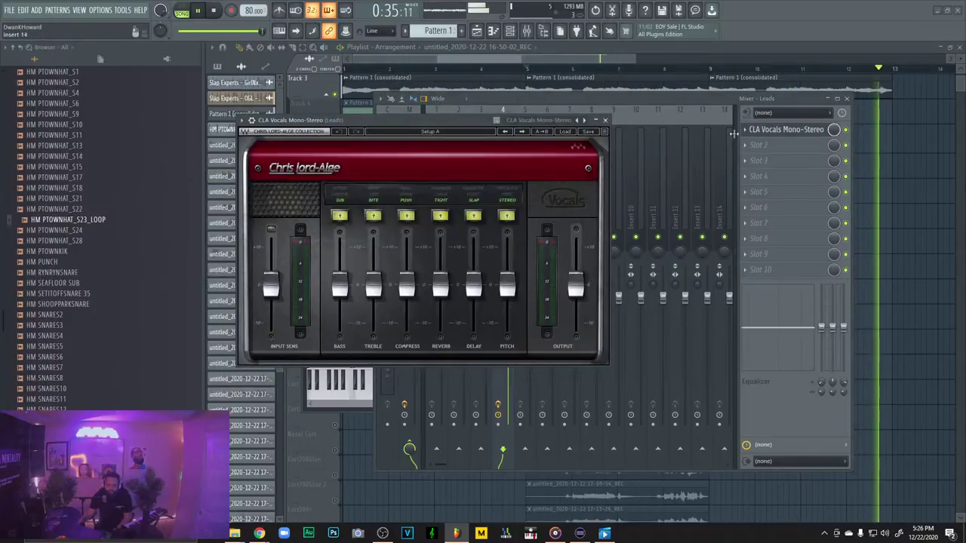
{"action": "left_click", "coordinate": [565, 132]}
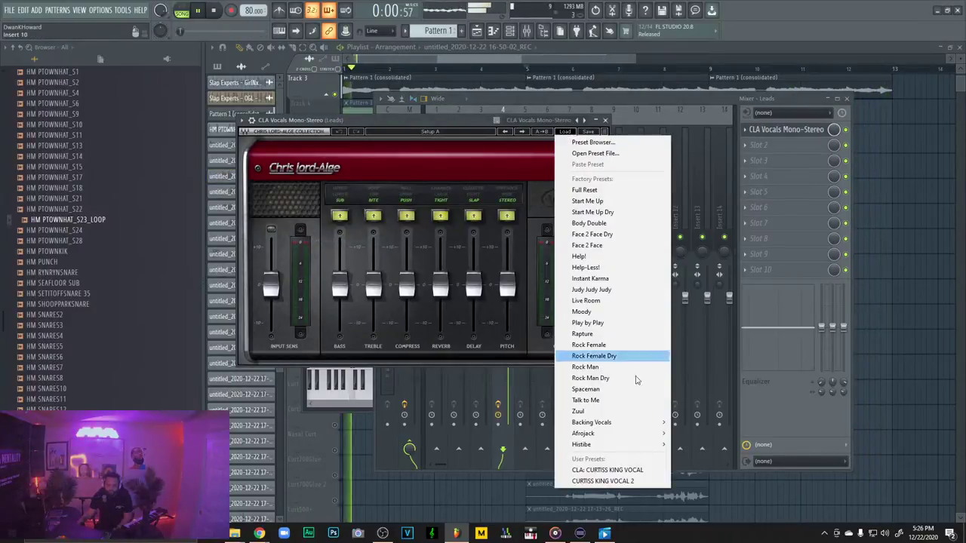
{"action": "left_click", "coordinate": [623, 473]}
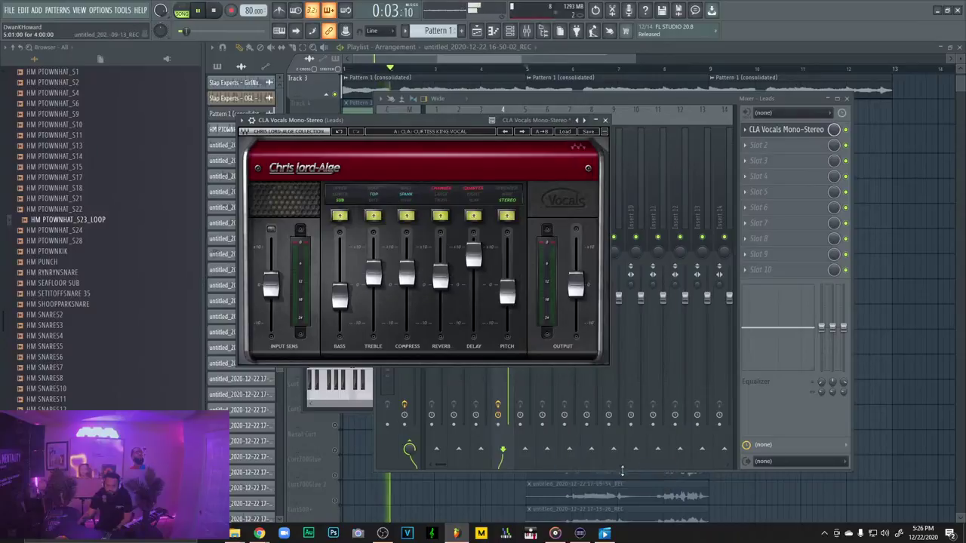
{"action": "left_click", "coordinate": [473, 217]}
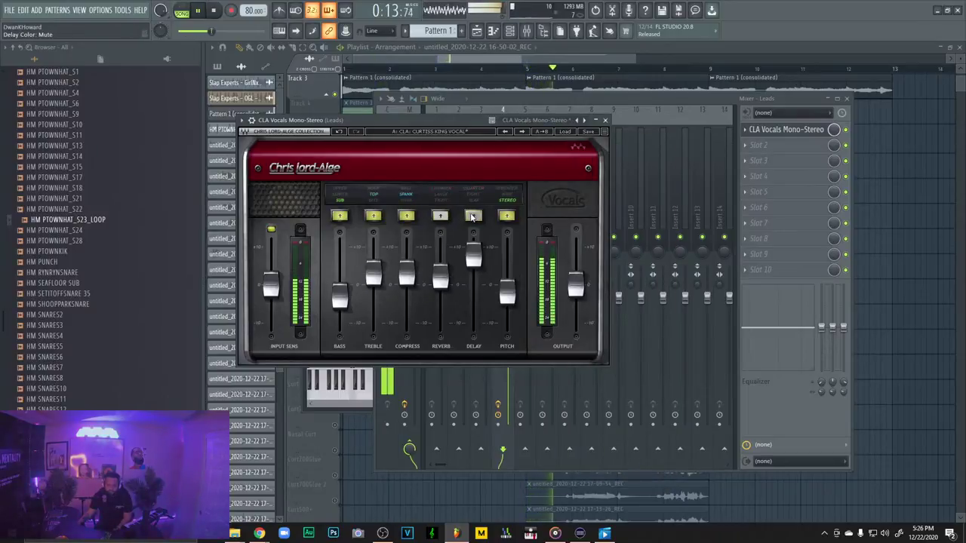
{"action": "left_click", "coordinate": [606, 121]}
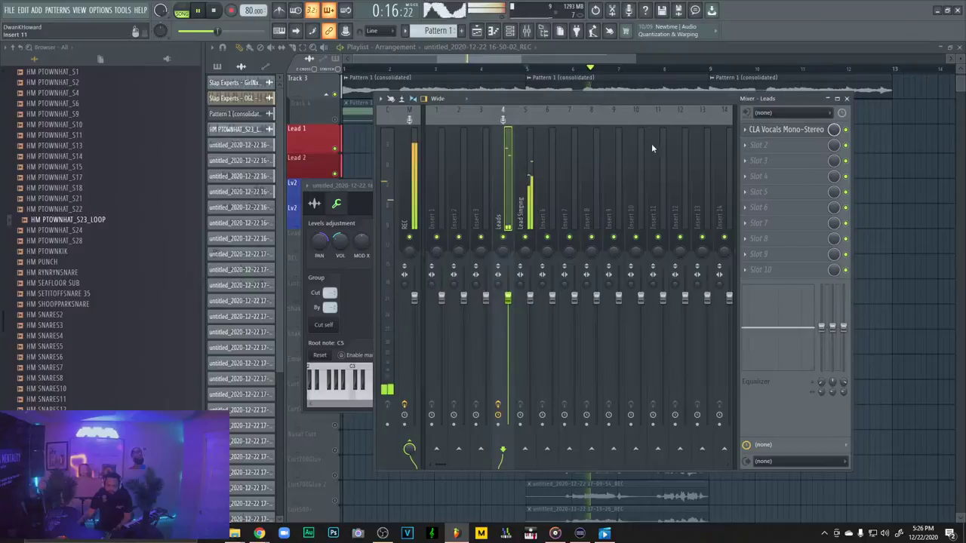
Save the Leads track's CLA Vocals settings as a preset and raise the plugin's treble slightly
{"action": "left_click", "coordinate": [749, 133]}
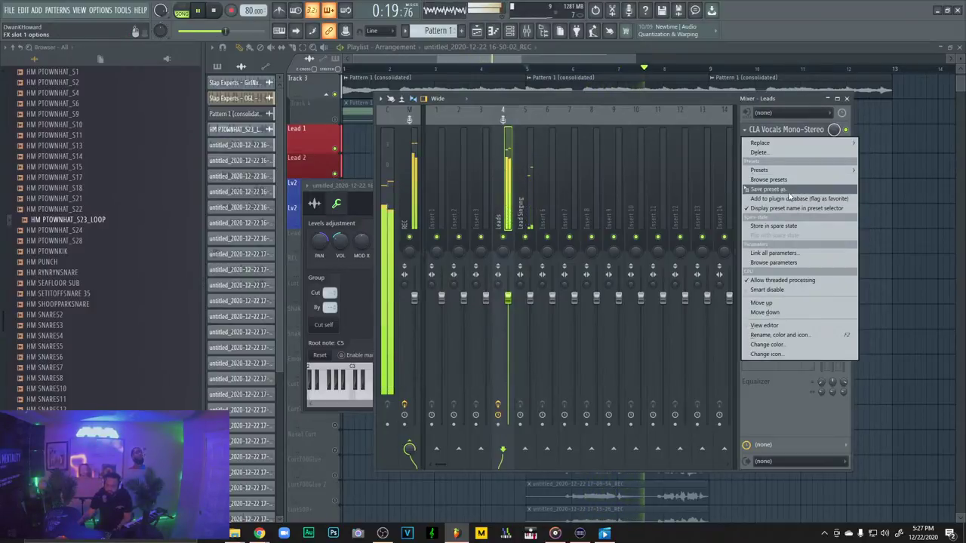
{"action": "left_click", "coordinate": [495, 193]}
{"action": "left_click", "coordinate": [801, 132]}
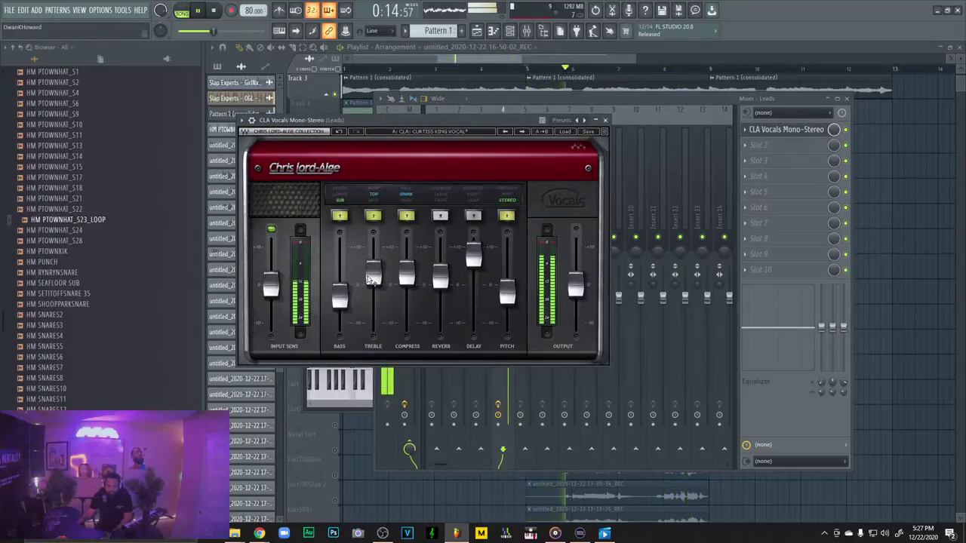
{"action": "left_click_drag", "start_coordinate": [372, 278], "coordinate": [373, 263]}
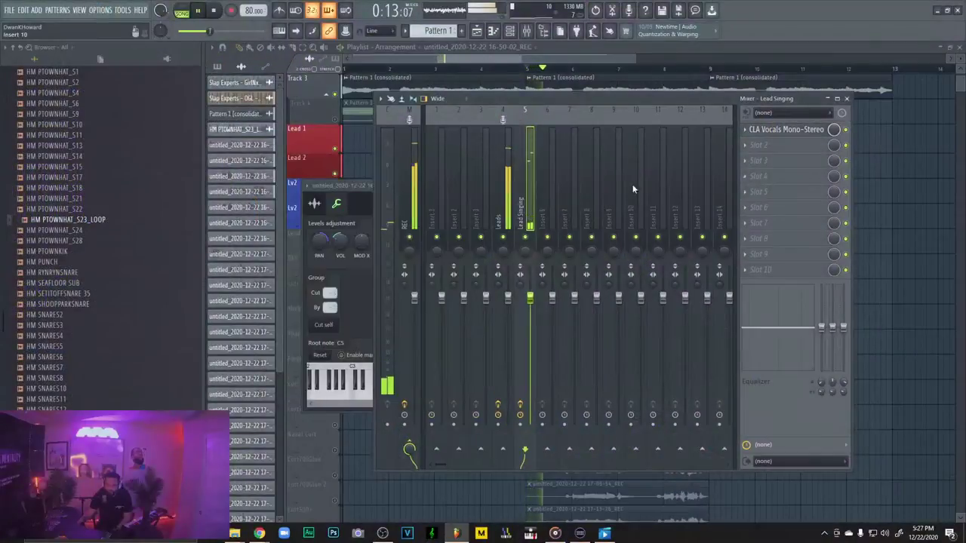
Raise the Pitch fader of CLA Vocals on the Lead Singing track to about 4.5
{"action": "left_click", "coordinate": [811, 131]}
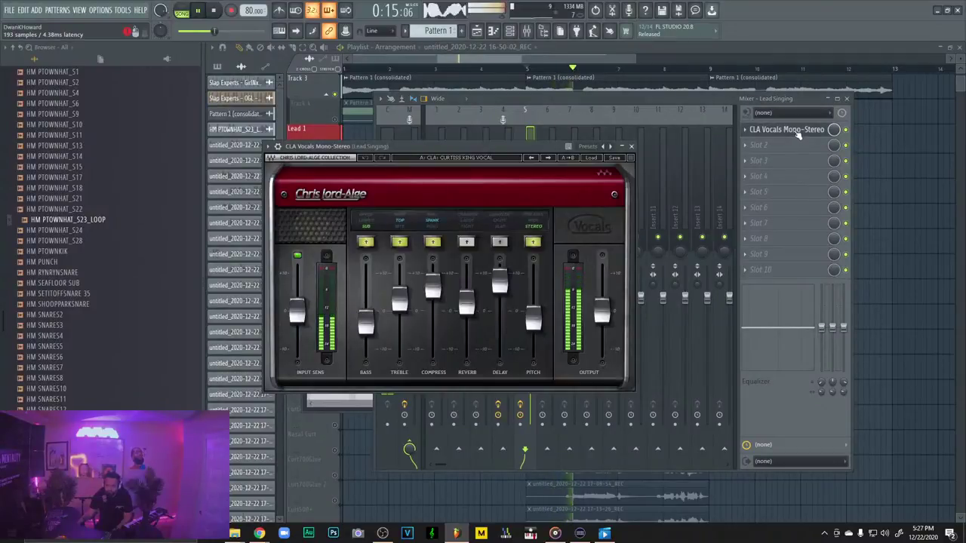
{"action": "left_click_drag", "start_coordinate": [540, 324], "coordinate": [540, 297]}
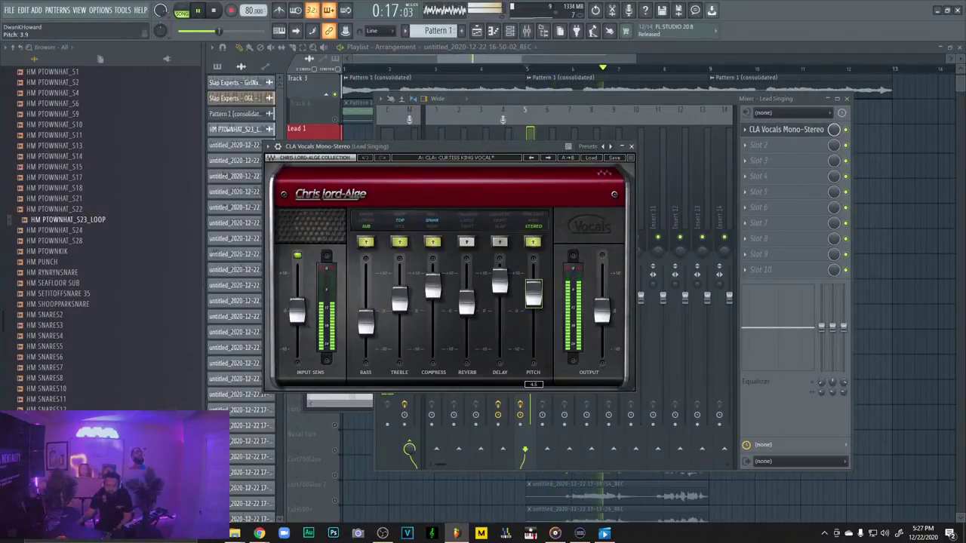
{"action": "left_click", "coordinate": [651, 103]}
Lower the Compress and Treble faders of CLA Vocals on the Lead Singing track
{"action": "left_click", "coordinate": [775, 133]}
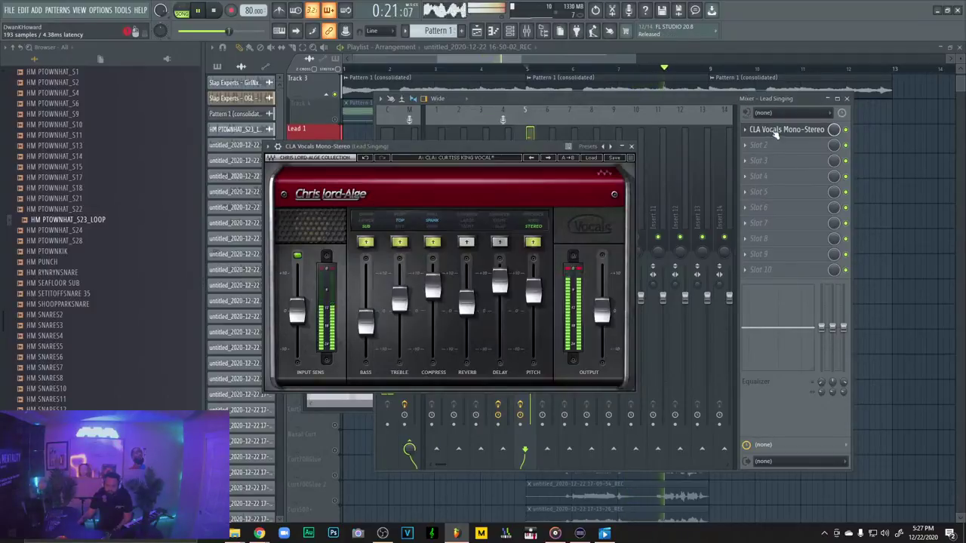
{"action": "left_click_drag", "start_coordinate": [433, 288], "coordinate": [432, 308]}
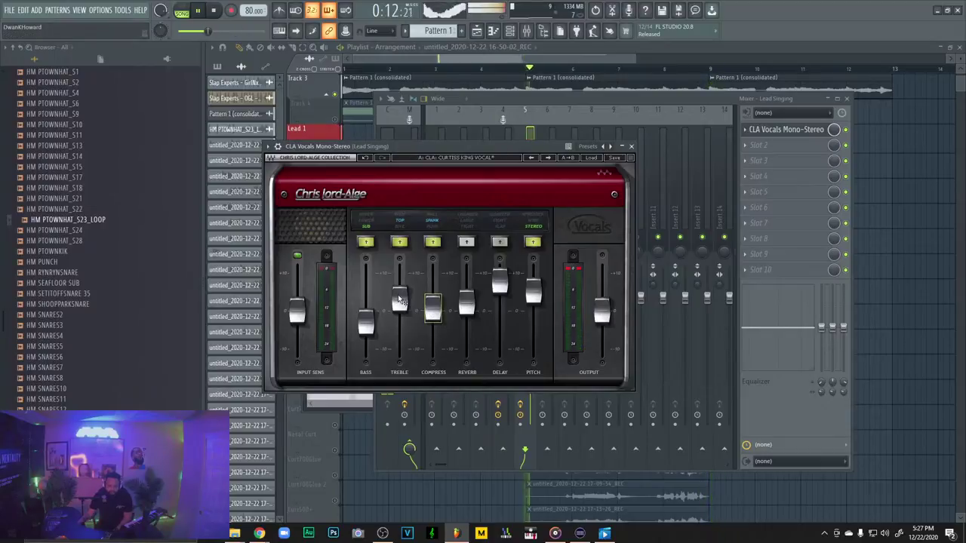
{"action": "left_click_drag", "start_coordinate": [399, 300], "coordinate": [399, 308]}
{"action": "left_click", "coordinate": [686, 94]}
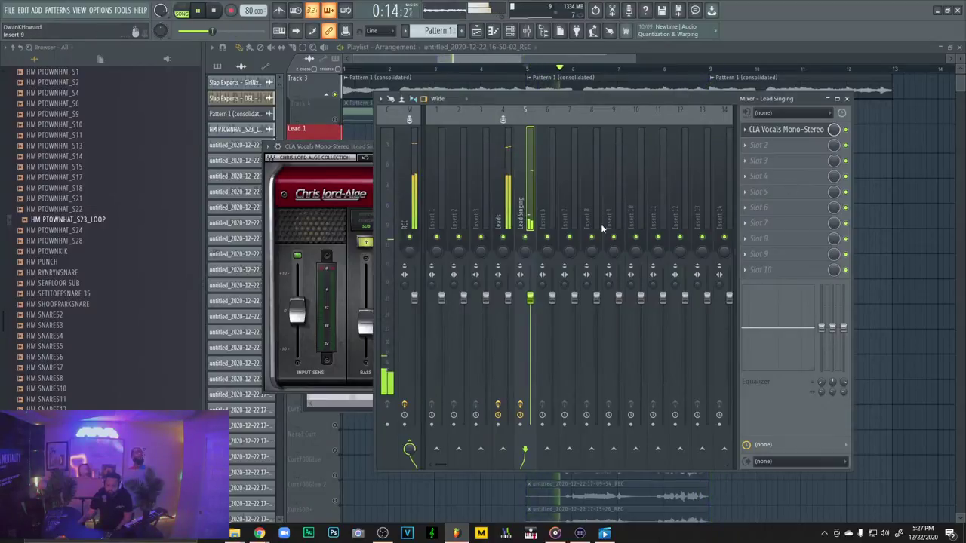
Lower the Lead Singing track's mixer volume and open the levels adjustment of the first Lv2 take
{"action": "left_click_drag", "start_coordinate": [530, 298], "coordinate": [530, 317]}
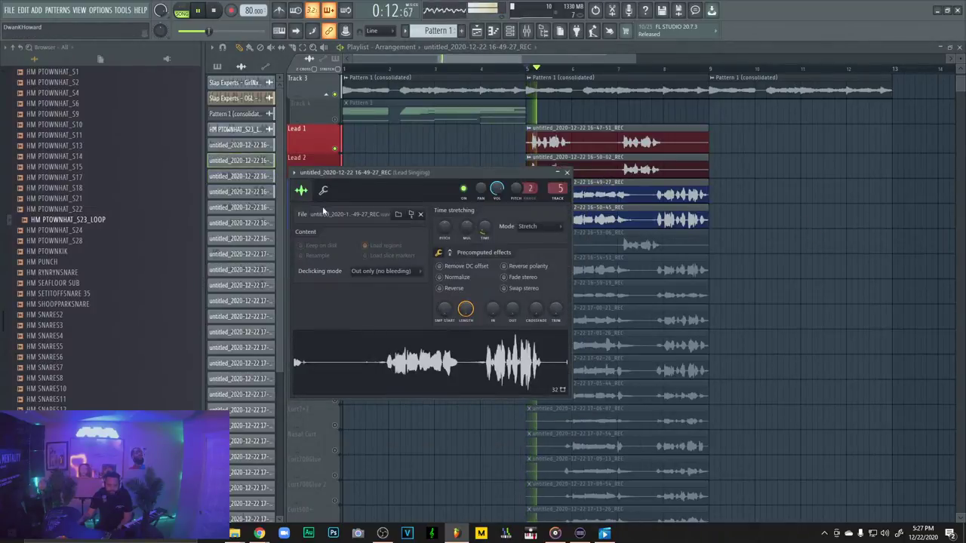
{"action": "left_click", "coordinate": [323, 190]}
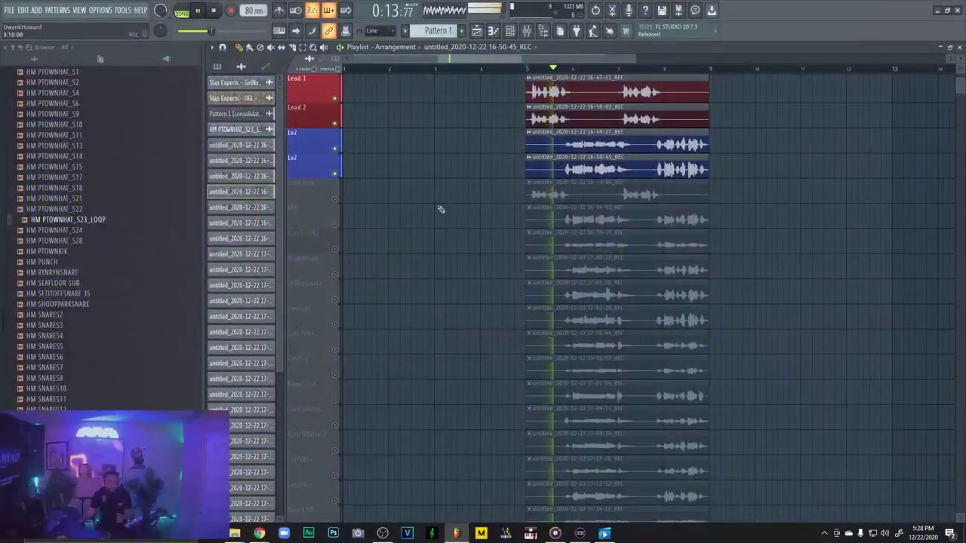
Unmute the Lead Glue playlist track
{"action": "left_click", "coordinate": [334, 198]}
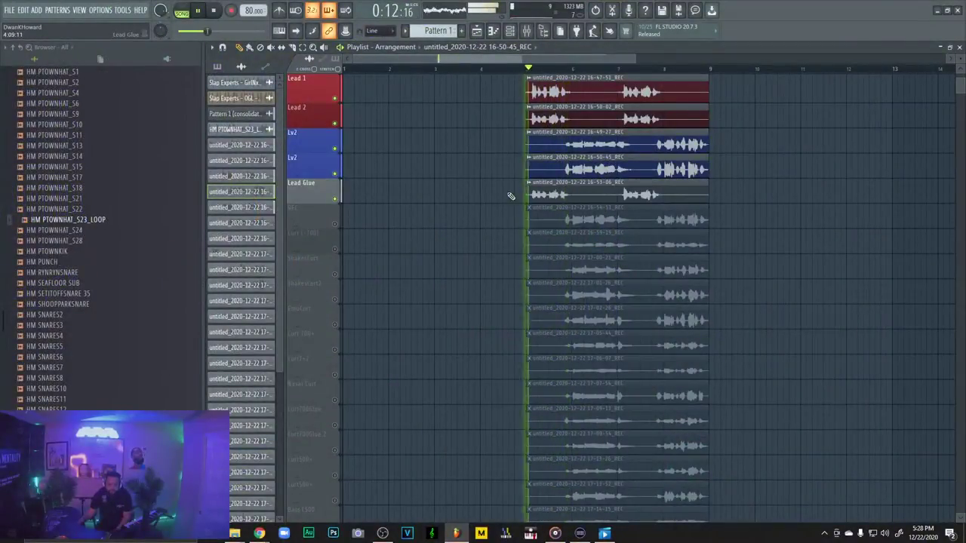
Route the Lead Glue take to the Leads mixer track
{"action": "double_click", "coordinate": [579, 190]}
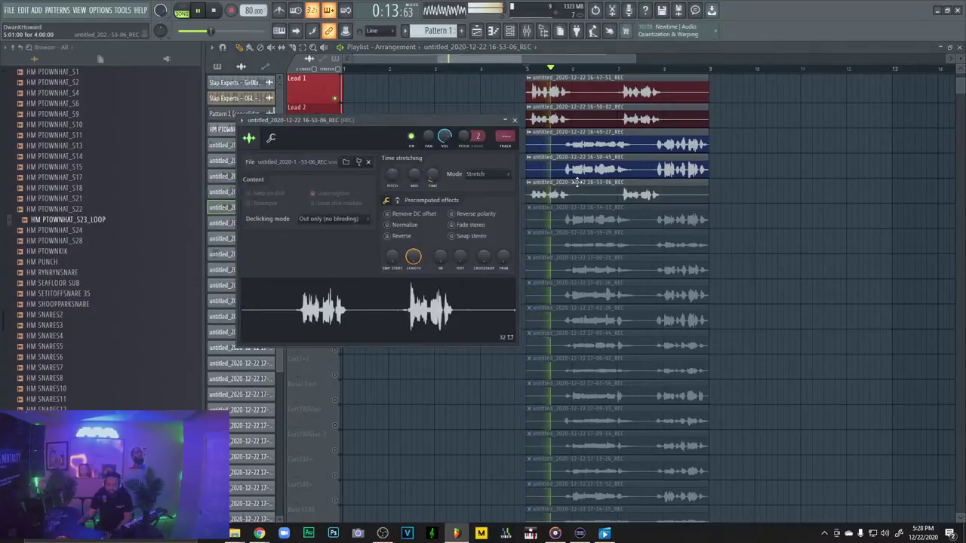
{"action": "left_click", "coordinate": [527, 32]}
{"action": "right_click", "coordinate": [503, 222]}
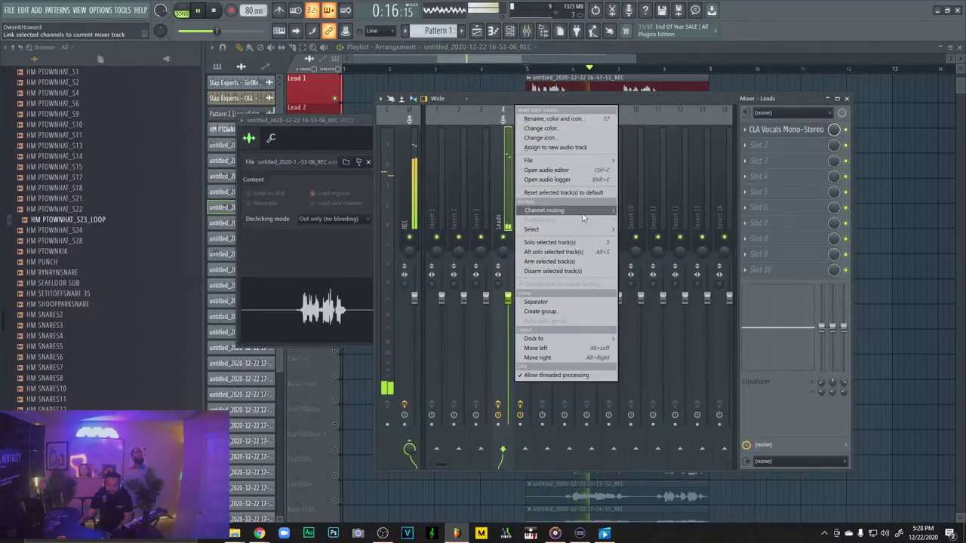
{"action": "mouse_move", "coordinate": [574, 212]}
{"action": "left_click", "coordinate": [652, 212]}
{"action": "right_click", "coordinate": [926, 172]}
Lower the Lead Glue take's volume multiplier in its levels adjustment and close its channel settings
{"action": "double_click", "coordinate": [636, 195]}
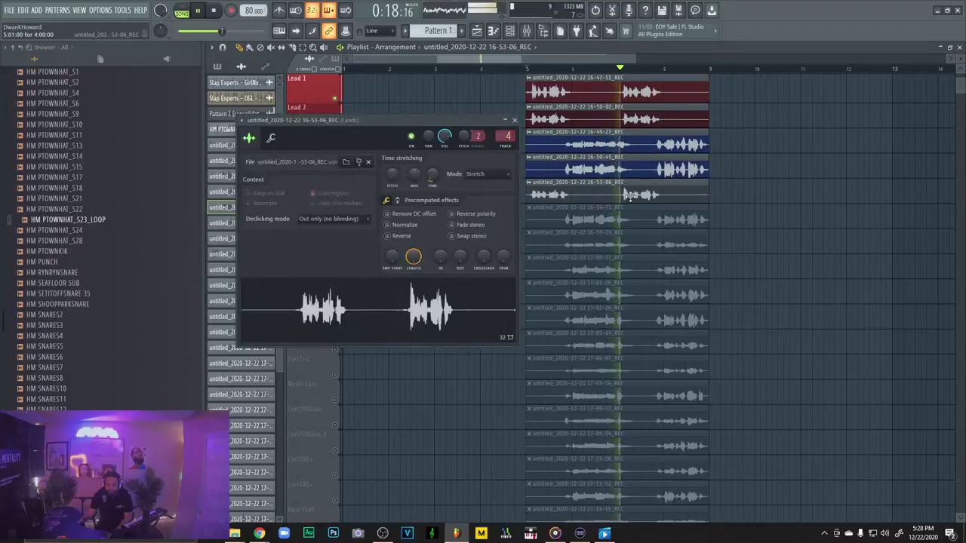
{"action": "left_click", "coordinate": [271, 137]}
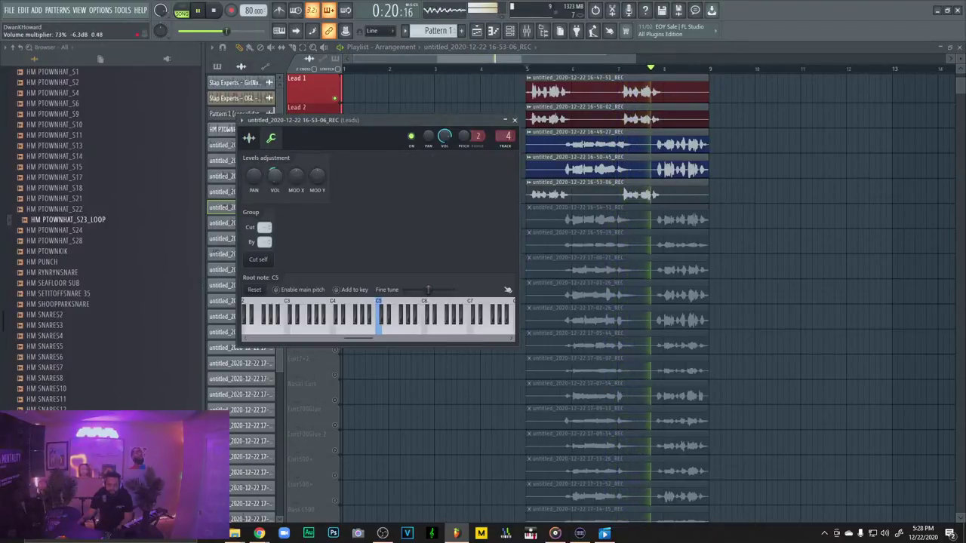
{"action": "left_click", "coordinate": [514, 120]}
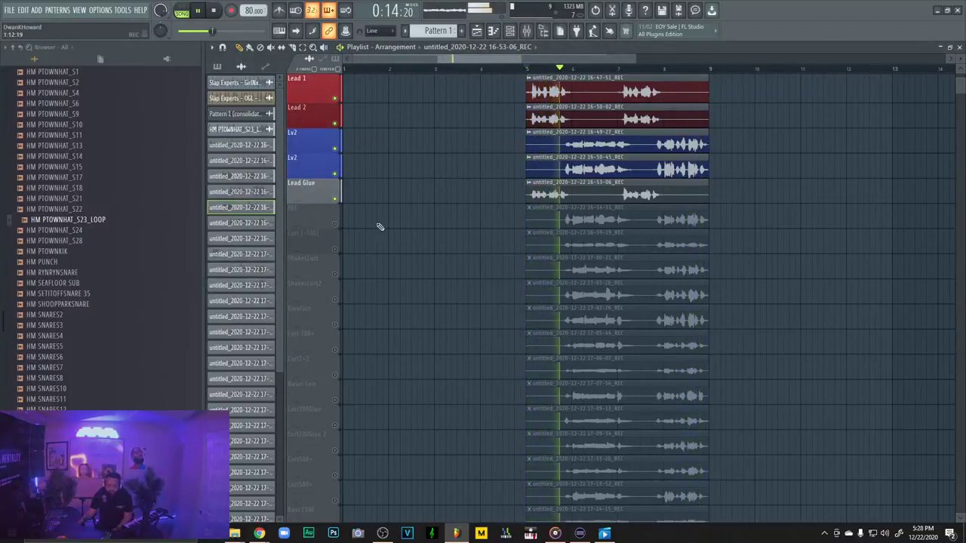
Stop playback, solo the REC playlist track and briefly audition it
{"action": "key", "text": "space"}
{"action": "right_click", "coordinate": [338, 225]}
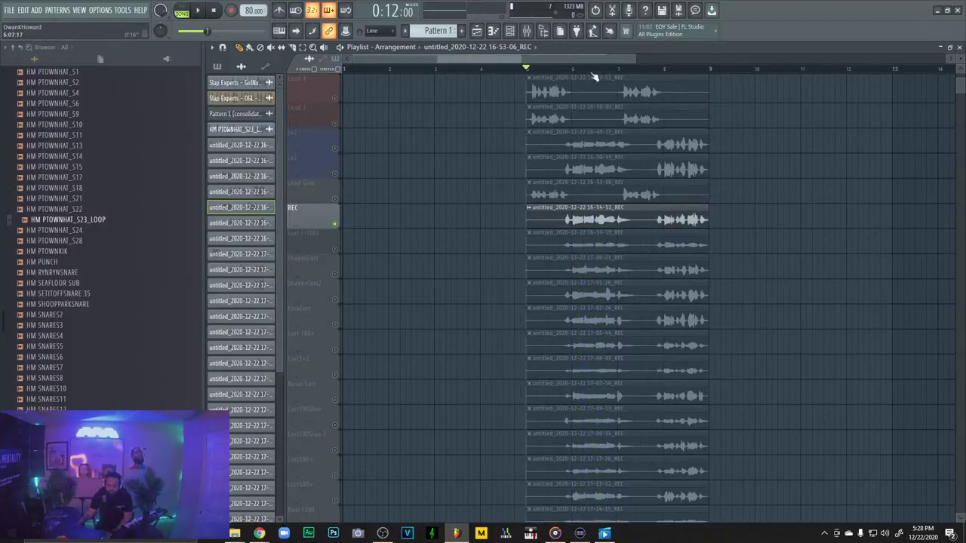
{"action": "key", "text": "space"}
{"action": "key", "text": "space"}
{"action": "right_click", "coordinate": [336, 225]}
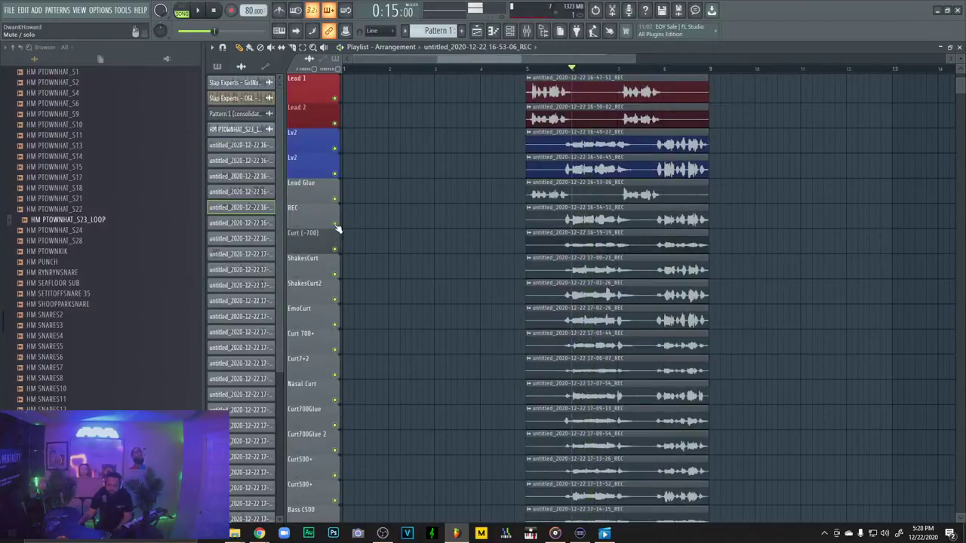
{"action": "right_click", "coordinate": [336, 226]}
Unmute playlist Tracks 1 to 4 and the Lead 1 and Lead 2 tracks alongside REC
{"action": "scroll", "coordinate": [339, 223], "scroll_direction": "up", "scroll_amount": 4}
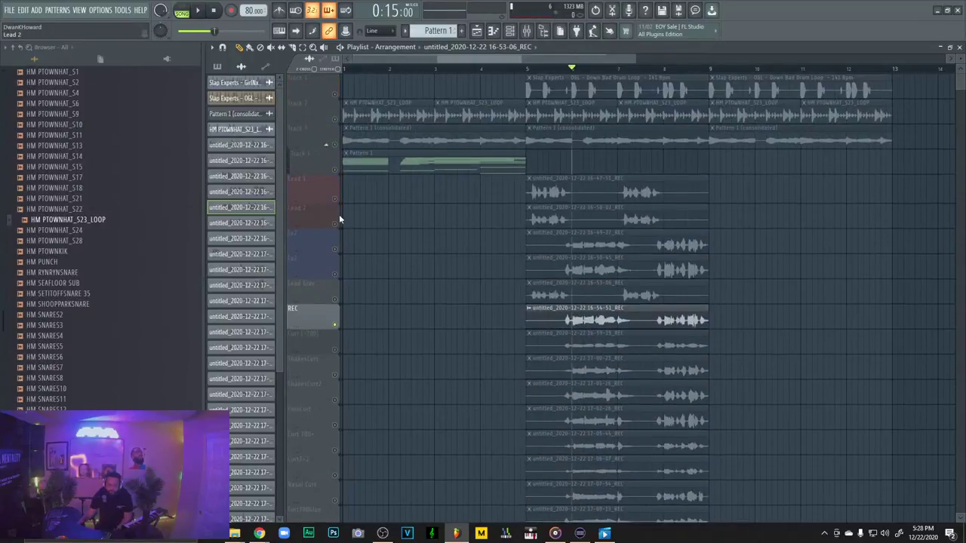
{"action": "left_click", "coordinate": [335, 96]}
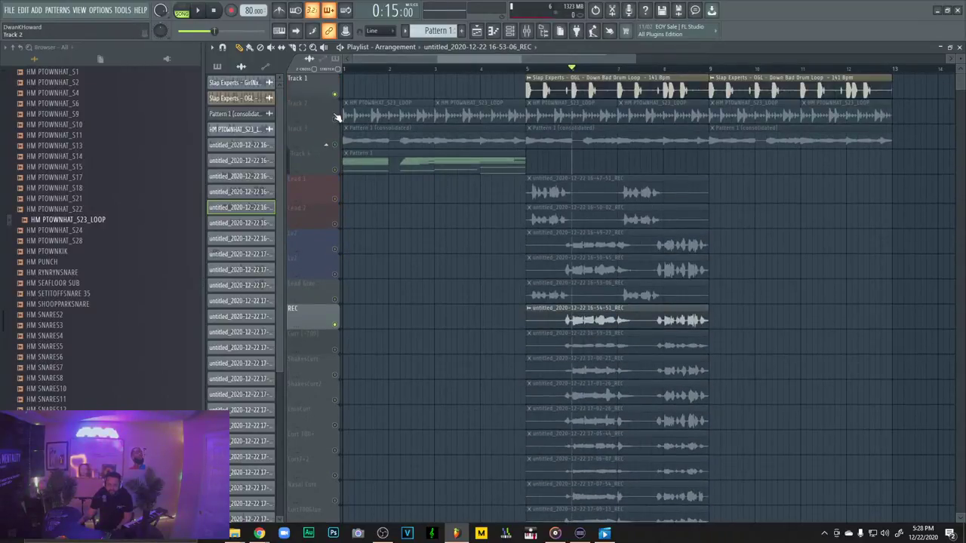
{"action": "left_click", "coordinate": [334, 119]}
{"action": "left_click", "coordinate": [334, 144]}
{"action": "left_click", "coordinate": [335, 169]}
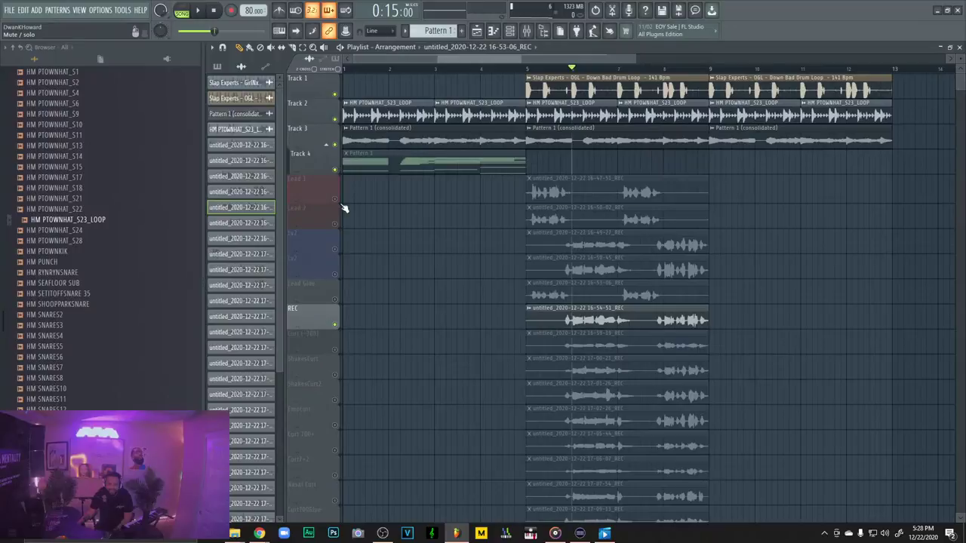
{"action": "left_click", "coordinate": [334, 199]}
{"action": "left_click", "coordinate": [335, 224]}
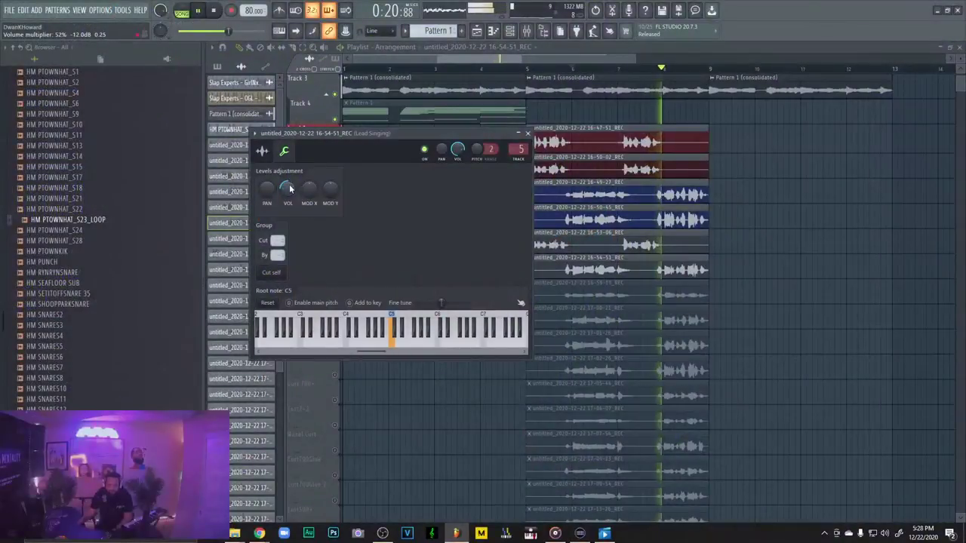
Close the REC take's settings, check Lead Singing in the mixer, and select bars 5 to 9 of the playlist for looped playback
{"action": "left_click", "coordinate": [527, 134]}
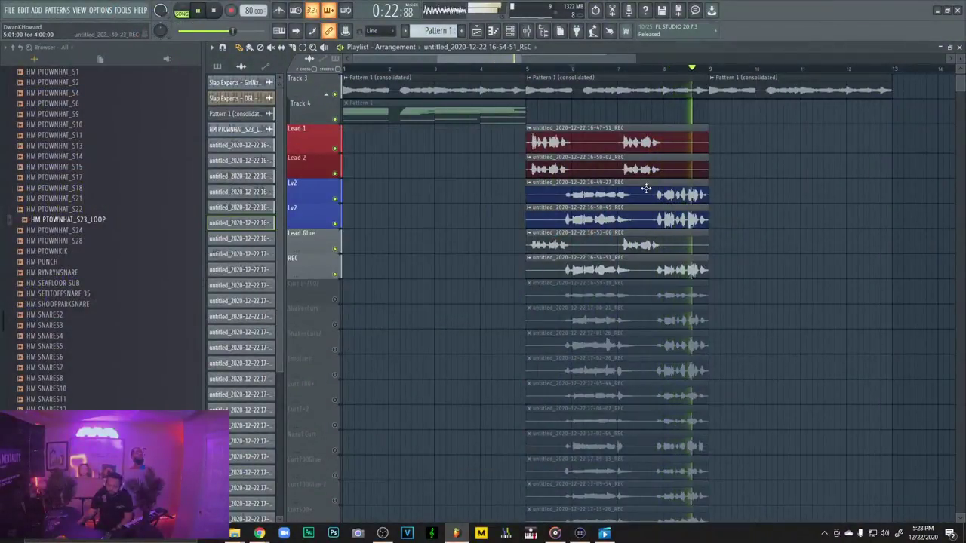
{"action": "left_click", "coordinate": [526, 30]}
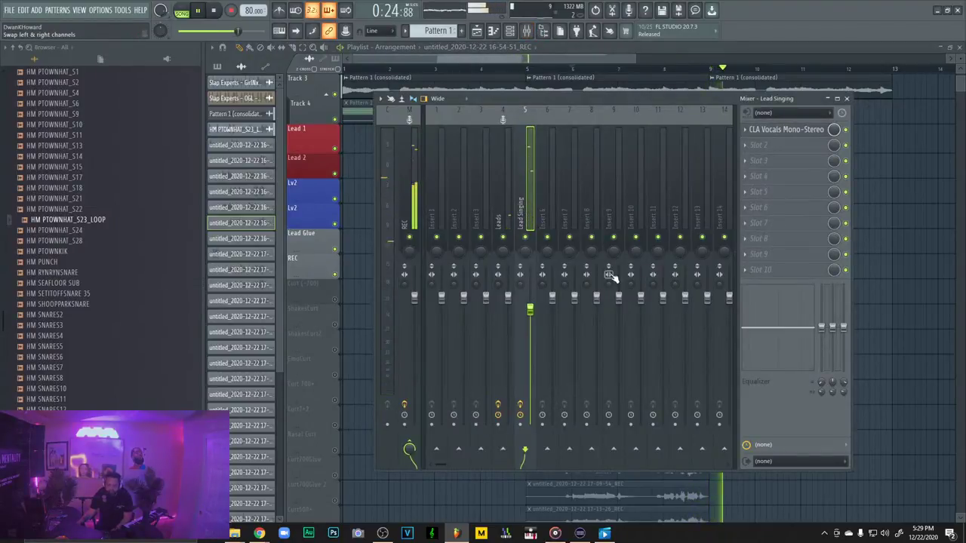
{"action": "left_click", "coordinate": [571, 68]}
{"action": "left_click", "coordinate": [525, 30]}
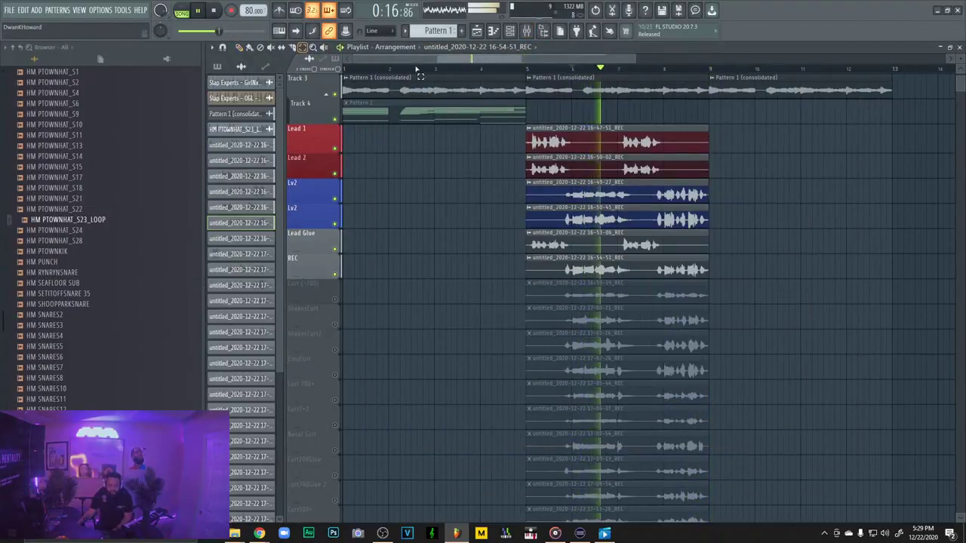
{"action": "left_click_drag", "start_coordinate": [527, 70], "coordinate": [710, 80]}
{"action": "scroll", "coordinate": [877, 180], "scroll_direction": "down", "scroll_amount": 2}
{"action": "scroll", "coordinate": [845, 175], "scroll_direction": "up", "scroll_amount": 2}
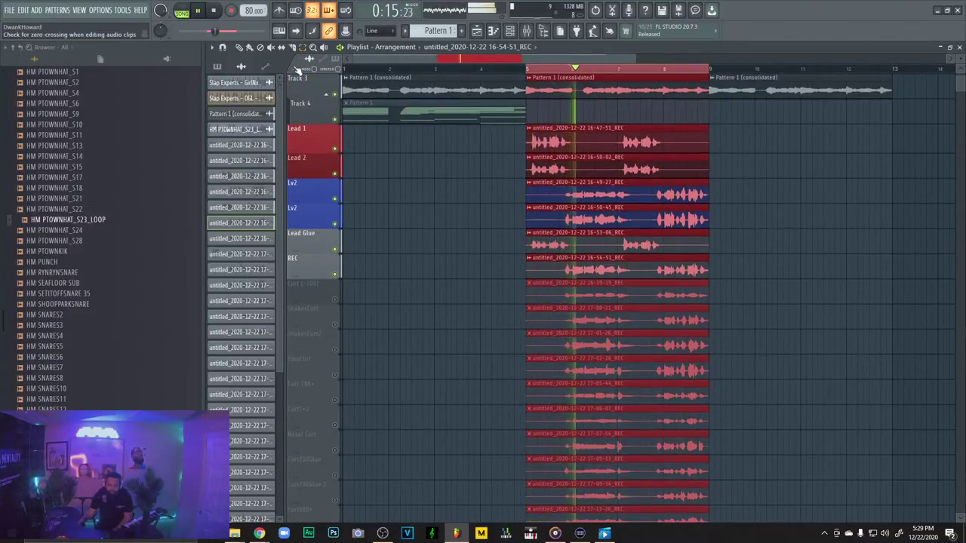
{"action": "scroll", "coordinate": [739, 202], "scroll_direction": "down", "scroll_amount": 1}
{"action": "scroll", "coordinate": [738, 202], "scroll_direction": "up", "scroll_amount": 2}
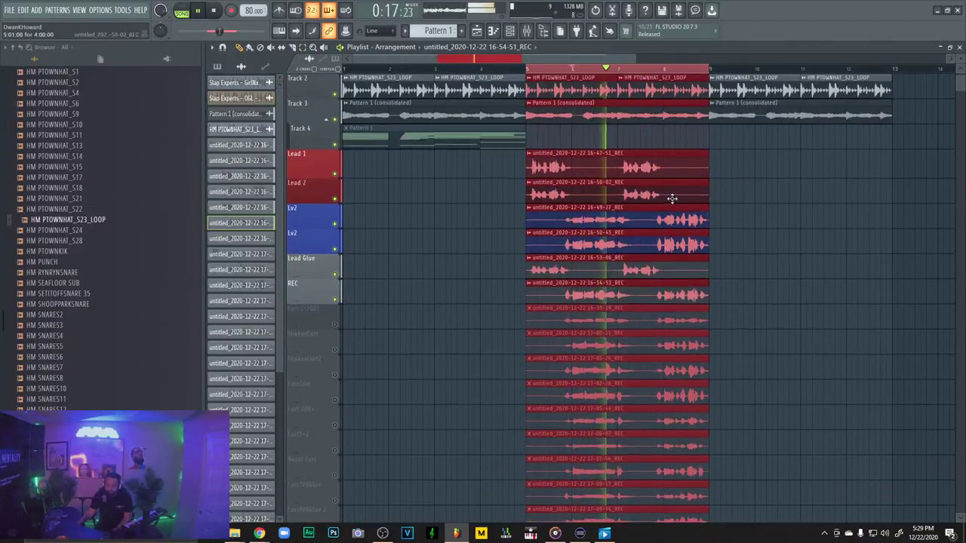
Open the Lead 1 take's levels adjustment, check its pan control and resume playback
{"action": "left_click", "coordinate": [549, 154]}
{"action": "left_click", "coordinate": [271, 138]}
{"action": "key", "text": "space"}
{"action": "right_click", "coordinate": [256, 179]}
{"action": "left_click", "coordinate": [257, 180]}
{"action": "key", "text": "space"}
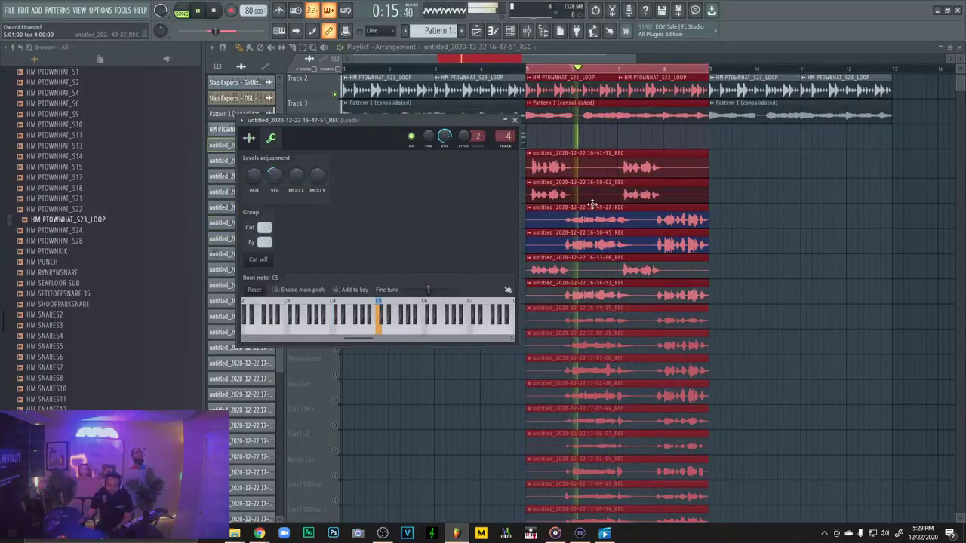
Set the Lead 2 take's volume multiplier to 34% and reopen the Lead 1 take's levels adjustment
{"action": "double_click", "coordinate": [586, 193]}
{"action": "left_click", "coordinate": [336, 204]}
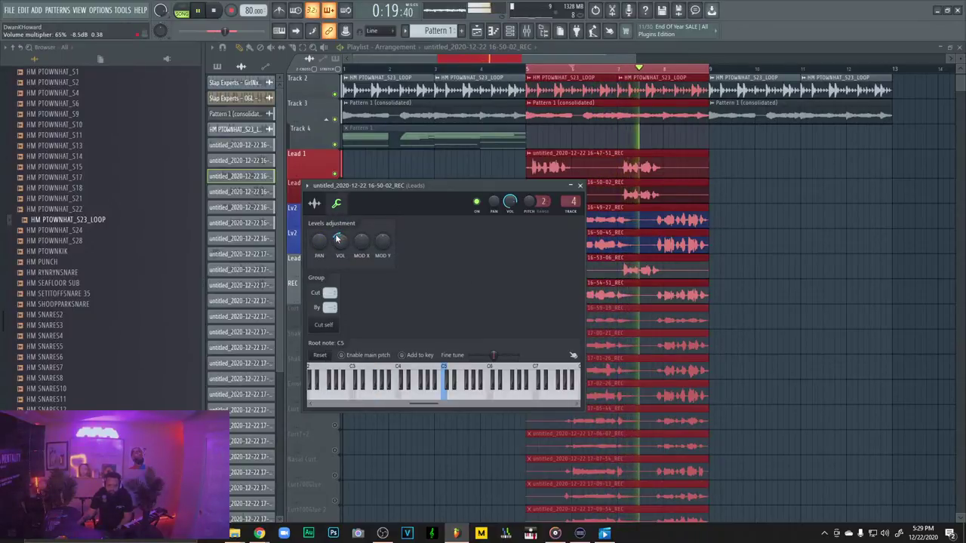
{"action": "left_click_drag", "start_coordinate": [340, 240], "coordinate": [340, 264]}
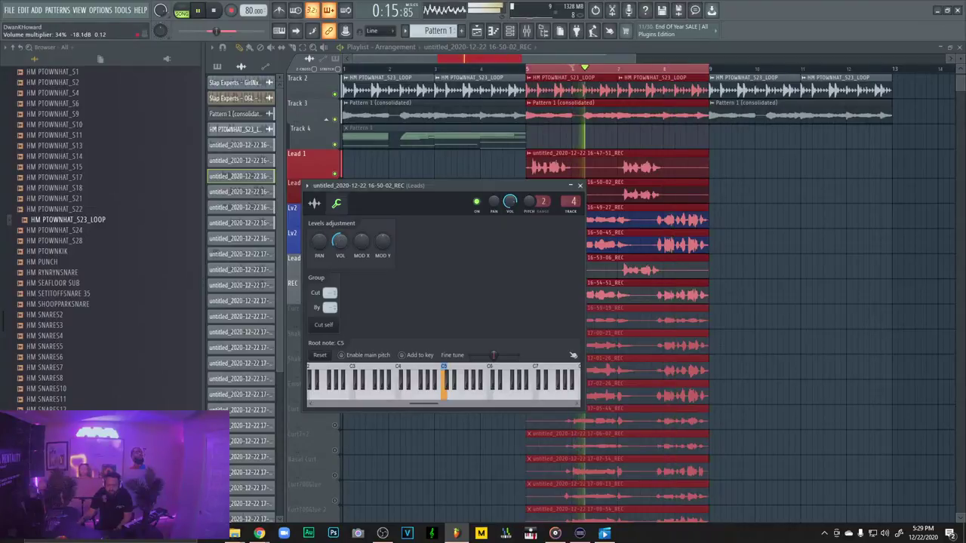
{"action": "left_click", "coordinate": [580, 185]}
{"action": "double_click", "coordinate": [560, 167]}
{"action": "left_click", "coordinate": [271, 139]}
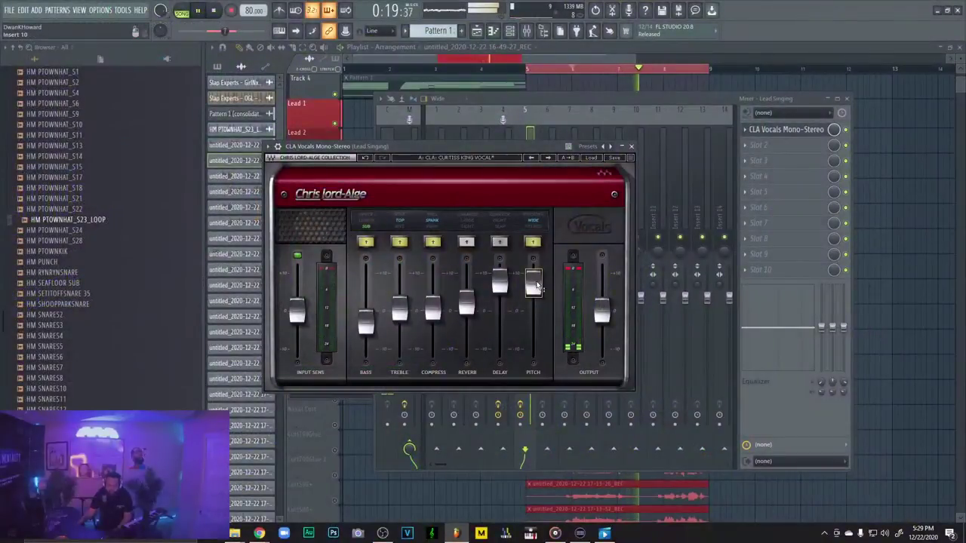
Raise the Pitch fader of CLA Vocals on Lead Singing slightly and lower that track's mixer volume
{"action": "left_click_drag", "start_coordinate": [535, 285], "coordinate": [535, 278]}
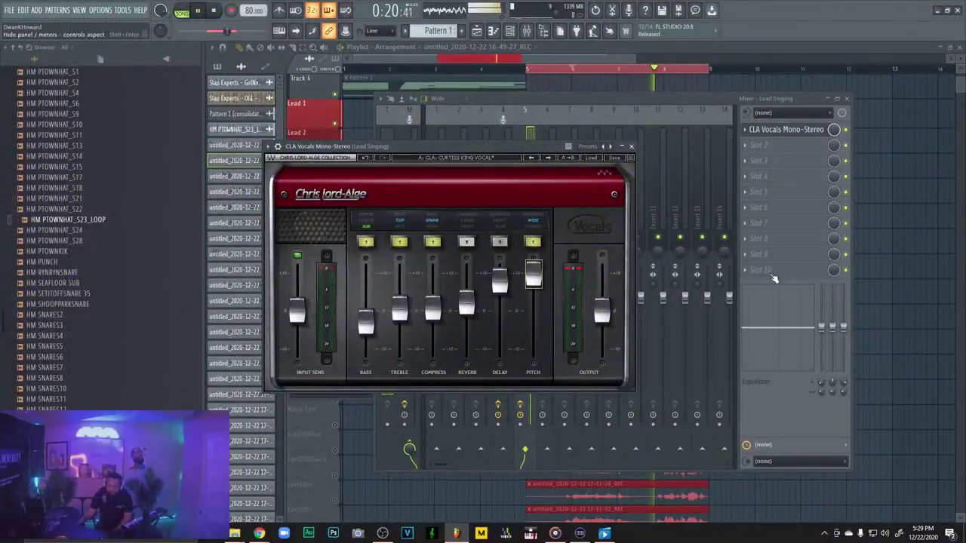
{"action": "left_click", "coordinate": [631, 146]}
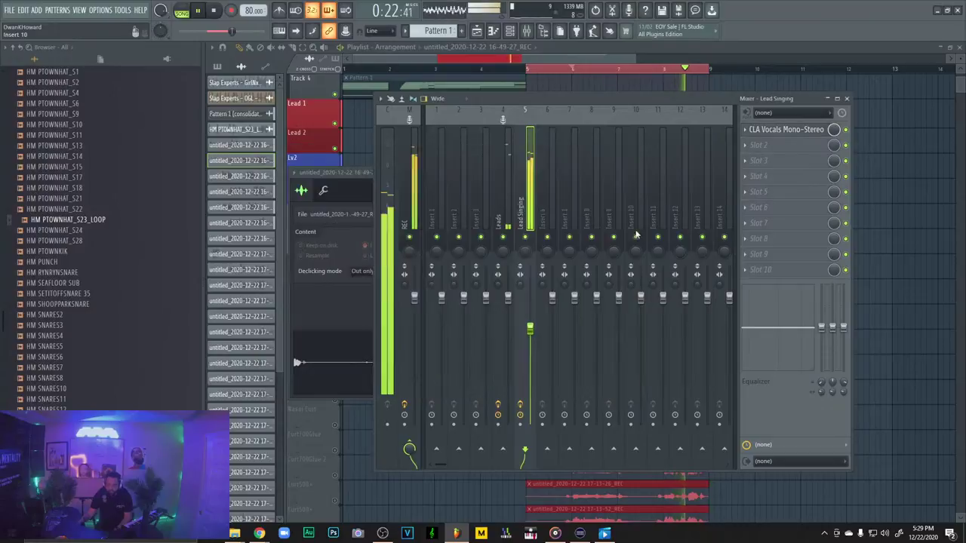
{"action": "left_click_drag", "start_coordinate": [530, 329], "coordinate": [529, 340]}
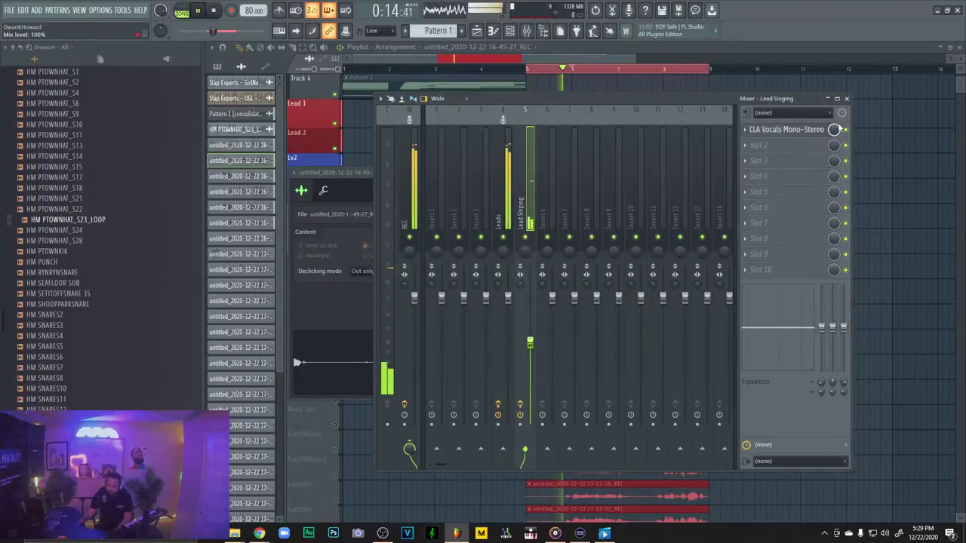
{"action": "left_click", "coordinate": [846, 99]}
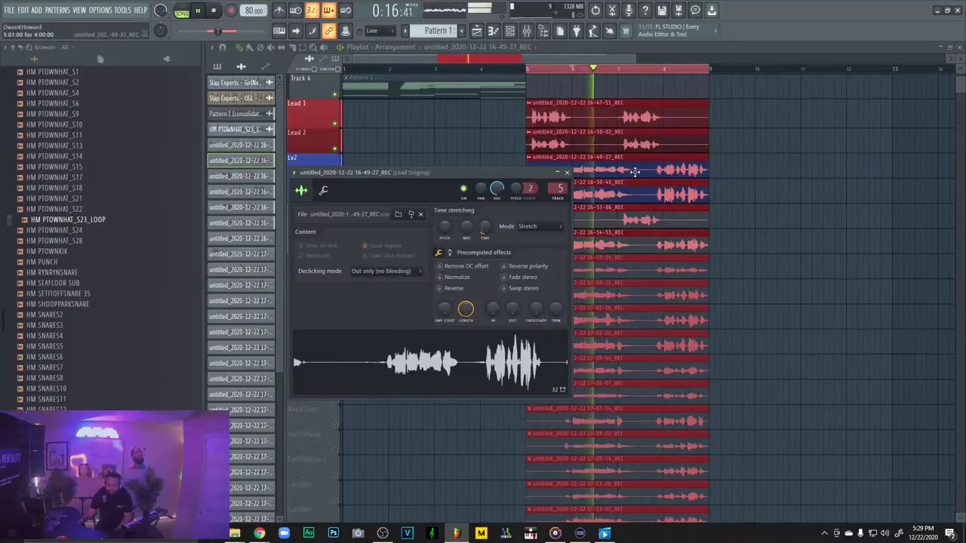
{"action": "left_click", "coordinate": [565, 172]}
Check the levels adjustment of the Lead 2 take
{"action": "double_click", "coordinate": [562, 138]}
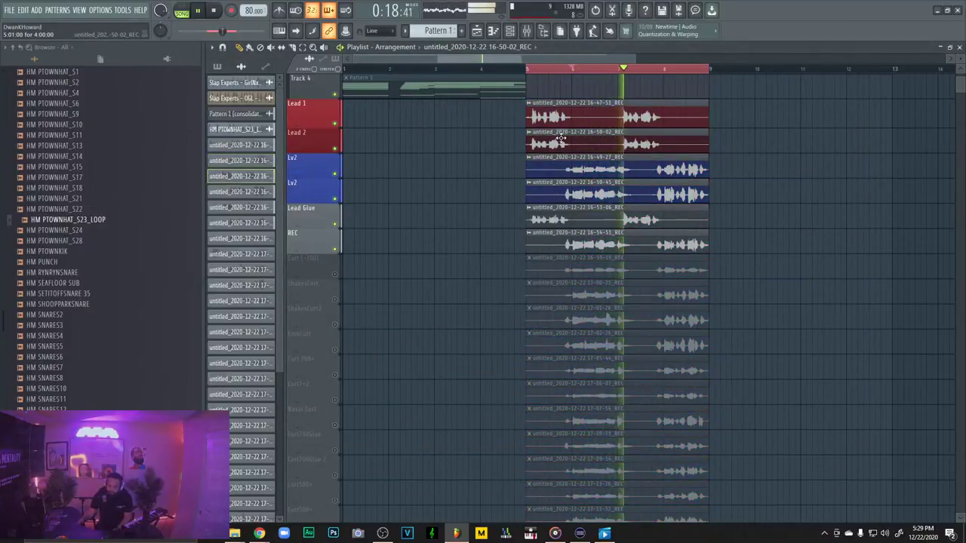
{"action": "left_click", "coordinate": [336, 203]}
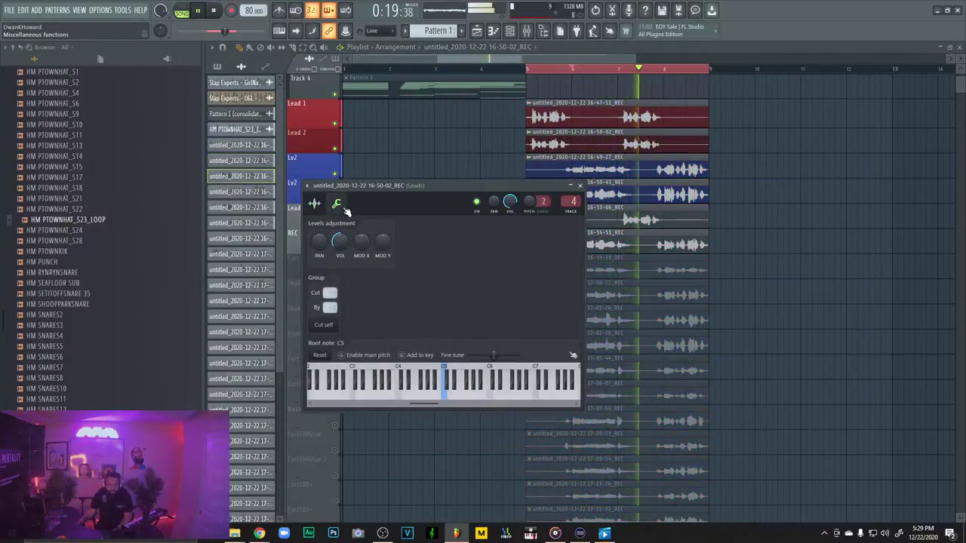
{"action": "left_click", "coordinate": [579, 185]}
Set the Lead Glue take's volume multiplier to 43% and open the Lead 1 take's levels adjustment
{"action": "double_click", "coordinate": [574, 215]}
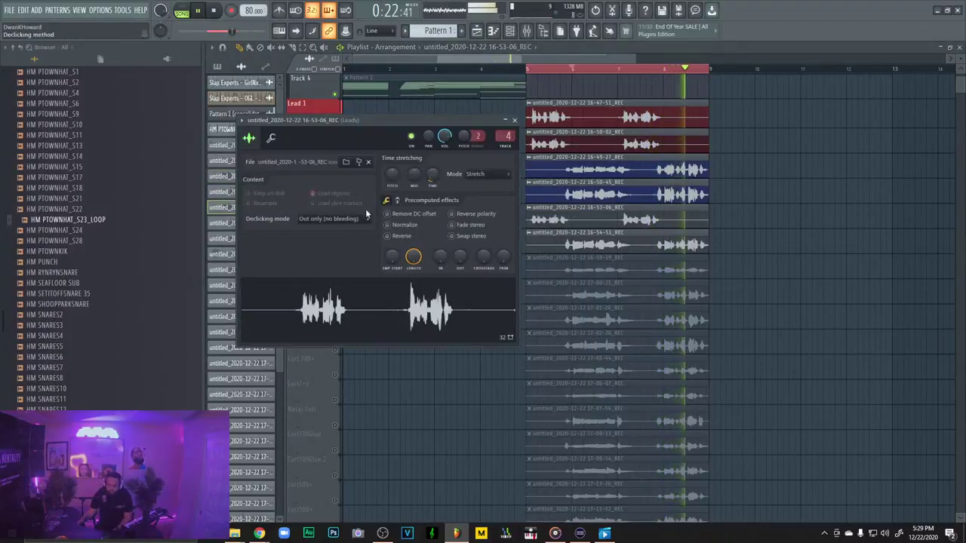
{"action": "left_click", "coordinate": [270, 138]}
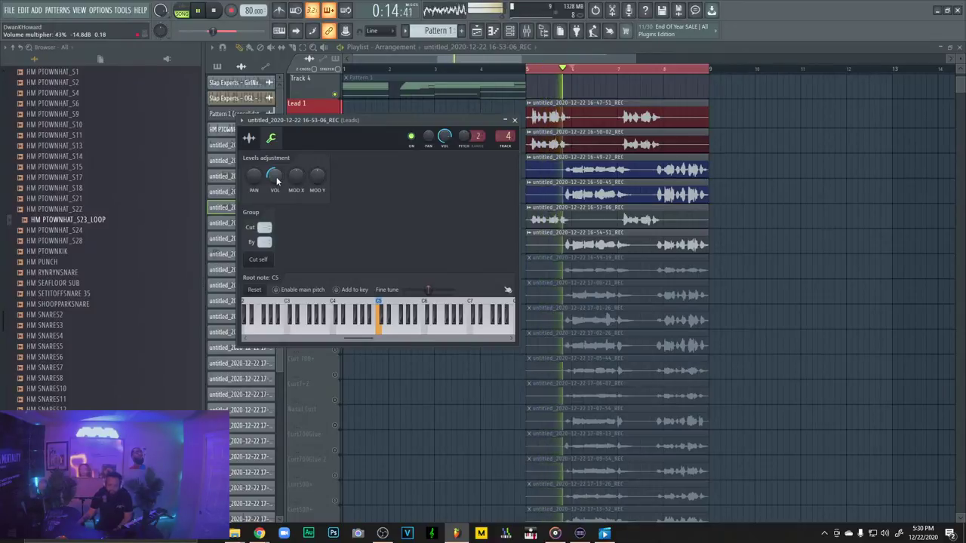
{"action": "double_click", "coordinate": [603, 103]}
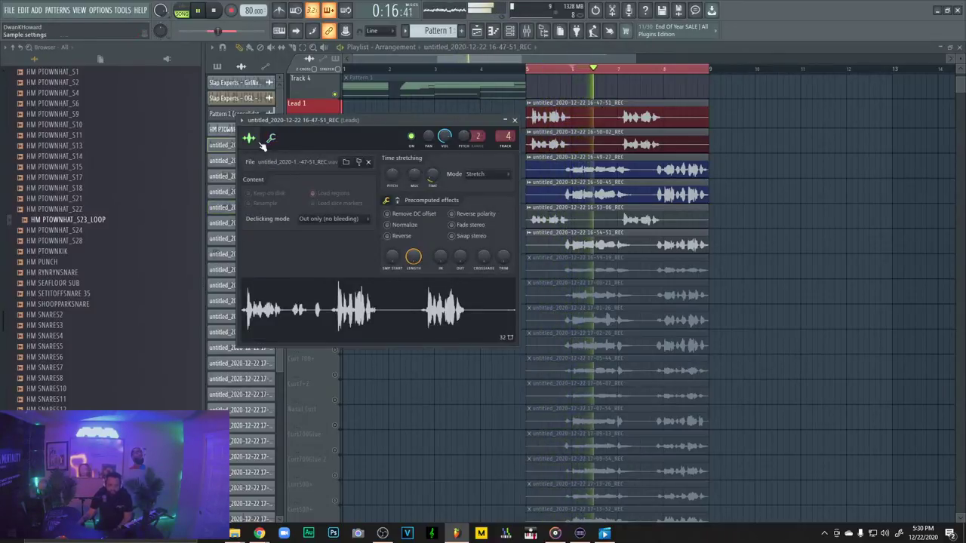
{"action": "left_click", "coordinate": [271, 138]}
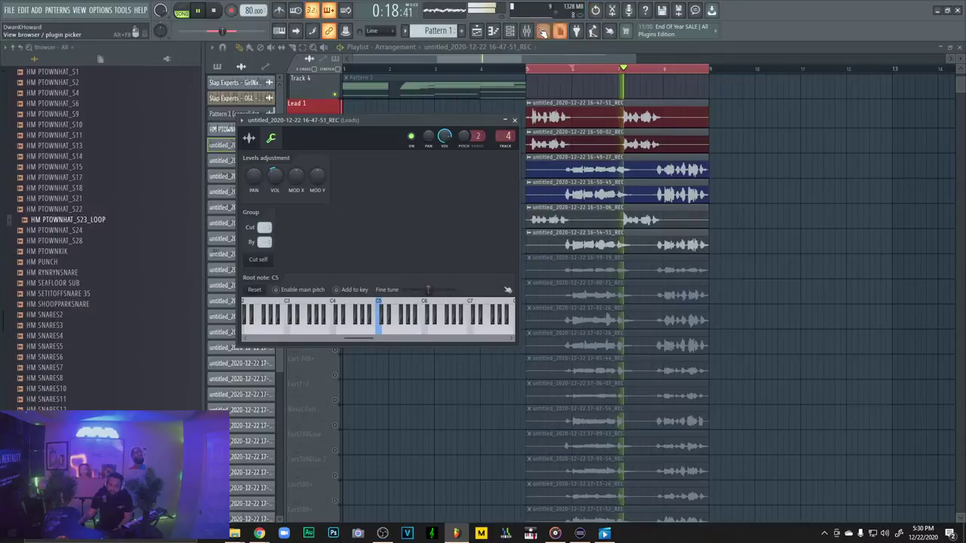
Rename mixer track Insert 7 as Reverb Send and dock it on the mixer's right side
{"action": "left_click", "coordinate": [526, 30]}
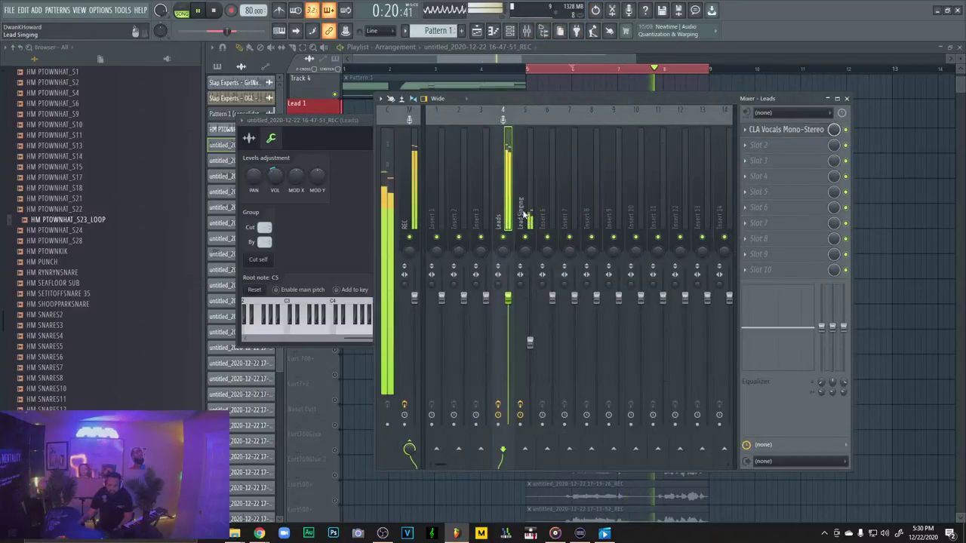
{"action": "right_click", "coordinate": [570, 109]}
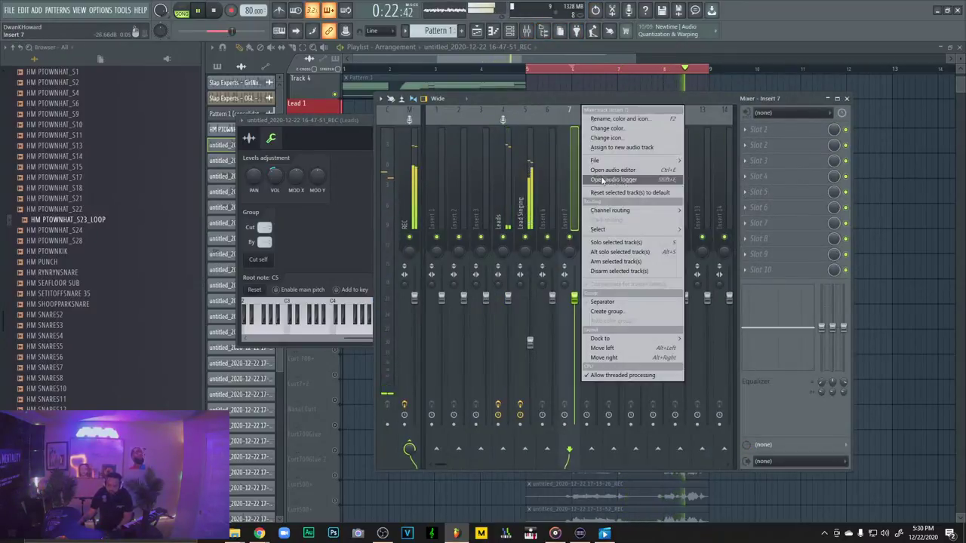
{"action": "left_click", "coordinate": [615, 117]}
{"action": "type", "text": "Rec Lead"}
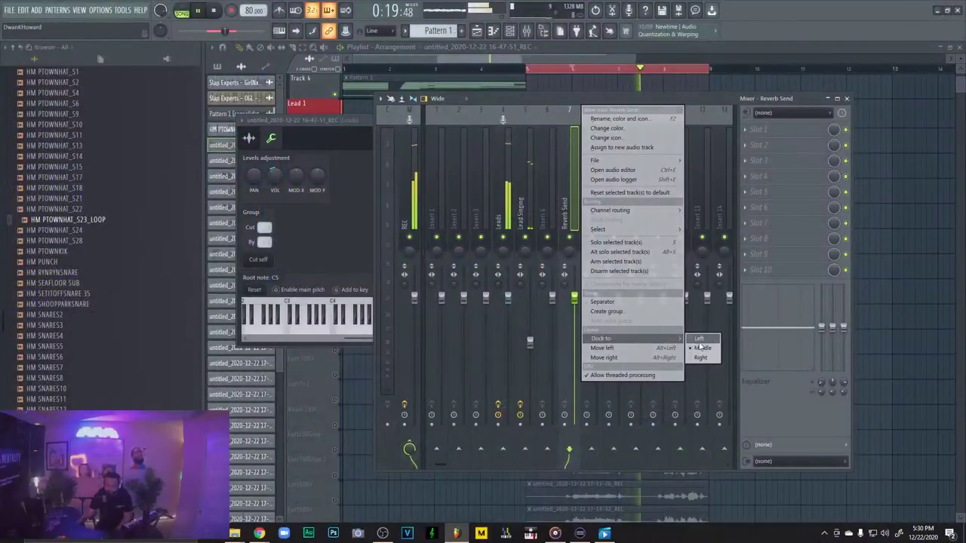
{"action": "left_click", "coordinate": [703, 360]}
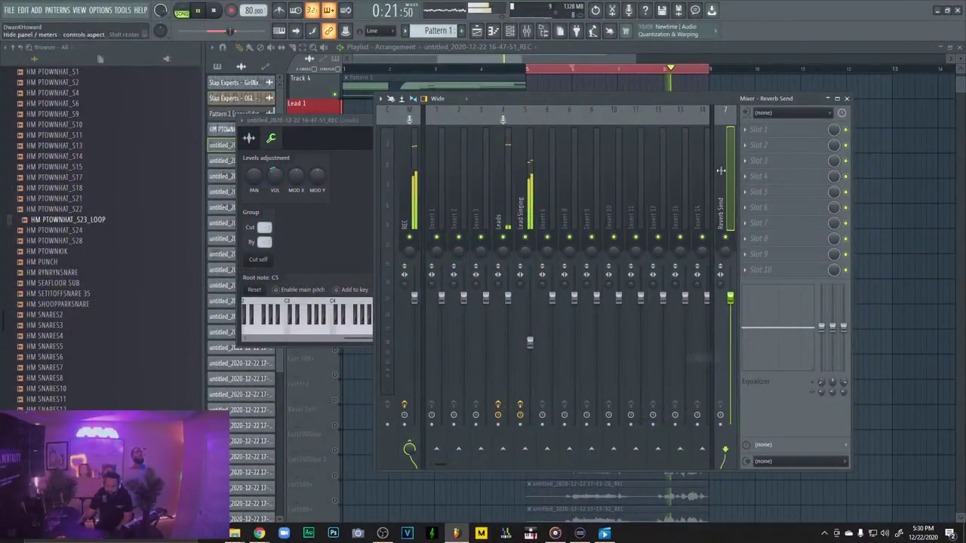
Route the Lead Singing mixer track to Reverb Send and browse the plugin choices for Reverb Send's first effect slot
{"action": "right_click", "coordinate": [725, 449]}
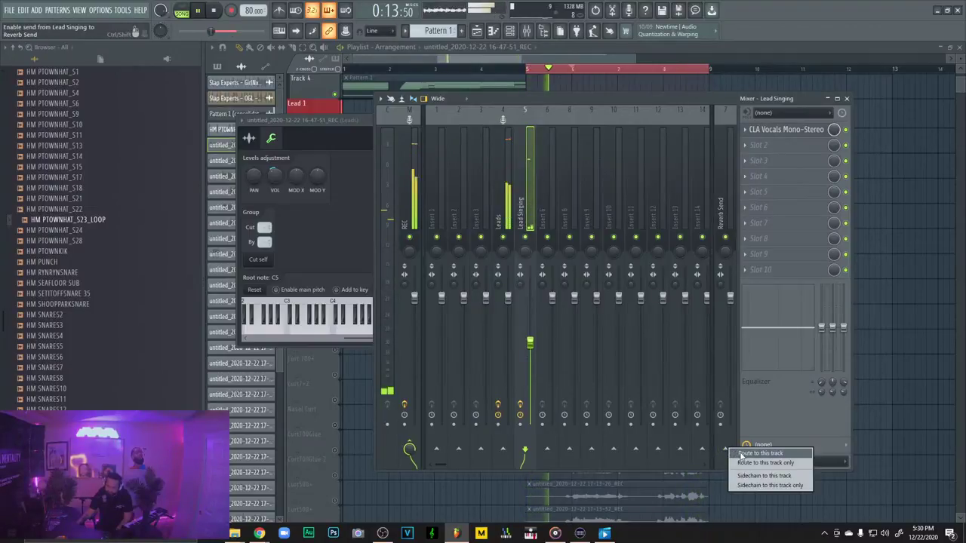
{"action": "left_click", "coordinate": [760, 453]}
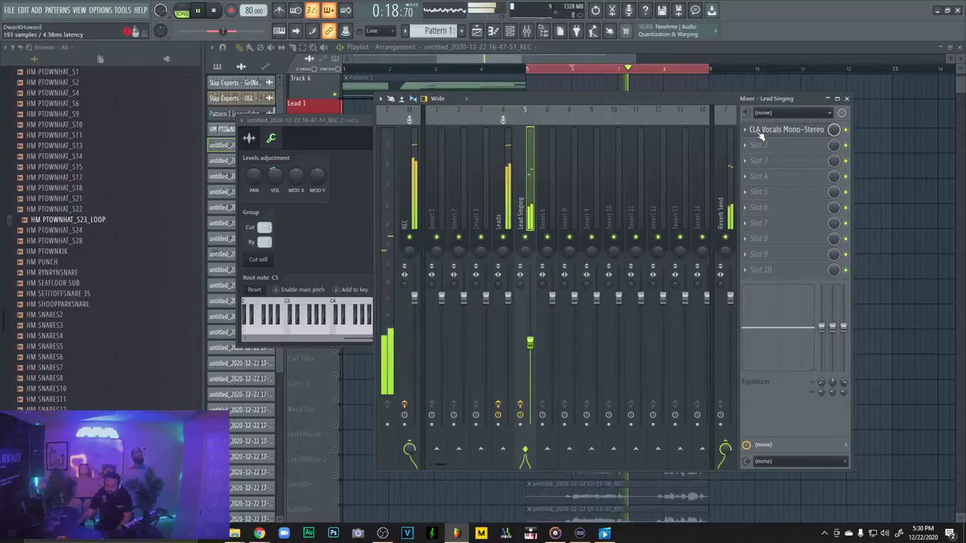
{"action": "left_click", "coordinate": [721, 189]}
{"action": "left_click", "coordinate": [747, 129]}
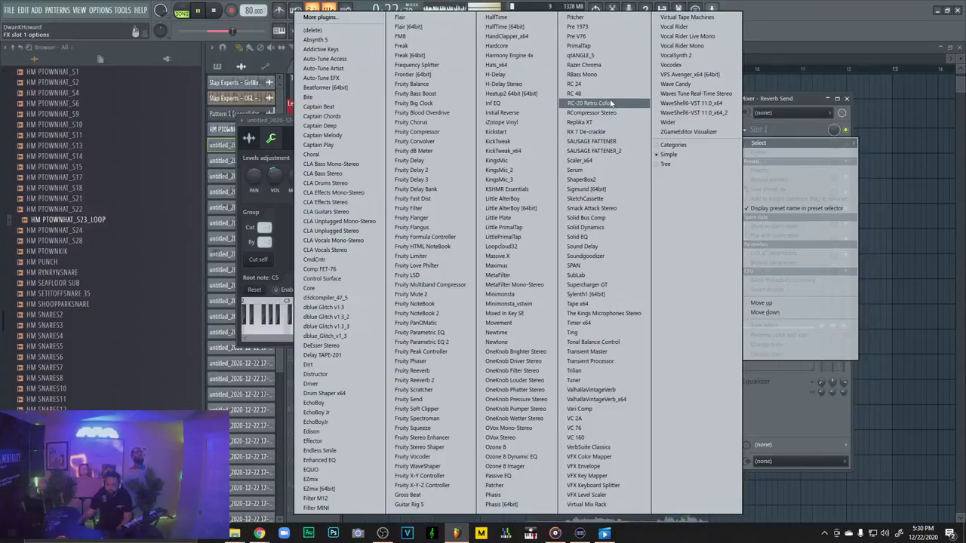
{"action": "left_click", "coordinate": [811, 101]}
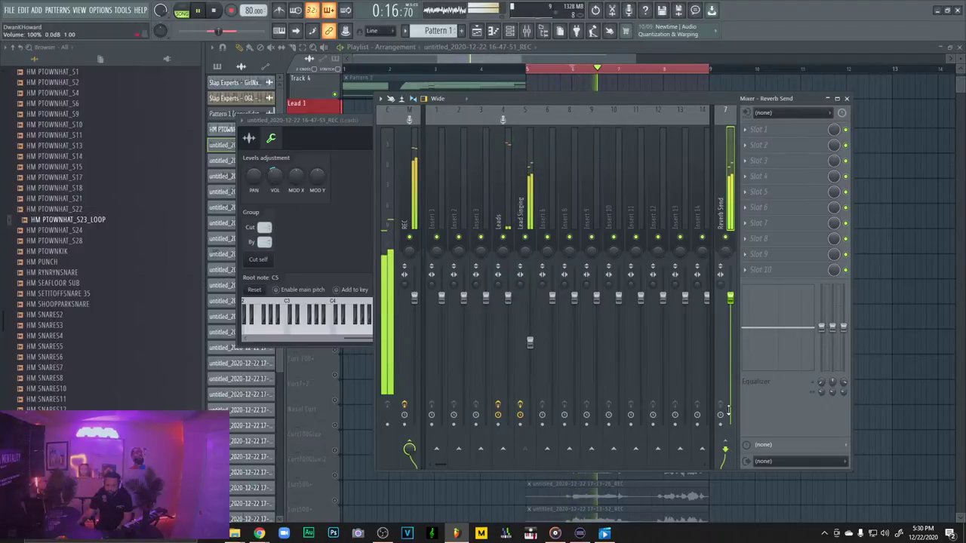
Compare the effects, levels and routing of the Leads, Lead Singing and Reverb Send mixer tracks during playback
{"action": "left_click", "coordinate": [505, 212]}
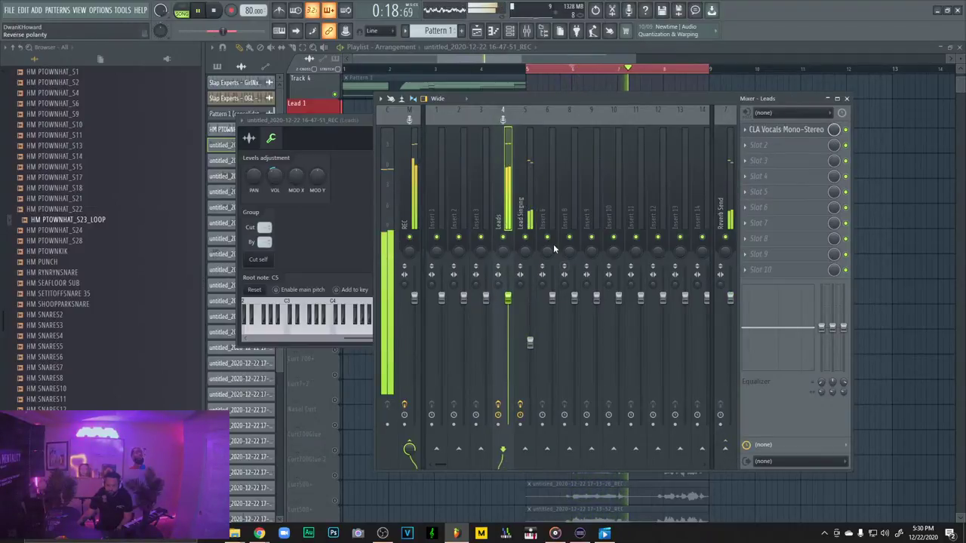
{"action": "left_click", "coordinate": [525, 208]}
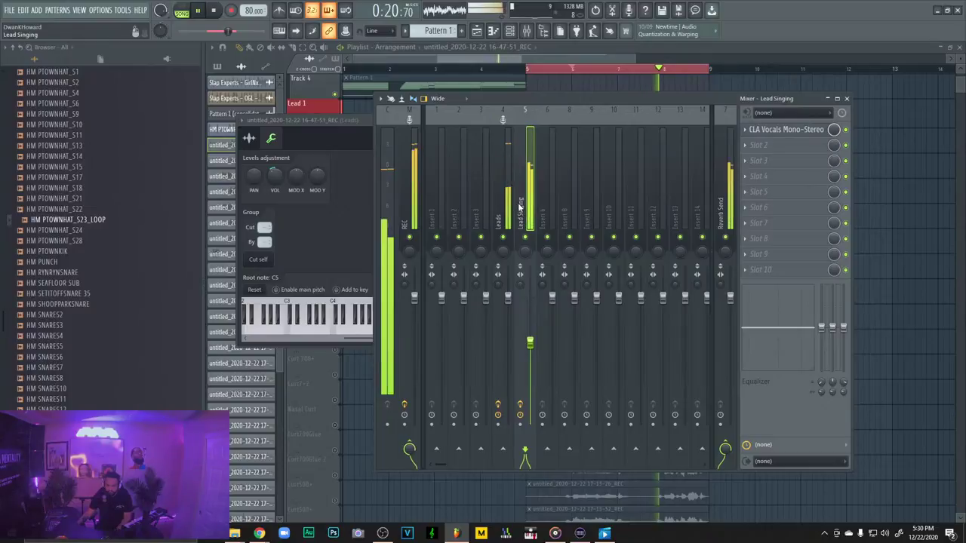
{"action": "left_click", "coordinate": [509, 214]}
{"action": "left_click", "coordinate": [526, 214]}
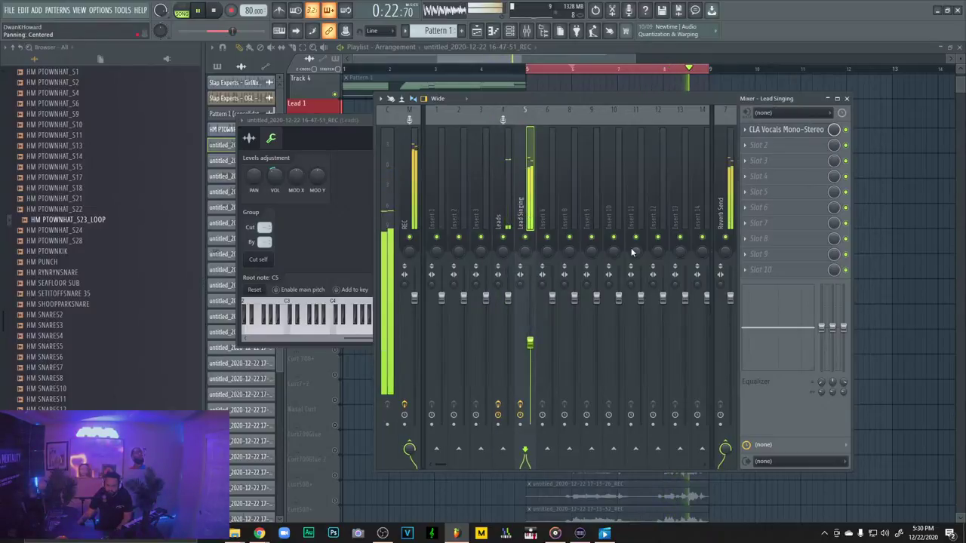
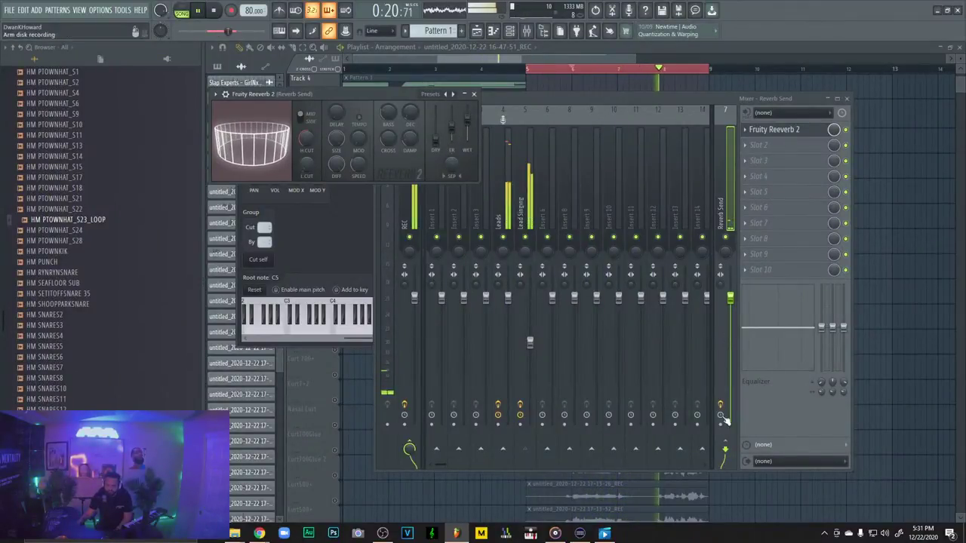
{"action": "left_click", "coordinate": [731, 202]}
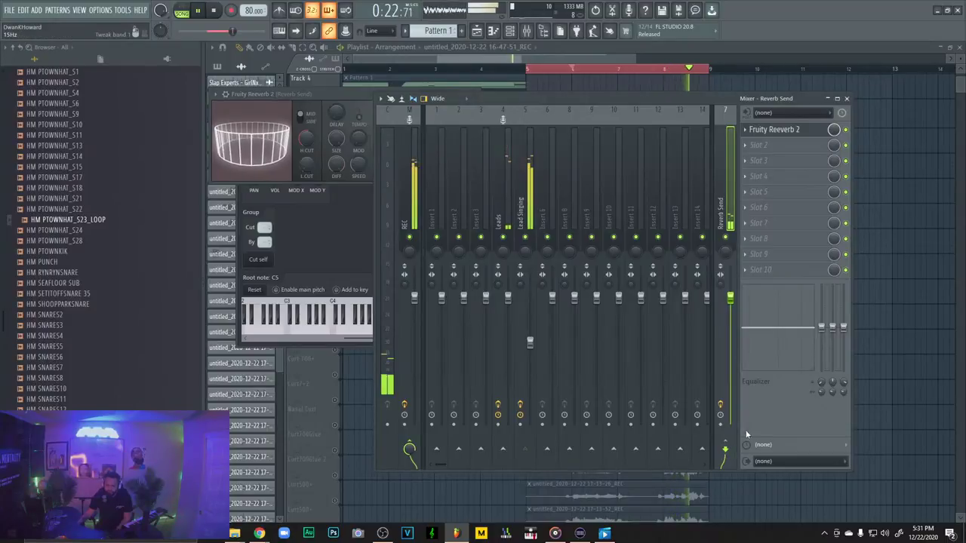
{"action": "left_click", "coordinate": [512, 232]}
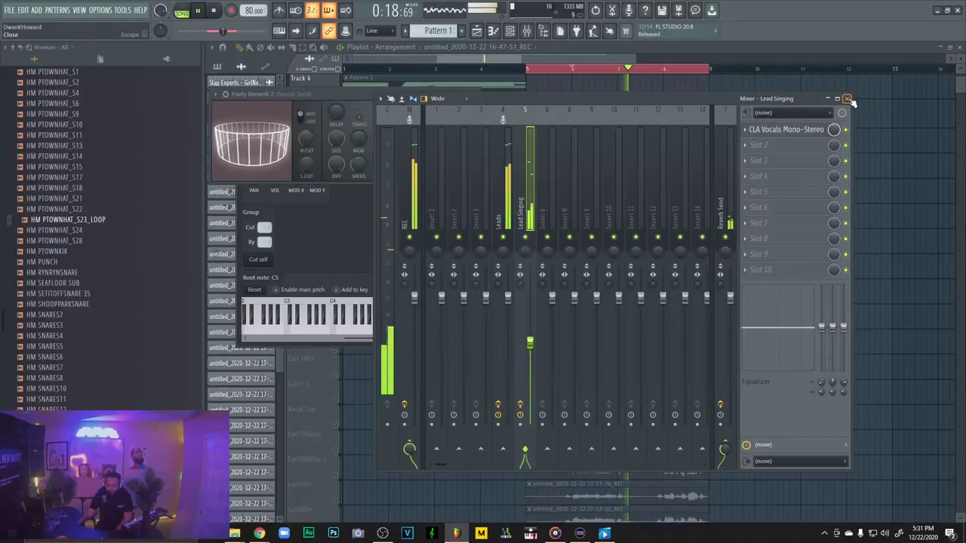
{"action": "left_click", "coordinate": [513, 214]}
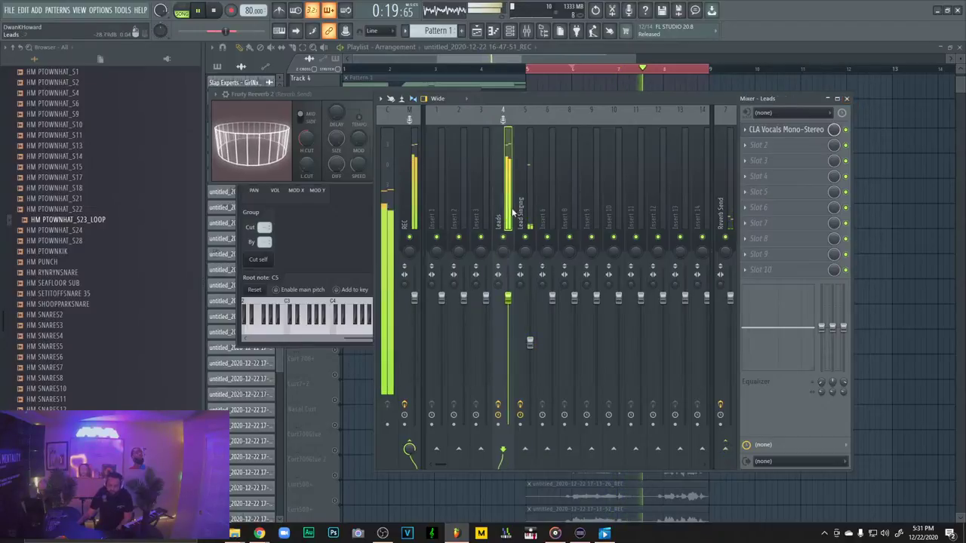
Open CLA Vocals on the Leads track, then close the Fruity Reeverb 2 and vocal sample settings windows
{"action": "left_click", "coordinate": [785, 129]}
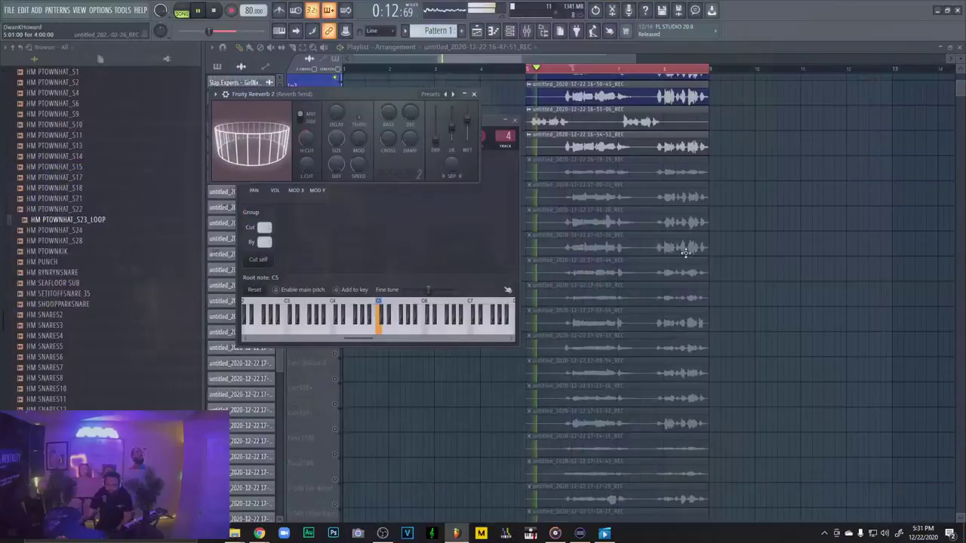
{"action": "left_click", "coordinate": [521, 95]}
{"action": "left_click", "coordinate": [514, 119]}
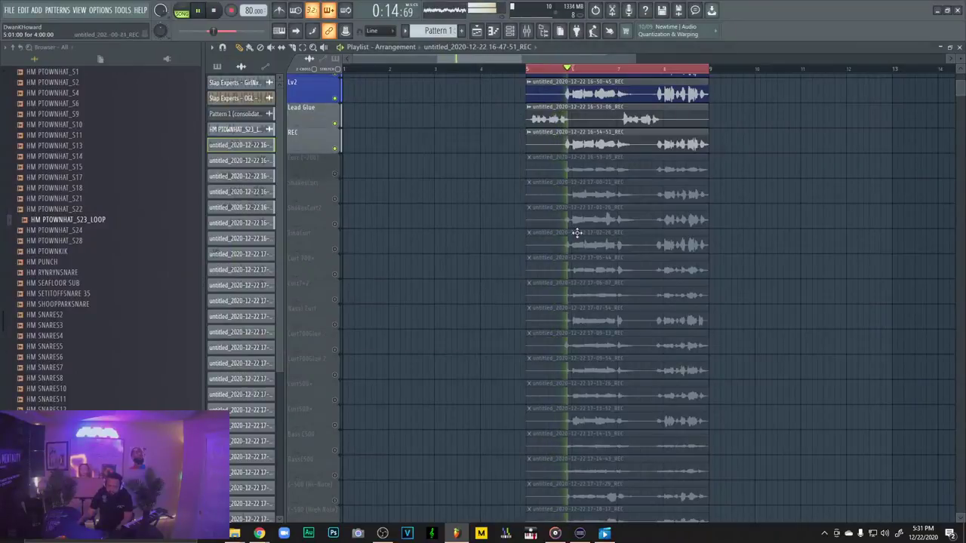
Rename the REC playlist track below Lead Glue as BackupGlue
{"action": "scroll", "coordinate": [755, 389], "scroll_direction": "up", "scroll_amount": 6}
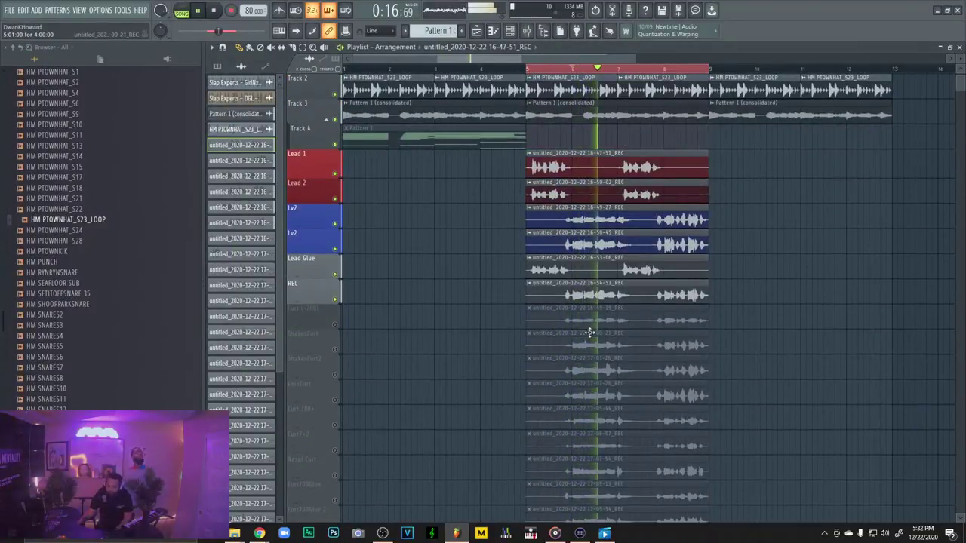
{"action": "scroll", "coordinate": [577, 304], "scroll_direction": "down", "scroll_amount": 1}
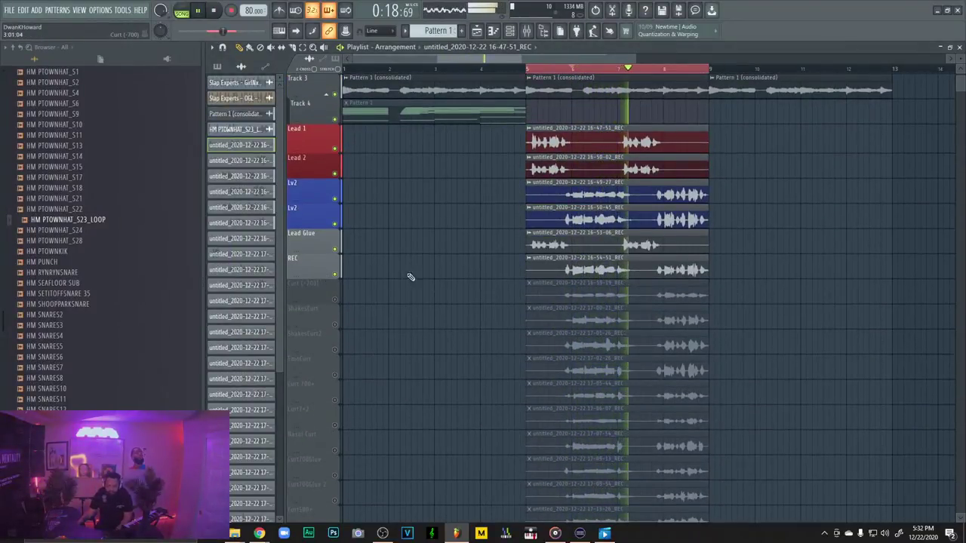
{"action": "right_click", "coordinate": [300, 259]}
{"action": "left_click", "coordinate": [332, 264]}
{"action": "key", "text": "BackSpace"}
{"action": "type", "text": "Back"}
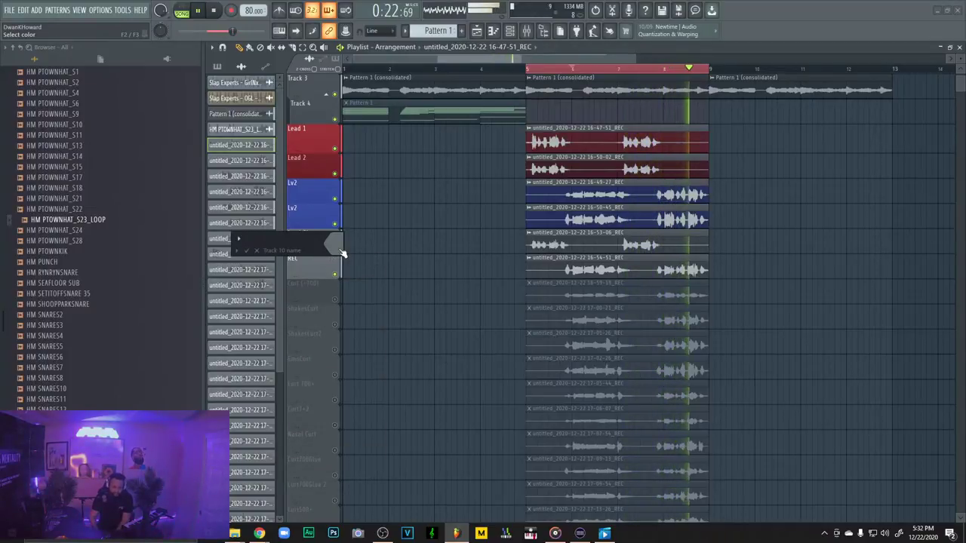
{"action": "type", "text": "upGlue"}
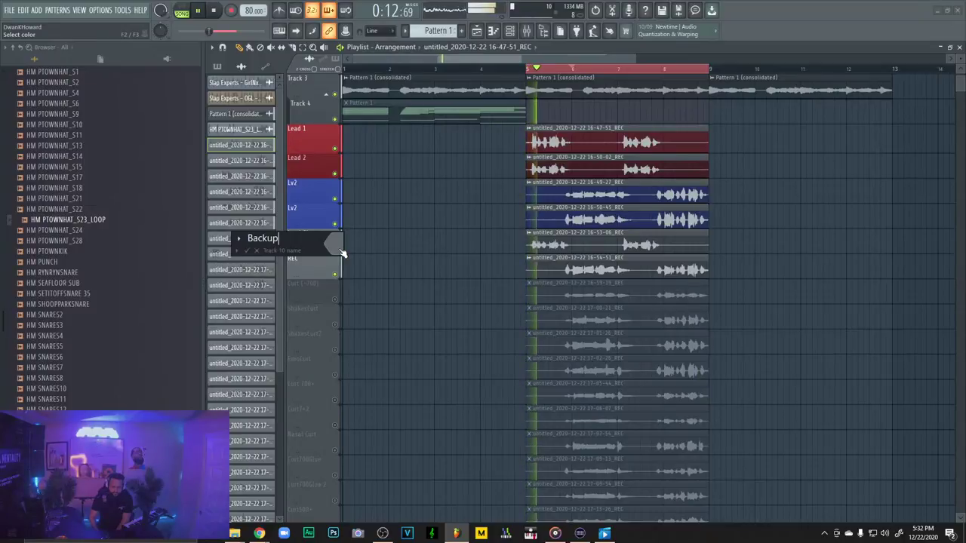
{"action": "key", "text": "Return"}
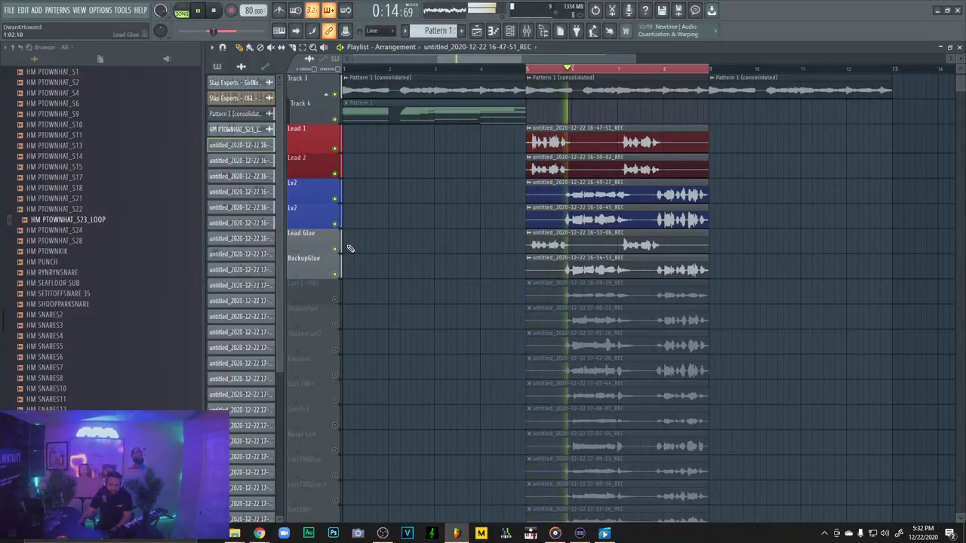
Mute the BackupGlue, Lead Glue, both Lv2, Lead 1 and Lead 2 playlist tracks
{"action": "scroll", "coordinate": [349, 249], "scroll_direction": "down", "scroll_amount": 1}
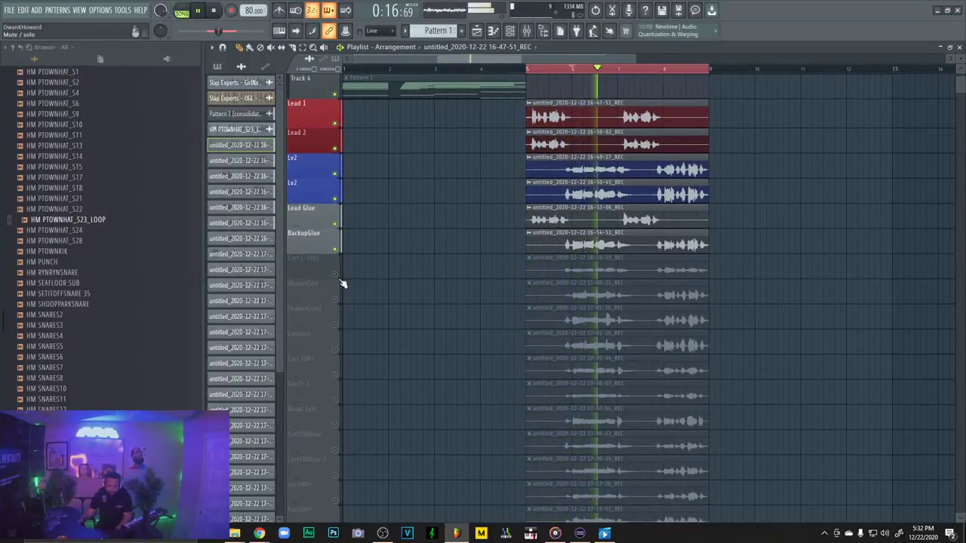
{"action": "scroll", "coordinate": [352, 264], "scroll_direction": "up", "scroll_amount": 1}
{"action": "scroll", "coordinate": [453, 291], "scroll_direction": "down", "scroll_amount": 2}
{"action": "scroll", "coordinate": [477, 296], "scroll_direction": "up", "scroll_amount": 2}
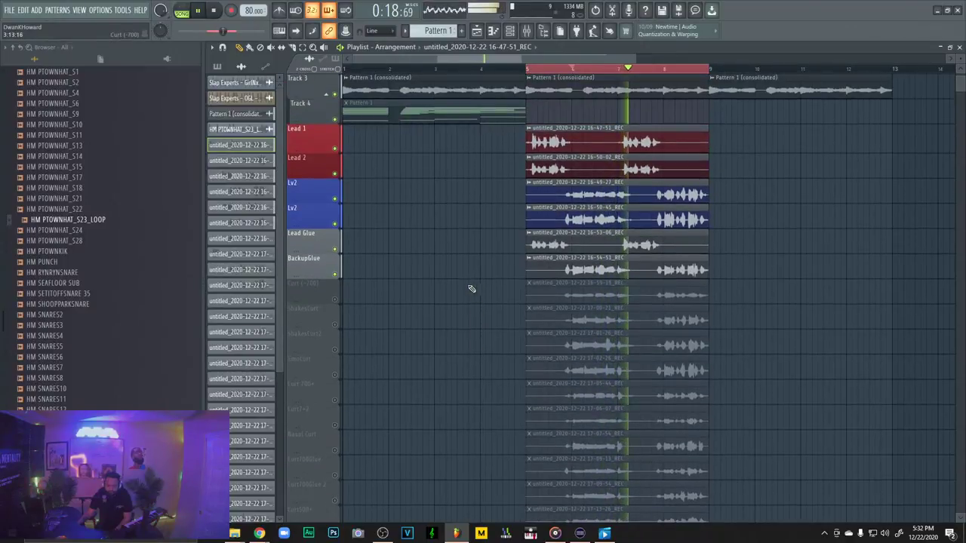
{"action": "left_click", "coordinate": [334, 274]}
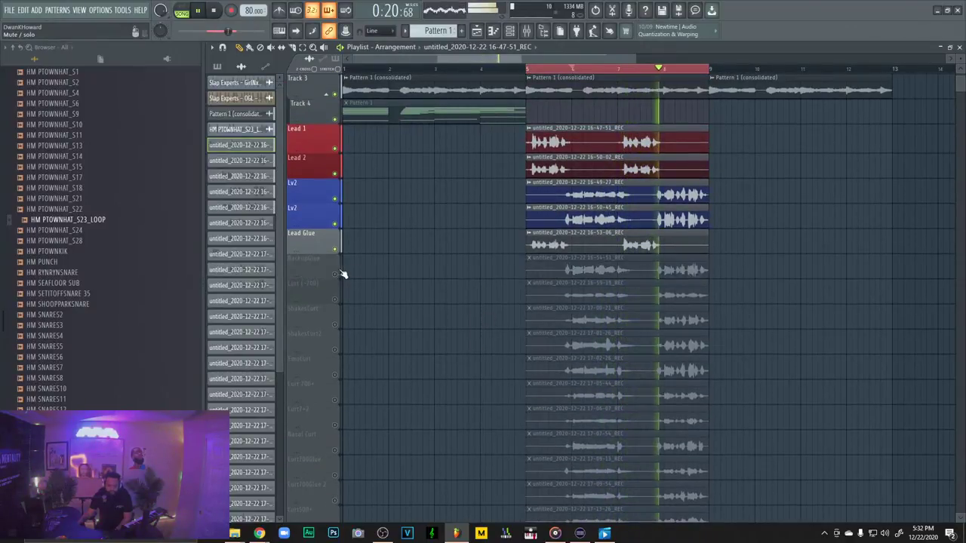
{"action": "left_click", "coordinate": [334, 249]}
{"action": "left_click", "coordinate": [335, 224]}
{"action": "left_click", "coordinate": [334, 198]}
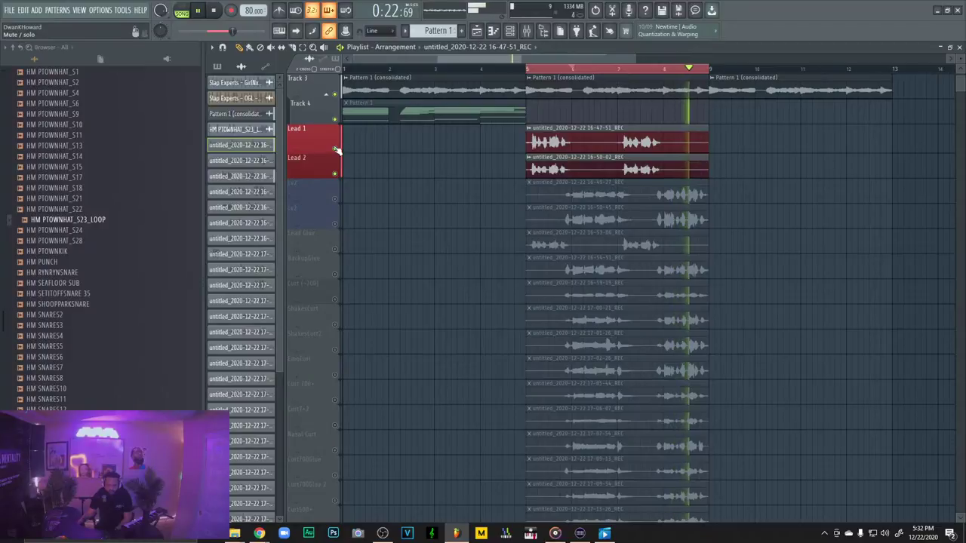
{"action": "left_click", "coordinate": [334, 148]}
{"action": "left_click", "coordinate": [334, 173]}
Unmute the -700 vocal take and mute the two takes directly below it
{"action": "scroll", "coordinate": [400, 256], "scroll_direction": "down", "scroll_amount": 2}
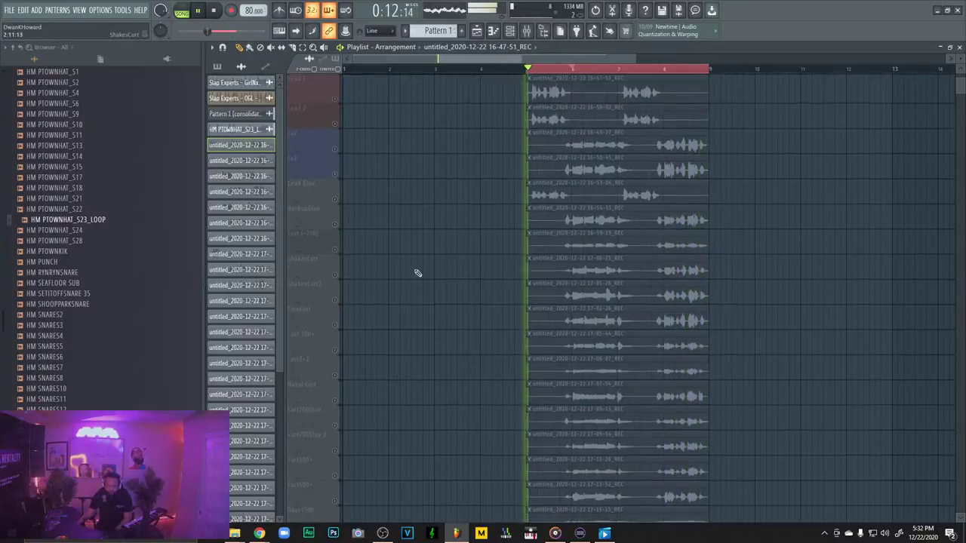
{"action": "left_click", "coordinate": [335, 249]}
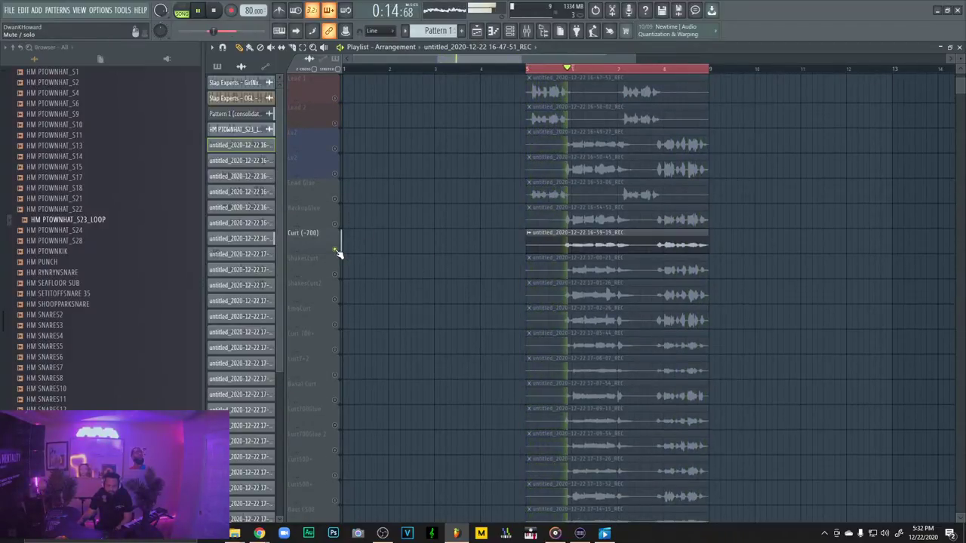
{"action": "left_click", "coordinate": [335, 274]}
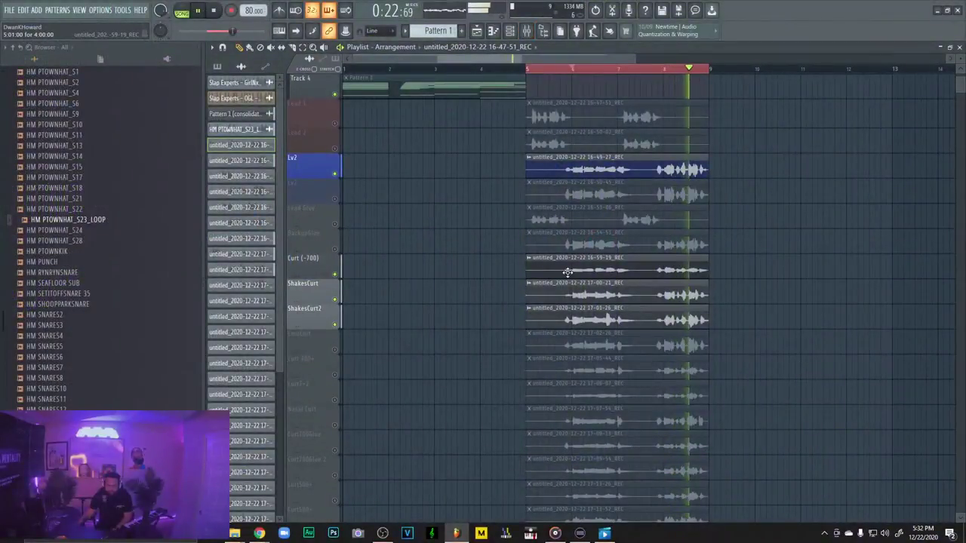
{"action": "left_click", "coordinate": [334, 299]}
{"action": "left_click", "coordinate": [334, 325]}
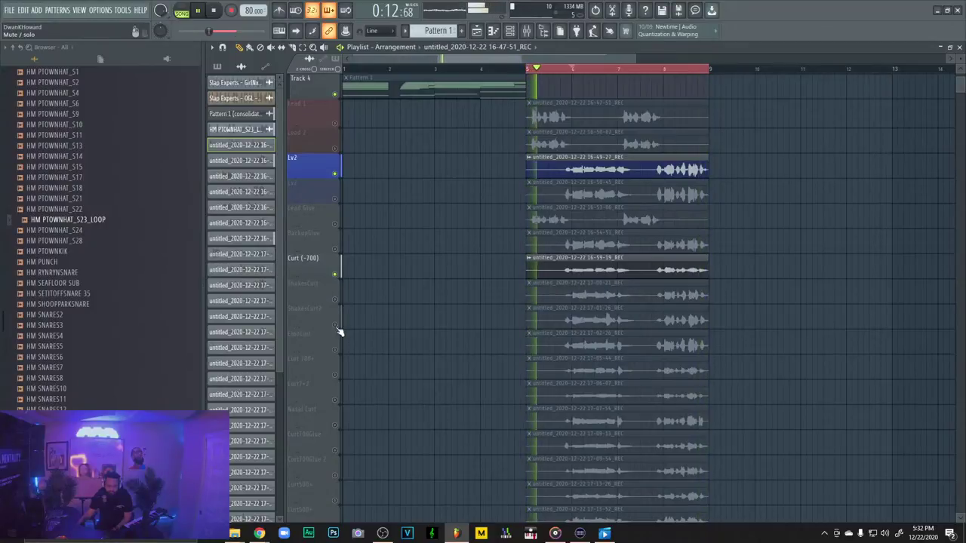
Open the -700 take's channel settings, bring up the channel rack and mixer, and select the Lead Singing track
{"action": "double_click", "coordinate": [596, 271]}
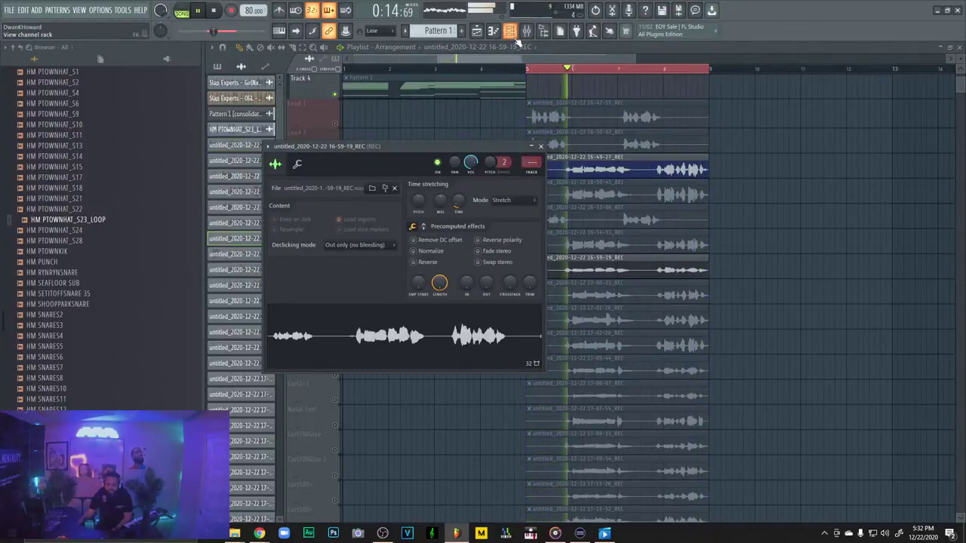
{"action": "left_click", "coordinate": [515, 33]}
{"action": "left_click", "coordinate": [526, 30]}
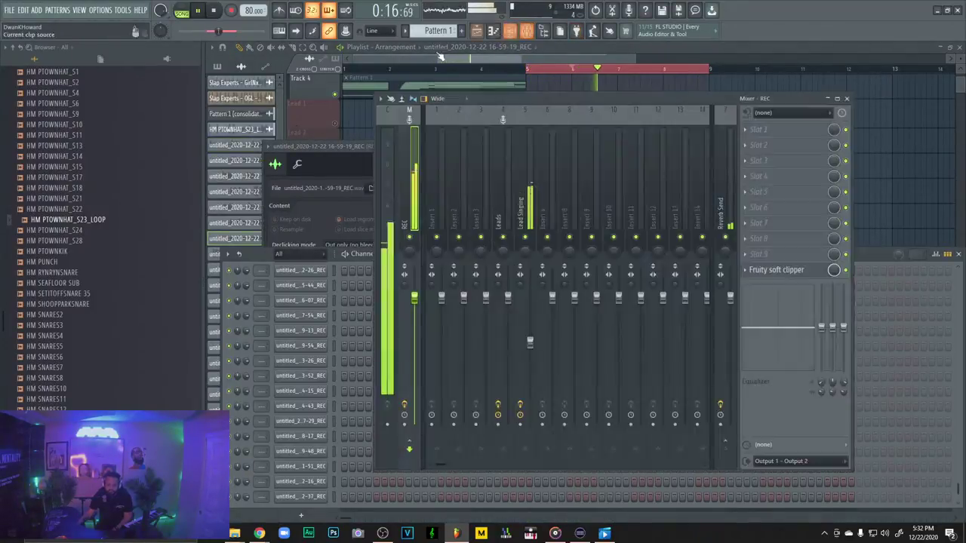
{"action": "left_click", "coordinate": [532, 218]}
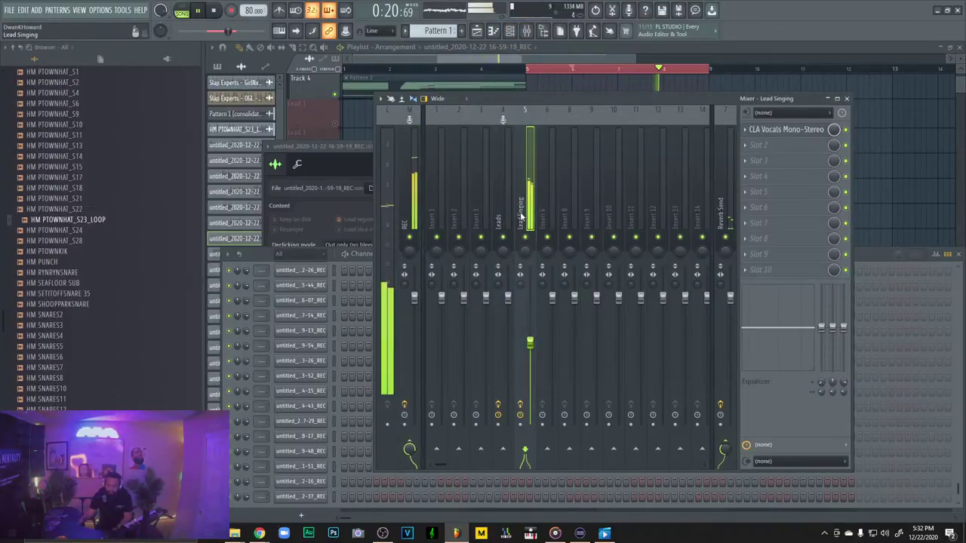
Rename mixer track Insert 6 as Vocal 700 Cents and close the mixer
{"action": "right_click", "coordinate": [555, 120]}
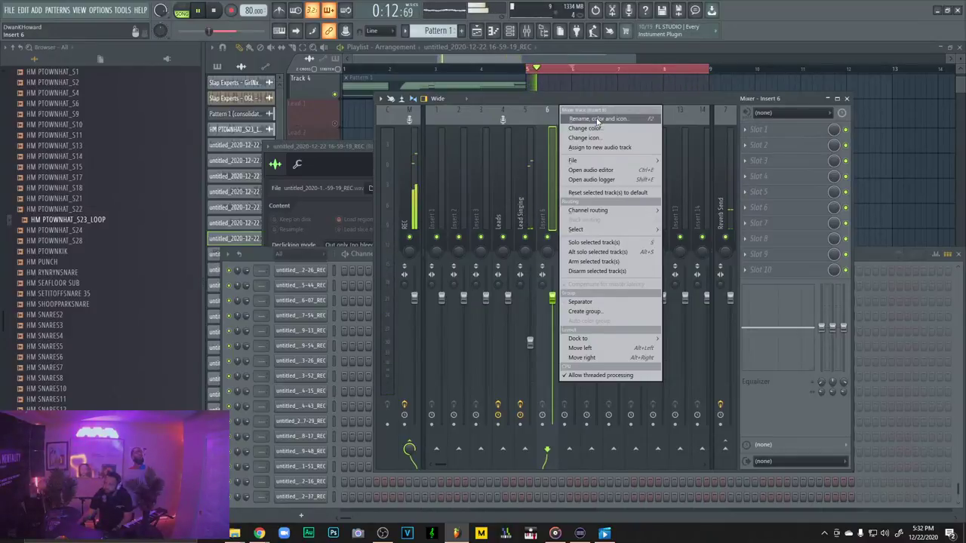
{"action": "left_click", "coordinate": [596, 119]}
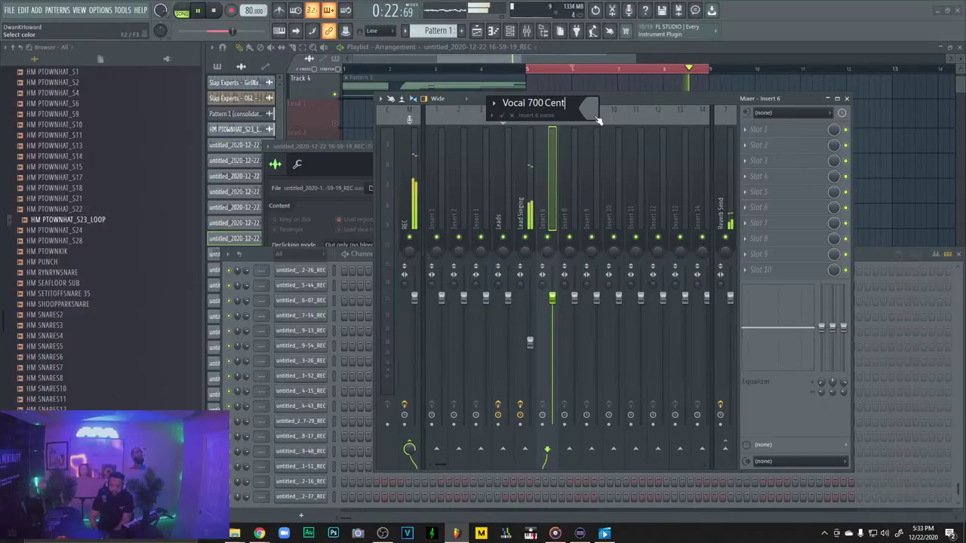
{"action": "type", "text": "s"}
{"action": "key", "text": "Return"}
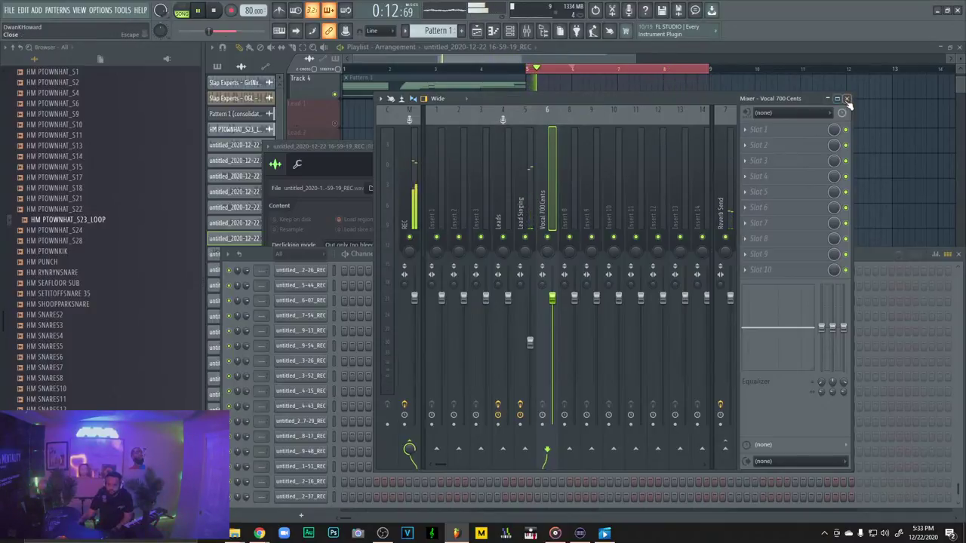
{"action": "left_click", "coordinate": [847, 99]}
{"action": "left_click", "coordinate": [513, 140]}
Copy the CLA Vocals Mono-Stereo effect with its settings from Lead Singing to the Vocal -700 Cents mixer track
{"action": "scroll", "coordinate": [513, 140], "scroll_direction": "down", "scroll_amount": 1}
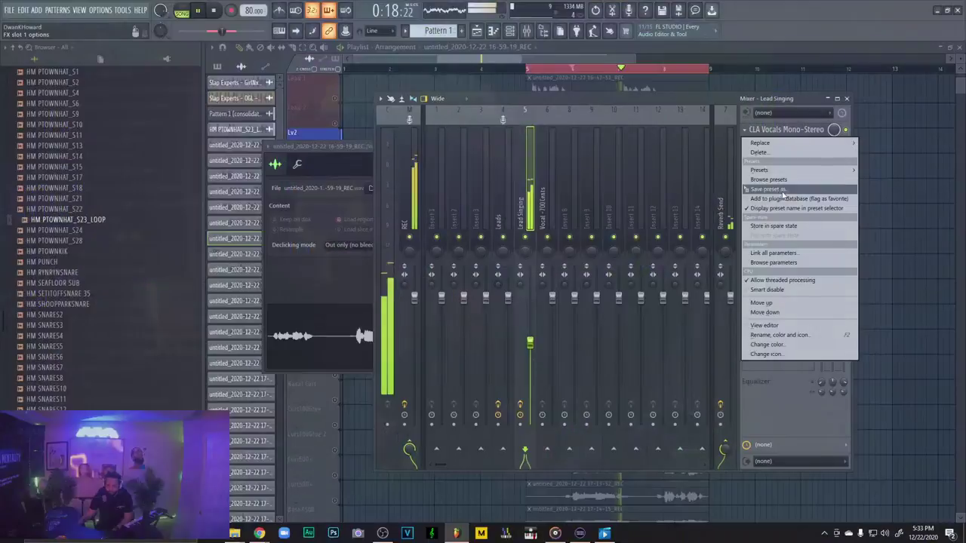
{"action": "left_click_drag", "start_coordinate": [799, 195], "coordinate": [548, 206]}
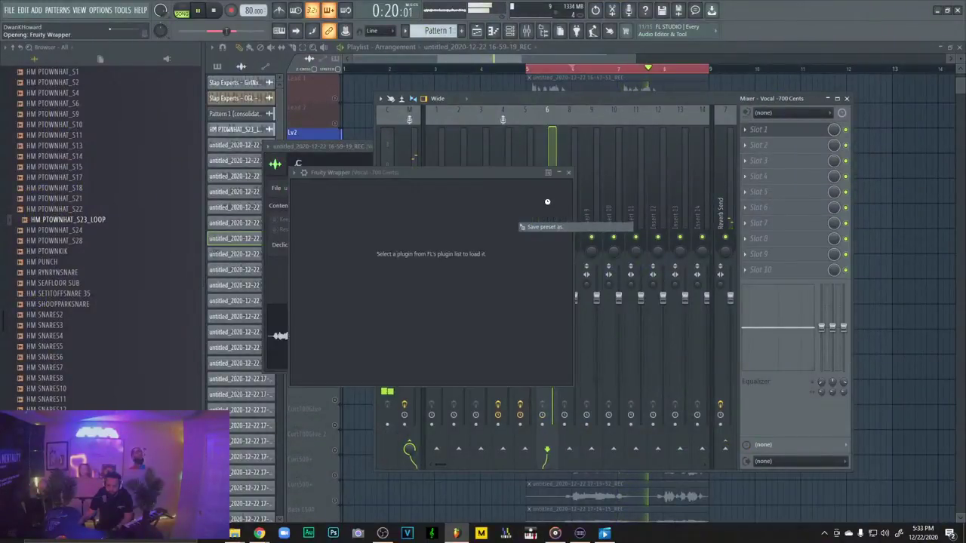
{"action": "left_click", "coordinate": [658, 172]}
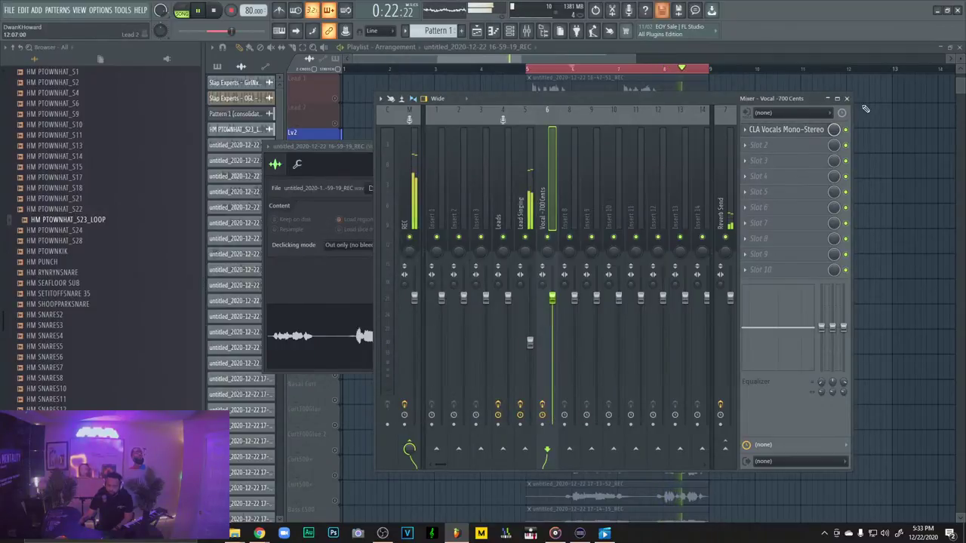
Close the mixer and channel settings, and audition the first Shakes take against the -700 take by toggling its mute
{"action": "left_click", "coordinate": [848, 98]}
{"action": "left_click", "coordinate": [543, 147]}
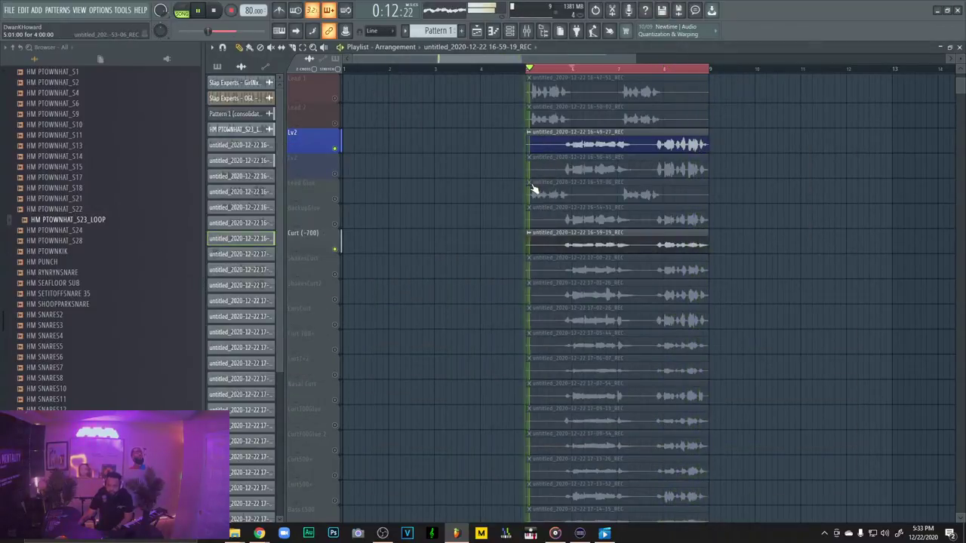
{"action": "scroll", "coordinate": [411, 176], "scroll_direction": "down", "scroll_amount": 2}
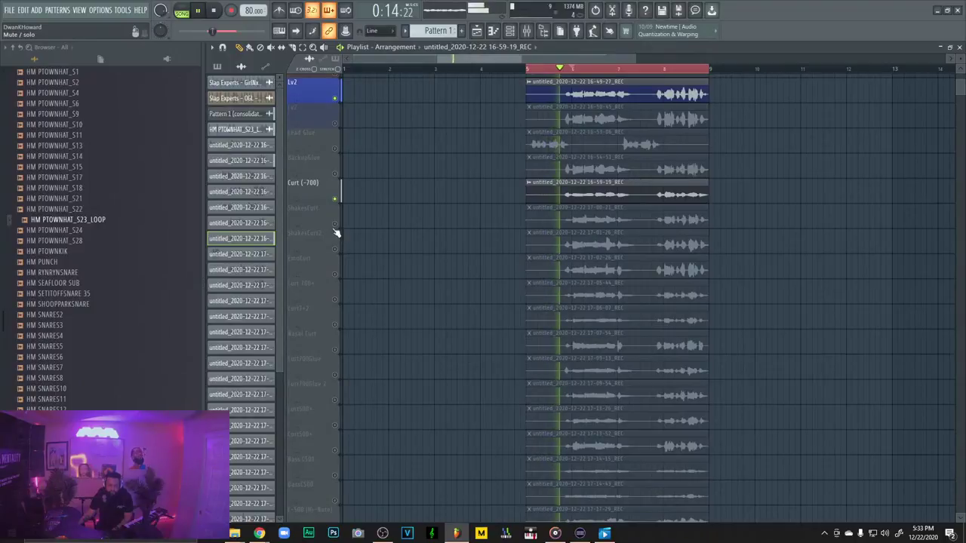
{"action": "left_click", "coordinate": [338, 225]}
{"action": "left_click", "coordinate": [337, 225]}
{"action": "left_click", "coordinate": [336, 225]}
{"action": "left_click", "coordinate": [336, 225]}
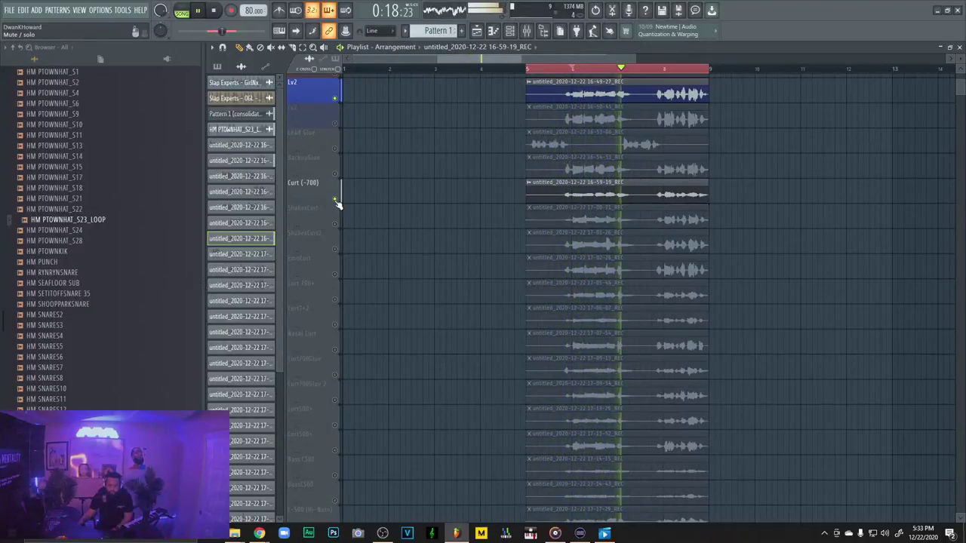
Lower the Vocal -700 Cents mixer track to about -12.9 dB and pan it about 35% left
{"action": "double_click", "coordinate": [571, 191]}
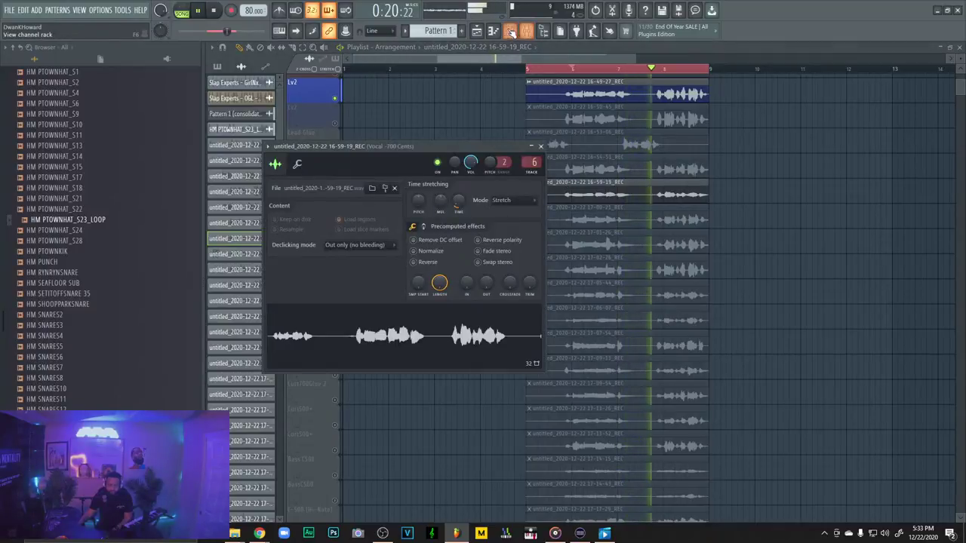
{"action": "left_click", "coordinate": [527, 32]}
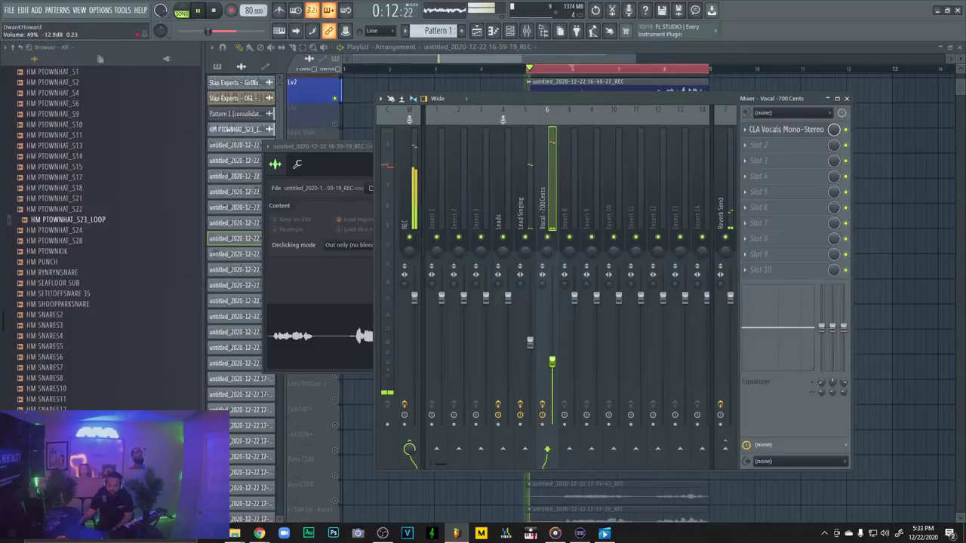
{"action": "left_click", "coordinate": [846, 99]}
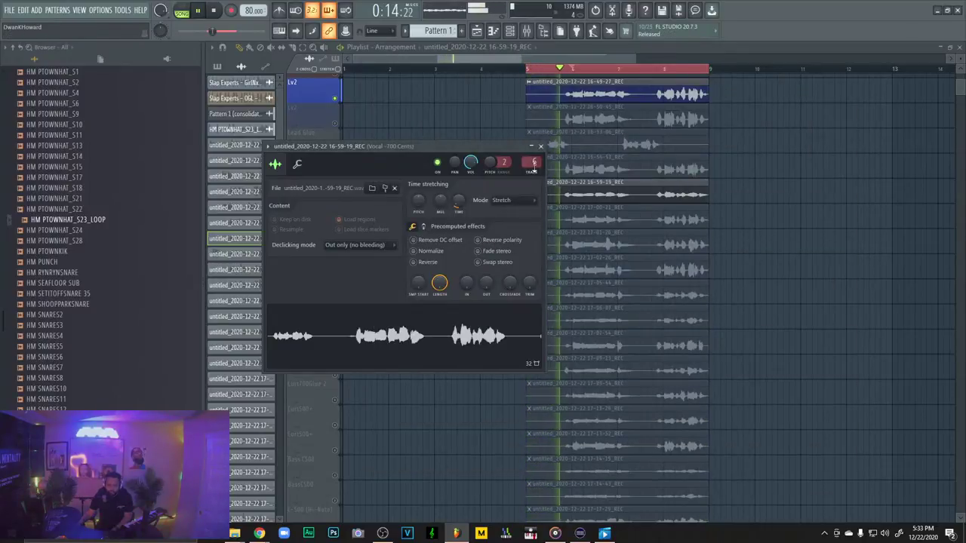
{"action": "left_click", "coordinate": [536, 163]}
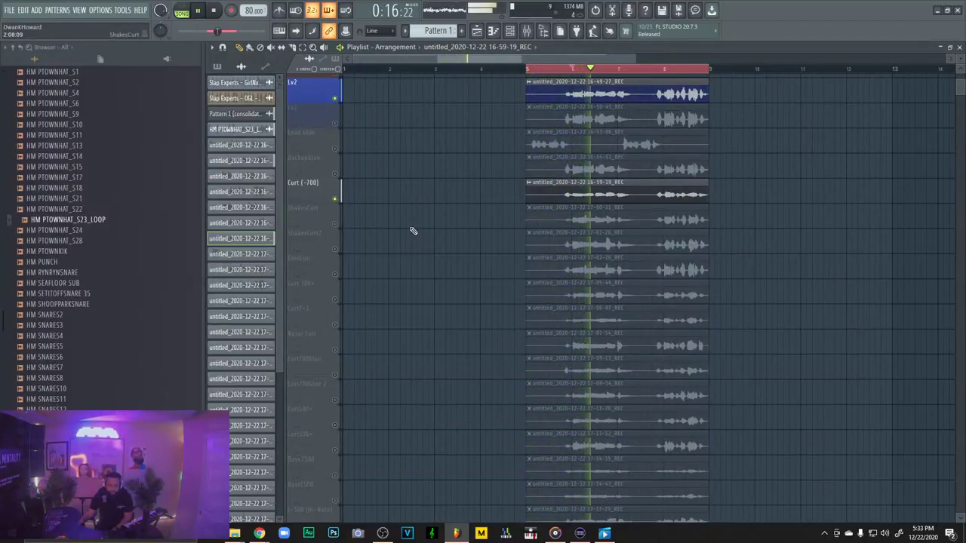
{"action": "left_click", "coordinate": [539, 33]}
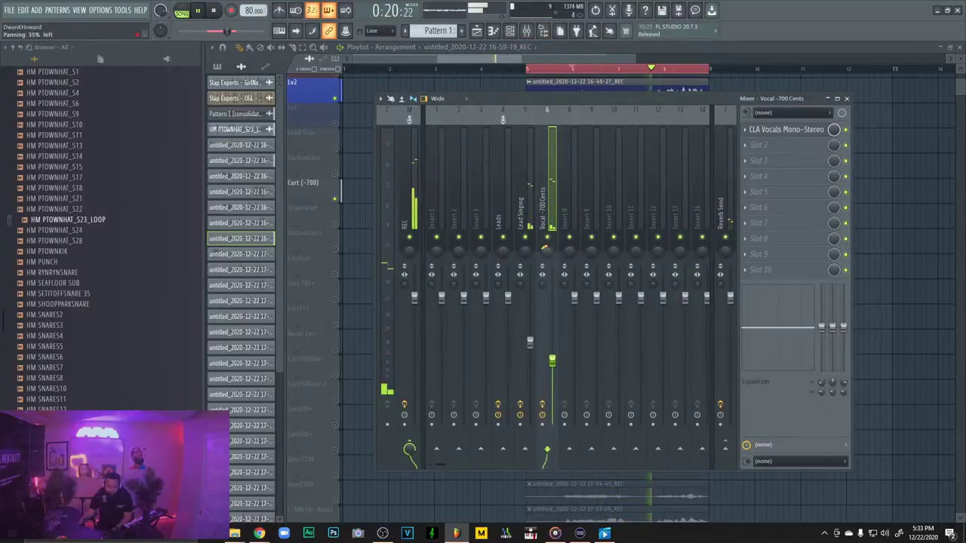
{"action": "left_click_drag", "start_coordinate": [544, 249], "coordinate": [545, 250]}
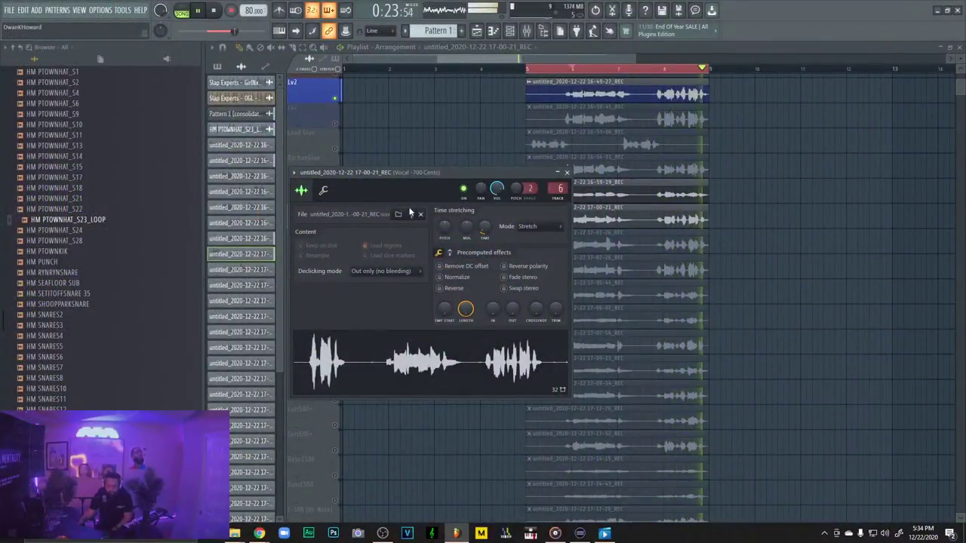
Close the first Shakes take's channel settings, then unmute the second Shakes take and route it to Vocal -700 Cents
{"action": "left_click", "coordinate": [332, 194]}
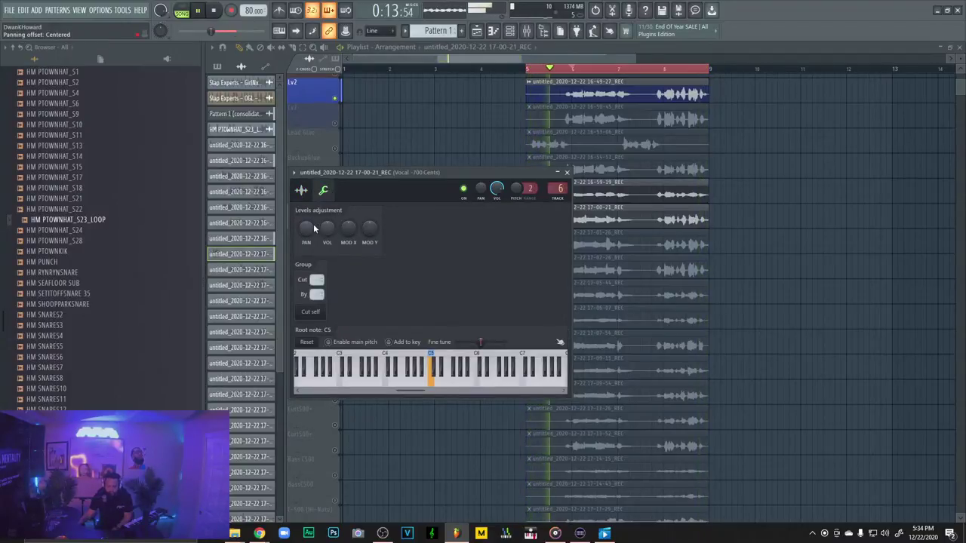
{"action": "left_click", "coordinate": [566, 172]}
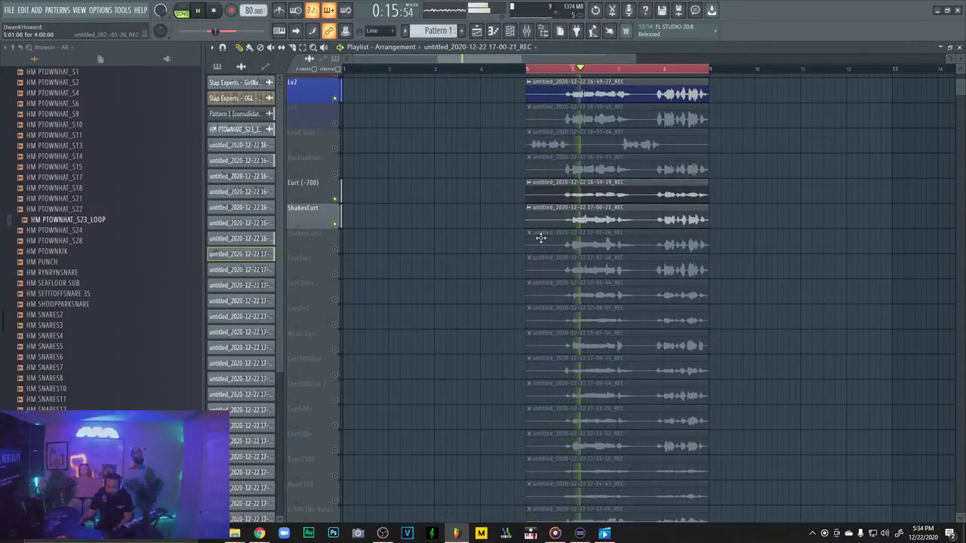
{"action": "left_click", "coordinate": [326, 243]}
{"action": "double_click", "coordinate": [584, 226]}
{"action": "double_click", "coordinate": [586, 243]}
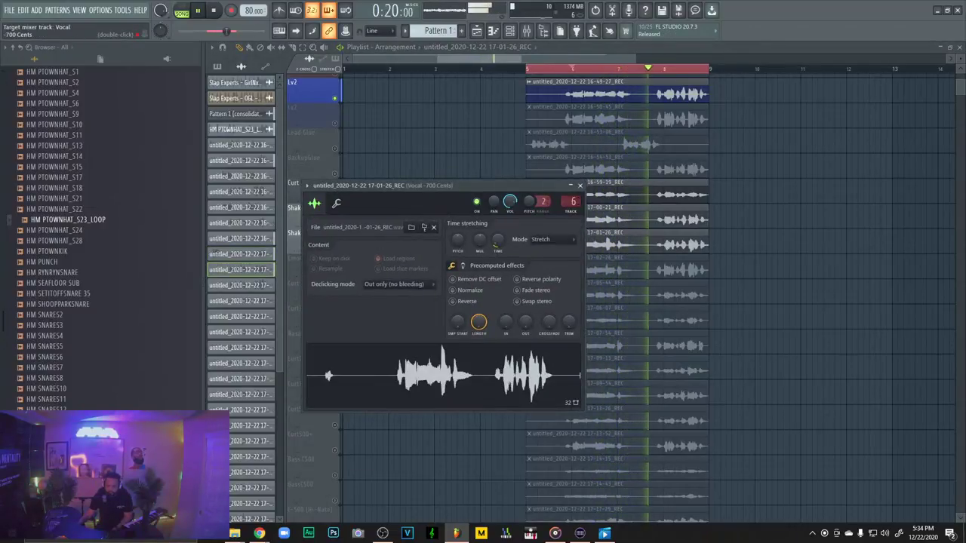
{"action": "left_click", "coordinate": [579, 185]}
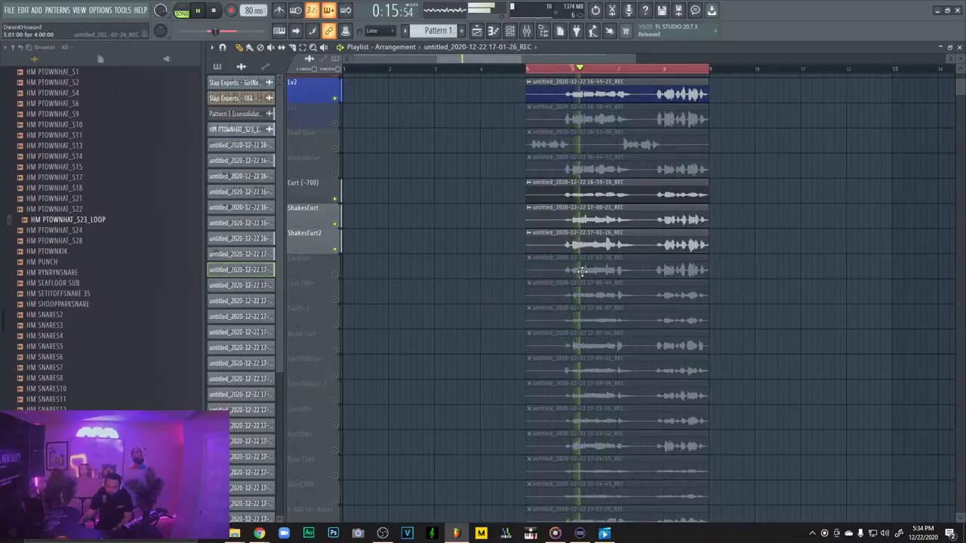
Set the Emo take's target mixer track to 7, Reverb Send, and recheck its channel settings
{"action": "left_click", "coordinate": [544, 257]}
{"action": "left_click_drag", "start_coordinate": [479, 110], "coordinate": [479, 89]}
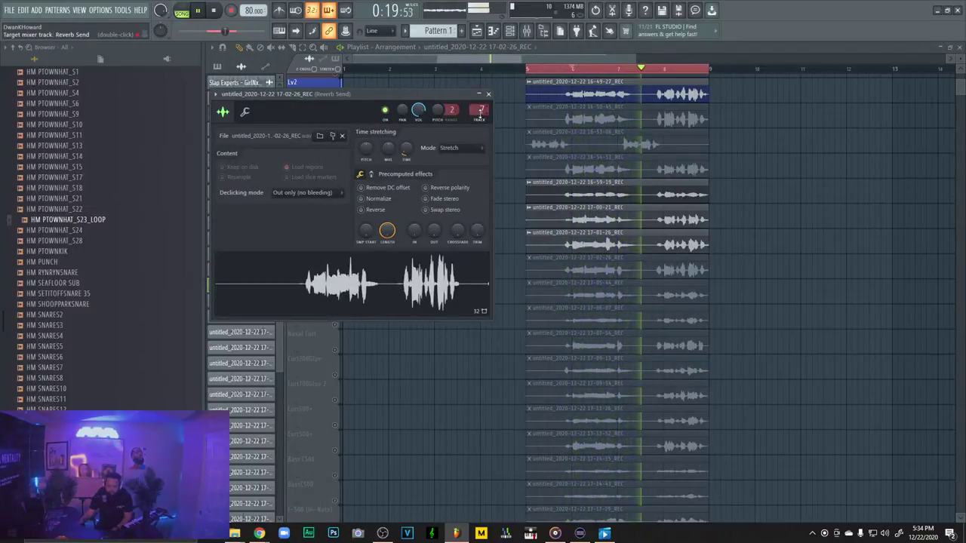
{"action": "key", "text": "Escape"}
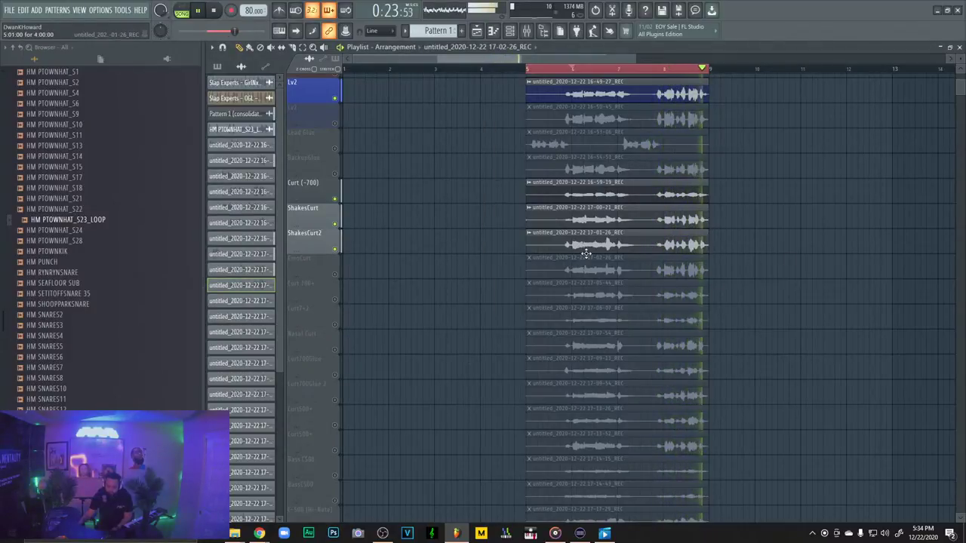
{"action": "double_click", "coordinate": [586, 254]}
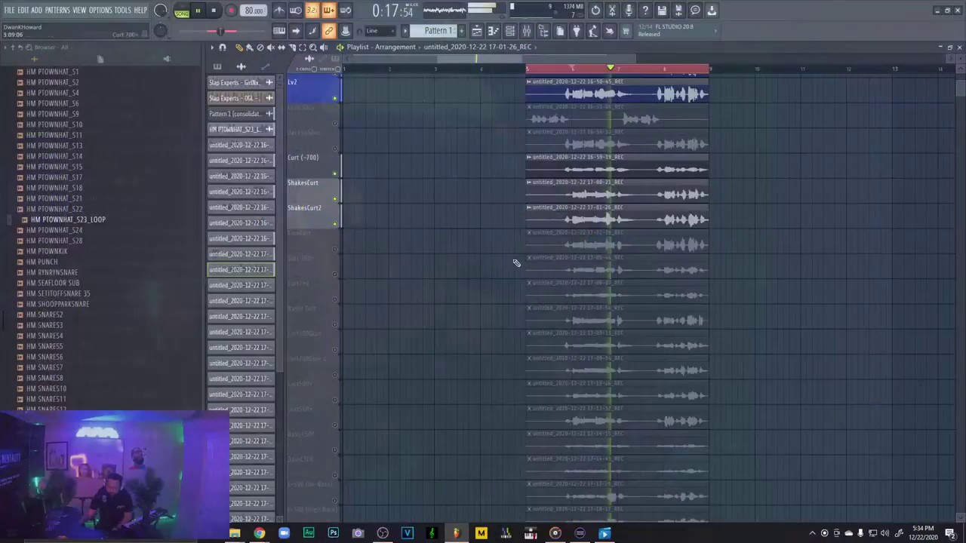
{"action": "double_click", "coordinate": [572, 249]}
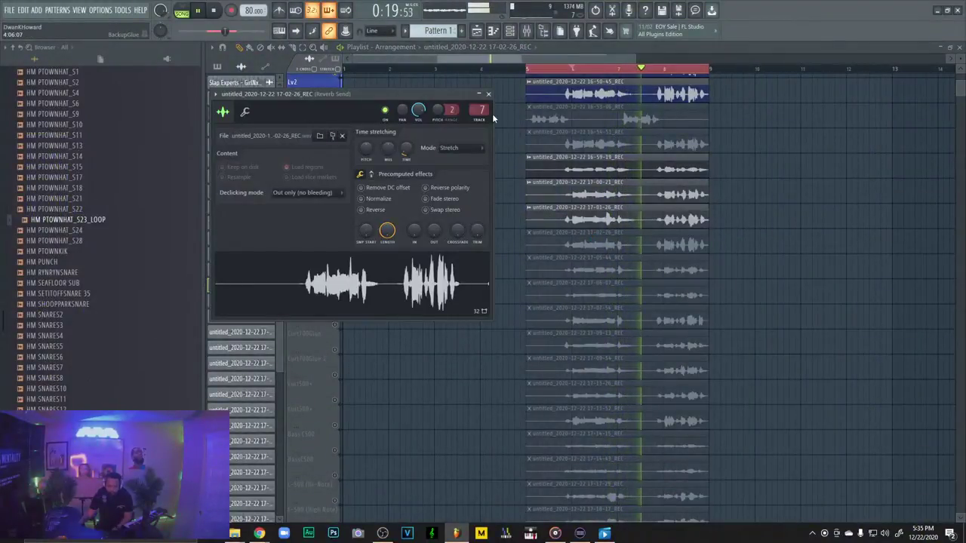
{"action": "key", "text": "Escape"}
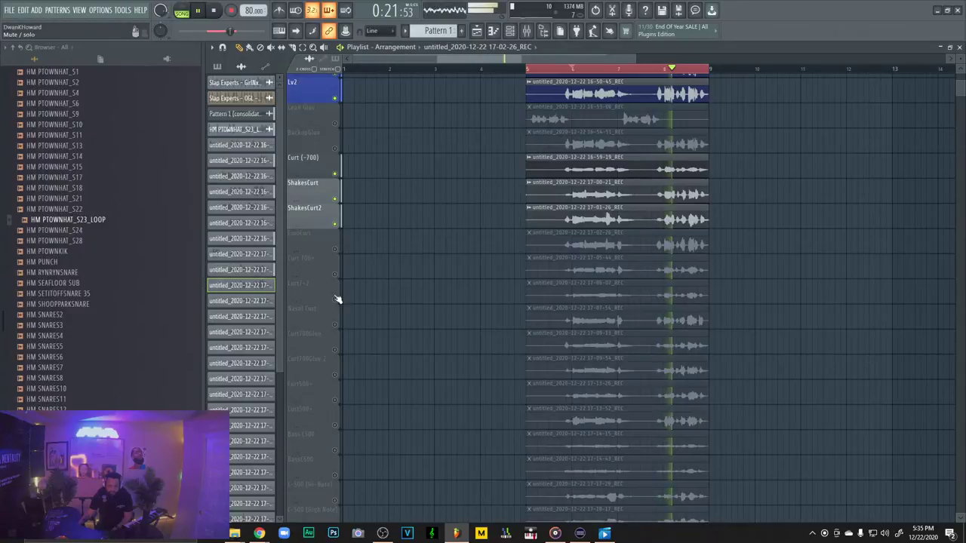
Unmute the Emo take and route its channel to mixer track 6, Vocal -700 Cents
{"action": "left_click", "coordinate": [335, 250]}
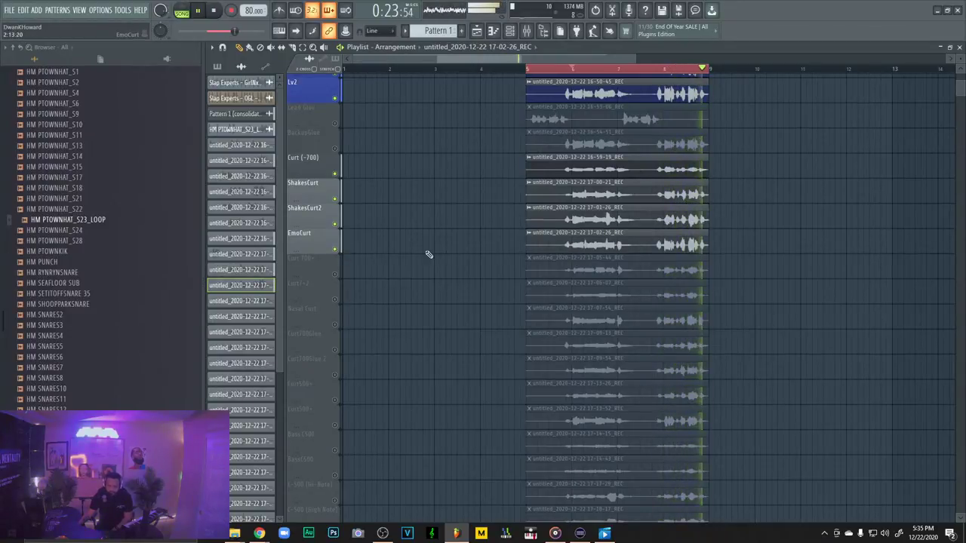
{"action": "double_click", "coordinate": [557, 250]}
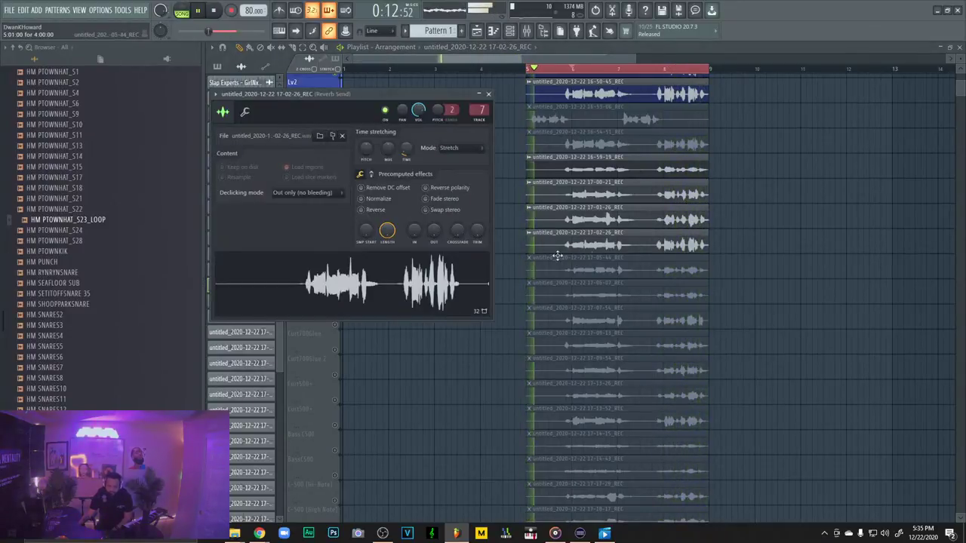
{"action": "left_click", "coordinate": [526, 30]}
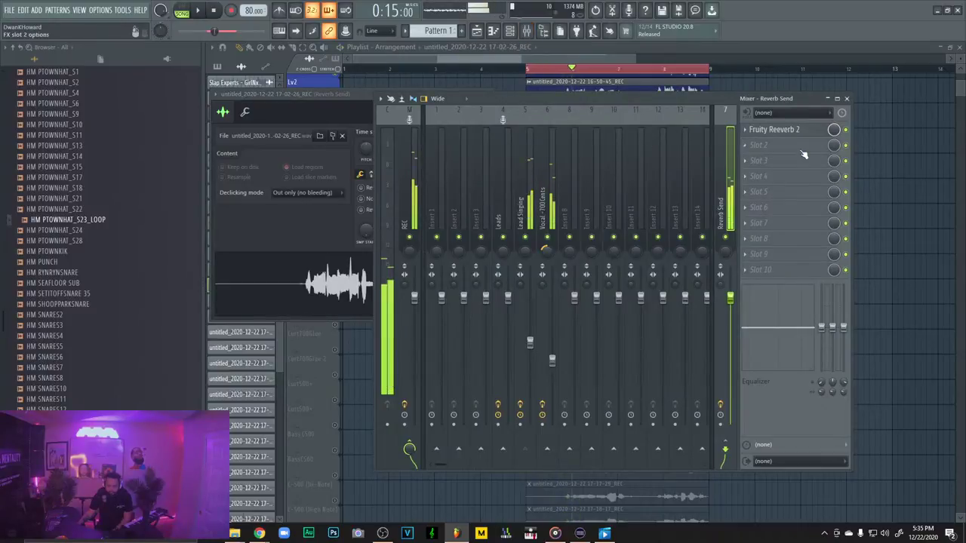
{"action": "left_click", "coordinate": [552, 181]}
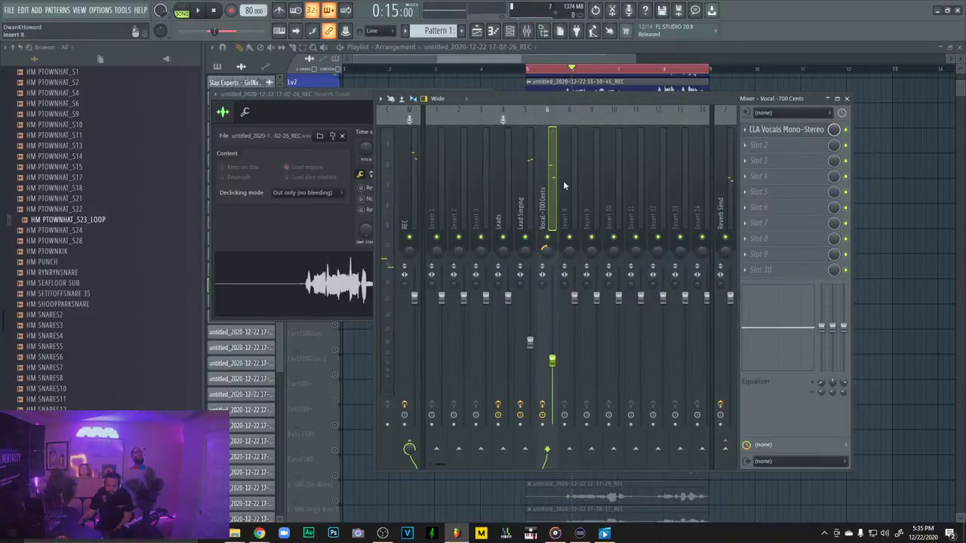
{"action": "left_click", "coordinate": [875, 175]}
{"action": "double_click", "coordinate": [592, 213]}
{"action": "double_click", "coordinate": [620, 246]}
{"action": "key", "text": "space"}
{"action": "left_click_drag", "start_coordinate": [482, 111], "coordinate": [481, 115]}
{"action": "key", "text": "space"}
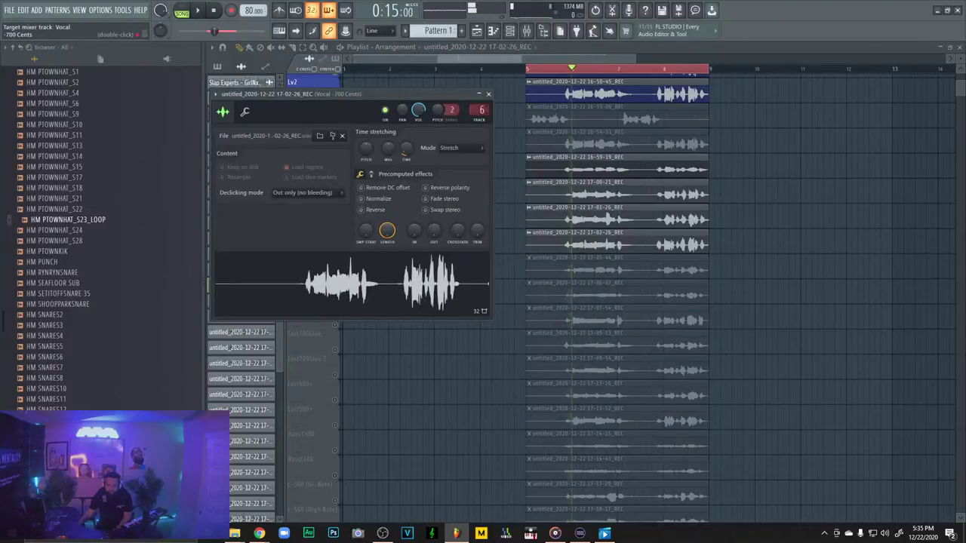
Replay the section from bar 5, delete the Emo take's clip from the playlist and undo the deletion
{"action": "left_click", "coordinate": [529, 71]}
{"action": "scroll", "coordinate": [534, 155], "scroll_direction": "down", "scroll_amount": 5}
{"action": "scroll", "coordinate": [535, 169], "scroll_direction": "up", "scroll_amount": 3}
{"action": "scroll", "coordinate": [535, 170], "scroll_direction": "up", "scroll_amount": 2}
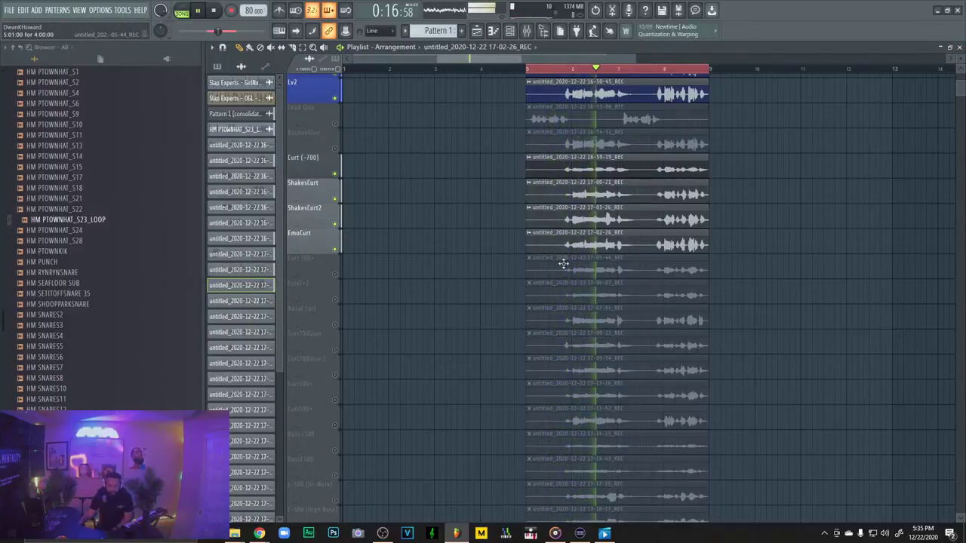
{"action": "double_click", "coordinate": [577, 246]}
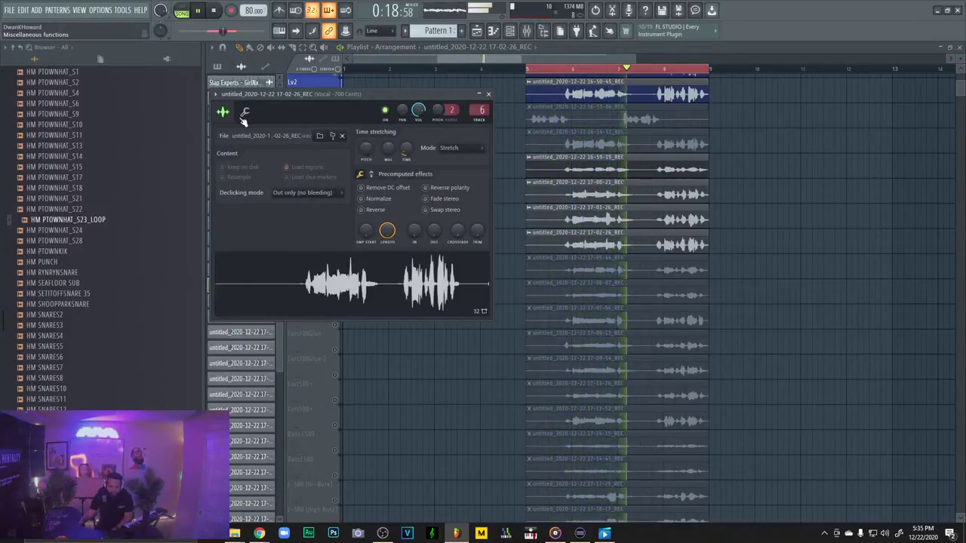
{"action": "right_click", "coordinate": [662, 252]}
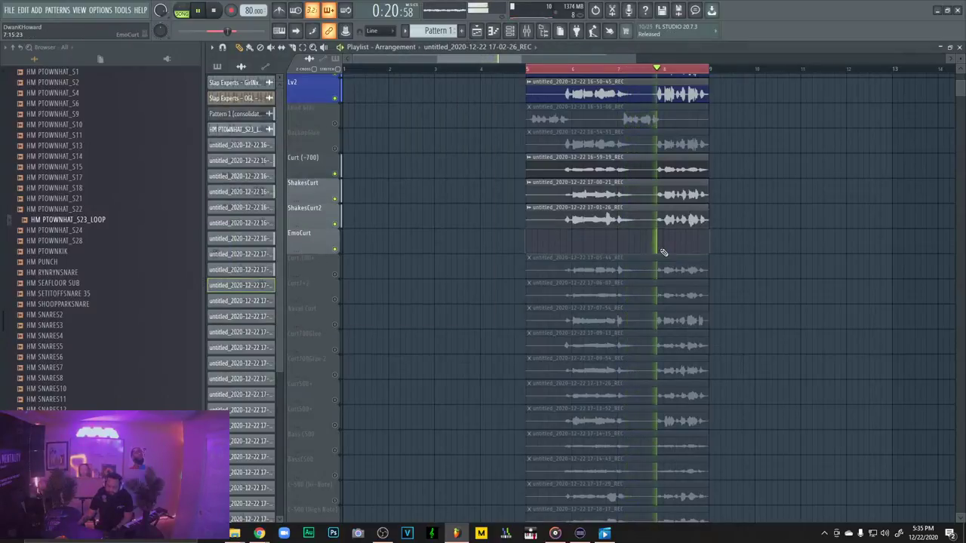
{"action": "key", "text": "ctrl+z"}
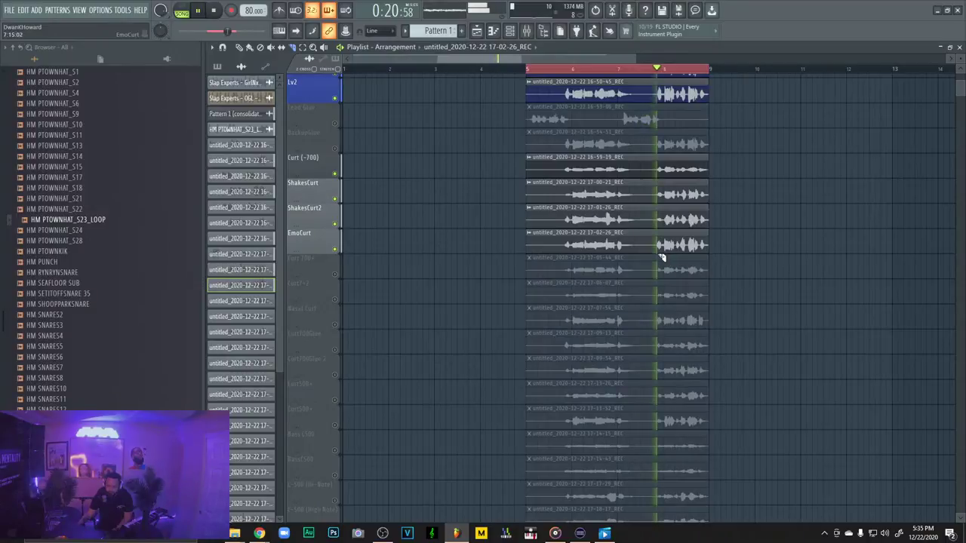
Slice the Emo take's clip at about 7:09:00, in the middle of bar 7, and delete the part before the cut
{"action": "mouse_move", "coordinate": [641, 255]}
{"action": "left_mouse_down"}
{"action": "mouse_move", "coordinate": [641, 236]}
{"action": "mouse_move", "coordinate": [645, 255]}
{"action": "left_mouse_up"}
{"action": "key", "text": "ctrl+z"}
{"action": "key", "text": "space"}
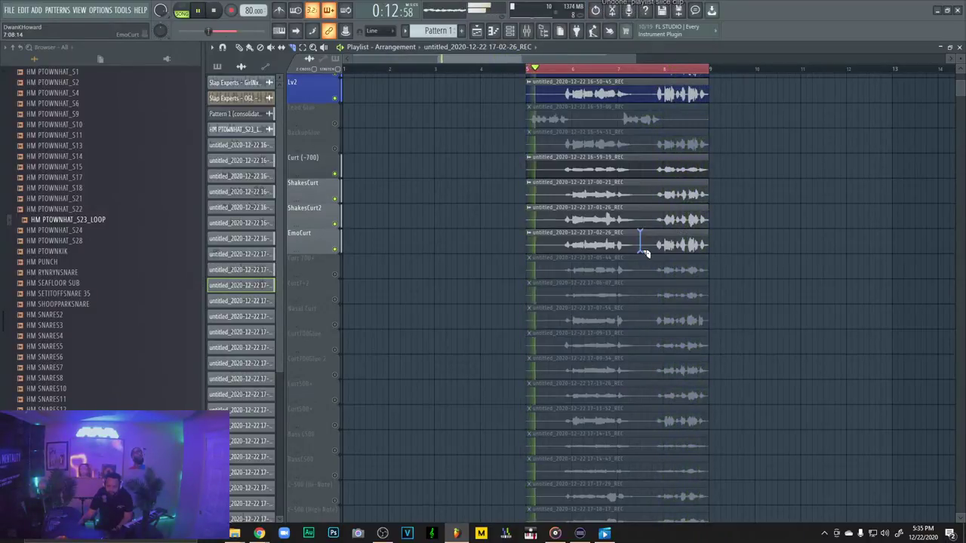
{"action": "left_click", "coordinate": [239, 48]}
{"action": "right_click", "coordinate": [584, 240]}
{"action": "scroll", "coordinate": [584, 237], "scroll_direction": "down", "scroll_amount": 1}
{"action": "key", "text": "space"}
{"action": "key", "text": "space"}
{"action": "key", "text": "space"}
{"action": "key", "text": "space"}
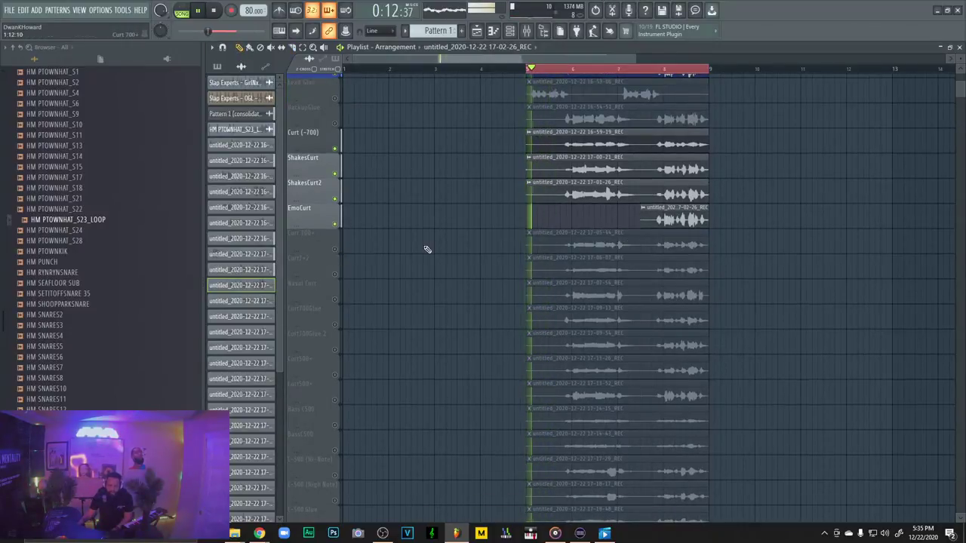
Check the trimmed Emo take's routing, and adjust the Vocal -700 Cents mixer track's panning and slightly lower its level
{"action": "scroll", "coordinate": [653, 232], "scroll_direction": "up", "scroll_amount": 1}
{"action": "scroll", "coordinate": [652, 232], "scroll_direction": "up", "scroll_amount": 1}
{"action": "double_click", "coordinate": [656, 268]}
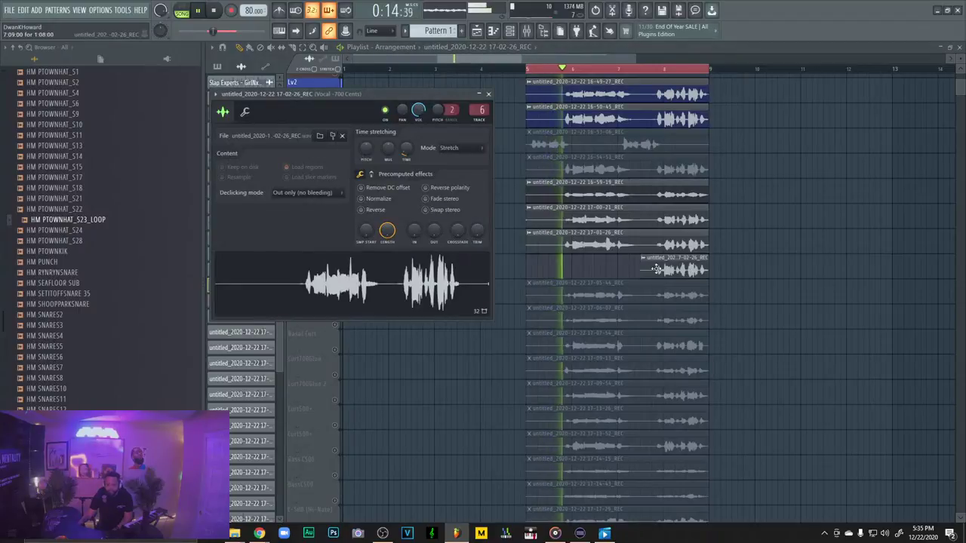
{"action": "key", "text": "Escape"}
{"action": "left_click", "coordinate": [602, 196]}
{"action": "double_click", "coordinate": [602, 196]}
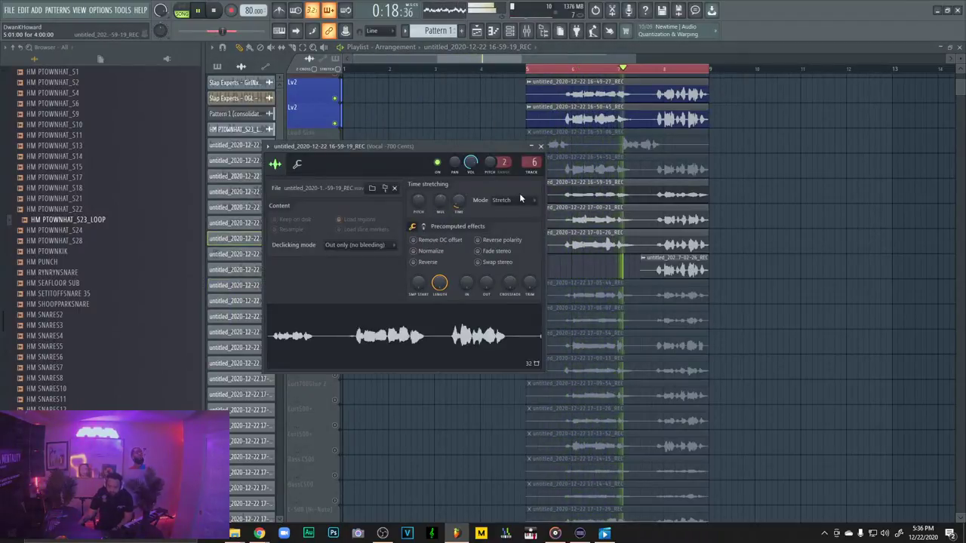
{"action": "left_click", "coordinate": [526, 30]}
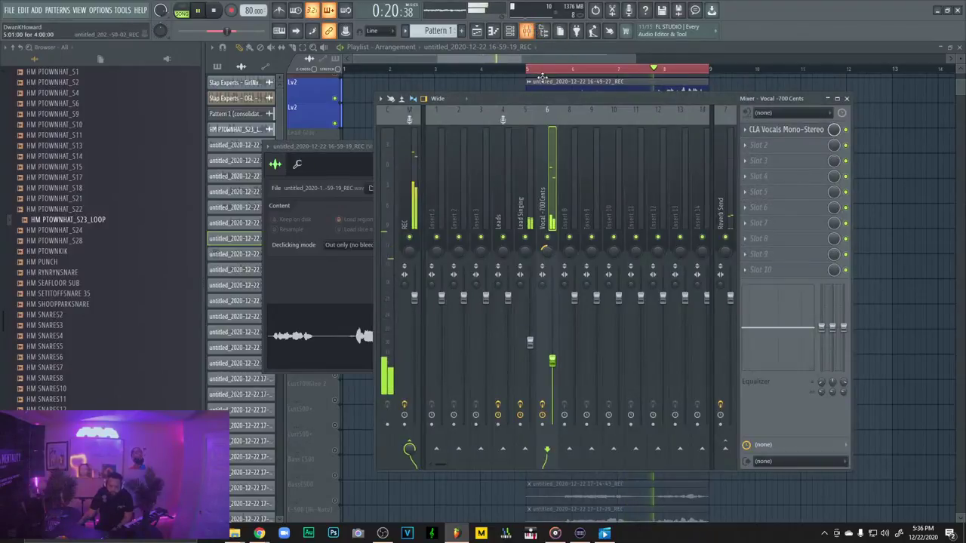
{"action": "left_click_drag", "start_coordinate": [548, 251], "coordinate": [548, 256]}
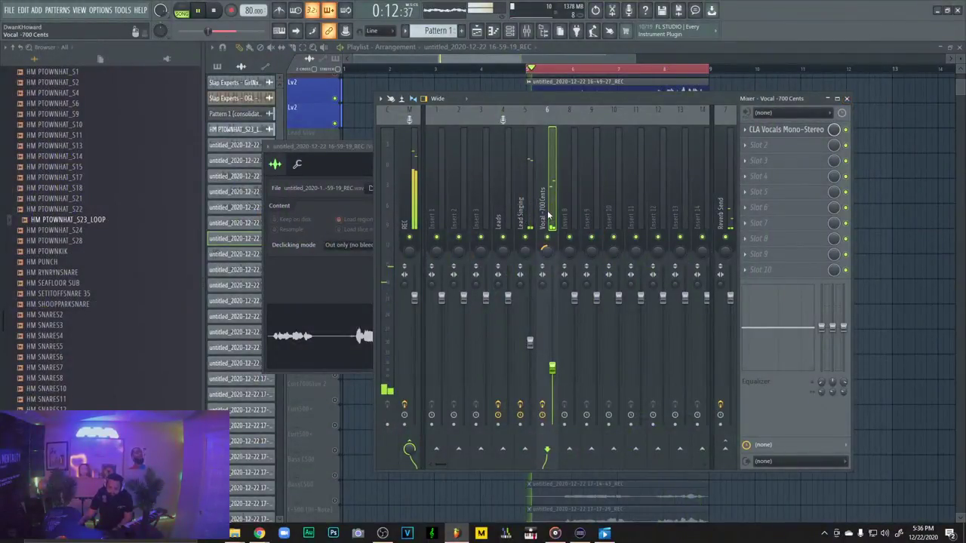
Send the Vocal -700 Cents mixer track to Reverb Send and reduce the send level
{"action": "left_click", "coordinate": [727, 451]}
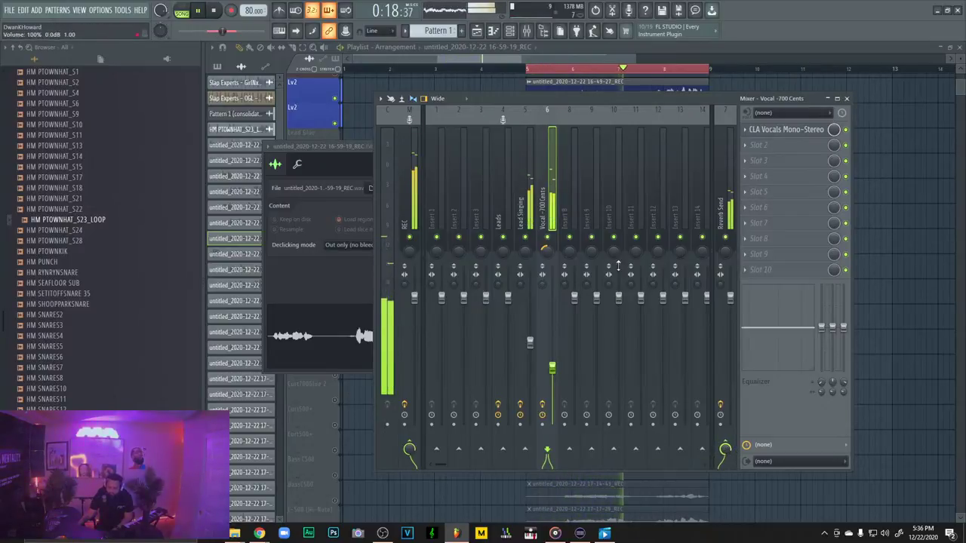
{"action": "left_click_drag", "start_coordinate": [725, 450], "coordinate": [725, 485]}
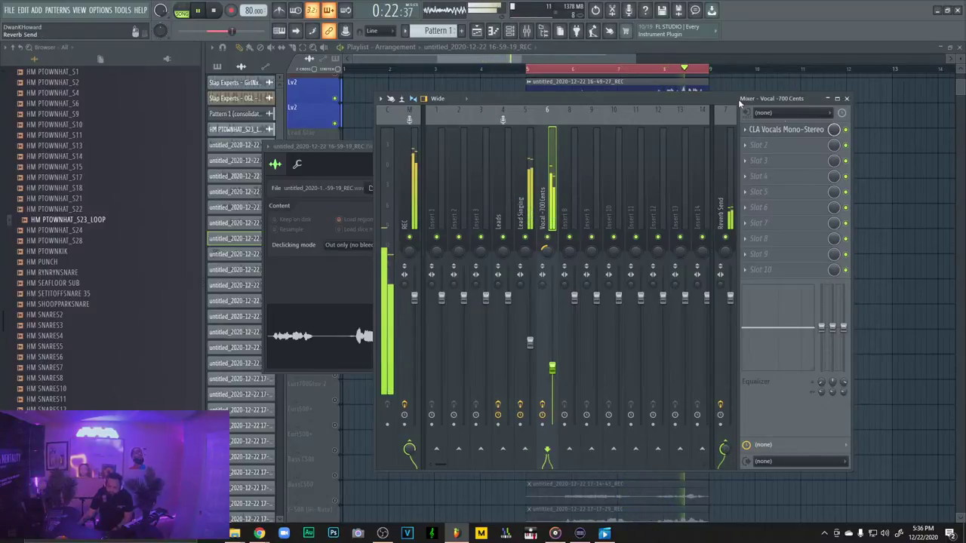
Close the mixer and the audio clip settings, stop playback, and mute both Shakes takes and the Emo take
{"action": "left_click", "coordinate": [846, 98]}
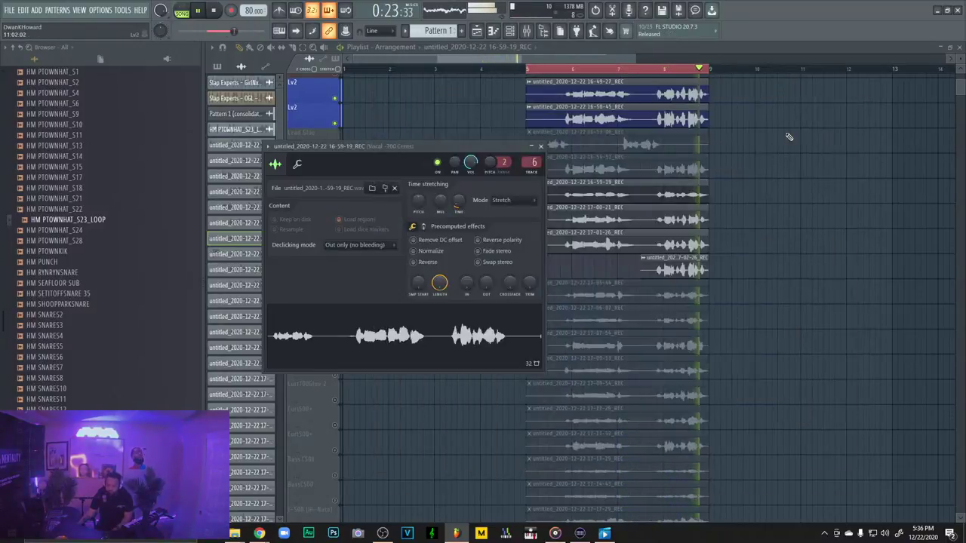
{"action": "left_click", "coordinate": [540, 146]}
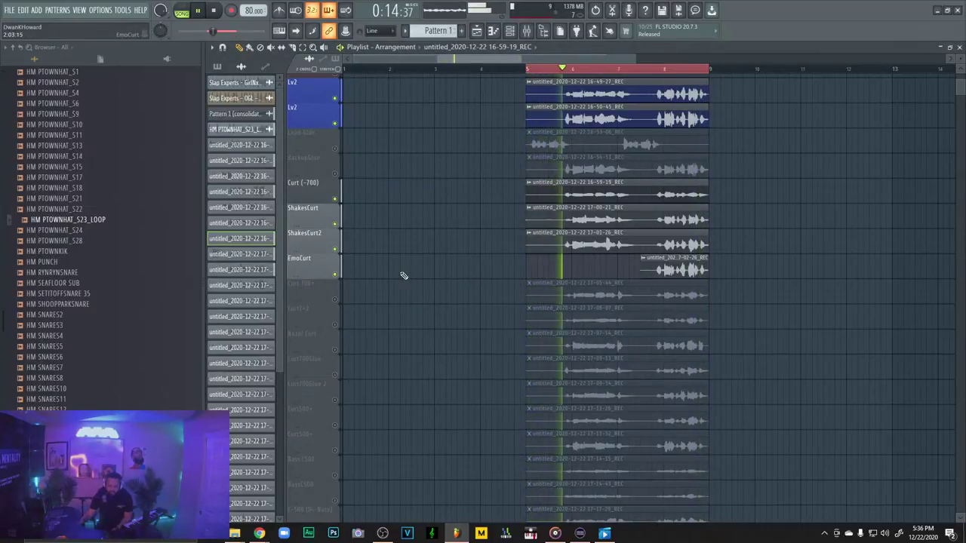
{"action": "key", "text": "space"}
{"action": "scroll", "coordinate": [339, 309], "scroll_direction": "down", "scroll_amount": 1}
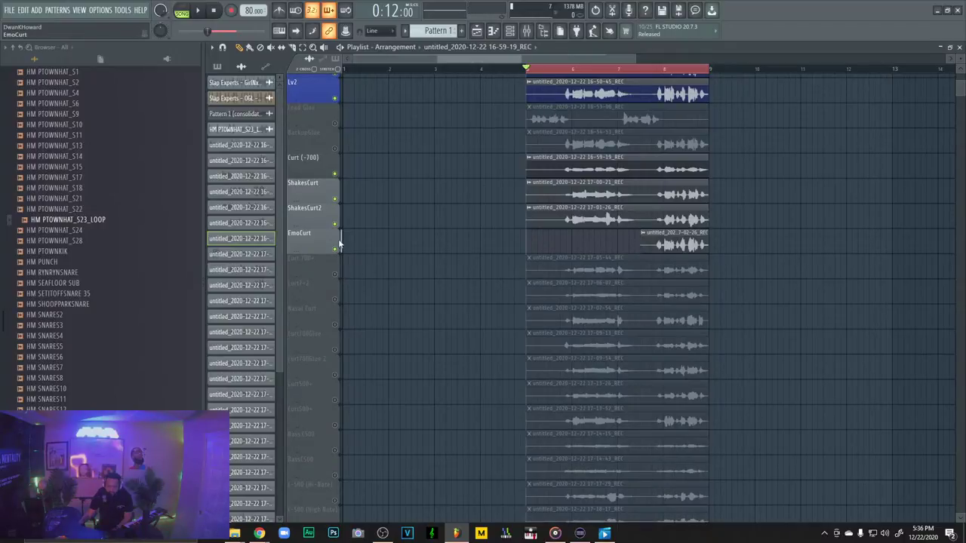
{"action": "left_click", "coordinate": [335, 223]}
{"action": "left_click", "coordinate": [336, 199]}
{"action": "left_click", "coordinate": [336, 248]}
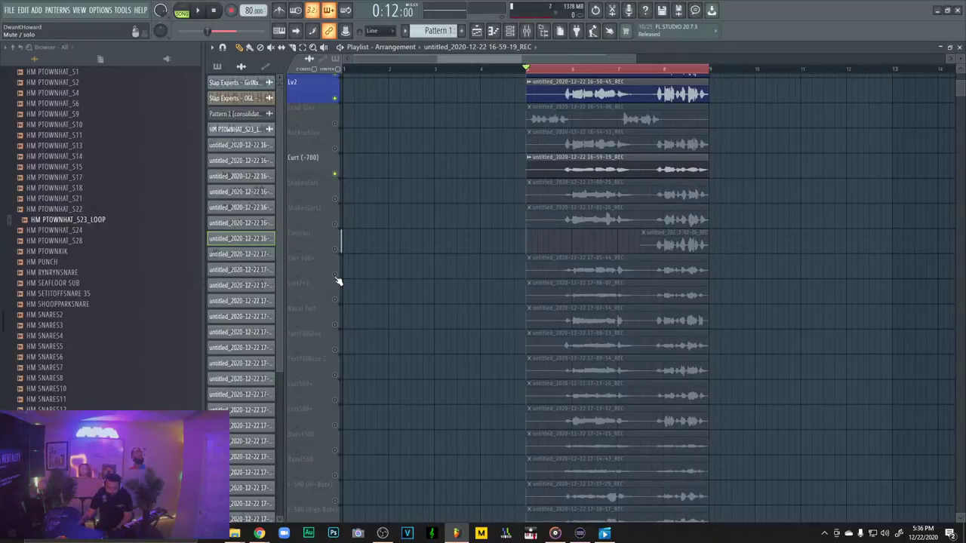
Unmute the 700+, 7+2 and Nasal takes in the playlist and play the section from bar 5
{"action": "left_click", "coordinate": [335, 274]}
{"action": "left_click", "coordinate": [336, 299]}
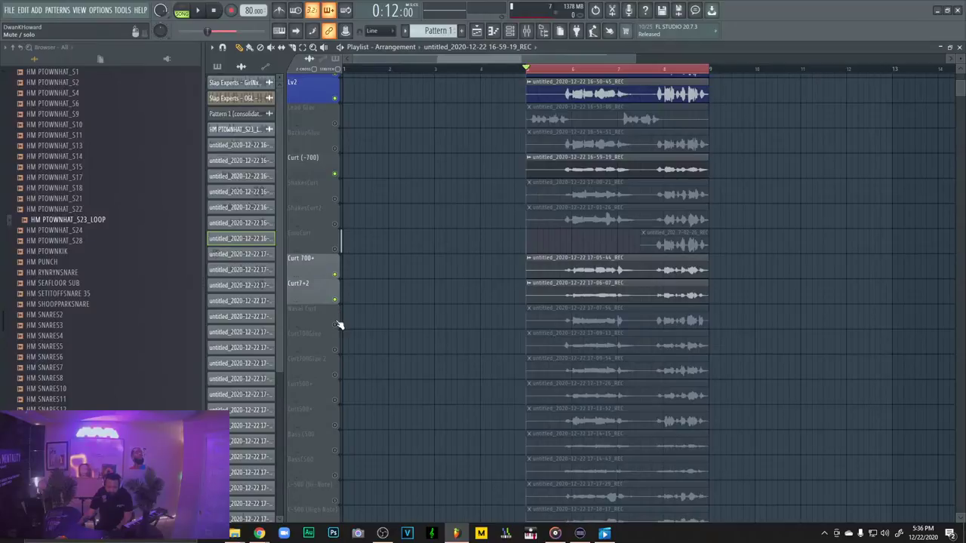
{"action": "left_click", "coordinate": [336, 324]}
{"action": "key", "text": "space"}
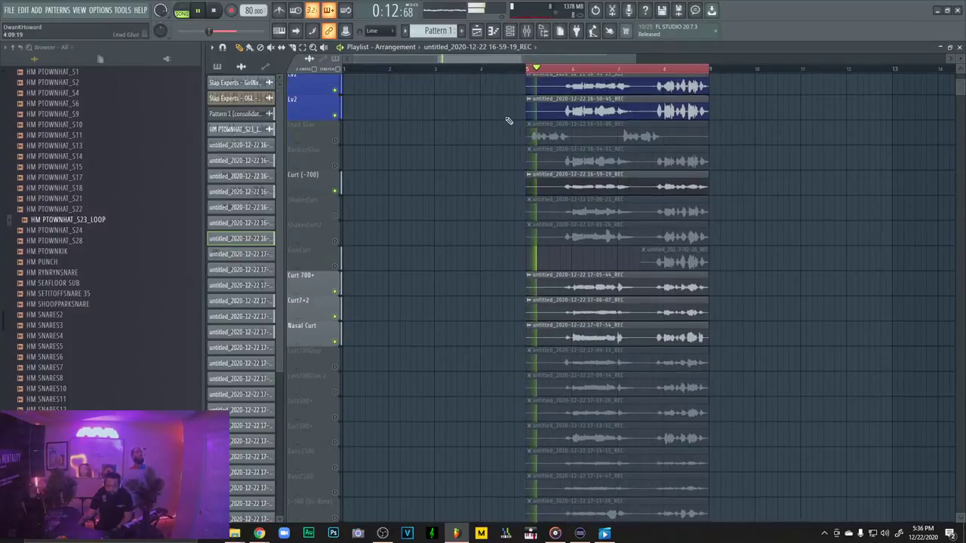
{"action": "scroll", "coordinate": [452, 143], "scroll_direction": "up", "scroll_amount": 3}
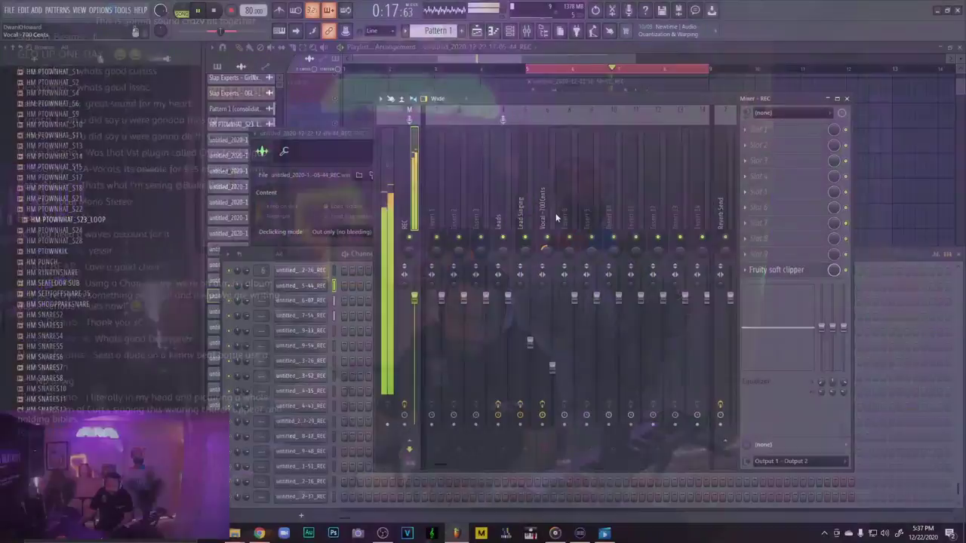
Rename the Insert 8 mixer track as "Vocal 700+"
{"action": "right_click", "coordinate": [578, 109]}
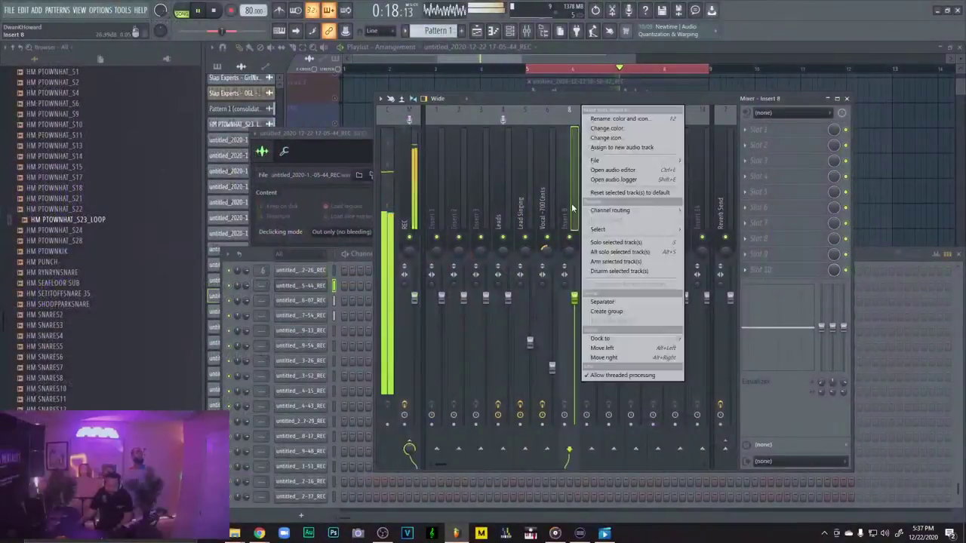
{"action": "left_click", "coordinate": [603, 115]}
{"action": "type", "text": "C"}
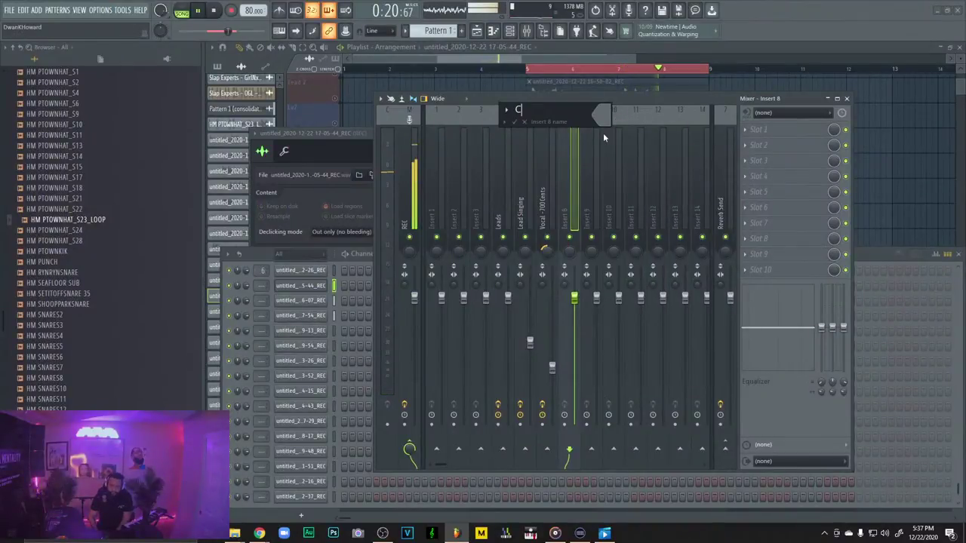
{"action": "key", "text": "BackSpace"}
{"action": "type", "text": "Vocal"}
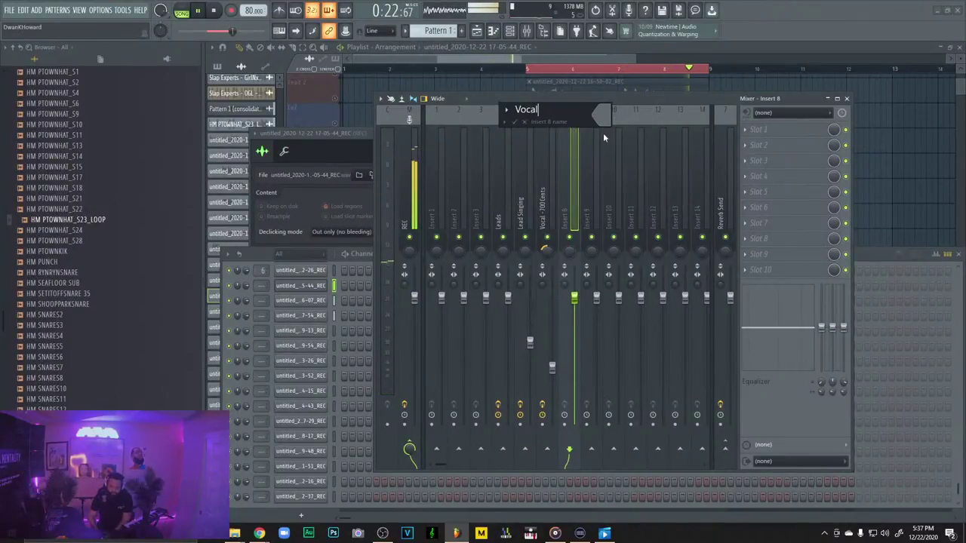
{"action": "type", "text": " 7000"}
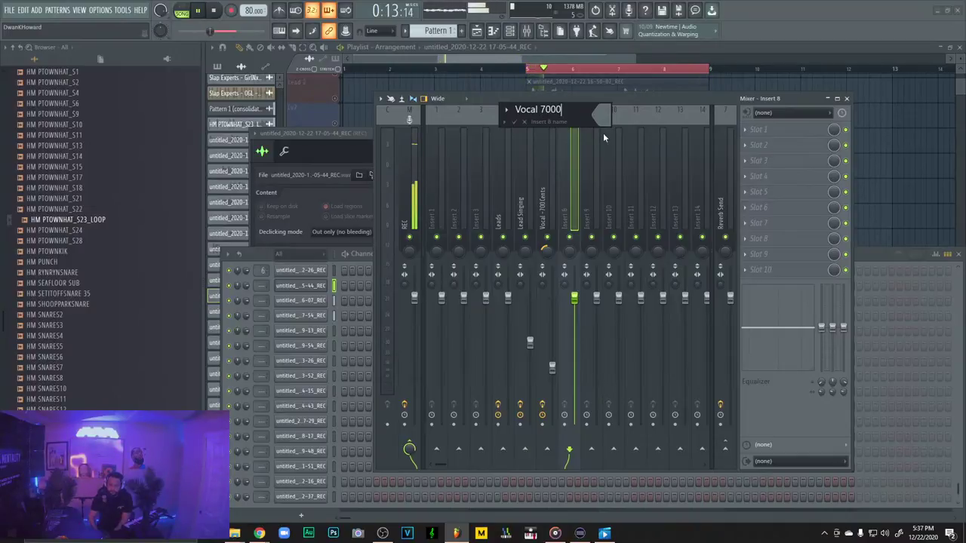
{"action": "key", "text": "BackSpace"}
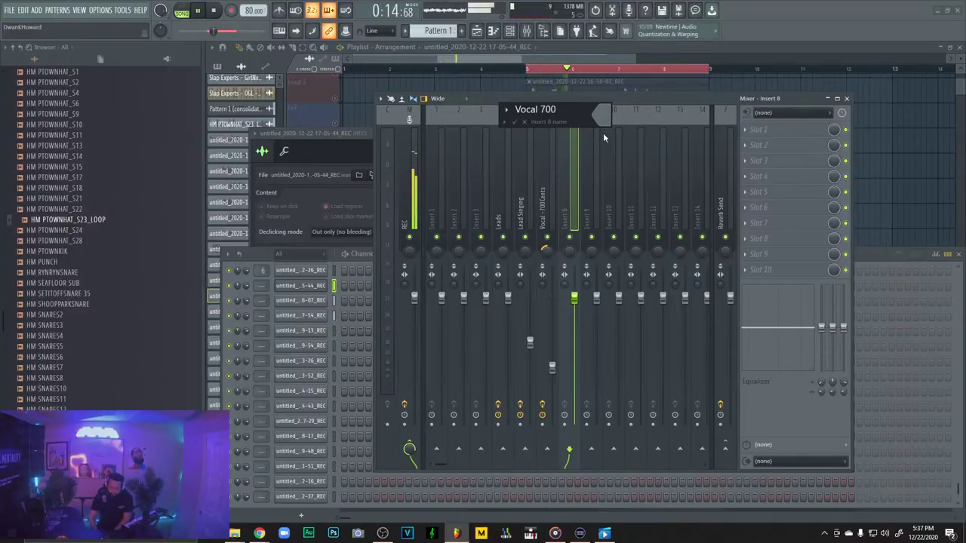
{"action": "type", "text": "+"}
{"action": "key", "text": "Return"}
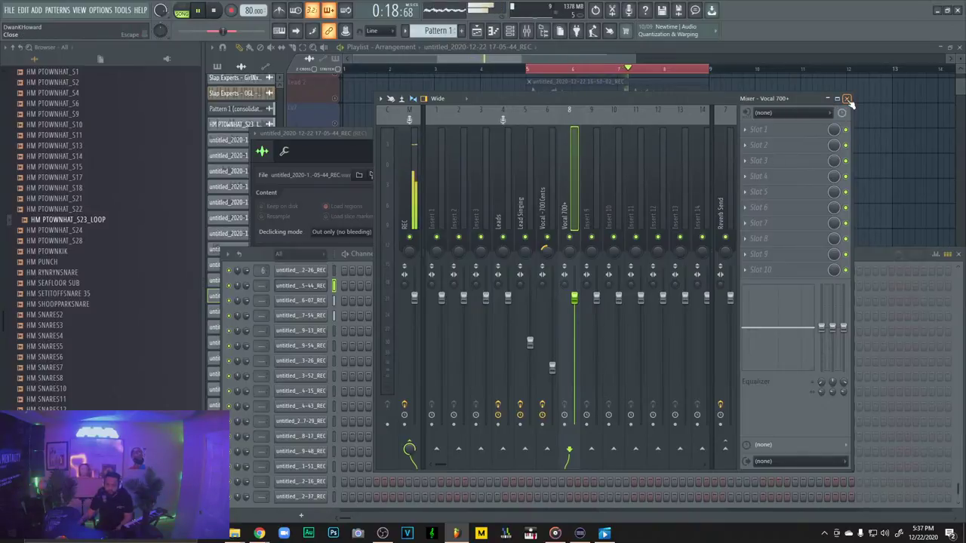
Extend the name of mixer track 8 to "Vocal 700+ Cents"
{"action": "right_click", "coordinate": [565, 211]}
{"action": "left_click", "coordinate": [603, 120]}
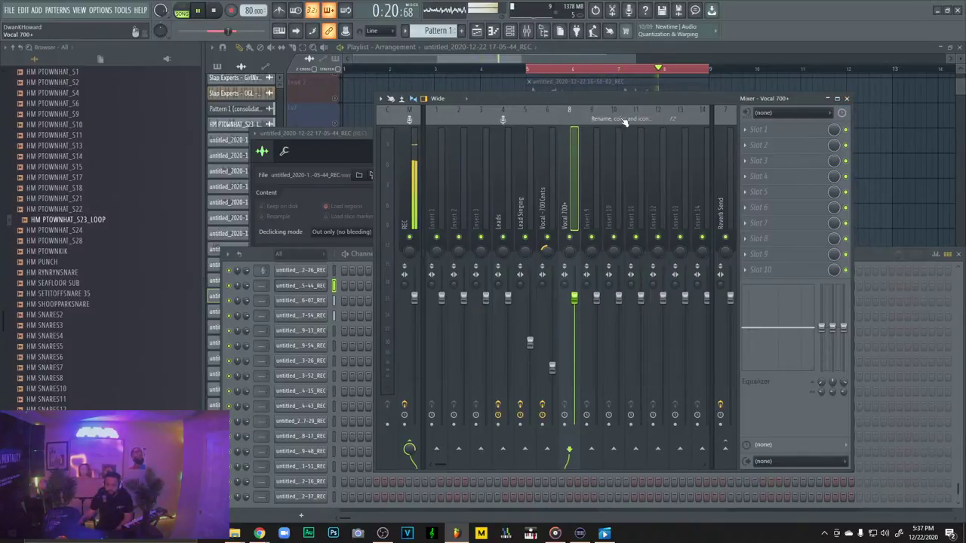
{"action": "left_click", "coordinate": [575, 104]}
{"action": "type", "text": "cENTS"}
{"action": "key", "text": "BackSpace"}
{"action": "key", "text": "BackSpace"}
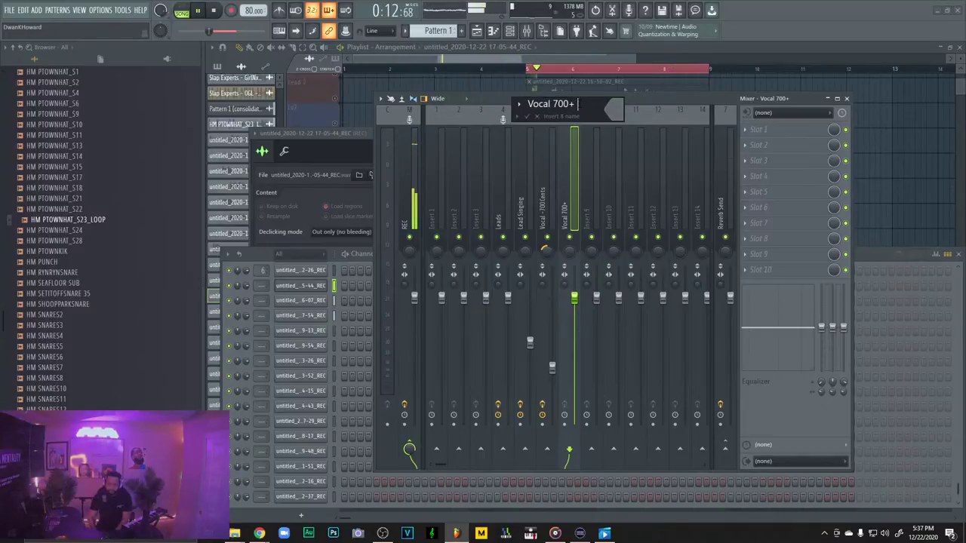
{"action": "type", "text": "ts"}
{"action": "key", "text": "Return"}
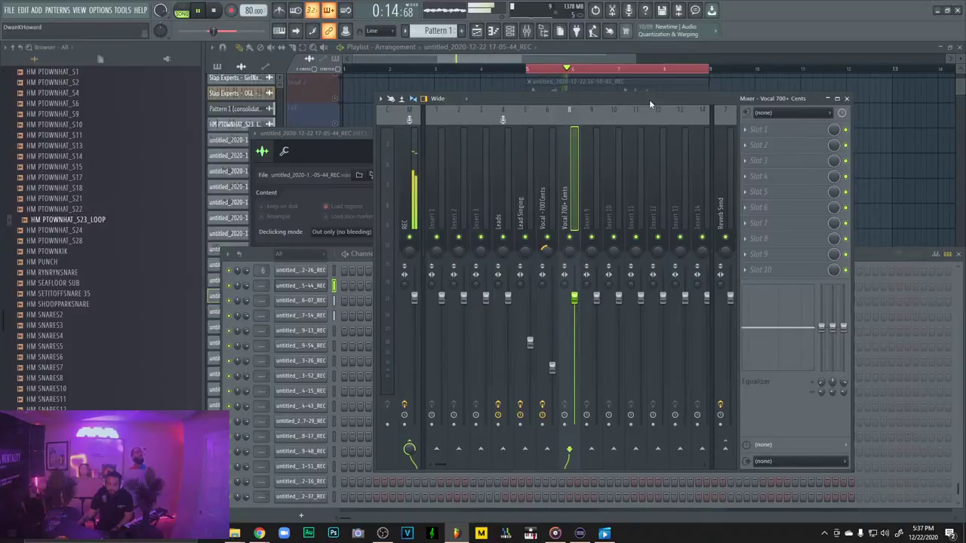
Route the 700+, 7+2 and Nasal takes to the Vocal 700+ Cents mixer track
{"action": "left_click", "coordinate": [847, 99]}
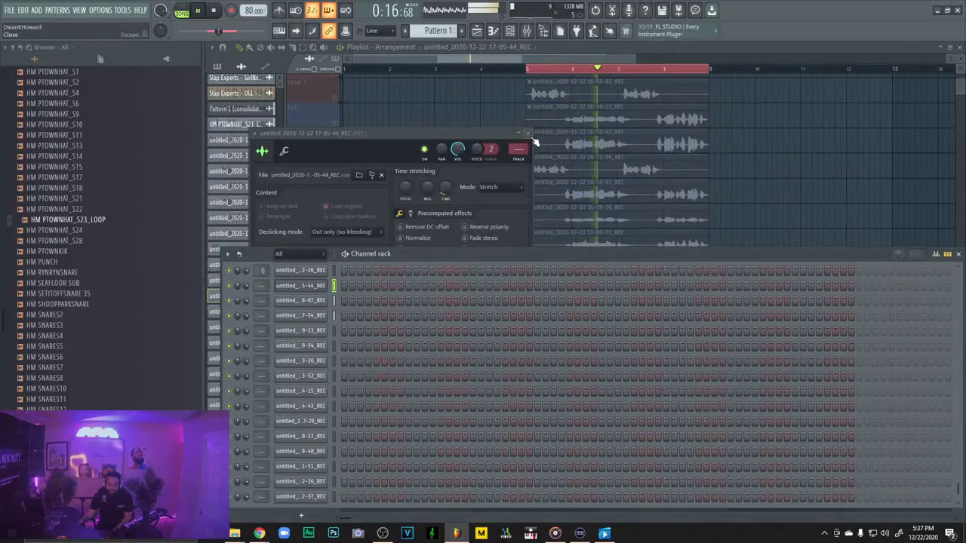
{"action": "key", "text": "Escape"}
{"action": "scroll", "coordinate": [828, 167], "scroll_direction": "down", "scroll_amount": 1}
{"action": "key", "text": "F6"}
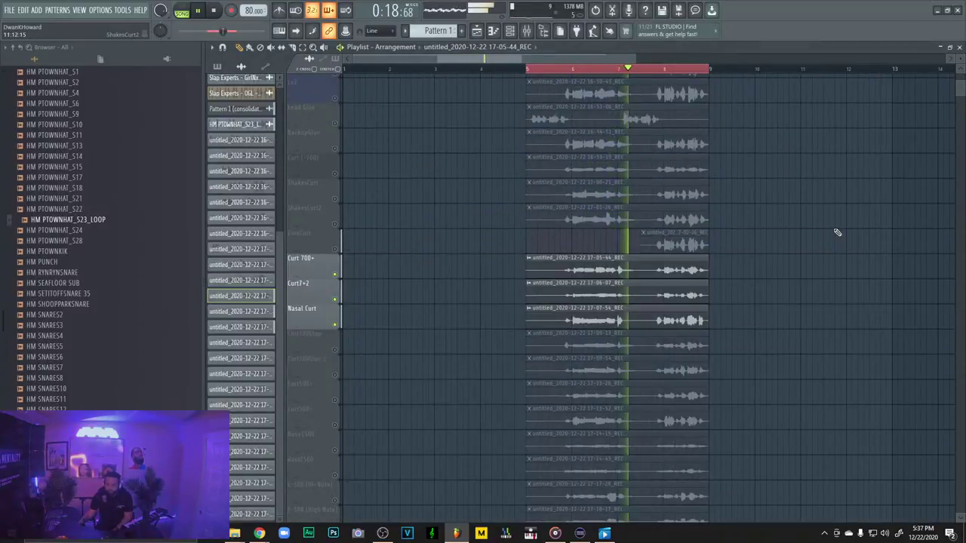
{"action": "double_click", "coordinate": [563, 267]}
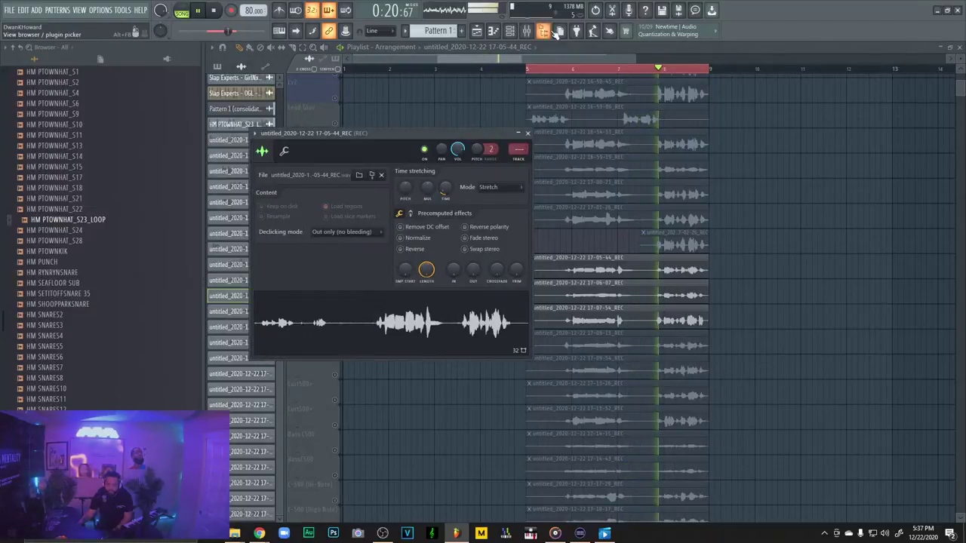
{"action": "left_click", "coordinate": [526, 30]}
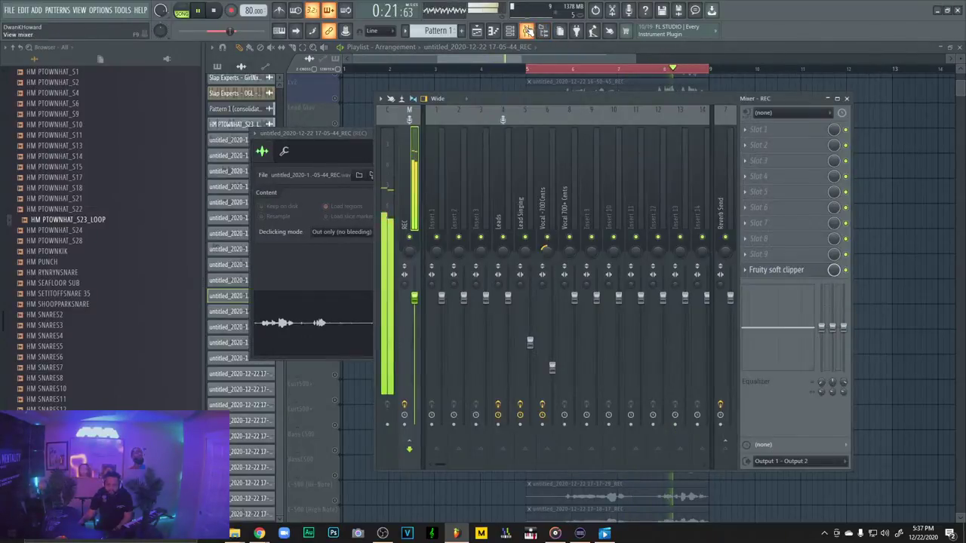
{"action": "left_click", "coordinate": [572, 204]}
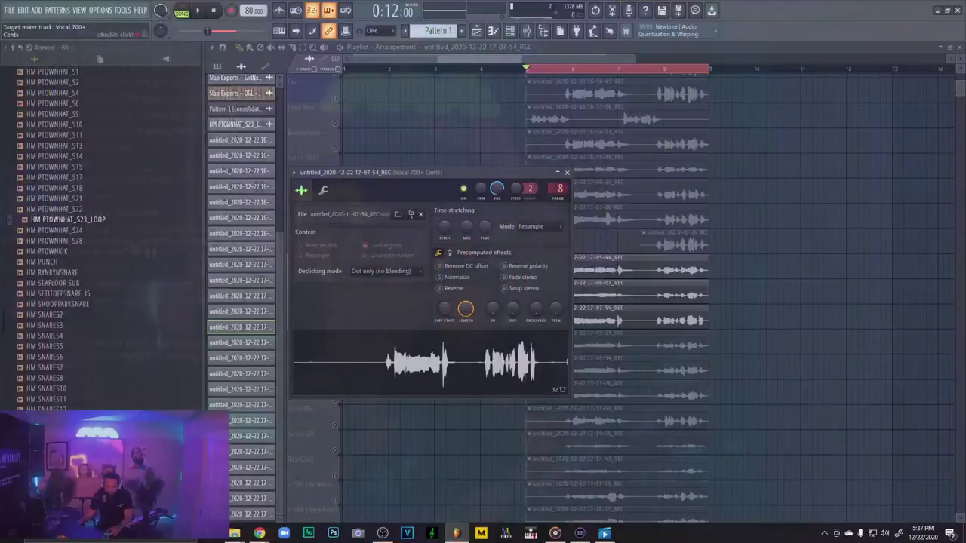
{"action": "left_click", "coordinate": [566, 173]}
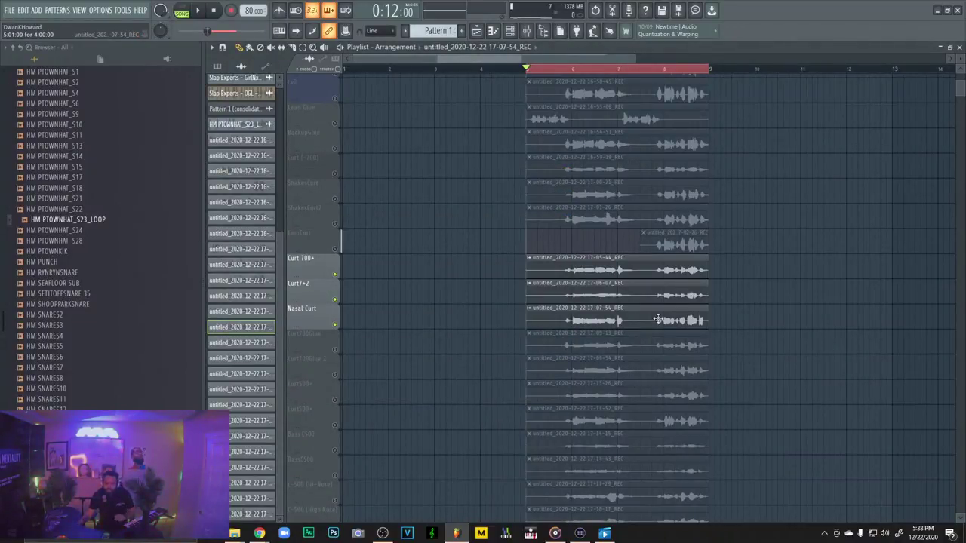
Add CLA Vocals Mono-Stereo to the Vocal 700+ Cents mixer track, using the Vocal -700 Cents track as reference, and pan it
{"action": "scroll", "coordinate": [611, 288], "scroll_direction": "down", "scroll_amount": 1}
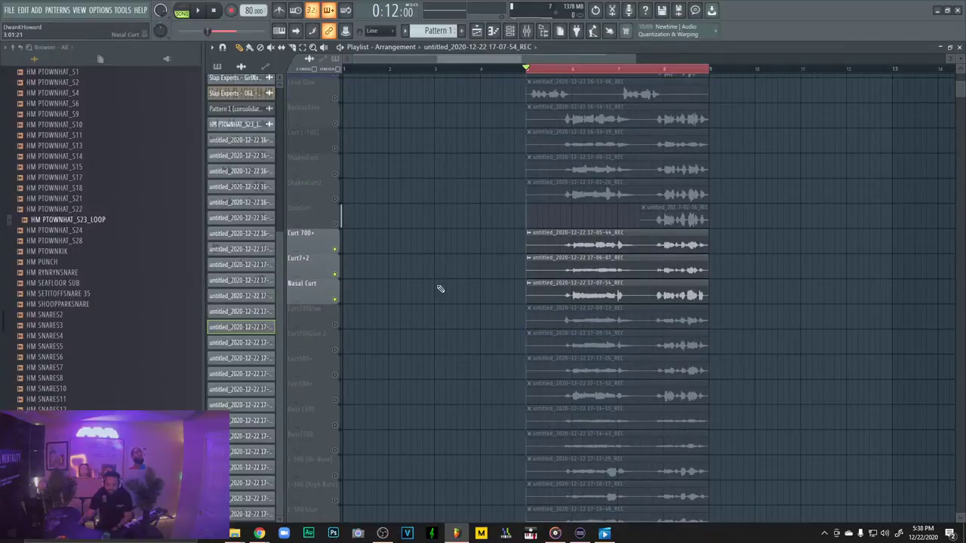
{"action": "left_click", "coordinate": [528, 30]}
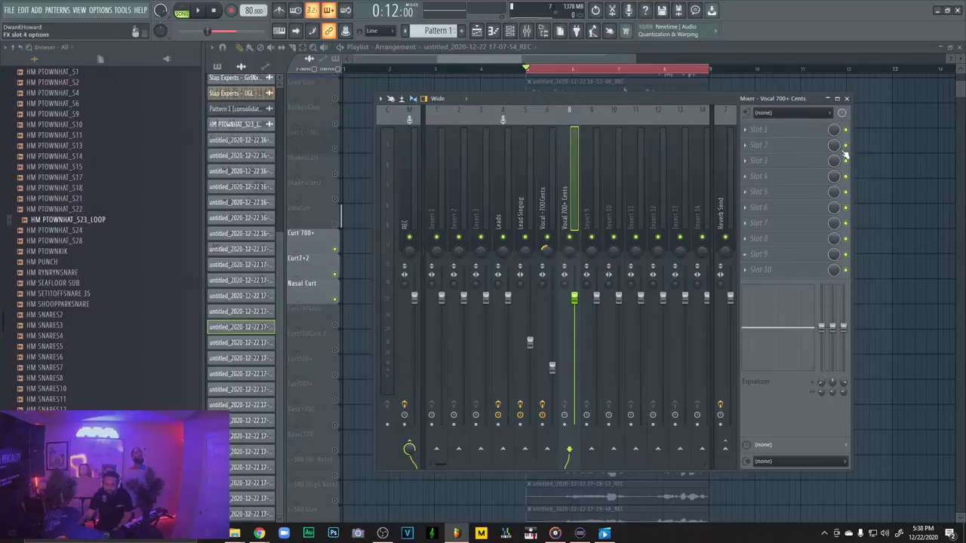
{"action": "left_click", "coordinate": [548, 215]}
{"action": "left_click", "coordinate": [567, 211]}
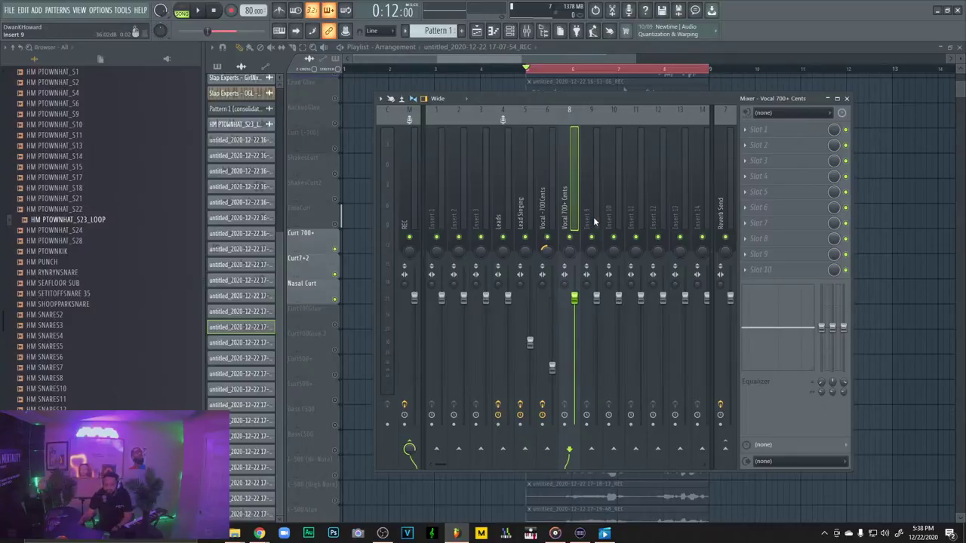
{"action": "left_click", "coordinate": [543, 212]}
{"action": "left_click", "coordinate": [564, 212]}
{"action": "left_click", "coordinate": [558, 212]}
{"action": "left_click", "coordinate": [575, 219]}
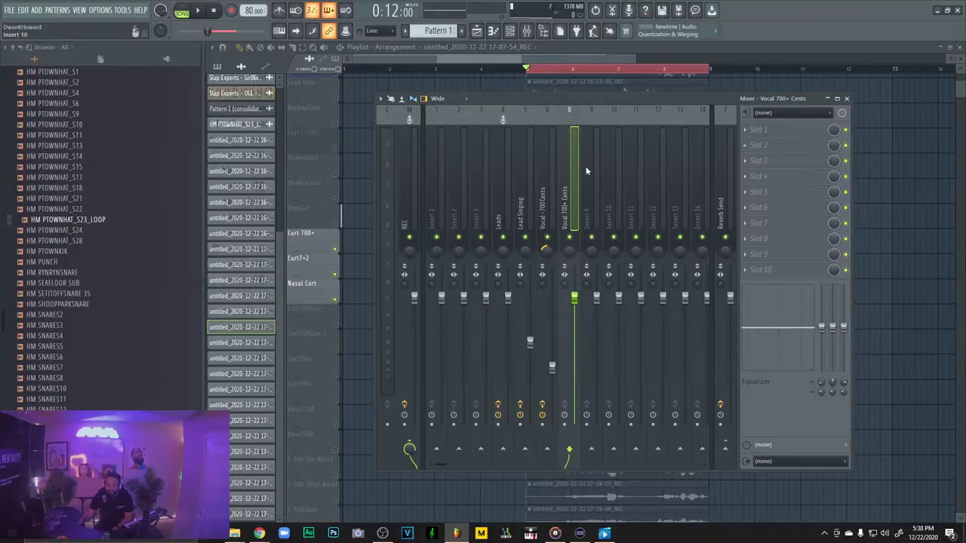
{"action": "left_click", "coordinate": [548, 190]}
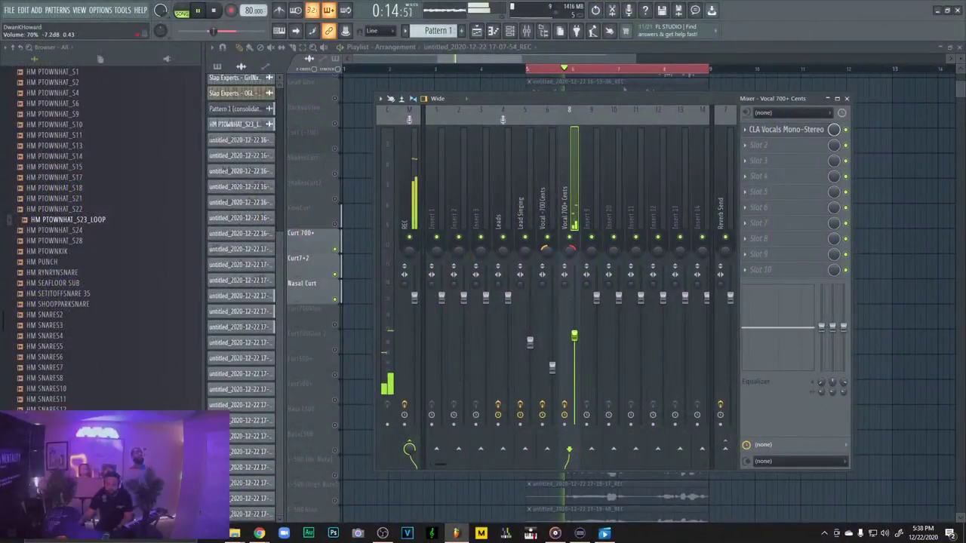
Lower the Vocal 700+ Cents mixer track's level and check its CLA Vocals settings
{"action": "mouse_move", "coordinate": [574, 337]}
{"action": "left_mouse_down"}
{"action": "mouse_move", "coordinate": [569, 365]}
{"action": "mouse_move", "coordinate": [581, 350]}
{"action": "left_mouse_up"}
{"action": "left_click", "coordinate": [785, 129]}
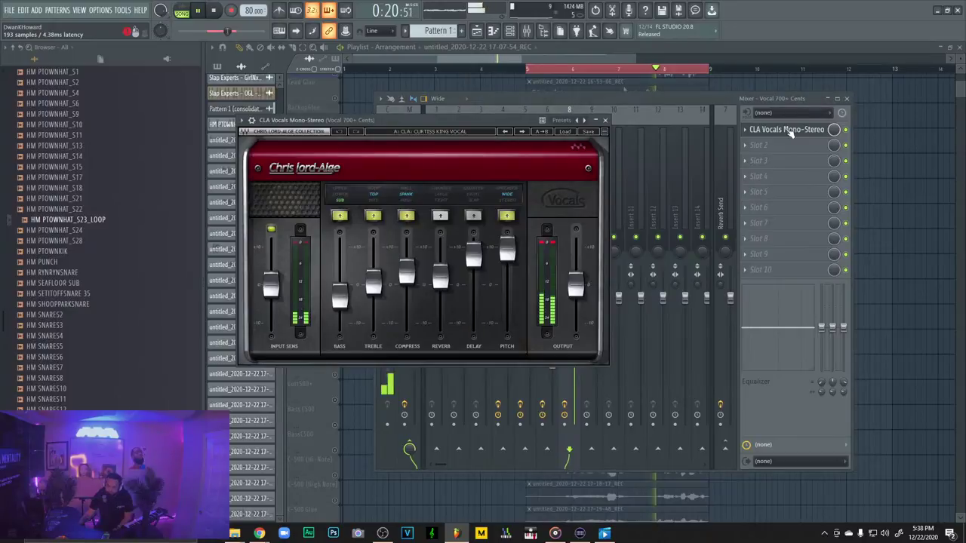
{"action": "left_click", "coordinate": [604, 120]}
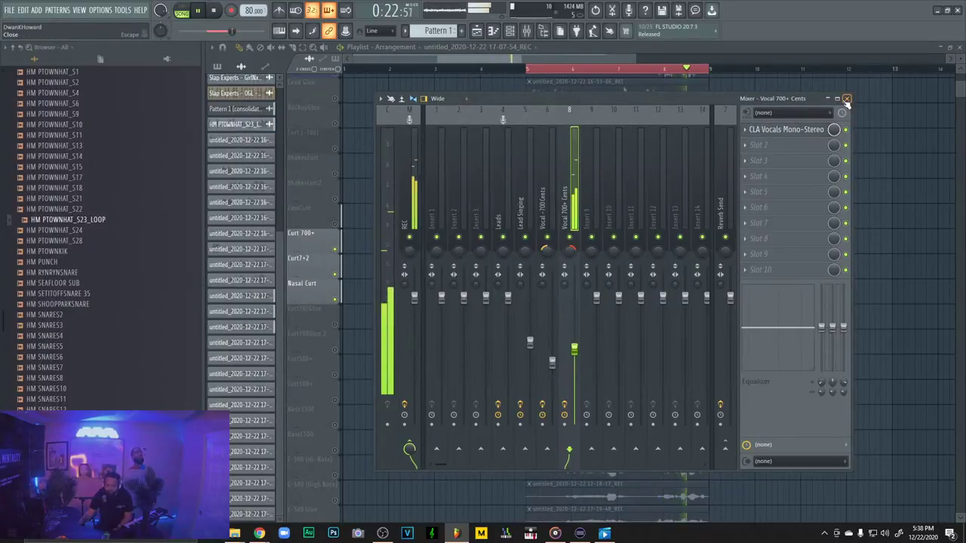
Send the Vocal 700+ Cents mixer track to Reverb Send, reduce the send level, and close the mixer
{"action": "left_click", "coordinate": [725, 450]}
{"action": "left_click_drag", "start_coordinate": [726, 451], "coordinate": [725, 480]}
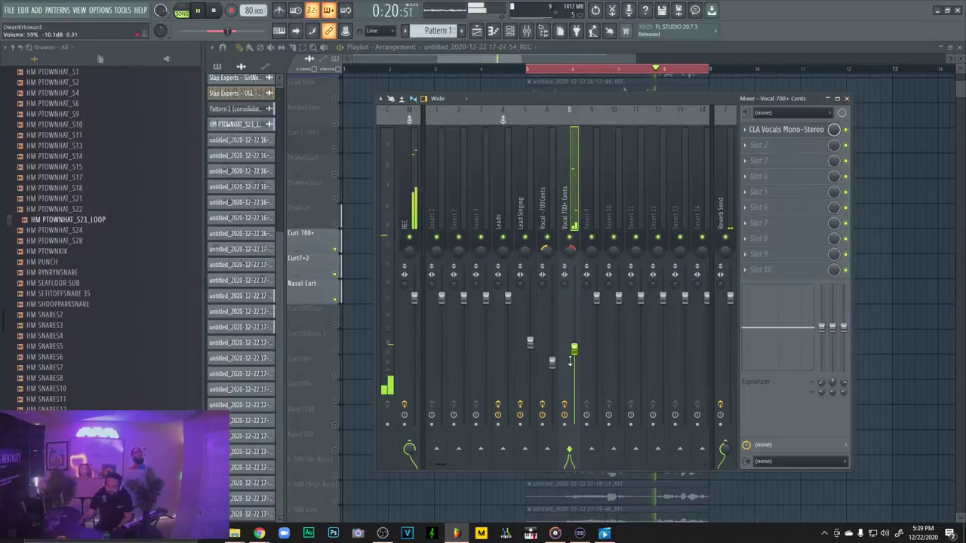
{"action": "left_click", "coordinate": [845, 98]}
Unmute the Emo, Shakes, -700, BackupGlue and remaining lead takes to hear them with the 700+ group
{"action": "left_click", "coordinate": [336, 223]}
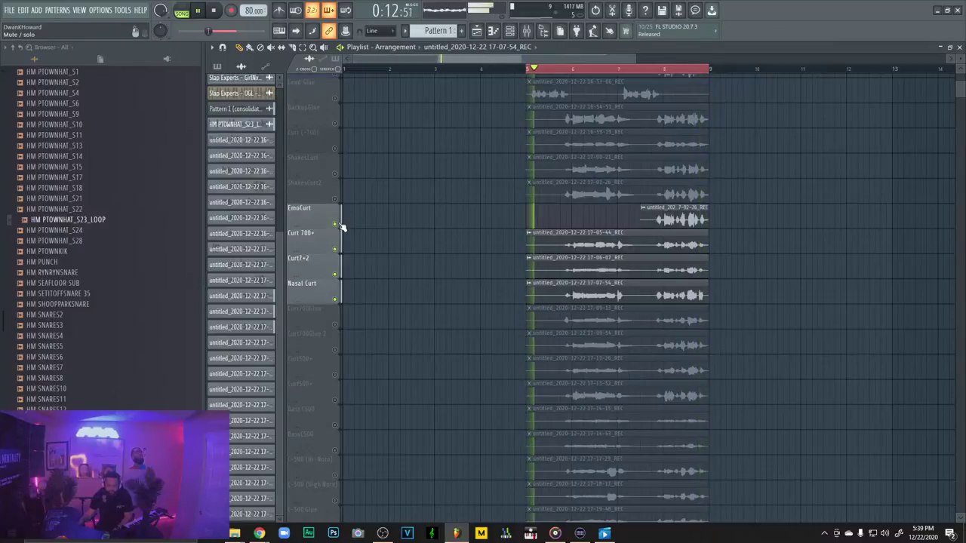
{"action": "left_click", "coordinate": [336, 195]}
{"action": "left_click", "coordinate": [336, 171]}
{"action": "left_click", "coordinate": [336, 145]}
{"action": "left_click", "coordinate": [336, 121]}
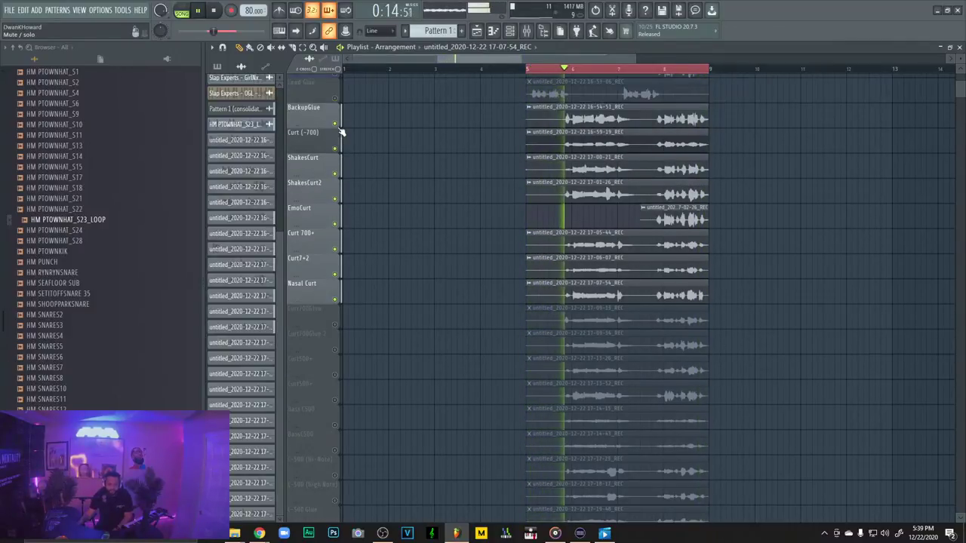
{"action": "scroll", "coordinate": [339, 121], "scroll_direction": "up", "scroll_amount": 2}
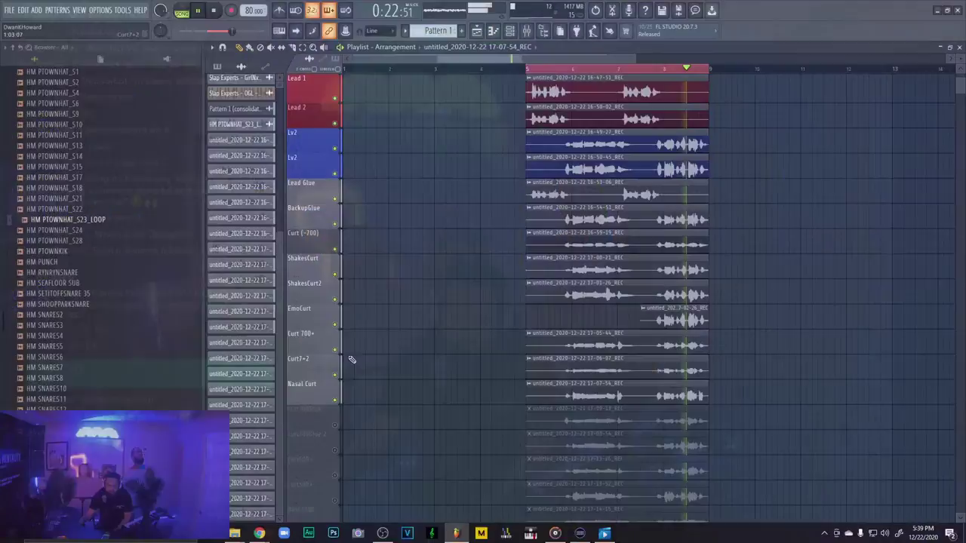
Mute the 700+ and 7+2 takes, stop playback, and reopen the mixer on the Vocal 700+ Cents track
{"action": "left_click", "coordinate": [334, 349]}
{"action": "left_click", "coordinate": [334, 374]}
{"action": "key", "text": "space"}
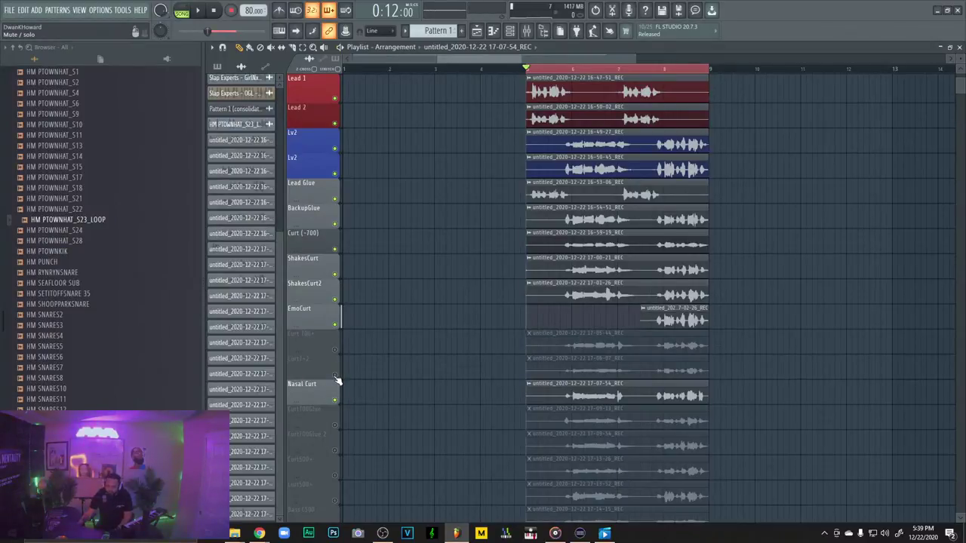
{"action": "left_click", "coordinate": [527, 30]}
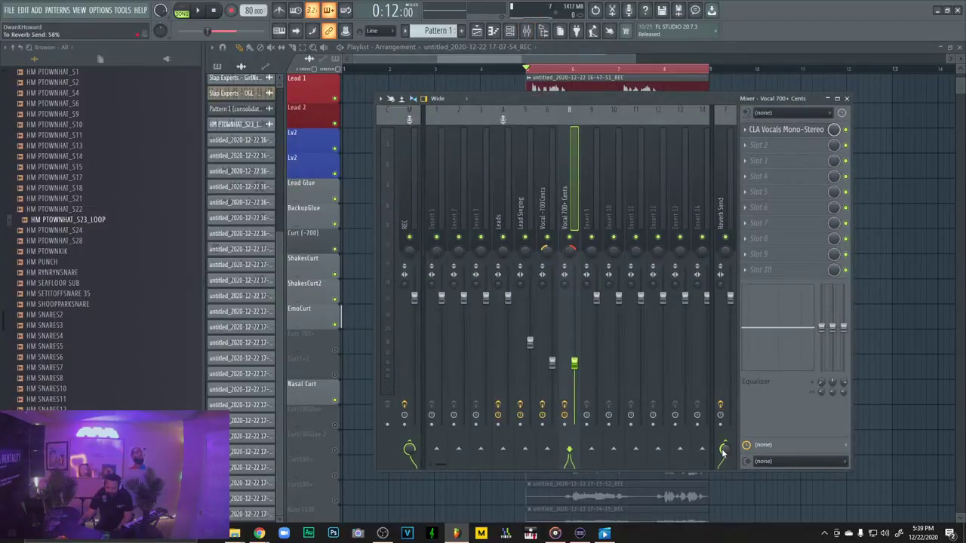
Close the mixer, play the vocal stack, mute the Nasal take, and unmute the 700+ and 7+2 takes
{"action": "left_click", "coordinate": [846, 99]}
{"action": "key", "text": "space"}
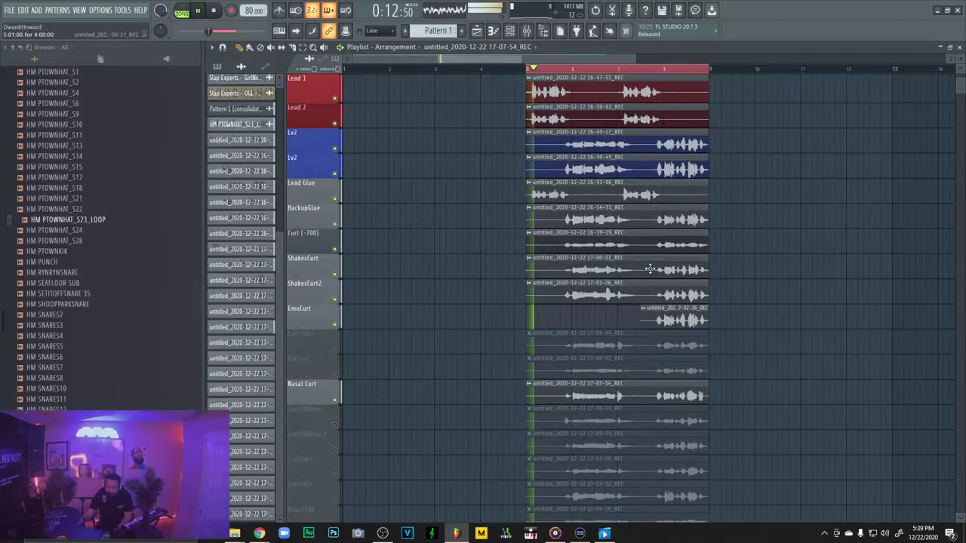
{"action": "left_click", "coordinate": [335, 400]}
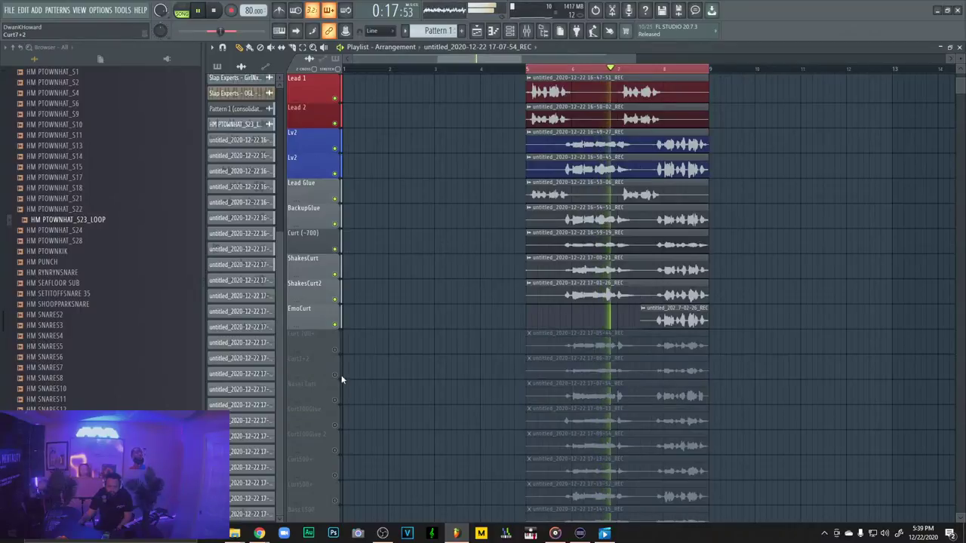
{"action": "left_click", "coordinate": [334, 375]}
{"action": "key", "text": "space"}
{"action": "key", "text": "space"}
{"action": "left_click", "coordinate": [334, 349]}
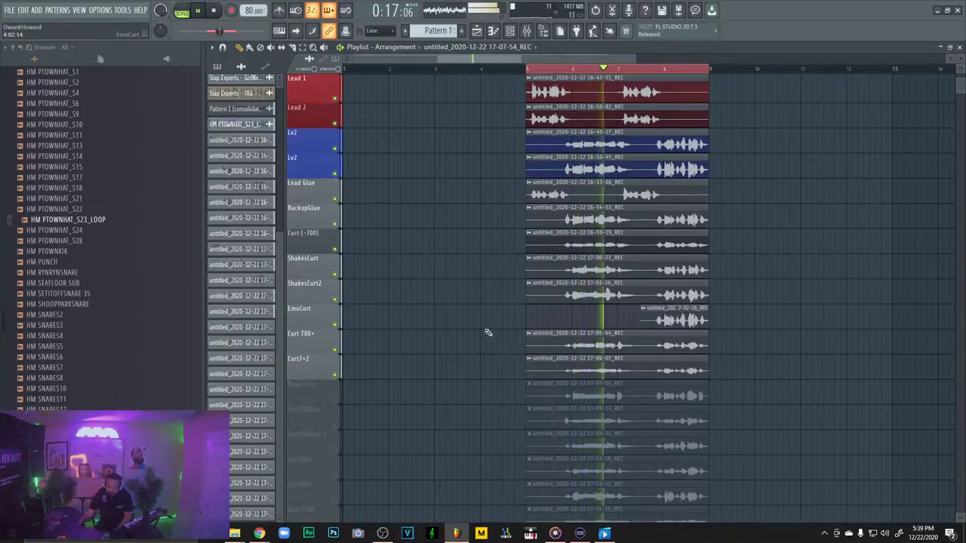
Delete the Nasal take's clip, briefly unmute the 700Glue take, and play the vocal stack from the start
{"action": "right_click", "coordinate": [615, 396]}
{"action": "left_click", "coordinate": [335, 425]}
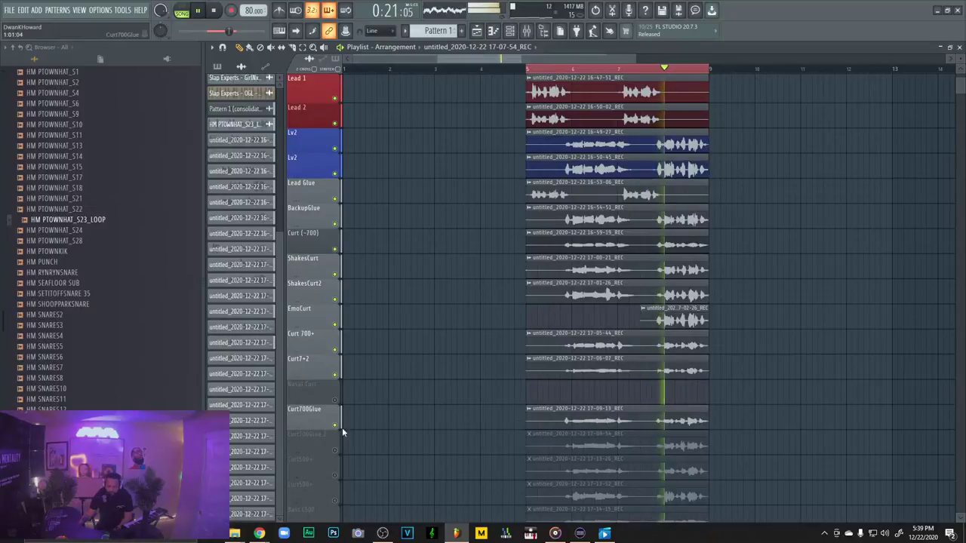
{"action": "left_click", "coordinate": [335, 426]}
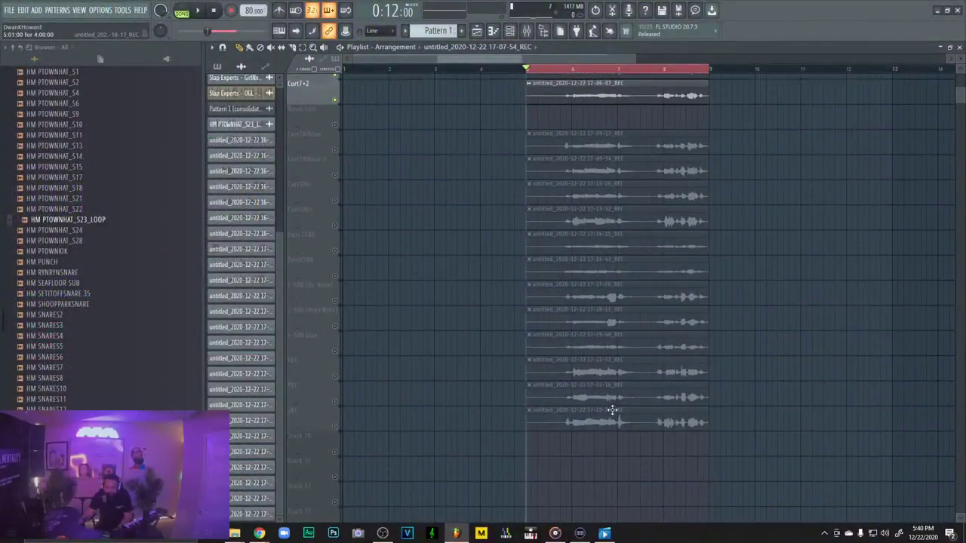
{"action": "scroll", "coordinate": [500, 334], "scroll_direction": "up", "scroll_amount": 4}
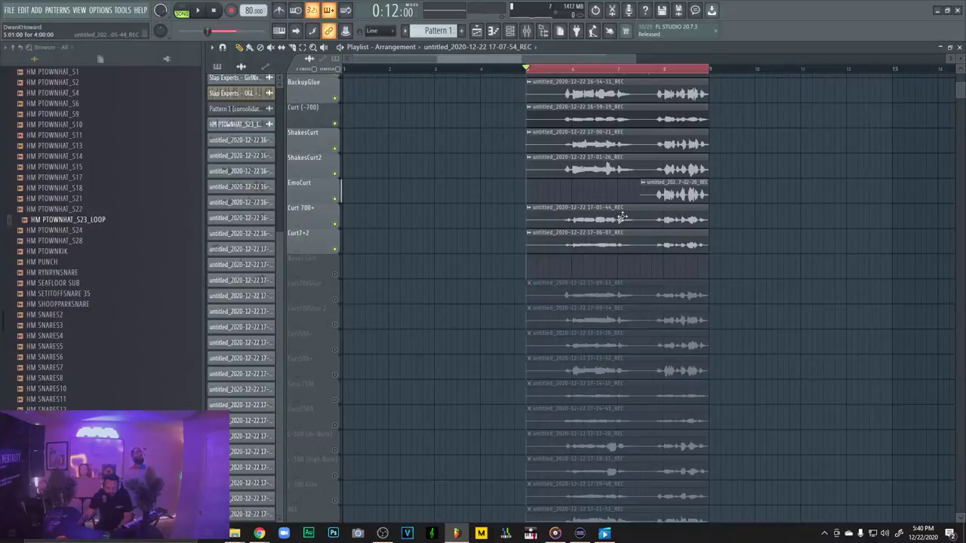
{"action": "scroll", "coordinate": [622, 218], "scroll_direction": "up", "scroll_amount": 3}
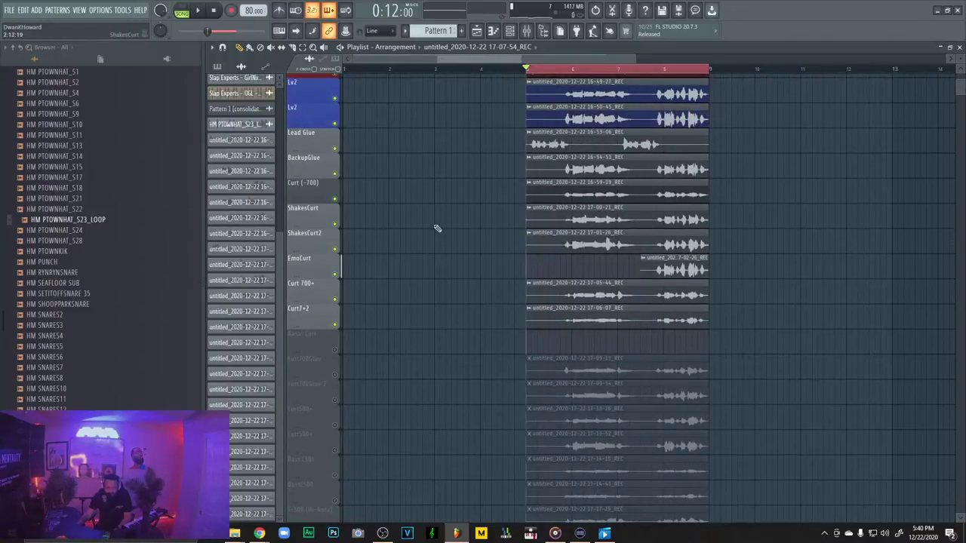
{"action": "scroll", "coordinate": [478, 233], "scroll_direction": "up", "scroll_amount": 2}
{"action": "key", "text": "space"}
{"action": "scroll", "coordinate": [528, 228], "scroll_direction": "up", "scroll_amount": 2}
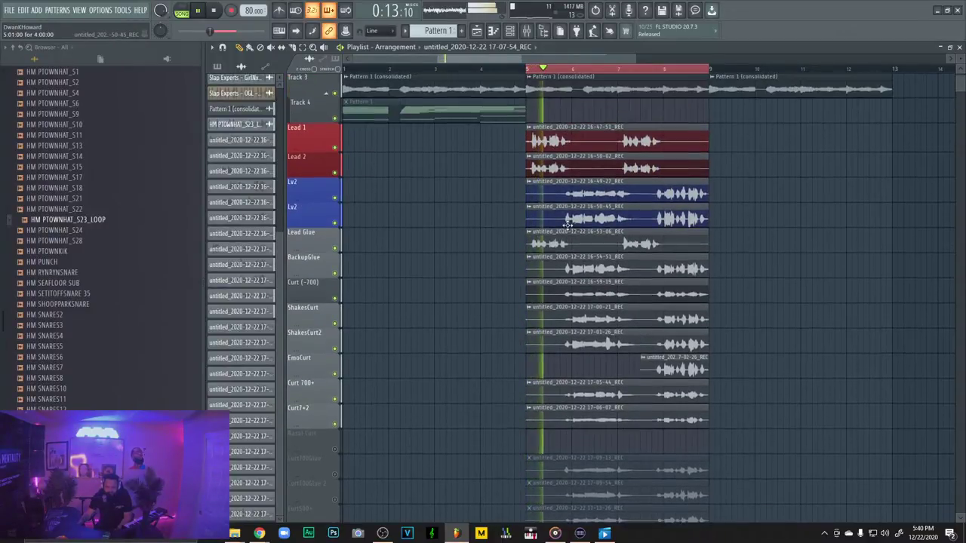
{"action": "key", "text": "space"}
Mute the Lead, Lv2, Lead Glue, BackupGlue and -700 takes, and undo back to before the Nasal clip's deletion
{"action": "left_click", "coordinate": [334, 147]}
{"action": "left_click", "coordinate": [335, 173]}
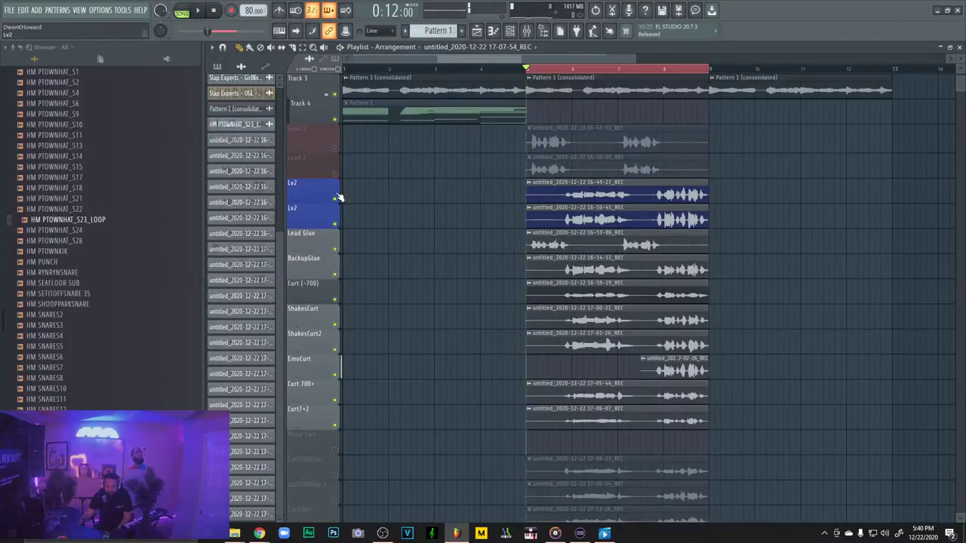
{"action": "left_click", "coordinate": [335, 198]}
{"action": "left_click", "coordinate": [334, 224]}
{"action": "left_click", "coordinate": [334, 249]}
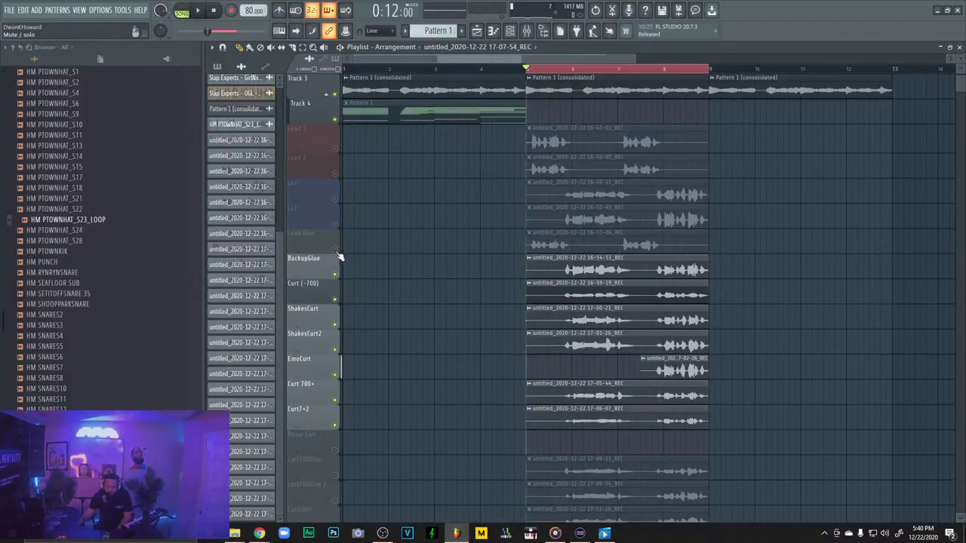
{"action": "left_click", "coordinate": [334, 274]}
{"action": "left_click", "coordinate": [334, 299]}
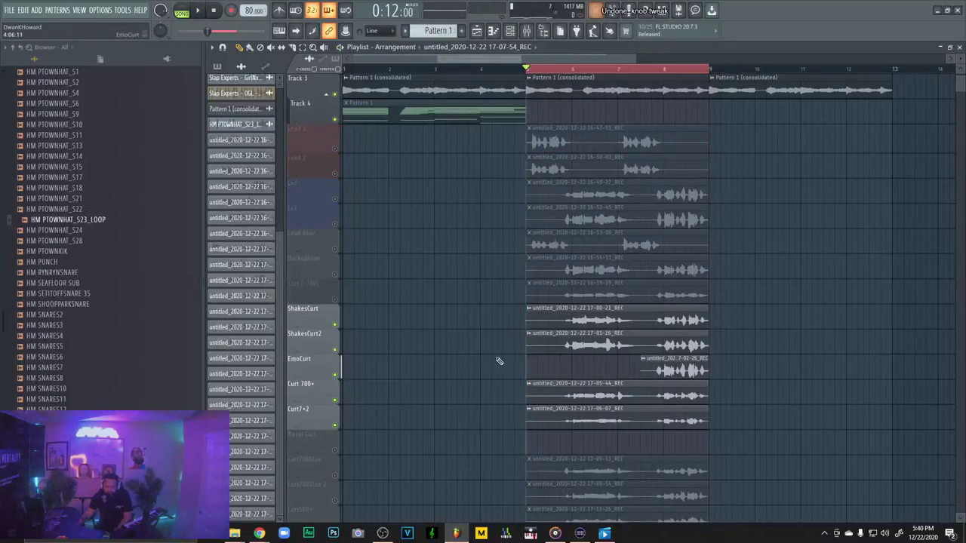
{"action": "key", "text": "ctrl+alt+z"}
Append "(ATUNE)" to the Nasal take's playlist track name
{"action": "scroll", "coordinate": [642, 411], "scroll_direction": "down", "scroll_amount": 2}
{"action": "right_click", "coordinate": [307, 394]}
{"action": "left_click", "coordinate": [347, 235]}
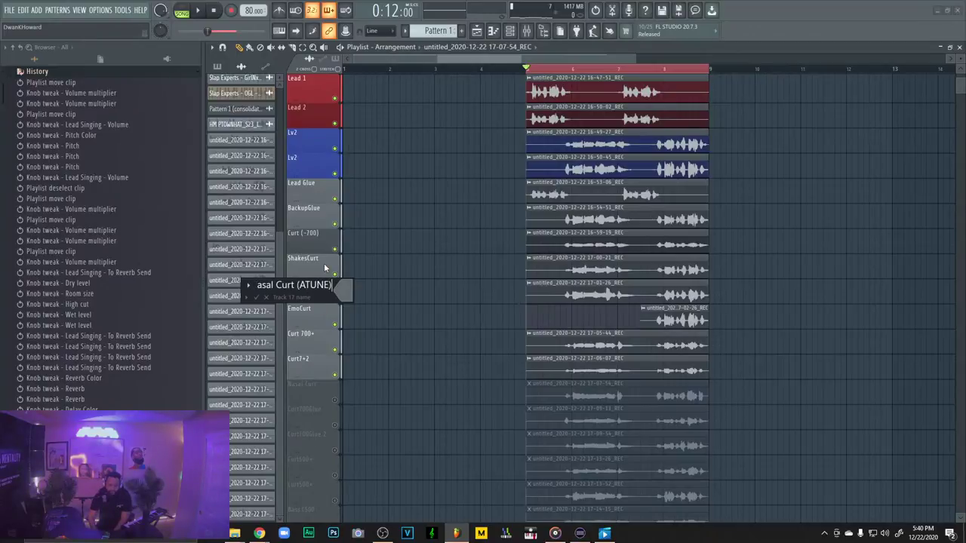
{"action": "type", "text": "(ATUNE)"}
{"action": "key", "text": "Return"}
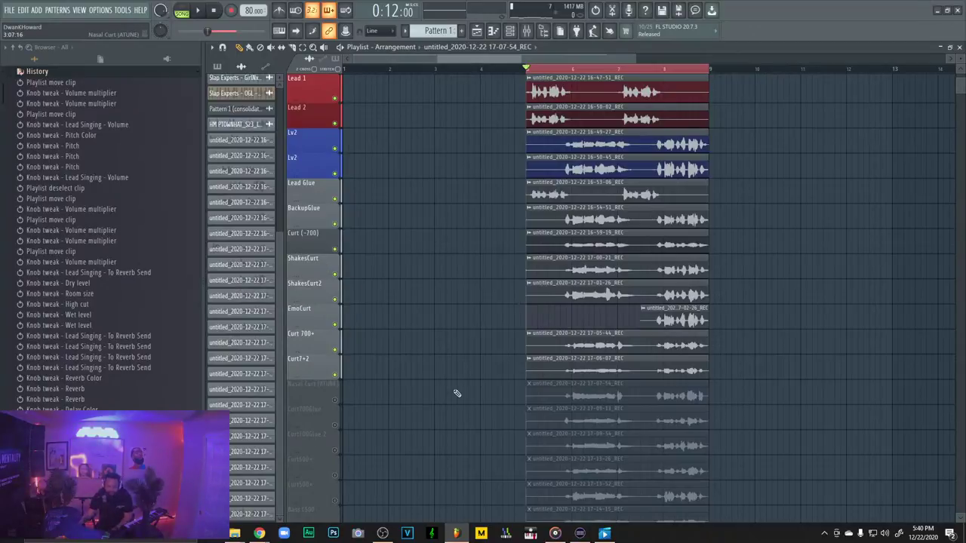
Unmute the 700Glue and 700Glue 2 takes, mute all other vocal takes, and audition the pair
{"action": "scroll", "coordinate": [456, 393], "scroll_direction": "down", "scroll_amount": 1}
{"action": "left_click", "coordinate": [335, 400]}
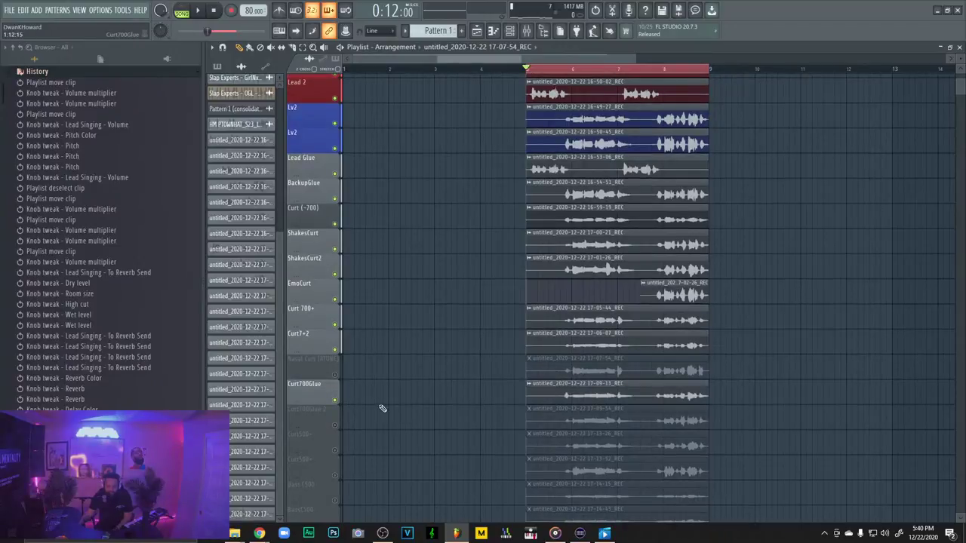
{"action": "scroll", "coordinate": [453, 256], "scroll_direction": "up", "scroll_amount": 2}
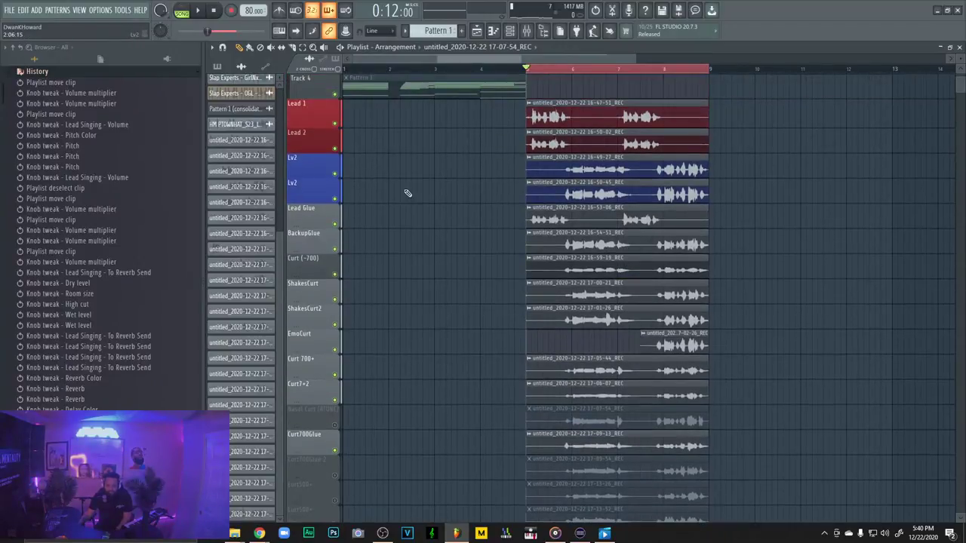
{"action": "left_click", "coordinate": [336, 149]}
{"action": "left_click", "coordinate": [334, 123]}
{"action": "left_click", "coordinate": [335, 173]}
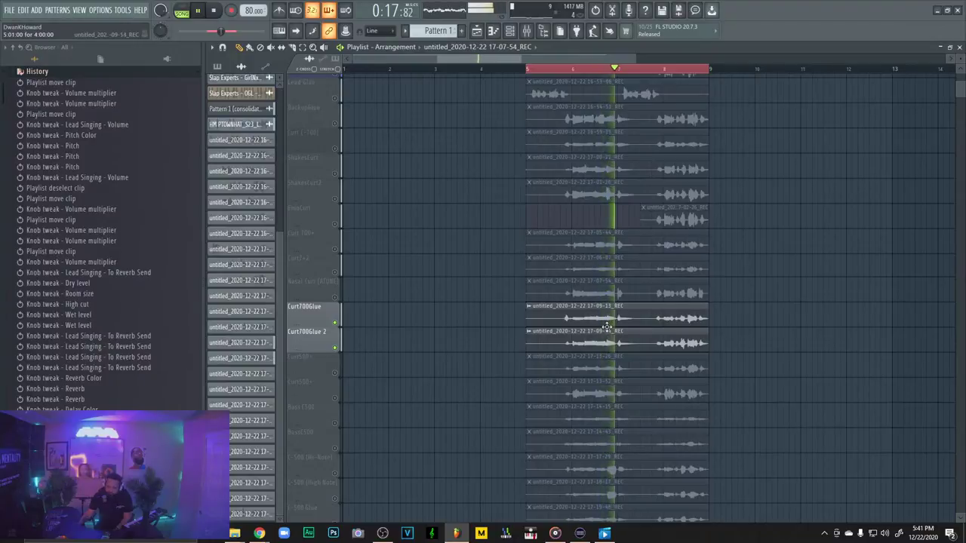
{"action": "key", "text": "space"}
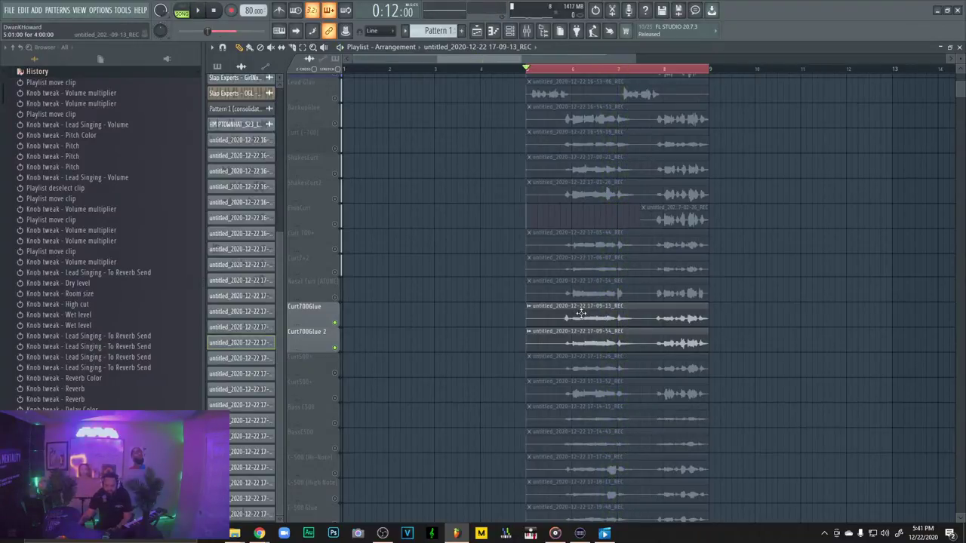
{"action": "double_click", "coordinate": [581, 313]}
{"action": "left_click", "coordinate": [532, 32]}
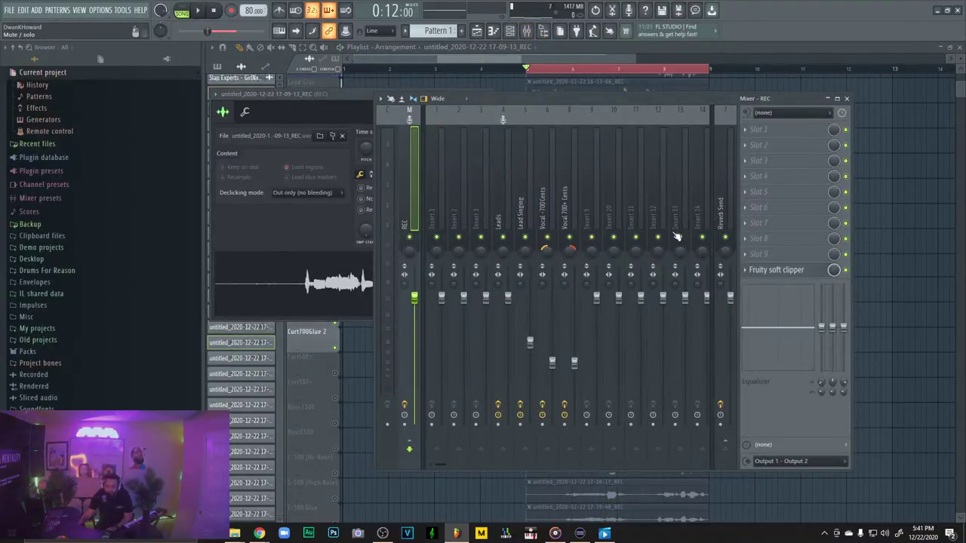
{"action": "right_click", "coordinate": [584, 207]}
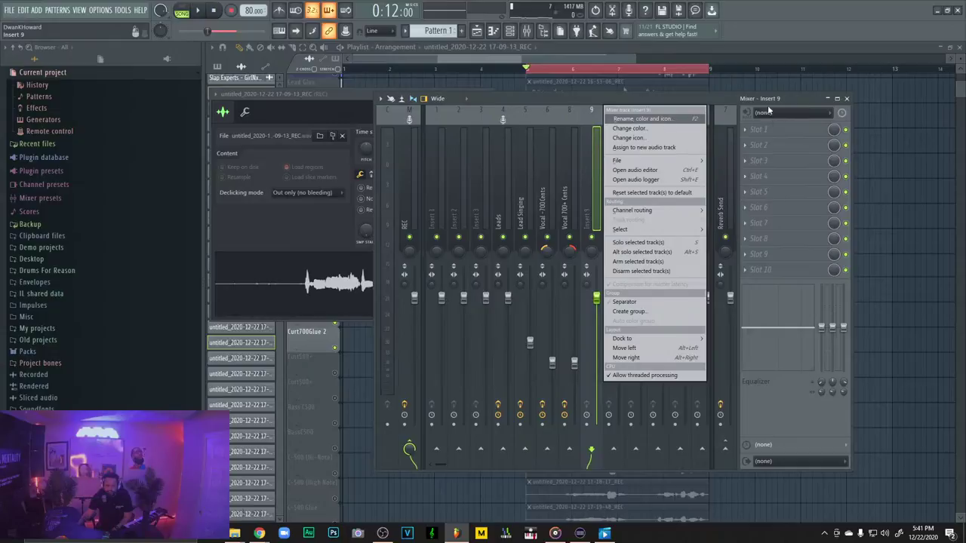
{"action": "left_click", "coordinate": [617, 55]}
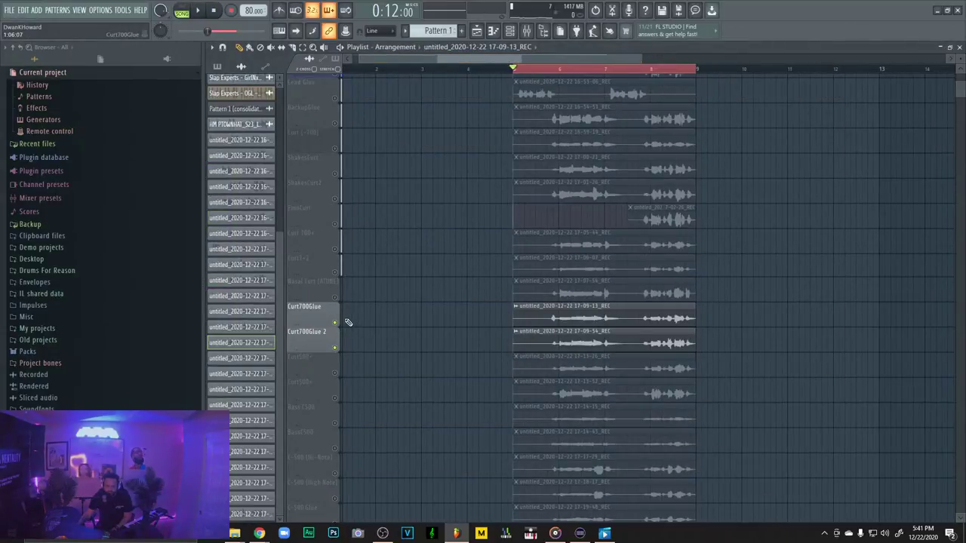
Play the two 700Glue takes and rename the Insert 9 mixer track as Vocal 700+ Bass
{"action": "key", "text": "space"}
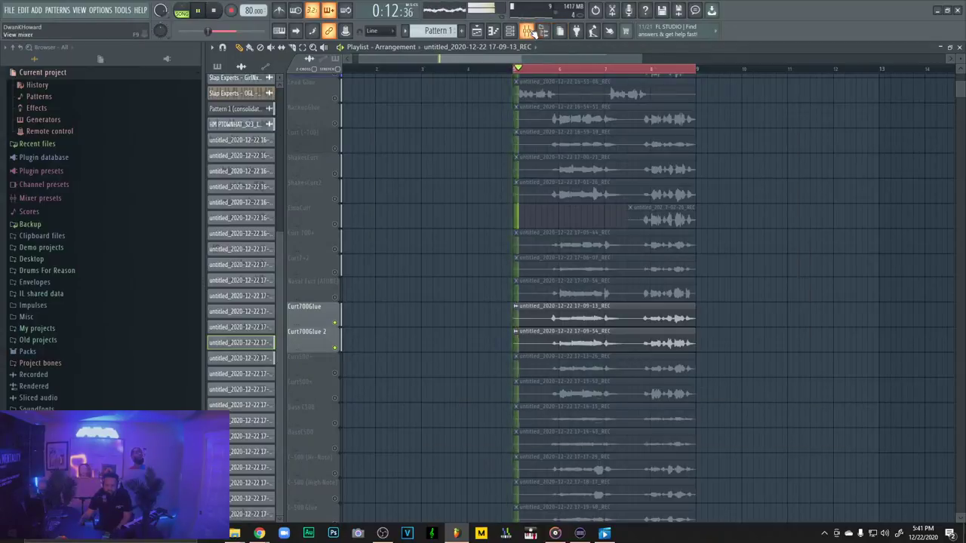
{"action": "key", "text": "F9"}
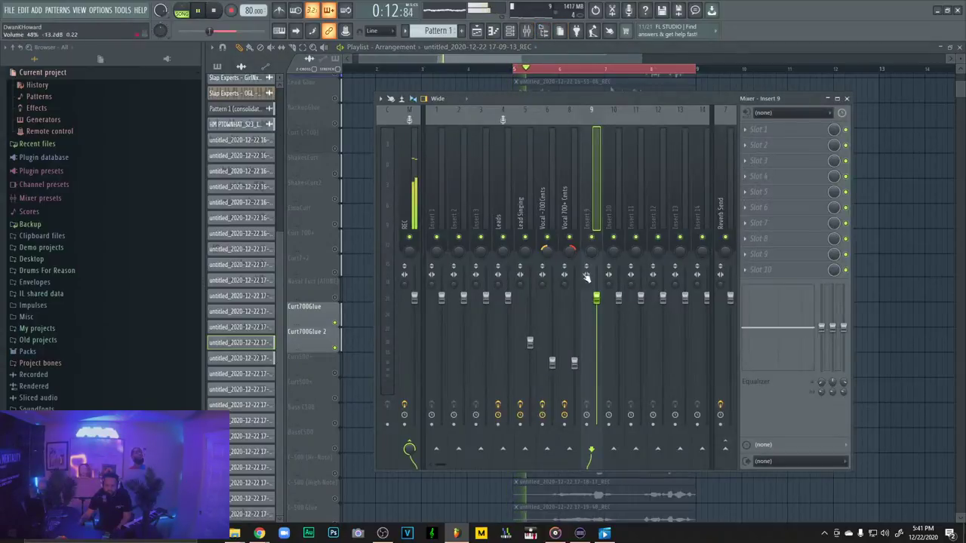
{"action": "right_click", "coordinate": [591, 209]}
{"action": "left_click", "coordinate": [605, 122]}
{"action": "type", "text": "Vocal"}
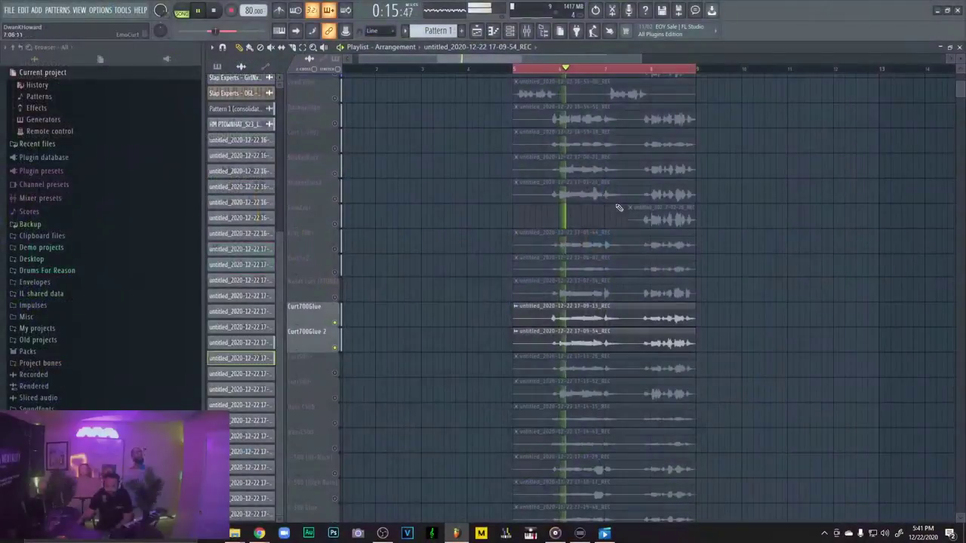
Reopen the mixer during playback and select the Vocal 700+ Cents track that holds CLA Vocals
{"action": "key", "text": "F9"}
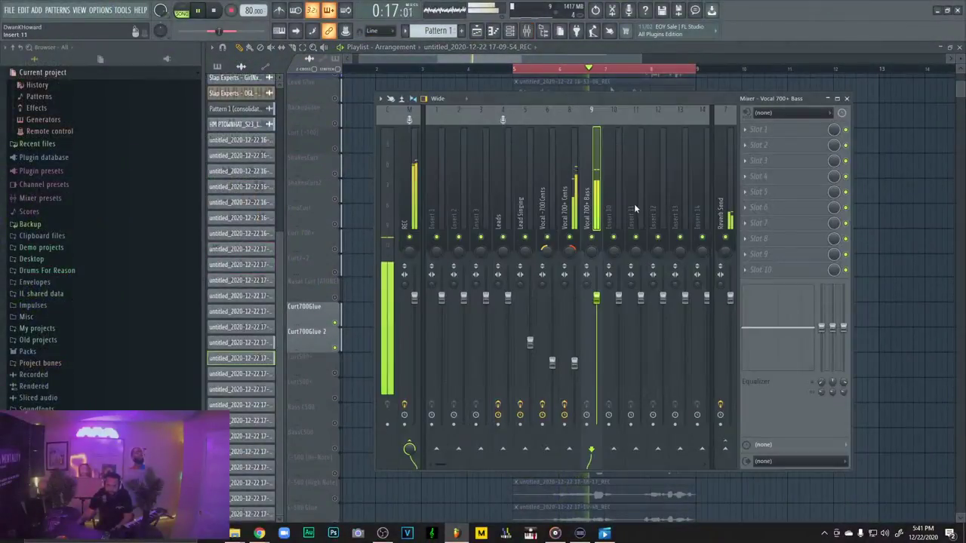
{"action": "left_click", "coordinate": [573, 188]}
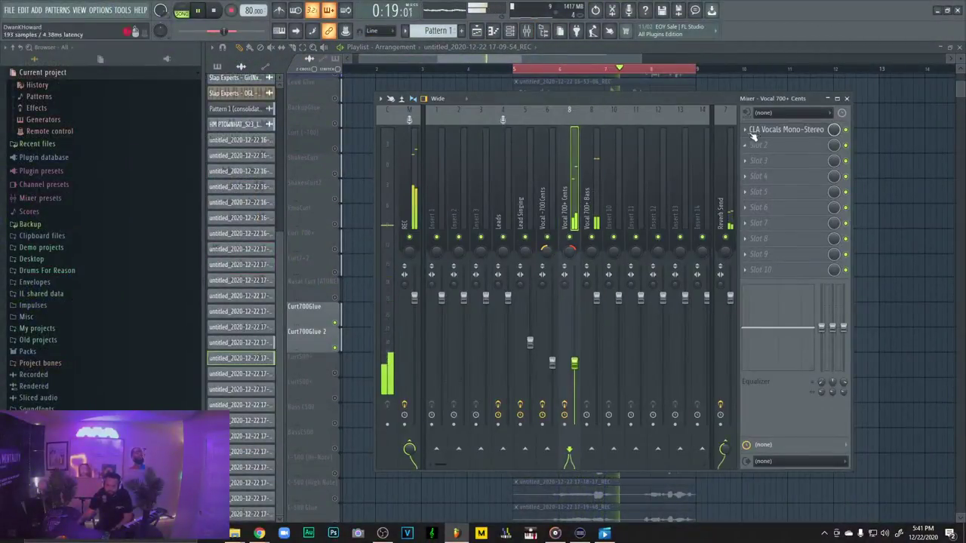
Copy the CLA Vocals Mono-Stereo settings from Vocal 700+ Cents to the Vocal 700+ Bass mixer track
{"action": "left_click", "coordinate": [745, 130]}
{"action": "left_click_drag", "start_coordinate": [768, 189], "coordinate": [593, 203]}
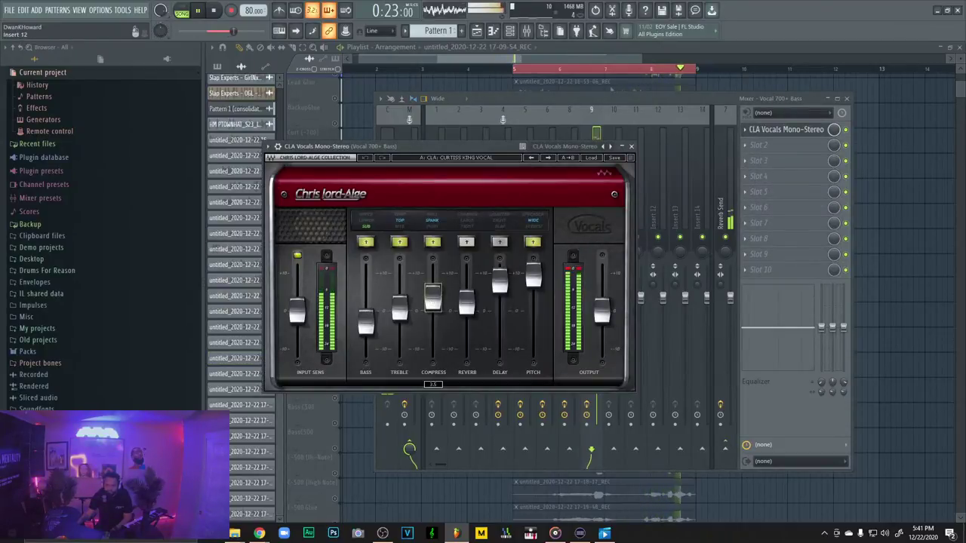
{"action": "left_click", "coordinate": [637, 114]}
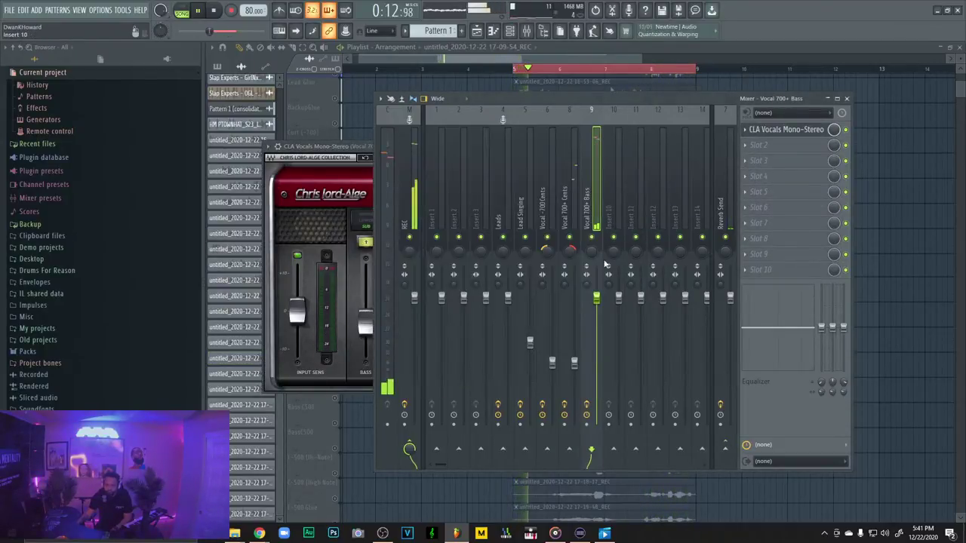
Lower the Vocal 700+ Bass fader to about the level of its neighbouring vocal tracks, pan it right, and close the mixer and plugin windows
{"action": "left_click_drag", "start_coordinate": [602, 301], "coordinate": [596, 365]}
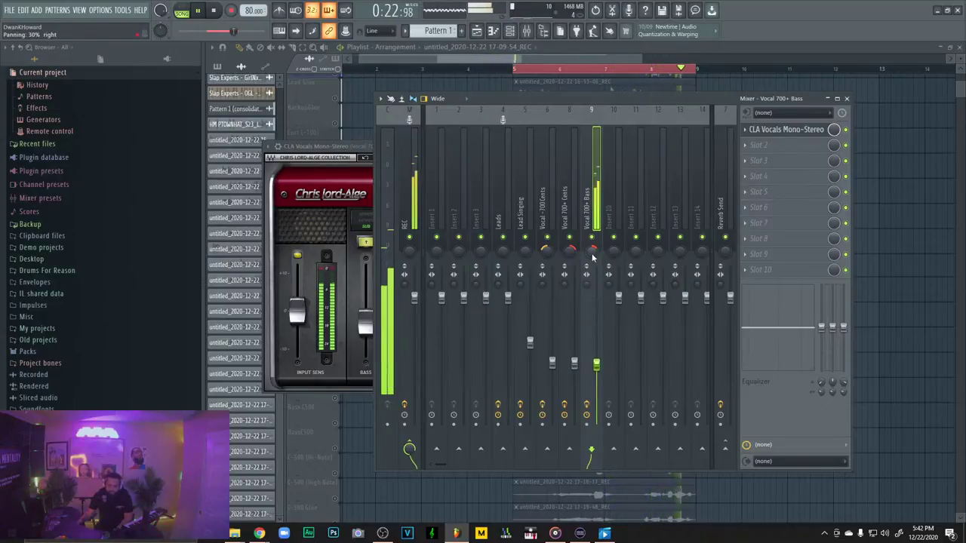
{"action": "left_click_drag", "start_coordinate": [592, 255], "coordinate": [593, 245]}
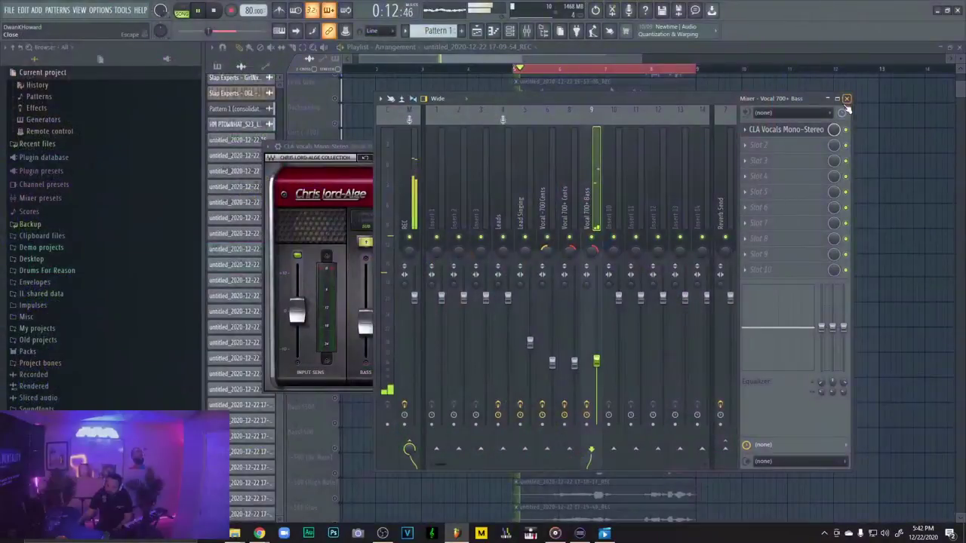
{"action": "key", "text": "F9"}
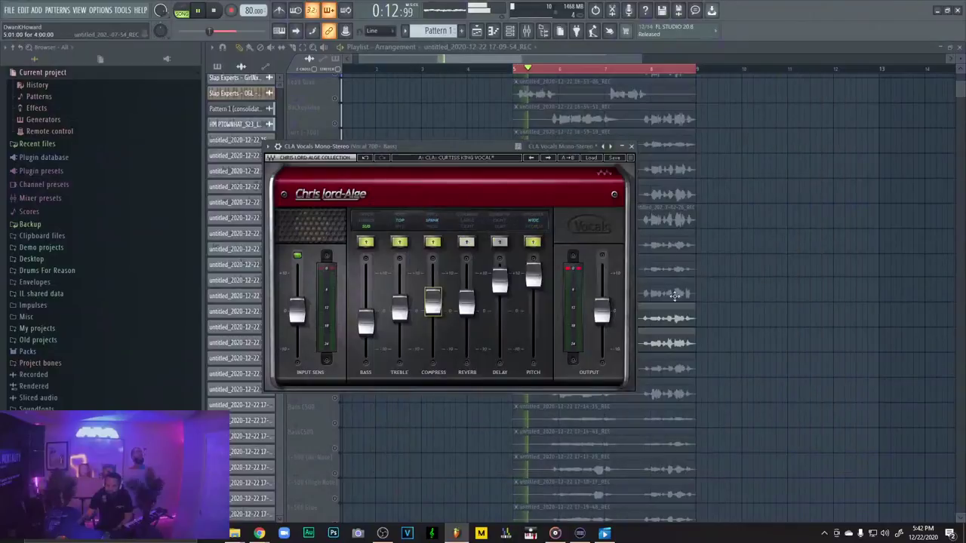
{"action": "left_click", "coordinate": [631, 146]}
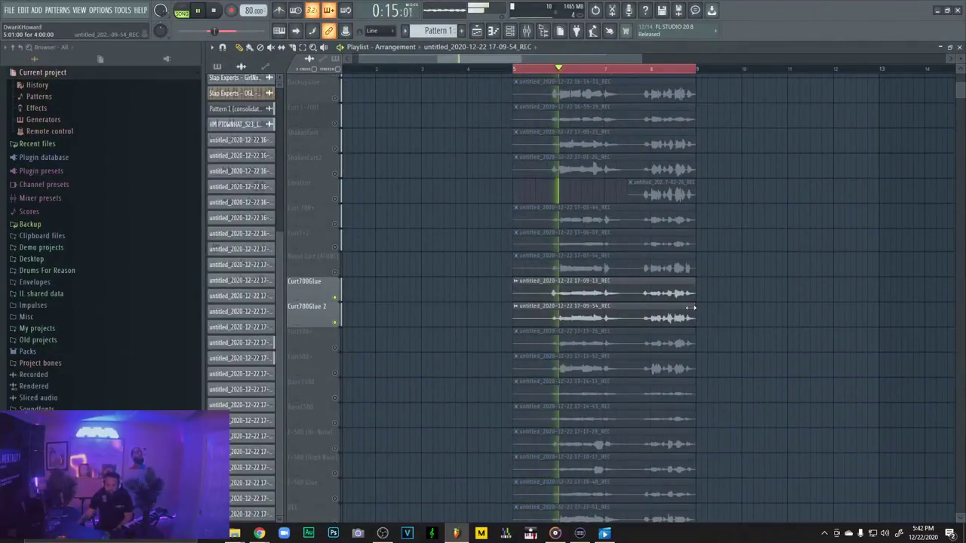
Offset the Curt700Glue clip's panning to the left in its channel settings and check the Curt700Glue 2 clip's panning offset
{"action": "double_click", "coordinate": [560, 293]}
{"action": "left_click_drag", "start_coordinate": [237, 147], "coordinate": [237, 166]}
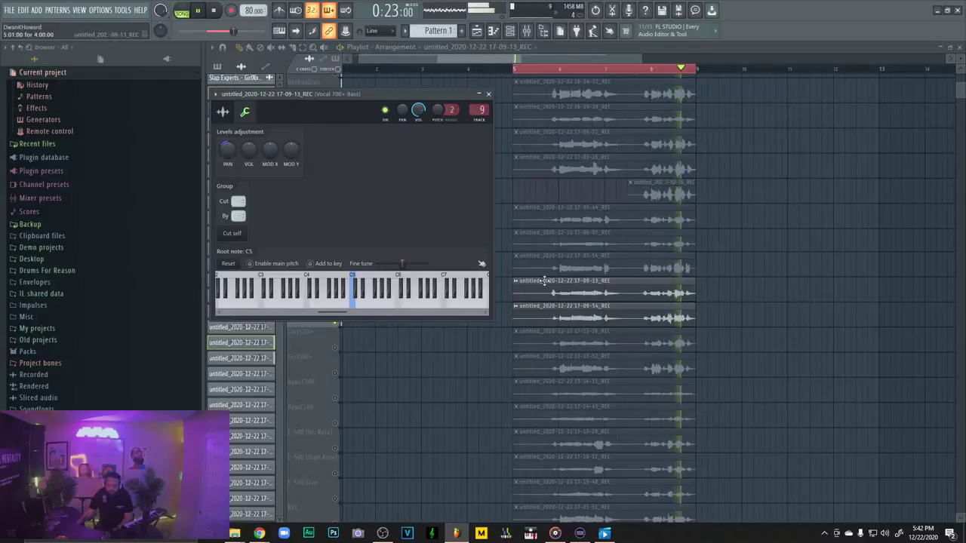
{"action": "double_click", "coordinate": [565, 315]}
{"action": "left_click", "coordinate": [259, 125]}
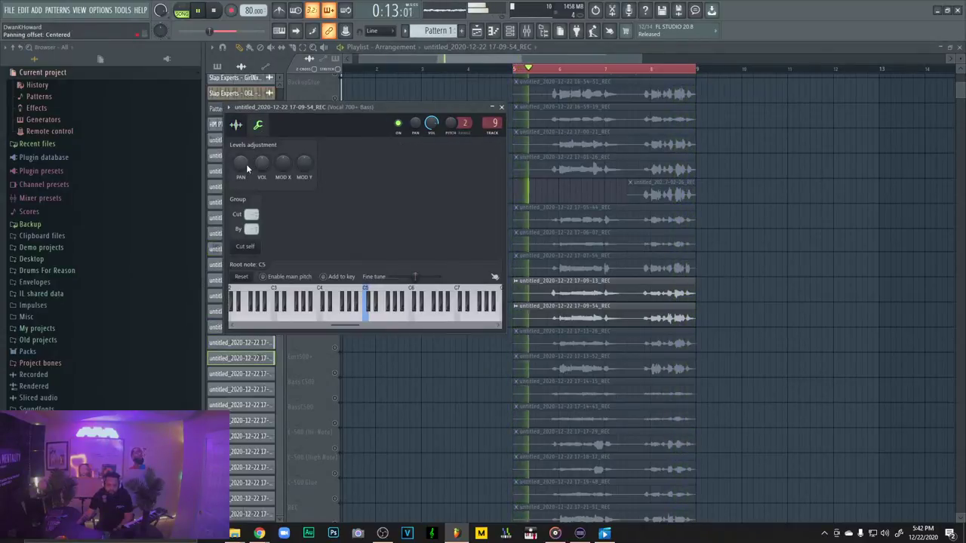
{"action": "right_click", "coordinate": [247, 164]}
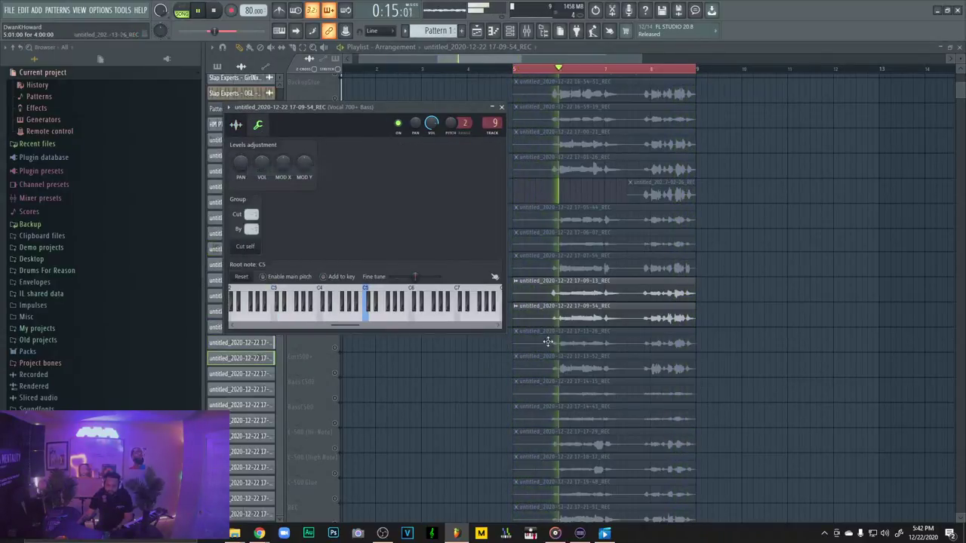
{"action": "key", "text": "Escape"}
Mute both Curt700Glue playlist tracks and unmute the two Curt500+ tracks in time with playback
{"action": "left_click", "coordinate": [335, 348]}
{"action": "key", "text": "space"}
{"action": "key", "text": "space"}
{"action": "left_click", "coordinate": [334, 323]}
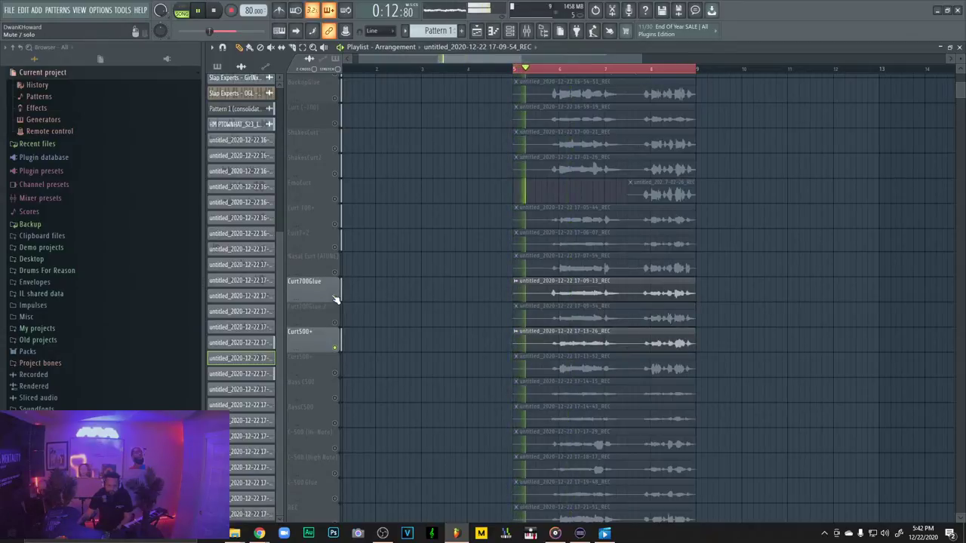
{"action": "left_click", "coordinate": [335, 298]}
{"action": "key", "text": "space"}
{"action": "key", "text": "space"}
{"action": "left_click", "coordinate": [335, 373]}
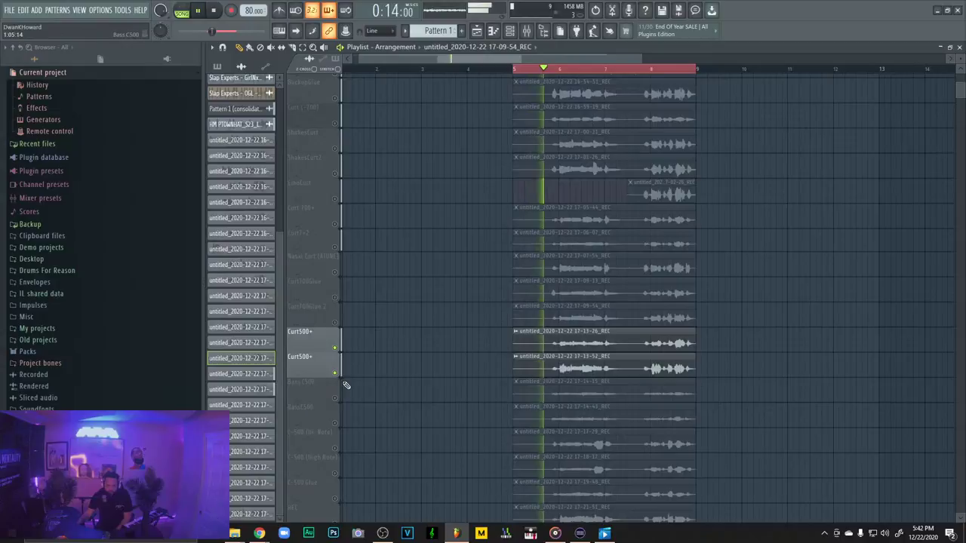
Audition the two Bass C500 tracks together with the Curt500+ tracks and mute them again
{"action": "left_click", "coordinate": [335, 398]}
{"action": "left_click", "coordinate": [335, 423]}
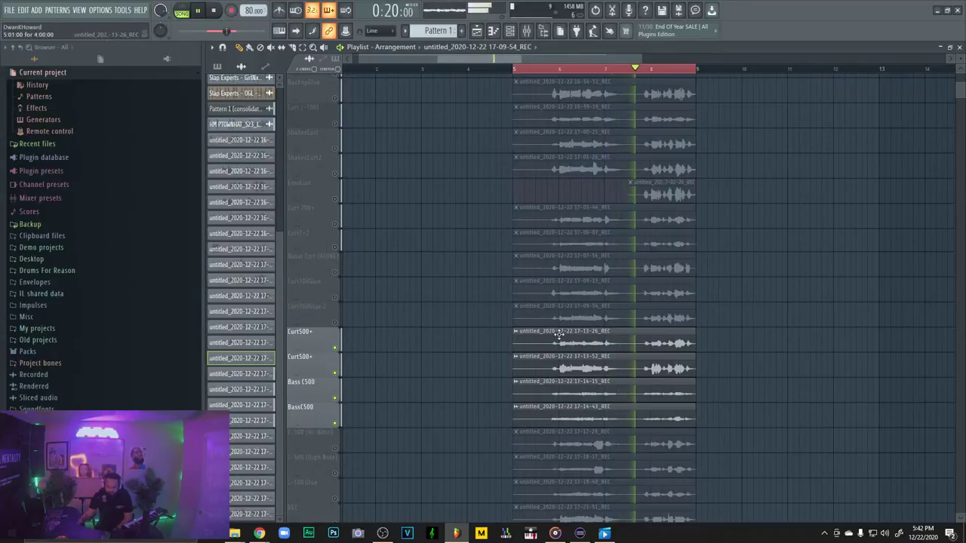
{"action": "left_click", "coordinate": [335, 398]}
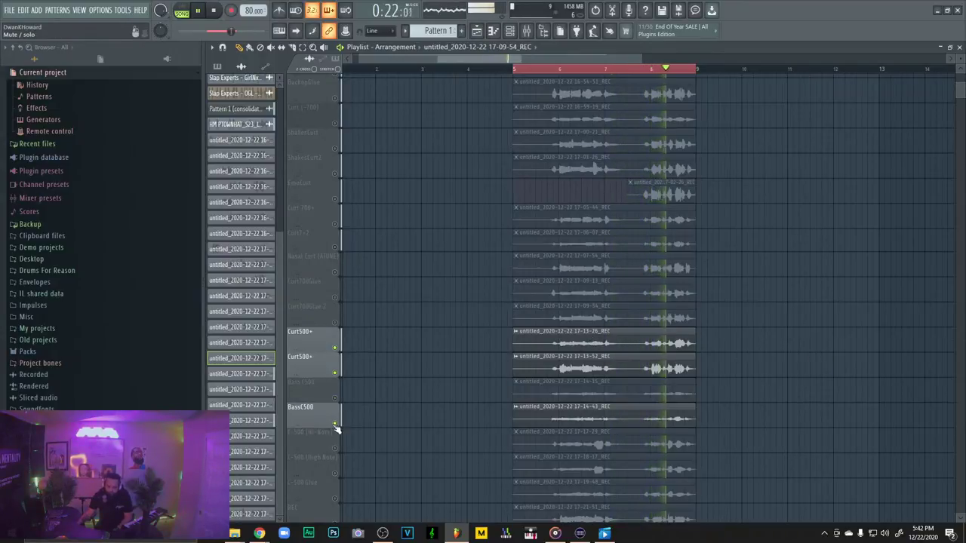
{"action": "left_click", "coordinate": [335, 422]}
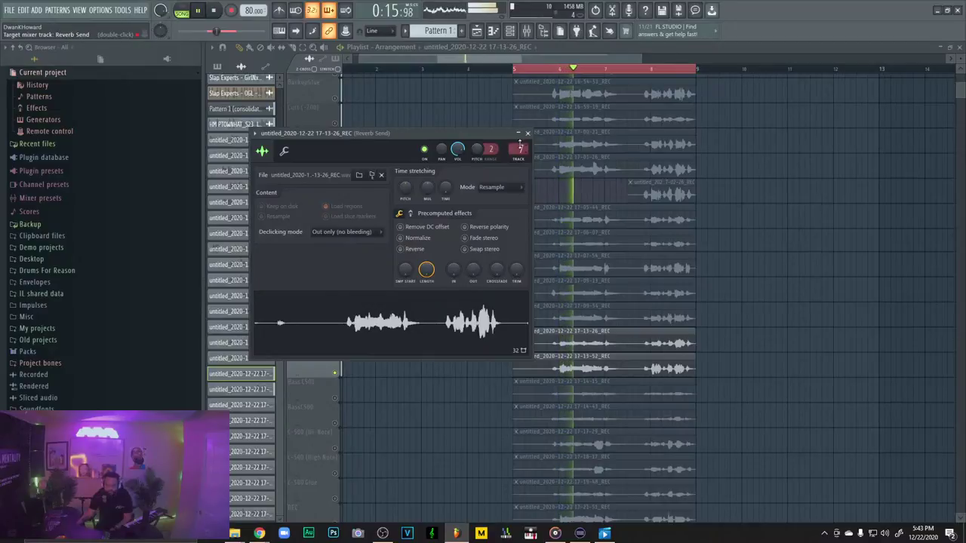
Route both Curt500+ audio clips to mixer track 10, Vocal 500+
{"action": "left_click_drag", "start_coordinate": [520, 145], "coordinate": [520, 139]}
{"action": "double_click", "coordinate": [579, 355]}
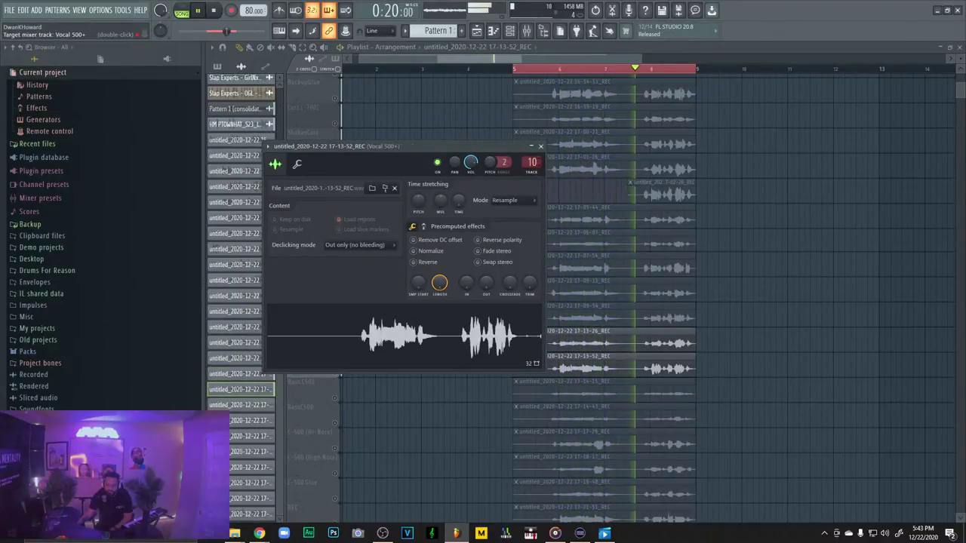
{"action": "left_click", "coordinate": [541, 146]}
Rename mixer insert 11 as "Vocal Bass 500+" and close the mixer and the first Bass C500 clip's channel settings
{"action": "scroll", "coordinate": [795, 295], "scroll_direction": "down", "scroll_amount": 3}
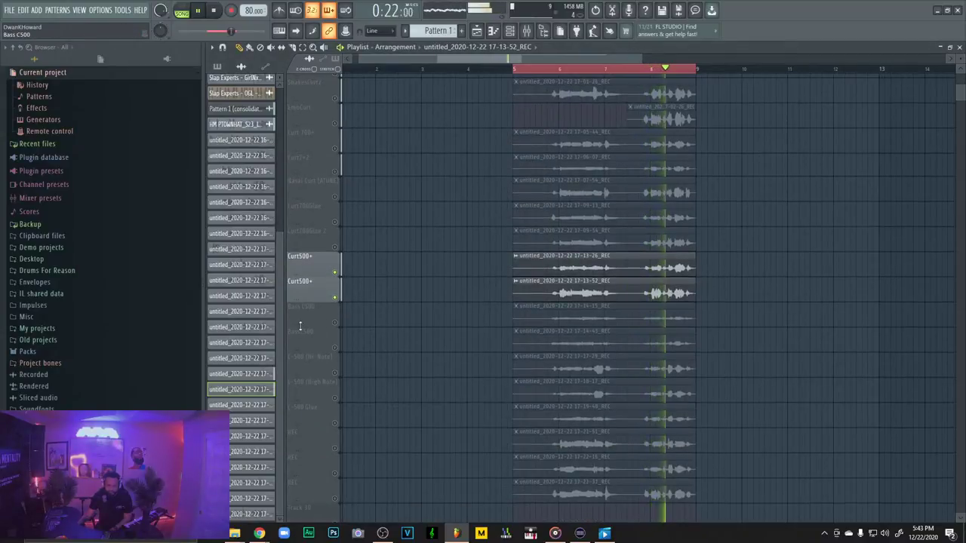
{"action": "double_click", "coordinate": [593, 319]}
{"action": "left_click", "coordinate": [526, 30]}
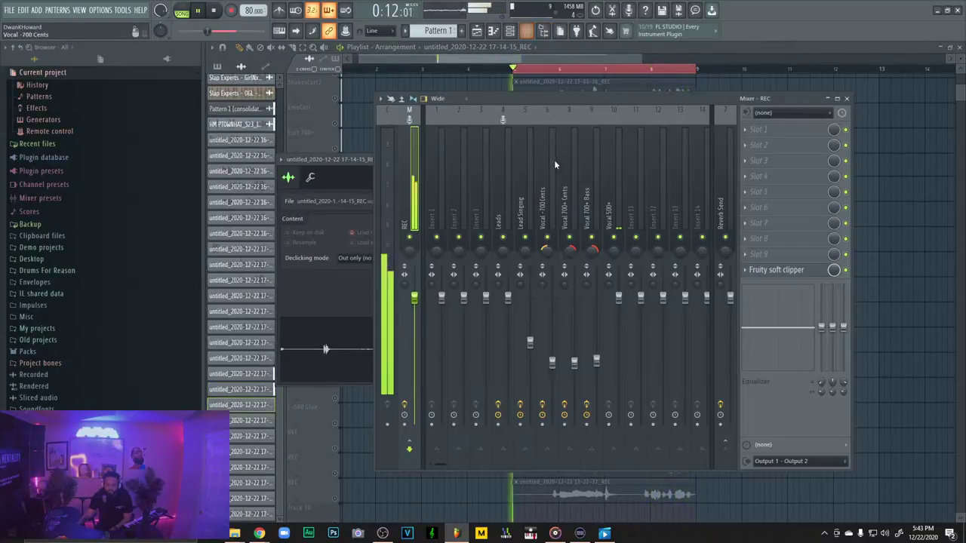
{"action": "right_click", "coordinate": [631, 110]}
{"action": "left_click", "coordinate": [674, 115]}
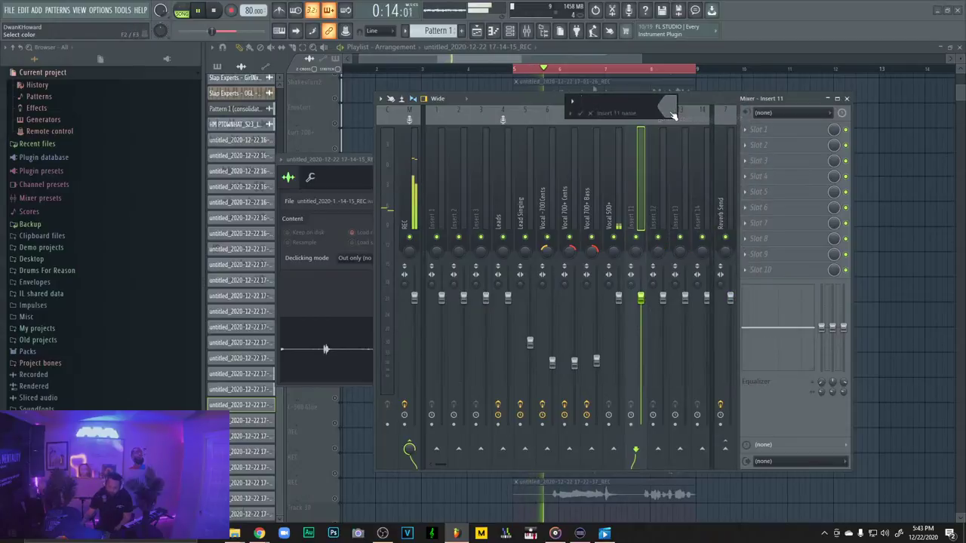
{"action": "type", "text": "Vcal"}
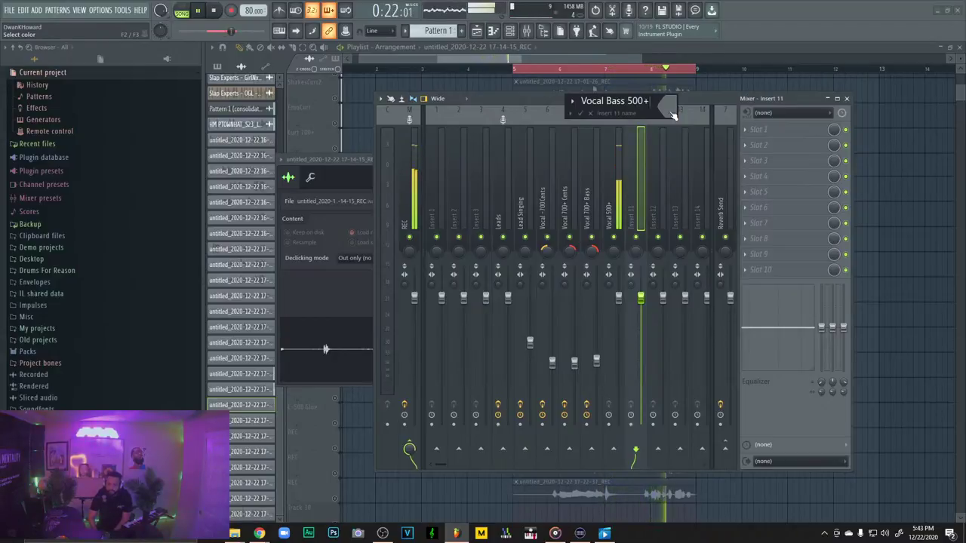
{"action": "key", "text": "Return"}
{"action": "left_click", "coordinate": [846, 99]}
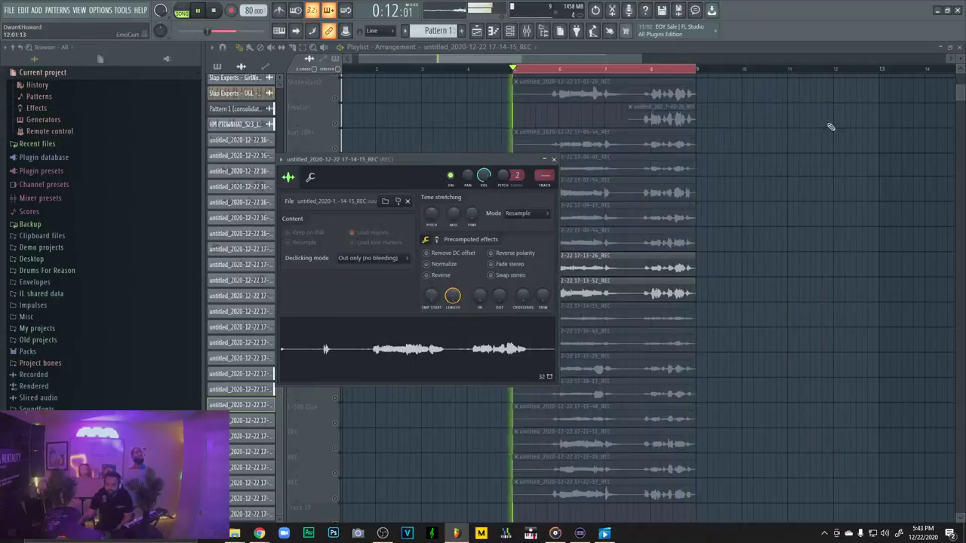
{"action": "left_click", "coordinate": [554, 159]}
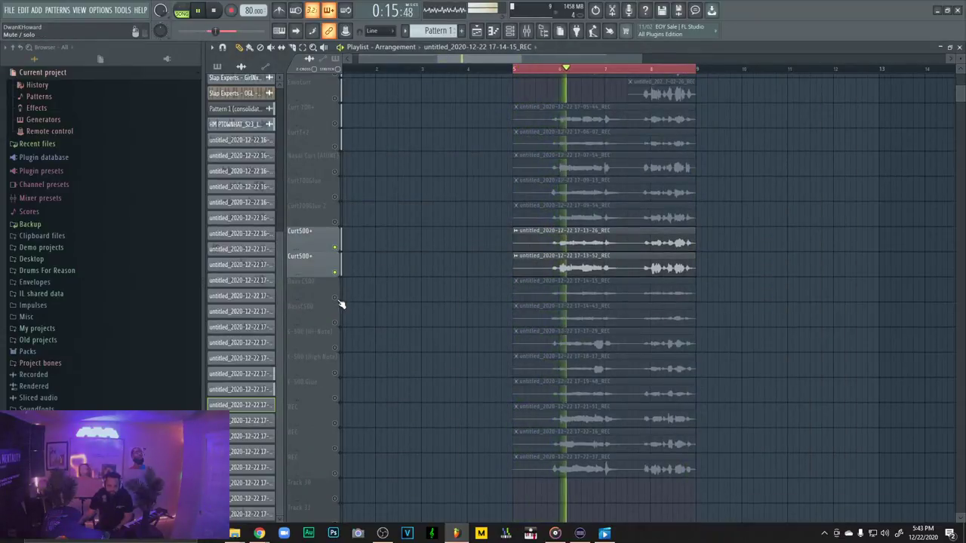
Adjust the panning offset of the Curt500+ clips in their channel settings
{"action": "double_click", "coordinate": [557, 233]}
{"action": "left_click", "coordinate": [290, 154]}
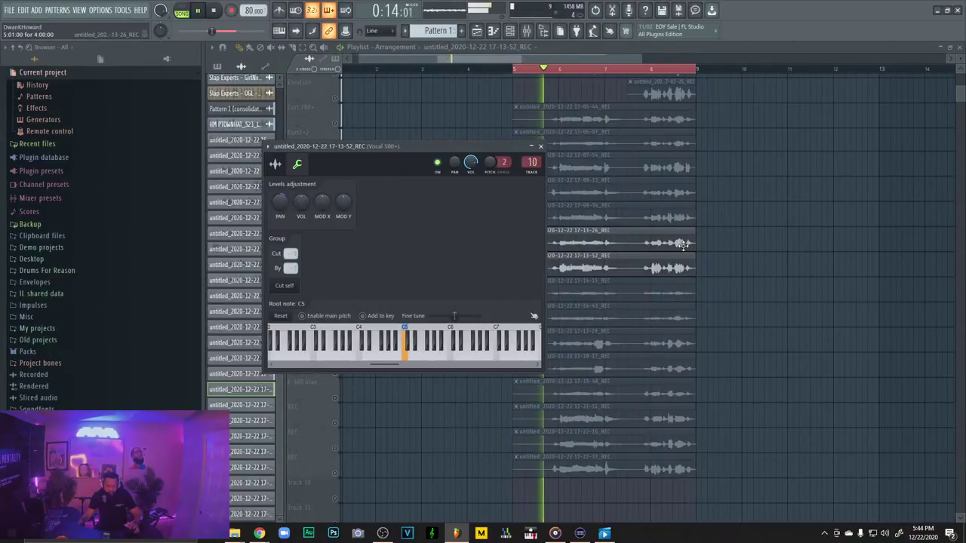
{"action": "left_click", "coordinate": [541, 147]}
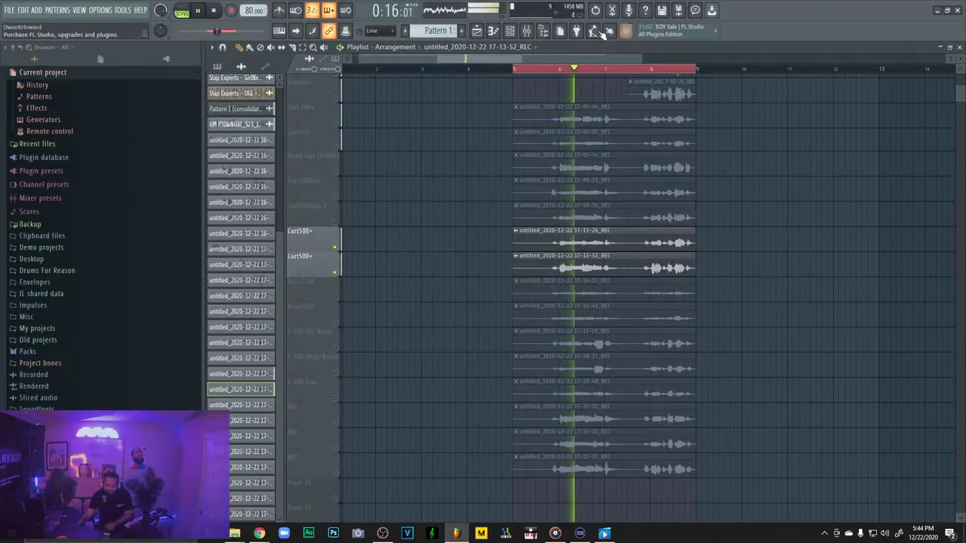
Reset the Vocal 500+ fader, lower it slightly below its default level, and stop playback
{"action": "left_click", "coordinate": [528, 31]}
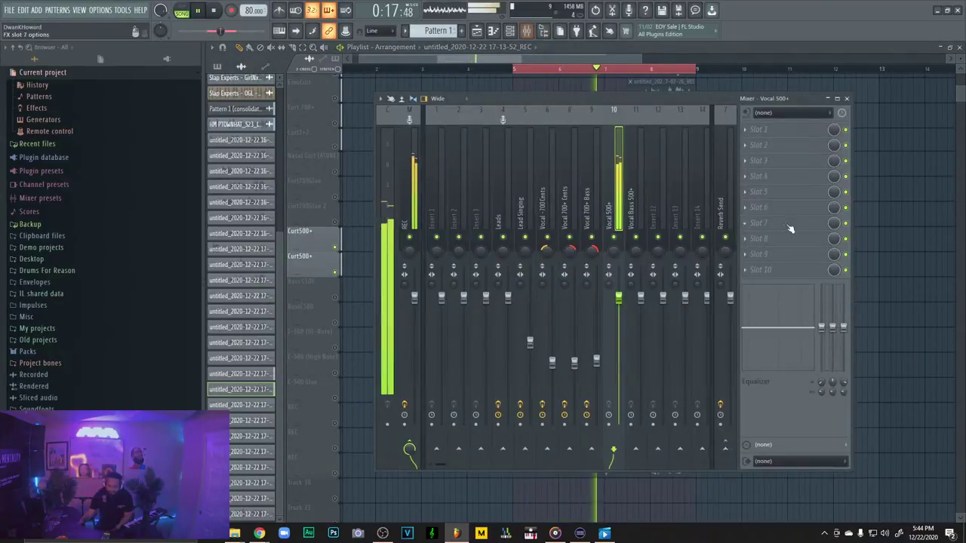
{"action": "left_click_drag", "start_coordinate": [617, 296], "coordinate": [618, 340]}
{"action": "right_click", "coordinate": [619, 323]}
{"action": "left_click", "coordinate": [634, 330]}
{"action": "mouse_move", "coordinate": [618, 298]}
{"action": "left_mouse_down"}
{"action": "mouse_move", "coordinate": [619, 317]}
{"action": "mouse_move", "coordinate": [619, 307]}
{"action": "left_mouse_up"}
{"action": "key", "text": "space"}
Copy the CLA Vocals Mono-Stereo settings from Vocal 700+ Bass to the Vocal 500+ mixer track
{"action": "left_click", "coordinate": [591, 212]}
{"action": "right_click", "coordinate": [765, 133]}
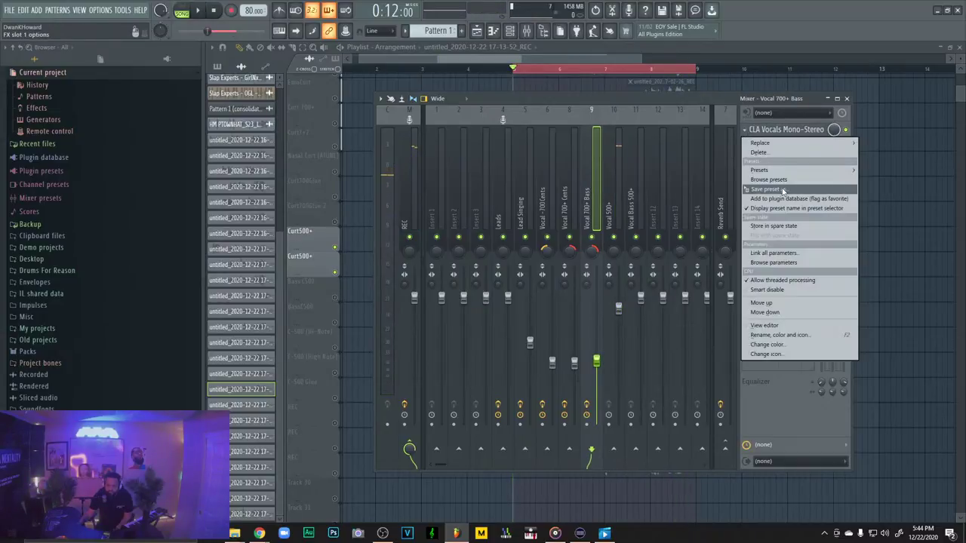
{"action": "left_click_drag", "start_coordinate": [782, 190], "coordinate": [616, 215]}
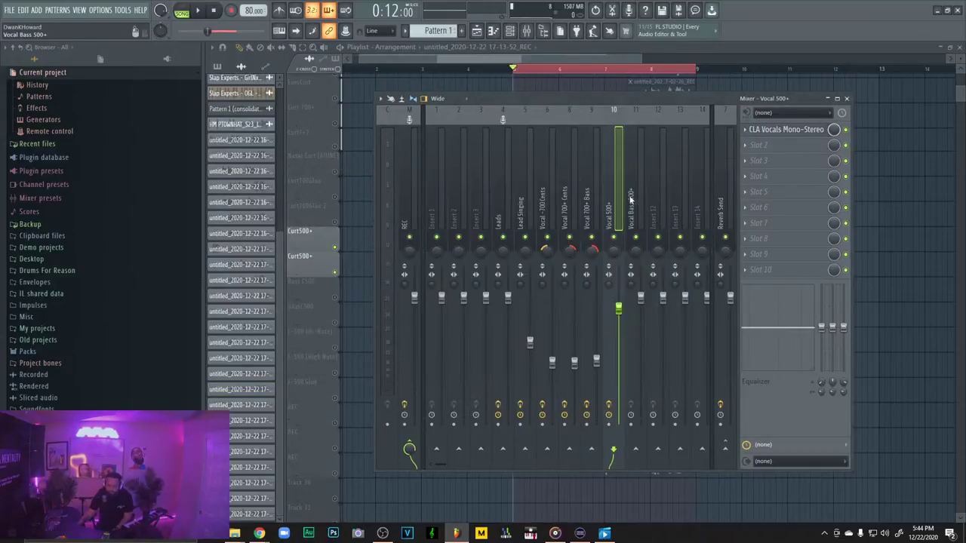
Play the loop and lower the Vocal 500+ fader to match the 700 vocal tracks, closing the mixer when done
{"action": "key", "text": "space"}
{"action": "left_click", "coordinate": [631, 198]}
{"action": "left_click", "coordinate": [618, 205]}
{"action": "left_click_drag", "start_coordinate": [619, 308], "coordinate": [618, 362]}
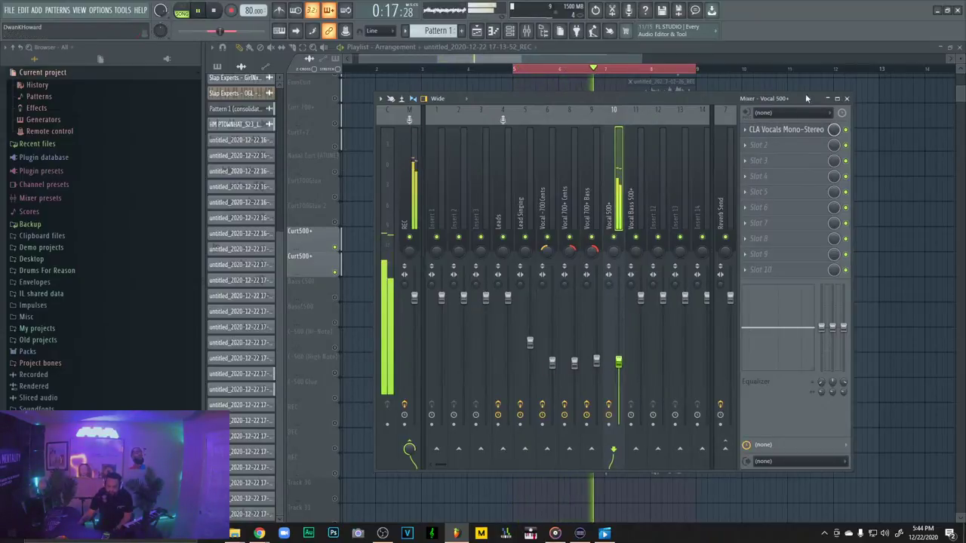
{"action": "left_click", "coordinate": [846, 98]}
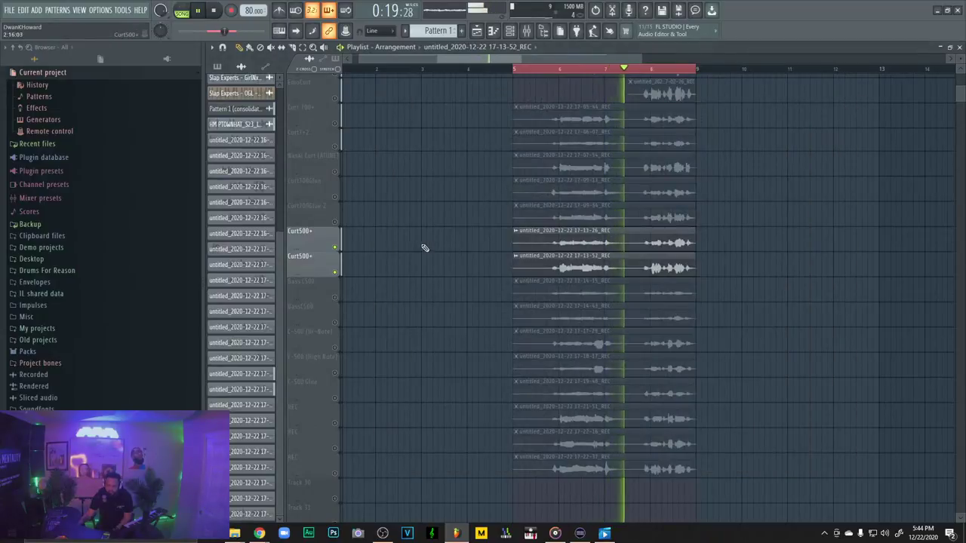
Unmute both Curt700Glue tracks, and pan the Vocal 500+ mixer track right with its fader lowered further
{"action": "scroll", "coordinate": [363, 272], "scroll_direction": "up", "scroll_amount": 1}
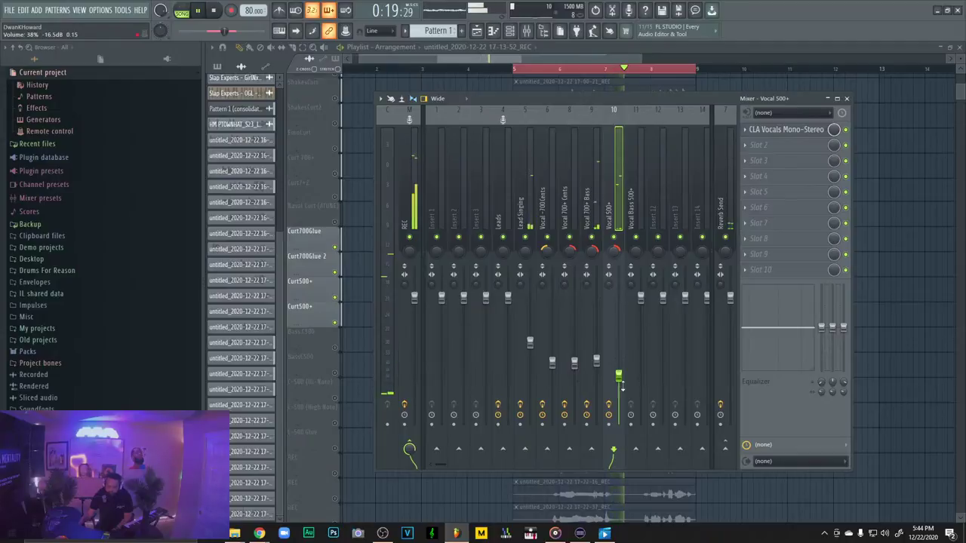
{"action": "left_click", "coordinate": [847, 99]}
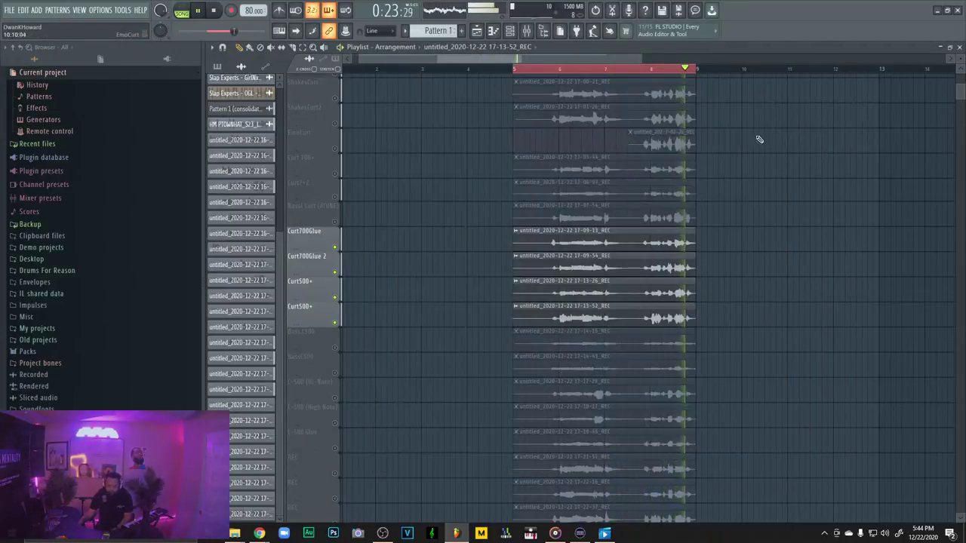
Route the first Bass C500 clip to mixer track 11, Vocal Bass 500+
{"action": "scroll", "coordinate": [476, 225], "scroll_direction": "down", "scroll_amount": 3}
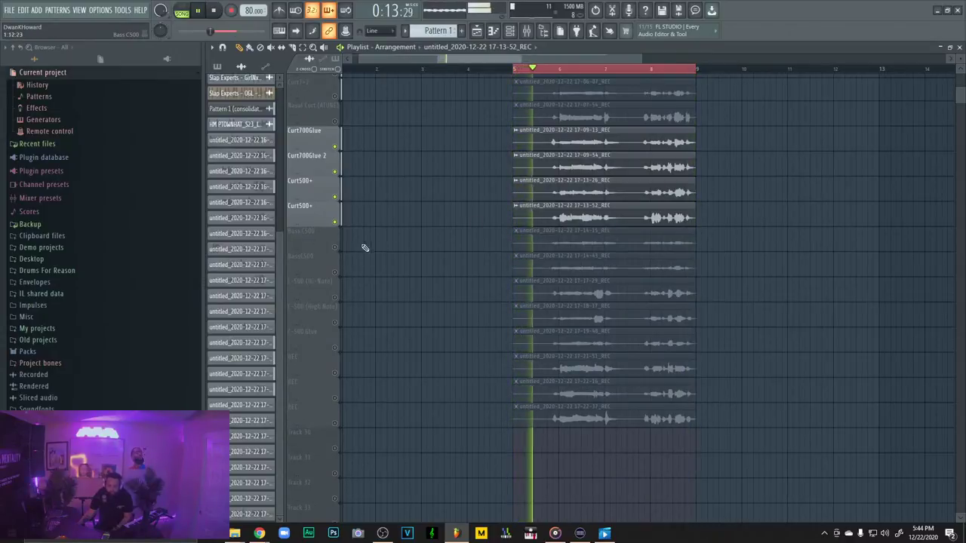
{"action": "left_click", "coordinate": [526, 31]}
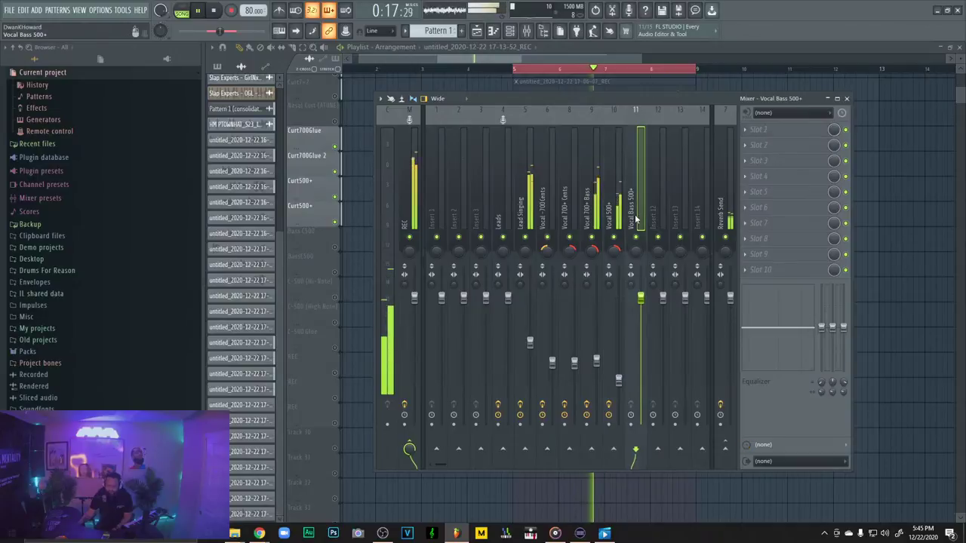
{"action": "key", "text": "F9"}
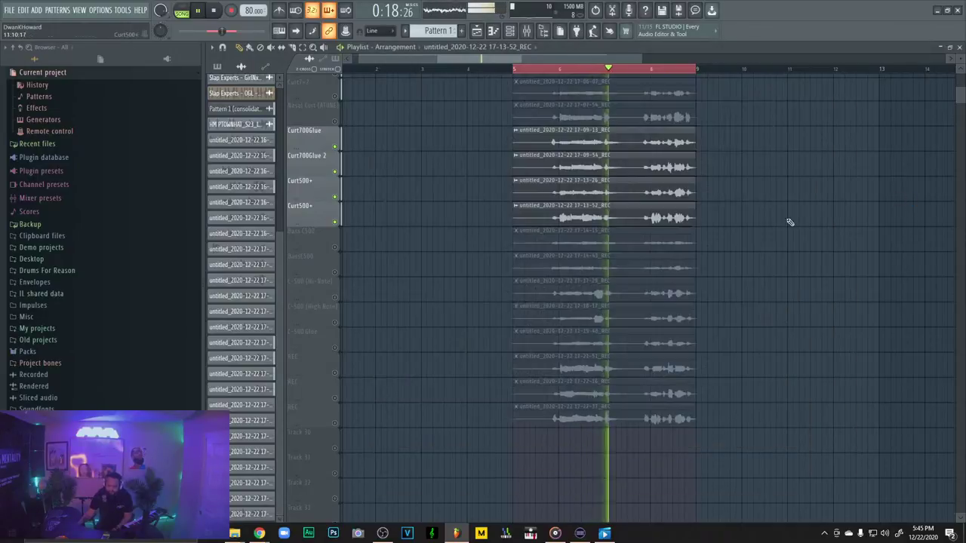
{"action": "double_click", "coordinate": [559, 250]}
{"action": "left_click_drag", "start_coordinate": [543, 177], "coordinate": [543, 153]}
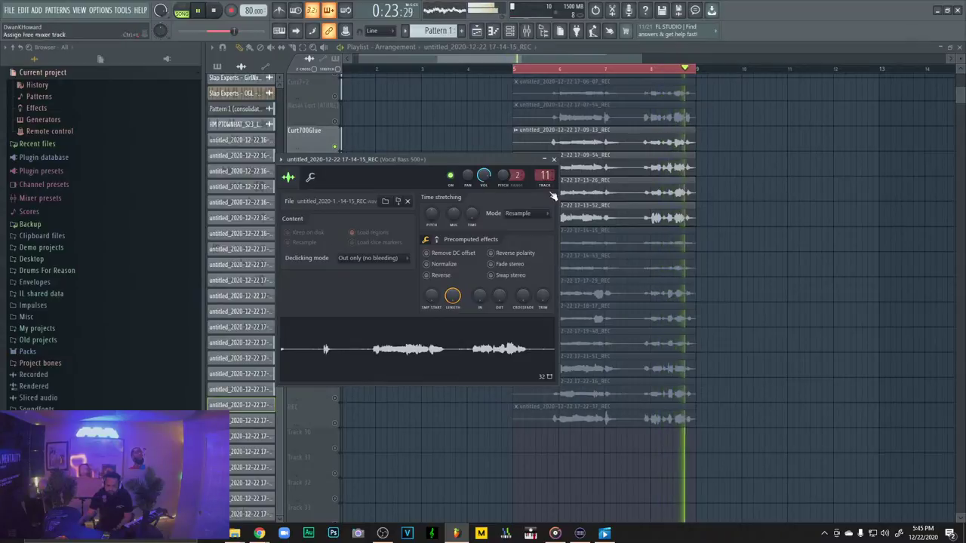
{"action": "scroll", "coordinate": [718, 201], "scroll_direction": "up", "scroll_amount": 3}
{"action": "scroll", "coordinate": [719, 204], "scroll_direction": "up", "scroll_amount": 4}
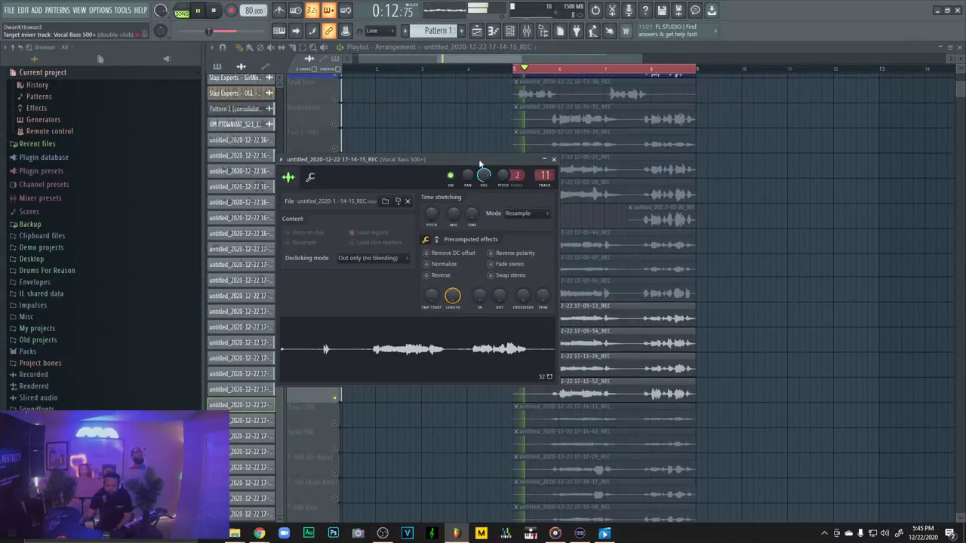
Copy the CLA Vocals Mono-Stereo settings to the Vocal Bass 500+ mixer track and close the plugin
{"action": "left_click", "coordinate": [554, 159]}
{"action": "scroll", "coordinate": [516, 170], "scroll_direction": "up", "scroll_amount": 4}
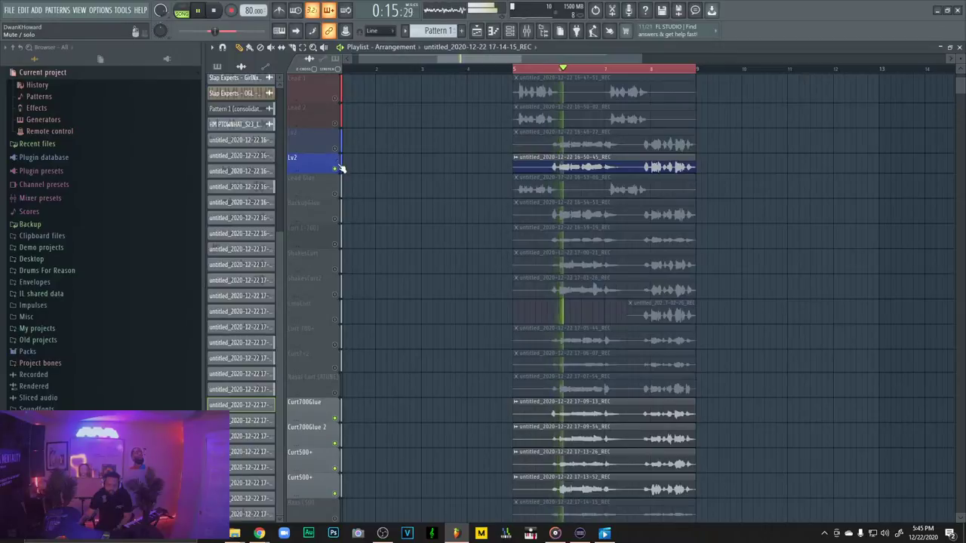
{"action": "scroll", "coordinate": [525, 257], "scroll_direction": "down", "scroll_amount": 3}
{"action": "scroll", "coordinate": [478, 388], "scroll_direction": "down", "scroll_amount": 3}
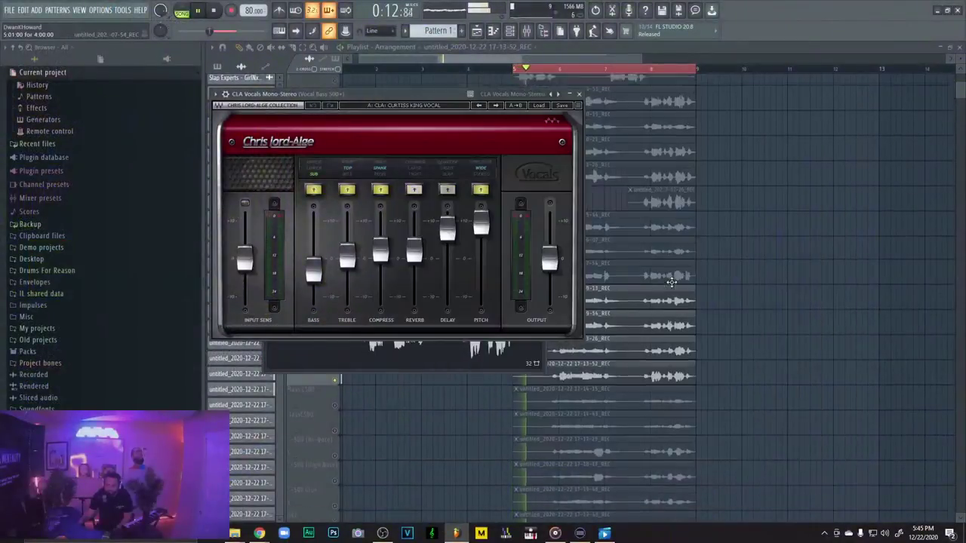
{"action": "left_click", "coordinate": [578, 93]}
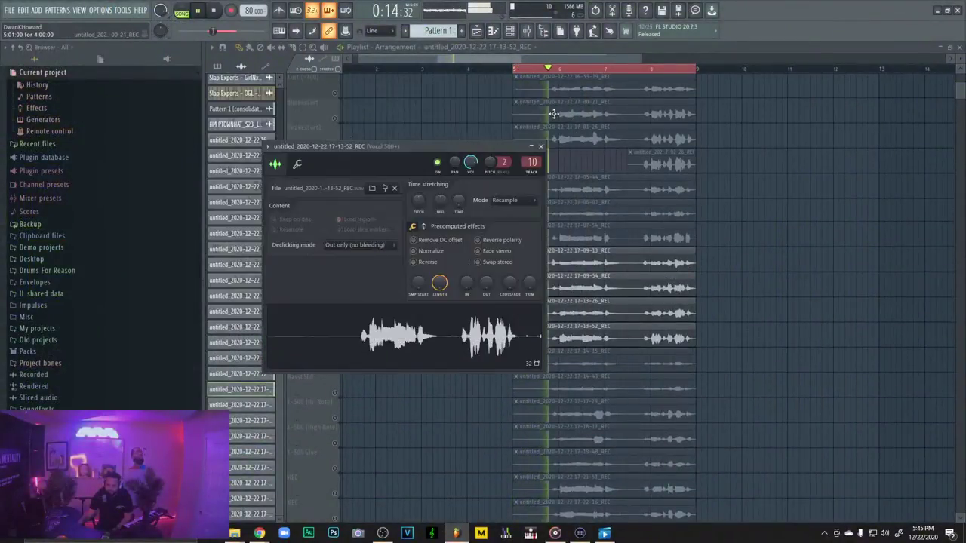
Compare the Vocal 500+ and Vocal Bass 500+ mixer tracks, and check the second Curt500+ clip's channel settings
{"action": "left_click", "coordinate": [540, 159]}
{"action": "scroll", "coordinate": [681, 249], "scroll_direction": "down", "scroll_amount": 3}
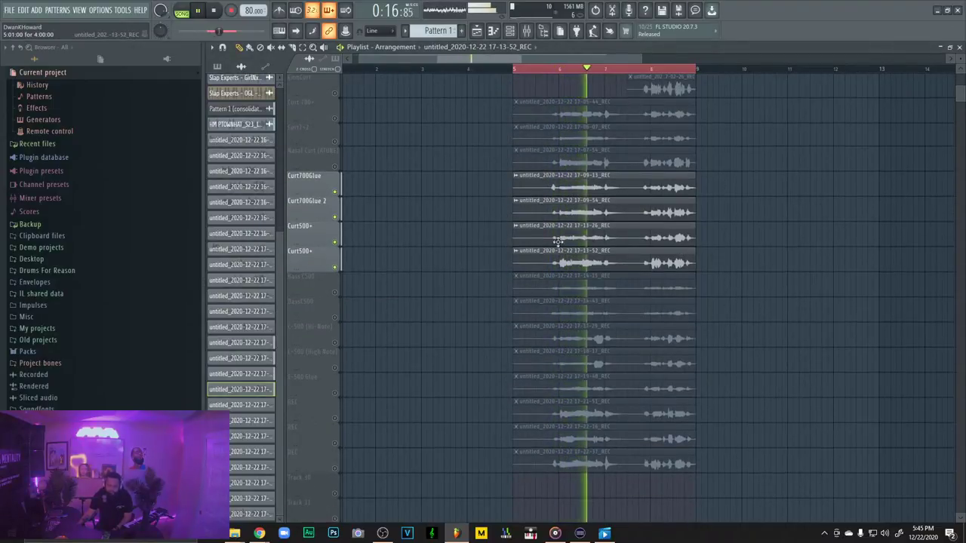
{"action": "left_click", "coordinate": [528, 33]}
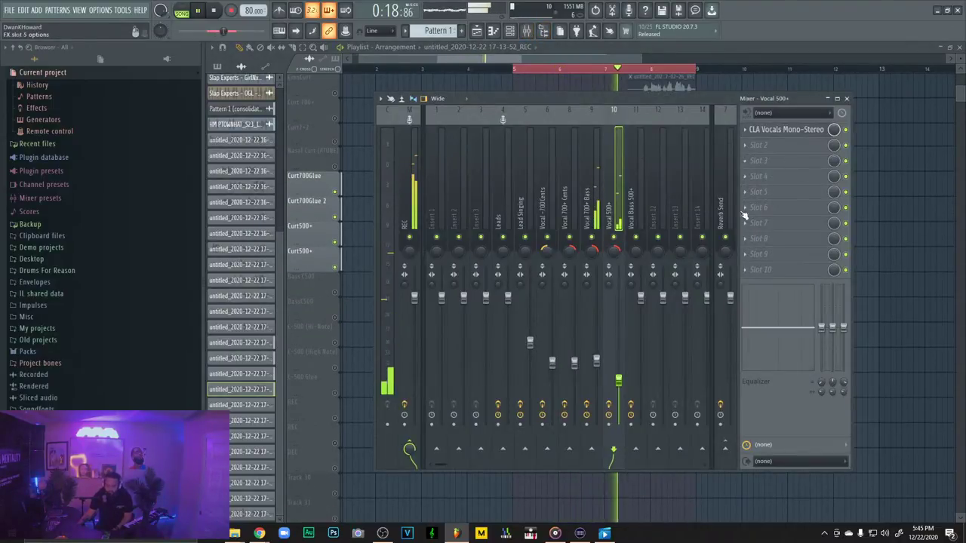
{"action": "left_click", "coordinate": [632, 219]}
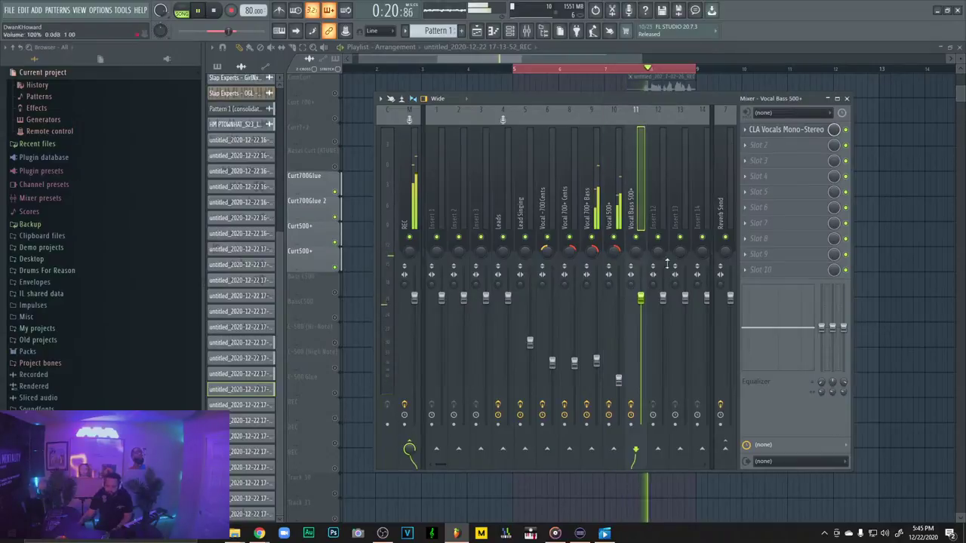
{"action": "right_click", "coordinate": [927, 207]}
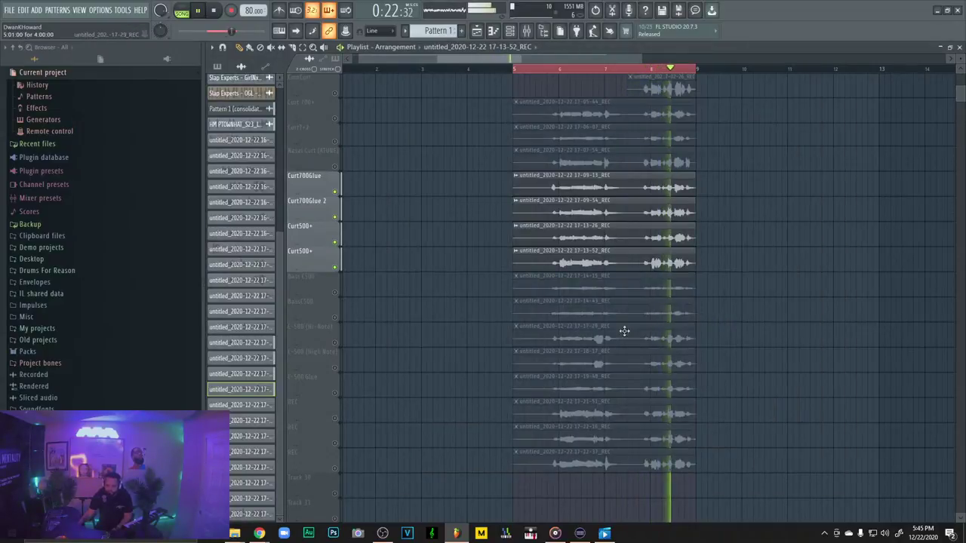
{"action": "double_click", "coordinate": [565, 262]}
{"action": "left_click", "coordinate": [540, 145]}
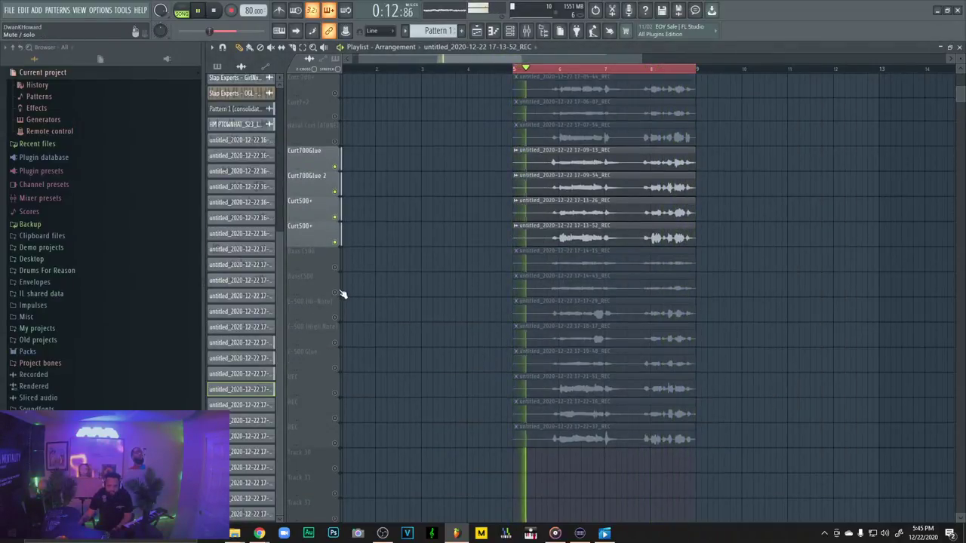
Unmute the first Bass C500 track, test and stop playback, and check the vocal levels in the mixer
{"action": "left_click", "coordinate": [335, 268]}
{"action": "left_click", "coordinate": [553, 254]}
{"action": "key", "text": "space"}
{"action": "key", "text": "space"}
{"action": "key", "text": "space"}
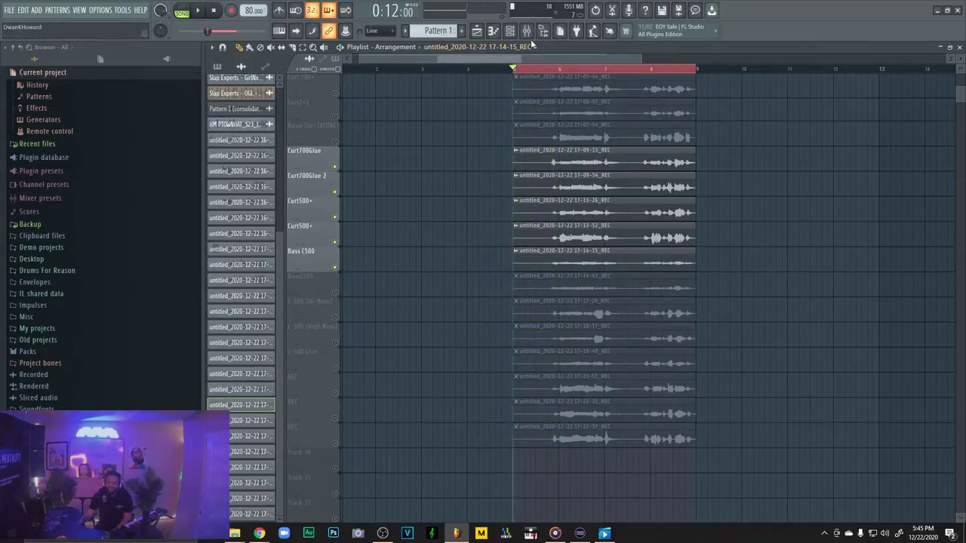
{"action": "key", "text": "F9"}
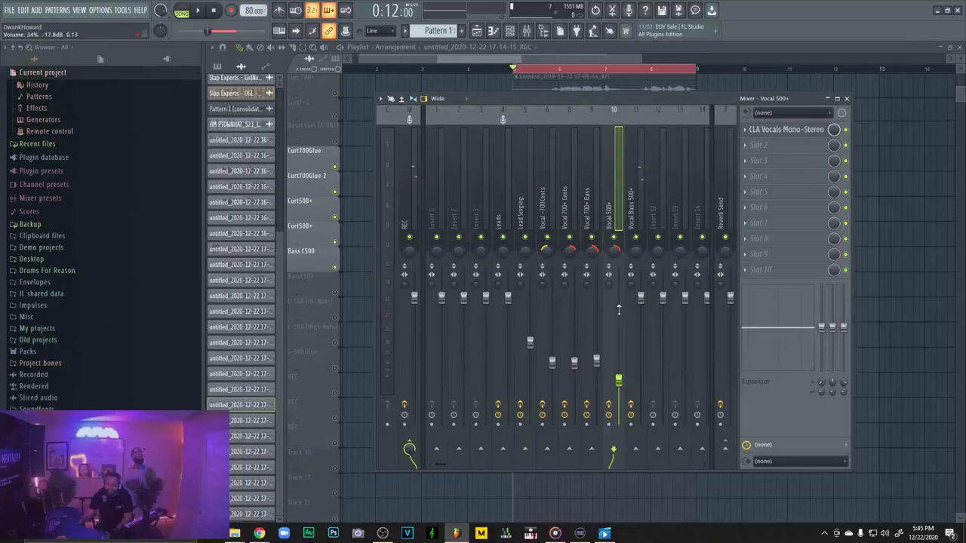
{"action": "key", "text": "F9"}
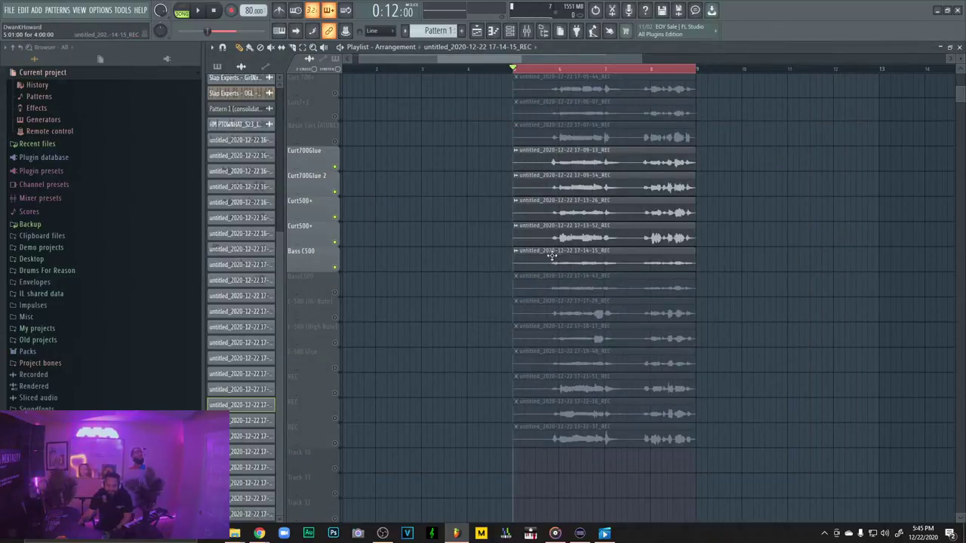
Check the second Curt500+ clip's channel settings, and open the second BassC500 clip and unmute its track
{"action": "double_click", "coordinate": [567, 234]}
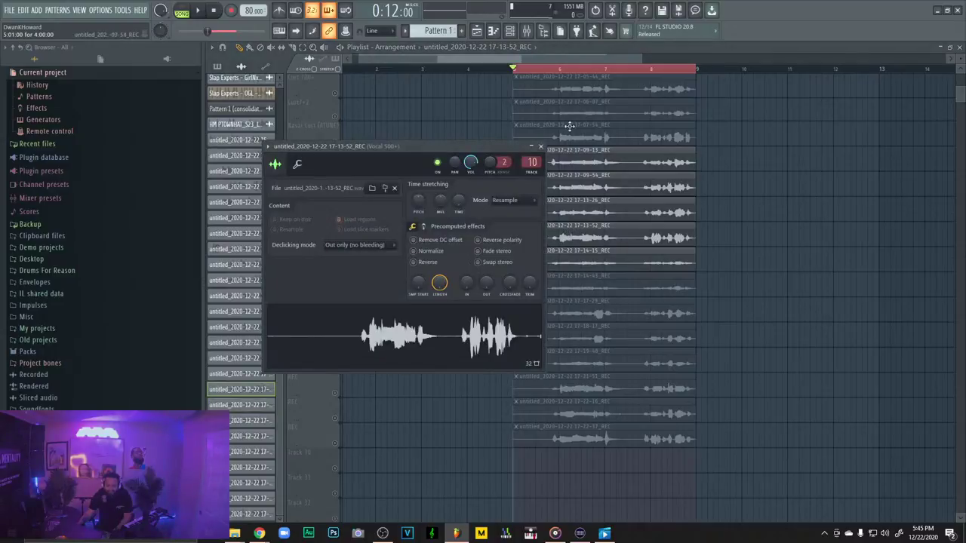
{"action": "key", "text": "Escape"}
{"action": "double_click", "coordinate": [553, 290]}
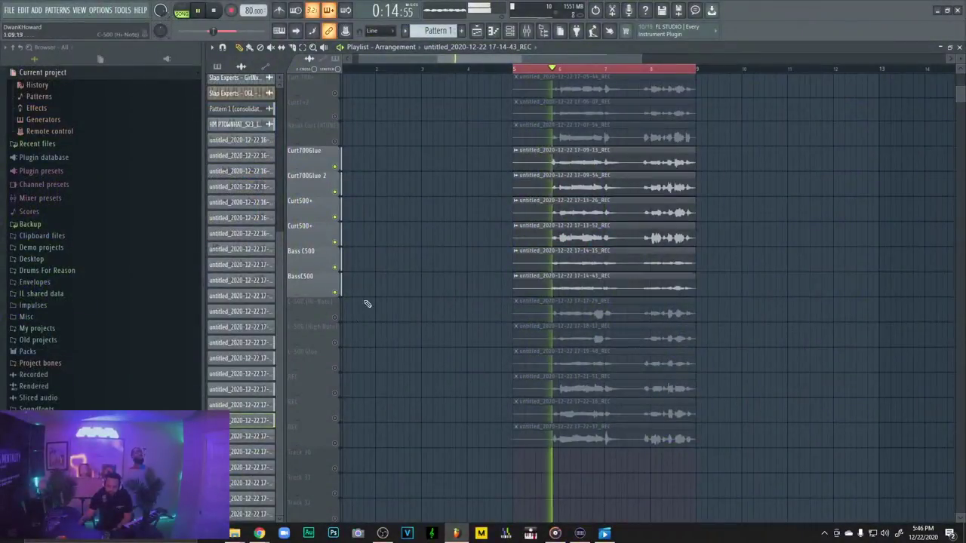
Mute the two Curt700Glue, two Curt500+ and two Bass C500 playlist tracks
{"action": "scroll", "coordinate": [431, 311], "scroll_direction": "up", "scroll_amount": 2}
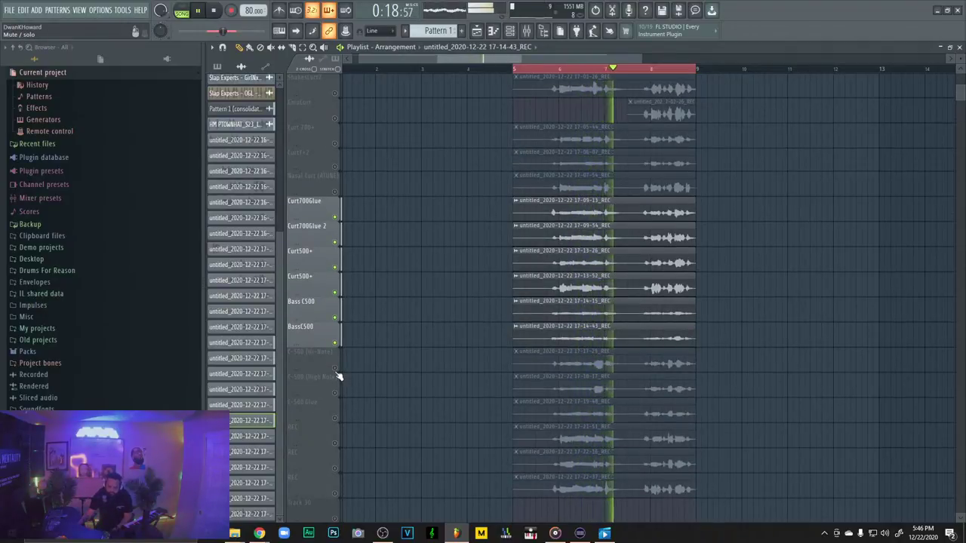
{"action": "scroll", "coordinate": [338, 362], "scroll_direction": "down", "scroll_amount": 2}
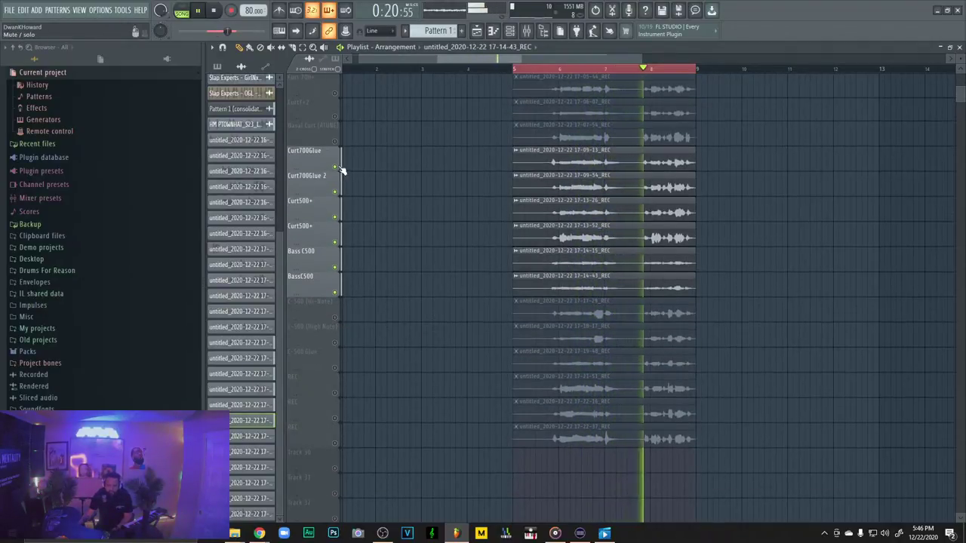
{"action": "left_click", "coordinate": [336, 168]}
{"action": "left_click_drag", "start_coordinate": [338, 220], "coordinate": [339, 297]}
{"action": "scroll", "coordinate": [348, 322], "scroll_direction": "down", "scroll_amount": 1}
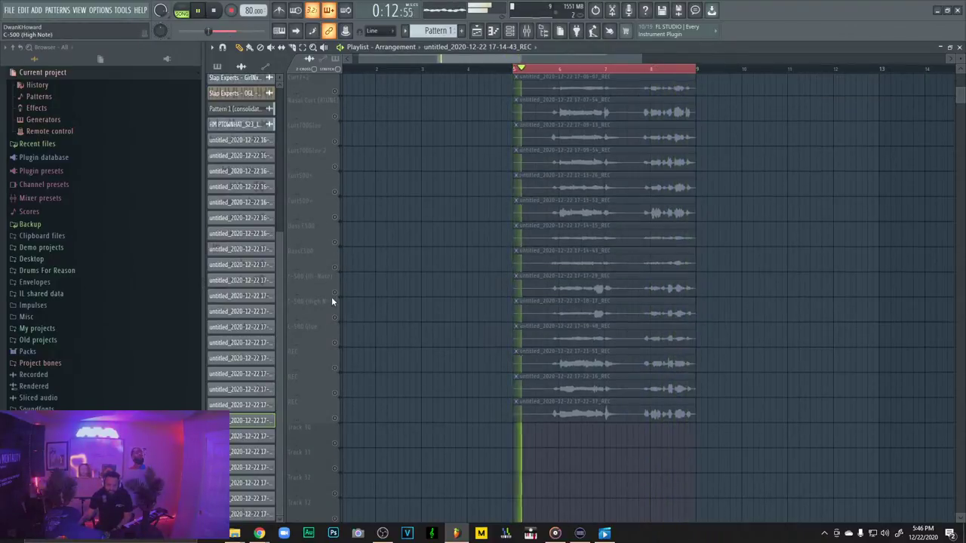
Unmute the C-500 (Hi-Note), C-500 (High Note) and C-500 Glue playlist tracks
{"action": "left_click", "coordinate": [338, 293]}
{"action": "left_click", "coordinate": [337, 317]}
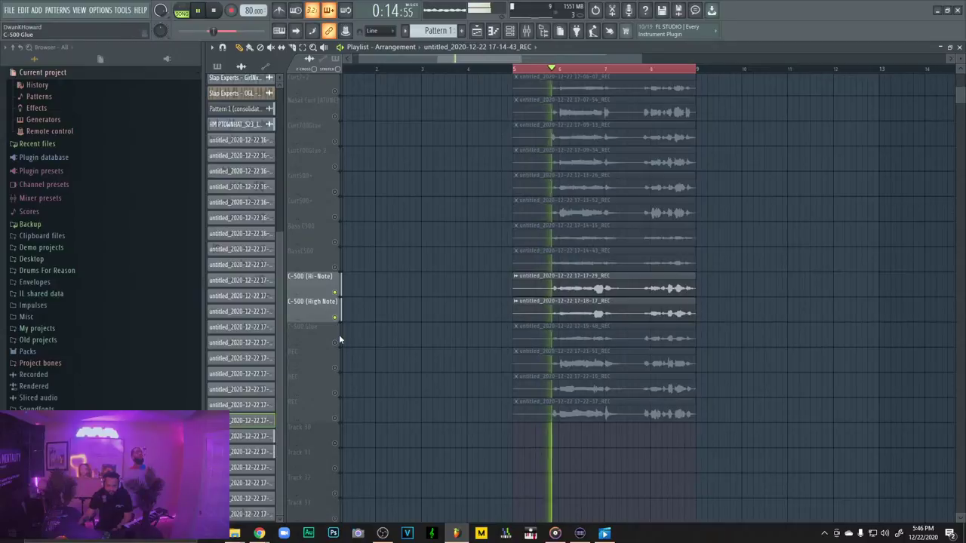
{"action": "left_click", "coordinate": [337, 343]}
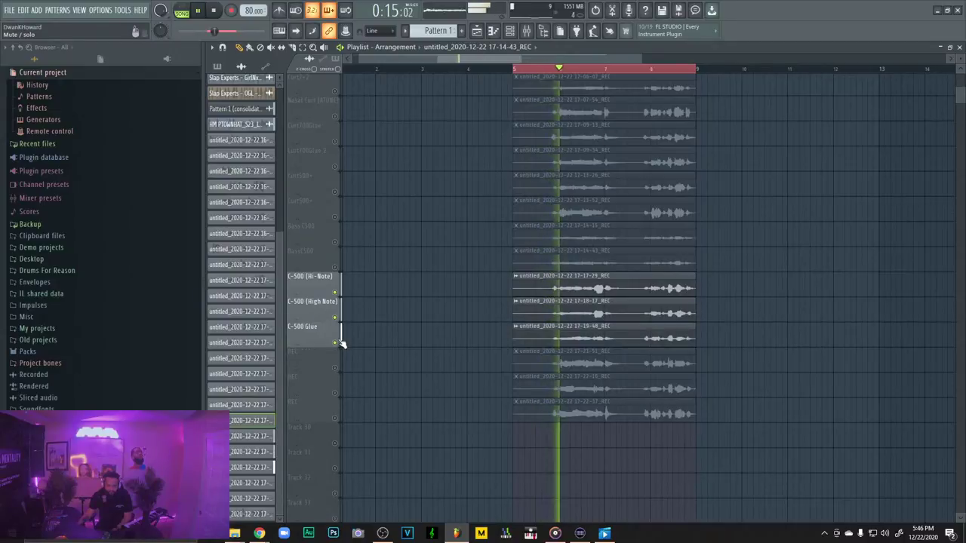
Rename mixer track Insert 12 as Vocal -500 (Highs) and close the mixer
{"action": "double_click", "coordinate": [551, 288]}
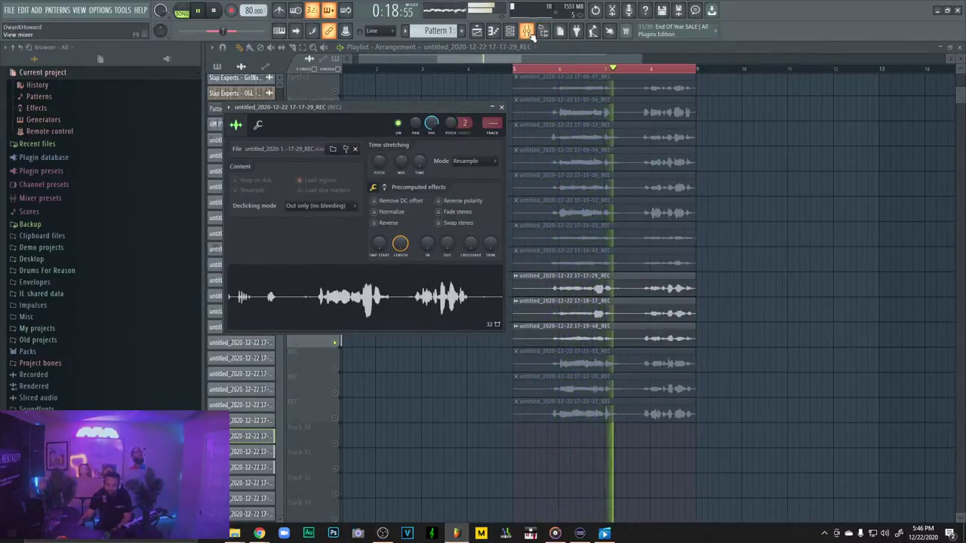
{"action": "left_click", "coordinate": [529, 34]}
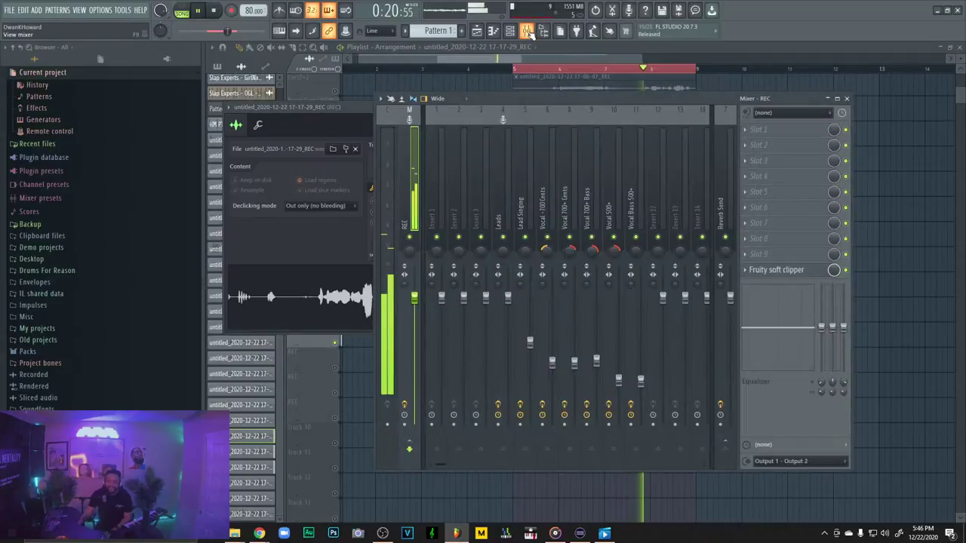
{"action": "right_click", "coordinate": [663, 113]}
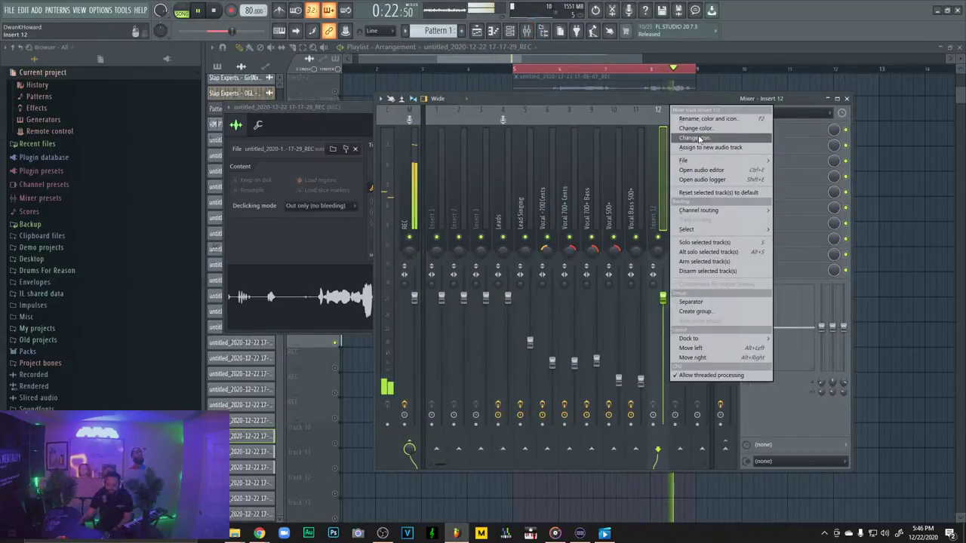
{"action": "left_click", "coordinate": [955, 179]}
{"action": "left_click", "coordinate": [532, 32]}
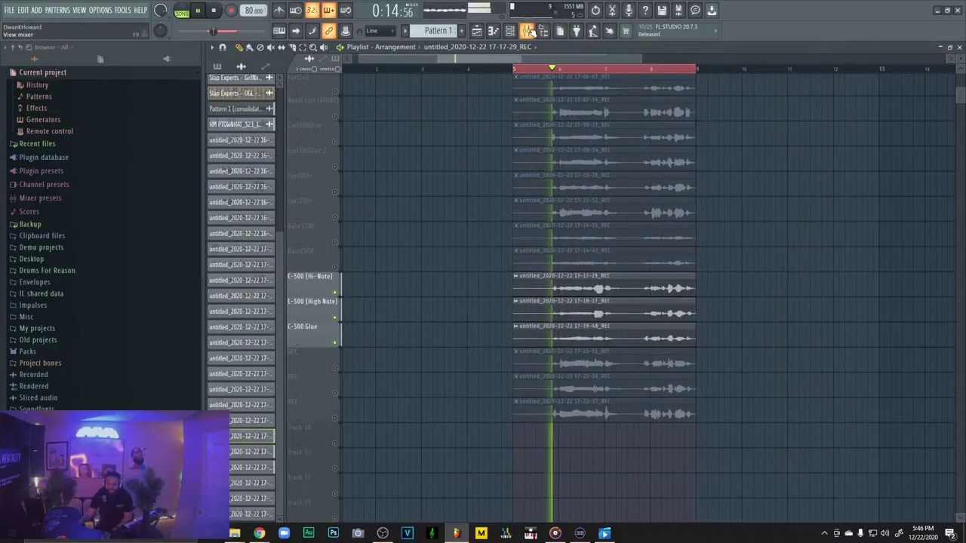
{"action": "left_click", "coordinate": [531, 31]}
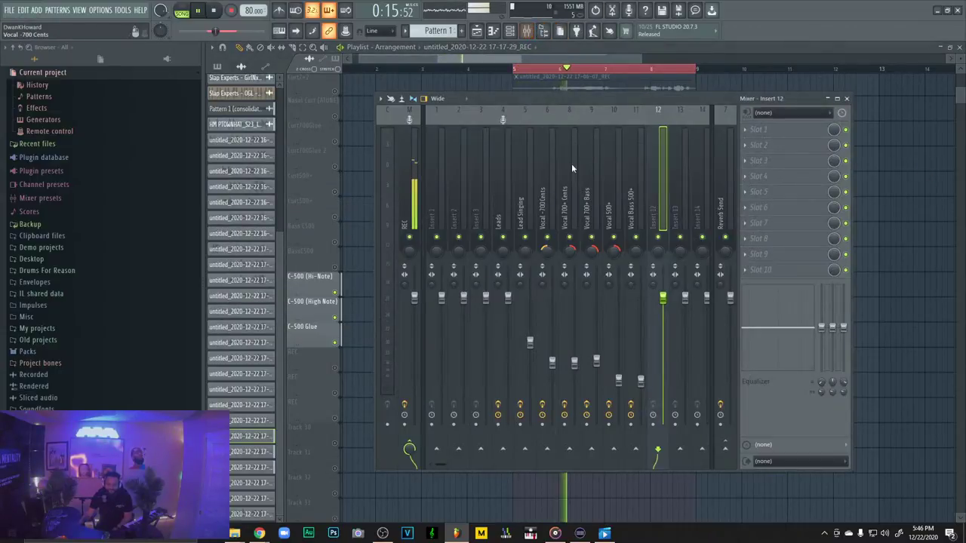
{"action": "right_click", "coordinate": [660, 208]}
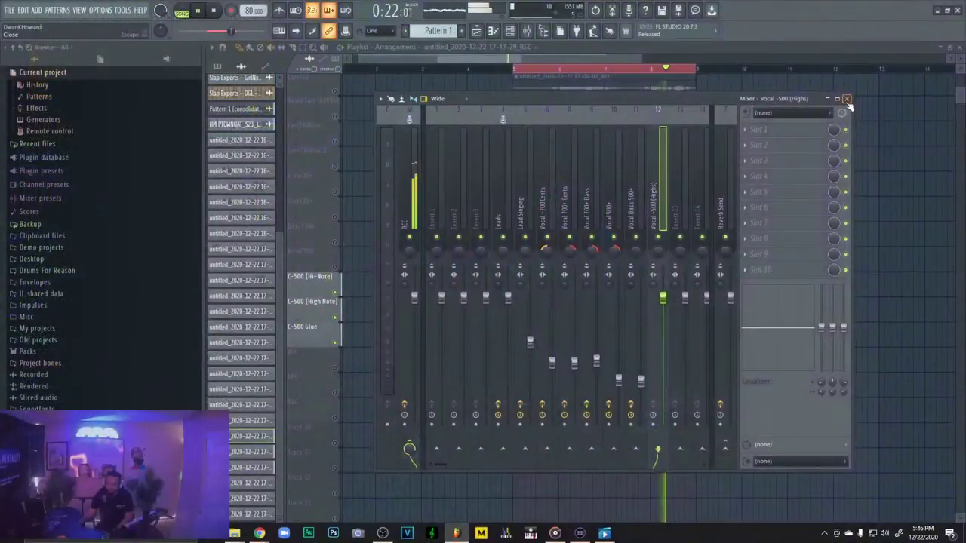
{"action": "key", "text": "F9"}
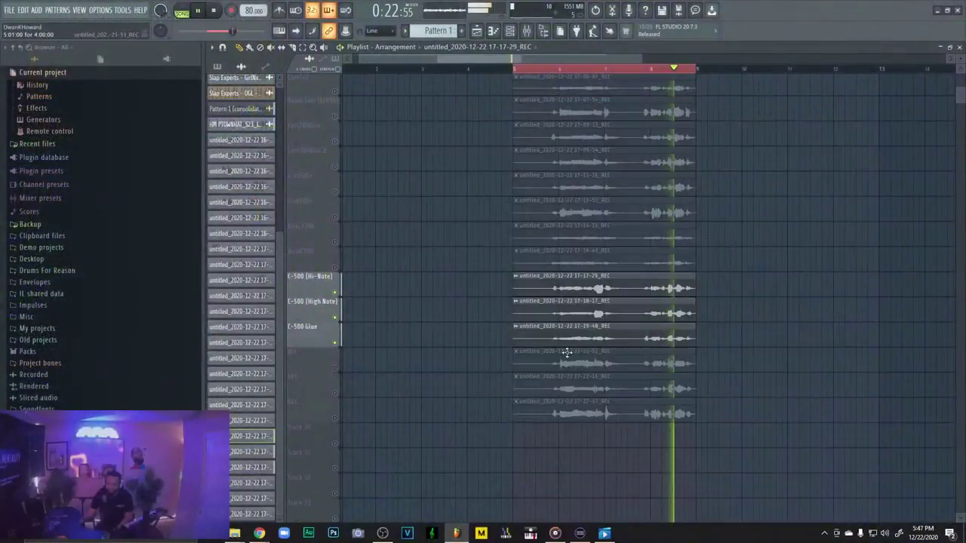
Route the C-500 (Hi-Note), C-500 (High Note) and C-500 Glue clips to mixer track 12, Vocal -500 (Highs)
{"action": "double_click", "coordinate": [554, 287]}
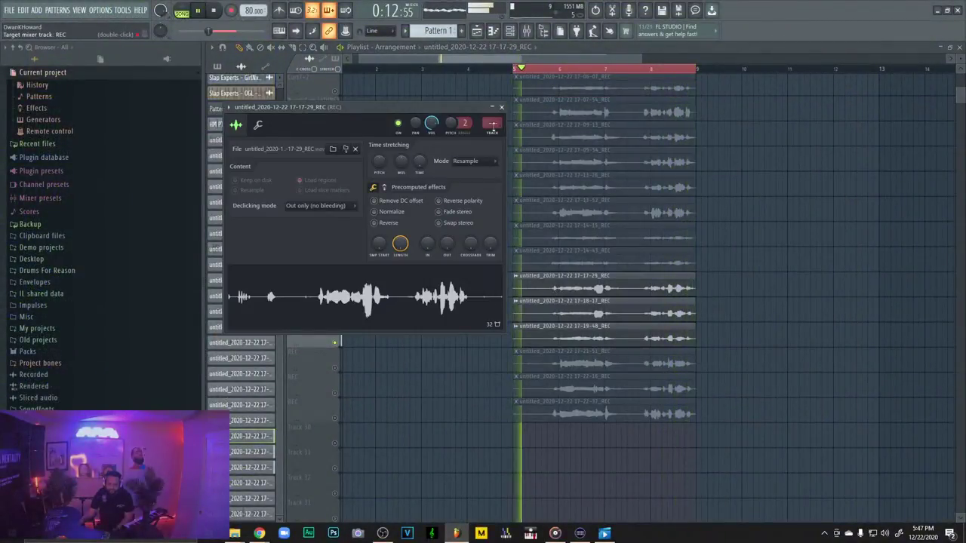
{"action": "left_click_drag", "start_coordinate": [492, 123], "coordinate": [492, 113]}
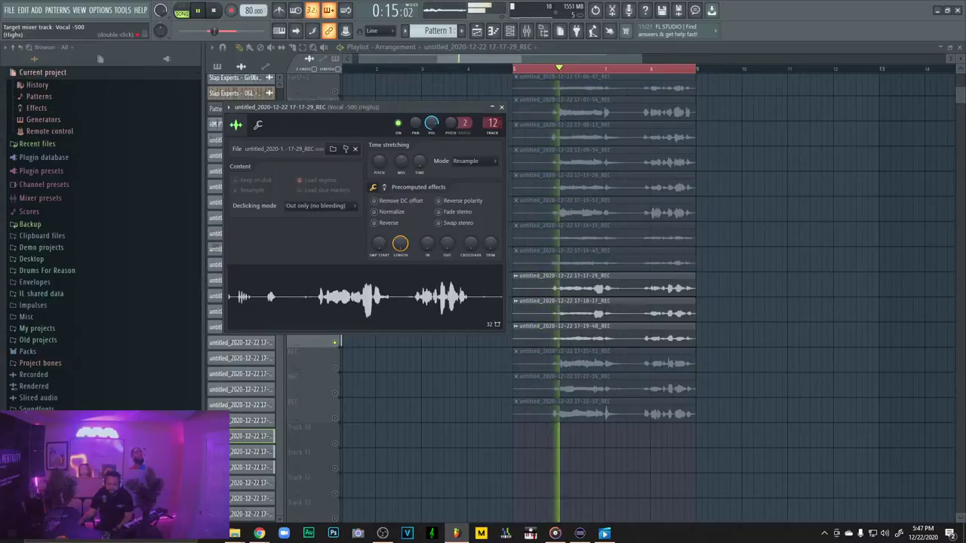
{"action": "double_click", "coordinate": [583, 305]}
{"action": "left_click_drag", "start_coordinate": [517, 149], "coordinate": [518, 136]}
{"action": "key", "text": "Escape"}
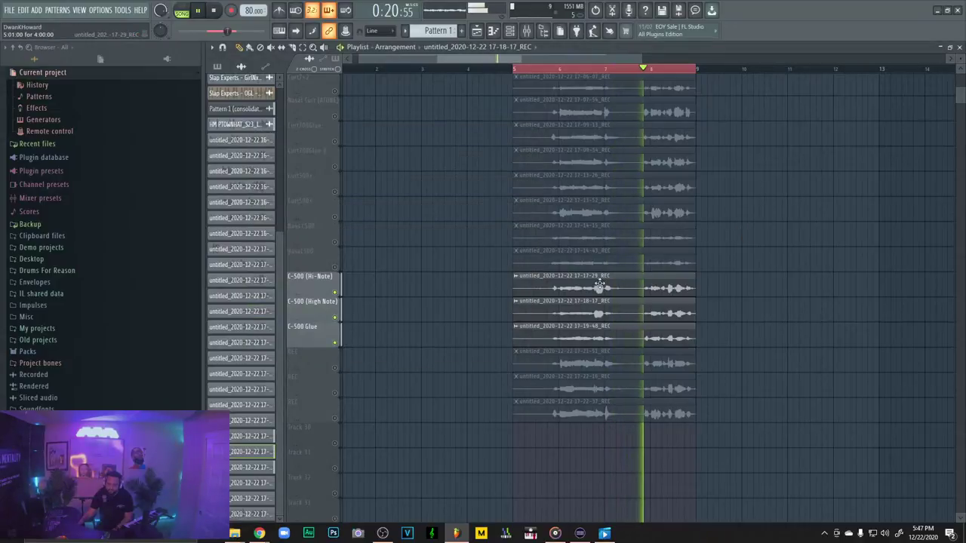
{"action": "double_click", "coordinate": [553, 334]}
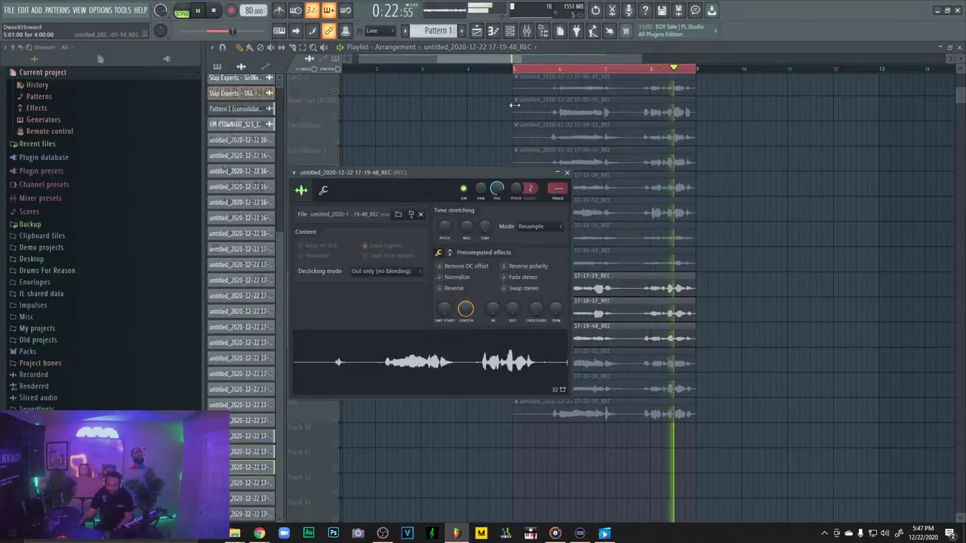
{"action": "left_click_drag", "start_coordinate": [555, 186], "coordinate": [556, 181]}
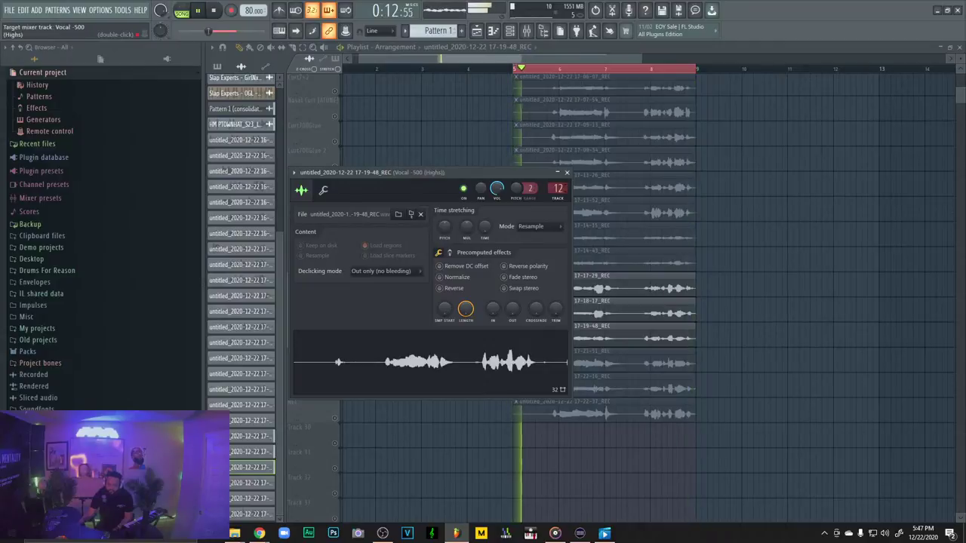
{"action": "scroll", "coordinate": [777, 282], "scroll_direction": "down", "scroll_amount": 3}
{"action": "key", "text": "Escape"}
{"action": "left_click", "coordinate": [335, 292]}
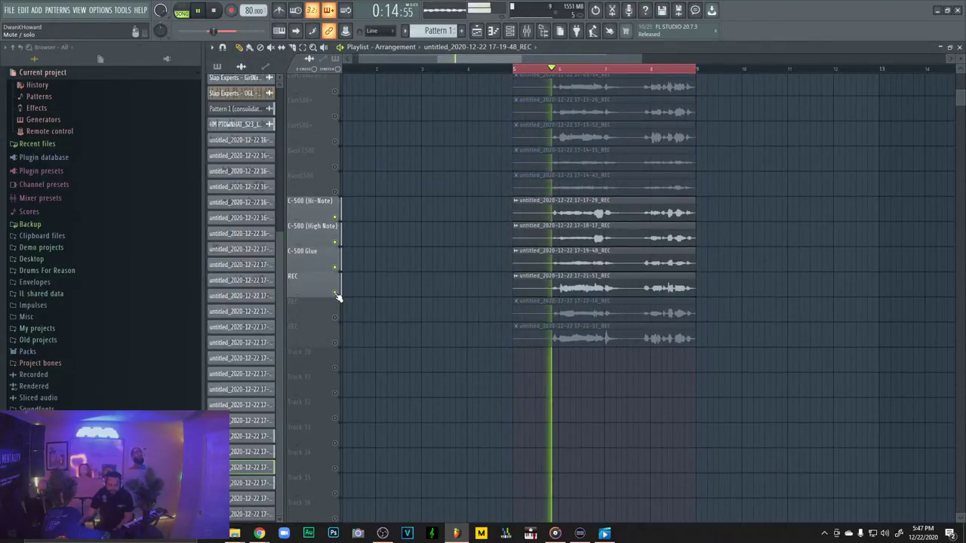
{"action": "left_click", "coordinate": [334, 293]}
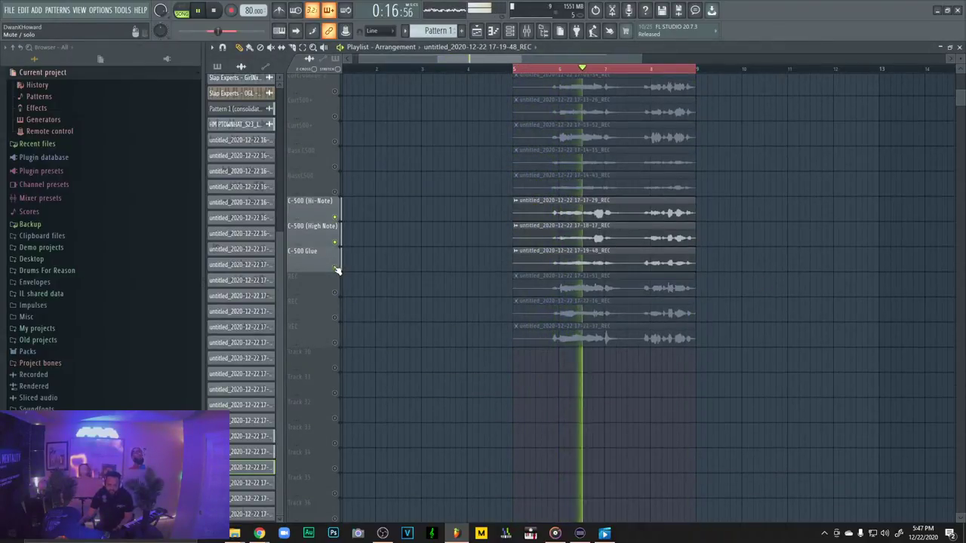
{"action": "key", "text": "F9"}
{"action": "key", "text": "F9"}
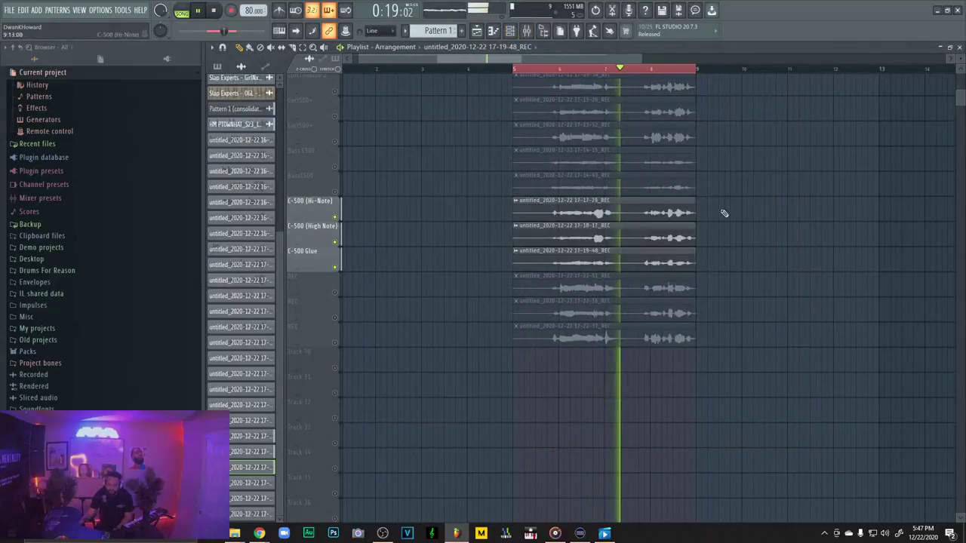
Open the C-500 Glue clip's level adjustment settings and adjust its volume multiplier
{"action": "double_click", "coordinate": [559, 213]}
{"action": "double_click", "coordinate": [575, 264]}
{"action": "left_click", "coordinate": [323, 190]}
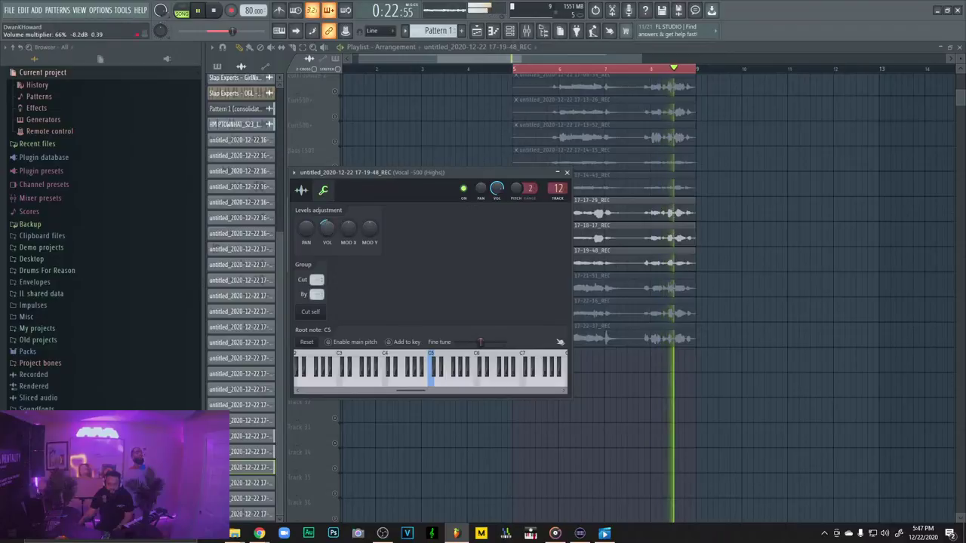
{"action": "right_click", "coordinate": [328, 228]}
{"action": "left_click", "coordinate": [340, 234]}
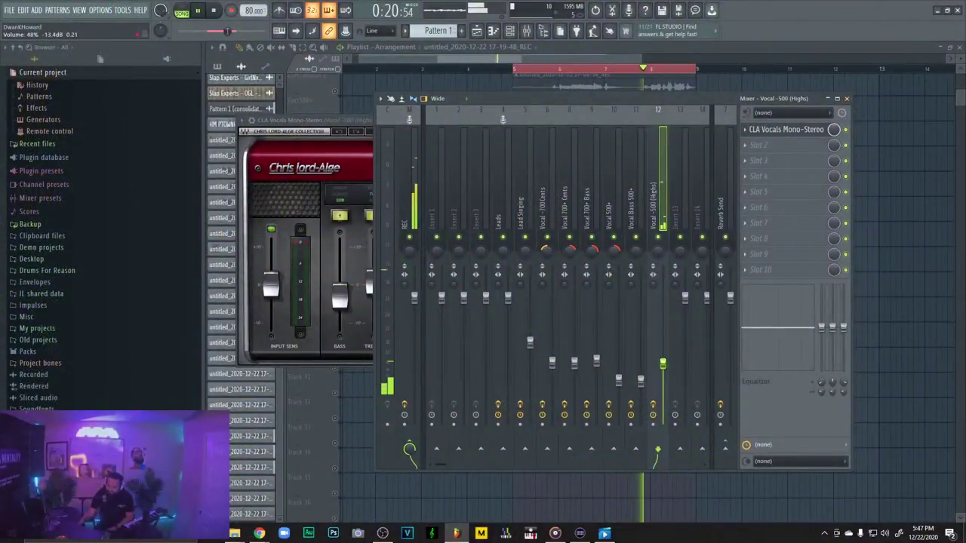
Close the mixer and CLA Vocals windows and mute the C-500 (Hi-Note), C-500 (High Note) and C-500 Glue playlist tracks
{"action": "left_click", "coordinate": [847, 98]}
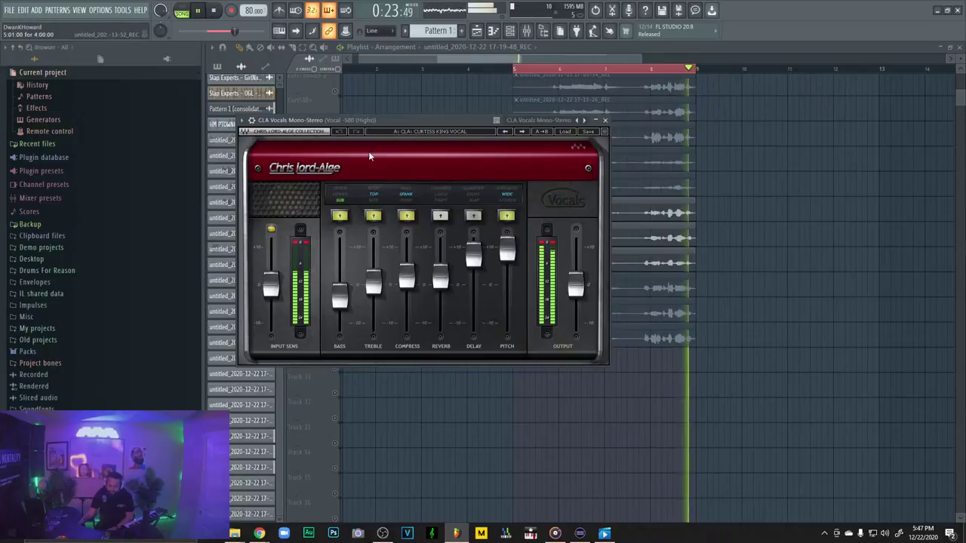
{"action": "left_click", "coordinate": [604, 120]}
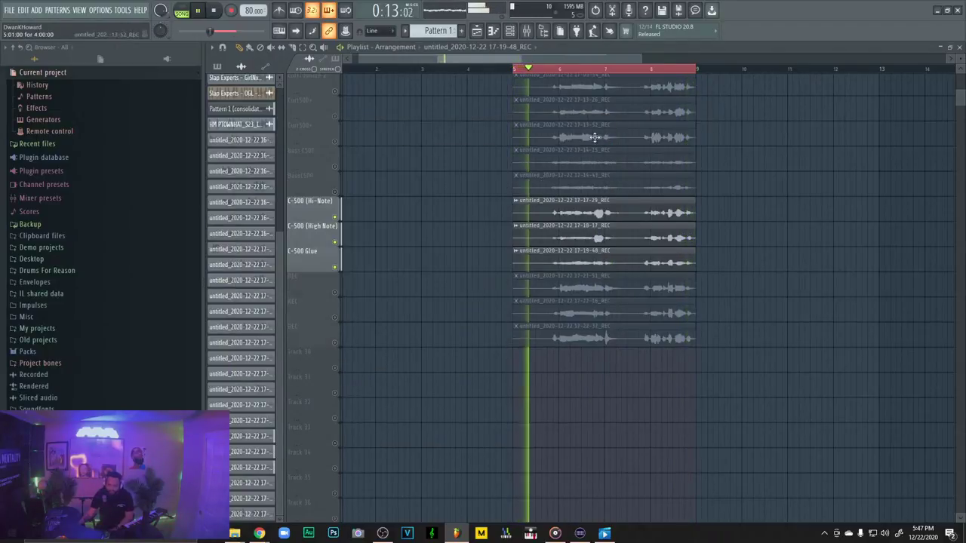
{"action": "left_click", "coordinate": [334, 241]}
{"action": "left_click", "coordinate": [334, 217]}
{"action": "left_click", "coordinate": [335, 267]}
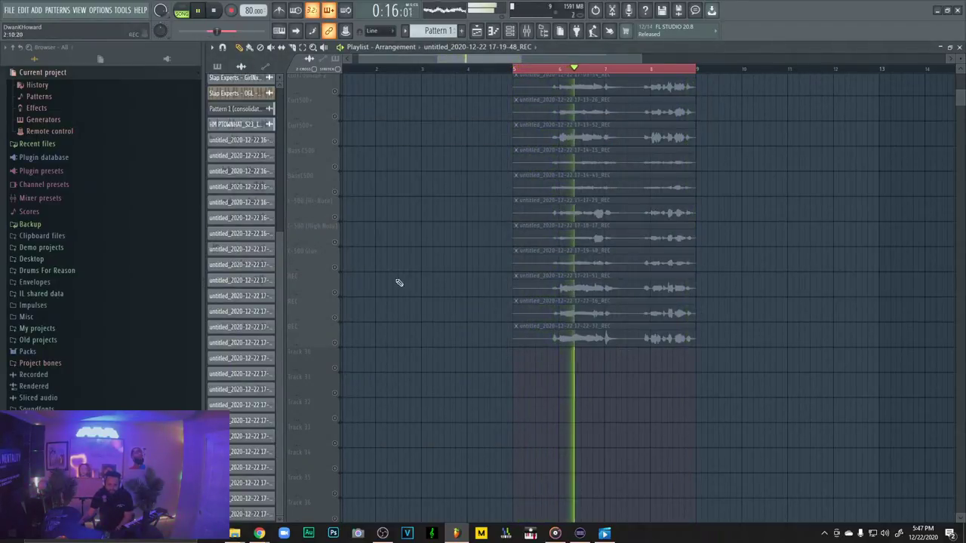
Unmute the three REC playlist tracks below C-500 Glue and stop playback
{"action": "left_click", "coordinate": [334, 292]}
{"action": "left_click", "coordinate": [334, 317]}
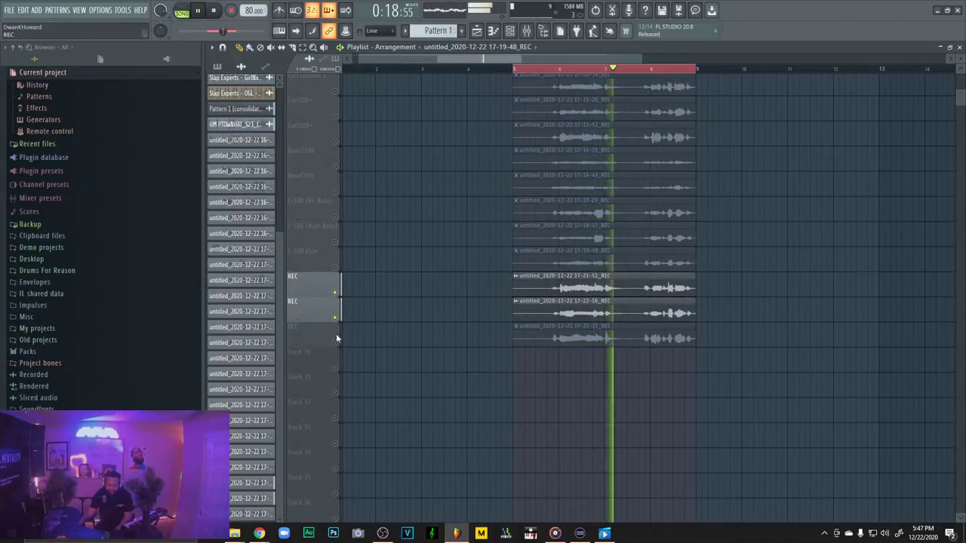
{"action": "left_click", "coordinate": [335, 341]}
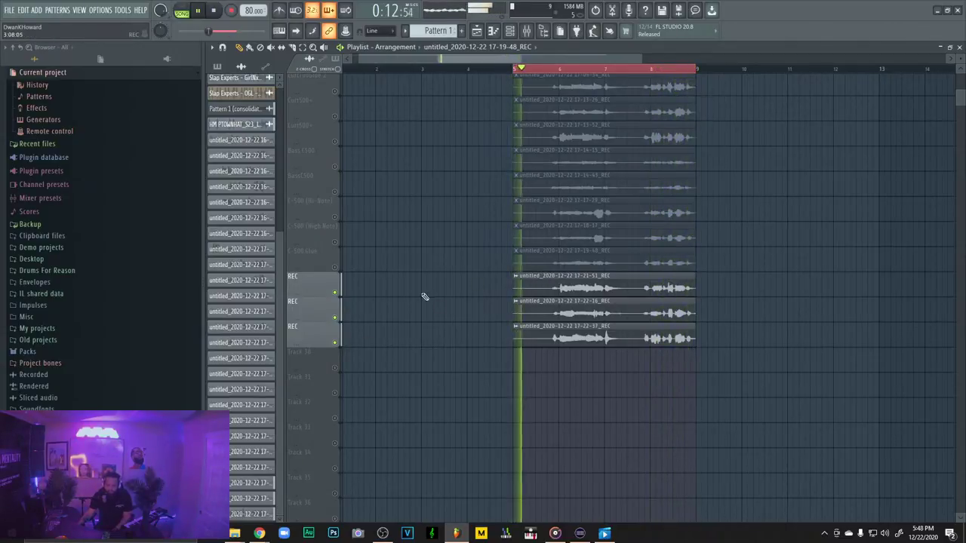
{"action": "key", "text": "space"}
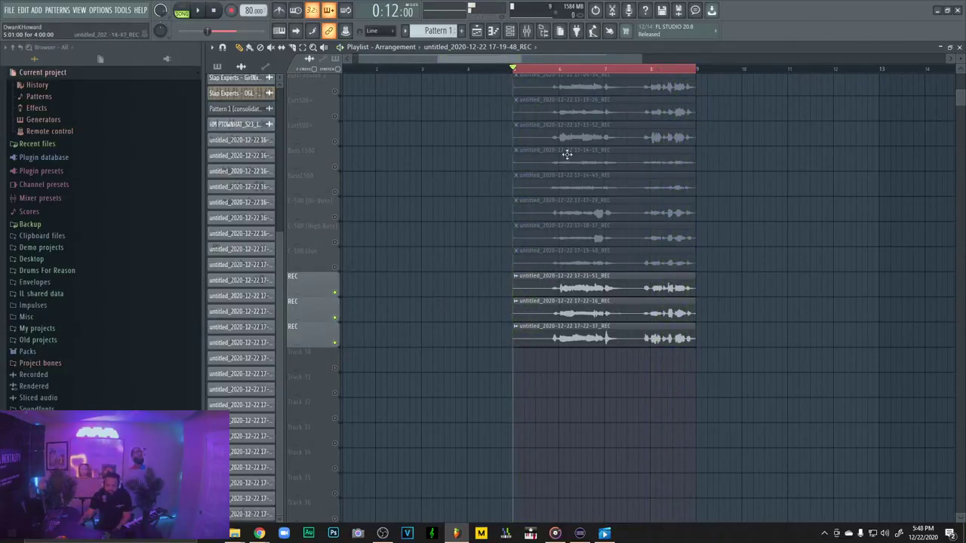
Mute the second and third REC tracks, leaving only the first REC track audible
{"action": "left_click", "coordinate": [335, 293]}
{"action": "left_click", "coordinate": [335, 318]}
{"action": "left_click", "coordinate": [335, 293]}
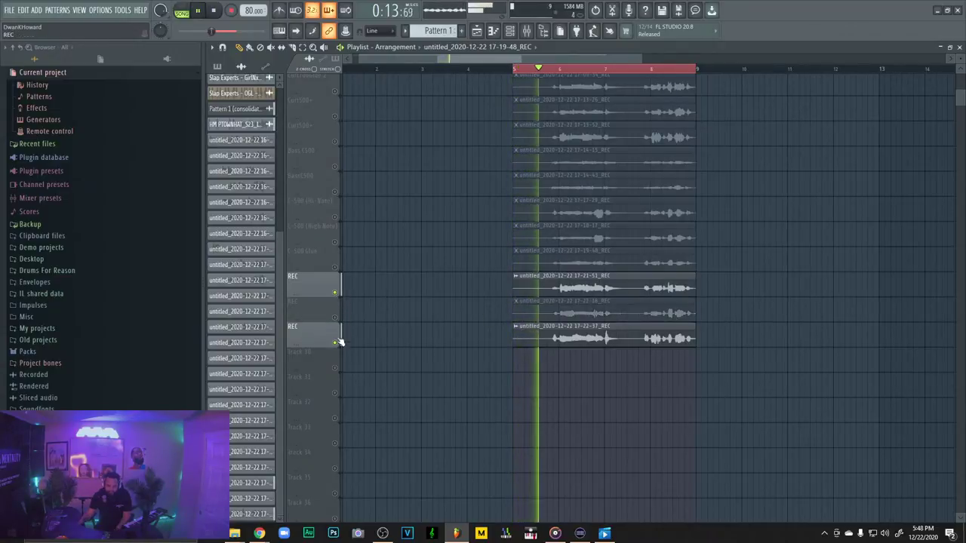
{"action": "left_click", "coordinate": [335, 343]}
Rename mixer track Insert 13 as Crowd Yells and route the first REC track's clip to it
{"action": "double_click", "coordinate": [573, 285]}
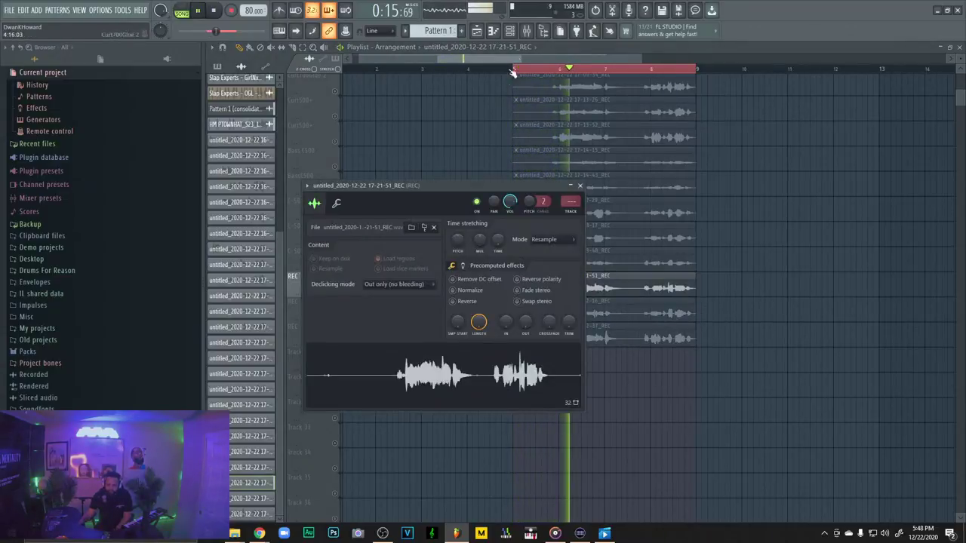
{"action": "left_click", "coordinate": [527, 31]}
{"action": "right_click", "coordinate": [688, 109]}
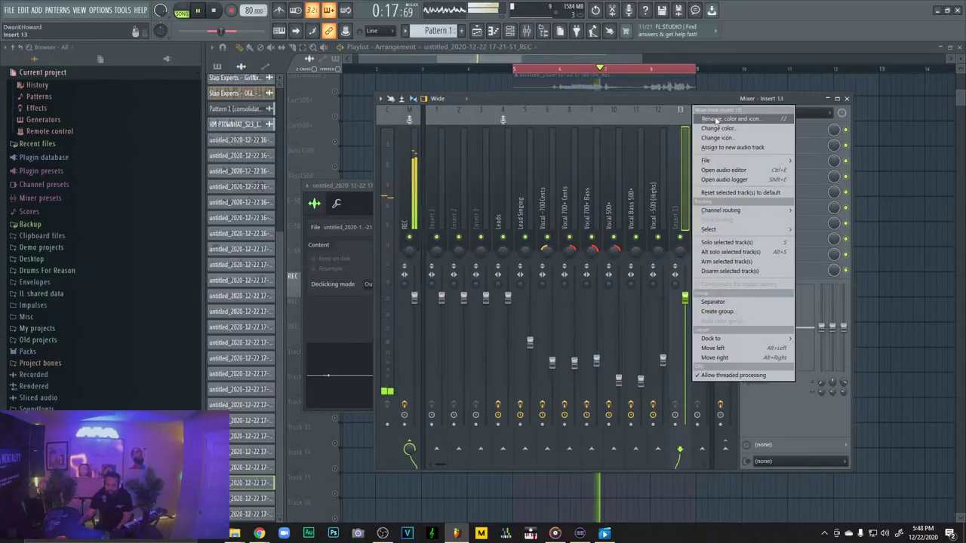
{"action": "left_click", "coordinate": [709, 117]}
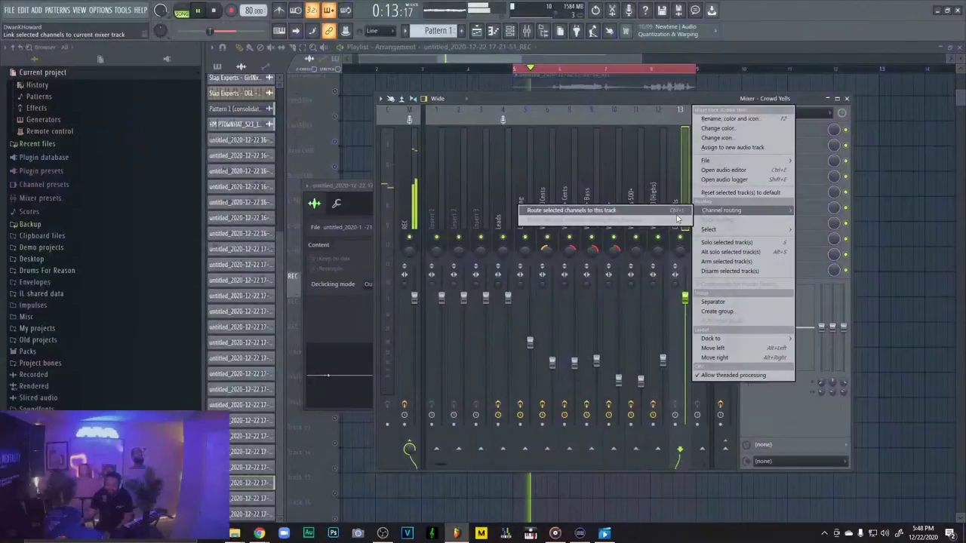
{"action": "left_click", "coordinate": [789, 208]}
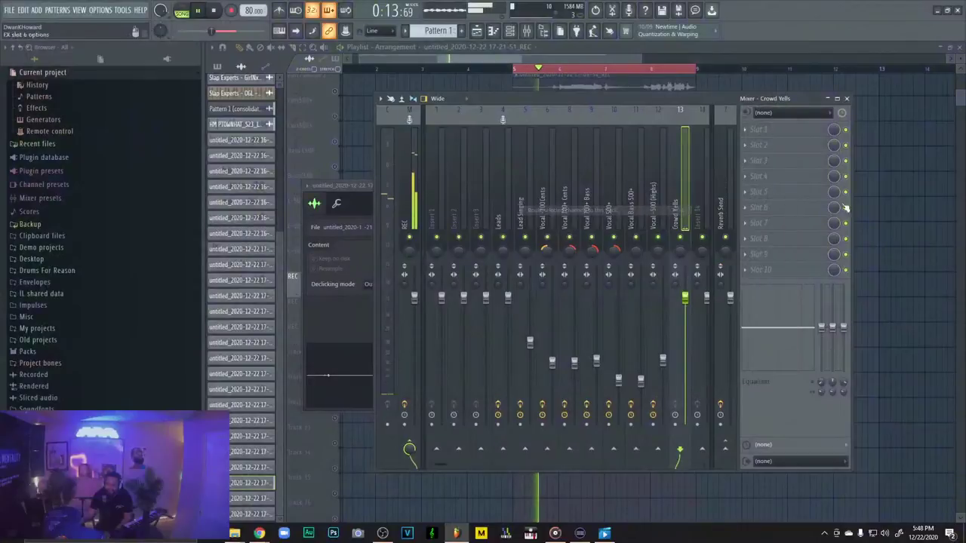
{"action": "left_click", "coordinate": [879, 199]}
Route the second and third REC tracks' clips to mixer track 13, Crowd Yells
{"action": "double_click", "coordinate": [606, 305]}
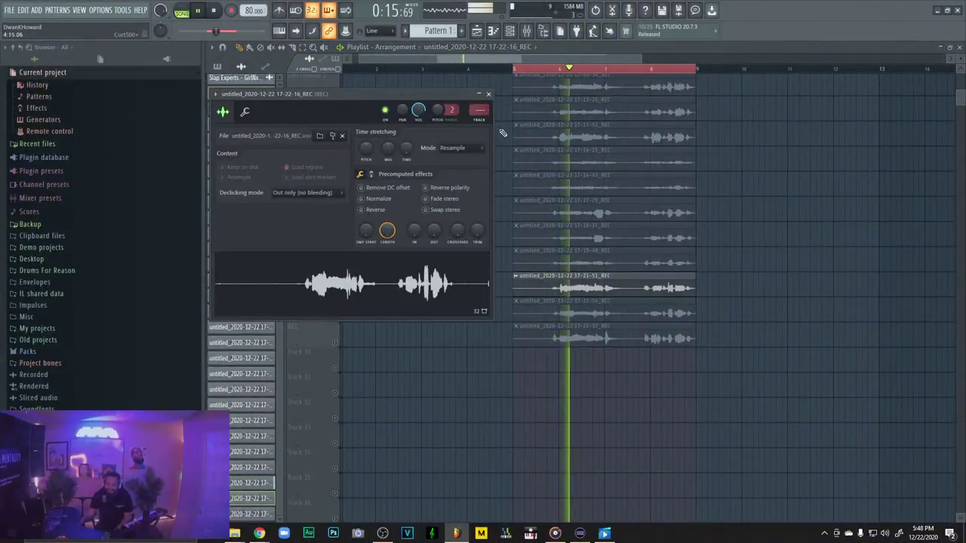
{"action": "double_click", "coordinate": [568, 290]}
{"action": "double_click", "coordinate": [623, 314]}
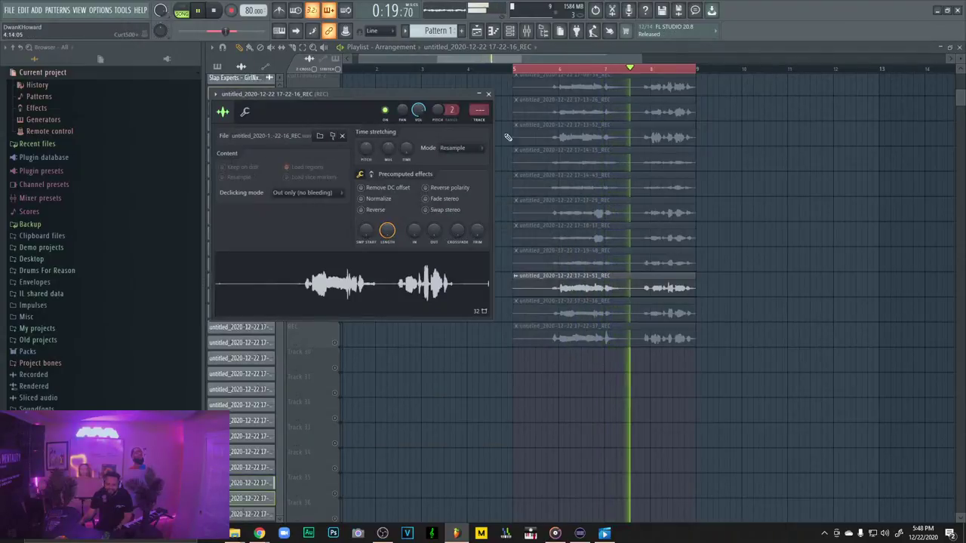
{"action": "left_click_drag", "start_coordinate": [479, 110], "coordinate": [479, 76]}
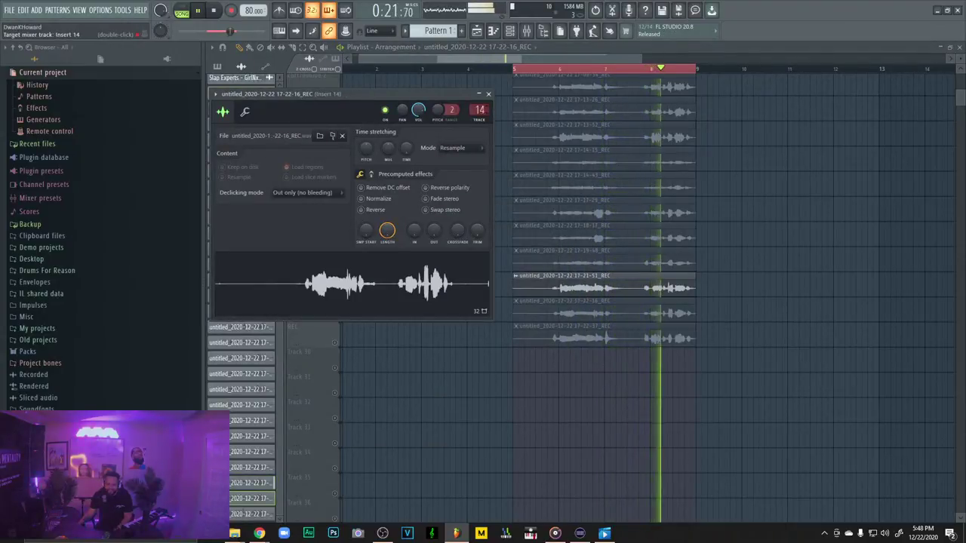
{"action": "double_click", "coordinate": [596, 339]}
{"action": "left_click_drag", "start_coordinate": [492, 123], "coordinate": [492, 88]}
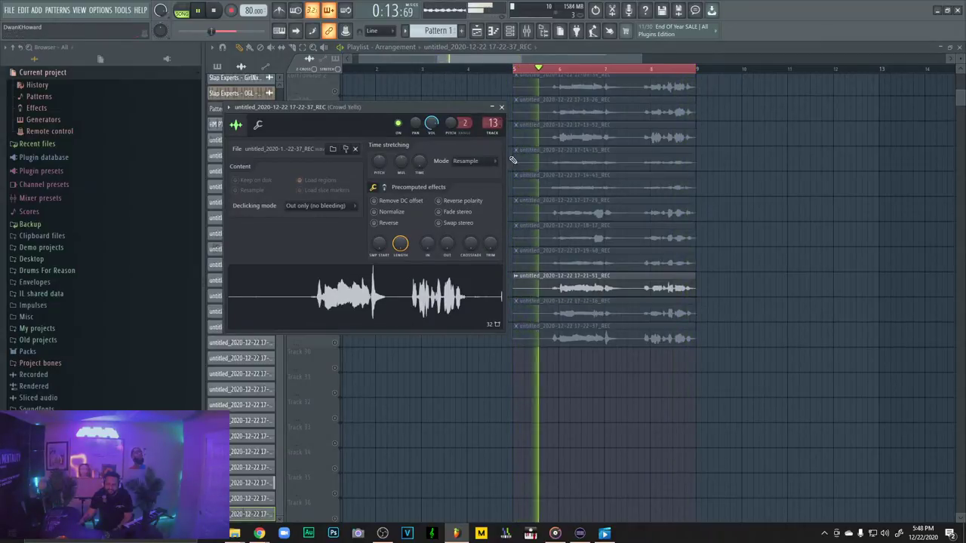
{"action": "scroll", "coordinate": [580, 338], "scroll_direction": "up", "scroll_amount": 2}
{"action": "key", "text": "Escape"}
Solo the second REC track to audition it, and leave all three REC tracks unmuted
{"action": "left_click", "coordinate": [335, 368]}
{"action": "left_click", "coordinate": [336, 392]}
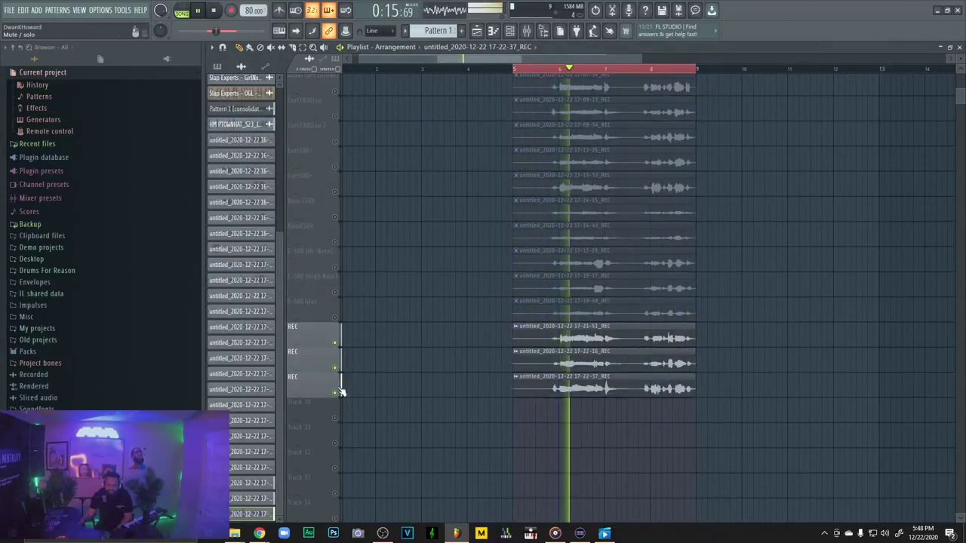
{"action": "left_click", "coordinate": [336, 368], "text": "ctrl"}
{"action": "left_click", "coordinate": [336, 368], "text": "ctrl"}
{"action": "left_click", "coordinate": [336, 368], "text": "ctrl"}
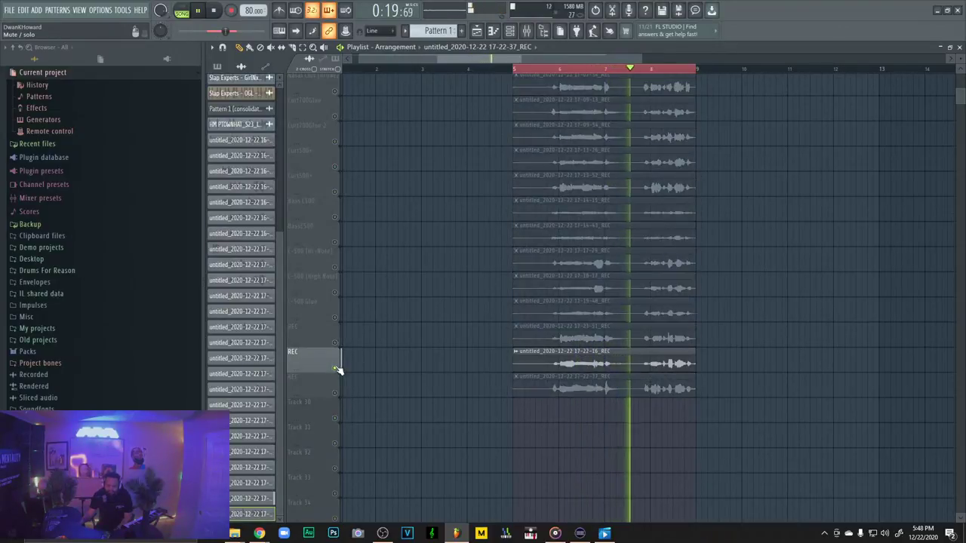
{"action": "left_click", "coordinate": [336, 343]}
{"action": "left_click", "coordinate": [335, 393]}
Unmute playlist Track 2, which holds the HM PTOWNHAT_S23_LOOP clips
{"action": "scroll", "coordinate": [490, 307], "scroll_direction": "up", "scroll_amount": 3}
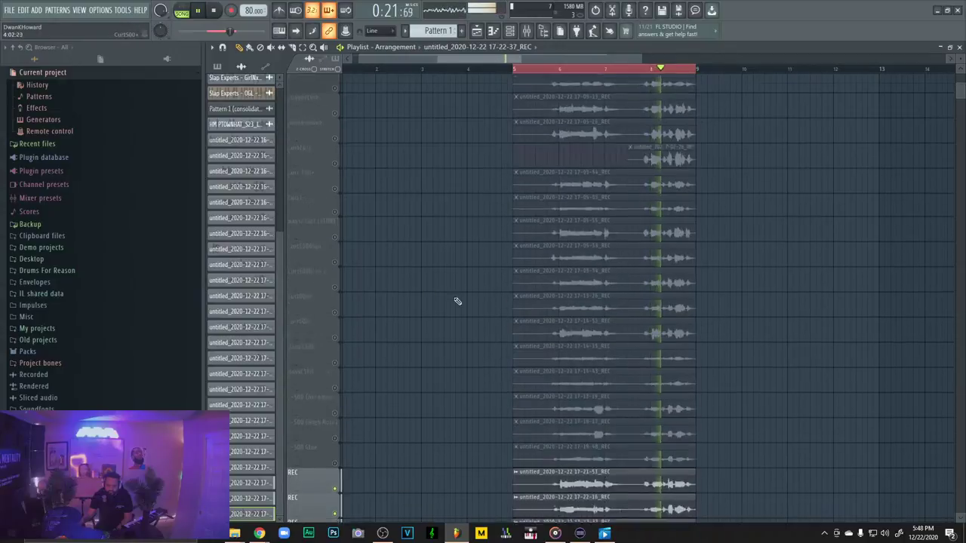
{"action": "scroll", "coordinate": [453, 294], "scroll_direction": "up", "scroll_amount": 5}
{"action": "left_click", "coordinate": [336, 120]}
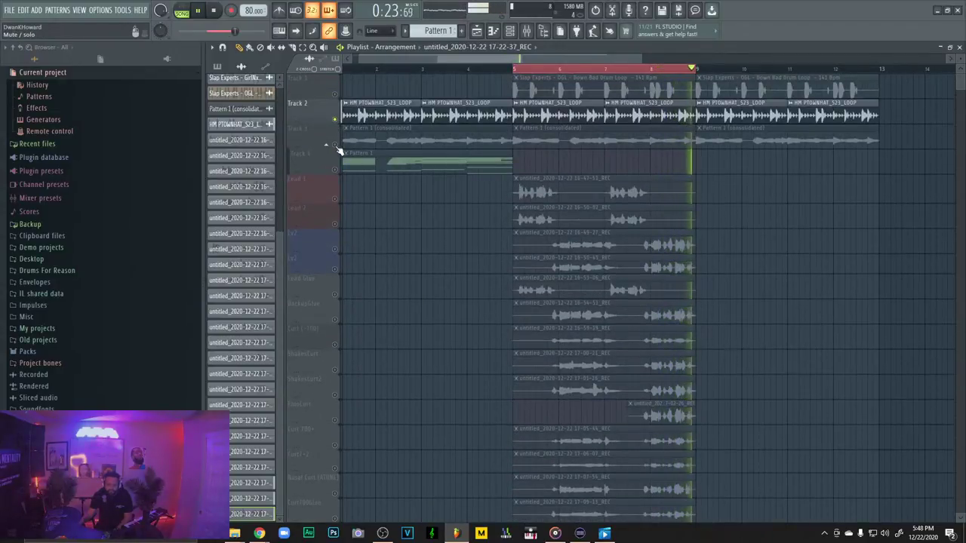
Mute the second and third REC tracks and rename the first one as Crowd Yell (Low)
{"action": "scroll", "coordinate": [538, 313], "scroll_direction": "down", "scroll_amount": 8}
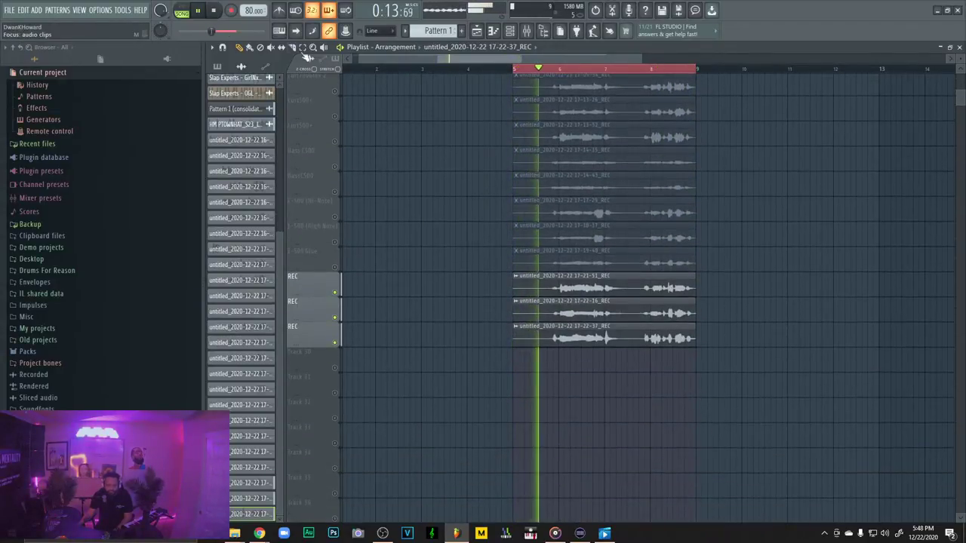
{"action": "left_click", "coordinate": [335, 317]}
{"action": "left_click", "coordinate": [335, 341]}
{"action": "right_click", "coordinate": [322, 274]}
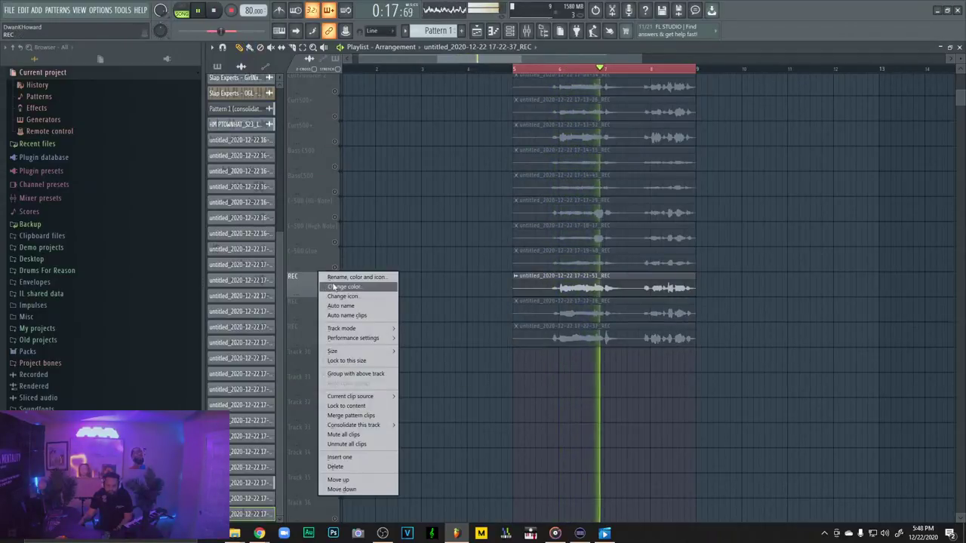
{"action": "left_click", "coordinate": [327, 287]}
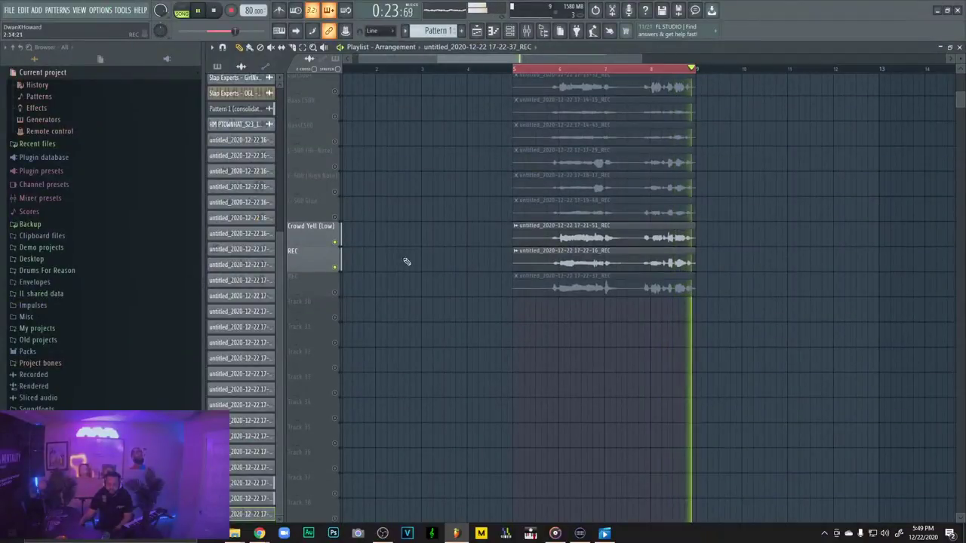
Rename the REC track directly below Crowd Yell (Low) as Crowd Yell (High)
{"action": "right_click", "coordinate": [294, 250]}
{"action": "left_click", "coordinate": [324, 253]}
{"action": "type", "text": "Crowd YGe"}
{"action": "key", "text": "BackSpace"}
{"action": "key", "text": "BackSpace"}
{"action": "type", "text": "ell"}
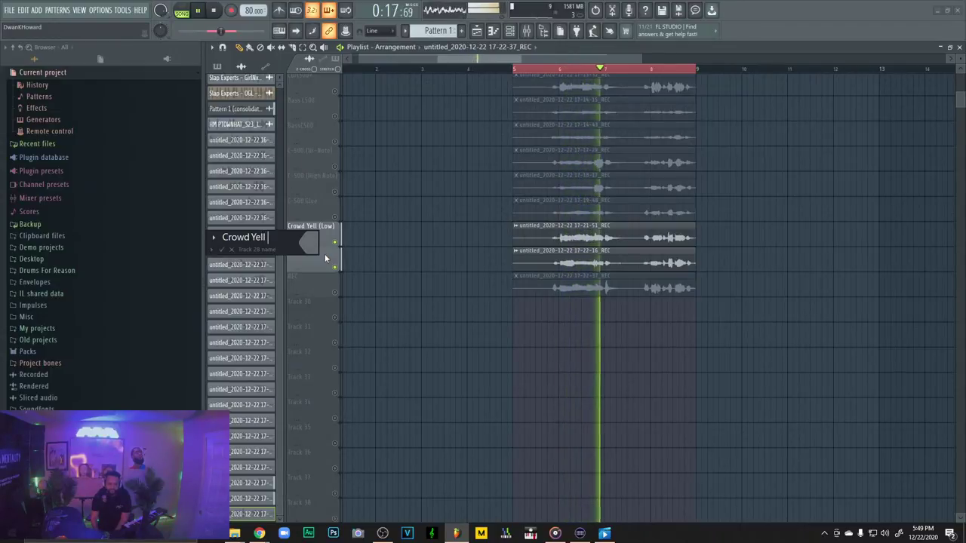
{"action": "type", "text": " Lo"}
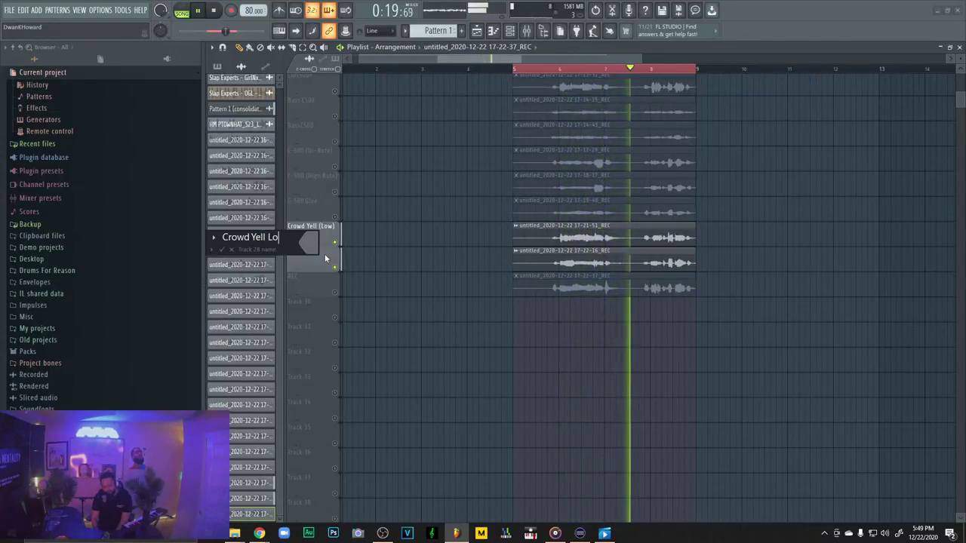
{"action": "key", "text": "BackSpace"}
{"action": "key", "text": "BackSpace"}
{"action": "type", "text": "(High)"}
{"action": "key", "text": "Return"}
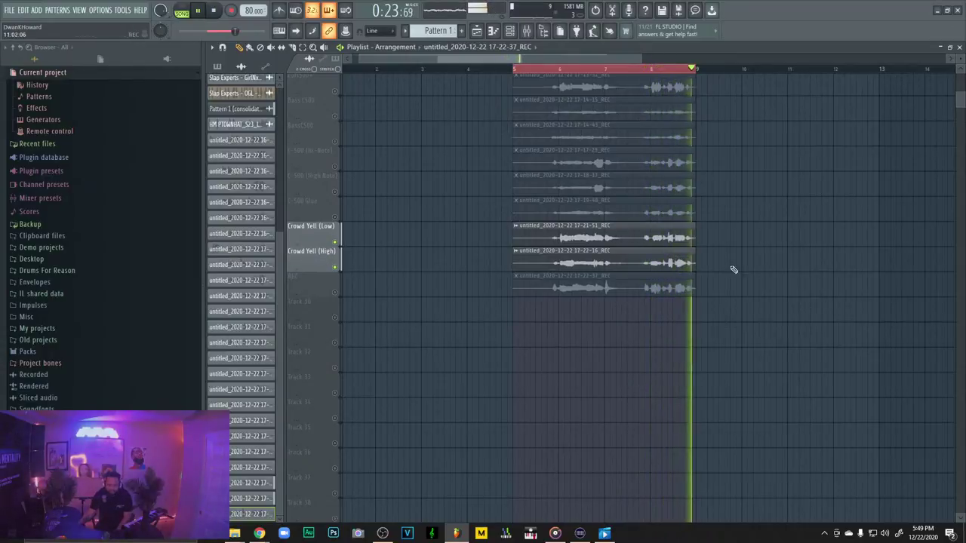
Unmute the remaining REC track and rename it as Crowd (Glue)
{"action": "left_click", "coordinate": [335, 293]}
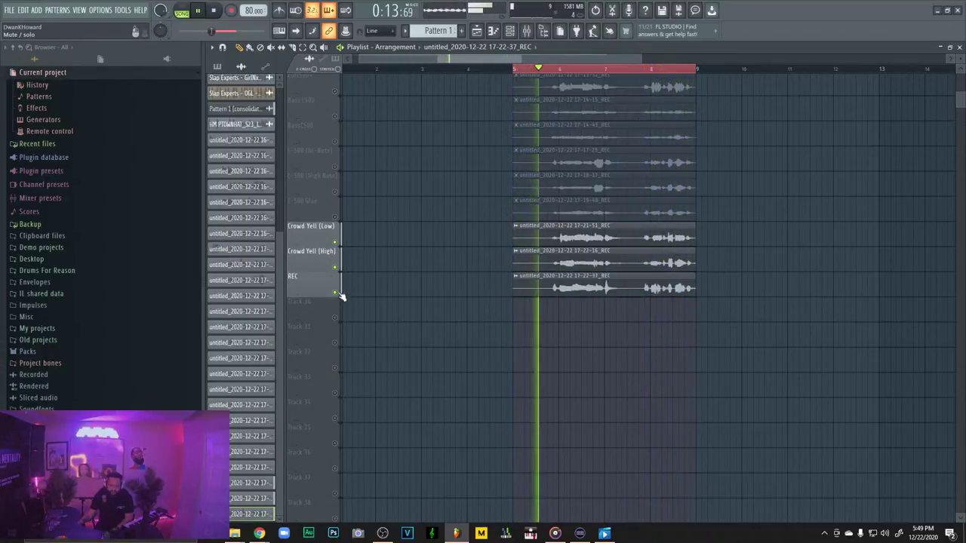
{"action": "right_click", "coordinate": [310, 276]}
{"action": "left_click", "coordinate": [332, 278]}
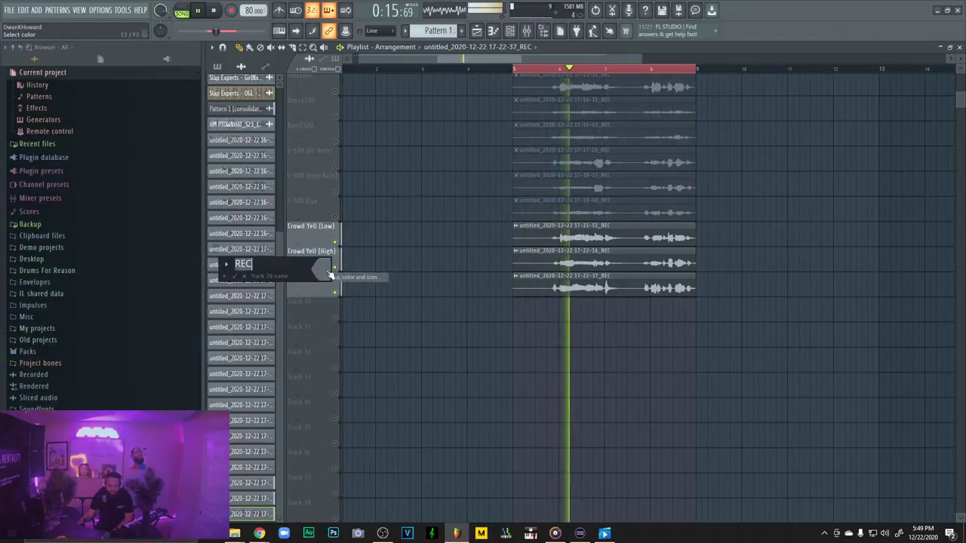
{"action": "type", "text": "G"}
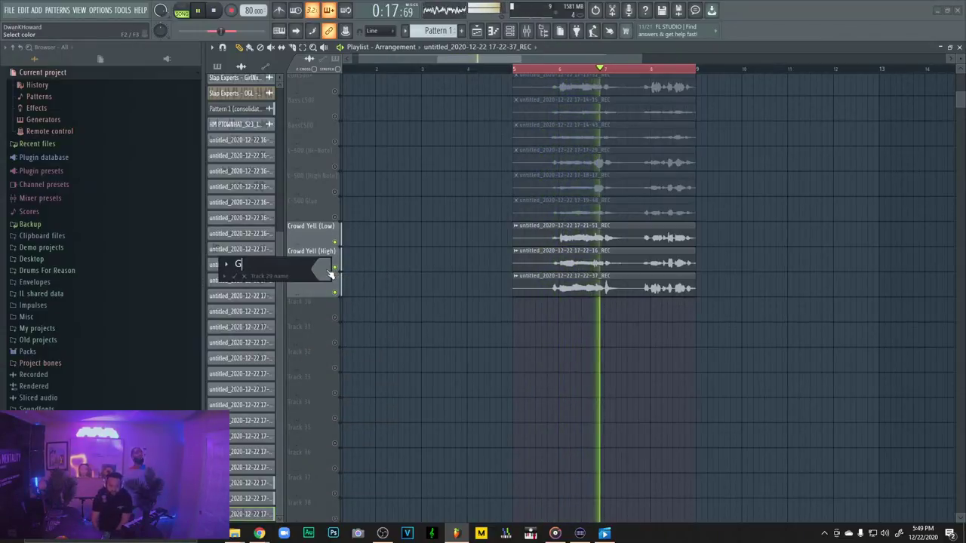
{"action": "key", "text": "BackSpace"}
{"action": "type", "text": "Crowd ("}
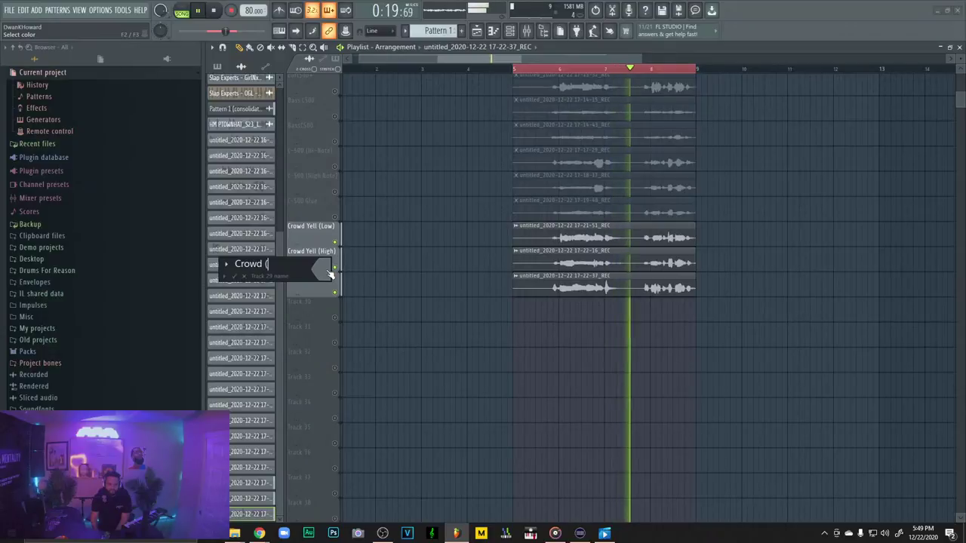
{"action": "type", "text": "Glue)"}
{"action": "key", "text": "Return"}
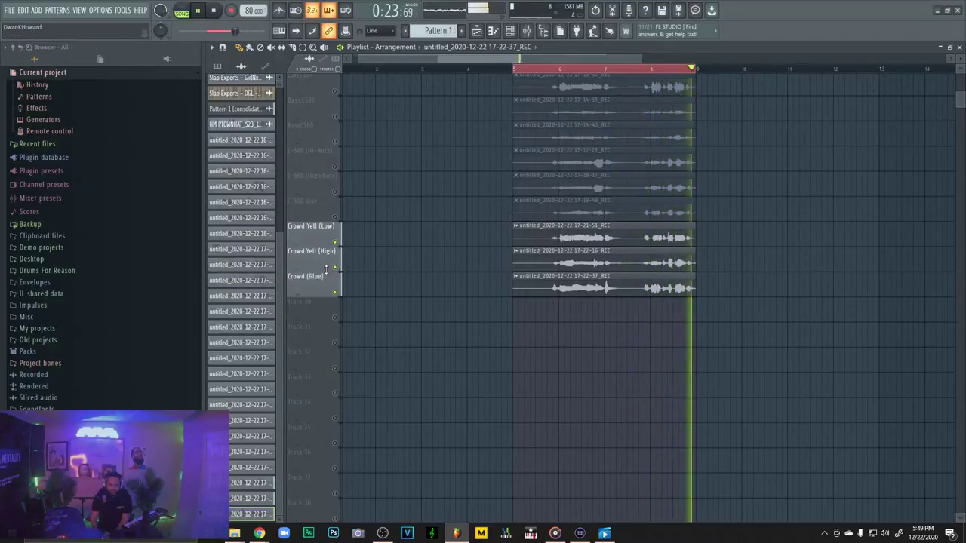
Open the Crowd (Glue) clip's levels adjustment settings and set its panning offset to 22% left
{"action": "double_click", "coordinate": [558, 288]}
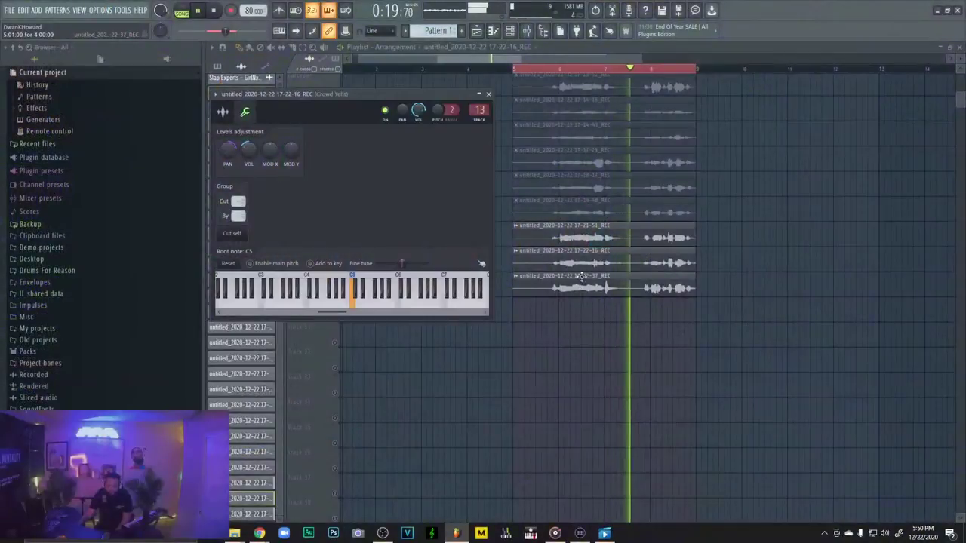
{"action": "double_click", "coordinate": [588, 288]}
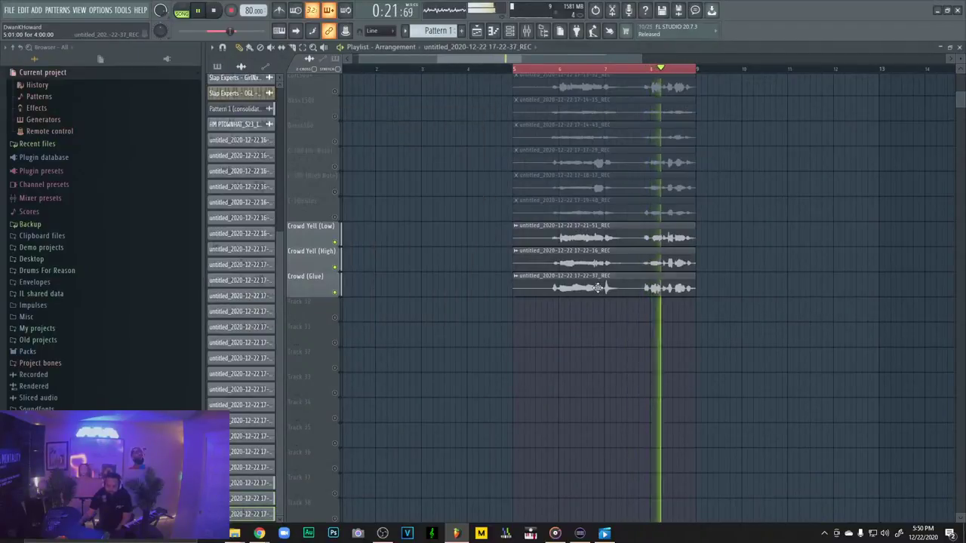
{"action": "left_click", "coordinate": [258, 126]}
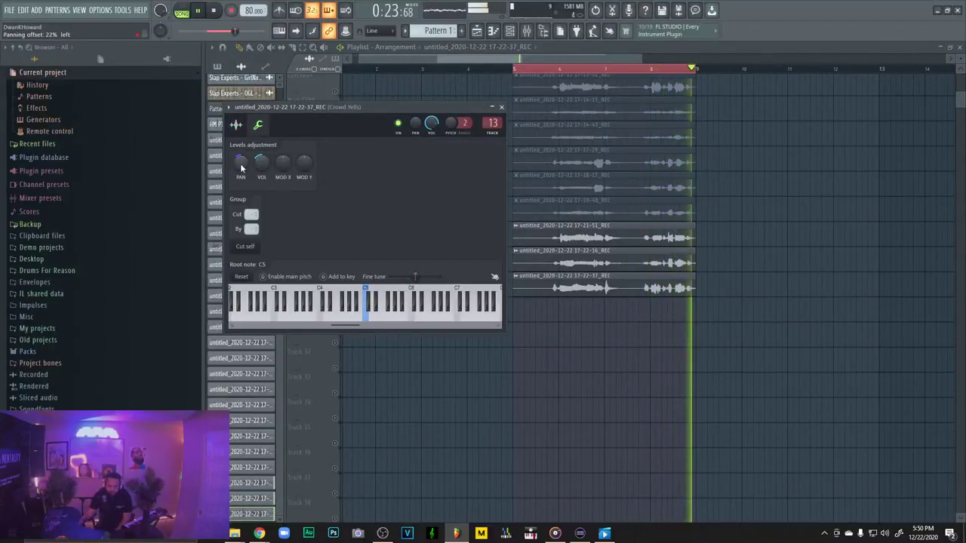
Check the sample settings and mixer routing of the crowd clips, and lower the Crowd Yells mixer track's level
{"action": "scroll", "coordinate": [759, 205], "scroll_direction": "up", "scroll_amount": 1}
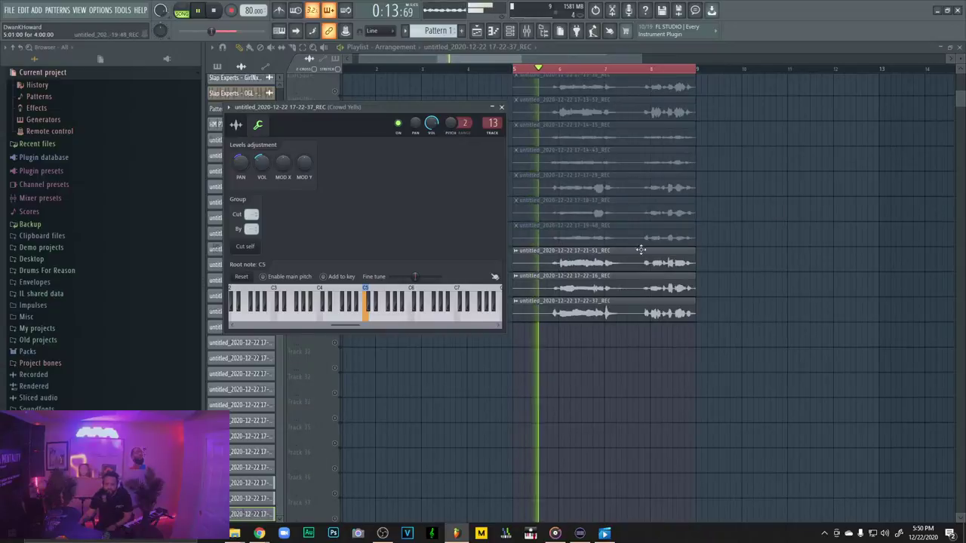
{"action": "double_click", "coordinate": [612, 263]}
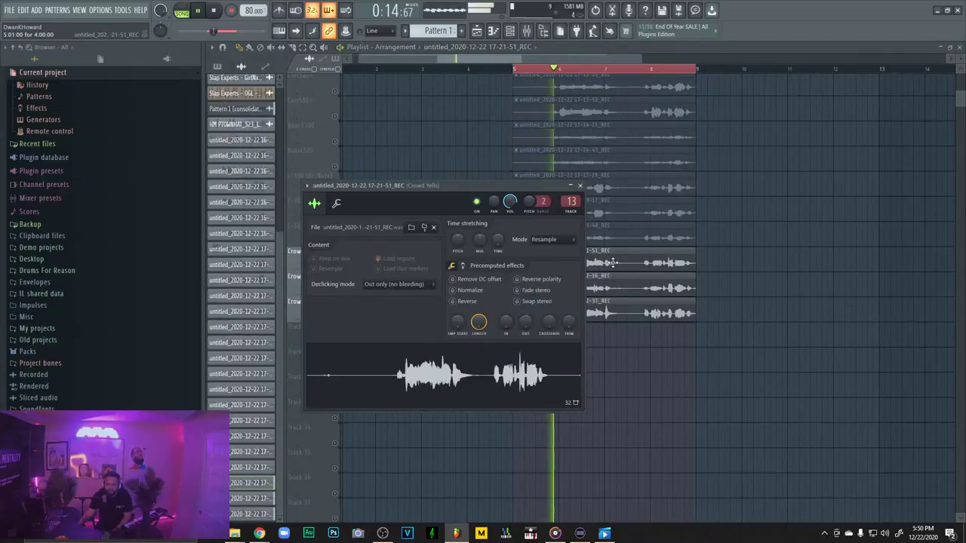
{"action": "left_click", "coordinate": [527, 31]}
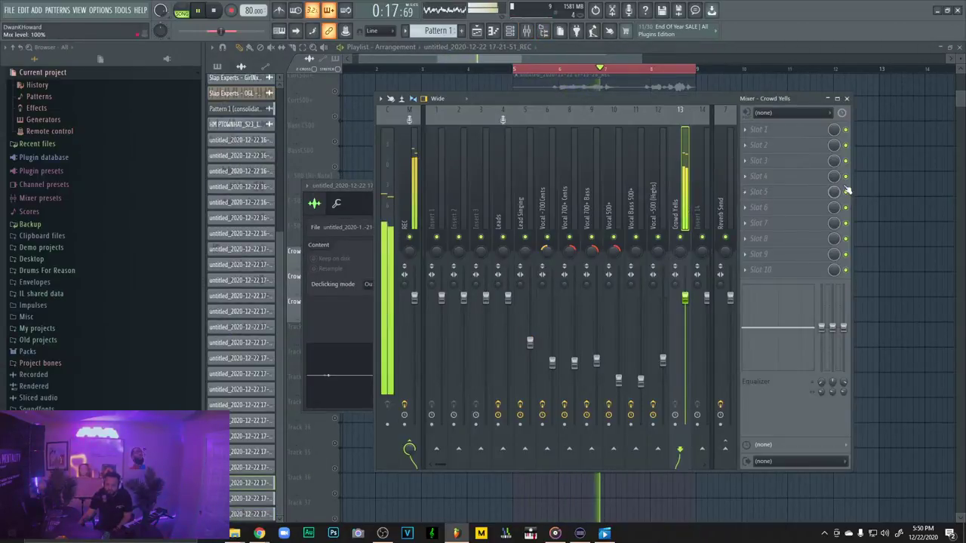
{"action": "key", "text": "F9"}
{"action": "double_click", "coordinate": [640, 284]}
{"action": "double_click", "coordinate": [594, 312]}
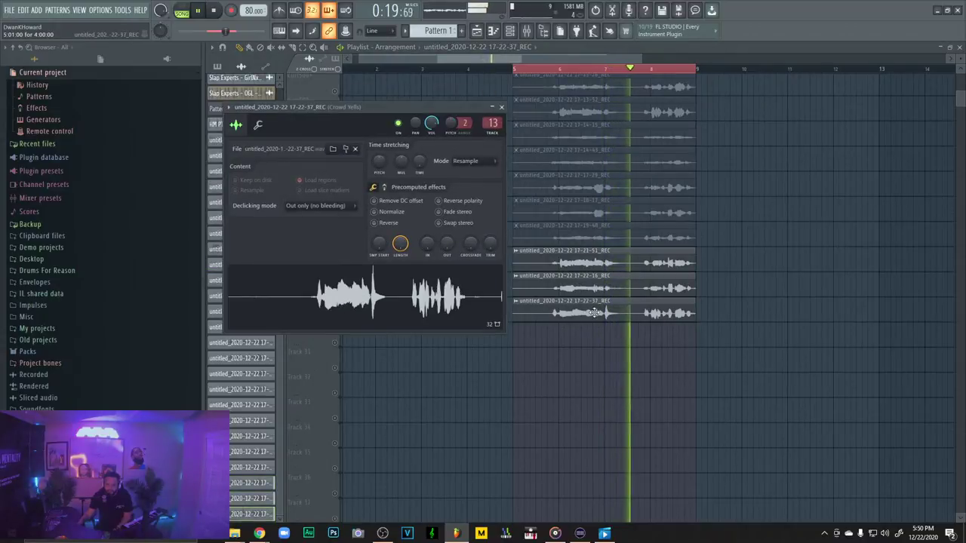
{"action": "left_click", "coordinate": [532, 33]}
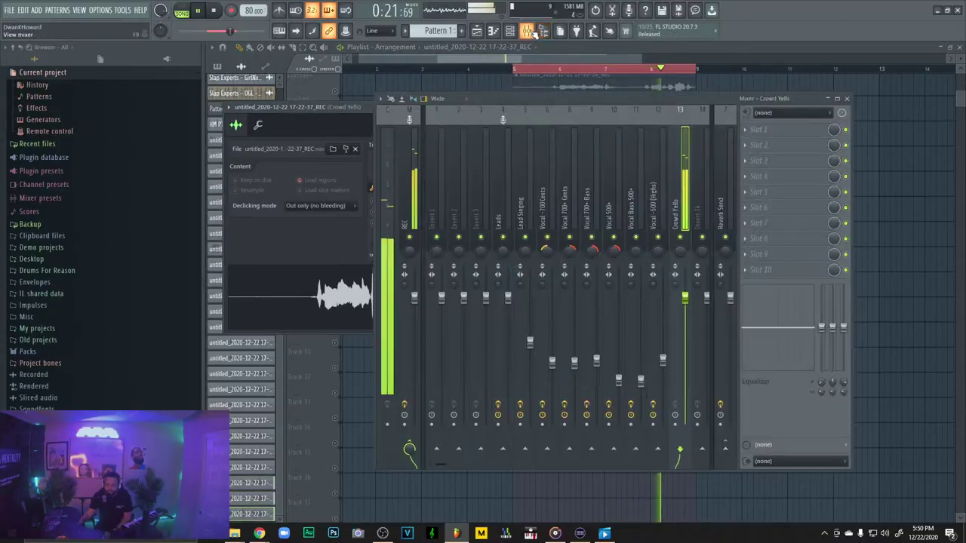
Copy the CLA Vocals Mono-Stereo effect with its preset from the Vocal -500 (Highs) mixer track to Crowd Yells
{"action": "left_click", "coordinate": [660, 223]}
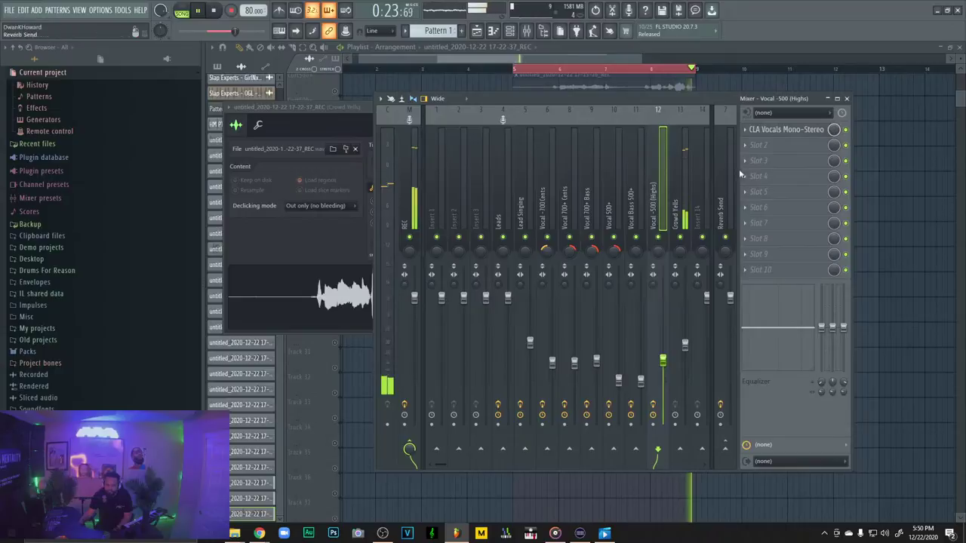
{"action": "left_click", "coordinate": [744, 130]}
{"action": "left_click_drag", "start_coordinate": [757, 192], "coordinate": [681, 198]}
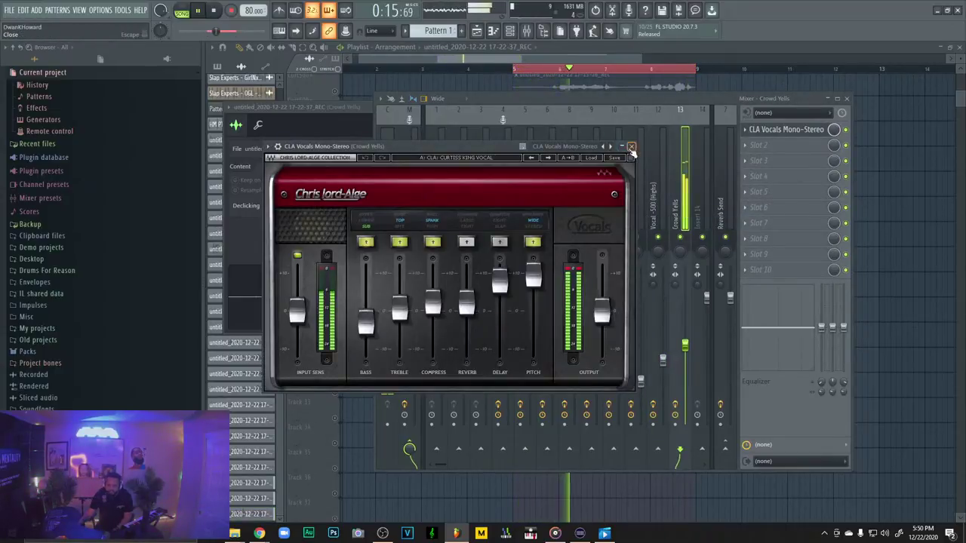
{"action": "left_click", "coordinate": [631, 147]}
{"action": "left_click", "coordinate": [847, 100]}
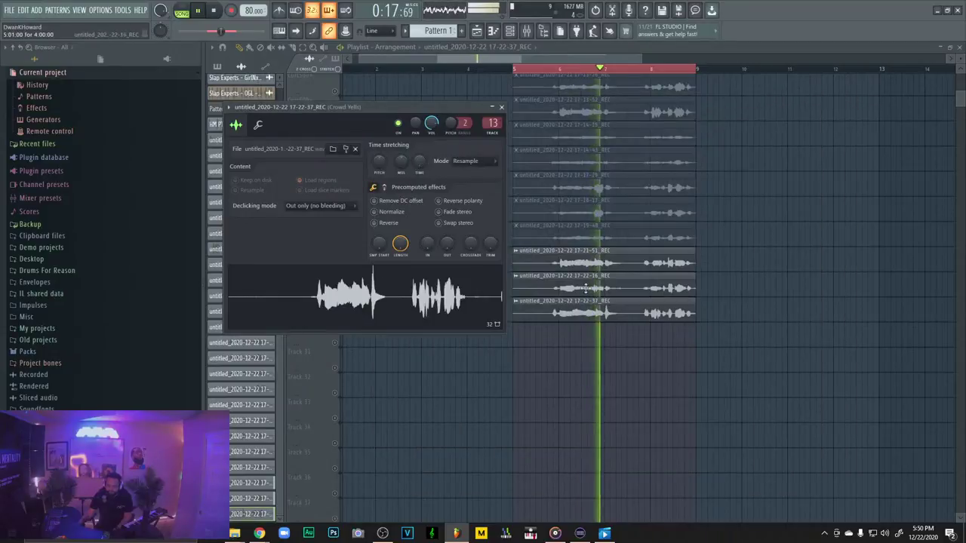
Open the Crowd Yell (Low) clip's levels adjustment settings and set its volume multiplier to 79%
{"action": "left_click", "coordinate": [596, 258]}
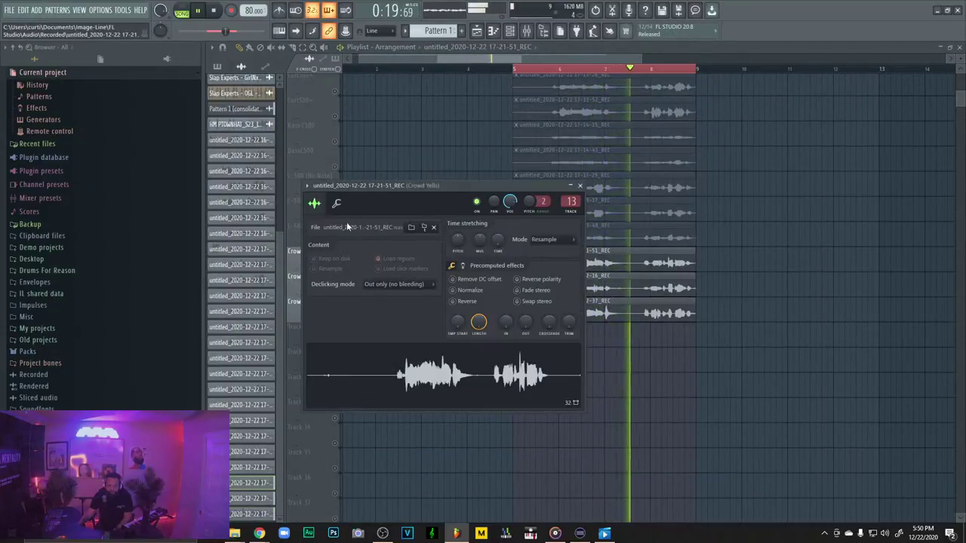
{"action": "left_click", "coordinate": [336, 202]}
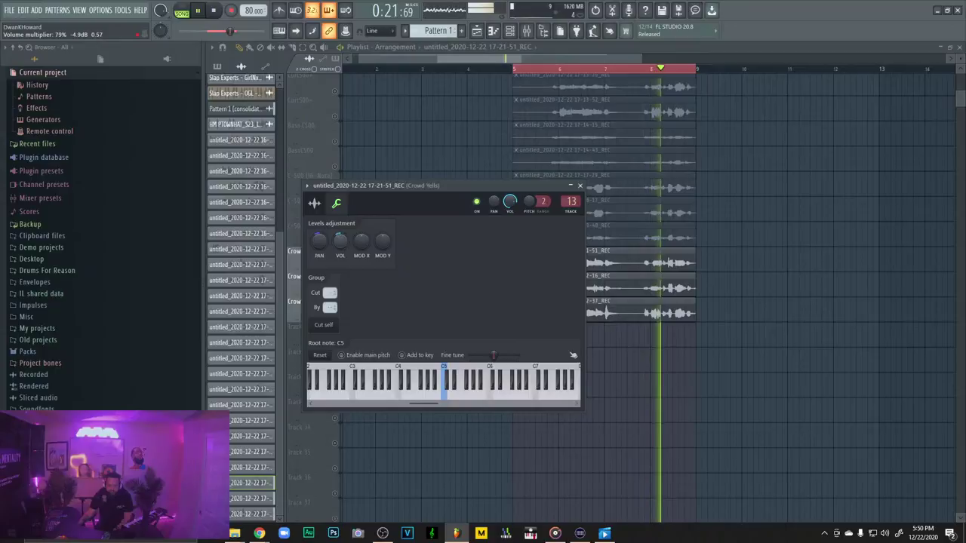
{"action": "right_click", "coordinate": [347, 246]}
{"action": "key", "text": "Escape"}
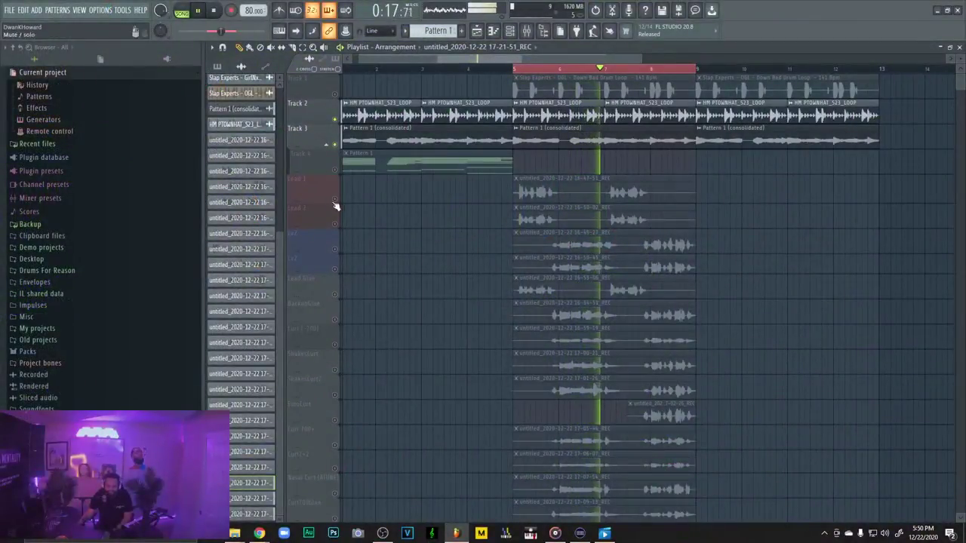
Unmute the Lead 1, Lead 2, both Lv2 and Lead Glue playlist tracks
{"action": "left_click", "coordinate": [334, 199]}
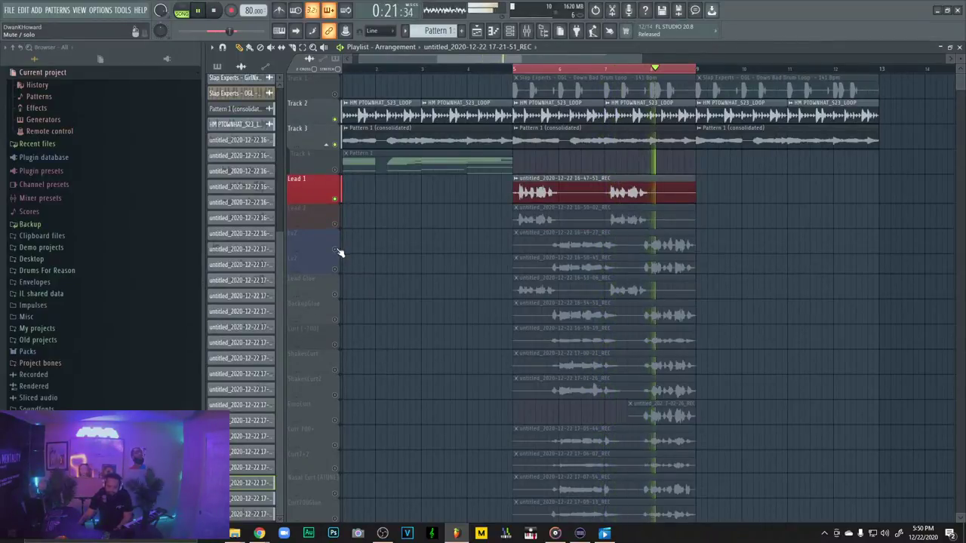
{"action": "left_click", "coordinate": [337, 249]}
{"action": "left_click", "coordinate": [336, 270]}
{"action": "scroll", "coordinate": [337, 272], "scroll_direction": "down", "scroll_amount": 1}
{"action": "left_click", "coordinate": [337, 246]}
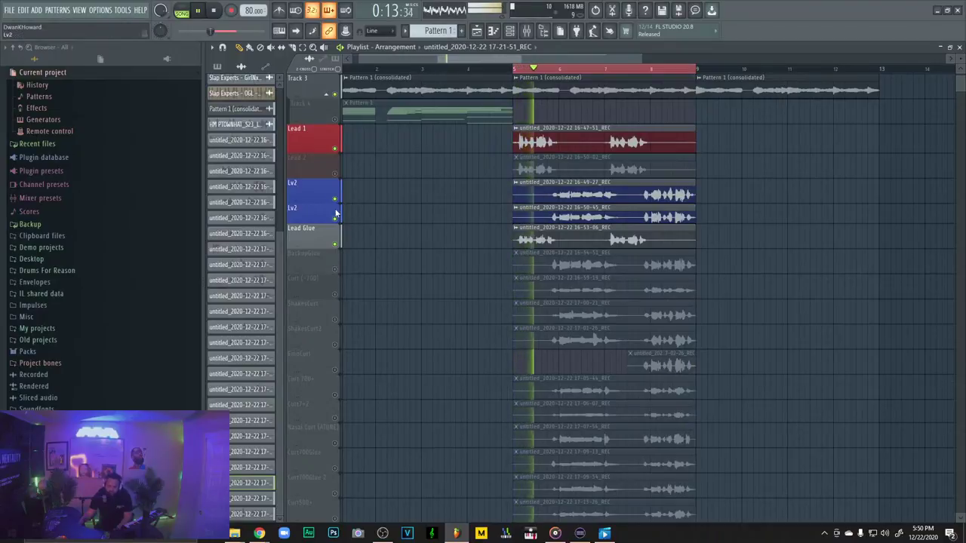
{"action": "left_click", "coordinate": [335, 173]}
Unmute the BackupGlue, Curt (-700), ShakesCurt, ShakesCurt2, EmoCurt and Curt 700+ playlist tracks
{"action": "left_click", "coordinate": [335, 269]}
{"action": "left_click", "coordinate": [335, 294]}
{"action": "left_click", "coordinate": [335, 320]}
{"action": "left_click", "coordinate": [335, 345]}
{"action": "scroll", "coordinate": [337, 347], "scroll_direction": "down", "scroll_amount": 1}
{"action": "key", "text": "space"}
{"action": "left_click", "coordinate": [334, 320]}
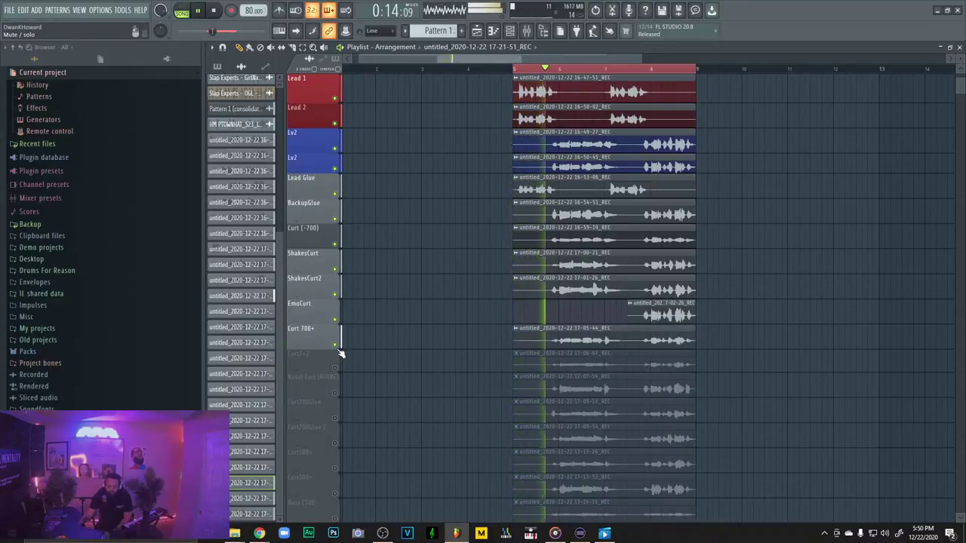
{"action": "left_click", "coordinate": [335, 344]}
Unmute the Curt7+2, Nasal Curt (ATUNE), Curt700Glue, Curt700Glue 2 and first Curt500+ playlist tracks
{"action": "scroll", "coordinate": [340, 345], "scroll_direction": "down", "scroll_amount": 2}
{"action": "left_click", "coordinate": [335, 269]}
{"action": "left_click", "coordinate": [335, 293]}
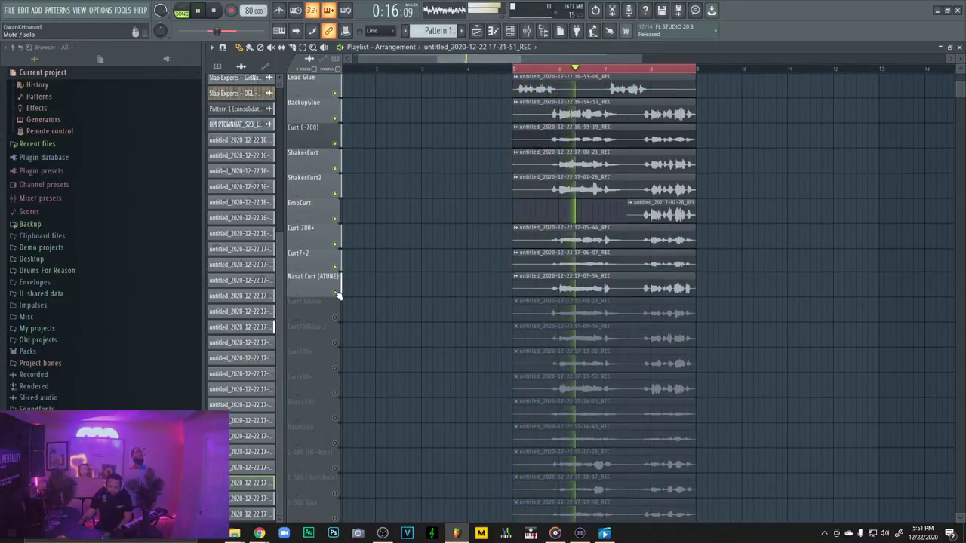
{"action": "left_click", "coordinate": [335, 317]}
{"action": "key", "text": "space"}
{"action": "key", "text": "space"}
{"action": "left_click", "coordinate": [335, 343]}
{"action": "left_click", "coordinate": [335, 368]}
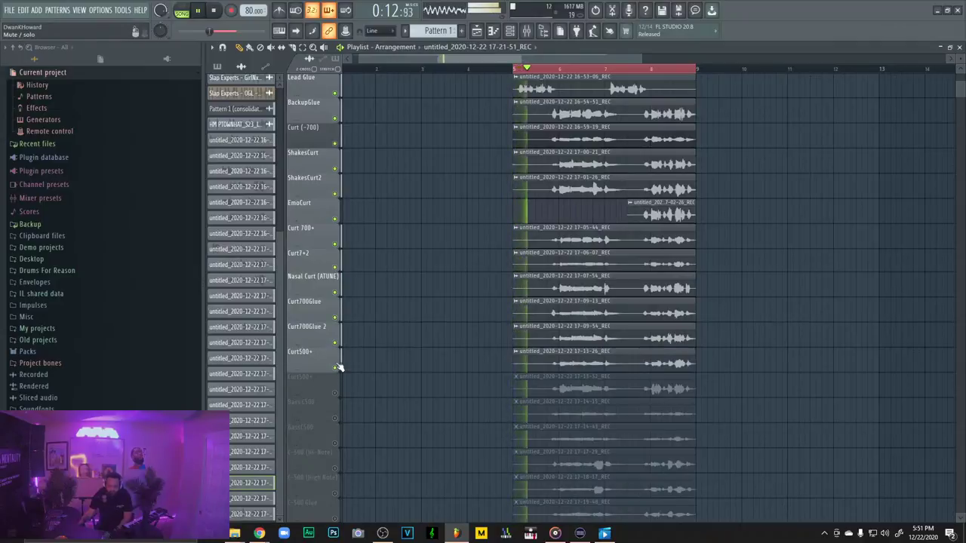
Unmute the second Curt500+, both Bass C500, C-500 (Hi-Note), C-500 (High Note) and C-500 Glue playlist tracks
{"action": "left_click", "coordinate": [335, 393]}
{"action": "left_click", "coordinate": [335, 418]}
{"action": "left_click", "coordinate": [335, 444]}
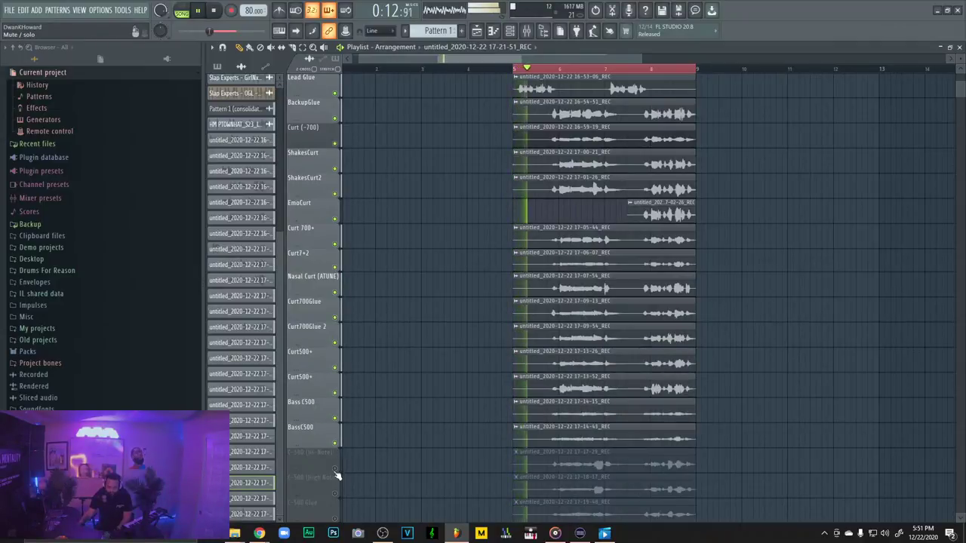
{"action": "left_click", "coordinate": [335, 468]}
{"action": "left_click", "coordinate": [335, 493]}
{"action": "scroll", "coordinate": [337, 453], "scroll_direction": "down", "scroll_amount": 2}
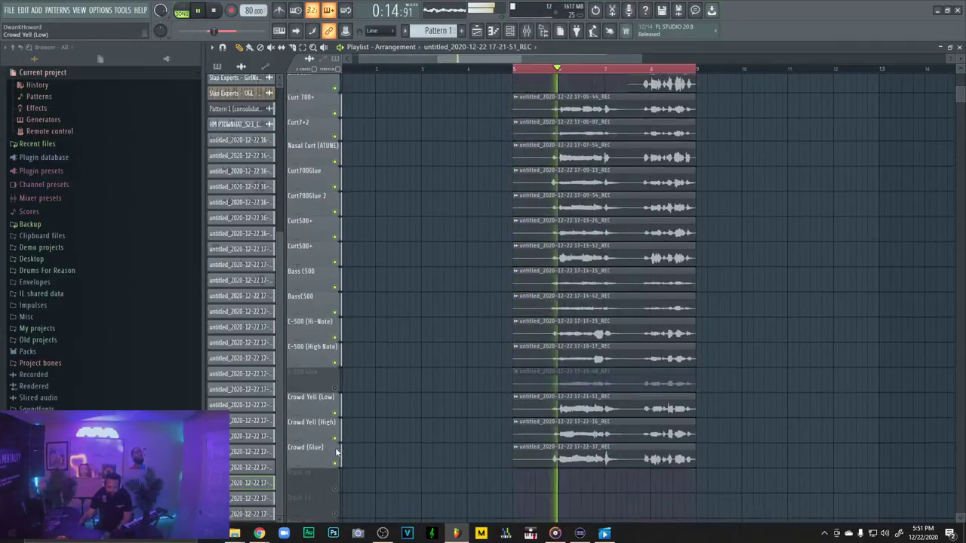
{"action": "scroll", "coordinate": [502, 245], "scroll_direction": "down", "scroll_amount": 1}
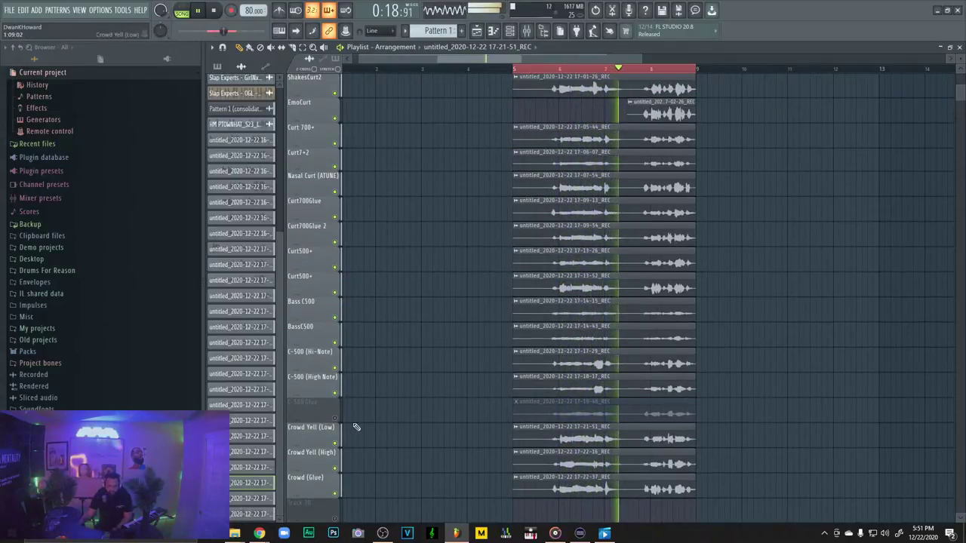
{"action": "left_click", "coordinate": [336, 419]}
Mute the Nasal Curt (ATUNE) playlist track and the mixer tracks from Vocal 700+ Cents to Crowd Yells, with Vocal -700 Cents selected
{"action": "scroll", "coordinate": [385, 317], "scroll_direction": "up", "scroll_amount": 1}
{"action": "left_click", "coordinate": [335, 217]}
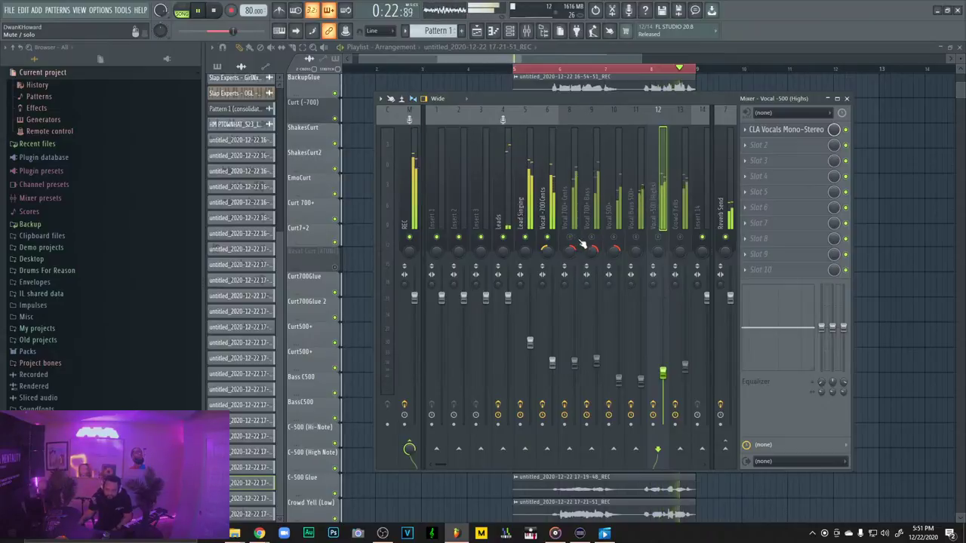
{"action": "left_click", "coordinate": [550, 218]}
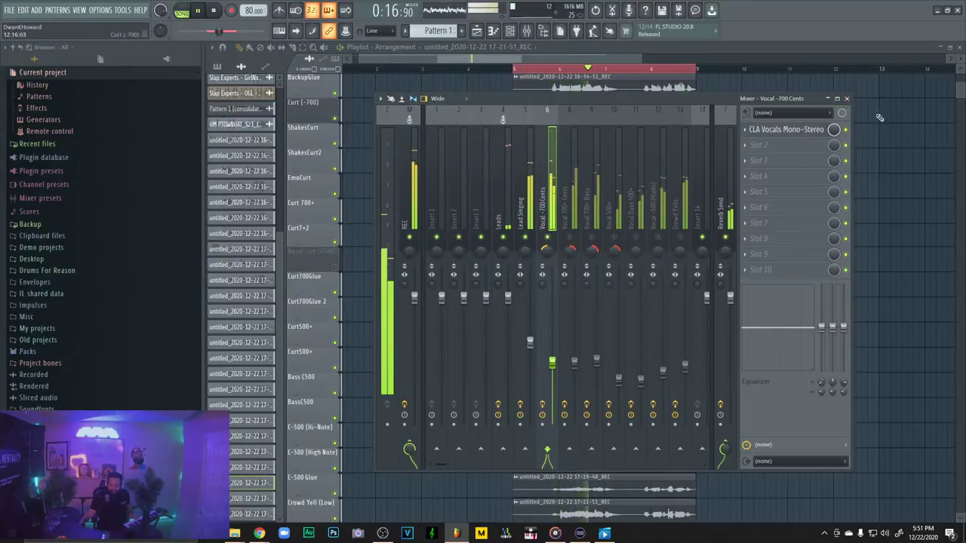
{"action": "left_click", "coordinate": [847, 99]}
Mute the Lead 1, Lead 2 and both Lv2 playlist tracks
{"action": "scroll", "coordinate": [615, 301], "scroll_direction": "up", "scroll_amount": 3}
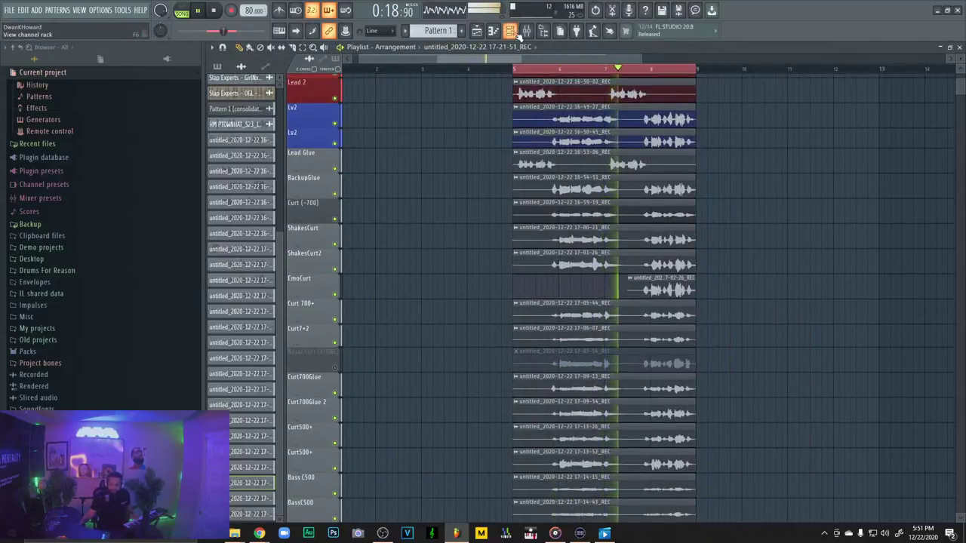
{"action": "scroll", "coordinate": [615, 301], "scroll_direction": "up", "scroll_amount": 2}
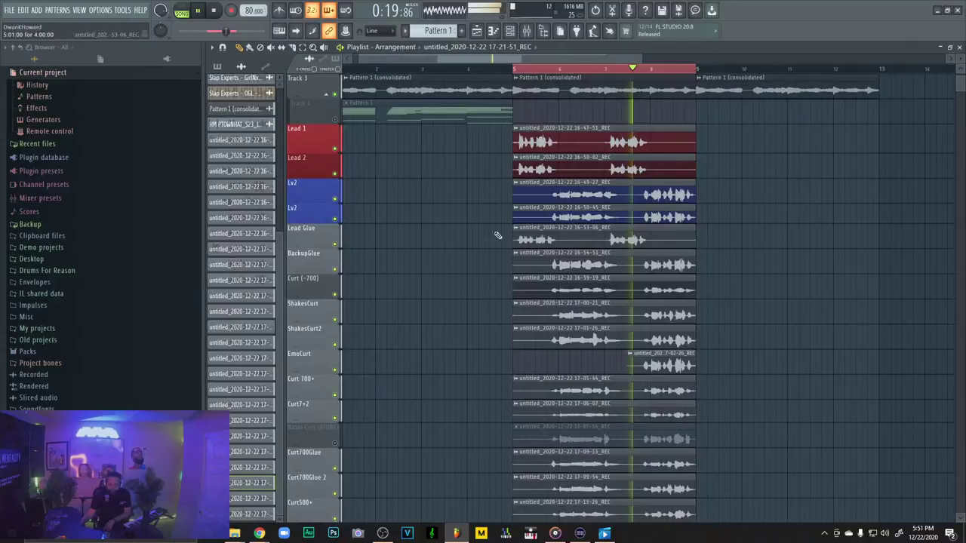
{"action": "left_click", "coordinate": [336, 175]}
{"action": "left_click", "coordinate": [337, 149]}
{"action": "left_click", "coordinate": [336, 200]}
{"action": "left_click", "coordinate": [337, 219]}
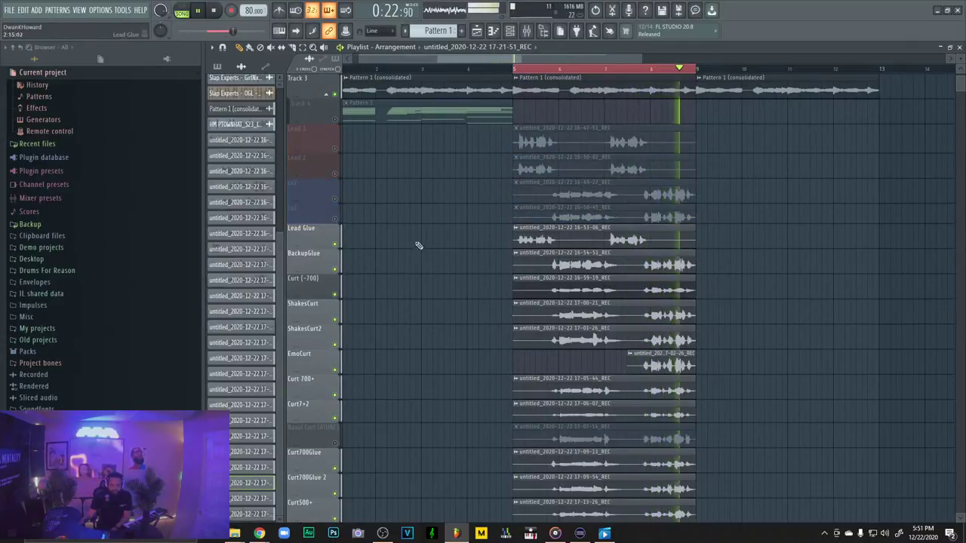
Mute the Lead Singing track in the mixer
{"action": "scroll", "coordinate": [420, 242], "scroll_direction": "down", "scroll_amount": 2}
{"action": "scroll", "coordinate": [419, 243], "scroll_direction": "down", "scroll_amount": 7}
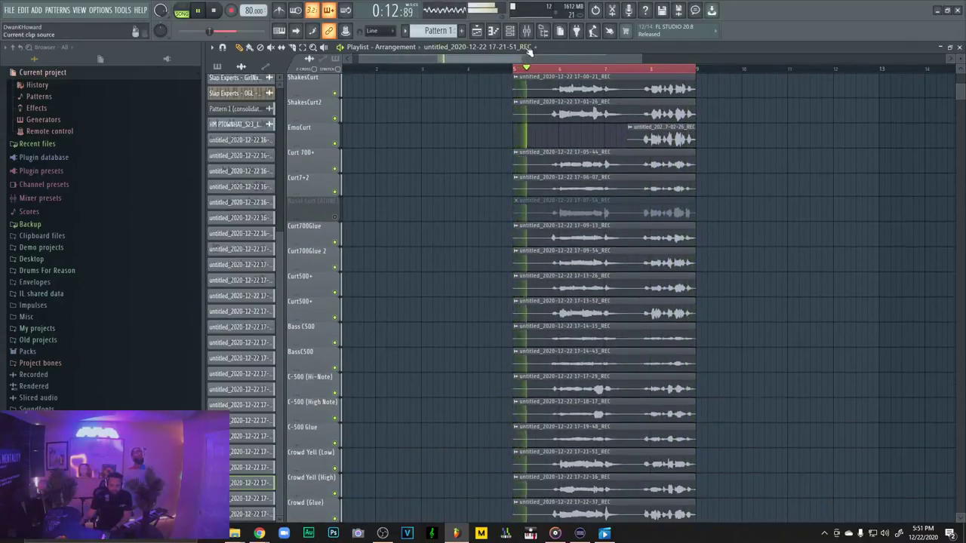
{"action": "left_click", "coordinate": [526, 30]}
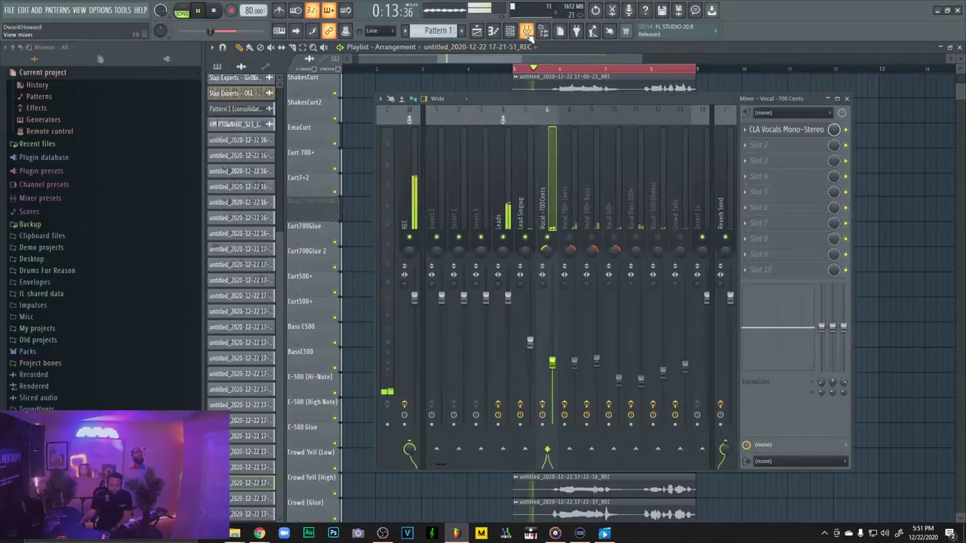
{"action": "left_click", "coordinate": [525, 238]}
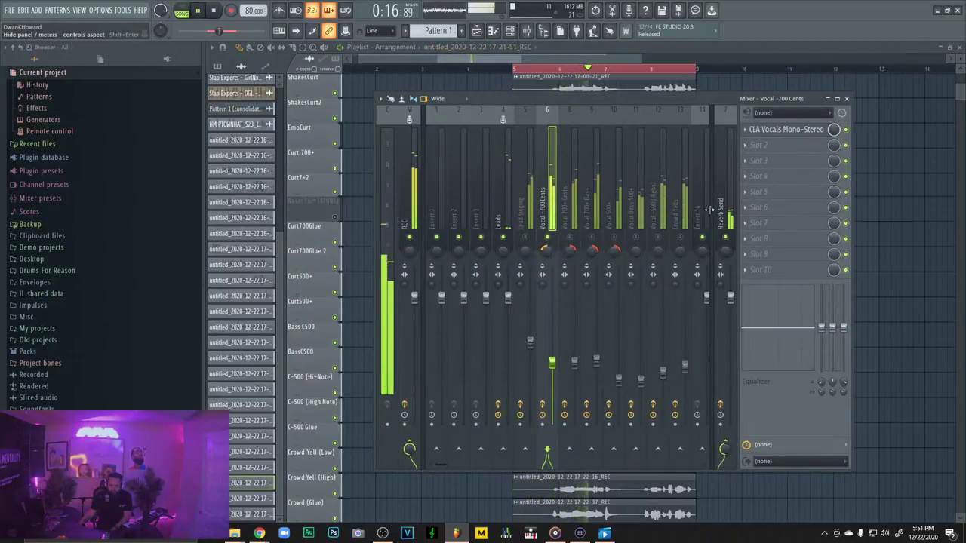
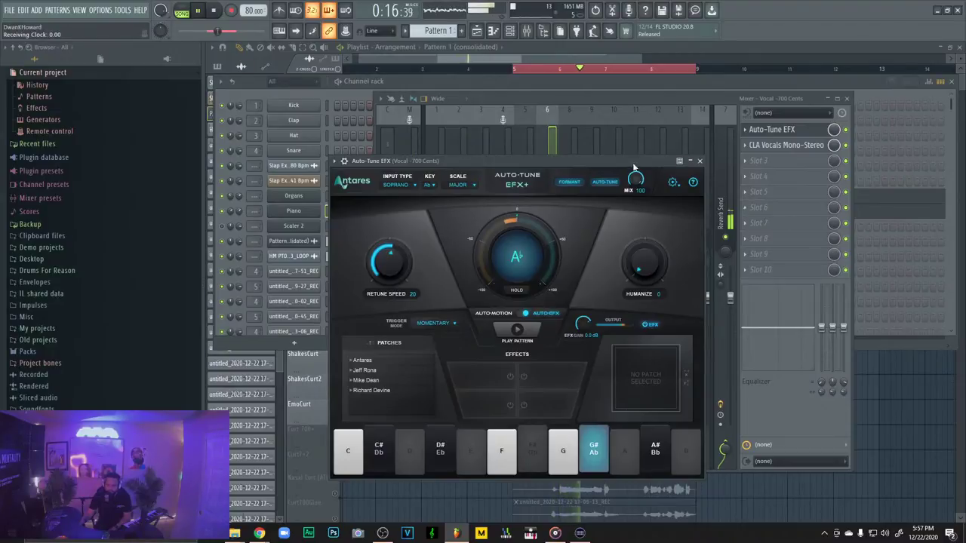
Set Auto-Tune EFX on Vocal -700 Cents to key F# and the minor scale, with Retune Speed 0 and Humanize 40
{"action": "left_click_drag", "start_coordinate": [632, 162], "coordinate": [665, 137]}
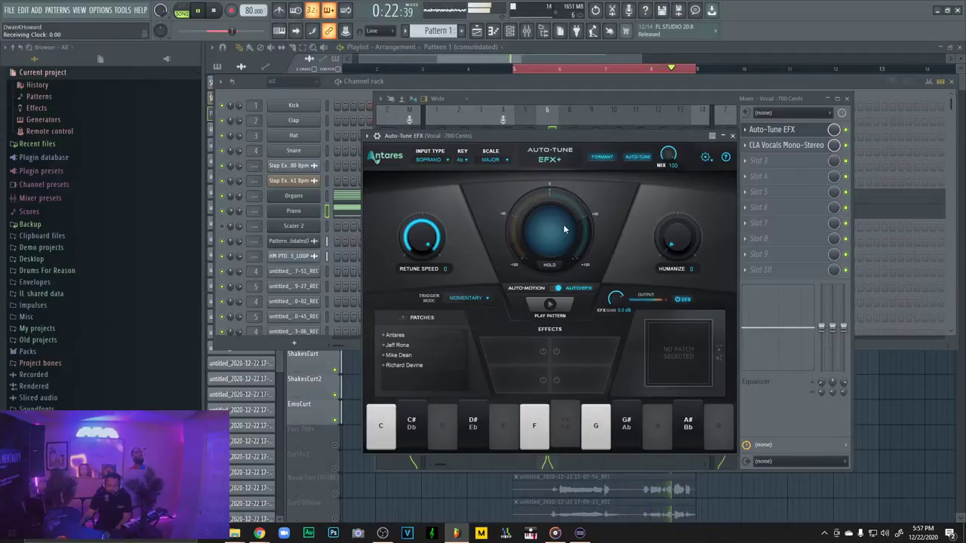
{"action": "left_click", "coordinate": [494, 159]}
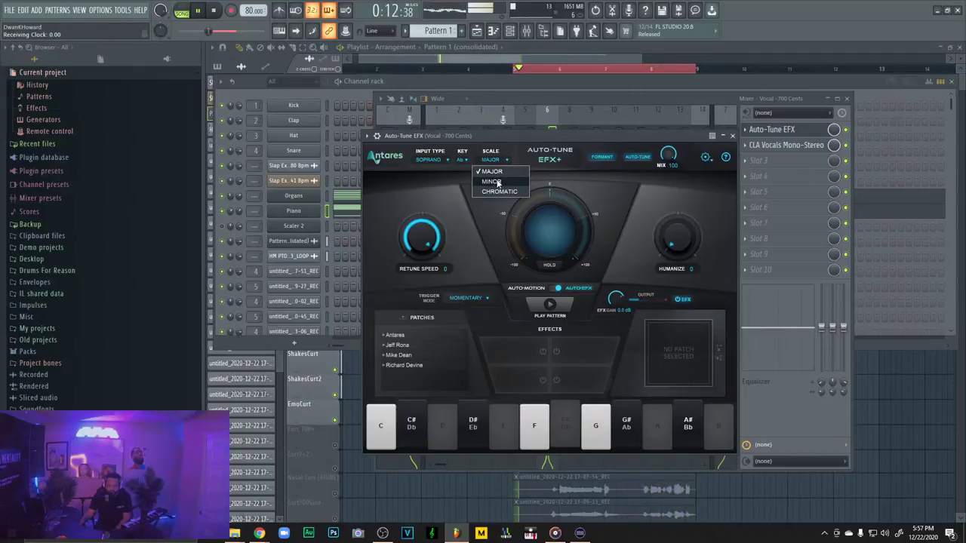
{"action": "left_click", "coordinate": [498, 182]}
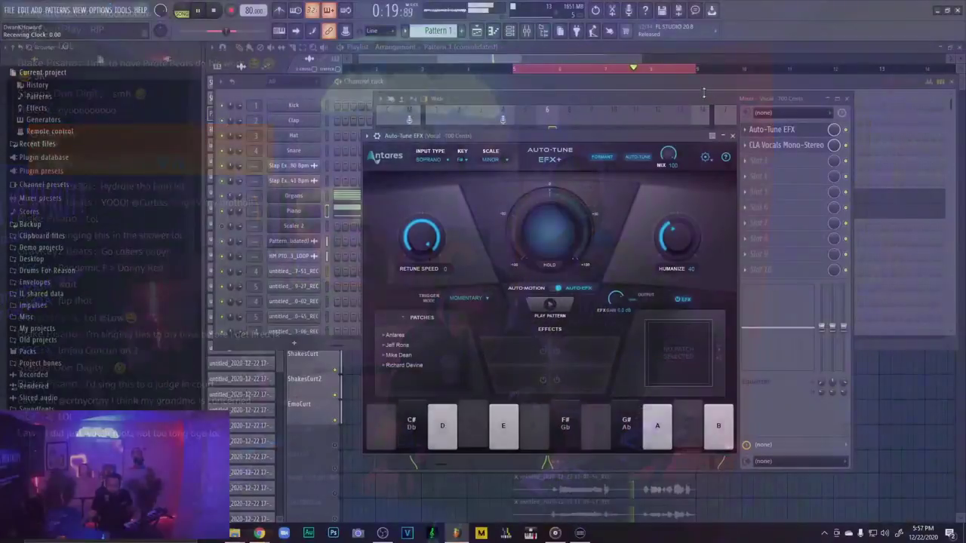
Bring the mixer to the front and raise the Vocal -700 Cents track's level
{"action": "left_click", "coordinate": [701, 98]}
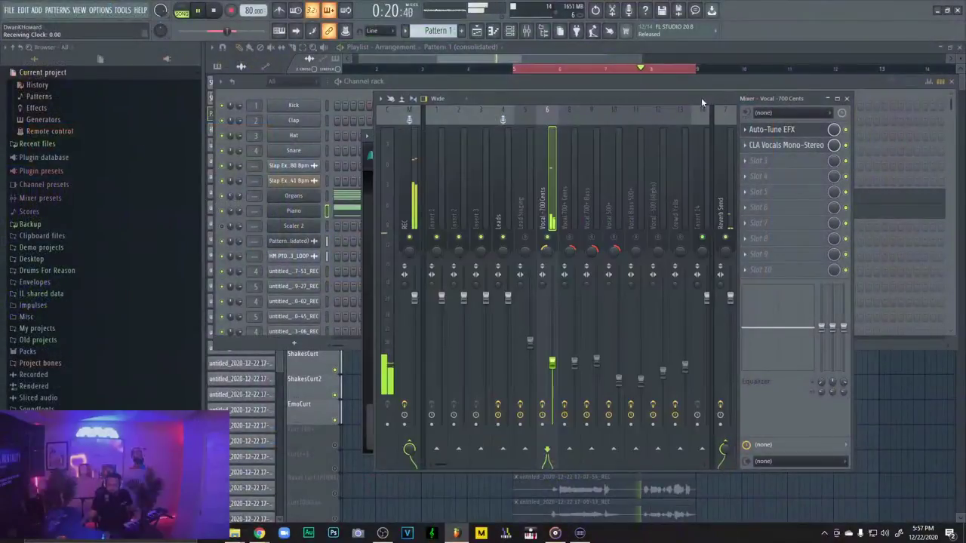
{"action": "left_click_drag", "start_coordinate": [551, 363], "coordinate": [551, 344]}
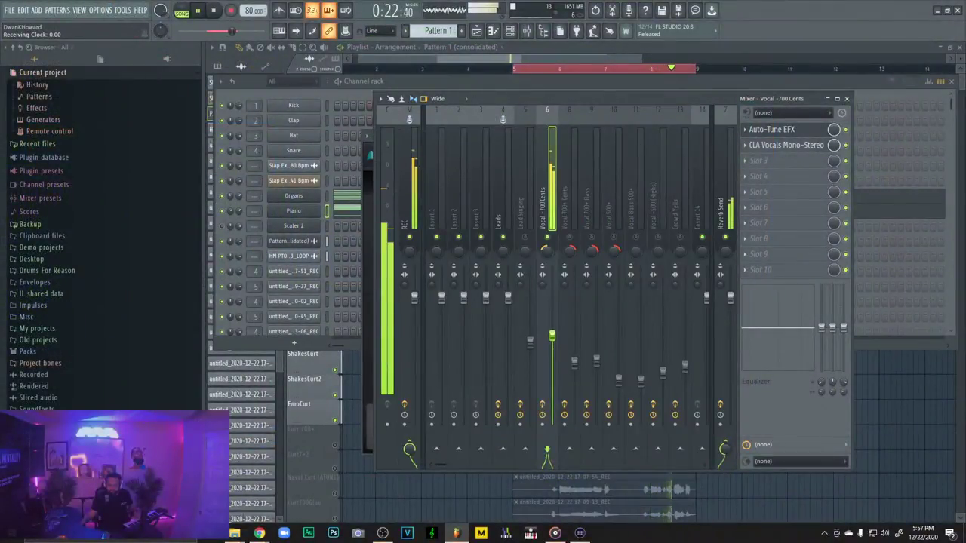
Test the Auto trigger mode in Auto-Tune EFX on Vocal -700 Cents, restore Momentary, and change the input type
{"action": "left_click", "coordinate": [790, 129]}
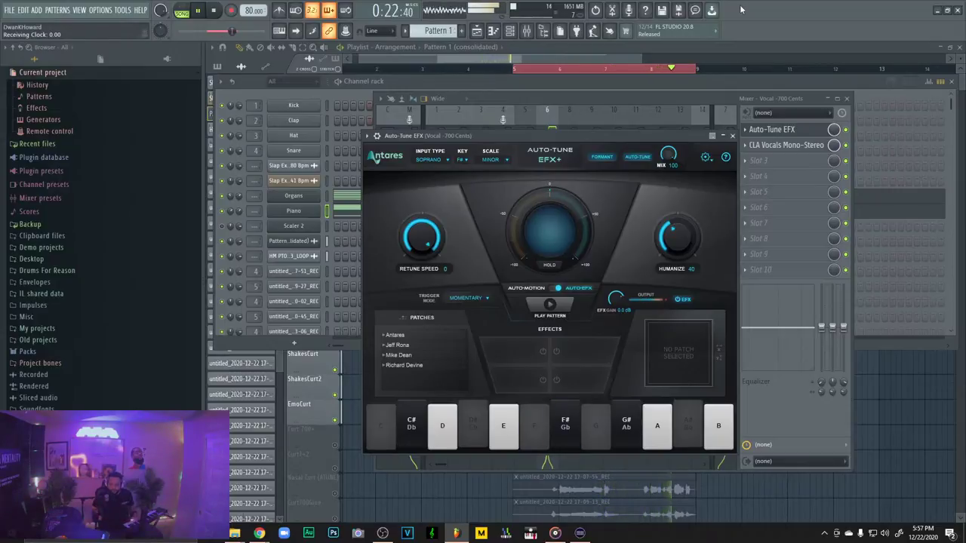
{"action": "left_click", "coordinate": [488, 302]}
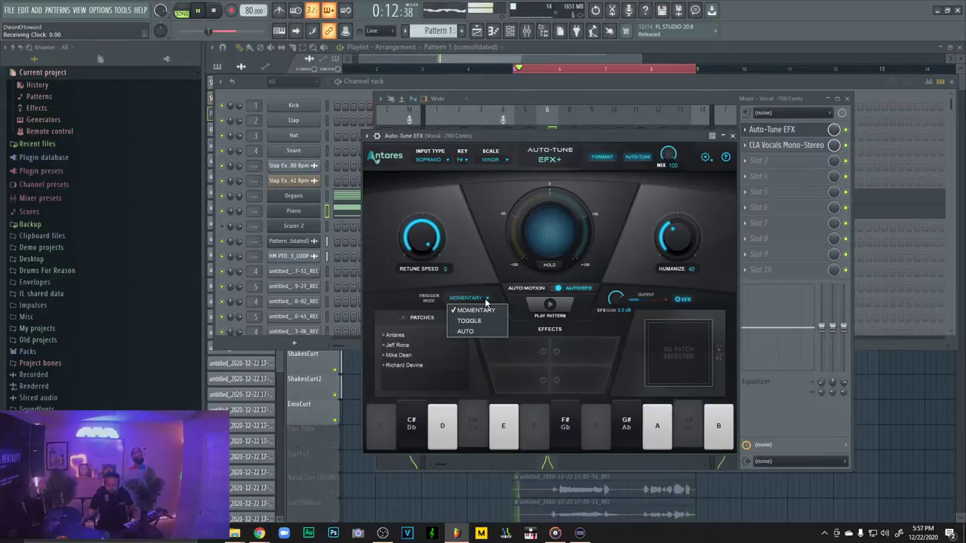
{"action": "left_click", "coordinate": [487, 333]}
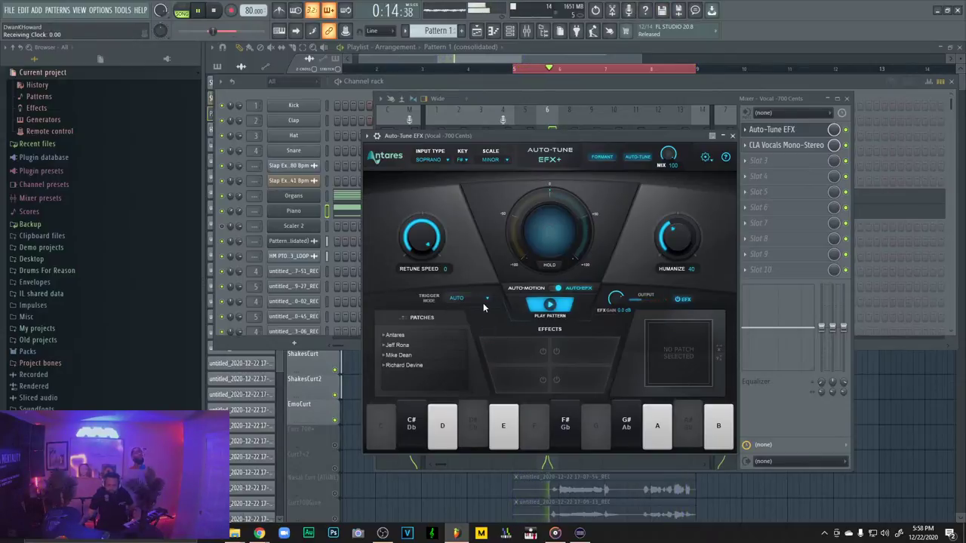
{"action": "left_click", "coordinate": [483, 302]}
{"action": "left_click", "coordinate": [471, 310]}
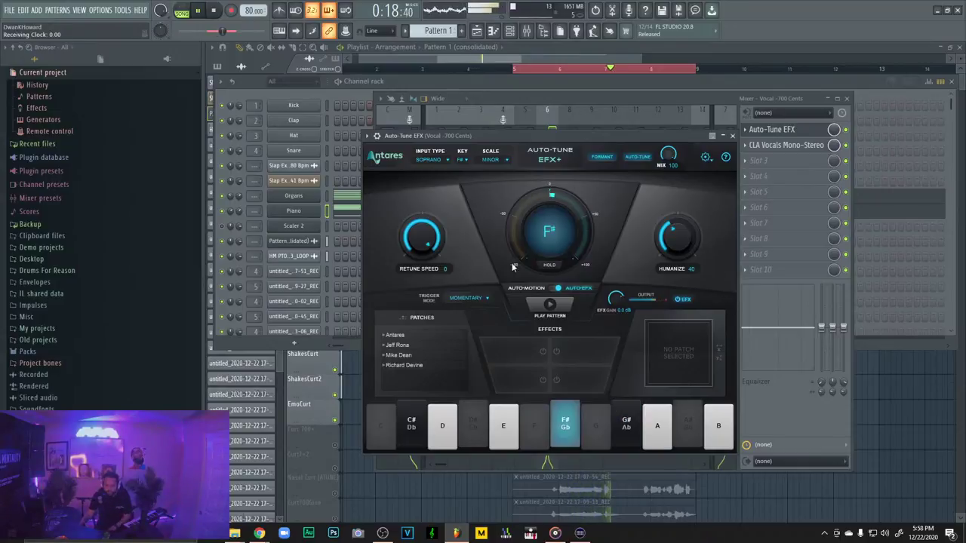
{"action": "left_click", "coordinate": [437, 160]}
{"action": "left_click", "coordinate": [444, 191]}
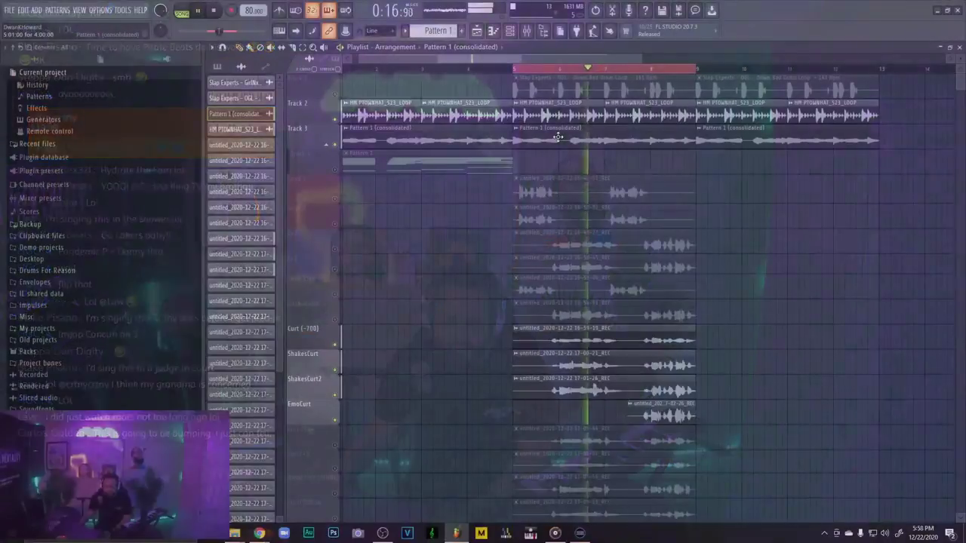
Set the pitch shift of the Pattern 1 (consolidated) audio clip to -700 cents and close its settings
{"action": "left_click", "coordinate": [377, 127]}
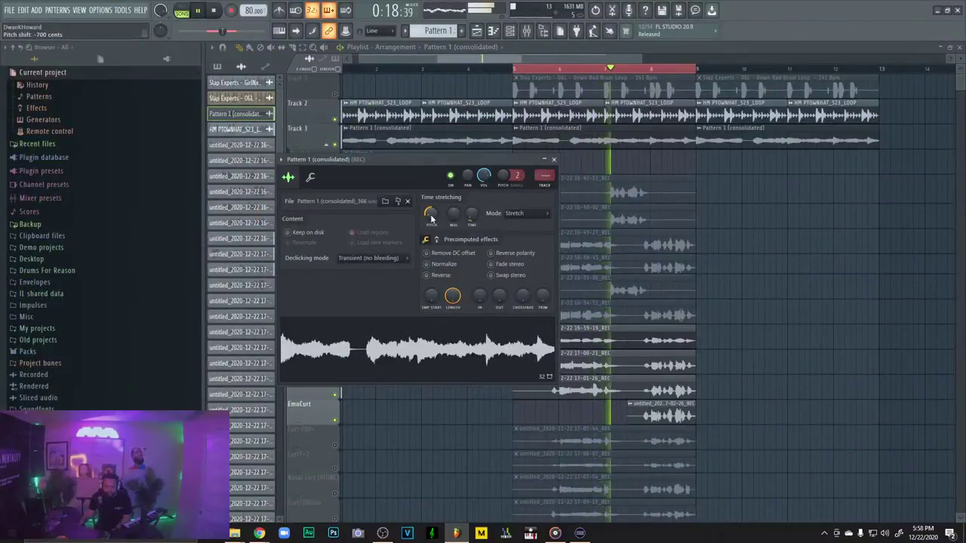
{"action": "right_click", "coordinate": [745, 191]}
Mute the Curt (-700), ShakesCurt, ShakesCurt2 and EmoCurt playlist tracks
{"action": "scroll", "coordinate": [327, 354], "scroll_direction": "down", "scroll_amount": 2}
{"action": "left_click", "coordinate": [335, 294]}
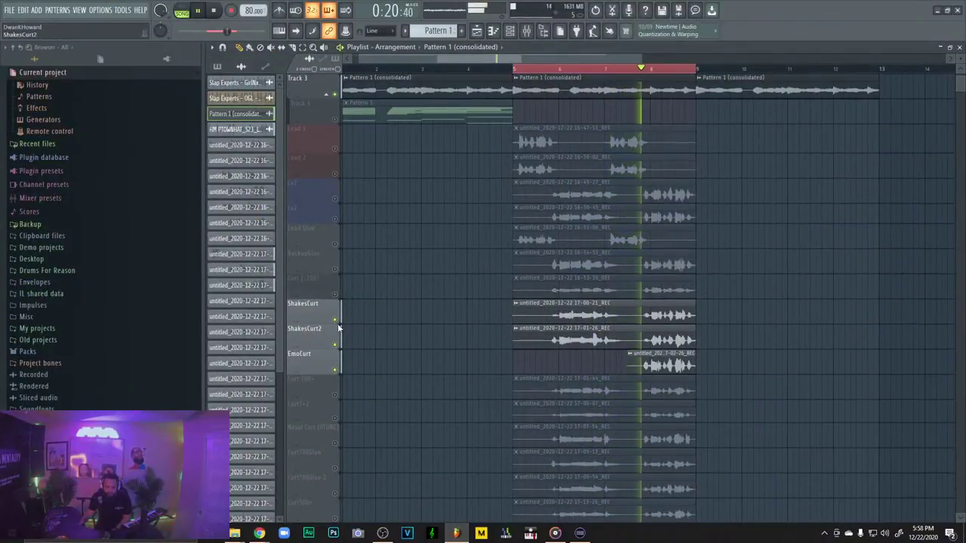
{"action": "left_click", "coordinate": [334, 319]}
{"action": "left_click", "coordinate": [334, 345]}
{"action": "left_click", "coordinate": [334, 370]}
Unmute the Curt 700+, Curt7+2, Nasal Curt (ATUNE), Curt700Glue and Curt700Glue 2 playlist tracks
{"action": "scroll", "coordinate": [337, 355], "scroll_direction": "down", "scroll_amount": 2}
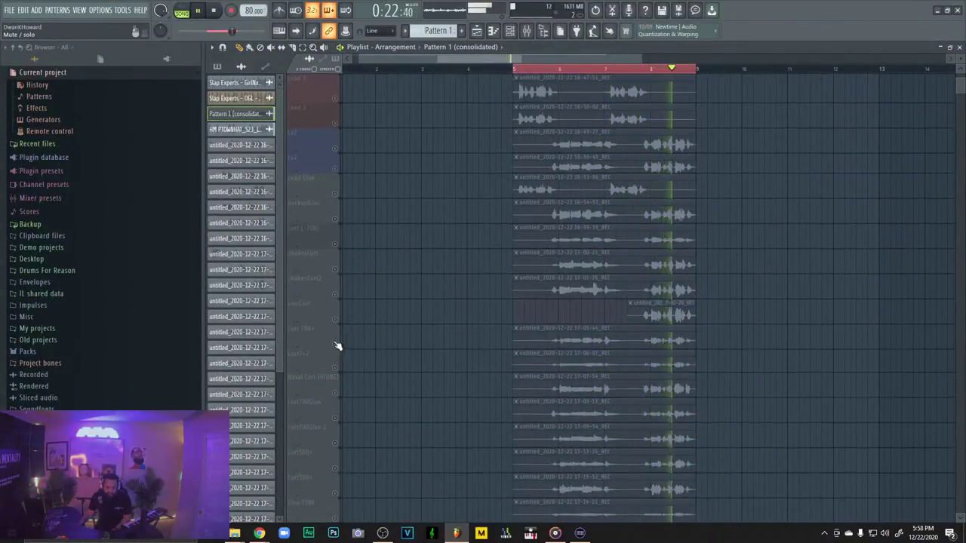
{"action": "left_click", "coordinate": [334, 345]}
{"action": "left_click", "coordinate": [335, 369]}
{"action": "left_click", "coordinate": [334, 393]}
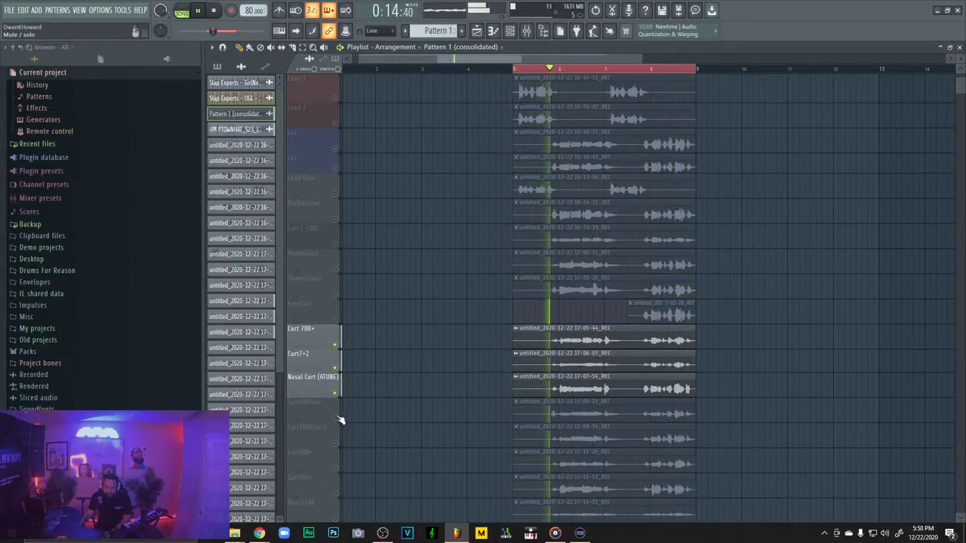
{"action": "left_click", "coordinate": [335, 418]}
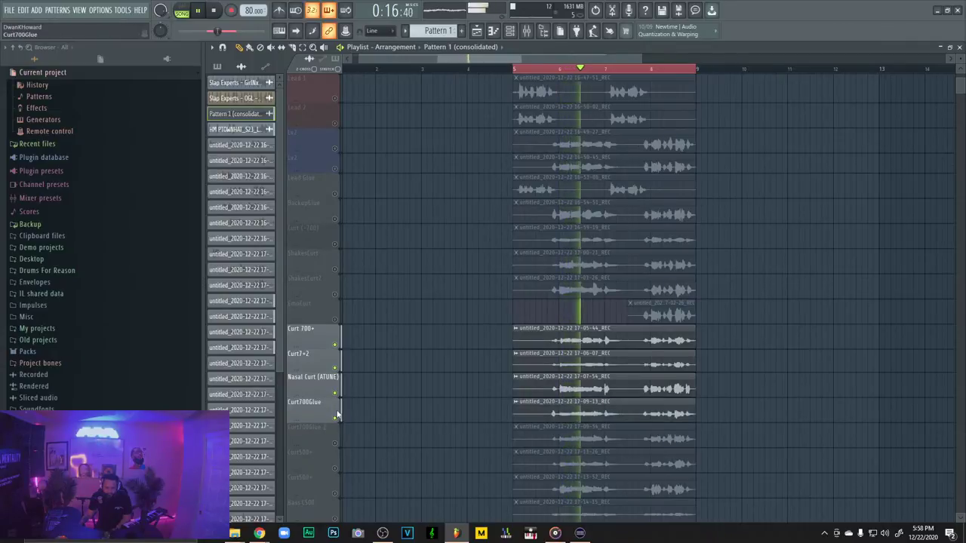
{"action": "left_click", "coordinate": [335, 442]}
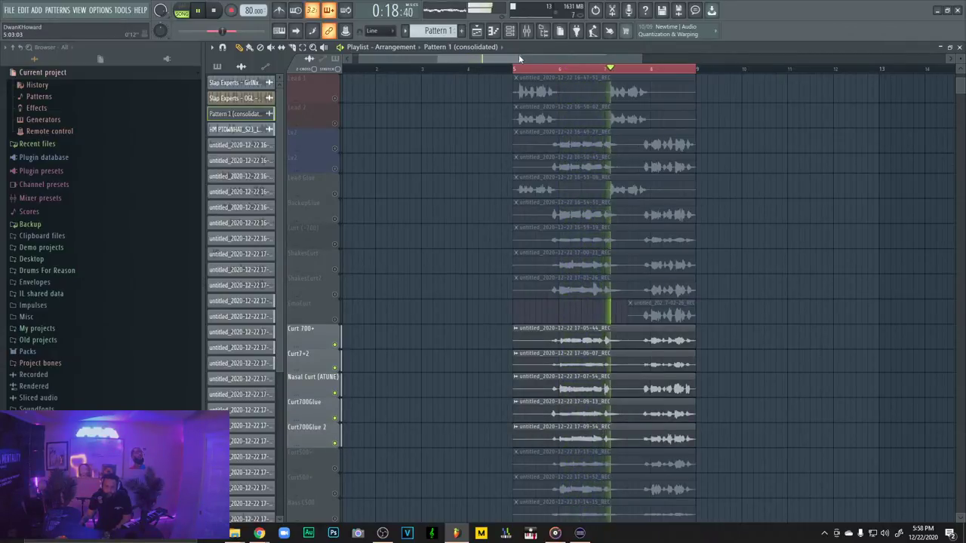
Raise the pitch shift of the Pattern 1 (consolidated) audio clip, working in its channel settings
{"action": "left_click", "coordinate": [526, 31]}
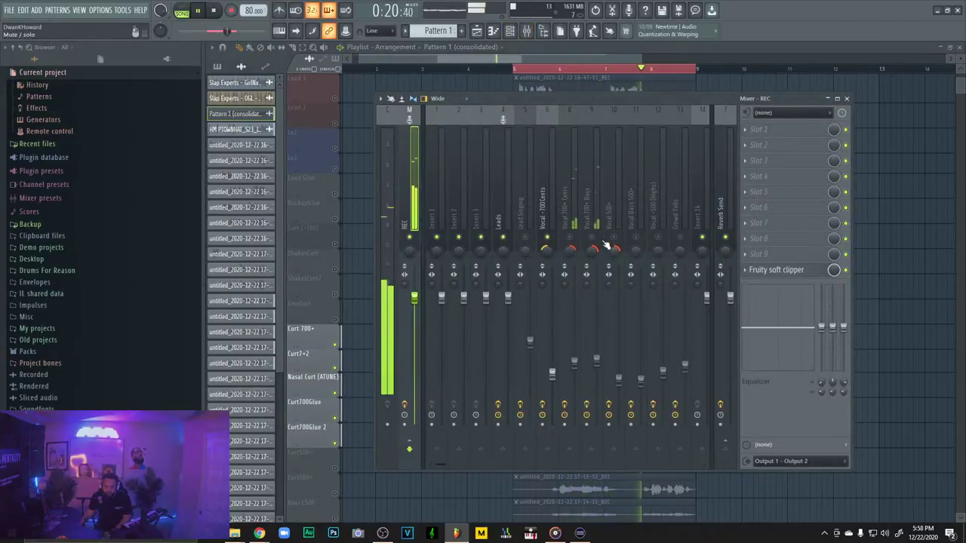
{"action": "scroll", "coordinate": [922, 201], "scroll_direction": "up", "scroll_amount": 3}
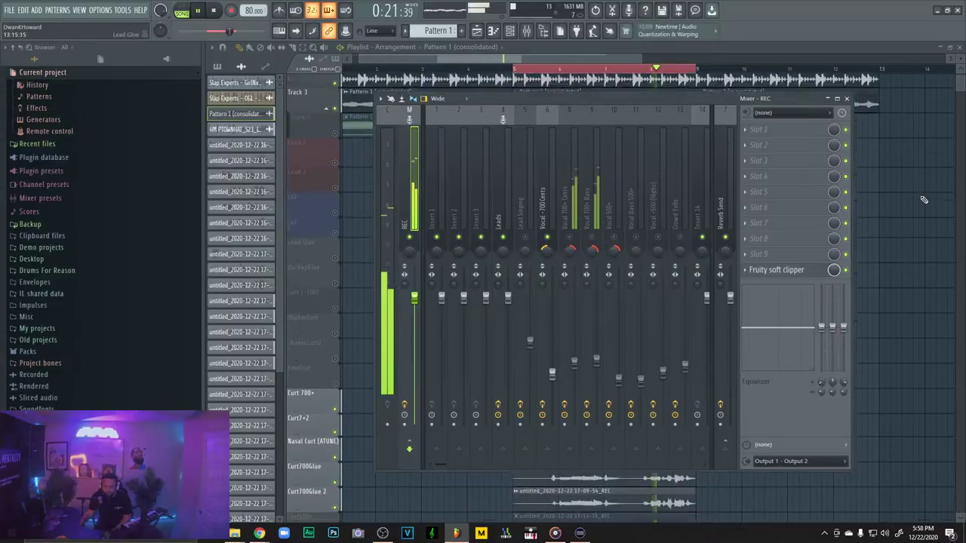
{"action": "left_click", "coordinate": [846, 99]}
{"action": "double_click", "coordinate": [849, 110]}
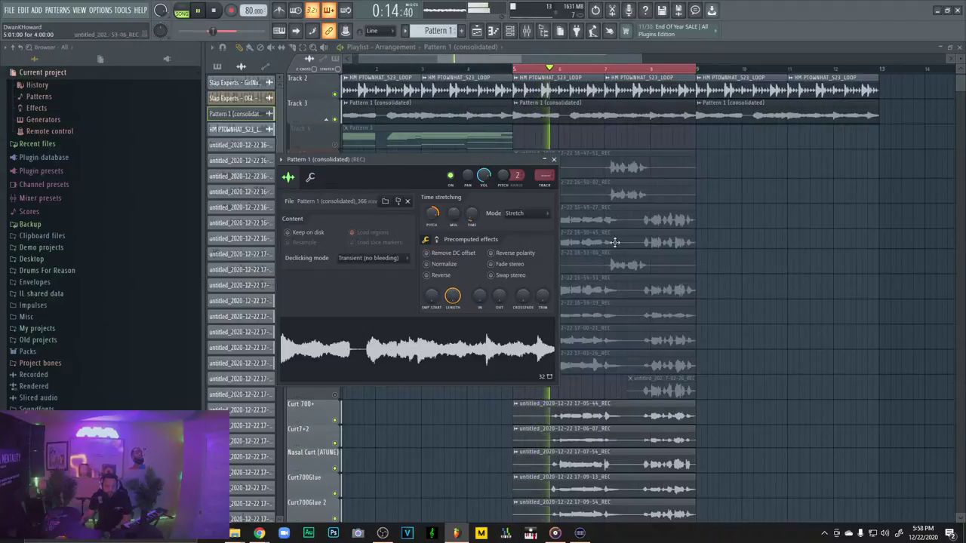
{"action": "left_click", "coordinate": [554, 160]}
Unmute Vocal 700+ Bass and Vocal 700+ Cents in the mixer, restart playback, and select Vocal 700+ Cents
{"action": "scroll", "coordinate": [636, 349], "scroll_direction": "down", "scroll_amount": 4}
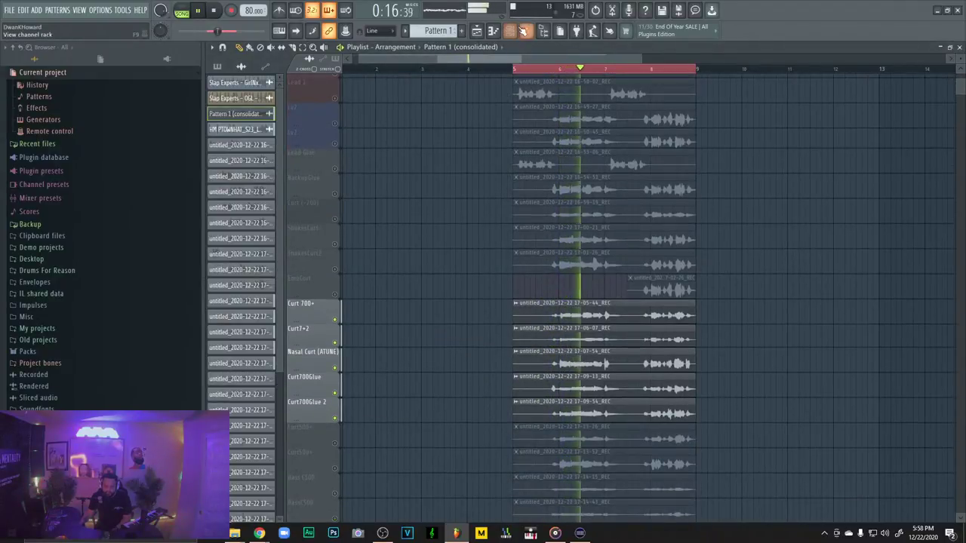
{"action": "left_click", "coordinate": [522, 30]}
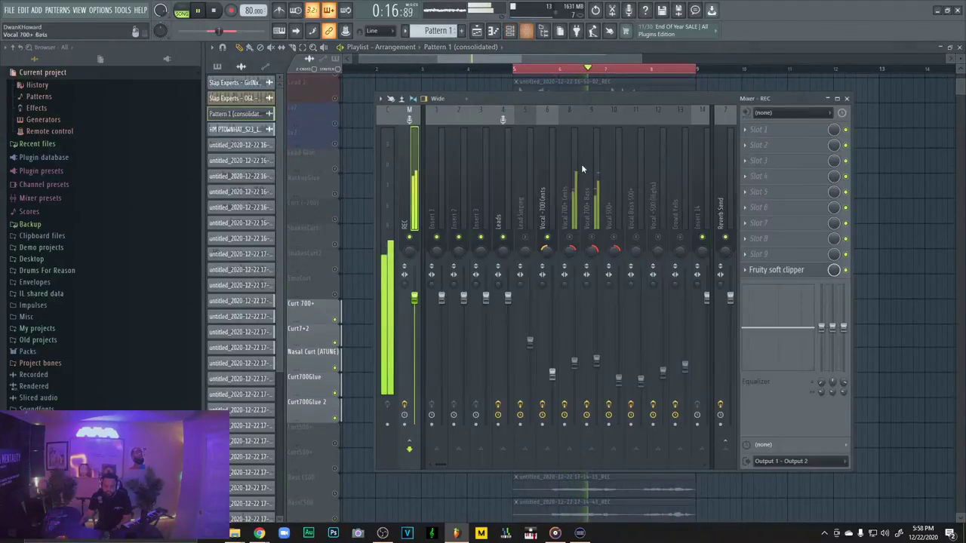
{"action": "left_click", "coordinate": [592, 237]}
{"action": "key", "text": "space"}
{"action": "key", "text": "space"}
{"action": "left_click", "coordinate": [570, 238]}
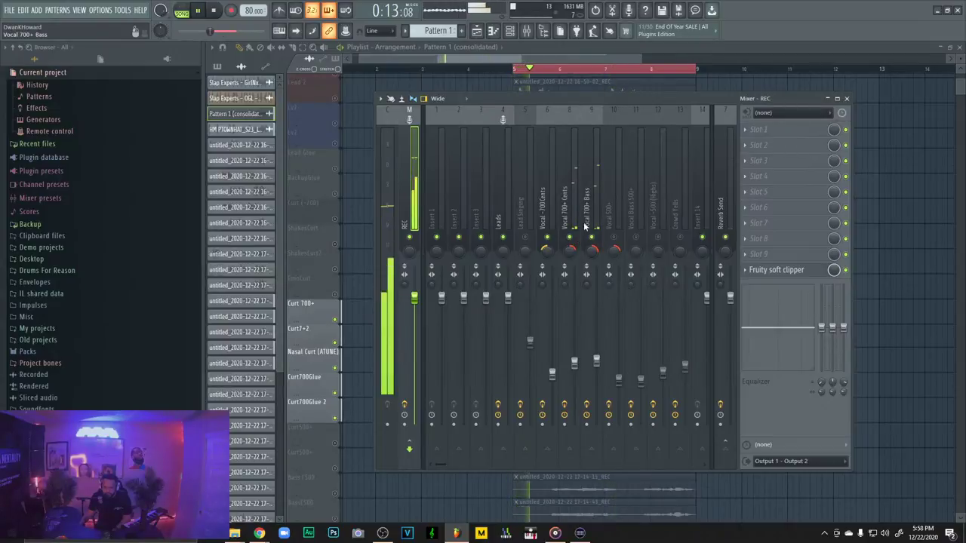
{"action": "left_click", "coordinate": [573, 203]}
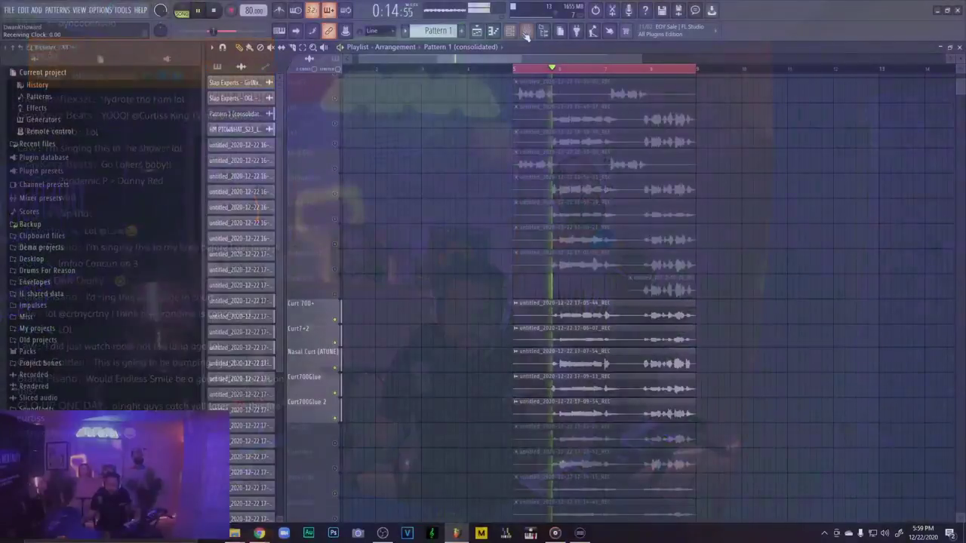
Select the Piano channel in the channel rack and open its Kontakt instrument
{"action": "key", "text": "F9"}
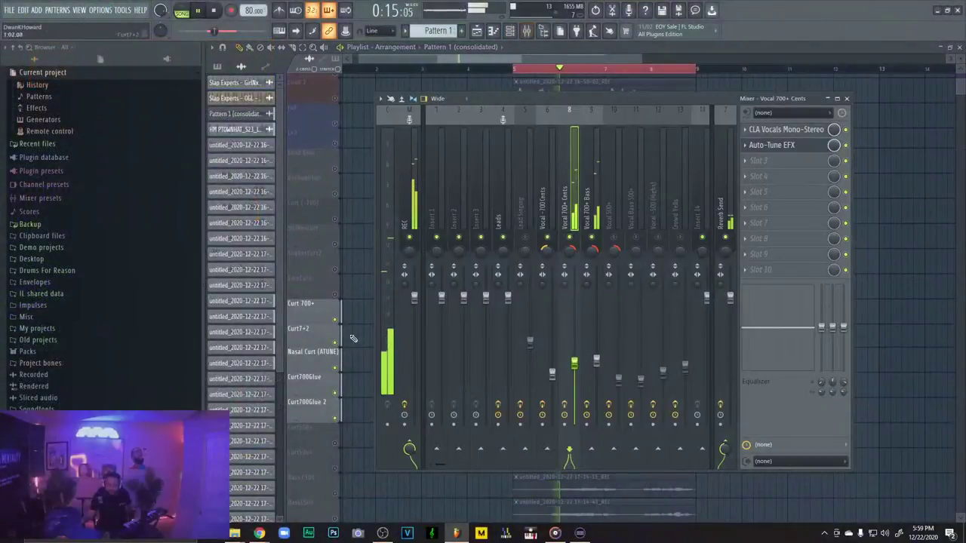
{"action": "key", "text": "F9"}
{"action": "key", "text": "F6"}
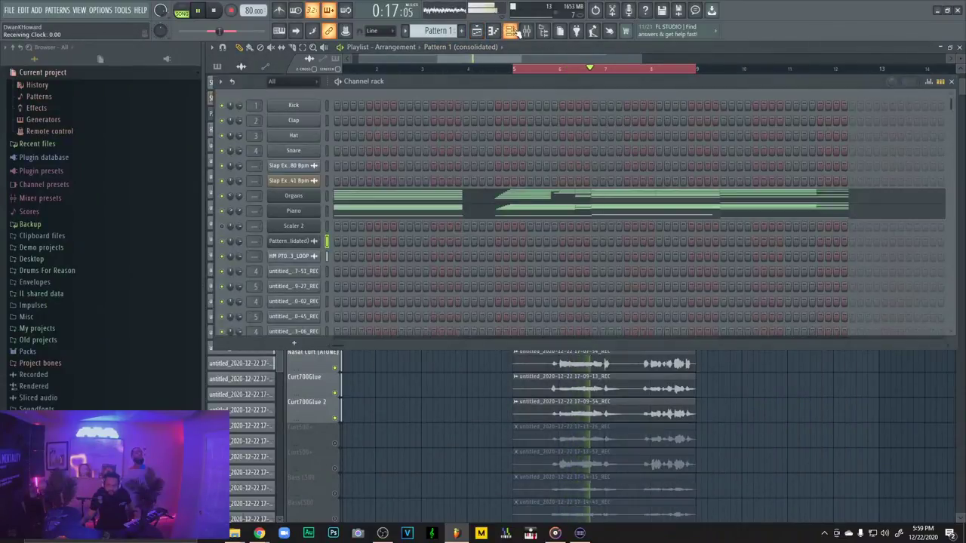
{"action": "left_click", "coordinate": [327, 212]}
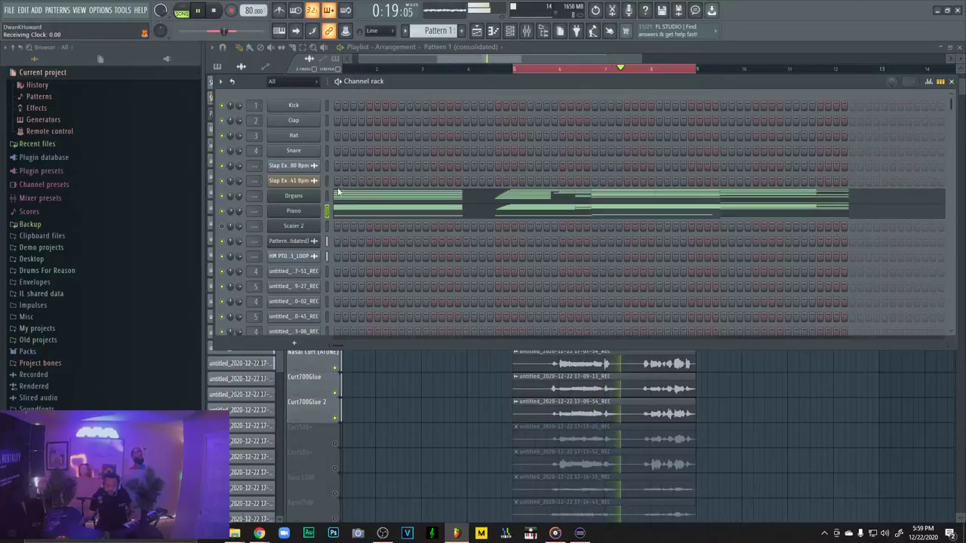
{"action": "left_click", "coordinate": [294, 211]}
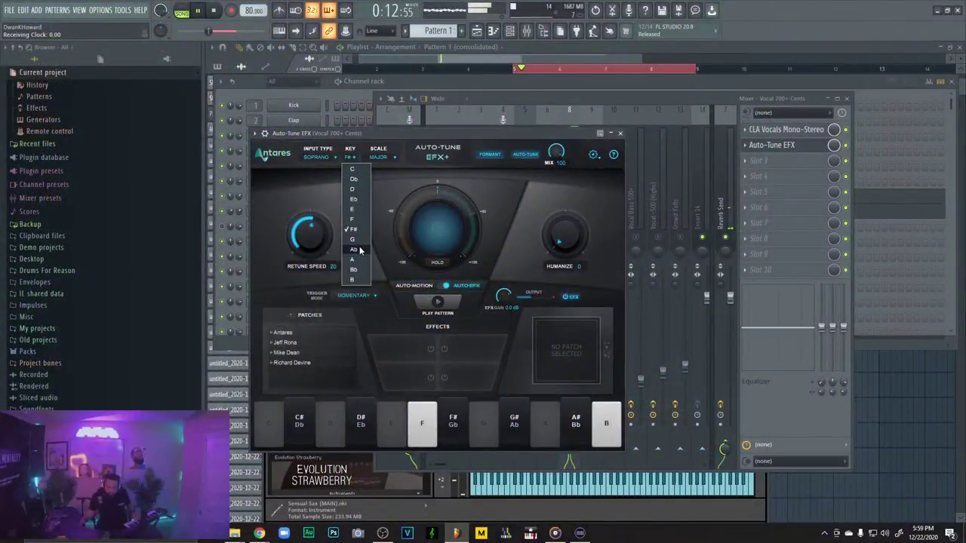
Set Auto-Tune EFX on Vocal 700+ Cents to key Ab (G#) and the minor scale, with Retune Speed 0
{"action": "left_click", "coordinate": [354, 249]}
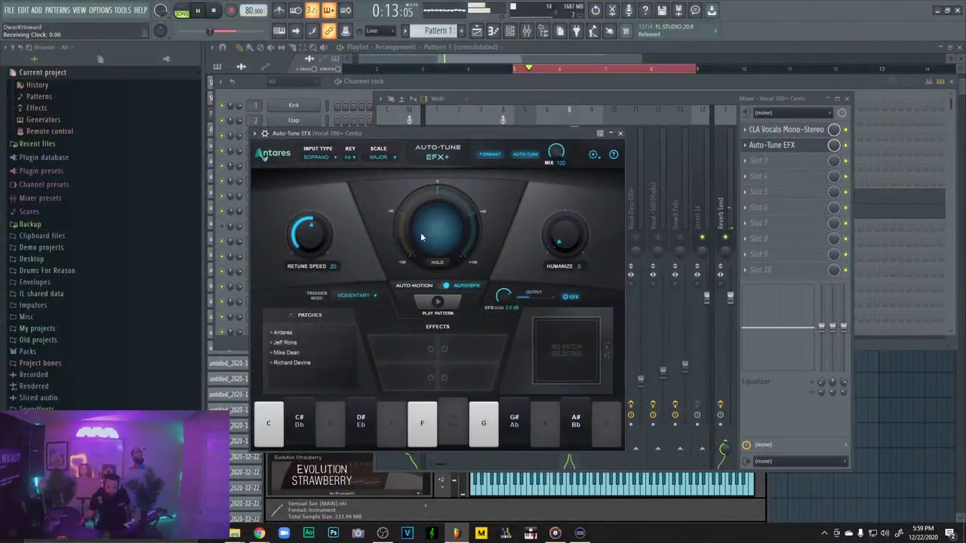
{"action": "left_click", "coordinate": [379, 156]}
{"action": "left_click", "coordinate": [389, 175]}
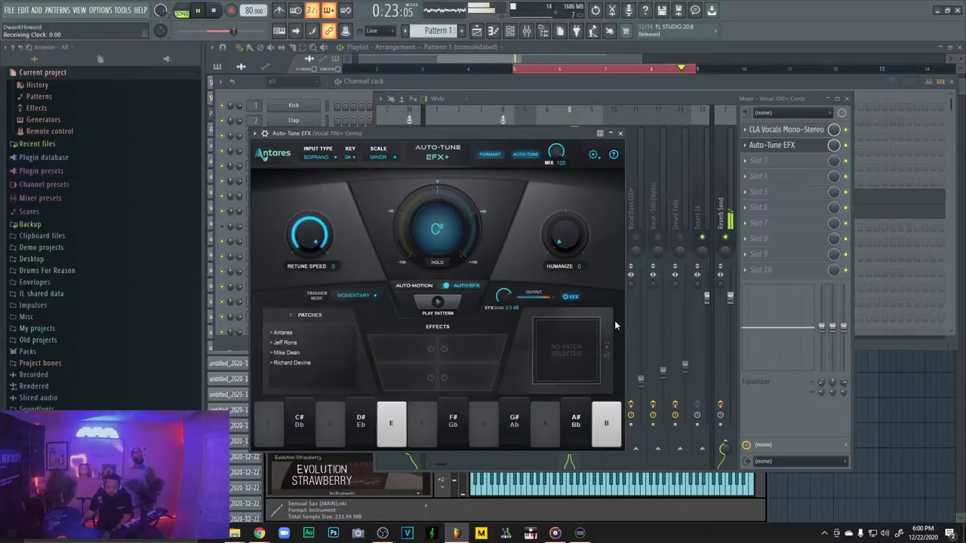
{"action": "left_click", "coordinate": [620, 134]}
Solo Vocal 700+ Cents in the mixer and copy its Auto-Tune EFX settings onto Vocal 700+ Bass
{"action": "right_click", "coordinate": [569, 238]}
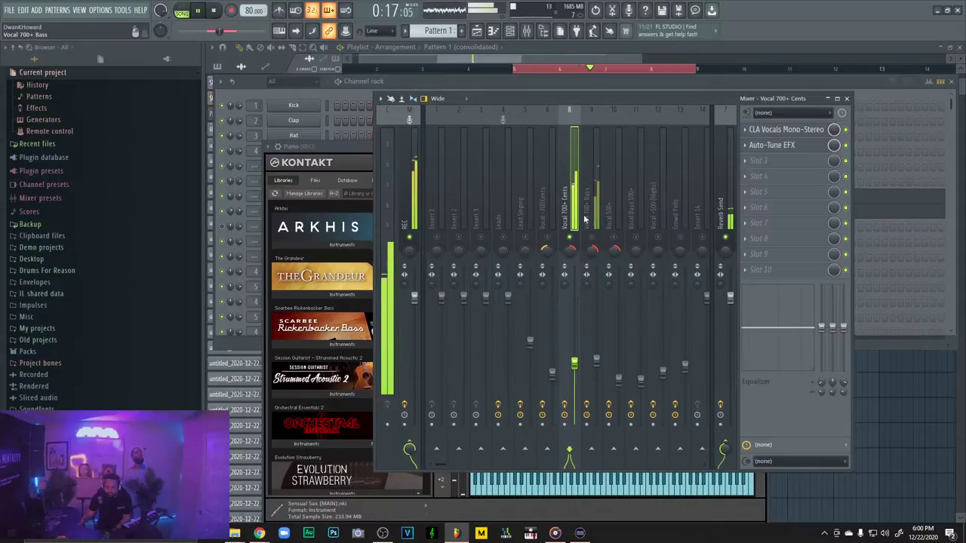
{"action": "left_click", "coordinate": [747, 153]}
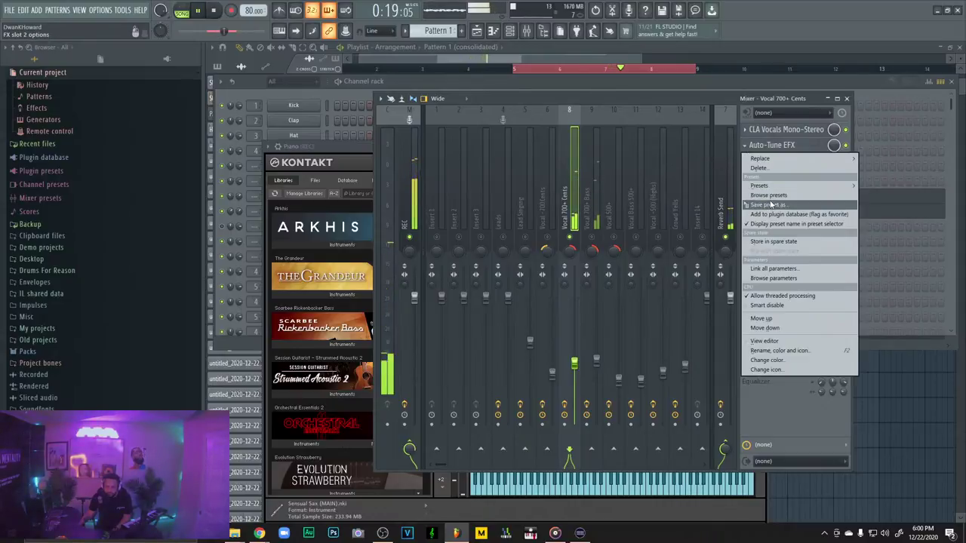
{"action": "left_click_drag", "start_coordinate": [785, 204], "coordinate": [592, 205]}
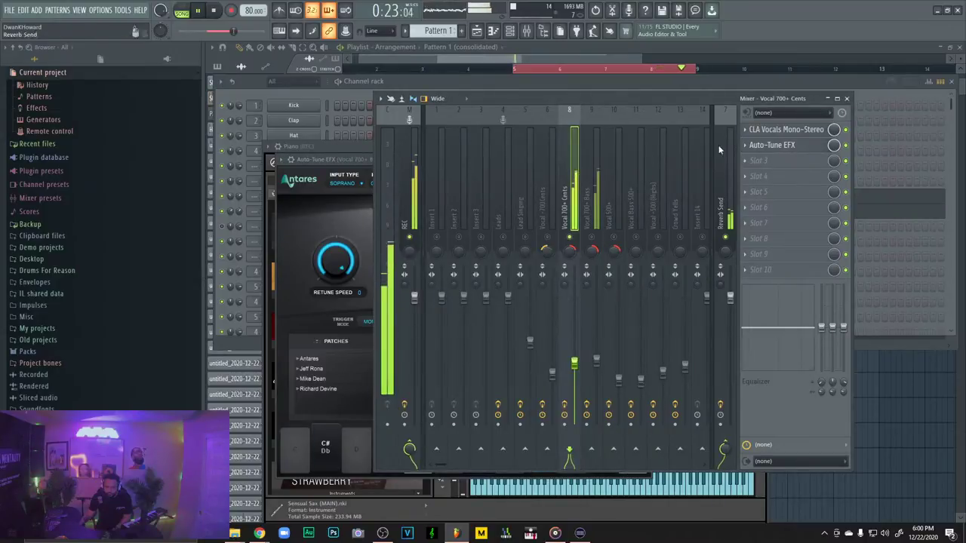
Set the input type of Auto-Tune EFX on Vocal 700+ Bass to Low Male
{"action": "left_click", "coordinate": [605, 187]}
{"action": "left_click", "coordinate": [777, 147]}
{"action": "left_click", "coordinate": [777, 147]}
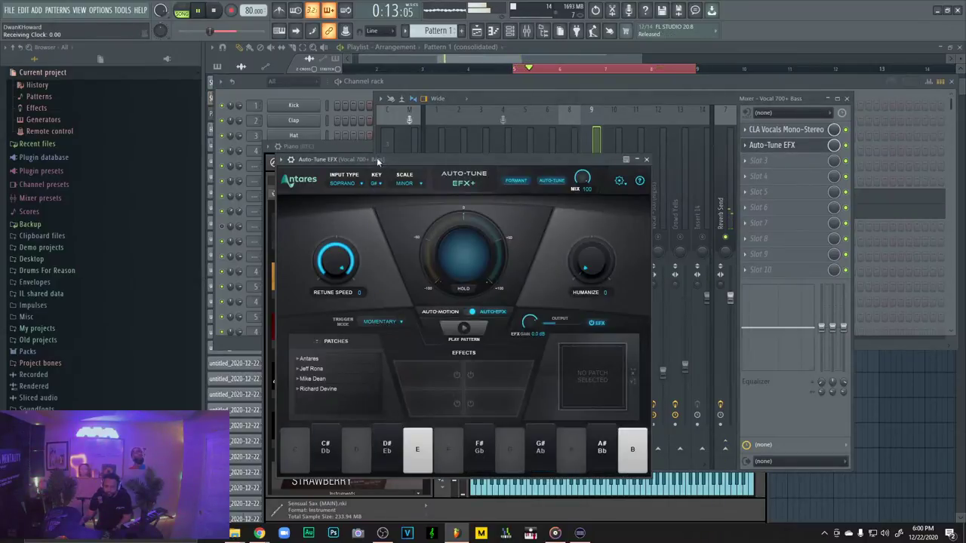
{"action": "left_click", "coordinate": [343, 183]}
{"action": "left_click", "coordinate": [345, 213]}
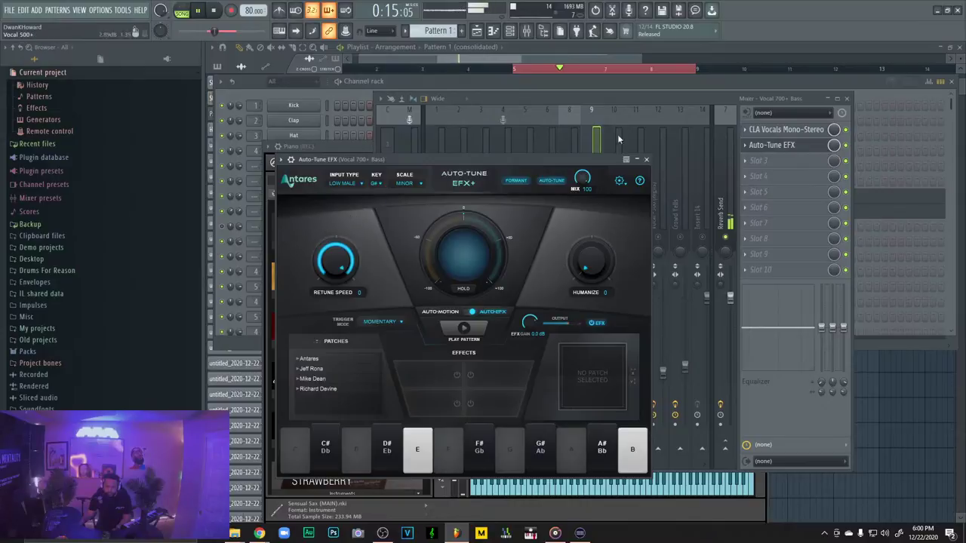
Set Auto-Tune EFX on Vocal 700+ Cents to the Alto/Tenor input type and try the major scale
{"action": "left_click", "coordinate": [596, 143]}
{"action": "left_click", "coordinate": [579, 169]}
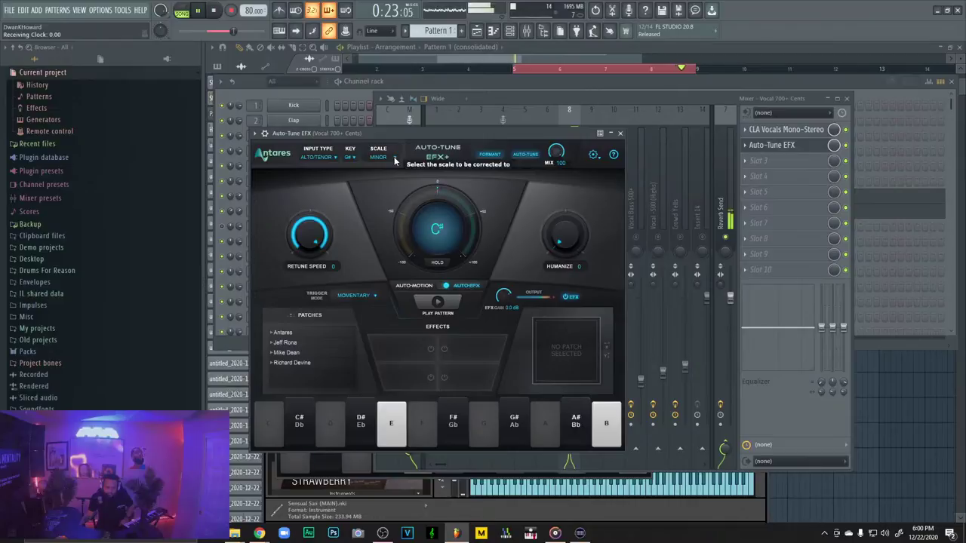
{"action": "left_click", "coordinate": [394, 158]}
{"action": "left_click", "coordinate": [392, 170]}
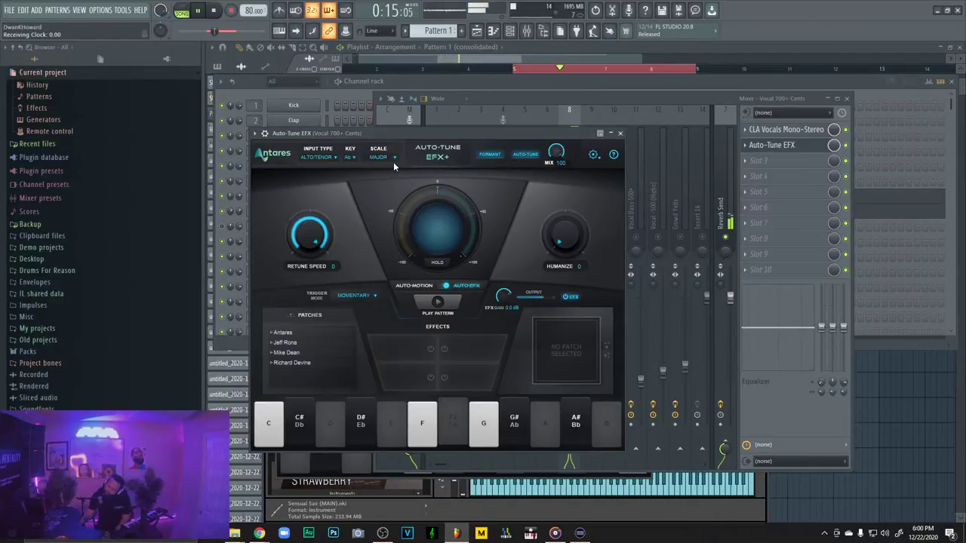
{"action": "left_click", "coordinate": [385, 158]}
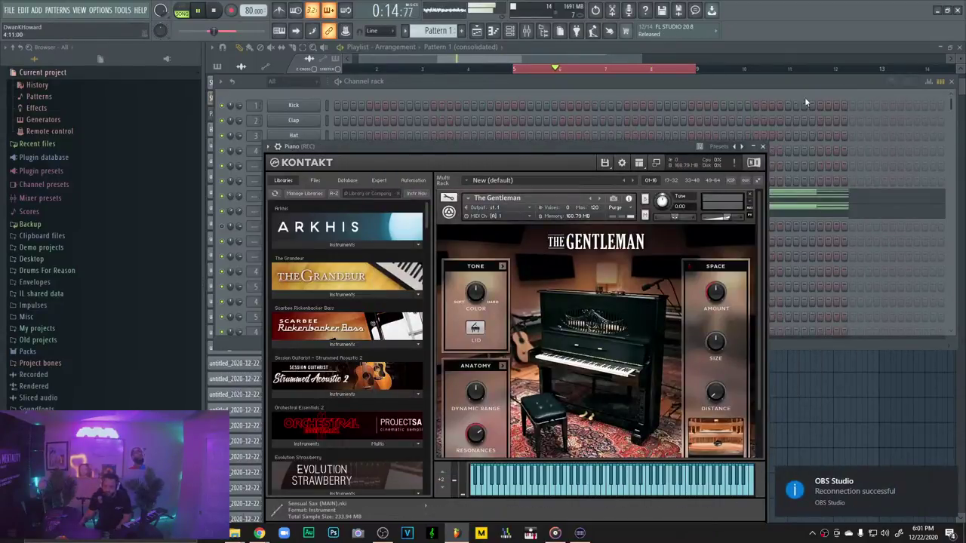
Return to the playlist, mute the Curt 700+ group of tracks, and unmute the Curt500+ group below it
{"action": "left_click", "coordinate": [804, 97]}
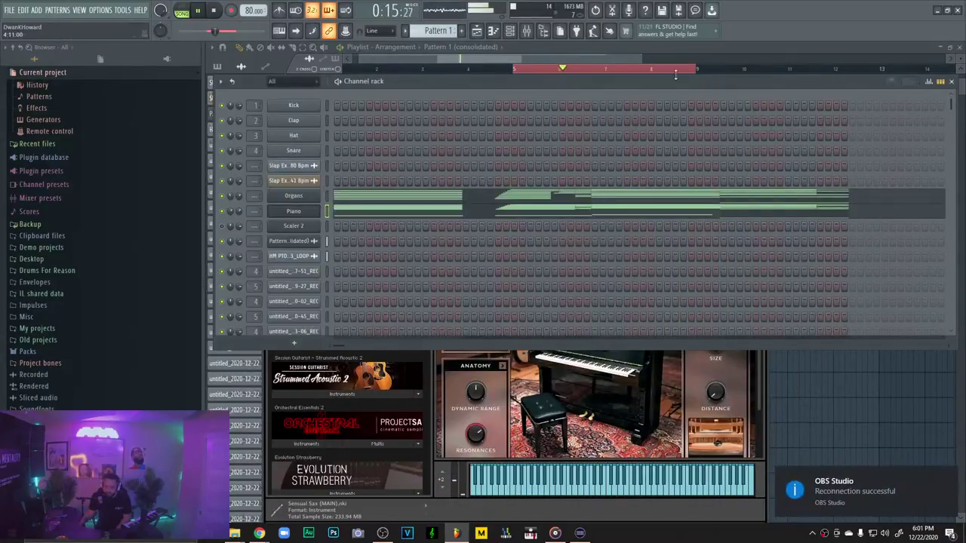
{"action": "left_click", "coordinate": [535, 53]}
{"action": "scroll", "coordinate": [362, 355], "scroll_direction": "down", "scroll_amount": 3}
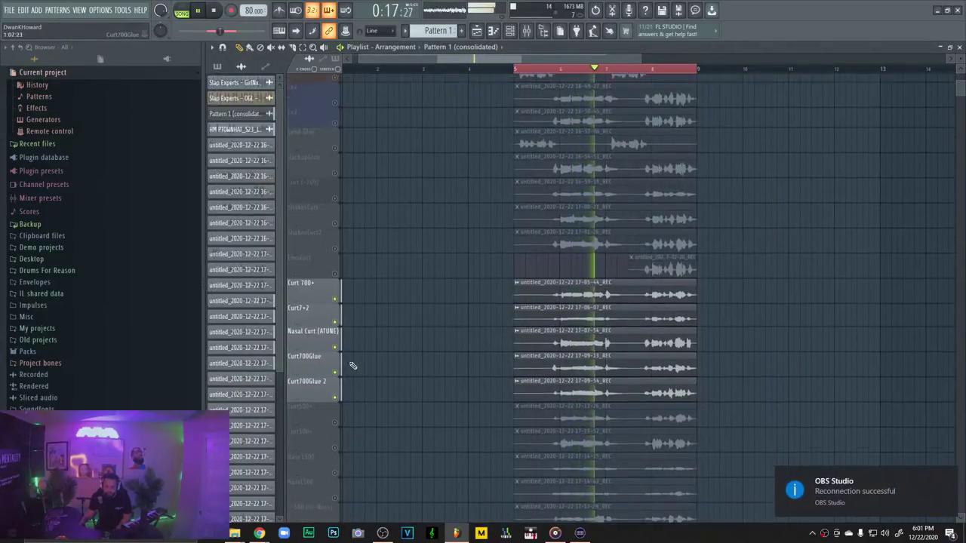
{"action": "left_click_drag", "start_coordinate": [336, 366], "coordinate": [340, 271]}
{"action": "scroll", "coordinate": [339, 349], "scroll_direction": "down", "scroll_amount": 1}
{"action": "left_click_drag", "start_coordinate": [339, 372], "coordinate": [336, 442]}
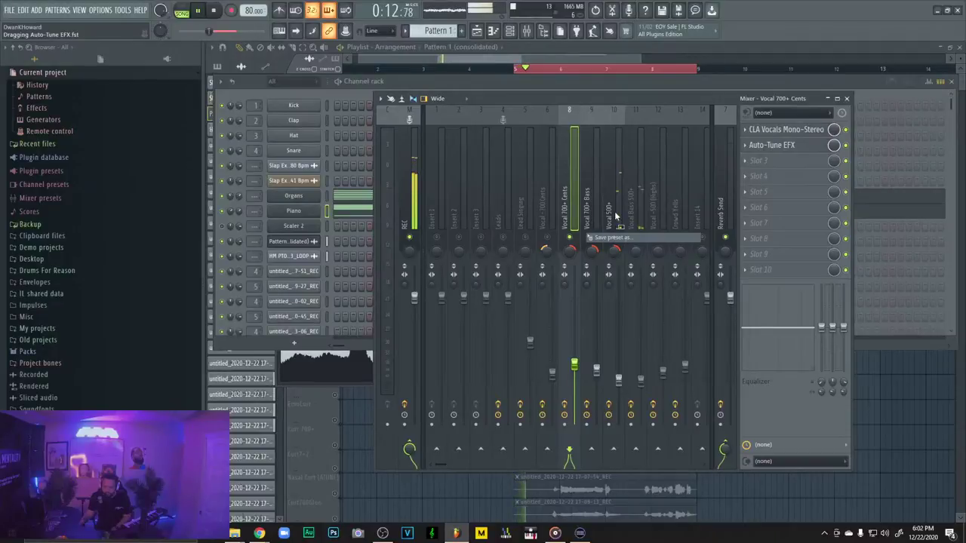
Copy the Auto-Tune EFX settings from Vocal 700+ Cents onto Vocal 500+ and raise the Vocal 500+ fader
{"action": "left_click_drag", "start_coordinate": [615, 216], "coordinate": [615, 216]}
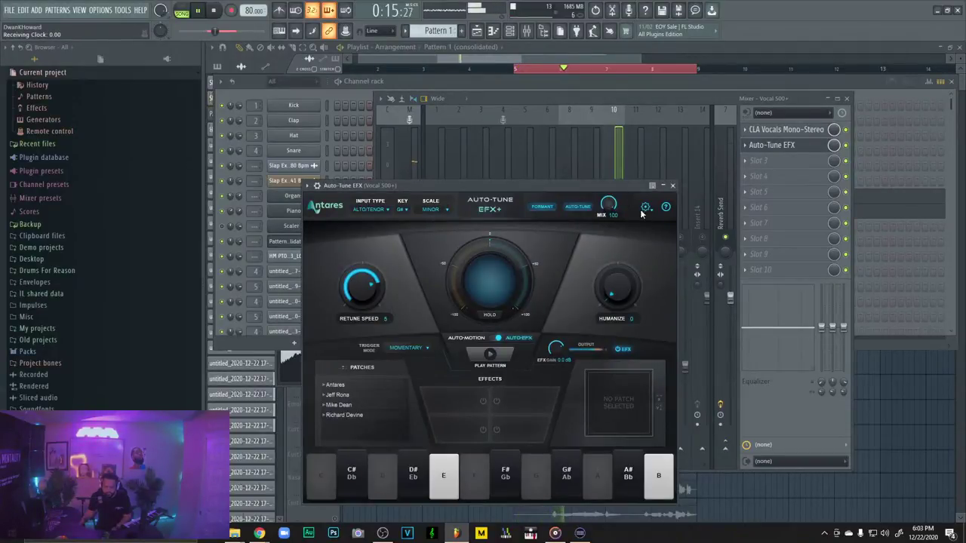
{"action": "left_click", "coordinate": [672, 185]}
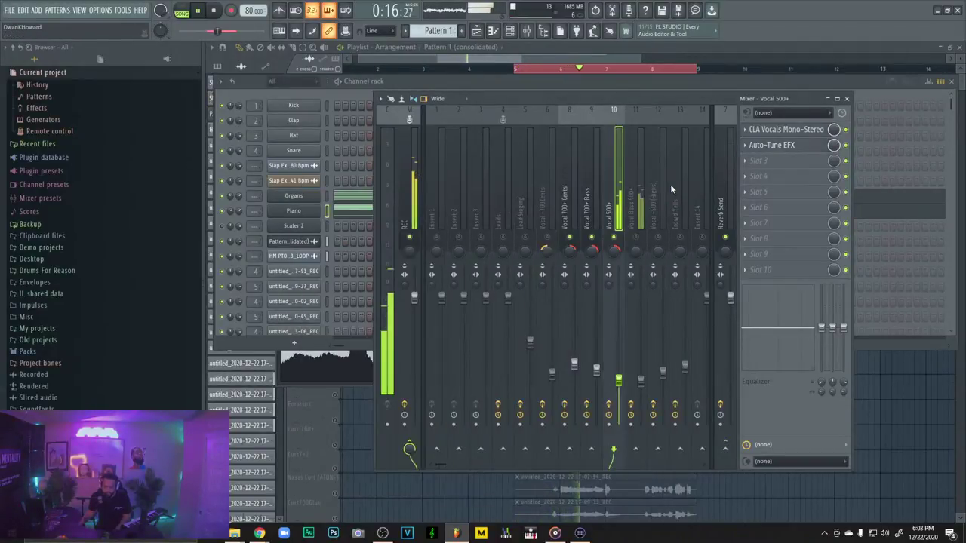
{"action": "left_click", "coordinate": [779, 148]}
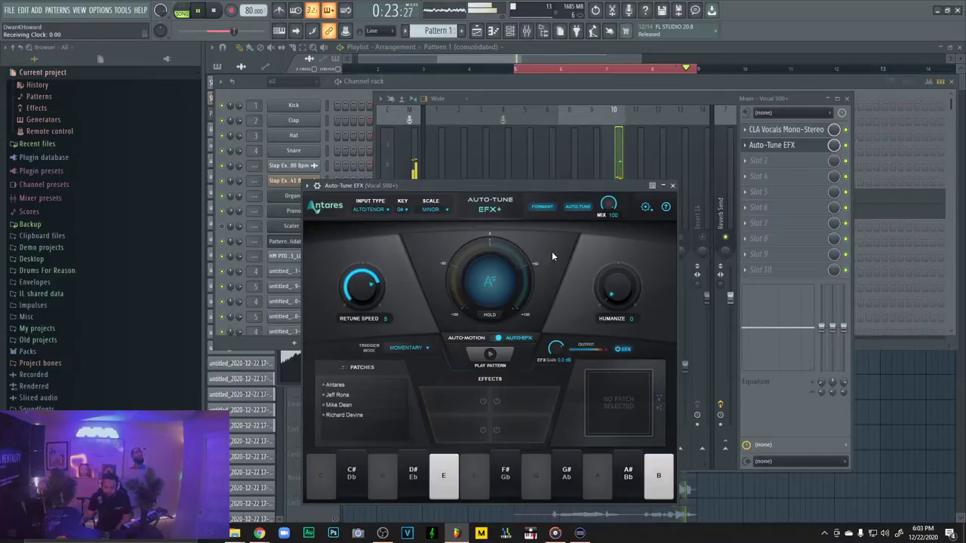
{"action": "left_click", "coordinate": [654, 103]}
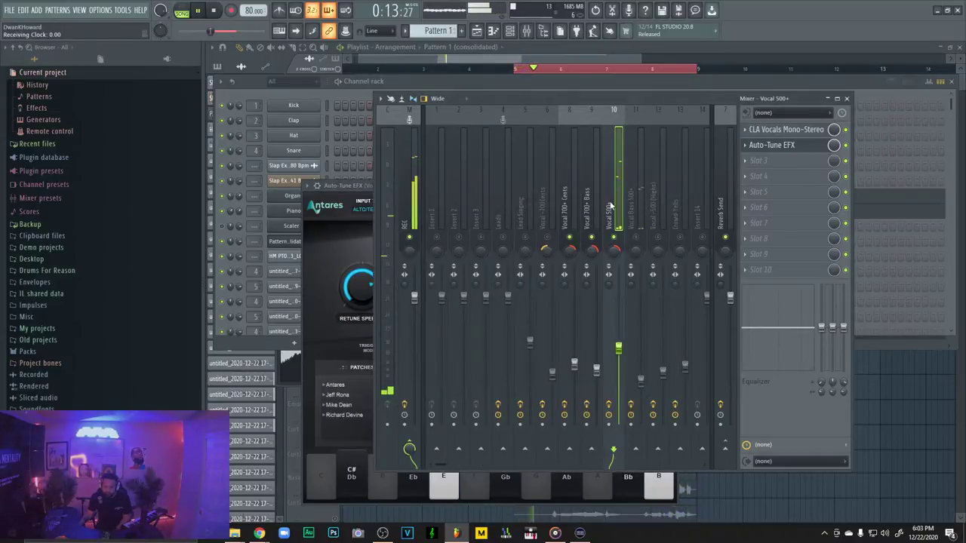
Copy the Auto-Tune EFX settings from Vocal 500+ onto Vocal Bass 500+ and set its input type to Low Male
{"action": "left_click", "coordinate": [747, 146]}
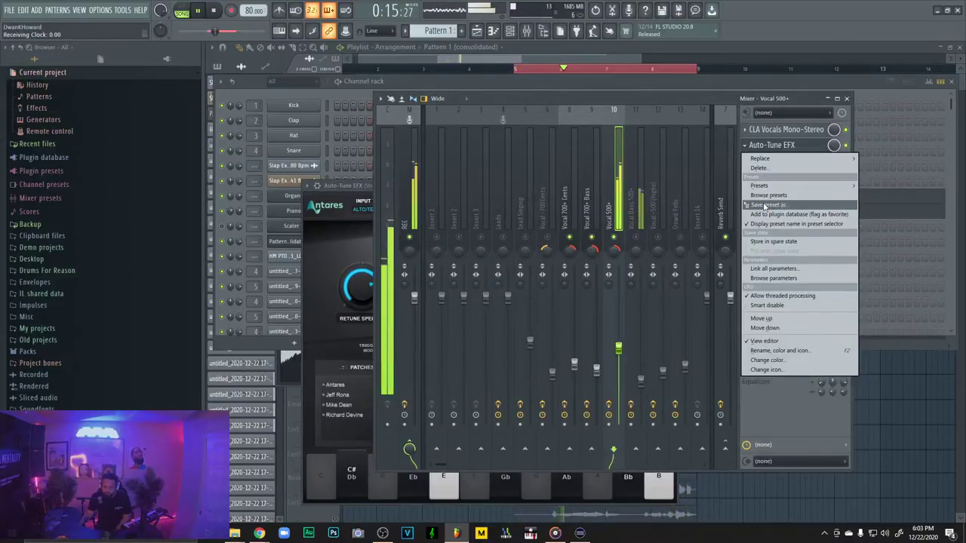
{"action": "left_click_drag", "start_coordinate": [765, 206], "coordinate": [638, 211]}
{"action": "left_click", "coordinate": [639, 209]}
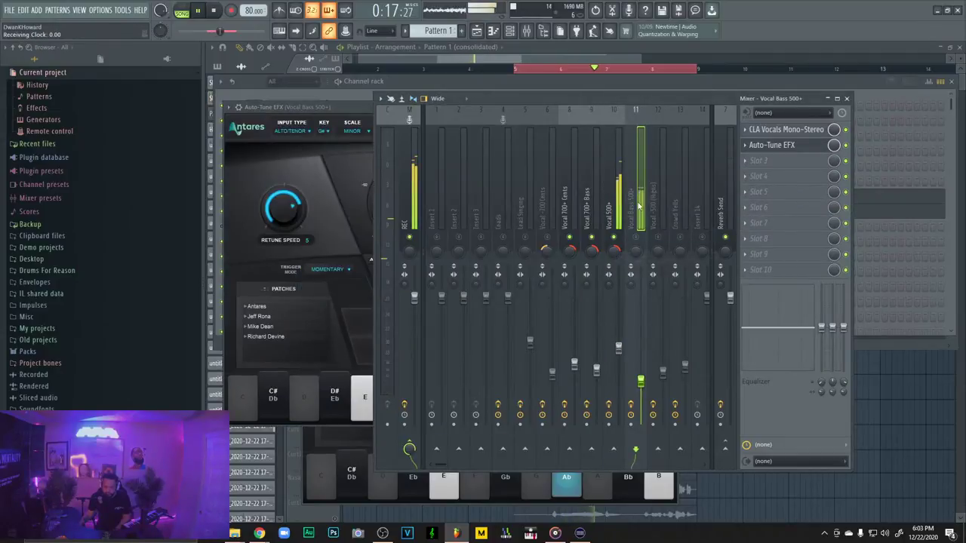
{"action": "left_click", "coordinate": [771, 145]}
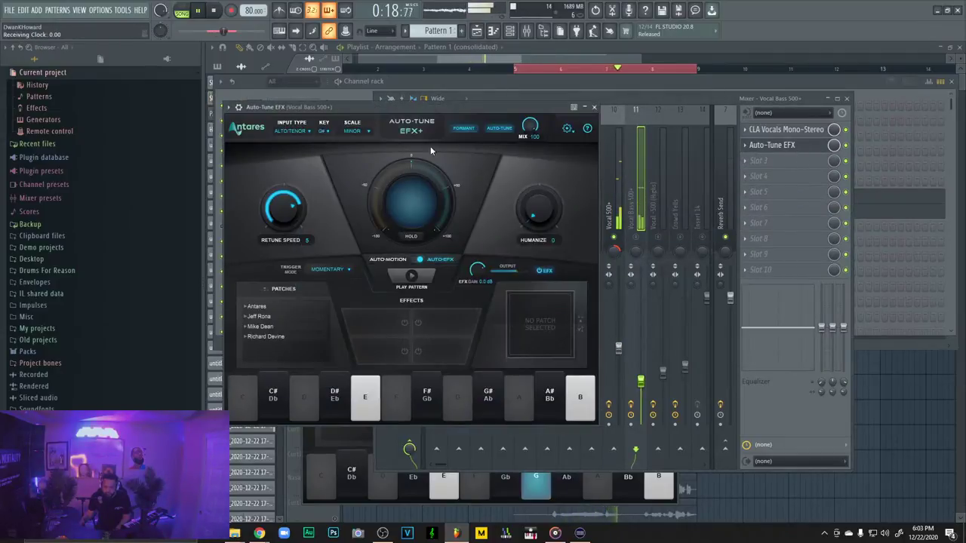
{"action": "left_click", "coordinate": [291, 130]}
{"action": "left_click", "coordinate": [296, 162]}
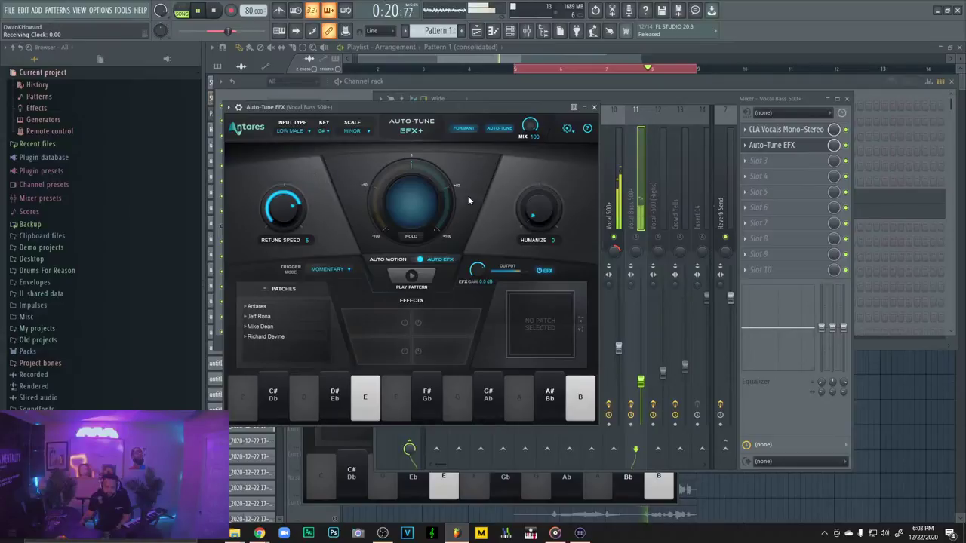
{"action": "left_click", "coordinate": [594, 108]}
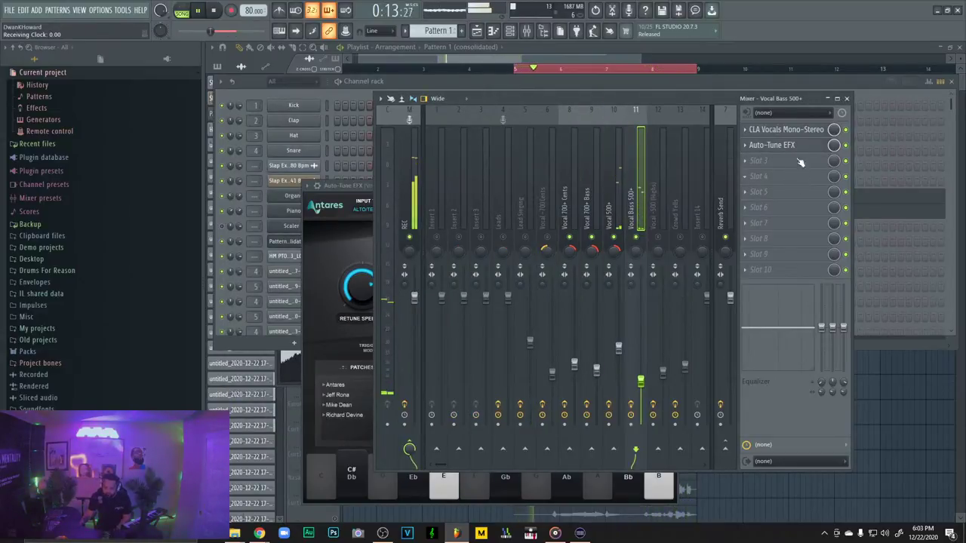
Isolate the C-500 tracks in the playlist and copy the Vocal Bass 500+ Auto-Tune EFX settings onto Vocal -500 (Highs)
{"action": "left_click", "coordinate": [585, 50]}
{"action": "scroll", "coordinate": [540, 310], "scroll_direction": "down", "scroll_amount": 2}
{"action": "scroll", "coordinate": [540, 309], "scroll_direction": "down", "scroll_amount": 5}
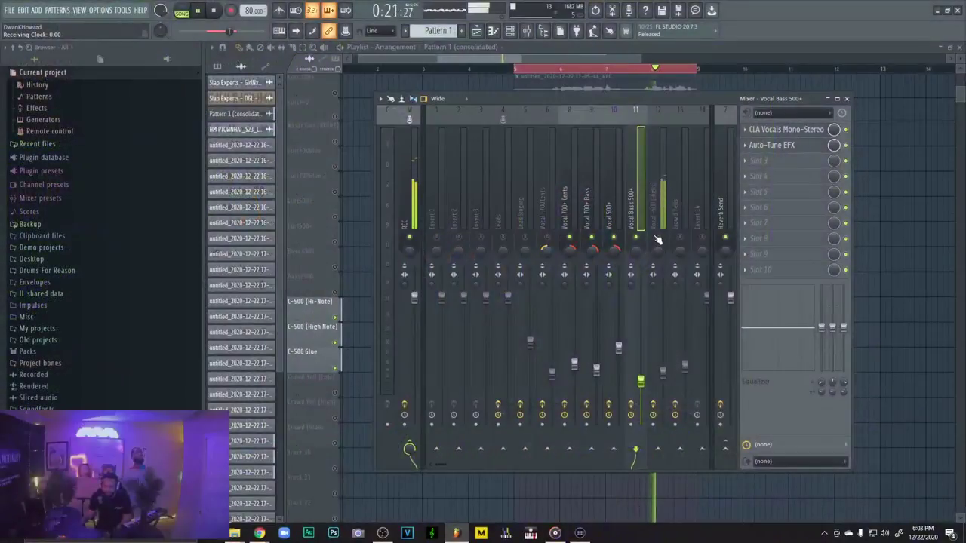
{"action": "left_click", "coordinate": [744, 145]}
{"action": "left_click_drag", "start_coordinate": [777, 204], "coordinate": [663, 206]}
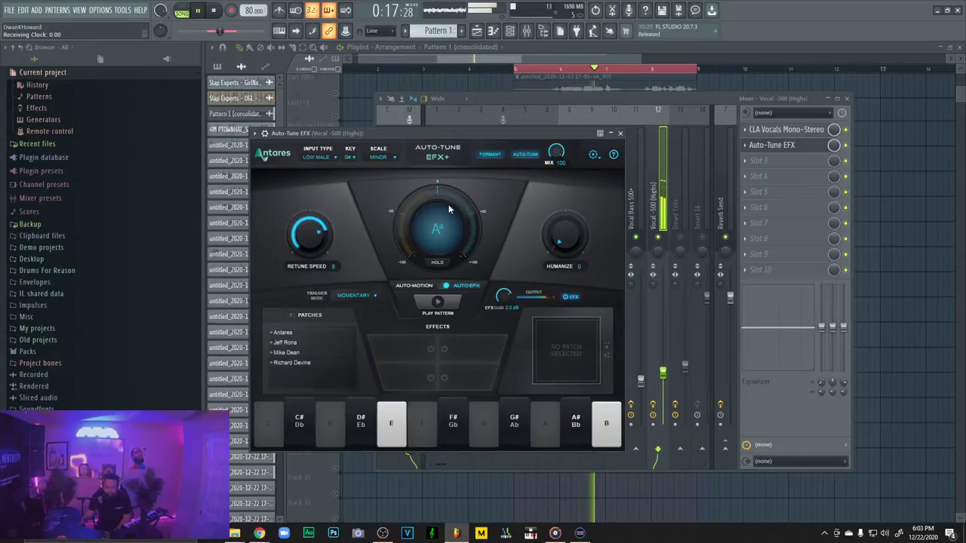
Try the major scale in Auto-Tune EFX on Vocal -500 (Highs), return to minor, and look through the keys
{"action": "left_click", "coordinate": [383, 157]}
{"action": "left_click", "coordinate": [392, 166]}
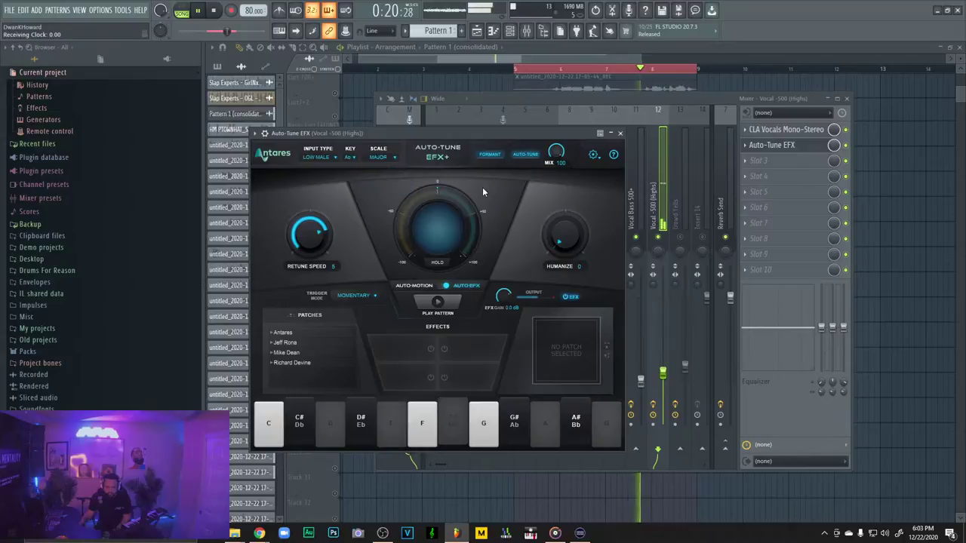
{"action": "left_click", "coordinate": [389, 163]}
{"action": "left_click", "coordinate": [389, 180]}
{"action": "left_click", "coordinate": [351, 158]}
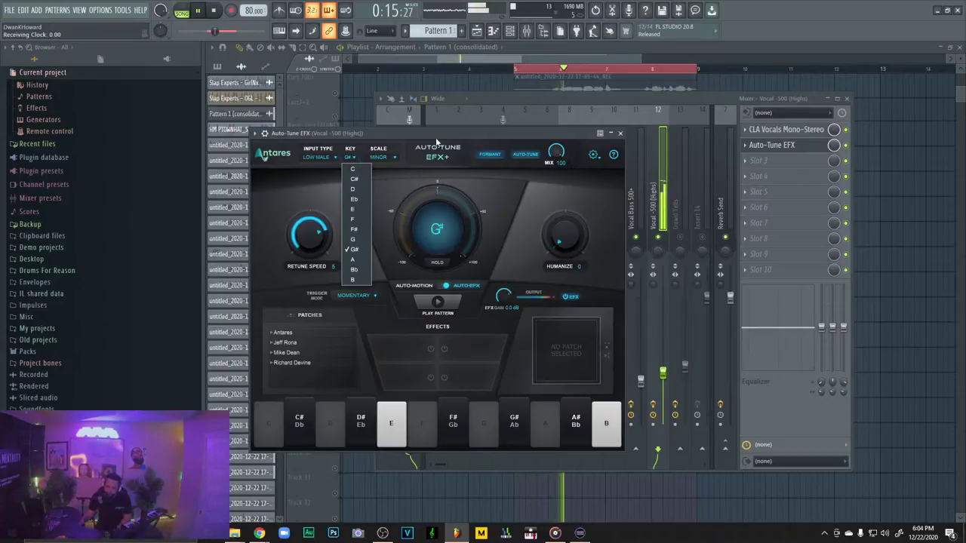
{"action": "left_click", "coordinate": [495, 183]}
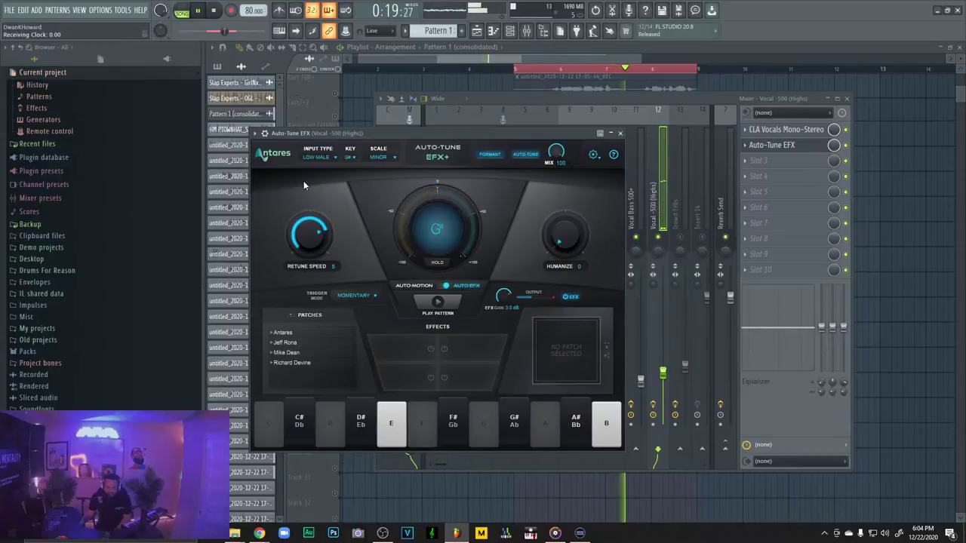
Set Auto-Tune EFX on Vocal -500 (Highs) to Alto/Tenor, F# major, Retune Speed 19 and Humanize 42
{"action": "left_click_drag", "start_coordinate": [305, 234], "coordinate": [319, 275]}
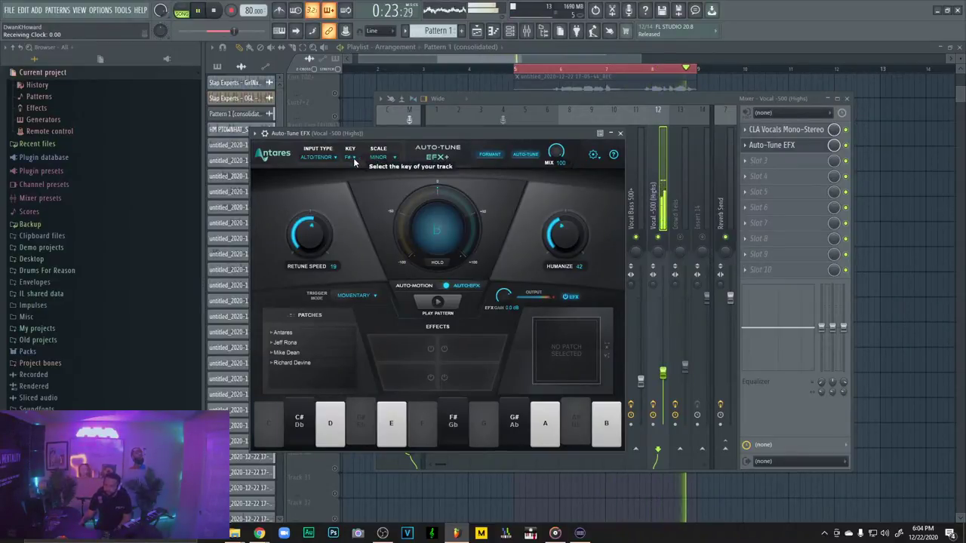
{"action": "left_click", "coordinate": [390, 161]}
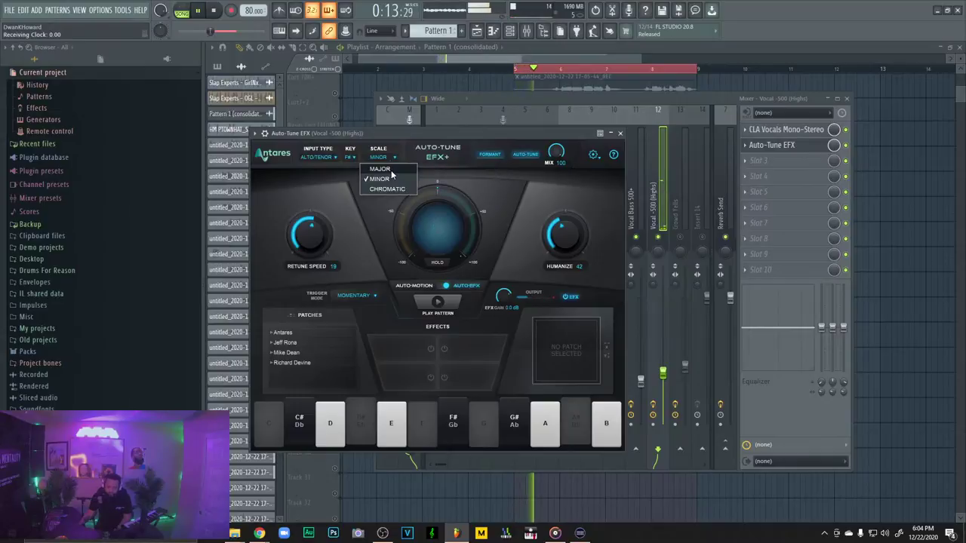
{"action": "left_click", "coordinate": [391, 170]}
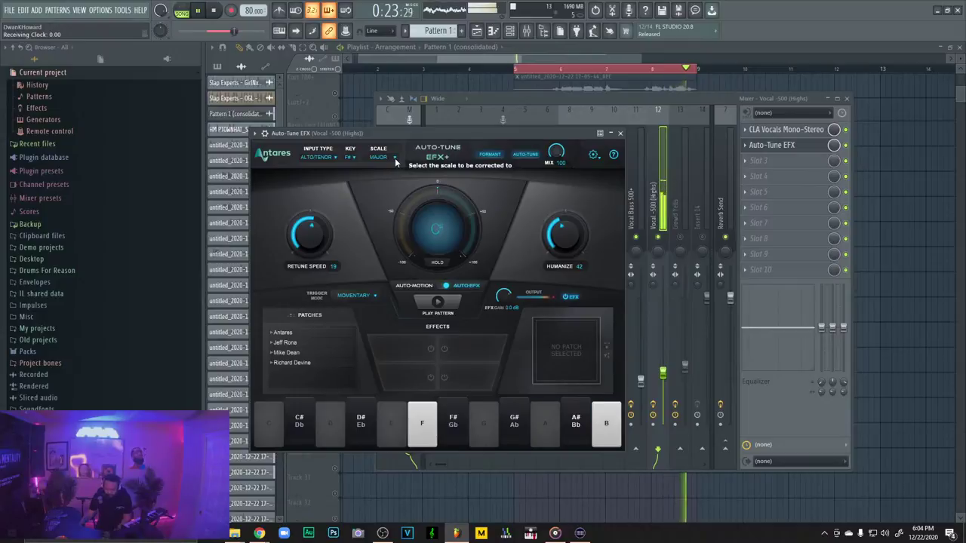
{"action": "left_click", "coordinate": [620, 134]}
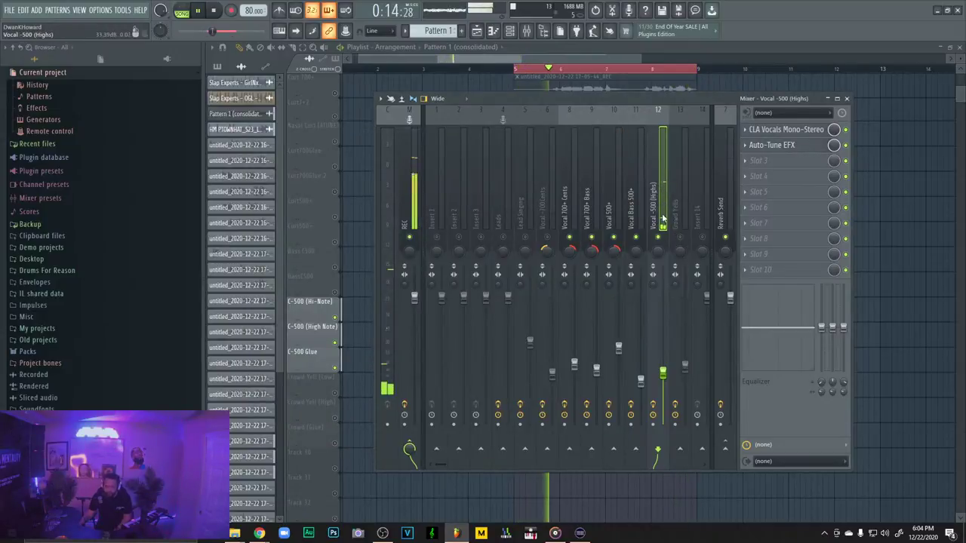
Copy the Auto-Tune EFX settings from Vocal -500 (Highs) onto the Crowd Yells mixer track
{"action": "left_click", "coordinate": [746, 145]}
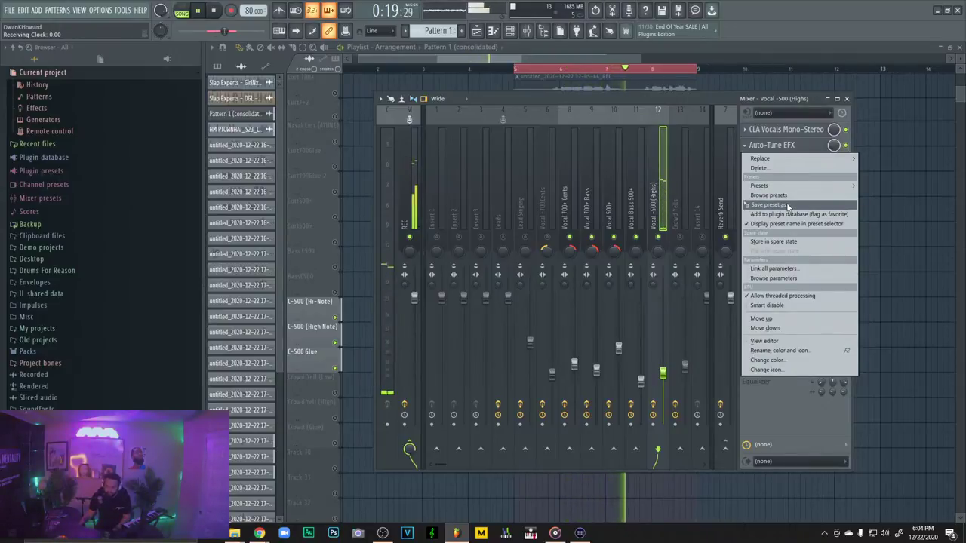
{"action": "left_click", "coordinate": [787, 206]}
{"action": "left_click_drag", "start_coordinate": [676, 220], "coordinate": [683, 240]}
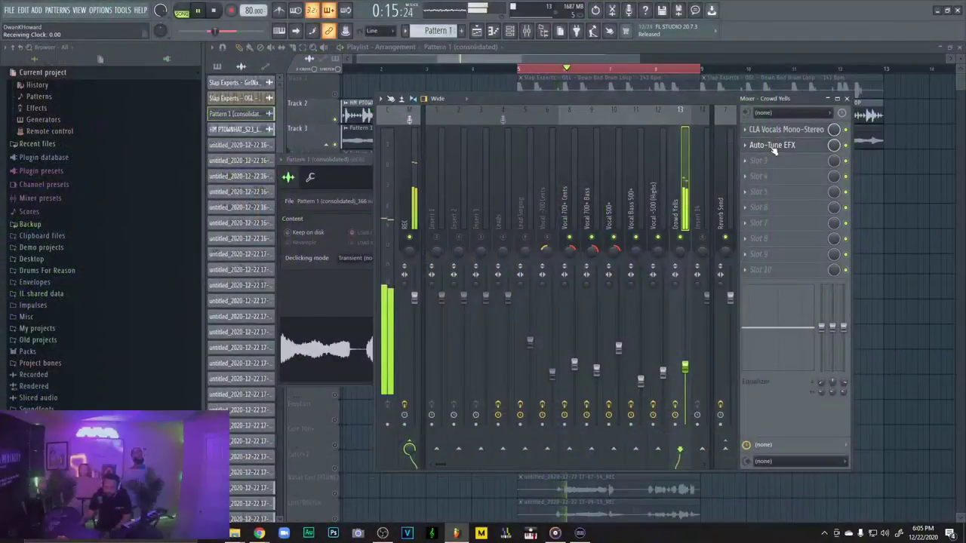
Set Auto-Tune EFX on Crowd Yells to the minor scale with Retune Speed 5, and raise the Crowd Yells fader
{"action": "left_click", "coordinate": [772, 145]}
{"action": "left_click", "coordinate": [420, 185]}
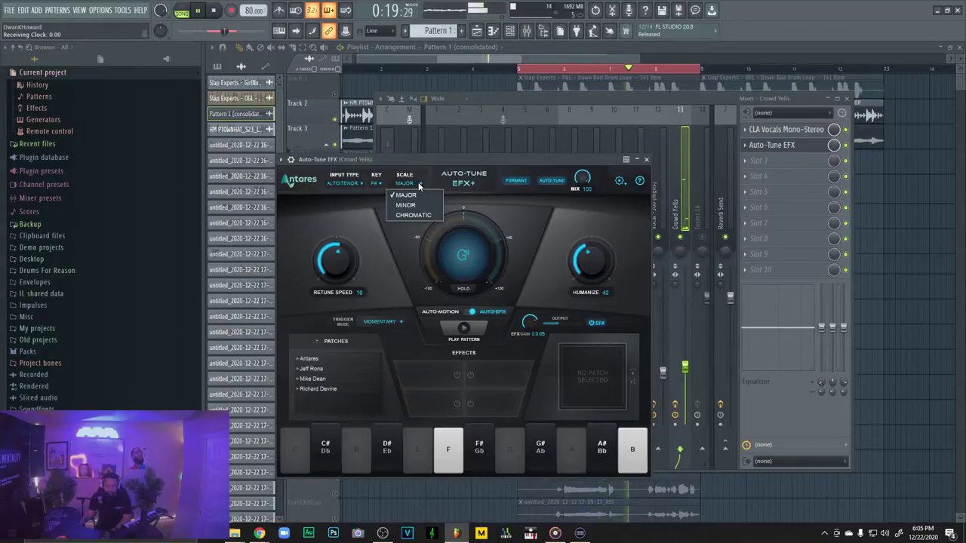
{"action": "left_click", "coordinate": [412, 205]}
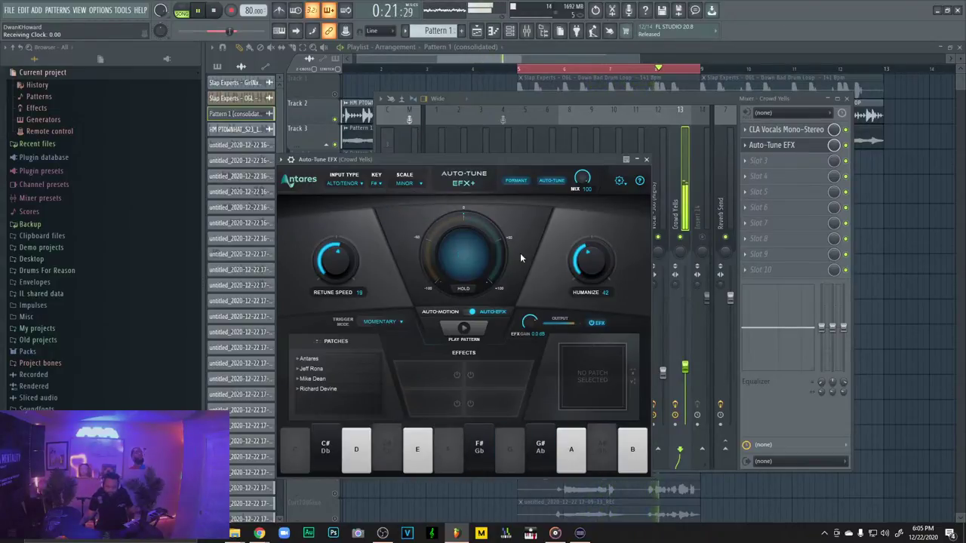
{"action": "left_click_drag", "start_coordinate": [685, 367], "coordinate": [685, 326]}
{"action": "left_click", "coordinate": [330, 276]}
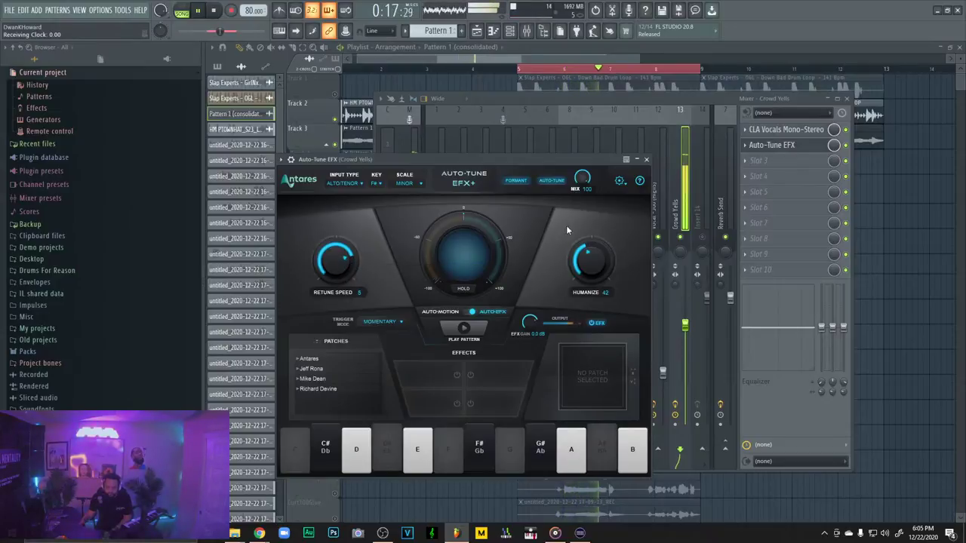
Set the key of Auto-Tune EFX on Crowd Yells to G#
{"action": "left_click", "coordinate": [678, 193]}
{"action": "left_click", "coordinate": [780, 149]}
{"action": "left_click", "coordinate": [779, 149]}
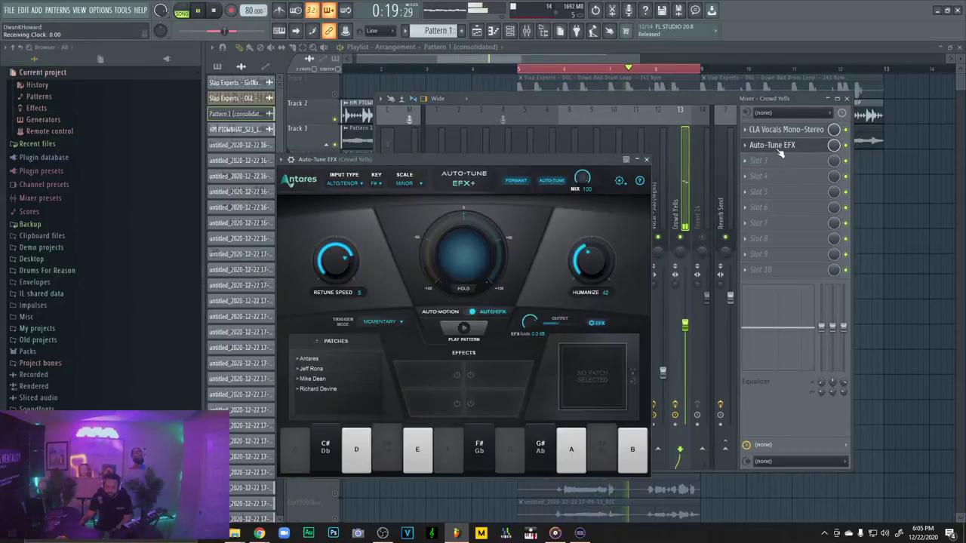
{"action": "left_click", "coordinate": [376, 184]}
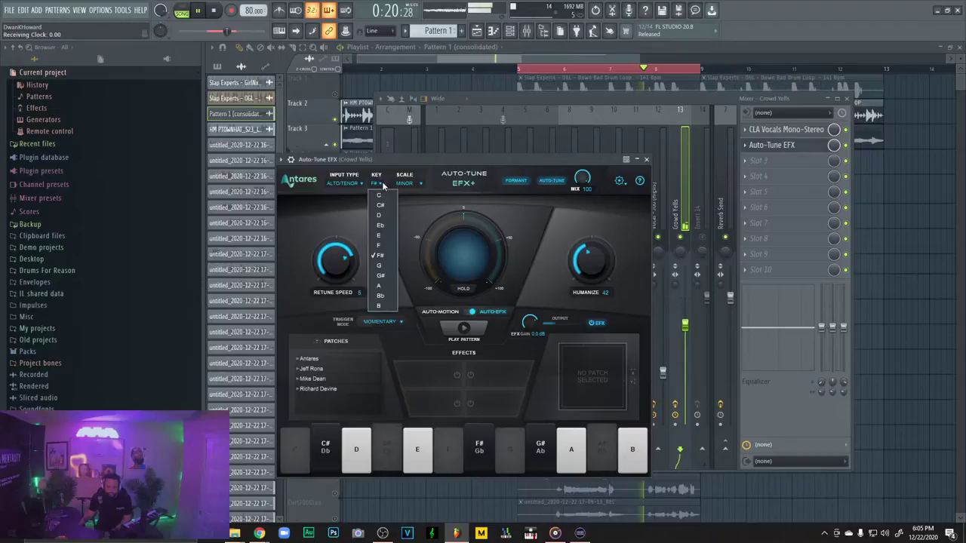
{"action": "left_click", "coordinate": [386, 276]}
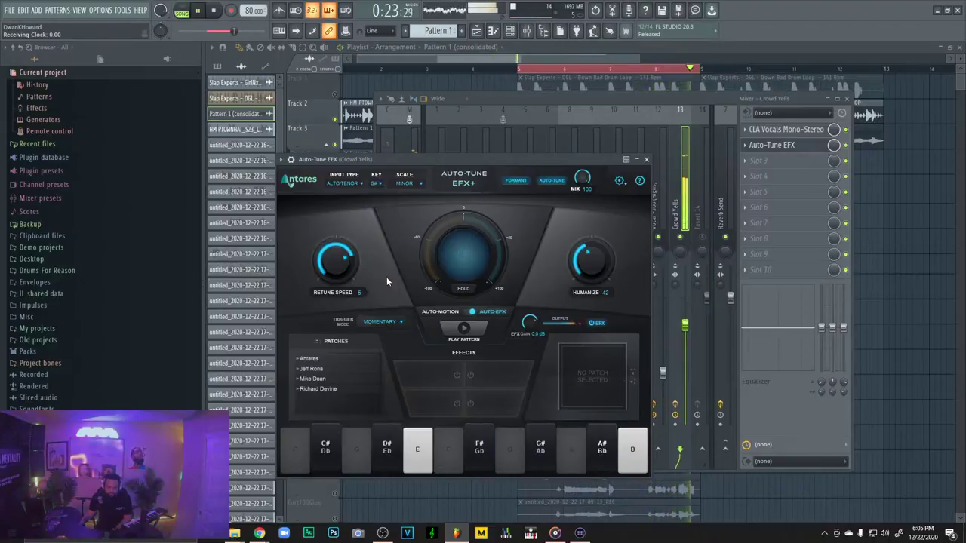
{"action": "left_click", "coordinate": [377, 184]}
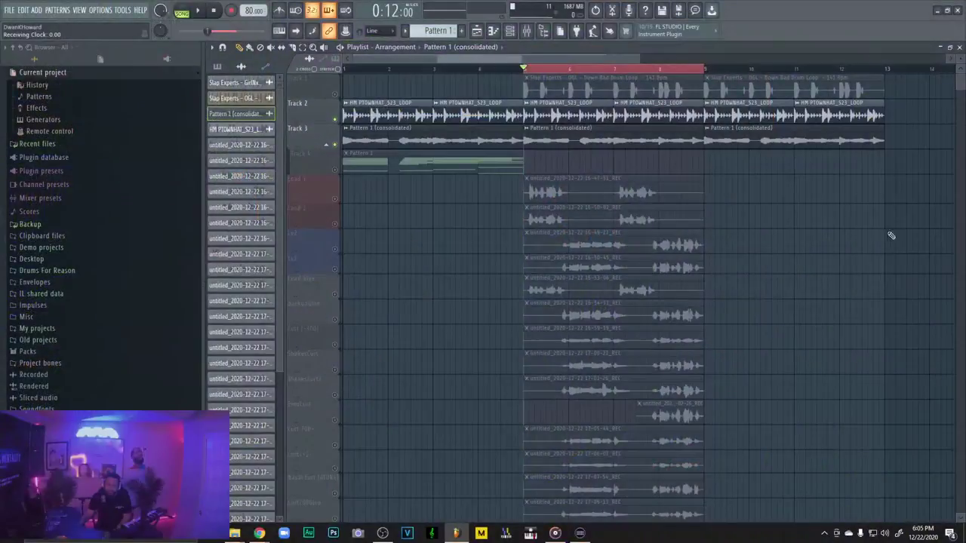
Unmute all the playlist tracks so the crowd yells play together with the leads and background vocals
{"action": "scroll", "coordinate": [780, 219], "scroll_direction": "down", "scroll_amount": 6}
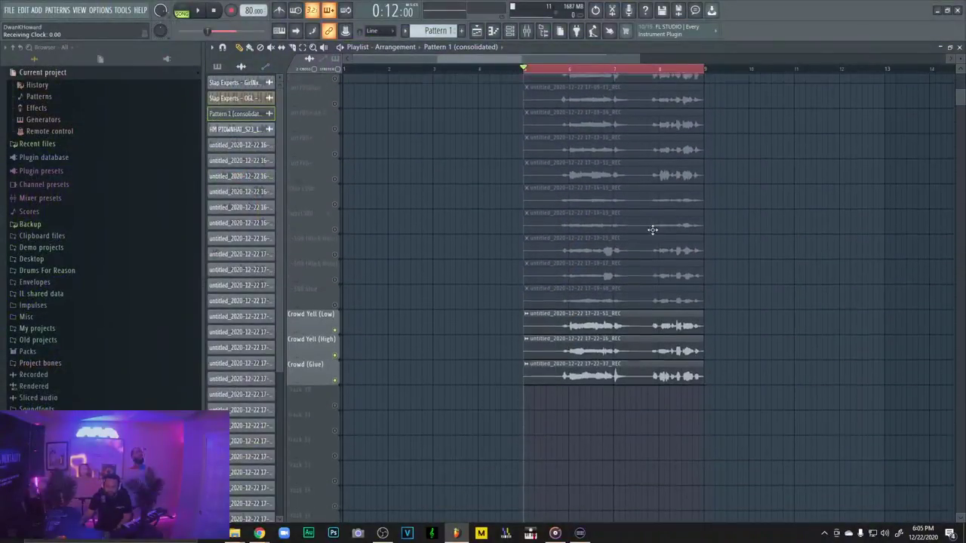
{"action": "scroll", "coordinate": [662, 229], "scroll_direction": "down", "scroll_amount": 3}
{"action": "right_click", "coordinate": [336, 293]}
{"action": "right_click", "coordinate": [336, 293]}
{"action": "scroll", "coordinate": [478, 283], "scroll_direction": "up", "scroll_amount": 3}
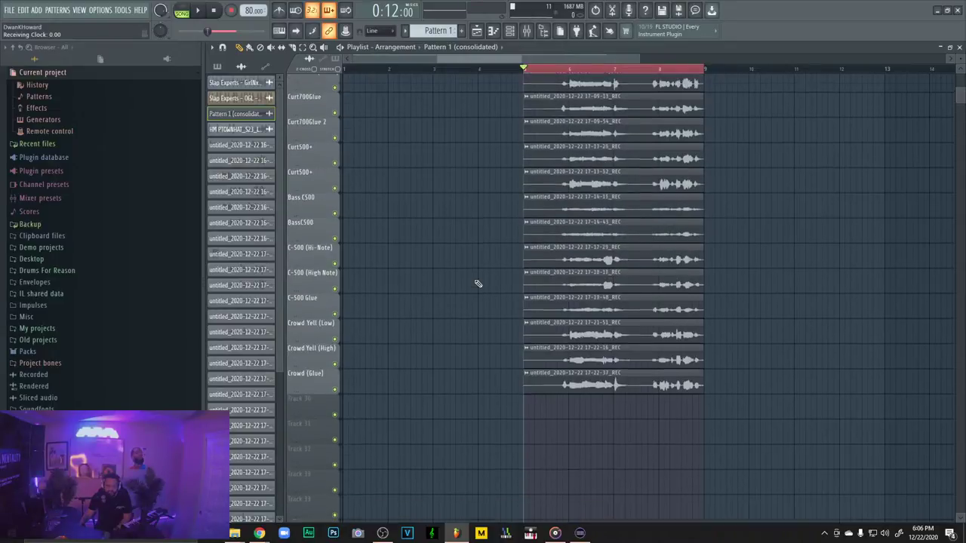
{"action": "scroll", "coordinate": [477, 284], "scroll_direction": "up", "scroll_amount": 5}
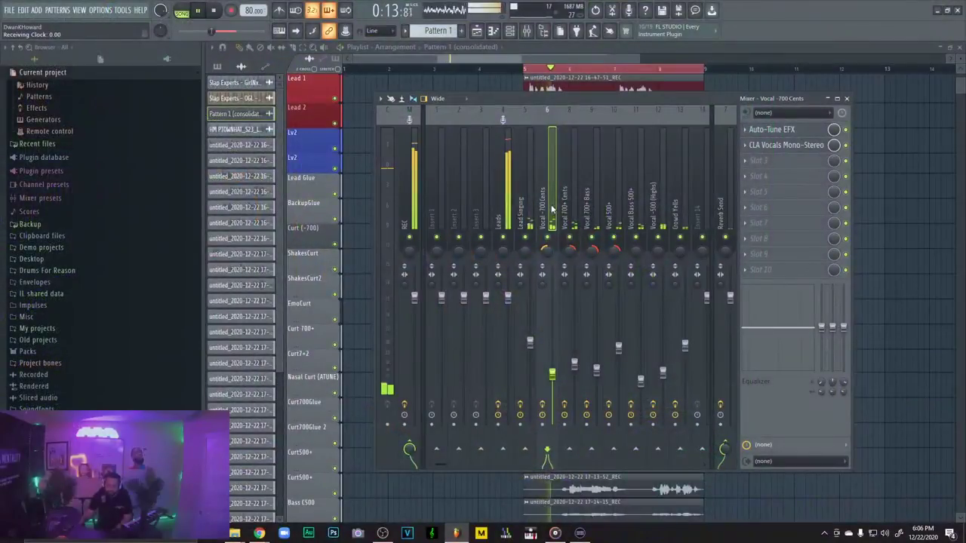
Rename the empty mixer track Insert 14, next to Crowd Yells, as Background Bus
{"action": "left_click_drag", "start_coordinate": [585, 211], "coordinate": [675, 204]}
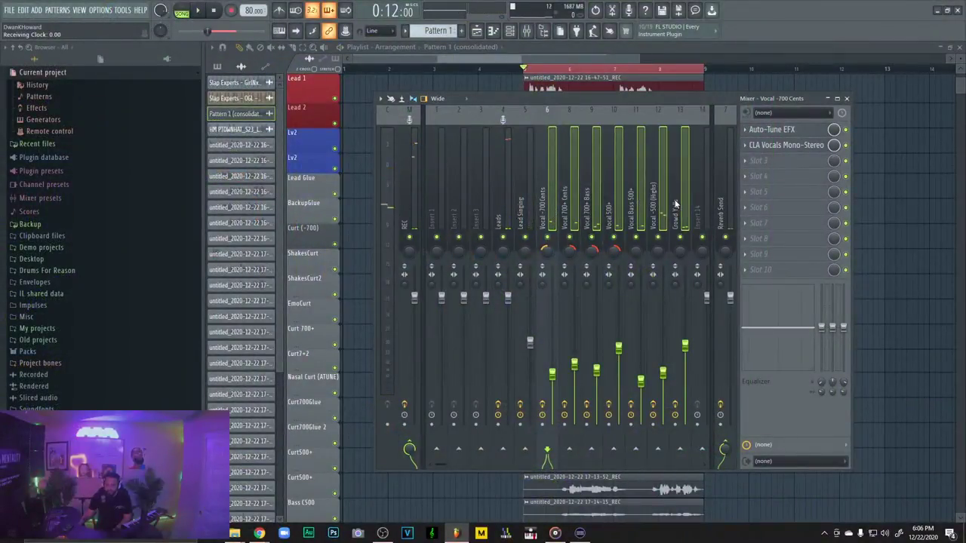
{"action": "scroll", "coordinate": [635, 205], "scroll_direction": "down", "scroll_amount": 3}
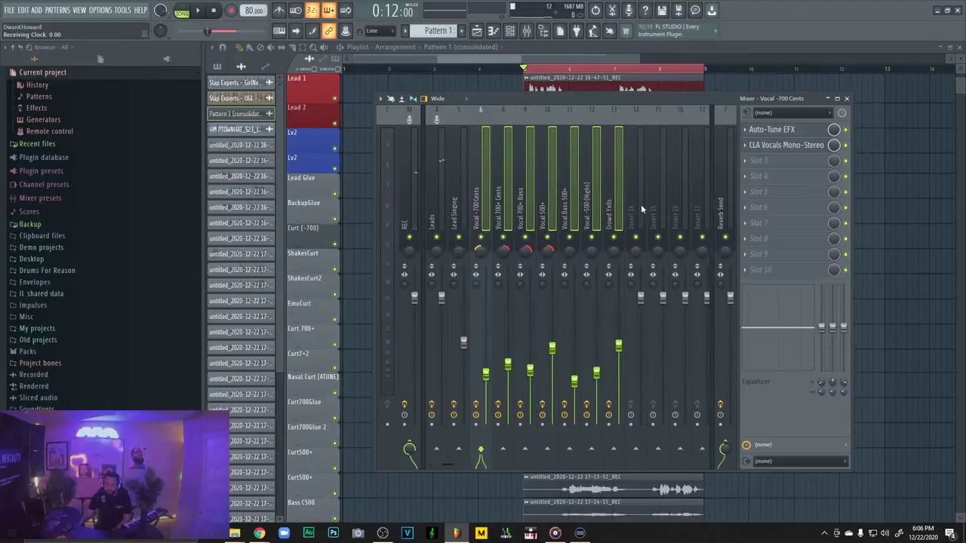
{"action": "right_click", "coordinate": [635, 203]}
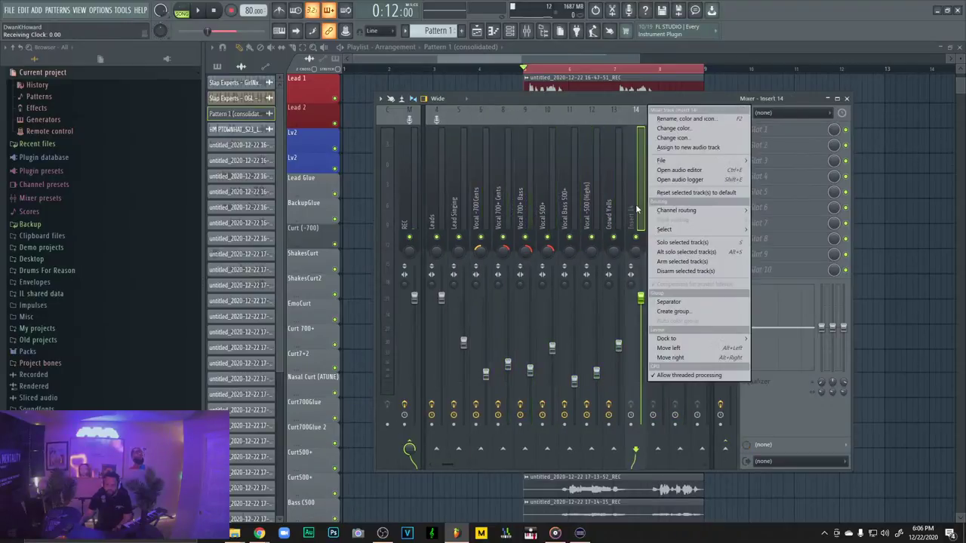
{"action": "left_click", "coordinate": [677, 119]}
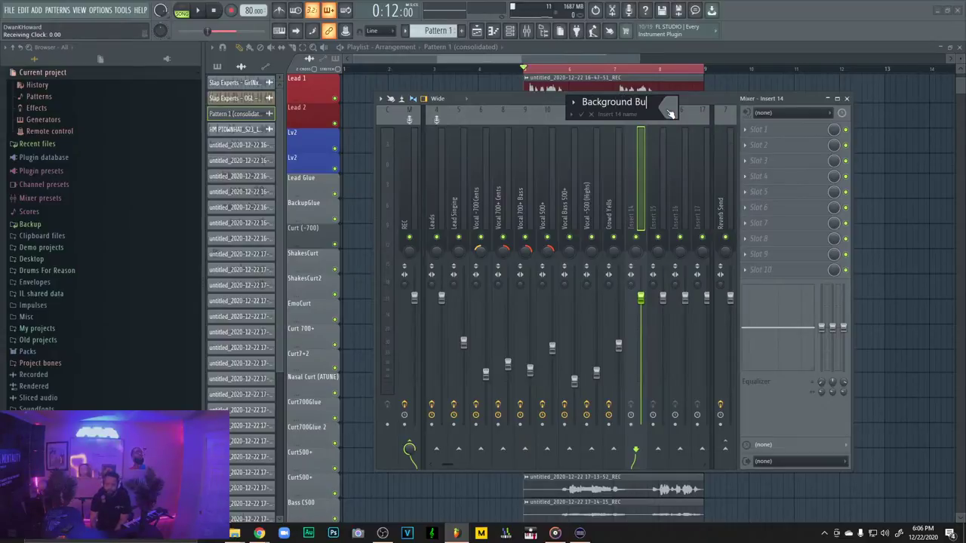
{"action": "type", "text": "Background Bus"}
{"action": "key", "text": "Return"}
{"action": "scroll", "coordinate": [528, 213], "scroll_direction": "up", "scroll_amount": 3}
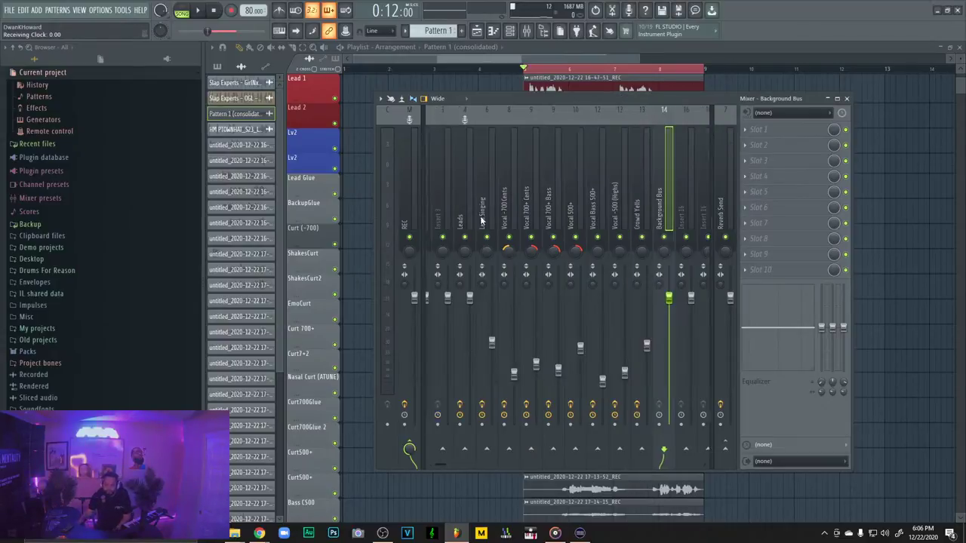
Route the seven background vocal tracks, from Vocal -700 Cents to Crowd Yells, only to Background Bus, and lower the bus fader during playback
{"action": "scroll", "coordinate": [528, 214], "scroll_direction": "down", "scroll_amount": 3}
{"action": "left_click", "coordinate": [477, 221]}
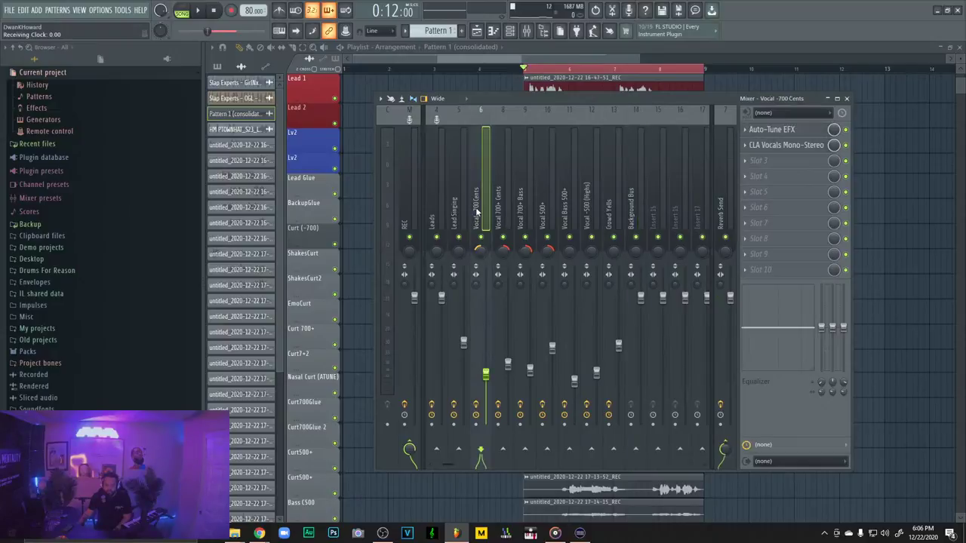
{"action": "left_click_drag", "start_coordinate": [477, 212], "coordinate": [607, 216]}
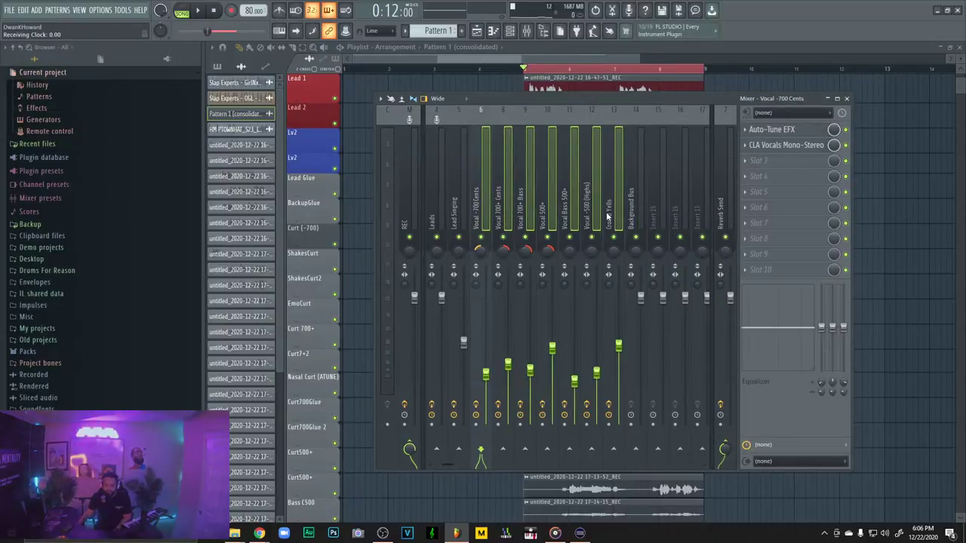
{"action": "right_click", "coordinate": [636, 446]}
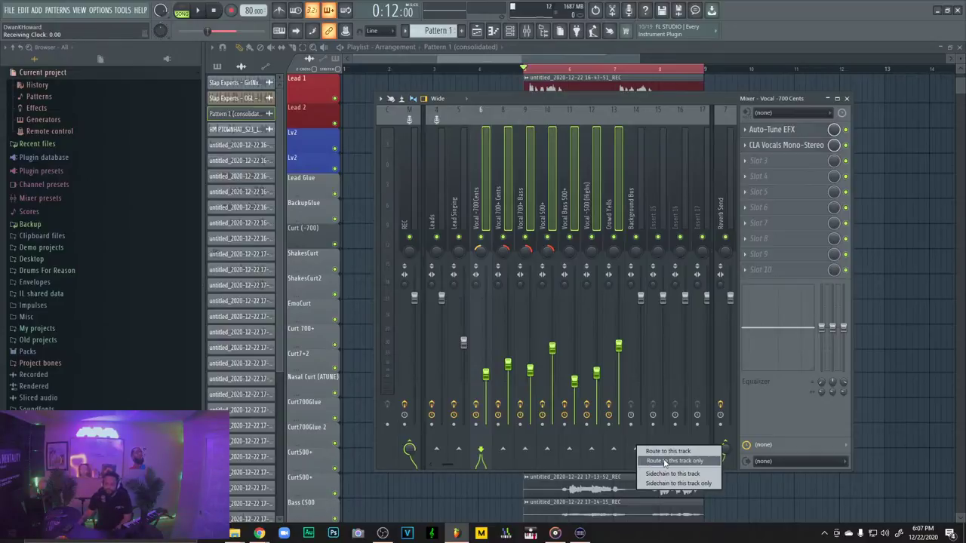
{"action": "left_click", "coordinate": [665, 461]}
{"action": "key", "text": "space"}
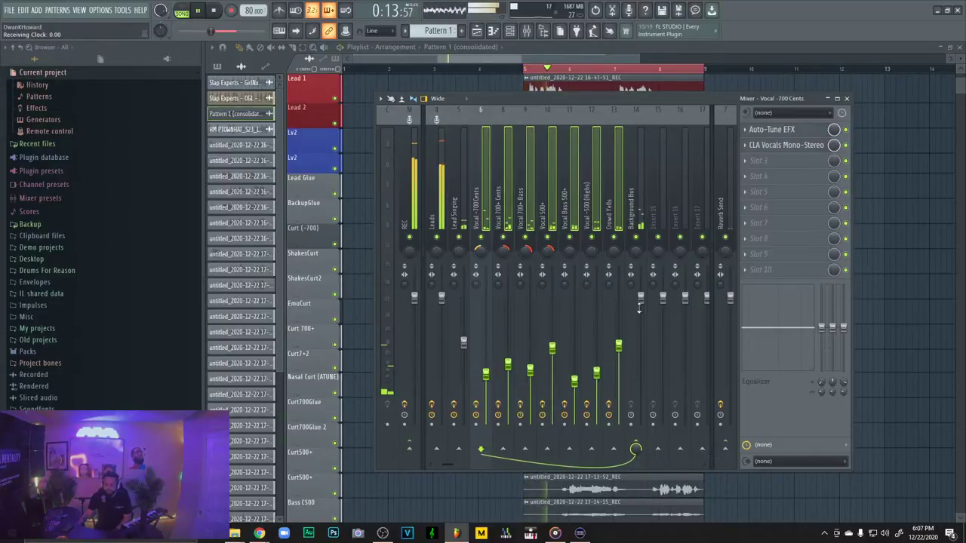
{"action": "left_click_drag", "start_coordinate": [639, 300], "coordinate": [641, 327]}
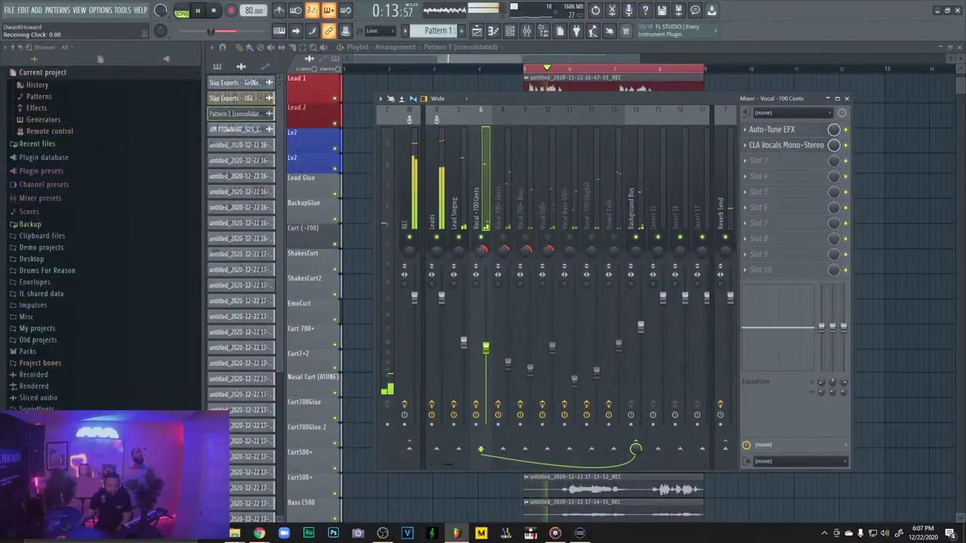
Rebalance the background vocals one track at a time from Vocal 700+ Cents to Crowd Yells by adjusting their panning and faders
{"action": "left_click", "coordinate": [503, 269]}
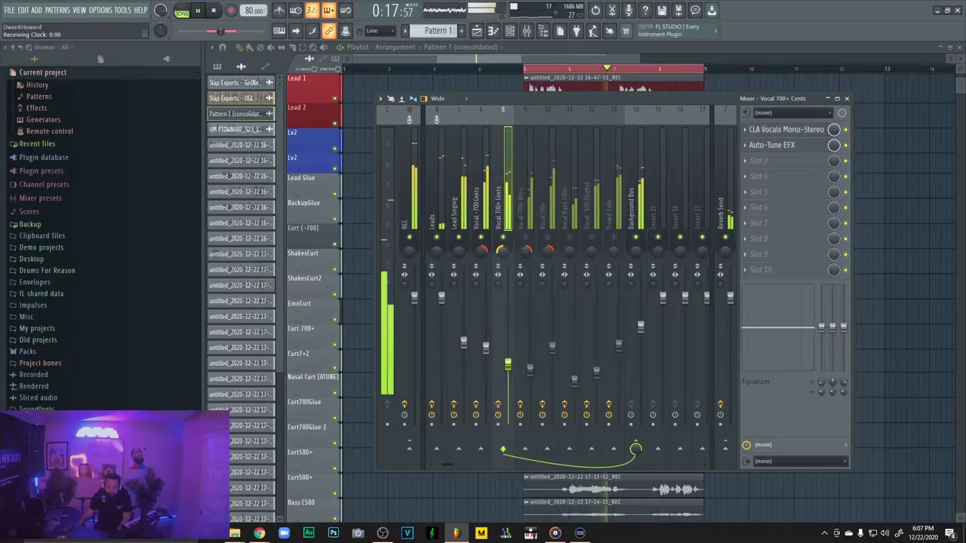
{"action": "mouse_move", "coordinate": [513, 369]}
{"action": "left_mouse_down"}
{"action": "mouse_move", "coordinate": [508, 327]}
{"action": "mouse_move", "coordinate": [508, 372]}
{"action": "left_mouse_up"}
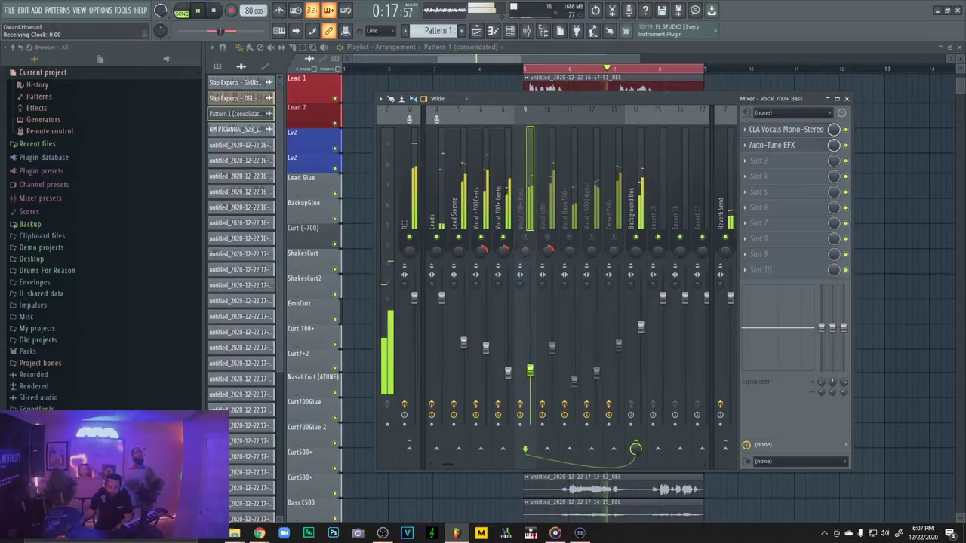
{"action": "left_click_drag", "start_coordinate": [525, 249], "coordinate": [525, 279]}
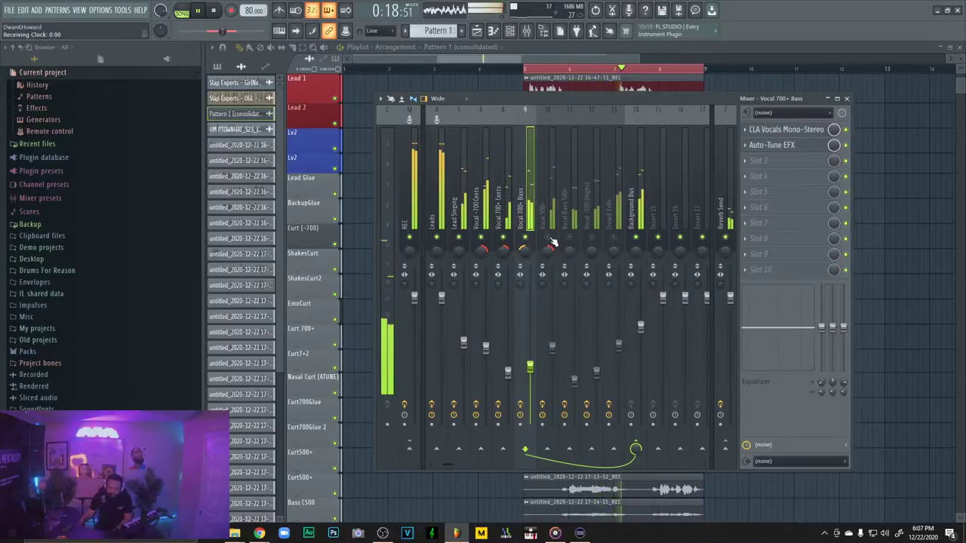
{"action": "left_click_drag", "start_coordinate": [552, 347], "coordinate": [551, 338]}
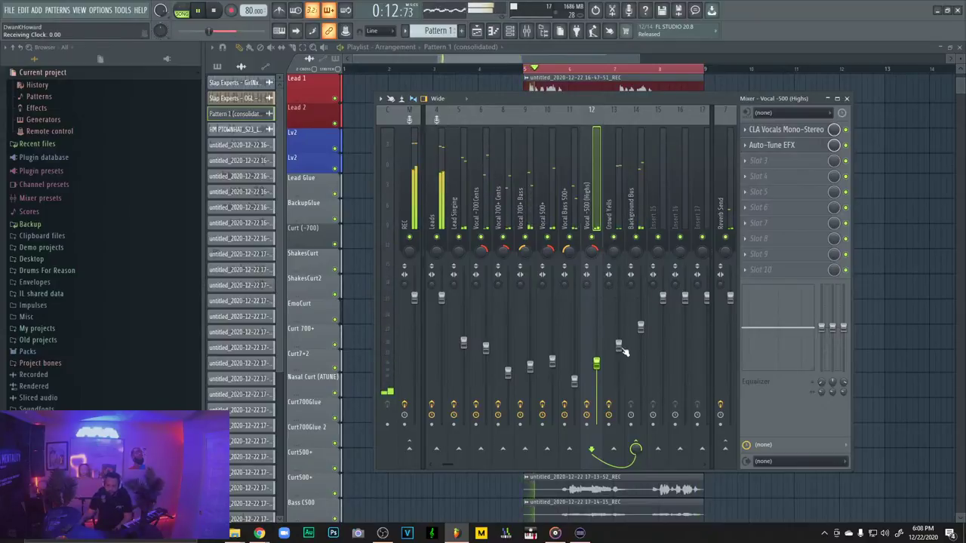
{"action": "left_click_drag", "start_coordinate": [618, 347], "coordinate": [618, 325]}
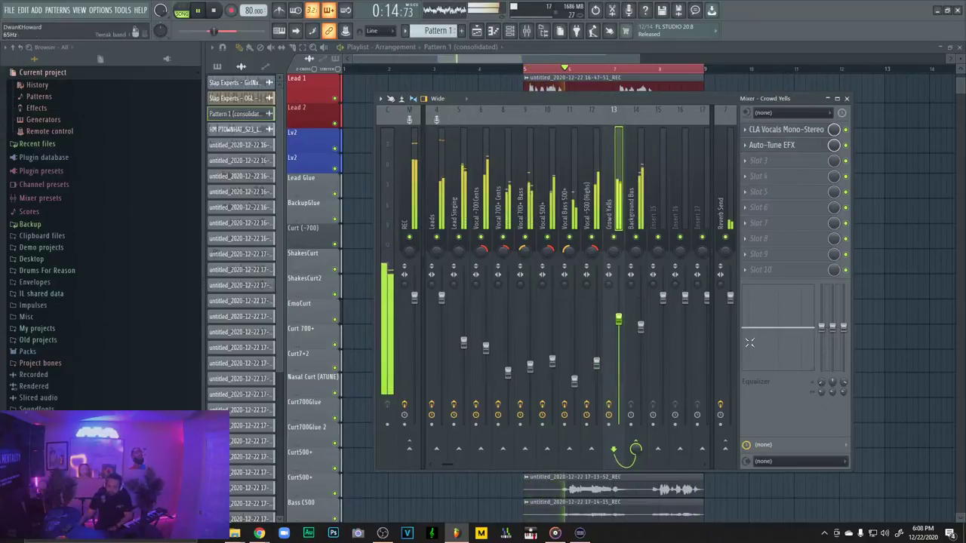
{"action": "left_click_drag", "start_coordinate": [620, 320], "coordinate": [620, 334]}
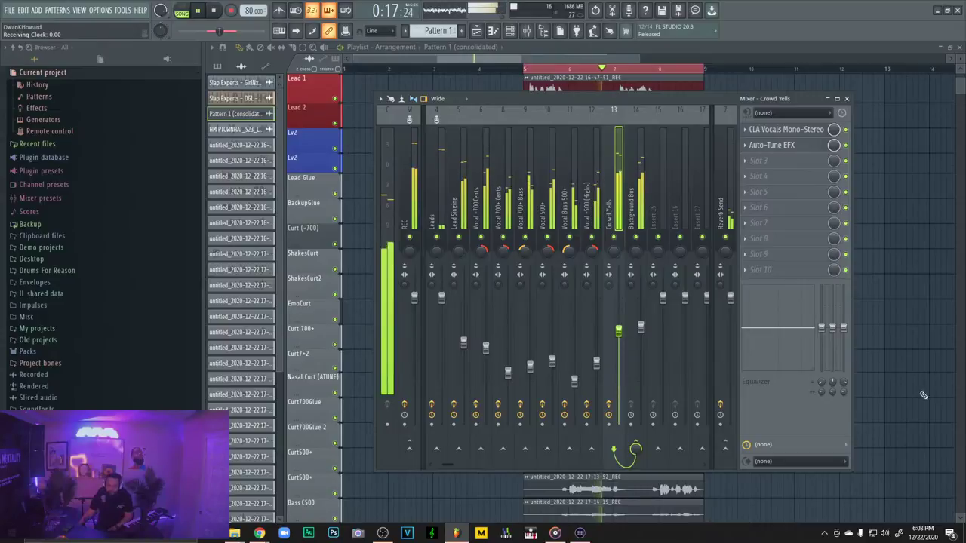
{"action": "left_click", "coordinate": [641, 198]}
{"action": "left_click", "coordinate": [760, 129]}
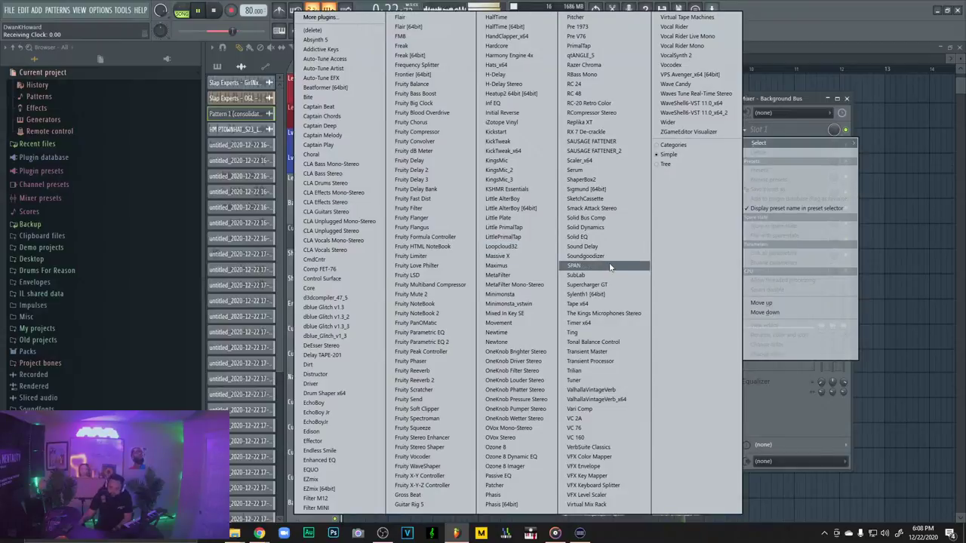
{"action": "left_click", "coordinate": [751, 106]}
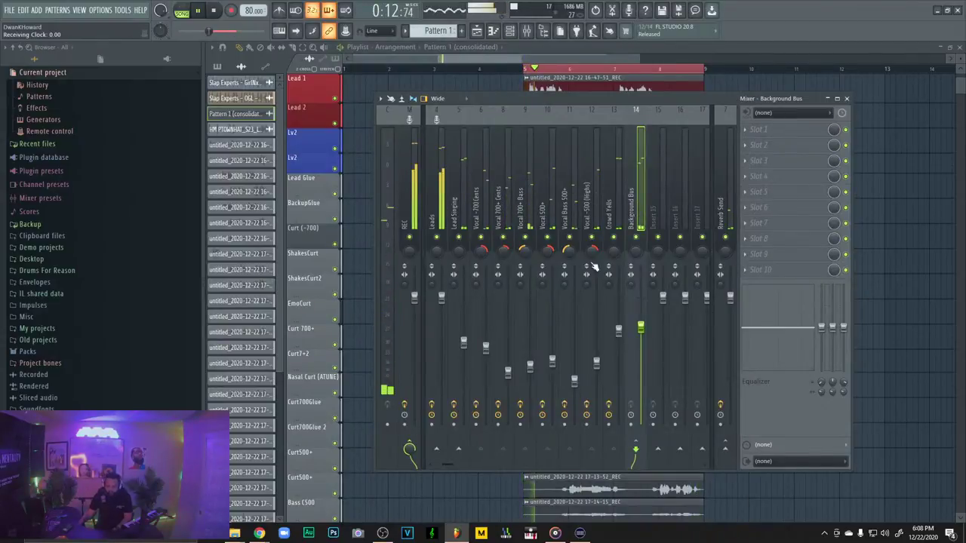
Balance the lead against the backgrounds by raising the Lead Singing fader and slightly lowering the Background Bus fader
{"action": "left_click", "coordinate": [463, 219]}
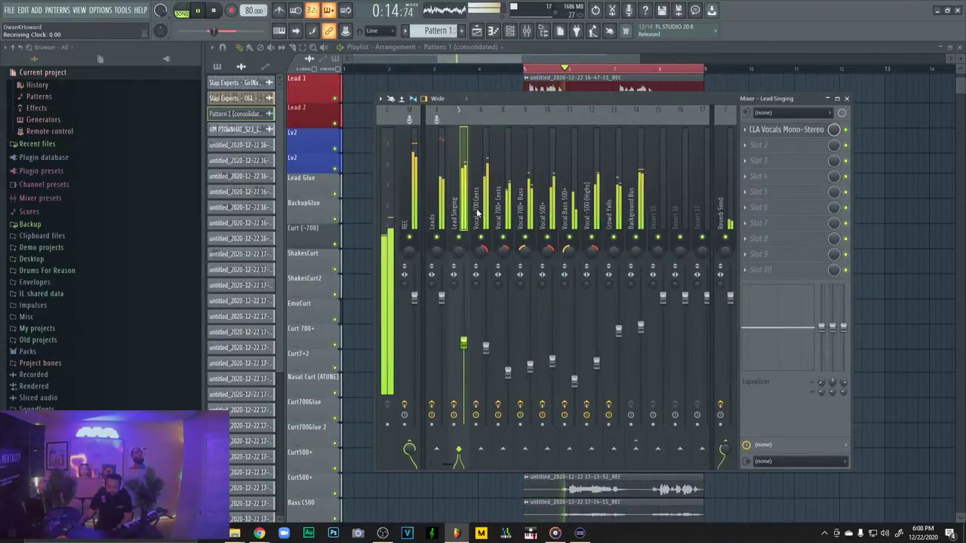
{"action": "left_click", "coordinate": [488, 225]}
{"action": "left_click", "coordinate": [461, 219]}
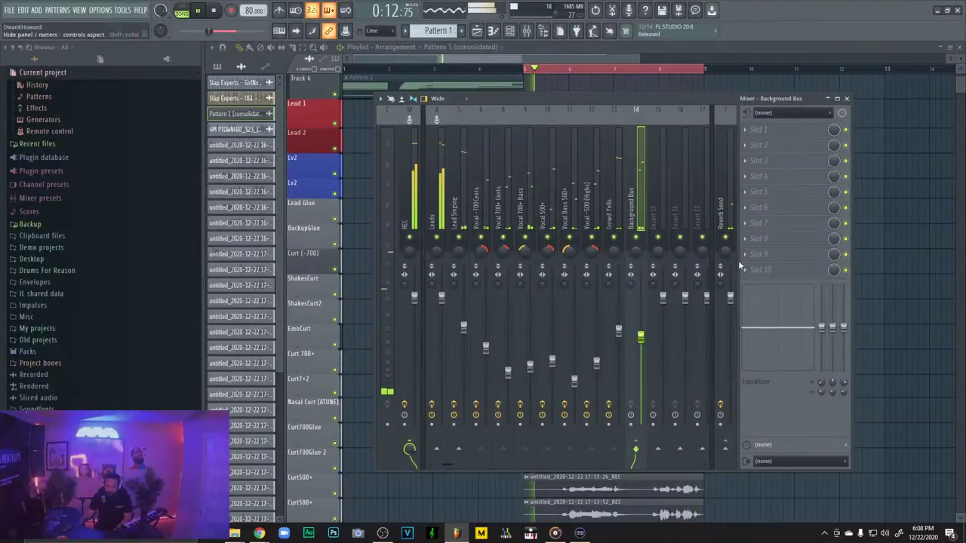
Insert Fruity Parametric EQ 2 in the first Background Bus slot and roll off the low end with band 1
{"action": "left_click", "coordinate": [758, 130]}
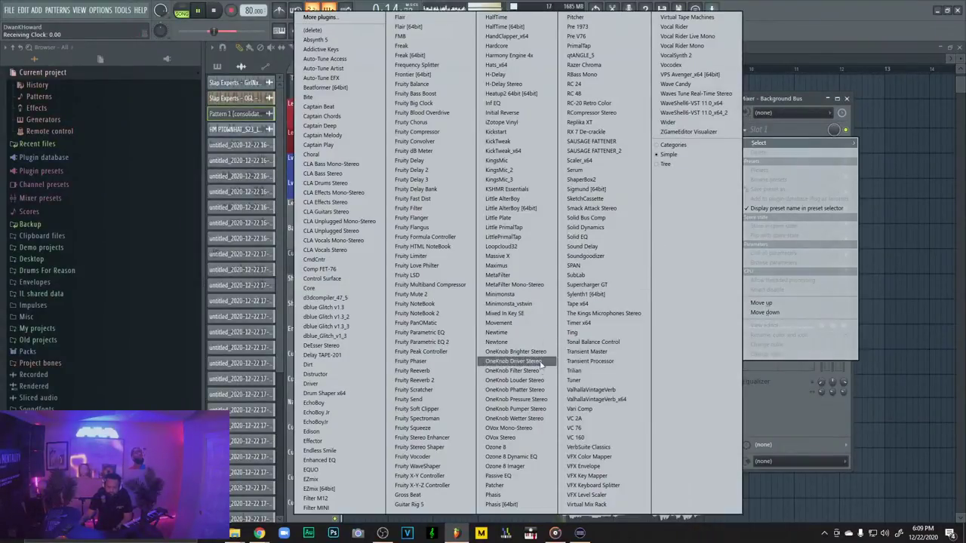
{"action": "left_click", "coordinate": [419, 342]}
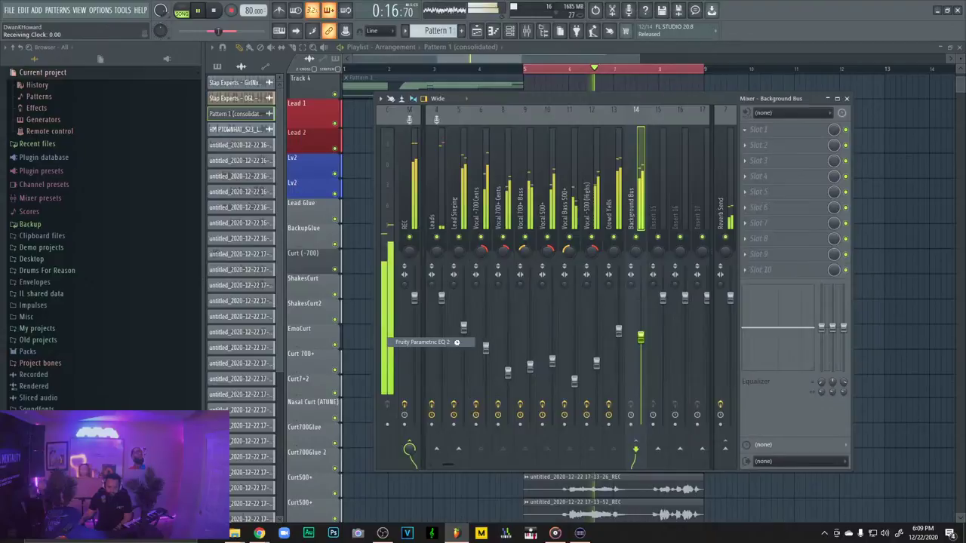
{"action": "left_click_drag", "start_coordinate": [570, 186], "coordinate": [569, 199]}
{"action": "left_click_drag", "start_coordinate": [339, 258], "coordinate": [354, 258]}
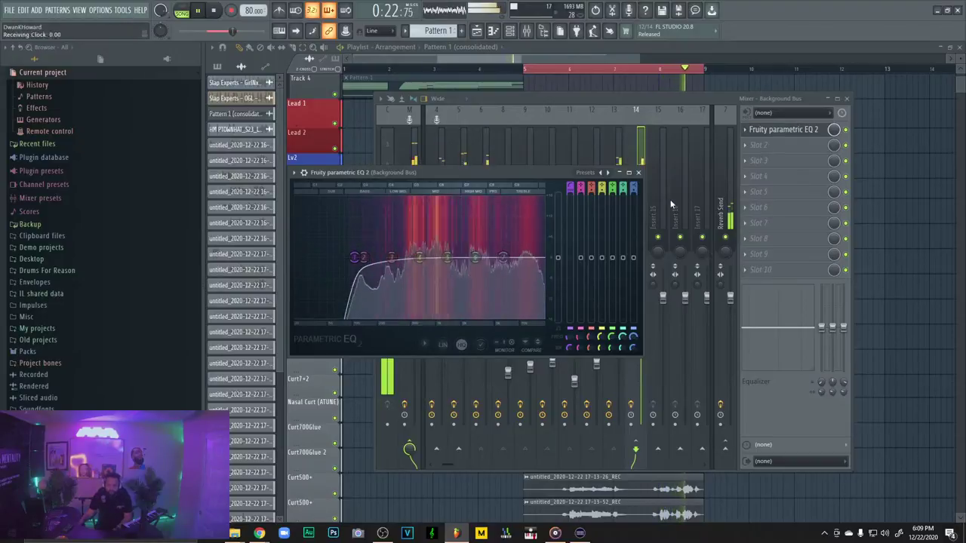
Solo the Background Bus and use EQ band 6 to sweep the high mids and notch out a narrow frequency
{"action": "right_click", "coordinate": [506, 260]}
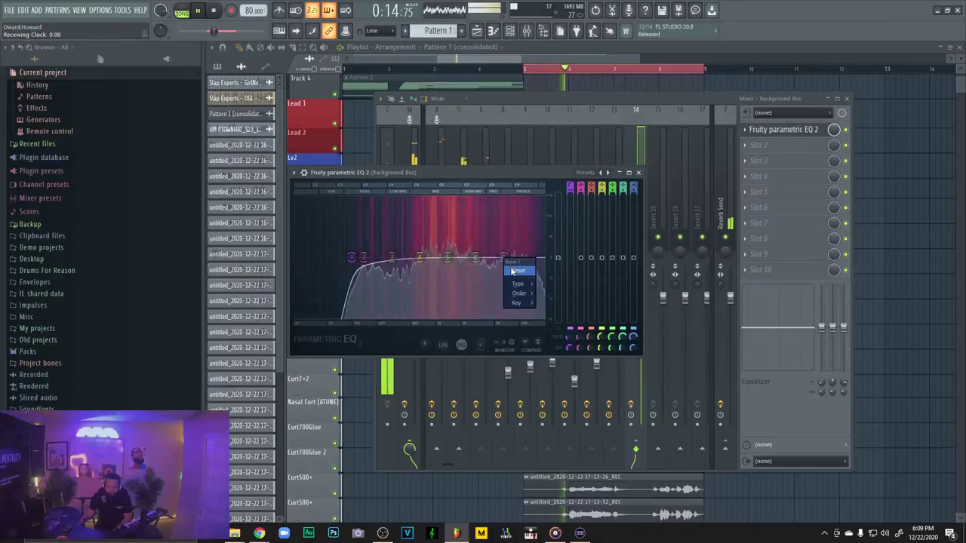
{"action": "left_click", "coordinate": [512, 270]}
{"action": "right_click", "coordinate": [476, 259]}
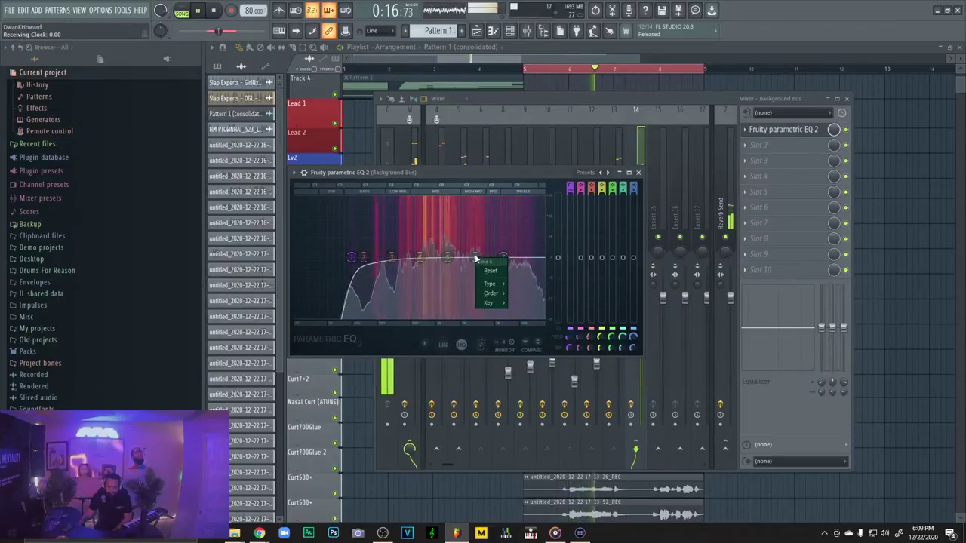
{"action": "left_click", "coordinate": [469, 251]}
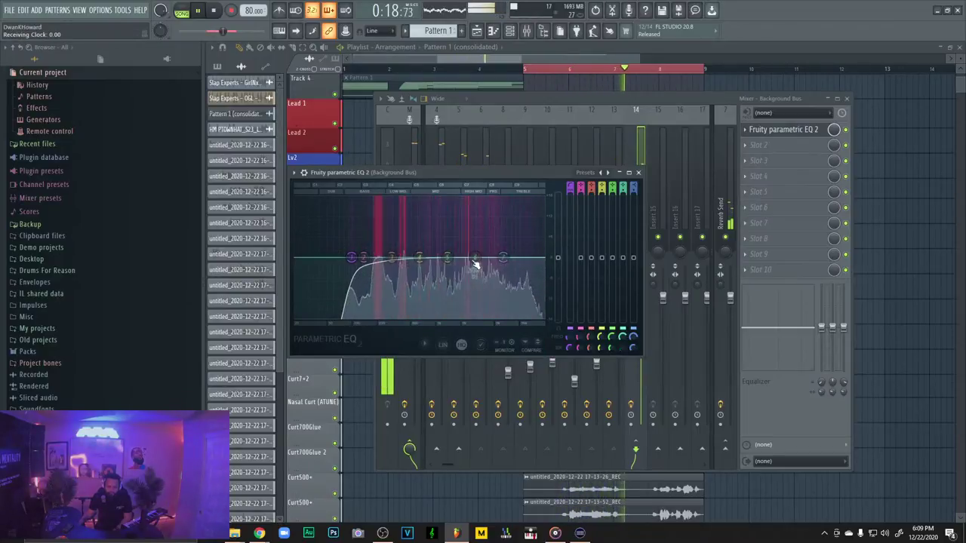
{"action": "left_click_drag", "start_coordinate": [476, 264], "coordinate": [475, 200]}
{"action": "left_click", "coordinate": [642, 243]}
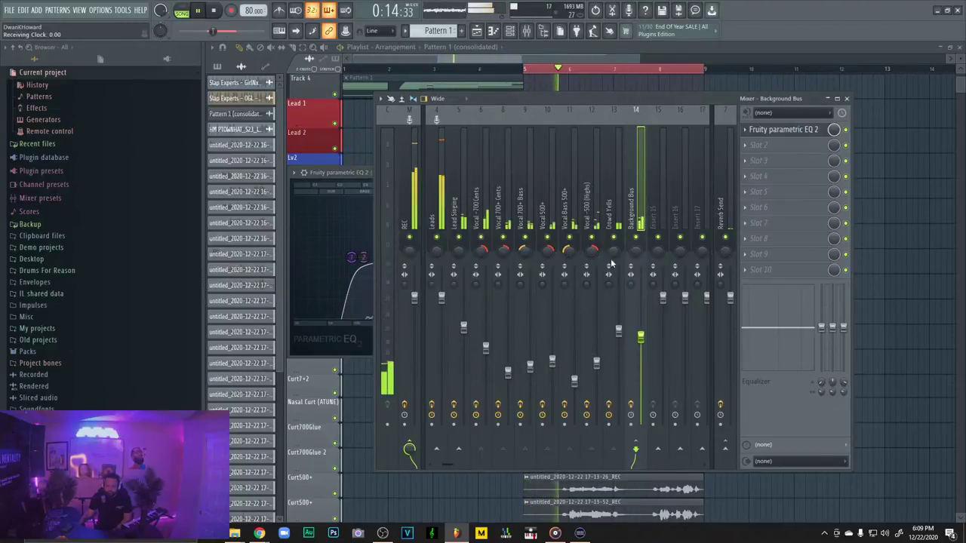
{"action": "right_click", "coordinate": [637, 238]}
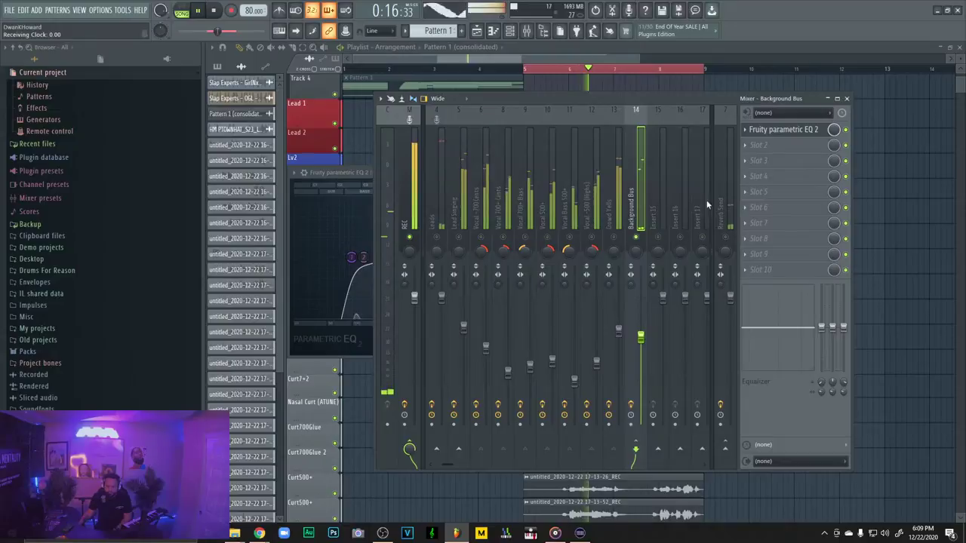
{"action": "key", "text": "space"}
{"action": "key", "text": "space"}
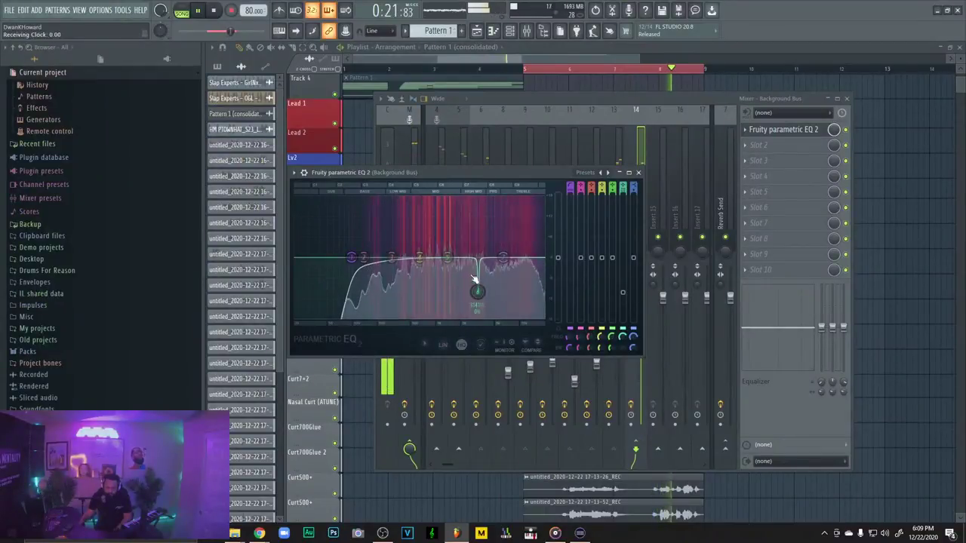
Sweep narrow boosts through the mids with EQ bands 5 and 4, and pull each band down at the chosen frequency
{"action": "left_click_drag", "start_coordinate": [448, 257], "coordinate": [447, 204]}
{"action": "scroll", "coordinate": [447, 204], "scroll_direction": "up", "scroll_amount": 10}
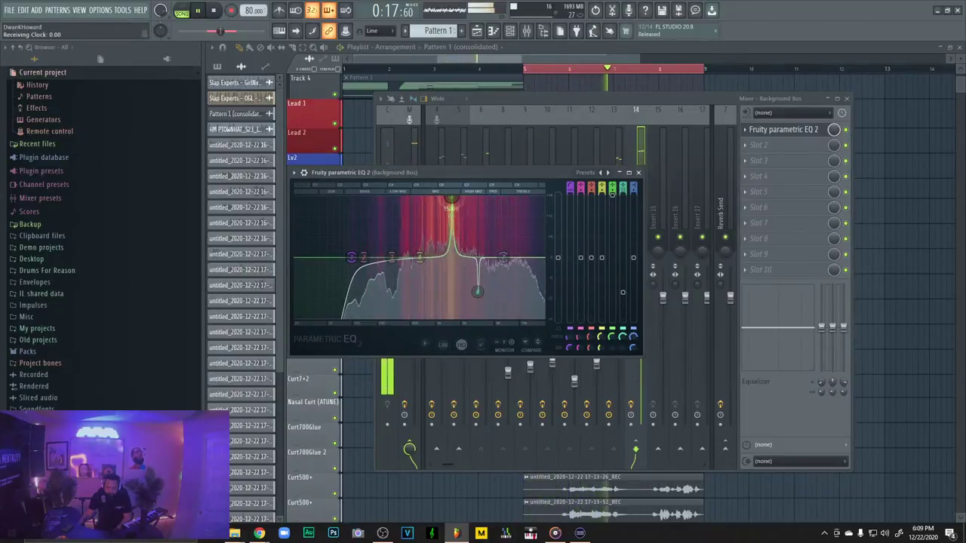
{"action": "key", "text": "space"}
{"action": "key", "text": "space"}
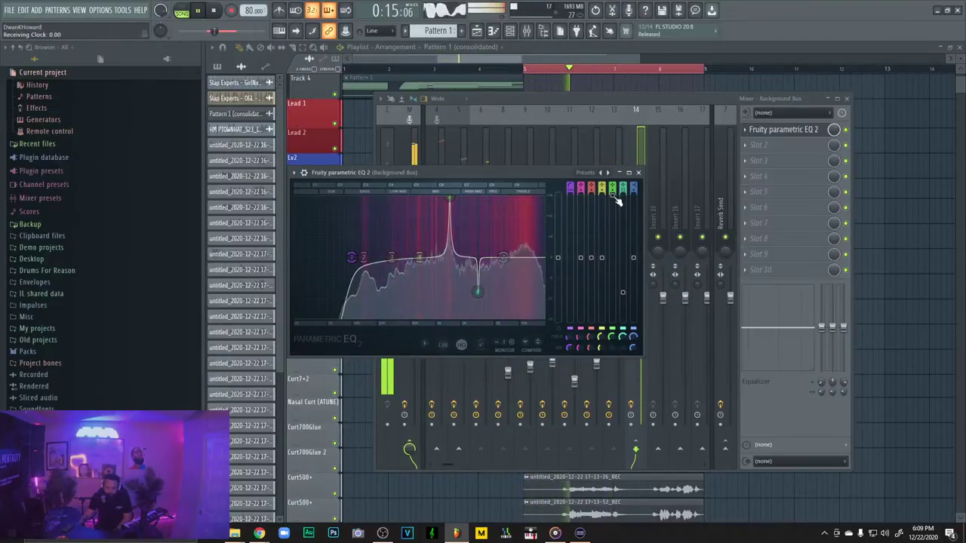
{"action": "left_click_drag", "start_coordinate": [618, 198], "coordinate": [618, 257]}
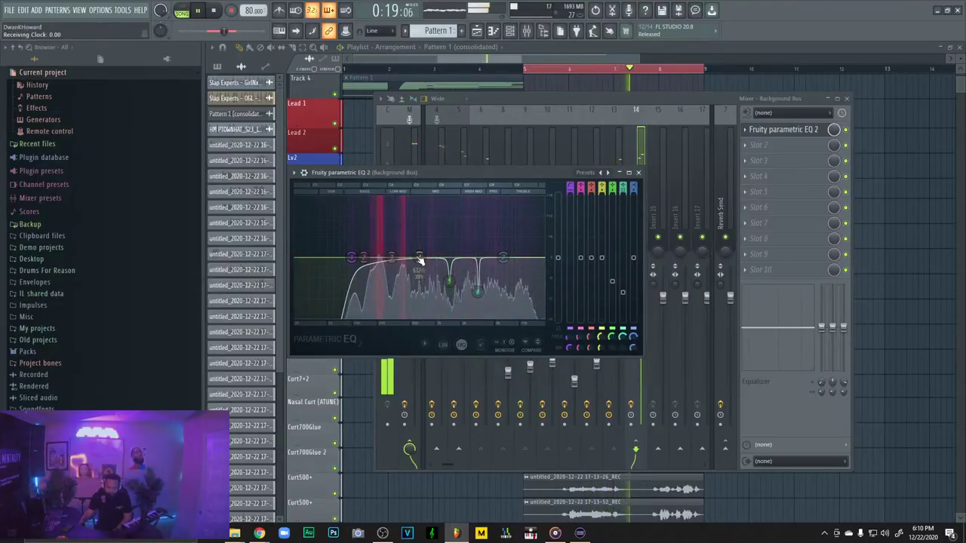
{"action": "left_click_drag", "start_coordinate": [421, 258], "coordinate": [419, 199]}
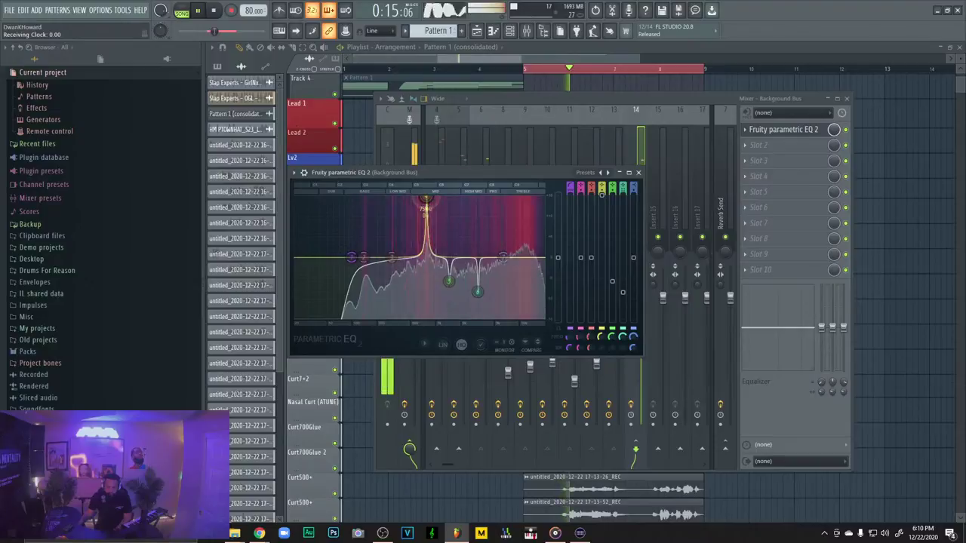
{"action": "left_click_drag", "start_coordinate": [426, 200], "coordinate": [426, 230]}
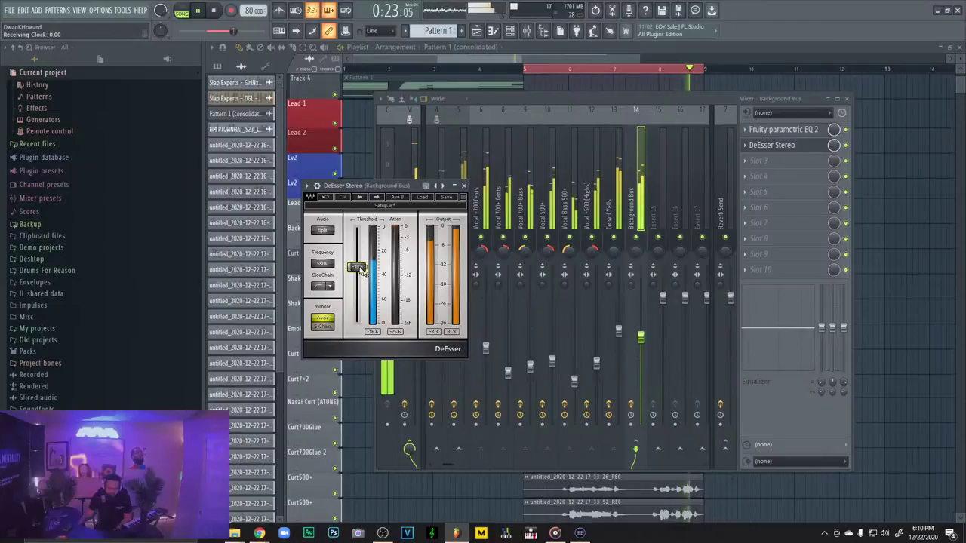
Adjust DeEsser Stereo on the second Background Bus slot while monitoring its side chain, and close the plugin
{"action": "left_click", "coordinate": [325, 327]}
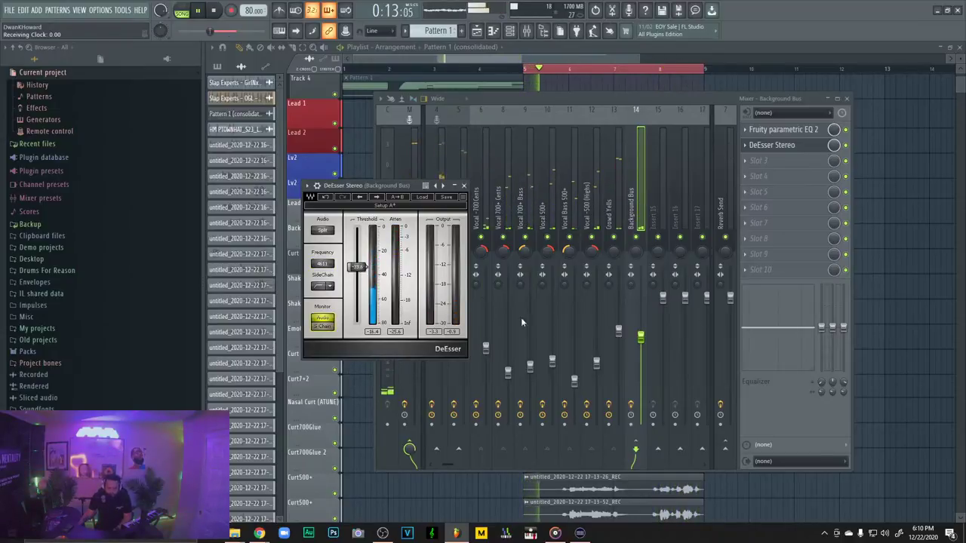
{"action": "left_click", "coordinate": [464, 186]}
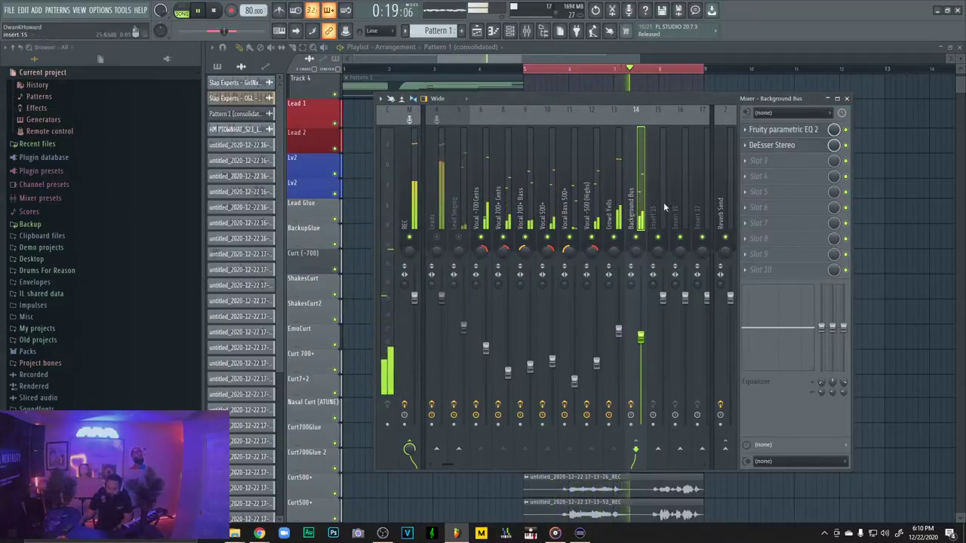
Compare the effect chains of Crowd Yells, Vocal -500 (Highs), Vocal Bass 500+ and Background Bus during playback, and close the mixer
{"action": "left_click", "coordinate": [617, 215]}
{"action": "left_click", "coordinate": [589, 217]}
{"action": "left_click", "coordinate": [574, 215]}
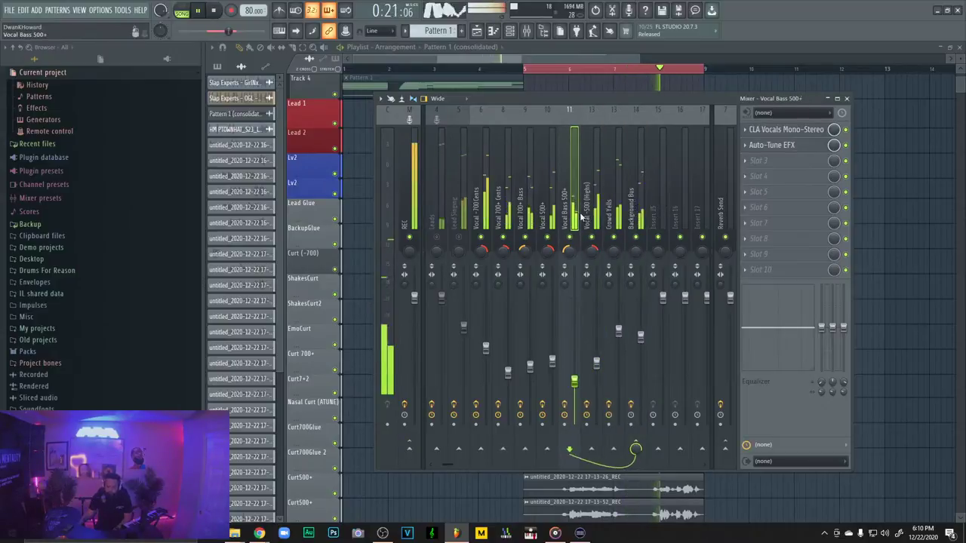
{"action": "left_click", "coordinate": [617, 215]}
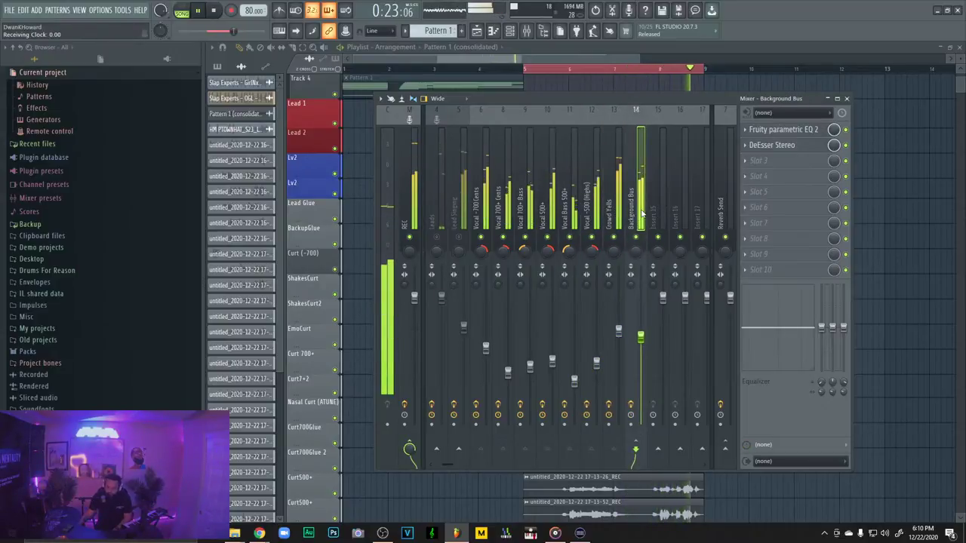
{"action": "left_click", "coordinate": [635, 219]}
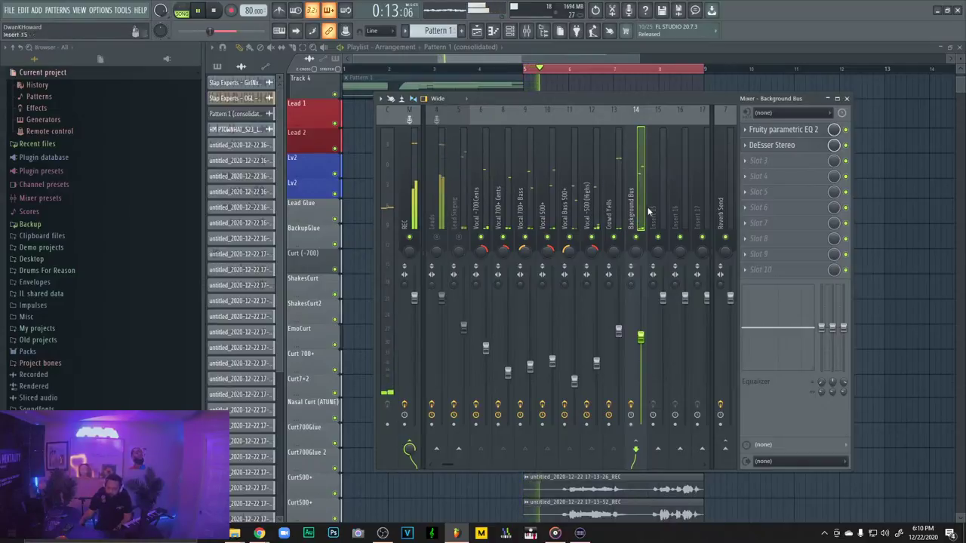
{"action": "left_click", "coordinate": [847, 100]}
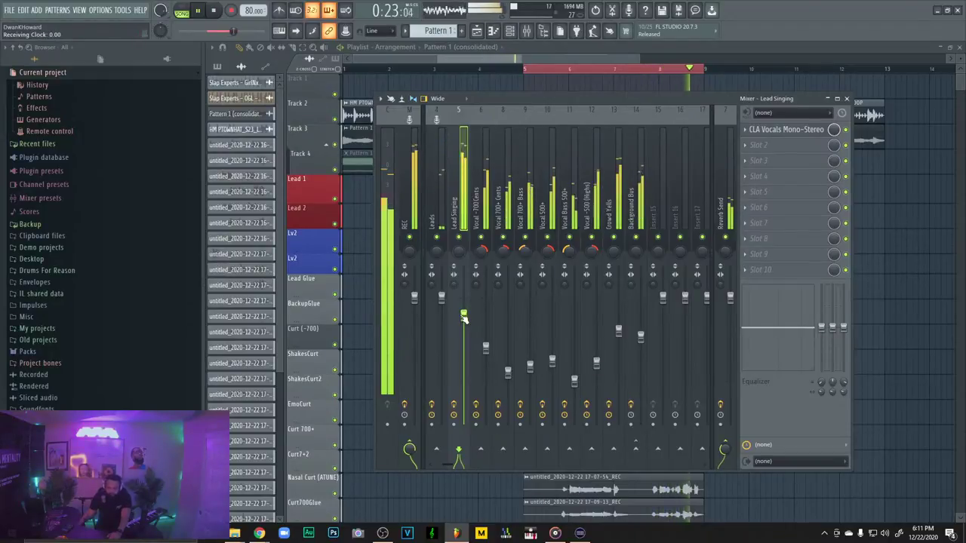
Lower the Lead Singing volume slightly and close the mixer
{"action": "left_click_drag", "start_coordinate": [464, 316], "coordinate": [464, 321]}
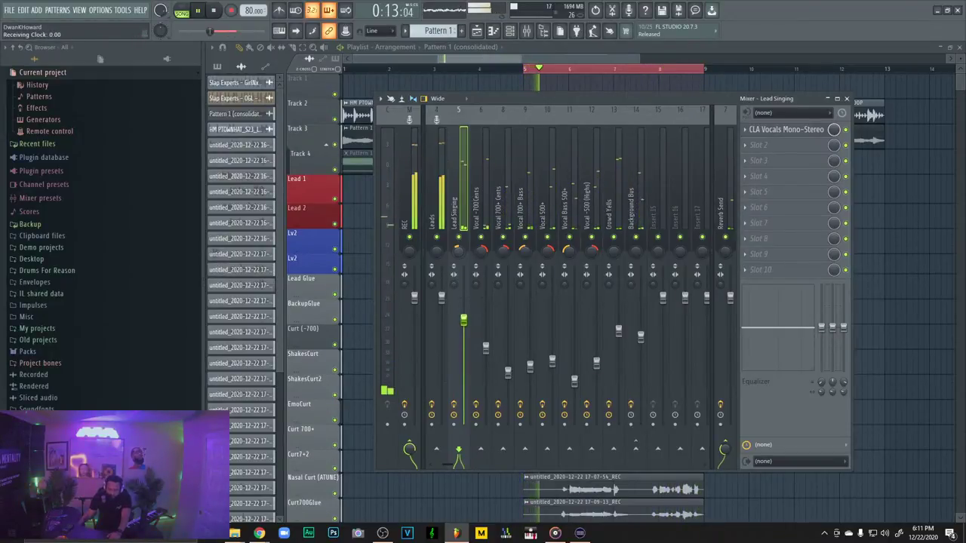
{"action": "left_click", "coordinate": [846, 99]}
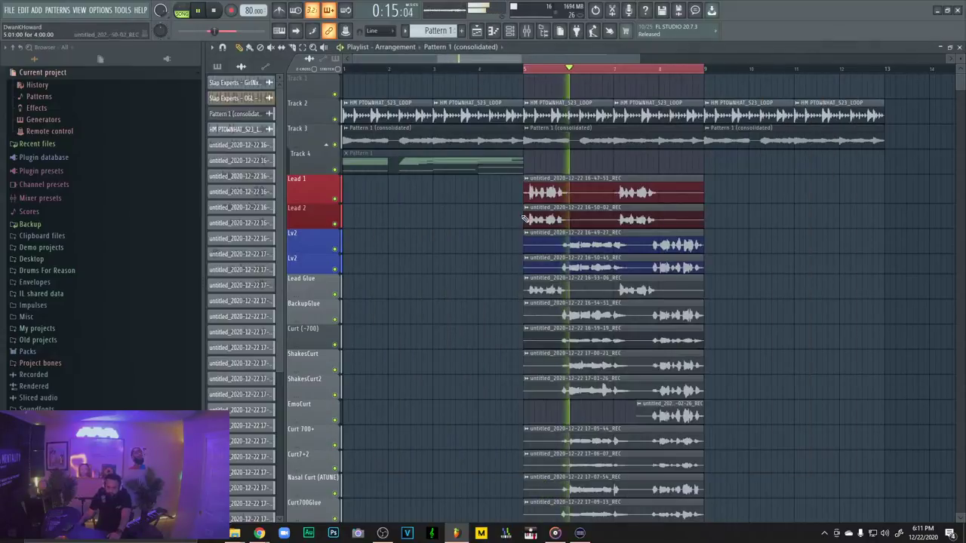
Compare the playing mix with the second Lv2 and Lead Glue tracks muted and unmuted, and stop playback
{"action": "scroll", "coordinate": [525, 249], "scroll_direction": "down", "scroll_amount": 6}
{"action": "scroll", "coordinate": [416, 259], "scroll_direction": "up", "scroll_amount": 4}
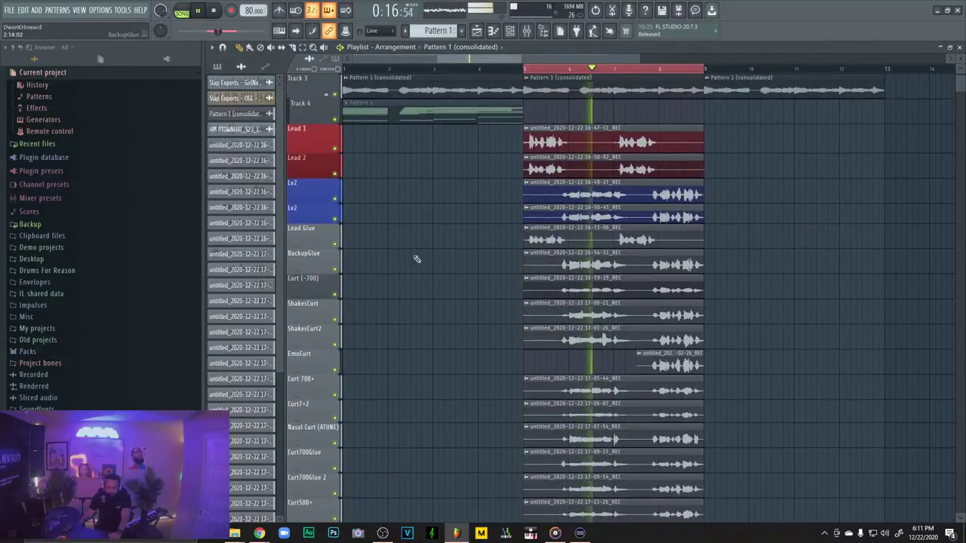
{"action": "left_click", "coordinate": [335, 220]}
{"action": "left_click", "coordinate": [335, 219]}
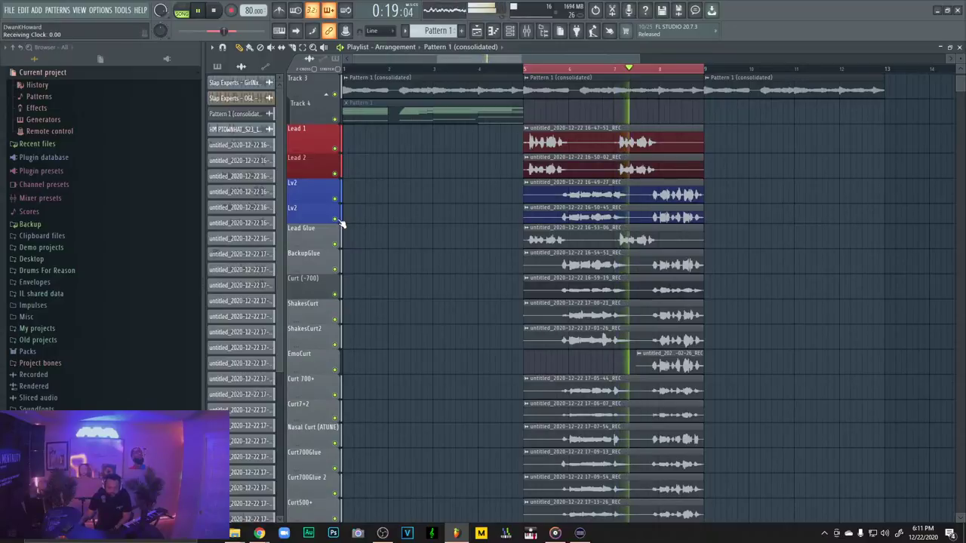
{"action": "left_click", "coordinate": [336, 244]}
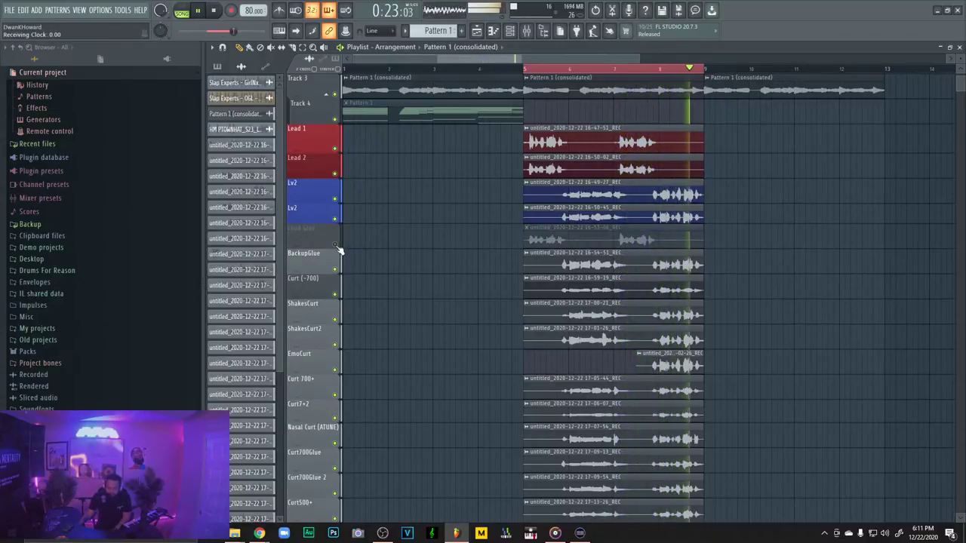
{"action": "left_click", "coordinate": [336, 245]}
{"action": "key", "text": "space"}
Delete the Pattern 1 (consolidated) clips from Track 3 and copy the Pattern 1 clip on Track 4 to bar 5
{"action": "scroll", "coordinate": [755, 226], "scroll_direction": "up", "scroll_amount": 2}
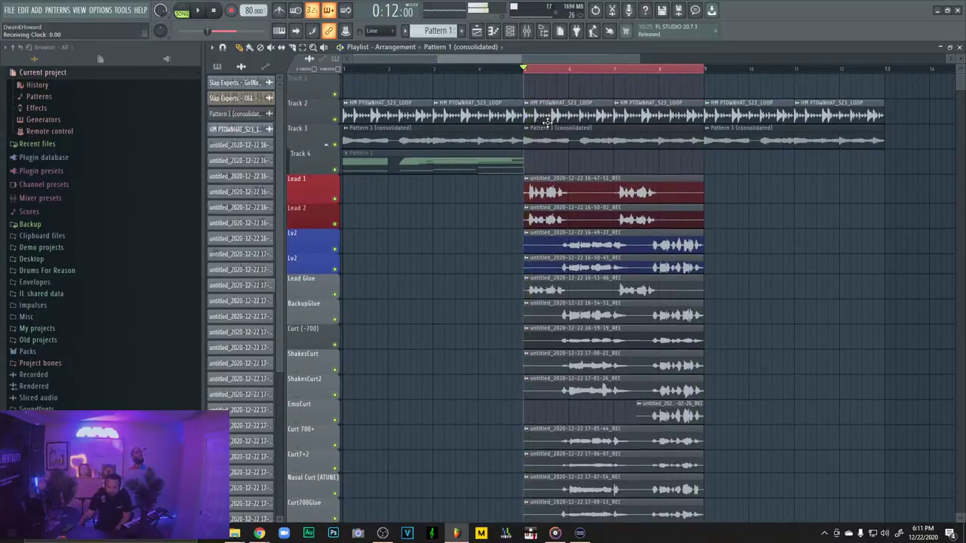
{"action": "right_click", "coordinate": [545, 135]}
{"action": "left_click_drag", "start_coordinate": [386, 167], "coordinate": [579, 163]}
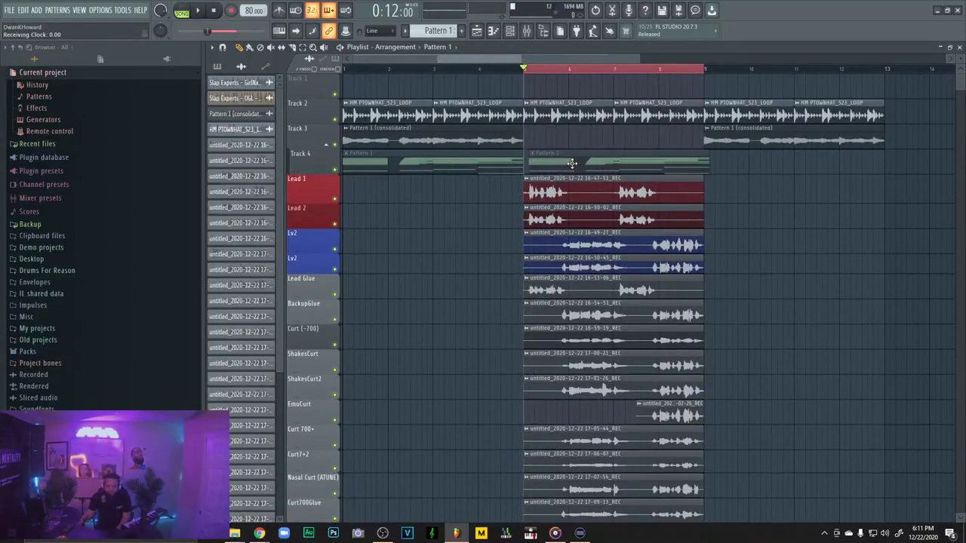
{"action": "right_click", "coordinate": [739, 141]}
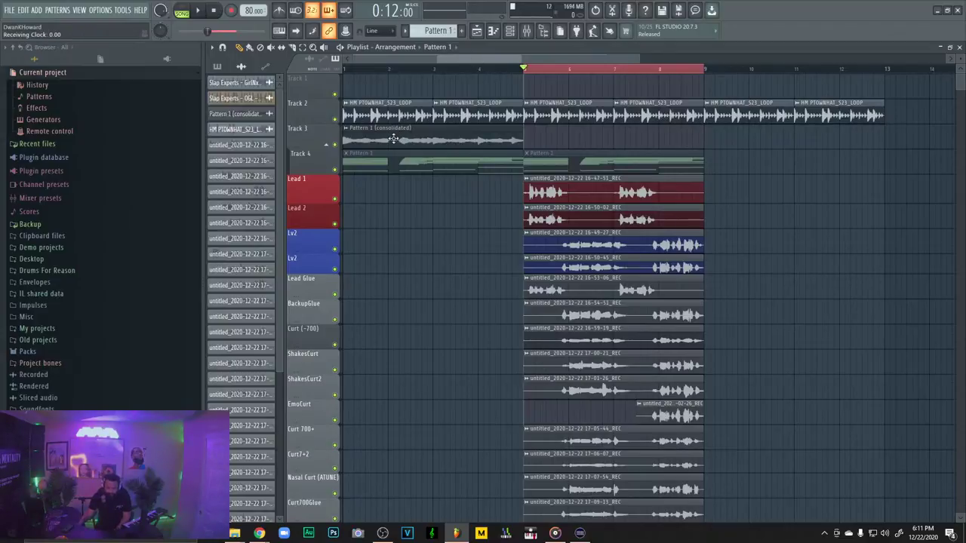
{"action": "right_click", "coordinate": [394, 139]}
{"action": "key", "text": "ctrl+z"}
{"action": "right_click", "coordinate": [491, 142]}
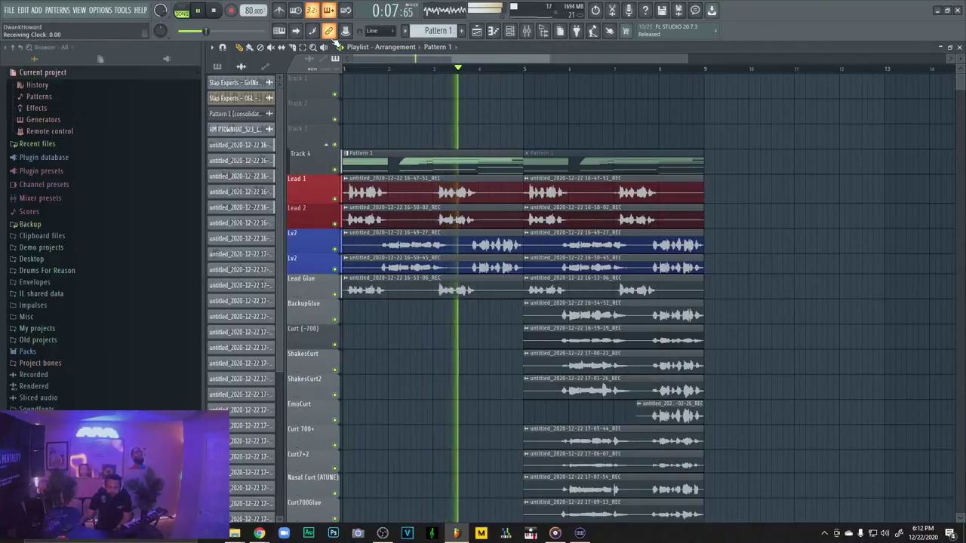
Set the playback loop to the first four bars and audition them with the second Lv2 track muted and unmuted
{"action": "left_click_drag", "start_coordinate": [528, 69], "coordinate": [279, 66]}
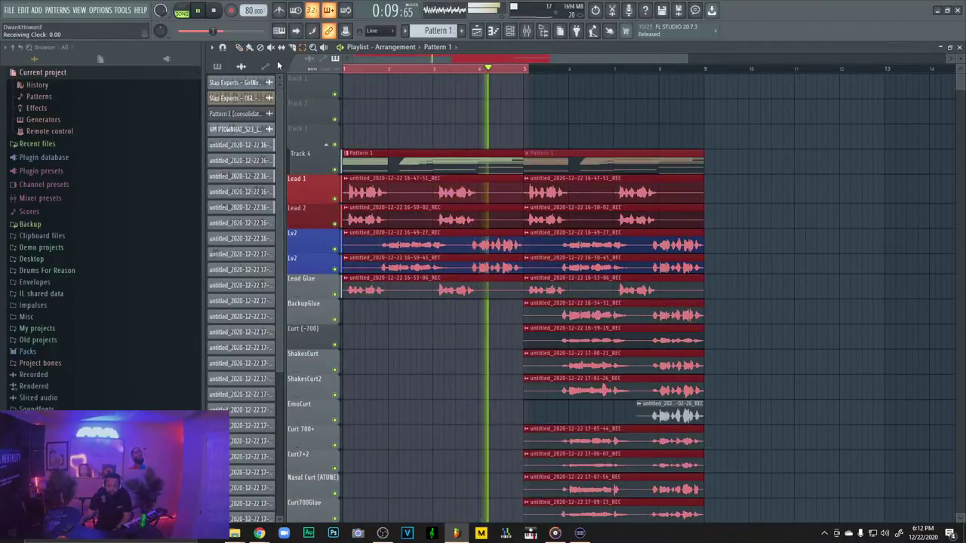
{"action": "left_click_drag", "start_coordinate": [524, 70], "coordinate": [321, 94]}
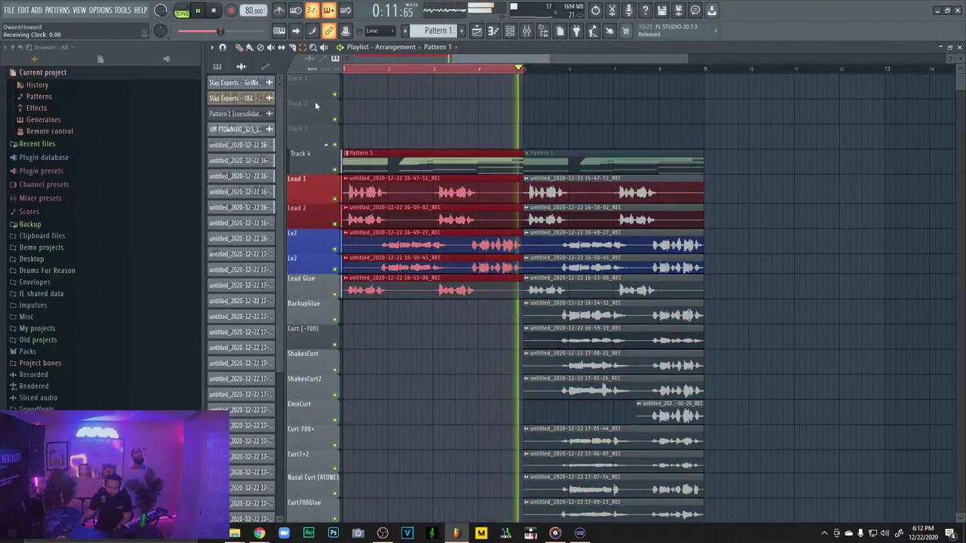
{"action": "double_click", "coordinate": [363, 265]}
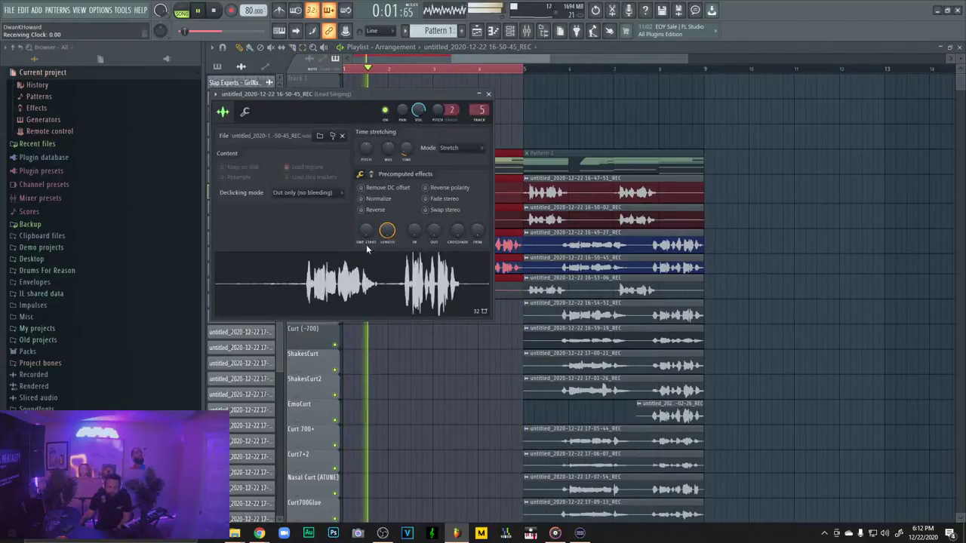
{"action": "key", "text": "Escape"}
{"action": "left_click", "coordinate": [335, 269]}
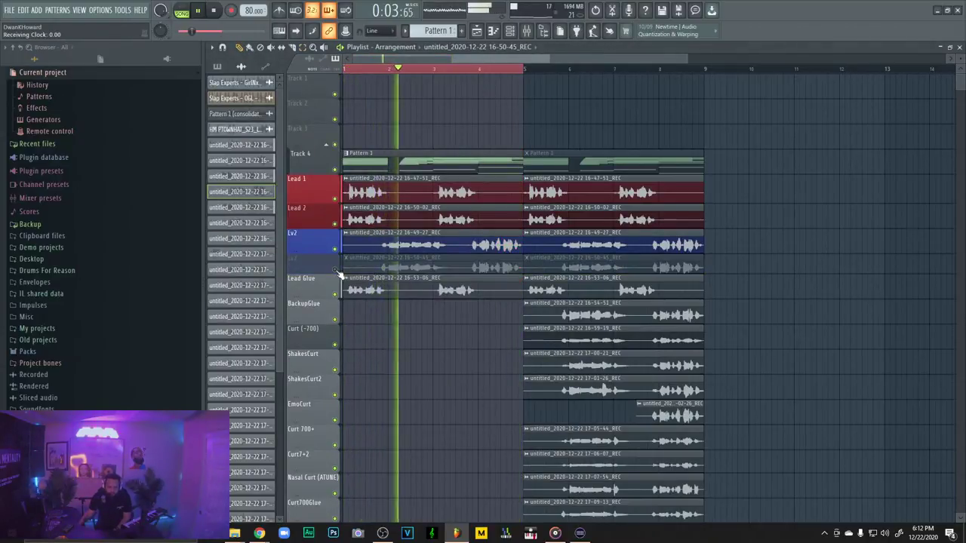
{"action": "left_click", "coordinate": [335, 269]}
Compare playback with Lead Glue muted and unmuted, and inspect the channel settings of the second Lv2 and Lead Glue clips
{"action": "left_click", "coordinate": [335, 294]}
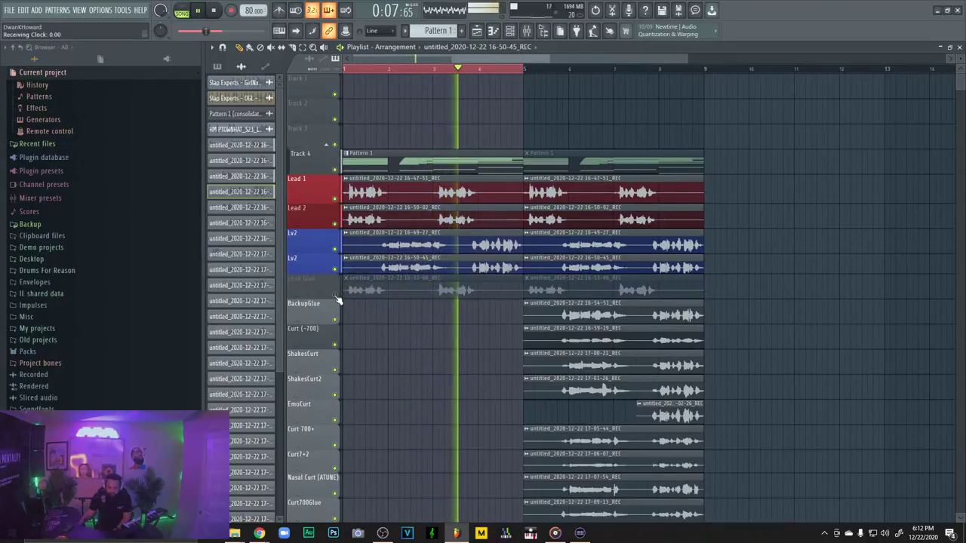
{"action": "scroll", "coordinate": [442, 317], "scroll_direction": "down", "scroll_amount": 2}
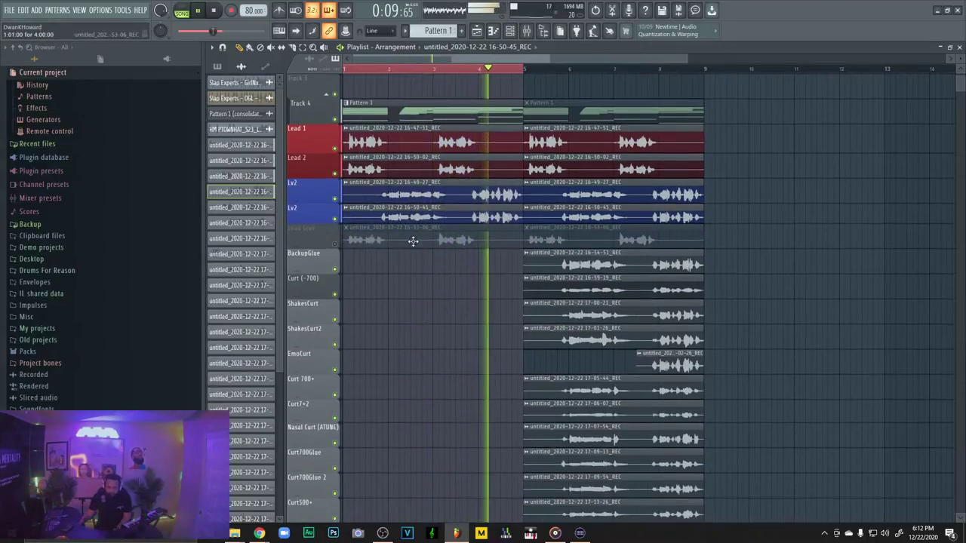
{"action": "double_click", "coordinate": [422, 216]}
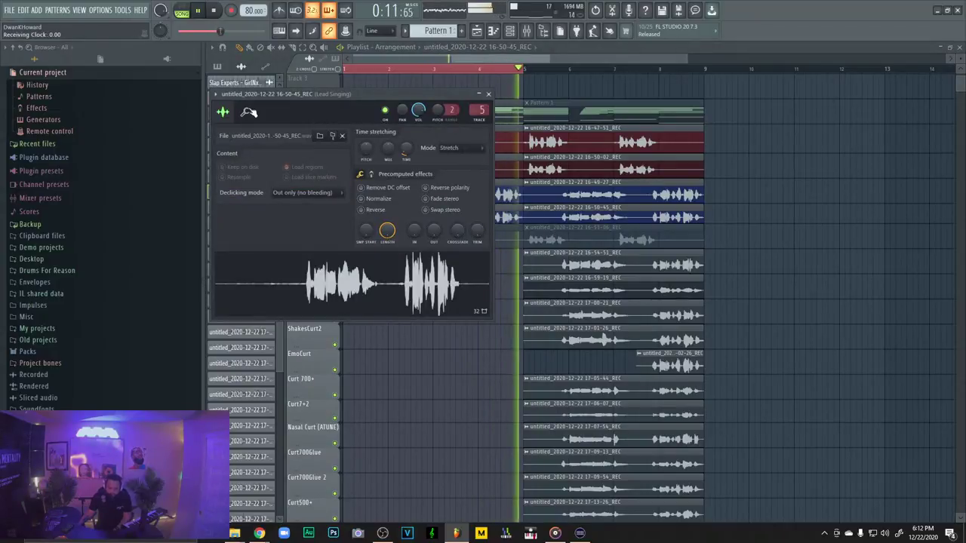
{"action": "left_click", "coordinate": [247, 112]}
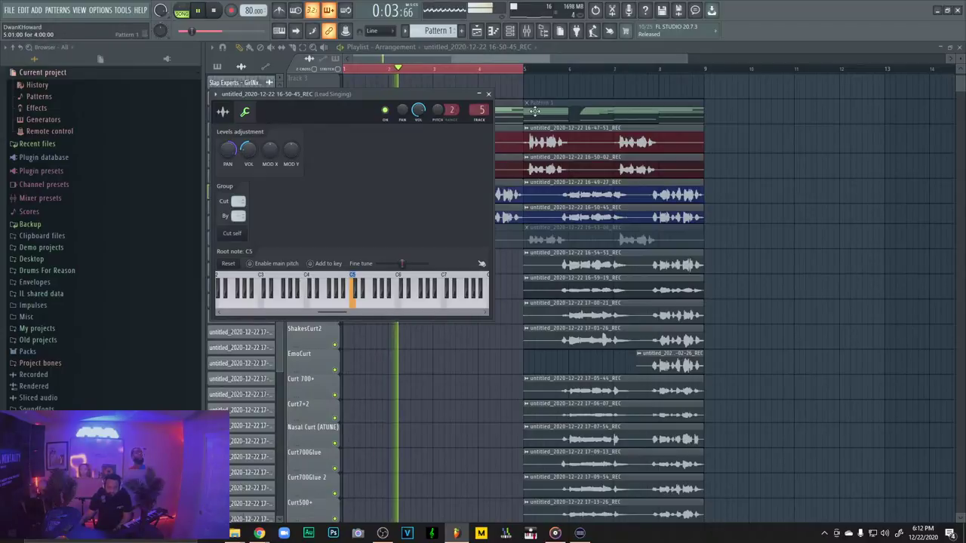
{"action": "left_click", "coordinate": [488, 95]}
{"action": "left_click", "coordinate": [335, 244]}
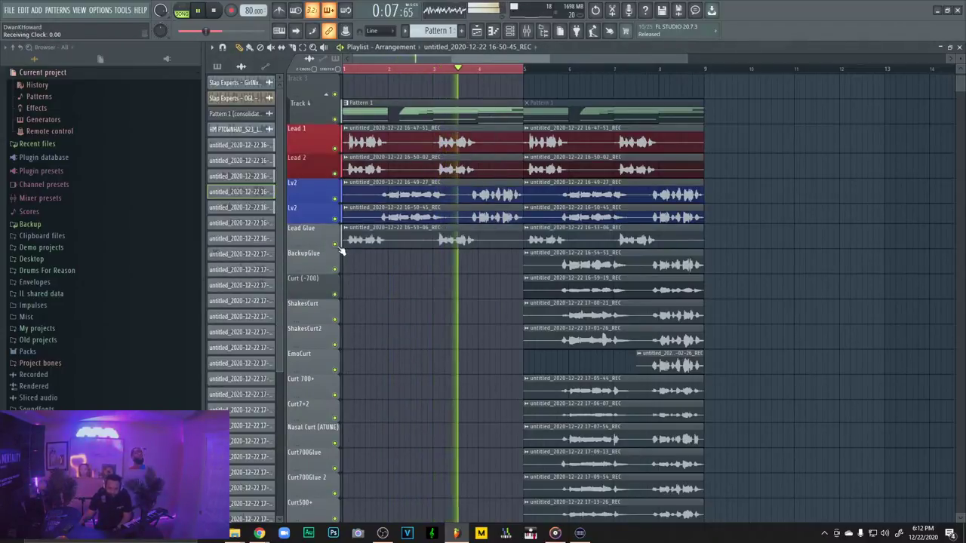
{"action": "double_click", "coordinate": [383, 230]}
{"action": "left_click", "coordinate": [272, 139]}
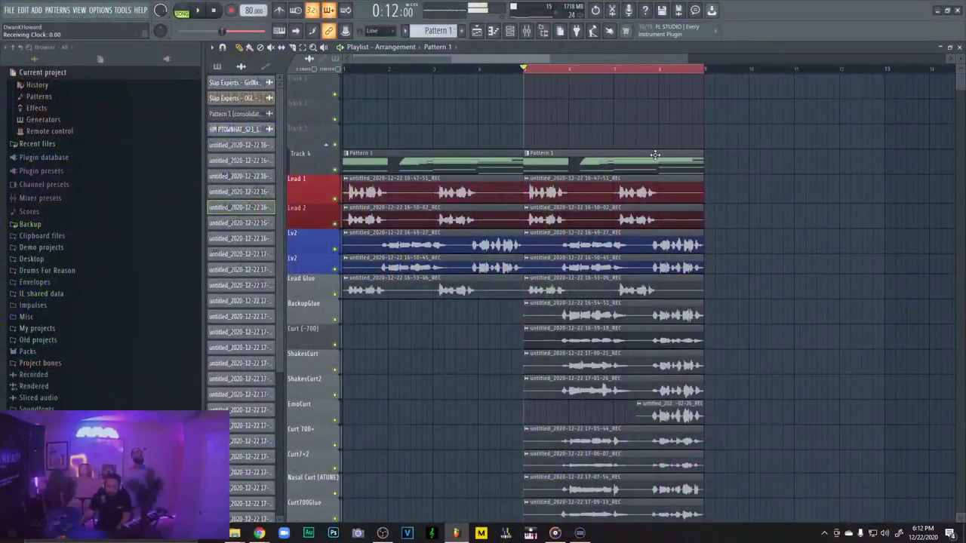
Mute the playlist tracks from Crowd (Glue) up to the first Bass C500 track
{"action": "scroll", "coordinate": [596, 191], "scroll_direction": "down", "scroll_amount": 4}
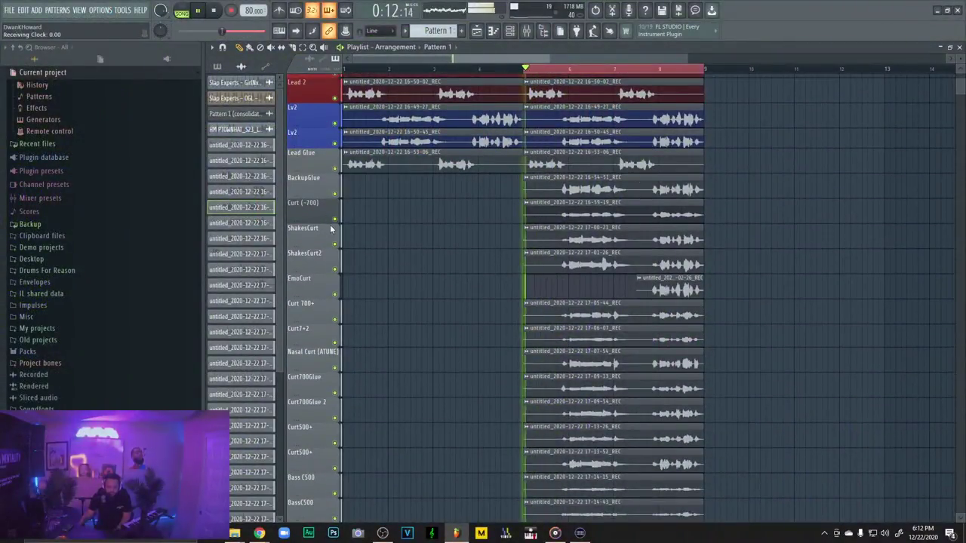
{"action": "scroll", "coordinate": [329, 377], "scroll_direction": "down", "scroll_amount": 10}
{"action": "left_click_drag", "start_coordinate": [333, 368], "coordinate": [336, 176]}
{"action": "key", "text": "space"}
{"action": "key", "text": "space"}
{"action": "key", "text": "space"}
{"action": "key", "text": "space"}
{"action": "scroll", "coordinate": [361, 195], "scroll_direction": "up", "scroll_amount": 3}
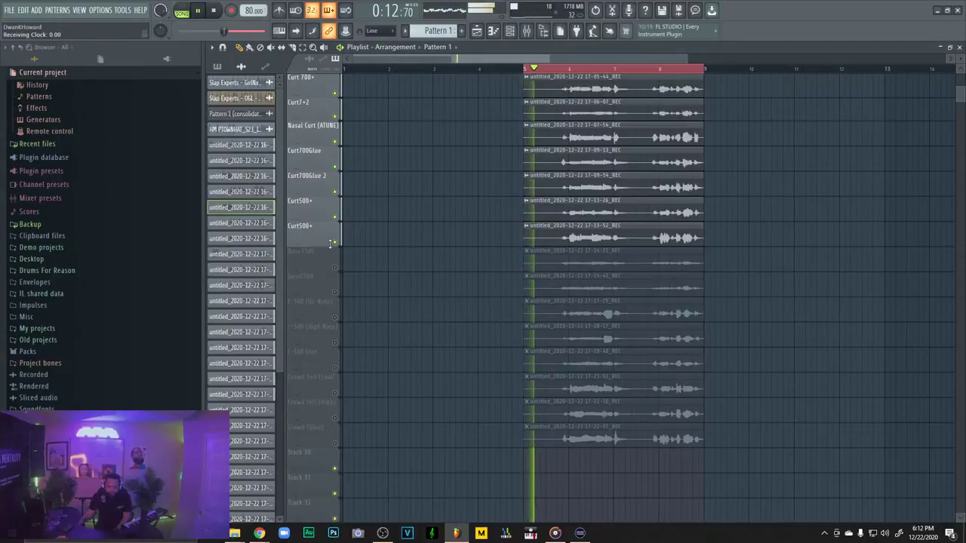
Mute the tracks from the lower Curt500+ up to EmoCurt, restarting playback along the way
{"action": "left_click_drag", "start_coordinate": [332, 242], "coordinate": [333, 169]}
{"action": "scroll", "coordinate": [328, 177], "scroll_direction": "up", "scroll_amount": 3}
{"action": "key", "text": "space"}
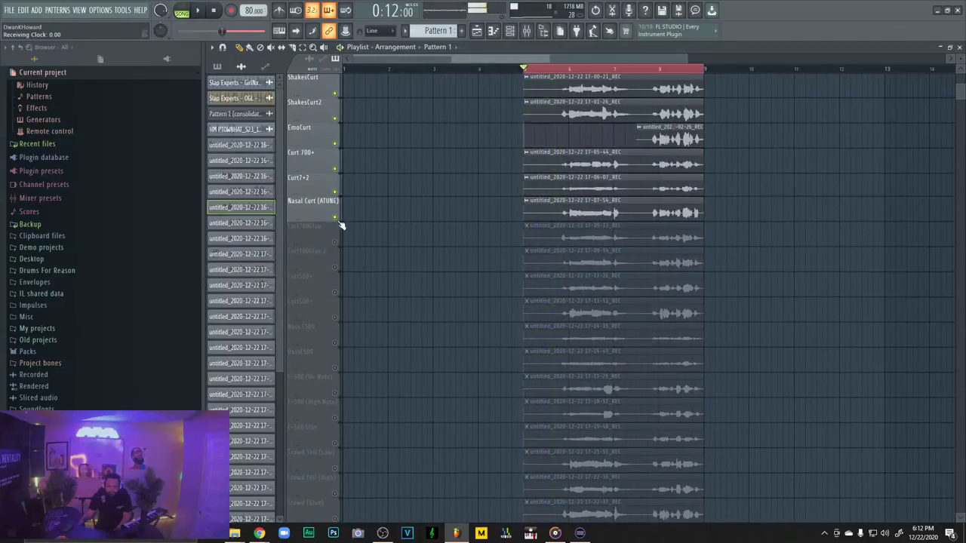
{"action": "key", "text": "space"}
{"action": "left_click", "coordinate": [337, 190]}
{"action": "left_click_drag", "start_coordinate": [341, 216], "coordinate": [336, 143]}
Mute ShakesCurt2, ShakesCurt and Curt (-700), leaving only BackupGlue and the leads playing
{"action": "scroll", "coordinate": [347, 185], "scroll_direction": "up", "scroll_amount": 3}
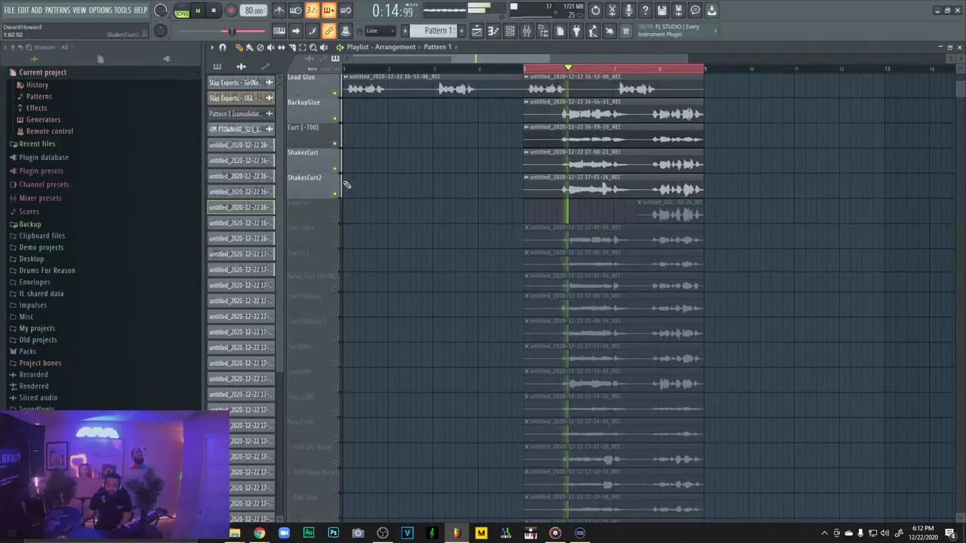
{"action": "scroll", "coordinate": [353, 215], "scroll_direction": "up", "scroll_amount": 1}
{"action": "left_click", "coordinate": [336, 219]}
{"action": "left_click_drag", "start_coordinate": [332, 195], "coordinate": [338, 172]}
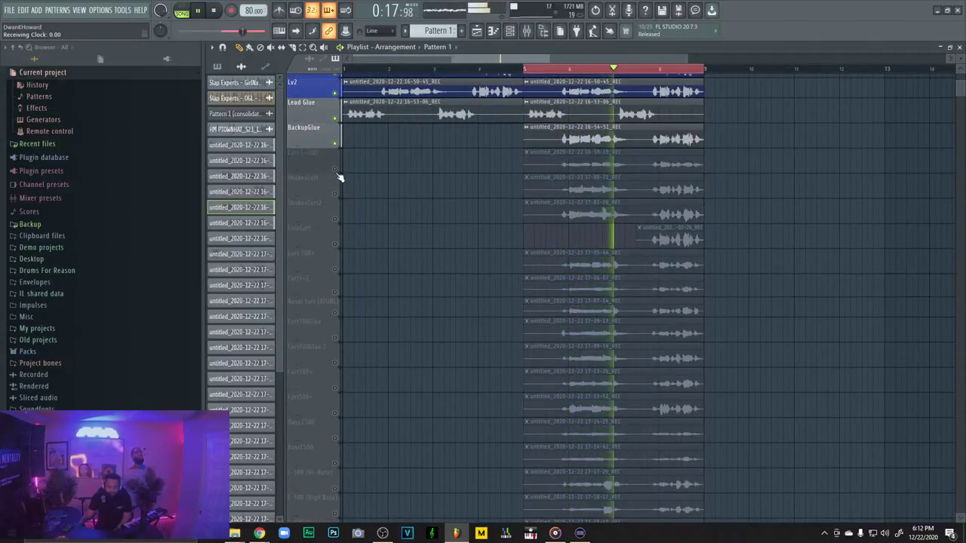
Stop playback and unmute all the background vocal tracks in the playlist
{"action": "scroll", "coordinate": [339, 172], "scroll_direction": "up", "scroll_amount": 1}
{"action": "scroll", "coordinate": [339, 173], "scroll_direction": "up", "scroll_amount": 1}
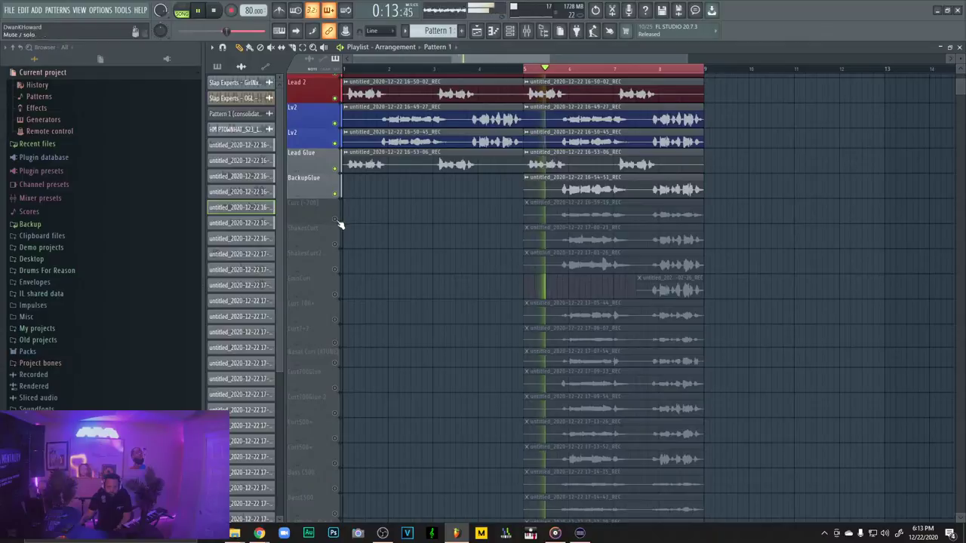
{"action": "key", "text": "space"}
{"action": "right_click", "coordinate": [337, 221]}
{"action": "key", "text": "space"}
{"action": "key", "text": "space"}
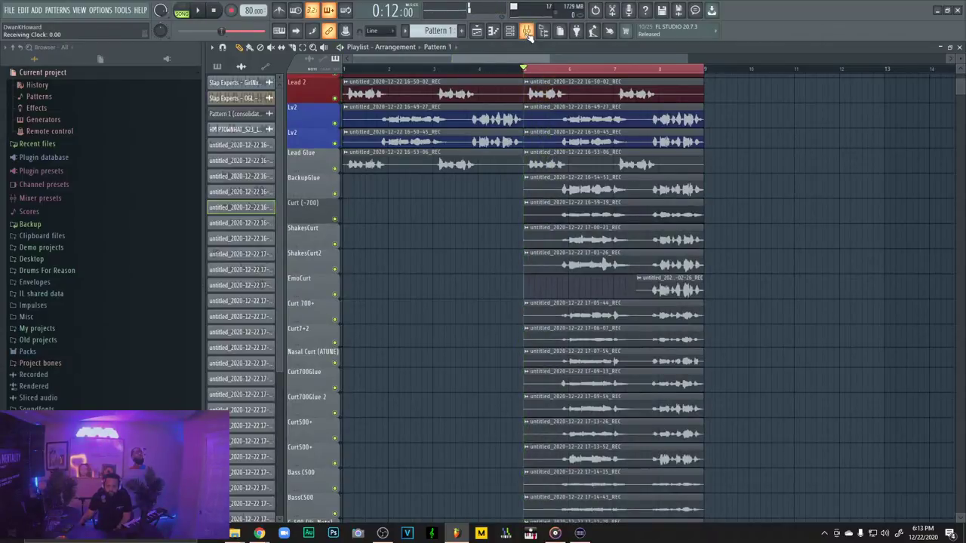
Open the mixer, audition the leads and Vocal -700 Cents with the other background groups muted, and select Vocal 700+ Cents
{"action": "left_click", "coordinate": [526, 33]}
{"action": "key", "text": "space"}
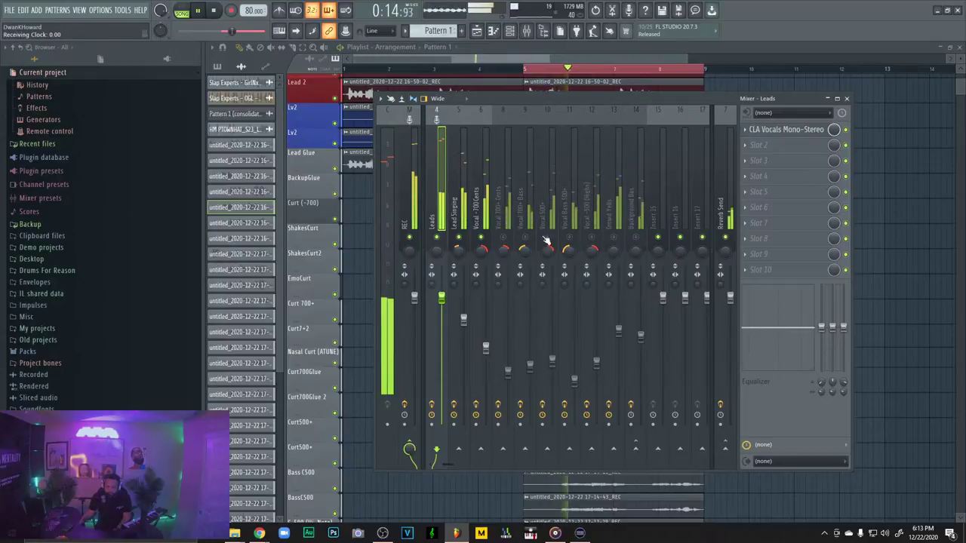
{"action": "left_click", "coordinate": [460, 228]}
{"action": "left_click", "coordinate": [504, 252]}
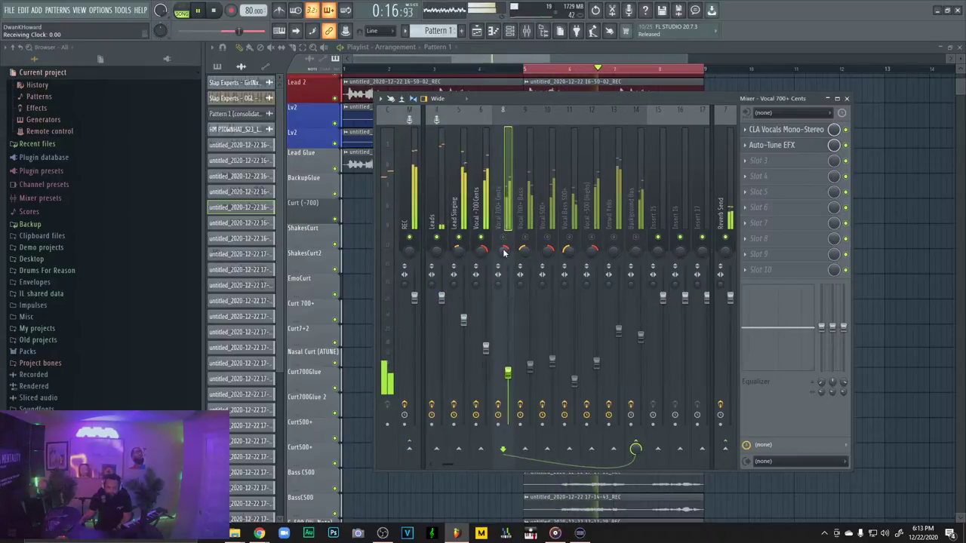
{"action": "key", "text": "space"}
{"action": "key", "text": "space"}
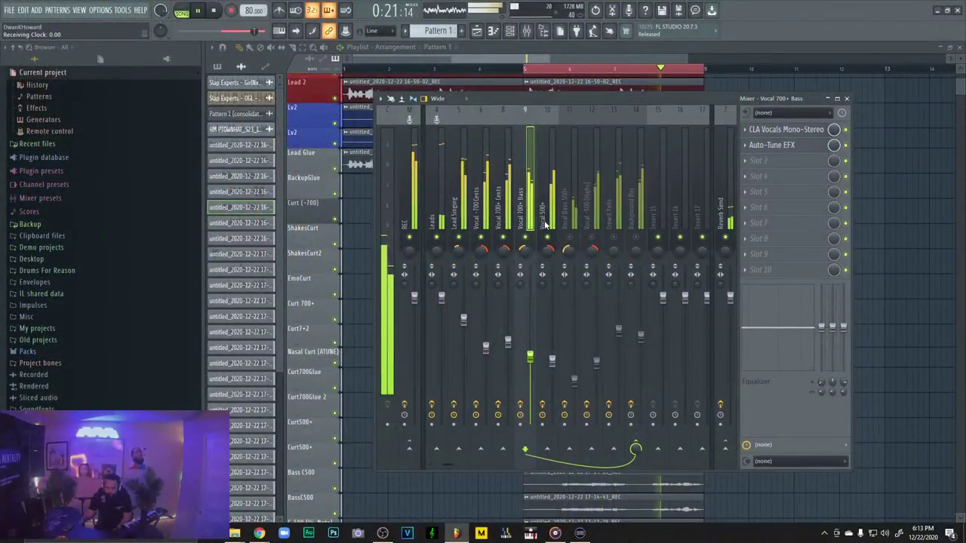
Compare the mix with Vocal 500+ muted and unmuted, and lower its volume
{"action": "left_click", "coordinate": [548, 238]}
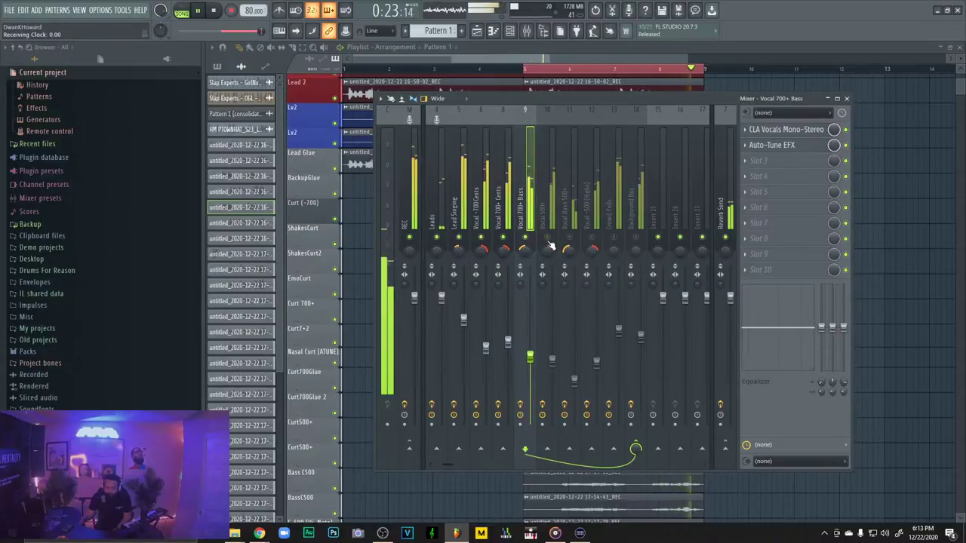
{"action": "left_click", "coordinate": [548, 238]}
{"action": "left_click_drag", "start_coordinate": [553, 362], "coordinate": [553, 374]}
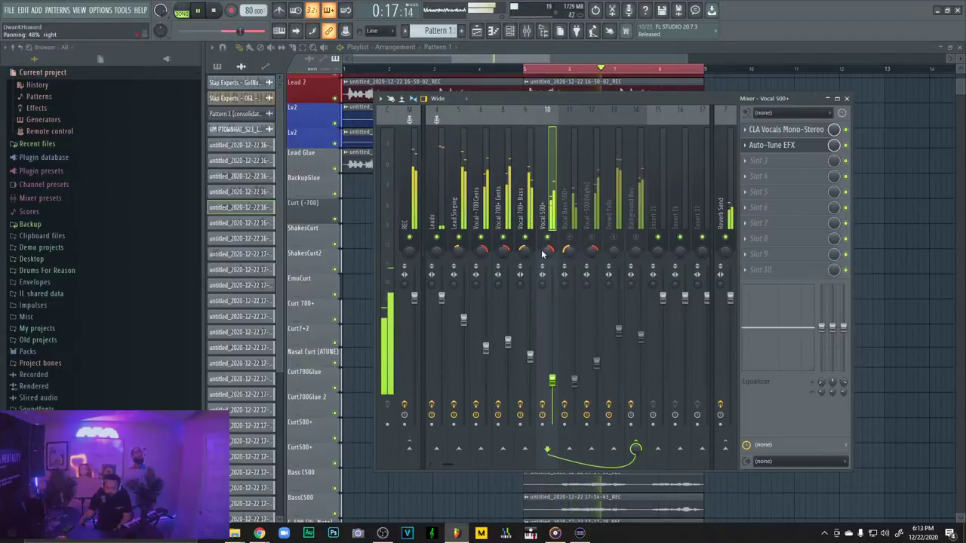
Rebalance the Vocal Bass 500+ volume against the other layers and bring Vocal -500 (Highs) back into the mix
{"action": "left_click", "coordinate": [573, 381]}
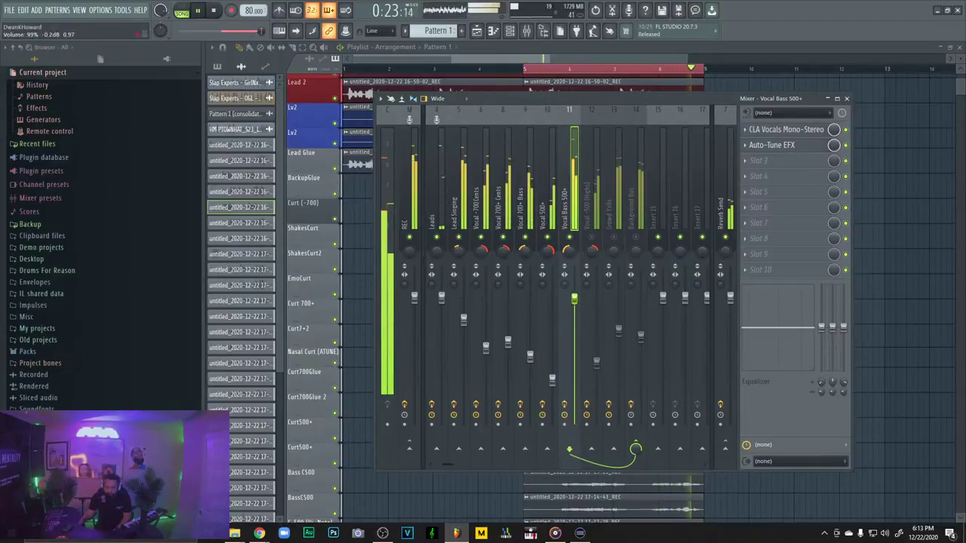
{"action": "left_click_drag", "start_coordinate": [574, 355], "coordinate": [574, 370]}
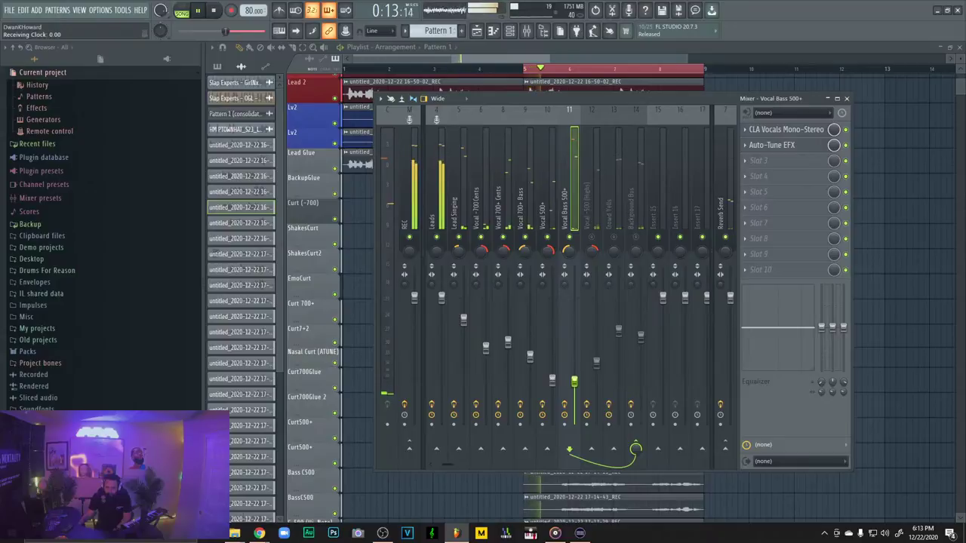
{"action": "left_click", "coordinate": [594, 234]}
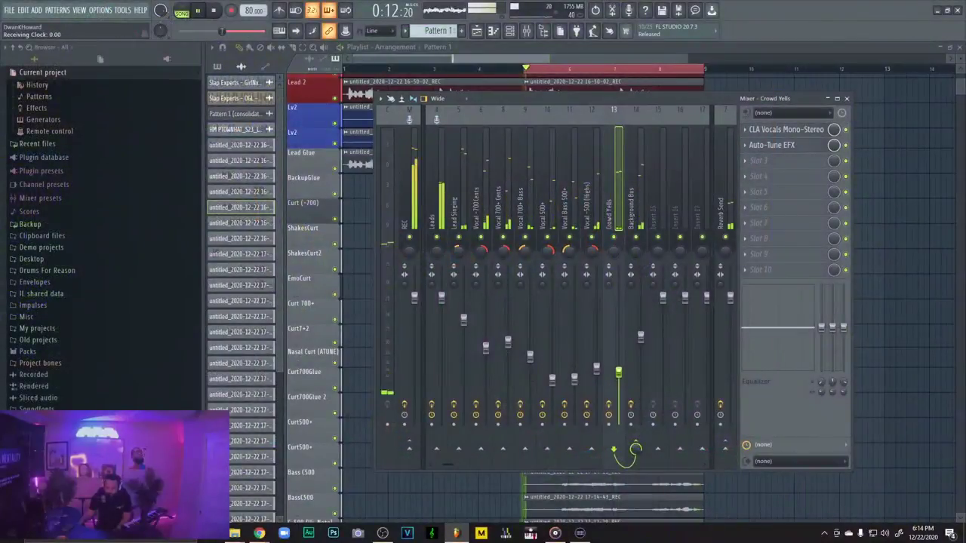
Close the mixer, open the channel settings of the Crowd Yell (High) clip, and raise its channel volume while auditioning the playlist
{"action": "right_click", "coordinate": [899, 273]}
{"action": "scroll", "coordinate": [868, 275], "scroll_direction": "down", "scroll_amount": 4}
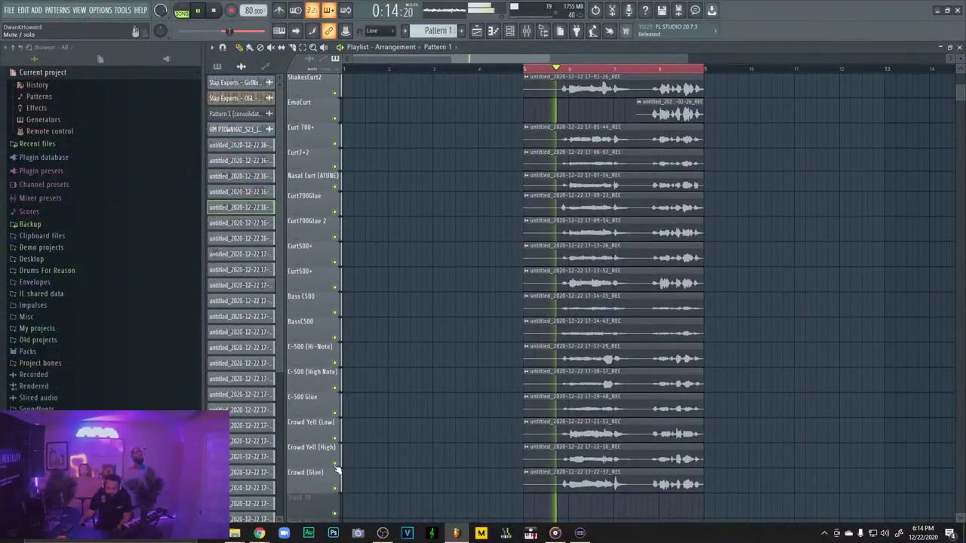
{"action": "double_click", "coordinate": [573, 447]}
{"action": "left_click", "coordinate": [249, 115]}
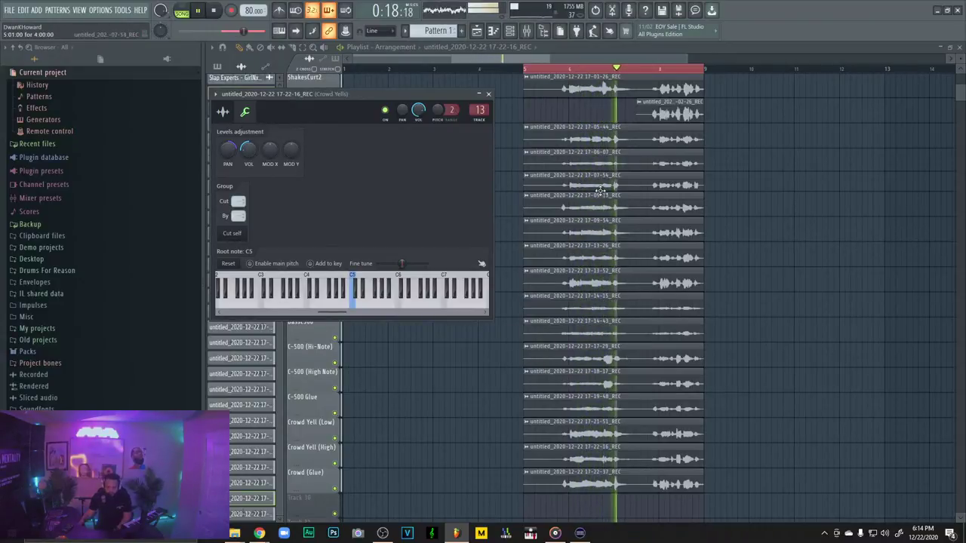
{"action": "key", "text": "space"}
{"action": "key", "text": "space"}
{"action": "left_click_drag", "start_coordinate": [249, 151], "coordinate": [249, 126]}
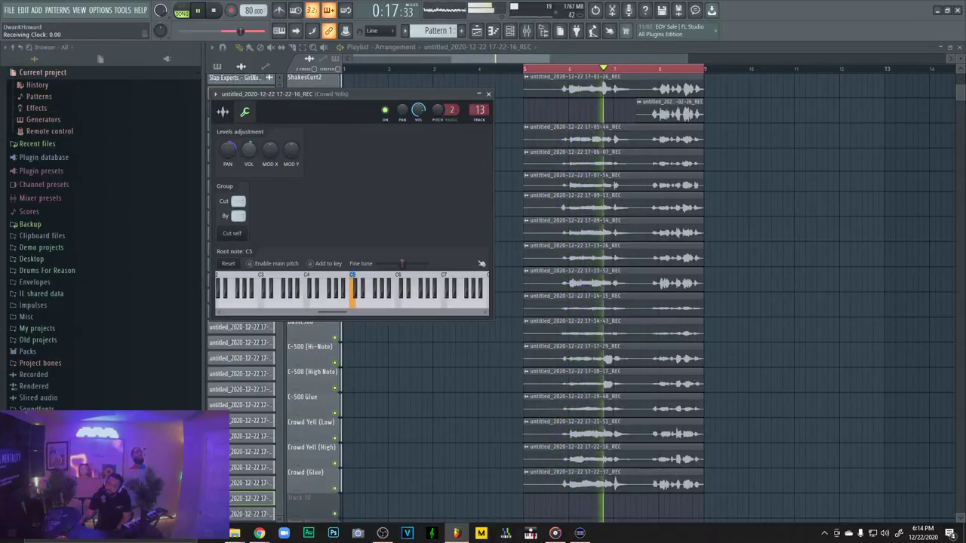
{"action": "key", "text": "space"}
{"action": "left_click", "coordinate": [270, 452]}
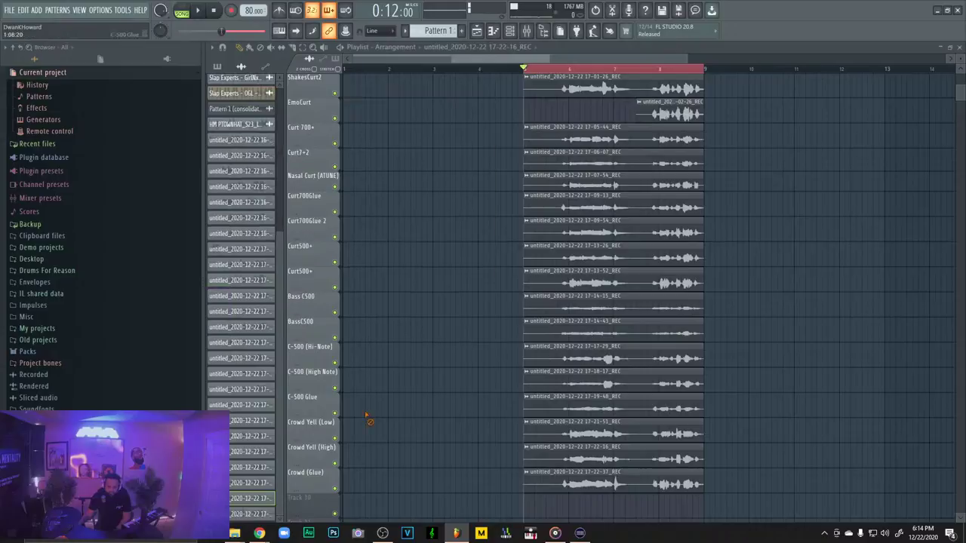
Solo Crowd Yell (High), C-500 Glue and C-500 (High Note) in turn to audition each layer, and reopen the mixer
{"action": "right_click", "coordinate": [335, 463]}
{"action": "key", "text": "space"}
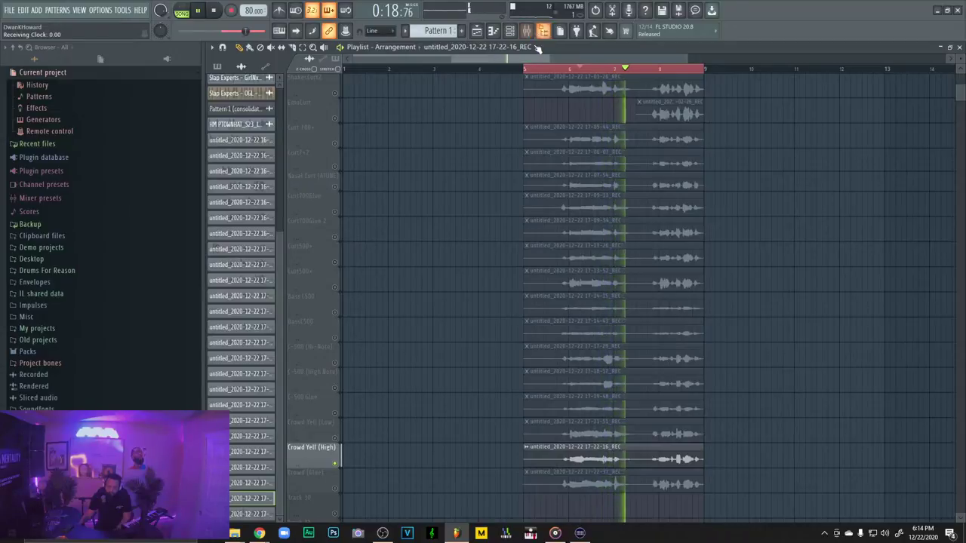
{"action": "key", "text": "space"}
{"action": "key", "text": "space"}
{"action": "right_click", "coordinate": [334, 414]}
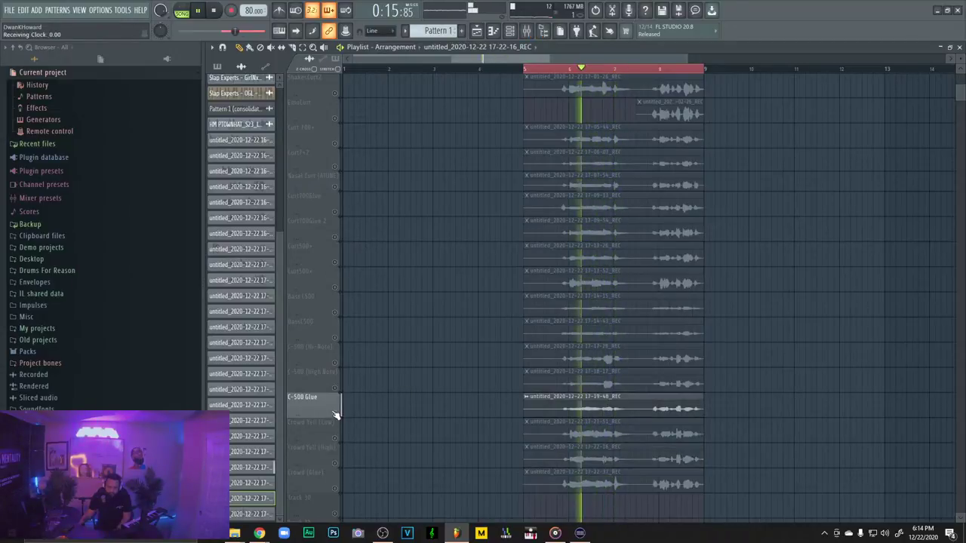
{"action": "right_click", "coordinate": [334, 388]}
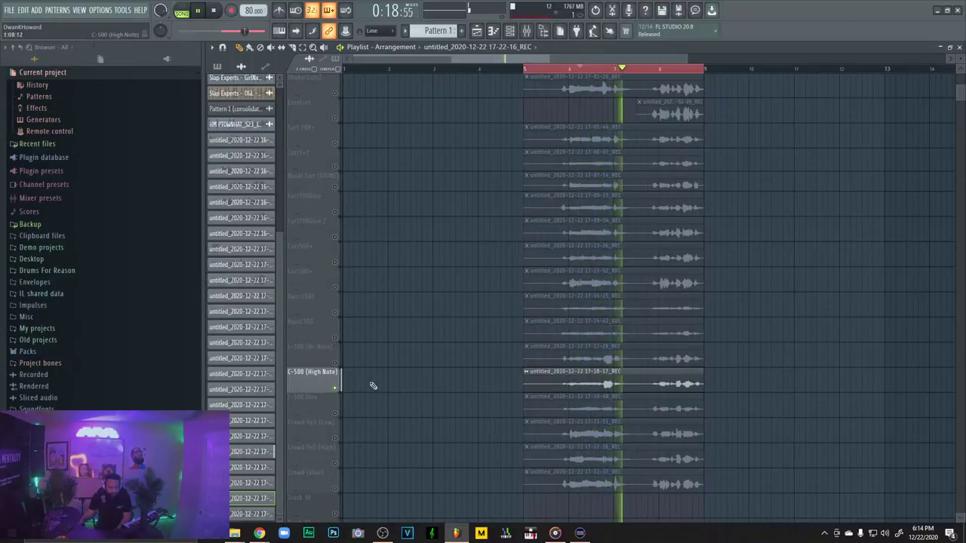
{"action": "key", "text": "F9"}
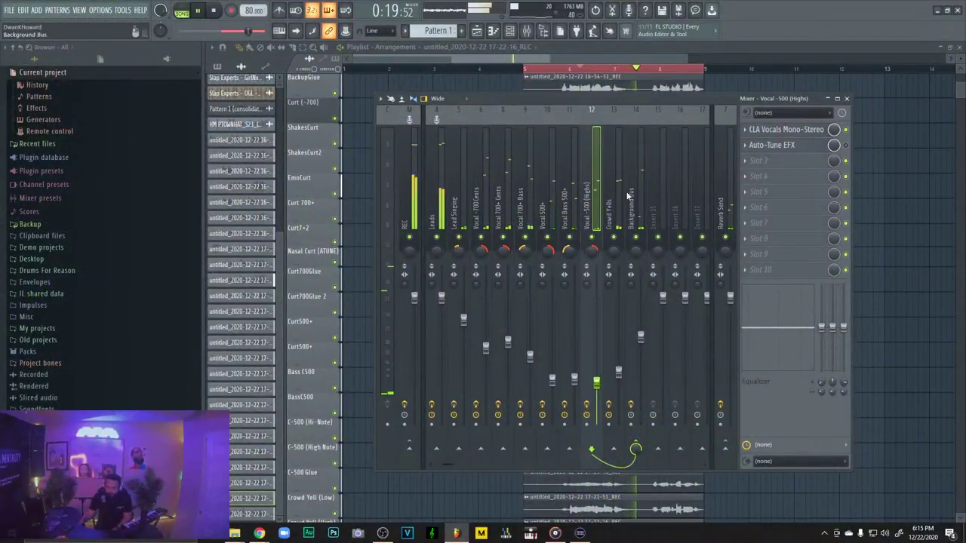
Stop playback and rename the Insert 15 mixer track beside the Background Bus as BGV Reverb Send
{"action": "key", "text": "space"}
{"action": "left_click", "coordinate": [638, 217]}
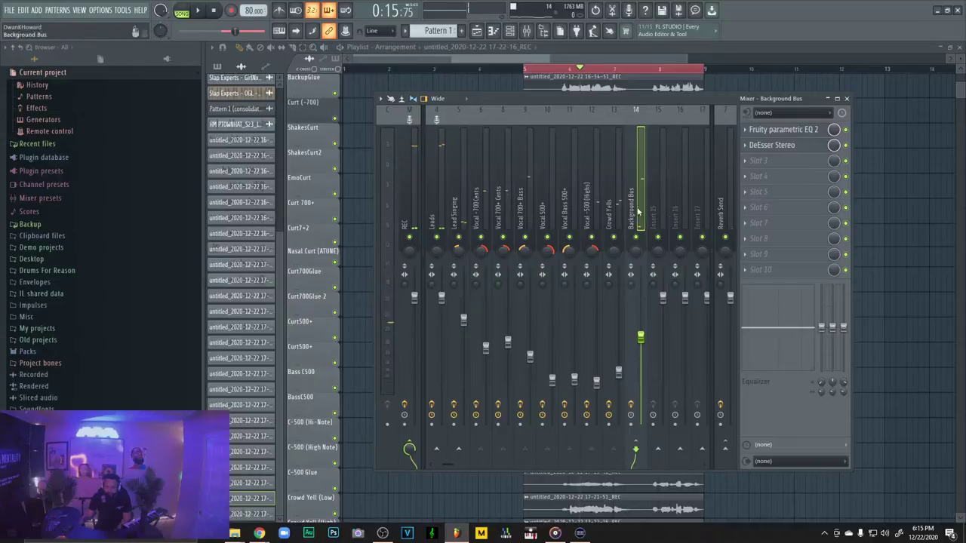
{"action": "left_click", "coordinate": [710, 214]}
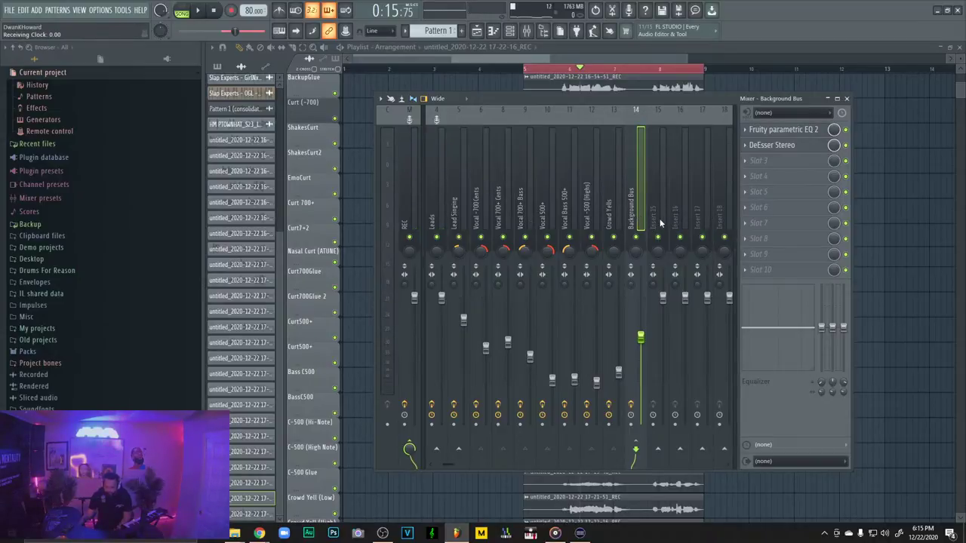
{"action": "left_click_drag", "start_coordinate": [734, 206], "coordinate": [728, 209]}
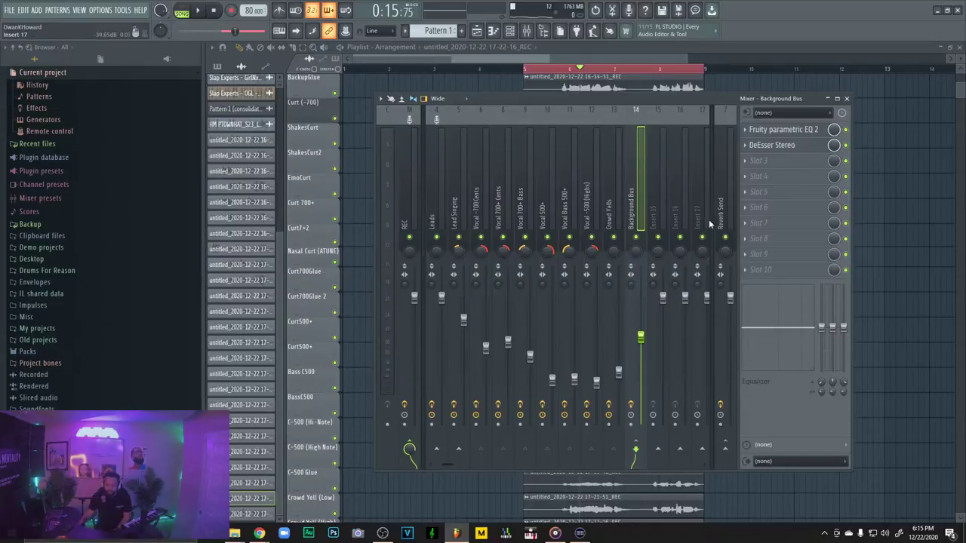
{"action": "right_click", "coordinate": [660, 218]}
{"action": "left_click", "coordinate": [687, 132]}
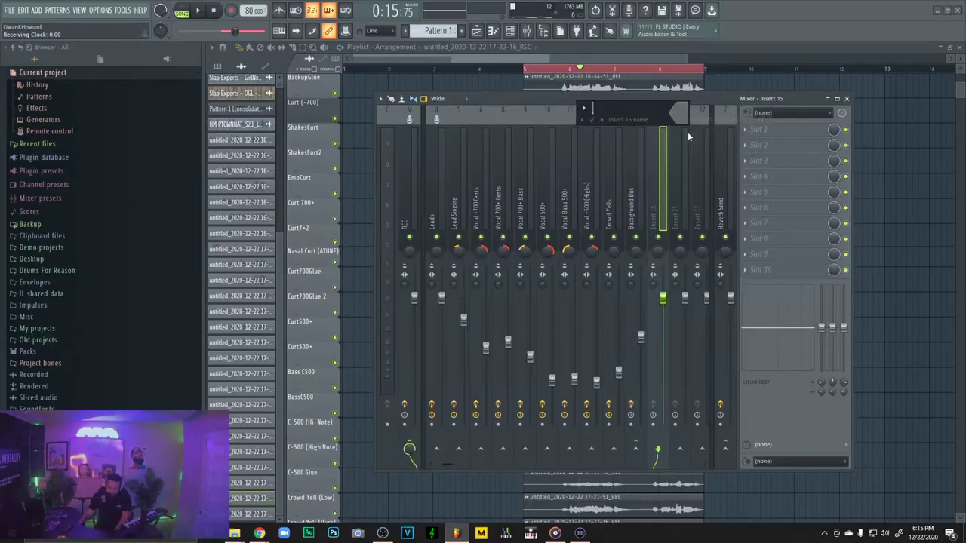
{"action": "type", "text": "BG"}
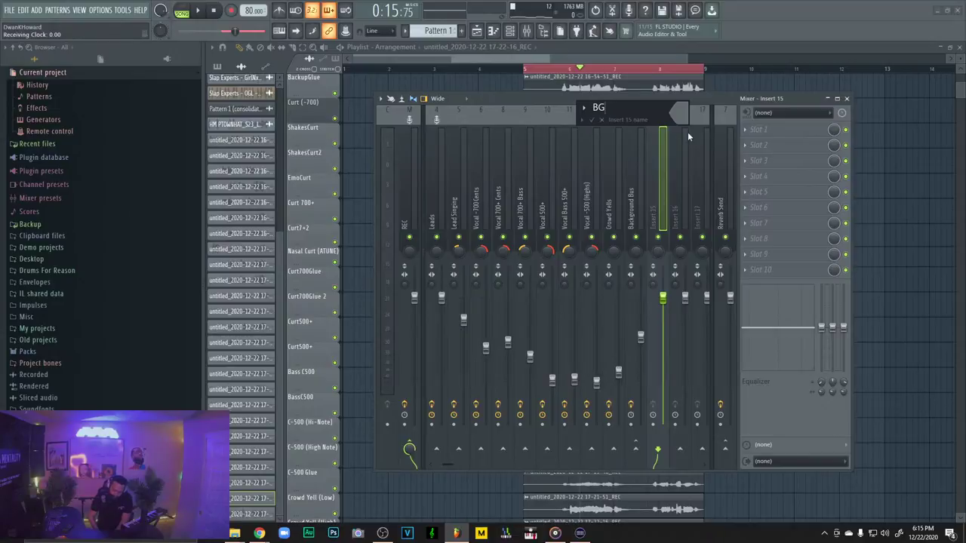
{"action": "type", "text": "V Rever Se"}
{"action": "key", "text": "BackSpace"}
{"action": "key", "text": "BackSpace"}
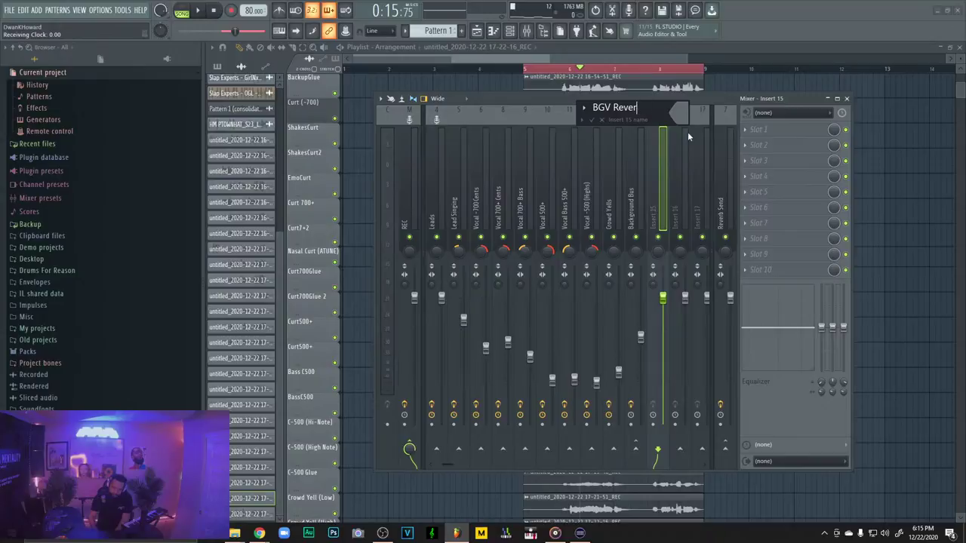
{"action": "type", "text": "b Send"}
{"action": "key", "text": "Return"}
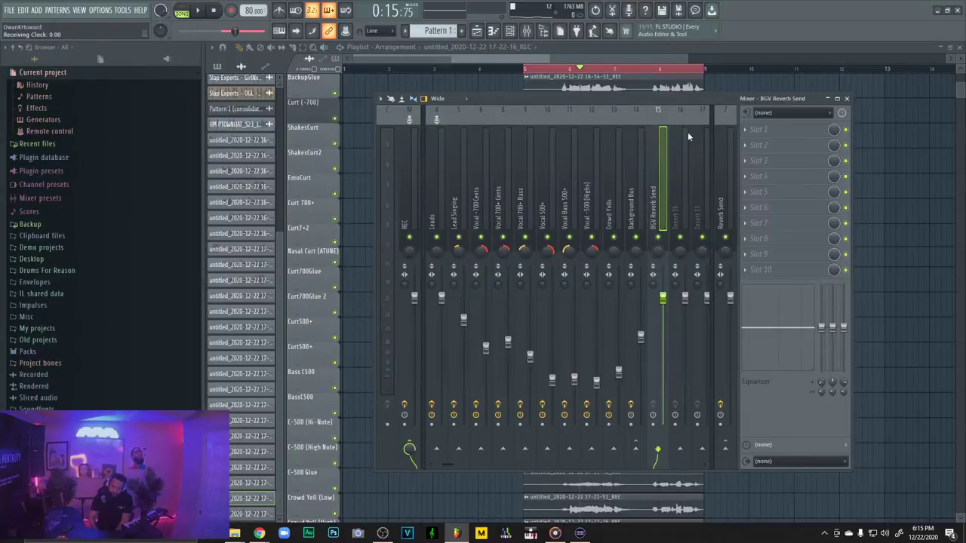
Dock BGV Reverb Send beside Reverb Send and load ValhallaVintageVerb_x64 into its first effect slot
{"action": "right_click", "coordinate": [665, 170]}
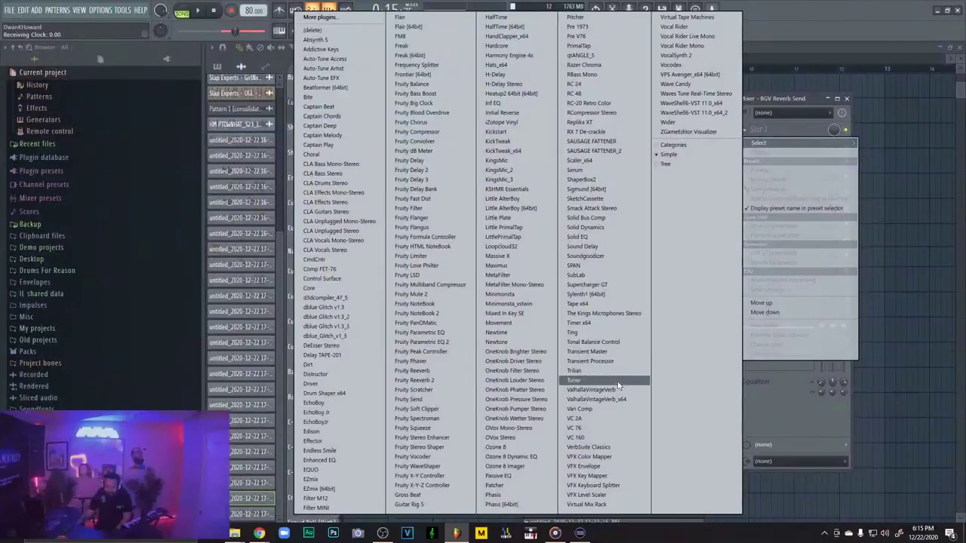
{"action": "left_click", "coordinate": [615, 398]}
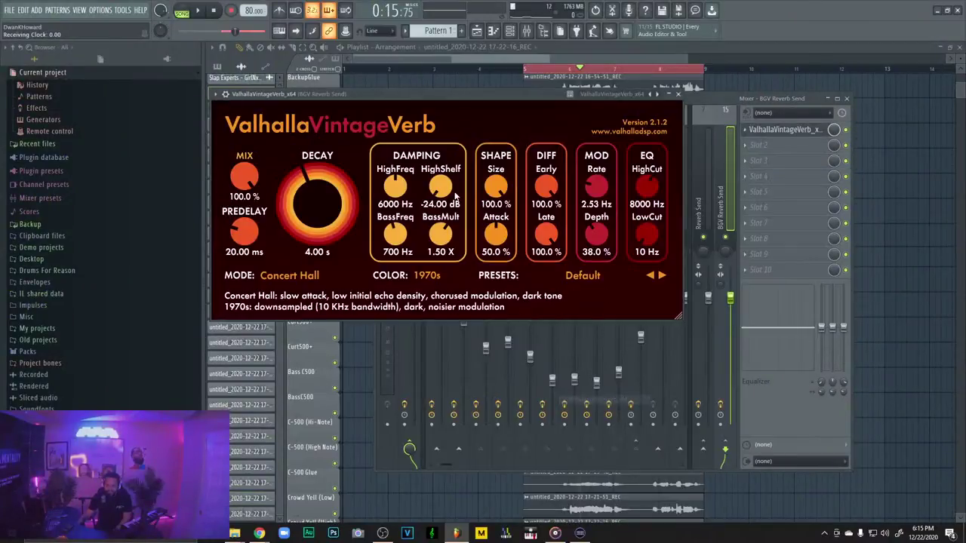
{"action": "left_click", "coordinate": [678, 94]}
Audition the ValhallaVintageVerb presets on BGV Reverb Send during playback and settle on Large Chamber
{"action": "key", "text": "space"}
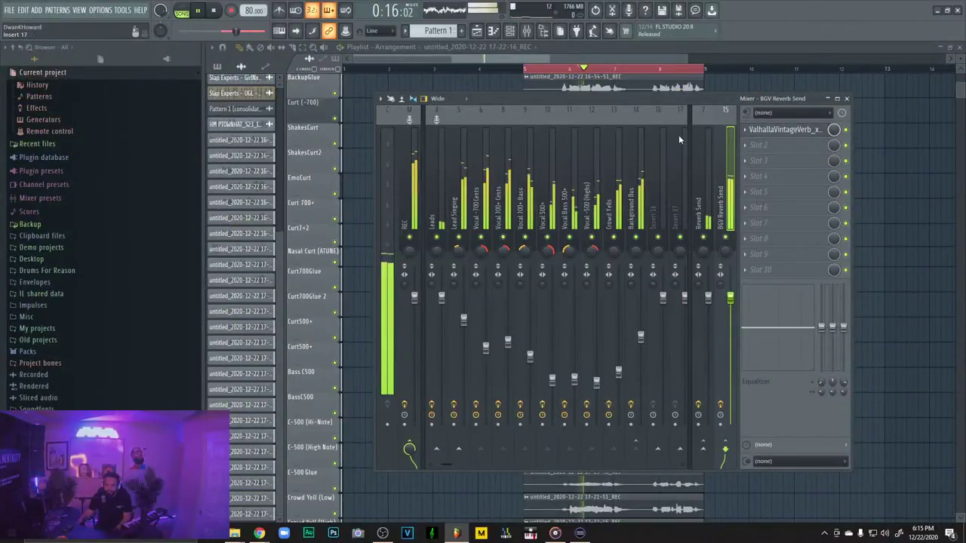
{"action": "left_click", "coordinate": [784, 130]}
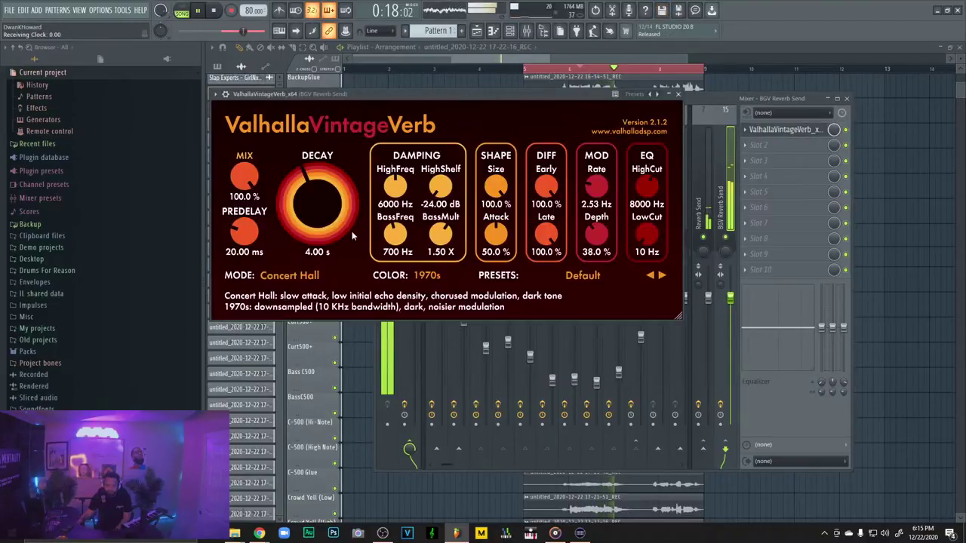
{"action": "left_click", "coordinate": [661, 275]}
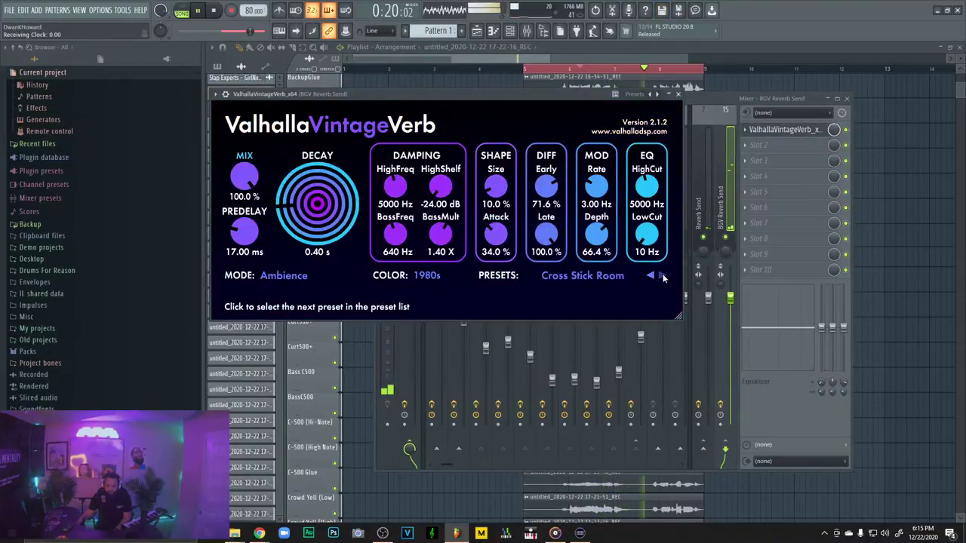
{"action": "left_click", "coordinate": [662, 276]}
{"action": "left_click", "coordinate": [662, 275]}
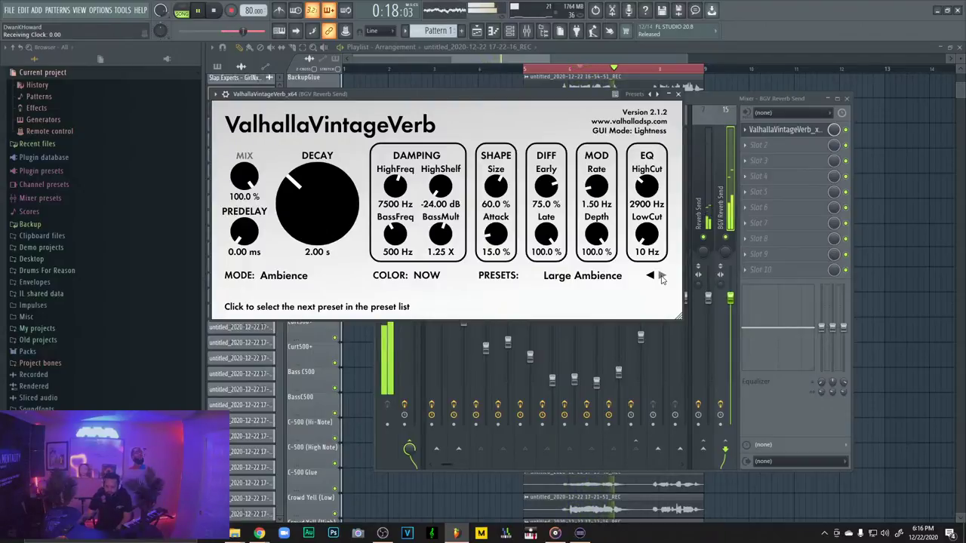
{"action": "left_click", "coordinate": [661, 276]}
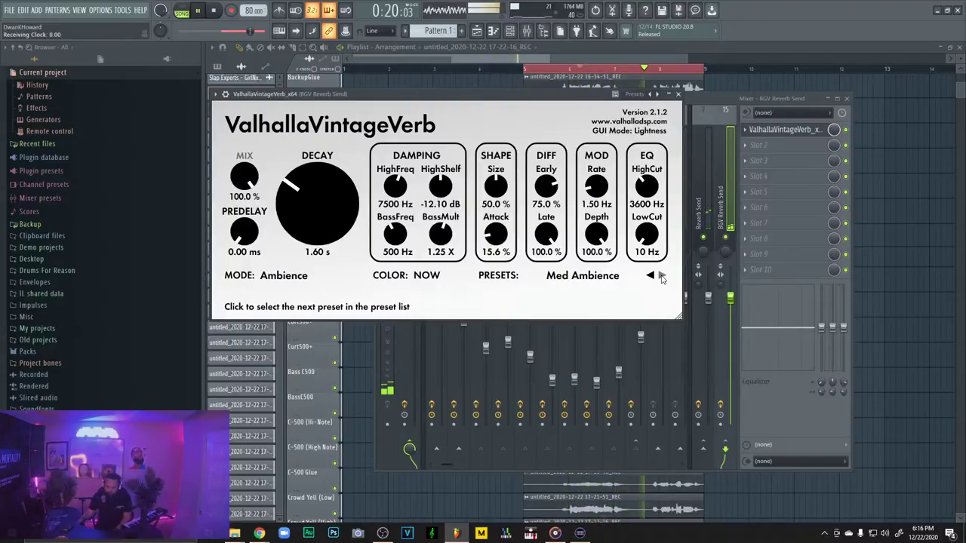
{"action": "left_click", "coordinate": [661, 276]}
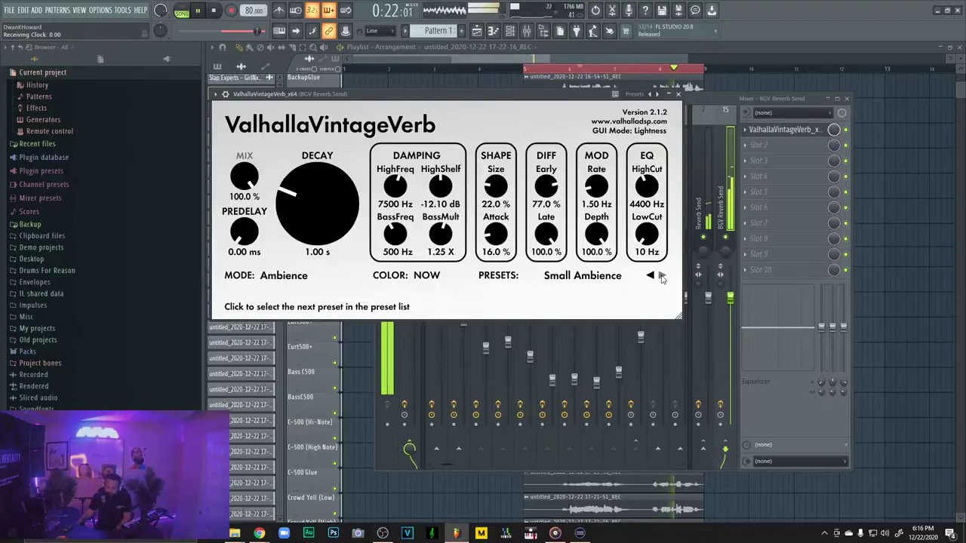
{"action": "left_click", "coordinate": [661, 277]}
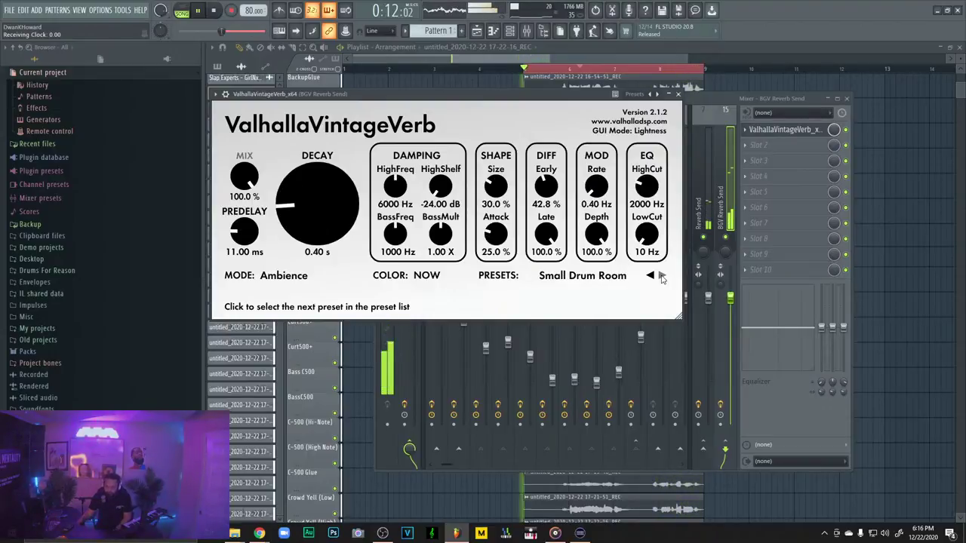
{"action": "left_click", "coordinate": [661, 276]}
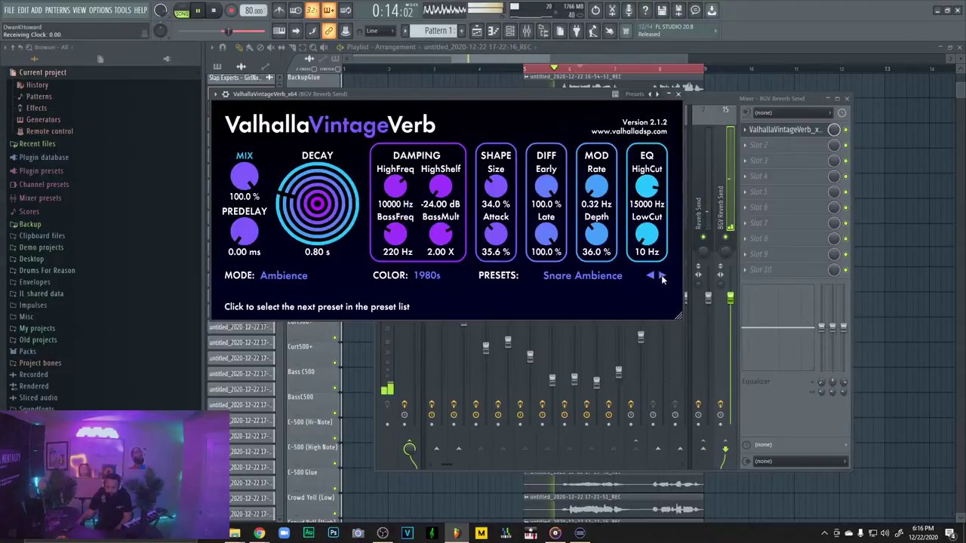
{"action": "left_click", "coordinate": [661, 276]}
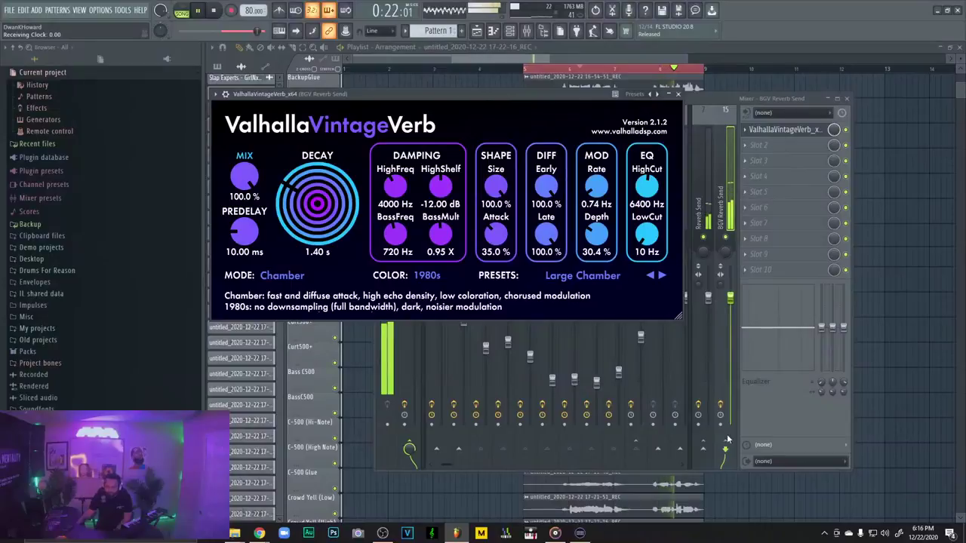
Route the Background Bus to BGV Reverb Send and check the send between the two tracks
{"action": "left_click", "coordinate": [735, 219]}
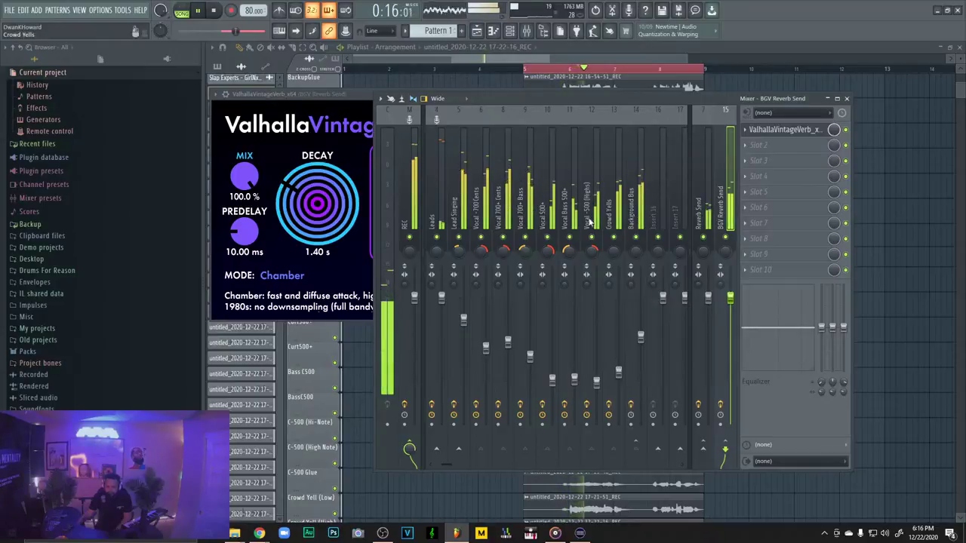
{"action": "left_click", "coordinate": [632, 218]}
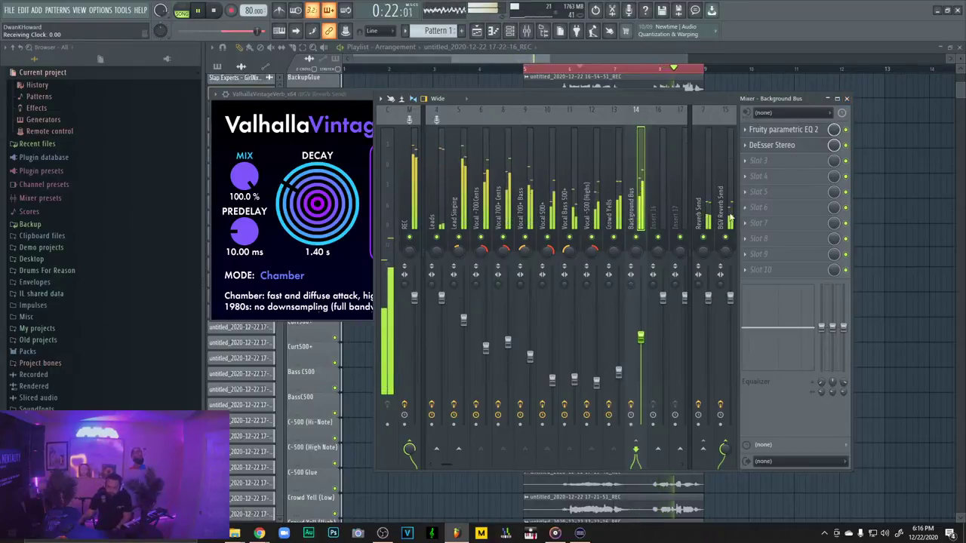
{"action": "left_click", "coordinate": [726, 217]}
{"action": "left_click", "coordinate": [643, 215]}
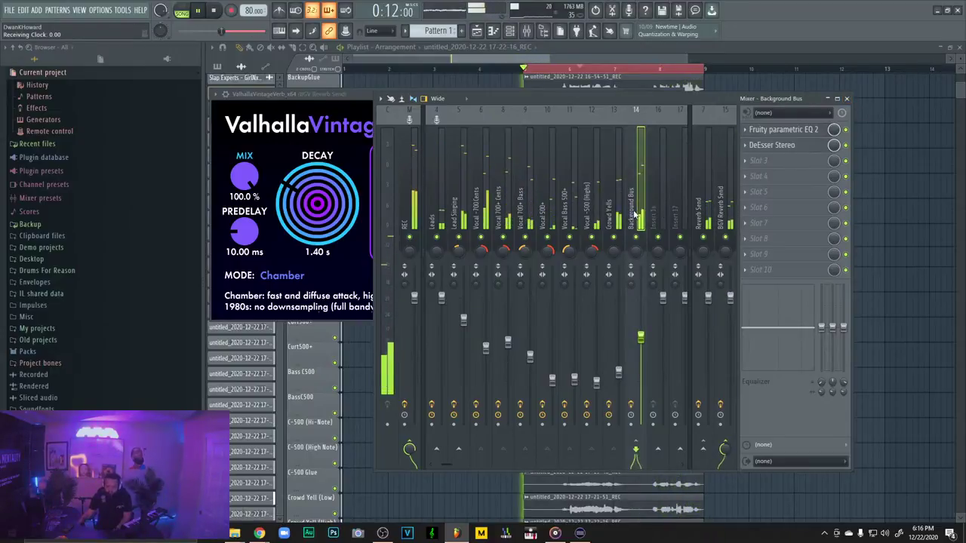
{"action": "left_click", "coordinate": [721, 217]}
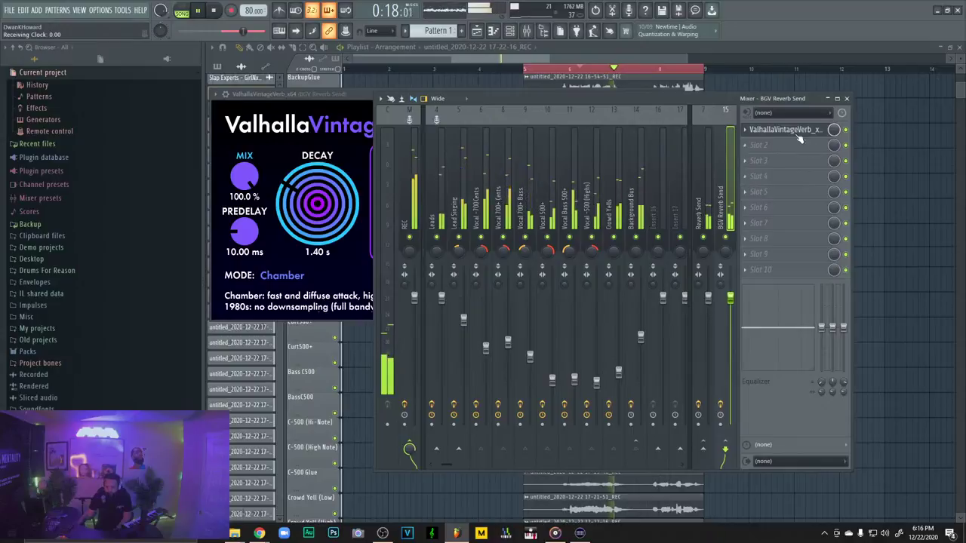
Add Fruity Delay 3 to the Background Bus's third effect slot, lower its mix level, and close the mixer
{"action": "left_click", "coordinate": [634, 207]}
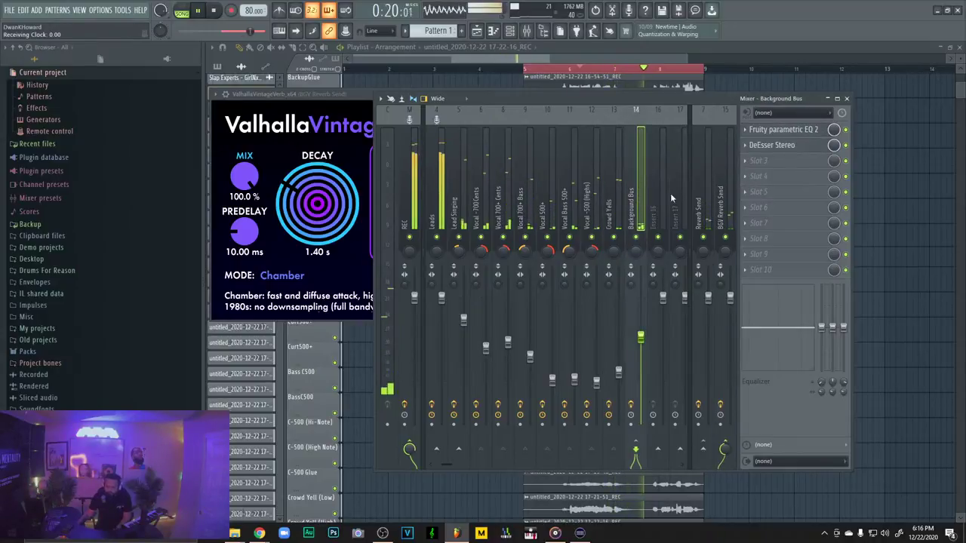
{"action": "left_click", "coordinate": [758, 161]}
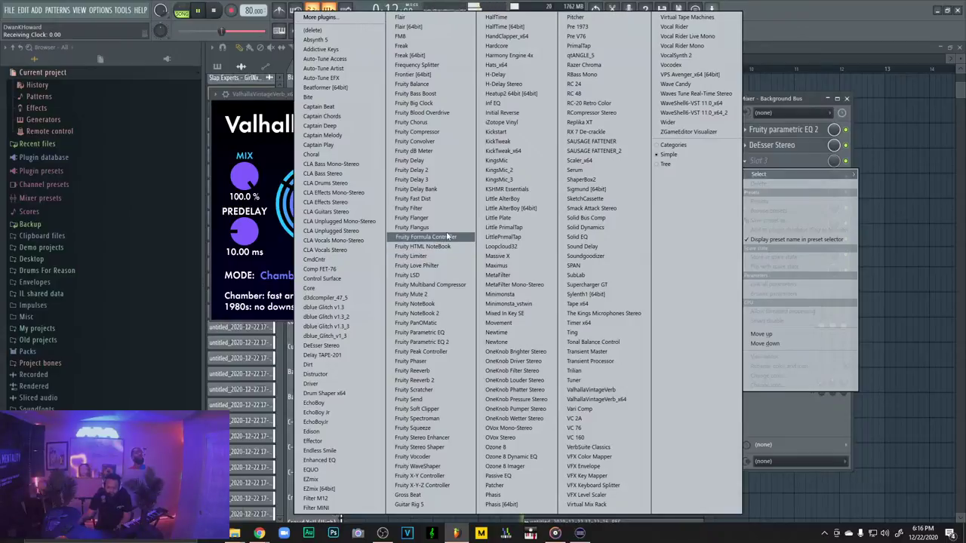
{"action": "left_click", "coordinate": [430, 170]}
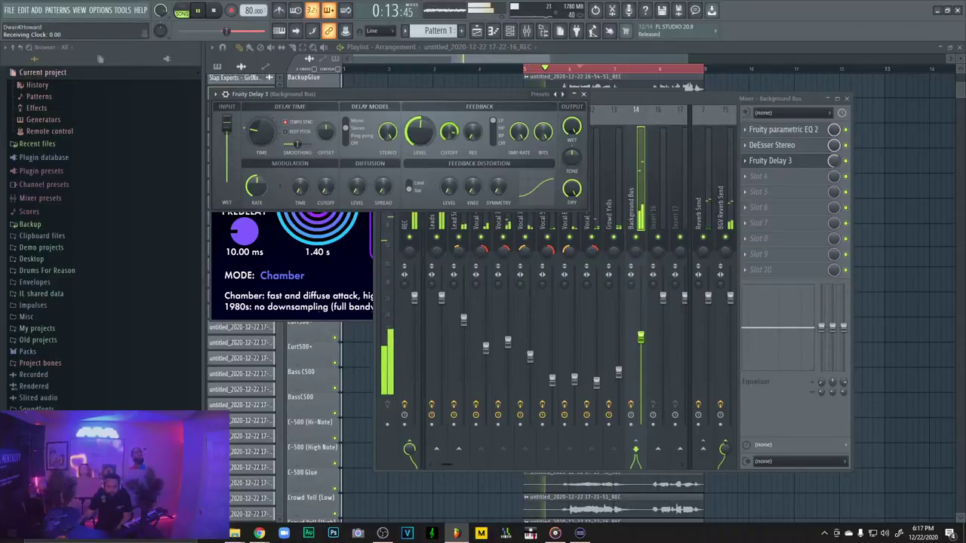
{"action": "left_click", "coordinate": [585, 94]}
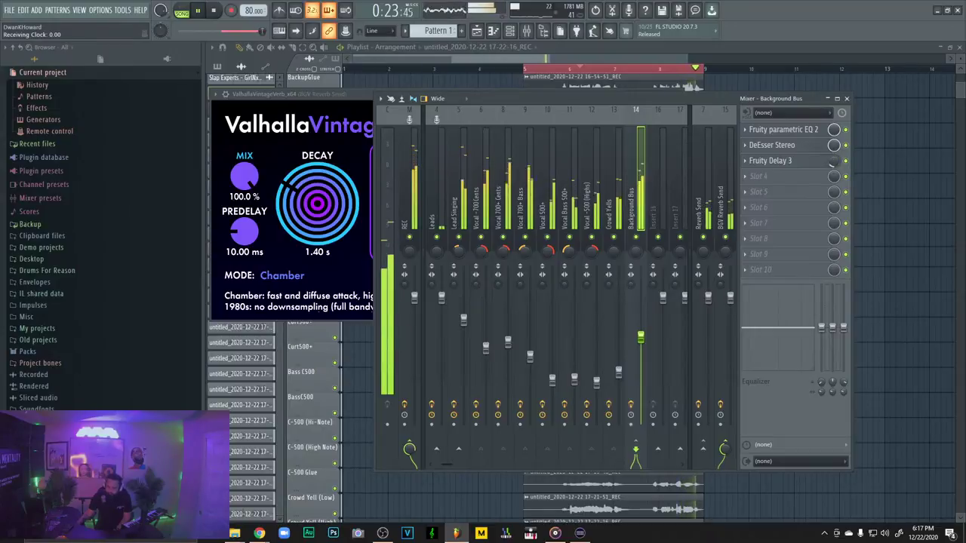
{"action": "left_click", "coordinate": [848, 100]}
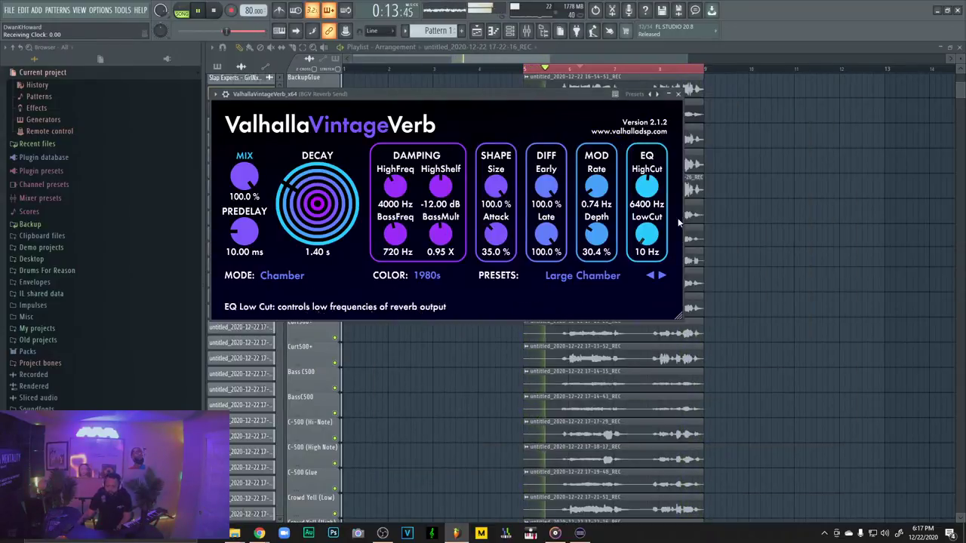
Close the reverb plugin and mute the Curt (-700), ShakesCurt, ShakesCurt2 and EmoCurt tracks in the playlist
{"action": "left_click", "coordinate": [680, 93]}
{"action": "left_click_drag", "start_coordinate": [341, 171], "coordinate": [339, 120]}
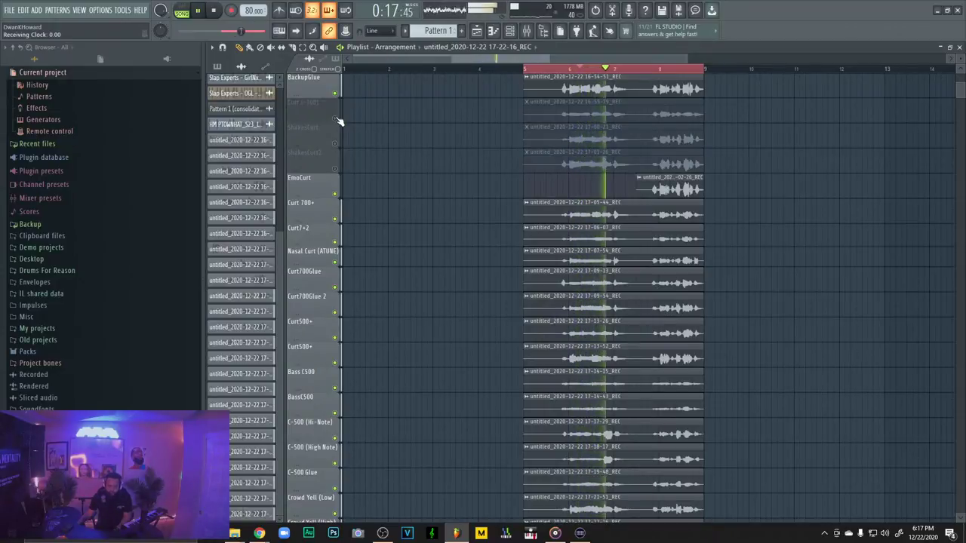
{"action": "scroll", "coordinate": [399, 151], "scroll_direction": "up", "scroll_amount": 2}
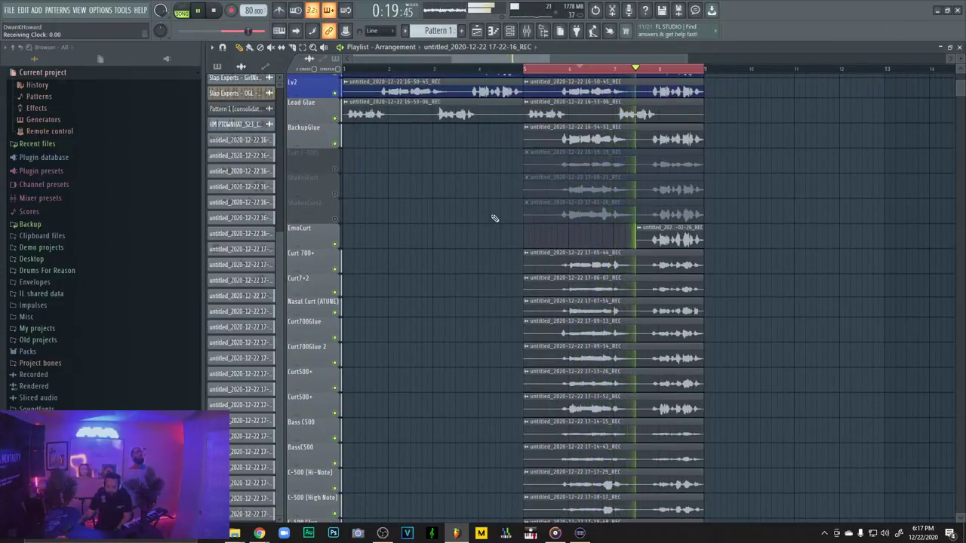
{"action": "left_click", "coordinate": [338, 247]}
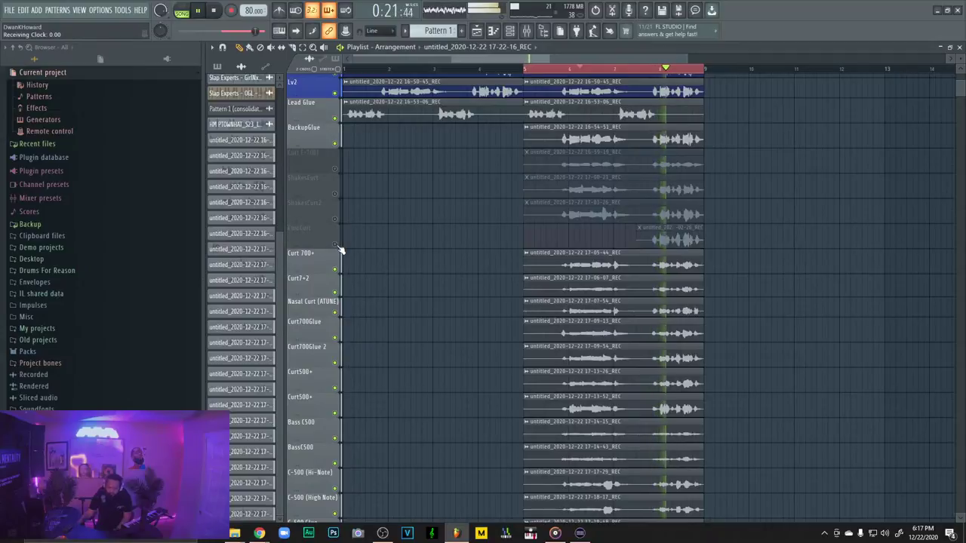
Delete the audio clips on the EmoCurt, Nasal Curt (ATUNE) and Curt (-700) tracks
{"action": "right_click", "coordinate": [651, 235]}
{"action": "scroll", "coordinate": [629, 243], "scroll_direction": "down", "scroll_amount": 1}
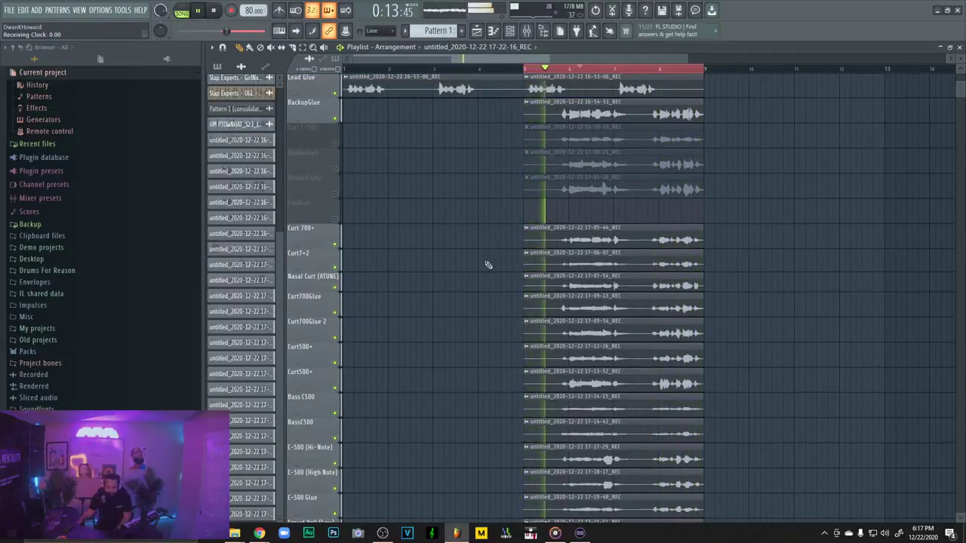
{"action": "right_click", "coordinate": [558, 285]}
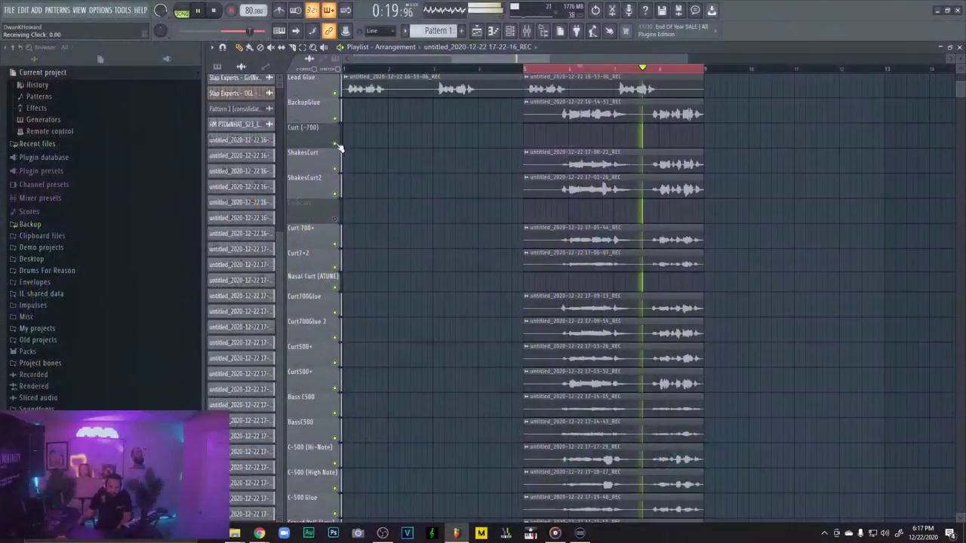
Compare the vocal stack with and without ShakesCurt2 and ShakesCurt by toggling each track's mute during playback
{"action": "scroll", "coordinate": [498, 198], "scroll_direction": "up", "scroll_amount": 5}
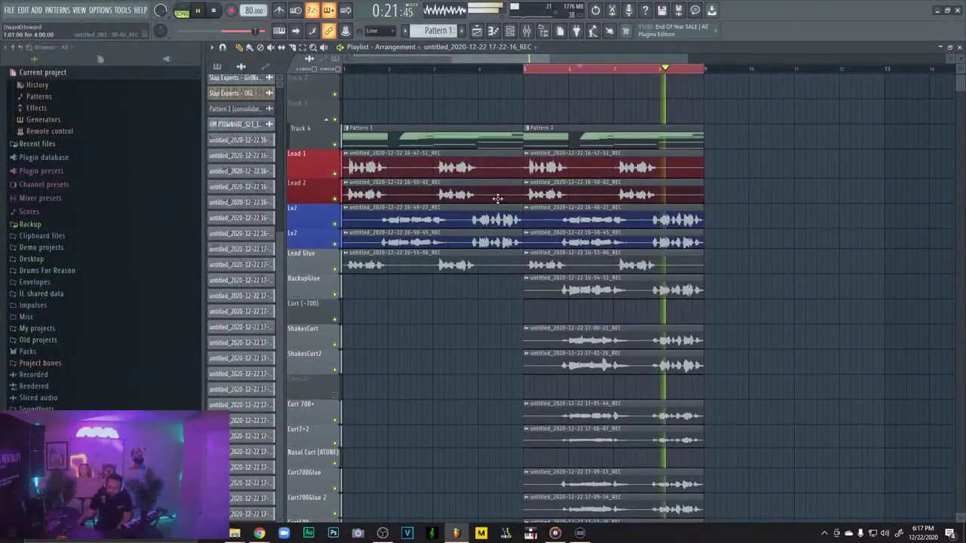
{"action": "scroll", "coordinate": [498, 198], "scroll_direction": "up", "scroll_amount": 1}
{"action": "scroll", "coordinate": [712, 308], "scroll_direction": "down", "scroll_amount": 1}
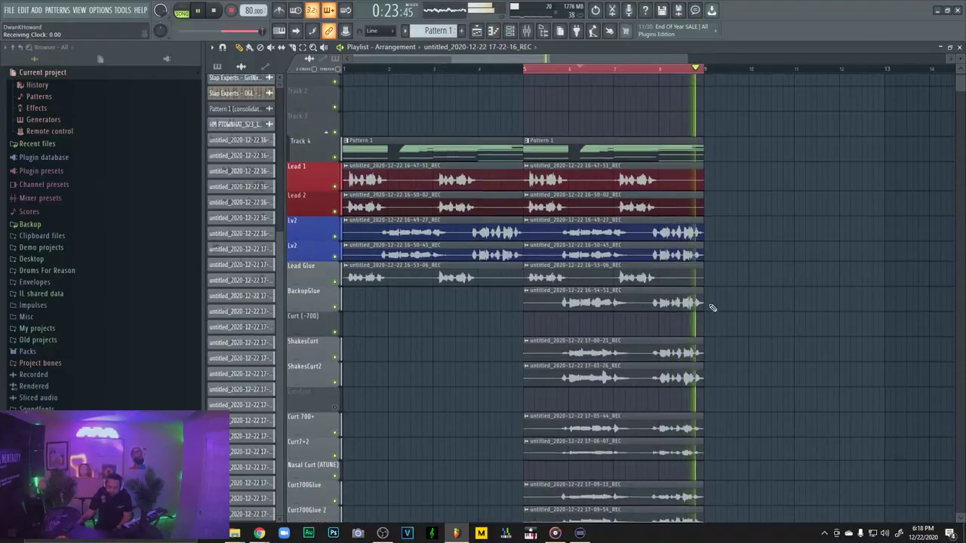
{"action": "scroll", "coordinate": [712, 308], "scroll_direction": "down", "scroll_amount": 3}
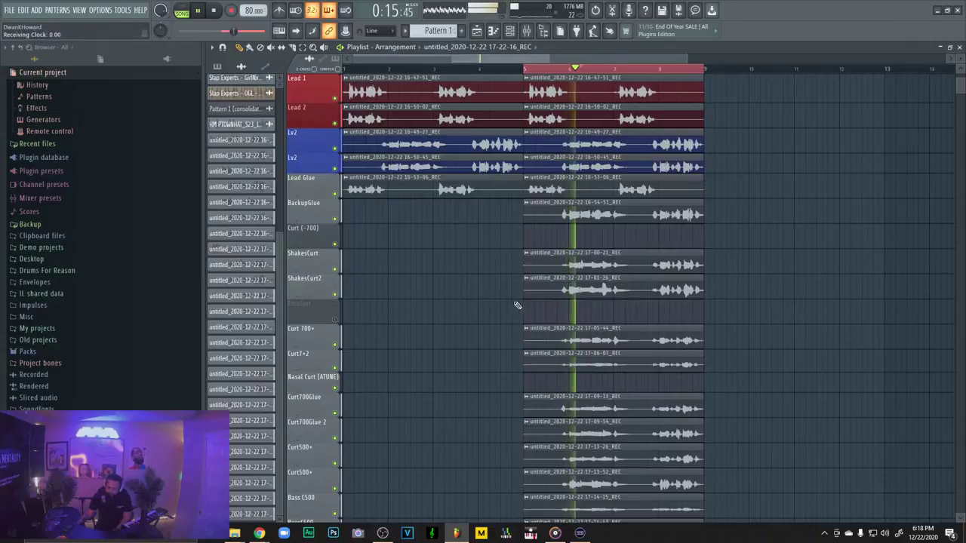
{"action": "right_click", "coordinate": [528, 289]}
{"action": "key", "text": "ctrl+z"}
{"action": "left_click", "coordinate": [334, 294]}
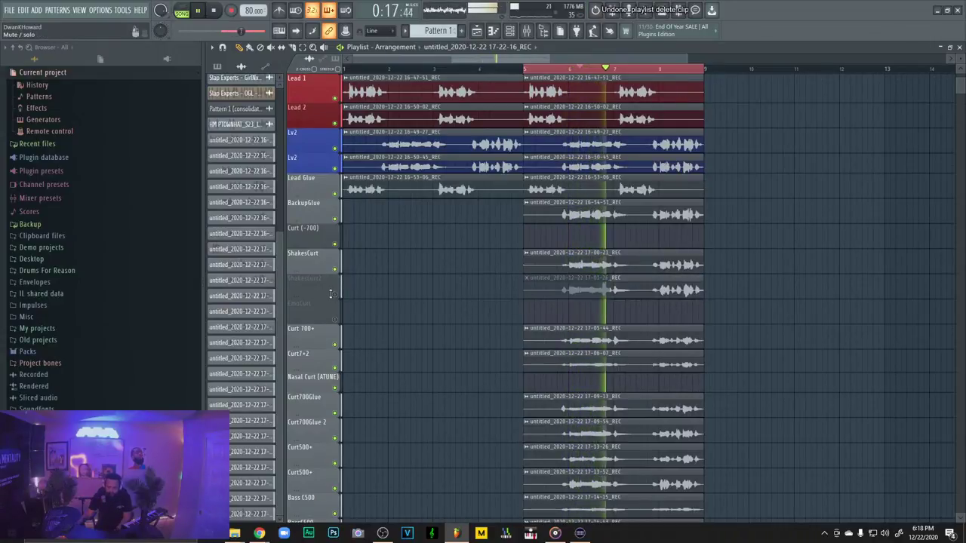
{"action": "left_click", "coordinate": [340, 297]}
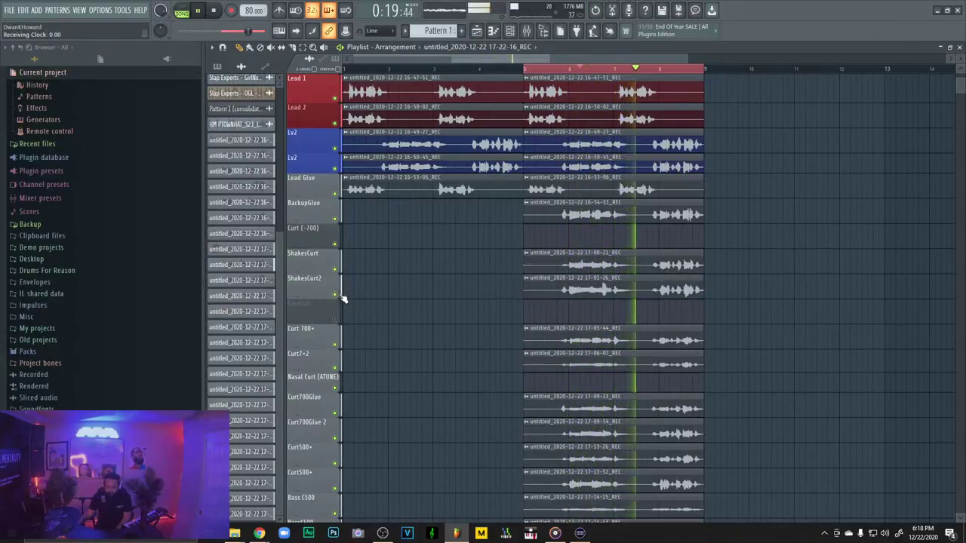
{"action": "left_click", "coordinate": [336, 270]}
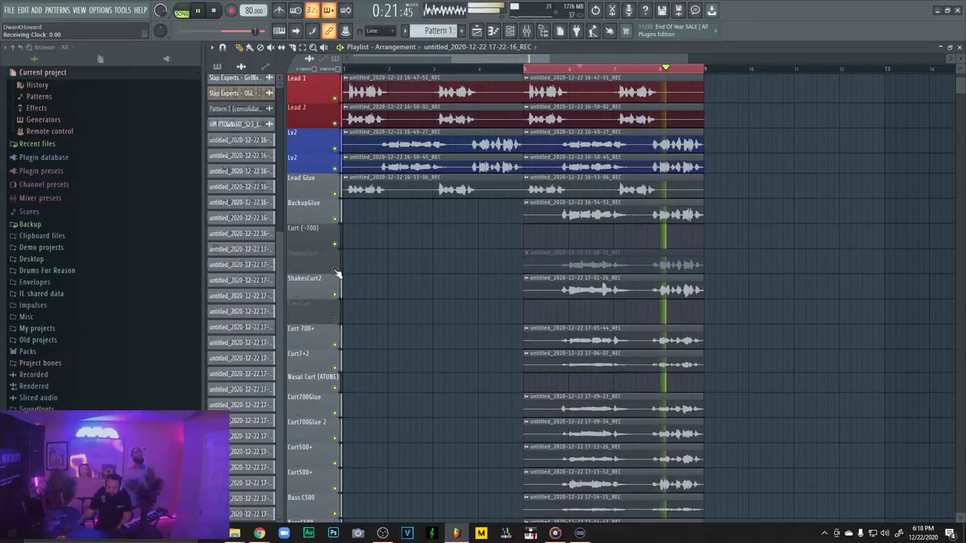
{"action": "left_click", "coordinate": [336, 272]}
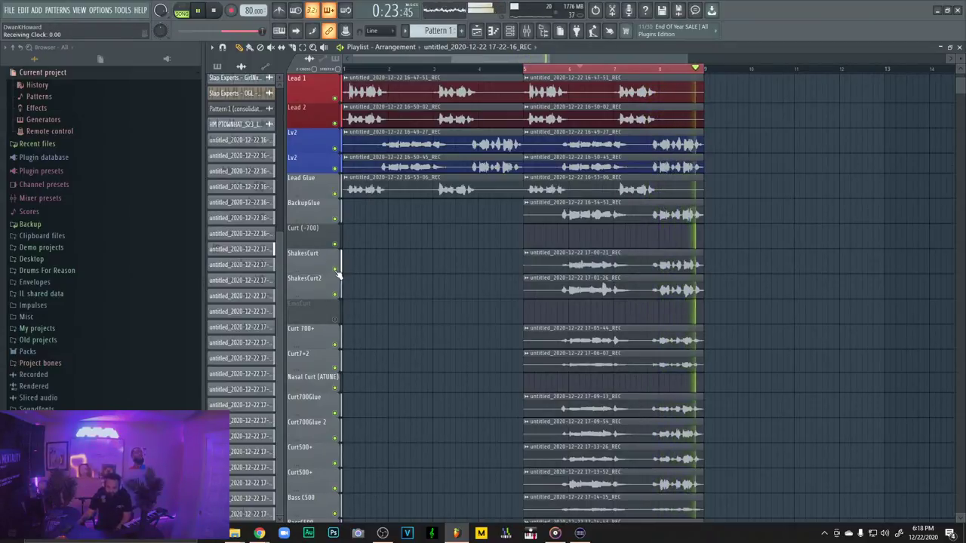
Replay the section while toggling ShakesCurt2's mute, and delete that track's audio clip
{"action": "left_click", "coordinate": [576, 68]}
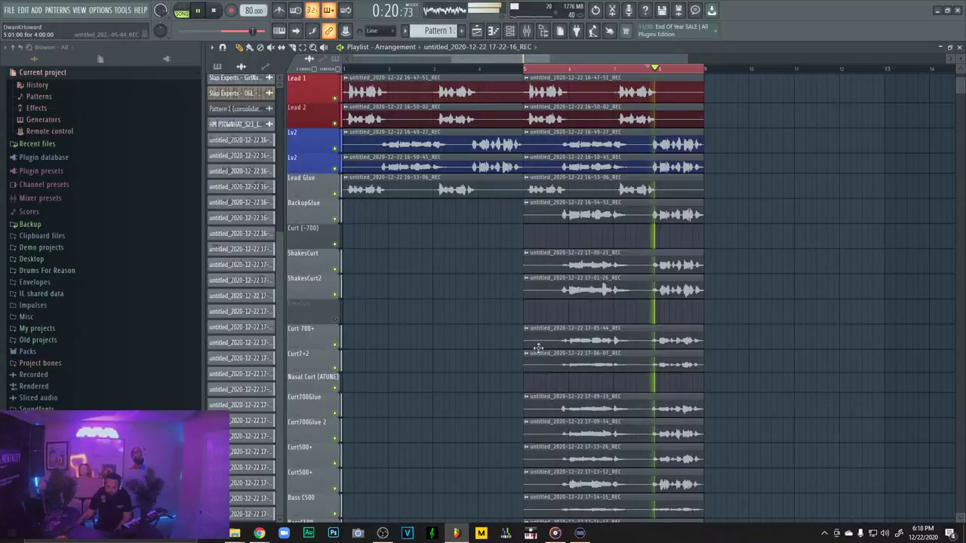
{"action": "left_click", "coordinate": [335, 295]}
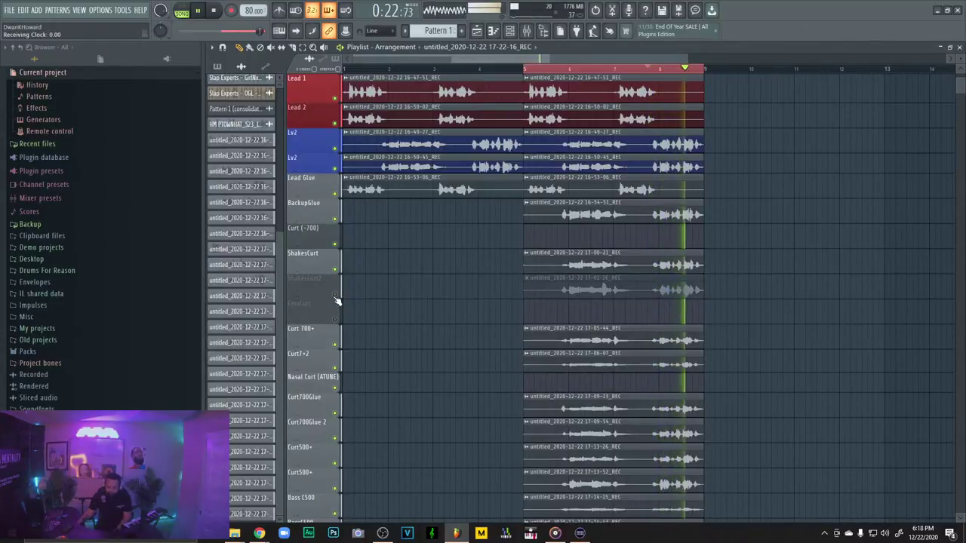
{"action": "left_click", "coordinate": [335, 297]}
{"action": "left_click", "coordinate": [336, 297]}
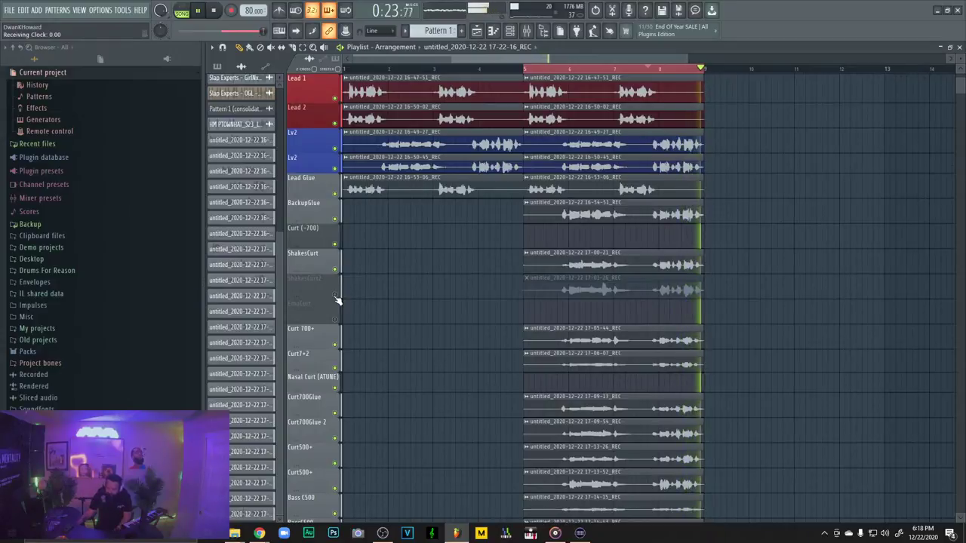
{"action": "left_click", "coordinate": [336, 297]}
{"action": "right_click", "coordinate": [562, 291]}
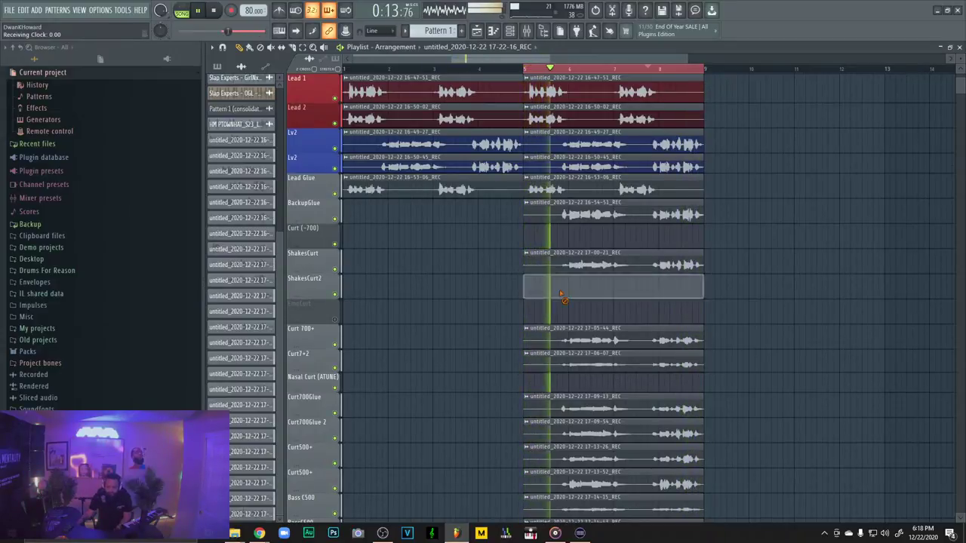
Play the arrangement from the beginning and review the lead and remaining background tracks
{"action": "scroll", "coordinate": [550, 274], "scroll_direction": "down", "scroll_amount": 1}
{"action": "scroll", "coordinate": [552, 271], "scroll_direction": "up", "scroll_amount": 5}
{"action": "scroll", "coordinate": [759, 343], "scroll_direction": "down", "scroll_amount": 2}
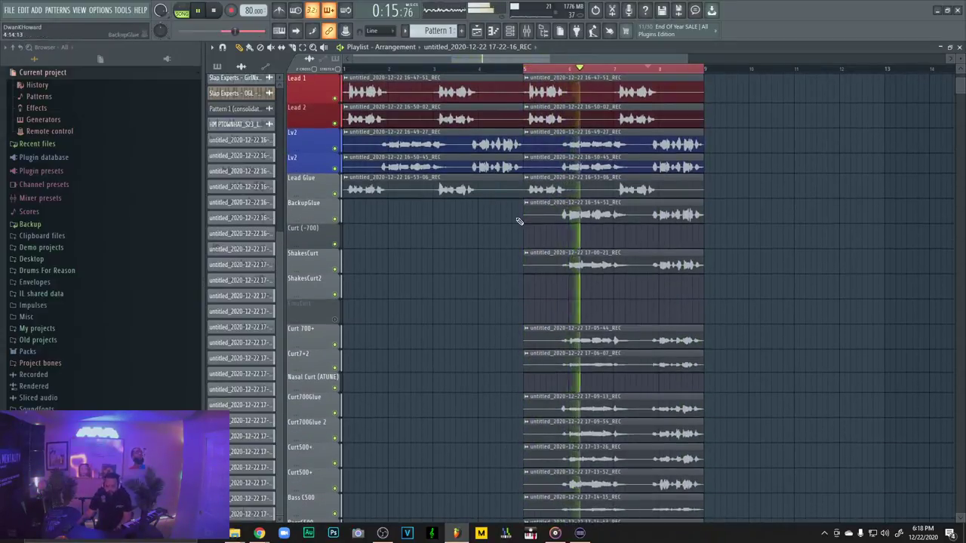
{"action": "scroll", "coordinate": [520, 218], "scroll_direction": "down", "scroll_amount": 5}
{"action": "left_click", "coordinate": [528, 31]}
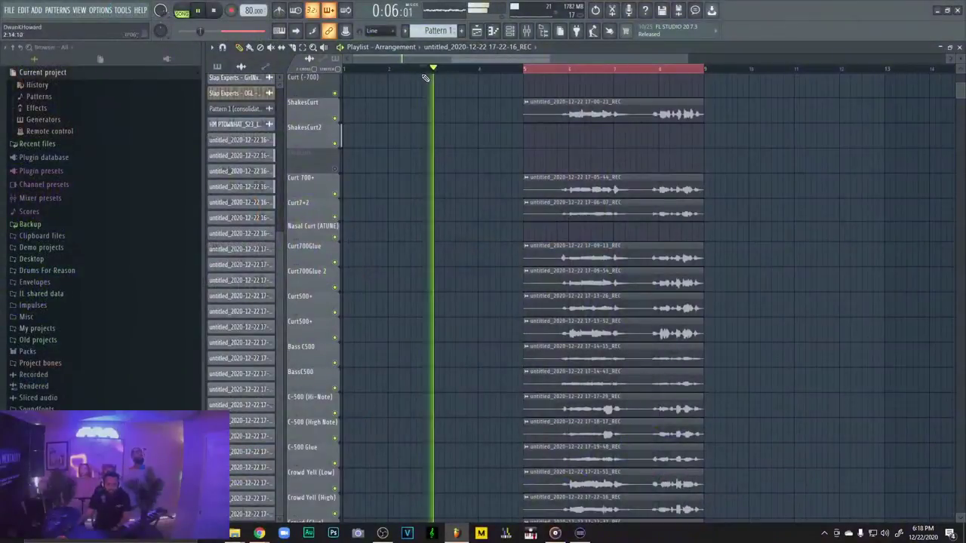
{"action": "scroll", "coordinate": [384, 74], "scroll_direction": "up", "scroll_amount": 3}
{"action": "left_click", "coordinate": [384, 70]}
{"action": "scroll", "coordinate": [463, 161], "scroll_direction": "up", "scroll_amount": 1}
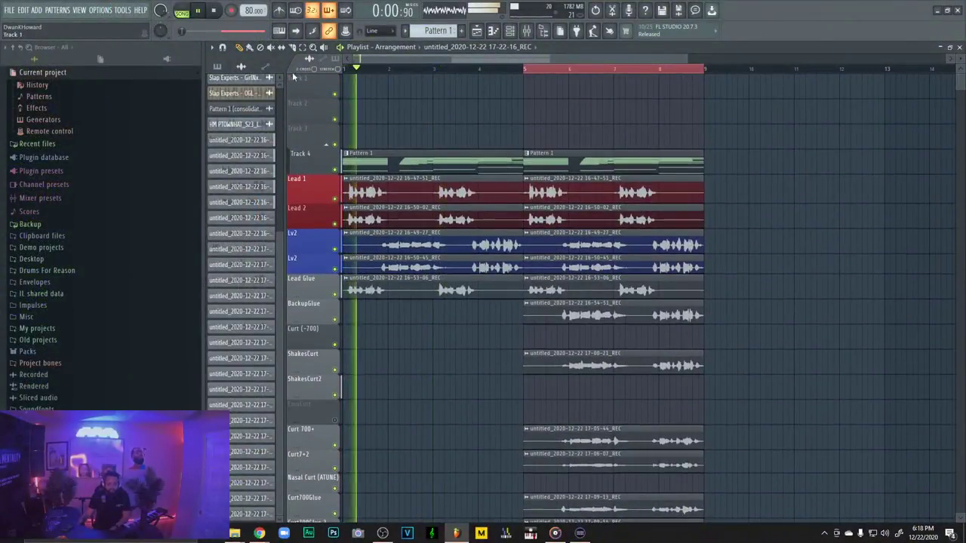
Select the playlist time range from bar 1 to bar 5 and return to the Draw tool
{"action": "left_click", "coordinate": [303, 47]}
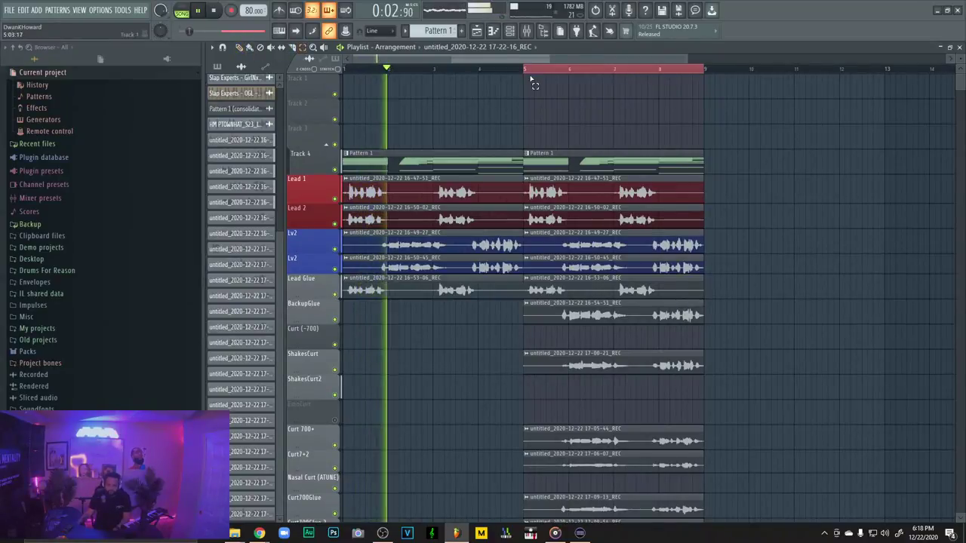
{"action": "left_click_drag", "start_coordinate": [529, 70], "coordinate": [344, 69]}
{"action": "left_click", "coordinate": [240, 47]}
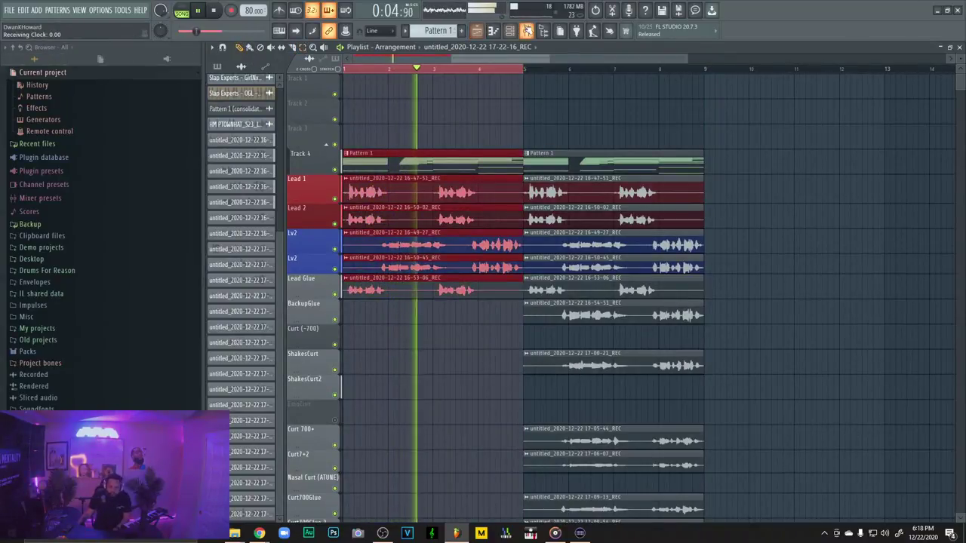
Switch the playlist's clip picker to show only patterns
{"action": "left_click", "coordinate": [510, 31]}
{"action": "left_click", "coordinate": [476, 32]}
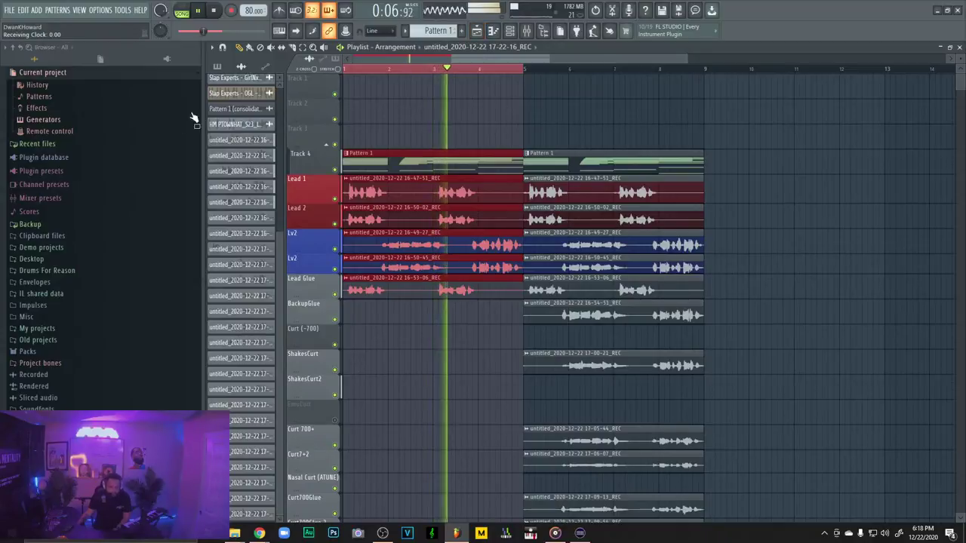
{"action": "left_click", "coordinate": [239, 67]}
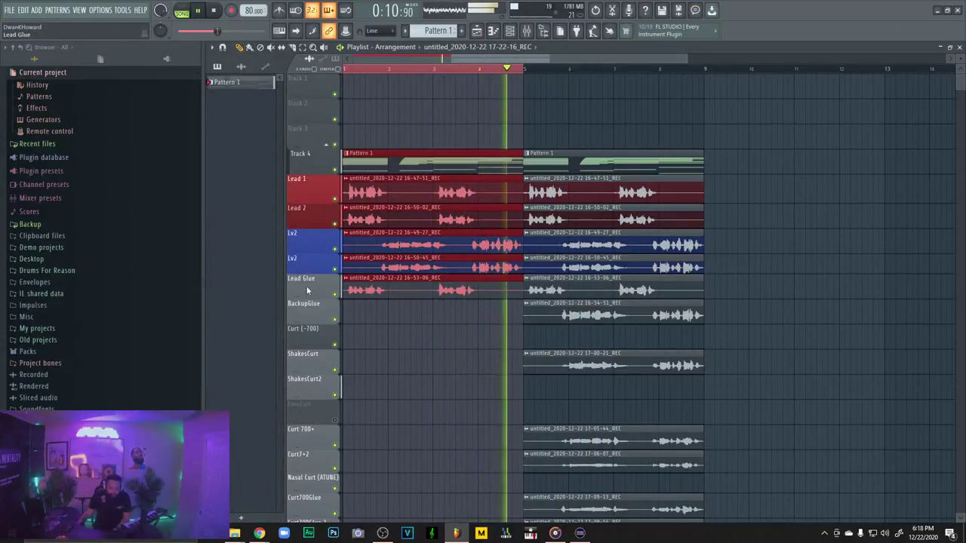
Mute both Lv2 tracks, Lead Glue, Lead 1 and Lead 2 so only the music plays in the selected bars
{"action": "left_click_drag", "start_coordinate": [335, 249], "coordinate": [333, 290]}
{"action": "left_click", "coordinate": [334, 291]}
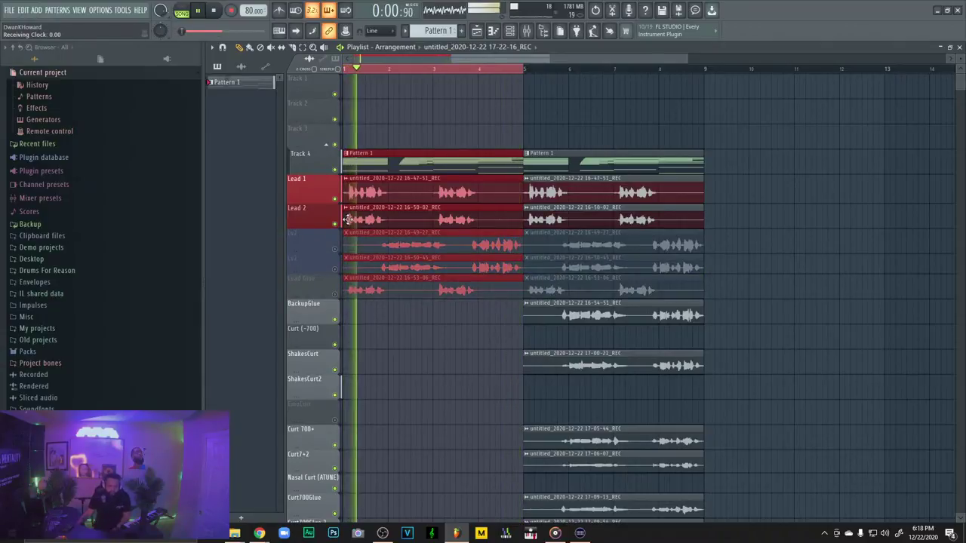
{"action": "left_click", "coordinate": [334, 198]}
{"action": "left_click", "coordinate": [334, 223]}
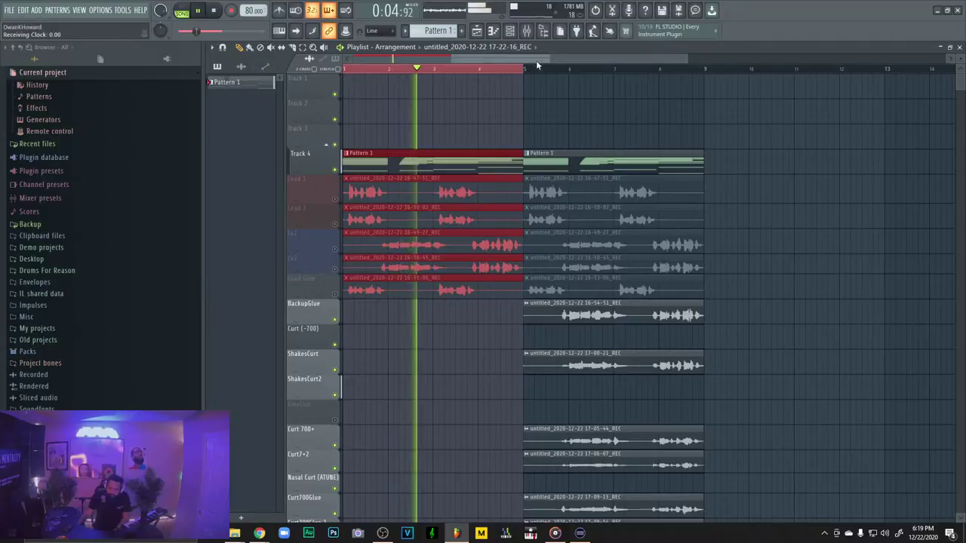
Open the channel rack and its channel group filter
{"action": "left_click", "coordinate": [477, 31]}
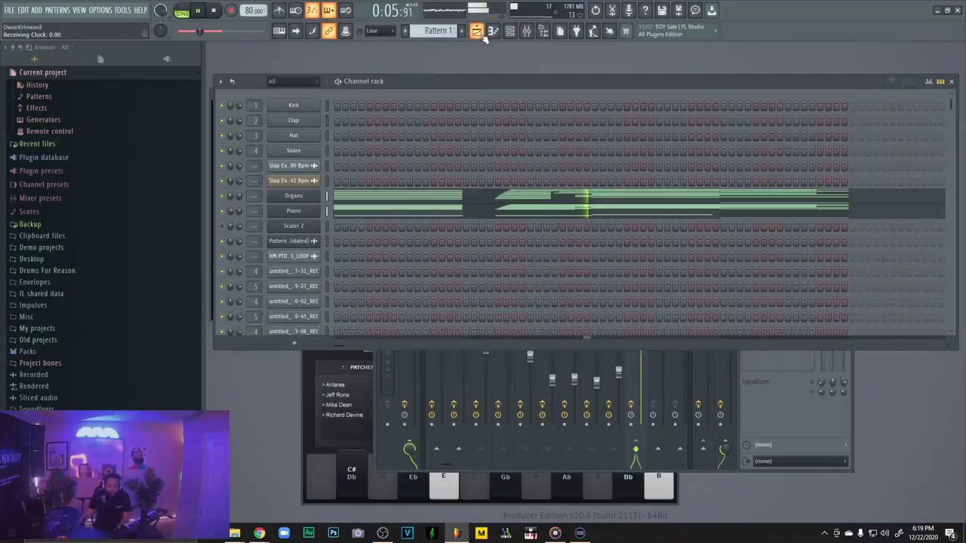
{"action": "left_click", "coordinate": [292, 83]}
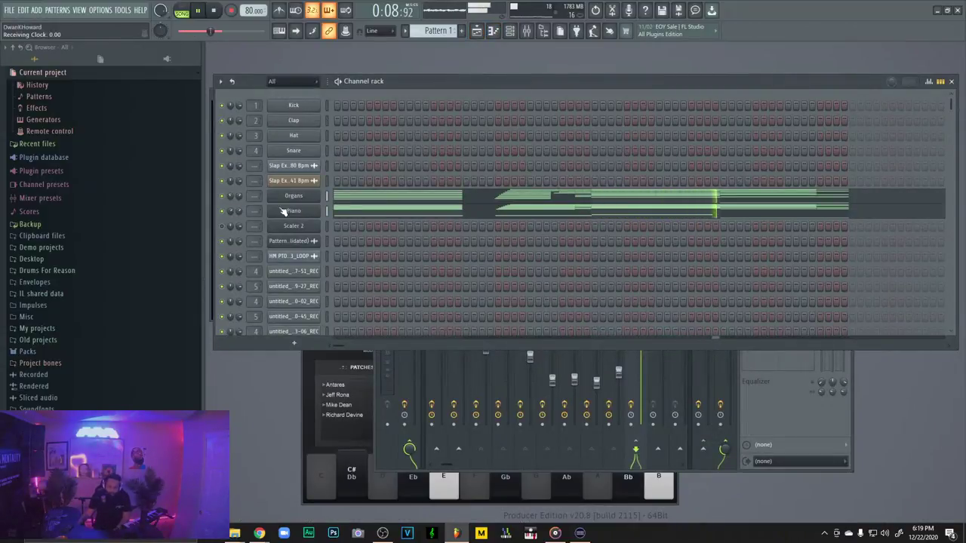
{"action": "right_click", "coordinate": [286, 230]}
{"action": "mouse_move", "coordinate": [370, 294]}
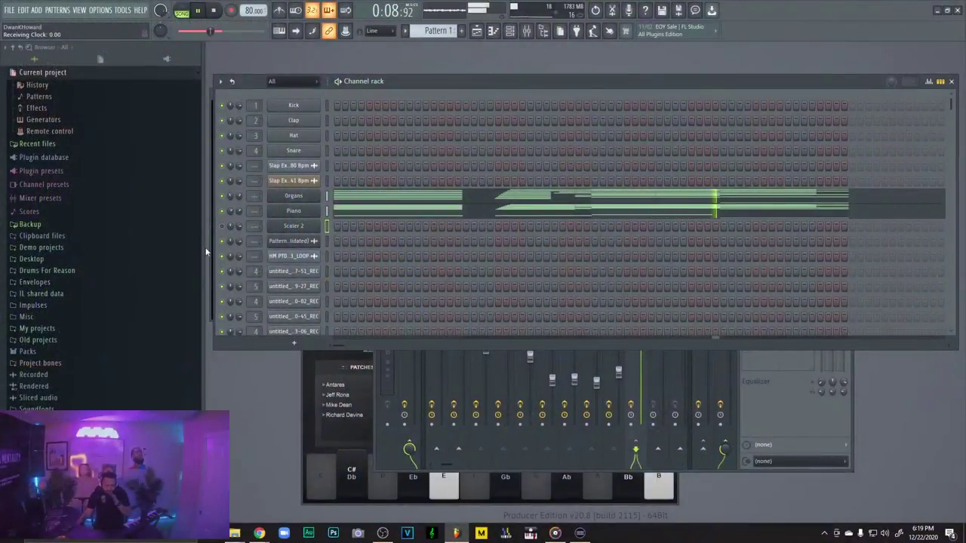
Load the Decap_Nativity_Rimshot sample from the SPLICE KITS Snares folder into the Snare channel
{"action": "left_click", "coordinate": [90, 271]}
{"action": "scroll", "coordinate": [102, 378], "scroll_direction": "down", "scroll_amount": 10}
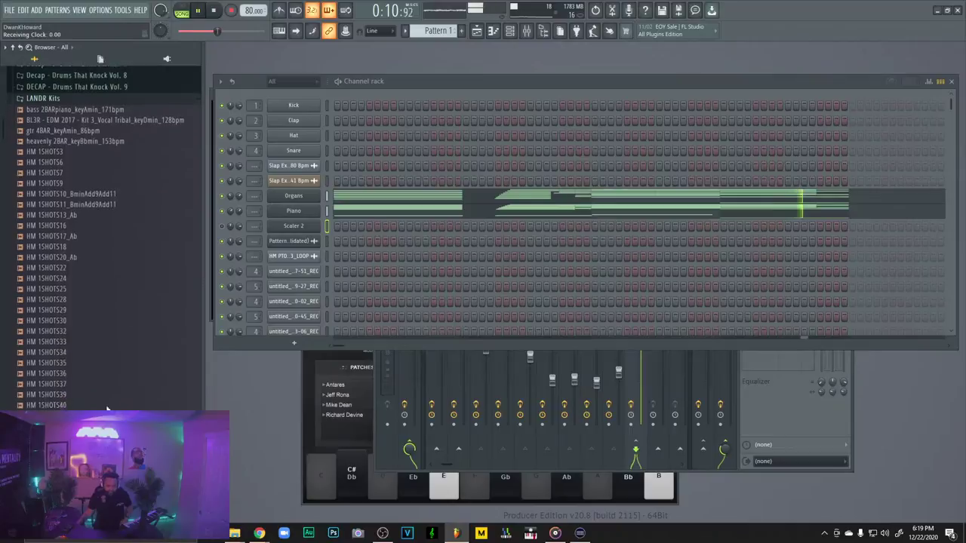
{"action": "scroll", "coordinate": [100, 377], "scroll_direction": "up", "scroll_amount": 10}
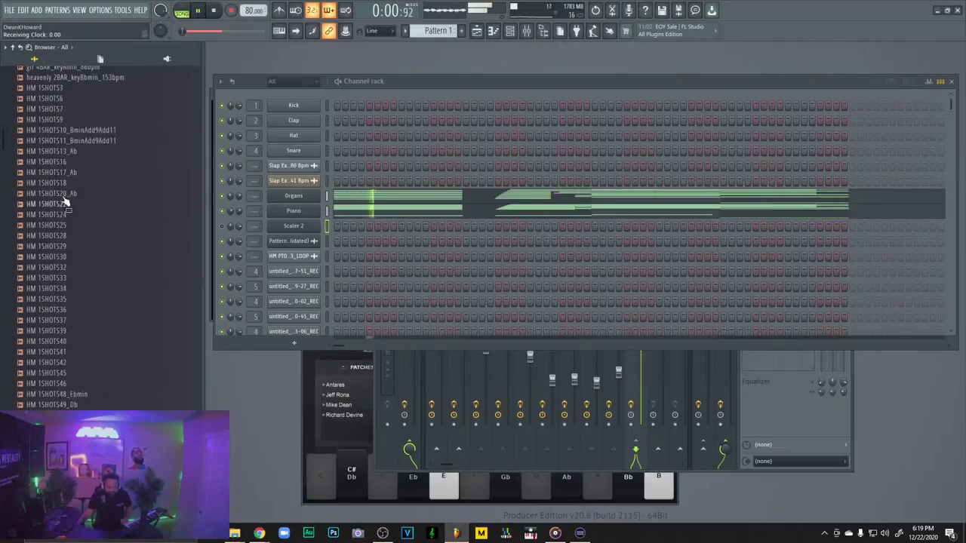
{"action": "scroll", "coordinate": [64, 354], "scroll_direction": "down", "scroll_amount": 8}
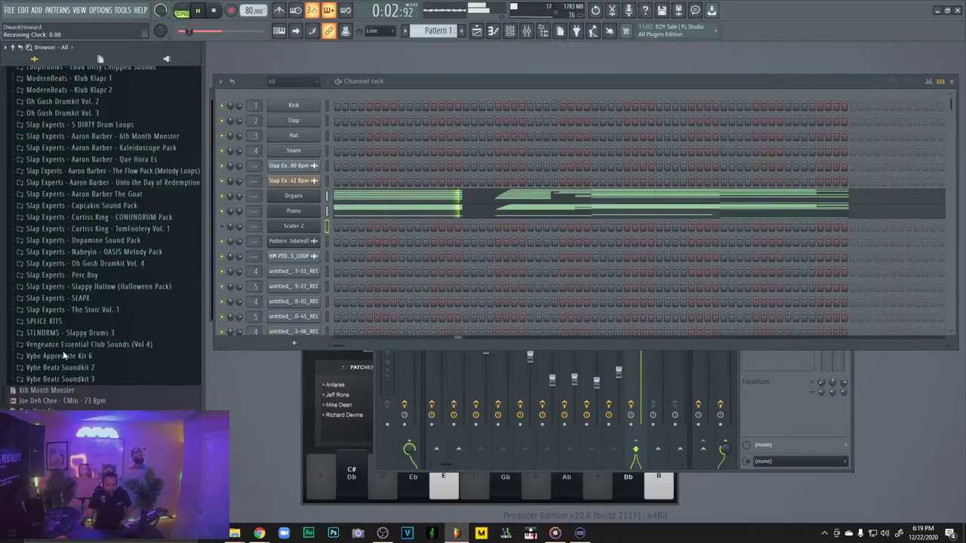
{"action": "left_click", "coordinate": [67, 304]}
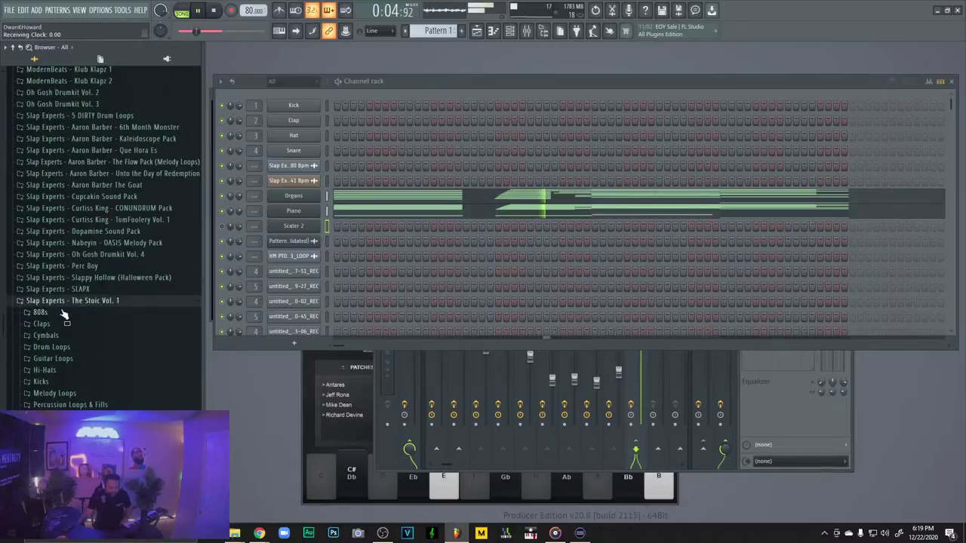
{"action": "left_click", "coordinate": [61, 303]}
{"action": "left_click", "coordinate": [62, 312]}
{"action": "scroll", "coordinate": [77, 326], "scroll_direction": "down", "scroll_amount": 5}
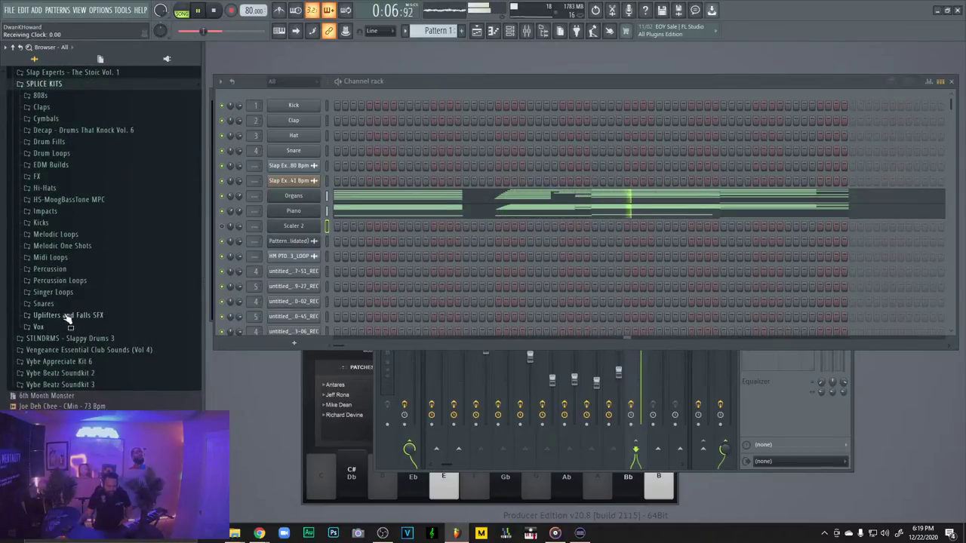
{"action": "left_click", "coordinate": [46, 303]}
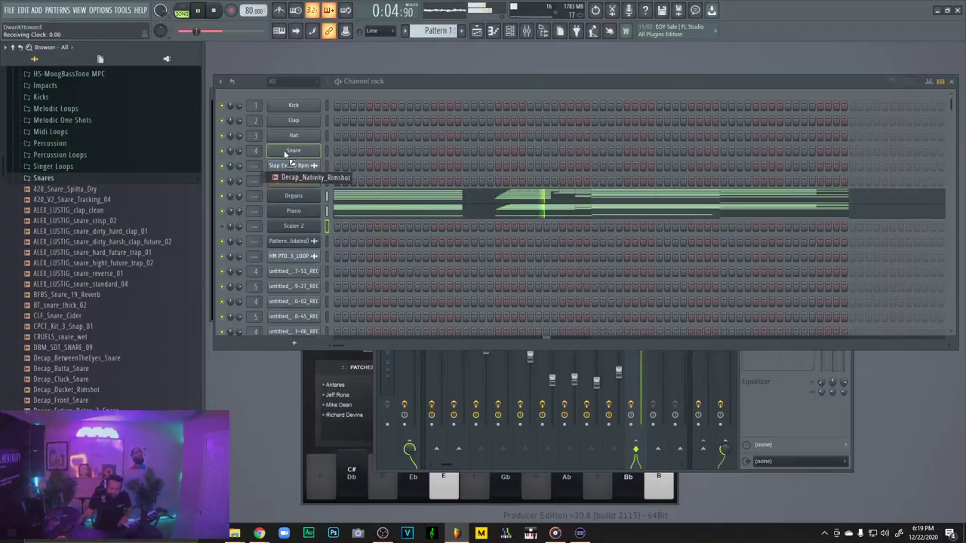
{"action": "left_click_drag", "start_coordinate": [300, 178], "coordinate": [295, 153]}
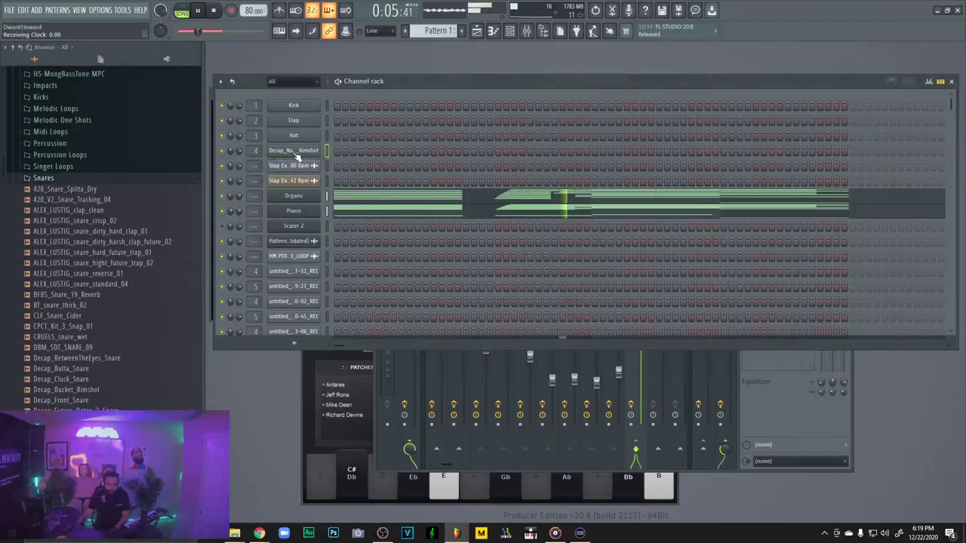
Place snare hits on every eighth step starting at step 5, and check the Snare channel's sampler settings
{"action": "left_click", "coordinate": [369, 150]}
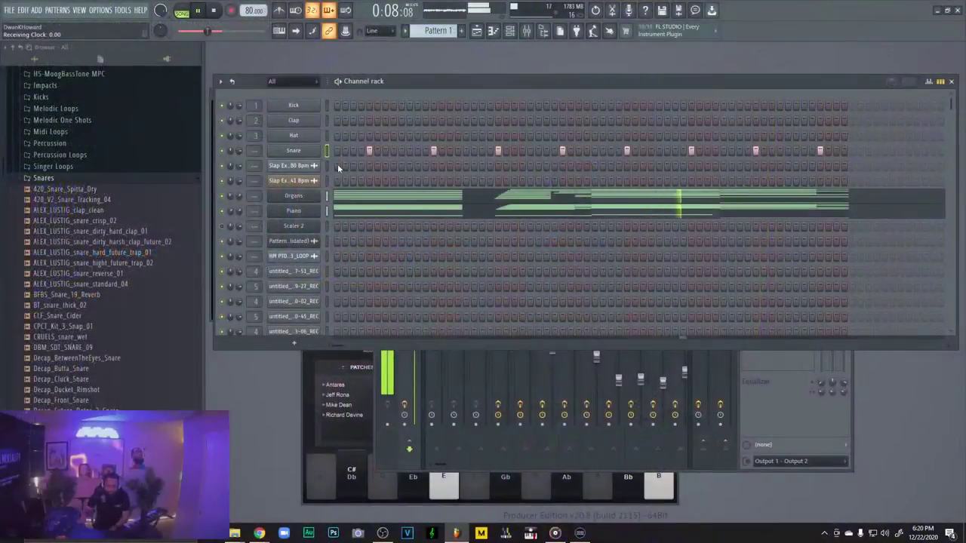
{"action": "left_click", "coordinate": [316, 151]}
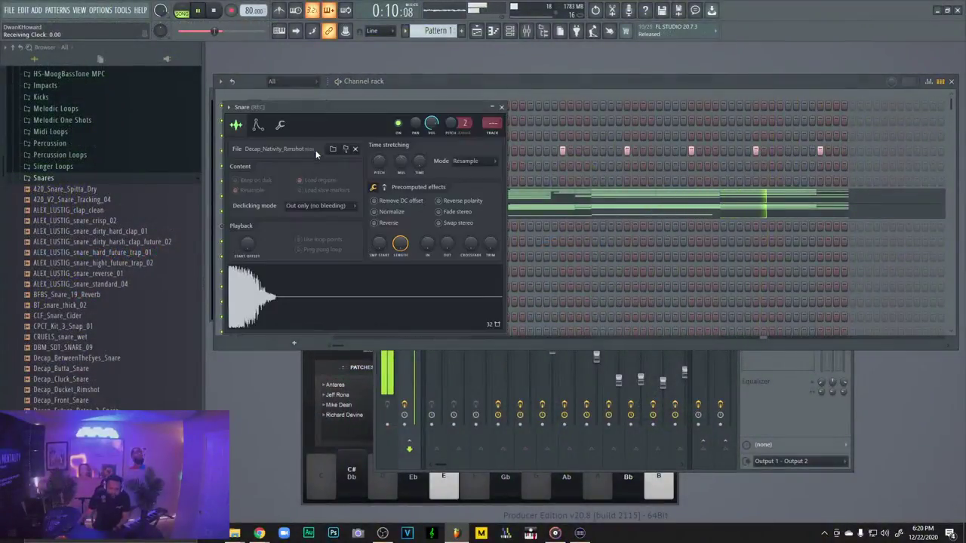
{"action": "left_click", "coordinate": [500, 108]}
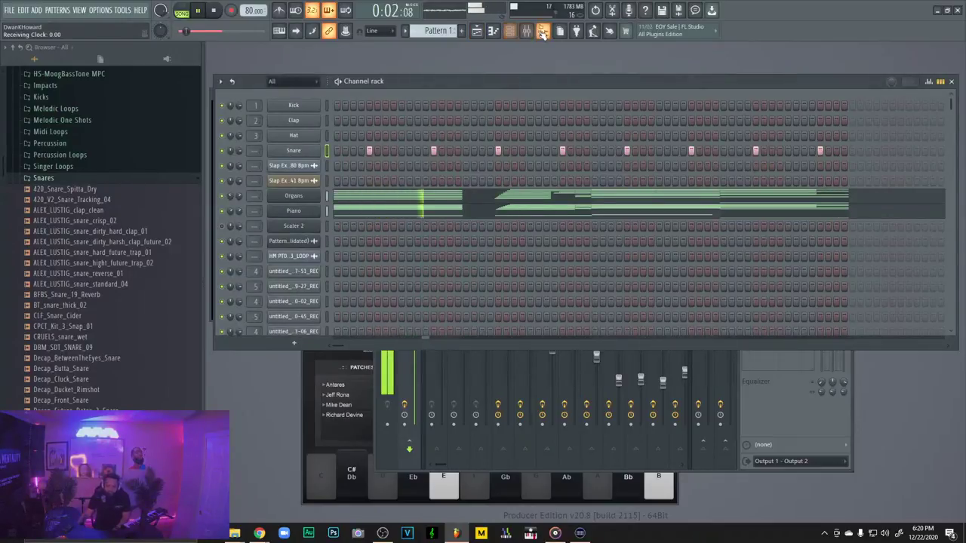
Rename mixer insert track 2 as Snare
{"action": "left_click", "coordinate": [526, 31]}
{"action": "right_click", "coordinate": [456, 207]}
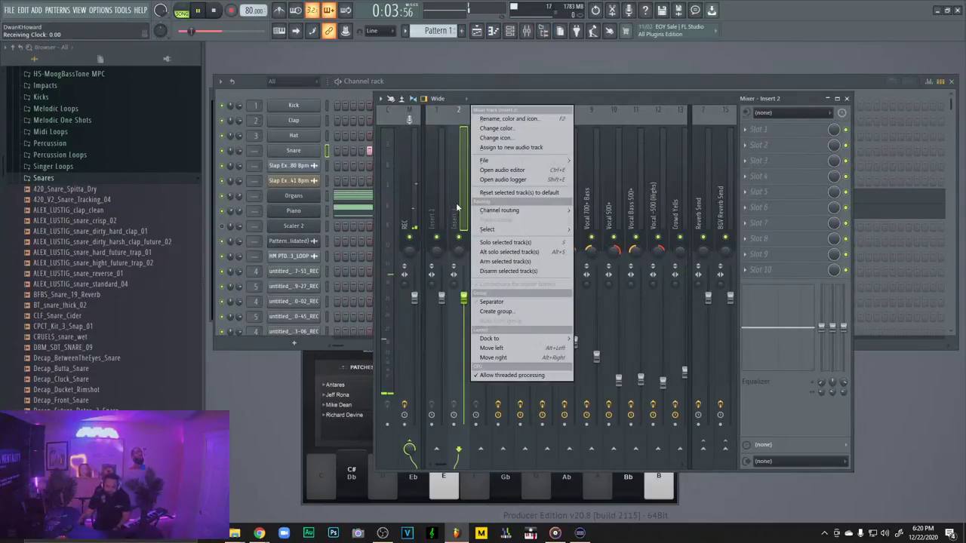
{"action": "left_click", "coordinate": [481, 119]}
{"action": "type", "text": "saN"}
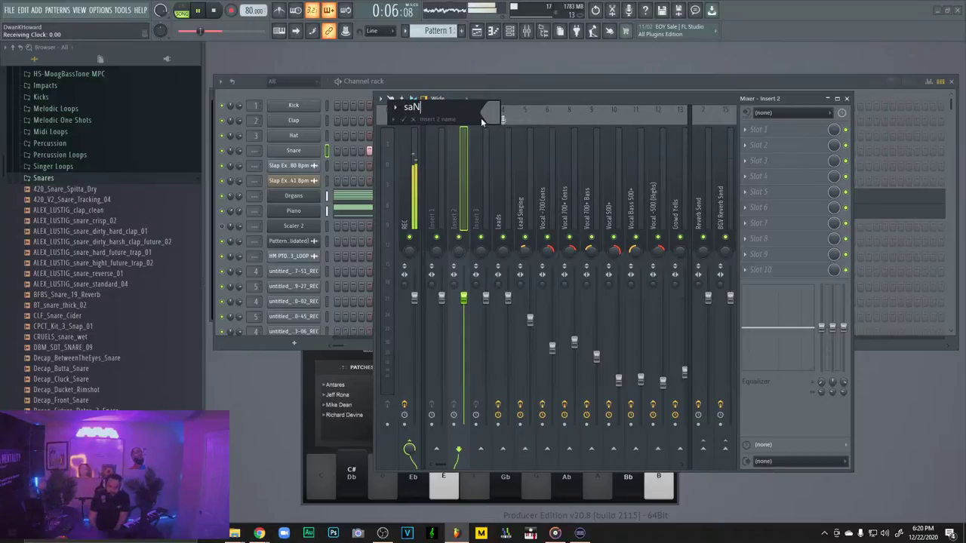
{"action": "key", "text": "BackSpace"}
{"action": "key", "text": "BackSpace"}
{"action": "key", "text": "BackSpace"}
{"action": "type", "text": "Sna"}
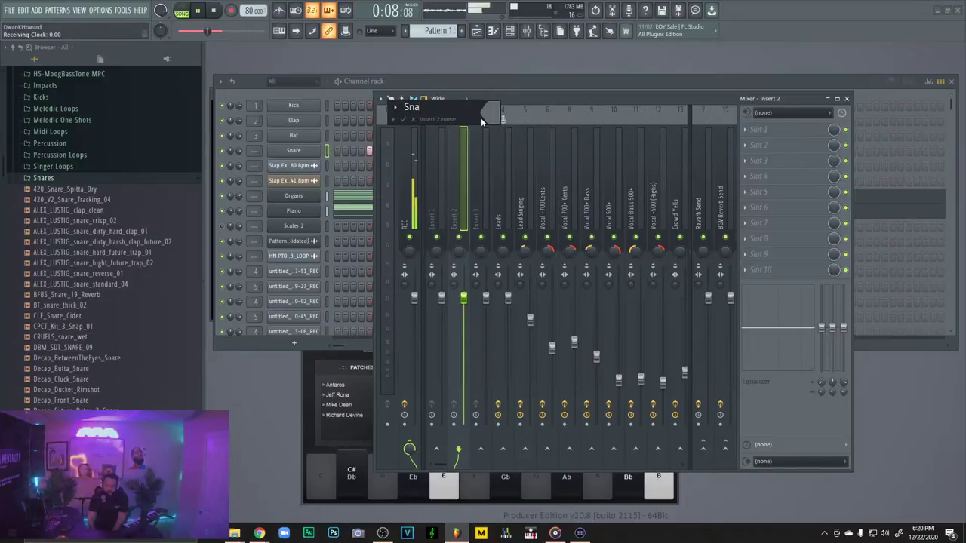
{"action": "type", "text": "re"}
{"action": "key", "text": "Return"}
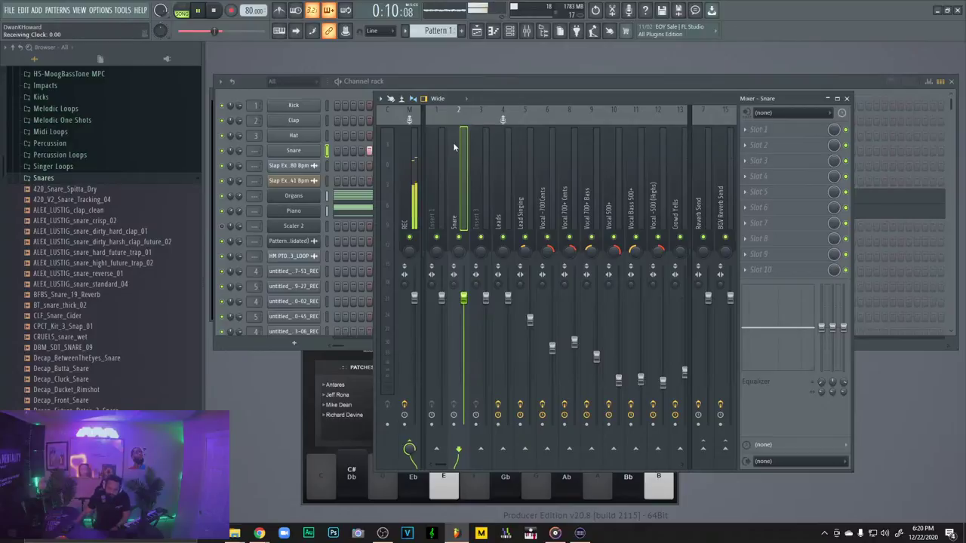
Route the selected Snare channel to the Snare mixer track
{"action": "right_click", "coordinate": [460, 199]}
{"action": "mouse_move", "coordinate": [535, 211]}
{"action": "left_click", "coordinate": [584, 212]}
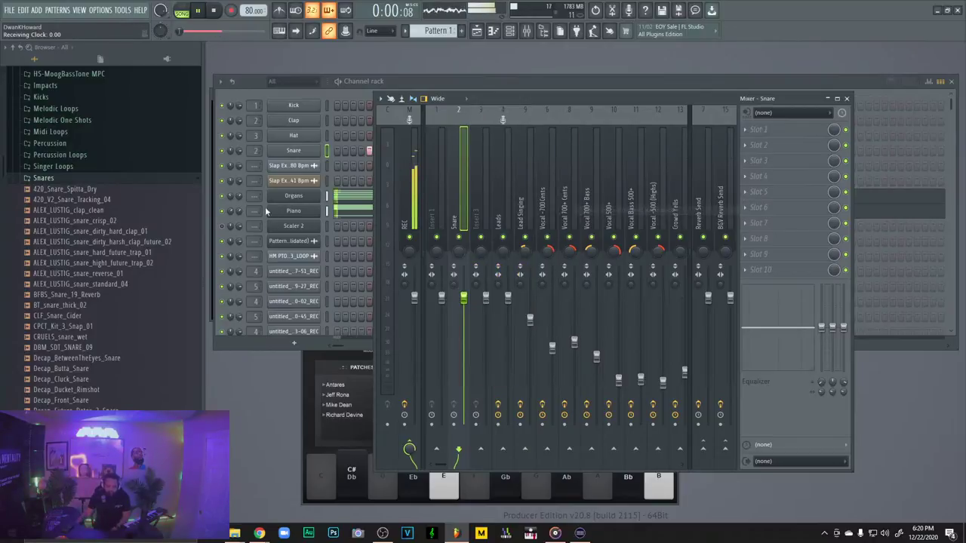
Mute the Organs channel and raise the four upper notes of the Piano chord at bar 4 by one octave
{"action": "left_click", "coordinate": [224, 197]}
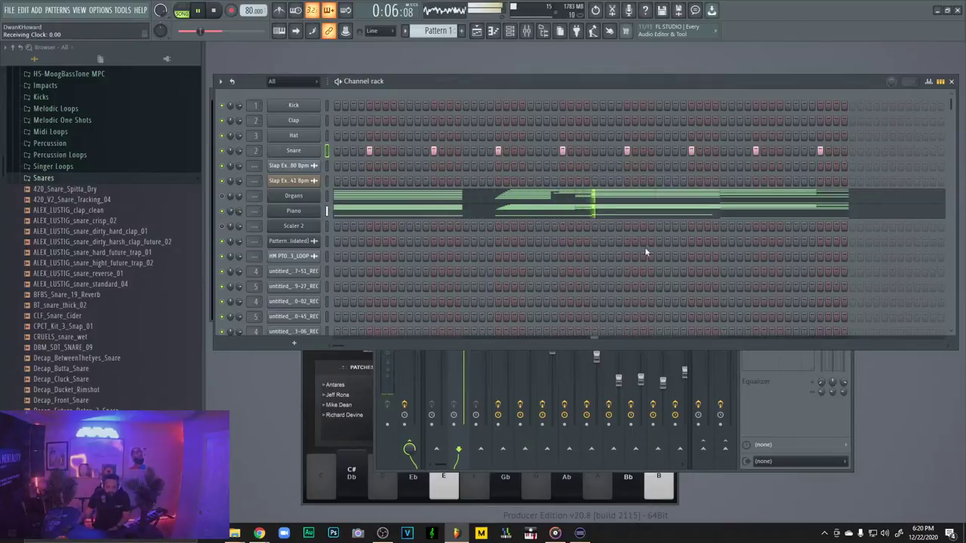
{"action": "left_click", "coordinate": [376, 212]}
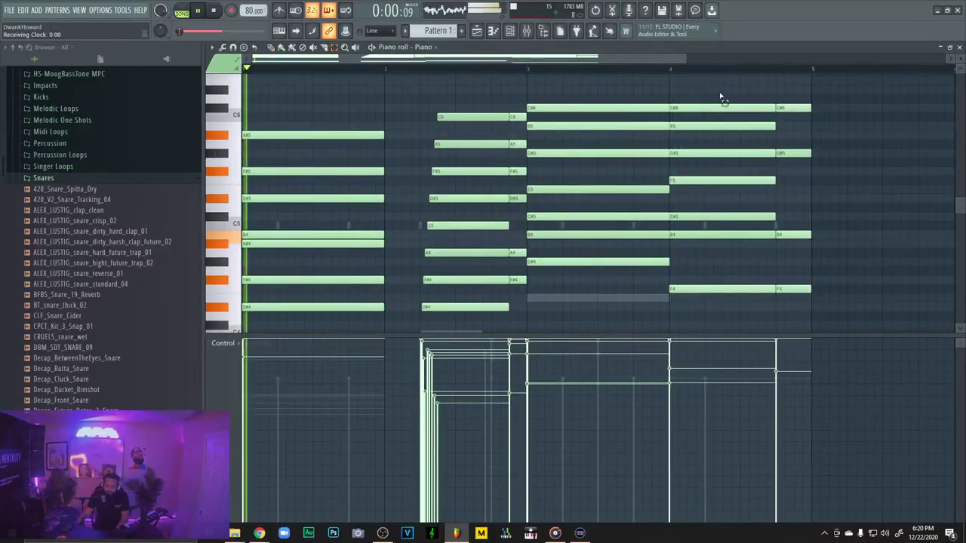
{"action": "left_click_drag", "start_coordinate": [722, 95], "coordinate": [720, 181]}
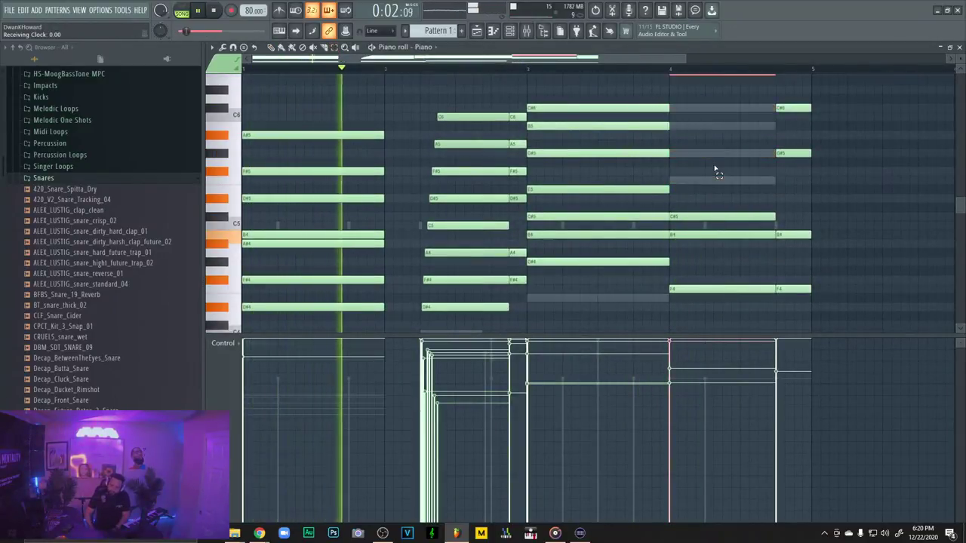
{"action": "scroll", "coordinate": [553, 129], "scroll_direction": "down", "scroll_amount": 2}
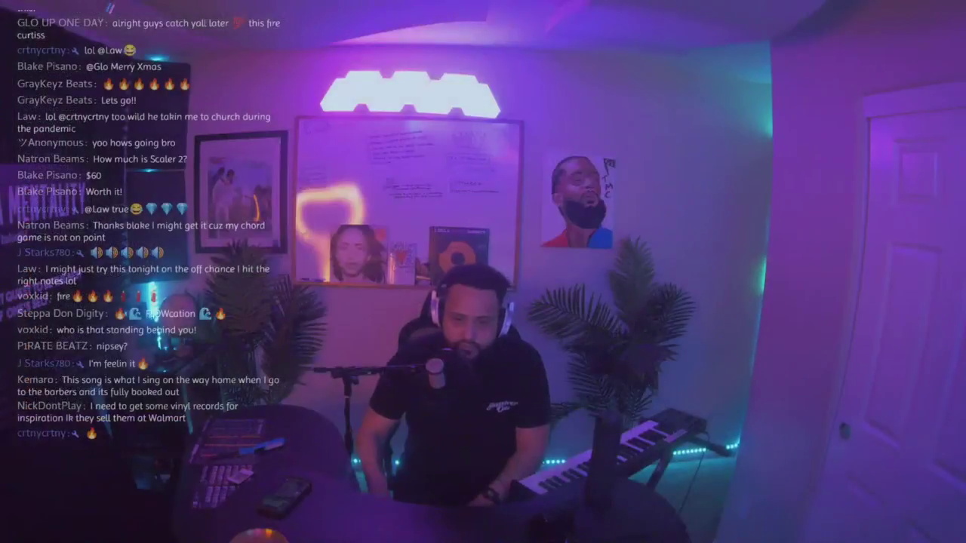
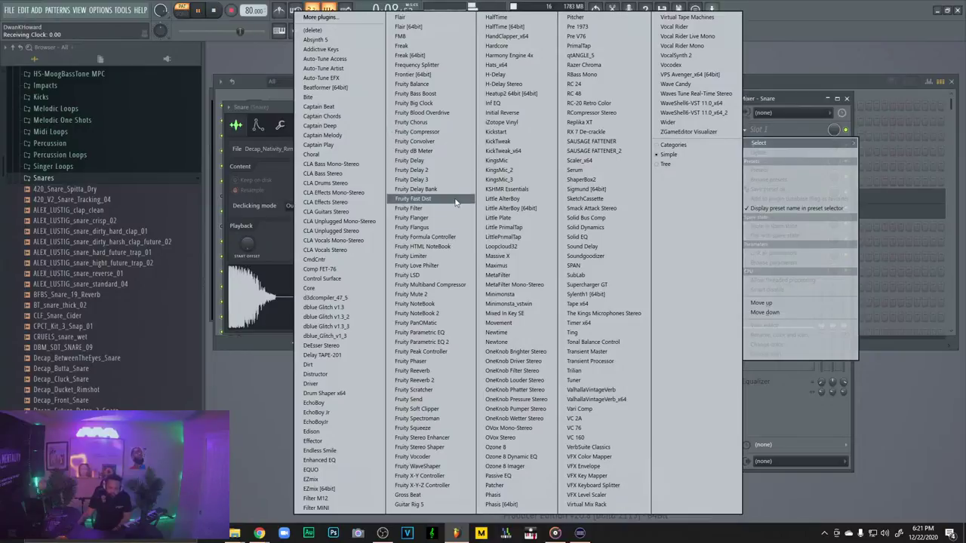
Add Fruity Fast Dist to the first effect slot of the Snare mixer track and adjust its Post level
{"action": "left_click", "coordinate": [451, 175]}
{"action": "left_click", "coordinate": [466, 200]}
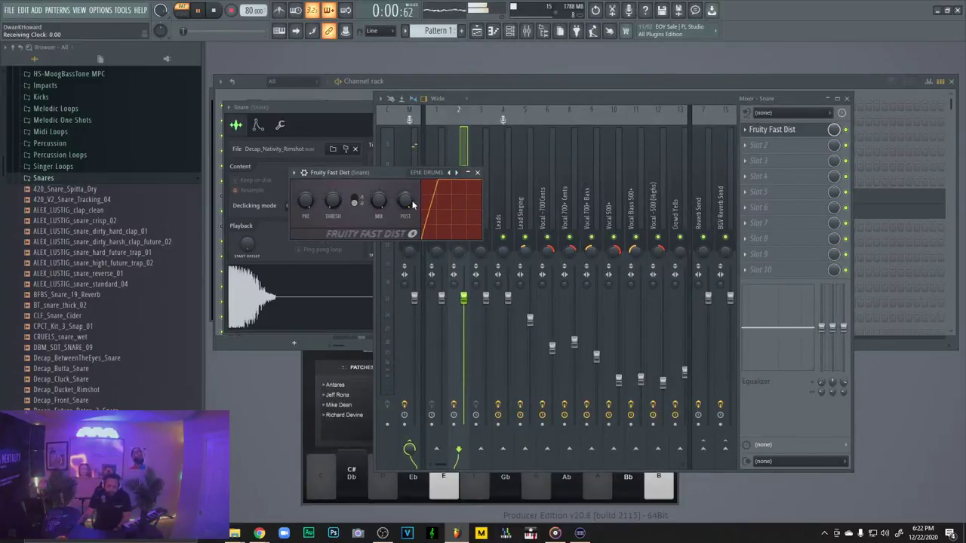
{"action": "left_click_drag", "start_coordinate": [404, 200], "coordinate": [404, 189]}
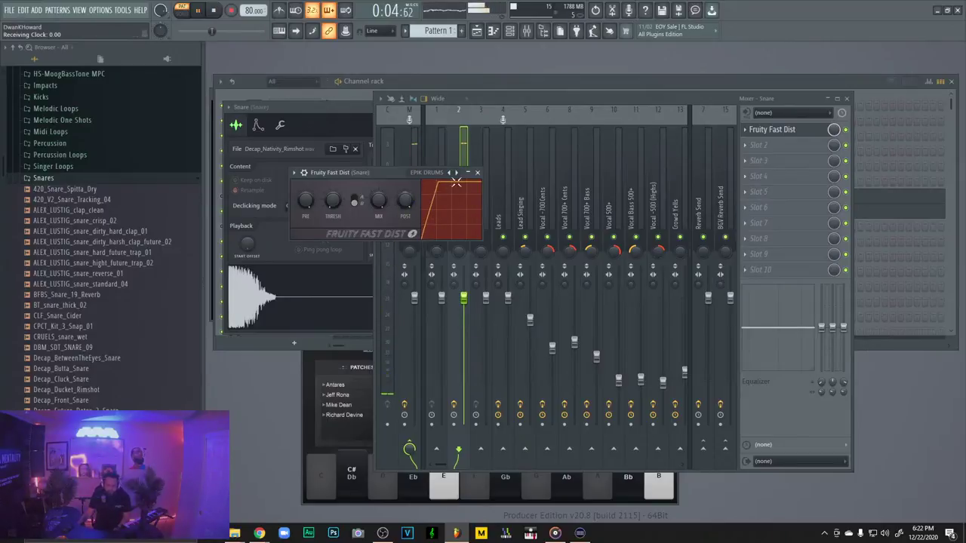
{"action": "left_click", "coordinate": [478, 173]}
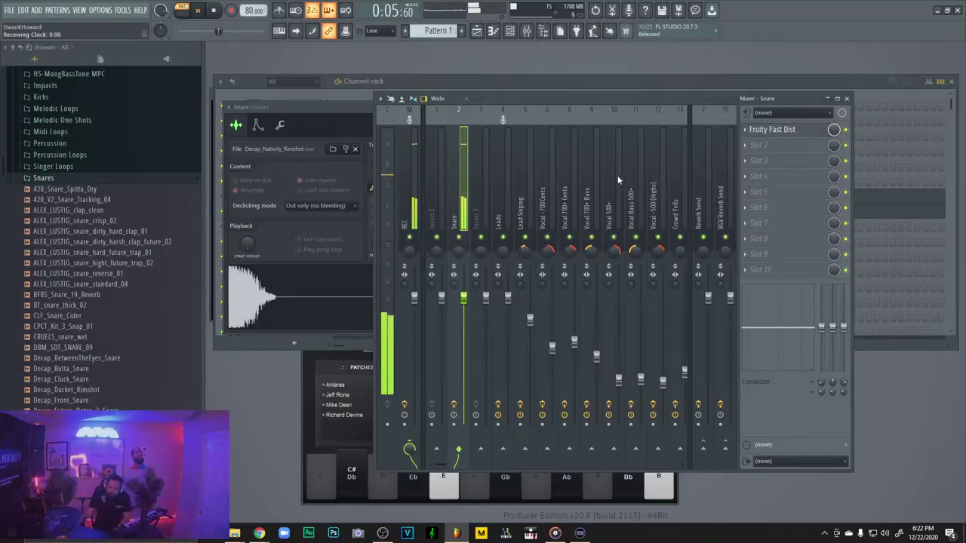
{"action": "left_click", "coordinate": [806, 133]}
{"action": "left_click_drag", "start_coordinate": [406, 200], "coordinate": [406, 215]}
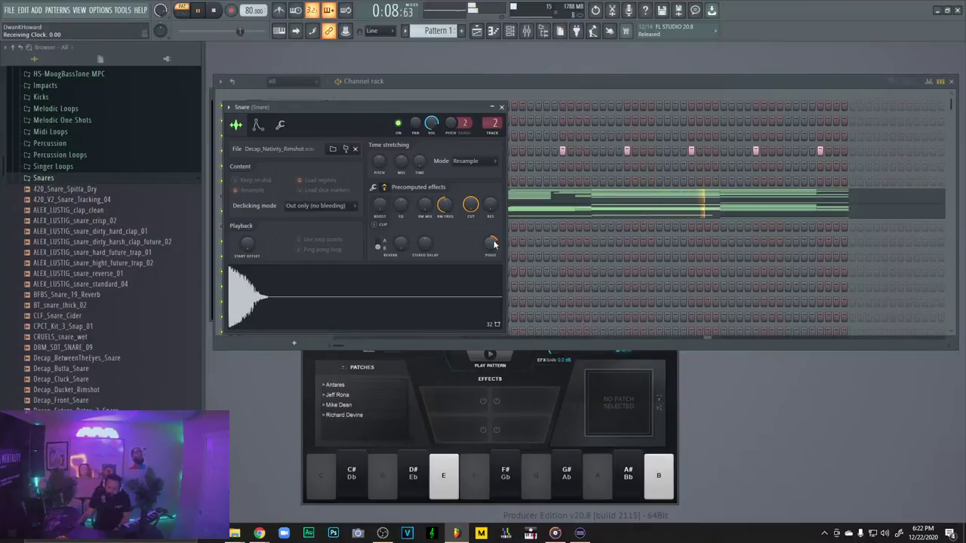
Set the Snare sample's time-stretching mode to Stretch and return its Pogo effect to neutral
{"action": "left_click", "coordinate": [466, 161]}
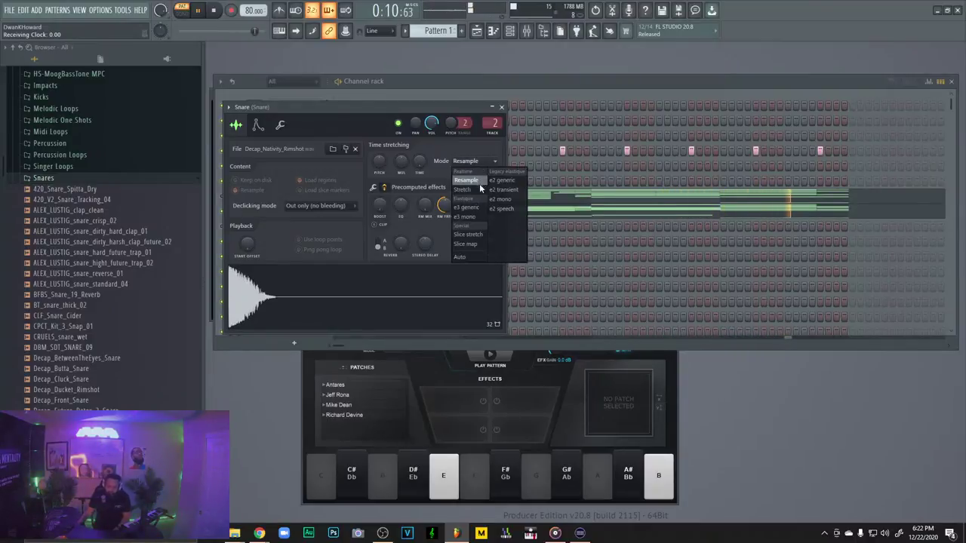
{"action": "left_click", "coordinate": [479, 181]}
{"action": "left_click_drag", "start_coordinate": [491, 243], "coordinate": [491, 234]}
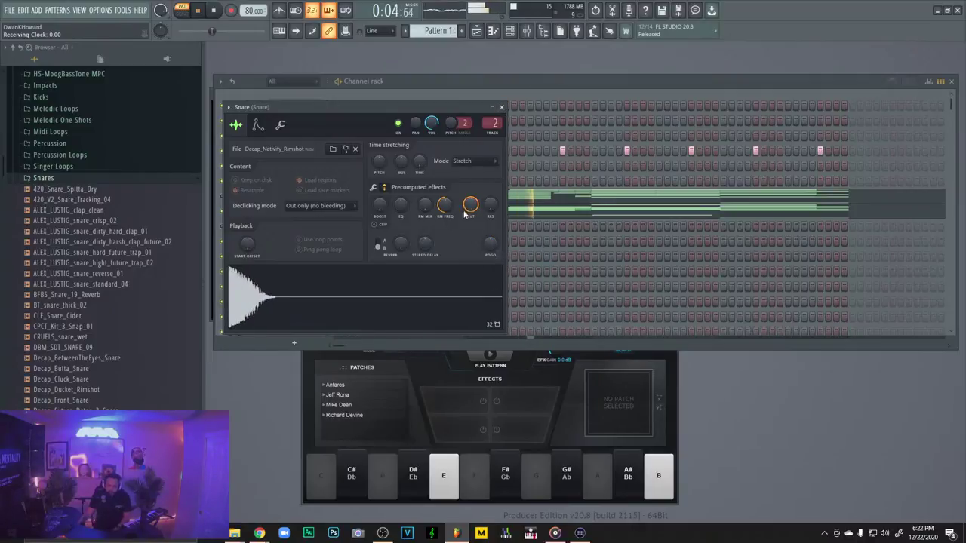
Adjust the Length and fade-out of the Snare sample in its precomputed effects
{"action": "left_click", "coordinate": [383, 188]}
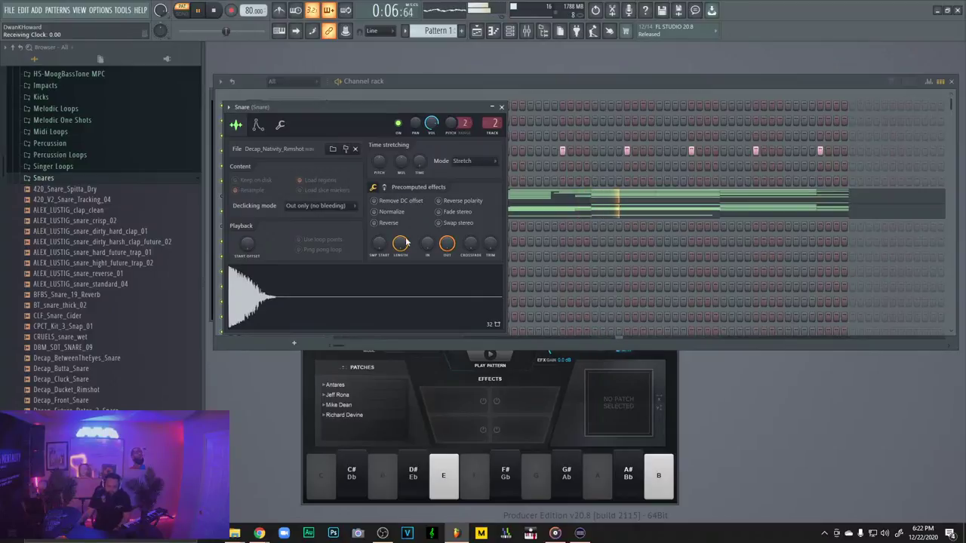
{"action": "left_click_drag", "start_coordinate": [400, 242], "coordinate": [400, 268]}
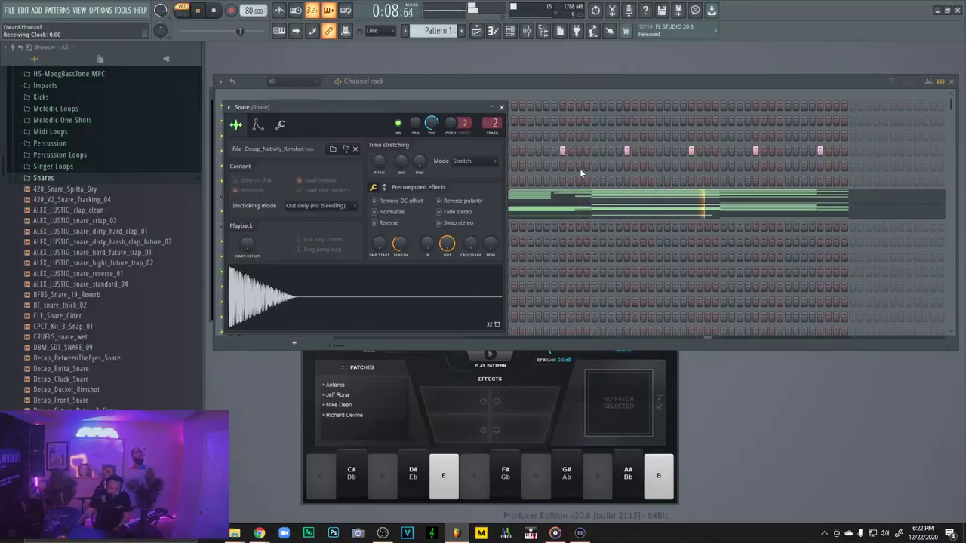
{"action": "mouse_move", "coordinate": [447, 238]}
{"action": "left_mouse_down"}
{"action": "mouse_move", "coordinate": [448, 257]}
{"action": "mouse_move", "coordinate": [446, 243]}
{"action": "left_mouse_up"}
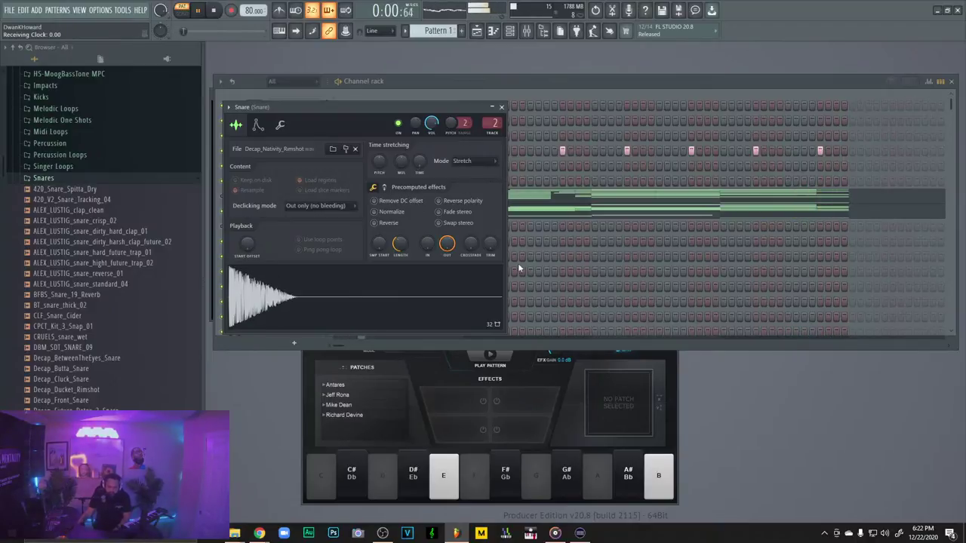
{"action": "left_click", "coordinate": [384, 188]}
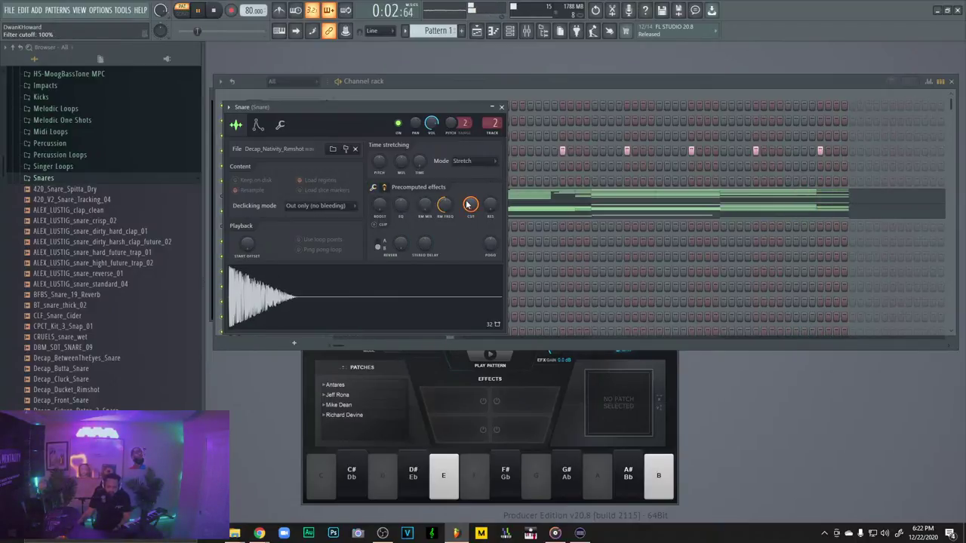
{"action": "left_click", "coordinate": [373, 187]}
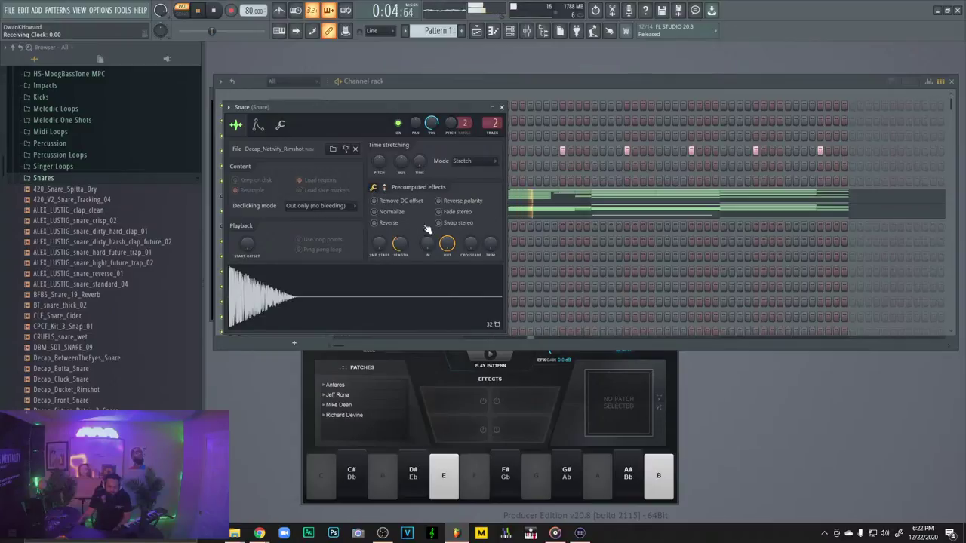
{"action": "left_click_drag", "start_coordinate": [399, 247], "coordinate": [401, 235]}
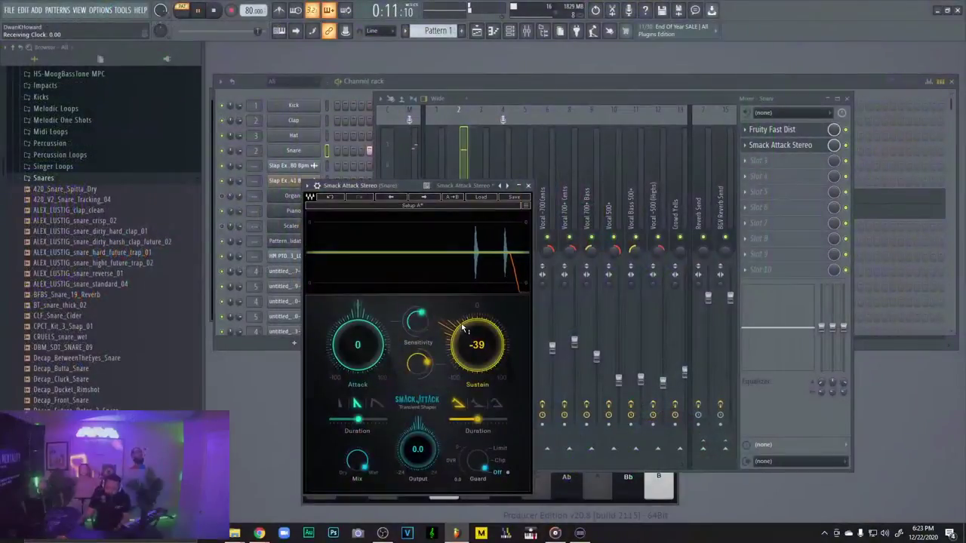
Set the Snare track's Smack Attack Stereo to Sustain -41 and Attack 14, with Guard set to Clip
{"action": "left_click_drag", "start_coordinate": [462, 327], "coordinate": [460, 330]}
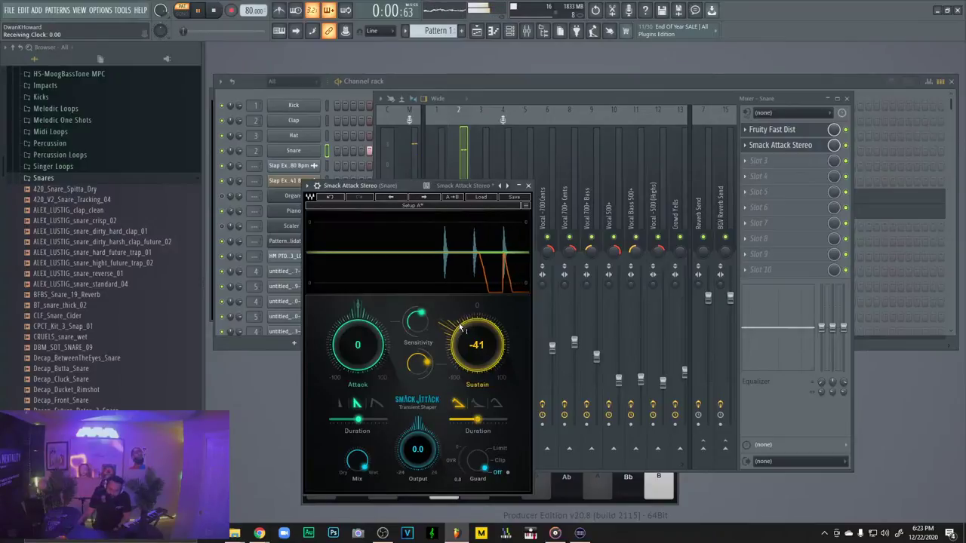
{"action": "left_click", "coordinate": [492, 461]}
{"action": "left_click_drag", "start_coordinate": [361, 365], "coordinate": [362, 352]}
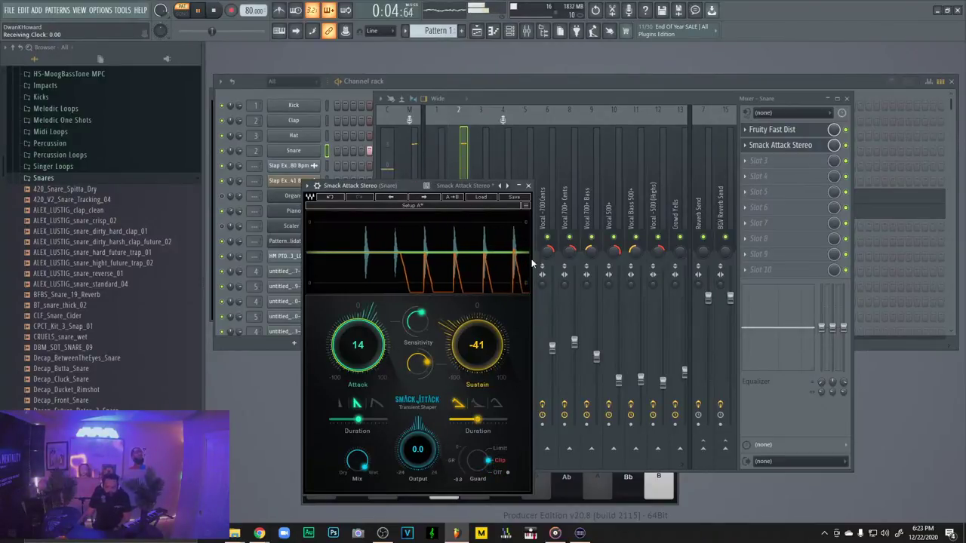
Set the Snare mixer track's volume to 96% and return to the channel rack
{"action": "left_click", "coordinate": [853, 99]}
{"action": "left_click", "coordinate": [847, 99]}
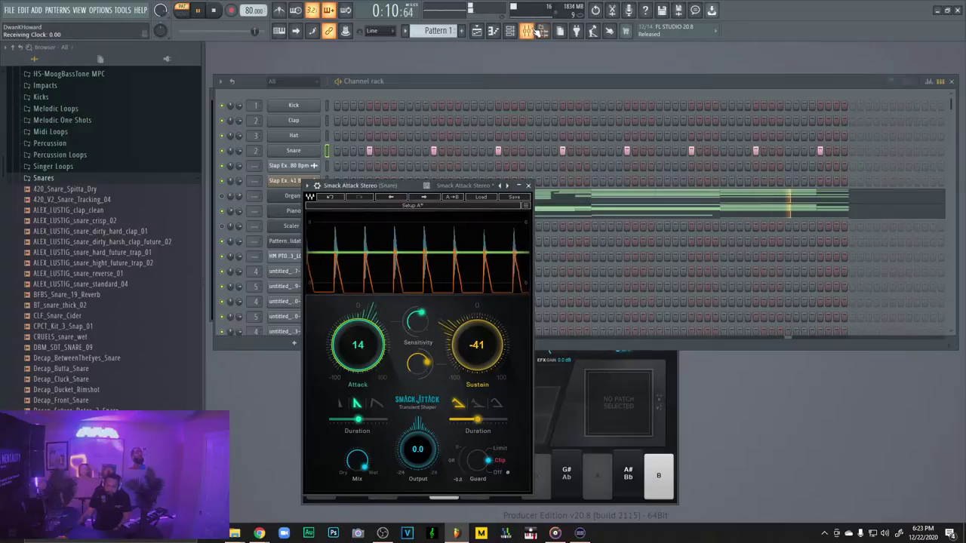
{"action": "key", "text": "F9"}
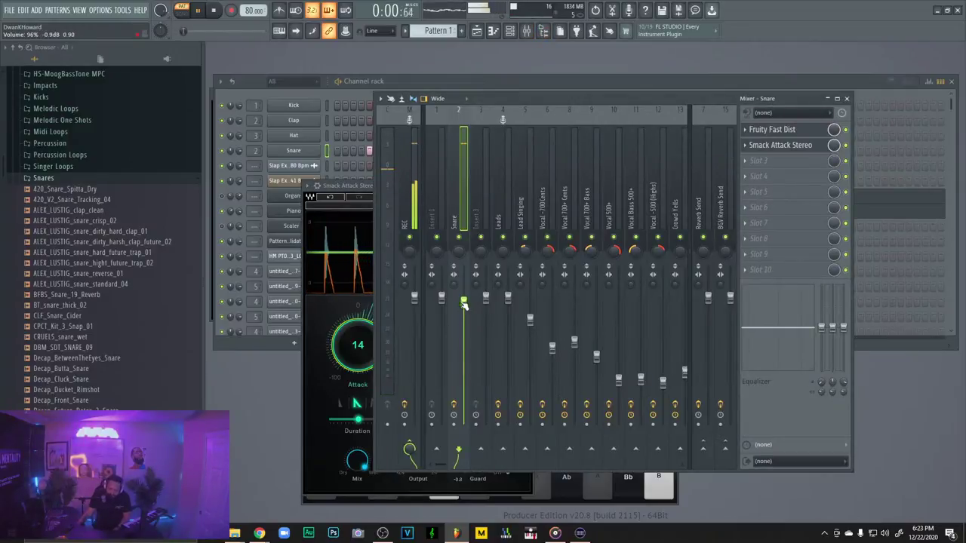
{"action": "key", "text": "F6"}
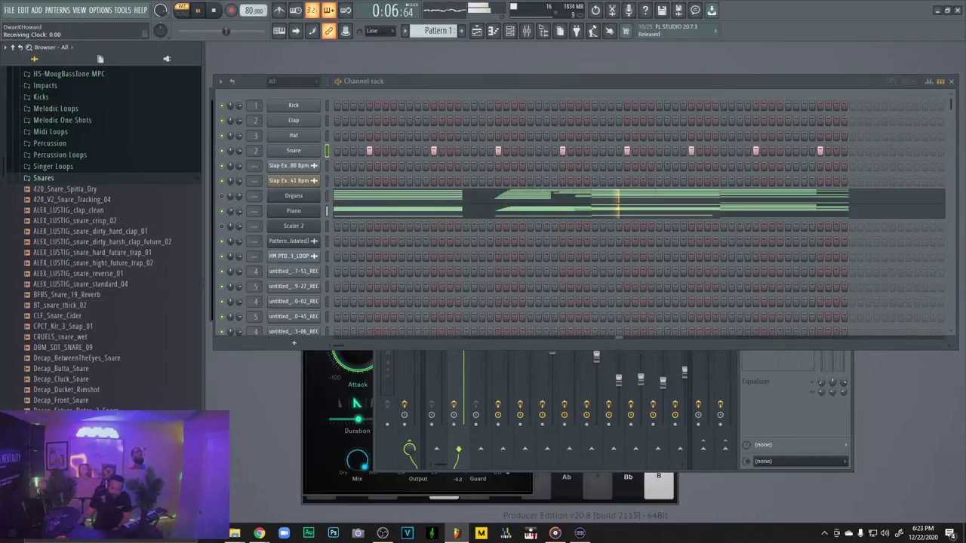
Clone the Snare channel and paste the Snare step pattern into the clone
{"action": "right_click", "coordinate": [319, 148]}
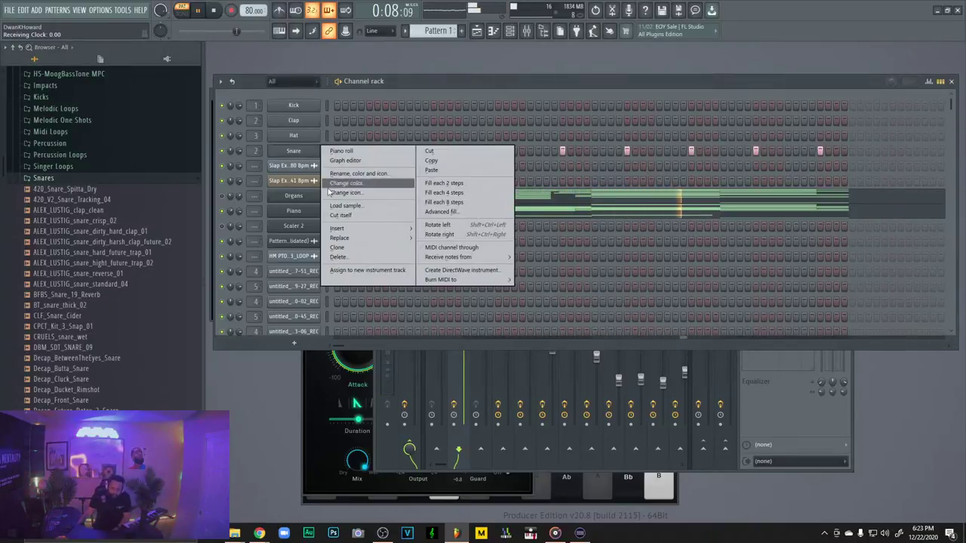
{"action": "left_click", "coordinate": [339, 248]}
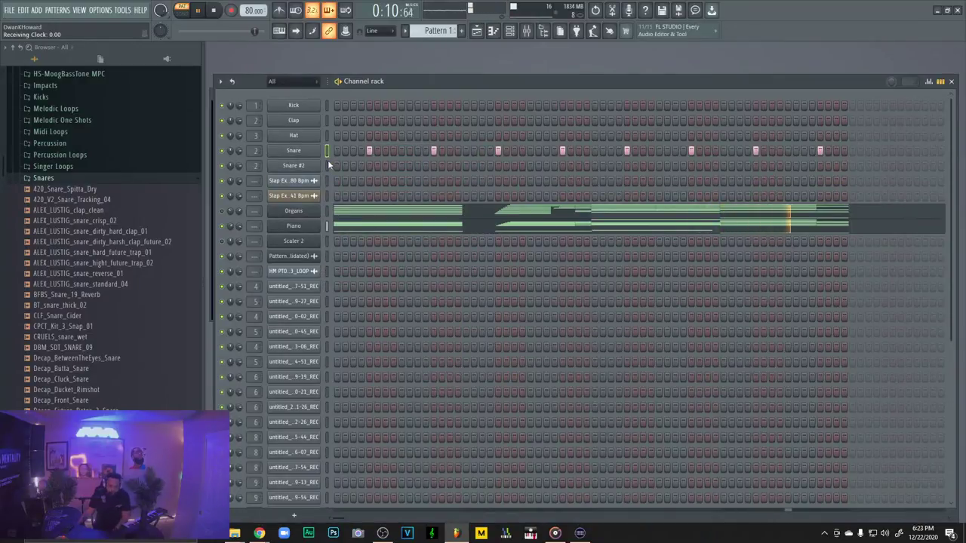
{"action": "left_click", "coordinate": [327, 164]}
{"action": "key", "text": "ctrl+v"}
Load the EK_snare_mindremi sample onto the cloned snare channel and Decap_Future_Detox_2_Snare onto the original Snare channel
{"action": "left_click_drag", "start_coordinate": [151, 442], "coordinate": [312, 166]}
{"action": "scroll", "coordinate": [324, 165], "scroll_direction": "up", "scroll_amount": 1}
{"action": "scroll", "coordinate": [324, 165], "scroll_direction": "up", "scroll_amount": 2}
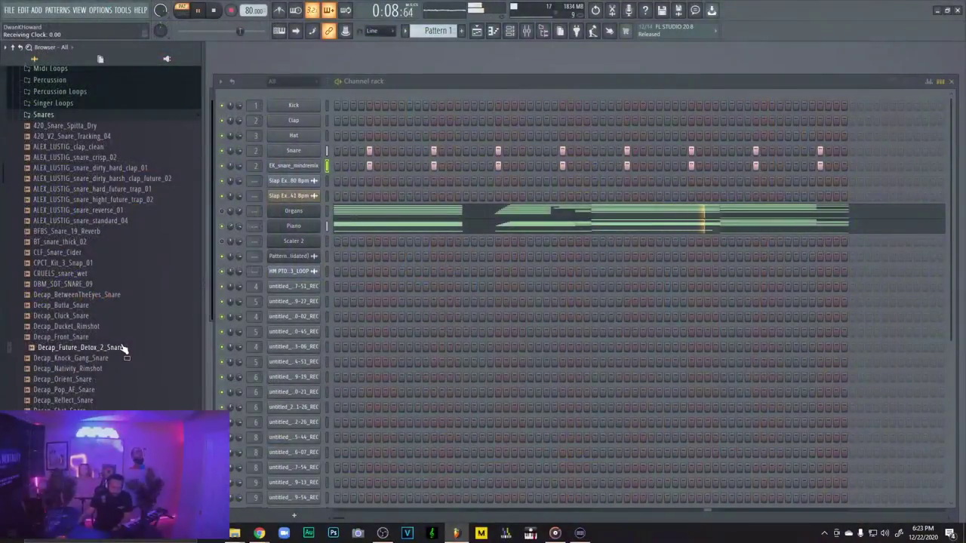
{"action": "left_click_drag", "start_coordinate": [121, 347], "coordinate": [287, 156]}
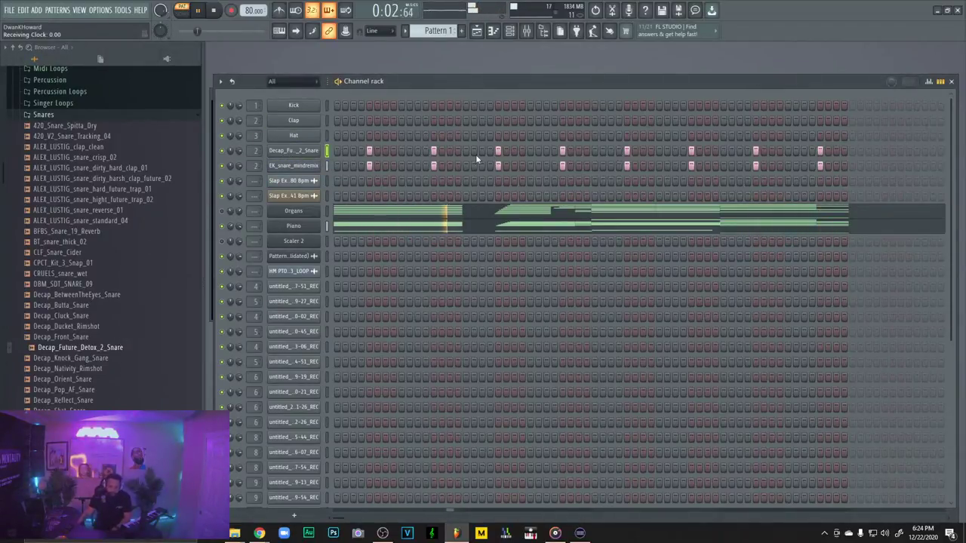
Replace the Hat channel's sample with Decap_Future_Detox_2_Snare and place steps on it matching the last four snare hits
{"action": "left_click", "coordinate": [627, 135]}
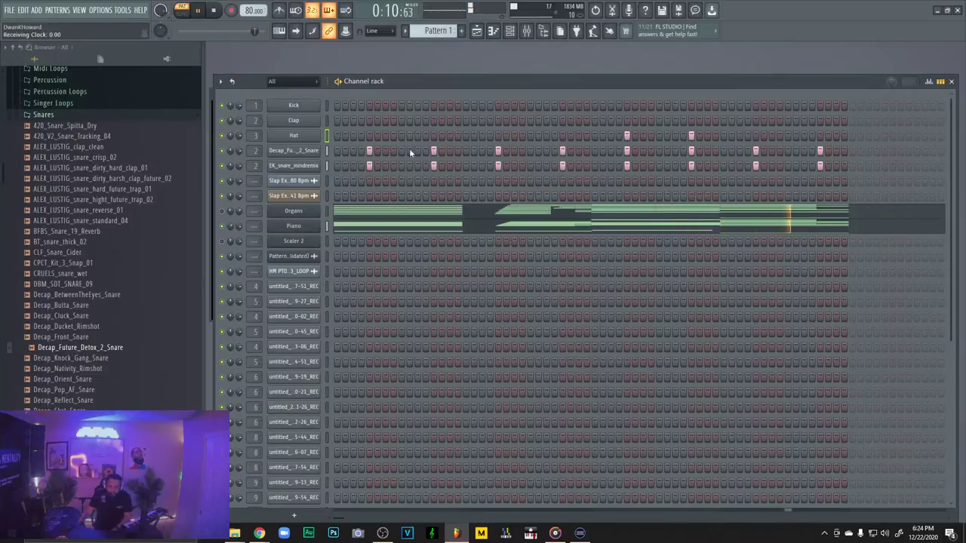
{"action": "left_click_drag", "start_coordinate": [108, 350], "coordinate": [294, 136]}
{"action": "left_click", "coordinate": [755, 136]}
{"action": "left_click", "coordinate": [820, 136]}
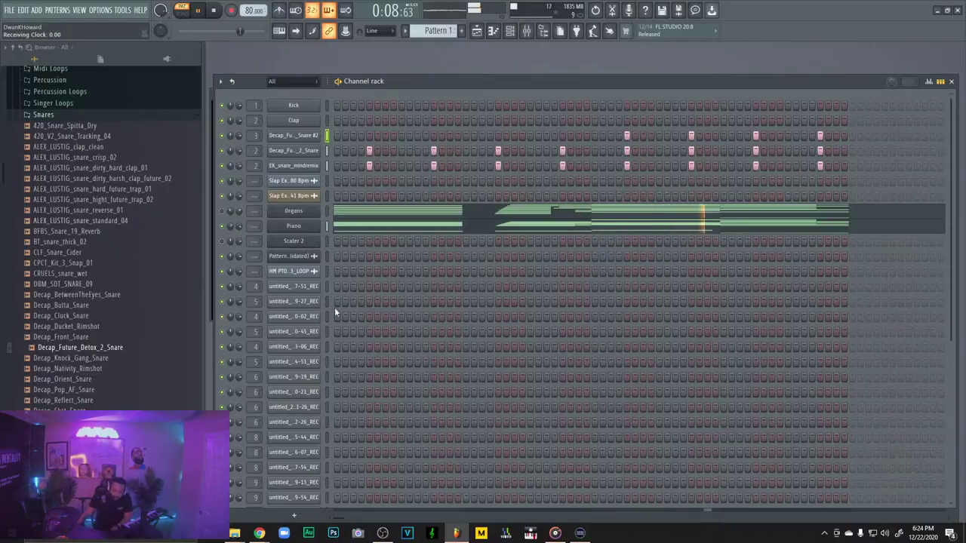
Collapse the Snares sample folder and insert EZdrummer as a new channel below Scaler 2
{"action": "scroll", "coordinate": [67, 332], "scroll_direction": "up", "scroll_amount": 2}
{"action": "scroll", "coordinate": [67, 332], "scroll_direction": "up", "scroll_amount": 4}
{"action": "left_click", "coordinate": [43, 304]}
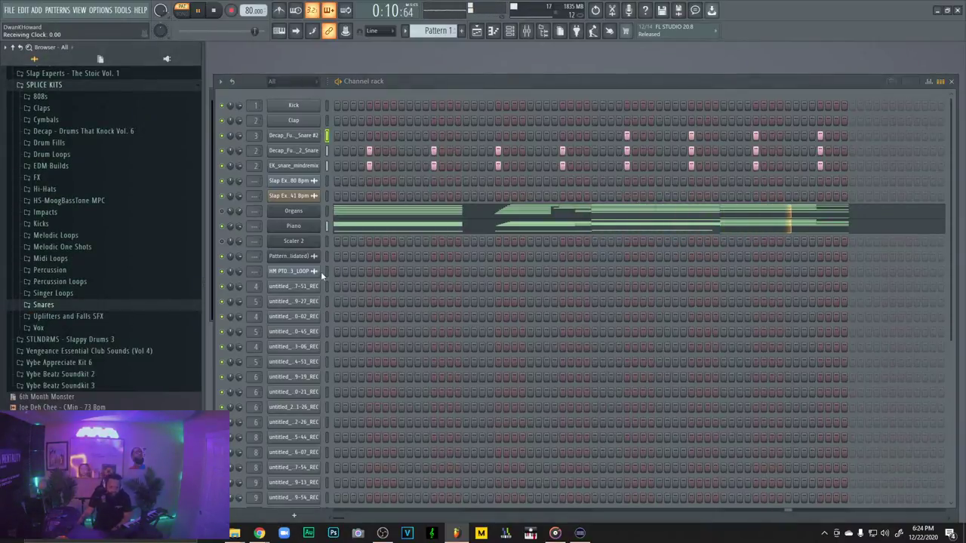
{"action": "right_click", "coordinate": [302, 258]}
{"action": "mouse_move", "coordinate": [362, 333]}
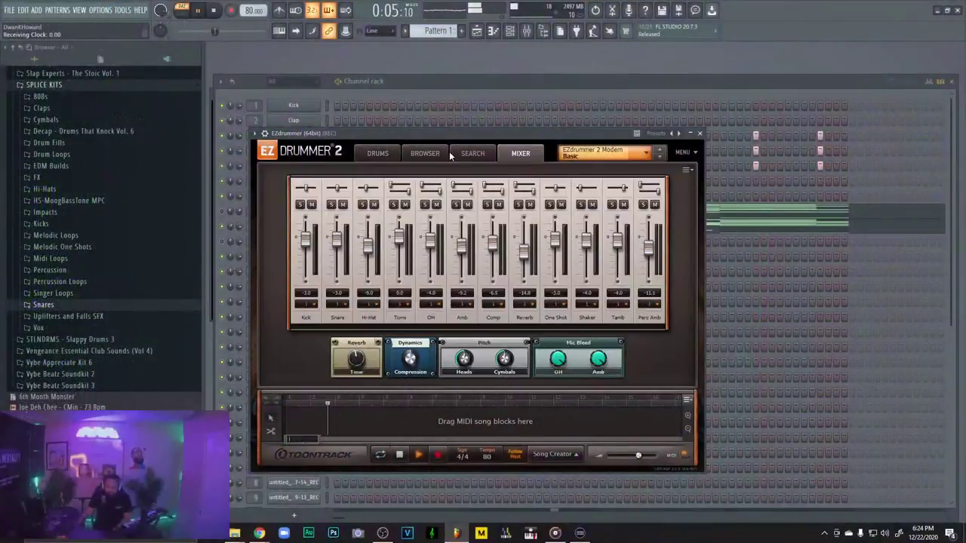
Browse the Soul Grooves Midtempo Straight 4/4 grooves in EZdrummer and audition Classic JB verse variations 01, 04 and 05
{"action": "left_click", "coordinate": [424, 153]}
{"action": "left_click", "coordinate": [377, 153]}
{"action": "left_click", "coordinate": [425, 153]}
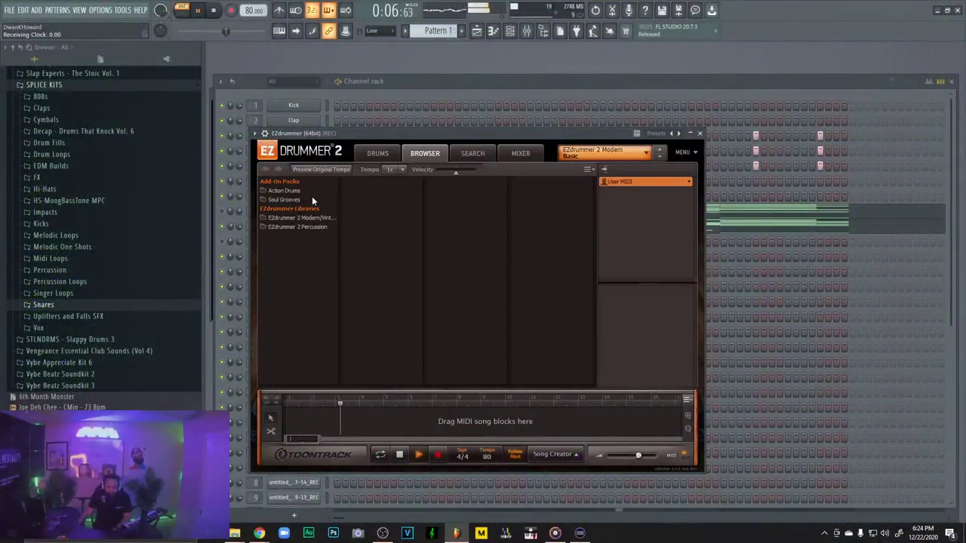
{"action": "left_click", "coordinate": [291, 191]}
{"action": "left_click", "coordinate": [295, 200]}
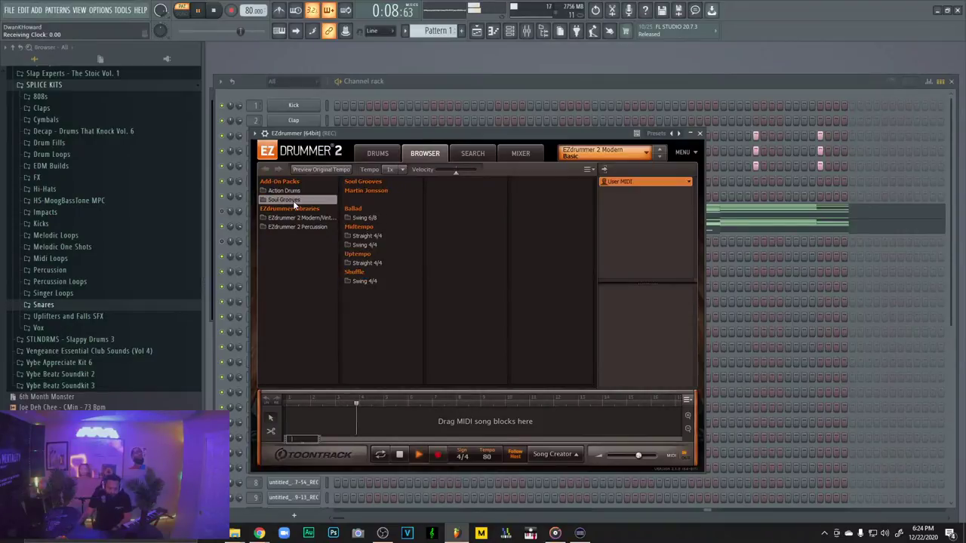
{"action": "left_click", "coordinate": [367, 235]}
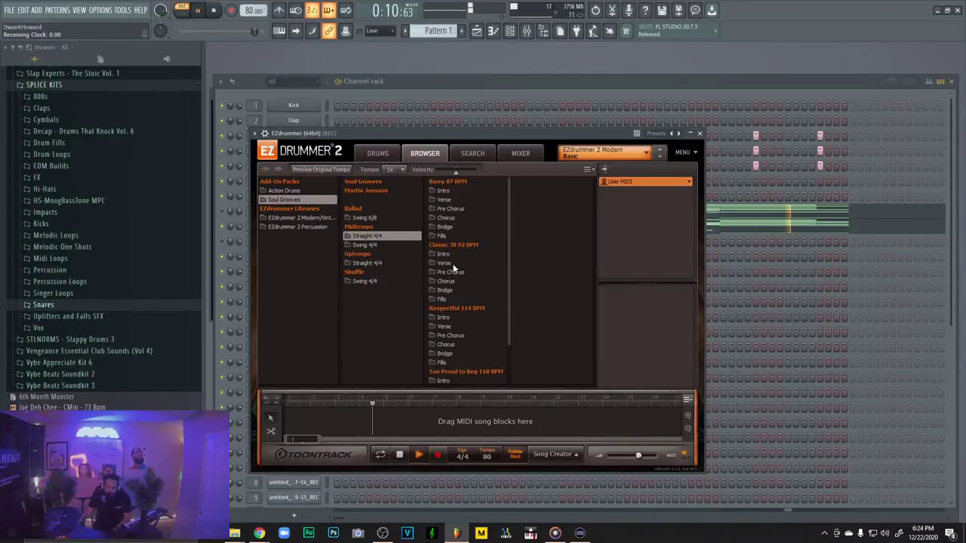
{"action": "left_click", "coordinate": [446, 263]}
{"action": "left_click", "coordinate": [522, 183]}
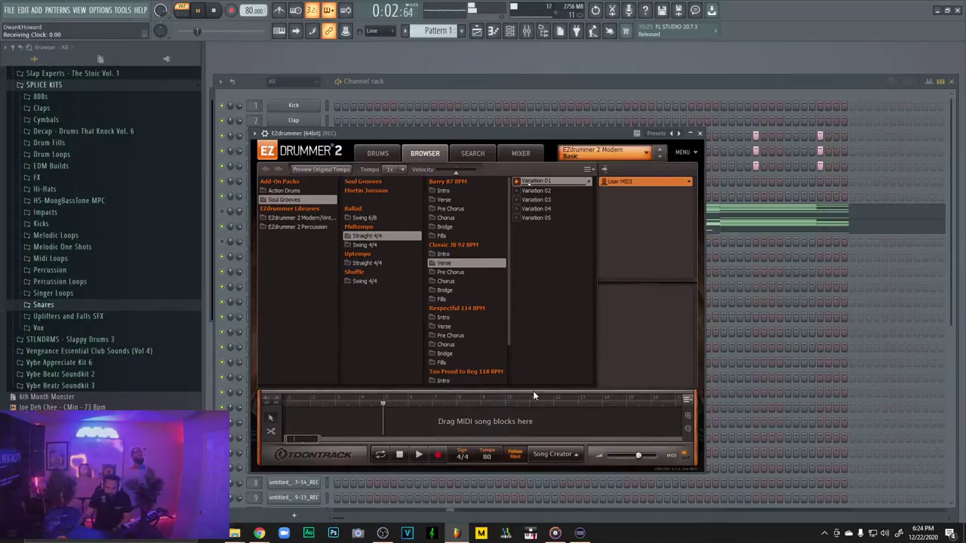
{"action": "left_click", "coordinate": [515, 208]}
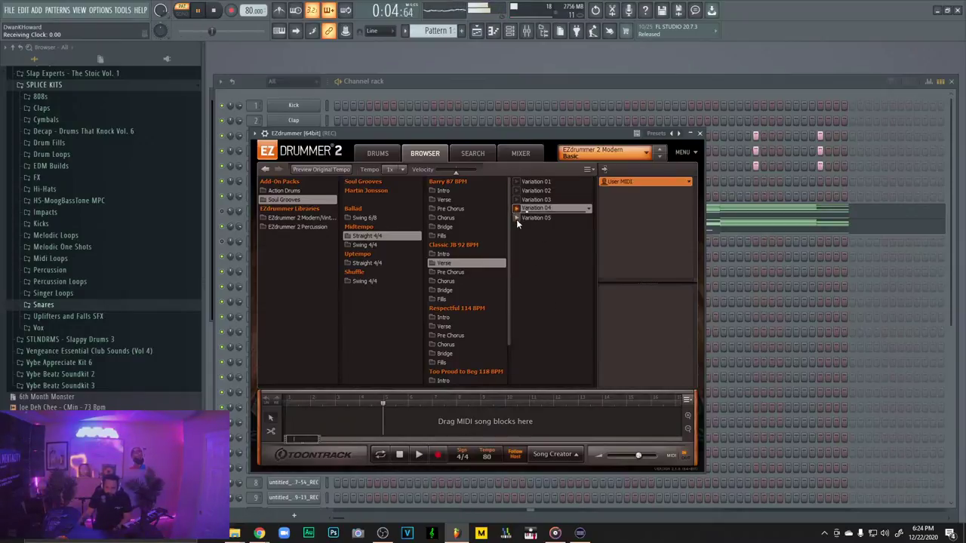
{"action": "left_click", "coordinate": [516, 218]}
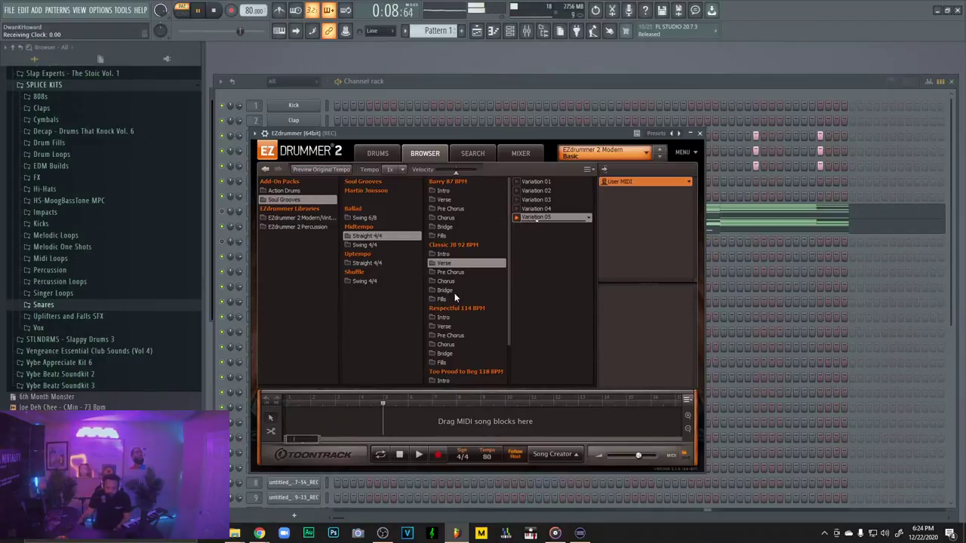
Audition Respectful verse variations 05, 03 and 02, set the groove tempo to 2x, and open the Respectful Chorus grooves
{"action": "left_click", "coordinate": [449, 327]}
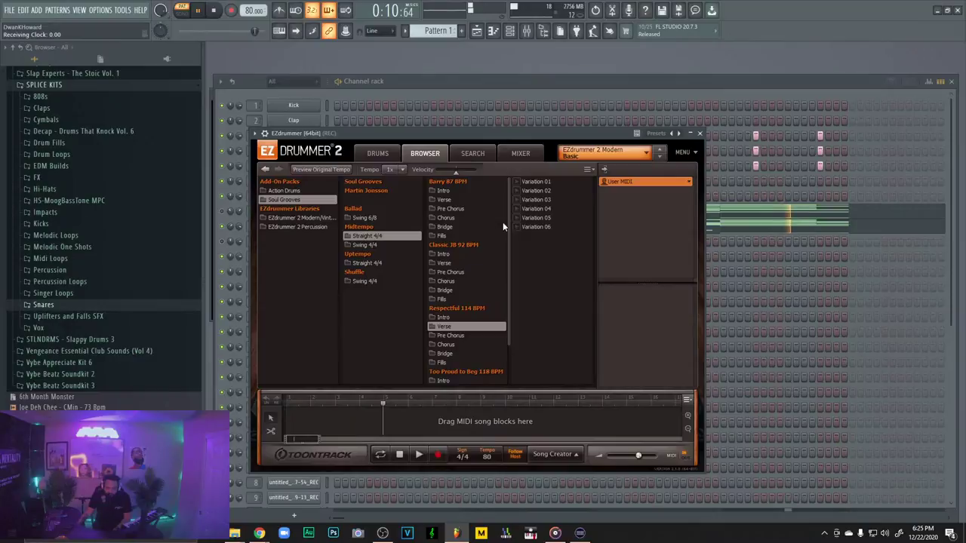
{"action": "left_click", "coordinate": [516, 218]}
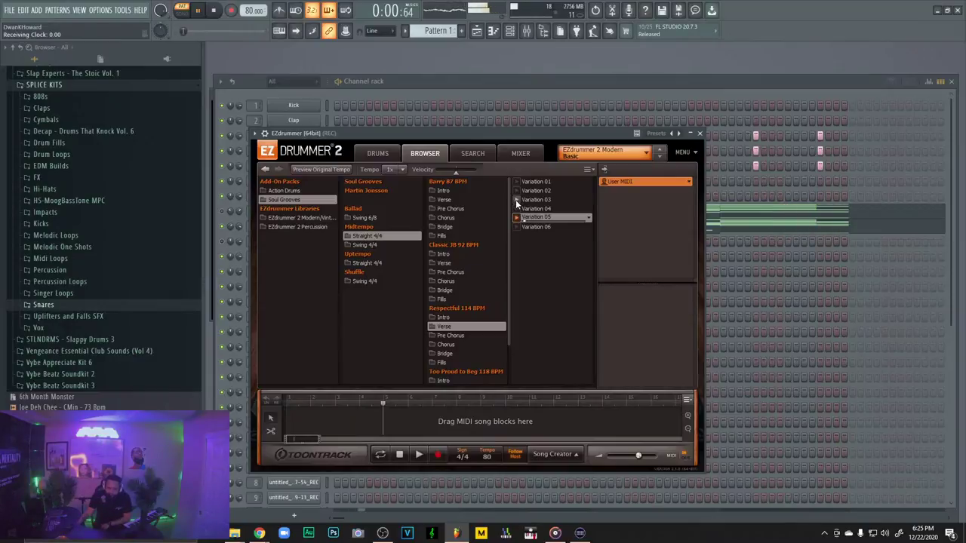
{"action": "left_click", "coordinate": [517, 199]}
{"action": "left_click", "coordinate": [516, 190]}
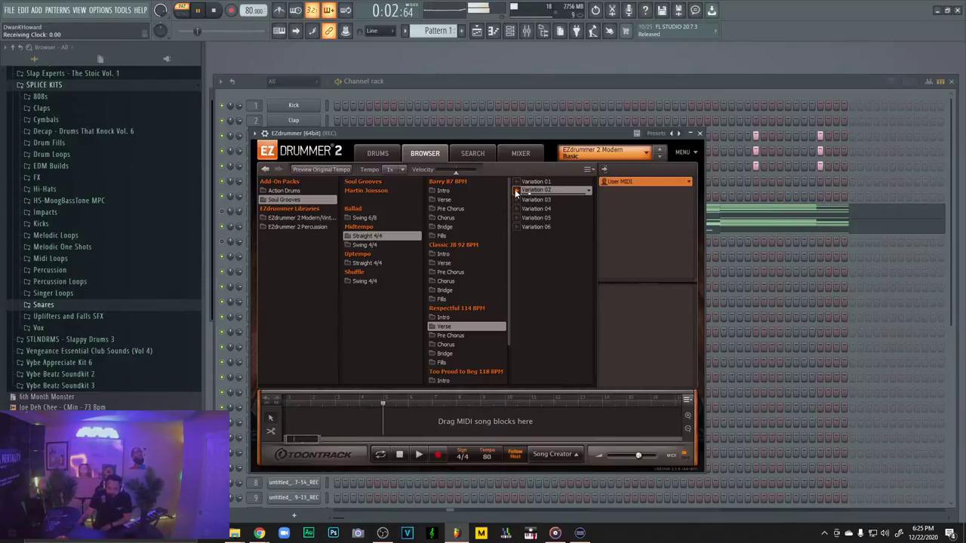
{"action": "left_click", "coordinate": [402, 170]}
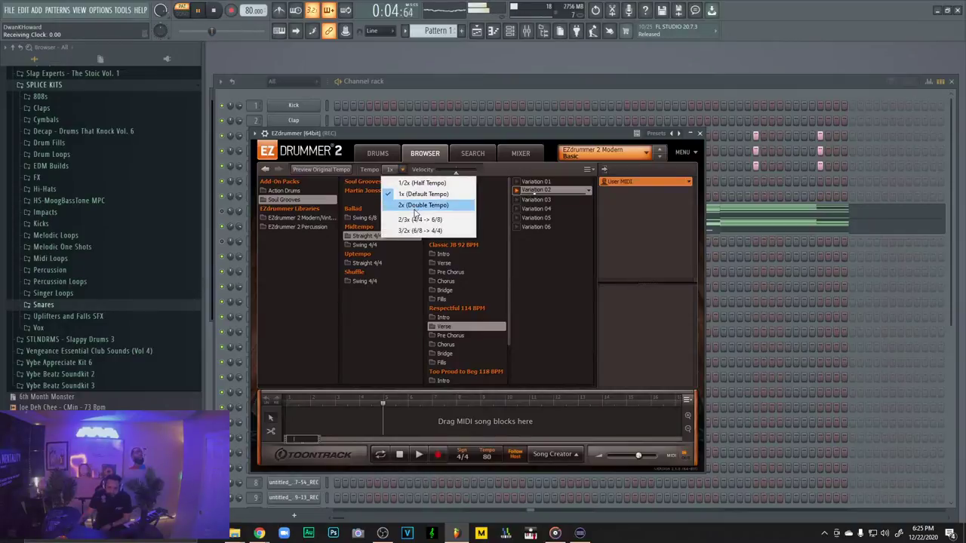
{"action": "left_click", "coordinate": [414, 205]}
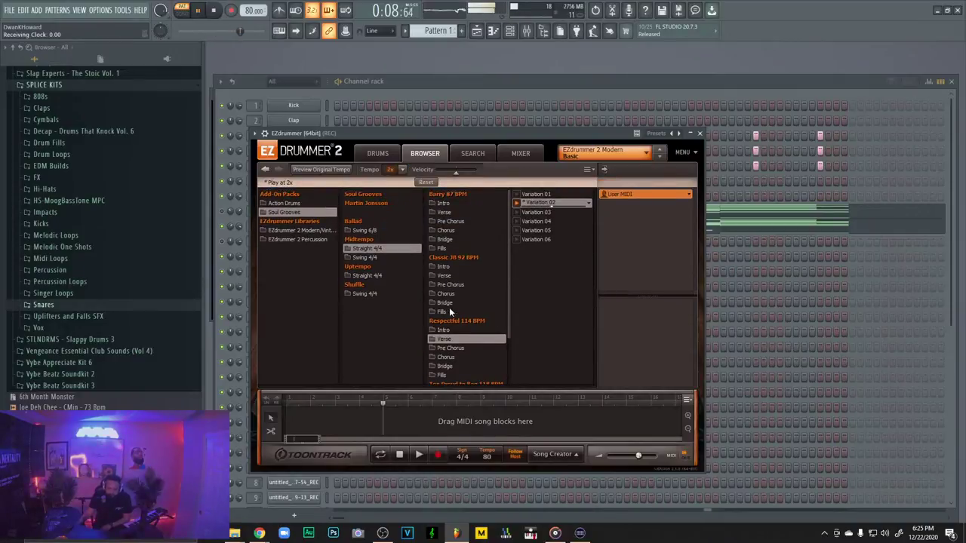
{"action": "left_click", "coordinate": [451, 358]}
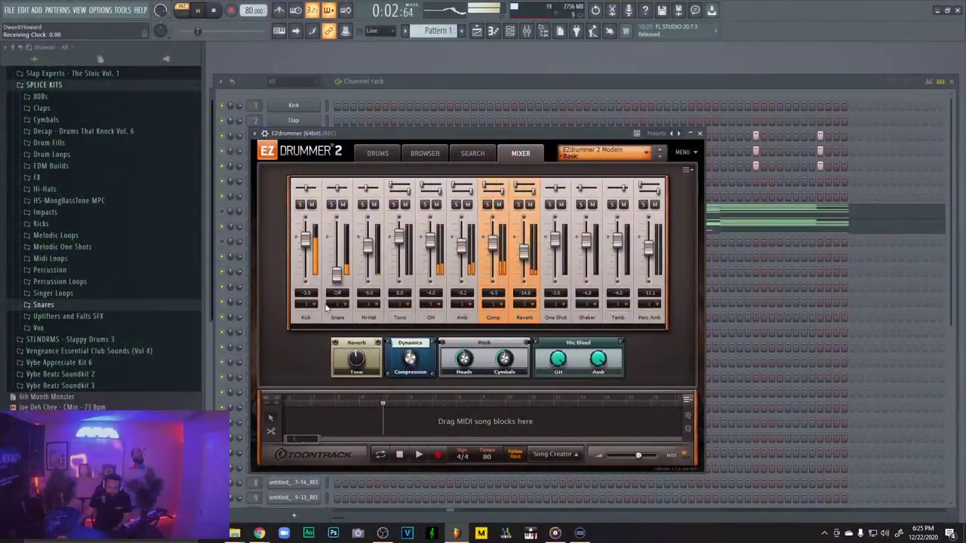
Lower the Kick fader in EZdrummer's mixer to Off and raise the Hi-Hat fader to 1.1
{"action": "left_click_drag", "start_coordinate": [303, 240], "coordinate": [321, 337]}
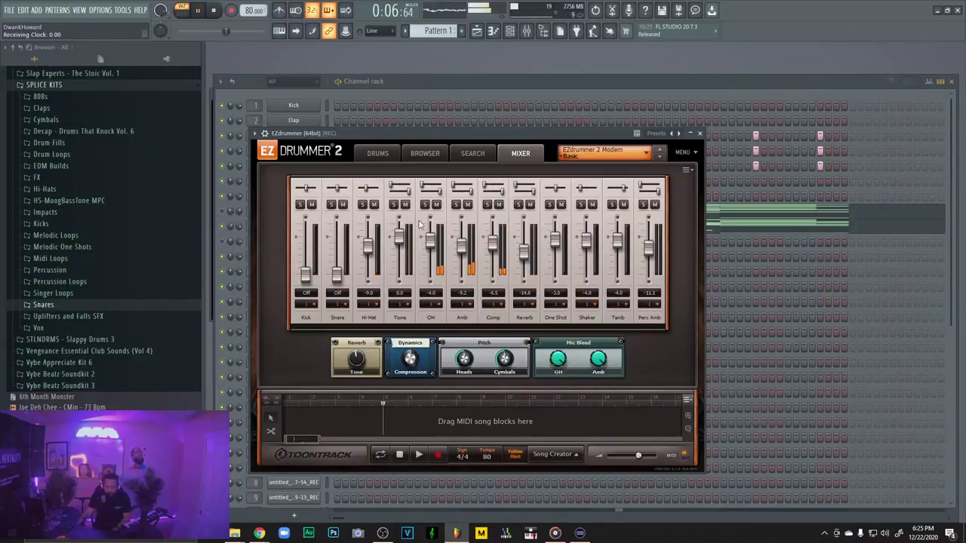
{"action": "left_click", "coordinate": [490, 156]}
{"action": "left_click", "coordinate": [509, 155]}
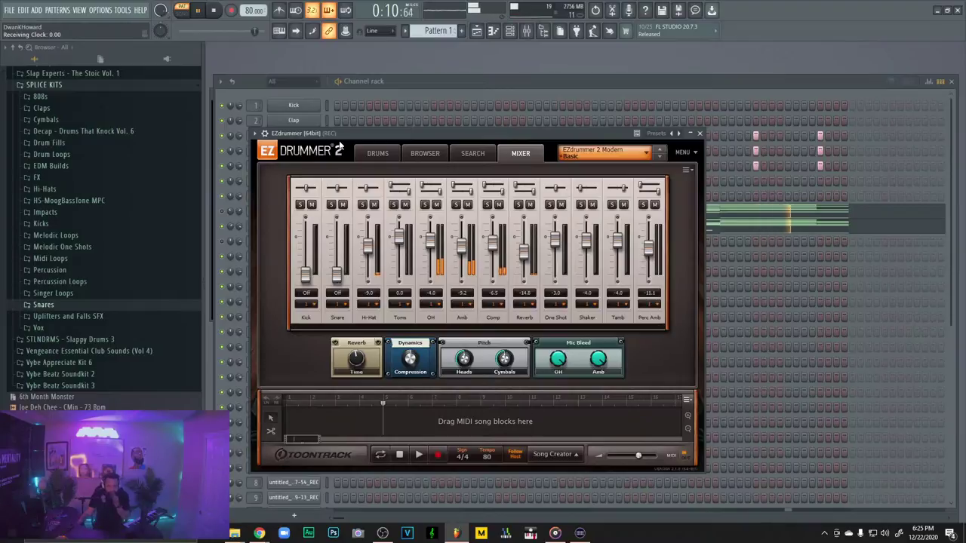
{"action": "left_click", "coordinate": [377, 154]}
{"action": "left_click", "coordinate": [432, 154]}
{"action": "left_click", "coordinate": [502, 157]}
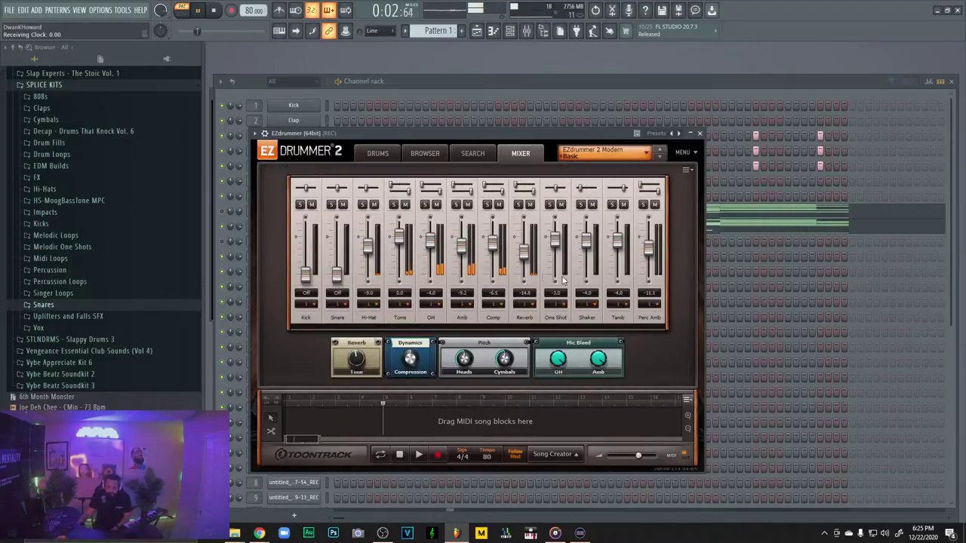
{"action": "left_click_drag", "start_coordinate": [369, 252], "coordinate": [368, 229]}
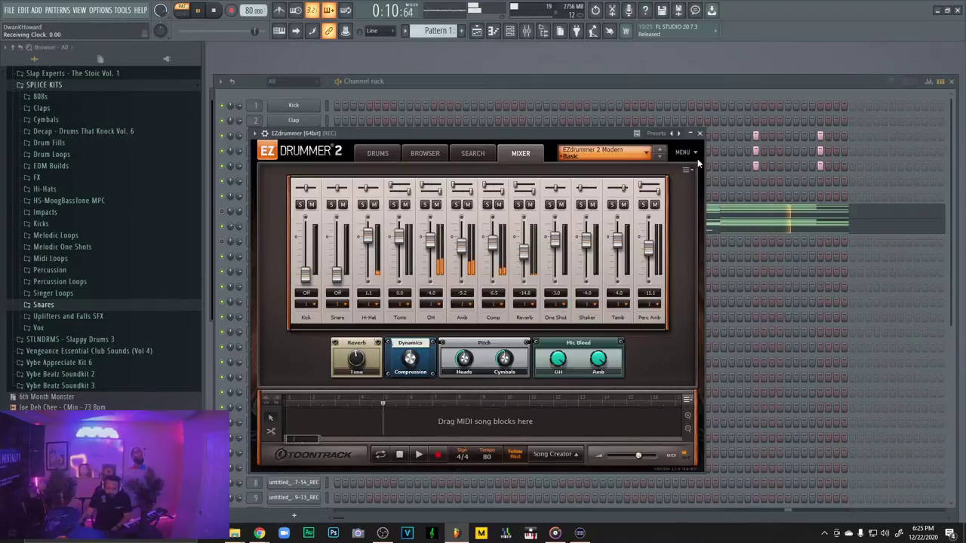
Reopen the EZdrummer window, move it clear of the channel names and show its drum kit view
{"action": "left_click", "coordinate": [700, 134]}
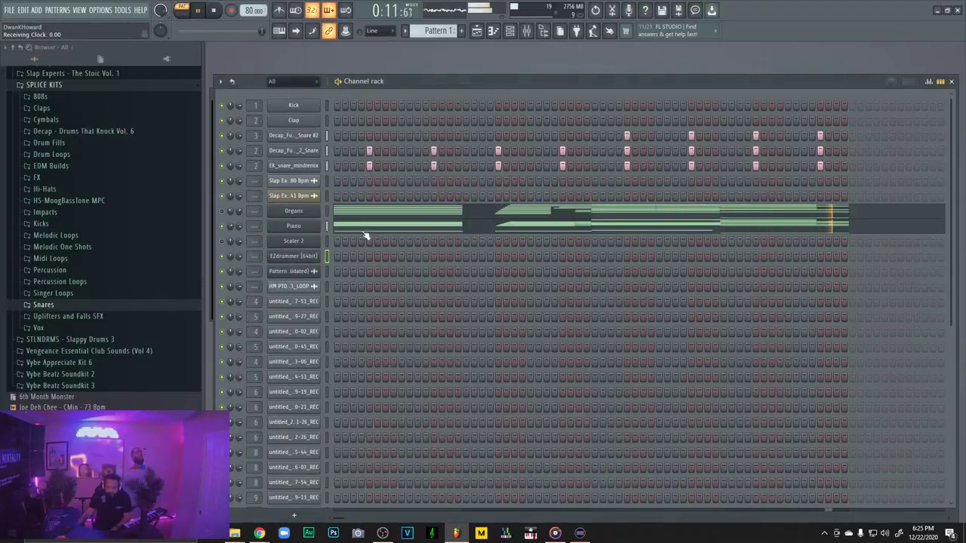
{"action": "left_click", "coordinate": [305, 257]}
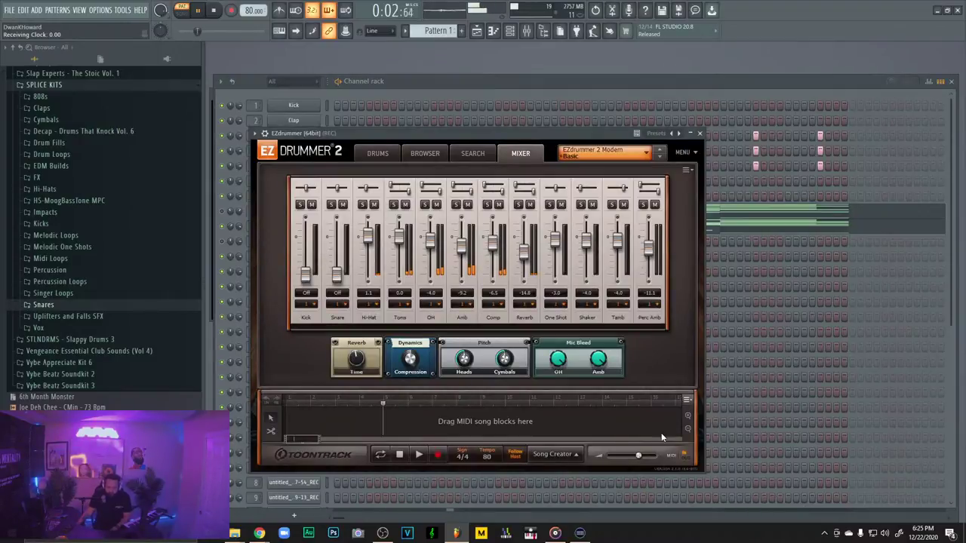
{"action": "left_click_drag", "start_coordinate": [538, 133], "coordinate": [723, 91]}
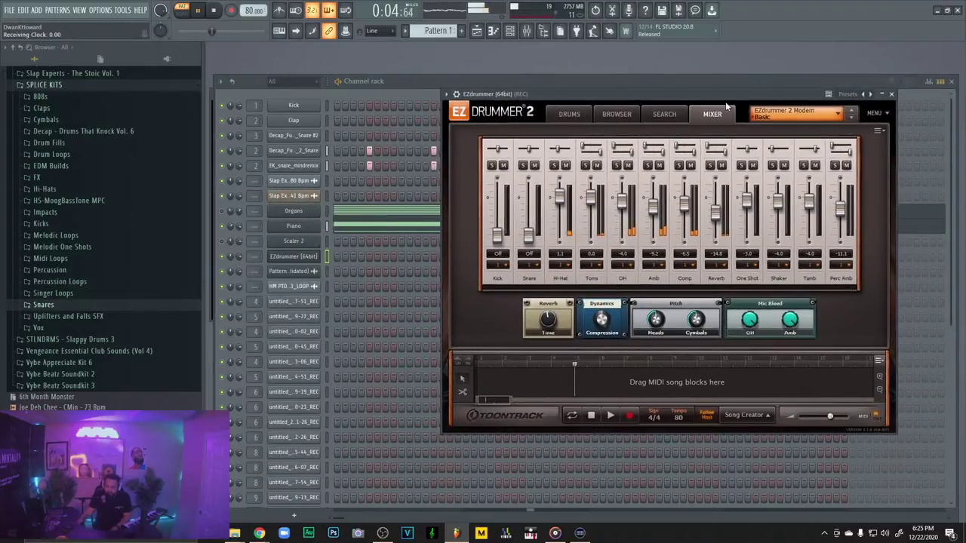
{"action": "left_click", "coordinate": [568, 115]}
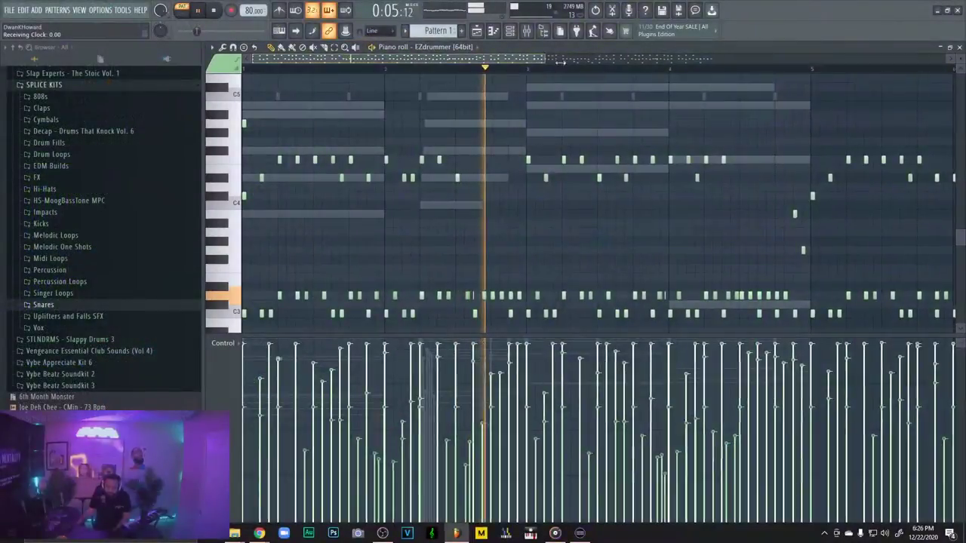
Delete the EZdrummer notes in the upper rows of the piano roll from bar 5 onward
{"action": "left_click_drag", "start_coordinate": [544, 60], "coordinate": [773, 64]}
{"action": "left_click_drag", "start_coordinate": [551, 101], "coordinate": [925, 358]}
{"action": "left_click_drag", "start_coordinate": [860, 81], "coordinate": [545, 318]}
{"action": "key", "text": "Delete"}
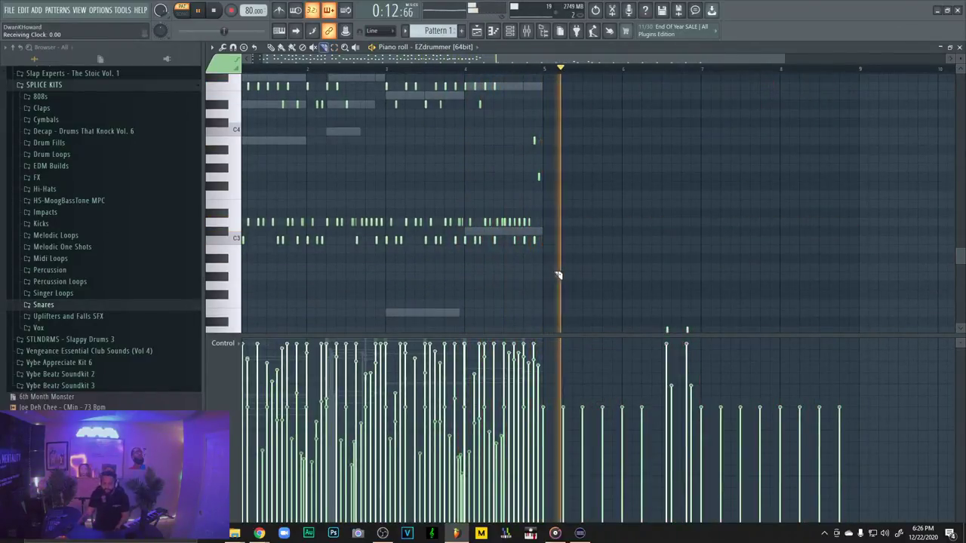
Restart playback and switch the piano roll to the Select tool with the lower EZdrummer notes in view
{"action": "key", "text": "space"}
{"action": "scroll", "coordinate": [711, 276], "scroll_direction": "down", "scroll_amount": 3}
{"action": "key", "text": "space"}
{"action": "left_click", "coordinate": [334, 47]}
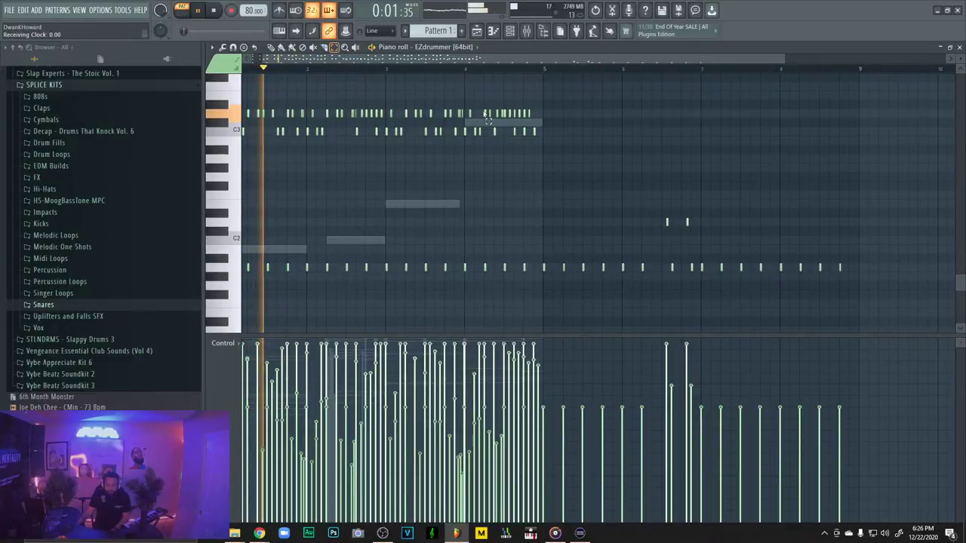
{"action": "left_click_drag", "start_coordinate": [869, 163], "coordinate": [545, 327]}
{"action": "key", "text": "Delete"}
{"action": "key", "text": "ctrl+z"}
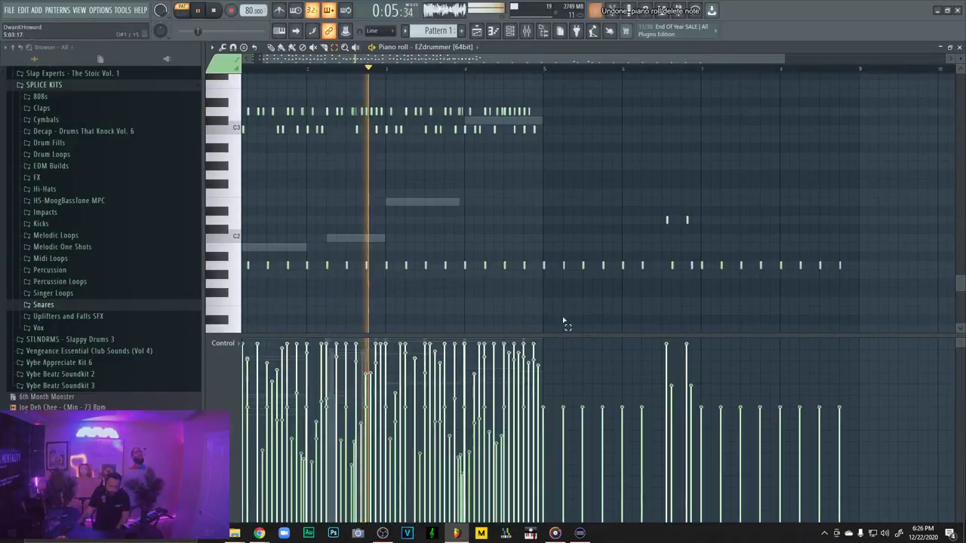
Delete the low-row EZdrummer notes that follow the first note of bar 5
{"action": "left_click_drag", "start_coordinate": [546, 172], "coordinate": [864, 300]}
{"action": "key", "text": "Delete"}
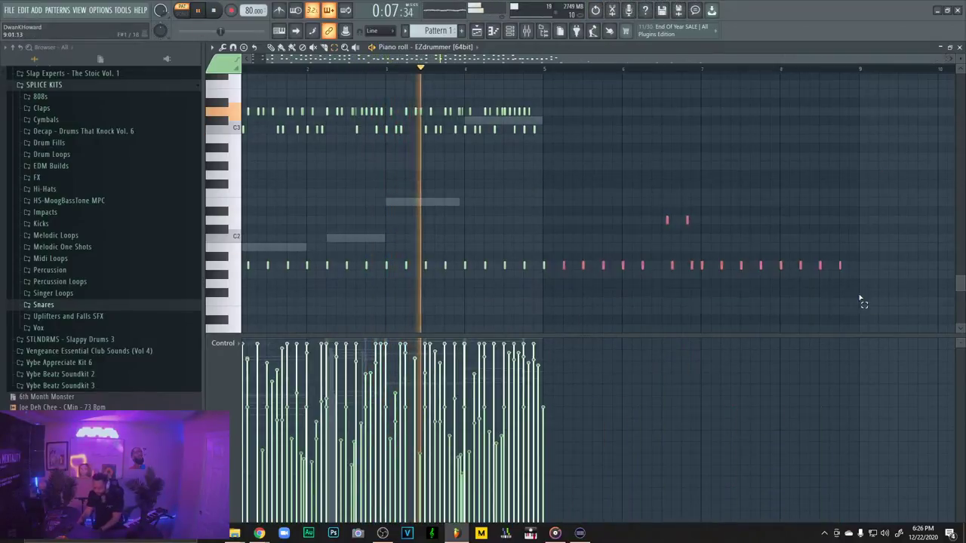
Inspect the opening bars of the EZdrummer piano roll at closer range while listening from the start
{"action": "scroll", "coordinate": [542, 272], "scroll_direction": "up", "scroll_amount": 4}
{"action": "scroll", "coordinate": [398, 147], "scroll_direction": "up", "scroll_amount": 3}
{"action": "scroll", "coordinate": [399, 147], "scroll_direction": "down", "scroll_amount": 3}
{"action": "left_click_drag", "start_coordinate": [943, 59], "coordinate": [521, 79]}
{"action": "left_click", "coordinate": [271, 47]}
{"action": "scroll", "coordinate": [305, 163], "scroll_direction": "down", "scroll_amount": 4}
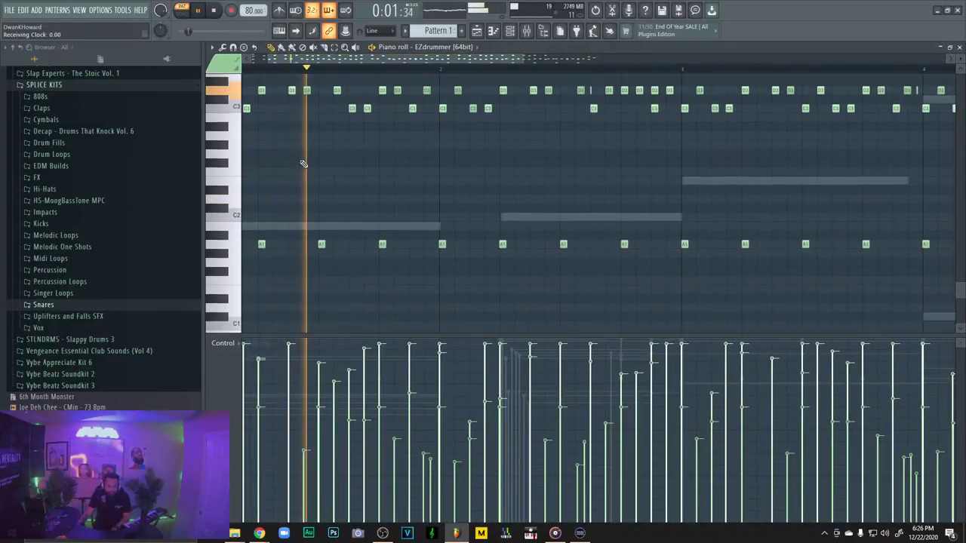
{"action": "scroll", "coordinate": [286, 160], "scroll_direction": "up", "scroll_amount": 1}
{"action": "key", "text": "space"}
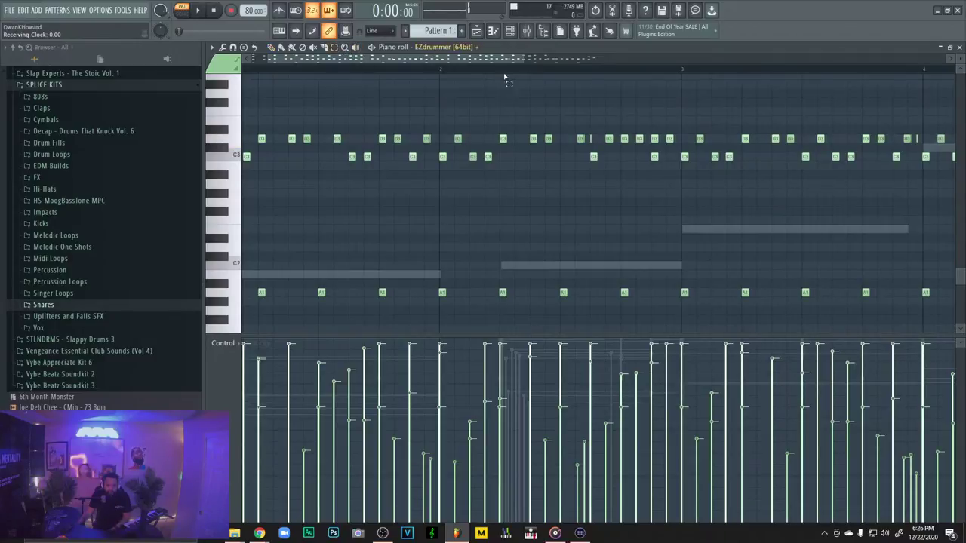
Delete the run of D3-row EZdrummer notes across bar 4 of the piano roll
{"action": "key", "text": "space"}
{"action": "left_click_drag", "start_coordinate": [520, 56], "coordinate": [712, 59]}
{"action": "left_click_drag", "start_coordinate": [778, 122], "coordinate": [214, 151]}
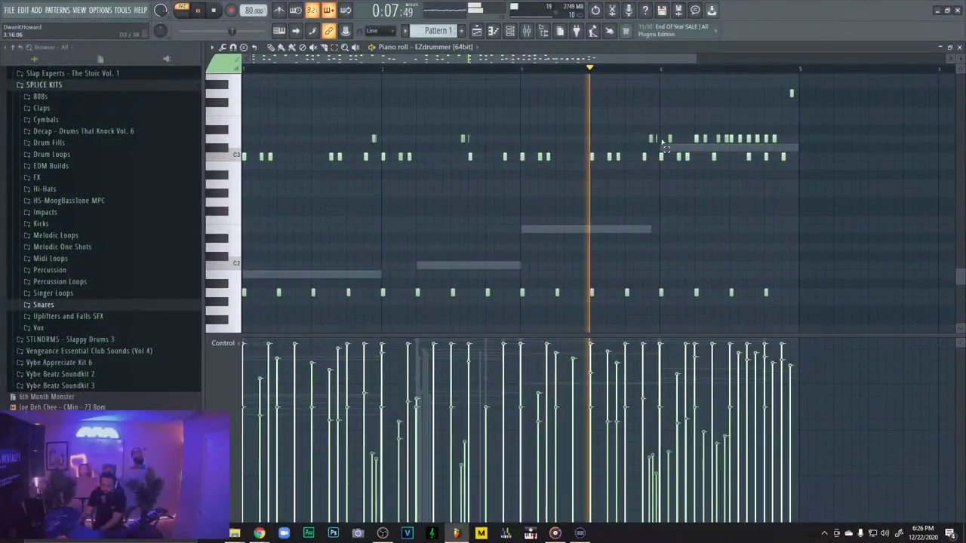
{"action": "left_click_drag", "start_coordinate": [668, 139], "coordinate": [789, 144]}
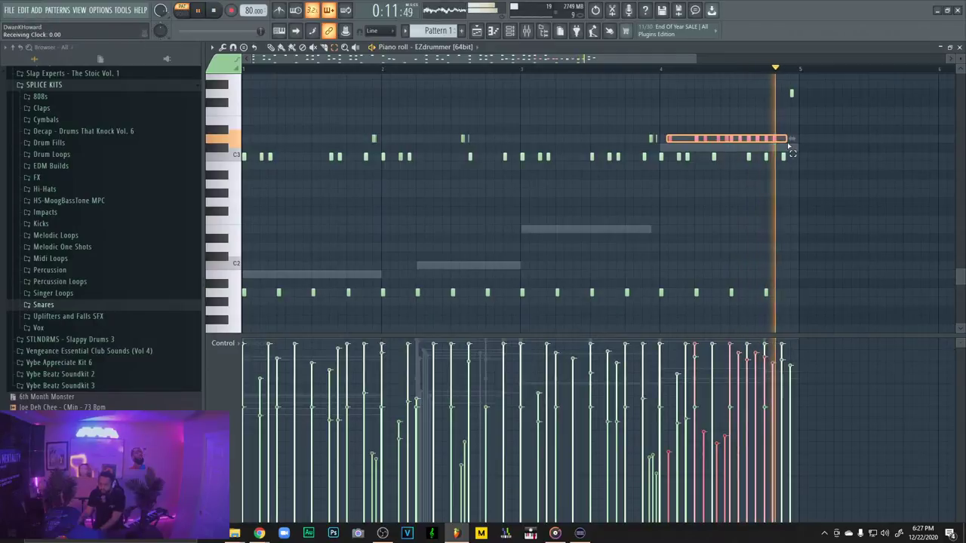
{"action": "key", "text": "Delete"}
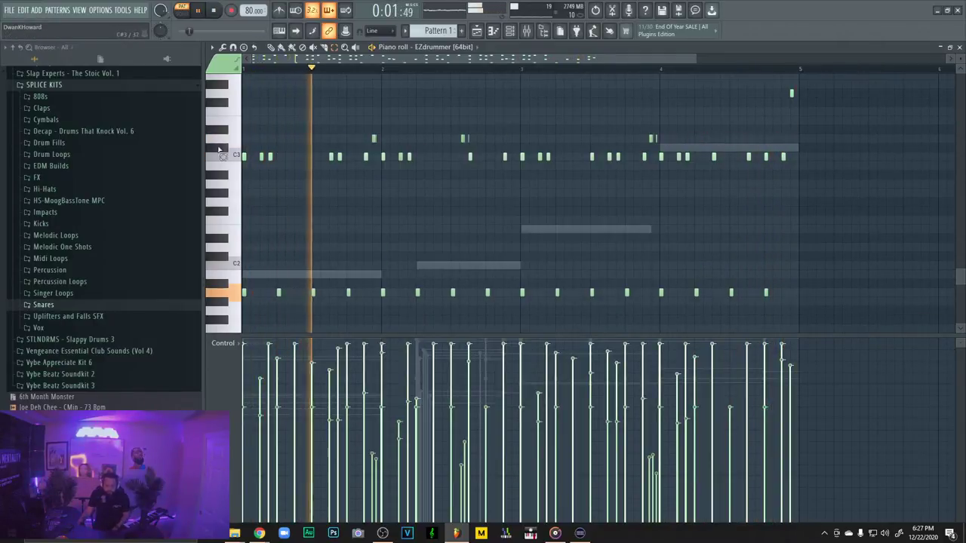
Close the EZdrummer piano roll during playback and raise the EZdrummer channel's volume in the channel rack
{"action": "key", "text": "space"}
{"action": "left_click", "coordinate": [240, 159]}
{"action": "mouse_move", "coordinate": [247, 158]}
{"action": "left_mouse_down"}
{"action": "mouse_move", "coordinate": [807, 164]}
{"action": "mouse_move", "coordinate": [644, 155]}
{"action": "left_mouse_up"}
{"action": "key", "text": "space"}
{"action": "left_click", "coordinate": [960, 48]}
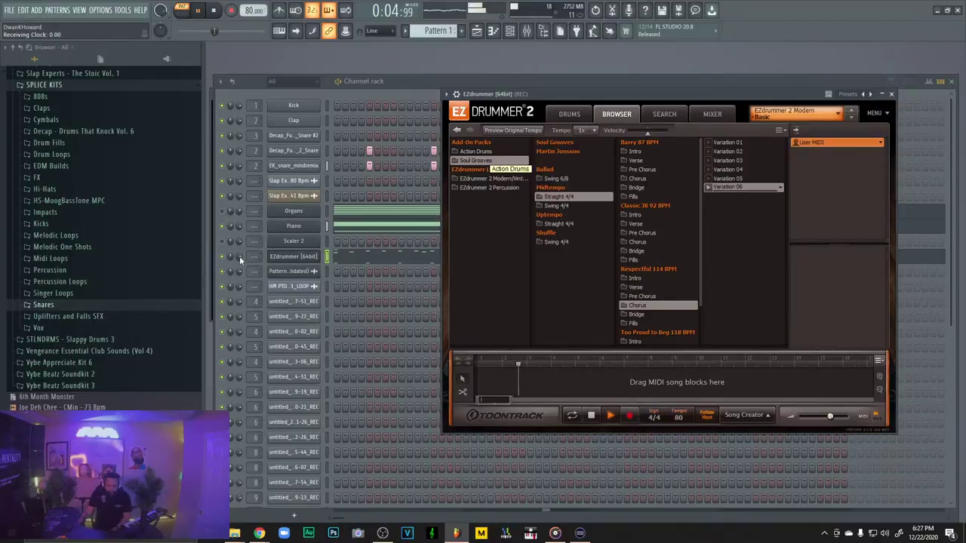
{"action": "left_click_drag", "start_coordinate": [240, 257], "coordinate": [243, 242]}
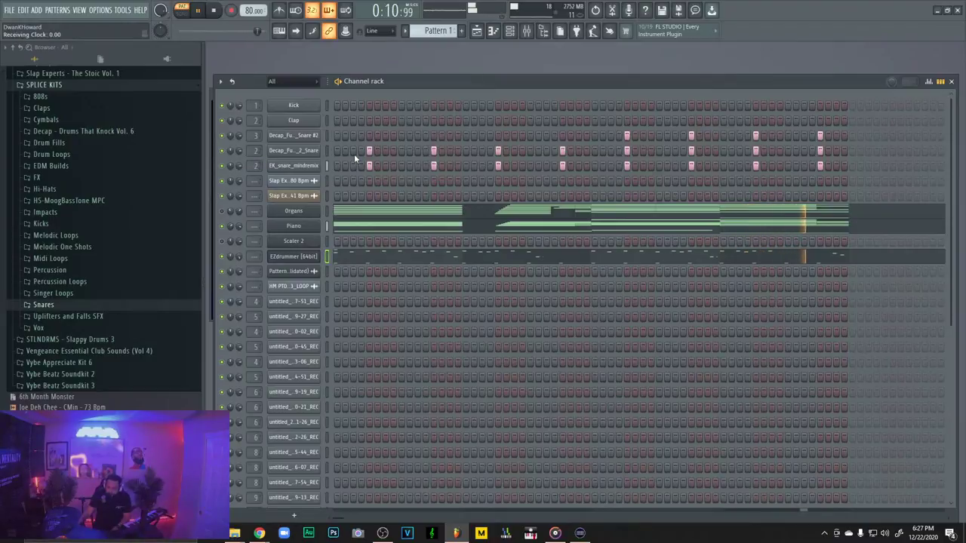
{"action": "left_click", "coordinate": [369, 136]}
{"action": "left_click", "coordinate": [434, 136]}
{"action": "left_click", "coordinate": [433, 136]}
{"action": "left_click", "coordinate": [369, 136]}
Rename the EZdrummer channel as "Live Hats"
{"action": "right_click", "coordinate": [320, 173]}
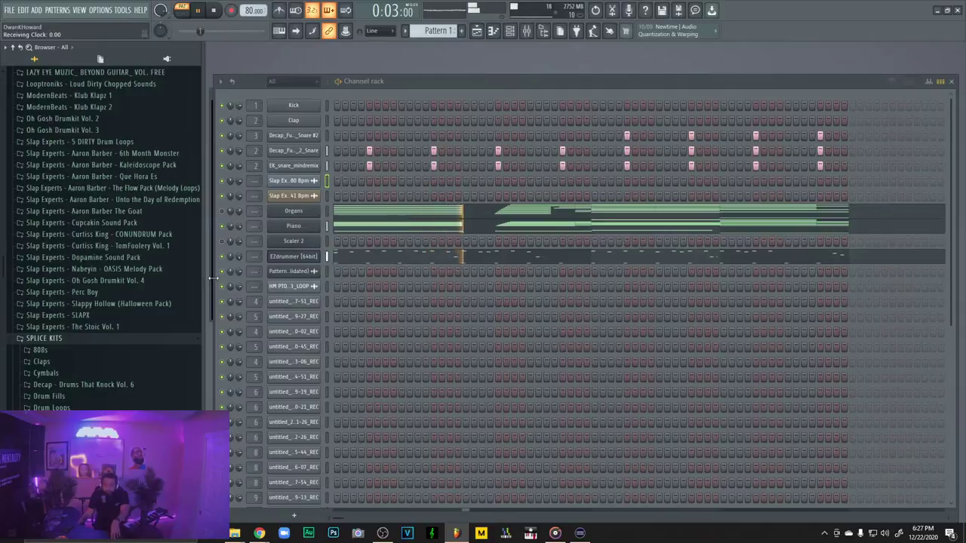
{"action": "right_click", "coordinate": [320, 255]}
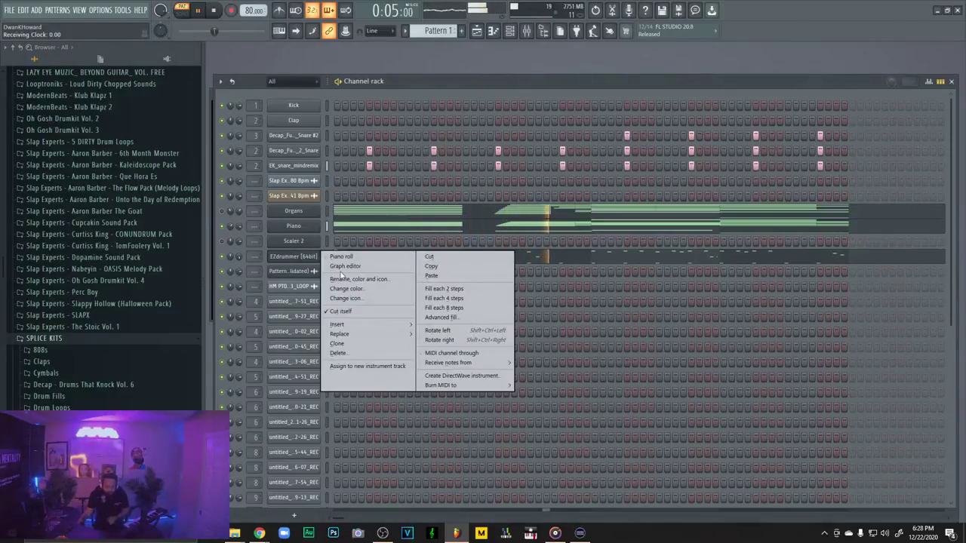
{"action": "left_click", "coordinate": [341, 277]}
{"action": "type", "text": "Hihat"}
{"action": "key", "text": "BackSpace"}
{"action": "key", "text": "BackSpace"}
{"action": "key", "text": "BackSpace"}
{"action": "key", "text": "BackSpace"}
{"action": "key", "text": "BackSpace"}
{"action": "type", "text": "Live Hats"}
{"action": "key", "text": "Return"}
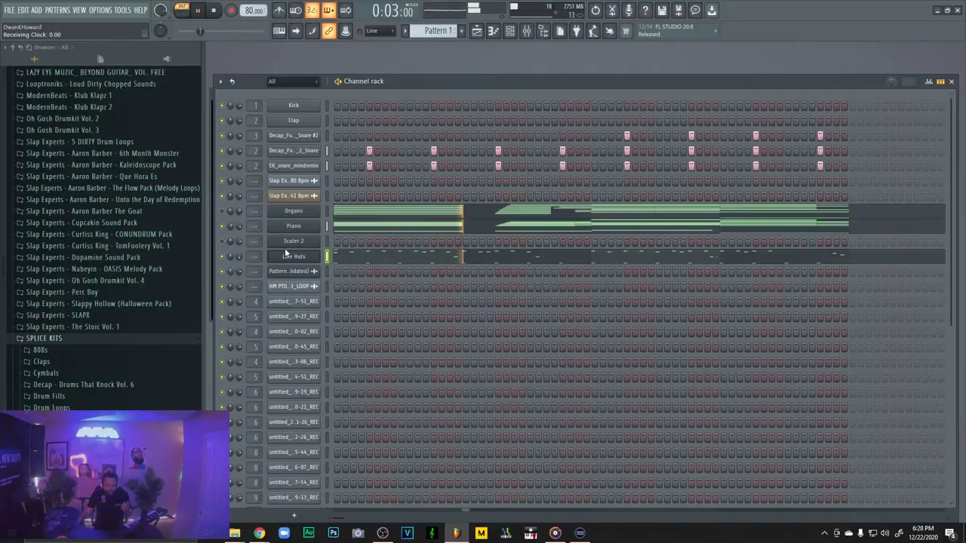
Add the WildKL22 clap as a new channel below the EK snare and place eight hits matching that snare's pattern
{"action": "left_click", "coordinate": [265, 210]}
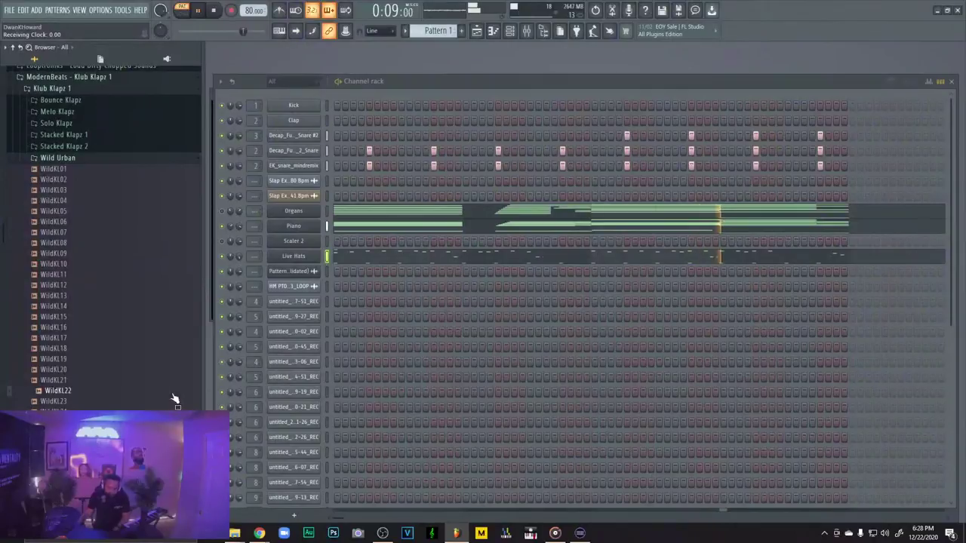
{"action": "left_click_drag", "start_coordinate": [174, 398], "coordinate": [315, 181]}
{"action": "left_click", "coordinate": [369, 181]}
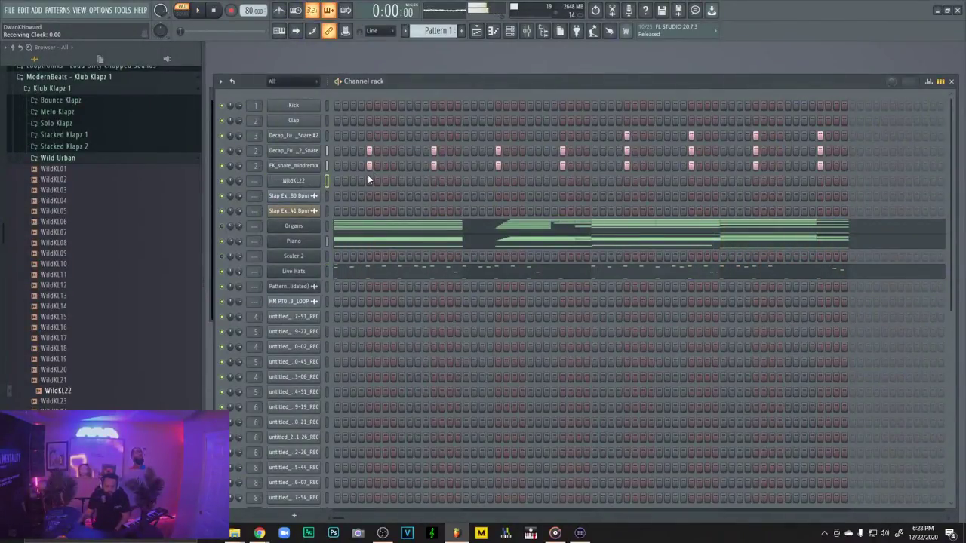
{"action": "left_click", "coordinate": [433, 180]}
{"action": "left_click", "coordinate": [497, 181]}
{"action": "left_click", "coordinate": [505, 181]}
{"action": "left_click", "coordinate": [505, 181]}
{"action": "left_click", "coordinate": [562, 180]}
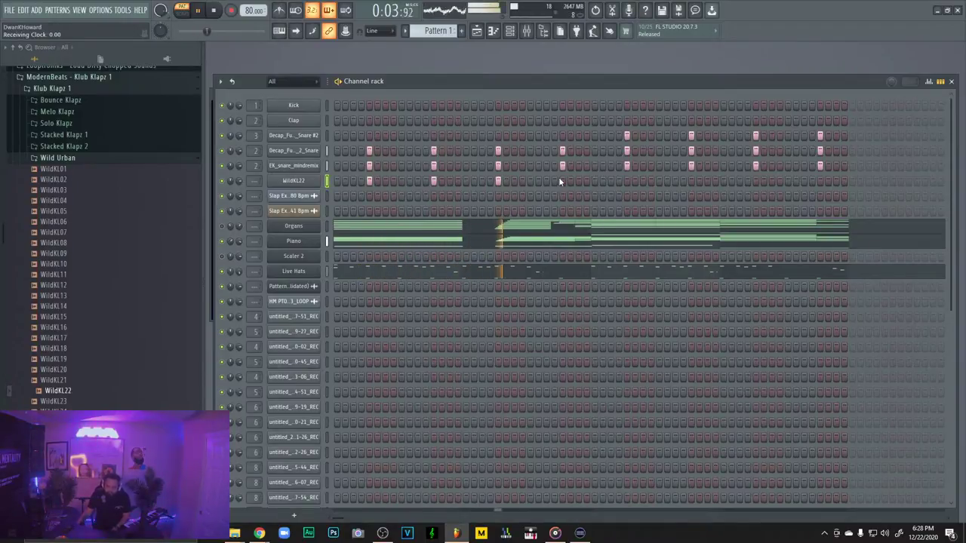
{"action": "left_click", "coordinate": [691, 182]}
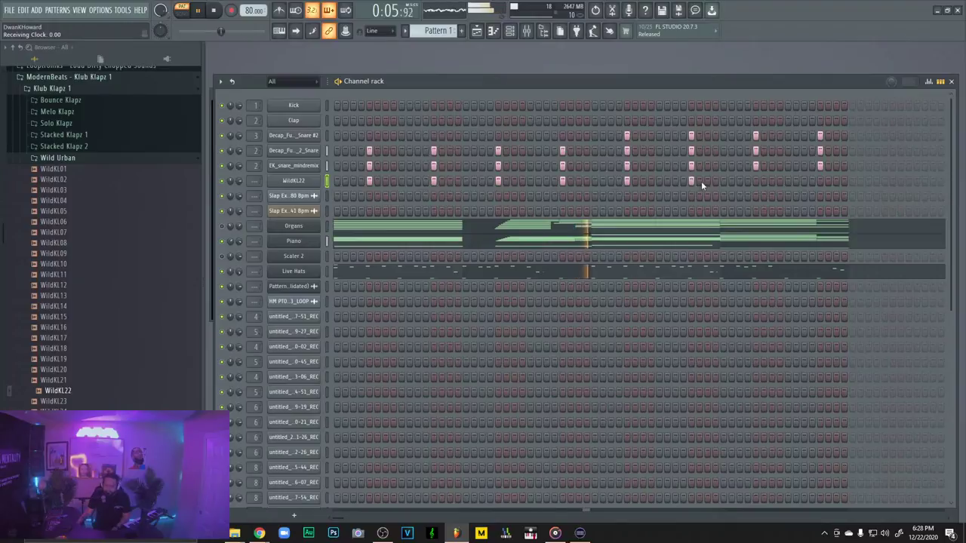
{"action": "left_click", "coordinate": [755, 181]}
{"action": "left_click", "coordinate": [820, 181]}
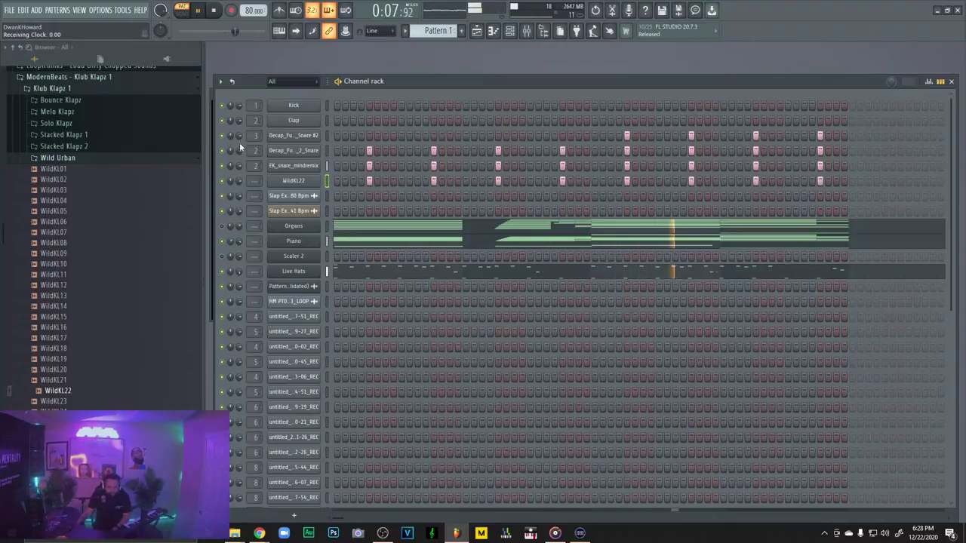
Audition other Wild Urban claps and replace the clap channel's sample with WildKL27
{"action": "left_click", "coordinate": [94, 309]}
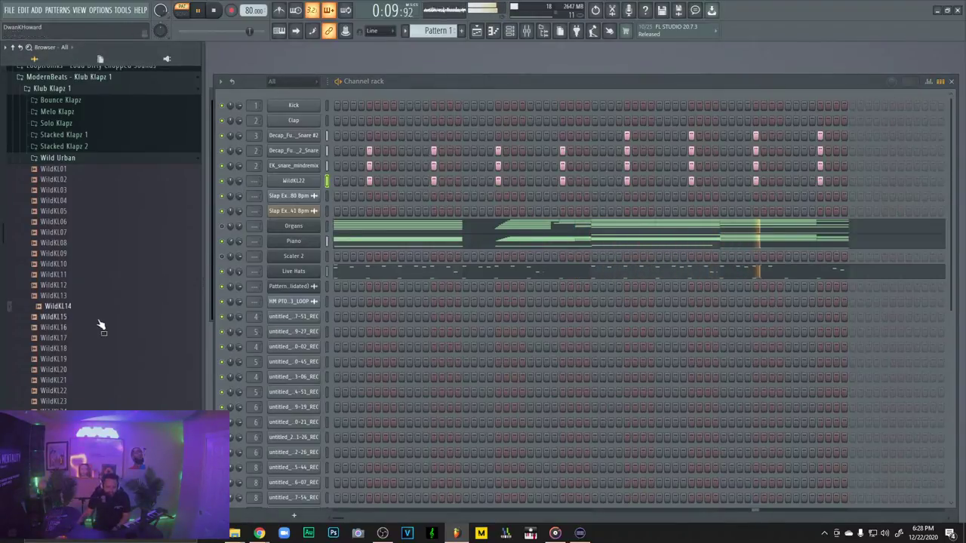
{"action": "left_click_drag", "start_coordinate": [54, 443], "coordinate": [308, 181]}
{"action": "scroll", "coordinate": [42, 212], "scroll_direction": "up", "scroll_amount": 4}
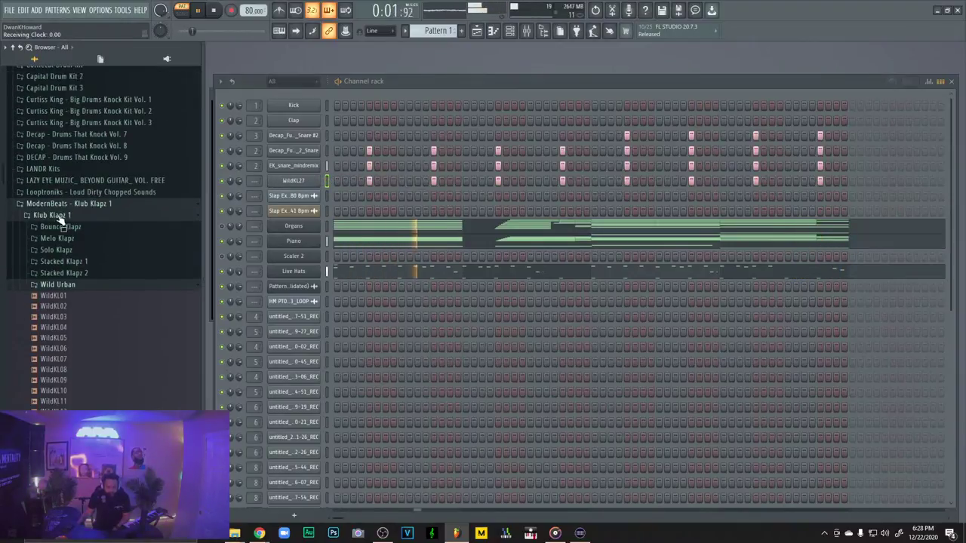
Replace the clap channel's sample with StkdKL62 from the Stacked Klapz 2 folder and show its sampler settings
{"action": "left_click", "coordinate": [75, 273]}
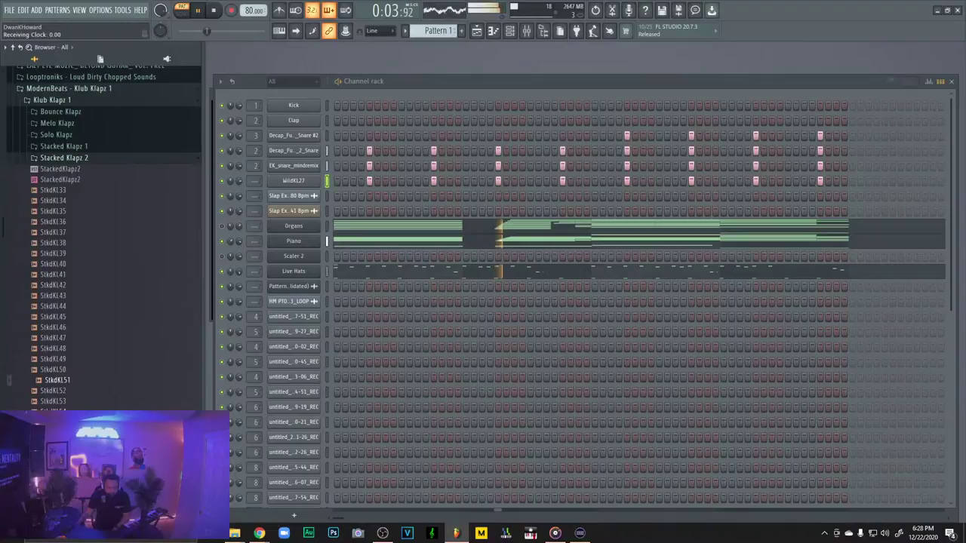
{"action": "scroll", "coordinate": [57, 379], "scroll_direction": "down", "scroll_amount": 3}
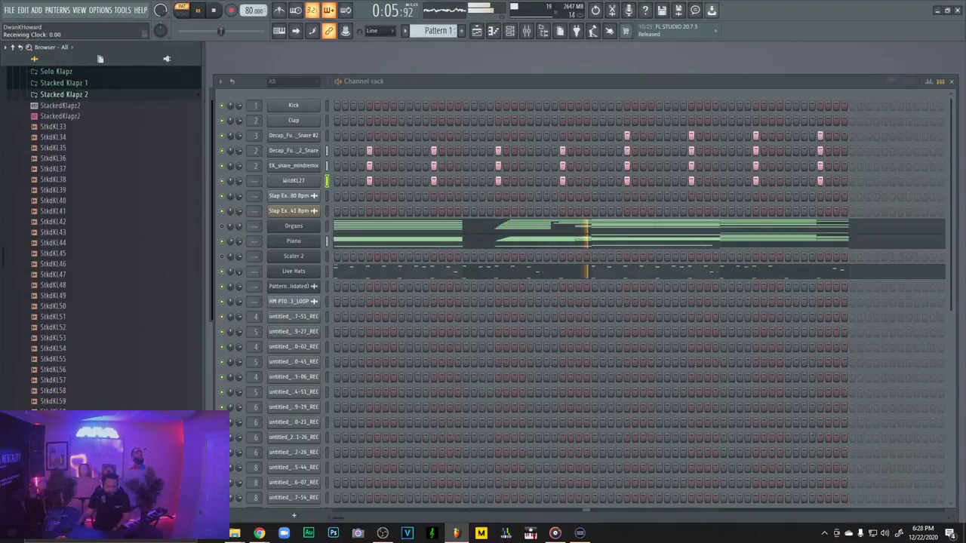
{"action": "middle_click", "coordinate": [54, 433]}
{"action": "left_click", "coordinate": [299, 181]}
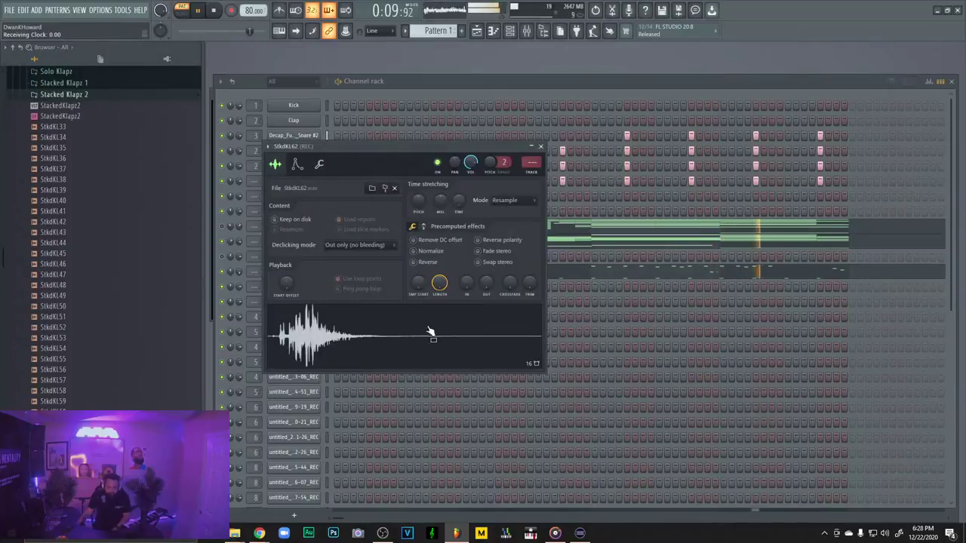
Trim the beginning of the StkdKL62 sample by raising its sample start, and close the channel's piano roll
{"action": "left_click_drag", "start_coordinate": [418, 283], "coordinate": [418, 267]}
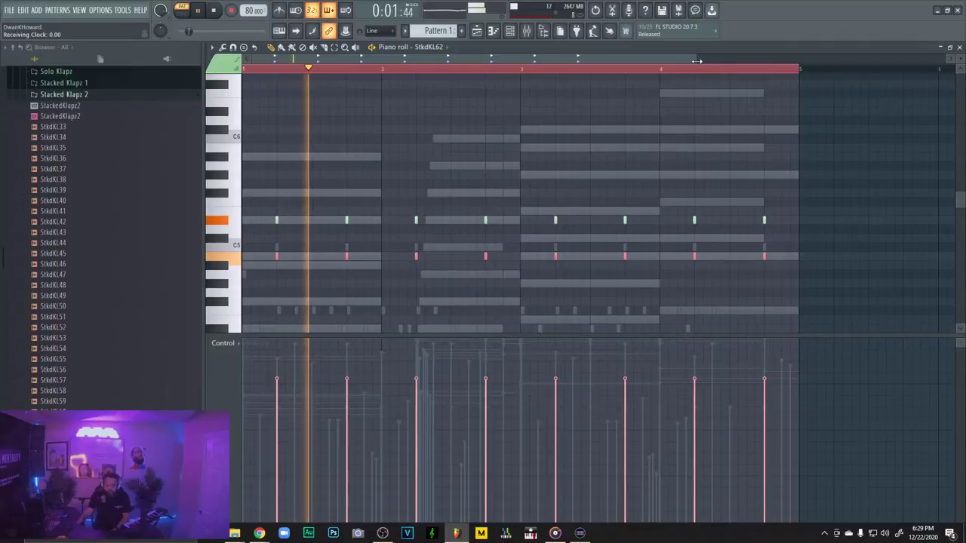
{"action": "left_click_drag", "start_coordinate": [697, 61], "coordinate": [579, 60]}
{"action": "left_click", "coordinate": [959, 47]}
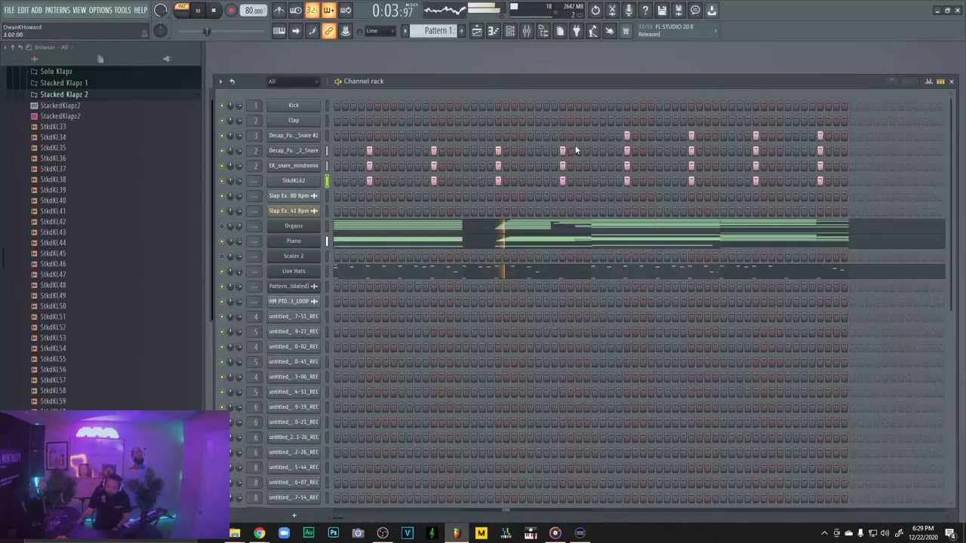
{"action": "right_click", "coordinate": [300, 185]}
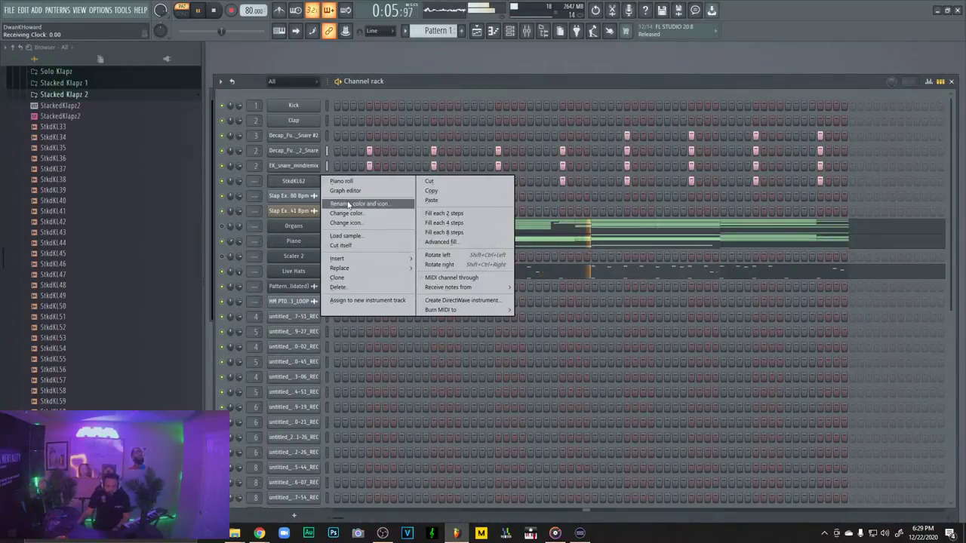
{"action": "left_click", "coordinate": [362, 201]}
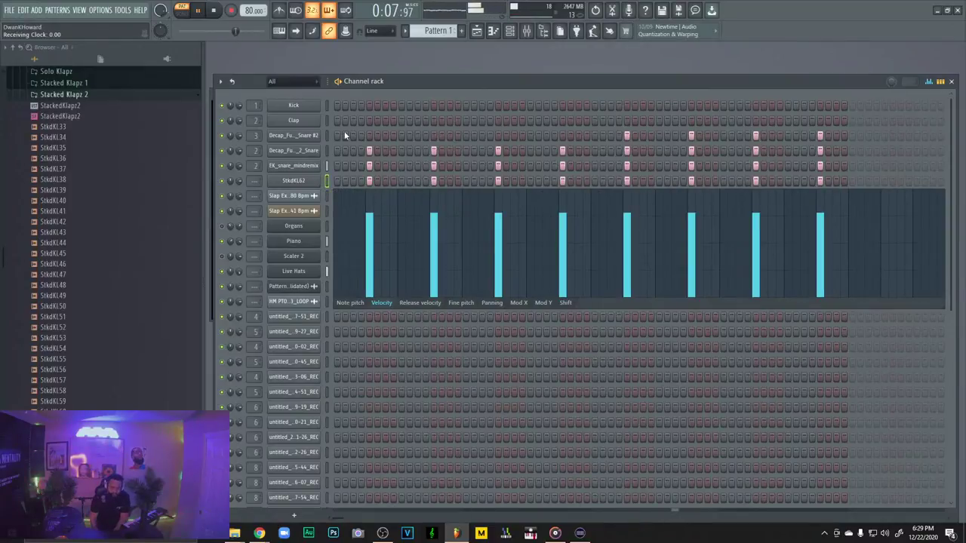
{"action": "key", "text": "l"}
Rename the StkdKL62 channel as "Claps"
{"action": "right_click", "coordinate": [303, 185]}
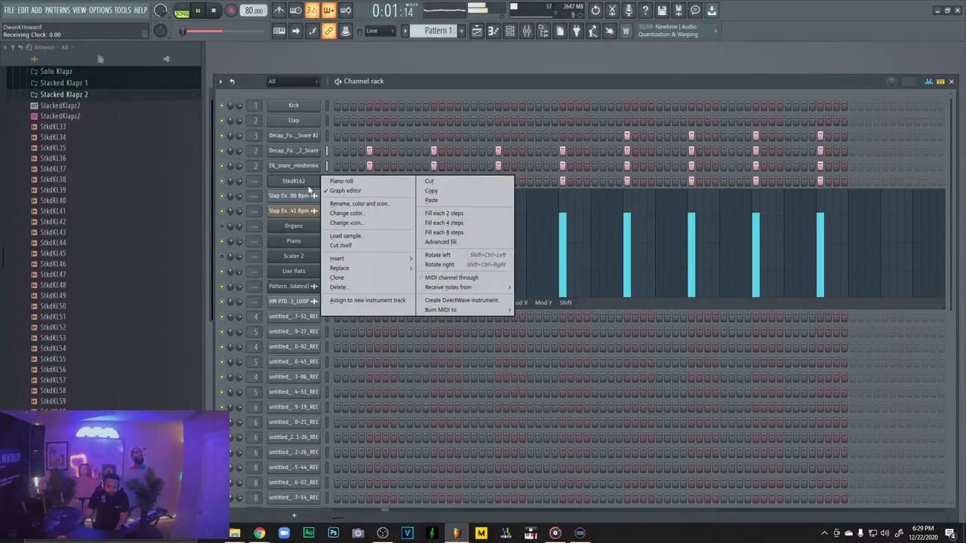
{"action": "left_click", "coordinate": [369, 203]}
{"action": "type", "text": "C;la"}
{"action": "key", "text": "BackSpace"}
{"action": "key", "text": "BackSpace"}
{"action": "key", "text": "BackSpace"}
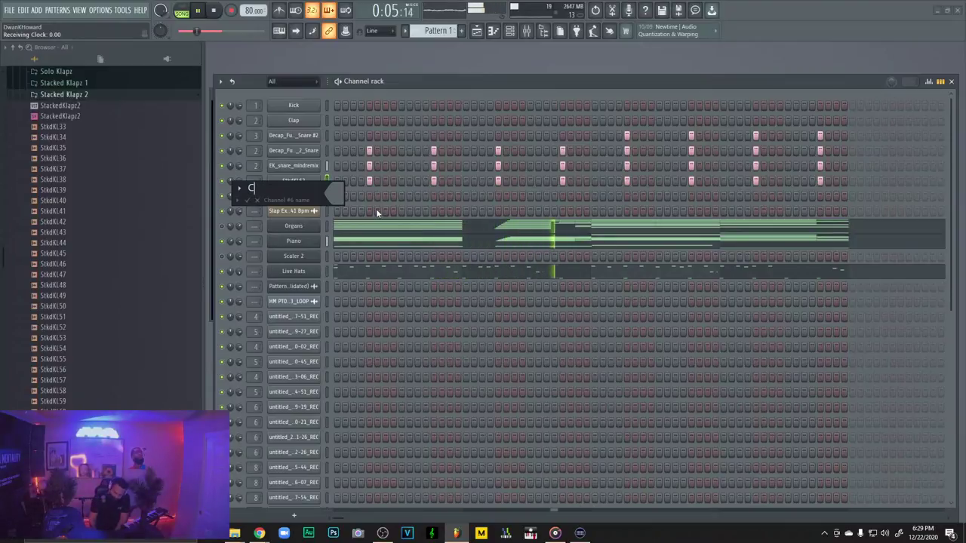
{"action": "type", "text": "laps"}
{"action": "key", "text": "Return"}
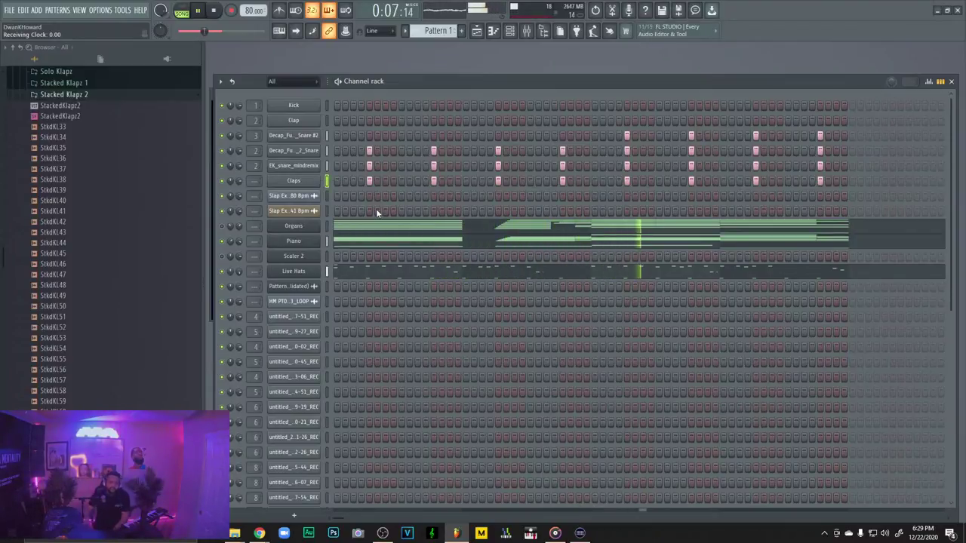
Route the Claps channel to the empty mixer track Insert 16
{"action": "left_click", "coordinate": [526, 30]}
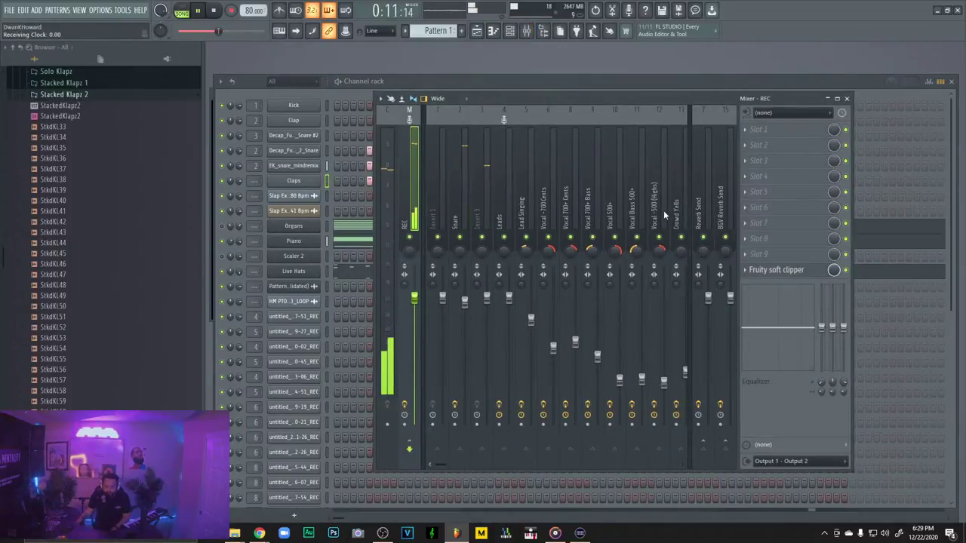
{"action": "scroll", "coordinate": [664, 214], "scroll_direction": "down", "scroll_amount": 5}
{"action": "right_click", "coordinate": [532, 217]}
{"action": "mouse_move", "coordinate": [633, 214]}
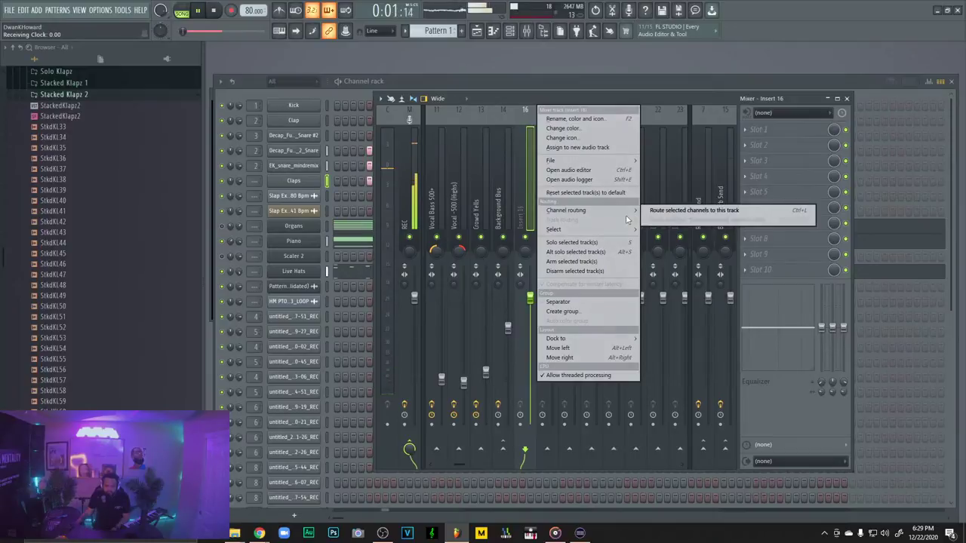
{"action": "left_click", "coordinate": [693, 211]}
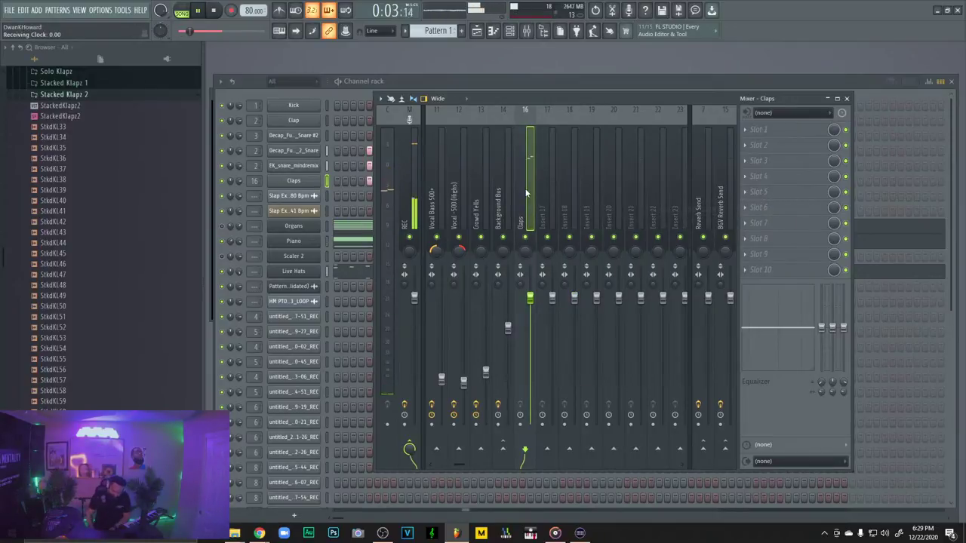
Move the Claps mixer track to position 3, beside the Snare track
{"action": "key", "text": "alt+Left"}
{"action": "key", "text": "alt+Left"}
{"action": "key", "text": "alt+Left"}
{"action": "key", "text": "alt+Left"}
{"action": "key", "text": "alt+Left"}
{"action": "key", "text": "alt+Left"}
{"action": "key", "text": "alt+Left"}
{"action": "key", "text": "alt+Left"}
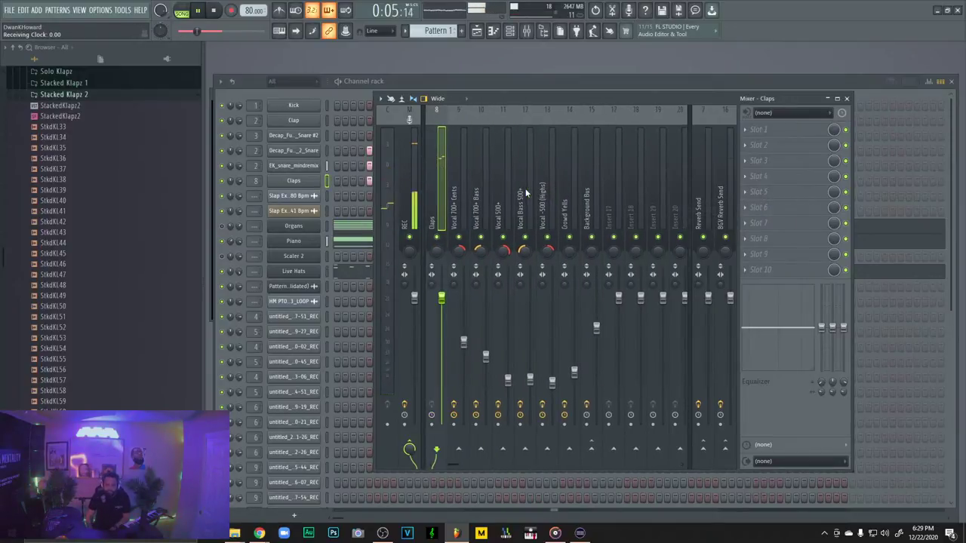
{"action": "key", "text": "alt+Left"}
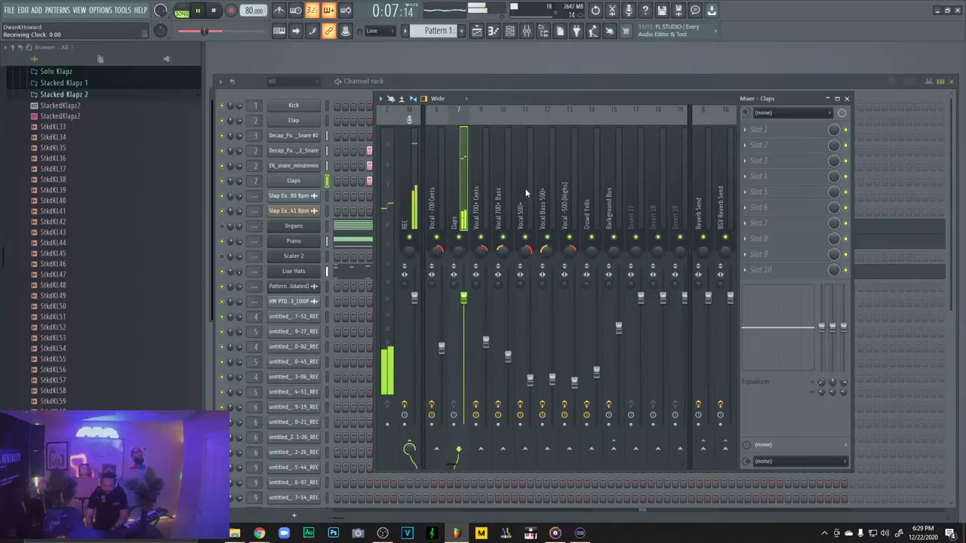
{"action": "key", "text": "Left"}
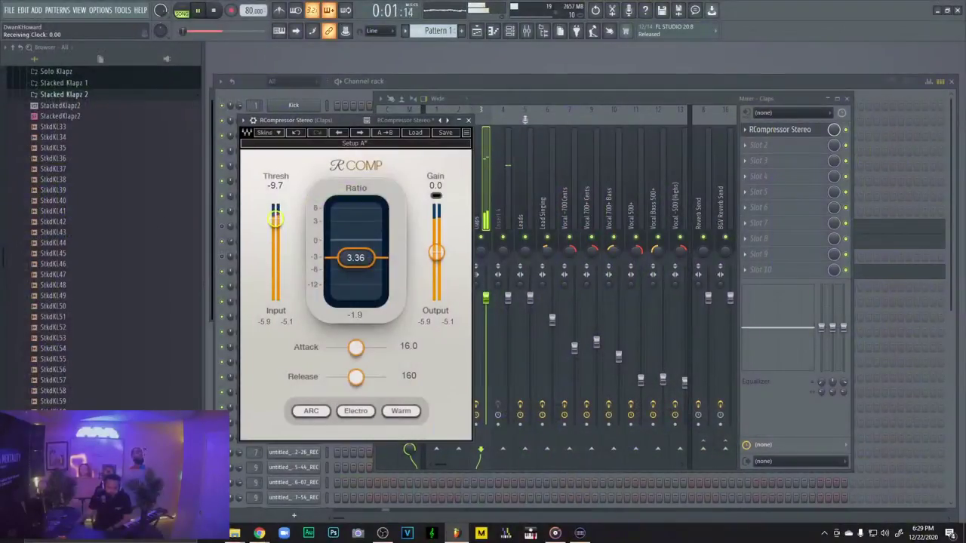
Set the RCompressor on the Claps track to a threshold of -17.0 and a ratio of 1.94
{"action": "left_click_drag", "start_coordinate": [276, 219], "coordinate": [276, 224]}
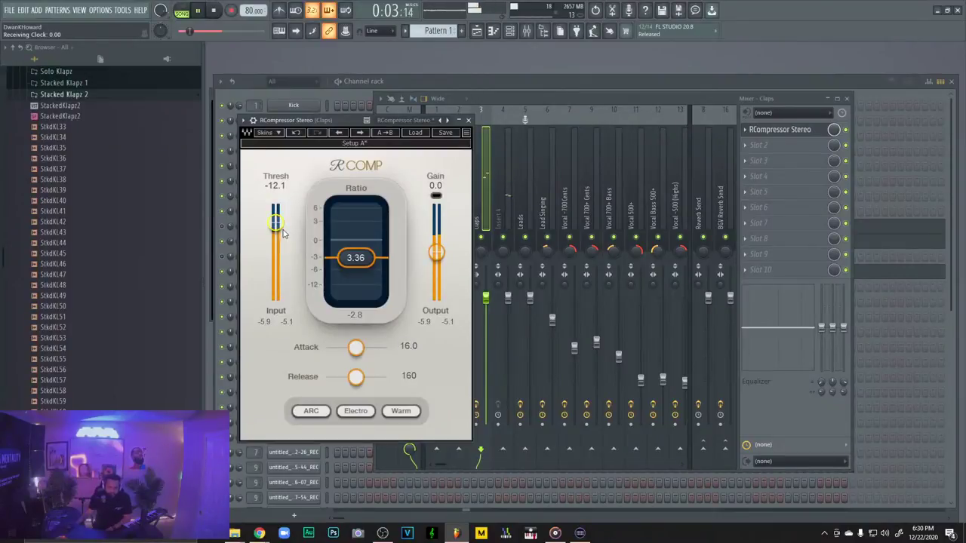
{"action": "left_click_drag", "start_coordinate": [371, 263], "coordinate": [275, 226]}
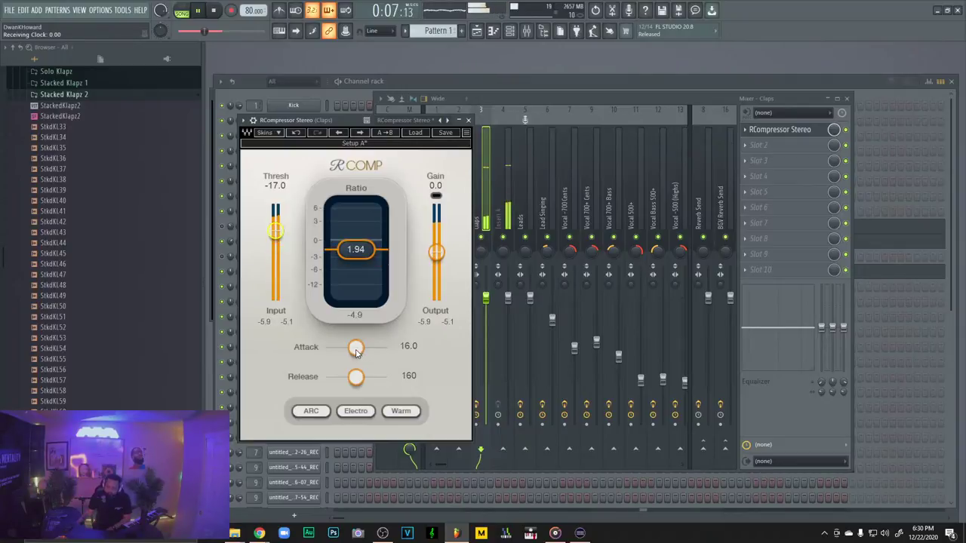
Try a 0.50 attack and a much slower one on the Claps track's RCompressor
{"action": "left_click_drag", "start_coordinate": [355, 347], "coordinate": [325, 347]}
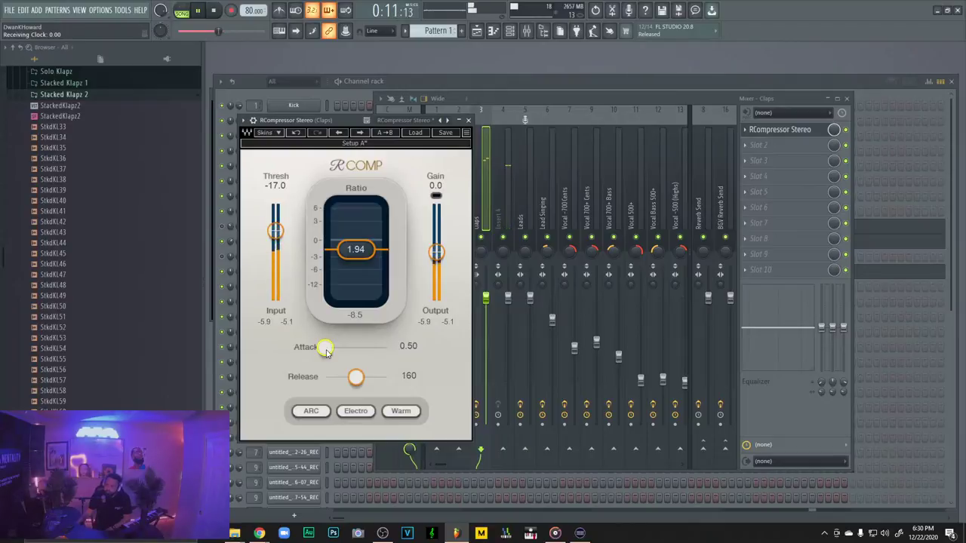
{"action": "left_click_drag", "start_coordinate": [326, 349], "coordinate": [387, 347]}
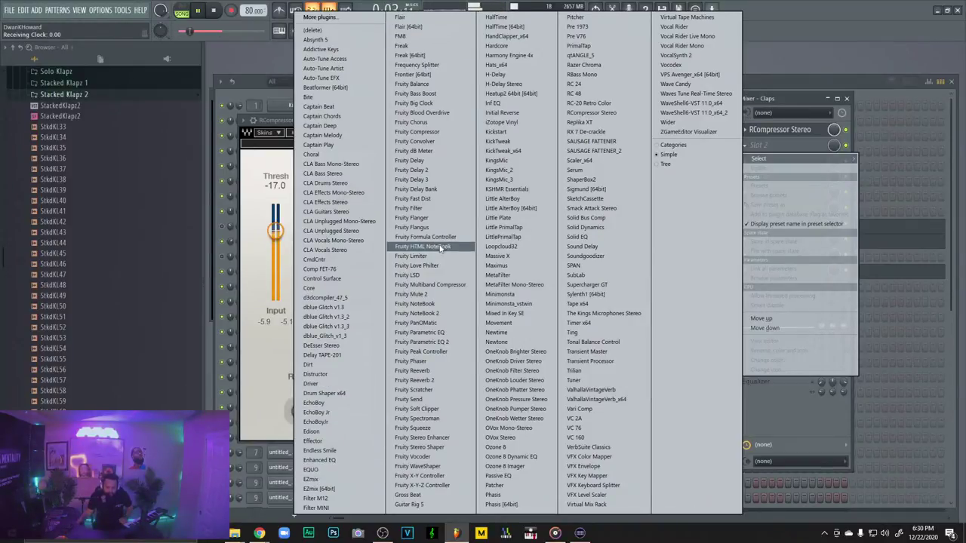
Add Fruity Reeverb 2 to the Claps mixer track, close the Wider window and lower the Claps fader slightly
{"action": "left_click", "coordinate": [433, 380]}
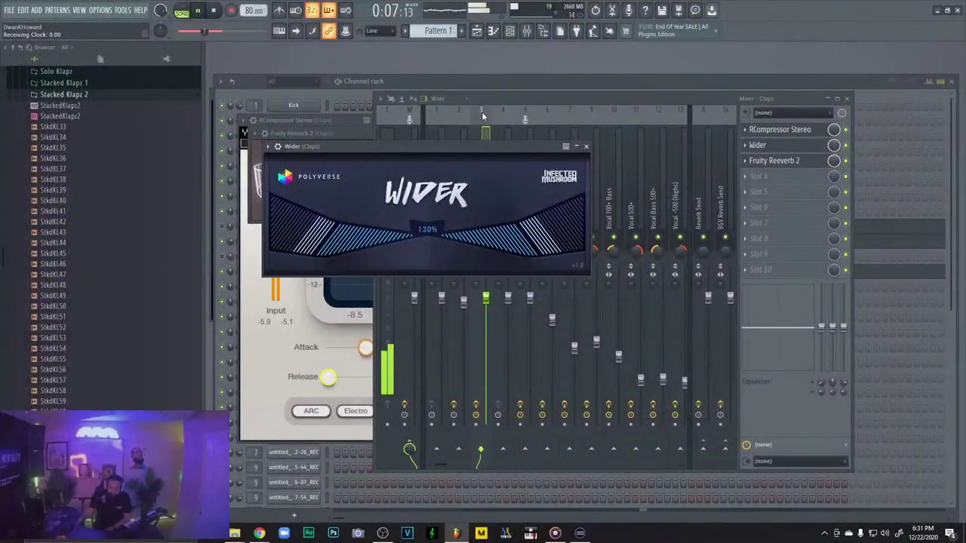
{"action": "left_click", "coordinate": [586, 146]}
{"action": "left_click_drag", "start_coordinate": [487, 301], "coordinate": [489, 314]}
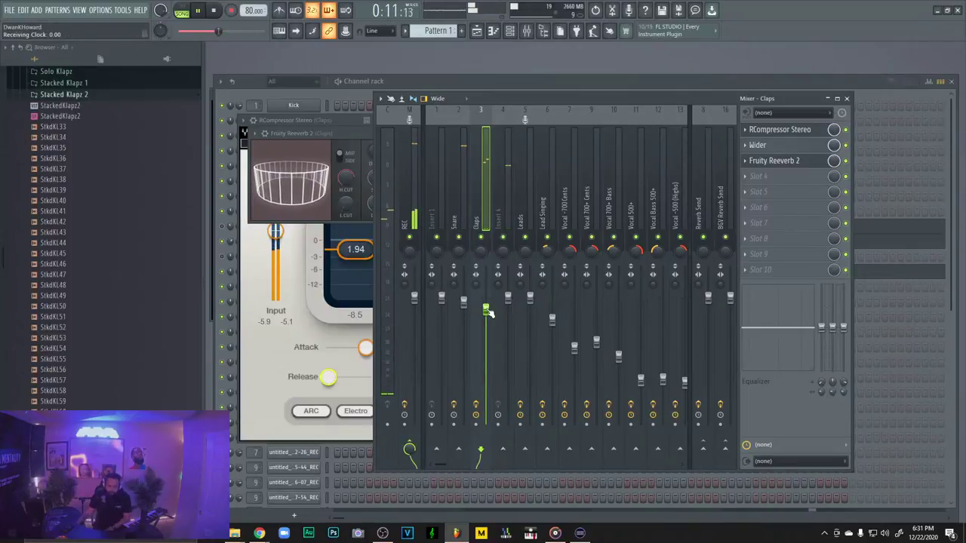
On the Claps RCompressor, try a 14.4 output gain, return it to 0.0 and set the attack to 14.8
{"action": "left_click", "coordinate": [780, 132]}
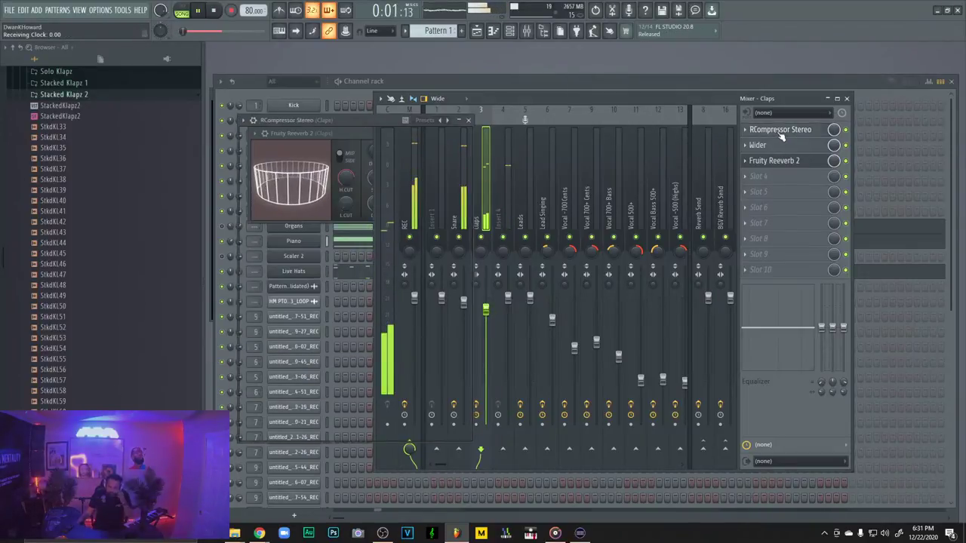
{"action": "left_click", "coordinate": [780, 132]}
{"action": "left_click_drag", "start_coordinate": [436, 252], "coordinate": [436, 228]}
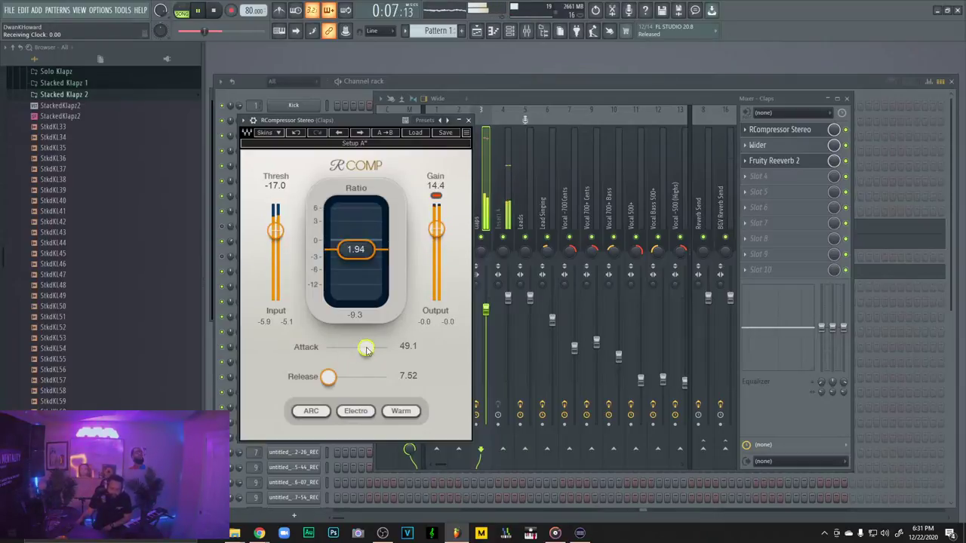
{"action": "mouse_move", "coordinate": [436, 238]}
{"action": "left_mouse_down"}
{"action": "mouse_move", "coordinate": [421, 275]}
{"action": "mouse_move", "coordinate": [436, 254]}
{"action": "left_mouse_up"}
{"action": "left_click_drag", "start_coordinate": [367, 348], "coordinate": [356, 348]}
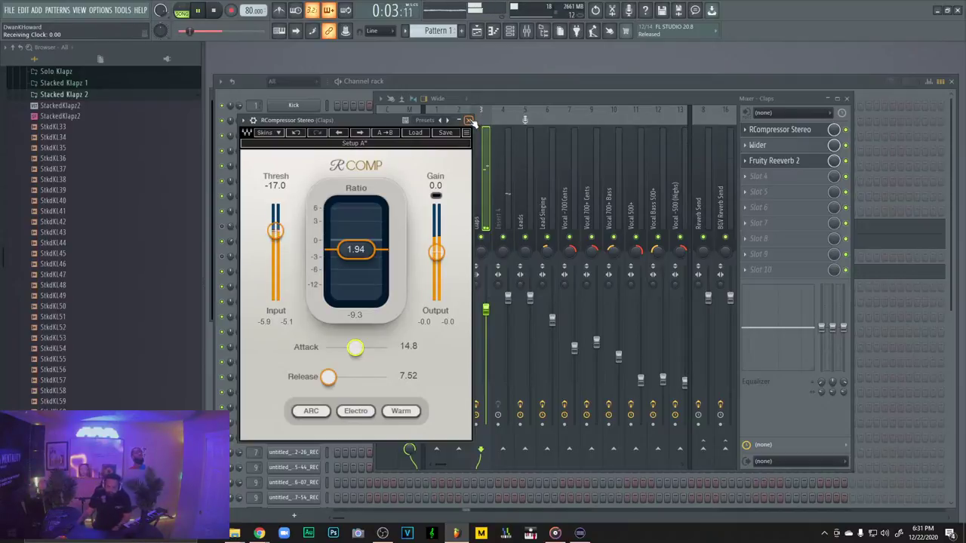
Check Wider on the Claps track, and adjust the decay and wet level of Fruity Reeverb 2
{"action": "left_click", "coordinate": [776, 146]}
{"action": "left_click", "coordinate": [776, 147]}
{"action": "left_click", "coordinate": [776, 147]}
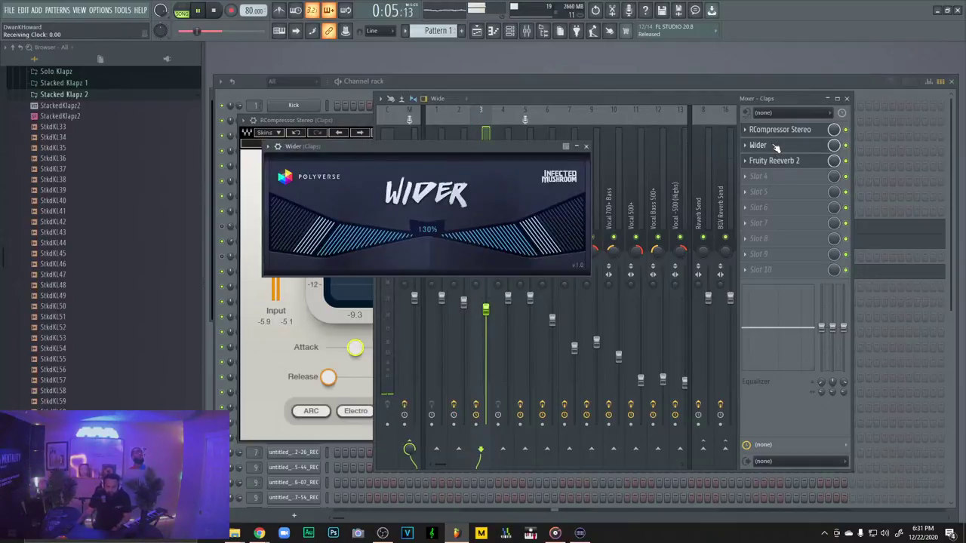
{"action": "left_click", "coordinate": [786, 161]}
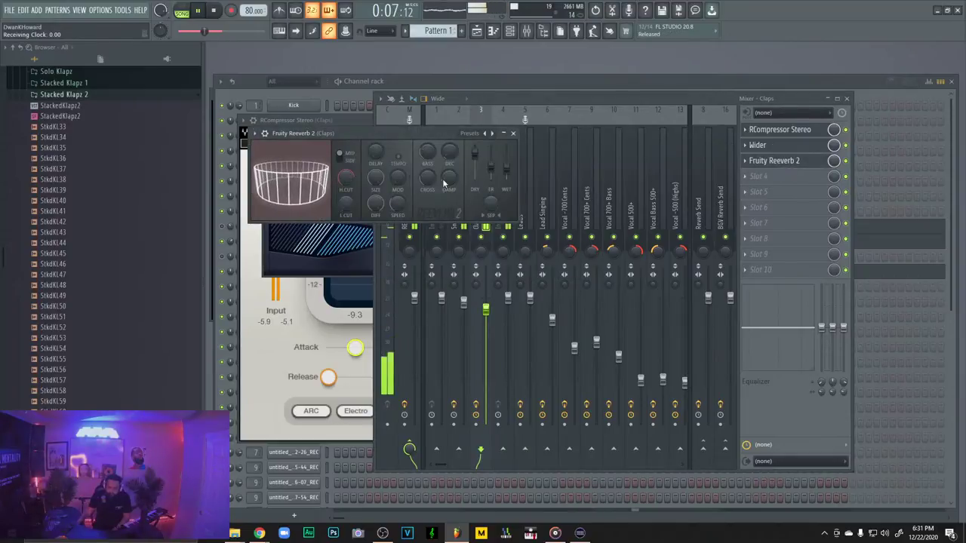
{"action": "left_click_drag", "start_coordinate": [449, 153], "coordinate": [450, 145]}
{"action": "left_click_drag", "start_coordinate": [506, 169], "coordinate": [507, 165]}
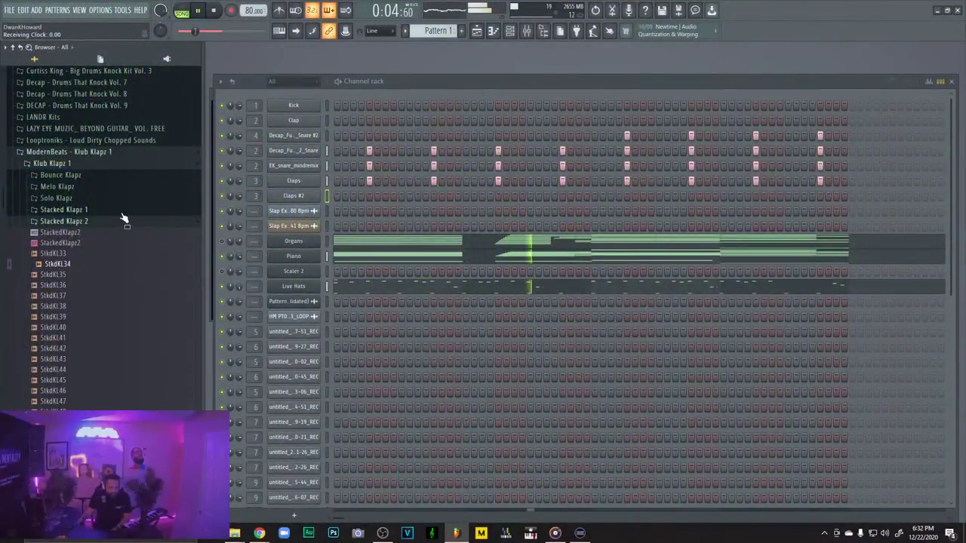
Replace the Claps #2 sample with StkdKL28 from Stacked Klapz 1 and paste the clap steps into that channel
{"action": "left_click", "coordinate": [124, 213]}
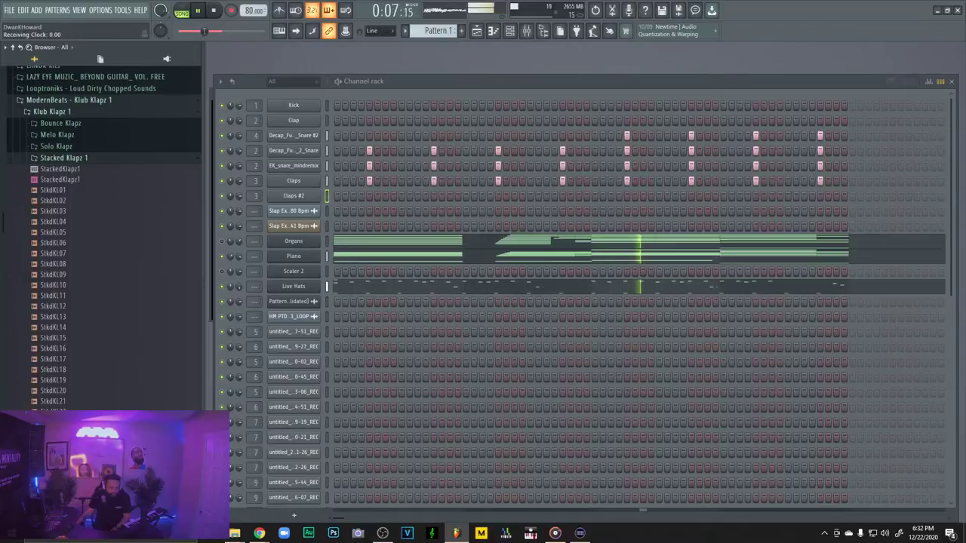
{"action": "scroll", "coordinate": [143, 360], "scroll_direction": "down", "scroll_amount": 5}
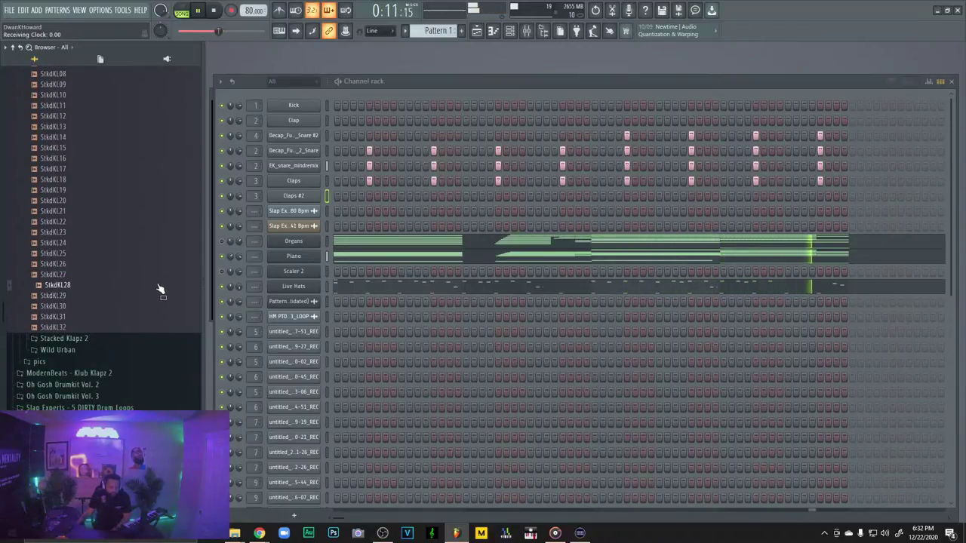
{"action": "left_click_drag", "start_coordinate": [161, 291], "coordinate": [302, 196]}
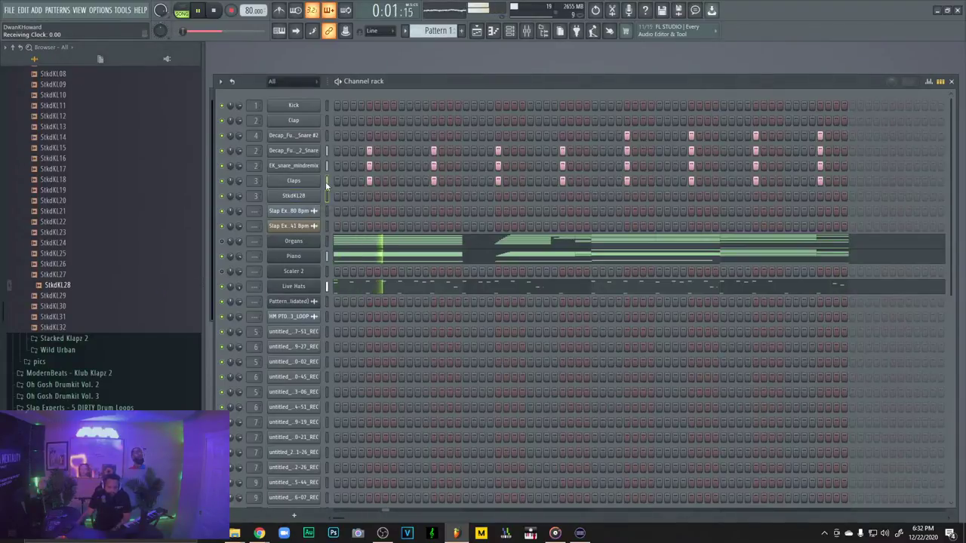
{"action": "left_click", "coordinate": [327, 195]}
{"action": "key", "text": "ctrl+v"}
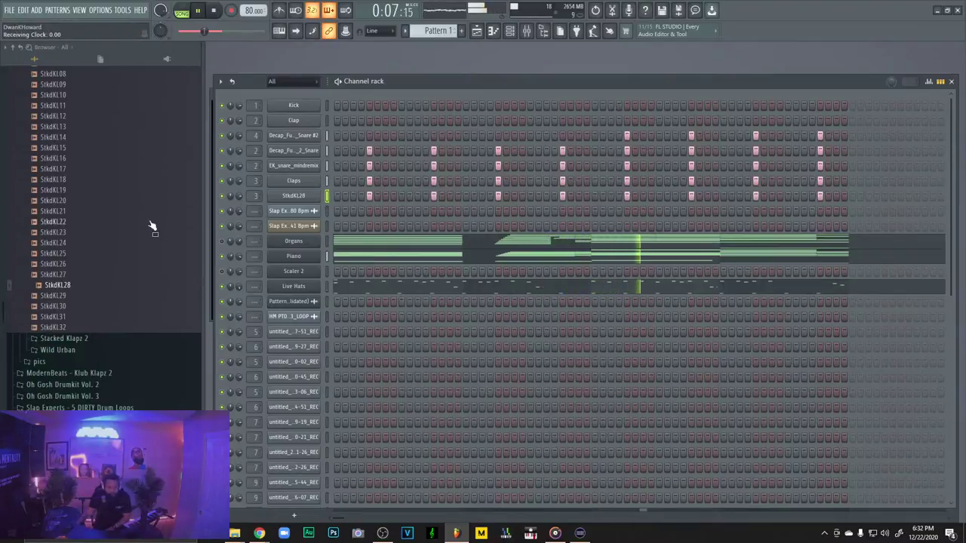
{"action": "scroll", "coordinate": [71, 282], "scroll_direction": "up", "scroll_amount": 10}
{"action": "scroll", "coordinate": [54, 293], "scroll_direction": "down", "scroll_amount": 15}
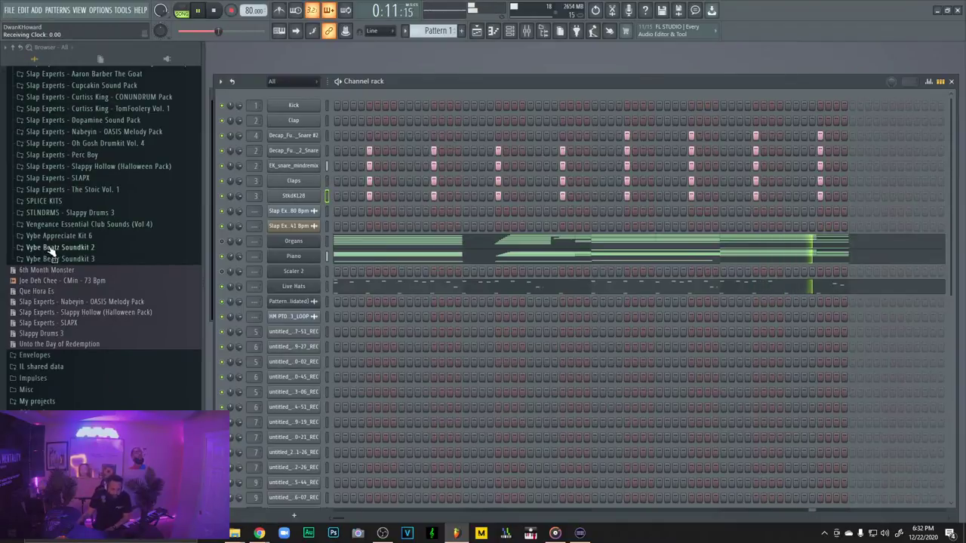
{"action": "scroll", "coordinate": [90, 317], "scroll_direction": "up", "scroll_amount": 5}
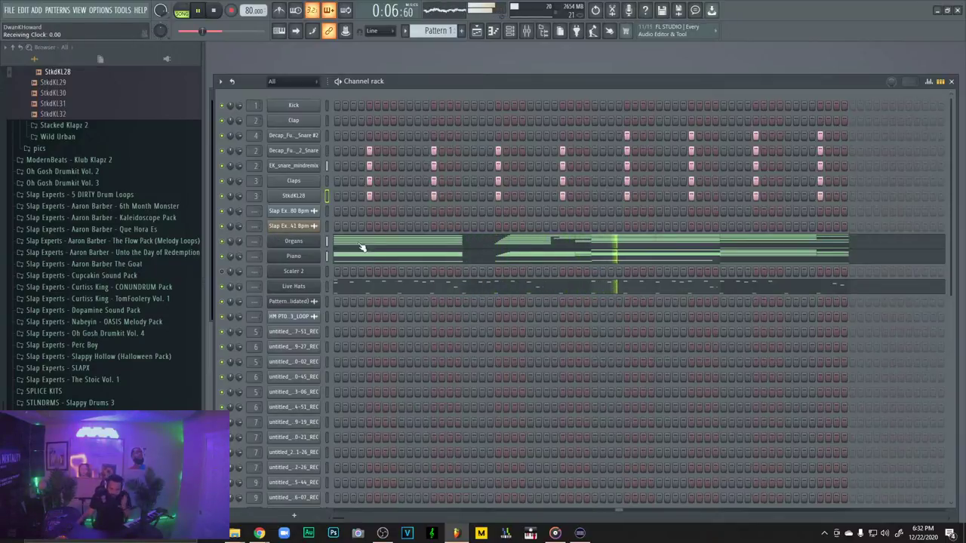
{"action": "left_click", "coordinate": [308, 241]}
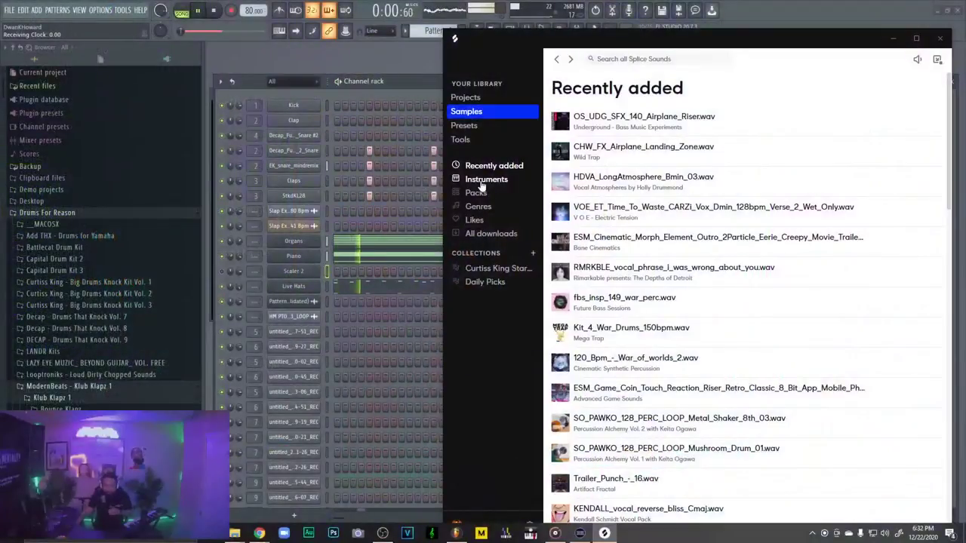
In Splice, list the library's Drums instrument samples and filter them by the 808 tag
{"action": "left_click", "coordinate": [481, 184]}
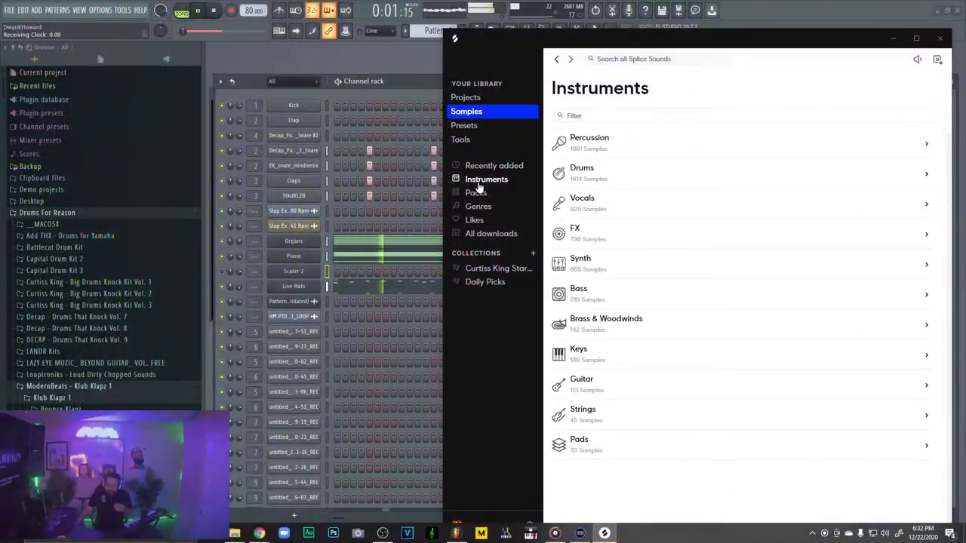
{"action": "left_click", "coordinate": [631, 174]}
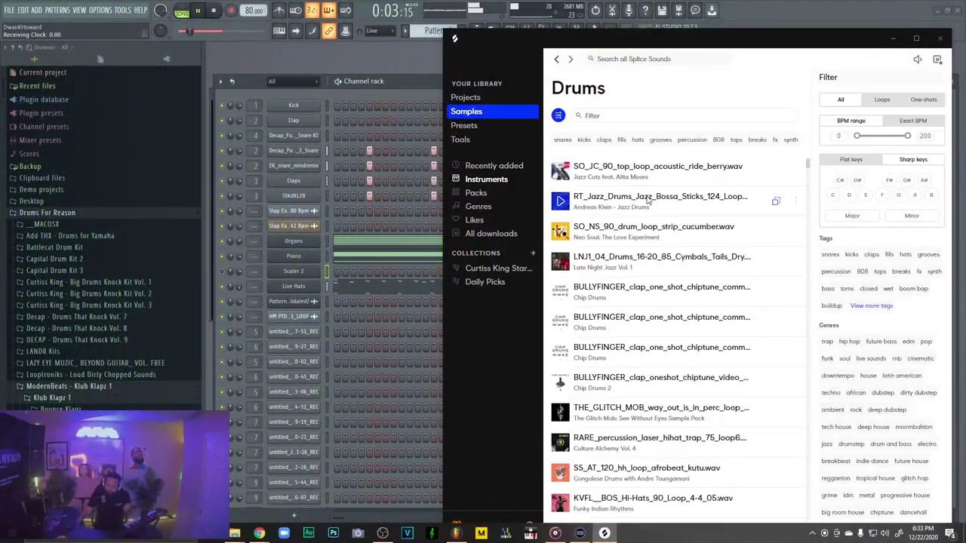
{"action": "left_click", "coordinate": [851, 305]}
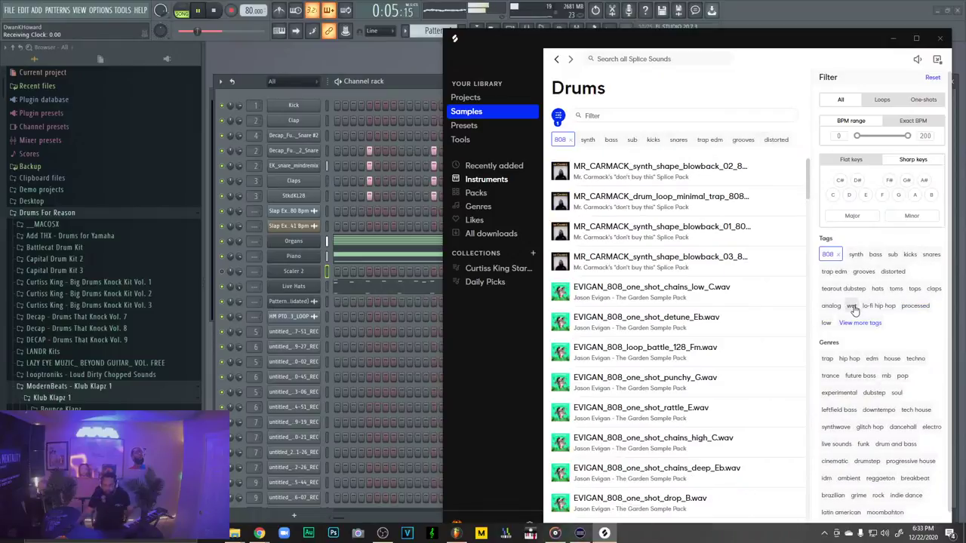
Audition the WEST1NE 808 one-shots thanos_E, bird_gang_E and burly_D, returning to bird_gang_E
{"action": "scroll", "coordinate": [636, 323], "scroll_direction": "down", "scroll_amount": 5}
{"action": "scroll", "coordinate": [636, 323], "scroll_direction": "down", "scroll_amount": 1}
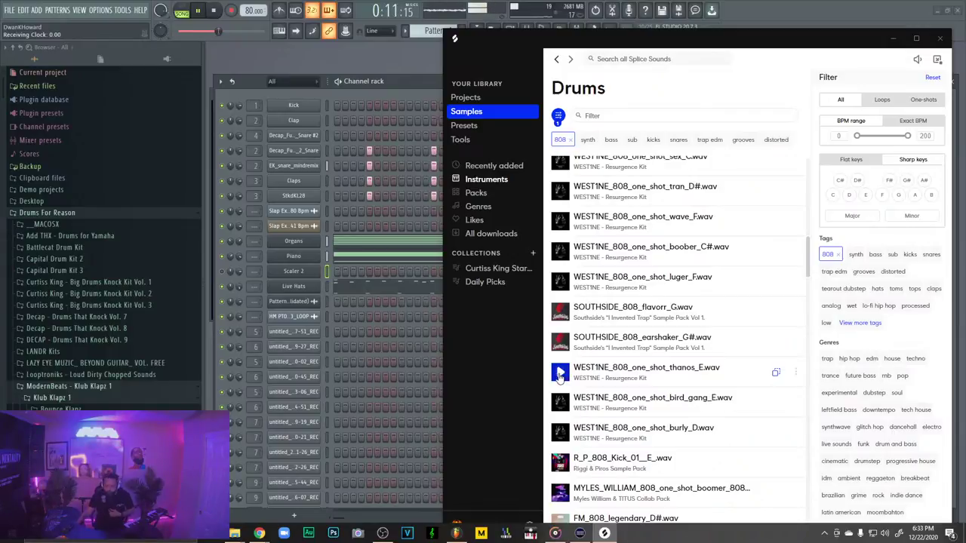
{"action": "left_click", "coordinate": [559, 375]}
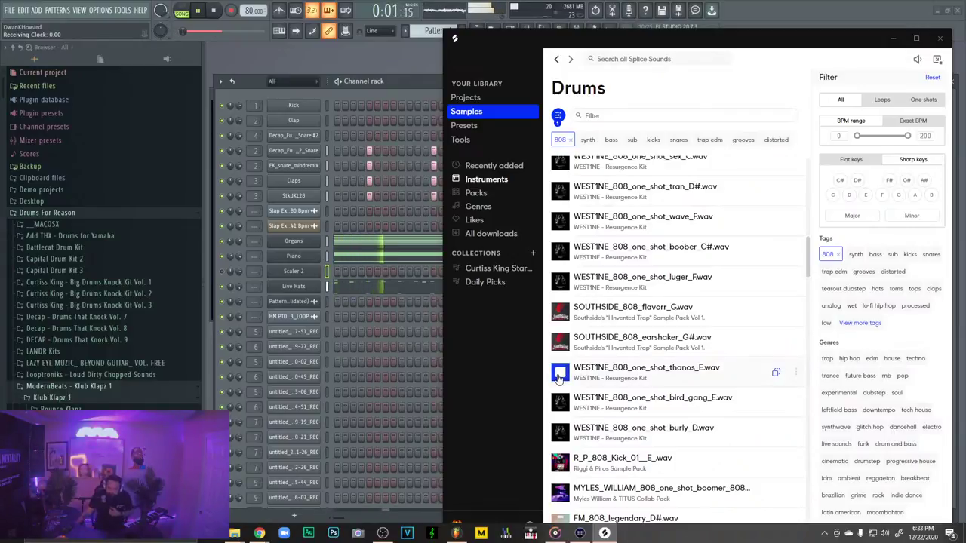
{"action": "left_click", "coordinate": [558, 403]}
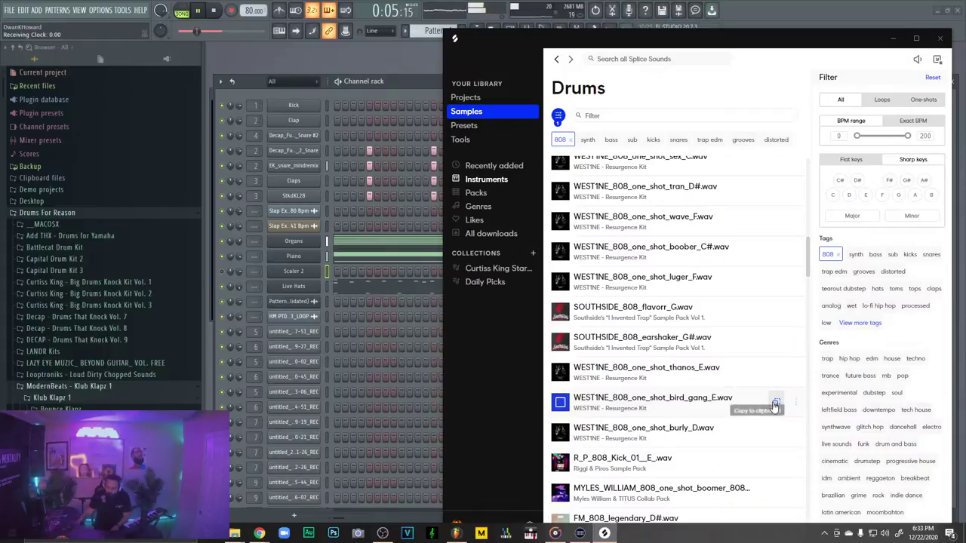
{"action": "left_click", "coordinate": [560, 433]}
{"action": "left_click", "coordinate": [559, 405]}
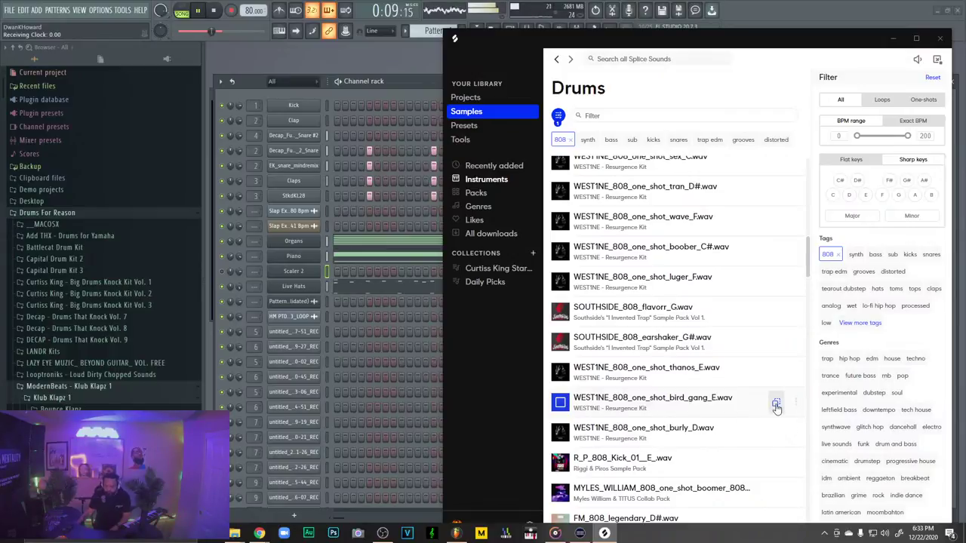
Add WEST1NE_808_one_shot_bird_gang_E as a channel above the Kick in FL Studio and adjust its volume envelope
{"action": "left_click_drag", "start_coordinate": [776, 408], "coordinate": [294, 104]}
{"action": "left_click", "coordinate": [294, 105]}
{"action": "left_click", "coordinate": [323, 190]}
{"action": "left_click_drag", "start_coordinate": [320, 291], "coordinate": [321, 302]}
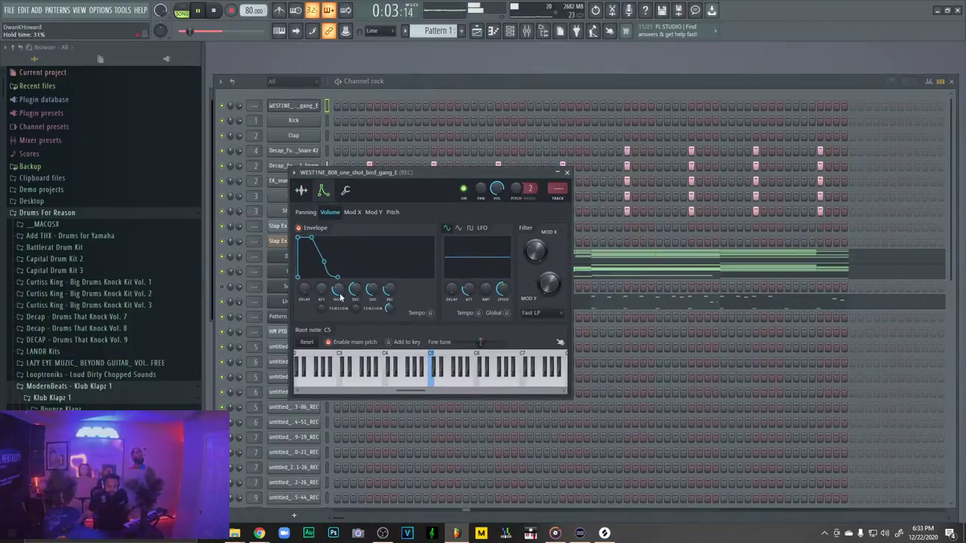
Record an 808 bass line over the looping pattern, undoing the unwanted take and stopping after the retake
{"action": "left_click", "coordinate": [383, 533]}
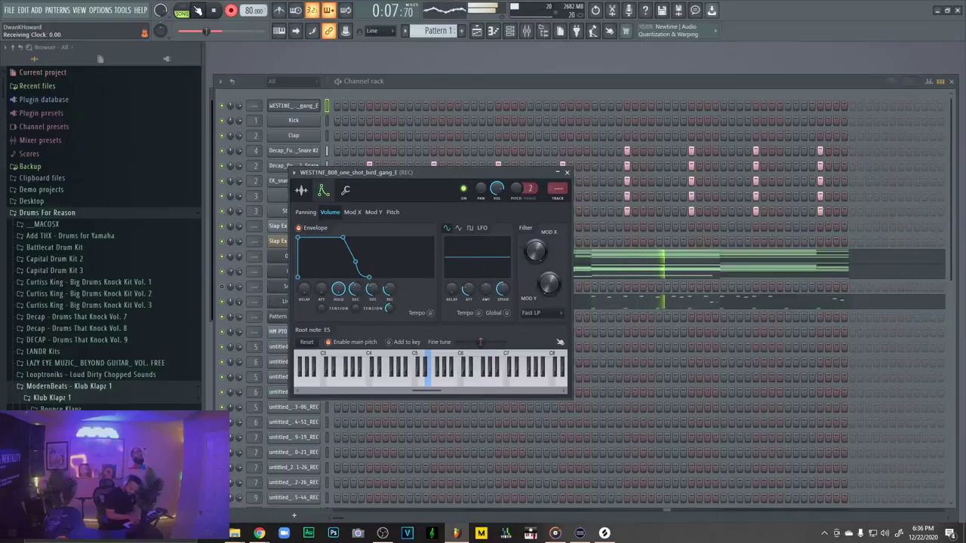
{"action": "key", "text": "space"}
{"action": "key", "text": "ctrl+z"}
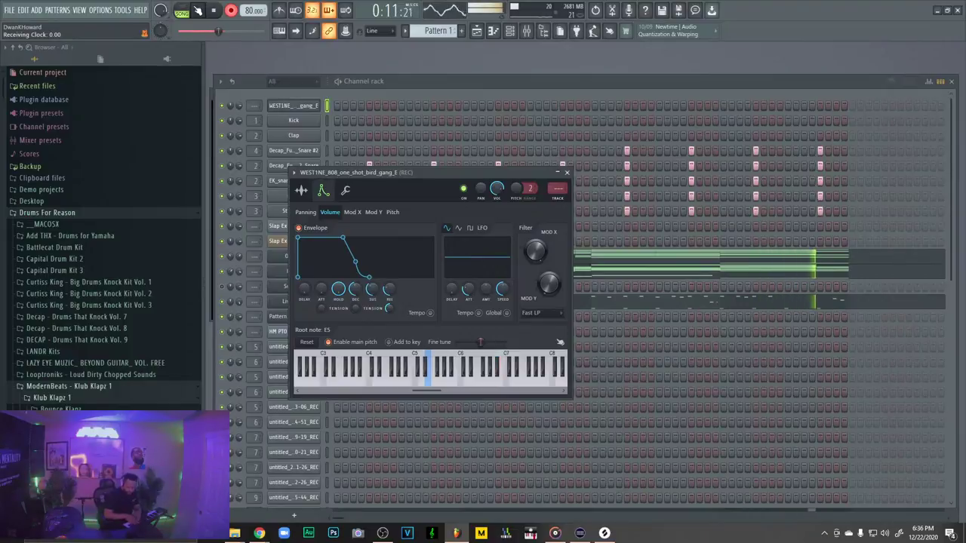
{"action": "key", "text": "space"}
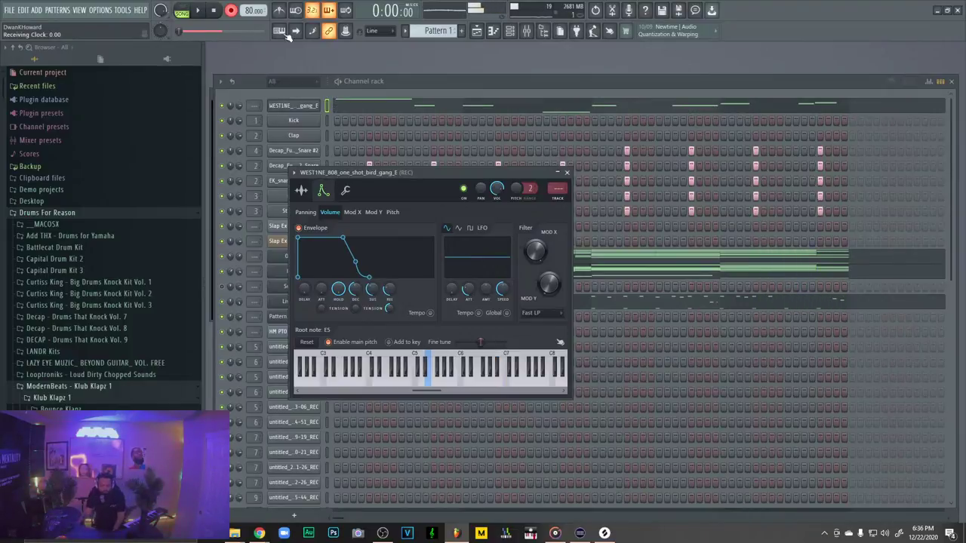
In the 808's piano roll, raise the C#4 note in bar 2 and both G#4 notes in bar 3 by one octave
{"action": "left_click", "coordinate": [348, 103]}
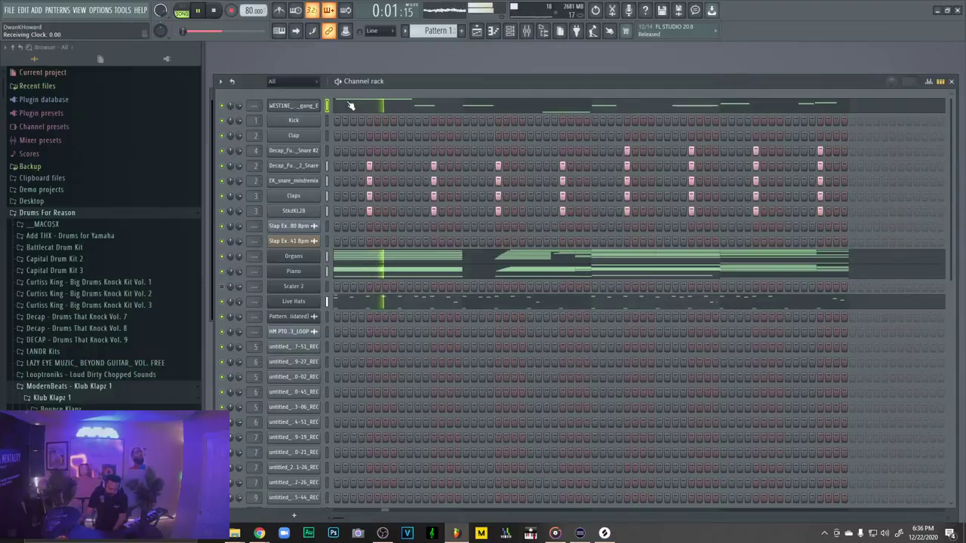
{"action": "left_click", "coordinate": [370, 111]}
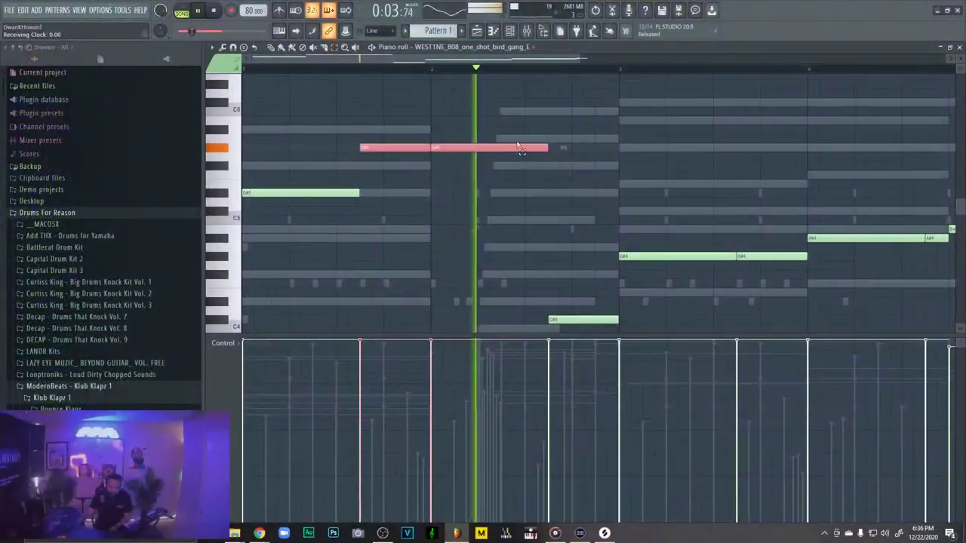
{"action": "scroll", "coordinate": [517, 142], "scroll_direction": "up", "scroll_amount": 5}
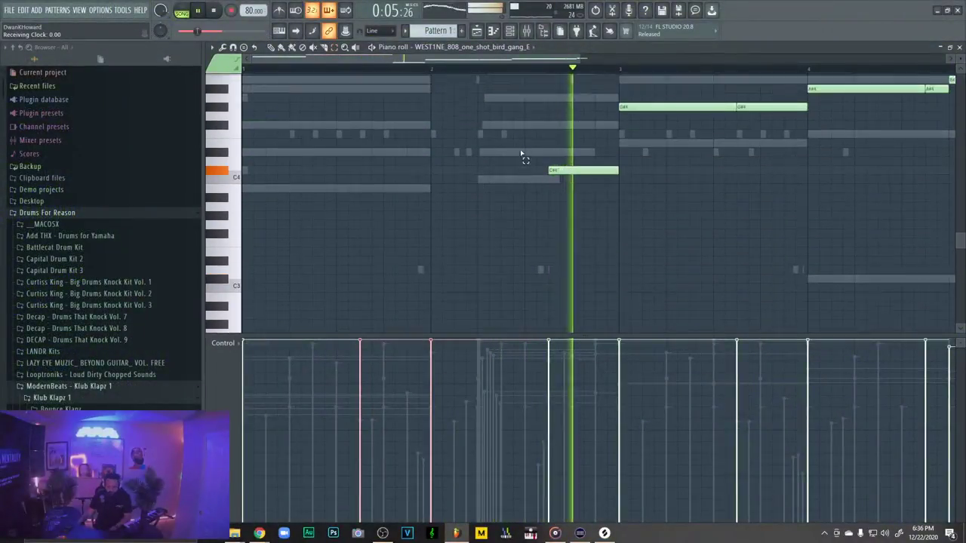
{"action": "scroll", "coordinate": [520, 155], "scroll_direction": "up", "scroll_amount": 3}
{"action": "left_click_drag", "start_coordinate": [556, 161], "coordinate": [604, 288]}
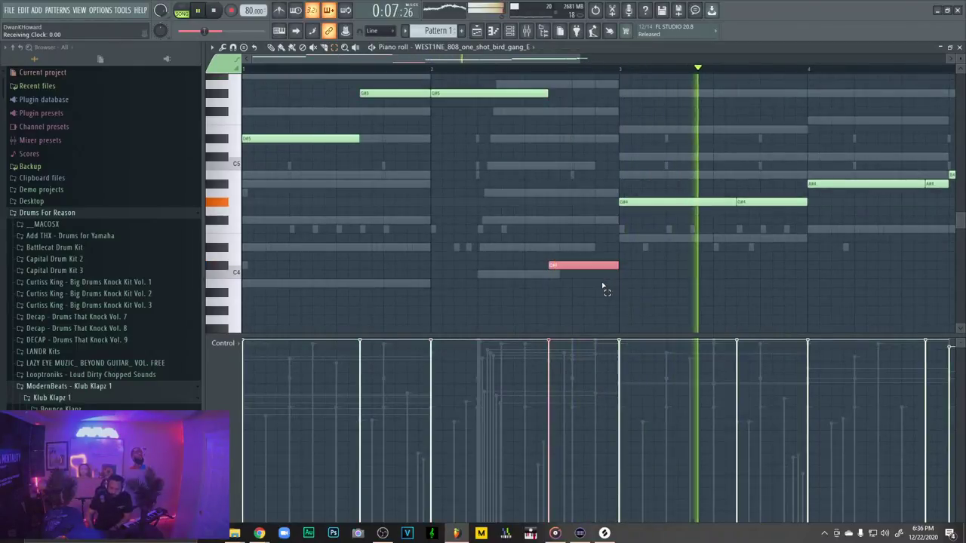
{"action": "left_click_drag", "start_coordinate": [565, 179], "coordinate": [761, 317]}
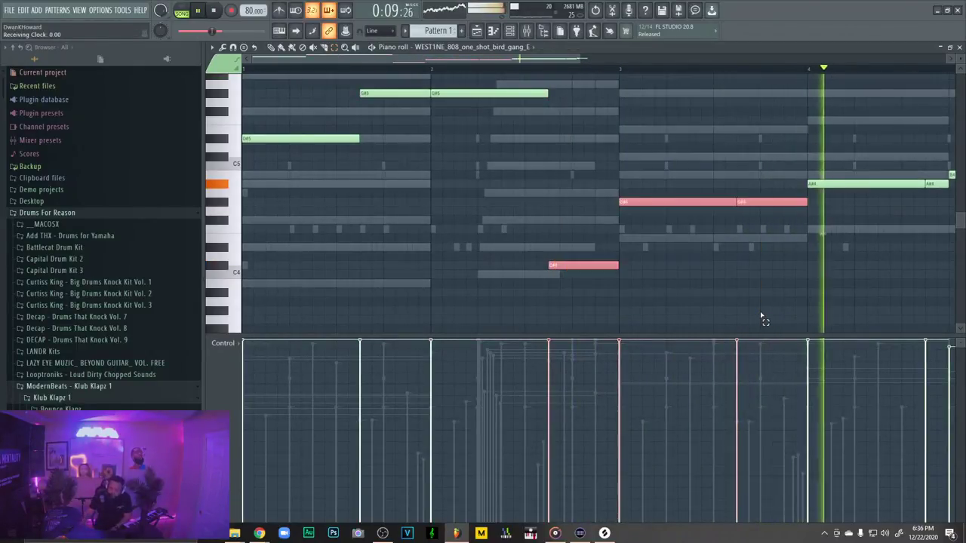
{"action": "key", "text": "ctrl+Up"}
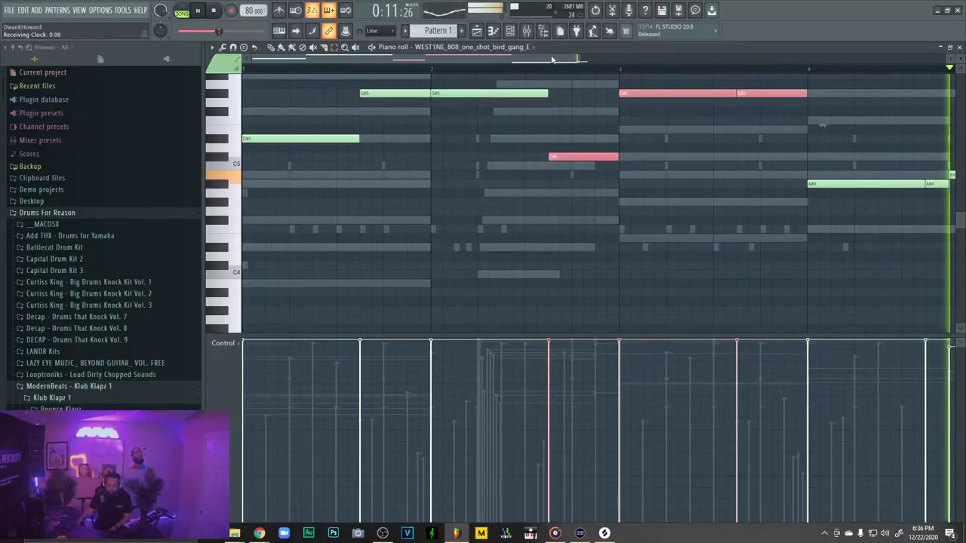
Move the second 808 note of bar 1 to the end of the bar, shorten it to end at bar 2 and lower it to D#5
{"action": "left_click_drag", "start_coordinate": [577, 59], "coordinate": [408, 62]}
{"action": "left_click", "coordinate": [503, 123]}
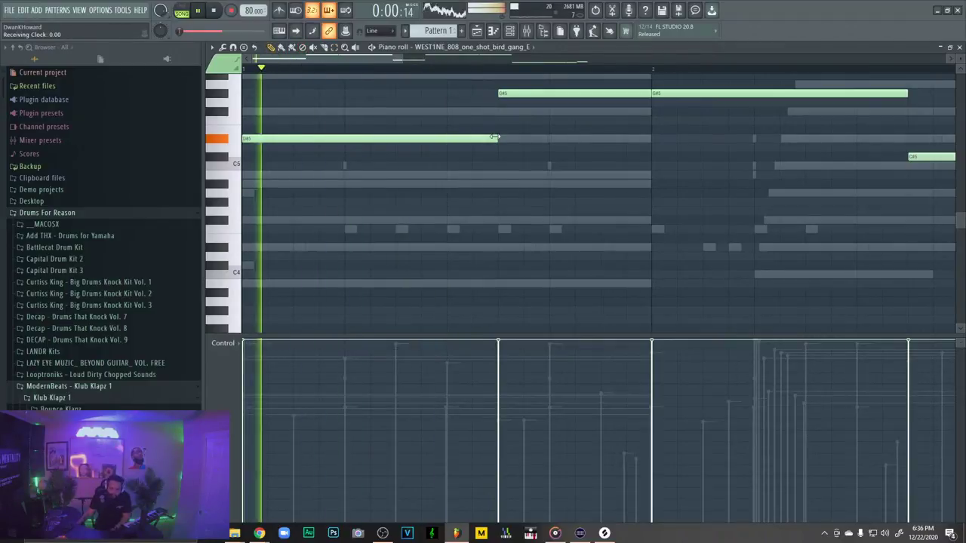
{"action": "scroll", "coordinate": [535, 102], "scroll_direction": "up", "scroll_amount": 3}
{"action": "left_click_drag", "start_coordinate": [519, 148], "coordinate": [611, 144]}
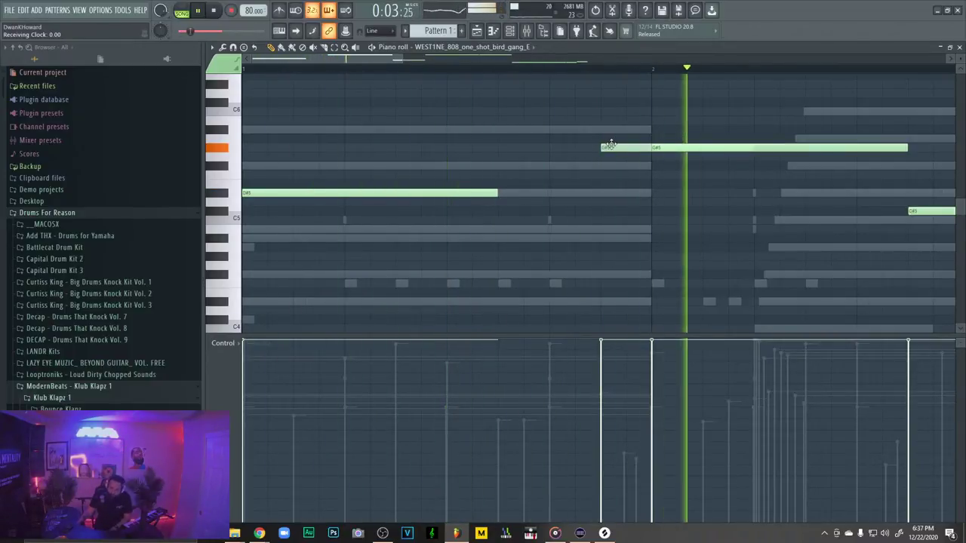
{"action": "left_click_drag", "start_coordinate": [611, 145], "coordinate": [611, 126]}
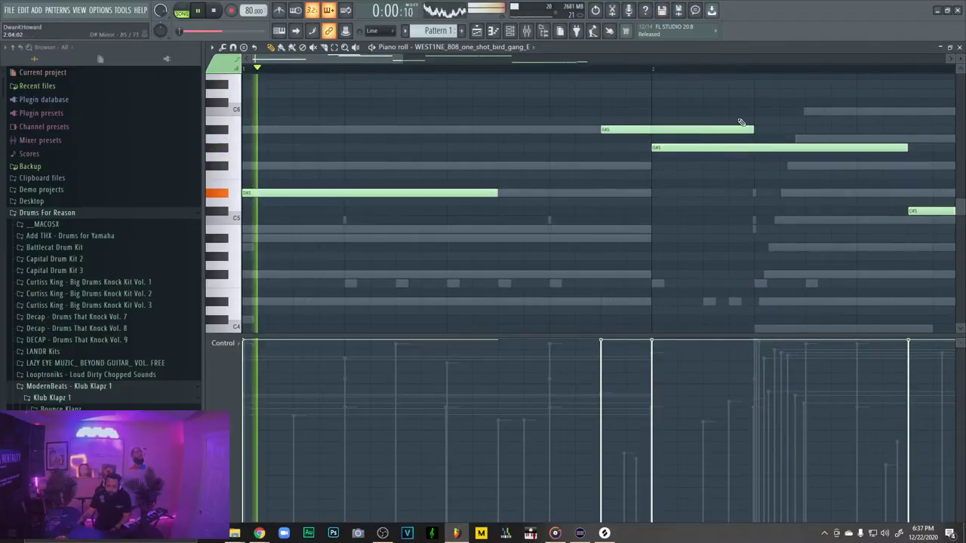
{"action": "left_click_drag", "start_coordinate": [751, 130], "coordinate": [612, 194]}
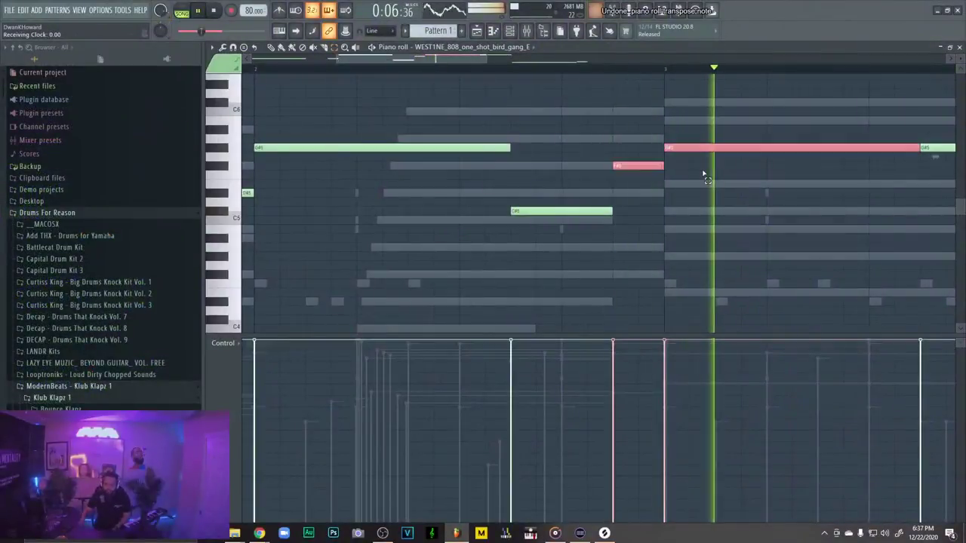
Transpose the short note at the end of bar 2 up one octave to F#6, comparing both pitches during playback
{"action": "key", "text": "space"}
{"action": "key", "text": "space"}
{"action": "left_click_drag", "start_coordinate": [698, 156], "coordinate": [640, 181]}
{"action": "key", "text": "space"}
{"action": "key", "text": "space"}
{"action": "key", "text": "ctrl+Up"}
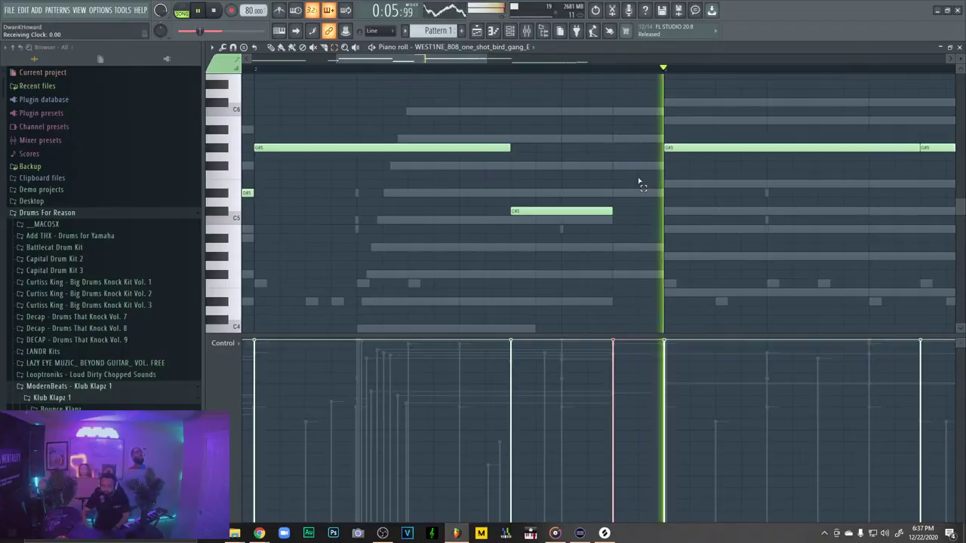
{"action": "scroll", "coordinate": [735, 143], "scroll_direction": "up", "scroll_amount": 2}
{"action": "key", "text": "ctrl+z"}
{"action": "key", "text": "space"}
{"action": "key", "text": "space"}
{"action": "key", "text": "ctrl+z"}
{"action": "key", "text": "space"}
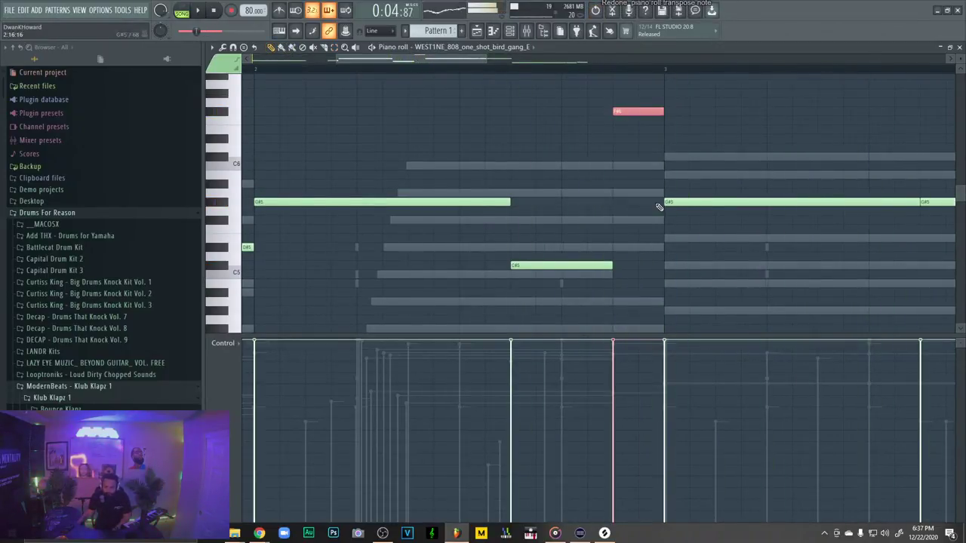
{"action": "key", "text": "space"}
{"action": "key", "text": "space"}
{"action": "key", "text": "space"}
Raise the first note of bar 3 to E6 and audition the change in the loop
{"action": "left_click_drag", "start_coordinate": [668, 202], "coordinate": [679, 129]}
{"action": "key", "text": "space"}
{"action": "key", "text": "space"}
{"action": "key", "text": "space"}
{"action": "key", "text": "space"}
{"action": "key", "text": "space"}
{"action": "key", "text": "space"}
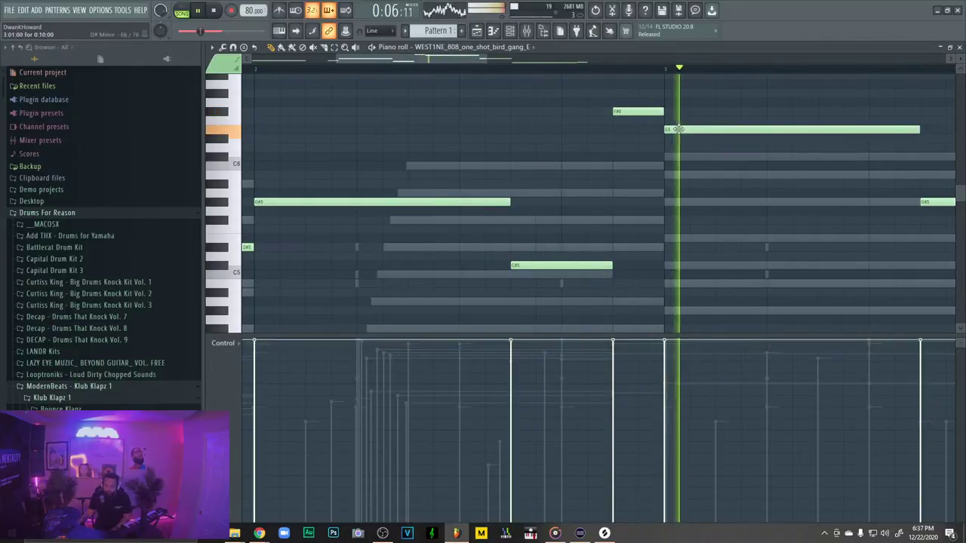
Add a closing note after the B4 at the end of bar 4, deleting the misplaced trial notes
{"action": "left_click_drag", "start_coordinate": [427, 61], "coordinate": [620, 63]}
{"action": "left_click", "coordinate": [365, 69]}
{"action": "left_click", "coordinate": [509, 204]}
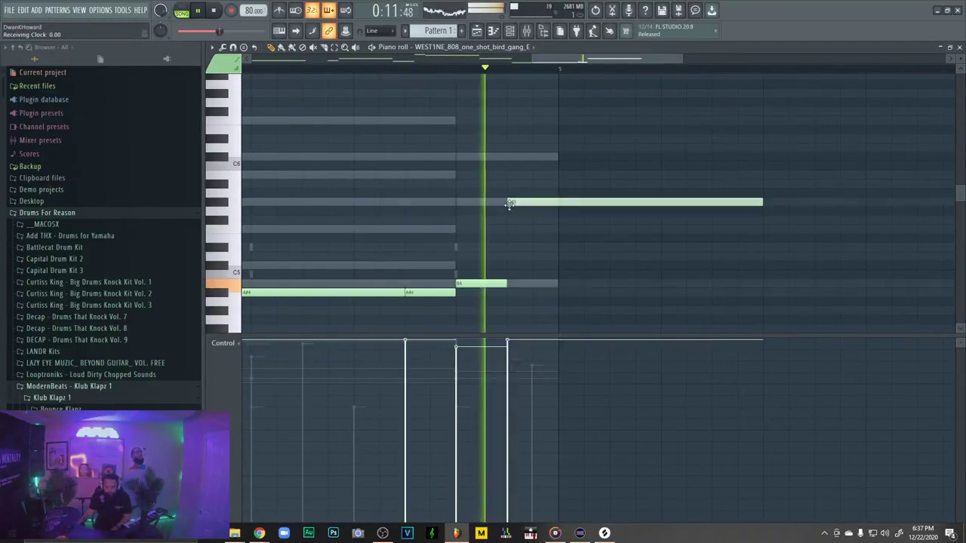
{"action": "right_click", "coordinate": [511, 203]}
{"action": "left_click", "coordinate": [512, 202]}
{"action": "left_click", "coordinate": [494, 280]}
{"action": "right_click", "coordinate": [521, 202]}
{"action": "left_click", "coordinate": [519, 202]}
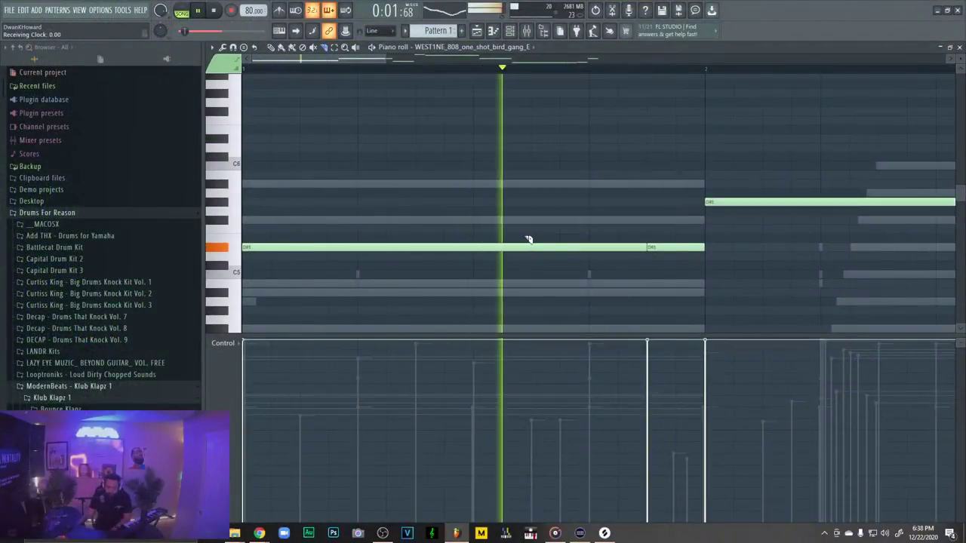
Try slicing the long D#5 note in bar 1 at step 11, audition it and undo the slice
{"action": "key", "text": "space"}
{"action": "key", "text": "space"}
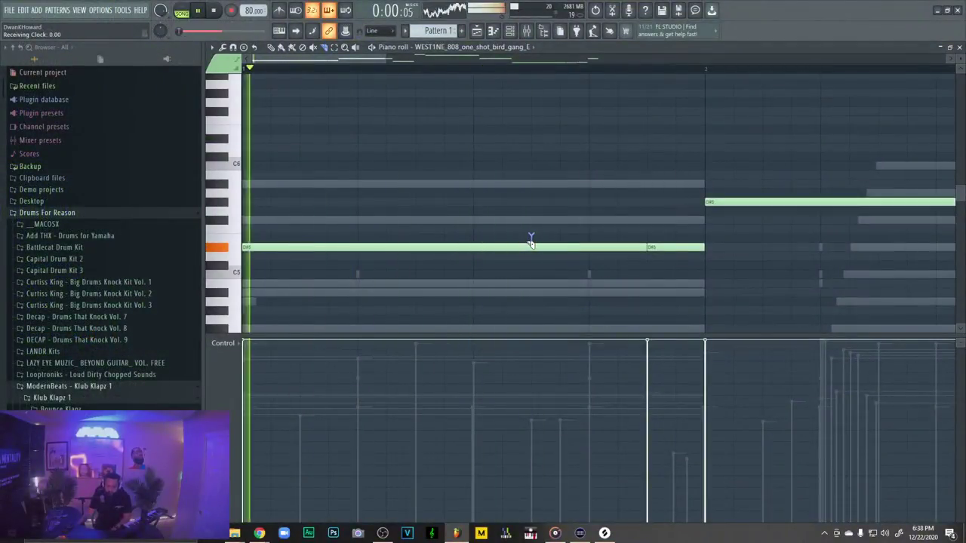
{"action": "left_click_drag", "start_coordinate": [506, 238], "coordinate": [538, 264]}
{"action": "key", "text": "ctrl+z"}
{"action": "key", "text": "space"}
{"action": "key", "text": "space"}
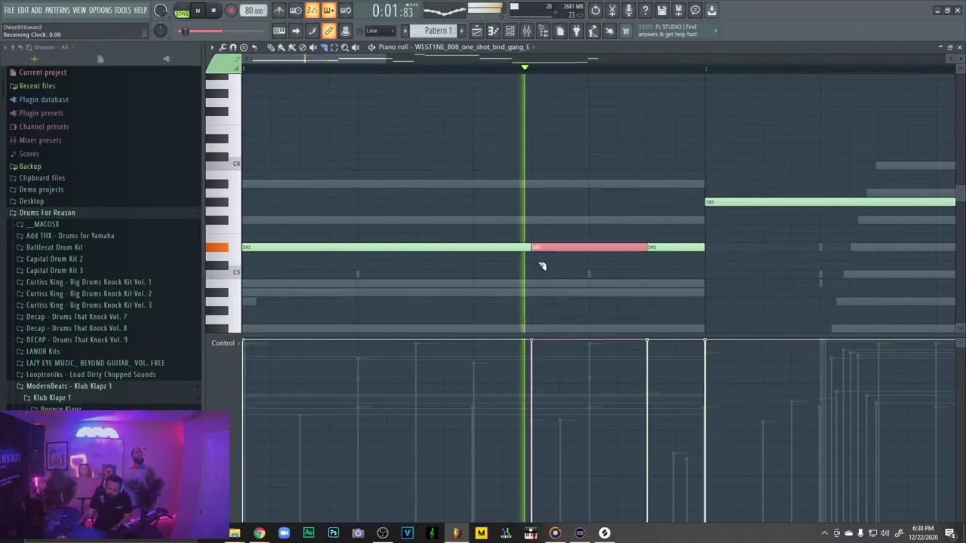
{"action": "key", "text": "space"}
{"action": "key", "text": "space"}
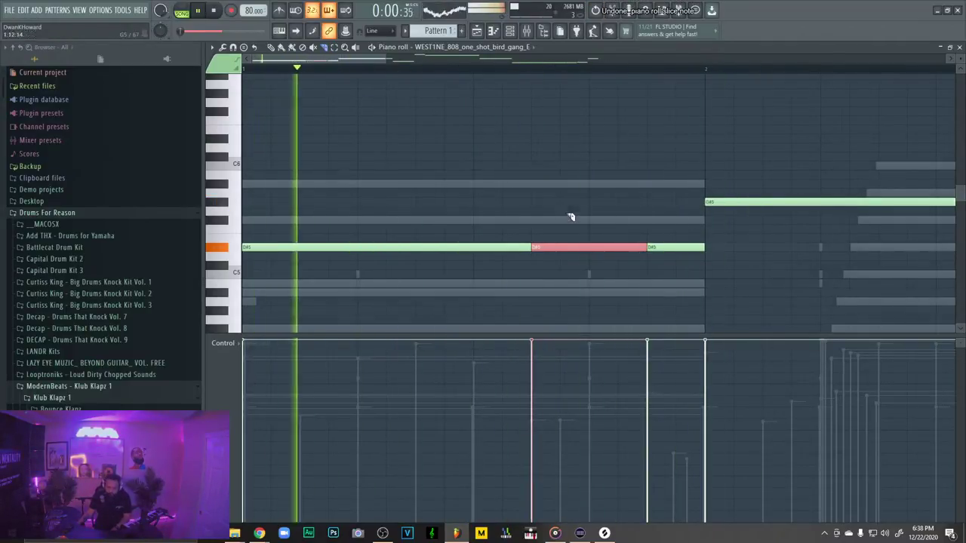
{"action": "key", "text": "ctrl+z"}
Slice the long D#5 note in bar 1 at steps 9 and 11, and turn the piece at step 11 into a one-step A#5
{"action": "left_click_drag", "start_coordinate": [477, 237], "coordinate": [476, 264]}
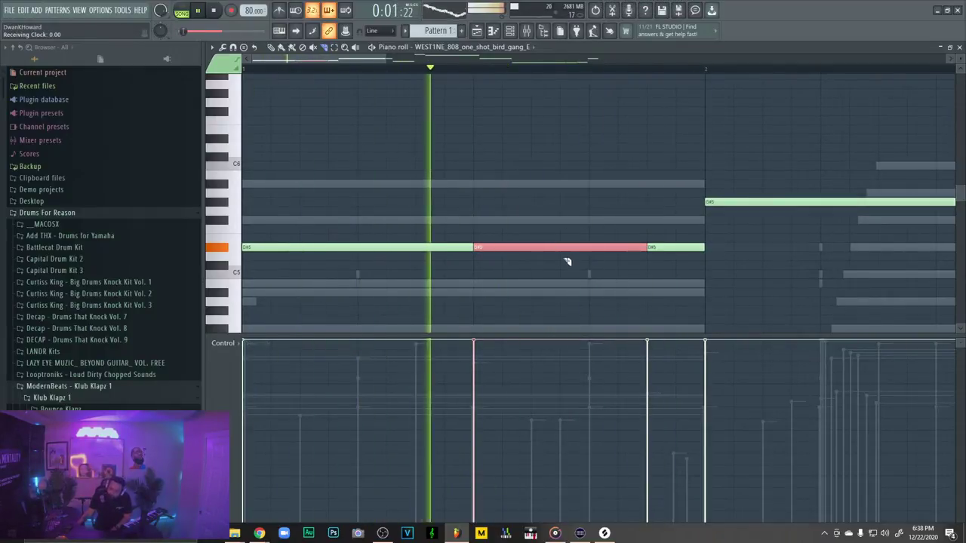
{"action": "left_click_drag", "start_coordinate": [532, 238], "coordinate": [534, 258]}
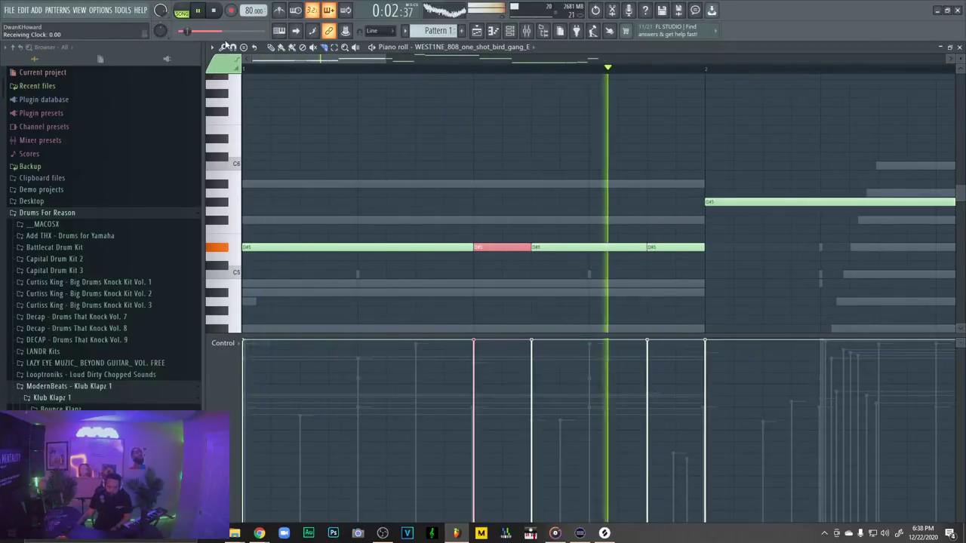
{"action": "left_click_drag", "start_coordinate": [540, 247], "coordinate": [538, 185]}
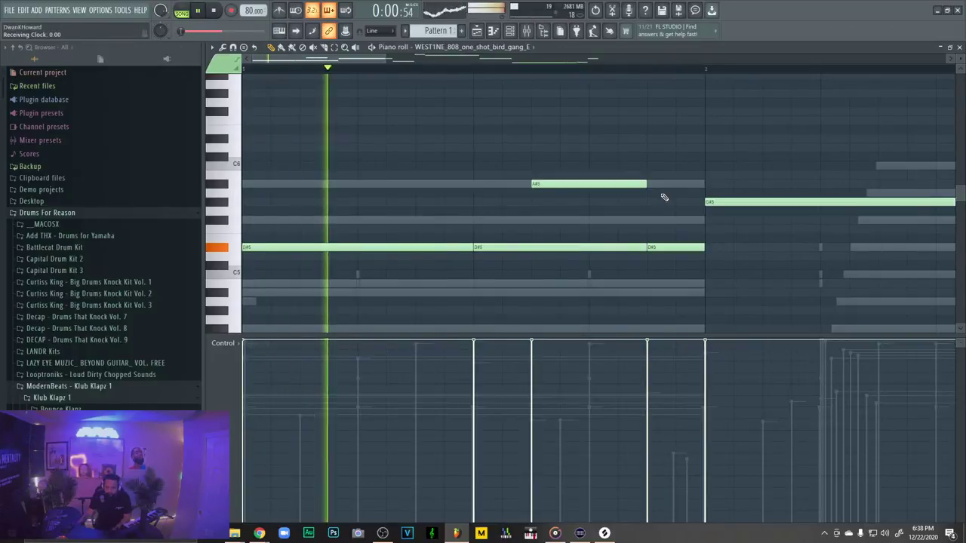
{"action": "left_click_drag", "start_coordinate": [645, 184], "coordinate": [559, 185]}
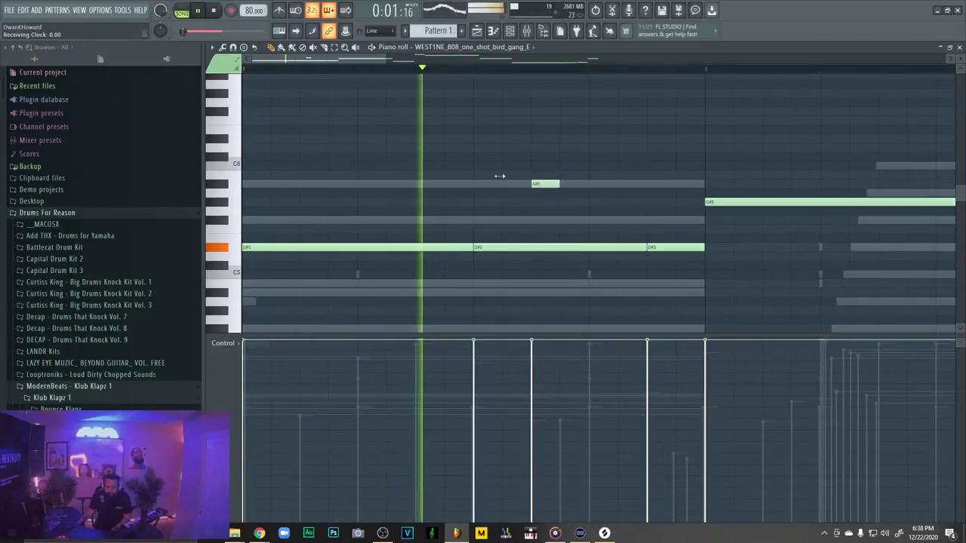
{"action": "double_click", "coordinate": [544, 184]}
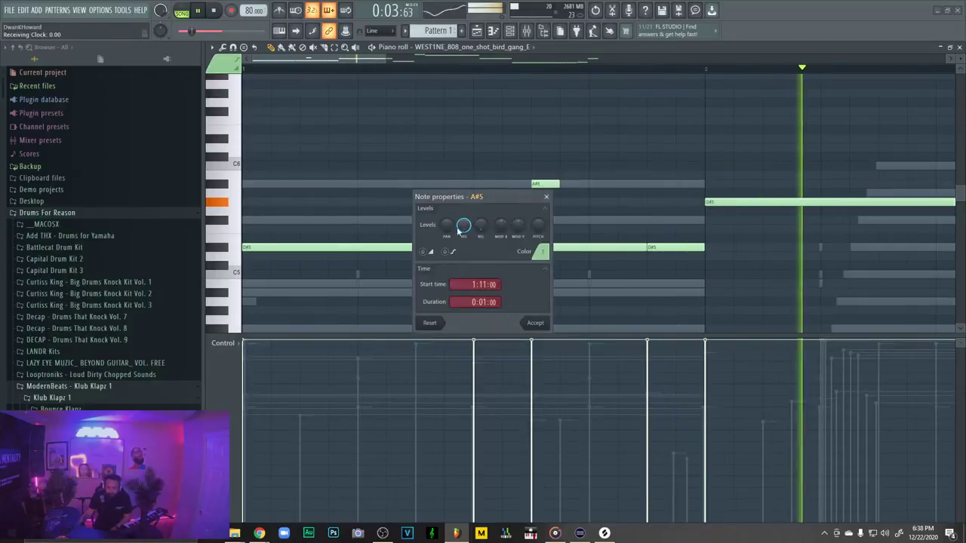
{"action": "left_click", "coordinate": [535, 323]}
Clone the EK_snare_mindremix channel in the channel rack
{"action": "left_click", "coordinate": [386, 33]}
{"action": "left_click", "coordinate": [378, 75]}
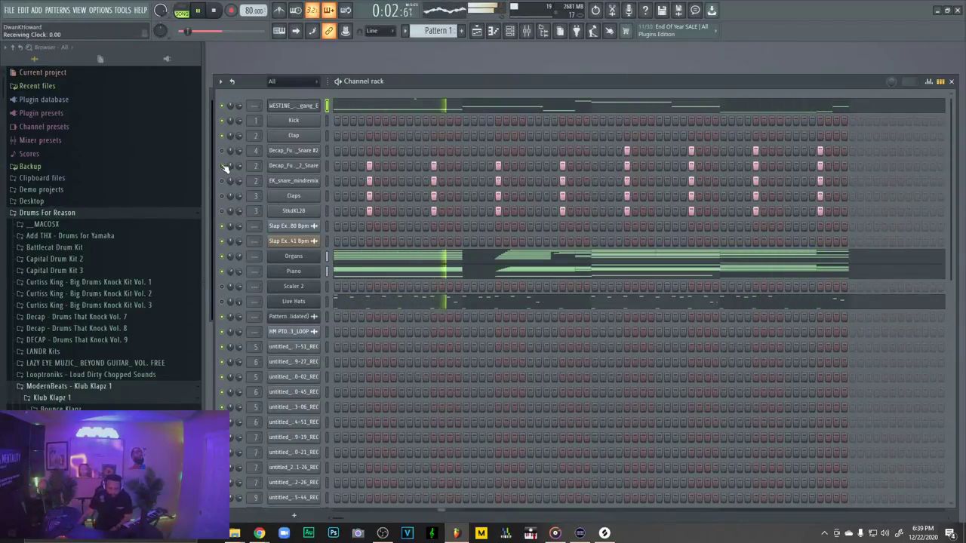
{"action": "right_click", "coordinate": [280, 184]}
{"action": "left_click", "coordinate": [329, 281]}
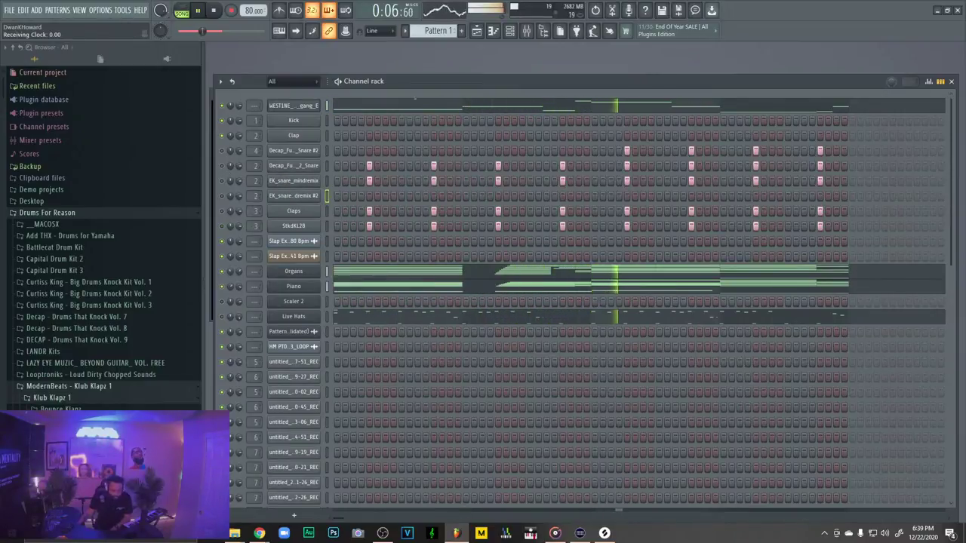
Load Raw SSL Snare from Decap - Drums That Knock Vol. 8 into the cloned snare channel and place it on the same steps as EK_snare_mindremix
{"action": "scroll", "coordinate": [89, 326], "scroll_direction": "down", "scroll_amount": 6}
{"action": "scroll", "coordinate": [94, 313], "scroll_direction": "up", "scroll_amount": 5}
{"action": "scroll", "coordinate": [92, 332], "scroll_direction": "down", "scroll_amount": 4}
{"action": "scroll", "coordinate": [91, 349], "scroll_direction": "down", "scroll_amount": 8}
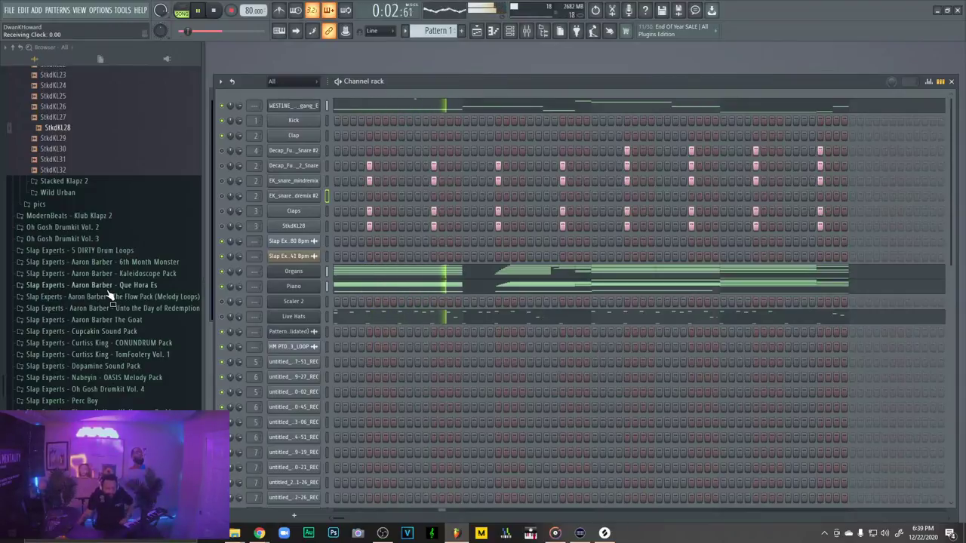
{"action": "scroll", "coordinate": [109, 295], "scroll_direction": "up", "scroll_amount": 15}
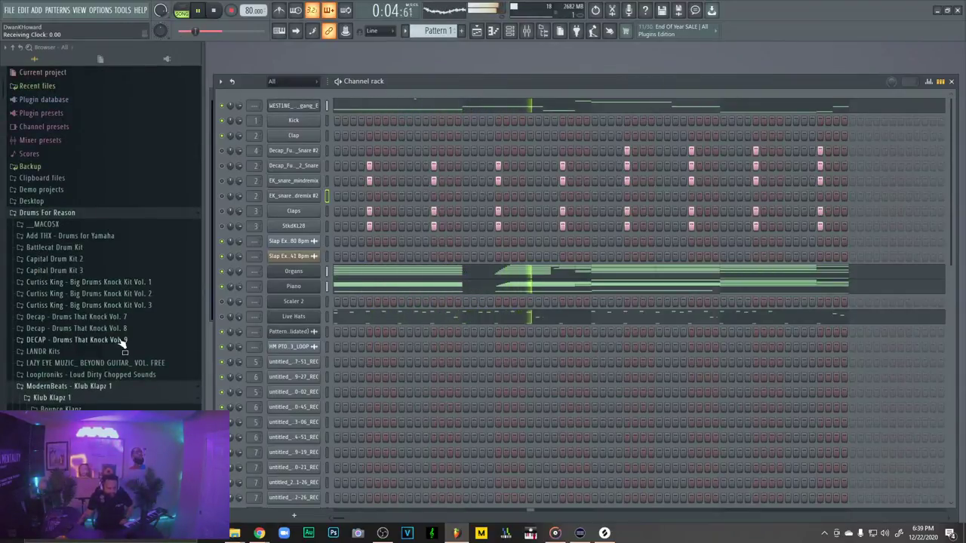
{"action": "left_click", "coordinate": [121, 341]}
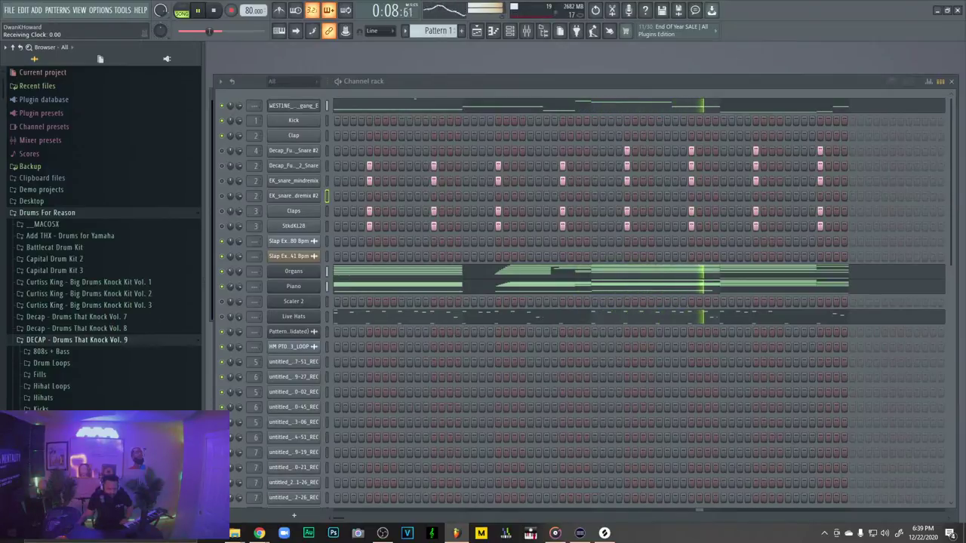
{"action": "scroll", "coordinate": [90, 393], "scroll_direction": "down", "scroll_amount": 7}
{"action": "left_click", "coordinate": [78, 390]}
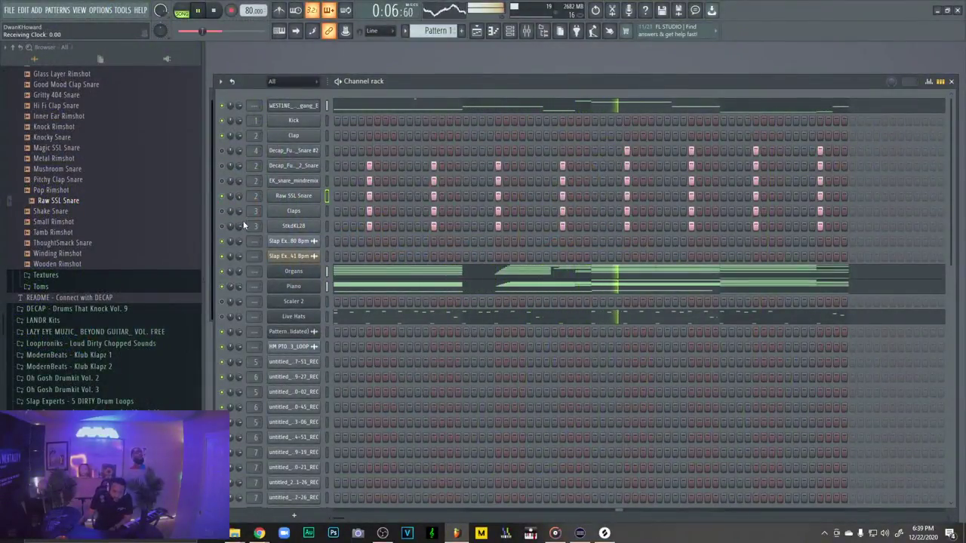
Add Hat5-open from the Vol. 8 Hihats folder as a new channel below StkdKL28
{"action": "scroll", "coordinate": [67, 271], "scroll_direction": "up", "scroll_amount": 8}
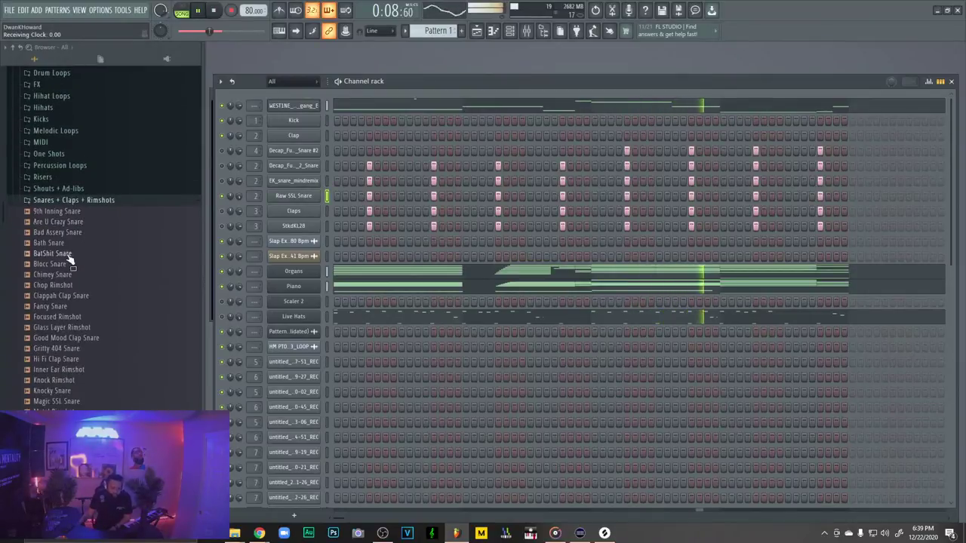
{"action": "scroll", "coordinate": [64, 226], "scroll_direction": "up", "scroll_amount": 5}
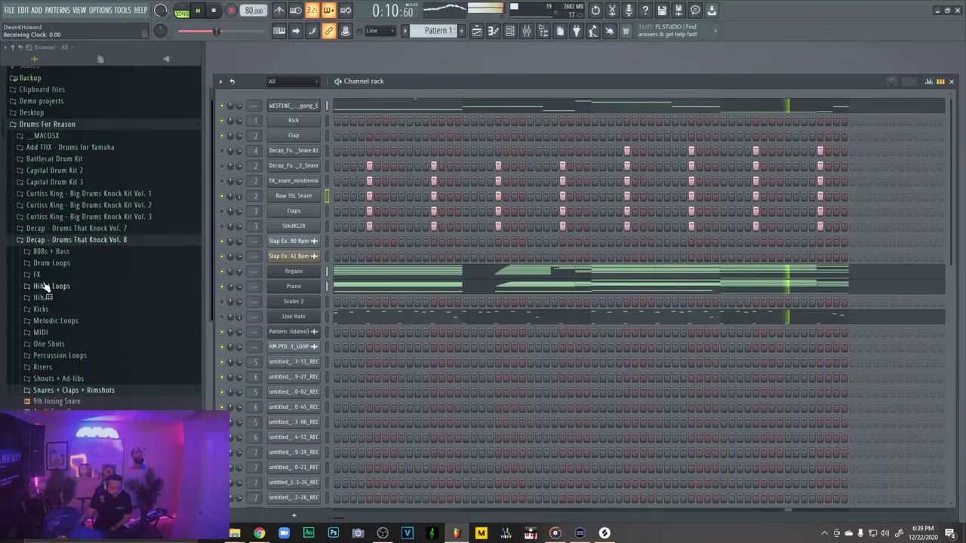
{"action": "left_click", "coordinate": [47, 299]}
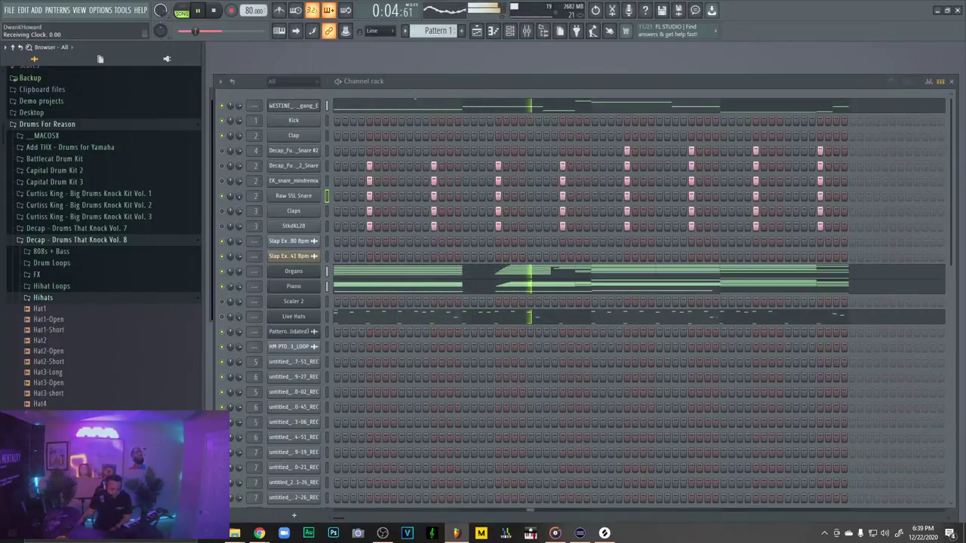
{"action": "left_click_drag", "start_coordinate": [45, 424], "coordinate": [319, 239]}
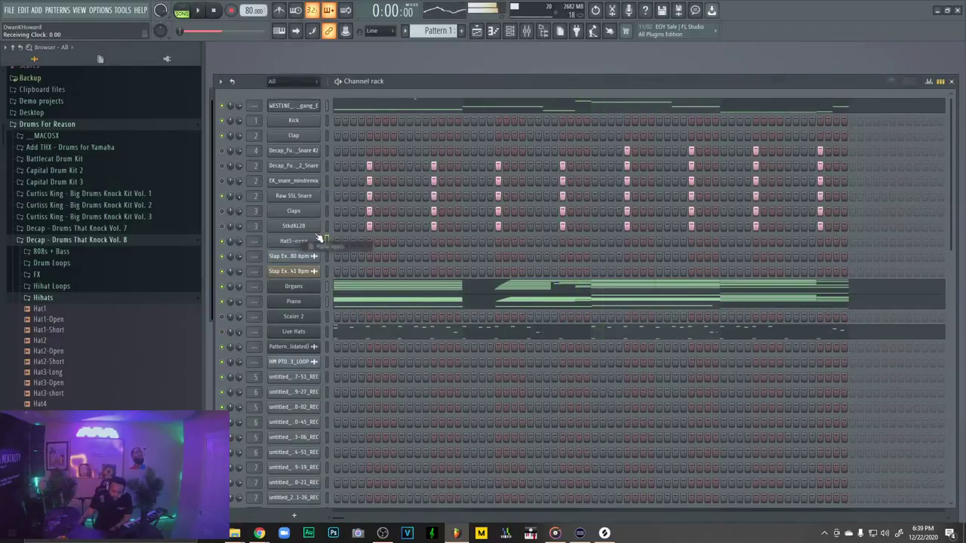
Place a Hat5-open hit on step 11 of each of the four bars
{"action": "left_click", "coordinate": [416, 242]}
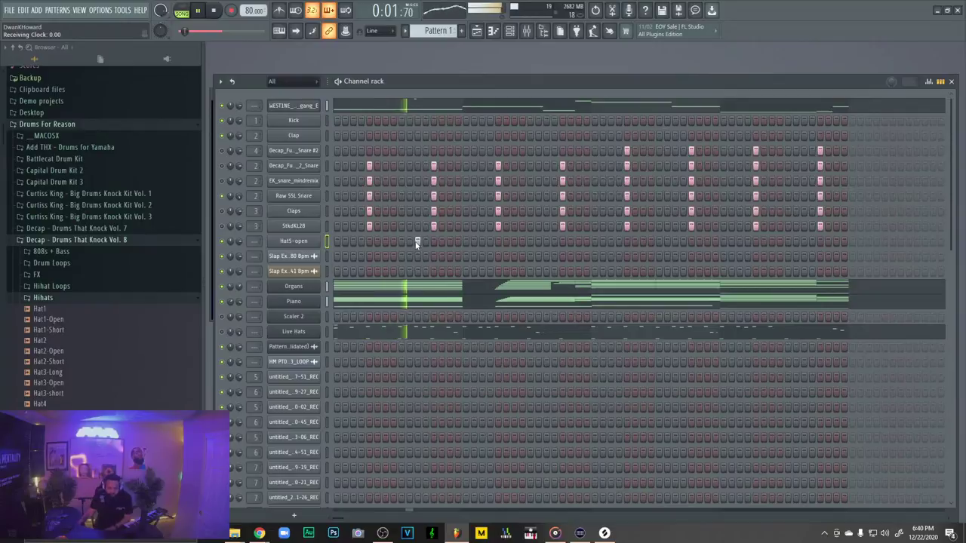
{"action": "left_click", "coordinate": [546, 242]}
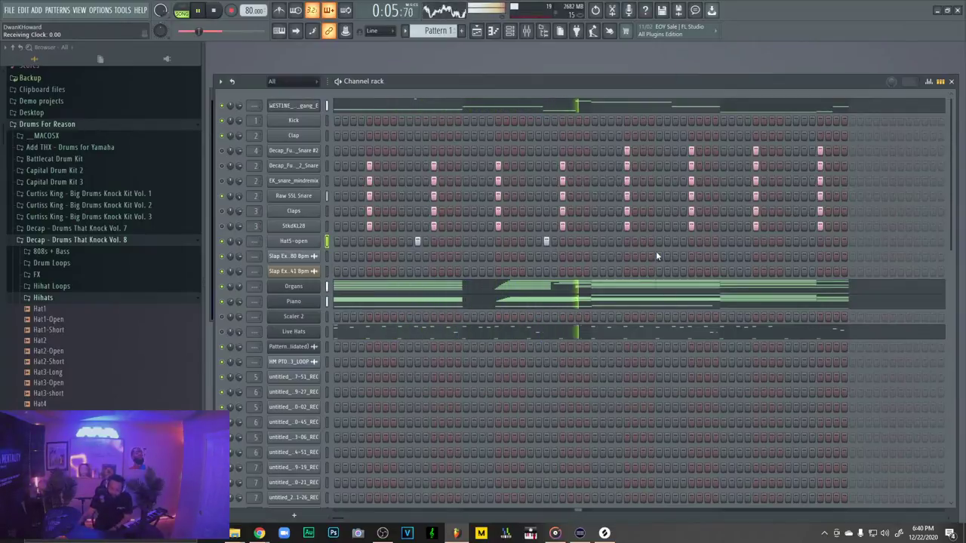
{"action": "left_click", "coordinate": [676, 242]}
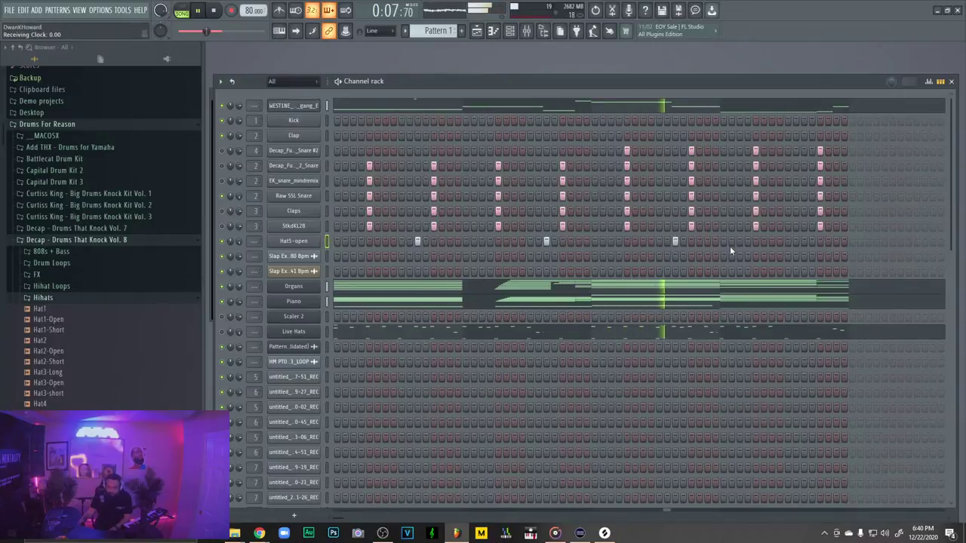
{"action": "left_click", "coordinate": [804, 241]}
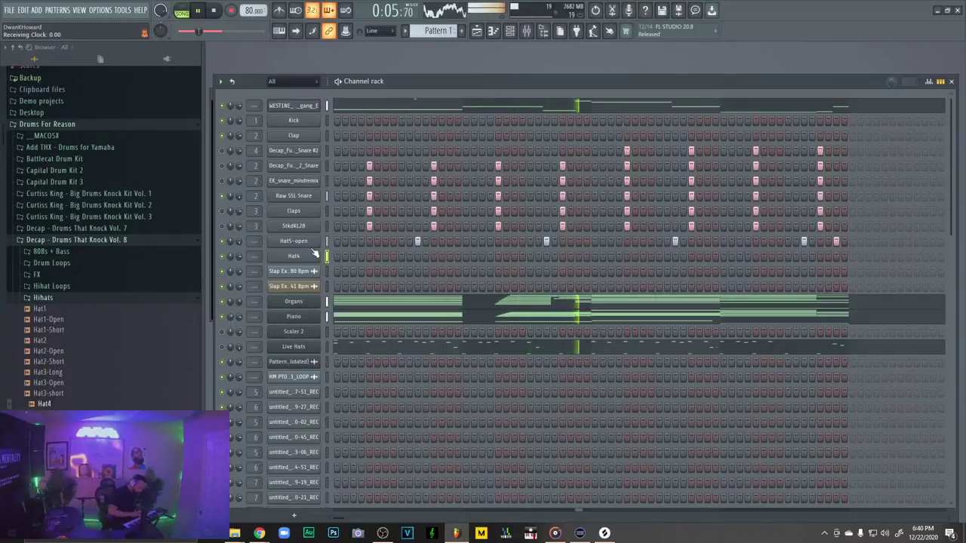
Record a Hat4 hi-hat part over the looping pattern and open its notes in the piano roll
{"action": "left_click", "coordinate": [216, 11]}
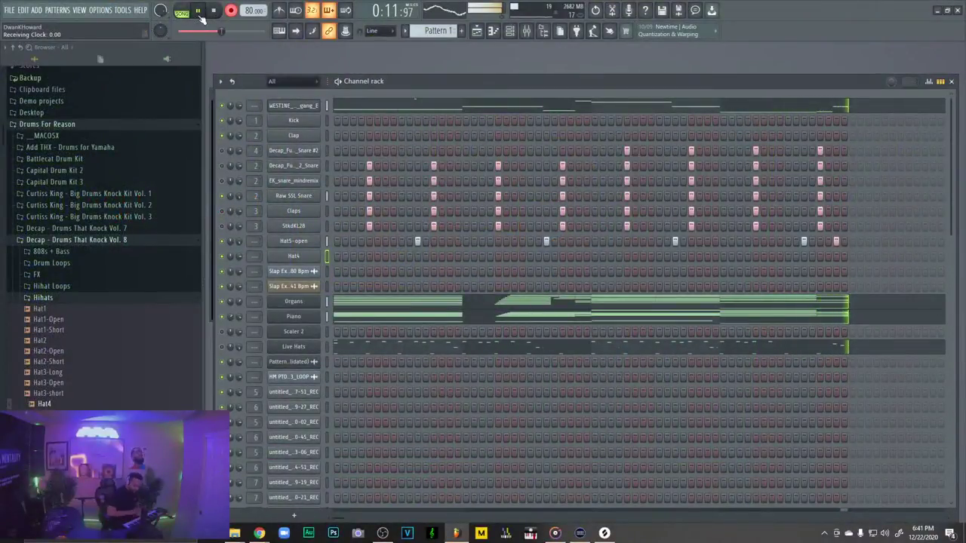
{"action": "key", "text": "space"}
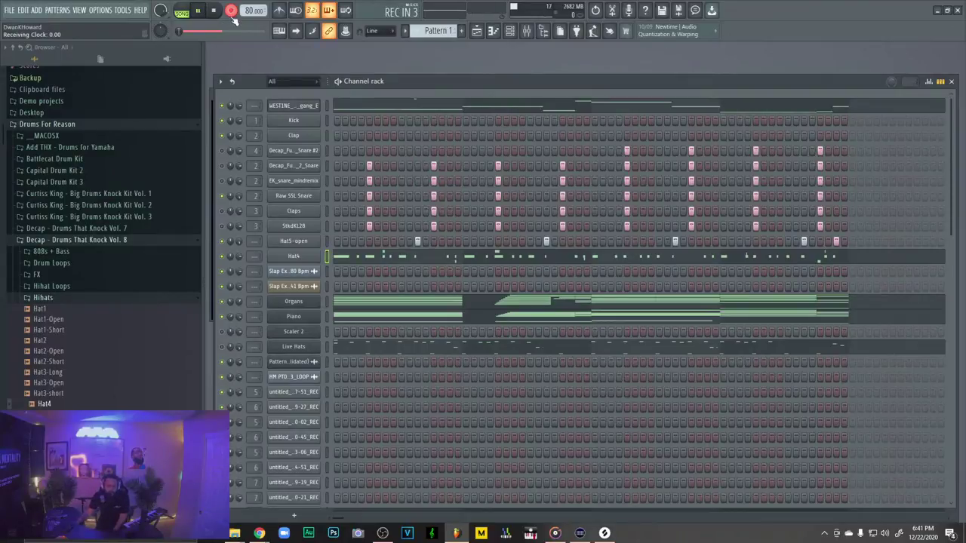
{"action": "left_click", "coordinate": [347, 257]}
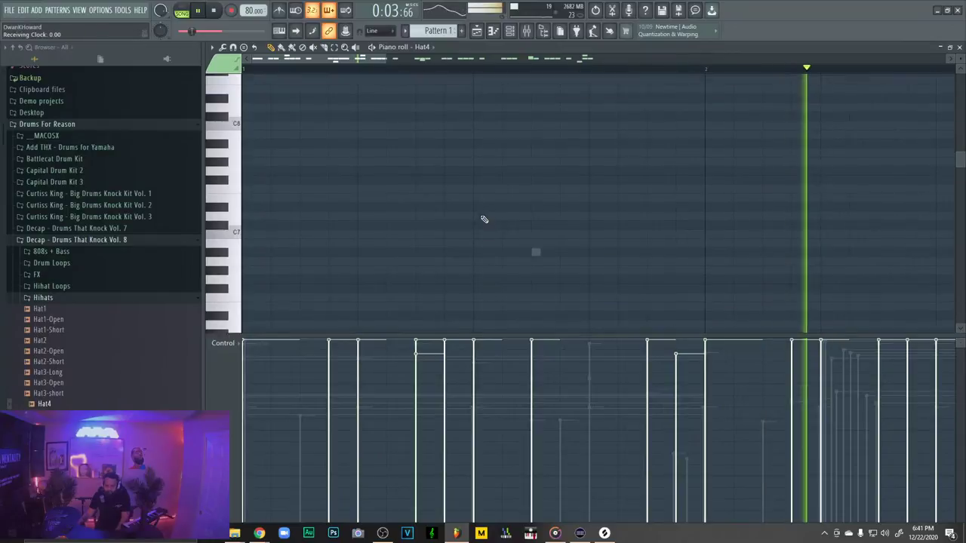
{"action": "scroll", "coordinate": [907, 105], "scroll_direction": "down", "scroll_amount": 10}
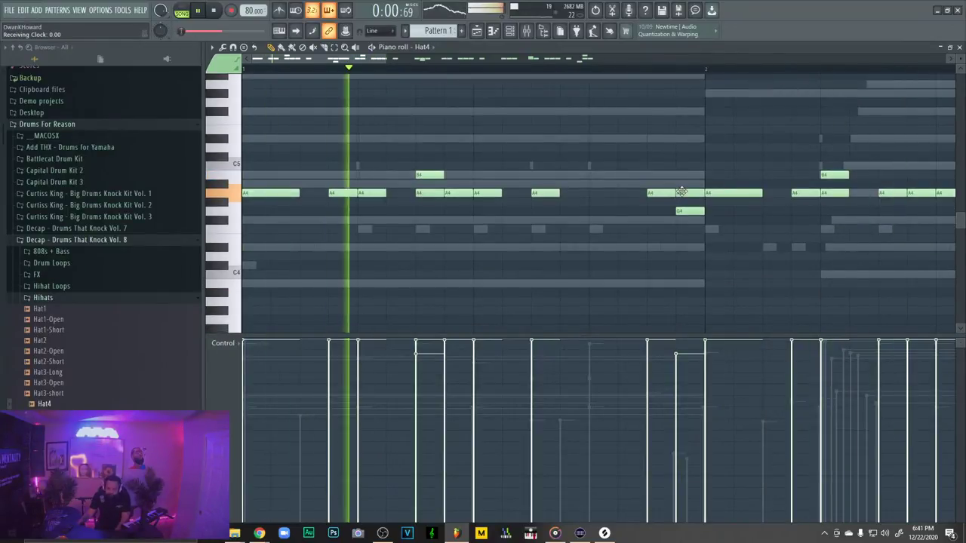
Delete the A4 hit that overlaps bar 1's B4 note in the Hat4 part and play the pattern back
{"action": "right_click", "coordinate": [427, 194]}
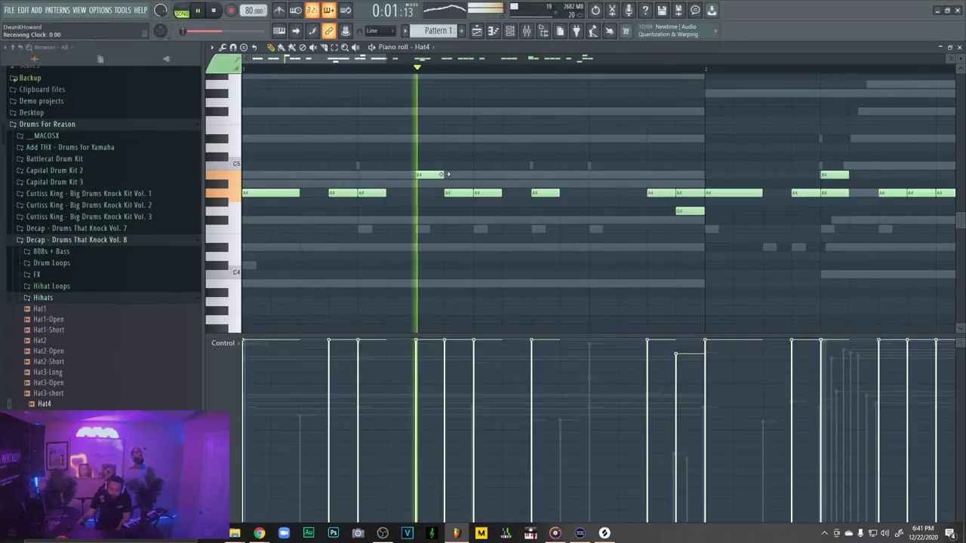
{"action": "key", "text": "ctrl+z"}
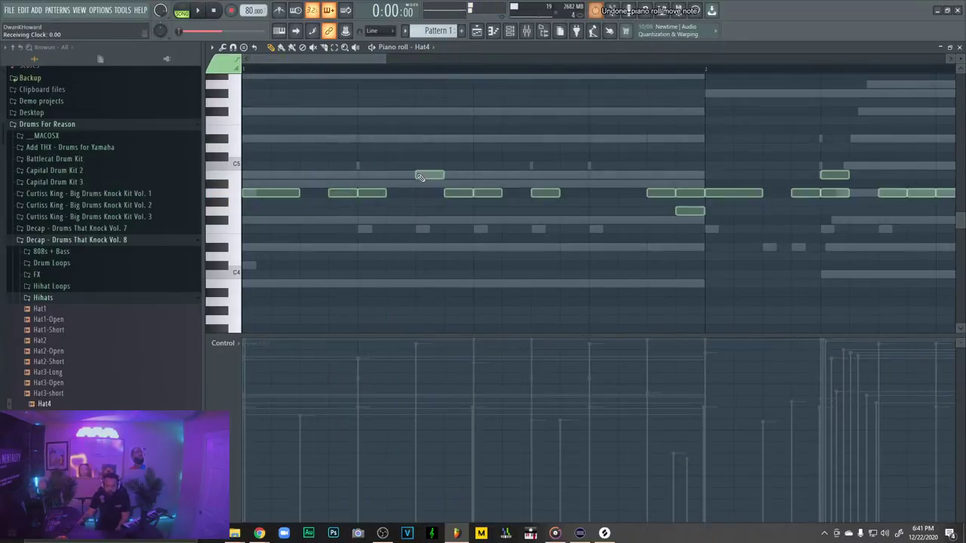
{"action": "key", "text": "ctrl+z"}
{"action": "key", "text": "space"}
{"action": "key", "text": "space"}
With the snap at 1/4 step, chop bar 1's B4 note into a four-hit roll with rising velocities, placed on step 4
{"action": "left_click", "coordinate": [381, 30]}
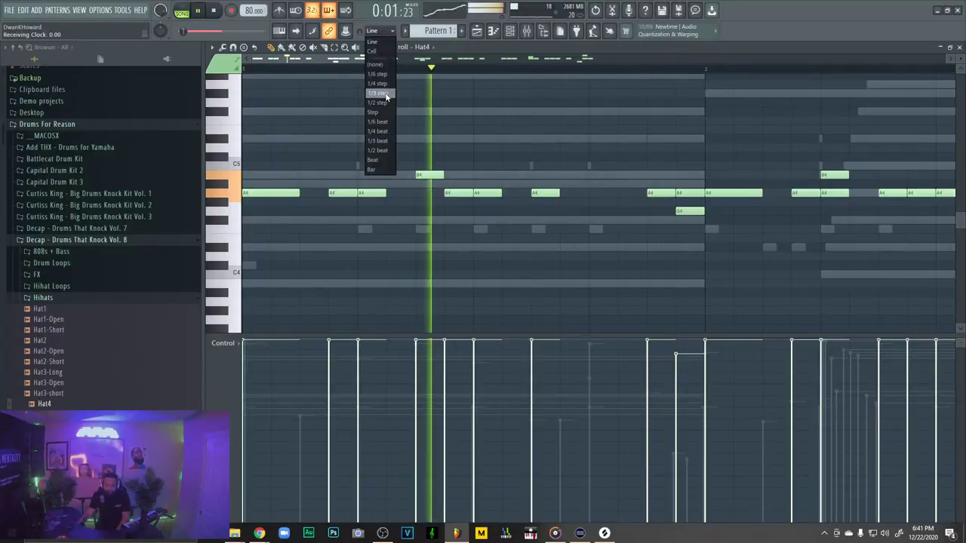
{"action": "left_click", "coordinate": [381, 91]}
{"action": "left_click_drag", "start_coordinate": [393, 126], "coordinate": [431, 187]}
{"action": "left_click", "coordinate": [381, 30]}
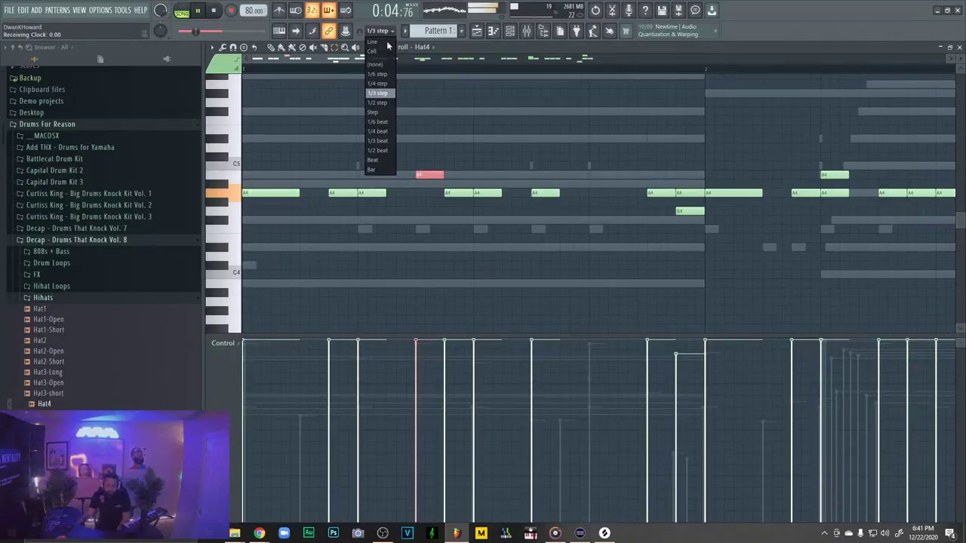
{"action": "left_click", "coordinate": [381, 84]}
{"action": "key", "text": "alt+u"}
{"action": "left_click", "coordinate": [270, 47]}
{"action": "key", "text": "space"}
{"action": "key", "text": "space"}
{"action": "mouse_move", "coordinate": [459, 175]}
{"action": "left_mouse_down"}
{"action": "mouse_move", "coordinate": [515, 177]}
{"action": "mouse_move", "coordinate": [494, 177]}
{"action": "left_mouse_up"}
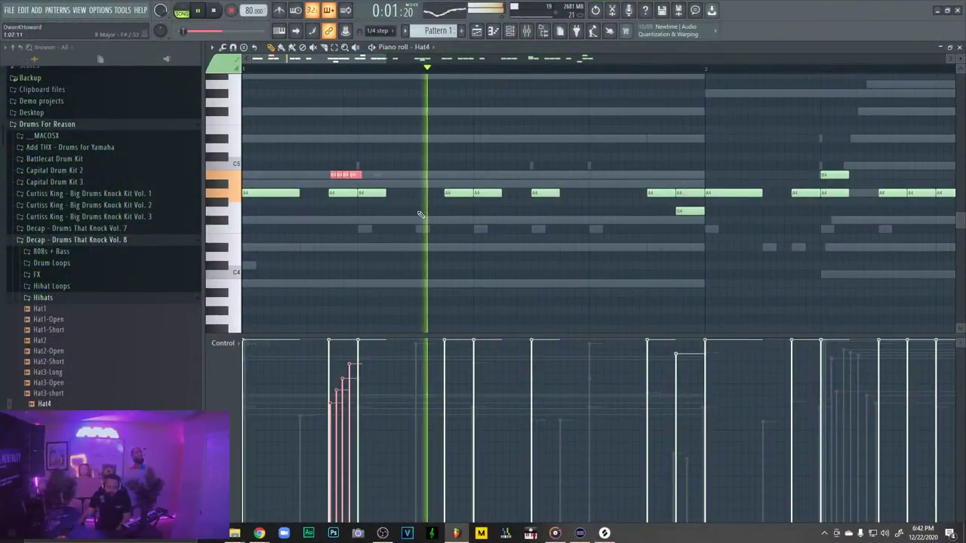
Copy the four-hit roll onto A4 at steps 8 and 13 of bar 1, stretching the second copy across two steps
{"action": "left_click_drag", "start_coordinate": [347, 172], "coordinate": [462, 188]}
{"action": "key", "text": "space"}
{"action": "key", "text": "space"}
{"action": "key", "text": "space"}
{"action": "key", "text": "space"}
{"action": "scroll", "coordinate": [495, 363], "scroll_direction": "down", "scroll_amount": 4}
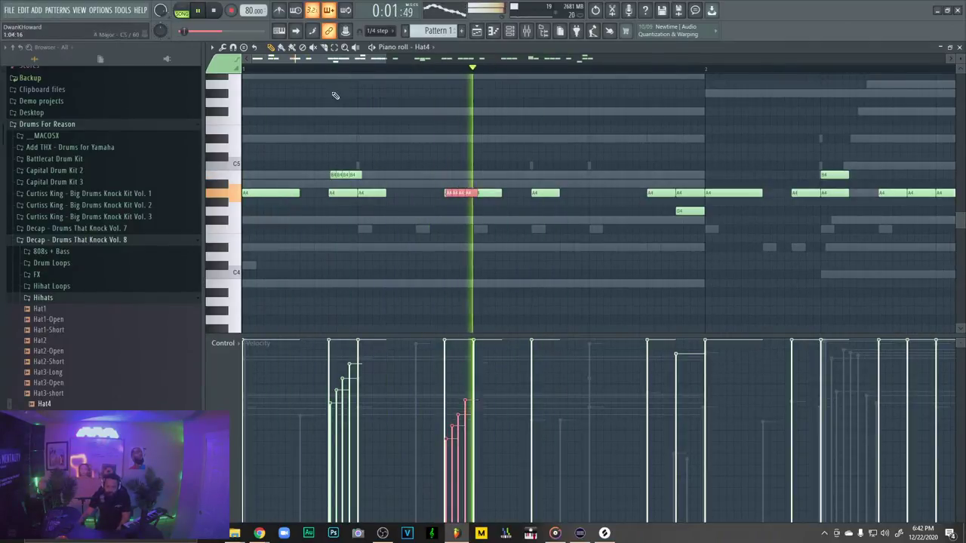
{"action": "key", "text": "space"}
{"action": "key", "text": "space"}
{"action": "left_click_drag", "start_coordinate": [464, 192], "coordinate": [663, 194]}
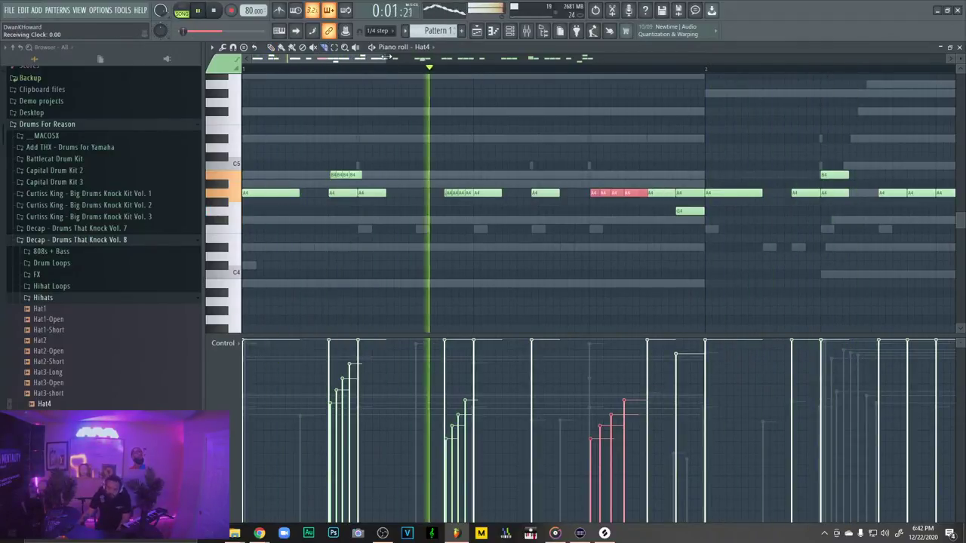
Clear the Hat4 notes from bars 3 and 4 and copy the B4 roll into bar 2
{"action": "left_click_drag", "start_coordinate": [387, 59], "coordinate": [562, 80]}
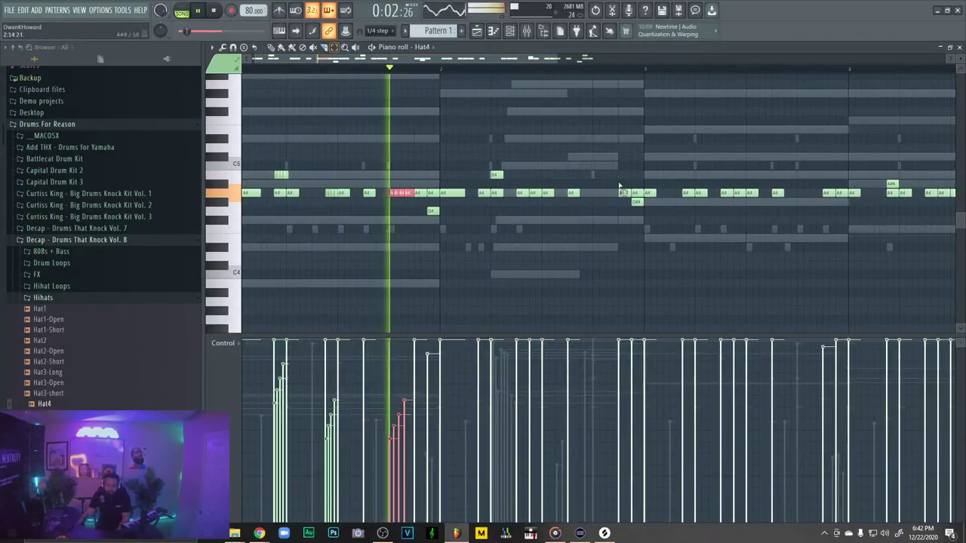
{"action": "left_click_drag", "start_coordinate": [660, 113], "coordinate": [954, 301]}
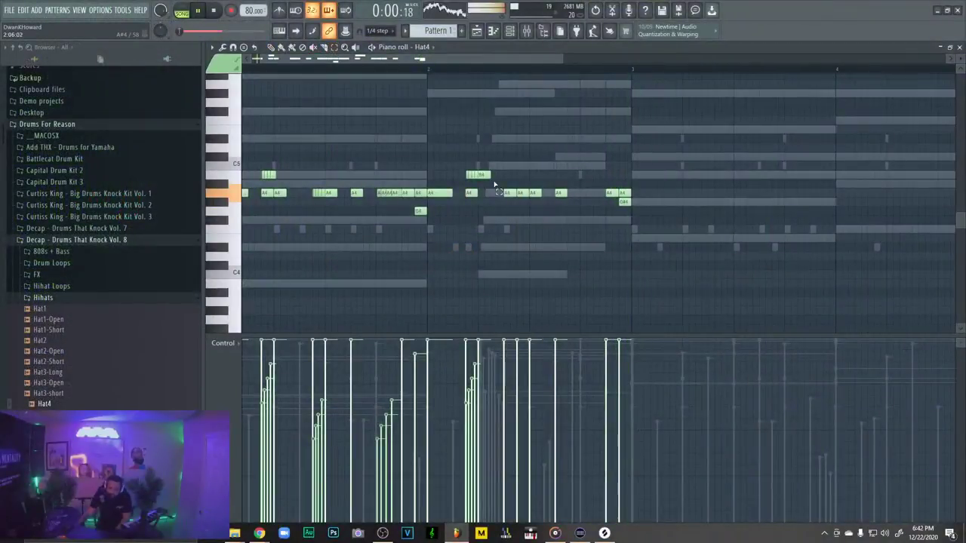
With the snap set to (none), stretch the three consecutive A4 notes in mid bar 2 and slope their velocities downward
{"action": "left_click_drag", "start_coordinate": [506, 181], "coordinate": [559, 214]}
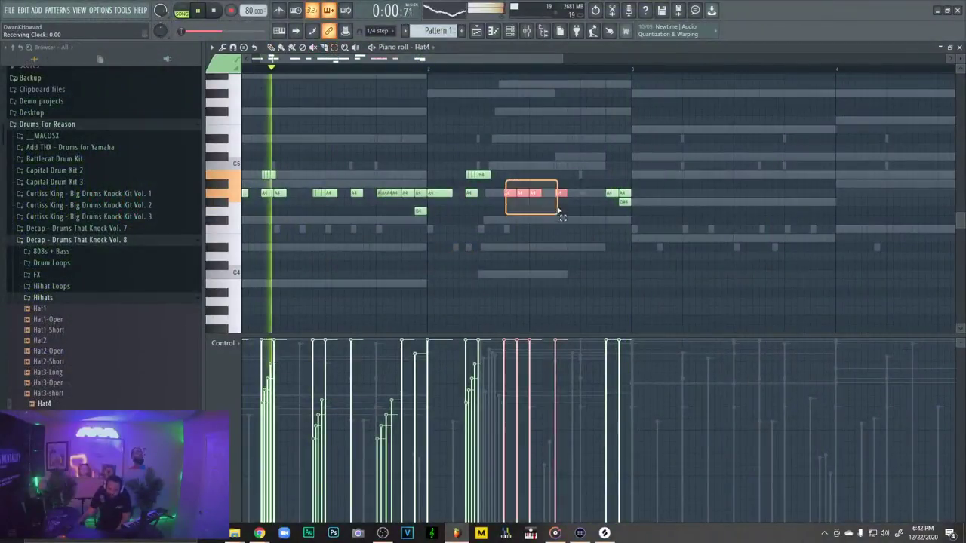
{"action": "key", "text": "space"}
{"action": "key", "text": "space"}
{"action": "left_click", "coordinate": [379, 31]}
{"action": "left_click", "coordinate": [379, 65]}
{"action": "key", "text": "space"}
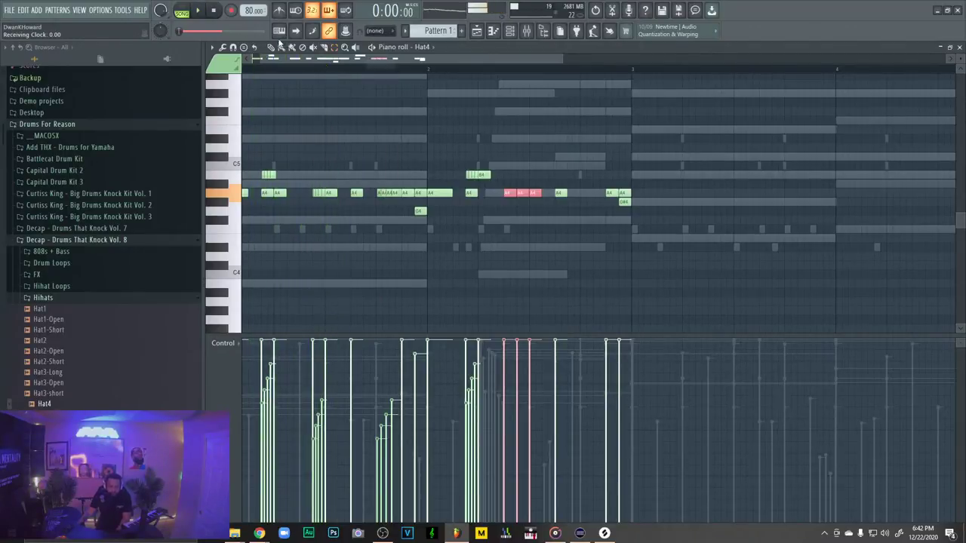
{"action": "left_click", "coordinate": [223, 47]}
{"action": "left_click", "coordinate": [223, 48]}
{"action": "key", "text": "space"}
{"action": "key", "text": "space"}
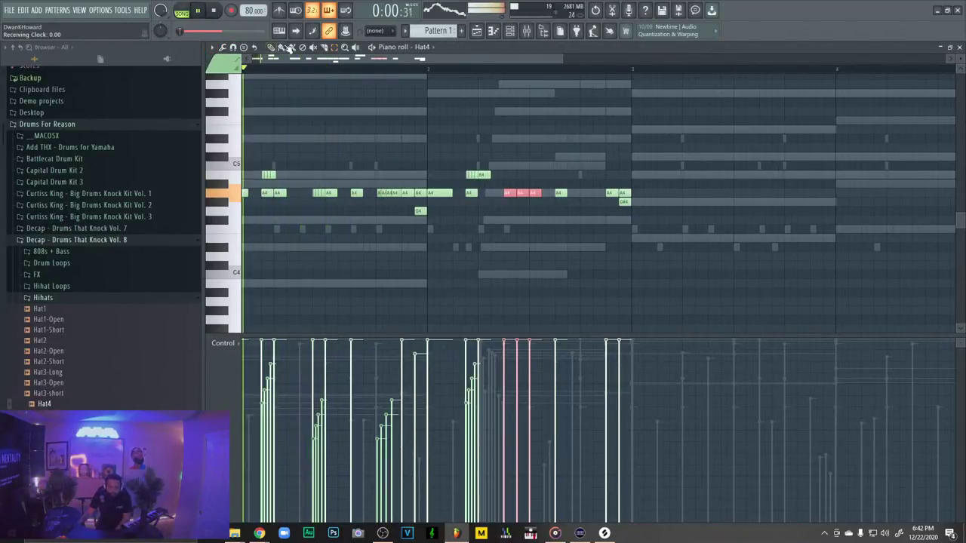
{"action": "key", "text": "space"}
{"action": "key", "text": "space"}
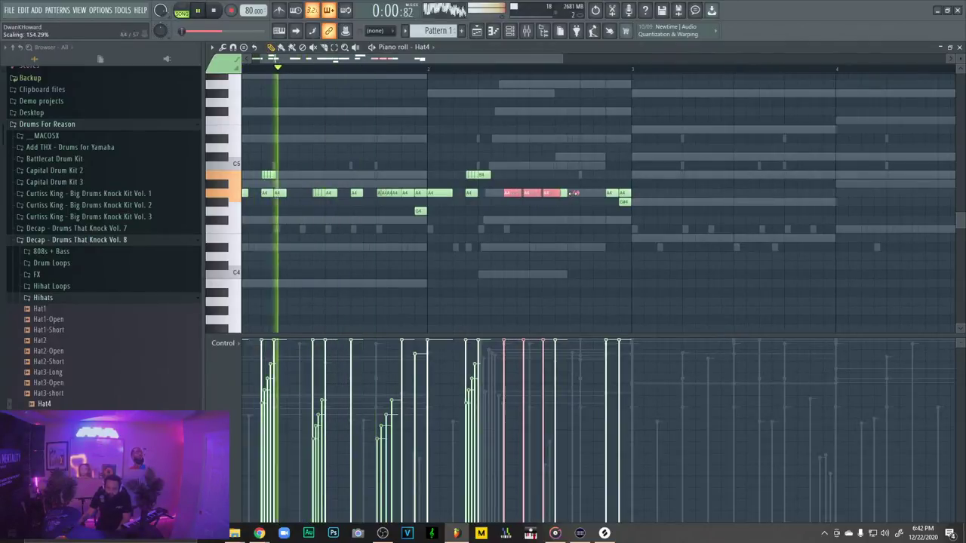
{"action": "left_click_drag", "start_coordinate": [553, 193], "coordinate": [571, 193]}
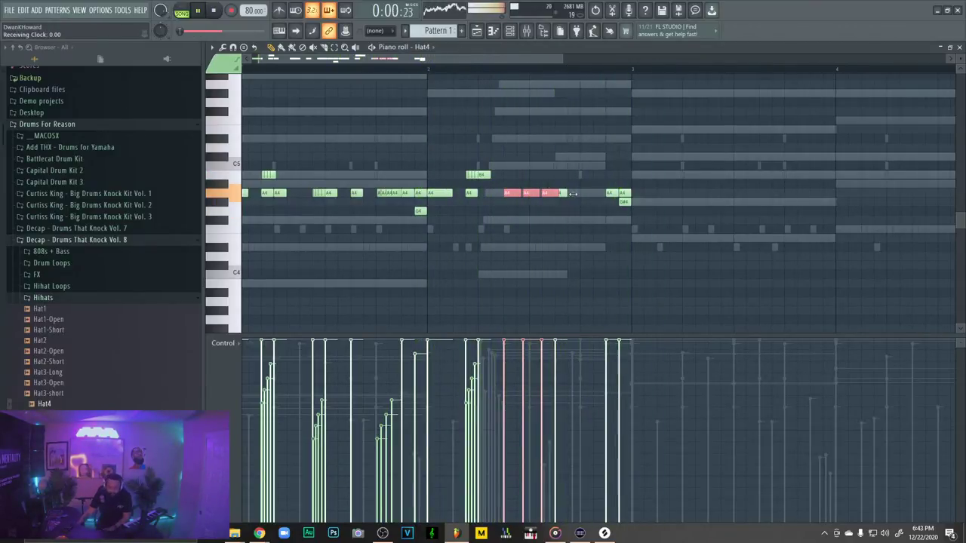
{"action": "left_click_drag", "start_coordinate": [500, 366], "coordinate": [548, 419]}
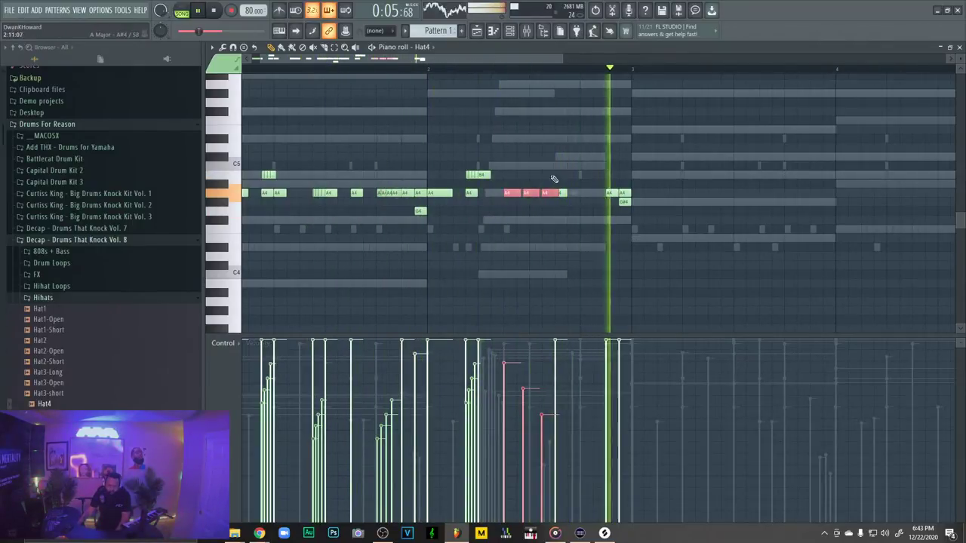
Return the snap to Line and add two short A4 rolls and a single A4 hit in the second half of bar 2
{"action": "left_click", "coordinate": [375, 30]}
{"action": "left_click", "coordinate": [485, 209], "text": "ctrl"}
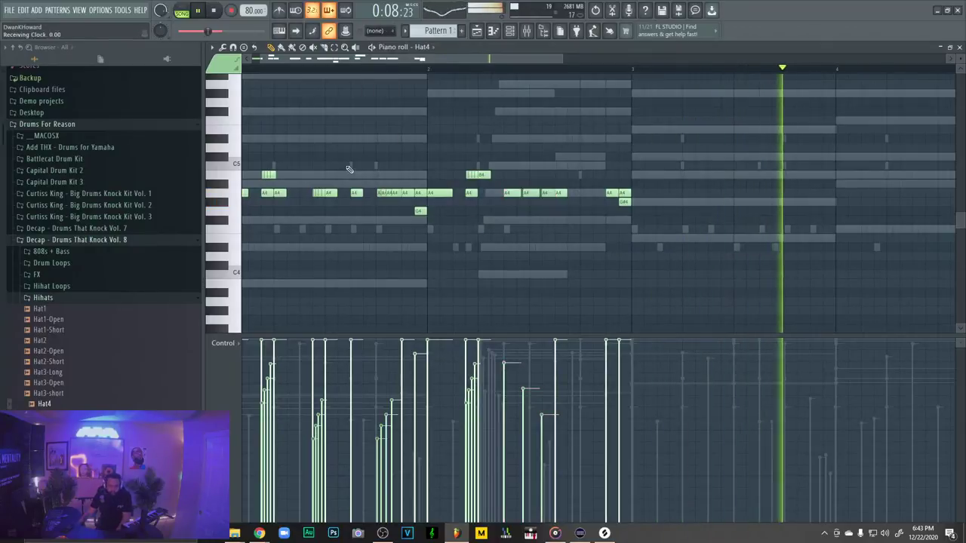
{"action": "left_click", "coordinate": [473, 174]}
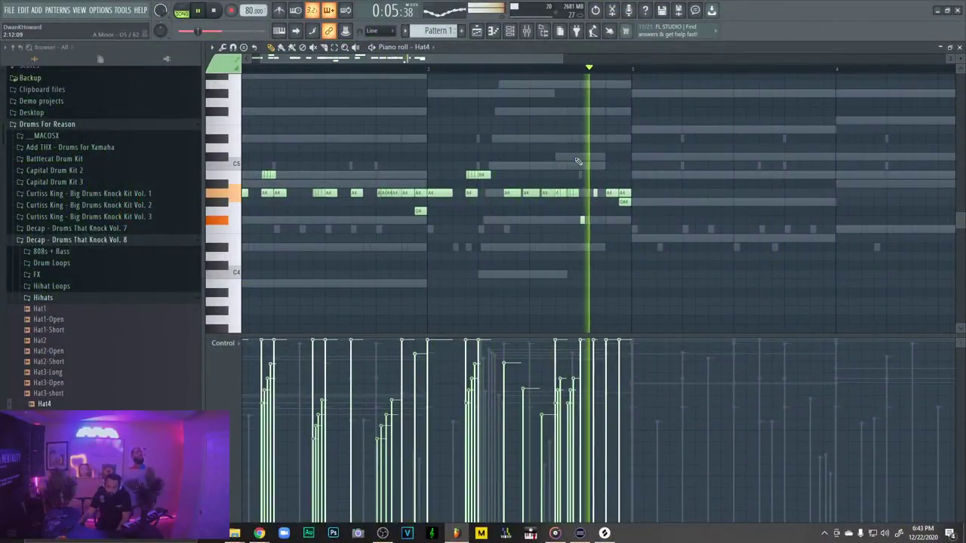
{"action": "key", "text": "ctrl+z"}
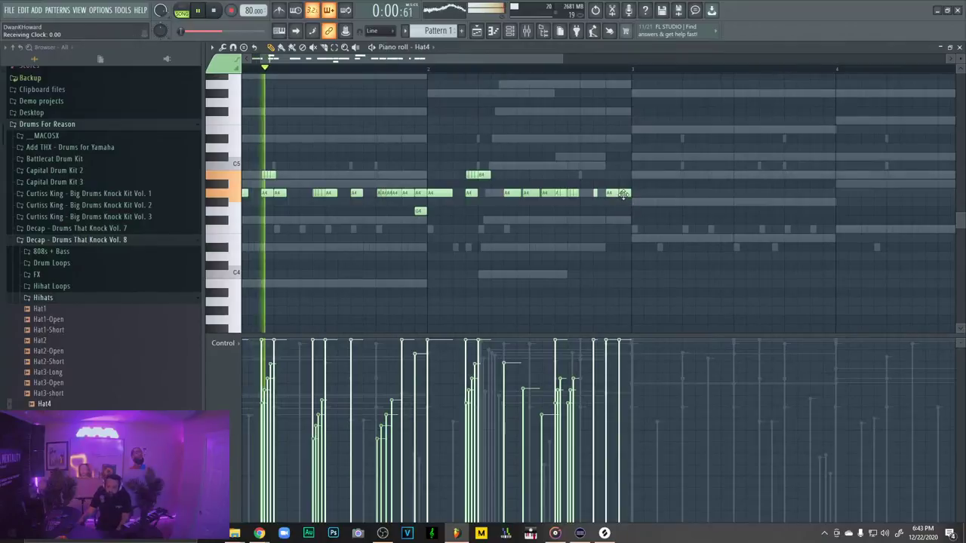
Duplicate the whole two-bar Hat4 part into bars 3 and 4 and close the piano roll
{"action": "key", "text": "ctrl+a"}
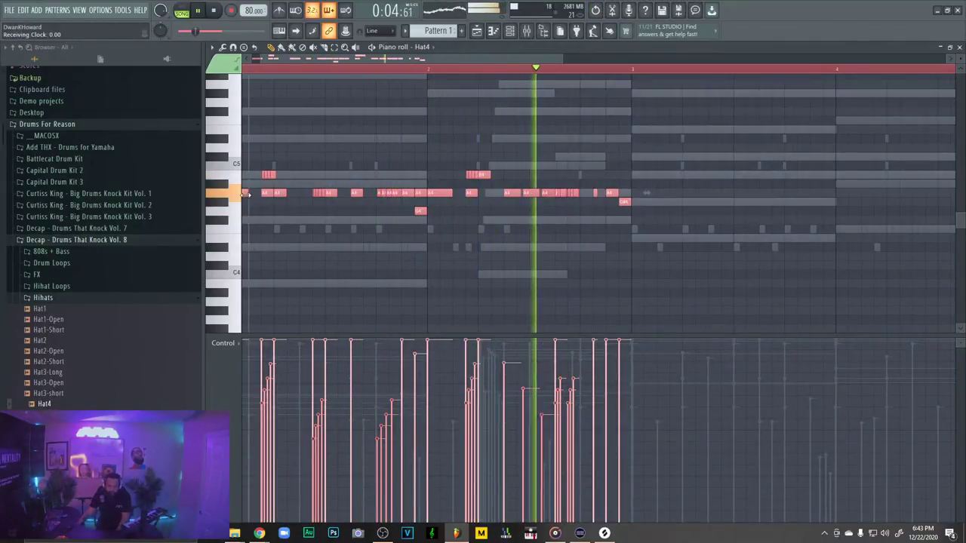
{"action": "key", "text": "ctrl+b"}
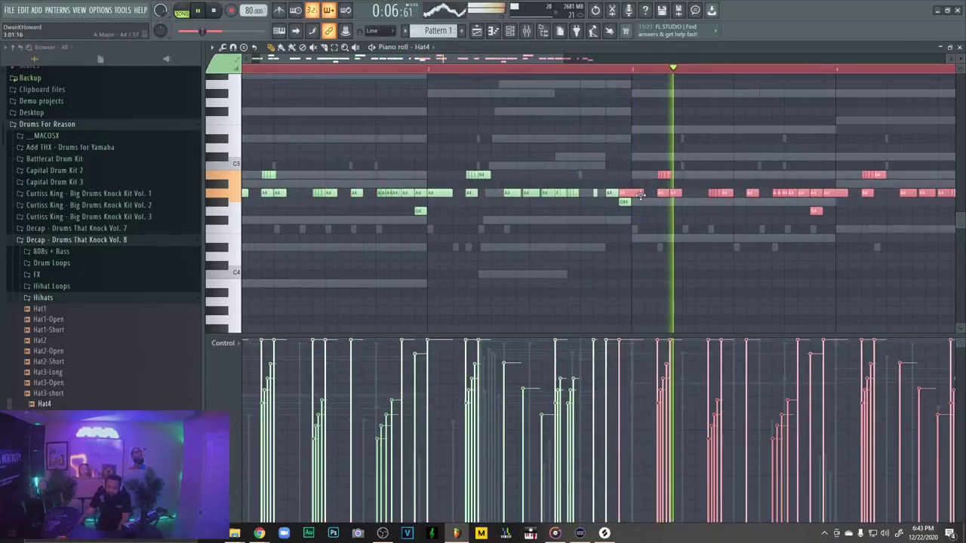
{"action": "scroll", "coordinate": [570, 207], "scroll_direction": "left", "scroll_amount": 1}
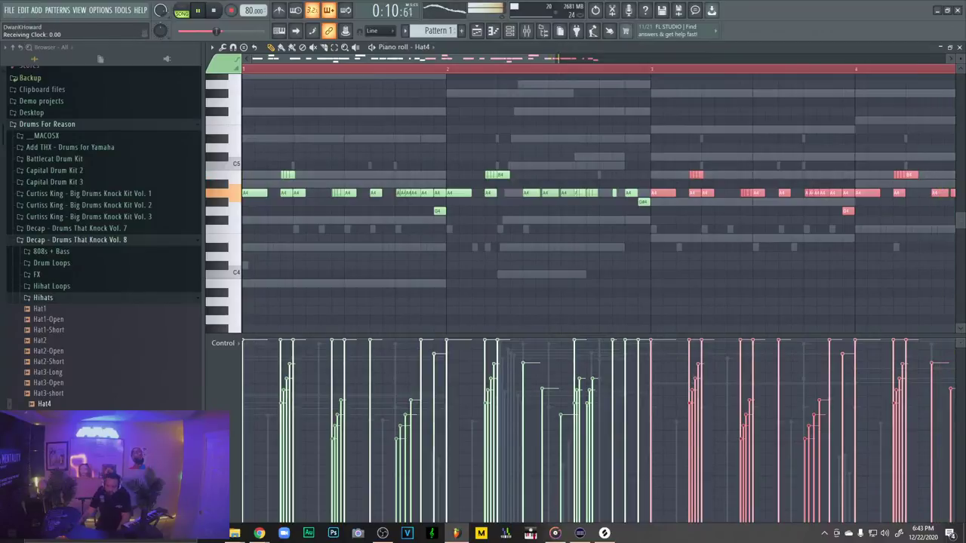
{"action": "left_click", "coordinate": [960, 48]}
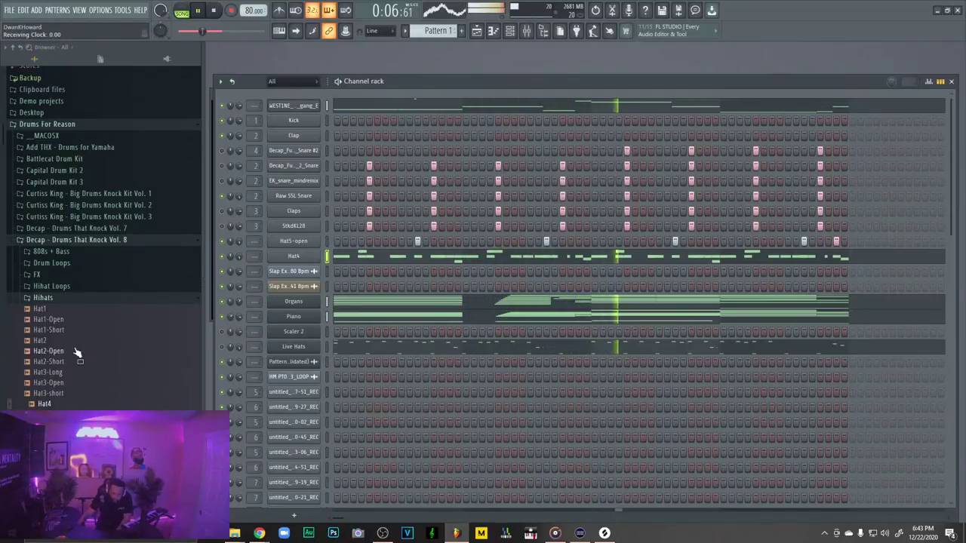
{"action": "scroll", "coordinate": [73, 351], "scroll_direction": "down", "scroll_amount": 8}
{"action": "scroll", "coordinate": [75, 317], "scroll_direction": "up", "scroll_amount": 12}
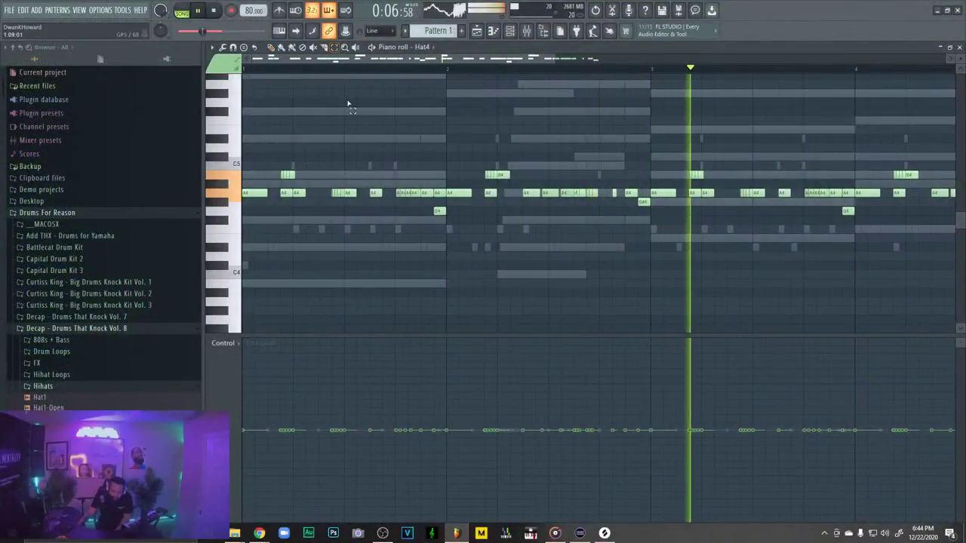
Try downward fine pitch ramps on several groups of Hat4 notes, undo each one and close the piano roll
{"action": "key", "text": "space"}
{"action": "key", "text": "space"}
{"action": "left_click", "coordinate": [271, 48]}
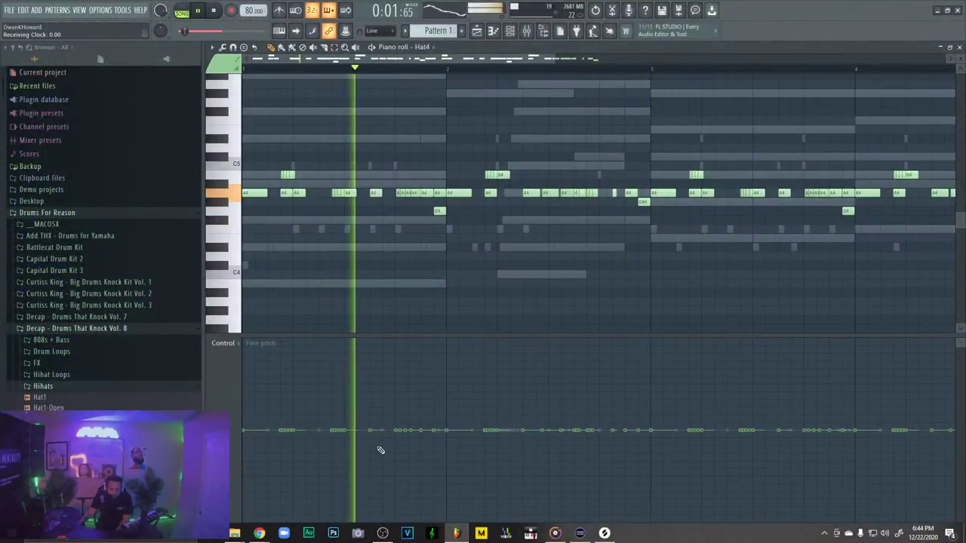
{"action": "left_click_drag", "start_coordinate": [424, 460], "coordinate": [463, 490]}
{"action": "key", "text": "ctrl+z"}
{"action": "left_click_drag", "start_coordinate": [540, 452], "coordinate": [584, 478]}
{"action": "key", "text": "ctrl+z"}
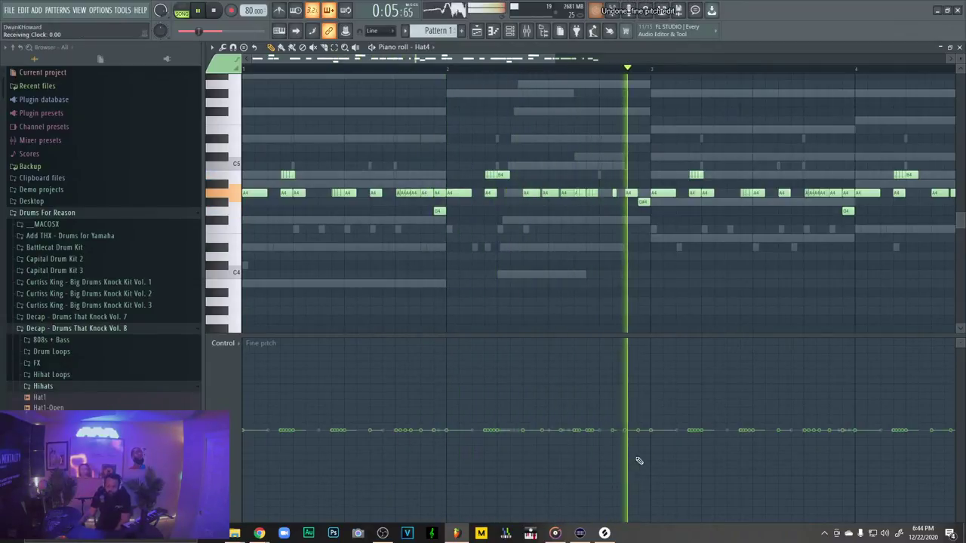
{"action": "left_click_drag", "start_coordinate": [741, 367], "coordinate": [878, 486]}
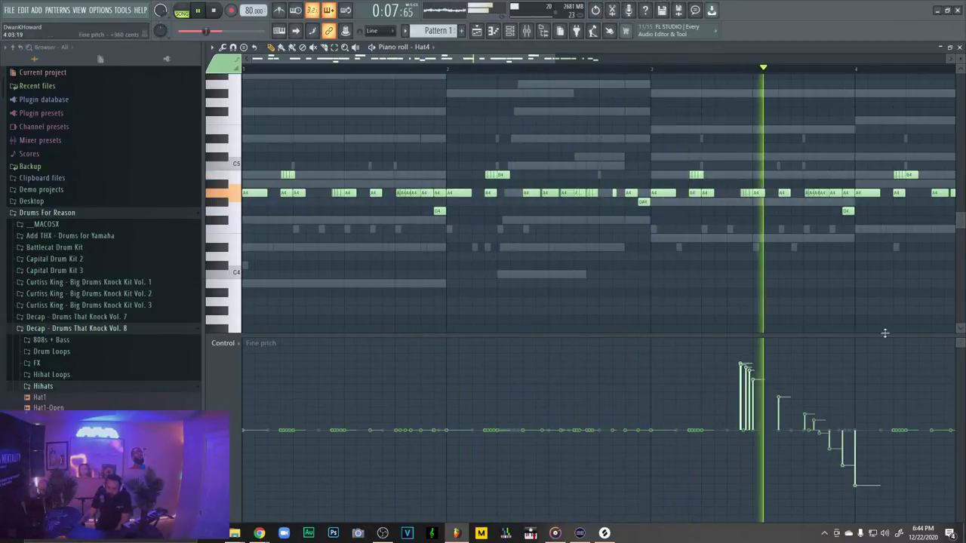
{"action": "key", "text": "ctrl+z"}
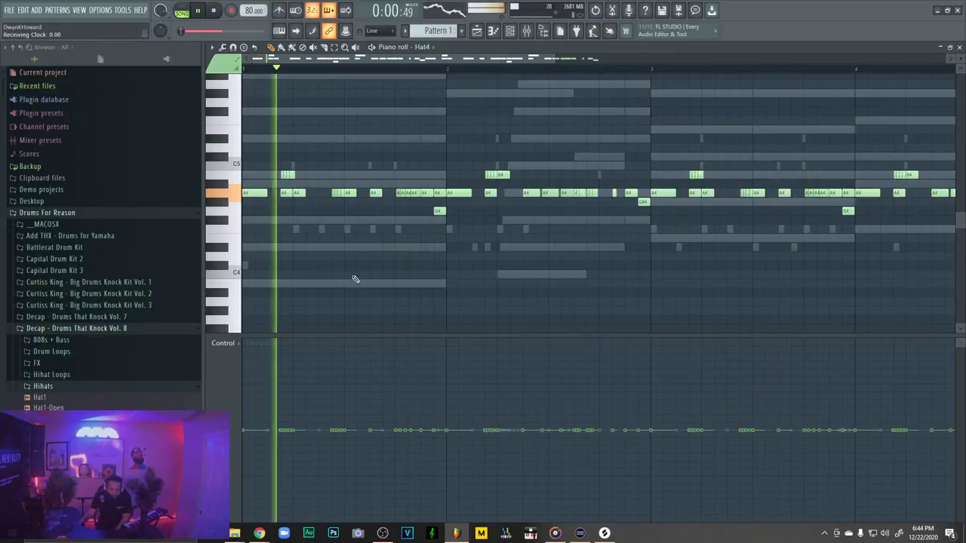
{"action": "left_click_drag", "start_coordinate": [370, 393], "coordinate": [472, 483]}
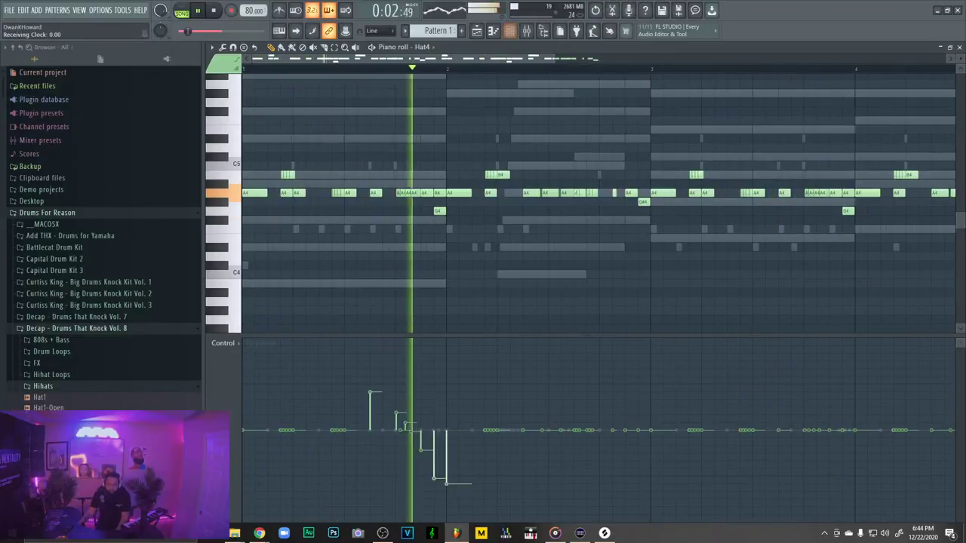
{"action": "key", "text": "ctrl+z"}
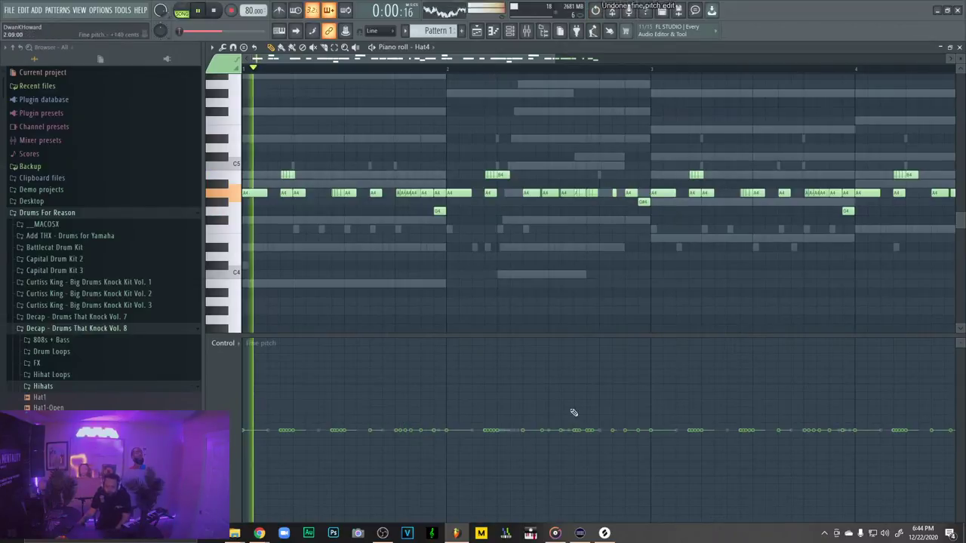
{"action": "key", "text": "Escape"}
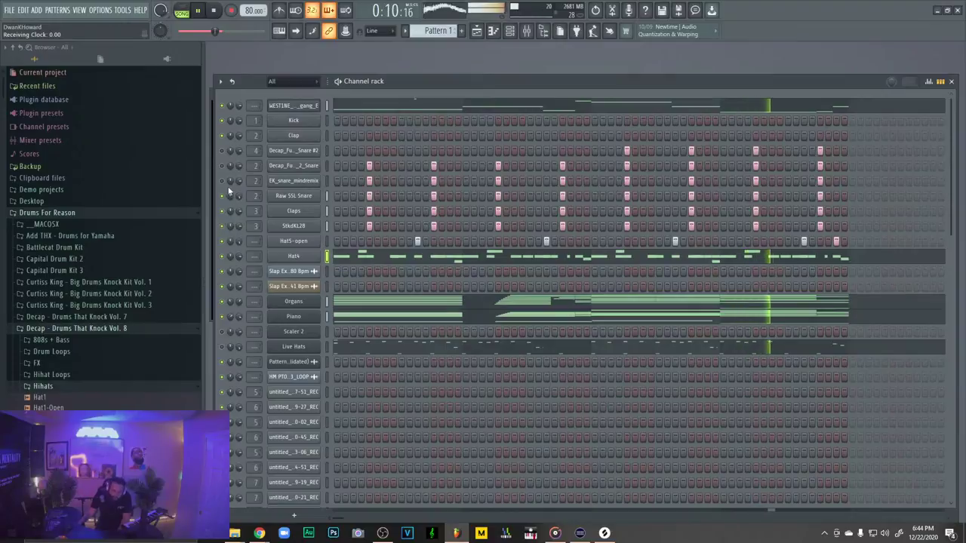
Delete the original Decap_Future_Detox_2_Snare channel from the channel rack, keeping its #2 copy
{"action": "left_click", "coordinate": [297, 226]}
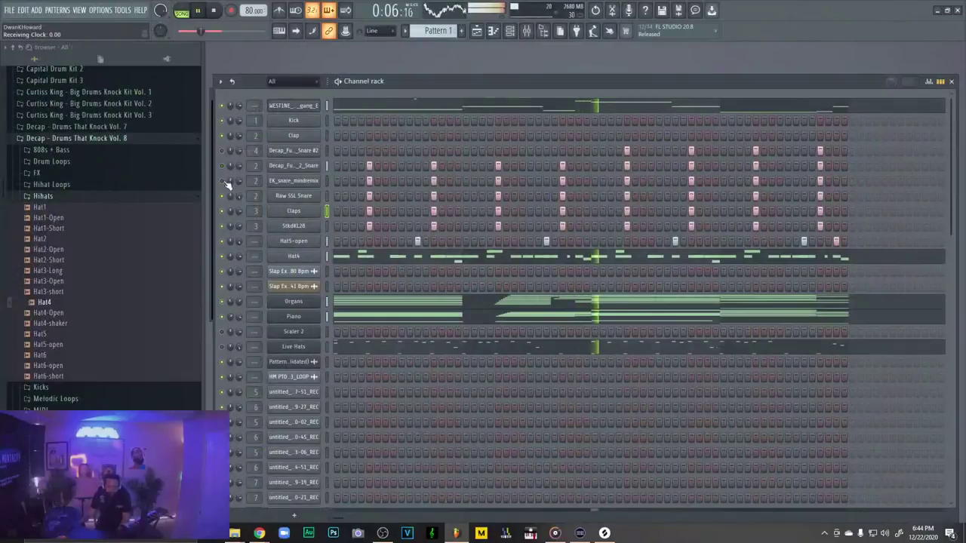
{"action": "right_click", "coordinate": [294, 173]}
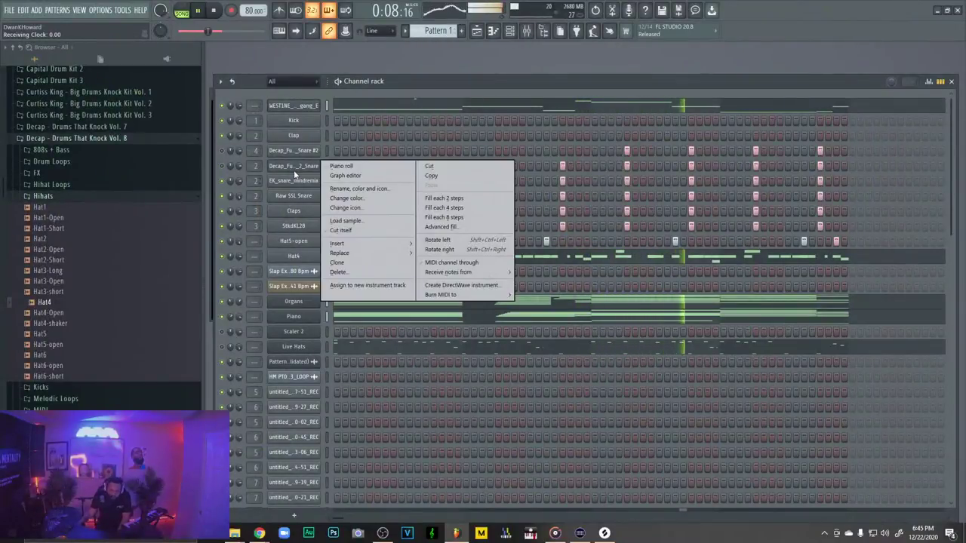
{"action": "left_click", "coordinate": [340, 272]}
{"action": "left_click", "coordinate": [528, 299]}
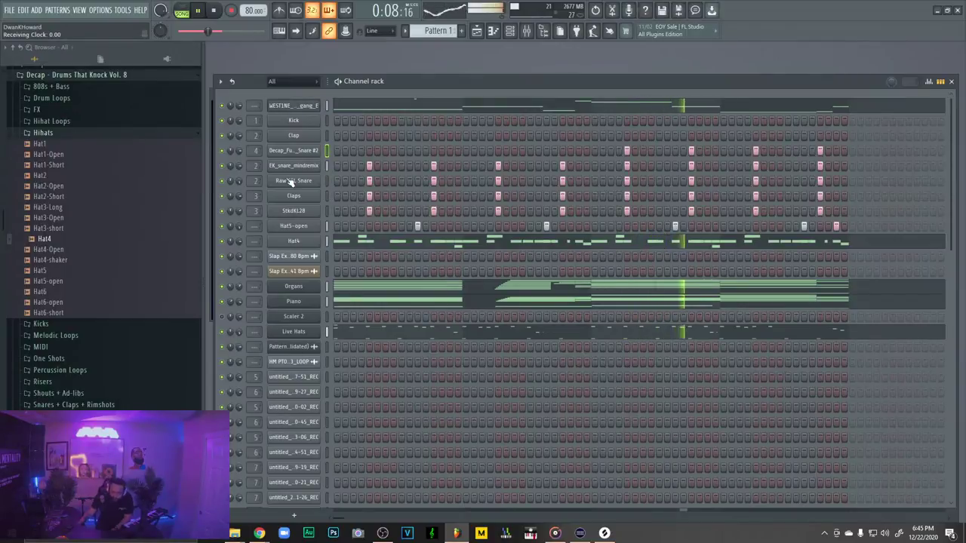
Check the sample settings of Decap_Future_Detox_2_Snare #2 and open its notes in the piano roll
{"action": "left_click", "coordinate": [290, 152]}
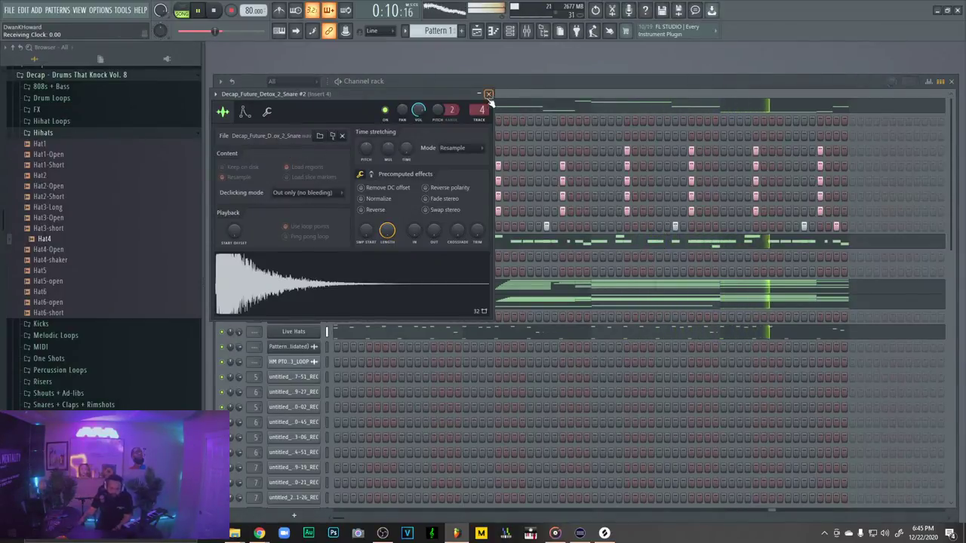
{"action": "key", "text": "Escape"}
{"action": "right_click", "coordinate": [312, 166]}
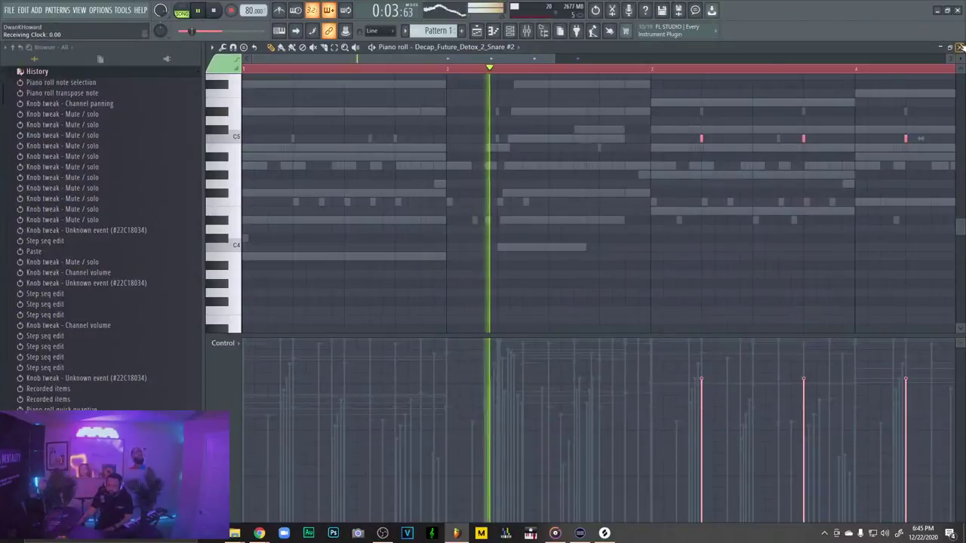
Switch from the snare's notes to the WEST1NE 808 piano roll and shorten the C#5 note late in bar 2
{"action": "key", "text": "F6"}
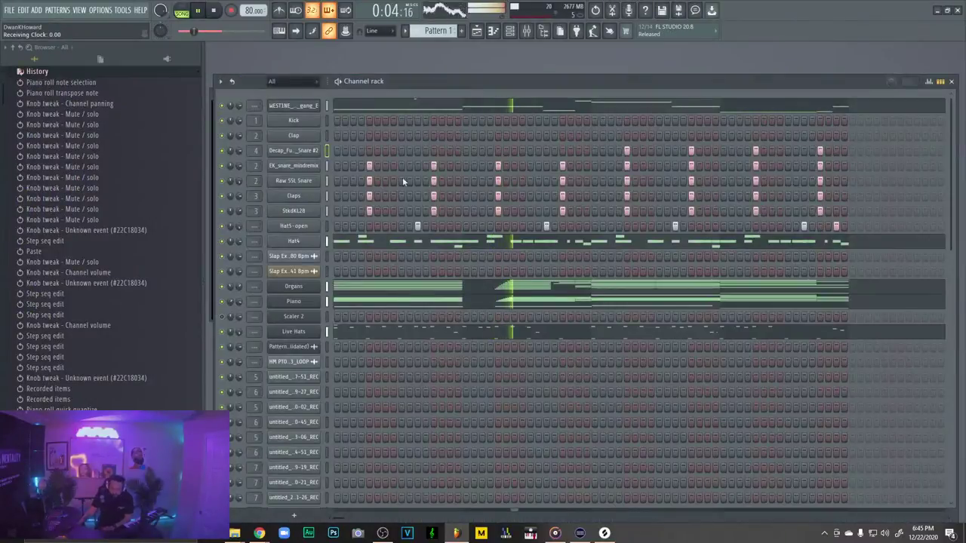
{"action": "left_click", "coordinate": [543, 104]}
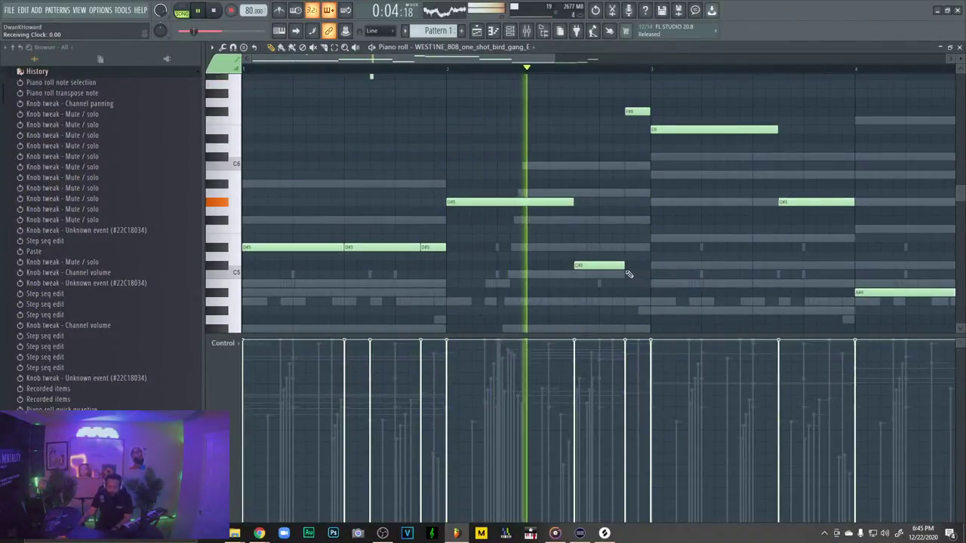
{"action": "left_click_drag", "start_coordinate": [619, 265], "coordinate": [600, 267]}
{"action": "key", "text": "ctrl+z"}
{"action": "key", "text": "space"}
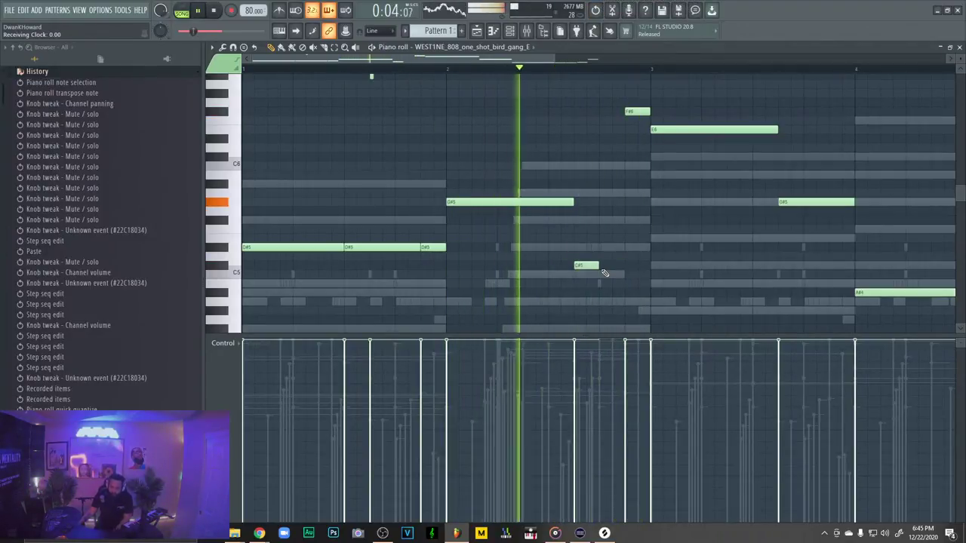
Add a short repeat C#5 note late in bar 2, extend the first C#5 to meet it and close the piano roll
{"action": "left_click", "coordinate": [615, 268]}
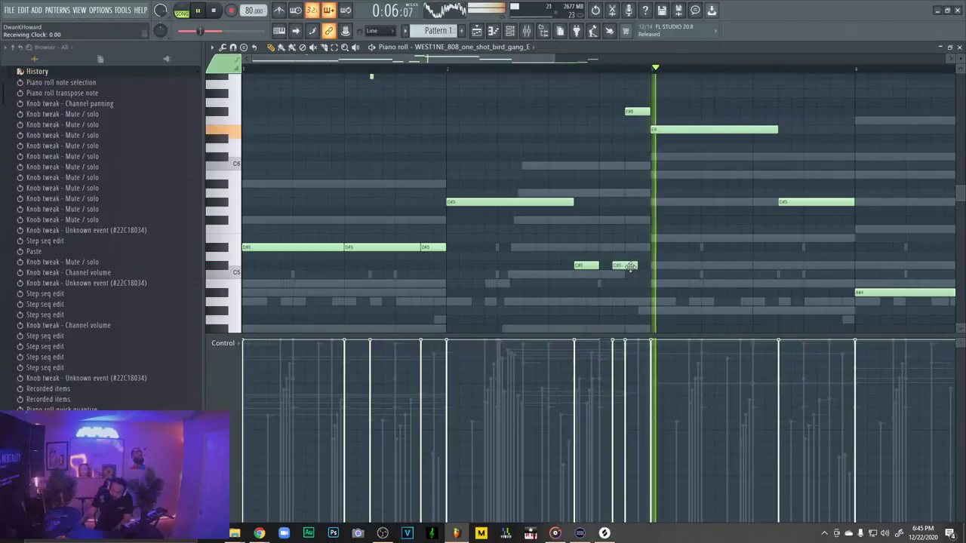
{"action": "left_click_drag", "start_coordinate": [632, 266], "coordinate": [611, 266]}
{"action": "key", "text": "space"}
{"action": "key", "text": "space"}
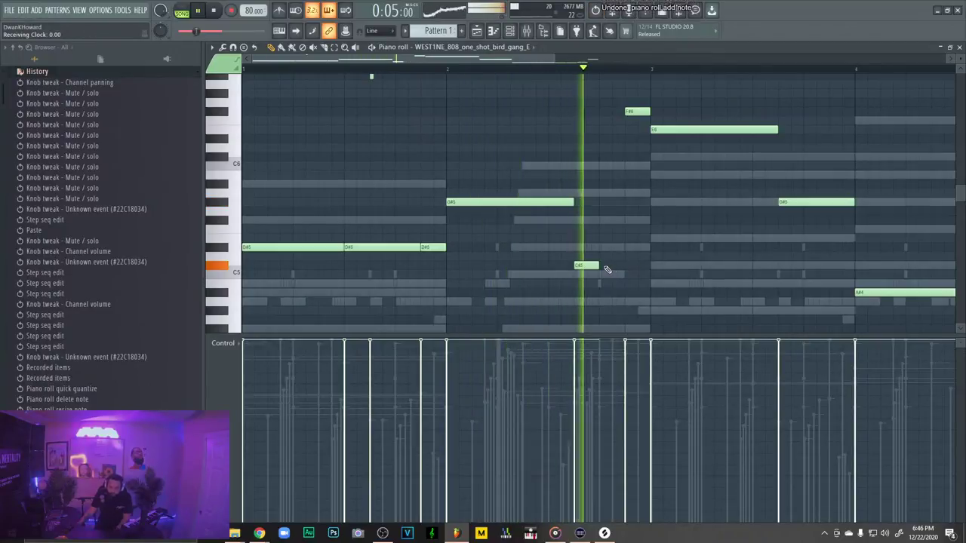
{"action": "left_click_drag", "start_coordinate": [597, 265], "coordinate": [611, 266]}
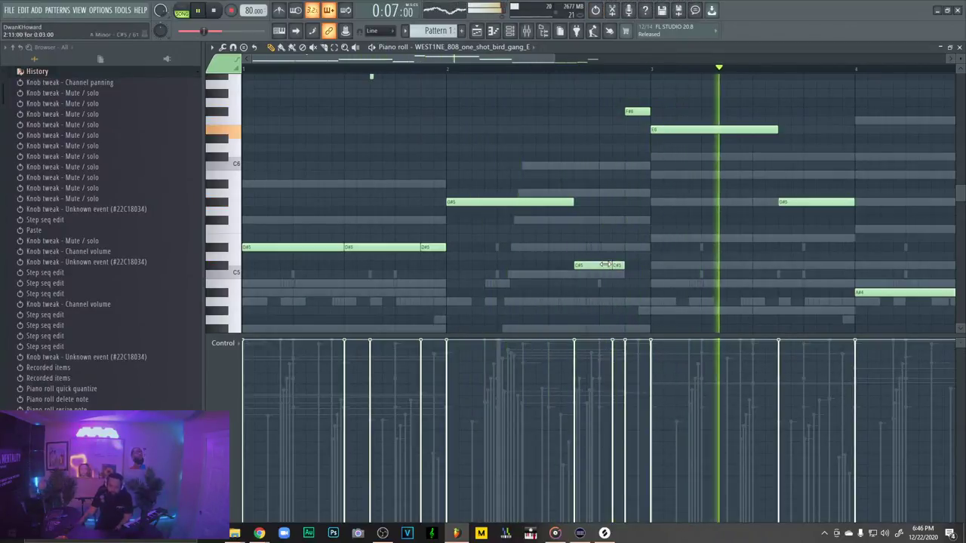
{"action": "scroll", "coordinate": [749, 295], "scroll_direction": "up", "scroll_amount": 6}
{"action": "scroll", "coordinate": [588, 209], "scroll_direction": "down", "scroll_amount": 3}
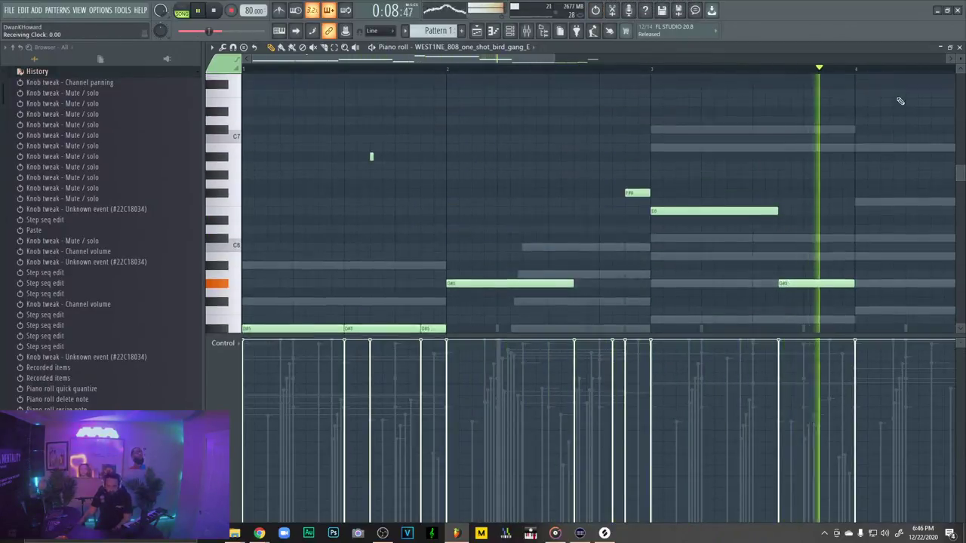
{"action": "left_click", "coordinate": [959, 46]}
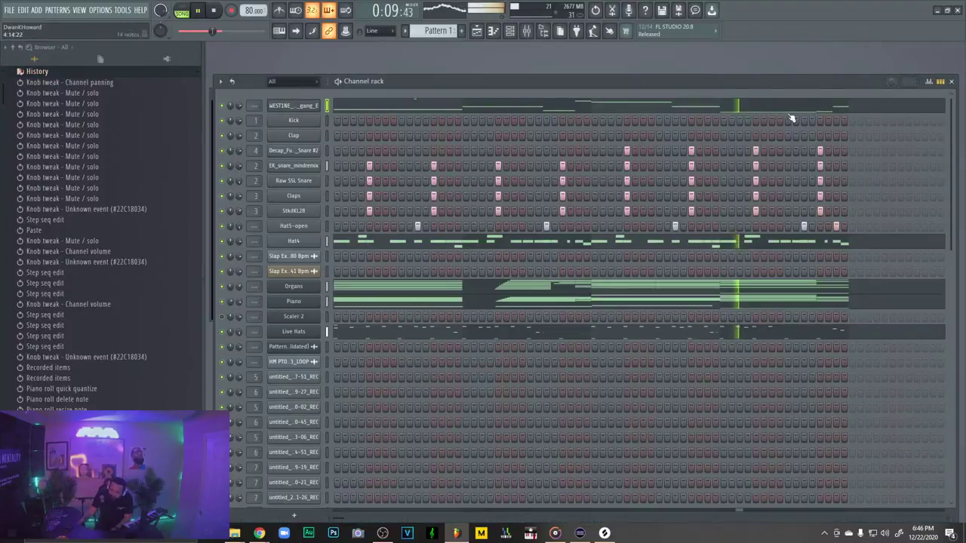
Set the time-stretching mode of the Decap_Future_Detox_2_Snare #2 sample to Stretch
{"action": "left_click", "coordinate": [300, 152]}
{"action": "left_click", "coordinate": [371, 174]}
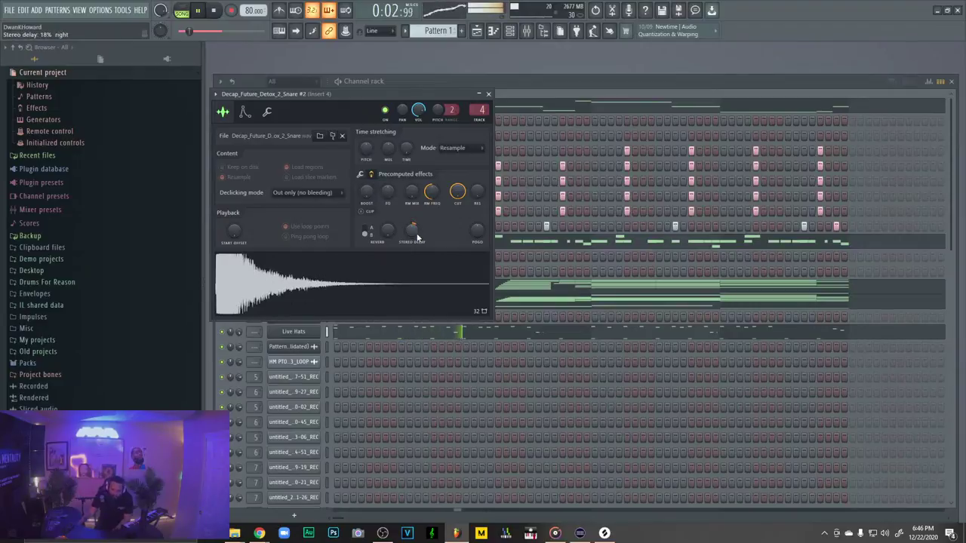
{"action": "left_click", "coordinate": [440, 145]}
{"action": "left_click", "coordinate": [457, 165]}
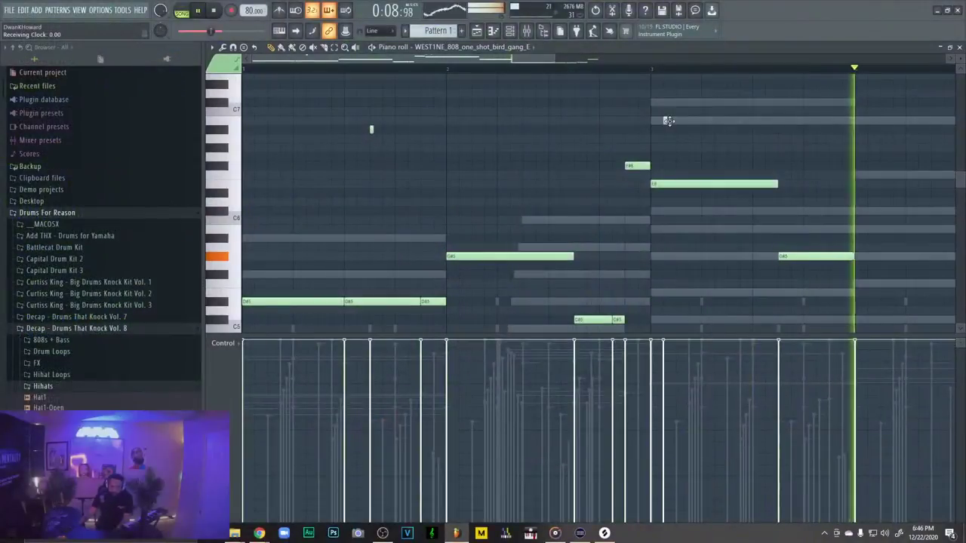
Place a short high 808 note near the end of bar 2, raise it to F#7 and audition it
{"action": "scroll", "coordinate": [643, 71], "scroll_direction": "up", "scroll_amount": 3}
{"action": "scroll", "coordinate": [639, 113], "scroll_direction": "up", "scroll_amount": 1}
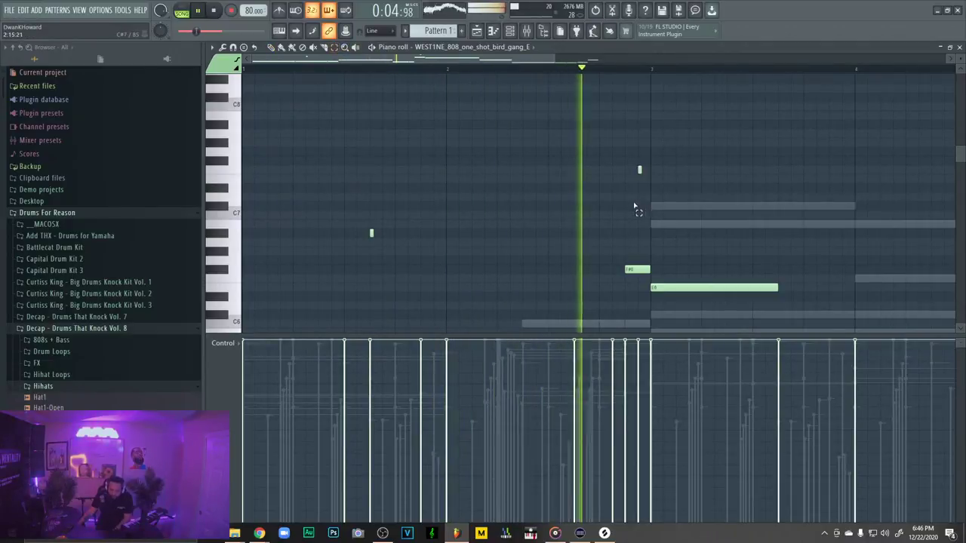
{"action": "key", "text": "space"}
{"action": "key", "text": "space"}
{"action": "mouse_move", "coordinate": [636, 165]}
{"action": "left_mouse_down"}
{"action": "mouse_move", "coordinate": [649, 186]}
{"action": "mouse_move", "coordinate": [640, 158]}
{"action": "left_mouse_up"}
{"action": "key", "text": "space"}
{"action": "key", "text": "space"}
{"action": "key", "text": "space"}
{"action": "left_click", "coordinate": [271, 49]}
{"action": "key", "text": "space"}
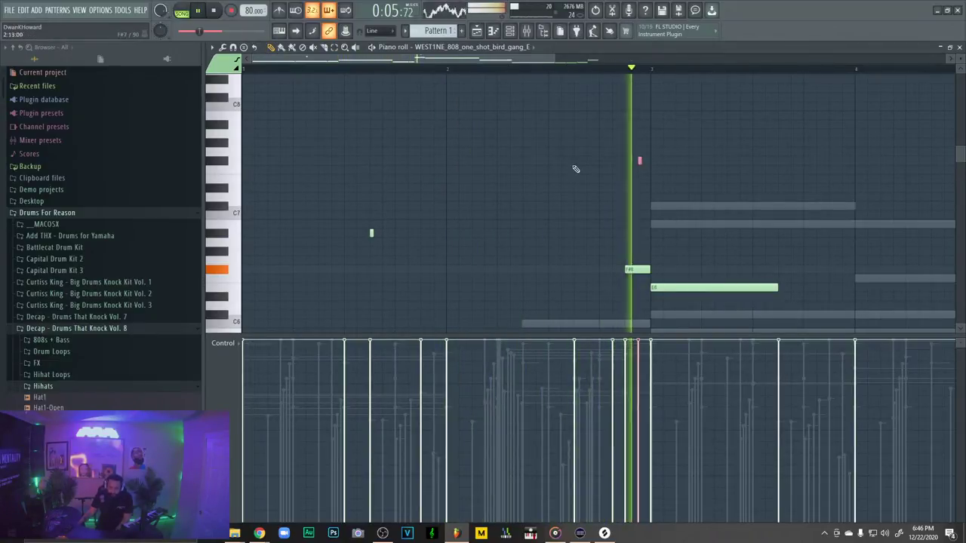
Lower the short 808 note near the end of bar 2 to F#5 and close the piano roll
{"action": "key", "text": "space"}
{"action": "key", "text": "space"}
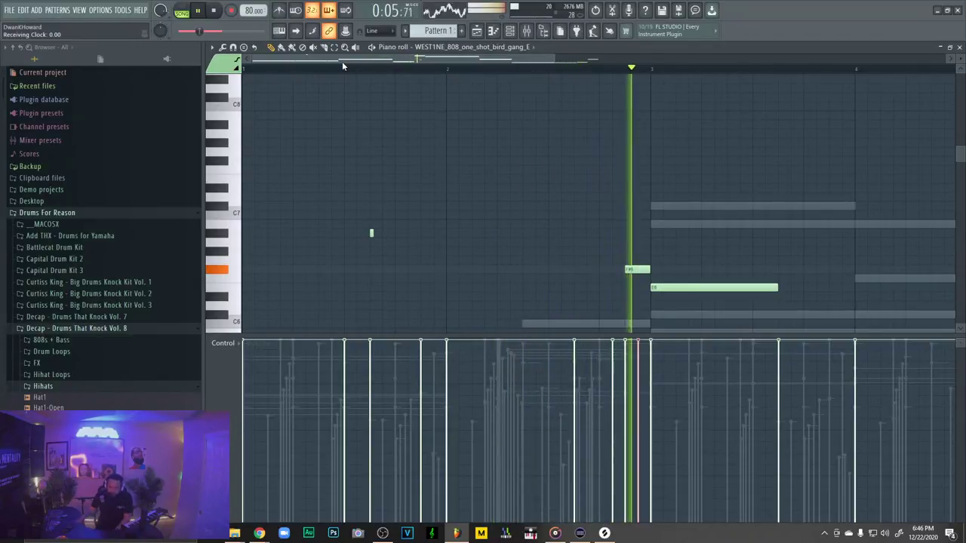
{"action": "scroll", "coordinate": [491, 129], "scroll_direction": "down", "scroll_amount": 6}
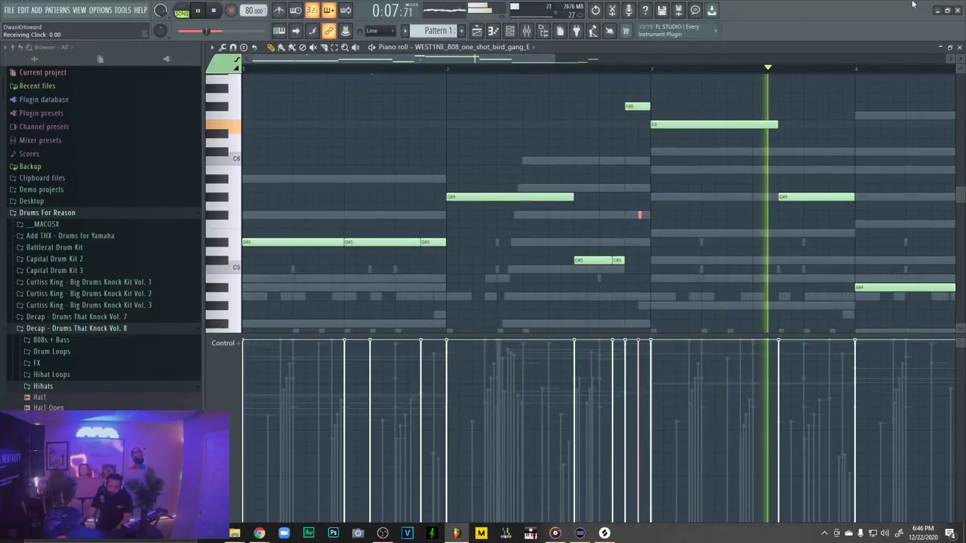
{"action": "left_click", "coordinate": [959, 47]}
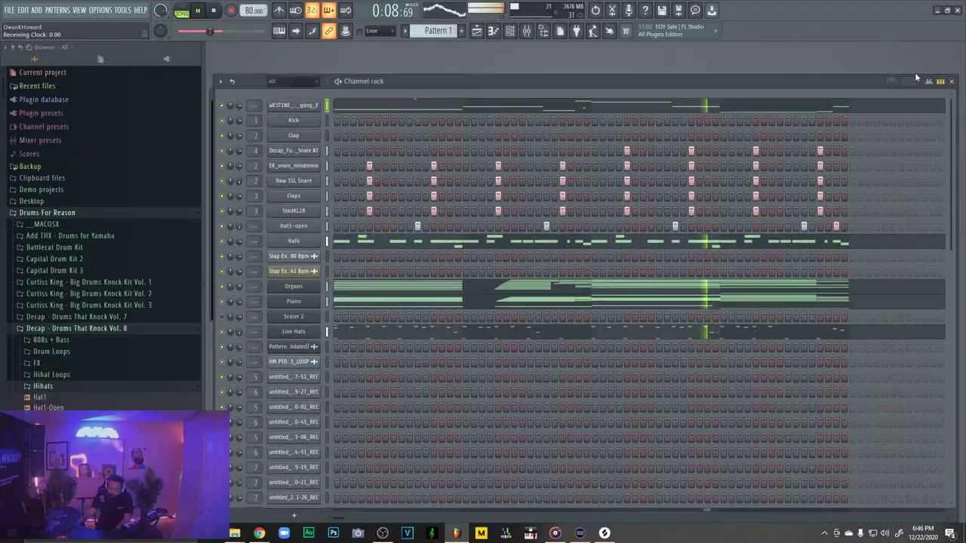
Check the settings of Decap_Future_Detox_2_Snare #2, add another channel of this snare below it and close the sample settings
{"action": "left_click", "coordinate": [295, 151]}
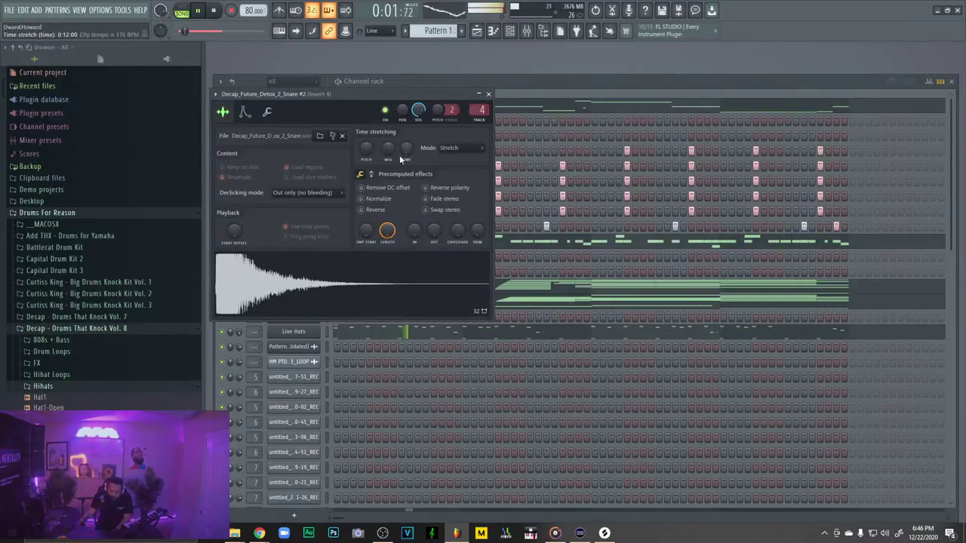
{"action": "left_click", "coordinate": [488, 94]}
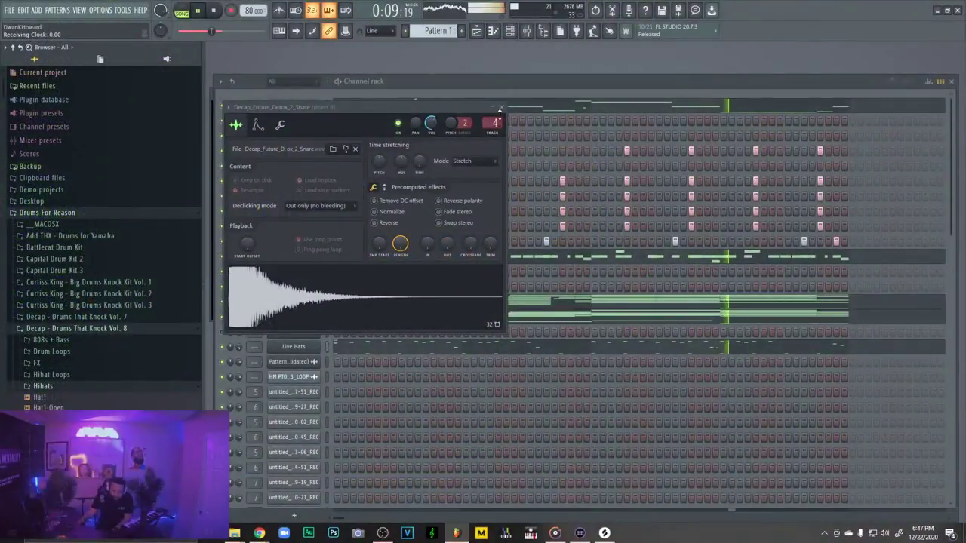
{"action": "left_click", "coordinate": [492, 122]}
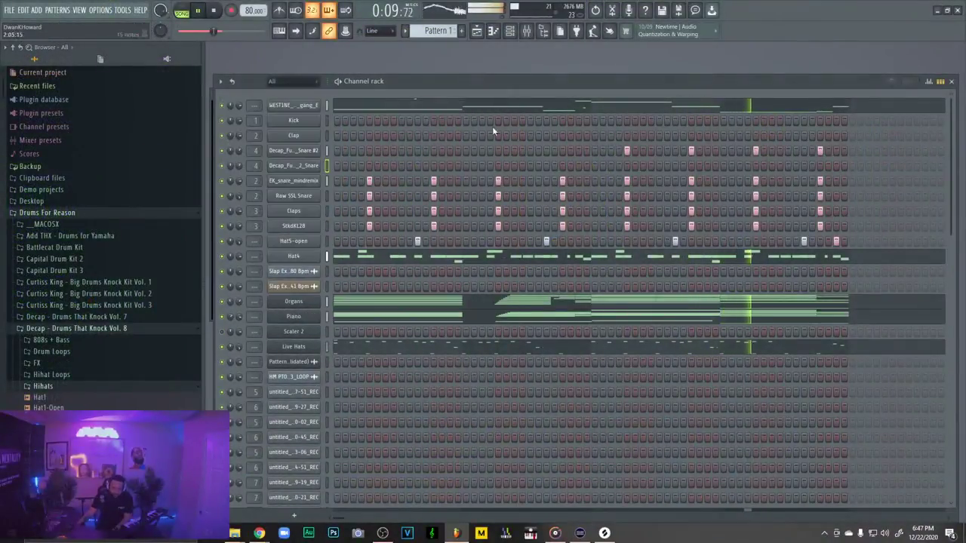
Load the Hat4-Open sample into the new snare channel and give it the Decap snare's hits in bars 3 and 4
{"action": "left_click_drag", "start_coordinate": [49, 476], "coordinate": [304, 167]}
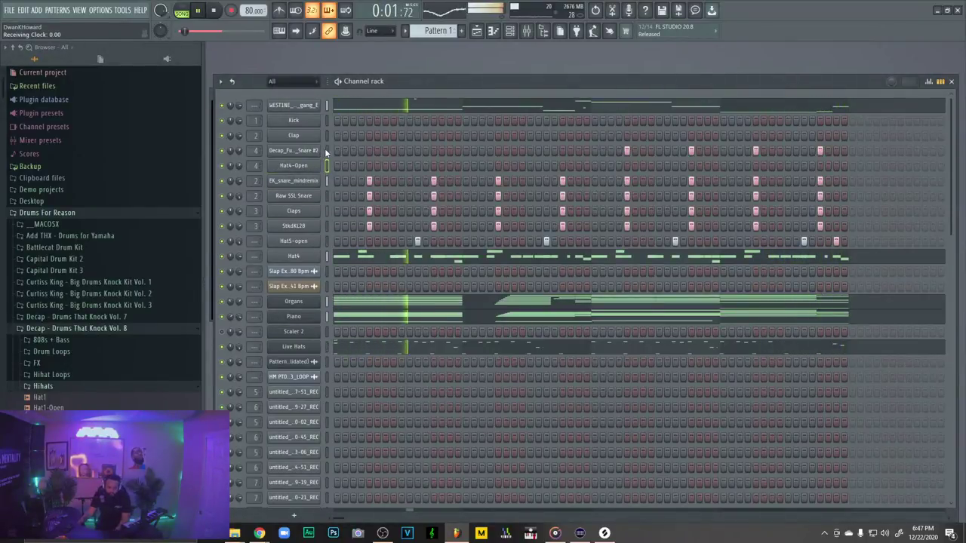
{"action": "left_click", "coordinate": [326, 163]}
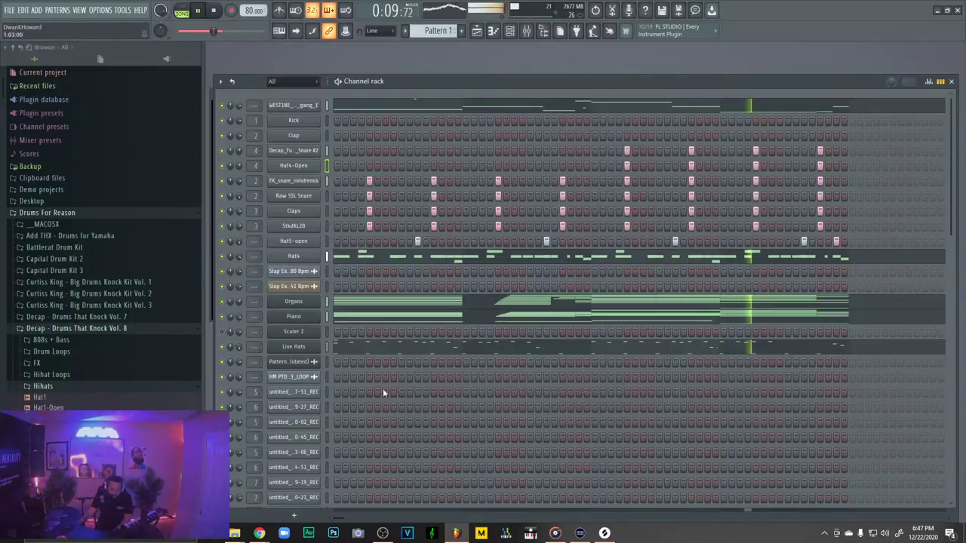
Examine the Piano channel's chords in the piano roll and return to the channel rack
{"action": "left_click", "coordinate": [358, 320]}
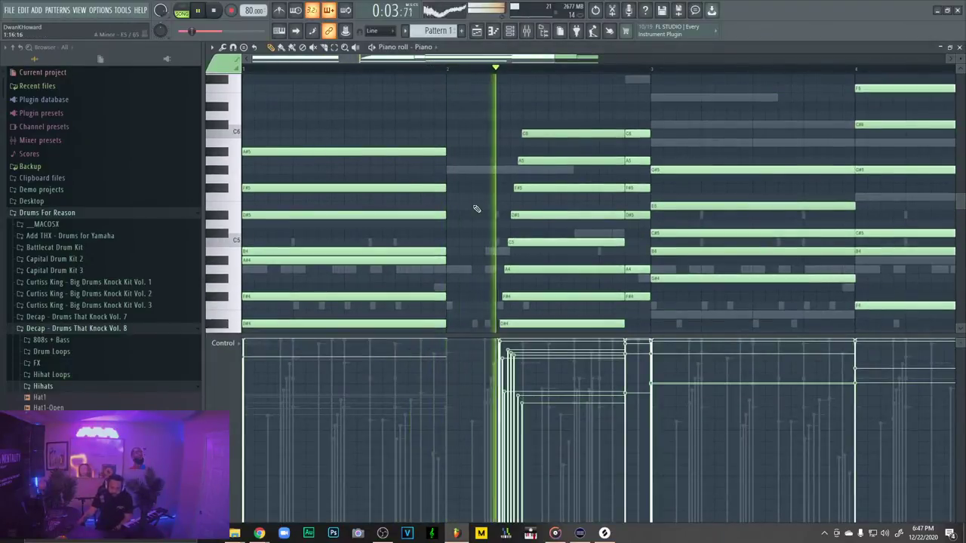
{"action": "key", "text": "Escape"}
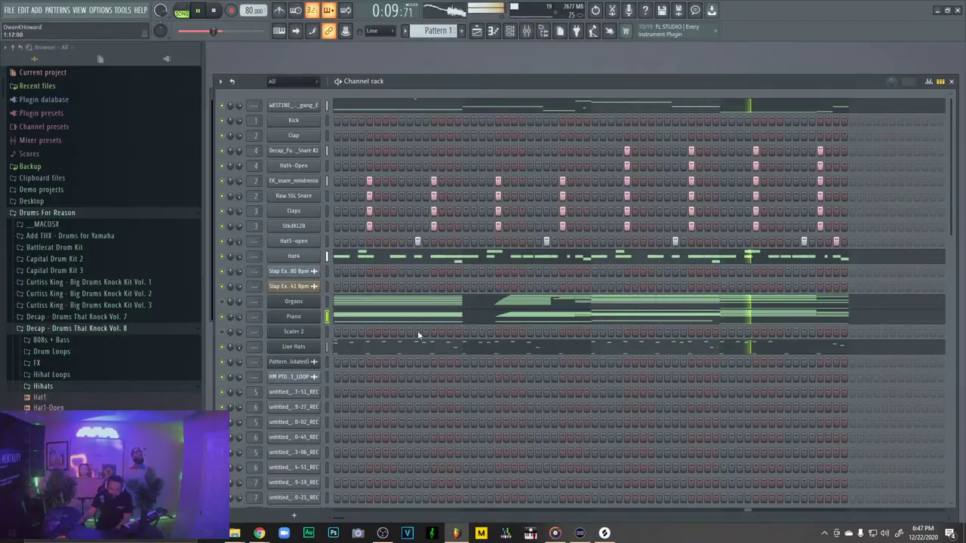
{"action": "scroll", "coordinate": [363, 309], "scroll_direction": "down", "scroll_amount": 3}
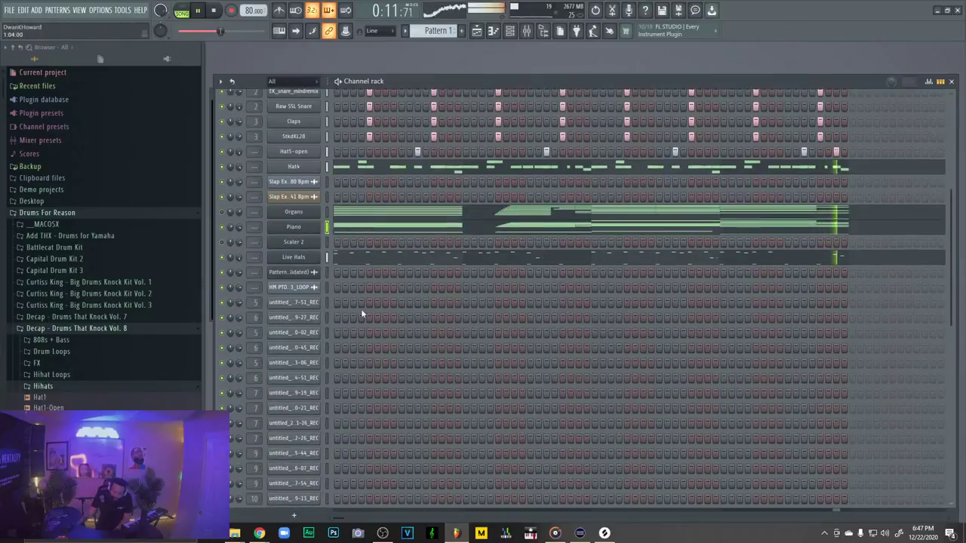
{"action": "left_click", "coordinate": [358, 227]}
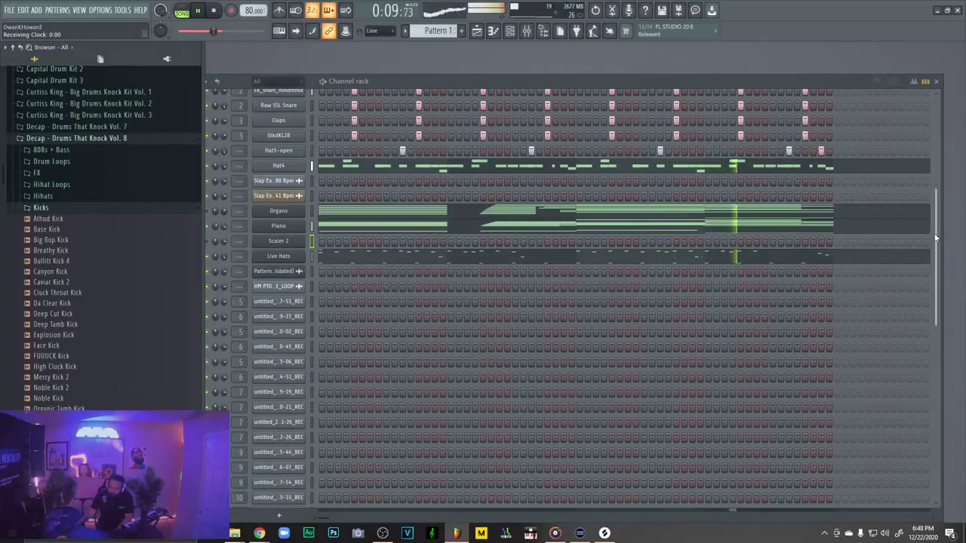
Replace the Kick channel's sample with Tame Kick from the Decap Vol. 8 kicks and open its miscellaneous channel settings
{"action": "scroll", "coordinate": [940, 256], "scroll_direction": "up", "scroll_amount": 3}
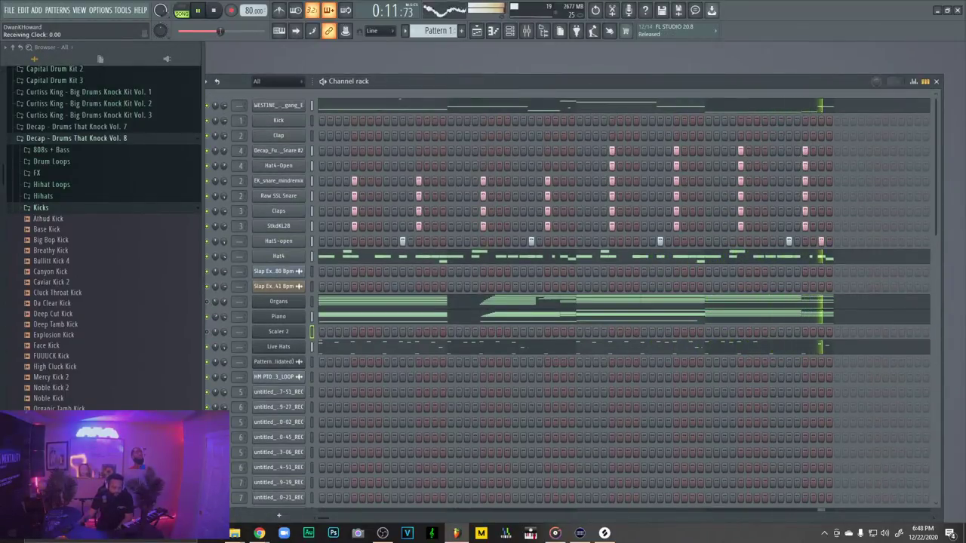
{"action": "left_click_drag", "start_coordinate": [373, 205], "coordinate": [294, 126]}
{"action": "left_click", "coordinate": [275, 123]}
{"action": "right_click", "coordinate": [272, 122]}
{"action": "left_click", "coordinate": [274, 122]}
{"action": "right_click", "coordinate": [275, 123]}
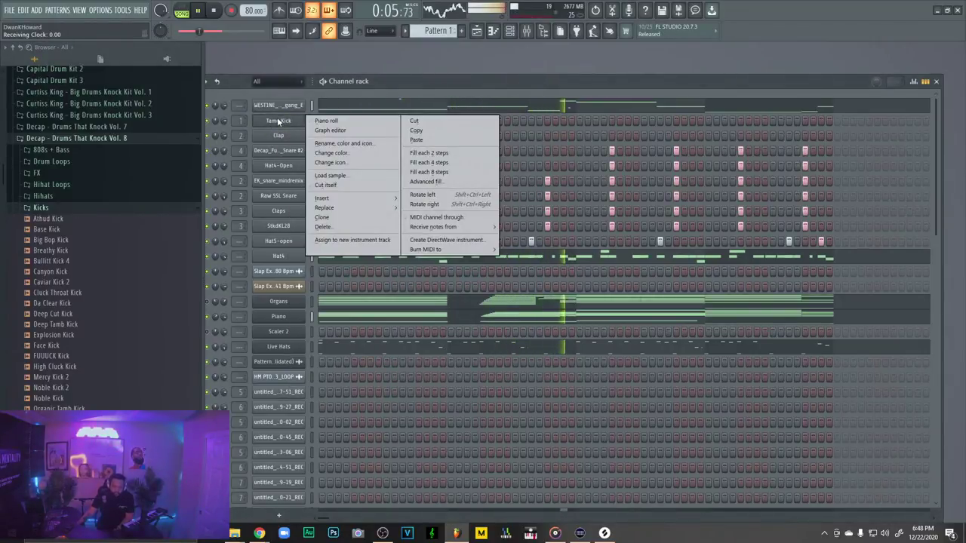
{"action": "left_click", "coordinate": [278, 122]}
{"action": "left_click", "coordinate": [278, 122]}
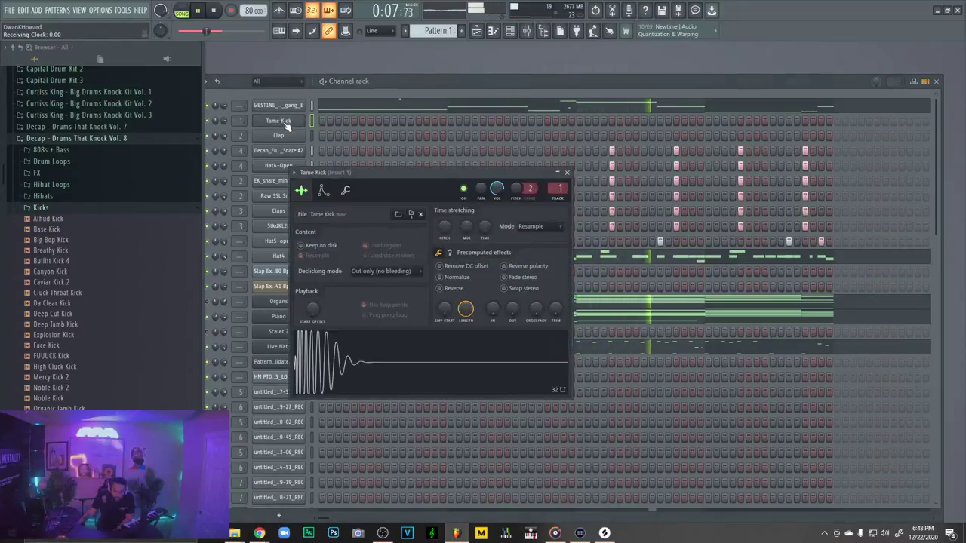
{"action": "left_click", "coordinate": [345, 191]}
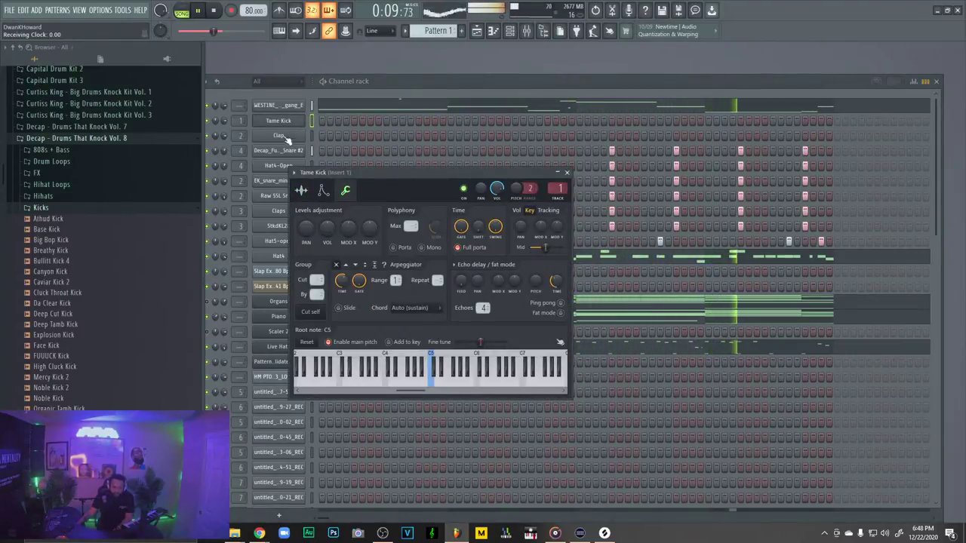
Name mixer insert 1 after the Tame Kick channel
{"action": "left_click", "coordinate": [528, 33]}
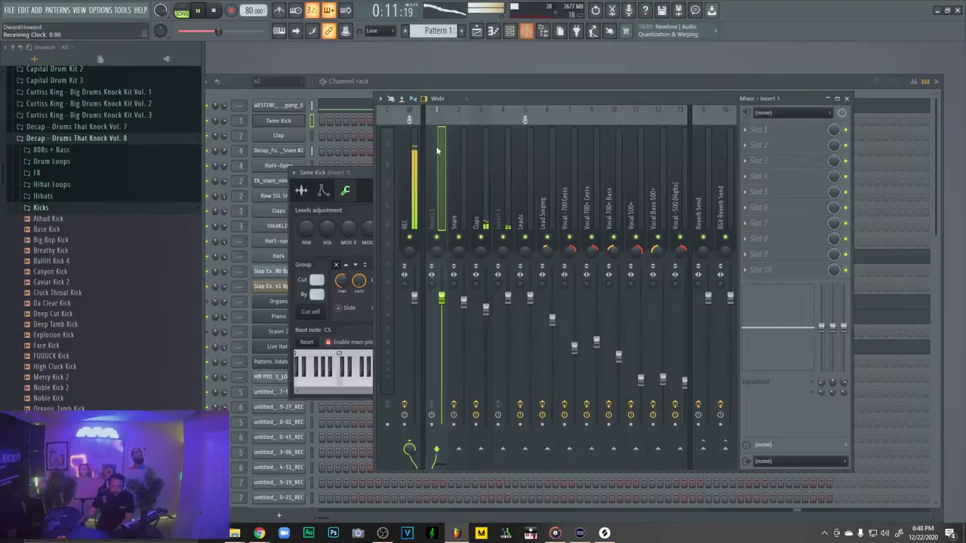
{"action": "right_click", "coordinate": [441, 196]}
{"action": "left_click", "coordinate": [552, 211]}
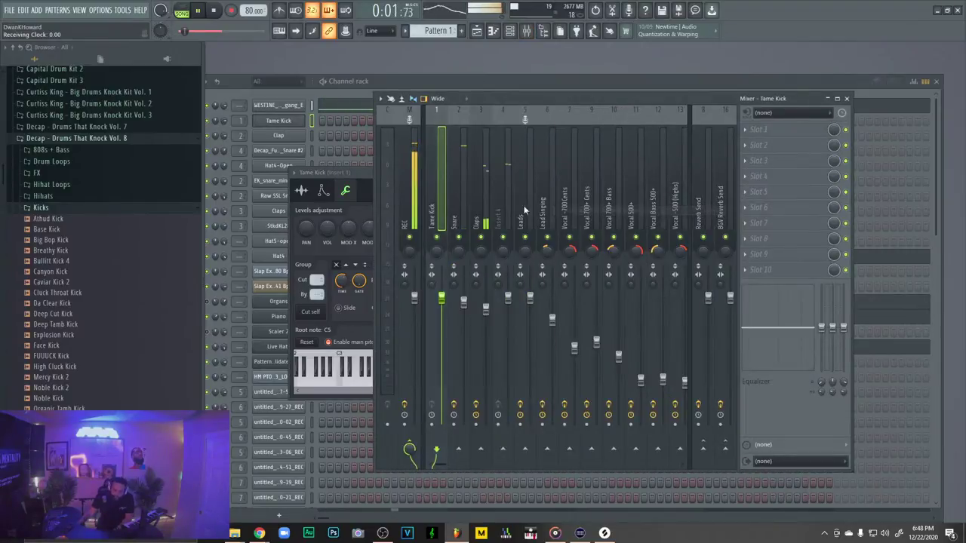
Load RCompressor Stereo into the first effect slot of the Tame Kick mixer track and move its window aside
{"action": "left_click", "coordinate": [761, 129]}
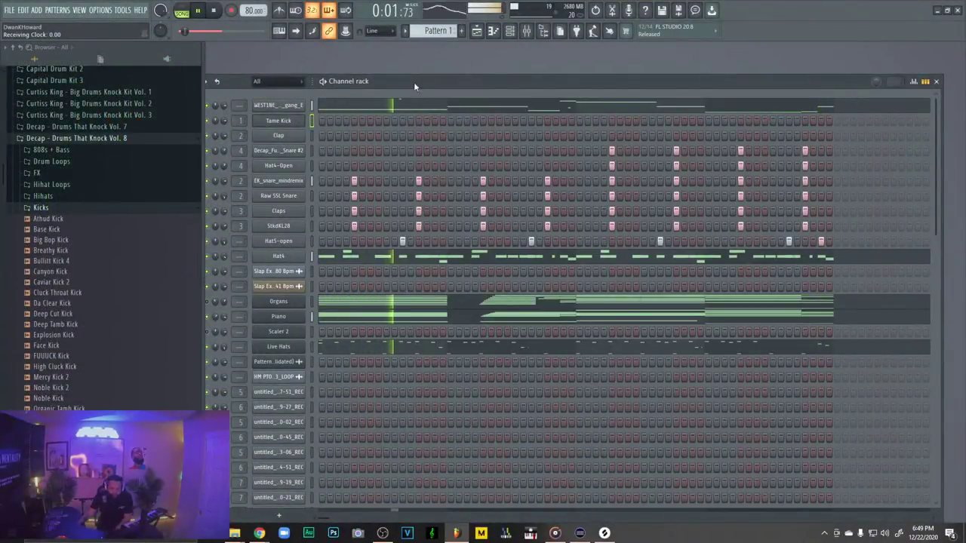
{"action": "left_click_drag", "start_coordinate": [418, 80], "coordinate": [426, 80]}
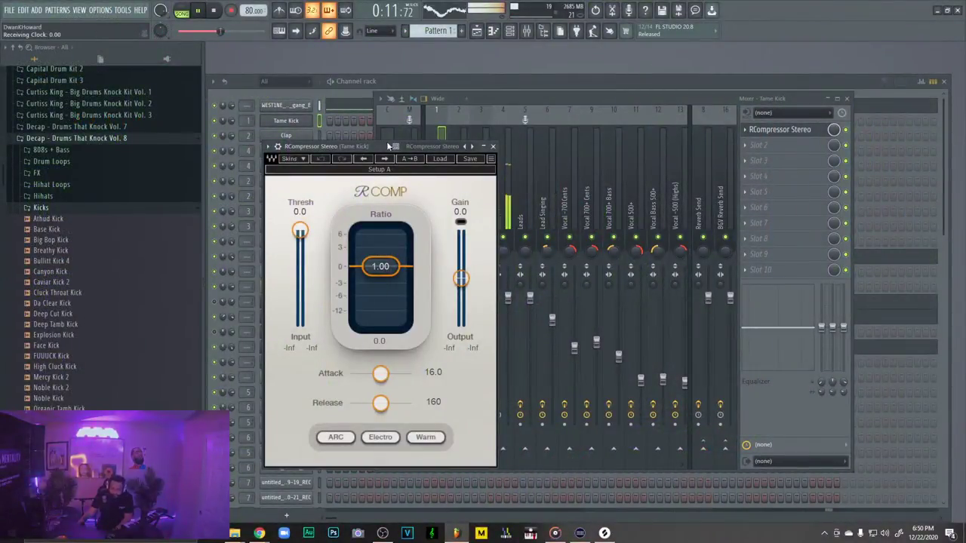
{"action": "left_click_drag", "start_coordinate": [390, 145], "coordinate": [733, 94]}
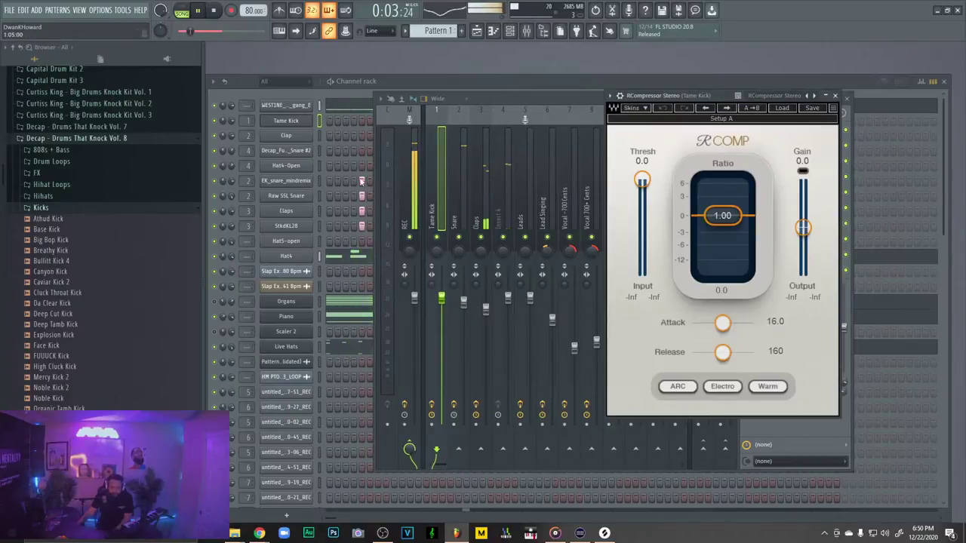
Place a Tame Kick hit on C5 at the start of bar 1 in the piano roll and audition the pattern
{"action": "right_click", "coordinate": [294, 120]}
{"action": "left_click", "coordinate": [319, 122]}
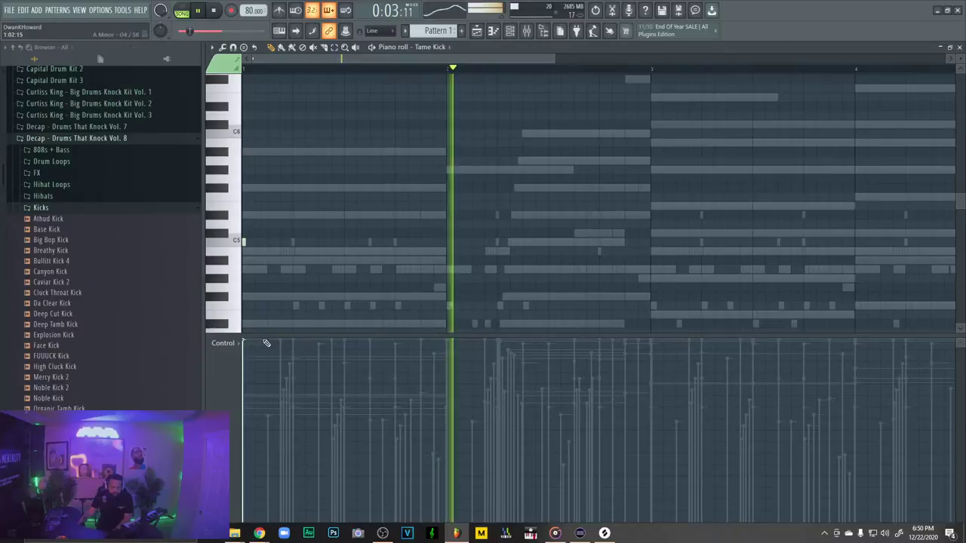
{"action": "key", "text": "space"}
{"action": "key", "text": "space"}
{"action": "key", "text": "space"}
{"action": "key", "text": "space"}
{"action": "key", "text": "space"}
{"action": "key", "text": "space"}
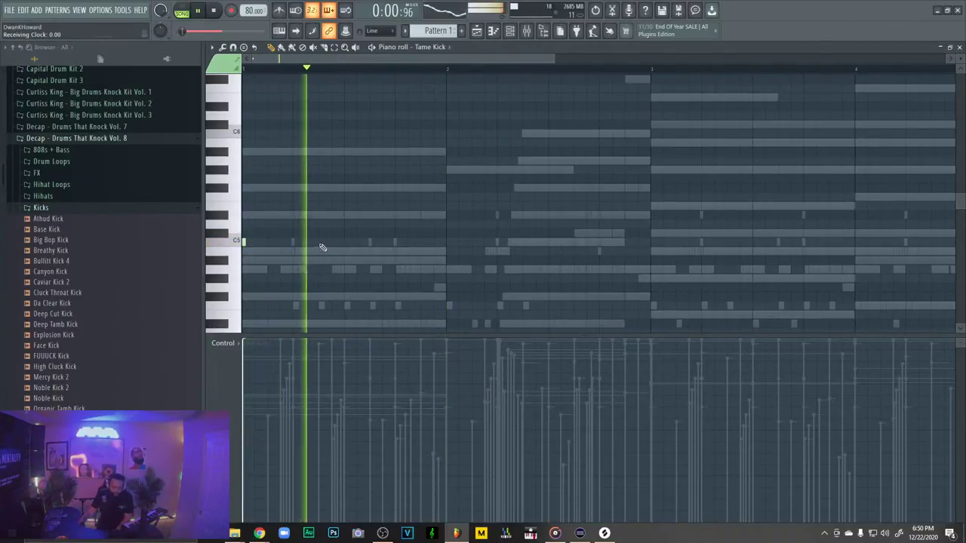
Place Tame Kick hits on C5 at the starts of bars 2 to 4, plus one offbeat hit inside each of the four bars
{"action": "key", "text": "space"}
{"action": "key", "text": "space"}
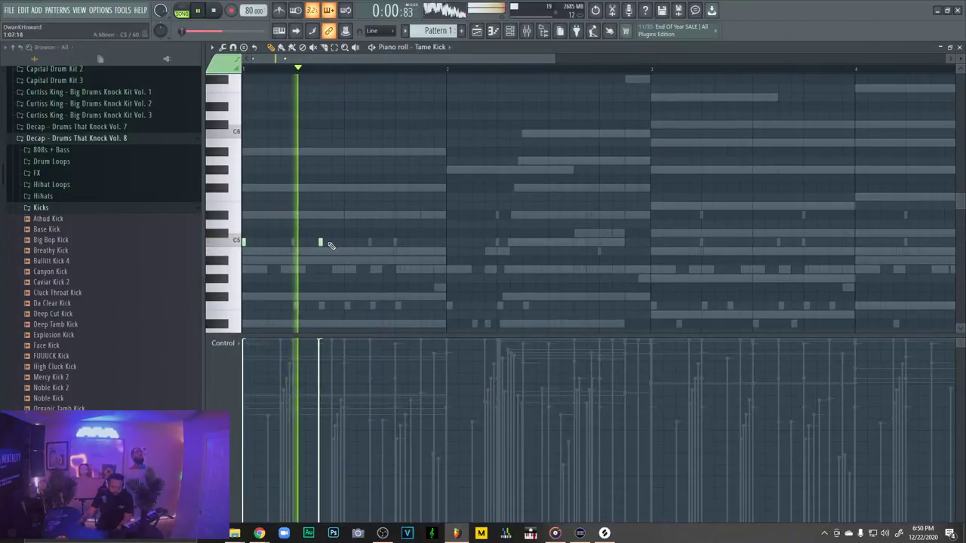
{"action": "left_click", "coordinate": [370, 242]}
{"action": "left_click", "coordinate": [448, 242]}
{"action": "left_click", "coordinate": [575, 241]}
{"action": "left_click", "coordinate": [652, 242]}
{"action": "left_click", "coordinate": [729, 241]}
{"action": "left_click", "coordinate": [856, 242]}
{"action": "left_click", "coordinate": [933, 242]}
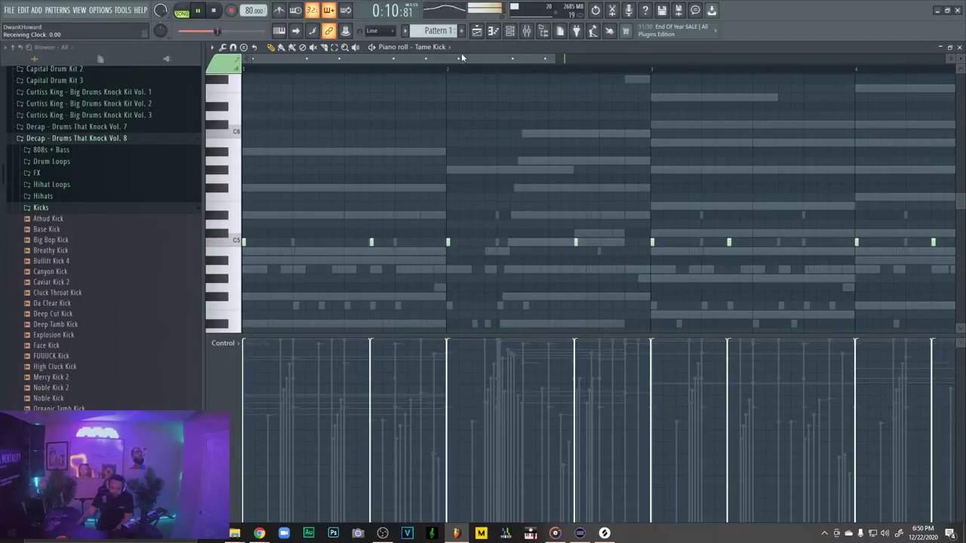
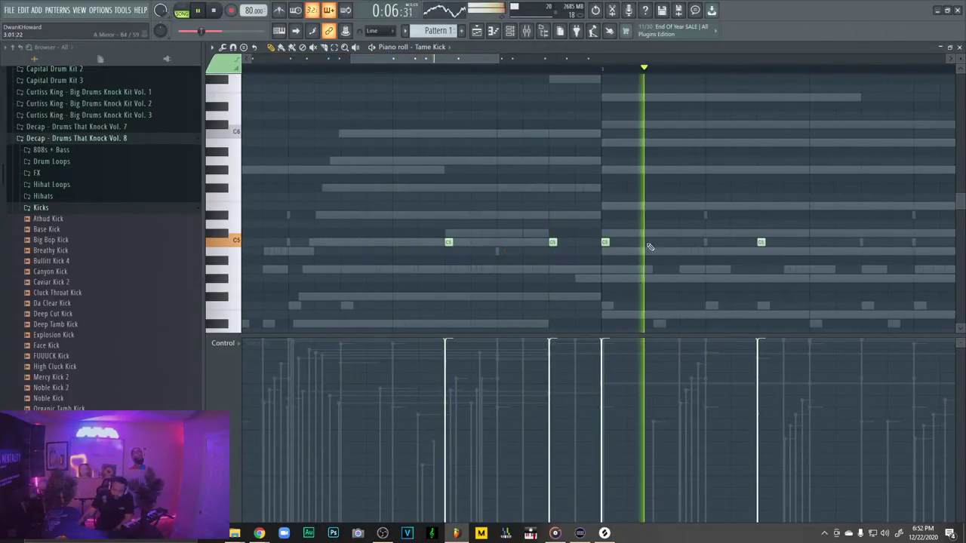
Add Tame Kick hits on C5 on the last two sixteenth steps of bar 4 and close the piano roll
{"action": "left_click_drag", "start_coordinate": [459, 60], "coordinate": [540, 67]}
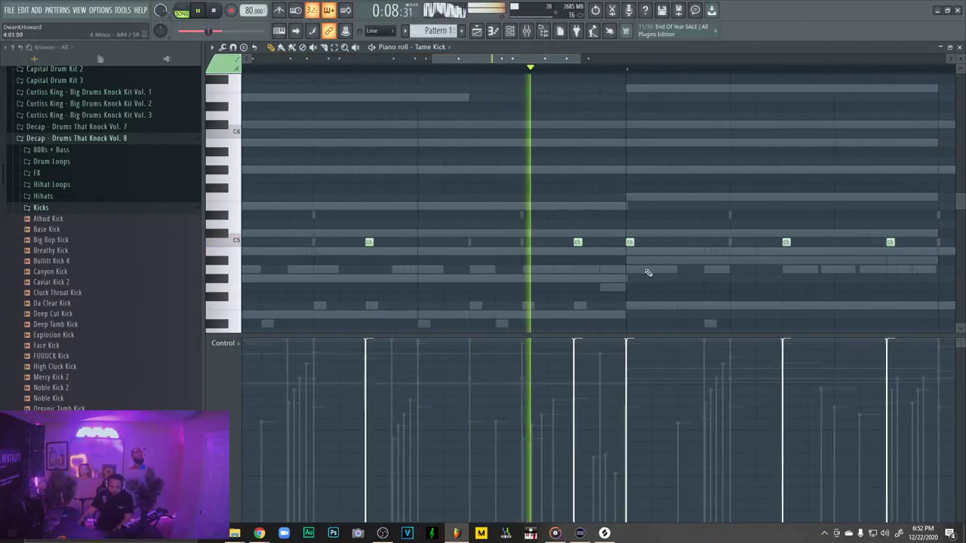
{"action": "left_click", "coordinate": [864, 242]}
{"action": "left_click_drag", "start_coordinate": [559, 64], "coordinate": [602, 58]}
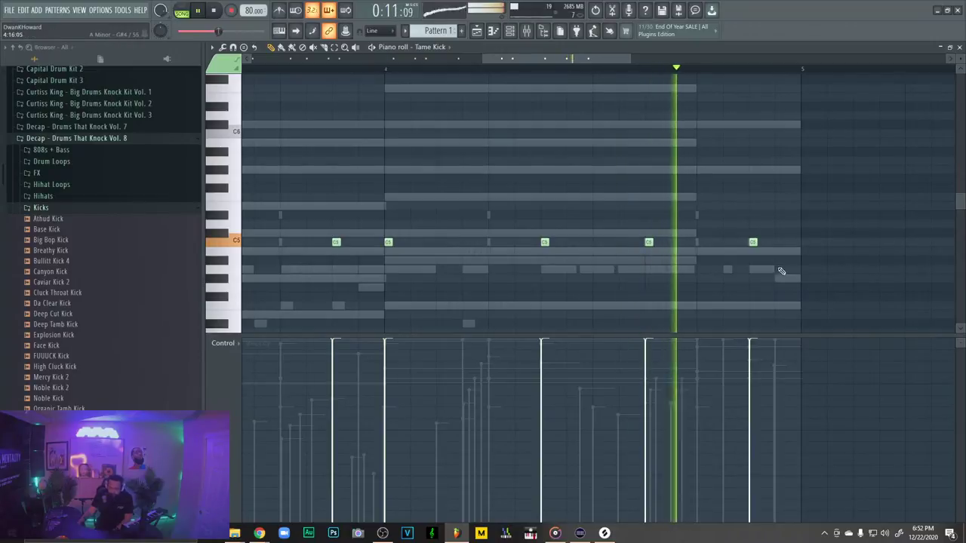
{"action": "left_click", "coordinate": [778, 243]}
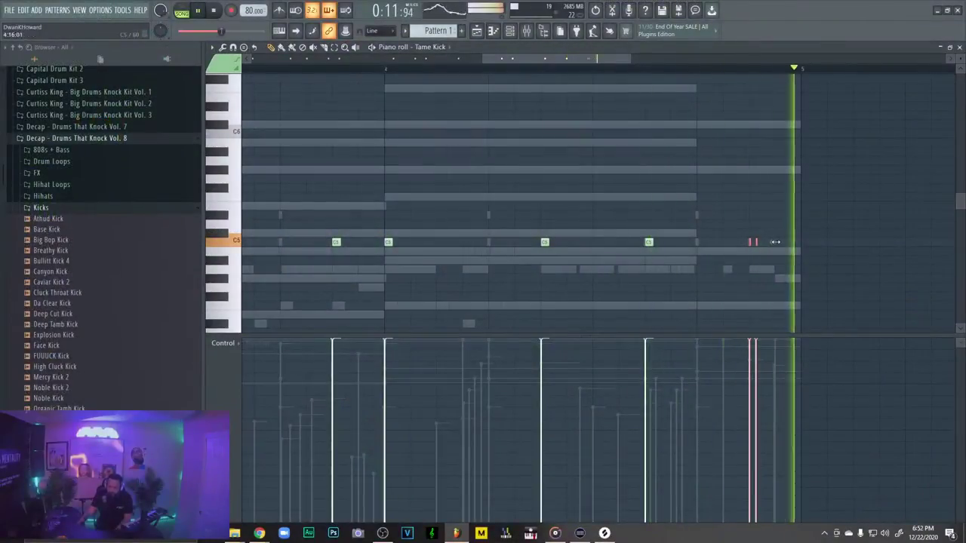
{"action": "left_click", "coordinate": [780, 243]}
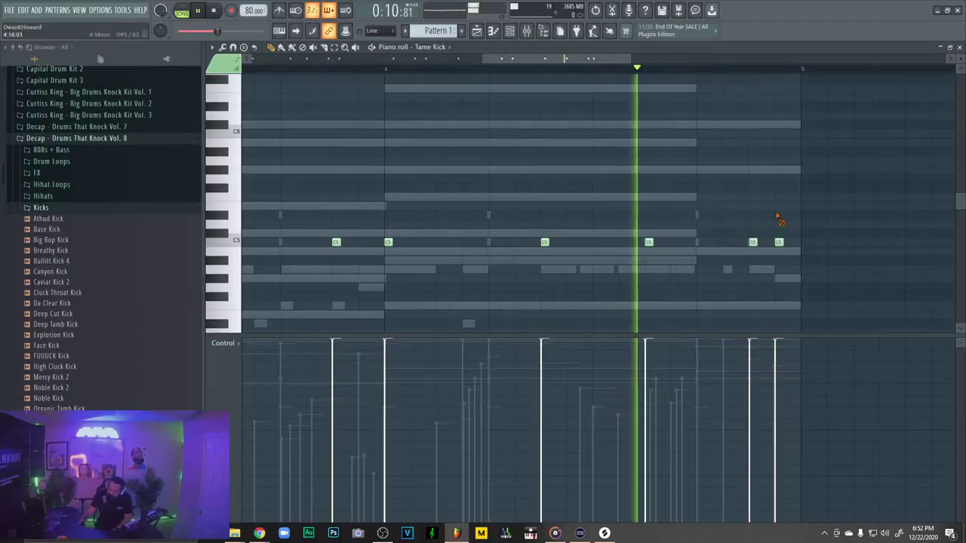
{"action": "right_click", "coordinate": [780, 243]}
{"action": "key", "text": "ctrl+z"}
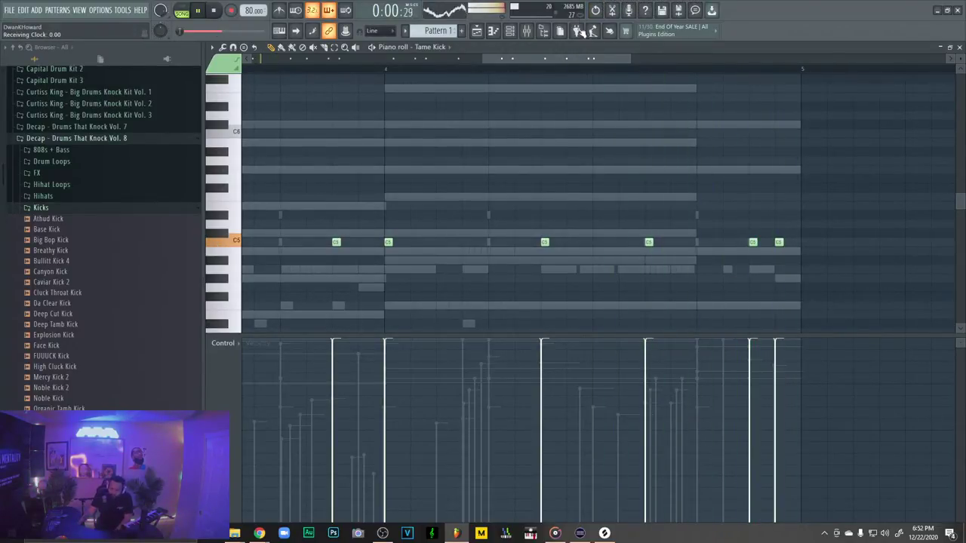
{"action": "left_click", "coordinate": [959, 48]}
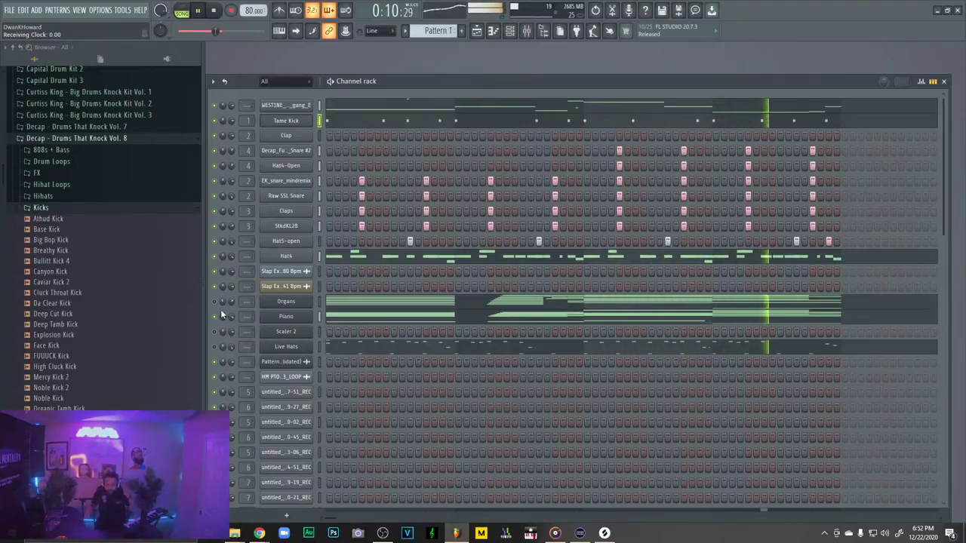
Bring up the playlist behind the channel rack and rename the WEST1NE bass channel to 808
{"action": "left_click", "coordinate": [481, 34]}
{"action": "left_click", "coordinate": [510, 32]}
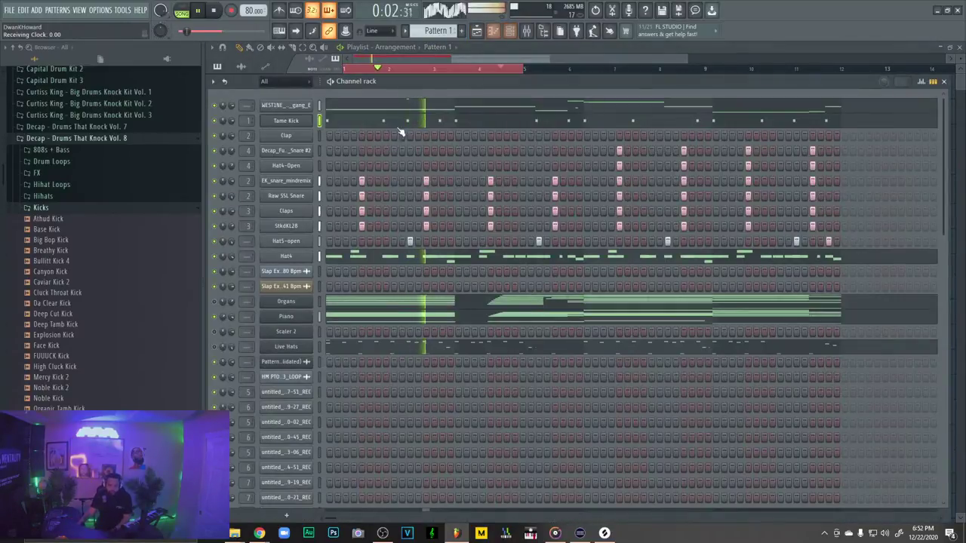
{"action": "right_click", "coordinate": [298, 106]}
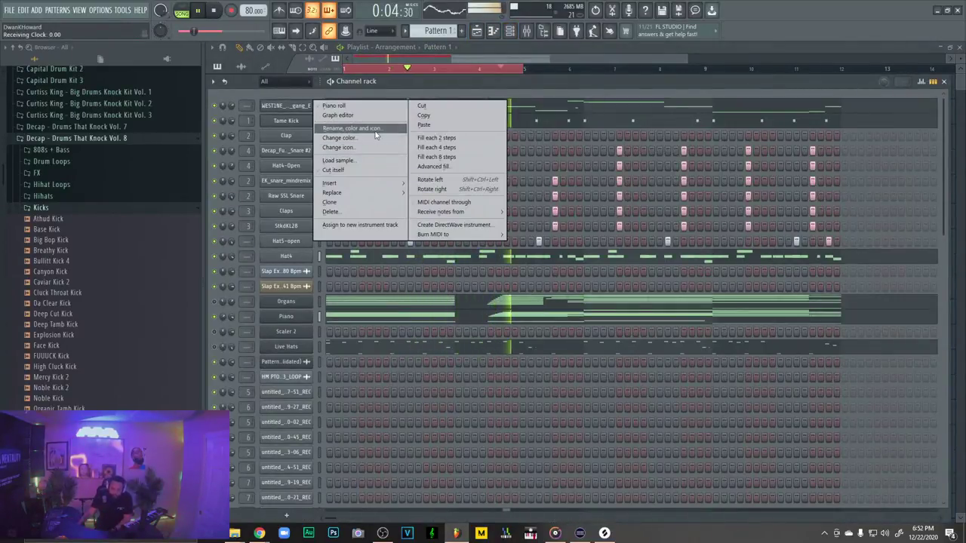
{"action": "left_click", "coordinate": [377, 124]}
{"action": "type", "text": "8"}
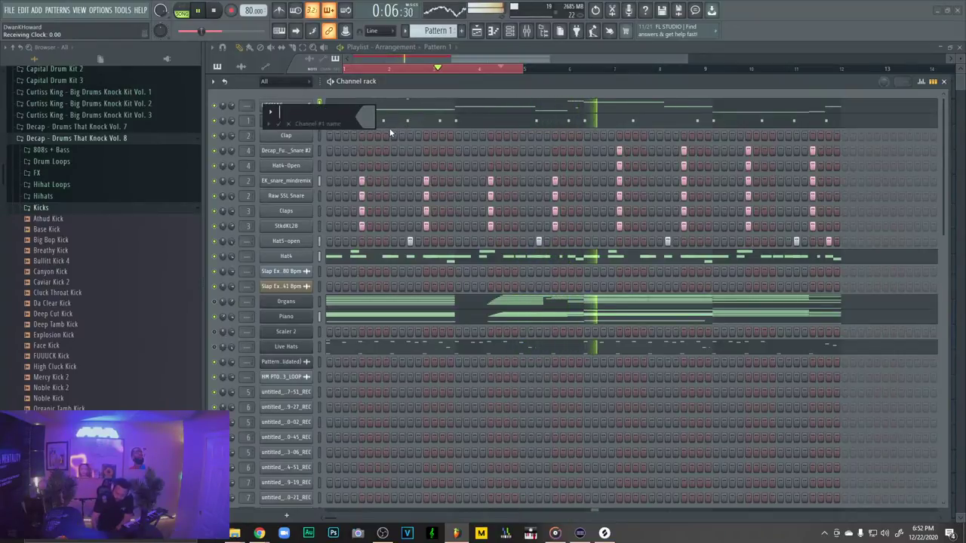
{"action": "type", "text": "08"}
{"action": "key", "text": "Return"}
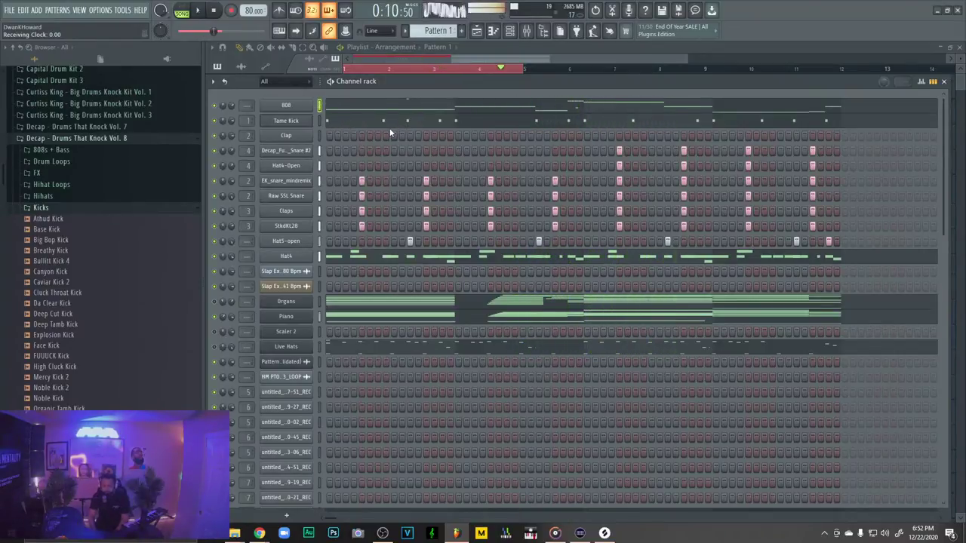
Move the final 808 note of bar 4 to G#5, and check the 808 channel's miscellaneous settings
{"action": "left_click", "coordinate": [370, 112]}
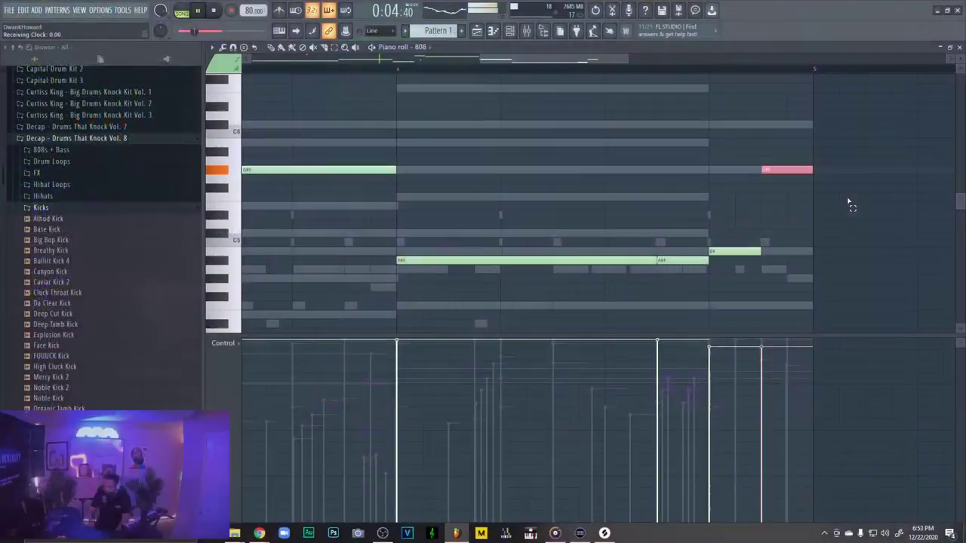
{"action": "left_click", "coordinate": [959, 47]}
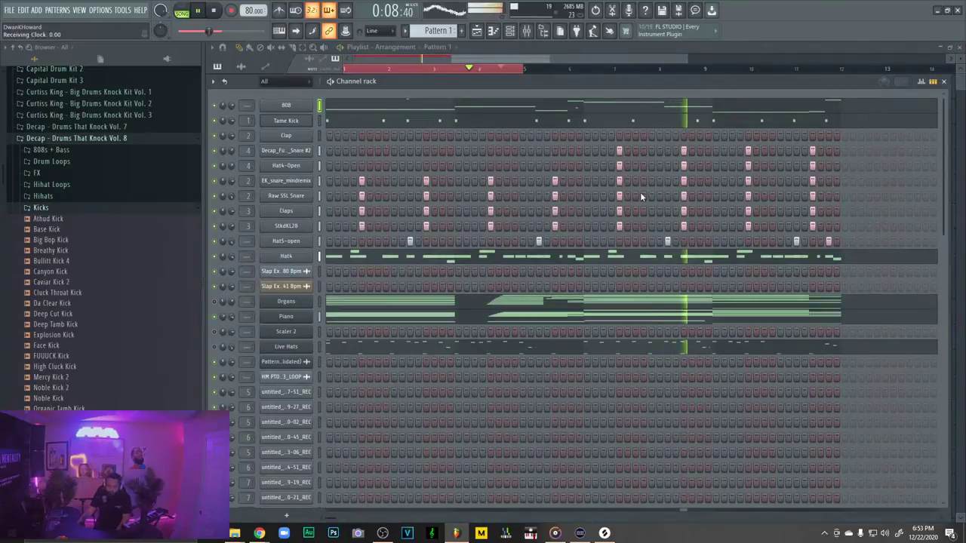
{"action": "left_click", "coordinate": [283, 105]}
{"action": "left_click", "coordinate": [346, 191]}
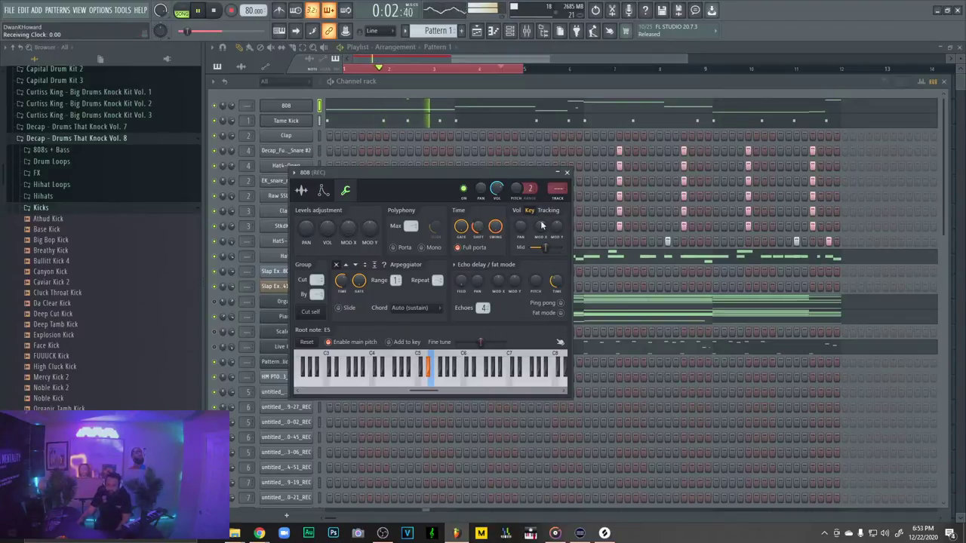
{"action": "left_click", "coordinate": [567, 172]}
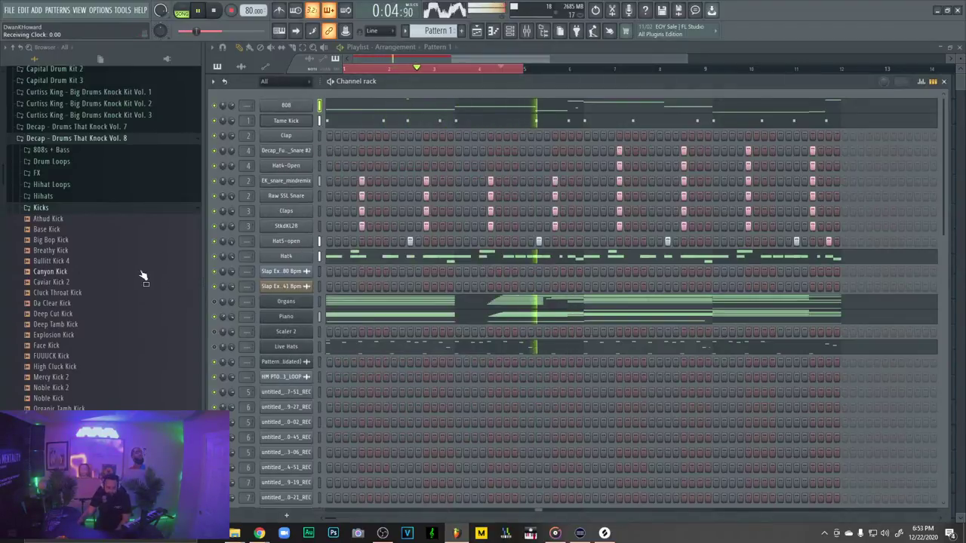
{"action": "right_click", "coordinate": [309, 330]}
{"action": "mouse_move", "coordinate": [355, 400]}
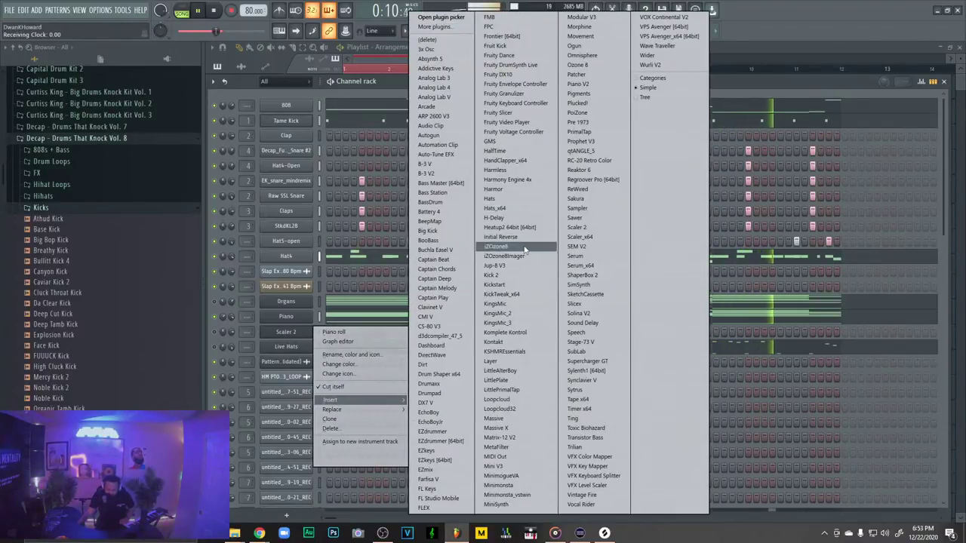
{"action": "left_click", "coordinate": [391, 92]}
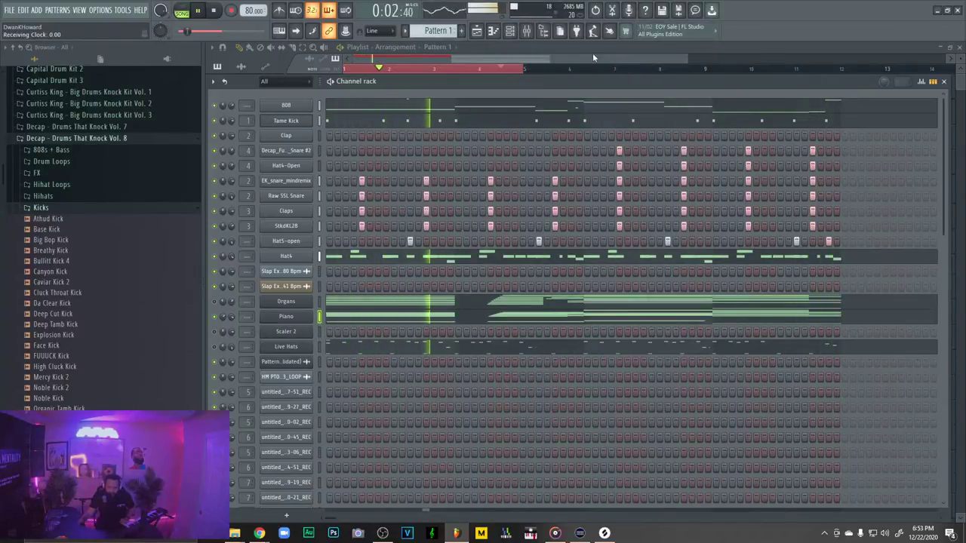
In the Piano #2 channel, align the staggered bar 2 chord notes to start together and apply quick legato to all notes
{"action": "left_click", "coordinate": [526, 30]}
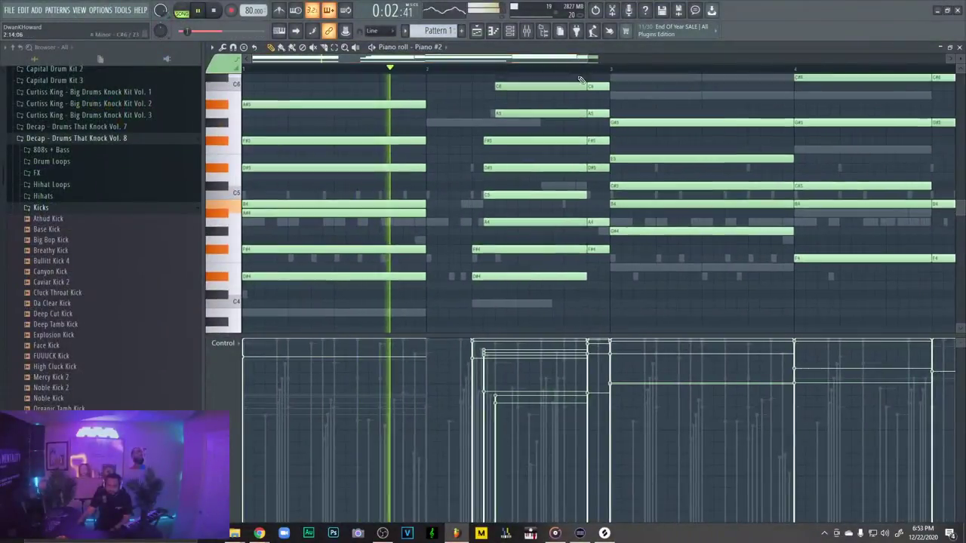
{"action": "left_click_drag", "start_coordinate": [503, 86], "coordinate": [530, 253]}
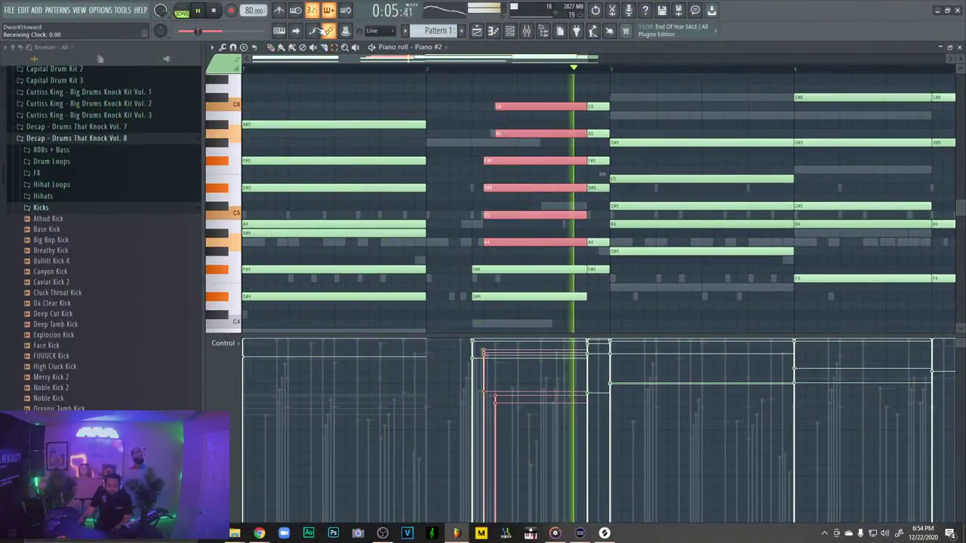
{"action": "key", "text": "space"}
{"action": "mouse_move", "coordinate": [505, 107]}
{"action": "left_mouse_down"}
{"action": "mouse_move", "coordinate": [484, 107]}
{"action": "mouse_move", "coordinate": [500, 134]}
{"action": "mouse_move", "coordinate": [494, 106]}
{"action": "left_mouse_up"}
{"action": "left_click", "coordinate": [496, 94], "text": "ctrl"}
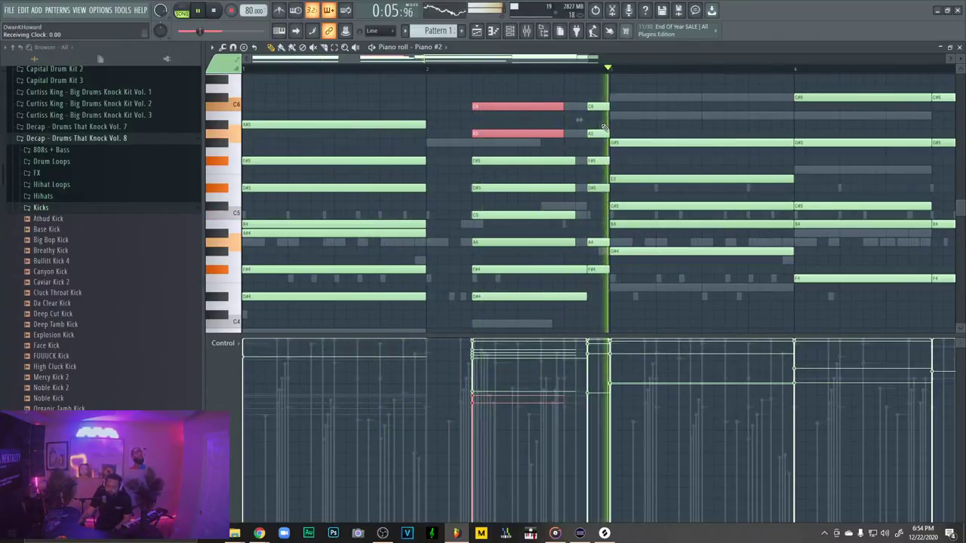
{"action": "key", "text": "ctrl+a"}
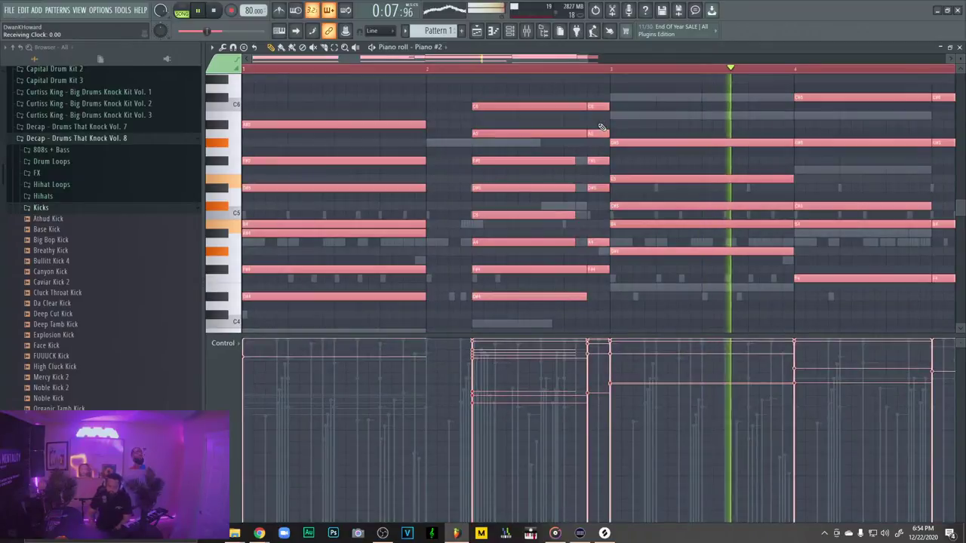
{"action": "key", "text": "ctrl+l"}
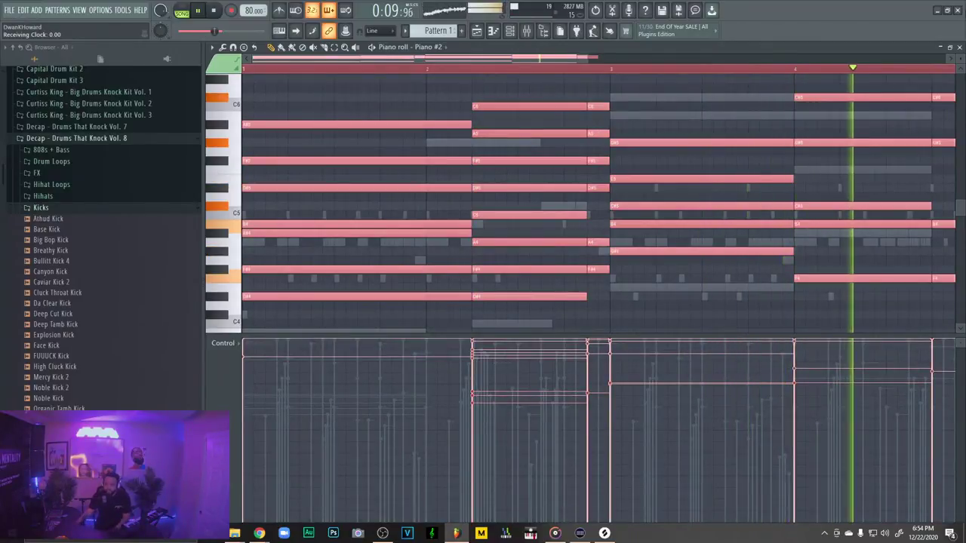
{"action": "left_click", "coordinate": [960, 47]}
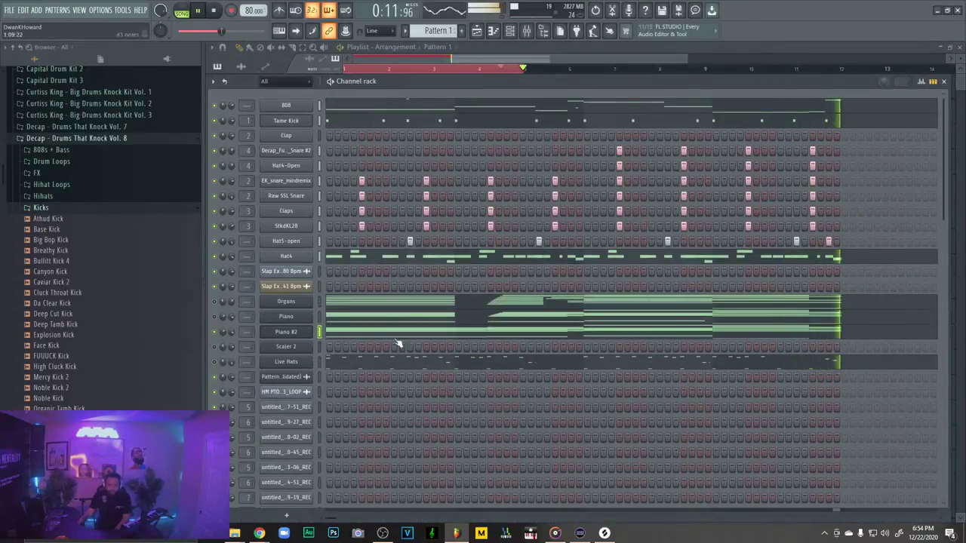
Raise the A5, F#5 and D#5 notes of Piano #2's bar 2 chord by one octave
{"action": "left_click", "coordinate": [327, 332]}
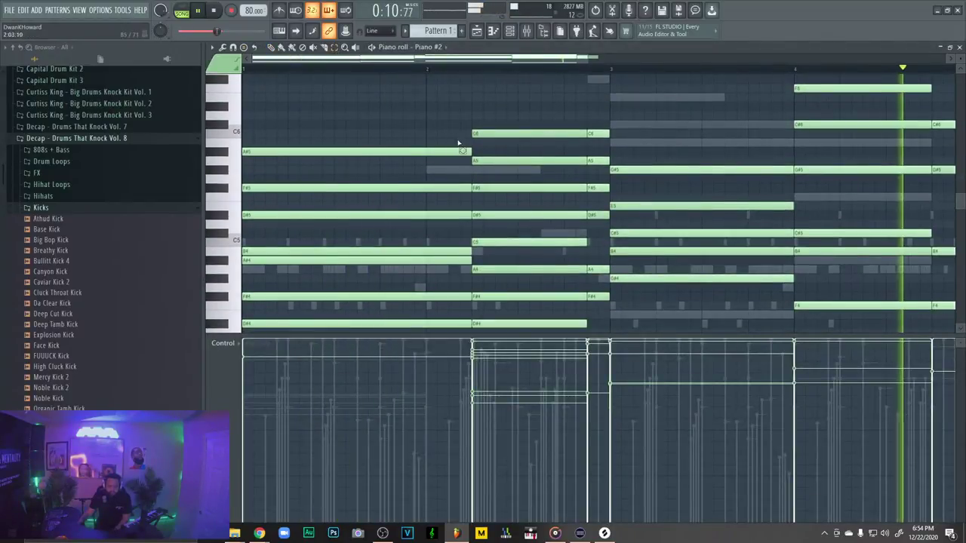
{"action": "left_click_drag", "start_coordinate": [490, 155], "coordinate": [511, 219]}
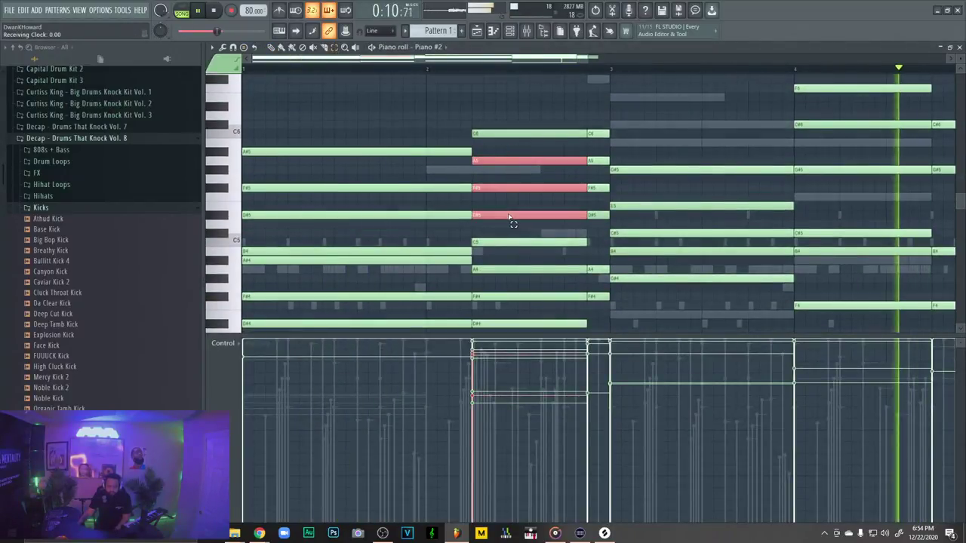
{"action": "key", "text": "ctrl+Up"}
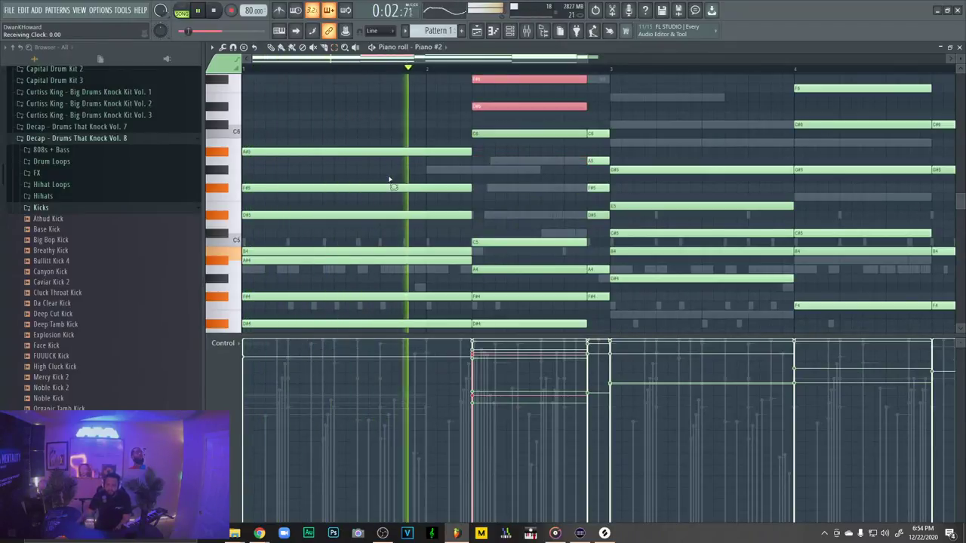
Load Una Corda Felt from the Una Corda library in place of The Gentleman in Piano #2's Kontakt
{"action": "scroll", "coordinate": [390, 179], "scroll_direction": "up", "scroll_amount": 3}
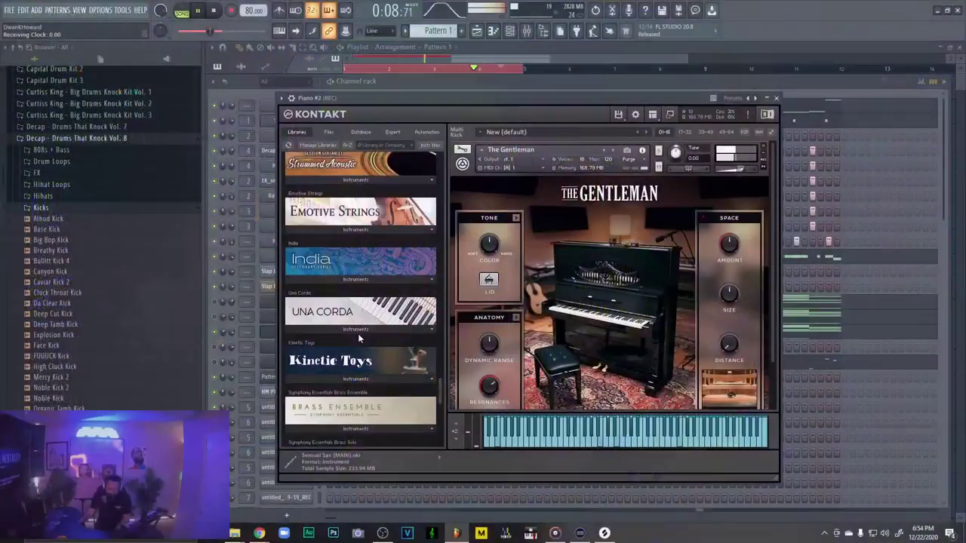
{"action": "left_click", "coordinate": [356, 329]}
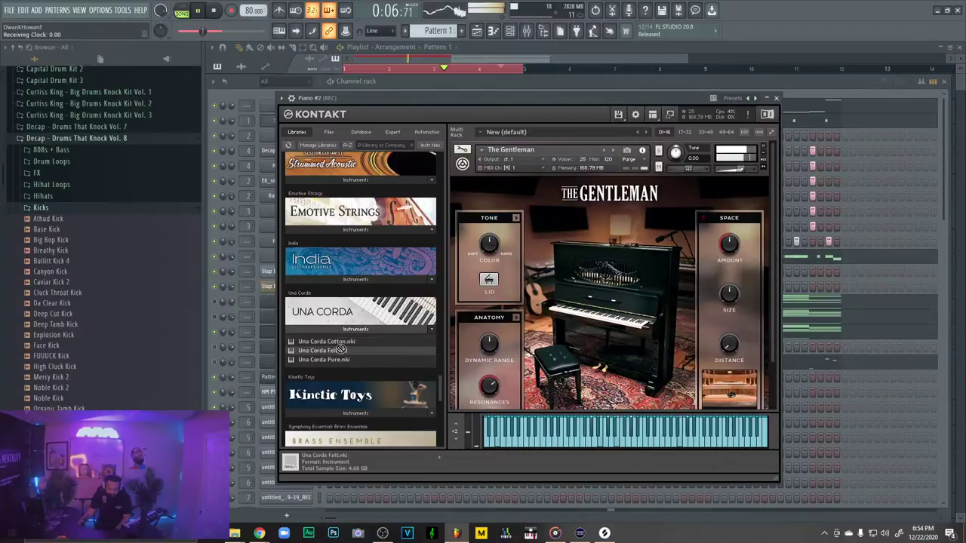
{"action": "left_click_drag", "start_coordinate": [571, 277], "coordinate": [570, 274]}
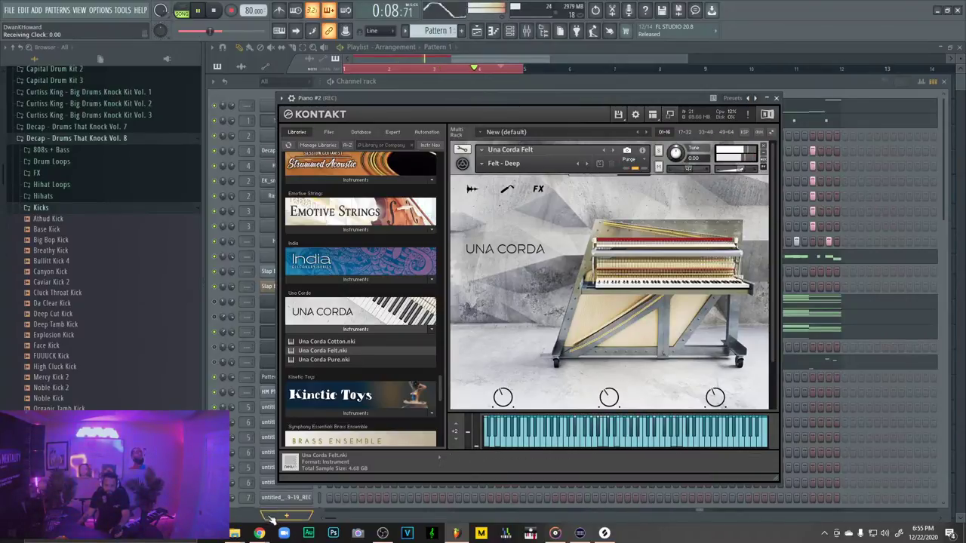
{"action": "mouse_move", "coordinate": [272, 519]}
{"action": "left_click", "coordinate": [287, 467]}
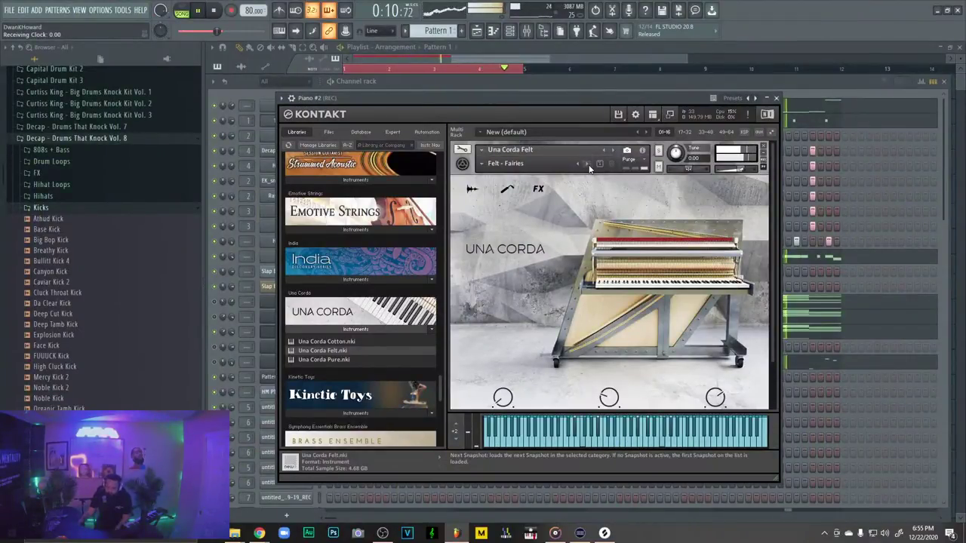
Step through the Una Corda Felt snapshots and select Felt - Harmonics
{"action": "left_click", "coordinate": [589, 164]}
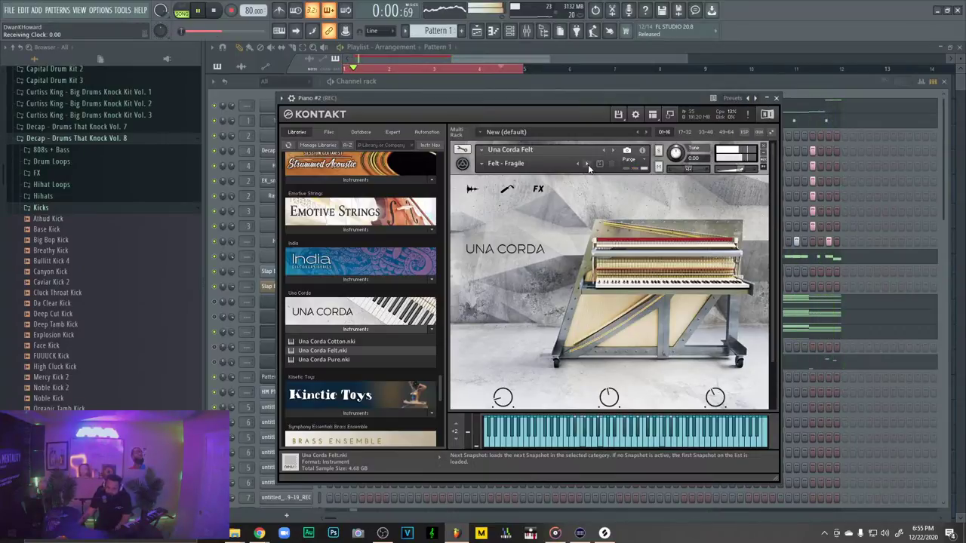
{"action": "left_click", "coordinate": [588, 164]}
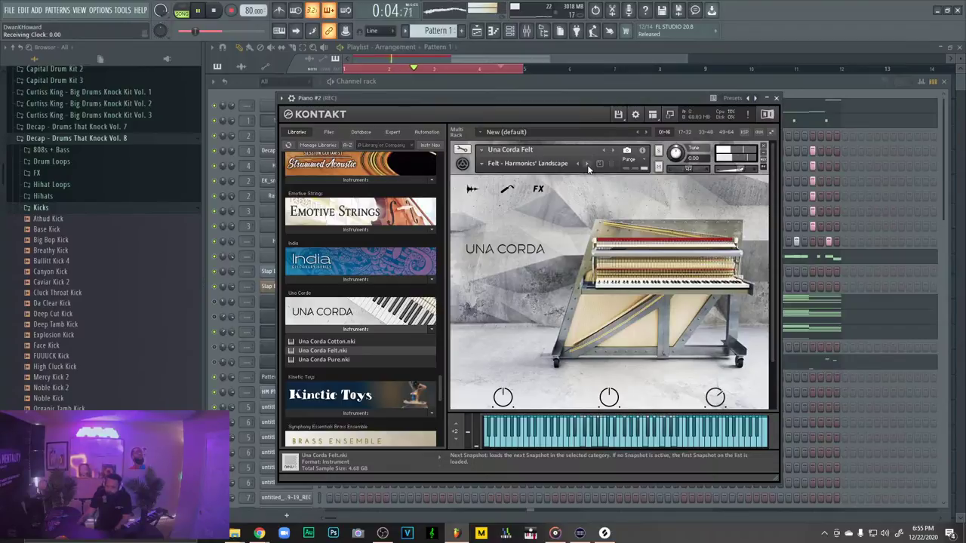
{"action": "left_click", "coordinate": [589, 165]}
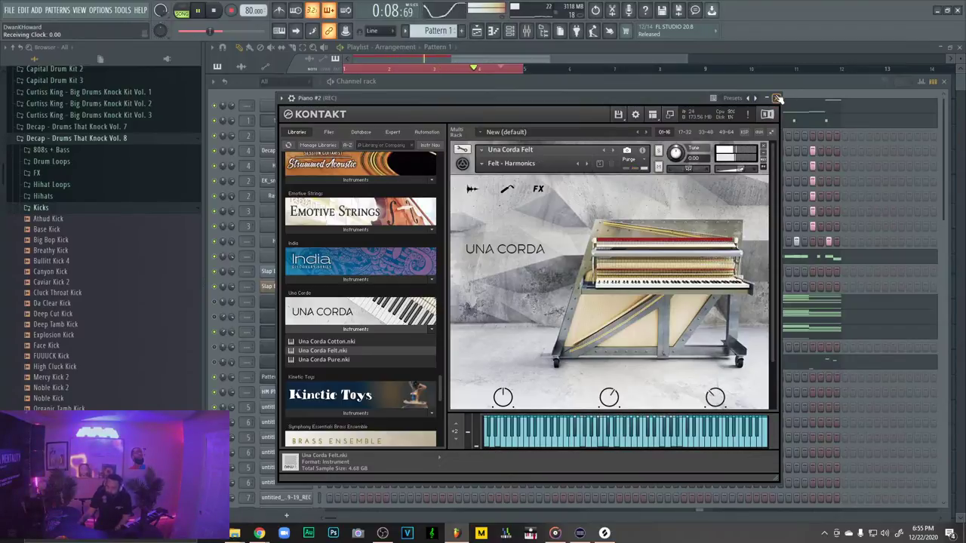
Close Piano #2's Kontakt and review its chord notes in the piano roll
{"action": "left_click", "coordinate": [777, 99]}
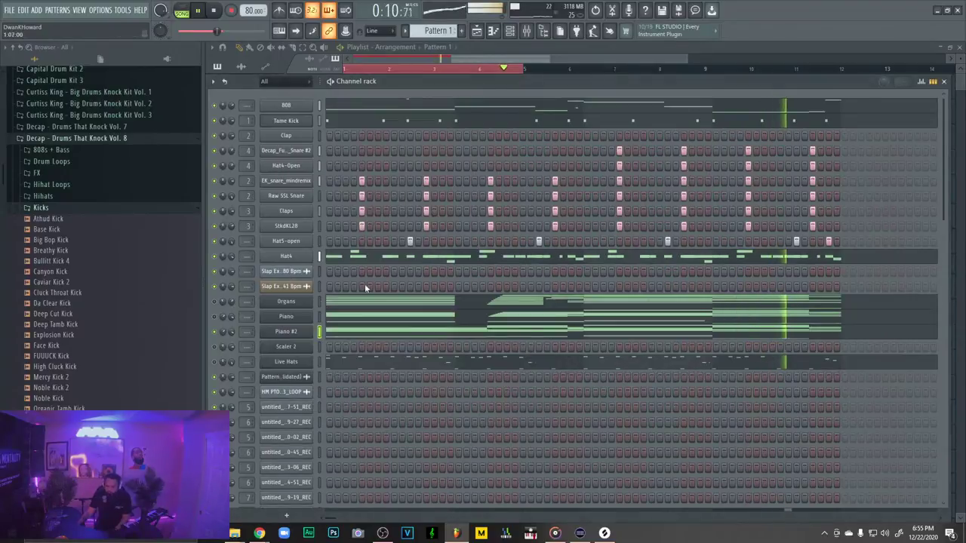
{"action": "left_click", "coordinate": [340, 334]}
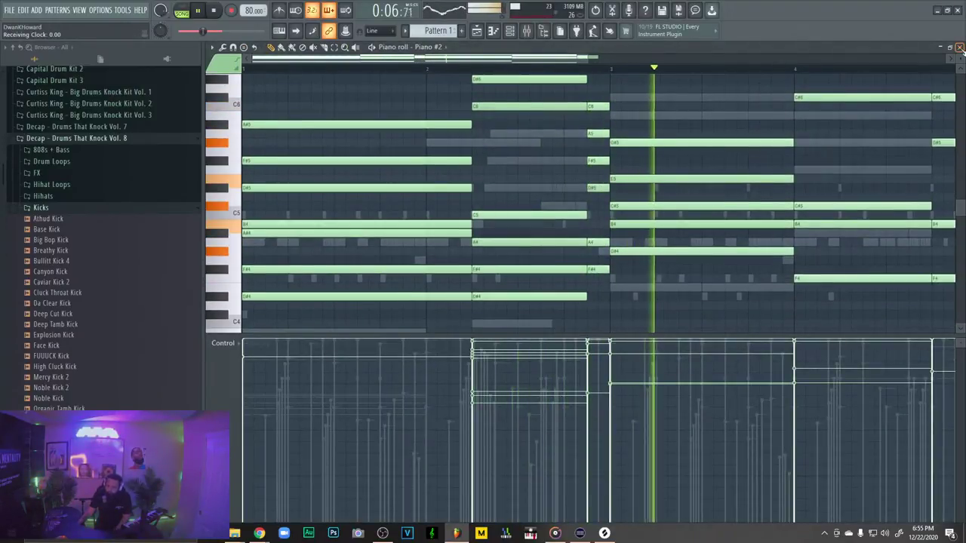
{"action": "key", "text": "Escape"}
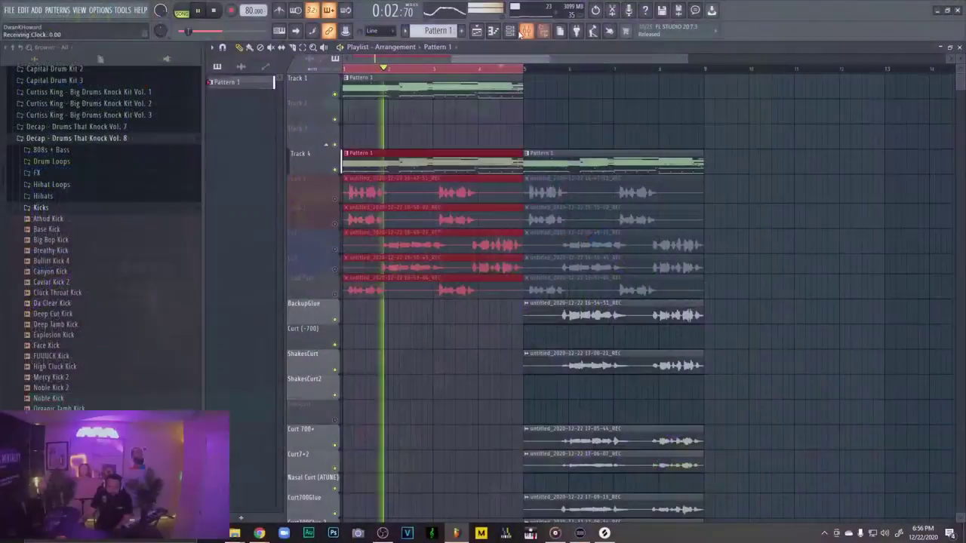
{"action": "left_click", "coordinate": [477, 31]}
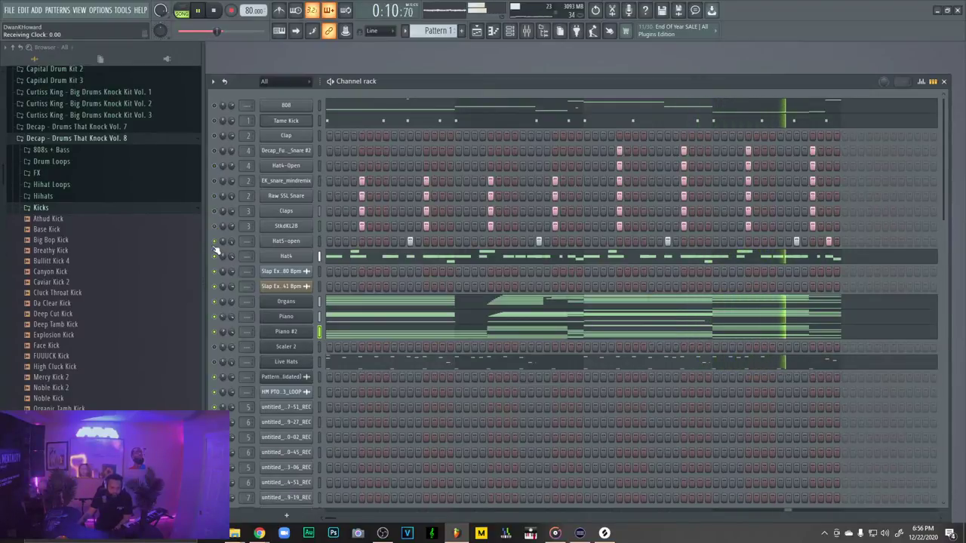
Insert a Kontakt channel above Scaler 2 and load Arkhis.nki from the Arkhis library into it
{"action": "scroll", "coordinate": [315, 265], "scroll_direction": "down", "scroll_amount": 3}
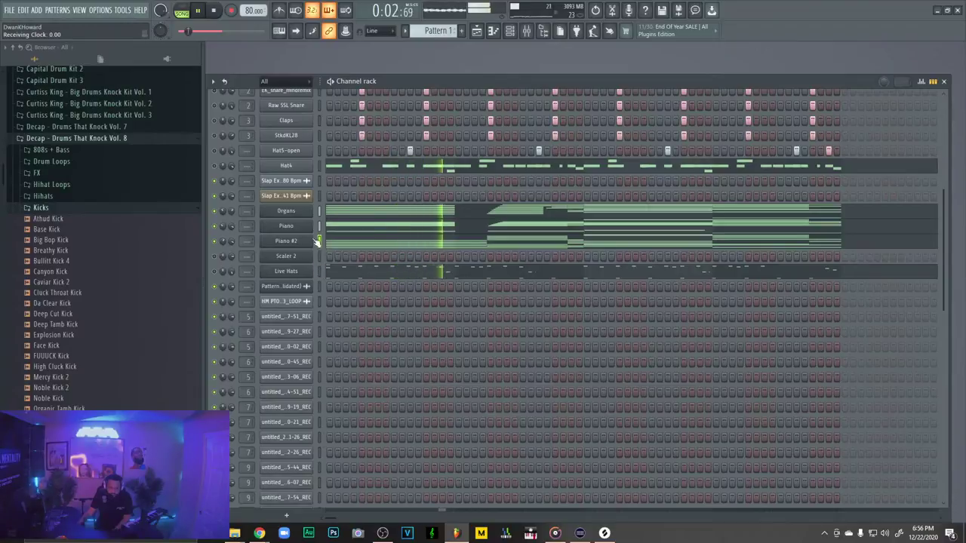
{"action": "right_click", "coordinate": [298, 259]}
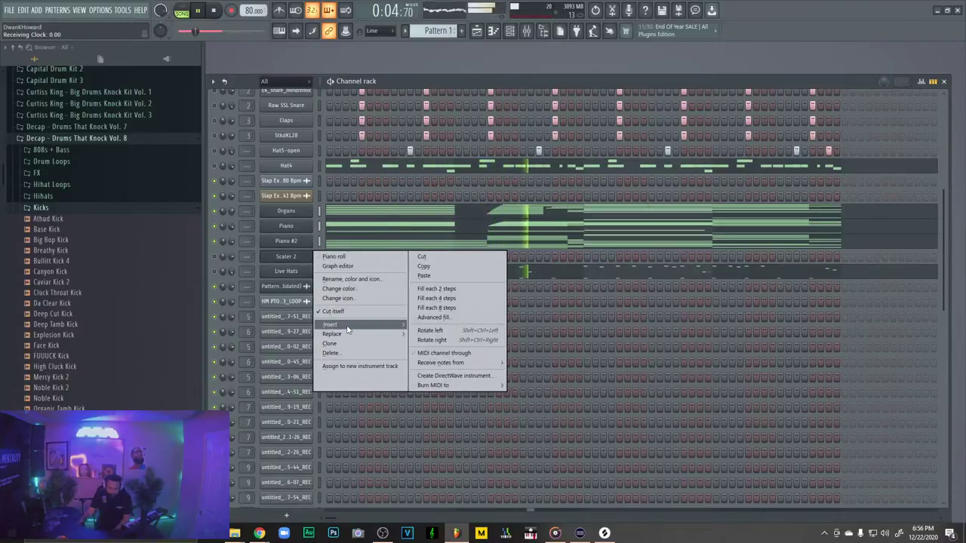
{"action": "mouse_move", "coordinate": [355, 324]}
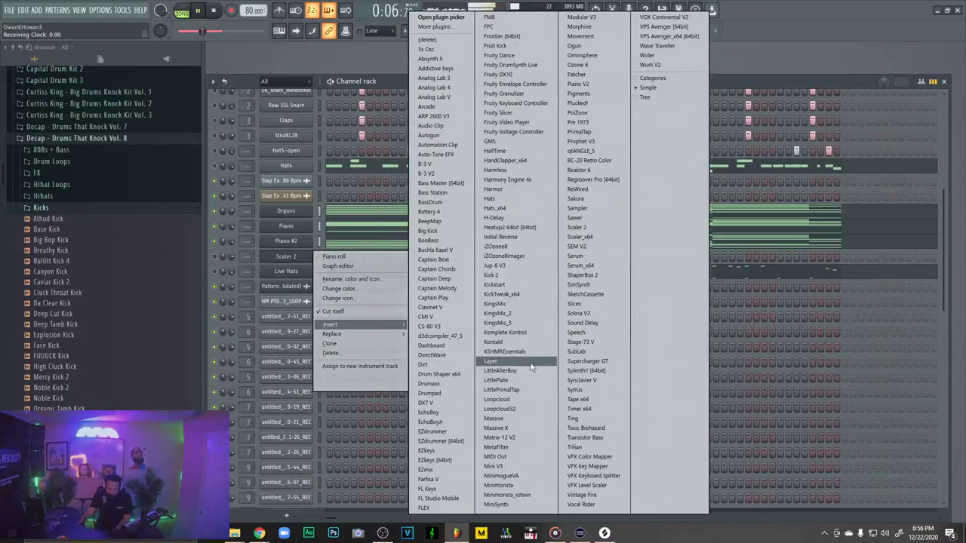
{"action": "left_click", "coordinate": [532, 343]}
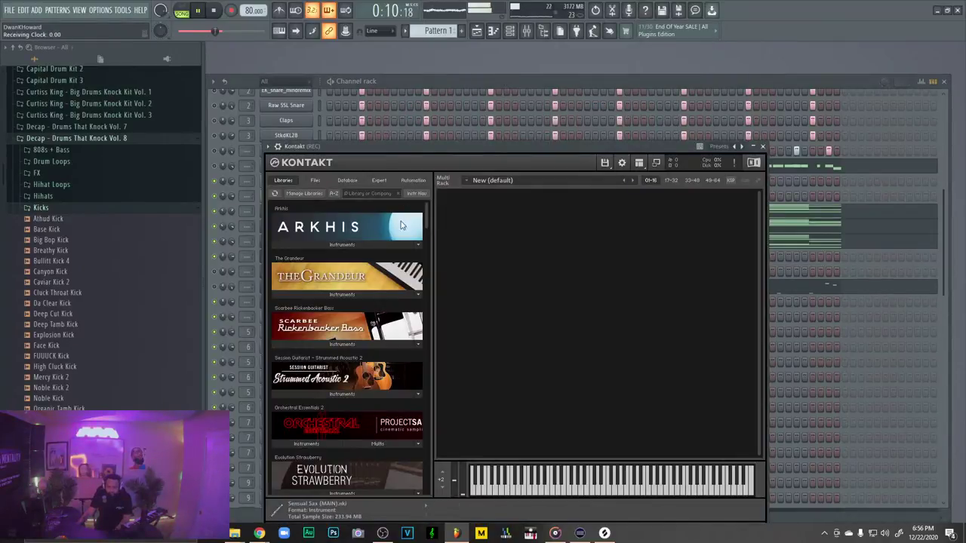
{"action": "left_click", "coordinate": [355, 246]}
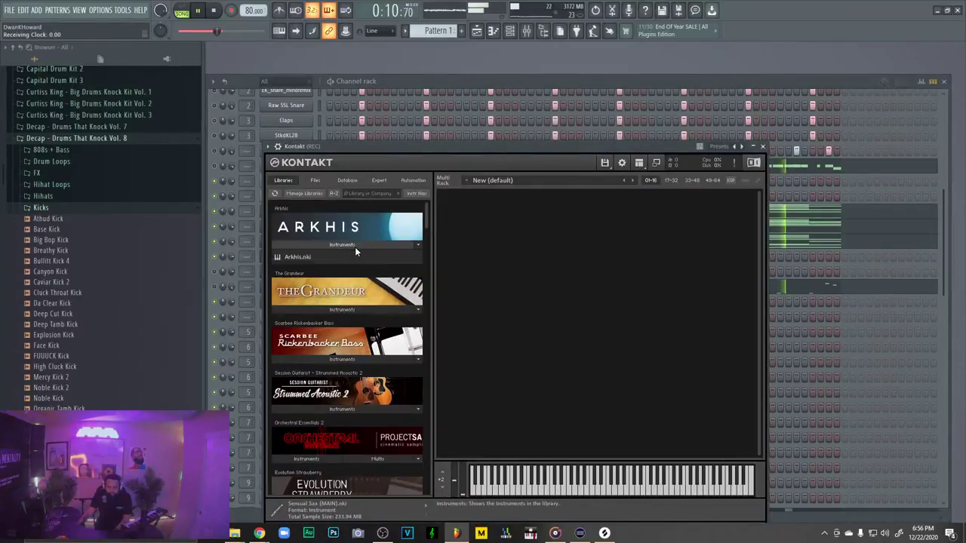
{"action": "left_click_drag", "start_coordinate": [312, 256], "coordinate": [458, 223]}
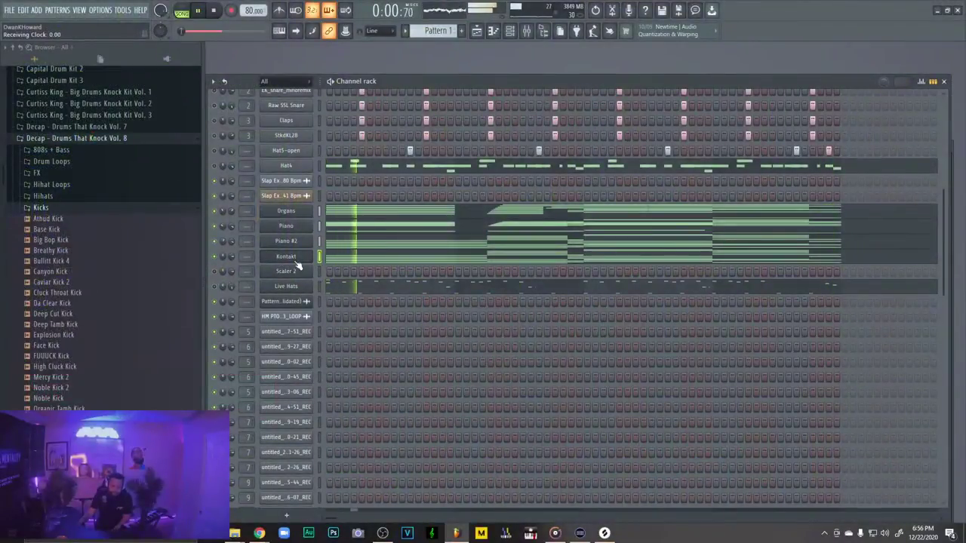
Step through the Arkhis sparkle presets, including Drunken Band, Floating Harmonics and Garden Gnome Army, and select Icing on the Cake
{"action": "left_click", "coordinate": [285, 256]}
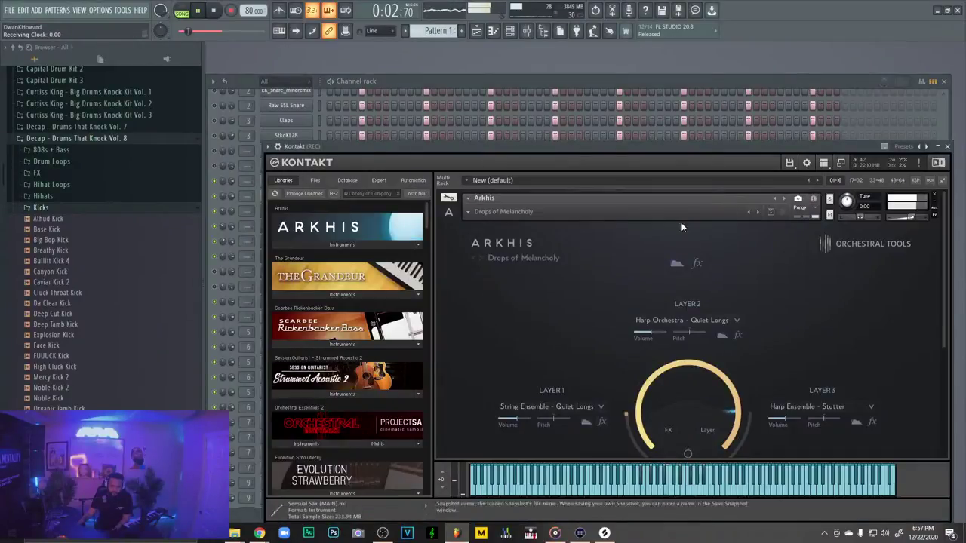
{"action": "left_click", "coordinate": [481, 257]}
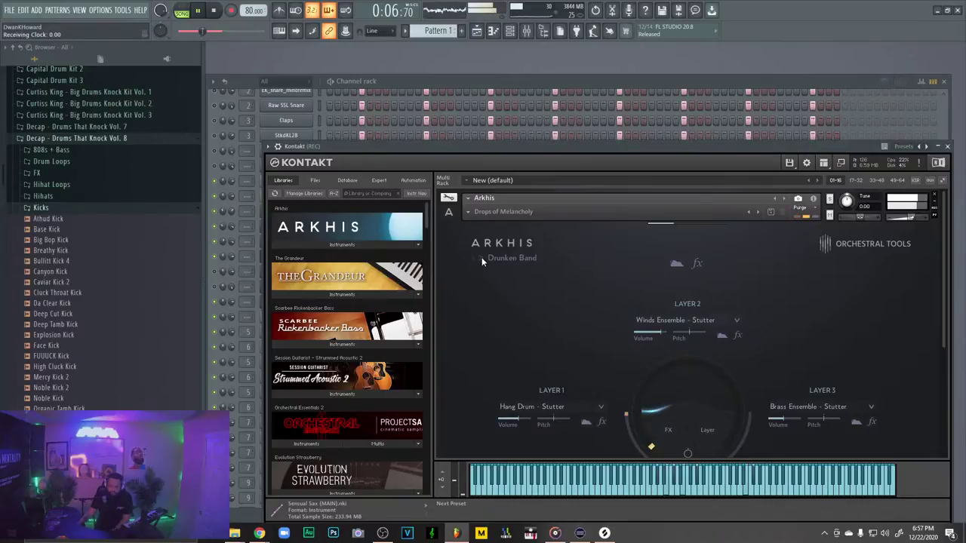
{"action": "left_click", "coordinate": [481, 261]}
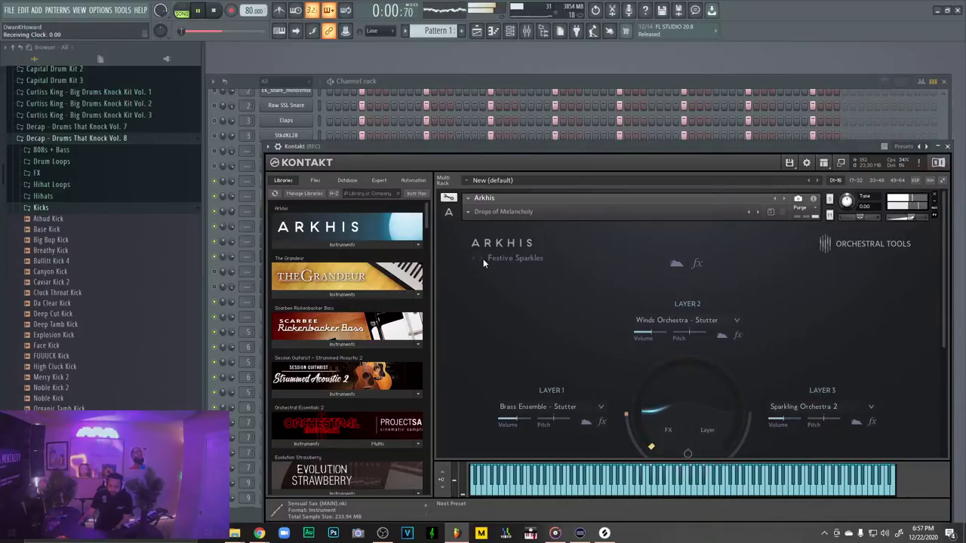
{"action": "left_click", "coordinate": [758, 212]}
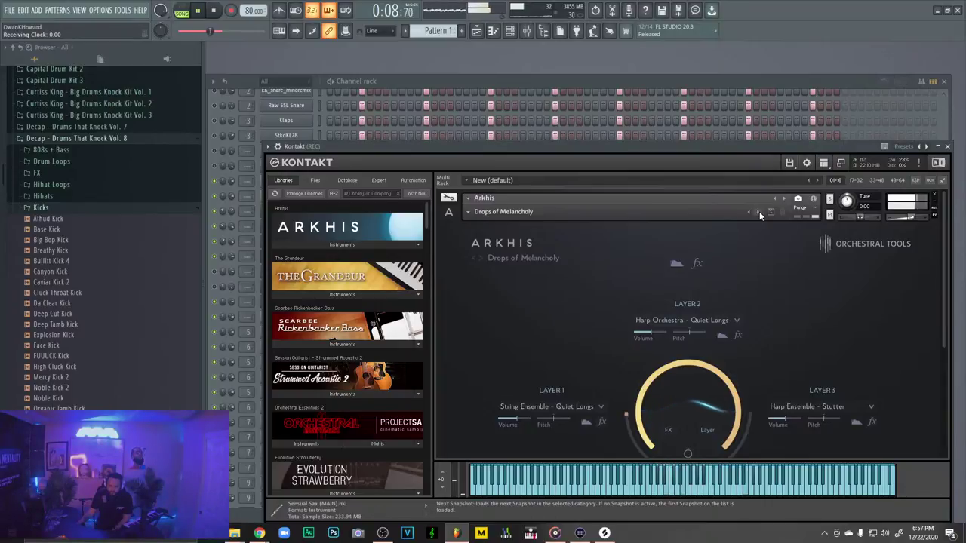
{"action": "left_click", "coordinate": [759, 211]}
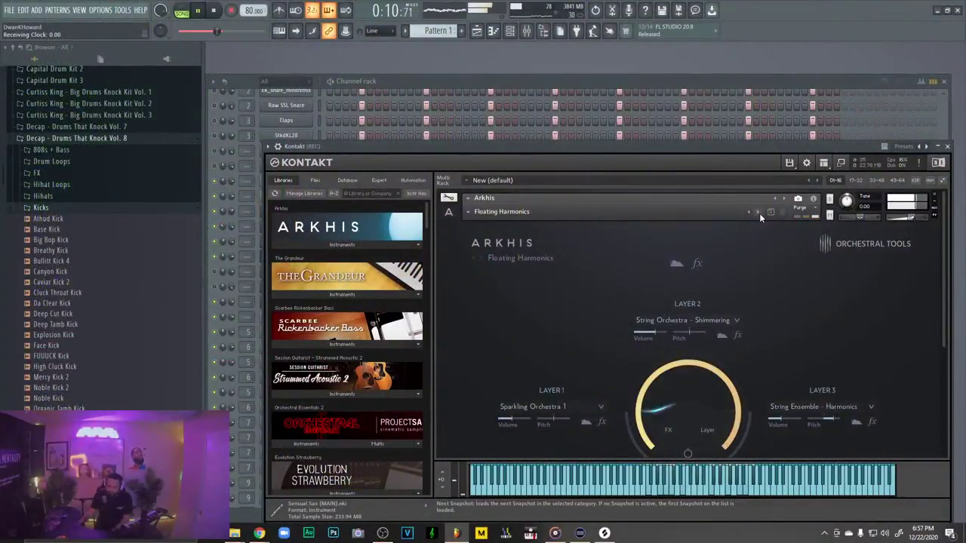
{"action": "left_click", "coordinate": [759, 213]}
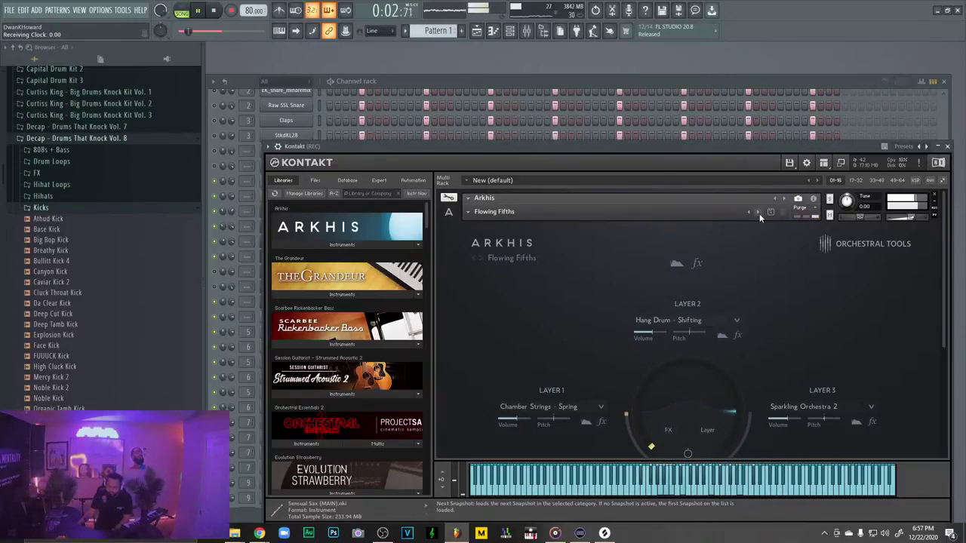
{"action": "left_click", "coordinate": [759, 213]}
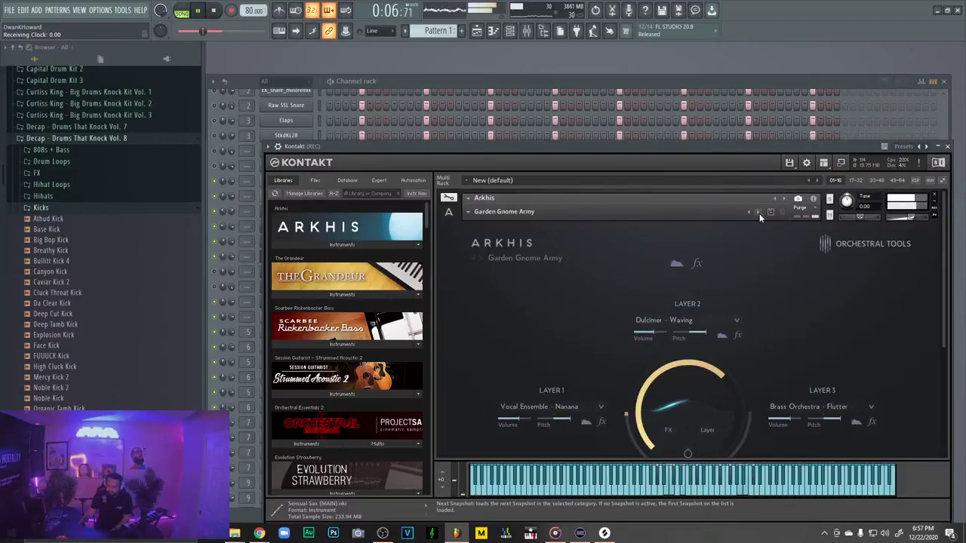
{"action": "left_click", "coordinate": [758, 213]}
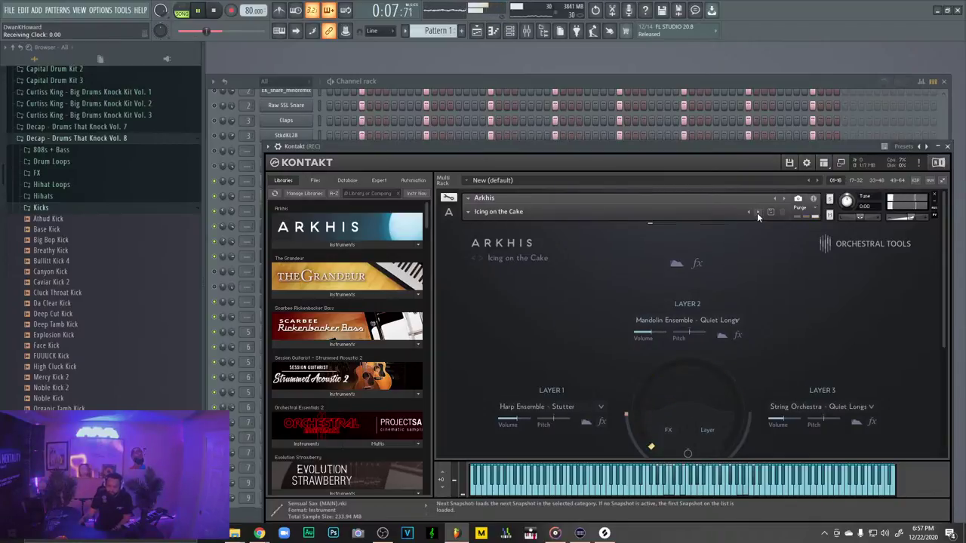
{"action": "left_click", "coordinate": [468, 214]}
{"action": "mouse_move", "coordinate": [496, 240]}
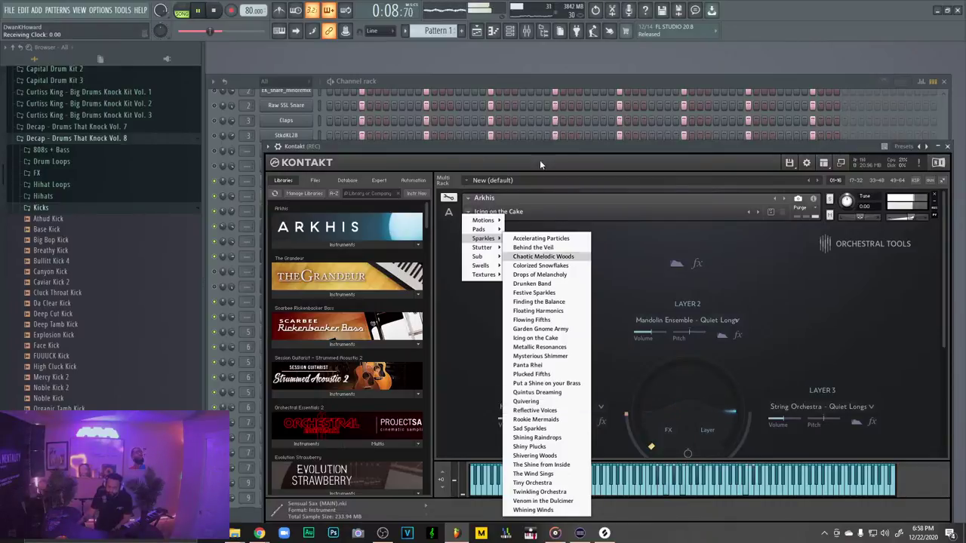
{"action": "left_click", "coordinate": [518, 84]}
Rename the Arkhis Kontakt channel as Melodic Pad and review the low notes of Piano #2 and Piano in the piano roll
{"action": "right_click", "coordinate": [286, 257]}
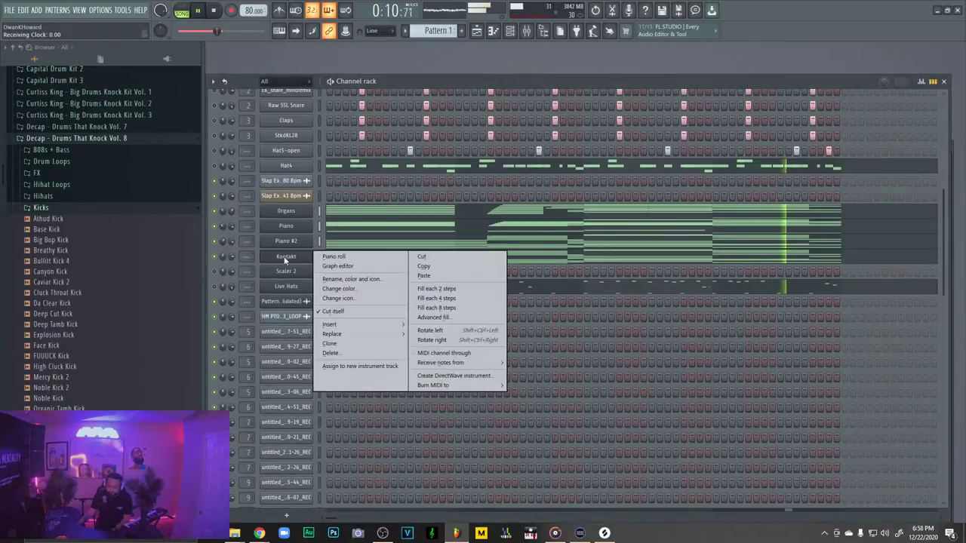
{"action": "left_click", "coordinate": [335, 285]}
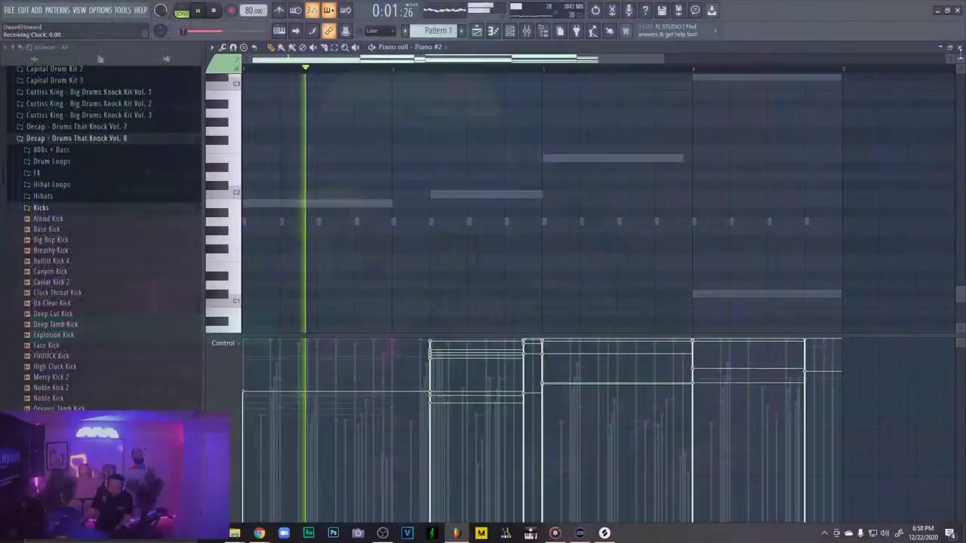
{"action": "key", "text": "F6"}
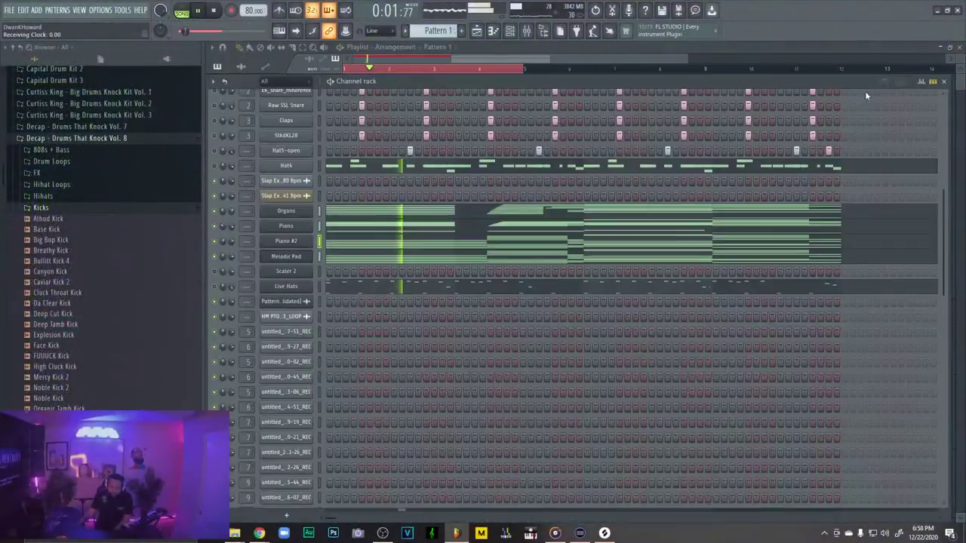
{"action": "left_click", "coordinate": [334, 233]}
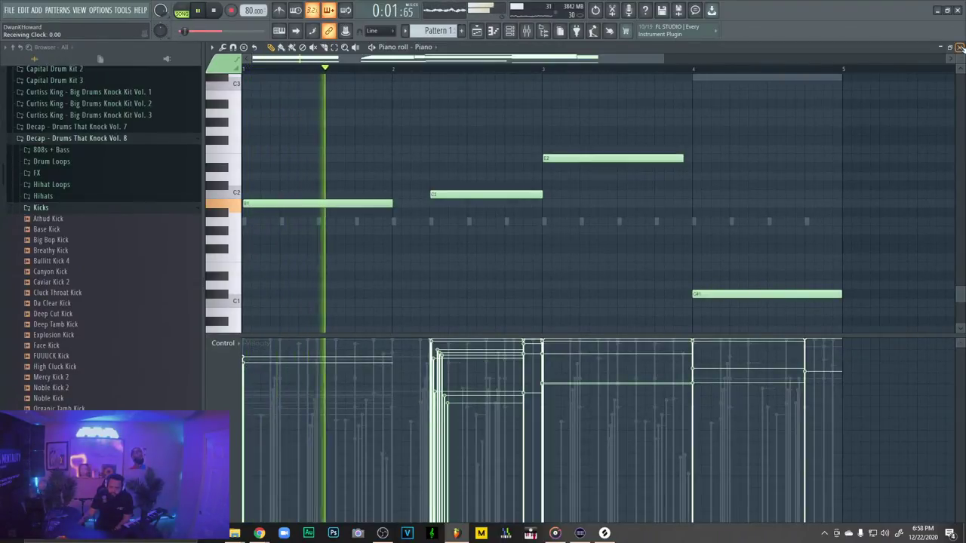
{"action": "key", "text": "F6"}
Insert another Kontakt channel between Melodic Pad and Scaler 2
{"action": "right_click", "coordinate": [314, 266]}
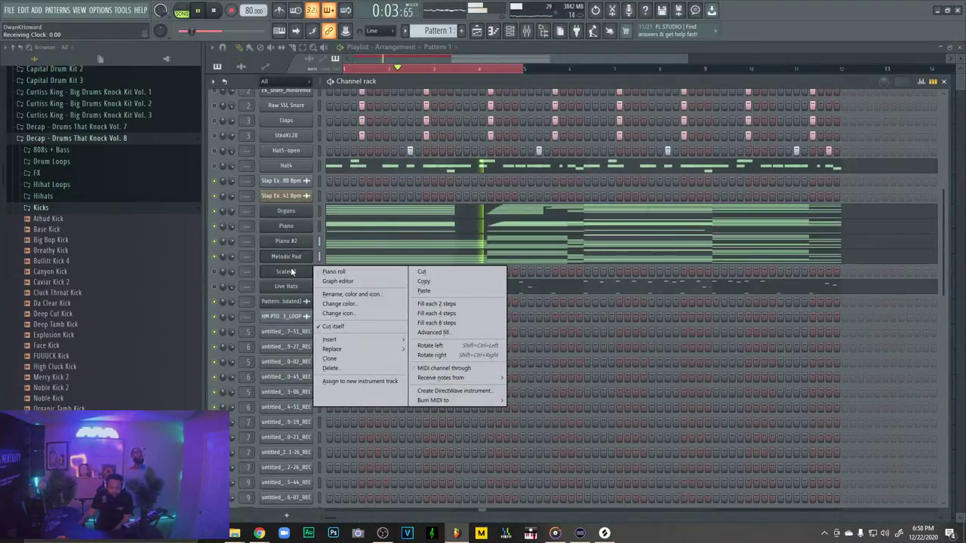
{"action": "mouse_move", "coordinate": [332, 349]}
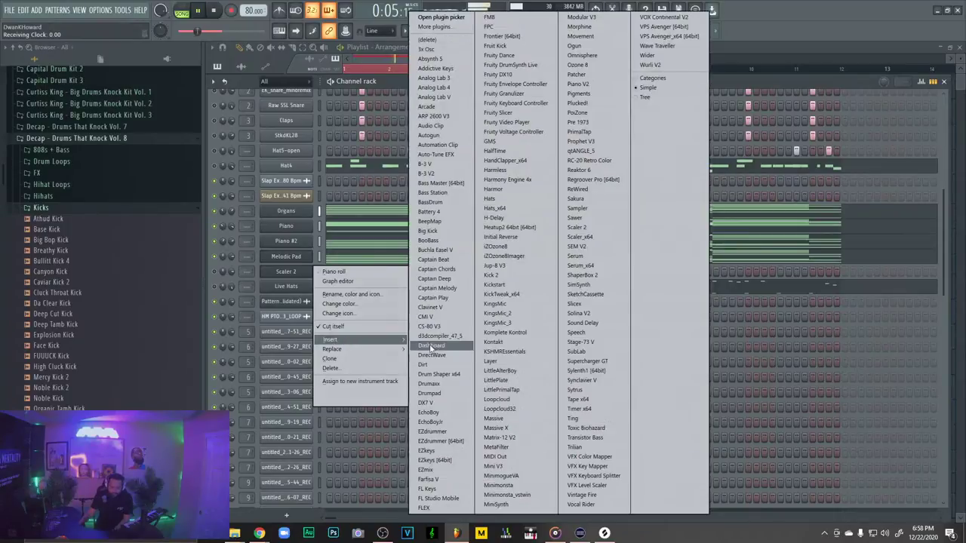
{"action": "left_click", "coordinate": [493, 343]}
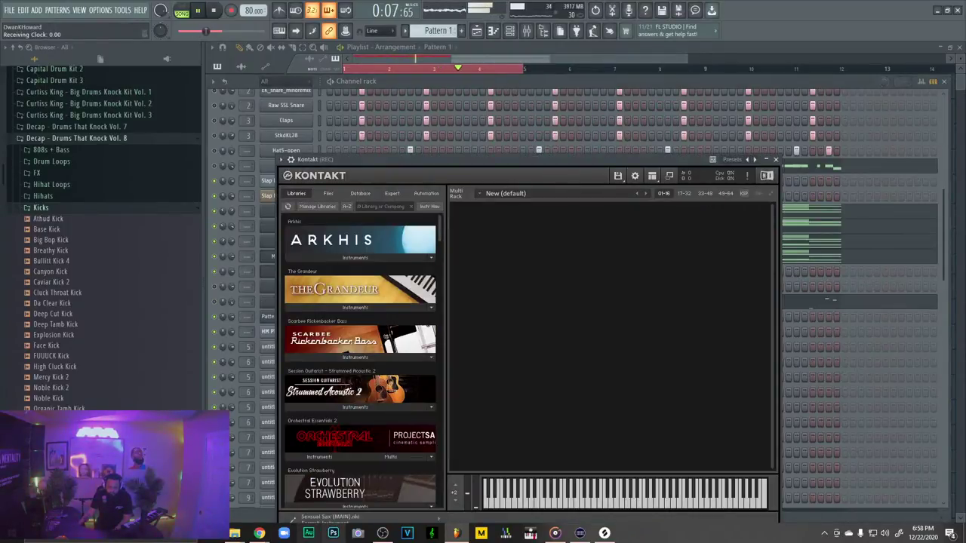
Switch to the YouTube live chat window in Chrome, read the latest messages and minimize it
{"action": "mouse_move", "coordinate": [265, 535]}
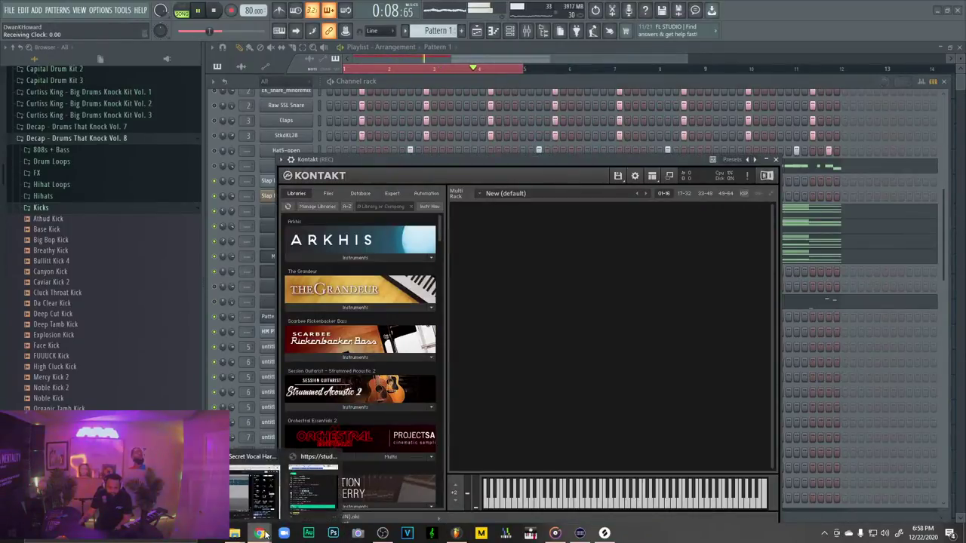
{"action": "left_click", "coordinate": [301, 491]}
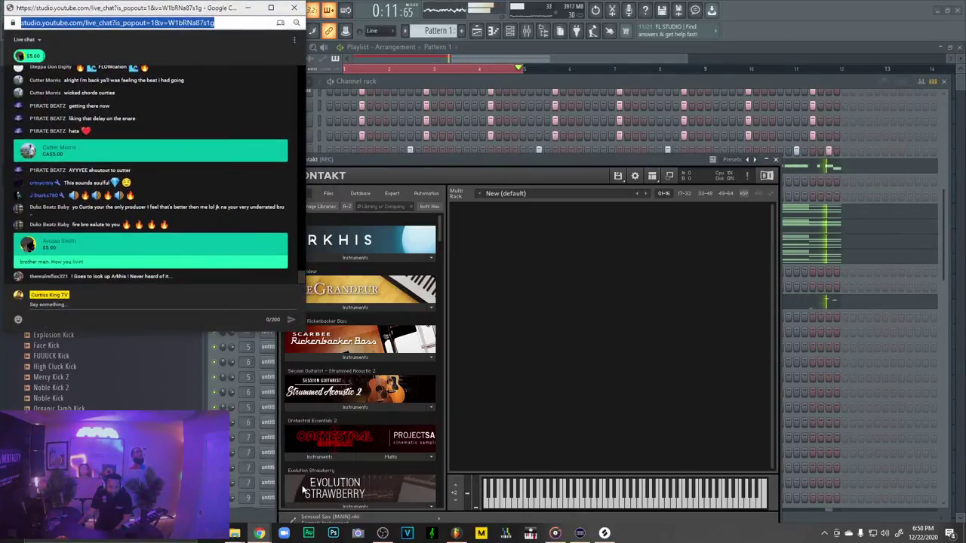
{"action": "left_click", "coordinate": [256, 8]}
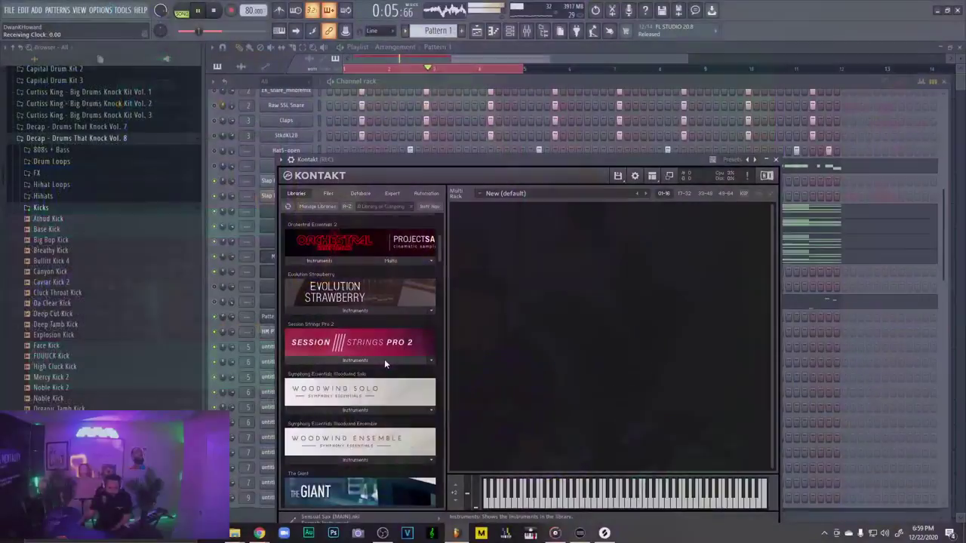
Browse the instrument libraries in the new Kontakt and return to the start of the list
{"action": "scroll", "coordinate": [385, 362], "scroll_direction": "down", "scroll_amount": 8}
{"action": "scroll", "coordinate": [385, 364], "scroll_direction": "down", "scroll_amount": 5}
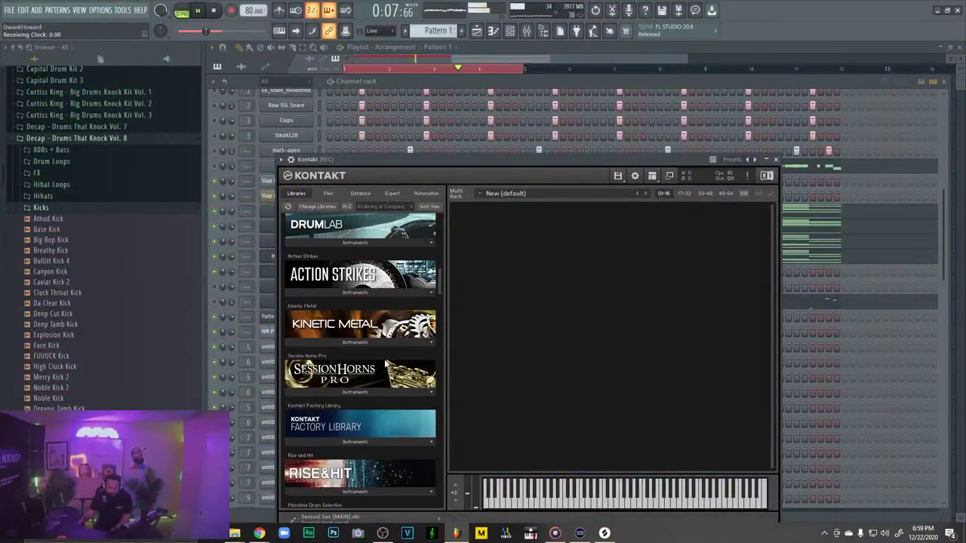
{"action": "scroll", "coordinate": [383, 361], "scroll_direction": "down", "scroll_amount": 6}
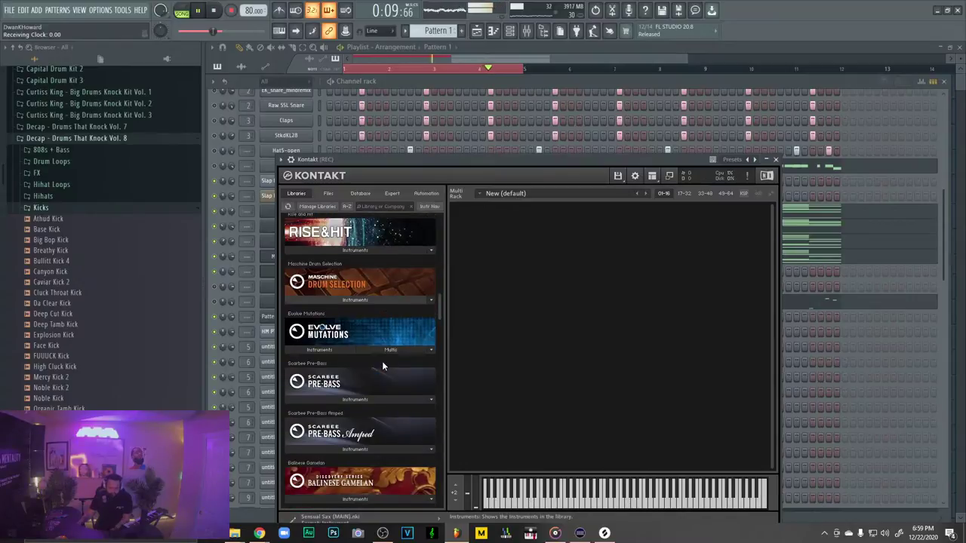
{"action": "scroll", "coordinate": [382, 361], "scroll_direction": "down", "scroll_amount": 3}
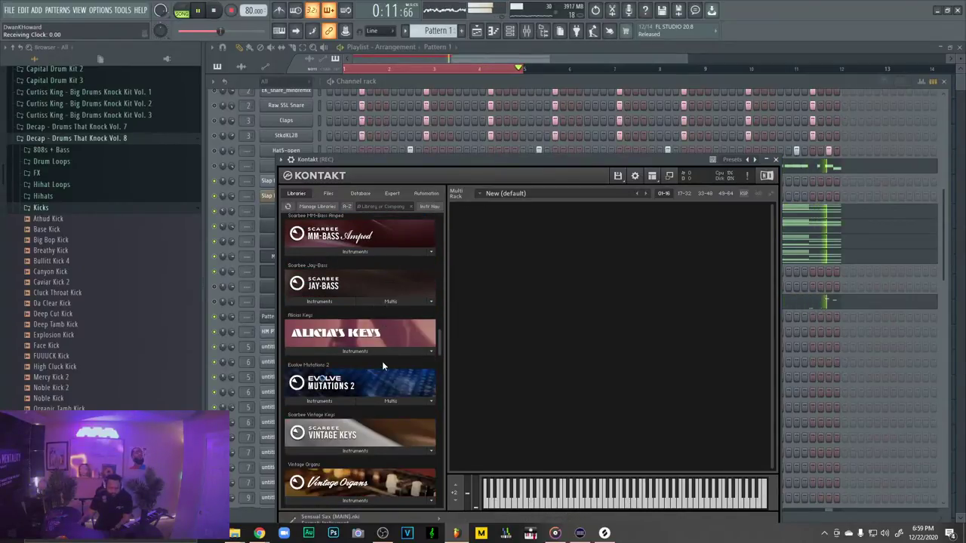
{"action": "left_click_drag", "start_coordinate": [438, 339], "coordinate": [447, 217]}
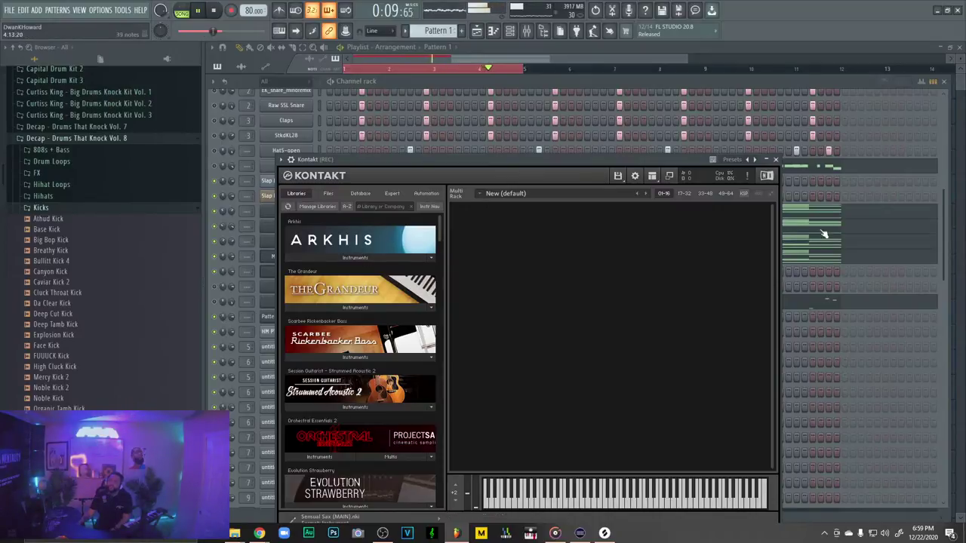
Return to the playlist and unmute the Lead 1 and Lead 2 vocal tracks
{"action": "left_click", "coordinate": [484, 58]}
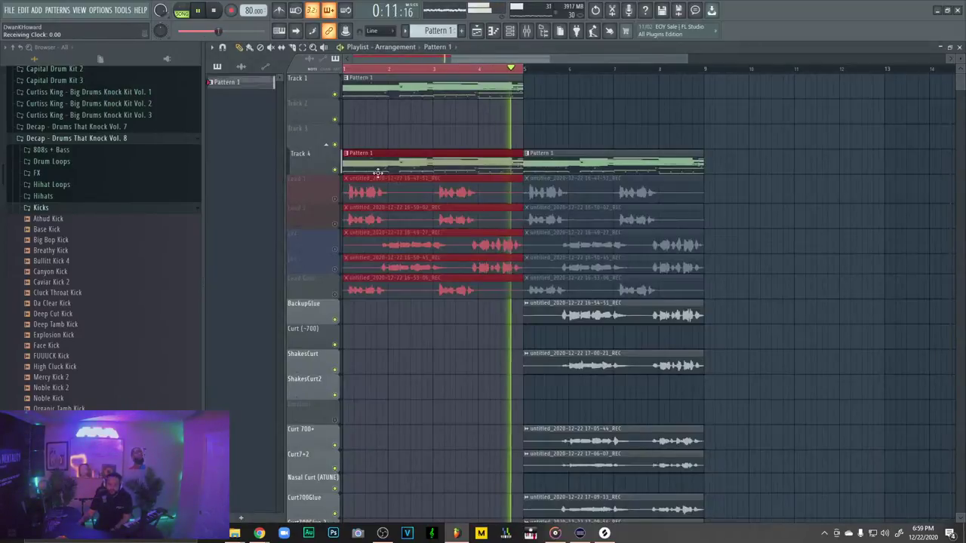
{"action": "left_click", "coordinate": [335, 200]}
{"action": "left_click", "coordinate": [334, 224]}
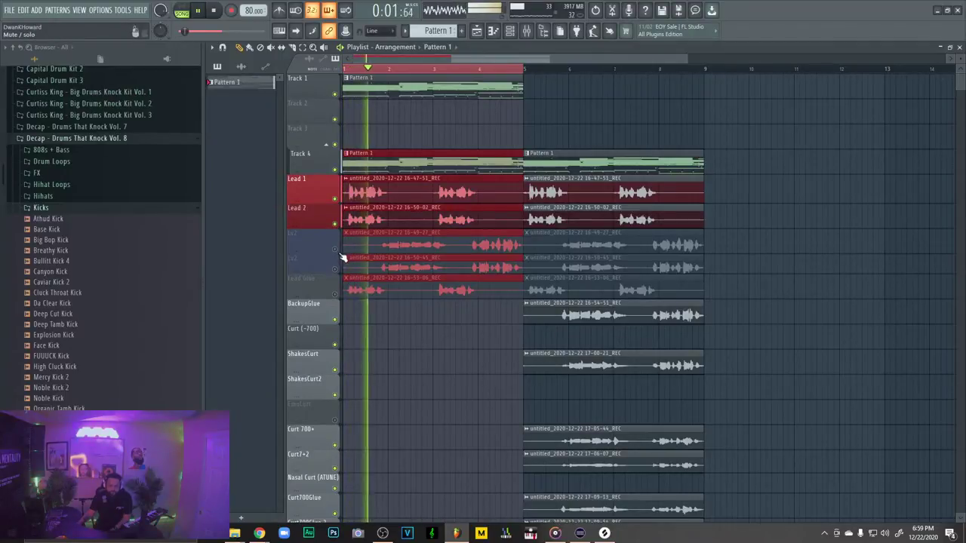
Unmute the two Lv2 vocal tracks and the Lead Glue track in the playlist
{"action": "left_click", "coordinate": [334, 249]}
{"action": "left_click", "coordinate": [334, 269]}
{"action": "left_click", "coordinate": [334, 294]}
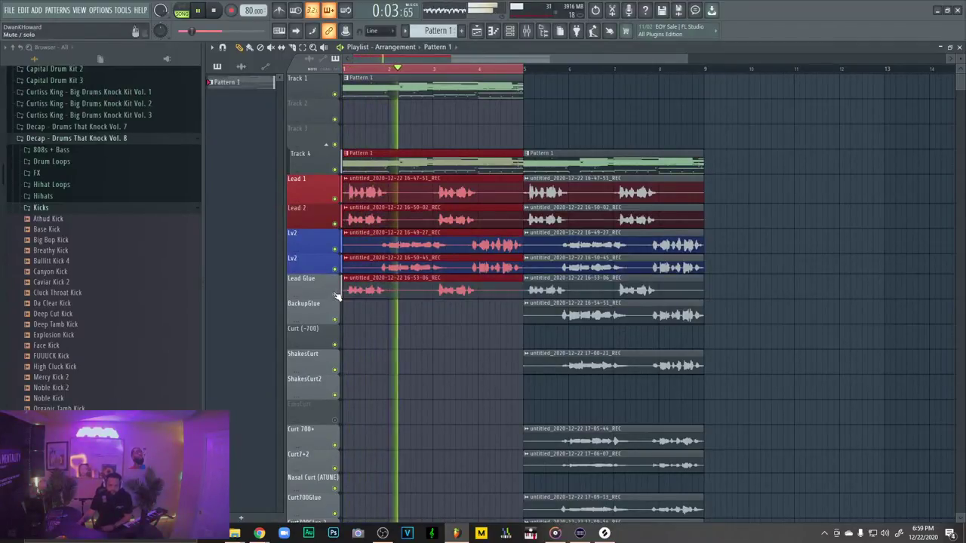
Clear the loop selection over the first four bars of the playlist
{"action": "scroll", "coordinate": [531, 212], "scroll_direction": "down", "scroll_amount": 3}
{"action": "scroll", "coordinate": [531, 212], "scroll_direction": "up", "scroll_amount": 1}
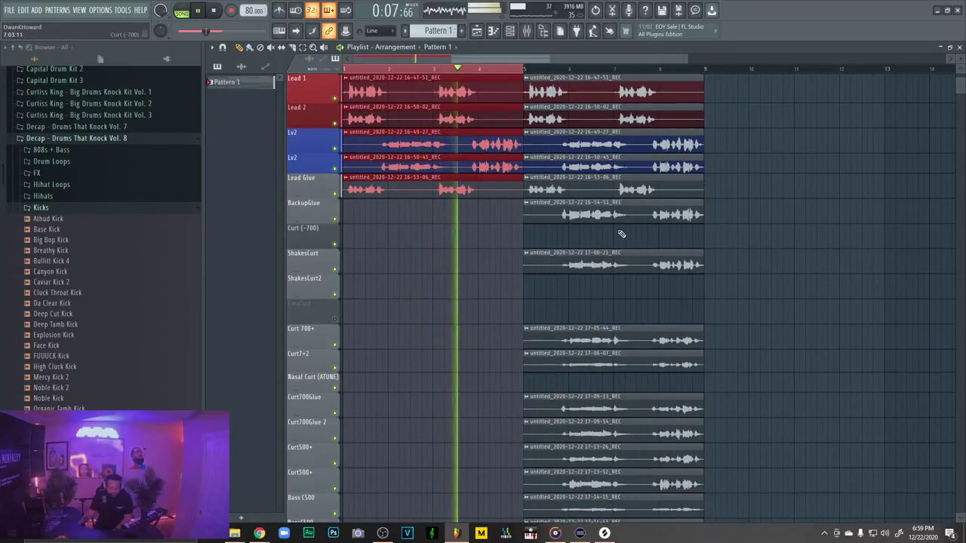
{"action": "scroll", "coordinate": [632, 262], "scroll_direction": "down", "scroll_amount": 3}
{"action": "scroll", "coordinate": [574, 181], "scroll_direction": "up", "scroll_amount": 3}
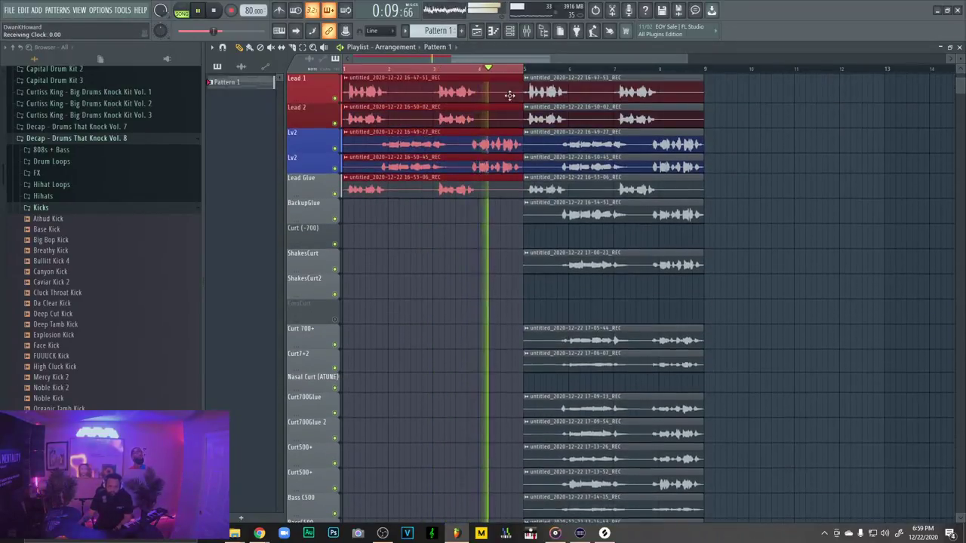
{"action": "scroll", "coordinate": [511, 95], "scroll_direction": "up", "scroll_amount": 2}
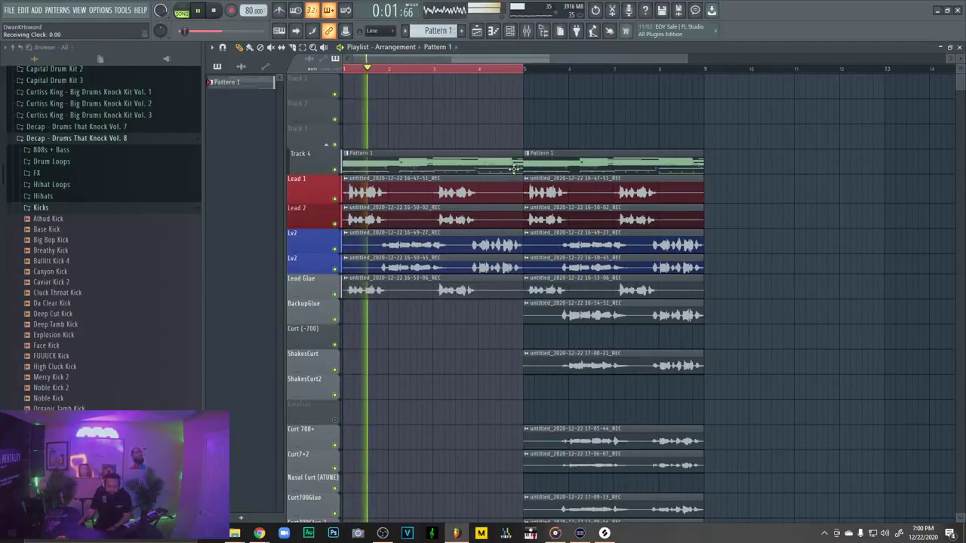
{"action": "scroll", "coordinate": [463, 206], "scroll_direction": "down", "scroll_amount": 1}
{"action": "scroll", "coordinate": [483, 241], "scroll_direction": "down", "scroll_amount": 2}
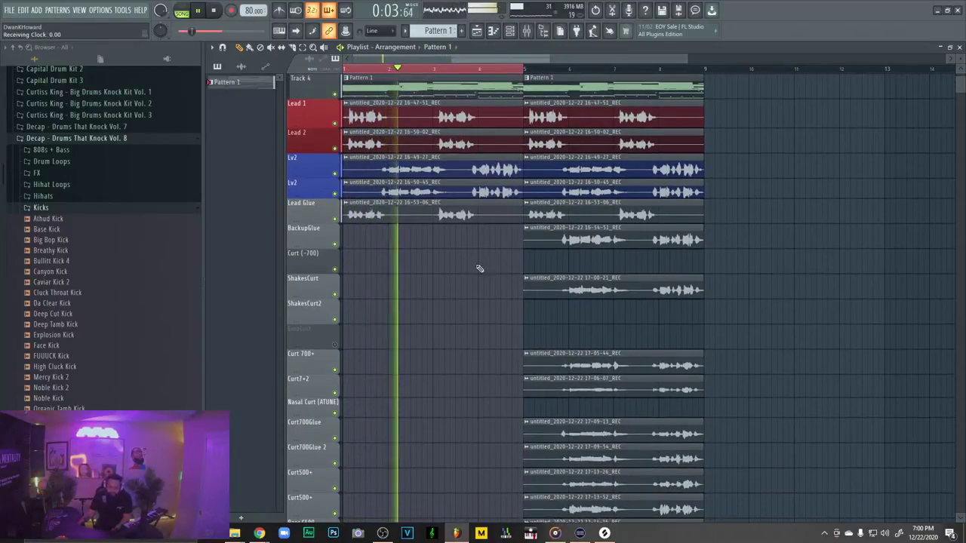
{"action": "double_click", "coordinate": [499, 69]}
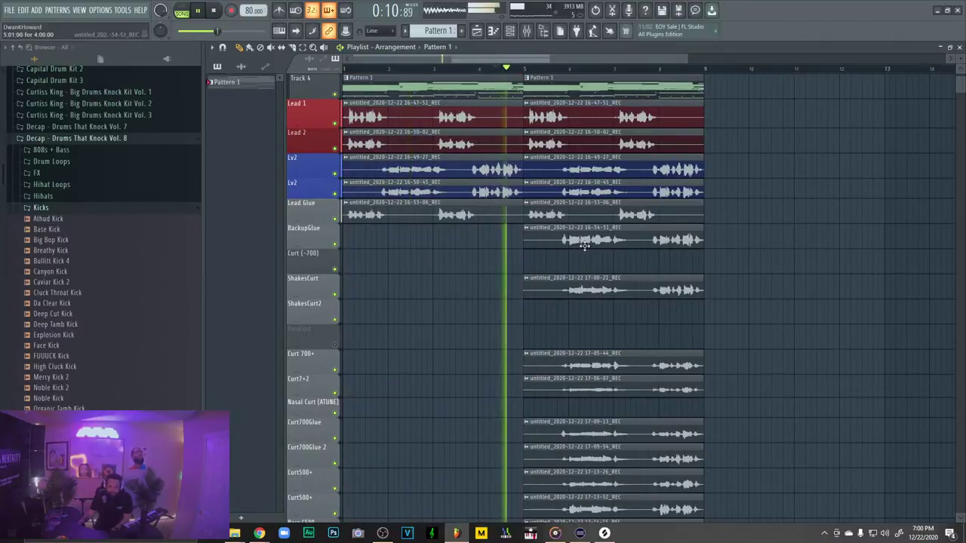
Examine the lead, backup and pitched vocal tracks down the playlist while the arrangement plays through
{"action": "scroll", "coordinate": [589, 276], "scroll_direction": "down", "scroll_amount": 6}
{"action": "scroll", "coordinate": [590, 275], "scroll_direction": "up", "scroll_amount": 9}
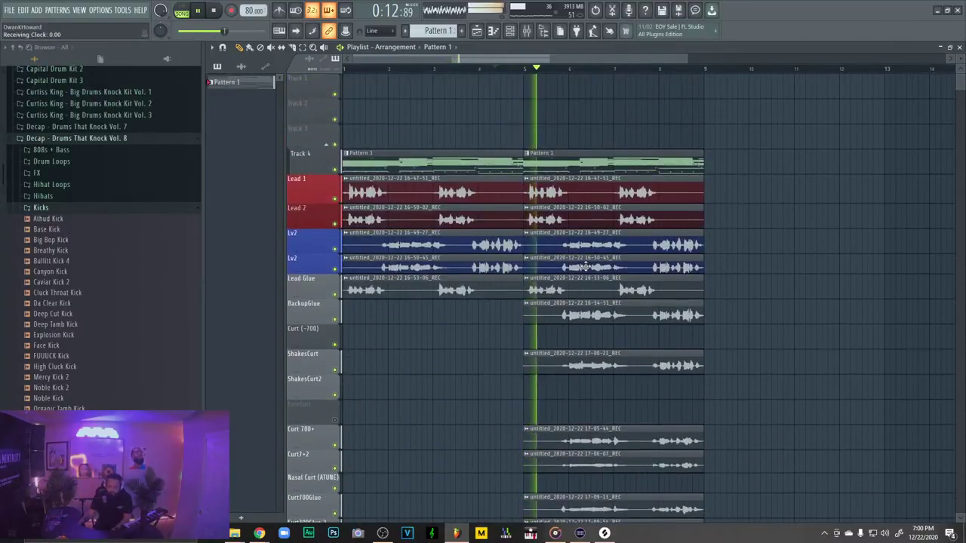
{"action": "scroll", "coordinate": [586, 267], "scroll_direction": "down", "scroll_amount": 4}
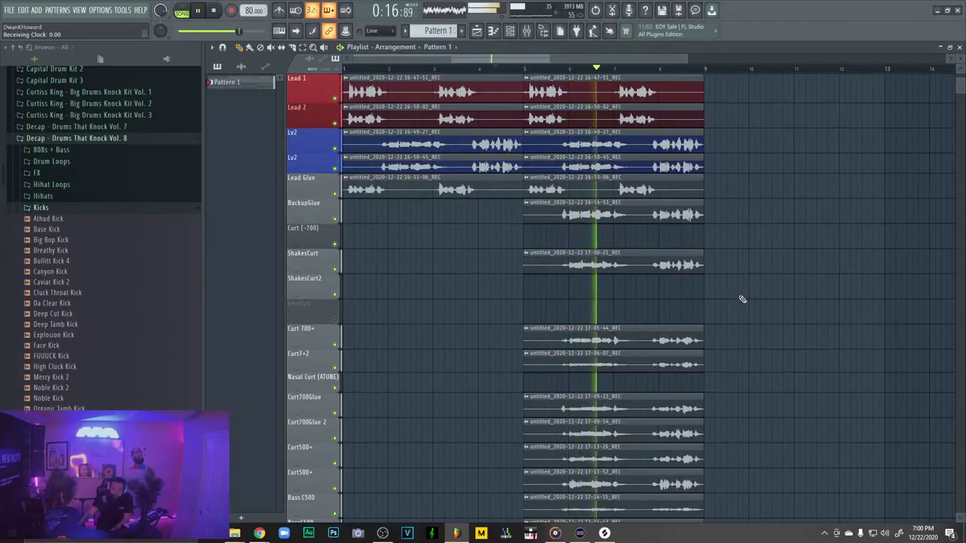
{"action": "scroll", "coordinate": [739, 300], "scroll_direction": "down", "scroll_amount": 6}
{"action": "scroll", "coordinate": [739, 300], "scroll_direction": "up", "scroll_amount": 5}
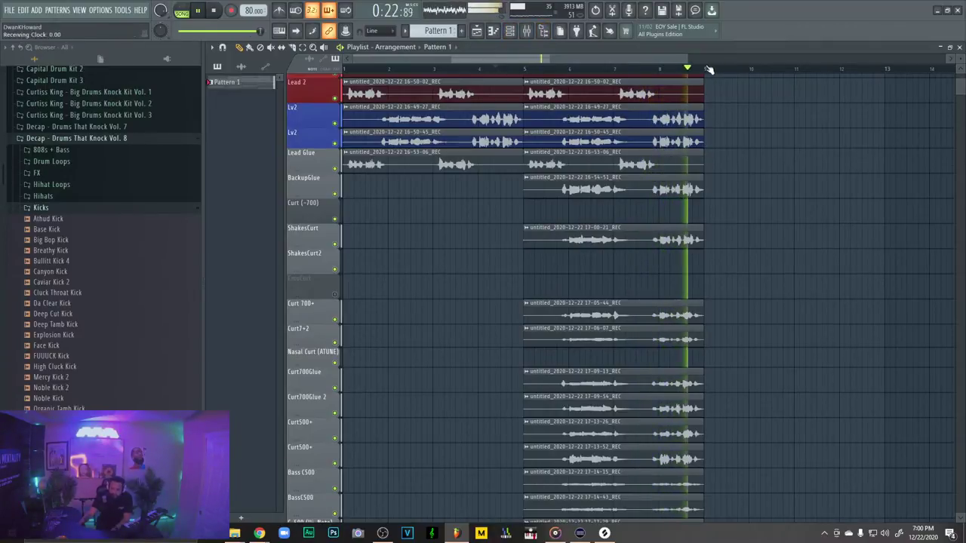
{"action": "left_click_drag", "start_coordinate": [685, 59], "coordinate": [699, 59]}
{"action": "scroll", "coordinate": [620, 196], "scroll_direction": "up", "scroll_amount": 5}
{"action": "scroll", "coordinate": [504, 187], "scroll_direction": "down", "scroll_amount": 4}
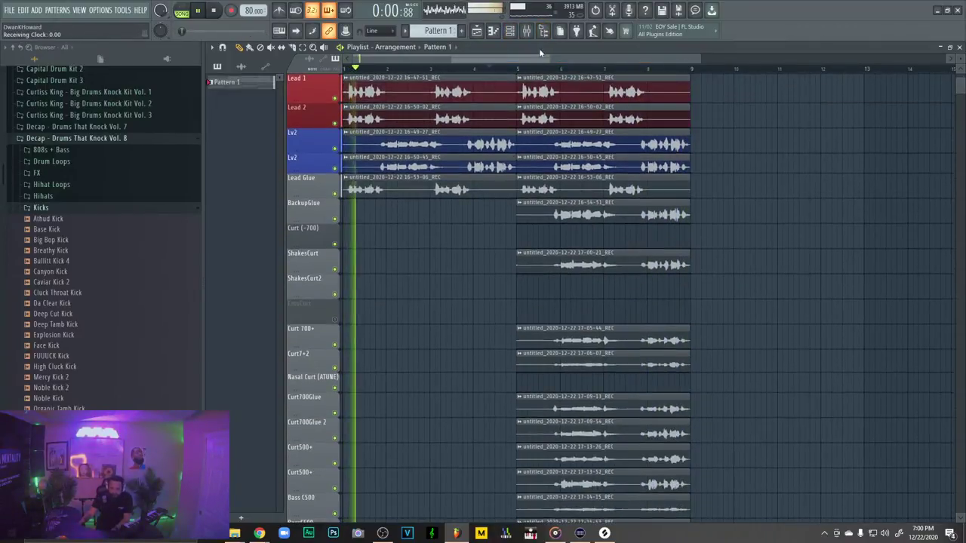
Unmute Vocal 700+ Bass, Vocal 500+, Vocal Bass 500+ and Vocal -500 (Highs) in the mixer and rebalance their levels
{"action": "left_click", "coordinate": [529, 33]}
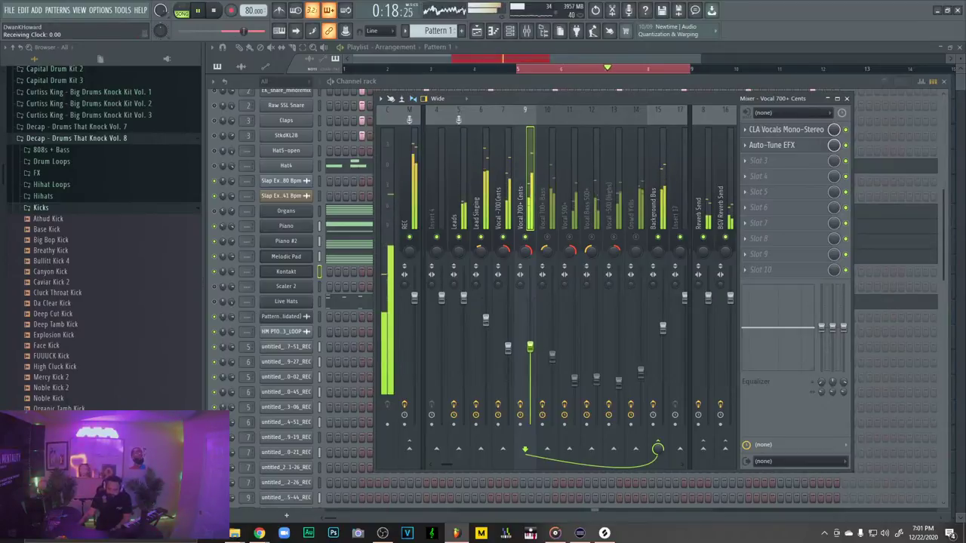
{"action": "left_click", "coordinate": [553, 357]}
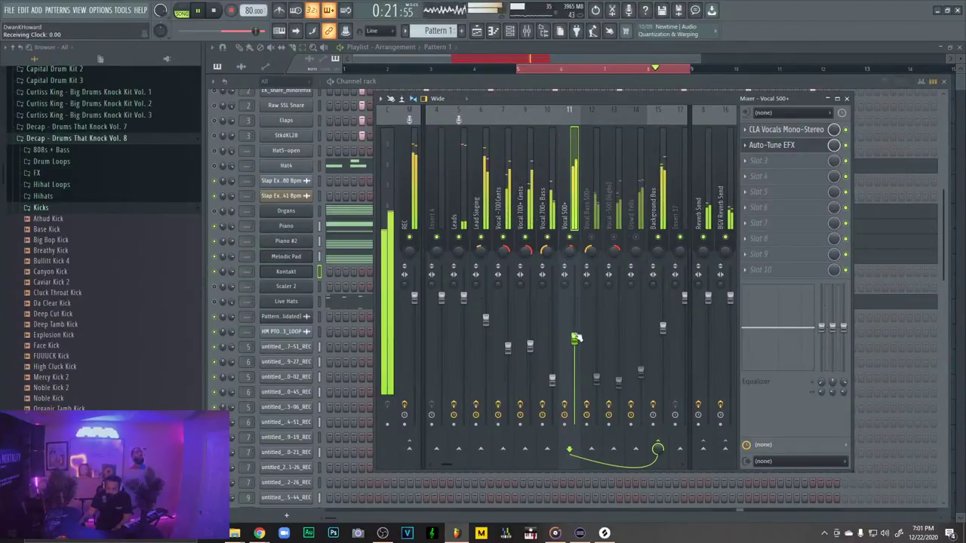
{"action": "left_click", "coordinate": [594, 255]}
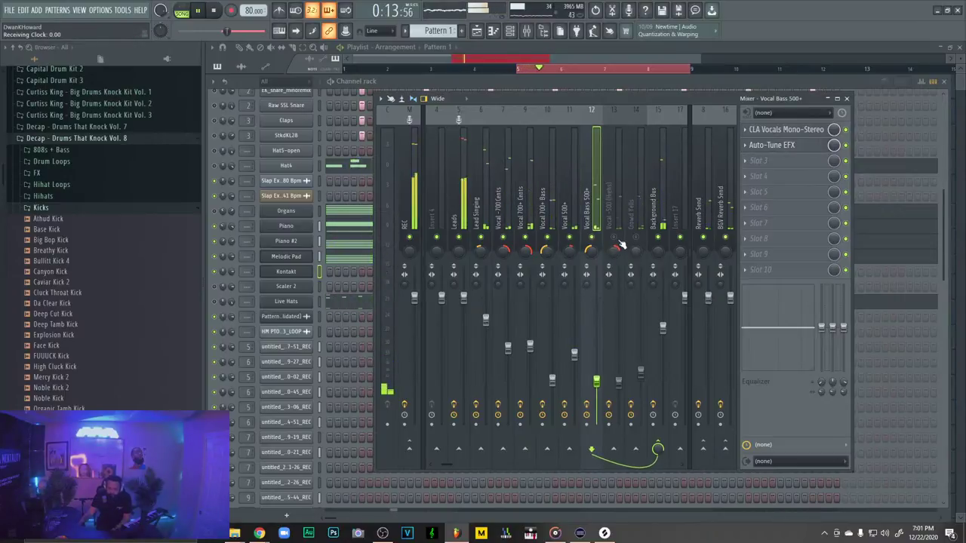
{"action": "left_click", "coordinate": [615, 239]}
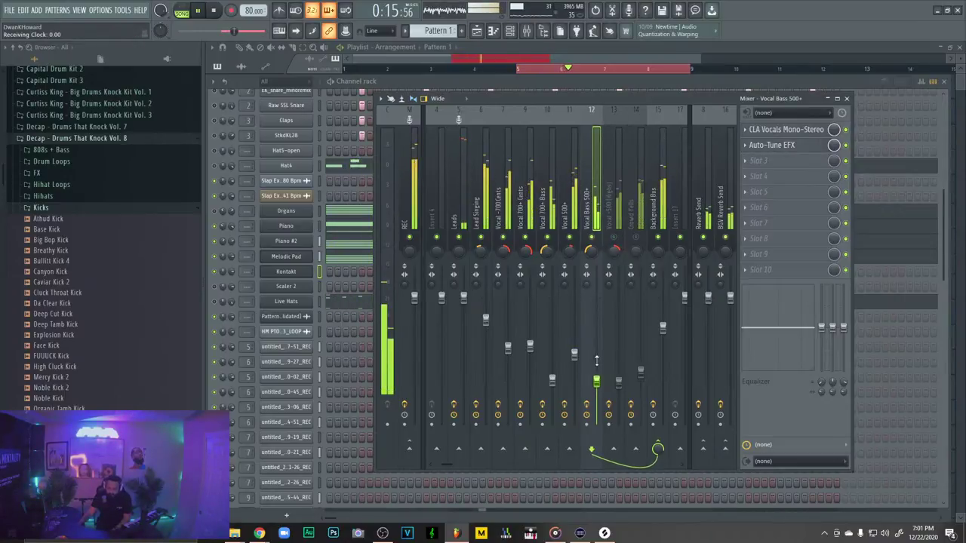
{"action": "left_click_drag", "start_coordinate": [596, 381], "coordinate": [596, 342]}
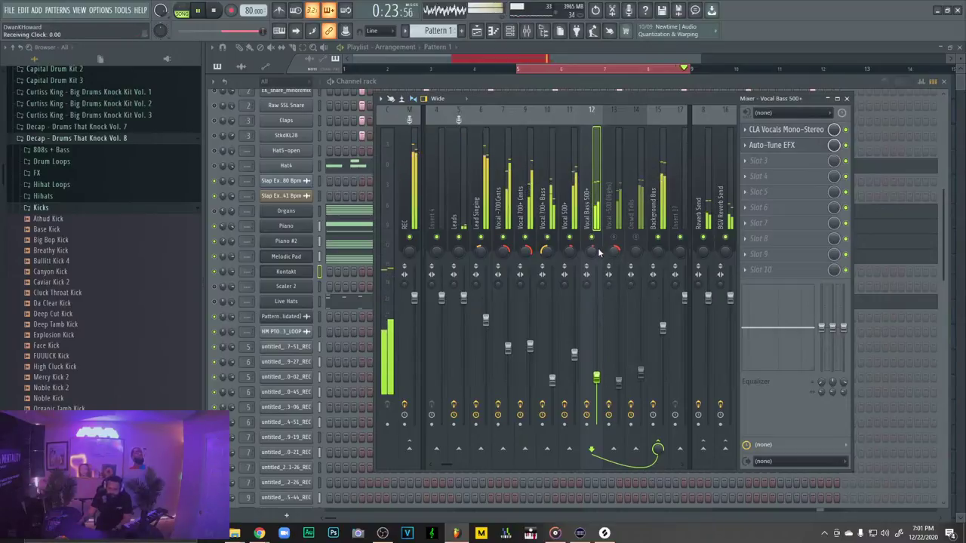
{"action": "left_click", "coordinate": [614, 238]}
{"action": "left_click_drag", "start_coordinate": [618, 383], "coordinate": [618, 360]}
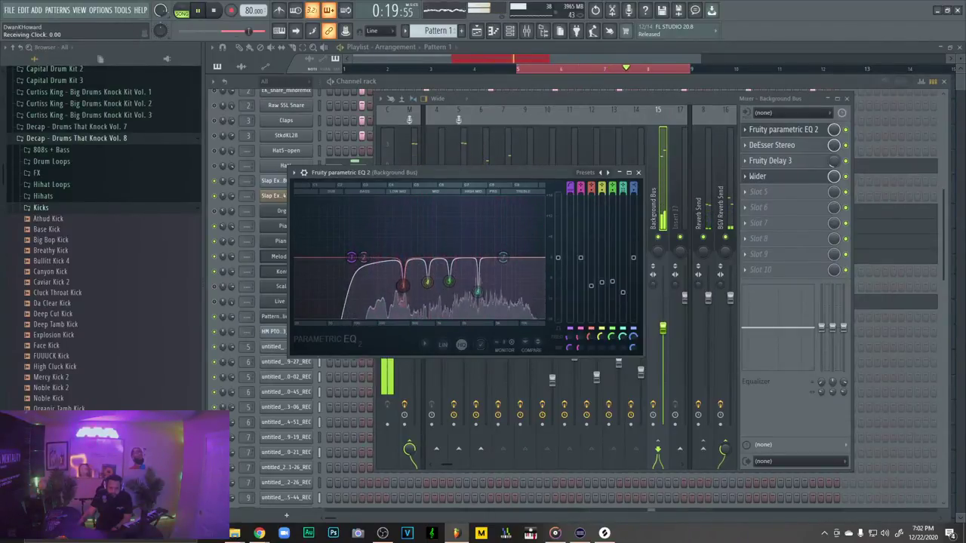
Slightly reduce the red low-mid band's cut in the Background Bus parametric EQ and return to the playlist
{"action": "left_click_drag", "start_coordinate": [403, 286], "coordinate": [403, 282]}
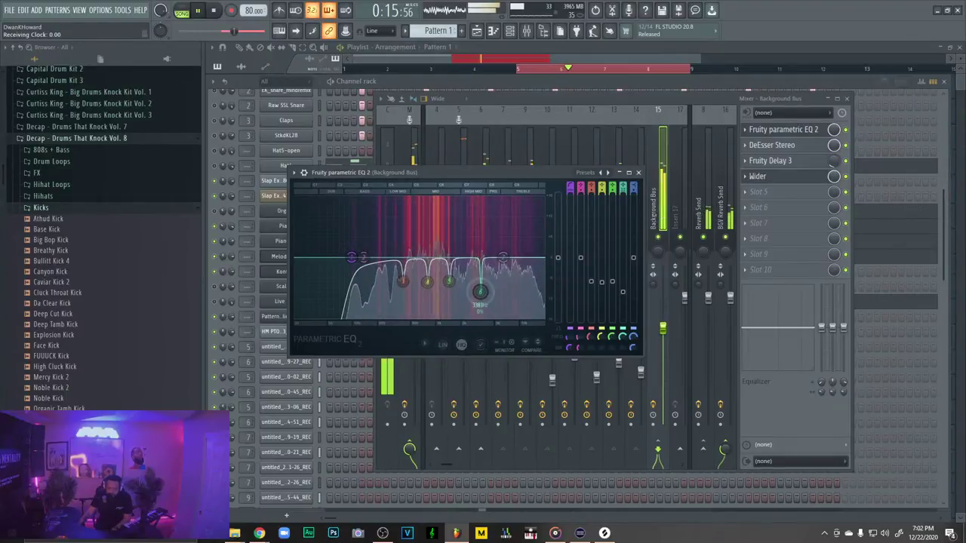
{"action": "left_click", "coordinate": [638, 173]}
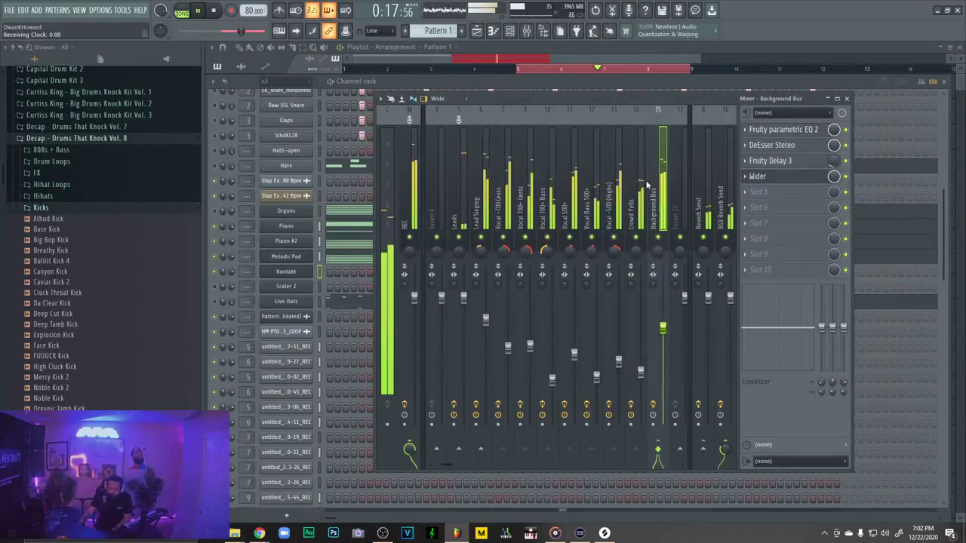
{"action": "left_click", "coordinate": [846, 98]}
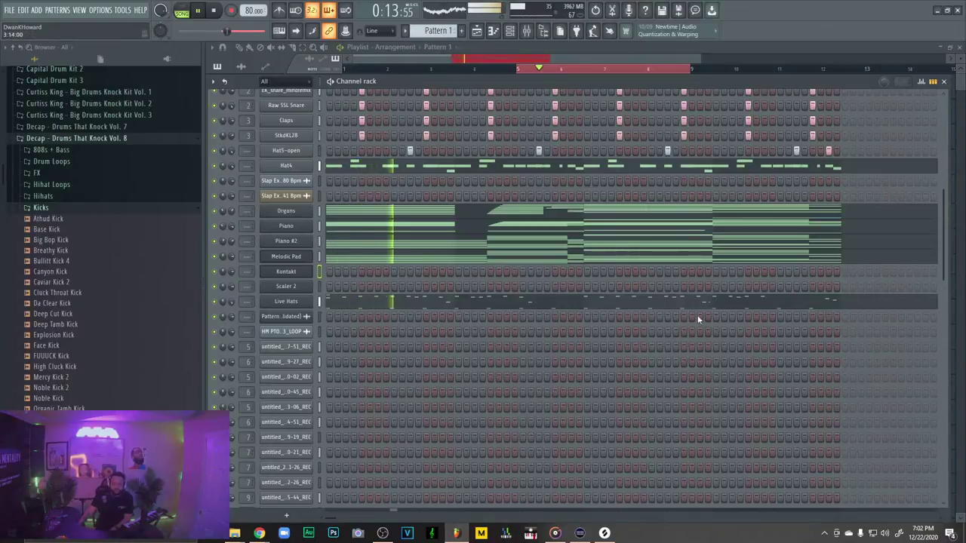
{"action": "left_click", "coordinate": [632, 50]}
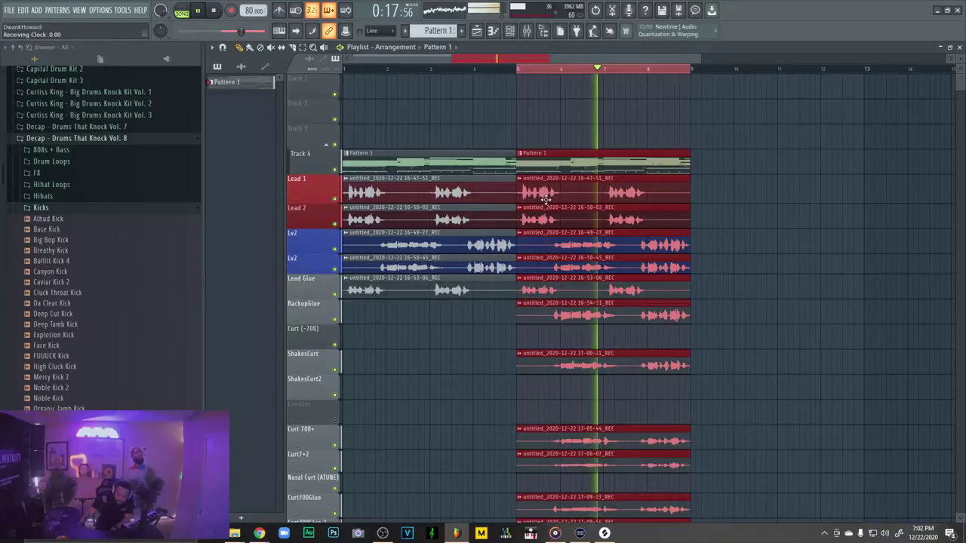
Lower the Background Bus level in the mixer and return to the channel rack
{"action": "key", "text": "F6"}
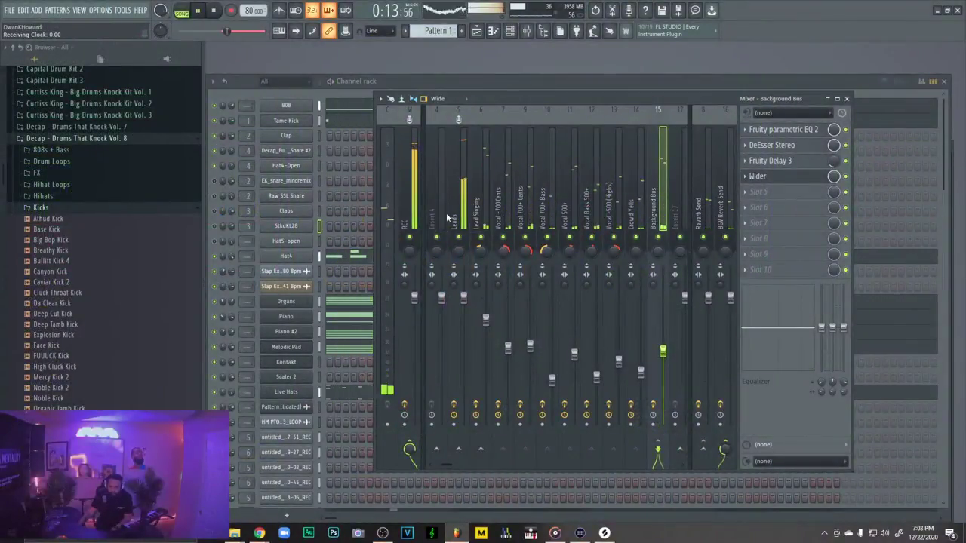
{"action": "left_click", "coordinate": [414, 81]}
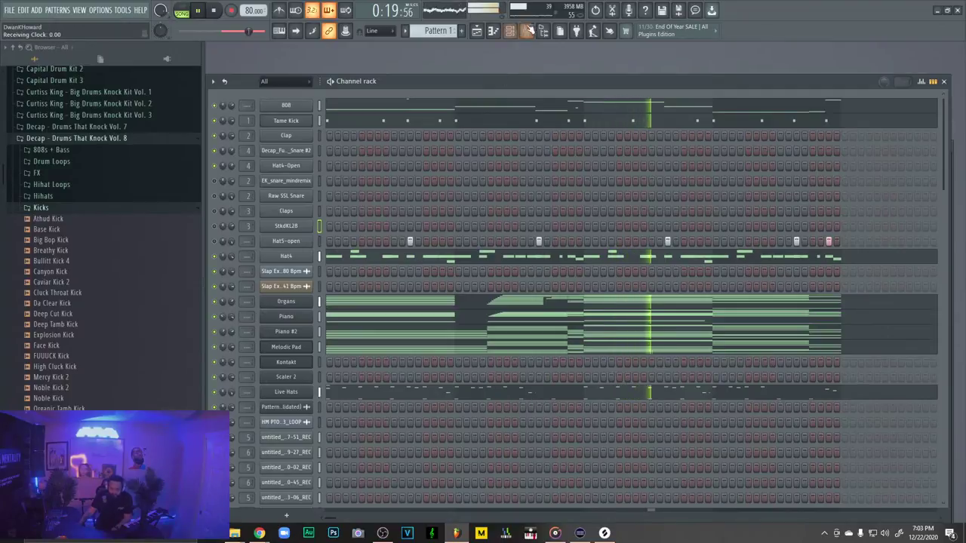
Lower the Lead Singing fader slightly and pan the Vocal 700+ Cents mixer track about 45% left
{"action": "key", "text": "F9"}
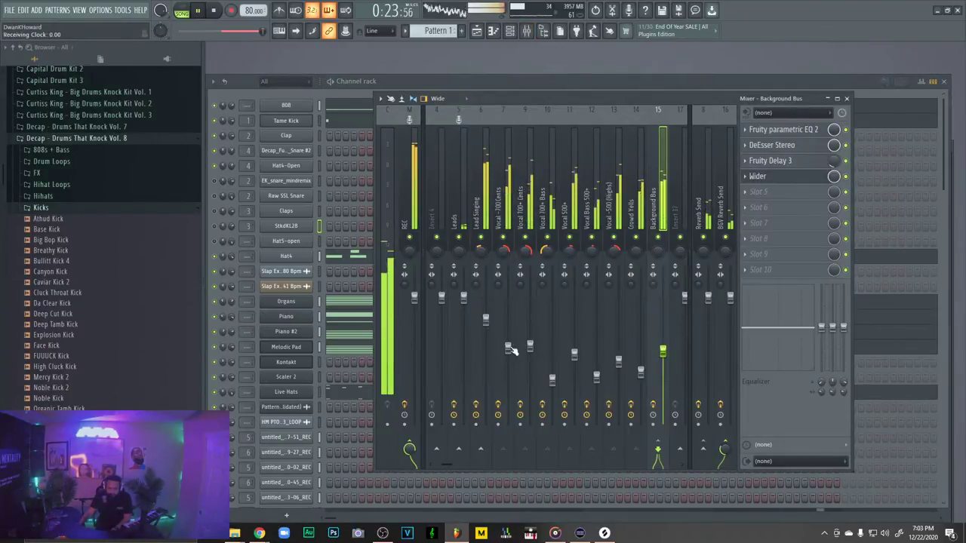
{"action": "left_click", "coordinate": [486, 322]}
{"action": "left_click_drag", "start_coordinate": [485, 318], "coordinate": [485, 329]}
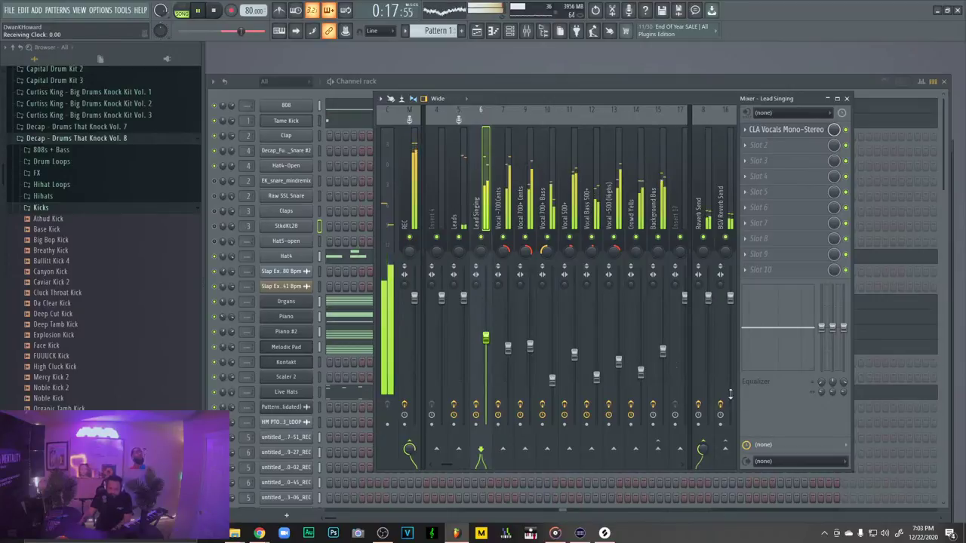
{"action": "left_click_drag", "start_coordinate": [525, 250], "coordinate": [525, 287]}
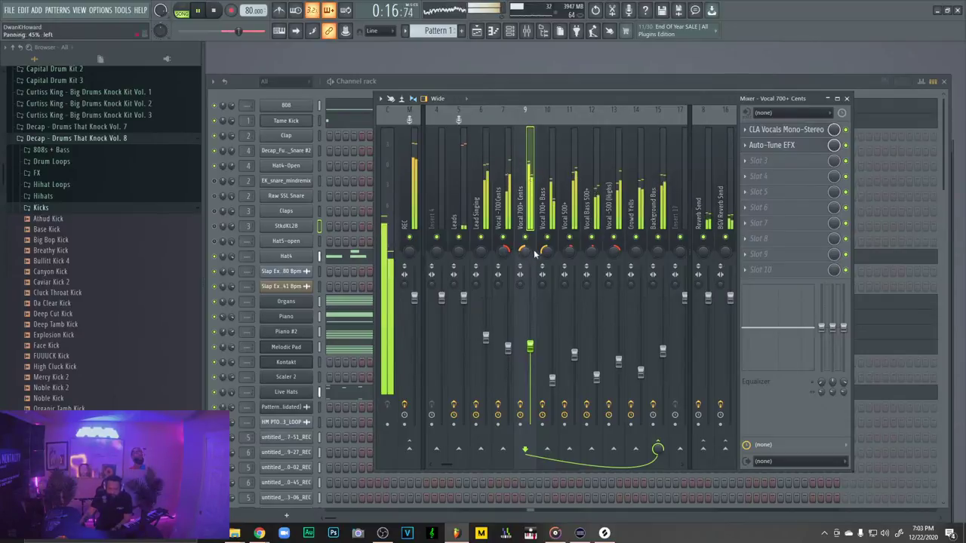
{"action": "left_click", "coordinate": [568, 255]}
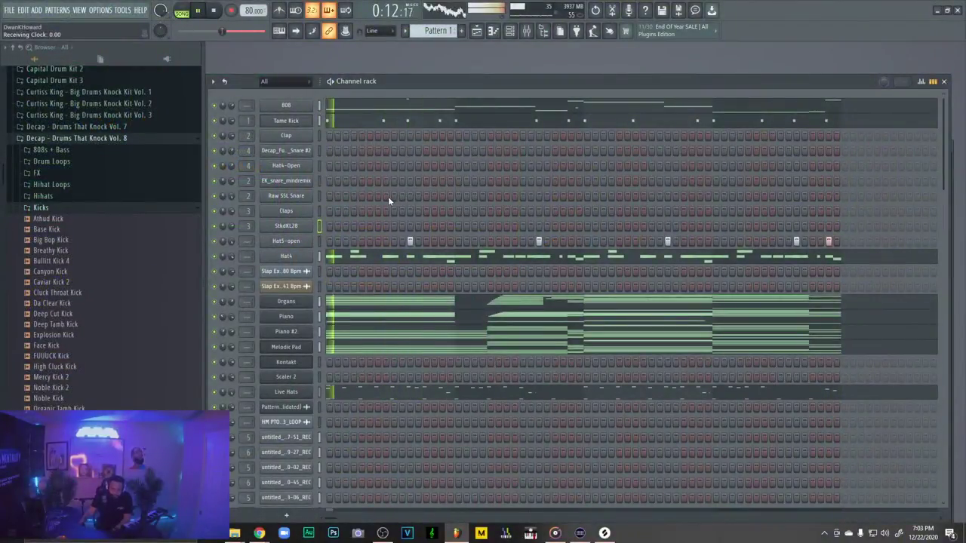
Add a Raw SSL Snare hit on step 9 of each of the four bars in Pattern 1
{"action": "left_click", "coordinate": [393, 197]}
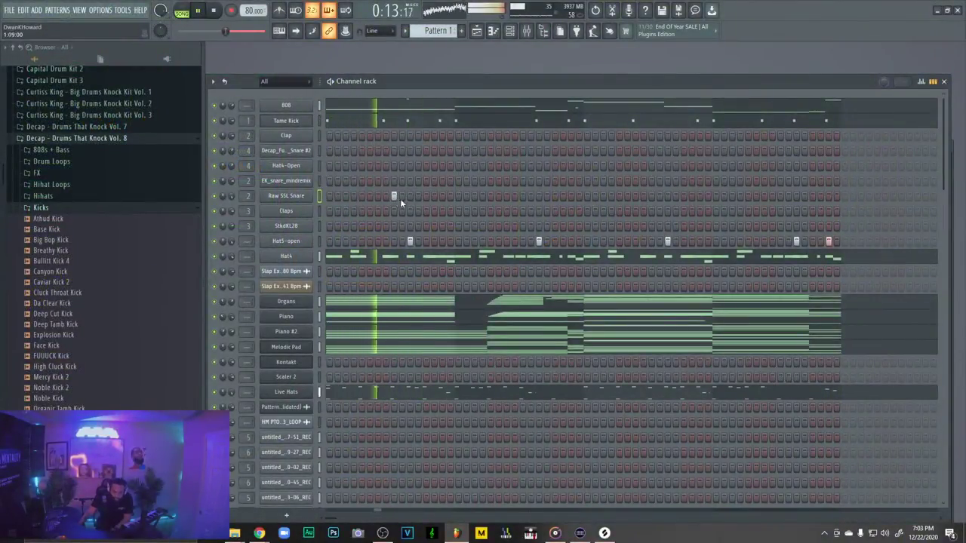
{"action": "left_click", "coordinate": [523, 195]}
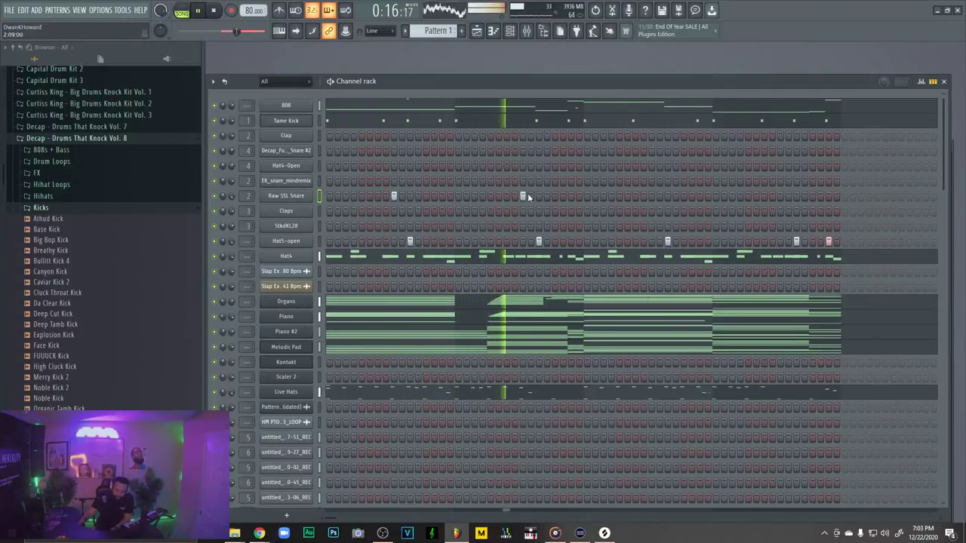
{"action": "left_click", "coordinate": [652, 195]}
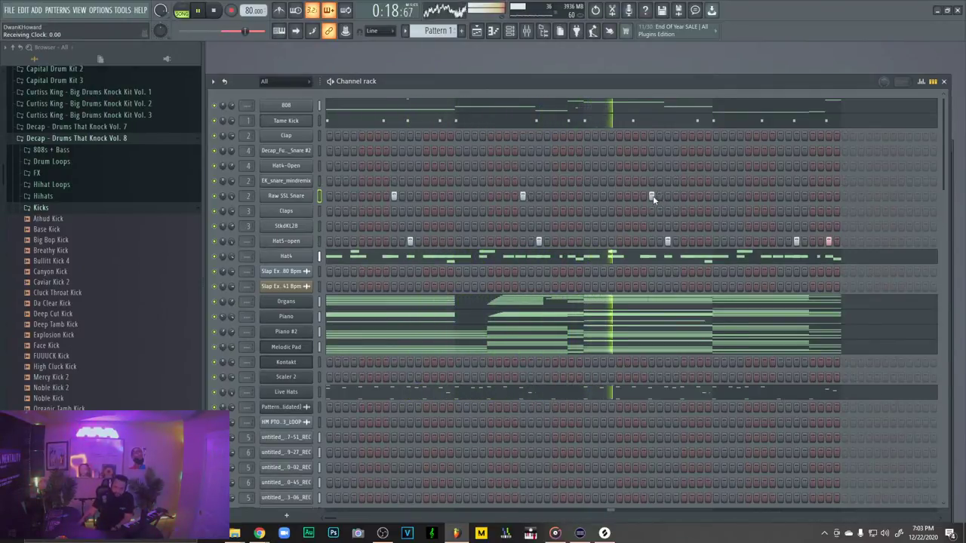
{"action": "left_click", "coordinate": [781, 197]}
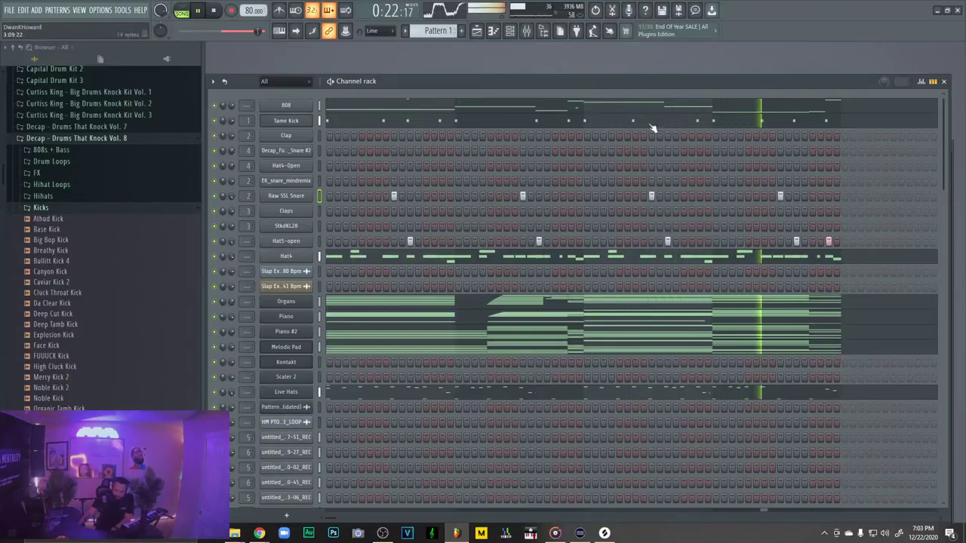
Mute the Lead 1, Lead 2 and Lead Glue tracks in the playlist
{"action": "key", "text": "F9"}
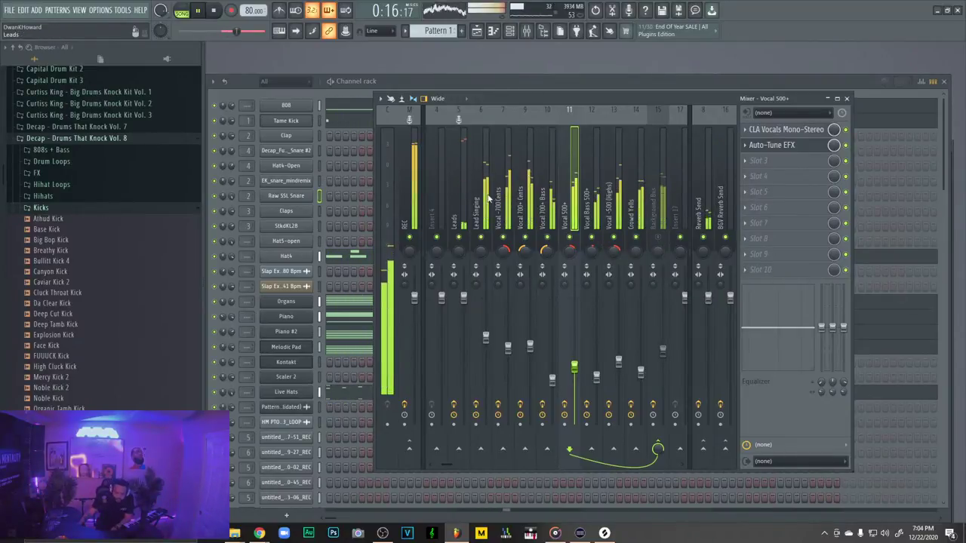
{"action": "left_click", "coordinate": [520, 80]}
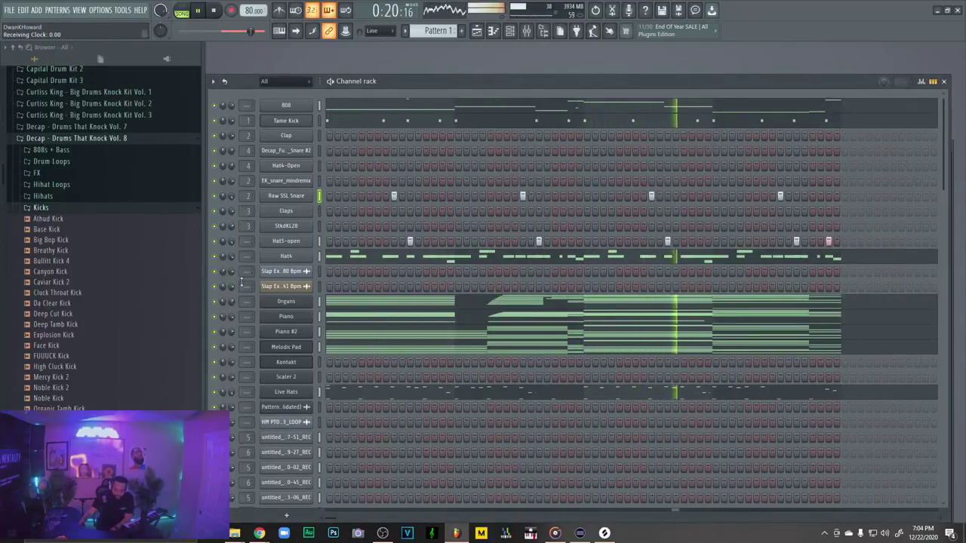
{"action": "scroll", "coordinate": [414, 301], "scroll_direction": "down", "scroll_amount": 4}
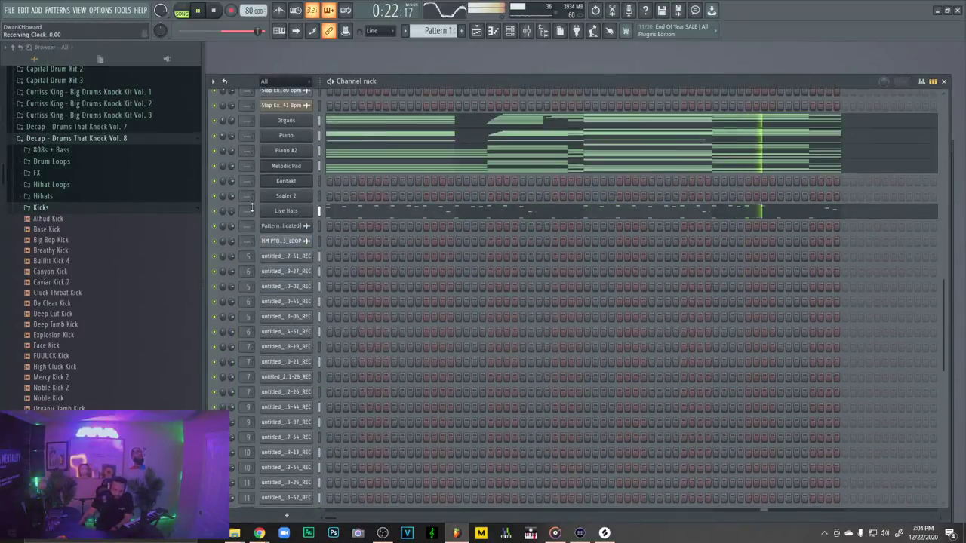
{"action": "scroll", "coordinate": [414, 301], "scroll_direction": "up", "scroll_amount": 2}
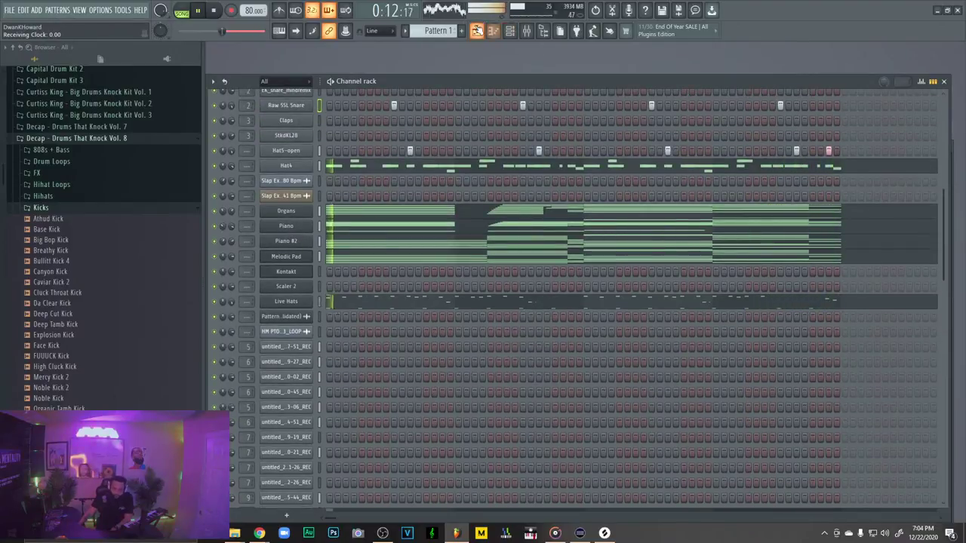
{"action": "key", "text": "F5"}
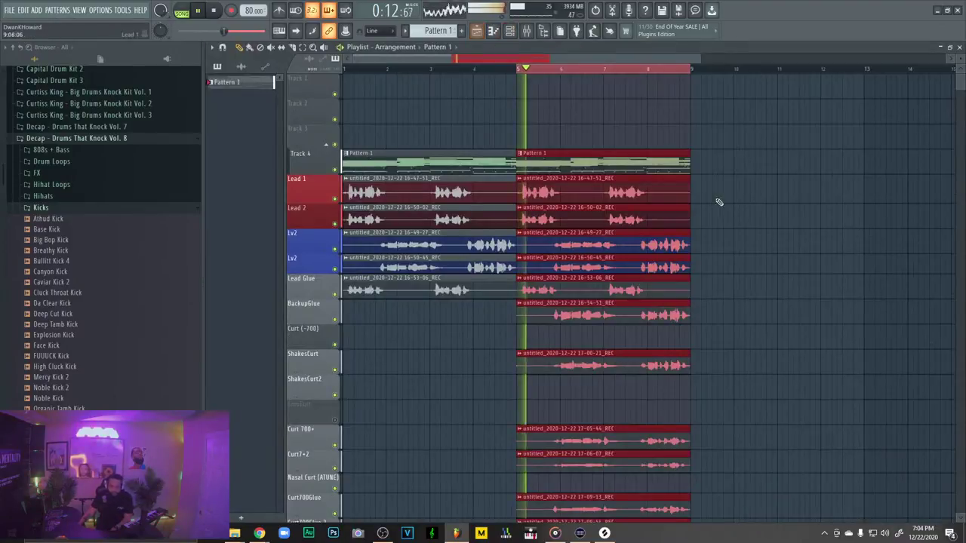
{"action": "left_click", "coordinate": [334, 198]}
{"action": "left_click", "coordinate": [334, 224]}
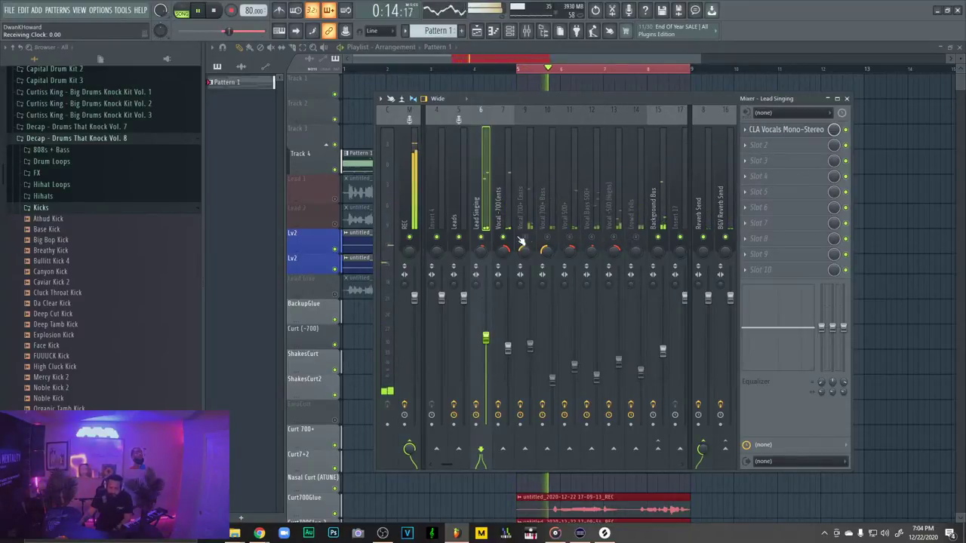
Raise the Vocal -700 Cents and Vocal 700+ Cents faders slightly, and pan Vocal -700 Cents to the left
{"action": "left_click_drag", "start_coordinate": [507, 347], "coordinate": [508, 332]}
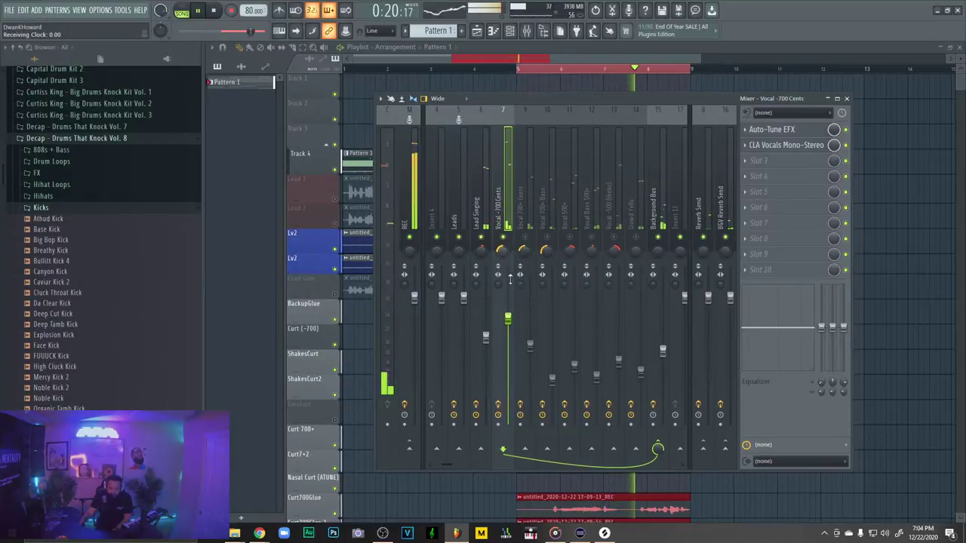
{"action": "left_click_drag", "start_coordinate": [508, 318], "coordinate": [508, 335]}
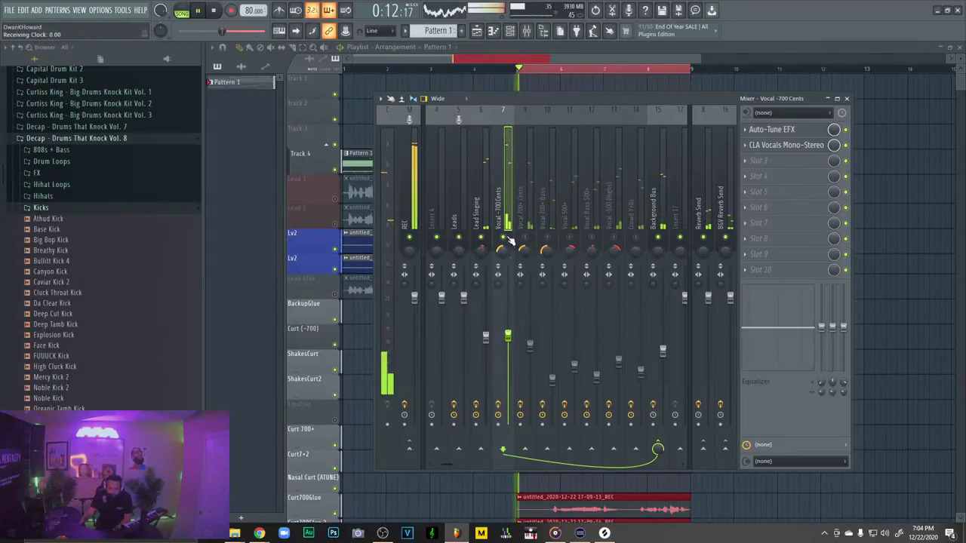
{"action": "left_click_drag", "start_coordinate": [525, 367], "coordinate": [525, 354]}
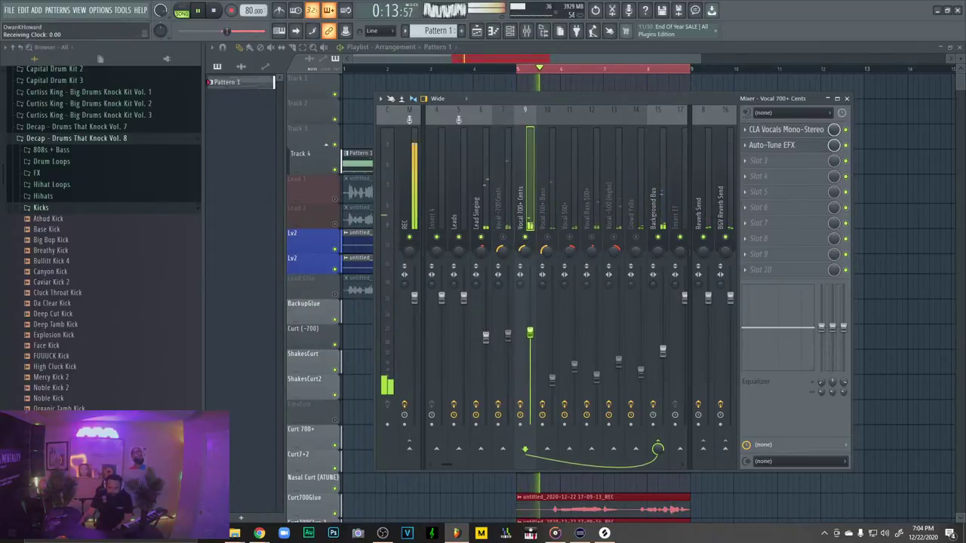
{"action": "left_click_drag", "start_coordinate": [529, 320], "coordinate": [529, 316]}
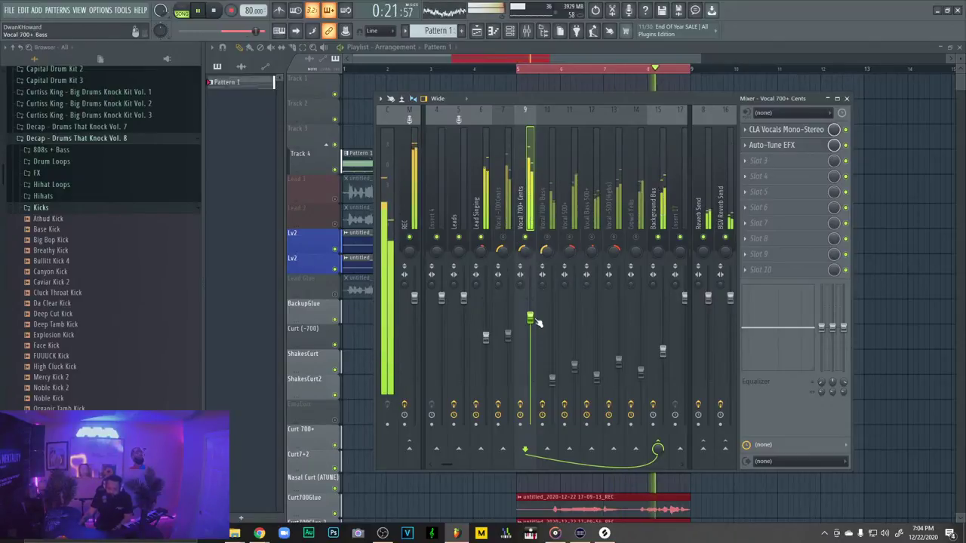
{"action": "left_click_drag", "start_coordinate": [530, 317], "coordinate": [531, 326]}
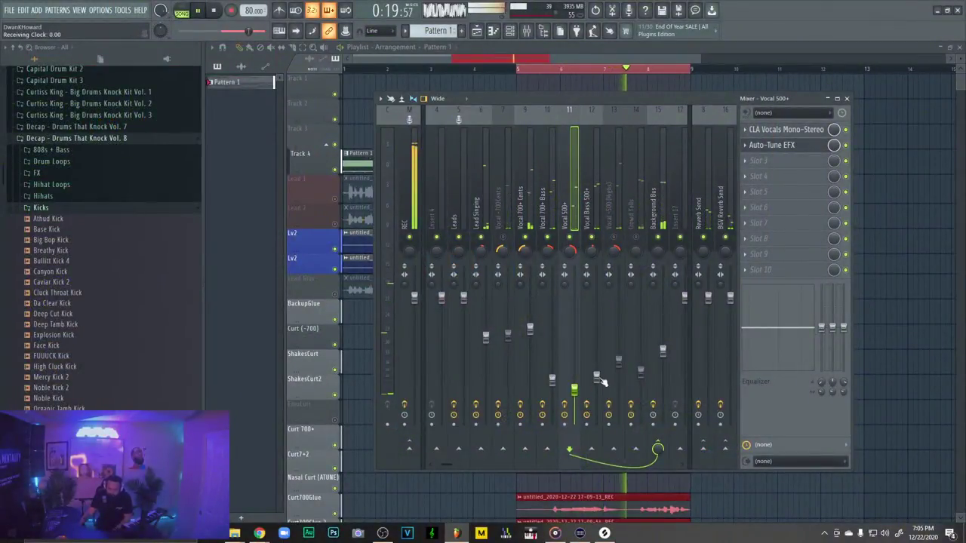
Lower the Vocal Bass 500+, Vocal 700+ Cents, Vocal -500 (Highs) and Vocal -700 Cents faders, and raise Crowd Yells slightly
{"action": "mouse_move", "coordinate": [596, 374]}
{"action": "left_mouse_down"}
{"action": "mouse_move", "coordinate": [596, 347]}
{"action": "mouse_move", "coordinate": [596, 391]}
{"action": "left_mouse_up"}
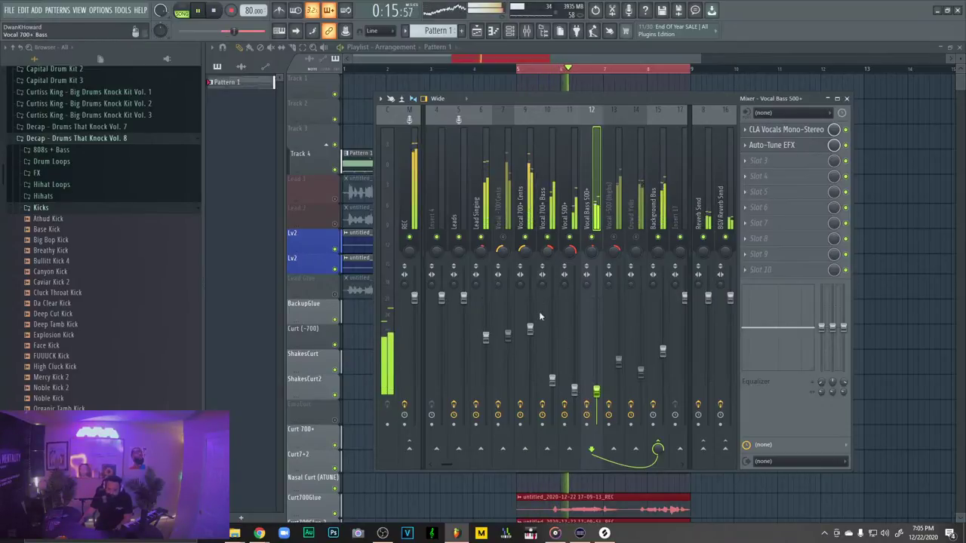
{"action": "left_click_drag", "start_coordinate": [531, 330], "coordinate": [530, 344]}
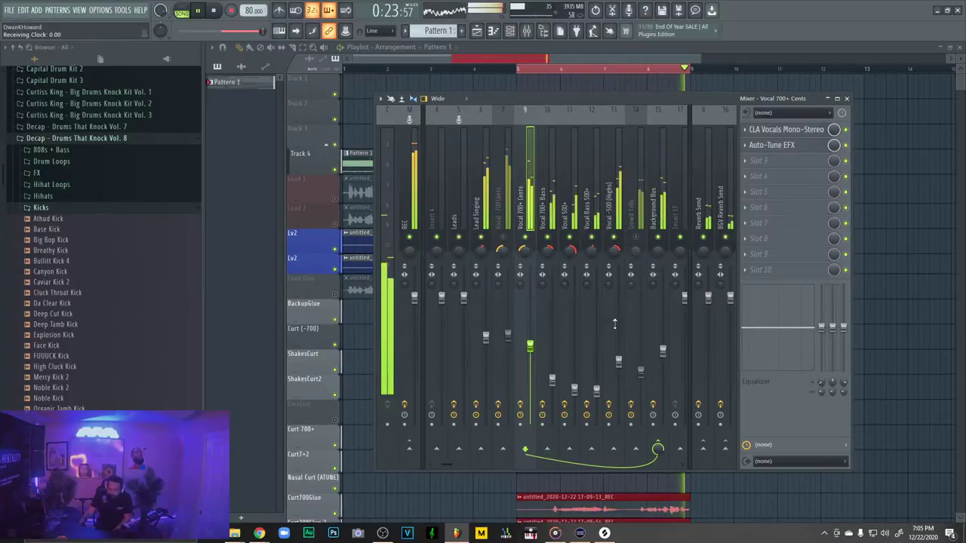
{"action": "left_click_drag", "start_coordinate": [618, 362], "coordinate": [641, 352]}
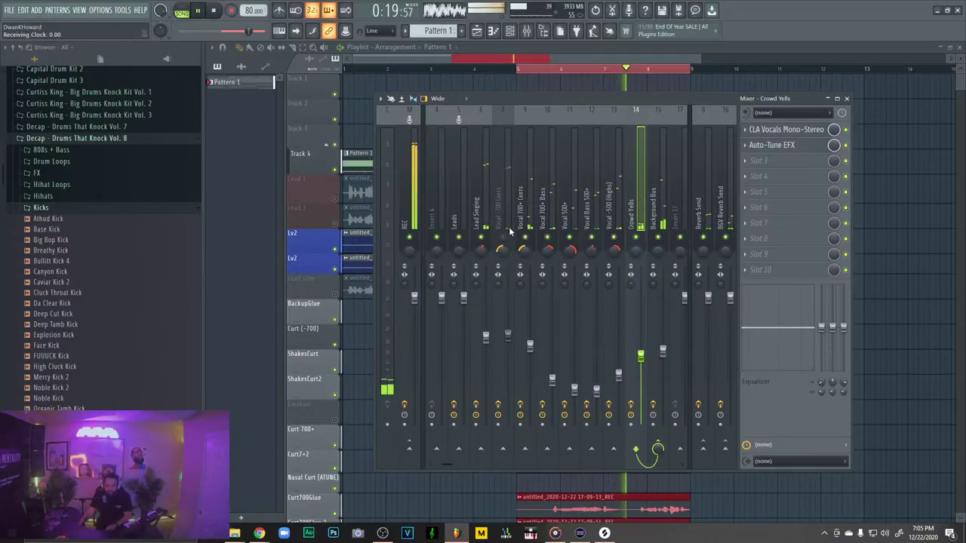
{"action": "left_click_drag", "start_coordinate": [507, 334], "coordinate": [511, 381]}
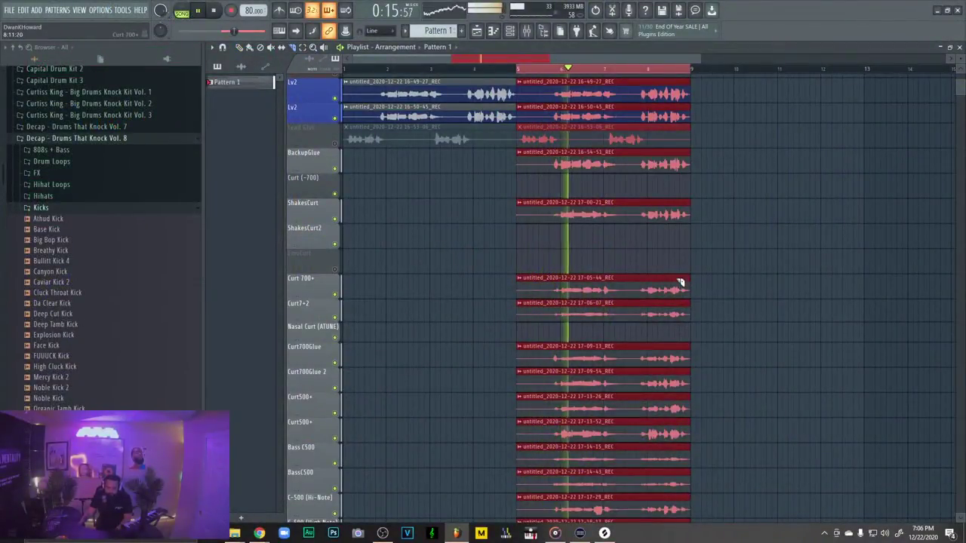
Play the looped section from its start while reviewing the stacked background vocal tracks in the playlist
{"action": "scroll", "coordinate": [653, 278], "scroll_direction": "down", "scroll_amount": 5}
{"action": "scroll", "coordinate": [654, 281], "scroll_direction": "up", "scroll_amount": 1}
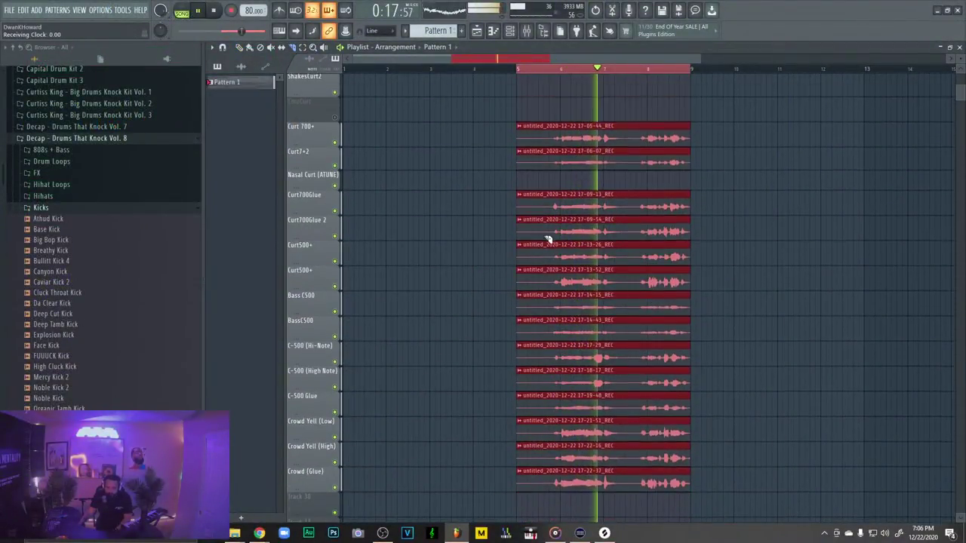
{"action": "key", "text": "F9"}
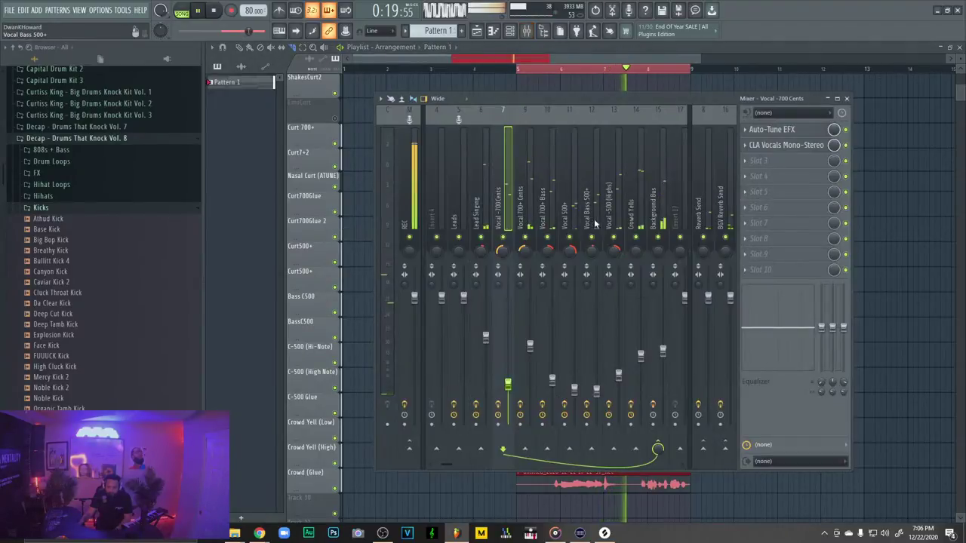
{"action": "key", "text": "F9"}
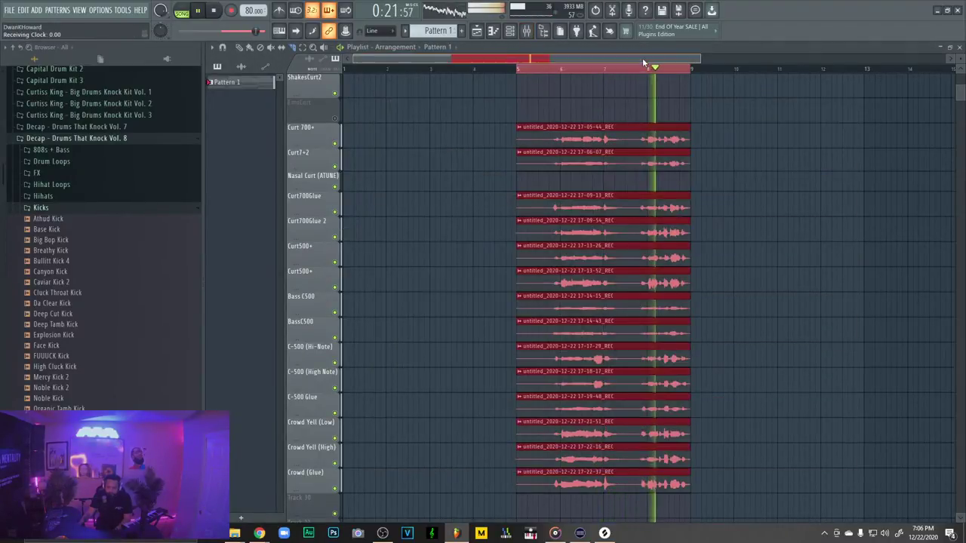
{"action": "key", "text": "space"}
{"action": "scroll", "coordinate": [615, 185], "scroll_direction": "up", "scroll_amount": 2}
{"action": "scroll", "coordinate": [615, 186], "scroll_direction": "up", "scroll_amount": 3}
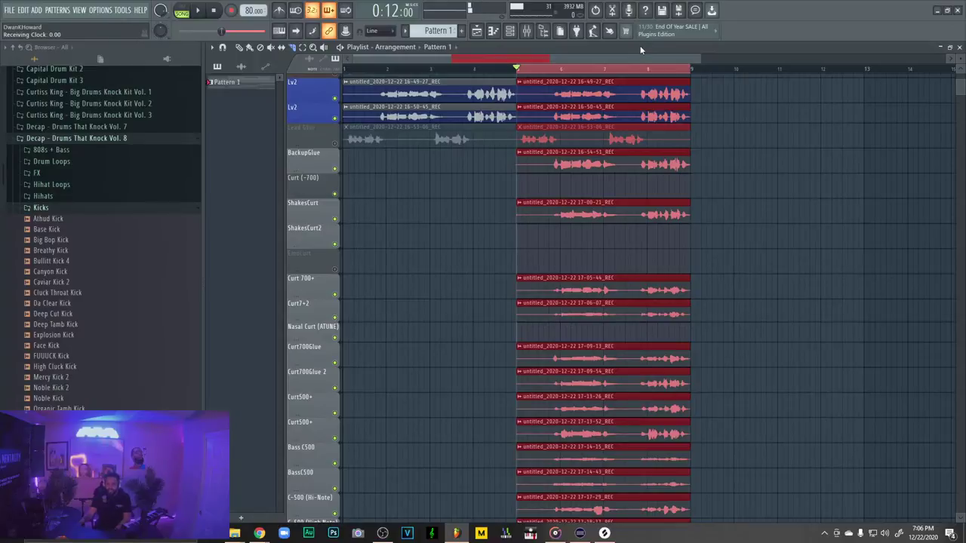
{"action": "key", "text": "space"}
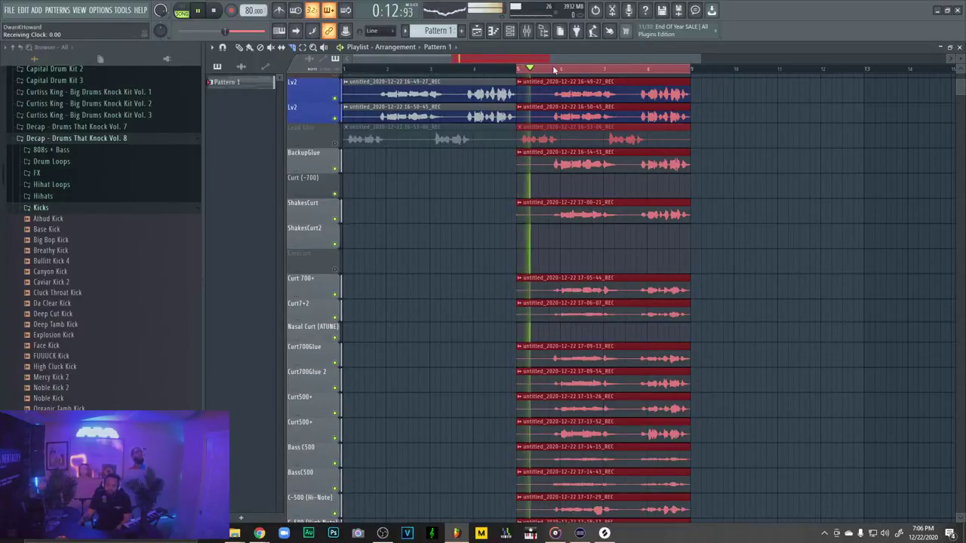
Toggle the mute of Track 4 off and on while starting and stopping playback to compare the vocals with the beat
{"action": "scroll", "coordinate": [349, 112], "scroll_direction": "up", "scroll_amount": 3}
{"action": "key", "text": "space"}
{"action": "left_click", "coordinate": [335, 145]}
{"action": "key", "text": "space"}
{"action": "left_click", "coordinate": [335, 144]}
{"action": "key", "text": "space"}
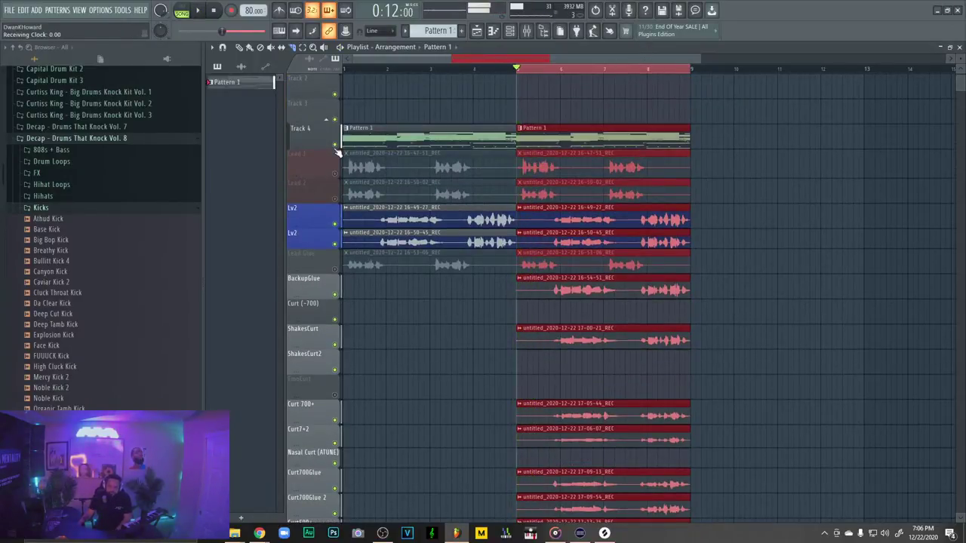
{"action": "left_click", "coordinate": [336, 145]}
{"action": "left_click", "coordinate": [335, 145]}
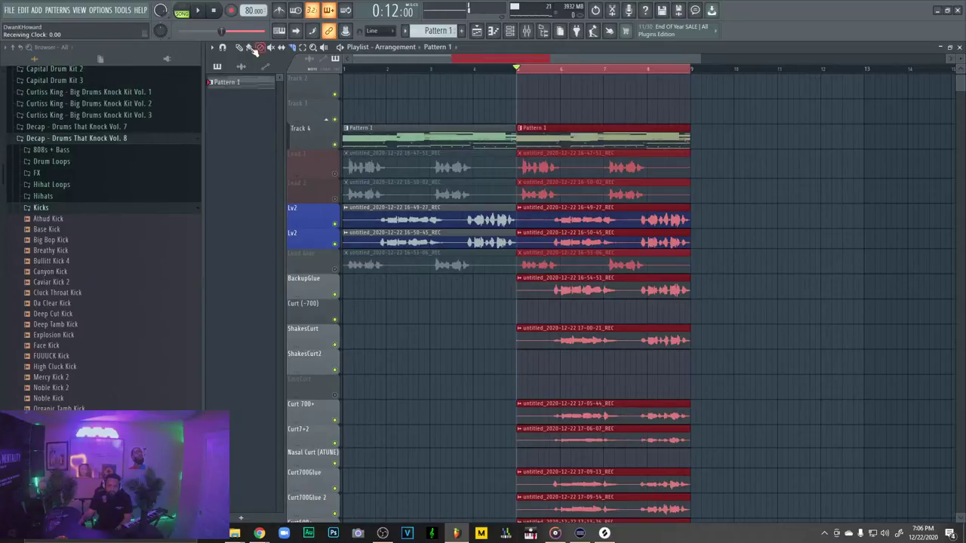
Select all playlist clips, shift them up so Pattern 1 sits on Track 1, and undo the last clip move
{"action": "scroll", "coordinate": [422, 125], "scroll_direction": "down", "scroll_amount": 3}
{"action": "scroll", "coordinate": [452, 136], "scroll_direction": "up", "scroll_amount": 4}
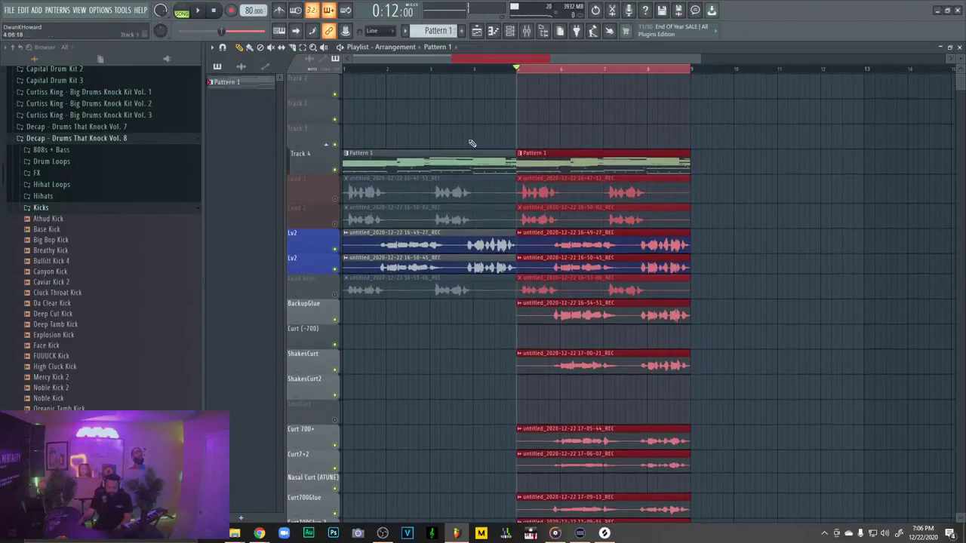
{"action": "key", "text": "ctrl+a"}
{"action": "left_click_drag", "start_coordinate": [401, 166], "coordinate": [368, 424]}
{"action": "left_click", "coordinate": [399, 288], "text": "ctrl"}
{"action": "key", "text": "ctrl+z"}
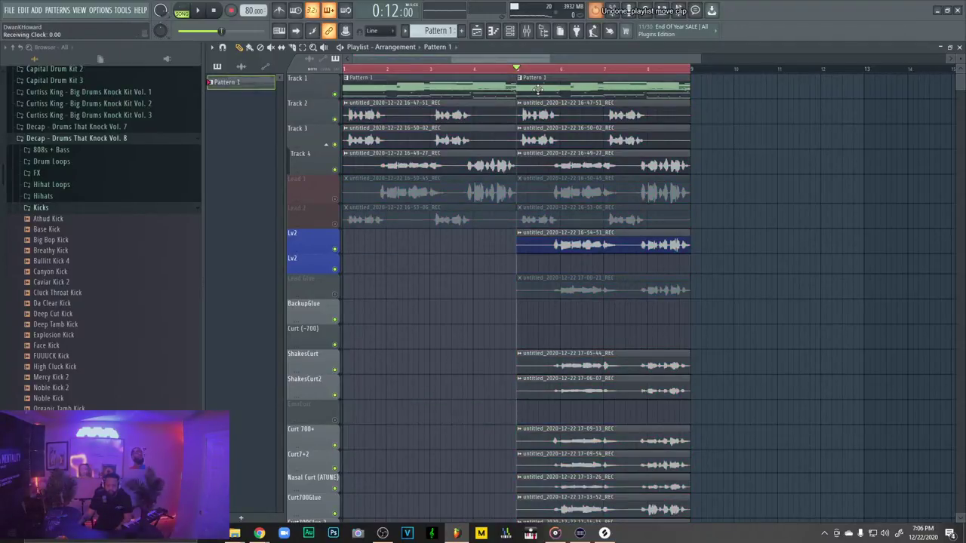
Split Pattern 1 by channel and insert one empty track above the tracks holding the beat
{"action": "right_click", "coordinate": [248, 88]}
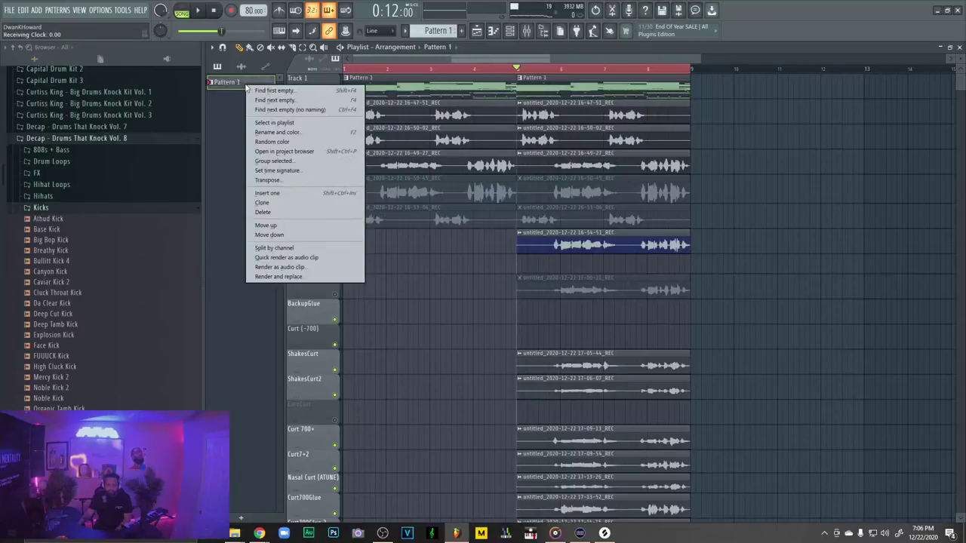
{"action": "left_click", "coordinate": [267, 212]}
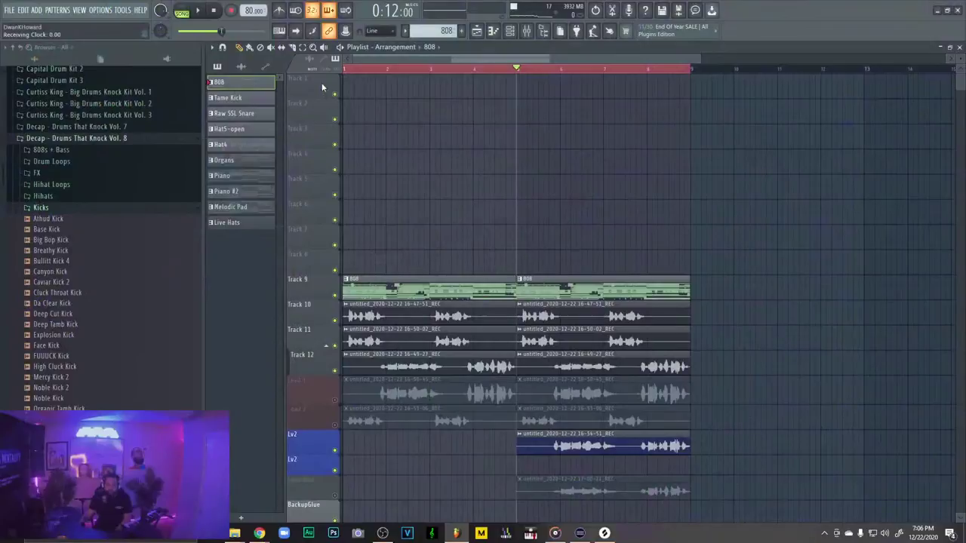
{"action": "right_click", "coordinate": [323, 88]}
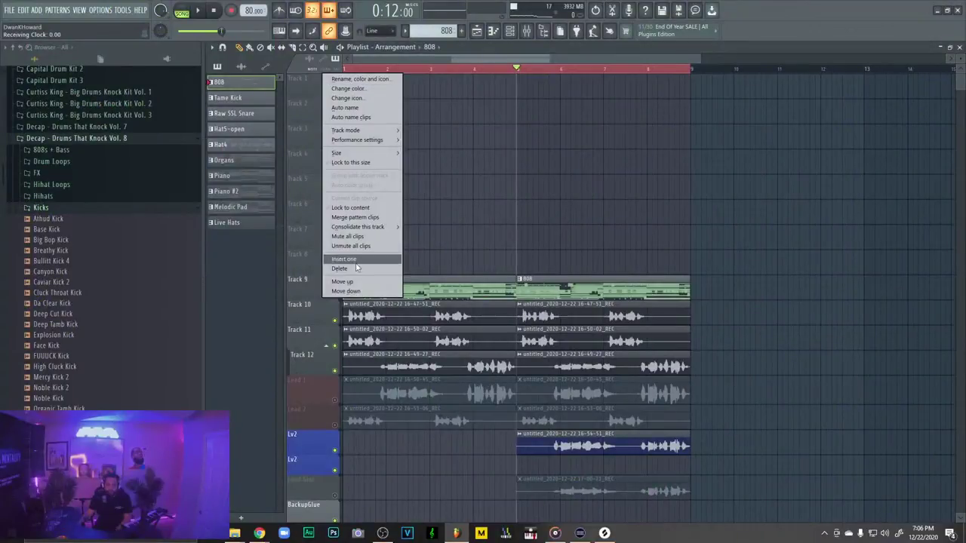
{"action": "left_click", "coordinate": [353, 261]}
Delete both original 808 clips and place all split patterns, 808 through Live Hats, on Tracks 1 to 10 at bars 1 and 5
{"action": "right_click", "coordinate": [483, 307]}
{"action": "right_click", "coordinate": [526, 313]}
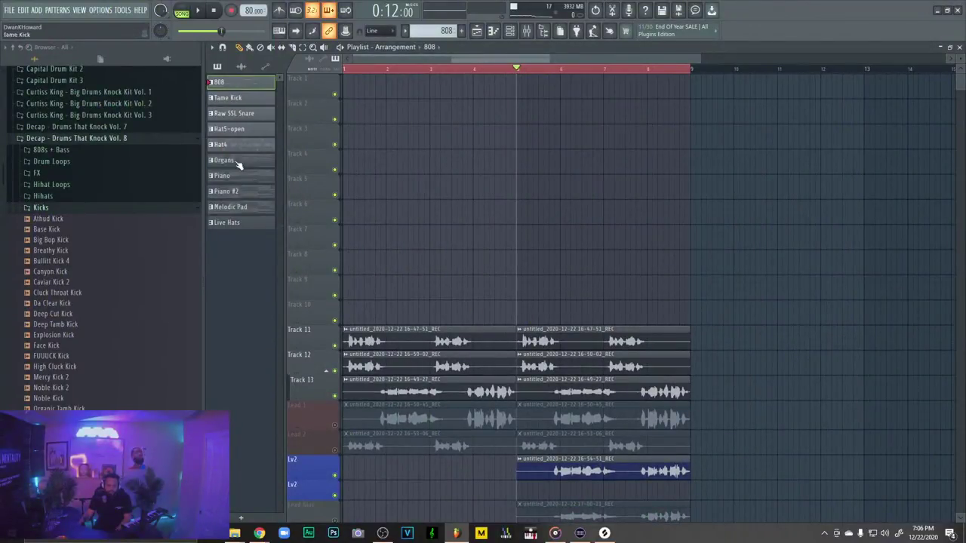
{"action": "mouse_move", "coordinate": [232, 219]}
{"action": "left_mouse_down"}
{"action": "mouse_move", "coordinate": [272, 181]}
{"action": "mouse_move", "coordinate": [499, 88]}
{"action": "mouse_move", "coordinate": [536, 93]}
{"action": "mouse_move", "coordinate": [341, 93]}
{"action": "mouse_move", "coordinate": [548, 87]}
{"action": "left_mouse_up"}
Try removing the 808, Tame Kick, Raw SSL Snare, Hat5-open and Hat4 clips from both halves of the arrangement
{"action": "right_click", "coordinate": [547, 87]}
{"action": "right_click", "coordinate": [507, 92]}
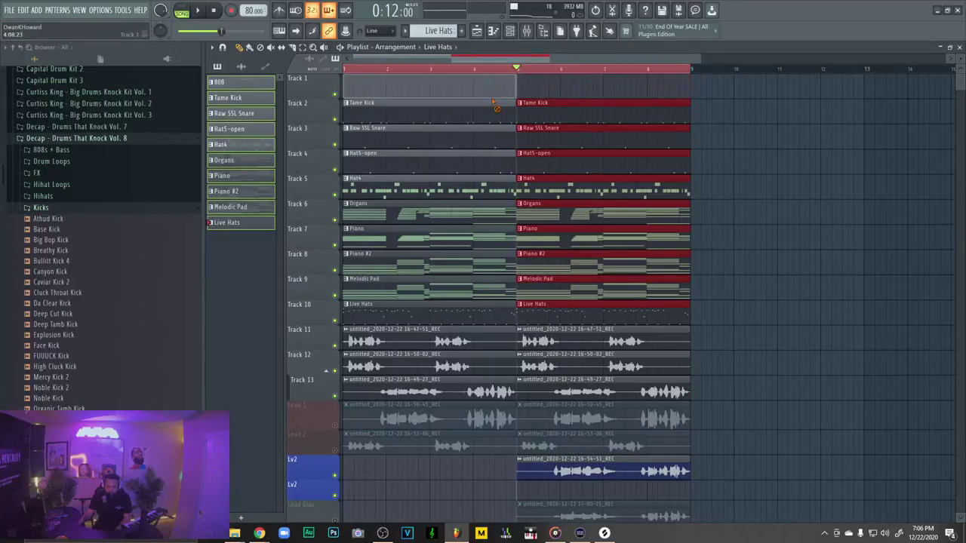
{"action": "right_click", "coordinate": [497, 110]}
{"action": "right_click", "coordinate": [489, 137]}
{"action": "right_click", "coordinate": [481, 163]}
{"action": "right_click", "coordinate": [478, 187]}
{"action": "right_click", "coordinate": [546, 190]}
{"action": "right_click", "coordinate": [549, 163]}
{"action": "right_click", "coordinate": [552, 137]}
{"action": "right_click", "coordinate": [555, 113]}
{"action": "key", "text": "space"}
{"action": "key", "text": "space"}
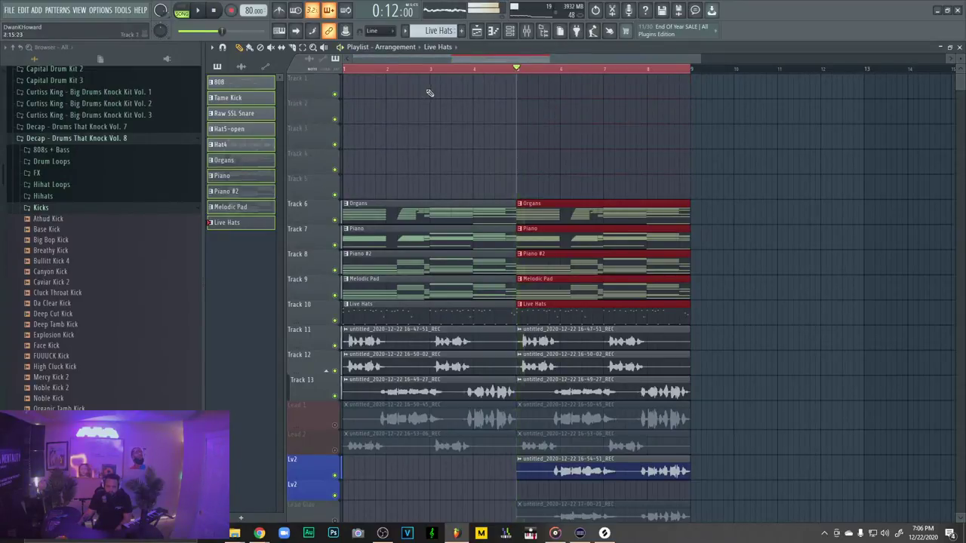
Play from bar 1, try removing the first Piano #2 clip, and undo the clip deletions
{"action": "left_click", "coordinate": [359, 68]}
{"action": "key", "text": "space"}
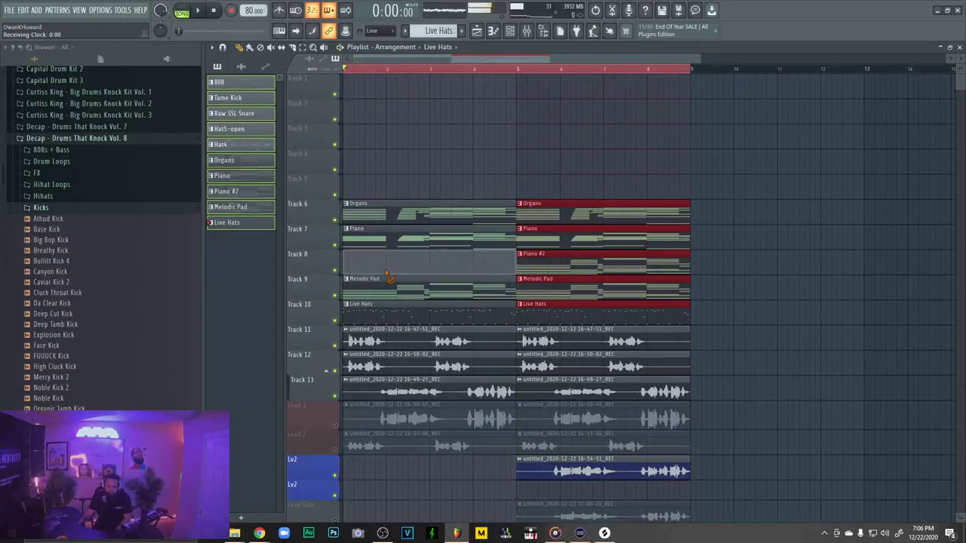
{"action": "right_click", "coordinate": [386, 268]}
{"action": "key", "text": "space"}
{"action": "key", "text": "ctrl+z"}
{"action": "key", "text": "ctrl+z"}
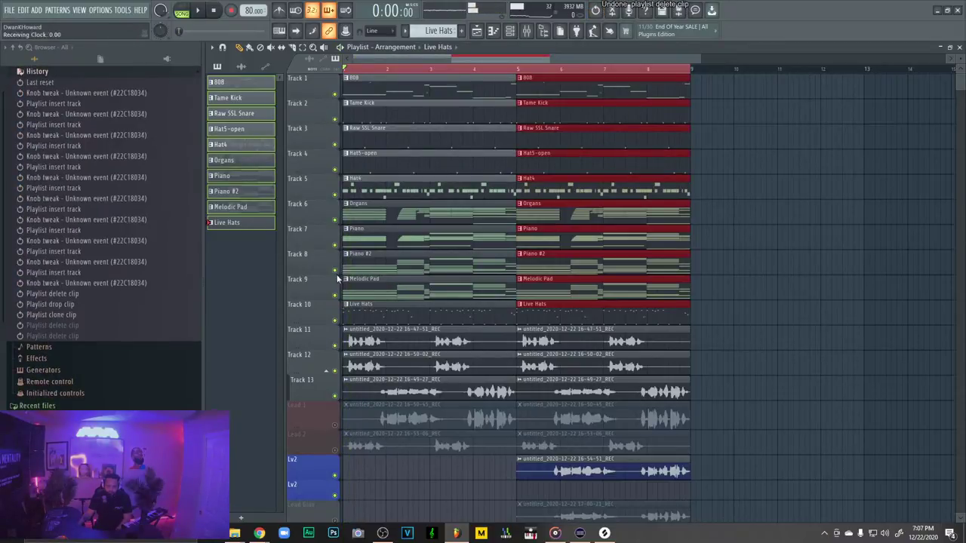
Delete the 808, Tame Kick, Raw SSL Snare, Hat5-open and Hat4 clips from the first four bars only
{"action": "right_click", "coordinate": [359, 184]}
{"action": "right_click", "coordinate": [364, 158]}
{"action": "right_click", "coordinate": [367, 134]}
{"action": "right_click", "coordinate": [370, 109]}
{"action": "right_click", "coordinate": [373, 85]}
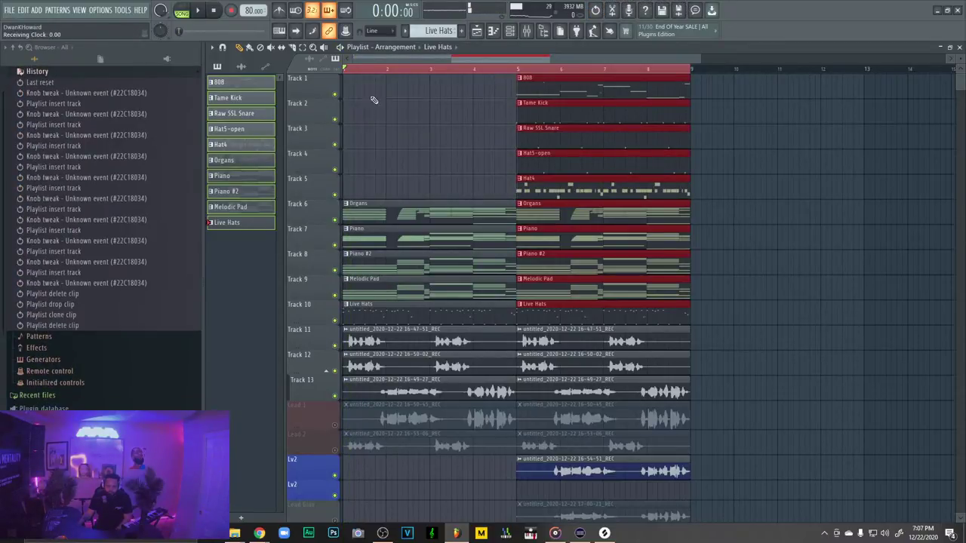
Mute the Piano #2, Melodic Pad, Organs and Live Hats tracks while playing the section from its start
{"action": "key", "text": "space"}
{"action": "left_click", "coordinate": [335, 270]}
{"action": "left_click", "coordinate": [335, 295]}
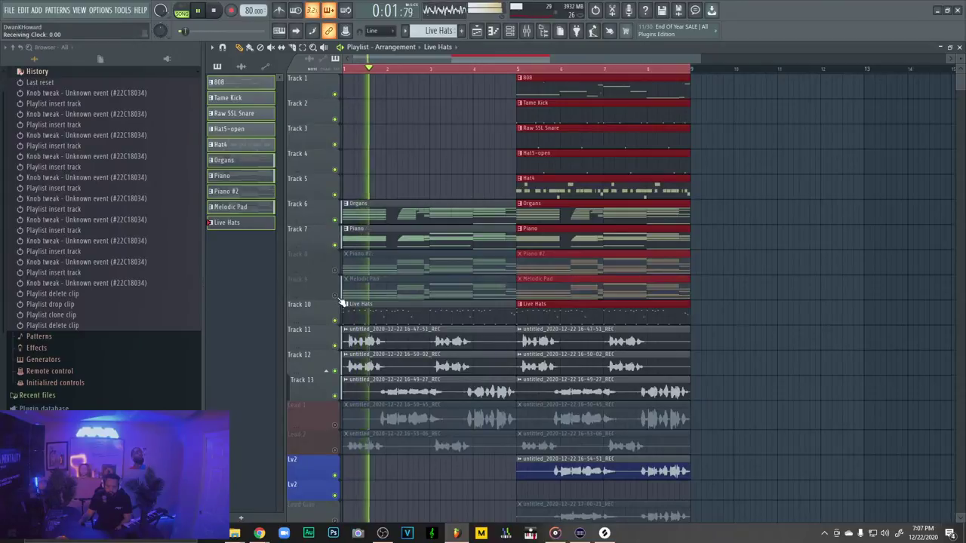
{"action": "left_click", "coordinate": [335, 220]}
{"action": "key", "text": "space"}
{"action": "key", "text": "space"}
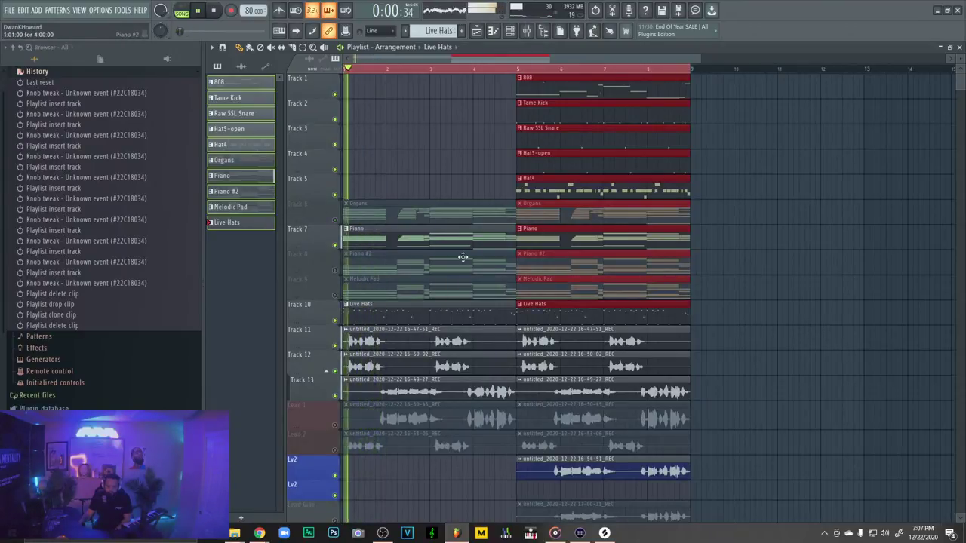
{"action": "scroll", "coordinate": [339, 280], "scroll_direction": "down", "scroll_amount": 2}
{"action": "left_click", "coordinate": [334, 270]}
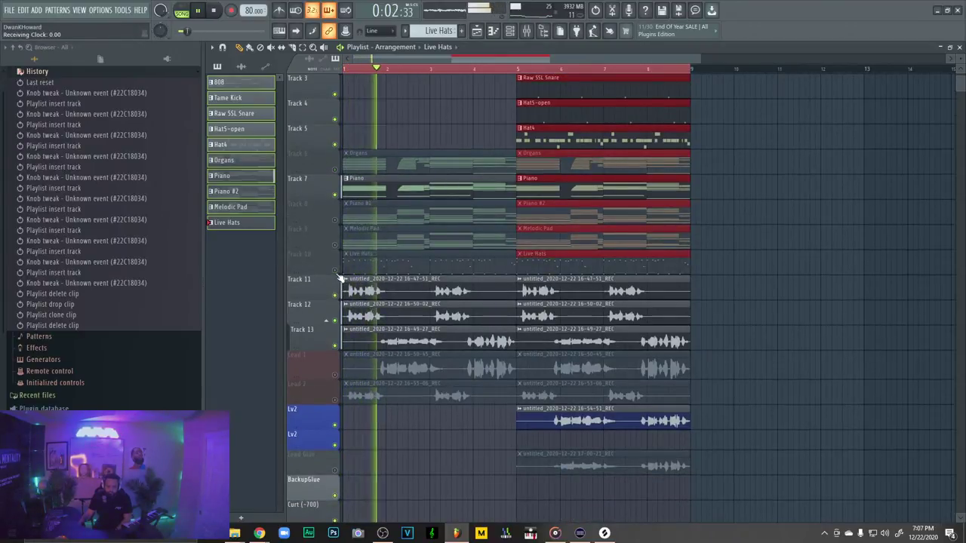
Check the lead vocals during playback, toggle the mute on Lead 2, and delete its clip from the first four bars
{"action": "scroll", "coordinate": [573, 249], "scroll_direction": "down", "scroll_amount": 6}
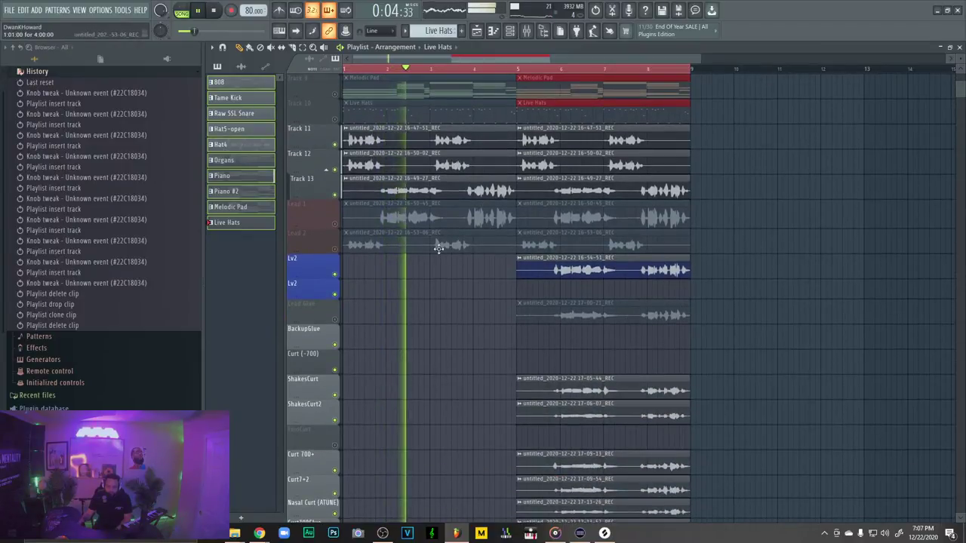
{"action": "scroll", "coordinate": [390, 248], "scroll_direction": "up", "scroll_amount": 3}
{"action": "scroll", "coordinate": [386, 204], "scroll_direction": "down", "scroll_amount": 3}
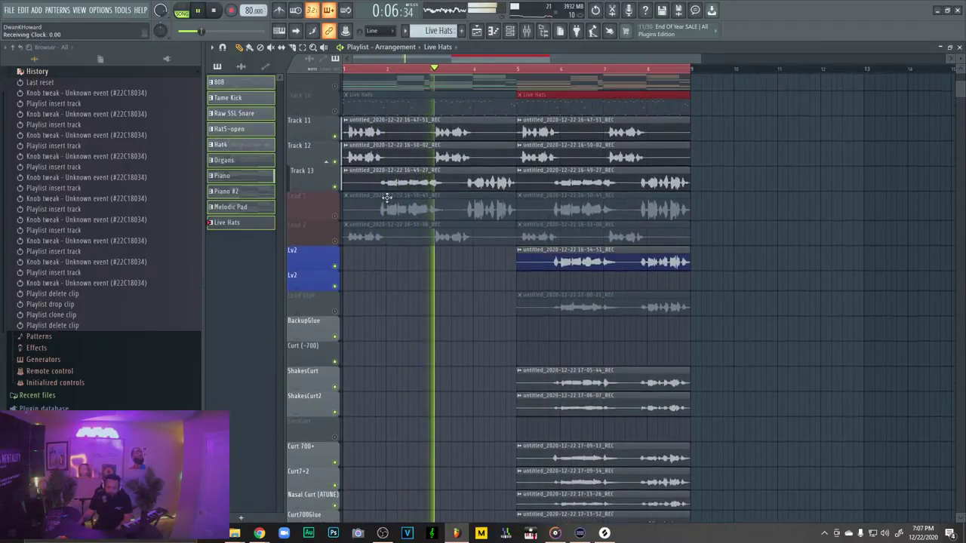
{"action": "scroll", "coordinate": [386, 198], "scroll_direction": "up", "scroll_amount": 1}
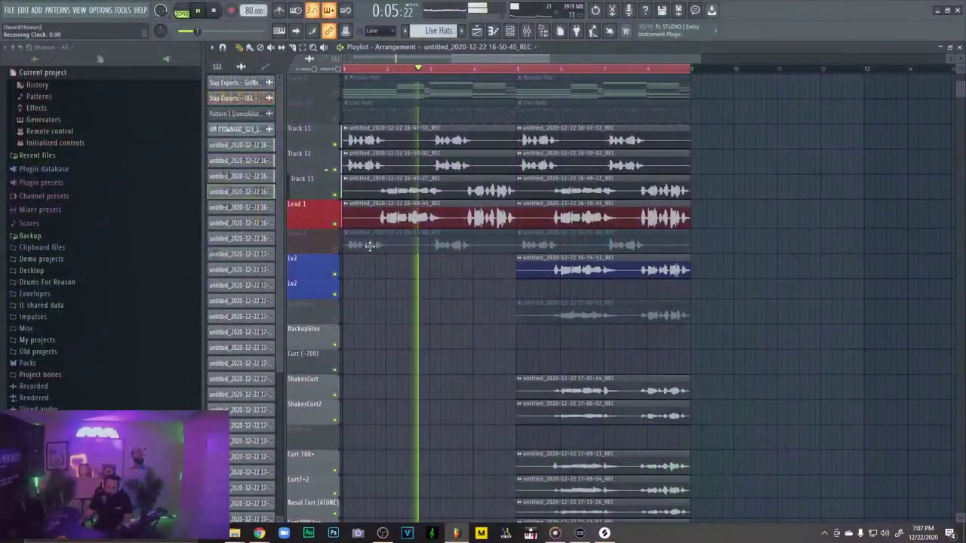
{"action": "left_click", "coordinate": [340, 252], "text": "shift"}
{"action": "left_click", "coordinate": [336, 251]}
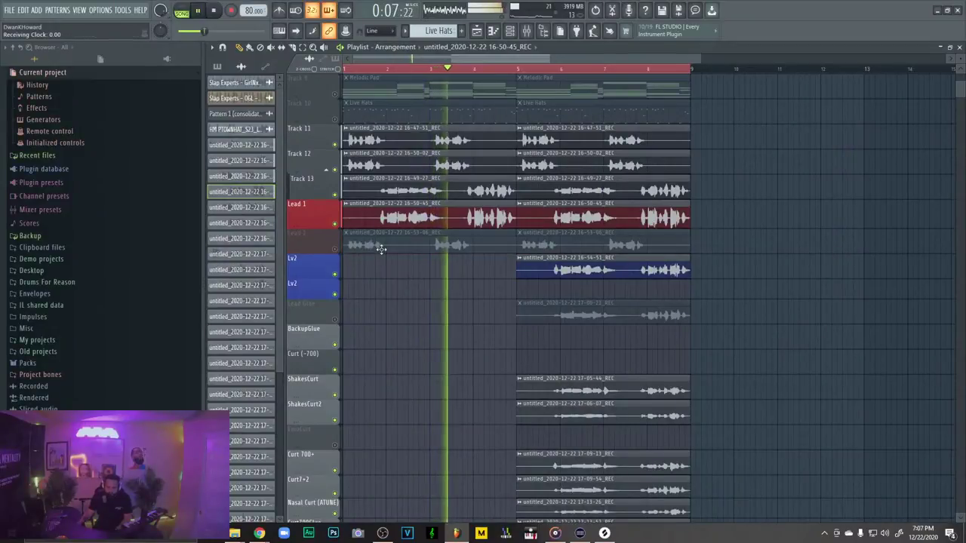
{"action": "right_click", "coordinate": [383, 251]}
Review the beat and vocal tracks in the playlist during playback, restarting once from the beginning
{"action": "scroll", "coordinate": [581, 283], "scroll_direction": "down", "scroll_amount": 2}
{"action": "scroll", "coordinate": [581, 279], "scroll_direction": "up", "scroll_amount": 3}
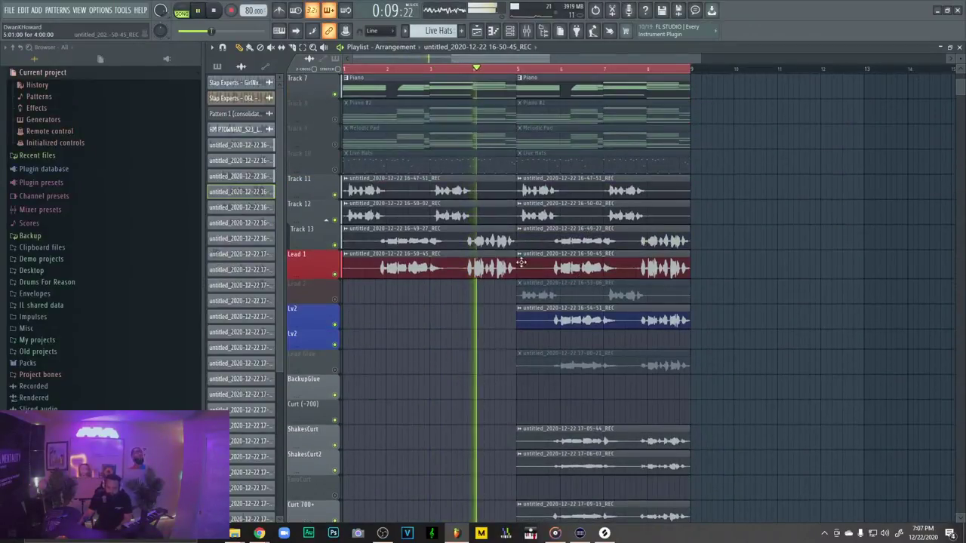
{"action": "scroll", "coordinate": [520, 262], "scroll_direction": "up", "scroll_amount": 2}
{"action": "scroll", "coordinate": [531, 246], "scroll_direction": "up", "scroll_amount": 2}
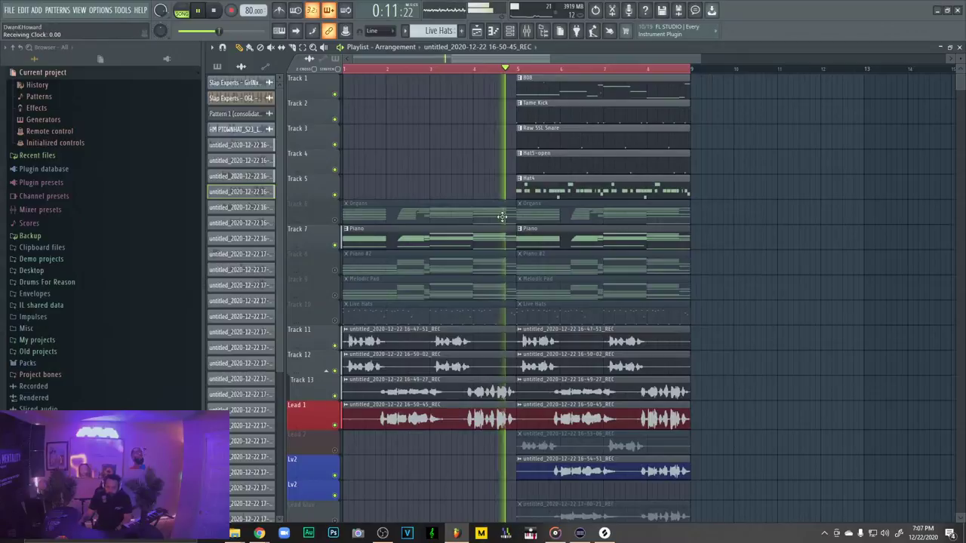
{"action": "scroll", "coordinate": [521, 233], "scroll_direction": "down", "scroll_amount": 6}
{"action": "scroll", "coordinate": [511, 221], "scroll_direction": "up", "scroll_amount": 5}
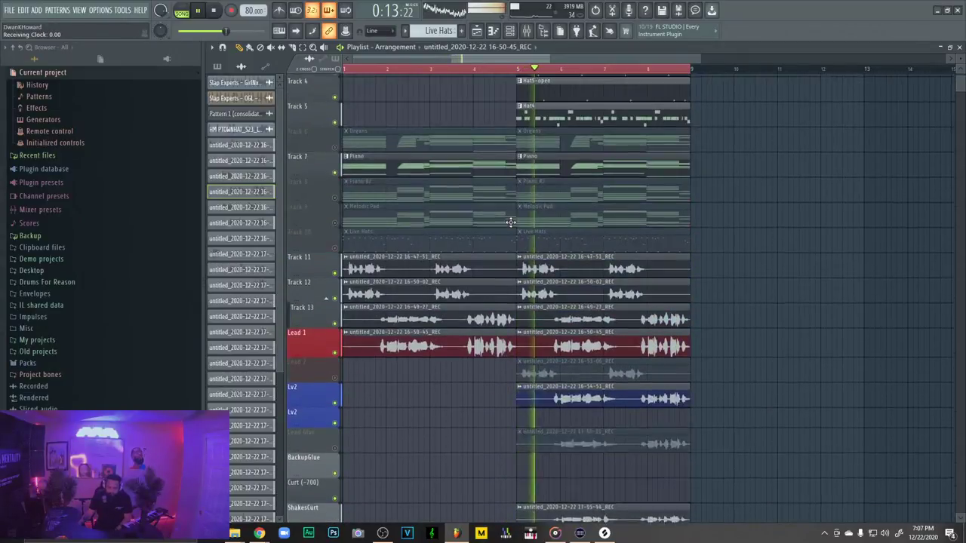
{"action": "scroll", "coordinate": [511, 225], "scroll_direction": "down", "scroll_amount": 5}
{"action": "scroll", "coordinate": [507, 228], "scroll_direction": "up", "scroll_amount": 5}
{"action": "key", "text": "space"}
{"action": "key", "text": "space"}
{"action": "scroll", "coordinate": [502, 223], "scroll_direction": "down", "scroll_amount": 5}
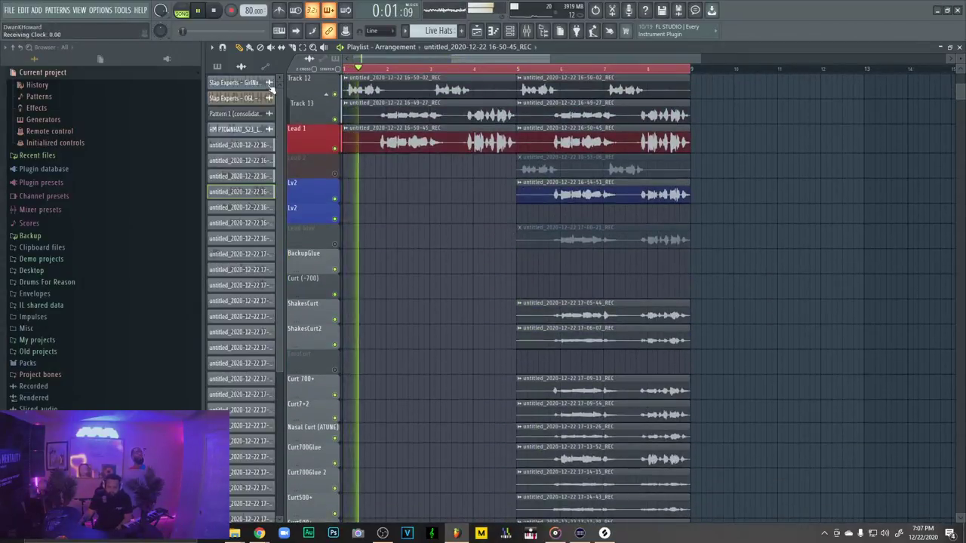
{"action": "scroll", "coordinate": [384, 147], "scroll_direction": "up", "scroll_amount": 2}
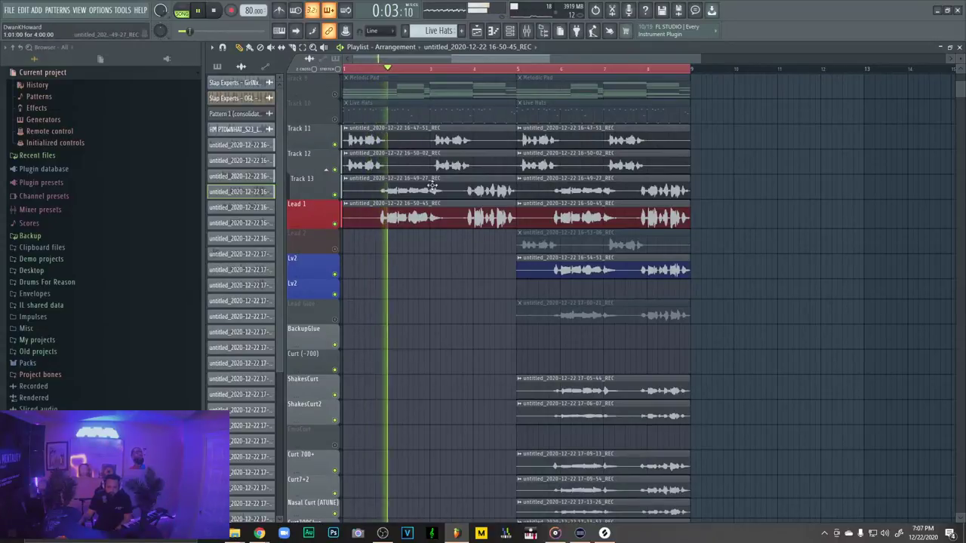
Try copies of the first Track 12 and Track 11 vocal clips on Lead 2, unmute that track, and delete the copies
{"action": "left_click_drag", "start_coordinate": [361, 162], "coordinate": [353, 251]}
{"action": "key", "text": "space"}
{"action": "right_click", "coordinate": [353, 252]}
{"action": "left_click_drag", "start_coordinate": [364, 138], "coordinate": [364, 255]}
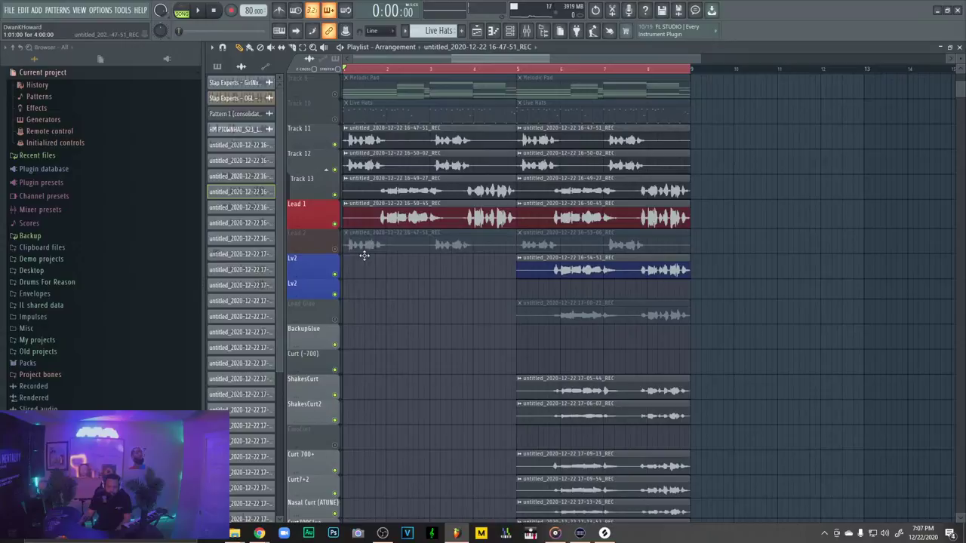
{"action": "left_click", "coordinate": [334, 249]}
{"action": "right_click", "coordinate": [353, 247]}
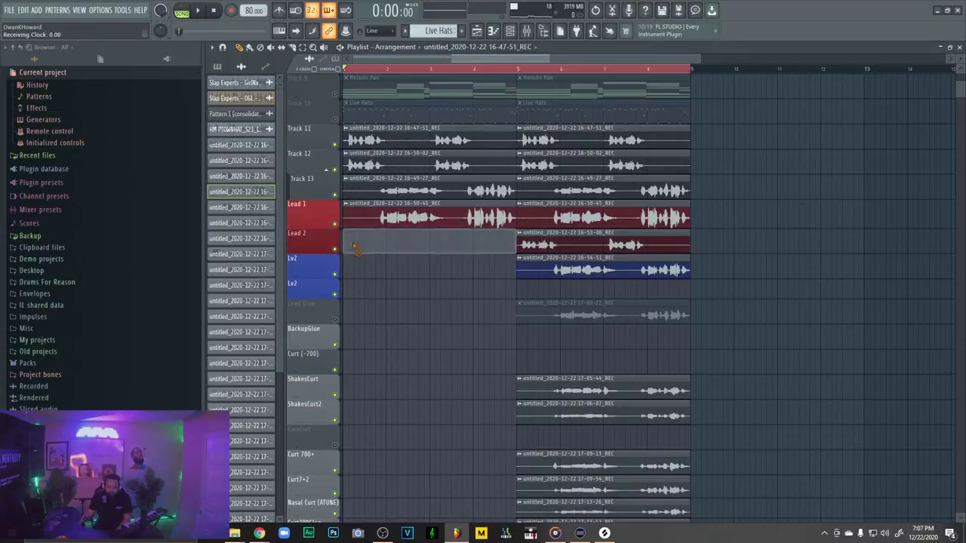
Insert an empty track below Track 11 and copy the first Track 11 vocal clip onto it
{"action": "right_click", "coordinate": [318, 158]}
{"action": "left_click", "coordinate": [372, 336]}
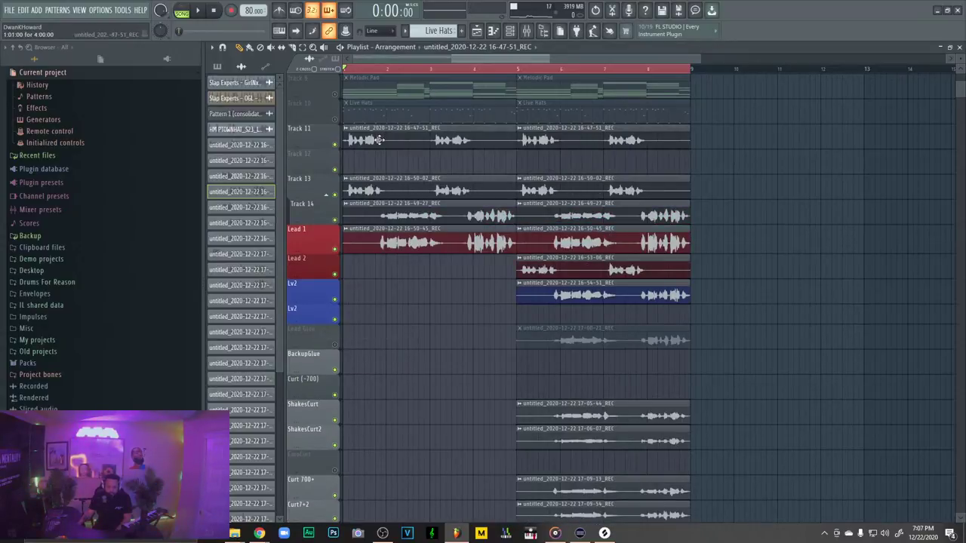
{"action": "left_click_drag", "start_coordinate": [379, 140], "coordinate": [377, 164]}
Make the copied Track 12 vocal clip unique and adjust its pitch with time stretching in Stretch mode
{"action": "left_click", "coordinate": [346, 153]}
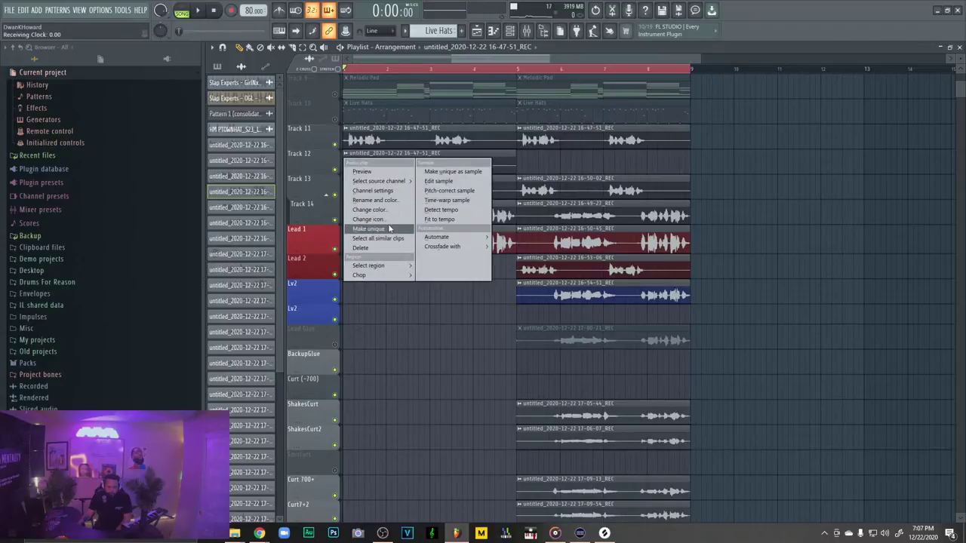
{"action": "left_click", "coordinate": [388, 228]}
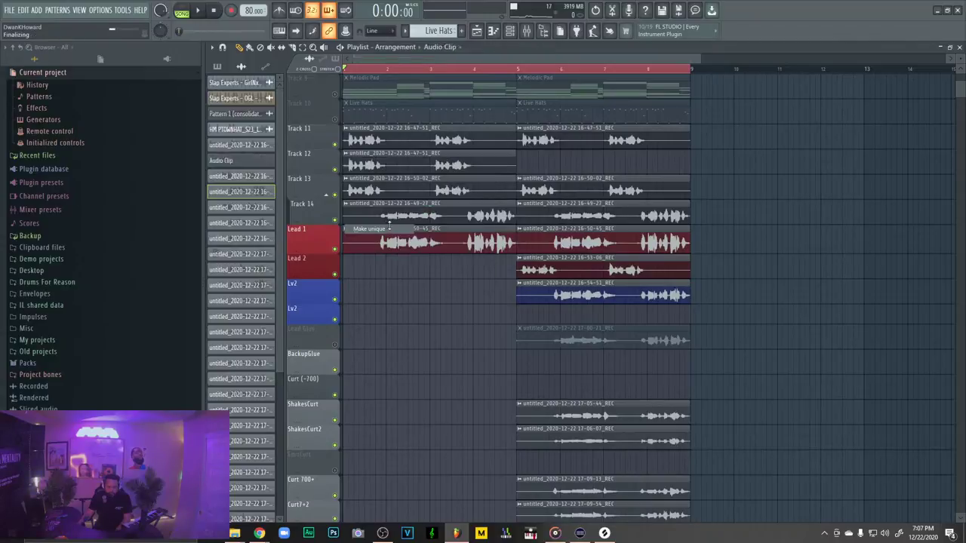
{"action": "double_click", "coordinate": [377, 160]}
{"action": "left_click", "coordinate": [538, 229]}
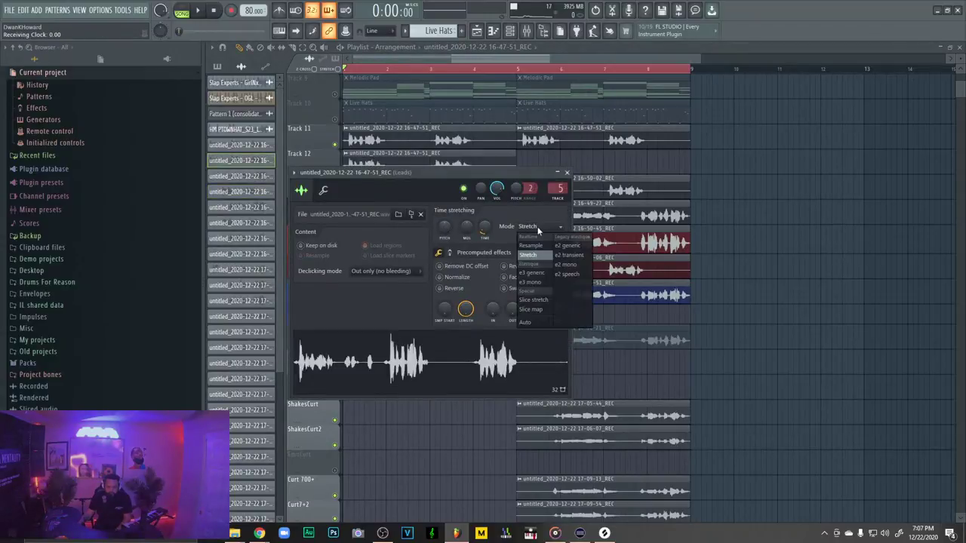
{"action": "left_click", "coordinate": [448, 234]}
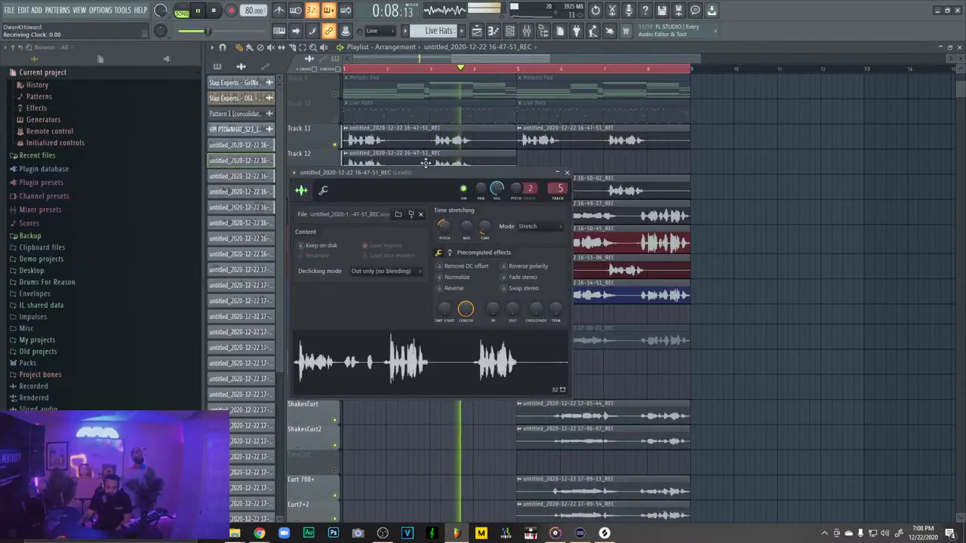
Replay the section with the clip's level settings open, and place the same vocal clip on Track 12 at bar 5
{"action": "left_click", "coordinate": [323, 189]}
{"action": "key", "text": "space"}
{"action": "key", "text": "space"}
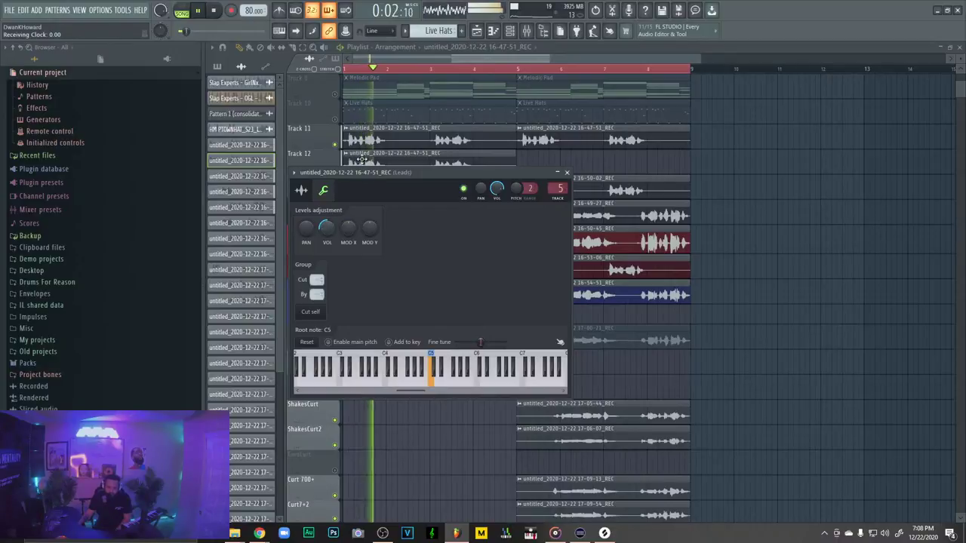
{"action": "left_click", "coordinate": [556, 163]}
{"action": "scroll", "coordinate": [513, 219], "scroll_direction": "down", "scroll_amount": 5}
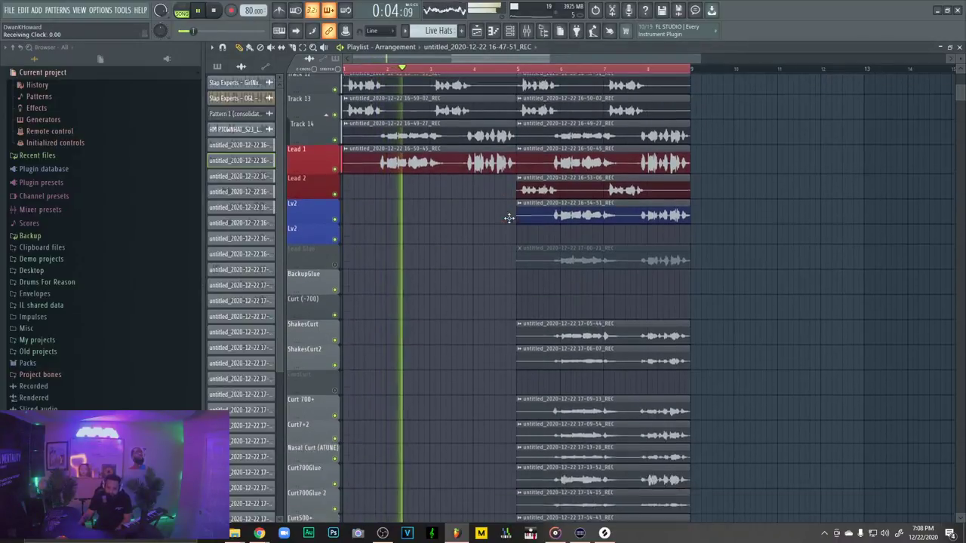
{"action": "scroll", "coordinate": [532, 272], "scroll_direction": "up", "scroll_amount": 4}
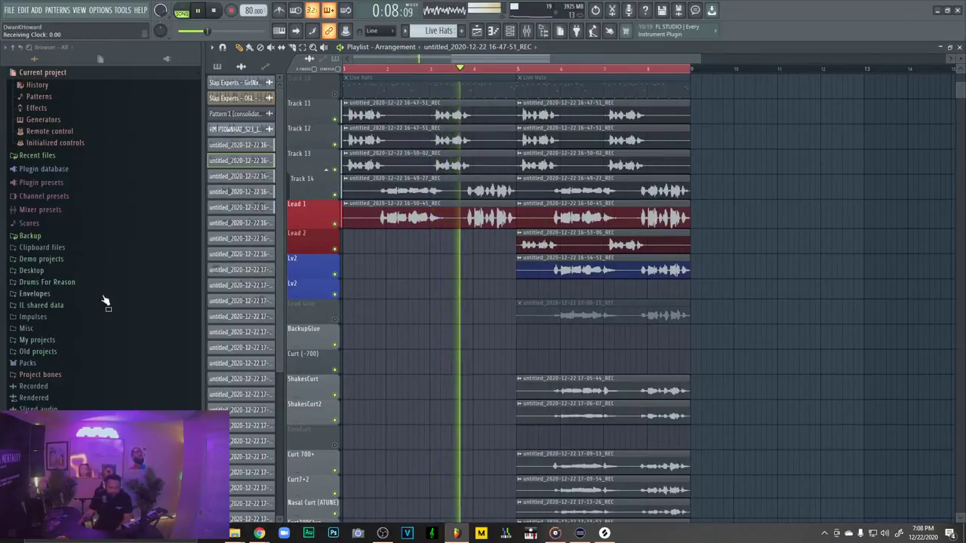
Browse the sound packs in Drums For Reason and review the playlist tracks during playback
{"action": "left_click", "coordinate": [100, 284]}
{"action": "scroll", "coordinate": [110, 293], "scroll_direction": "down", "scroll_amount": 5}
{"action": "scroll", "coordinate": [121, 296], "scroll_direction": "down", "scroll_amount": 6}
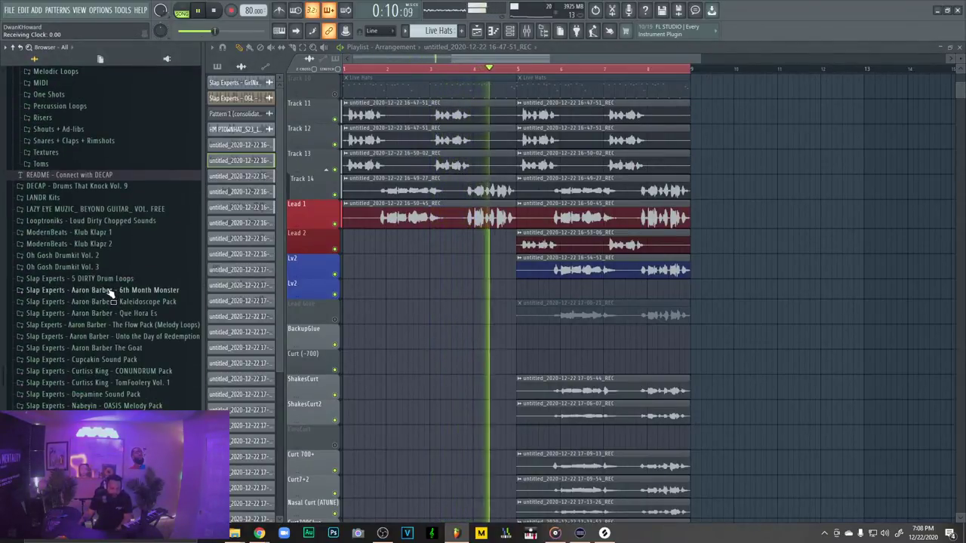
{"action": "scroll", "coordinate": [406, 367], "scroll_direction": "up", "scroll_amount": 4}
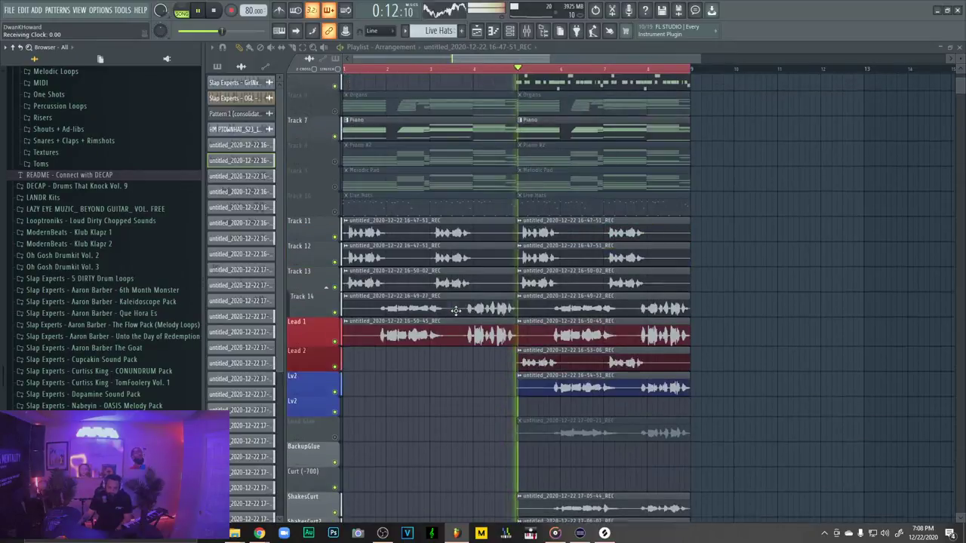
{"action": "scroll", "coordinate": [455, 310], "scroll_direction": "down", "scroll_amount": 6}
{"action": "scroll", "coordinate": [456, 311], "scroll_direction": "up", "scroll_amount": 5}
{"action": "scroll", "coordinate": [456, 313], "scroll_direction": "down", "scroll_amount": 5}
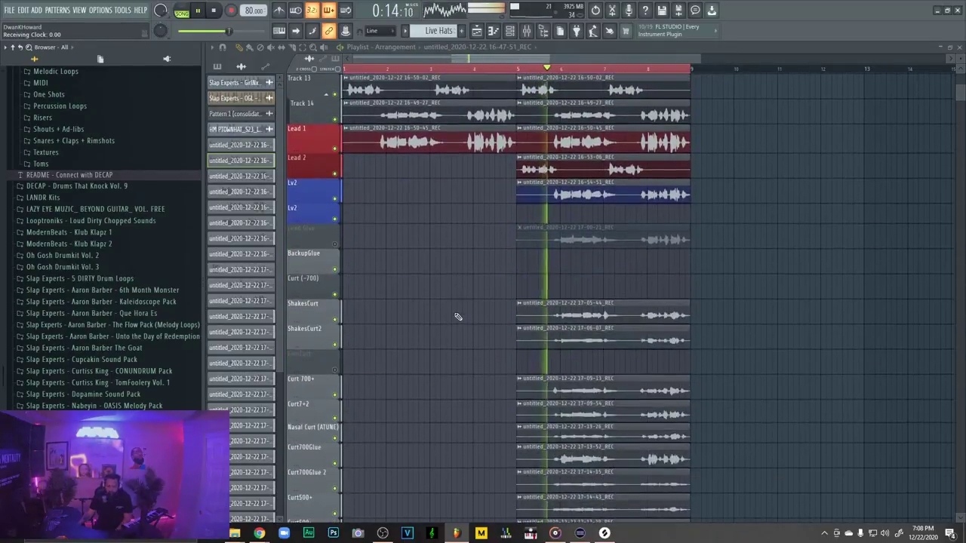
{"action": "scroll", "coordinate": [456, 315], "scroll_direction": "up", "scroll_amount": 4}
{"action": "scroll", "coordinate": [456, 315], "scroll_direction": "down", "scroll_amount": 5}
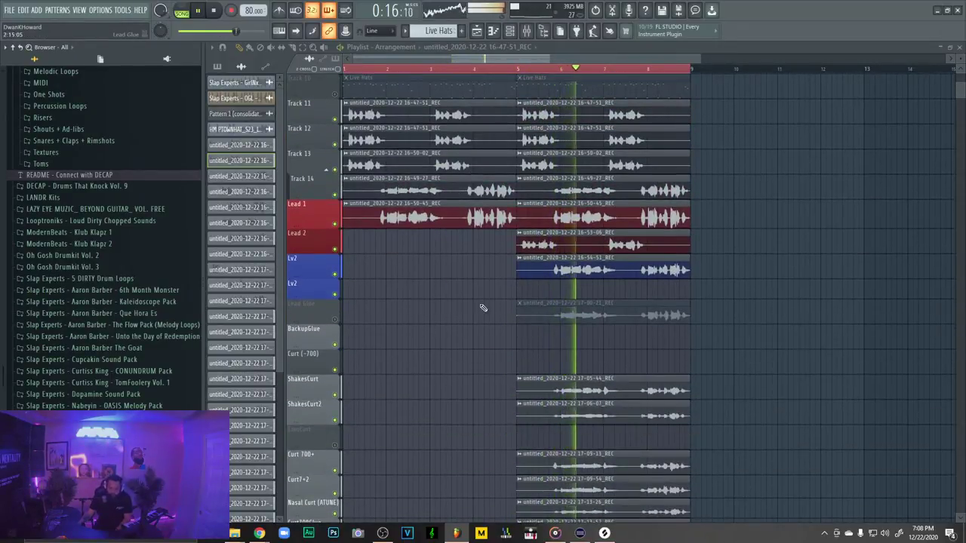
Try removing the vocal clip at bar 5 on the Lv2 track, and restore it
{"action": "right_click", "coordinate": [550, 274]}
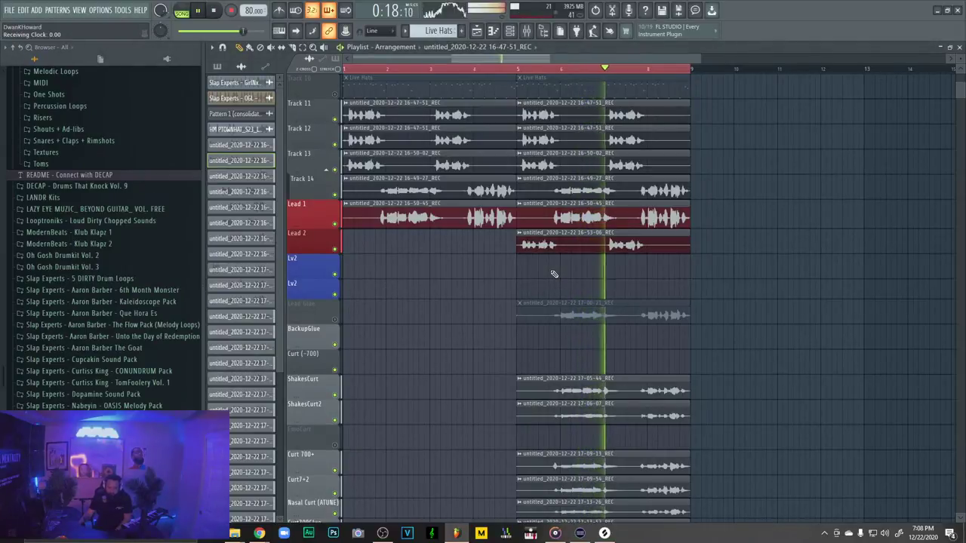
{"action": "key", "text": "ctrl+z"}
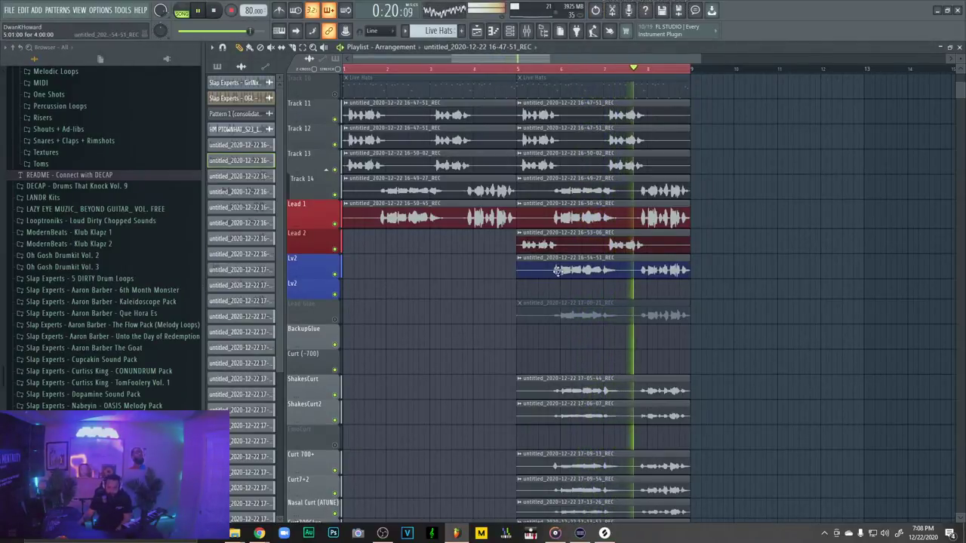
{"action": "scroll", "coordinate": [378, 293], "scroll_direction": "down", "scroll_amount": 3}
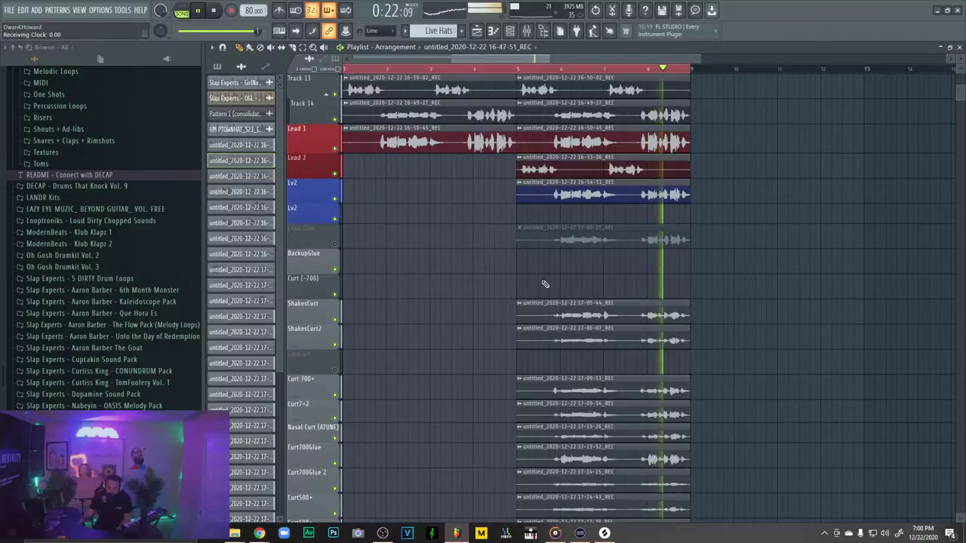
Play the arrangement from the start to just past bar 5 while reviewing the instrument and vocal tracks
{"action": "key", "text": "space"}
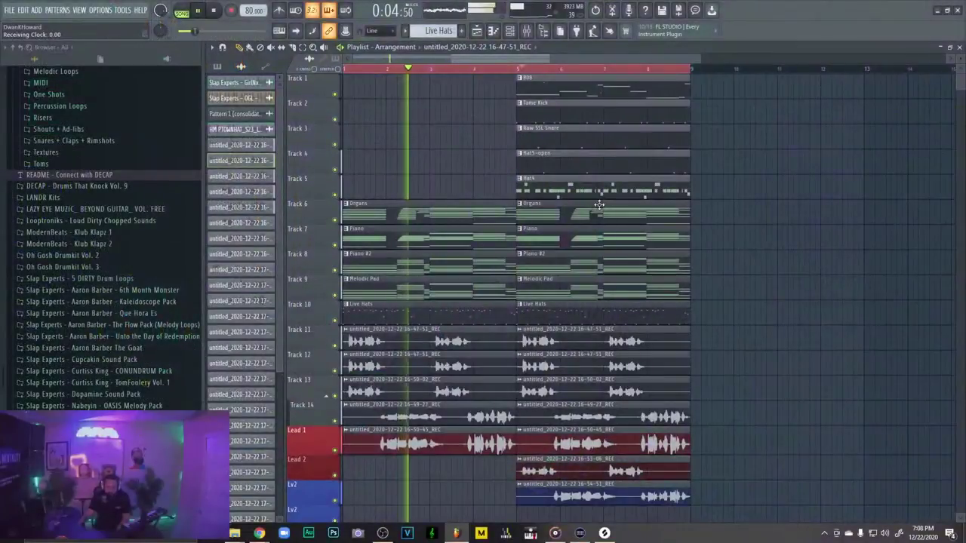
{"action": "scroll", "coordinate": [606, 240], "scroll_direction": "down", "scroll_amount": 4}
{"action": "scroll", "coordinate": [674, 229], "scroll_direction": "up", "scroll_amount": 1}
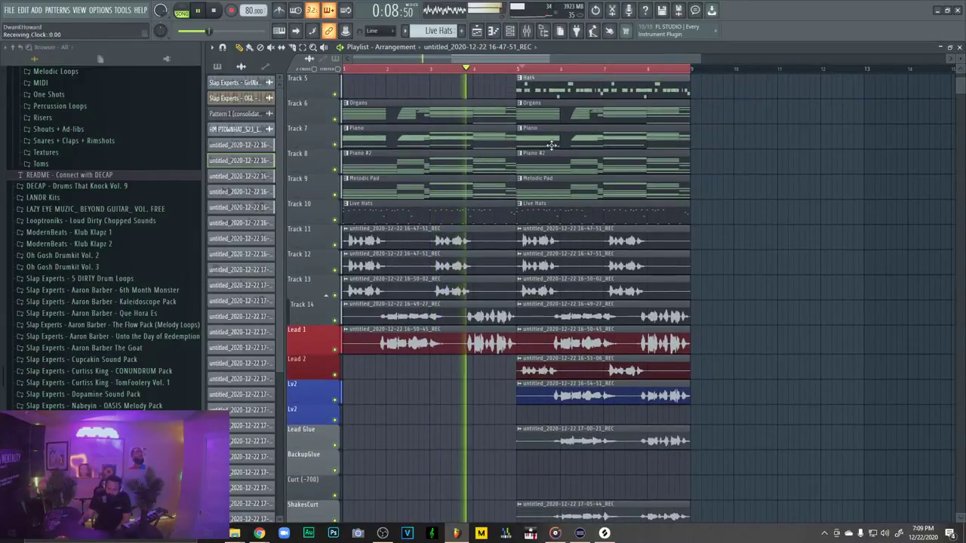
{"action": "scroll", "coordinate": [597, 276], "scroll_direction": "down", "scroll_amount": 2}
{"action": "key", "text": "space"}
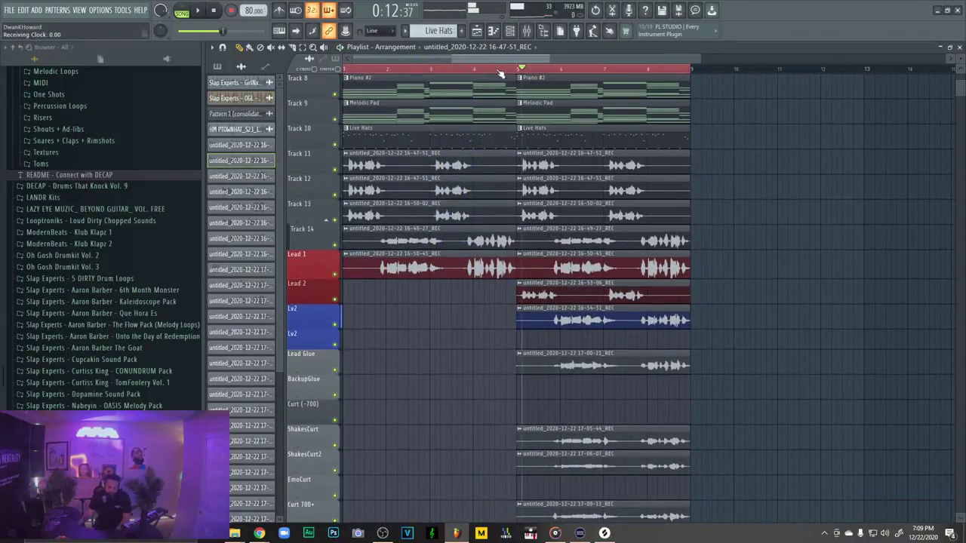
Save the project as Far Ive Come in the Projects folder
{"action": "key", "text": "ctrl+s"}
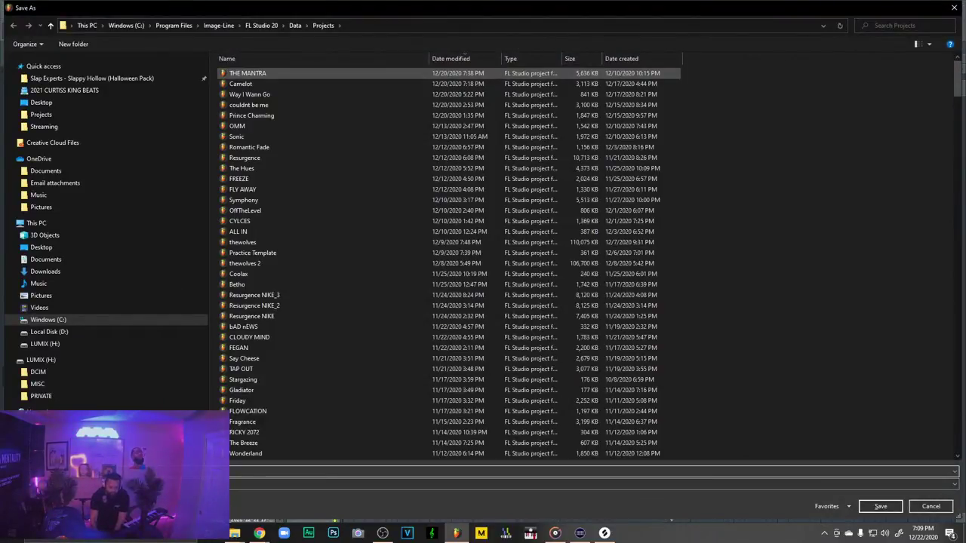
{"action": "key", "text": "Escape"}
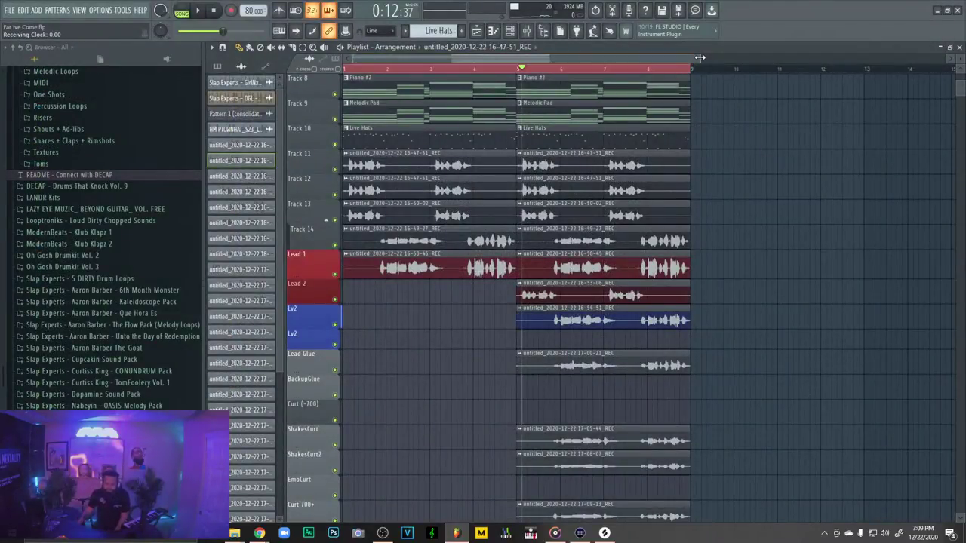
Review all instrument and vocal tracks across bars 1 to 9, and replay the song from the start
{"action": "left_click_drag", "start_coordinate": [702, 59], "coordinate": [583, 59]}
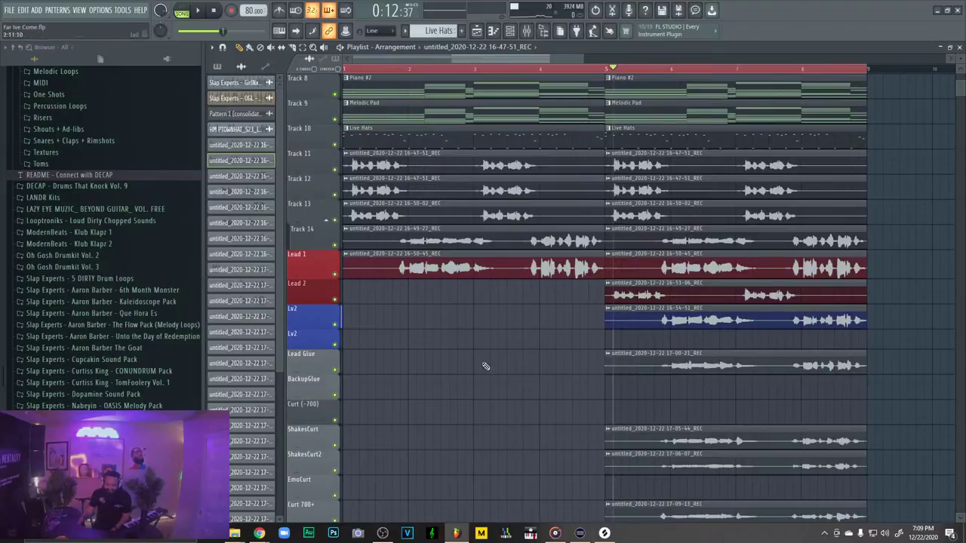
{"action": "scroll", "coordinate": [483, 339], "scroll_direction": "down", "scroll_amount": 10}
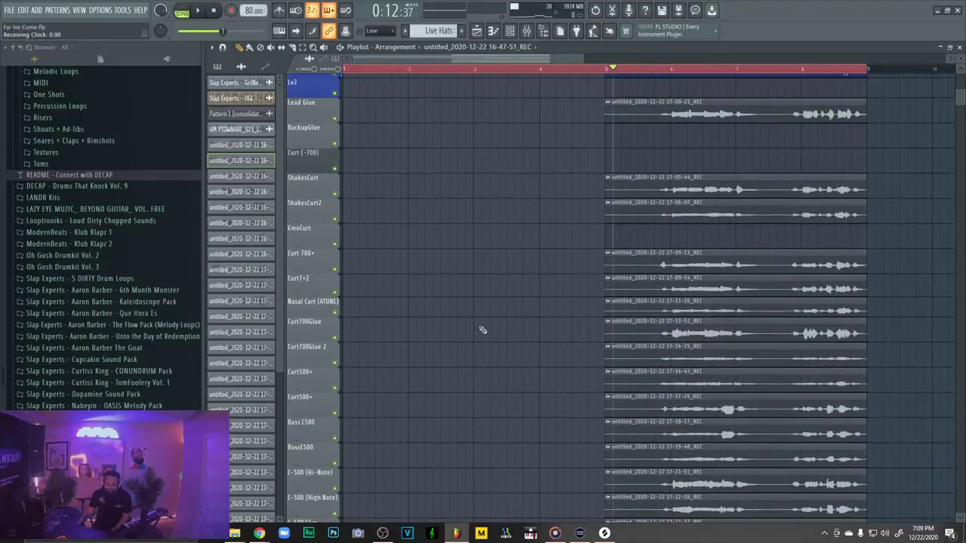
{"action": "scroll", "coordinate": [482, 328], "scroll_direction": "up", "scroll_amount": 12}
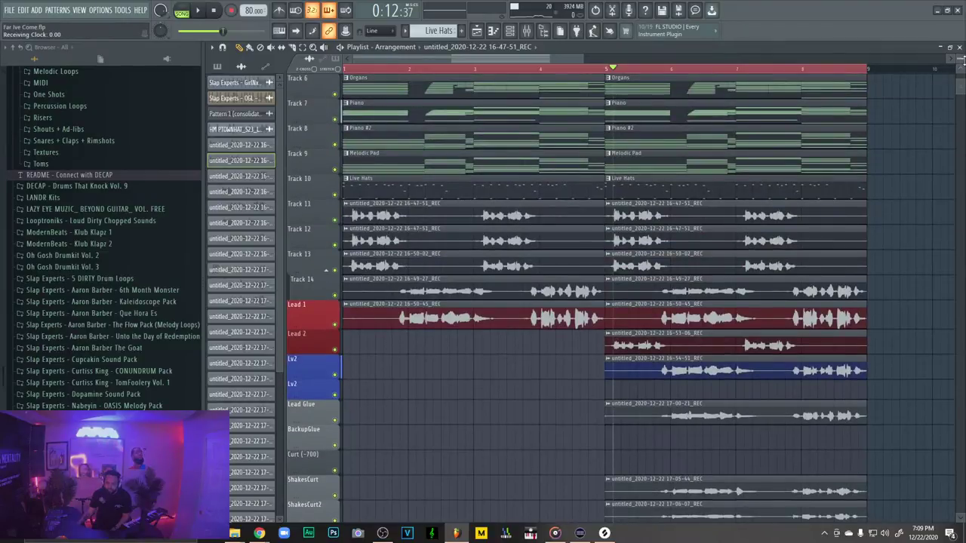
{"action": "scroll", "coordinate": [483, 328], "scroll_direction": "down", "scroll_amount": 5}
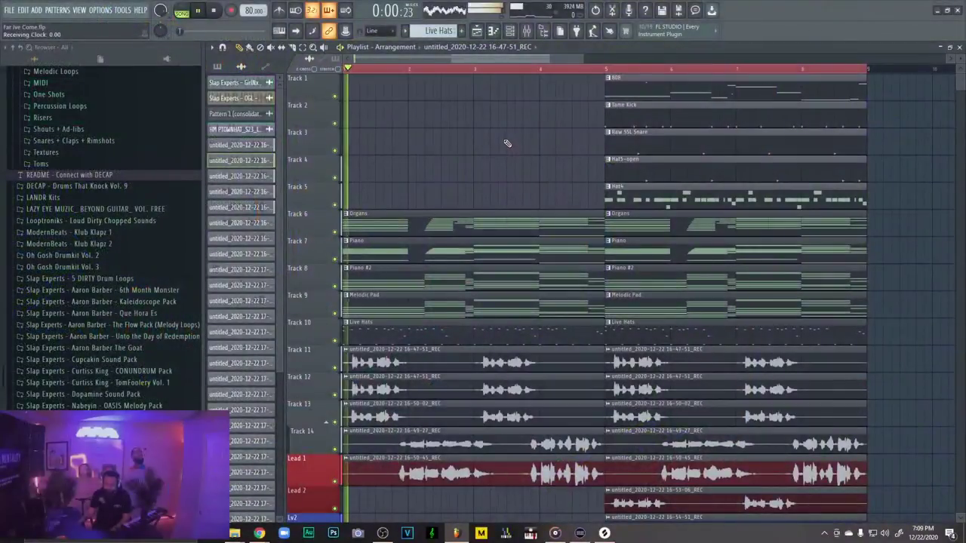
{"action": "scroll", "coordinate": [380, 251], "scroll_direction": "down", "scroll_amount": 5}
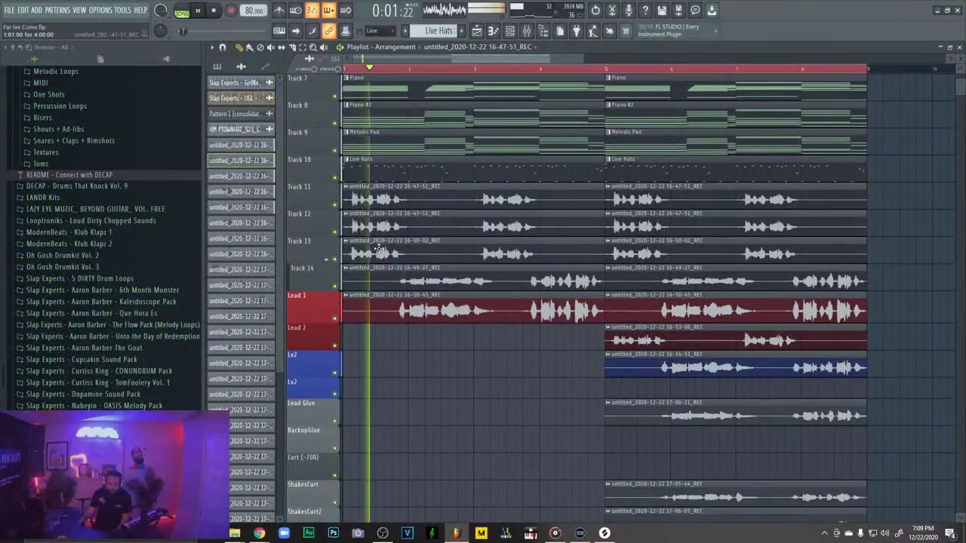
Mute the Lead 1 track and adjust the volume and pan levels of the Track 14 vocal clip
{"action": "left_click", "coordinate": [336, 318]}
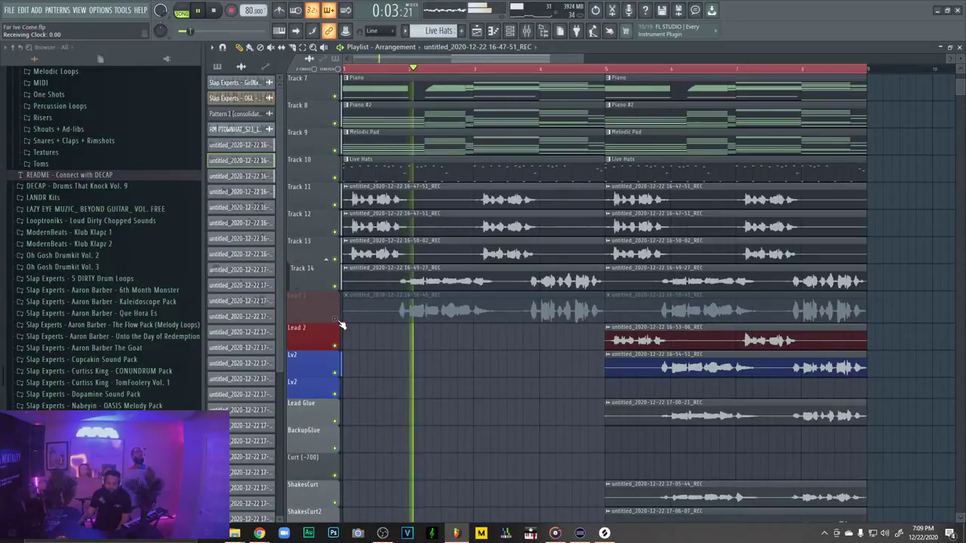
{"action": "double_click", "coordinate": [375, 275]}
{"action": "left_click", "coordinate": [322, 191]}
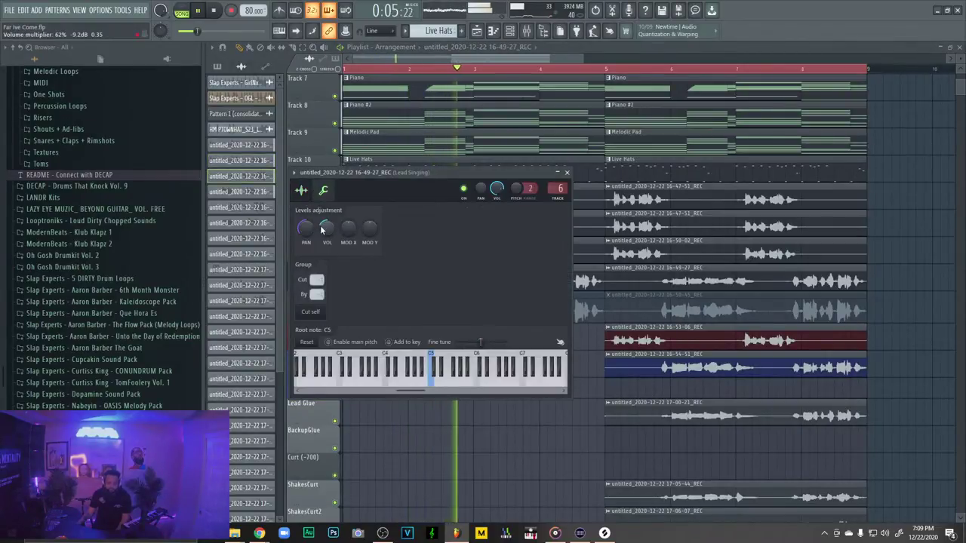
{"action": "scroll", "coordinate": [322, 230], "scroll_direction": "up", "scroll_amount": 5}
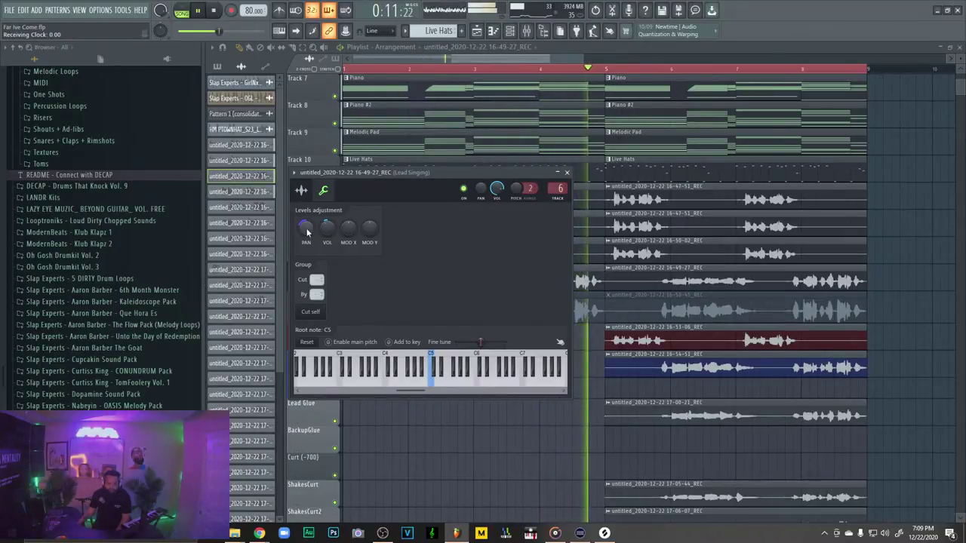
{"action": "left_click", "coordinate": [568, 174]}
Review the backing vocal tracks during playback and examine the effects on the Background Bus in the mixer
{"action": "scroll", "coordinate": [609, 289], "scroll_direction": "up", "scroll_amount": 5}
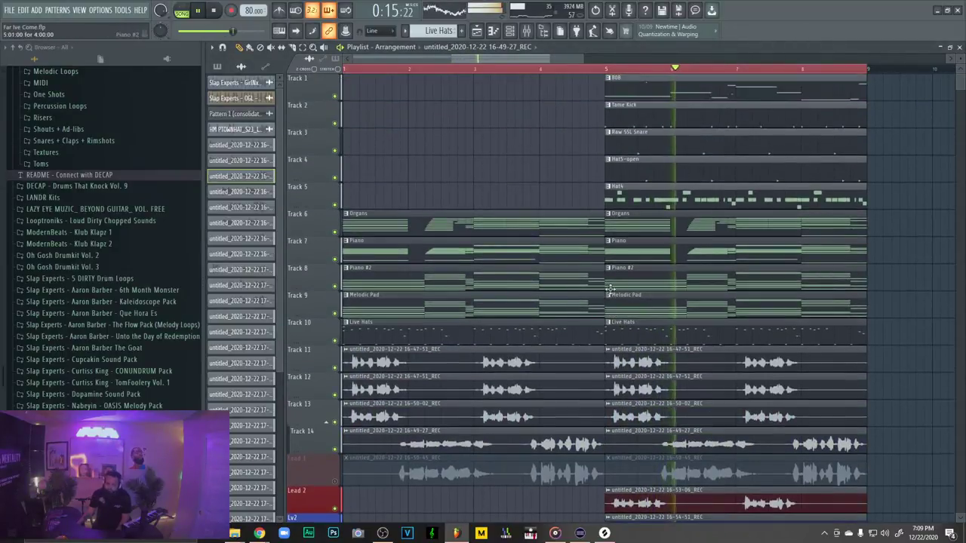
{"action": "scroll", "coordinate": [669, 324], "scroll_direction": "down", "scroll_amount": 10}
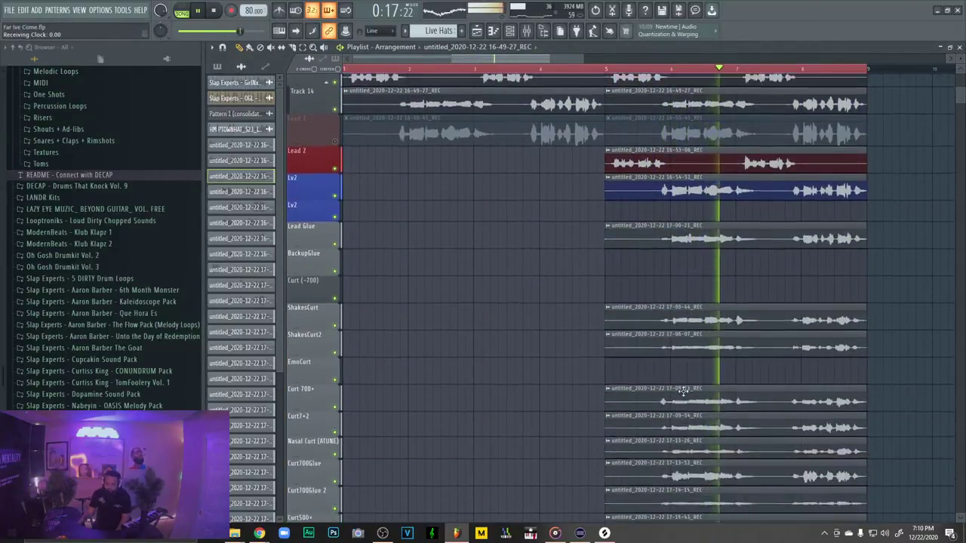
{"action": "scroll", "coordinate": [683, 391], "scroll_direction": "down", "scroll_amount": 6}
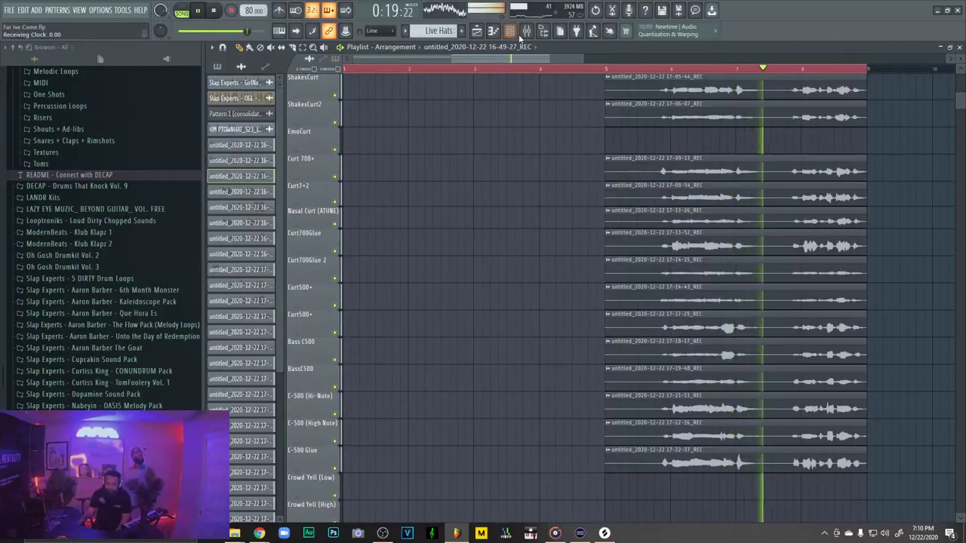
{"action": "left_click", "coordinate": [526, 31]}
{"action": "left_click", "coordinate": [527, 30]}
{"action": "left_click", "coordinate": [526, 30]}
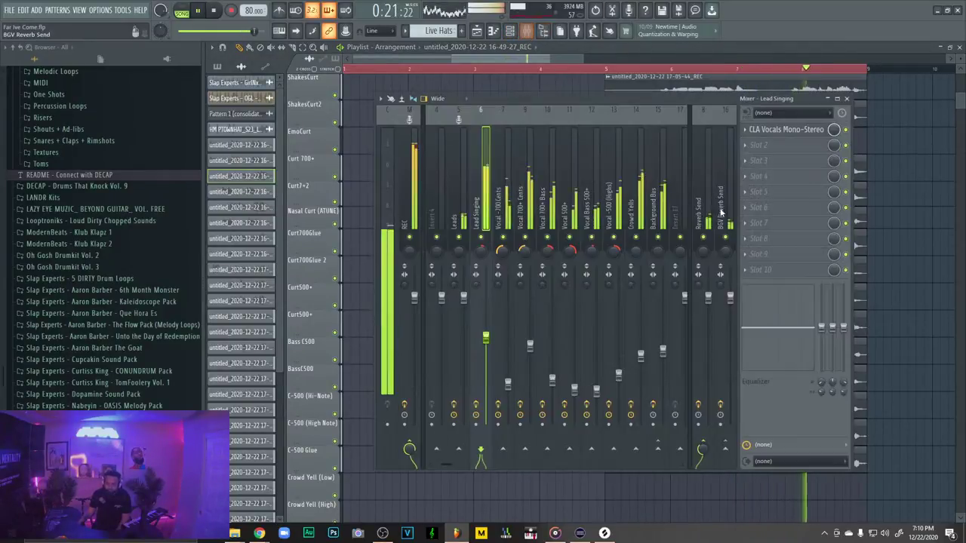
{"action": "left_click", "coordinate": [663, 197]}
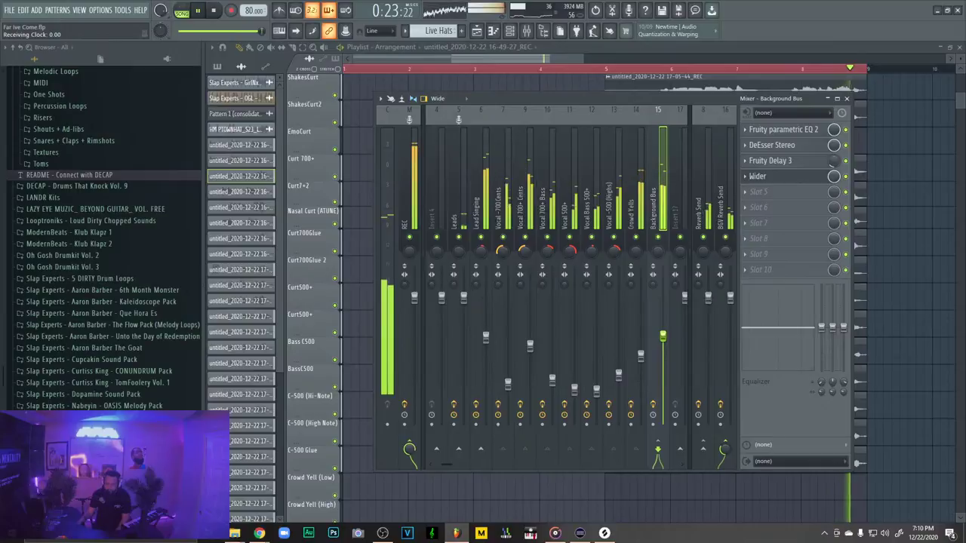
{"action": "key", "text": "space"}
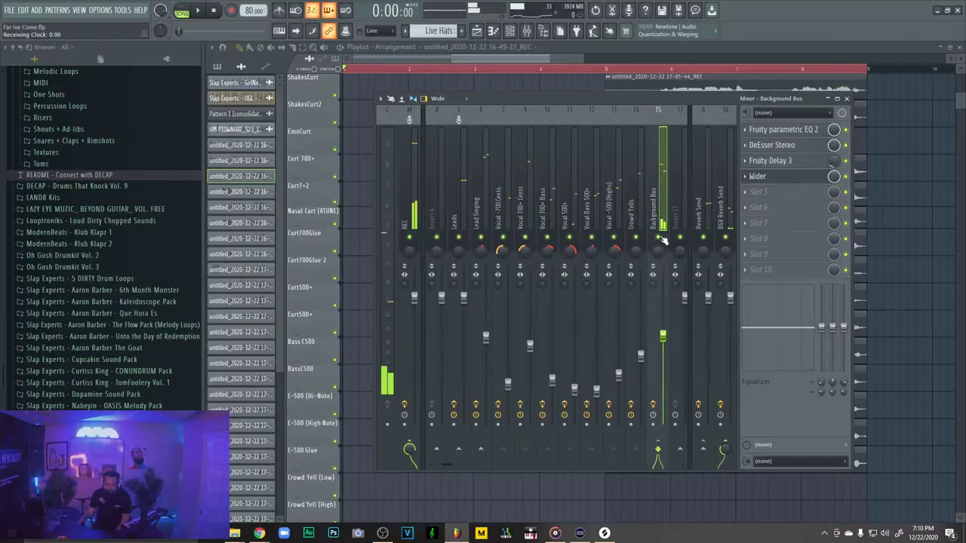
Isolate the Lead Singing, 700-cent and 500+ vocal tracks in the mixer, and play bars 5 to 9
{"action": "right_click", "coordinate": [505, 241]}
{"action": "key", "text": "space"}
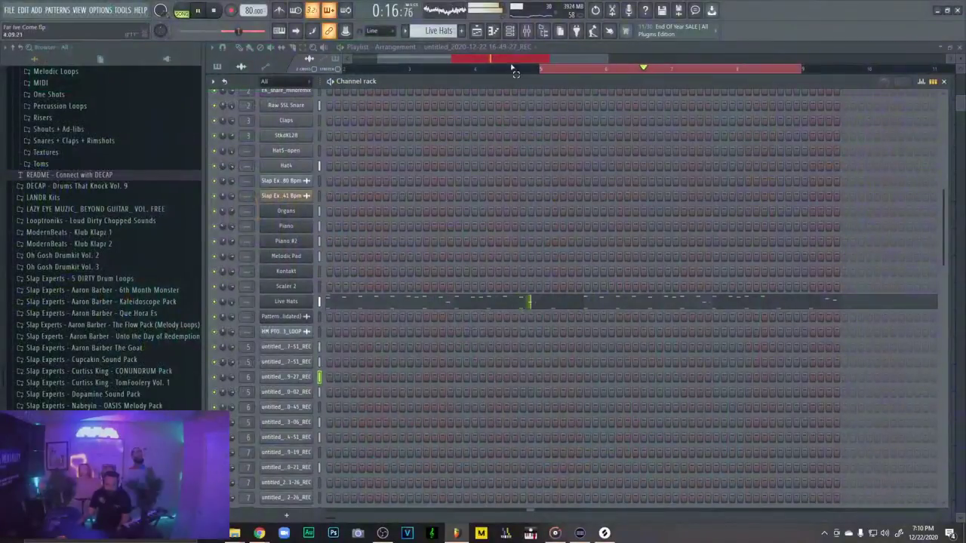
{"action": "key", "text": "F9"}
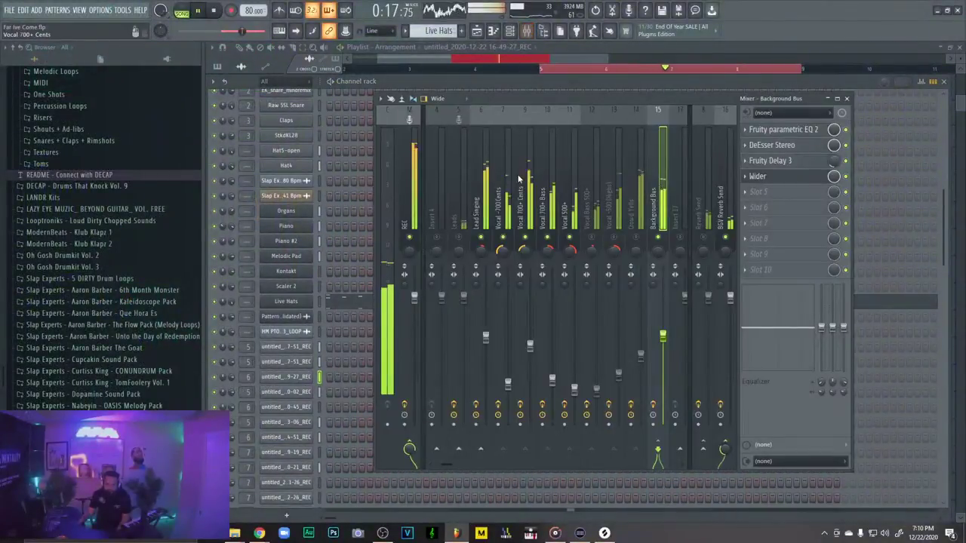
Mute the Organs, Piano, Piano #2 and Melodic Pad on Tracks 6 to 9, and restart playback
{"action": "left_click", "coordinate": [608, 59]}
{"action": "scroll", "coordinate": [604, 148], "scroll_direction": "up", "scroll_amount": 10}
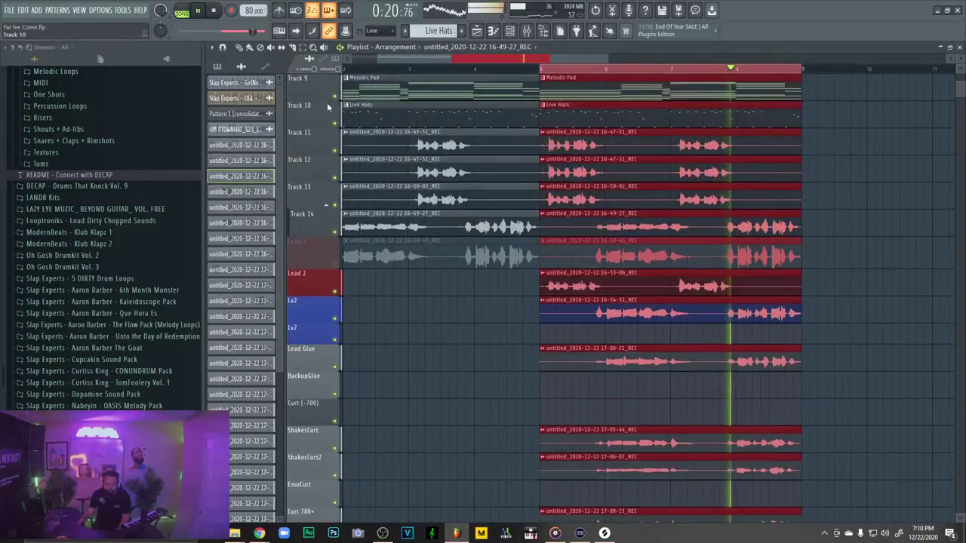
{"action": "key", "text": "space"}
{"action": "left_click", "coordinate": [335, 96]}
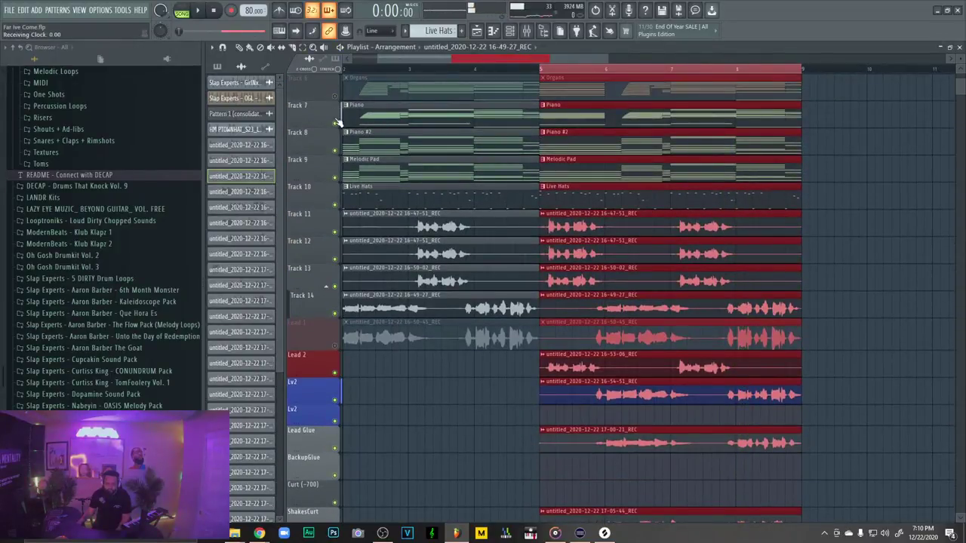
{"action": "left_click", "coordinate": [335, 123]}
{"action": "left_click", "coordinate": [335, 150]}
{"action": "left_click", "coordinate": [335, 177]}
{"action": "key", "text": "space"}
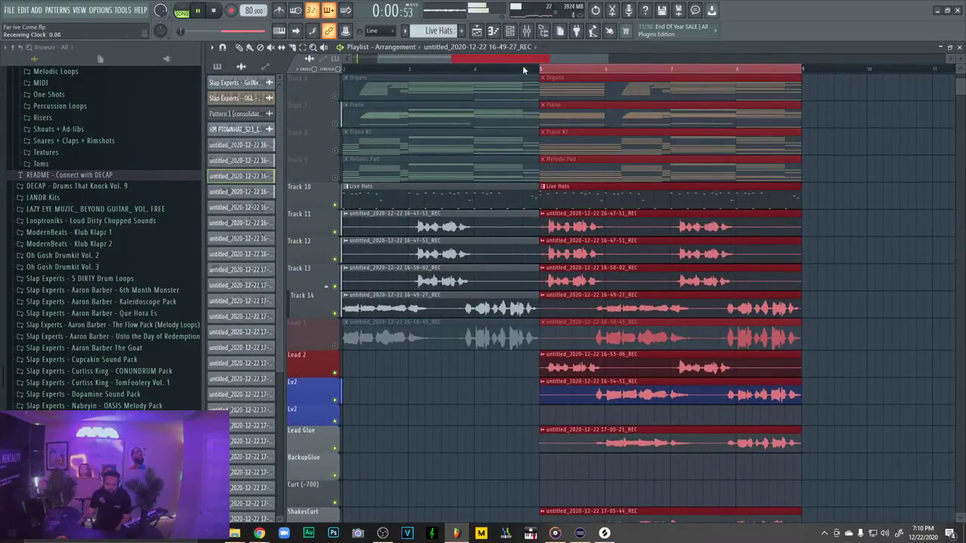
Play the section from bar 5, mute the 808 on Track 1, and replay the section
{"action": "left_click", "coordinate": [197, 10]}
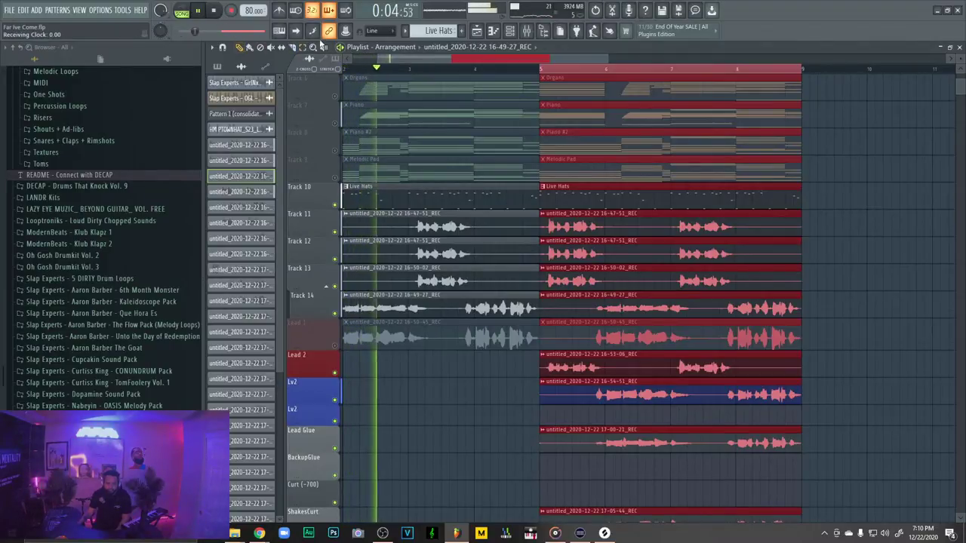
{"action": "left_click", "coordinate": [543, 69]}
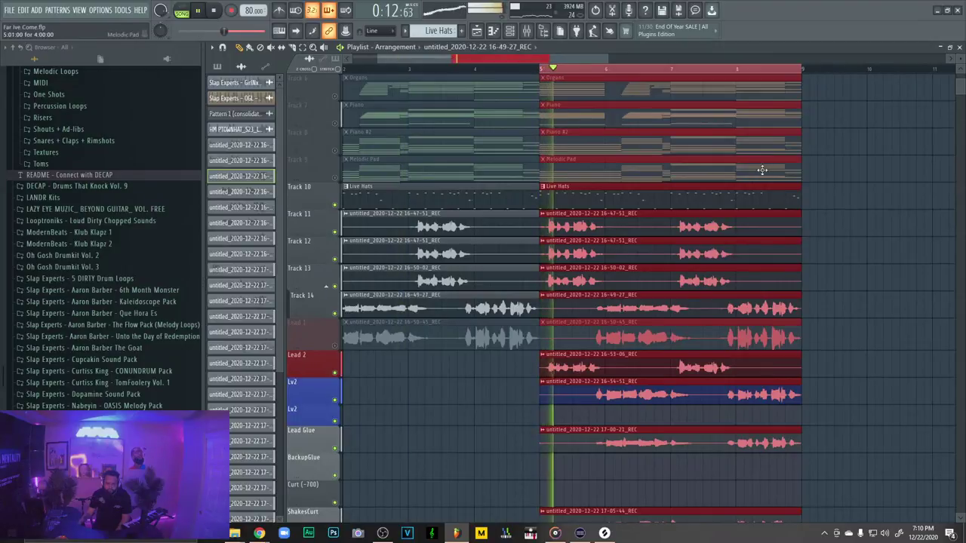
{"action": "scroll", "coordinate": [762, 171], "scroll_direction": "down", "scroll_amount": 3}
{"action": "scroll", "coordinate": [610, 176], "scroll_direction": "up", "scroll_amount": 6}
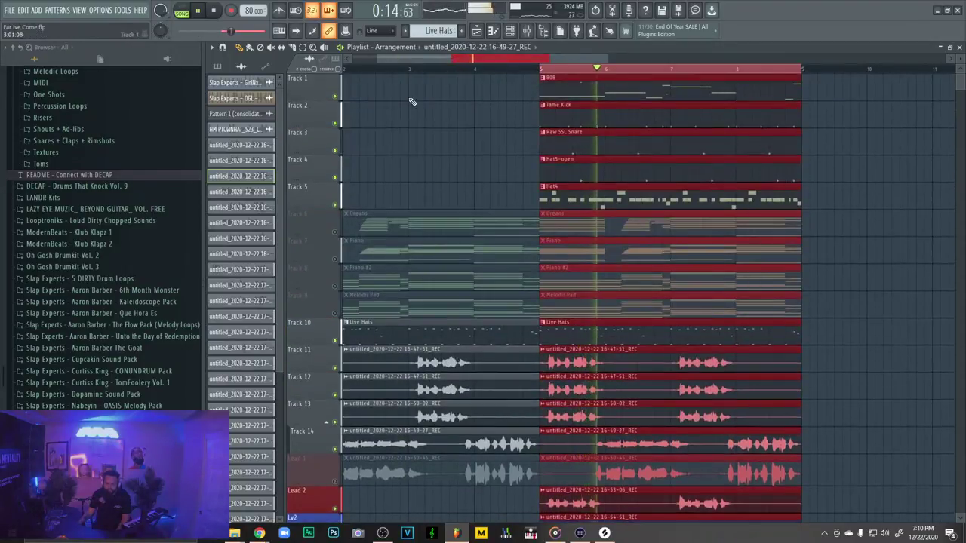
{"action": "left_click", "coordinate": [335, 97]}
{"action": "scroll", "coordinate": [709, 198], "scroll_direction": "down", "scroll_amount": 3}
{"action": "key", "text": "space"}
{"action": "key", "text": "space"}
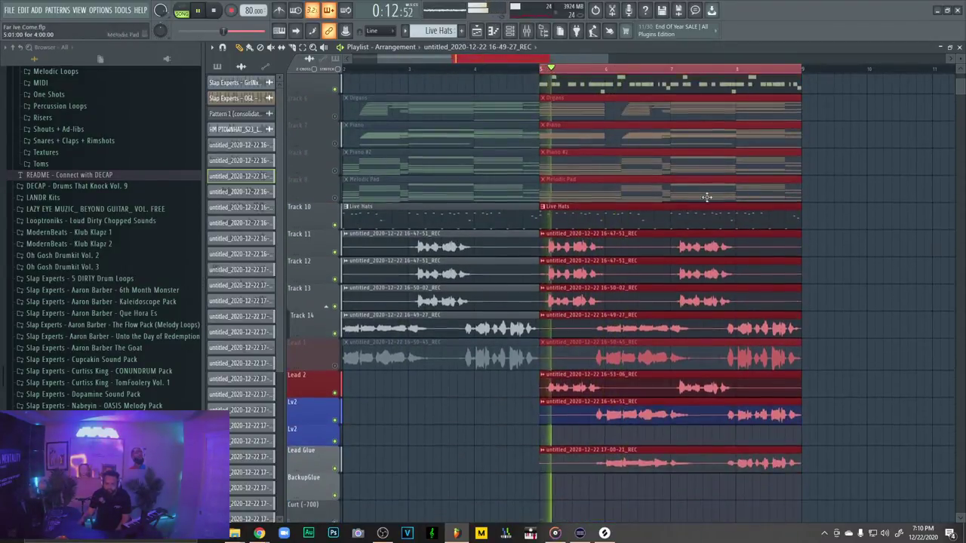
Replace Auto-Tune EFX with Little AlterBoy [64bit] on the Vocal -700 Cents mixer track
{"action": "scroll", "coordinate": [705, 200], "scroll_direction": "down", "scroll_amount": 5}
{"action": "scroll", "coordinate": [701, 215], "scroll_direction": "up", "scroll_amount": 1}
{"action": "scroll", "coordinate": [698, 225], "scroll_direction": "down", "scroll_amount": 1}
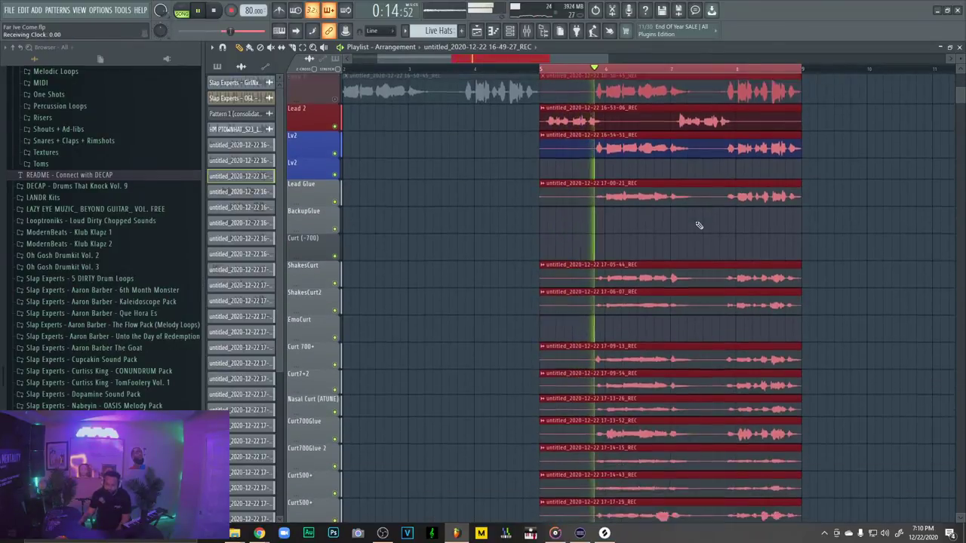
{"action": "scroll", "coordinate": [699, 225], "scroll_direction": "down", "scroll_amount": 2}
{"action": "left_click", "coordinate": [524, 31]}
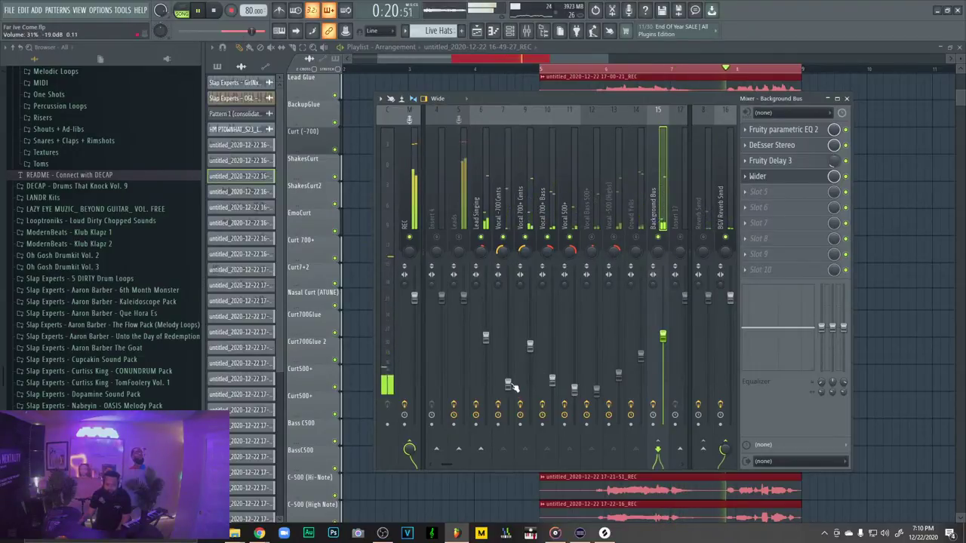
{"action": "left_click", "coordinate": [502, 253]}
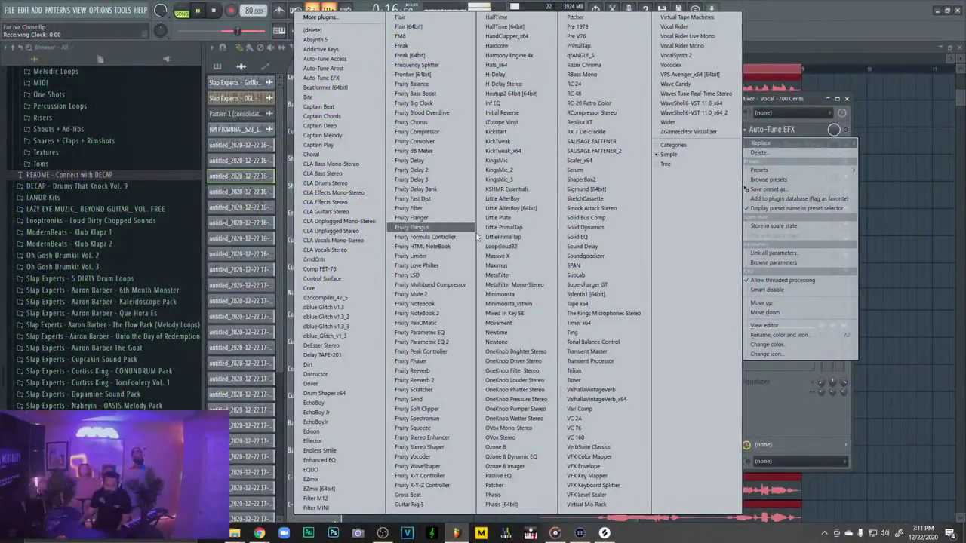
{"action": "left_click", "coordinate": [513, 207]}
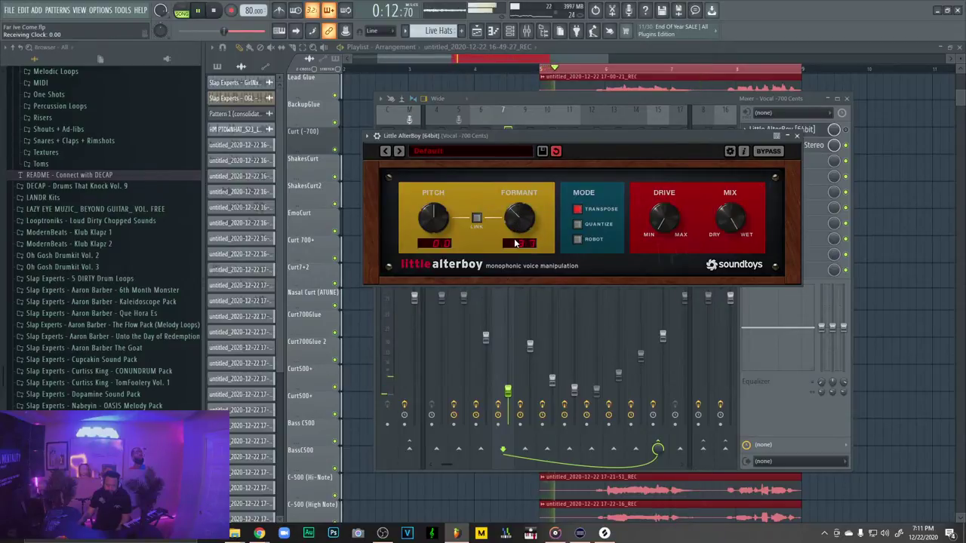
Try a Little AlterBoy formant of about -4.2 on the Vocal -700 Cents track and compare the sound with the effect bypassed
{"action": "left_click_drag", "start_coordinate": [515, 239], "coordinate": [515, 238]}
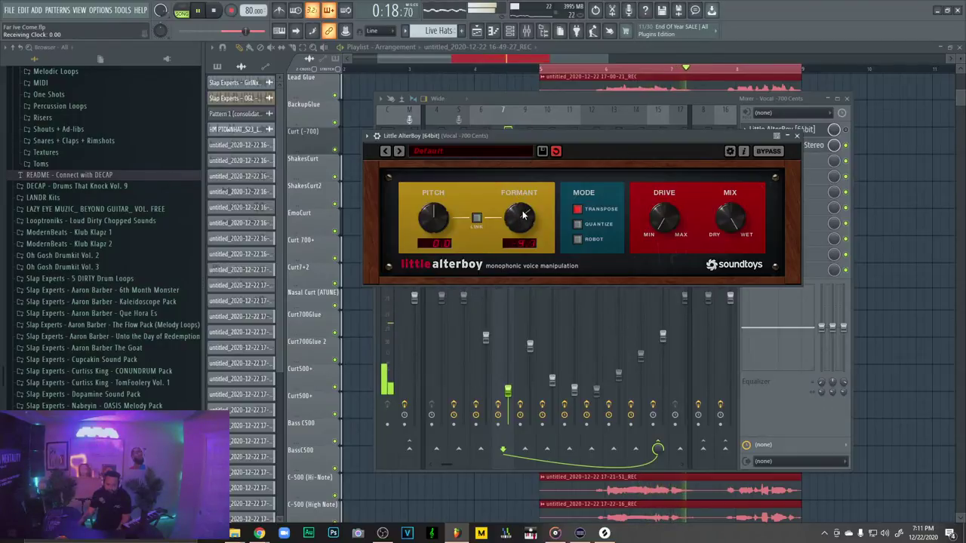
{"action": "left_click_drag", "start_coordinate": [523, 215], "coordinate": [522, 219]}
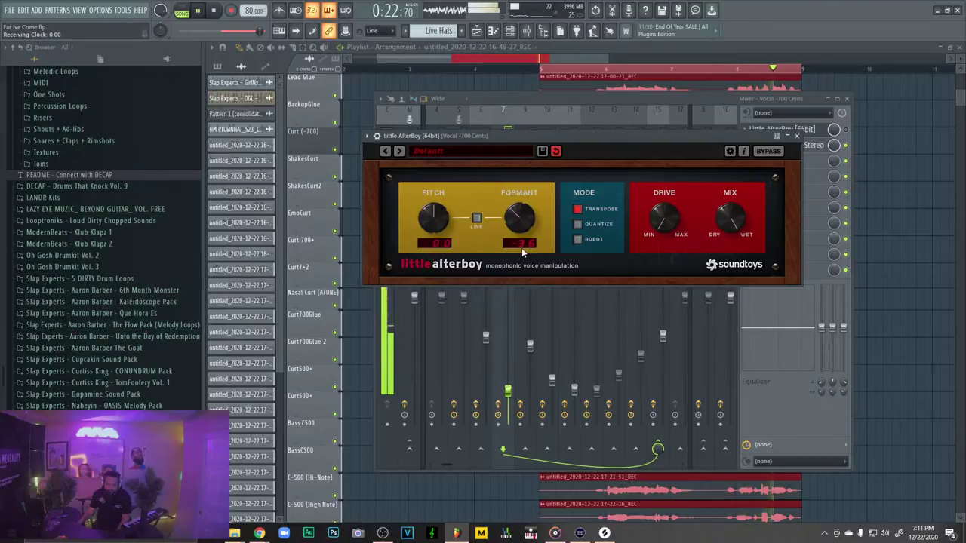
{"action": "left_click_drag", "start_coordinate": [520, 249], "coordinate": [521, 251]}
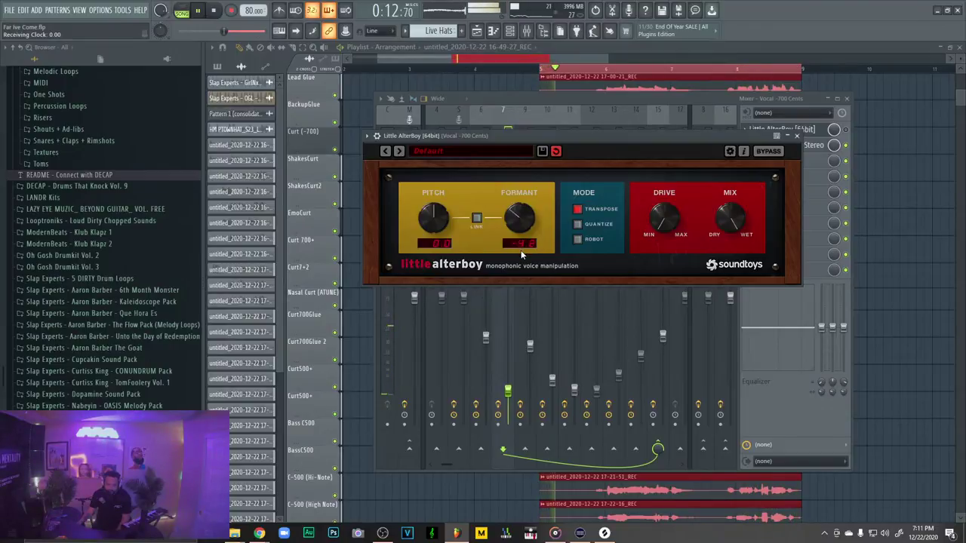
{"action": "left_click", "coordinate": [591, 106]}
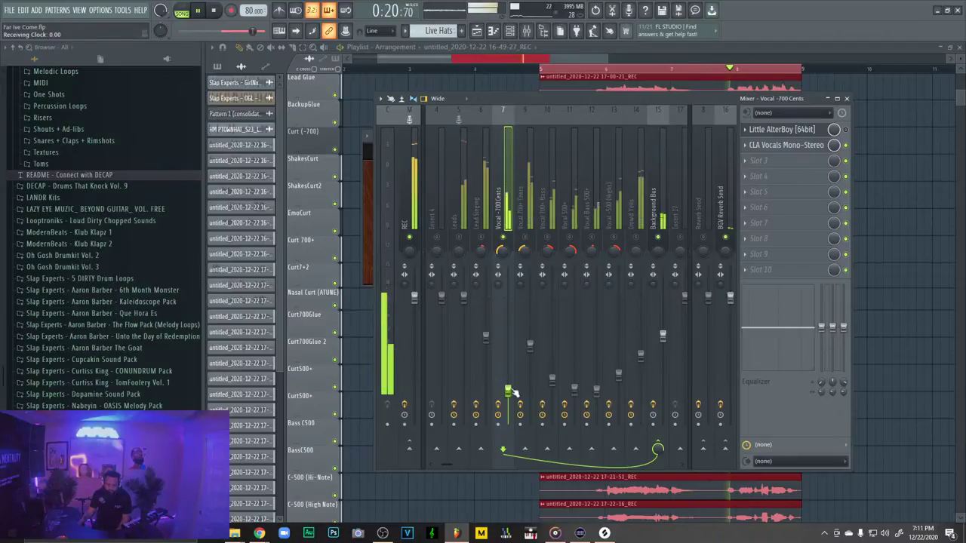
{"action": "left_click", "coordinate": [799, 133]}
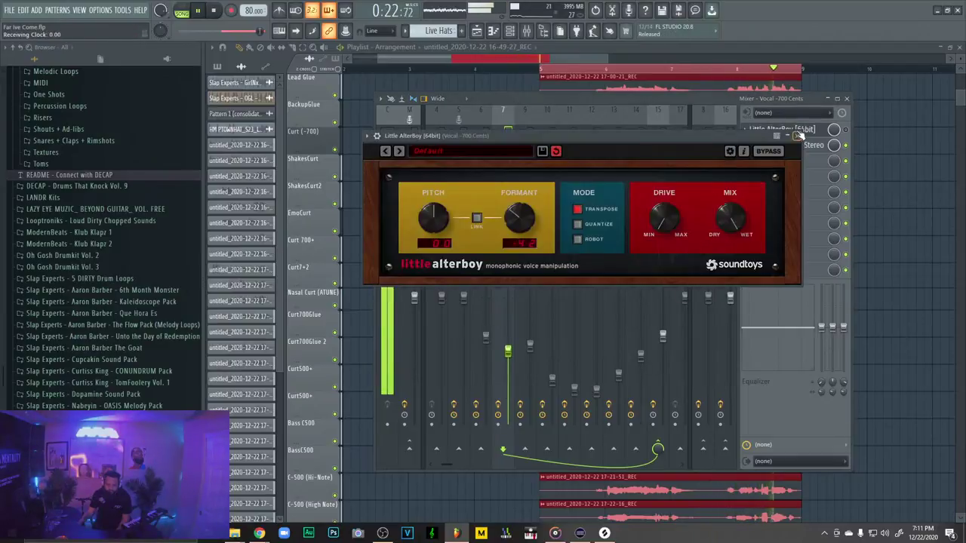
{"action": "left_click", "coordinate": [850, 133]}
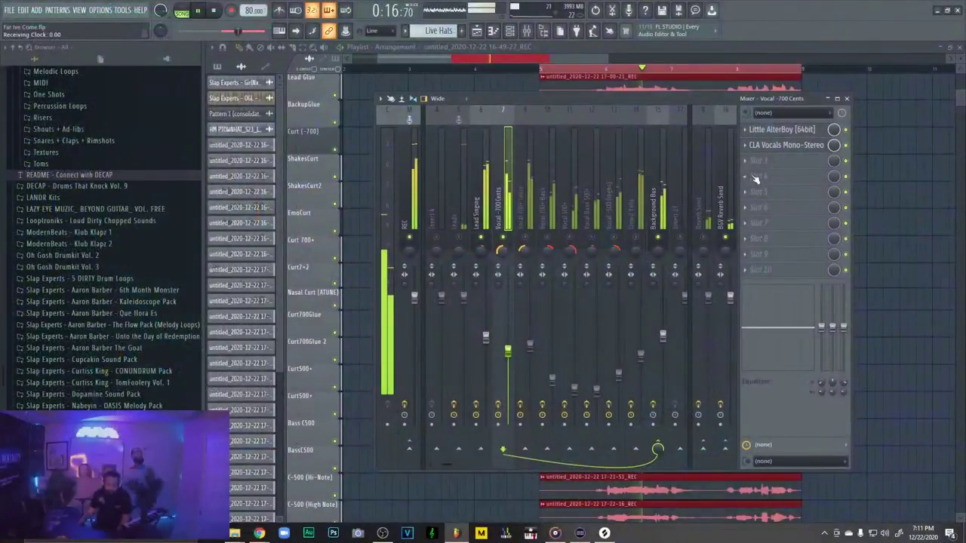
Set the Little AlterBoy formant on the Vocal -700 Cents track to 2.3 and close the plugin
{"action": "left_click", "coordinate": [812, 131]}
{"action": "key", "text": "space"}
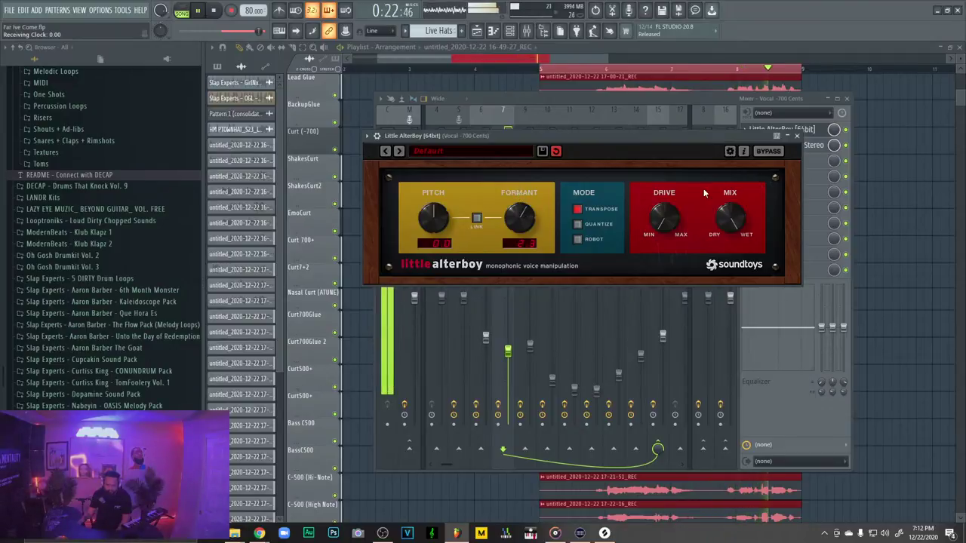
{"action": "left_click", "coordinate": [797, 136]}
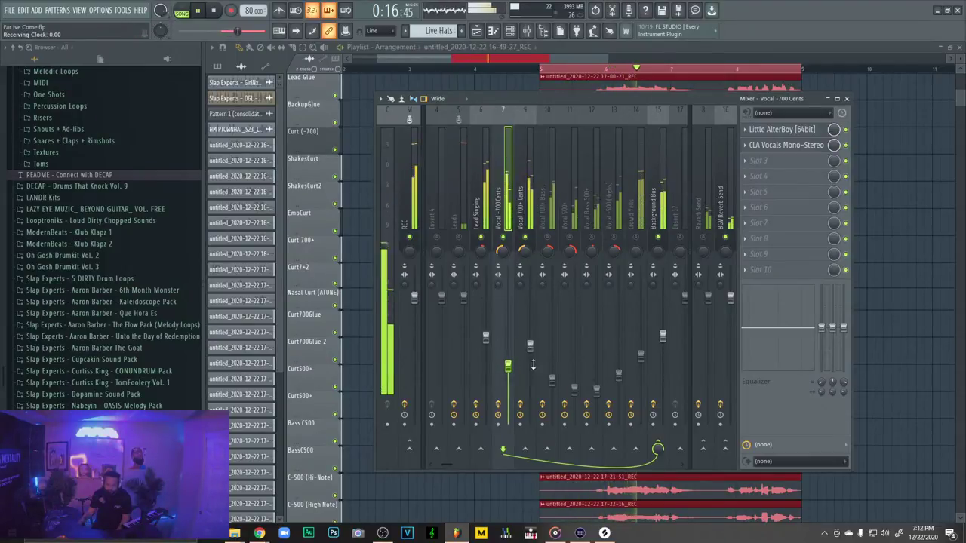
Check Auto-Tune EFX on the Vocal 700+ Cents track and add Little AlterBoy [64bit] in its slot 3
{"action": "left_click", "coordinate": [526, 227]}
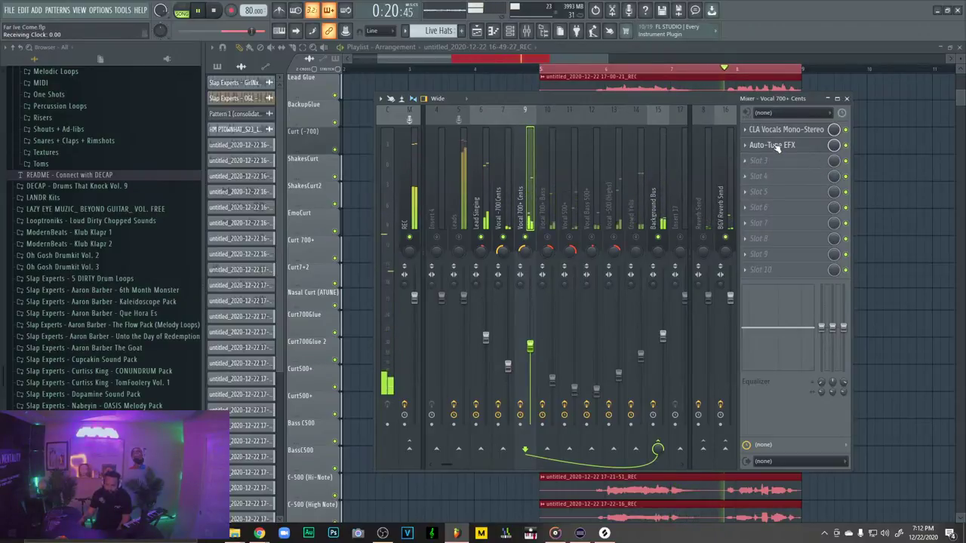
{"action": "left_click", "coordinate": [775, 145]}
{"action": "left_click", "coordinate": [847, 145]}
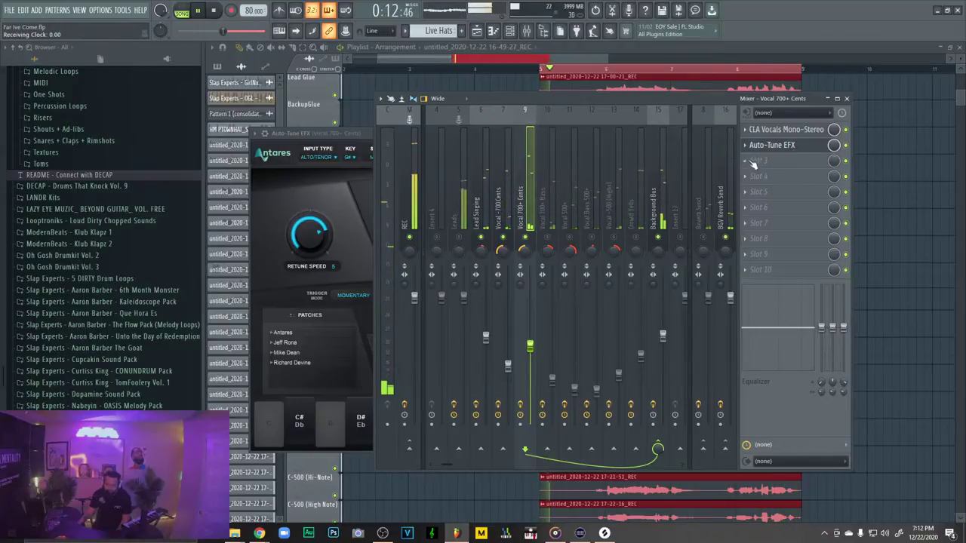
{"action": "left_click", "coordinate": [752, 163]}
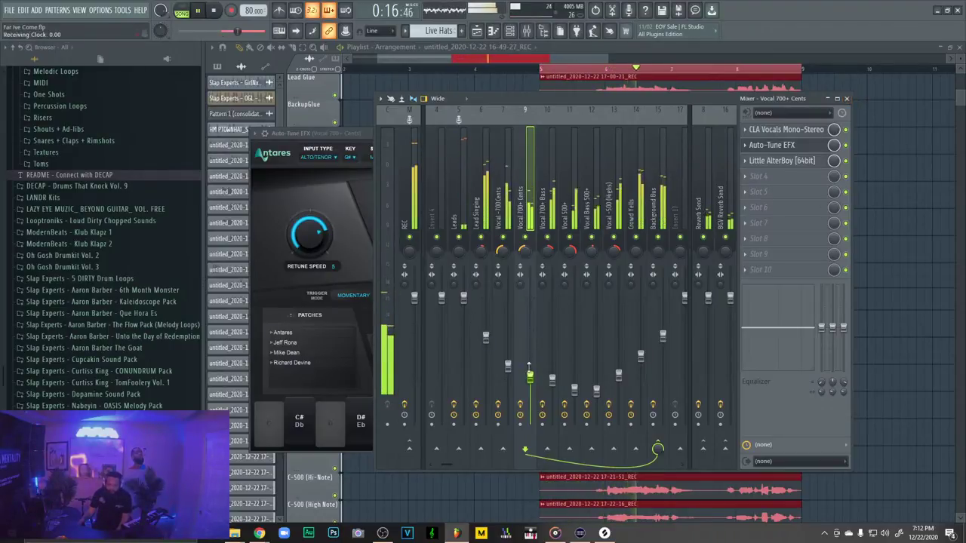
Lower the Vocal 700+ Cents track's volume, mute the track, and close the mixer and Auto-Tune EFX
{"action": "left_click_drag", "start_coordinate": [530, 377], "coordinate": [530, 388]}
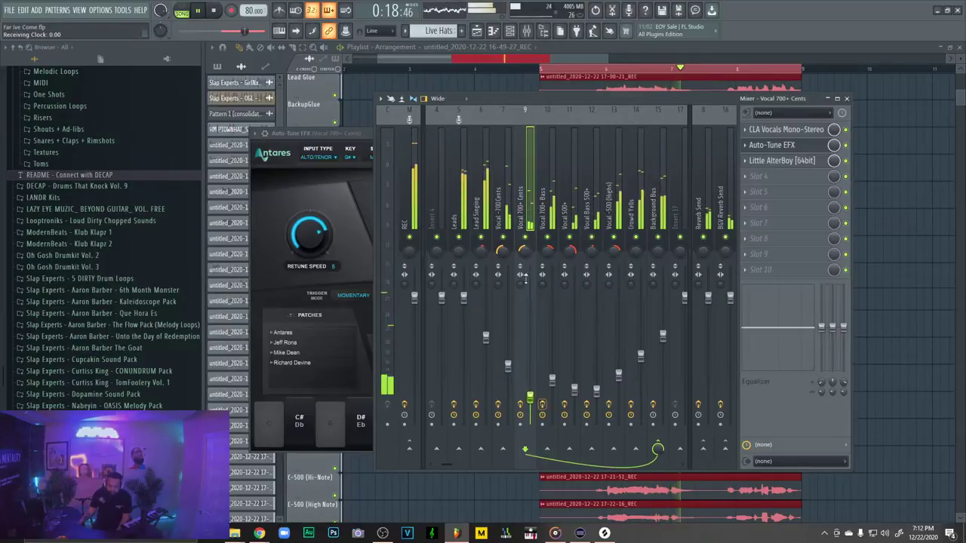
{"action": "left_click", "coordinate": [525, 237]}
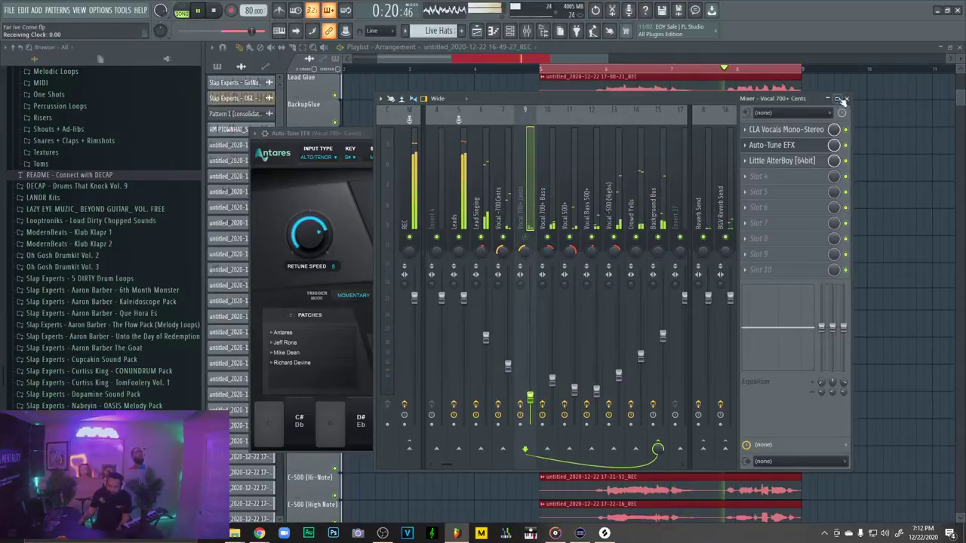
{"action": "left_click", "coordinate": [847, 99]}
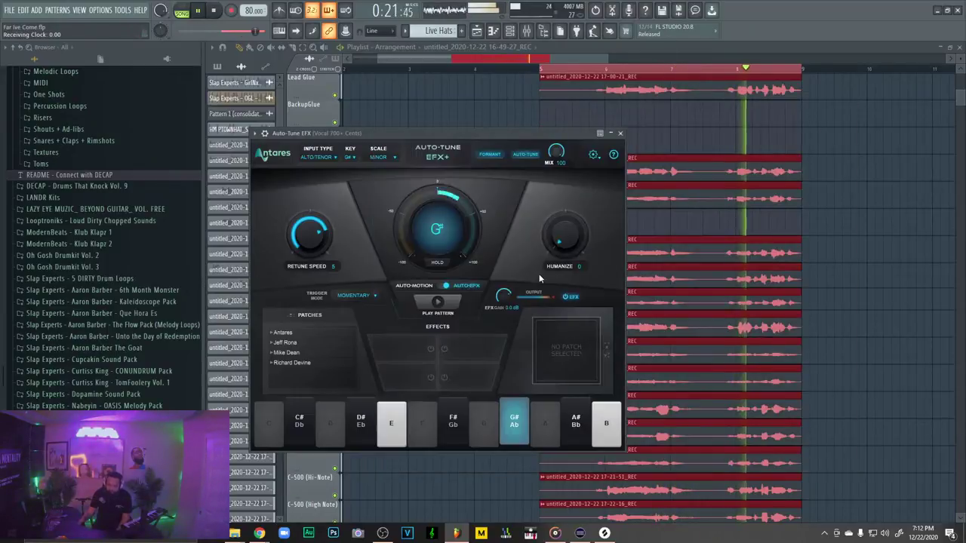
{"action": "left_click", "coordinate": [624, 134]}
Play the song from bar 1 and unmute the Organs, Piano, Piano #2, Melodic Pad and Lead 1 tracks
{"action": "left_click", "coordinate": [479, 70]}
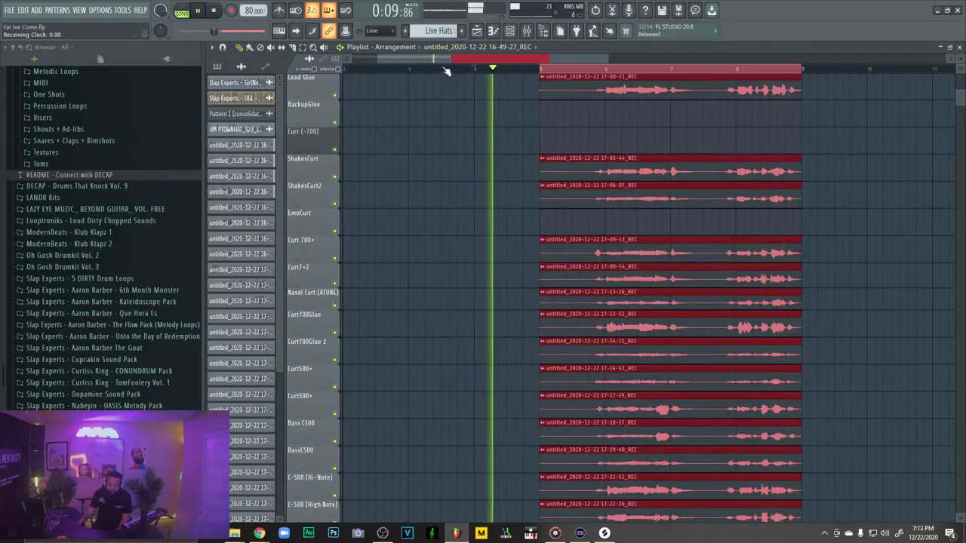
{"action": "left_click_drag", "start_coordinate": [407, 69], "coordinate": [341, 70]}
{"action": "scroll", "coordinate": [362, 133], "scroll_direction": "up", "scroll_amount": 13}
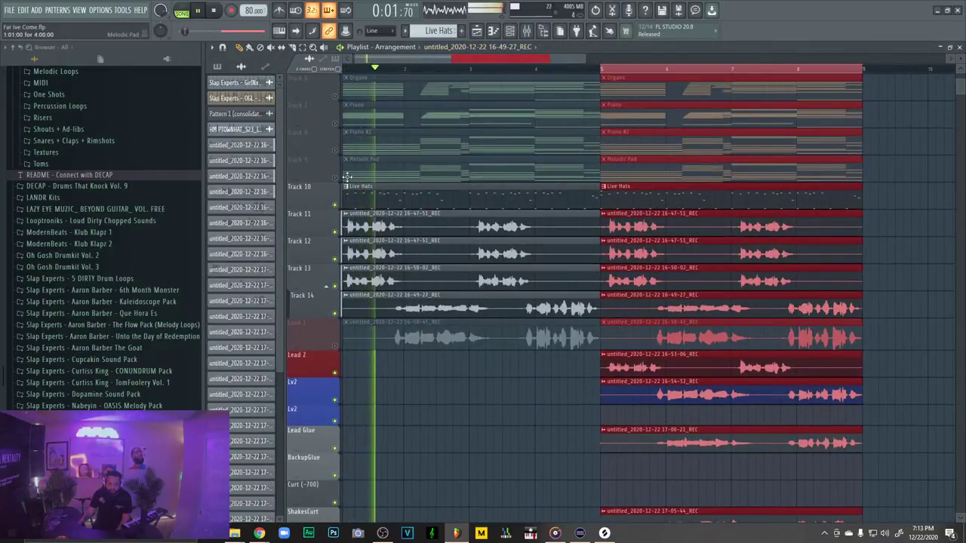
{"action": "scroll", "coordinate": [423, 189], "scroll_direction": "down", "scroll_amount": 3}
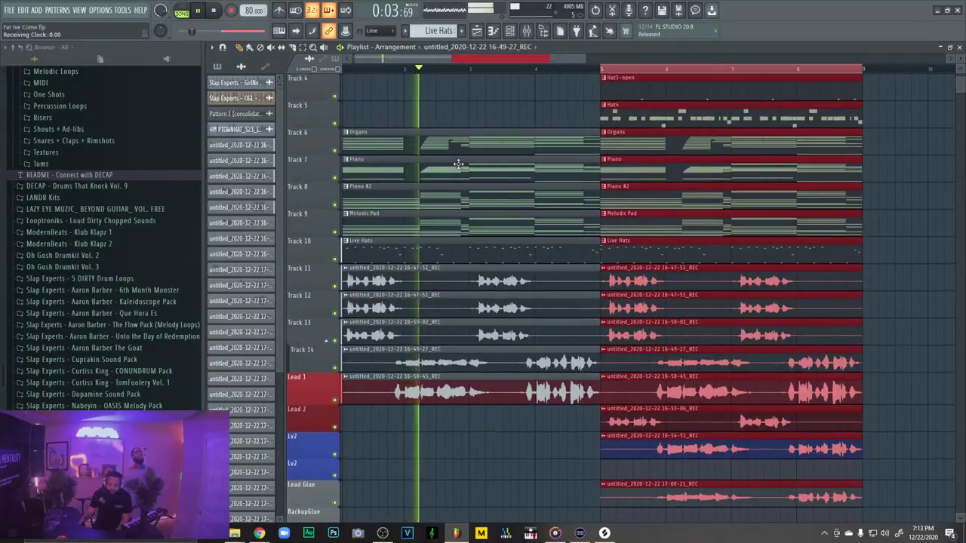
{"action": "scroll", "coordinate": [464, 165], "scroll_direction": "down", "scroll_amount": 2}
Review the instrument and vocal tracks in the playlist while the arrangement plays through bars 3 to 7
{"action": "scroll", "coordinate": [513, 211], "scroll_direction": "up", "scroll_amount": 9}
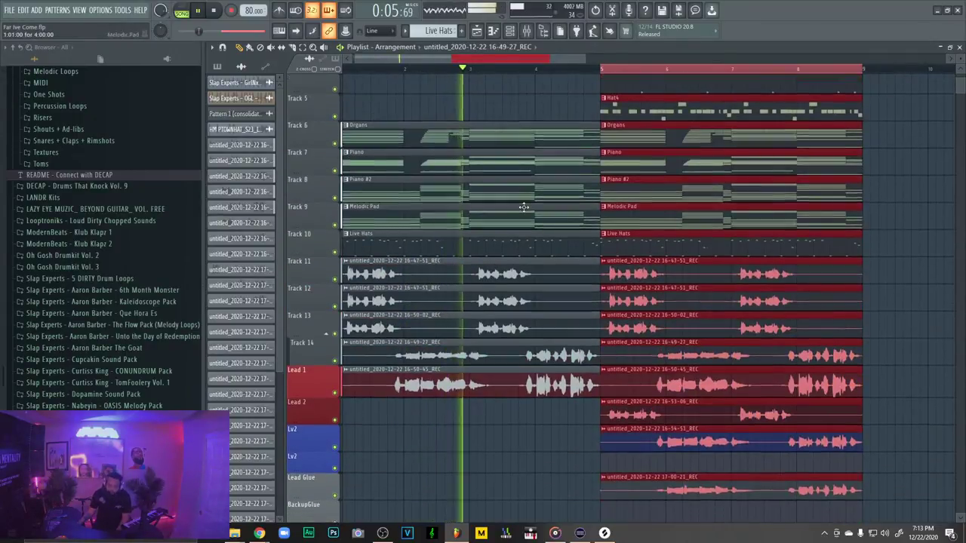
{"action": "scroll", "coordinate": [534, 229], "scroll_direction": "down", "scroll_amount": 8}
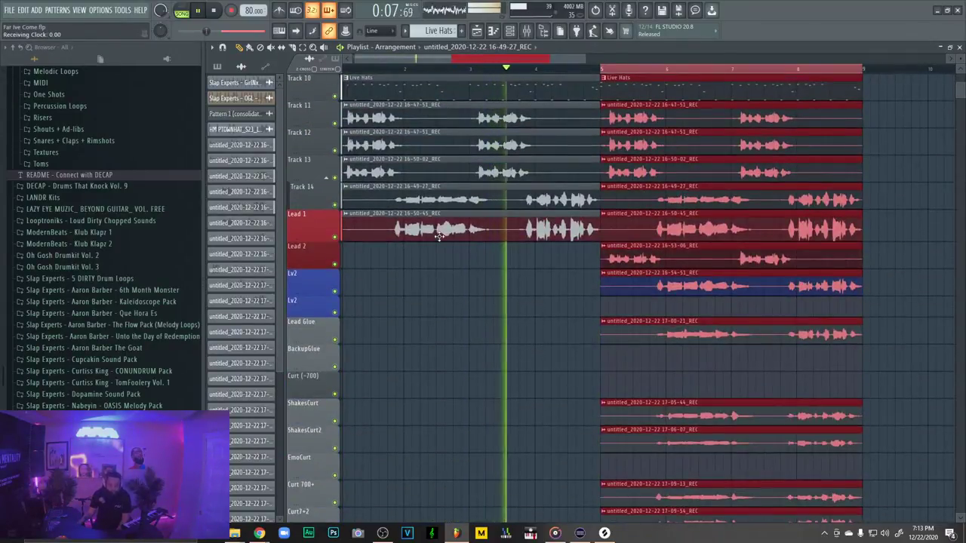
{"action": "scroll", "coordinate": [302, 75], "scroll_direction": "up", "scroll_amount": 8}
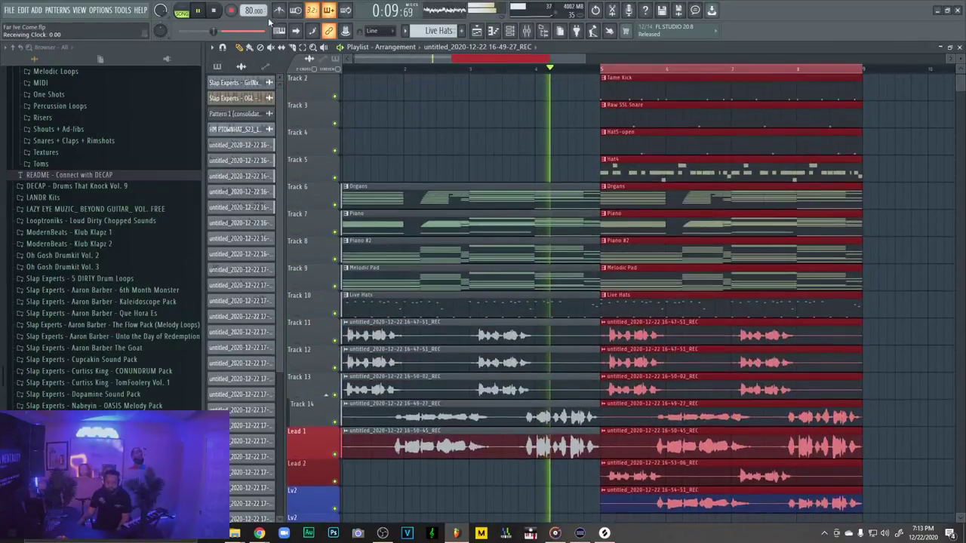
{"action": "scroll", "coordinate": [565, 144], "scroll_direction": "down", "scroll_amount": 3}
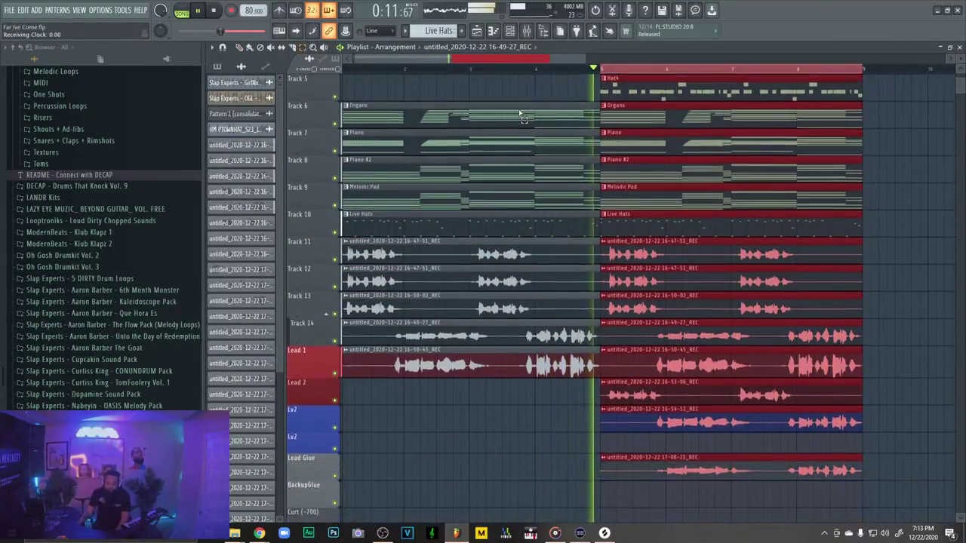
{"action": "scroll", "coordinate": [562, 135], "scroll_direction": "up", "scroll_amount": 4}
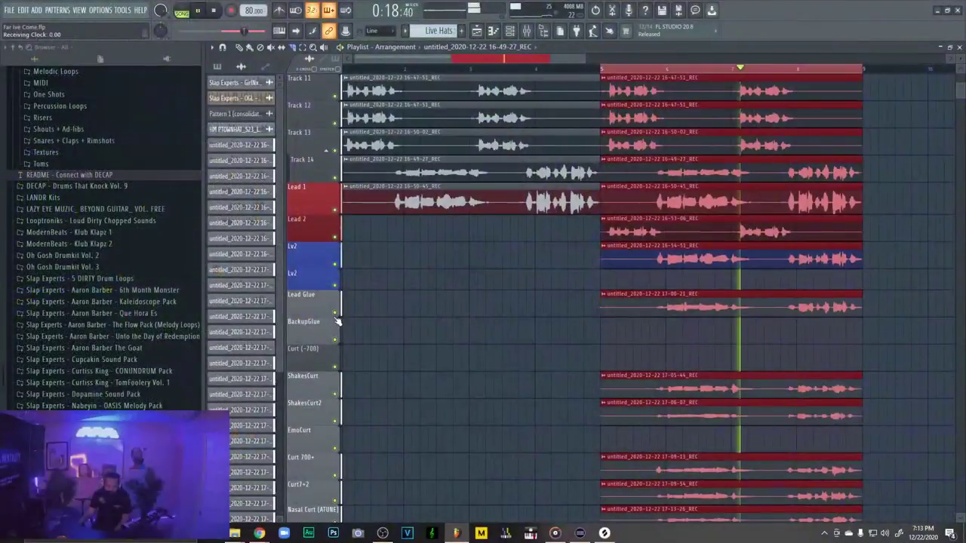
{"action": "scroll", "coordinate": [562, 100], "scroll_direction": "up", "scroll_amount": 3}
{"action": "scroll", "coordinate": [562, 100], "scroll_direction": "up", "scroll_amount": 3}
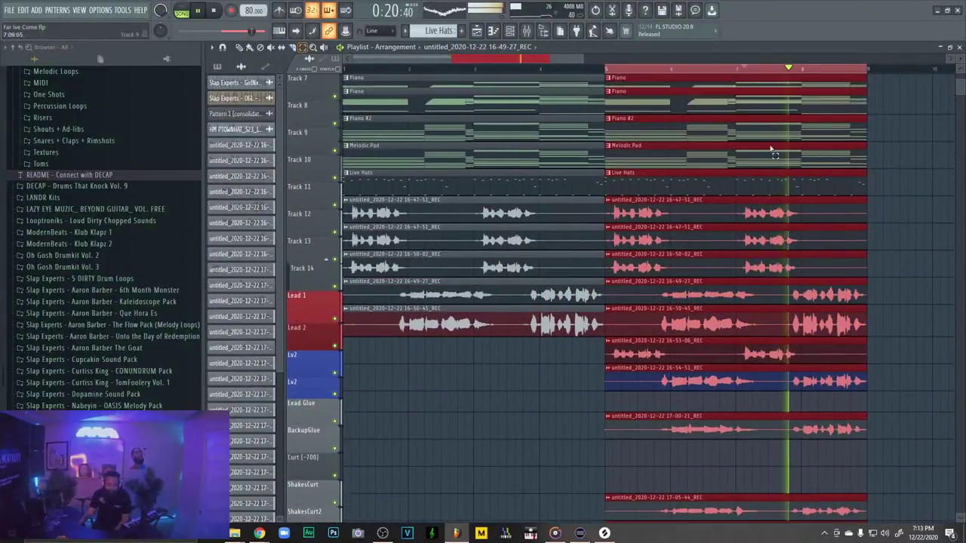
Select bar 8 in the playlist timeline and replay the passage leading into it from about the start of bar 7
{"action": "left_click_drag", "start_coordinate": [804, 73], "coordinate": [868, 69]}
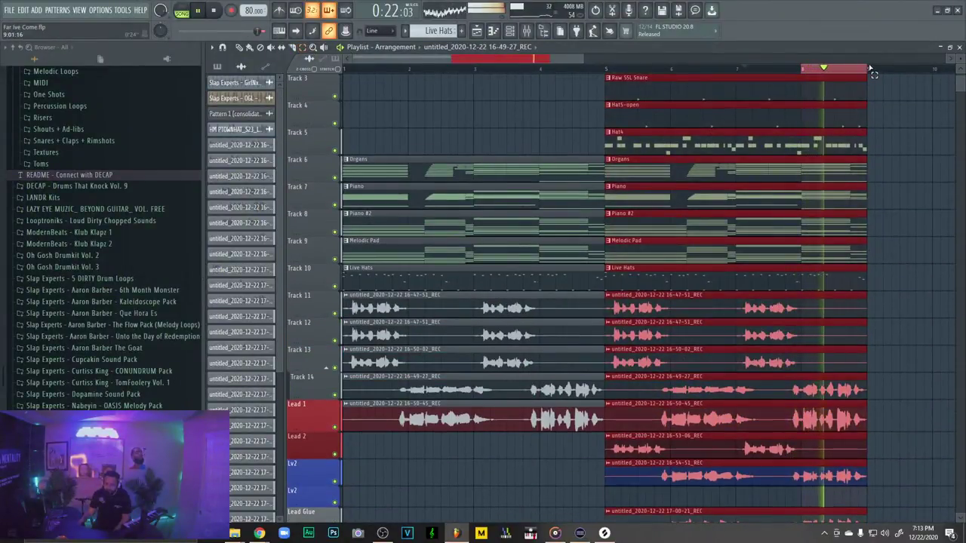
{"action": "key", "text": "space"}
{"action": "scroll", "coordinate": [747, 453], "scroll_direction": "down", "scroll_amount": 3}
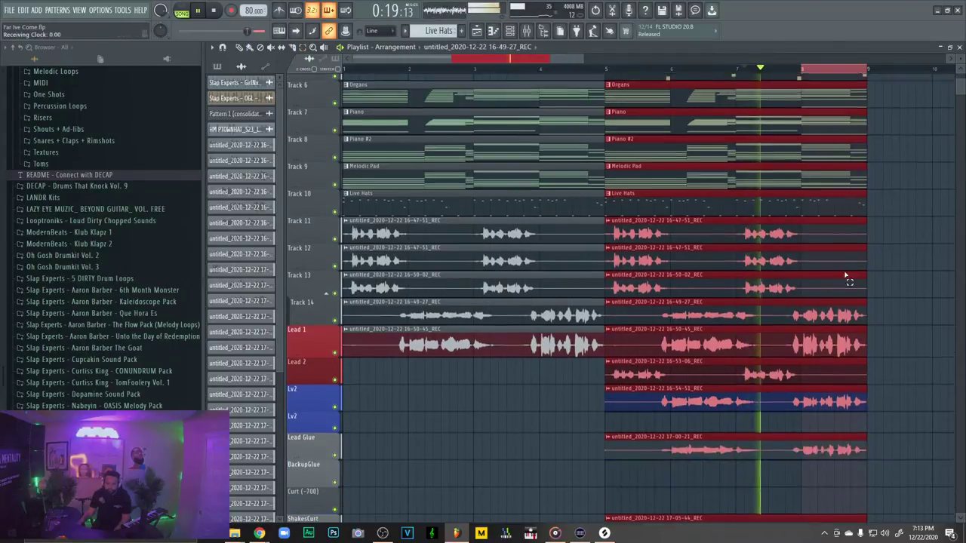
{"action": "scroll", "coordinate": [525, 324], "scroll_direction": "down", "scroll_amount": 3}
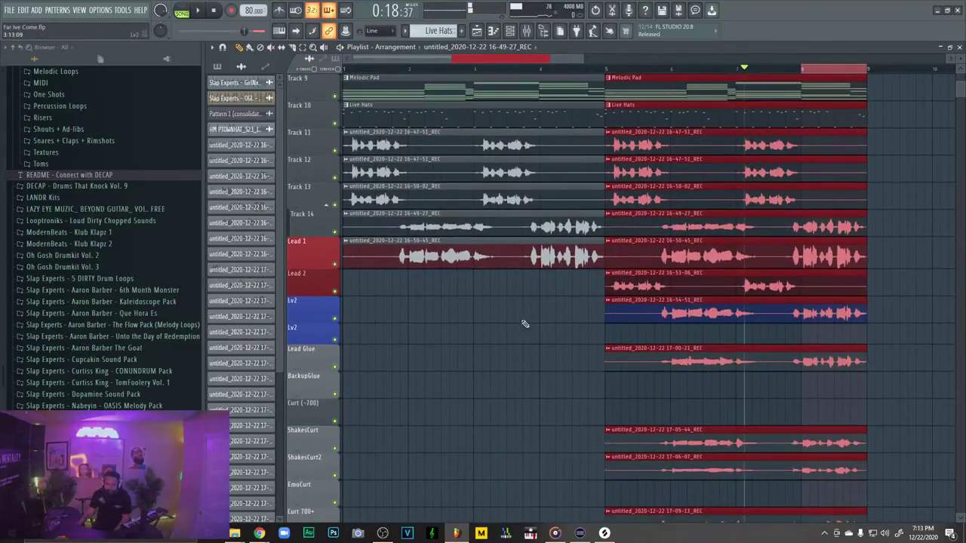
{"action": "left_click", "coordinate": [527, 33]}
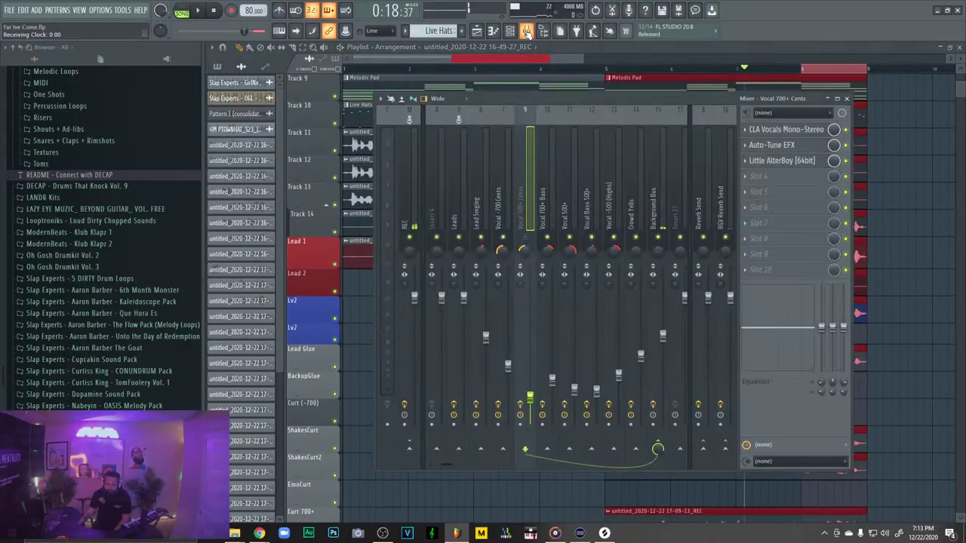
{"action": "left_click", "coordinate": [527, 33]}
{"action": "key", "text": "space"}
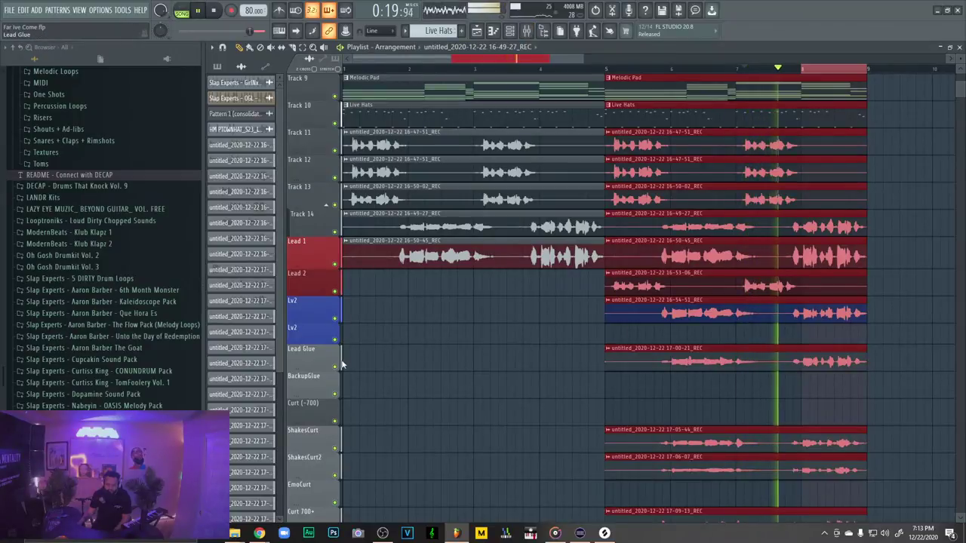
Mute the Lead Glue and BackupGlue tracks, replay the passage without them, and unmute both tracks
{"action": "left_click_drag", "start_coordinate": [334, 358], "coordinate": [334, 385]}
{"action": "scroll", "coordinate": [341, 381], "scroll_direction": "down", "scroll_amount": 2}
{"action": "key", "text": "space"}
{"action": "key", "text": "space"}
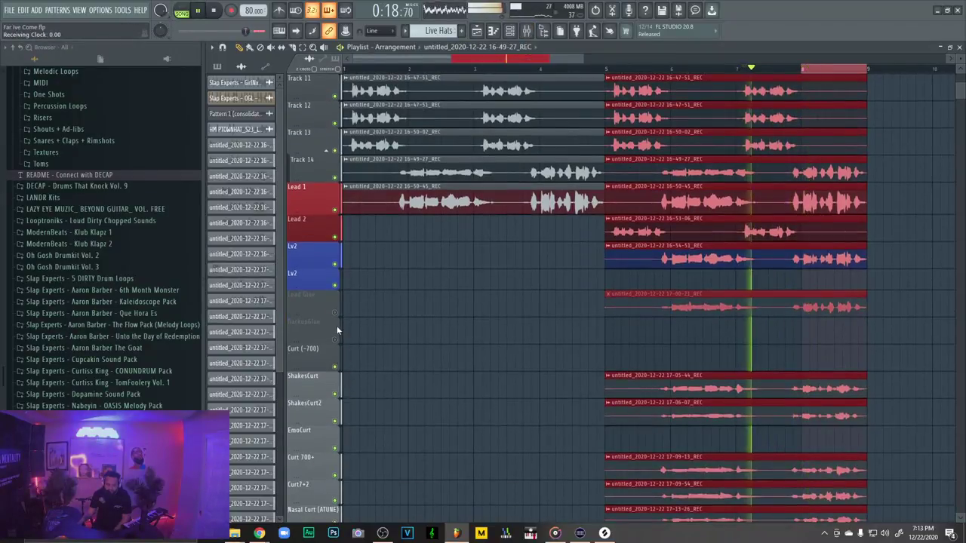
{"action": "left_click", "coordinate": [334, 313]}
{"action": "left_click", "coordinate": [334, 340]}
Mute the Curt (-700) track during playback, unmute it, and replay the passage
{"action": "left_click", "coordinate": [335, 368]}
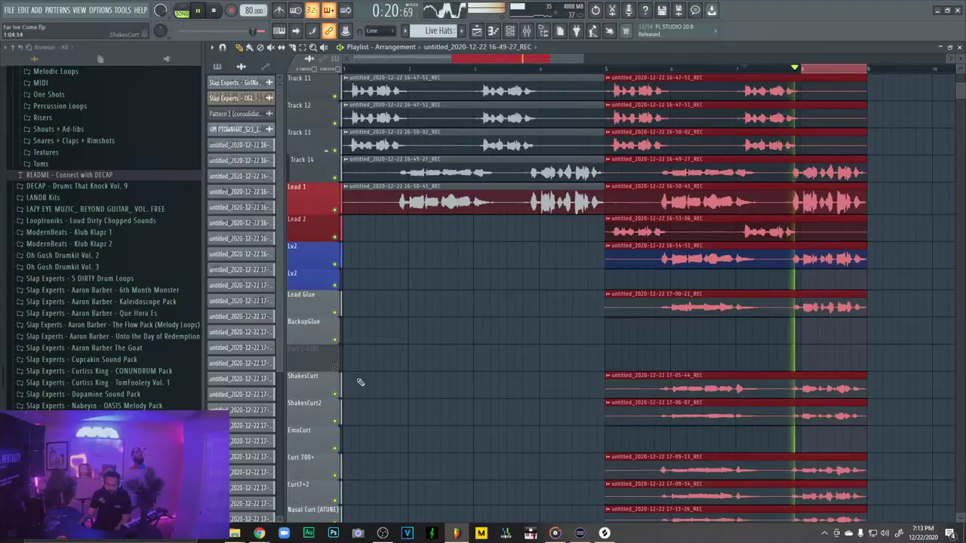
{"action": "left_click", "coordinate": [344, 395]}
{"action": "right_click", "coordinate": [352, 387]}
{"action": "left_click", "coordinate": [335, 367]}
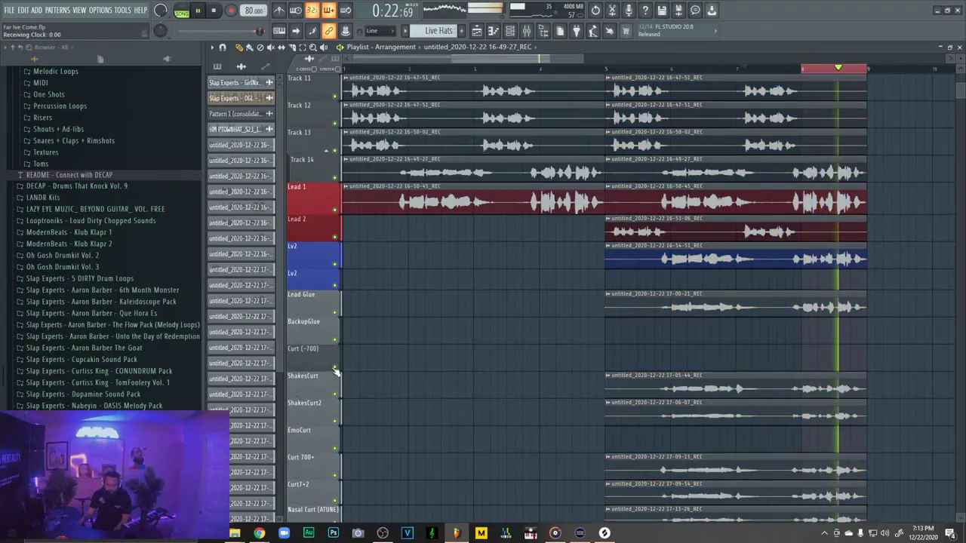
{"action": "key", "text": "space"}
{"action": "key", "text": "space"}
Delete the ShakesCurt and ShakesCurt2 clips from the playlist, and undo the deletion
{"action": "scroll", "coordinate": [784, 358], "scroll_direction": "down", "scroll_amount": 2}
{"action": "right_click", "coordinate": [814, 368]}
{"action": "right_click", "coordinate": [816, 335]}
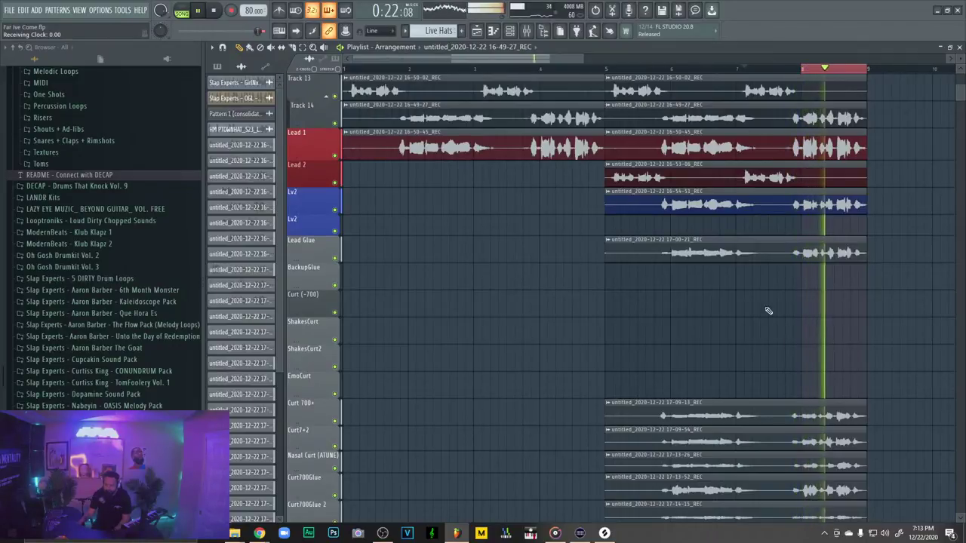
{"action": "key", "text": "ctrl+z"}
Slice the ShakesCurt and ShakesCurt2 clips midway through bar 7 and remove the portions after the cut
{"action": "left_click", "coordinate": [294, 47]}
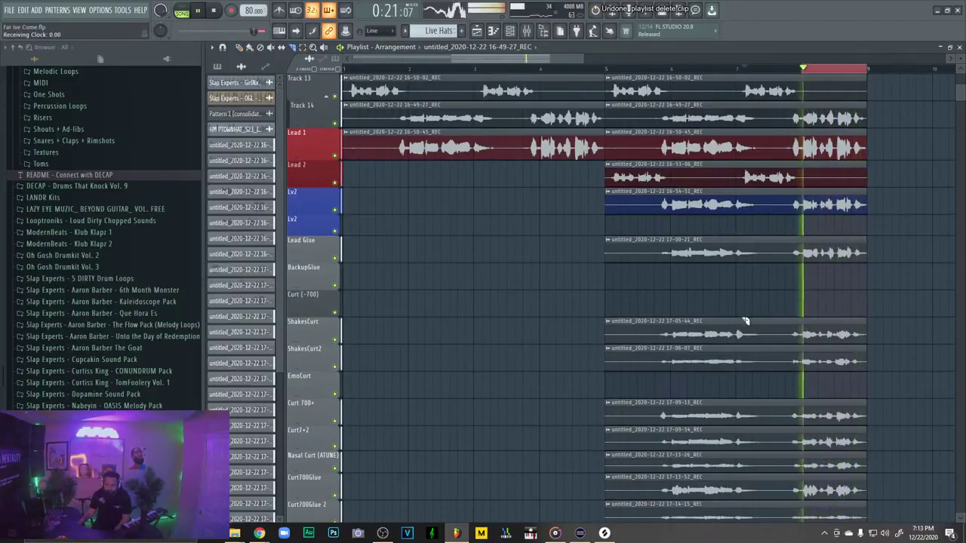
{"action": "key", "text": "space"}
{"action": "key", "text": "space"}
{"action": "left_click_drag", "start_coordinate": [770, 375], "coordinate": [771, 314]}
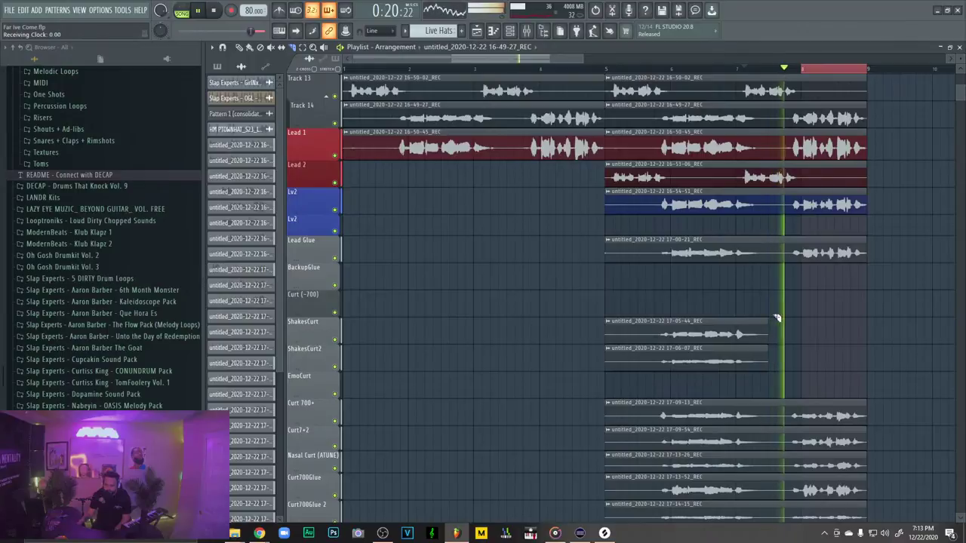
{"action": "scroll", "coordinate": [330, 310], "scroll_direction": "down", "scroll_amount": 5}
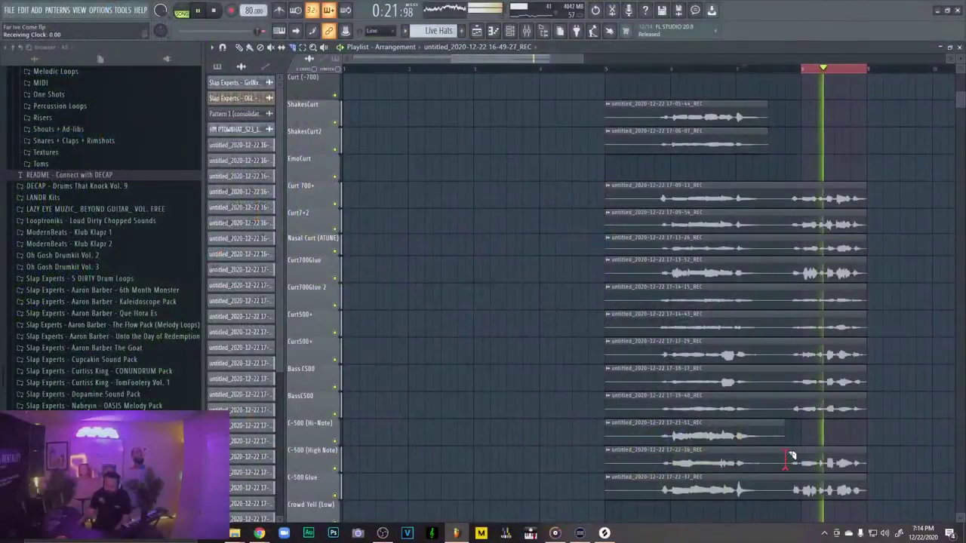
Slice the C-500 (High Note) and C-500 Glue clips late in bar 7 and remove the portions after the cut
{"action": "scroll", "coordinate": [394, 494], "scroll_direction": "down", "scroll_amount": 2}
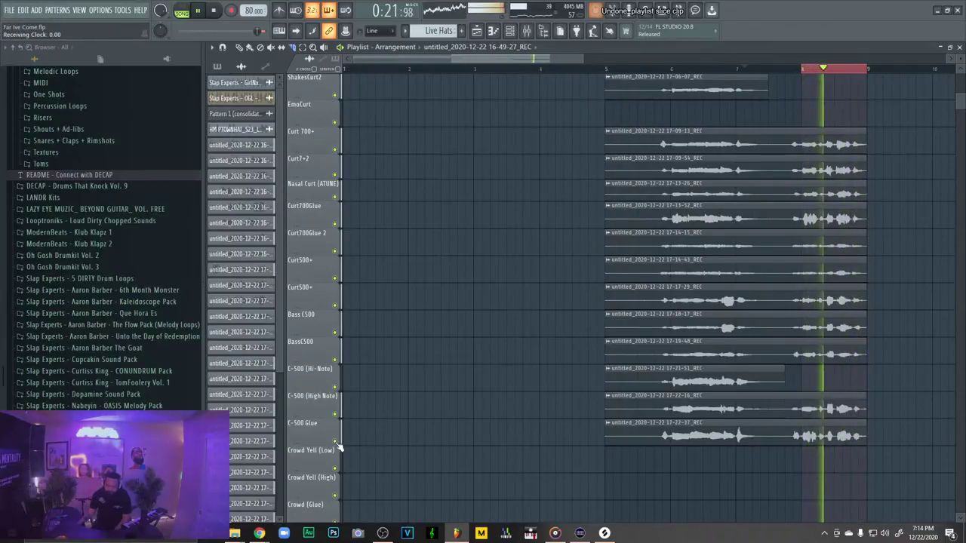
{"action": "key", "text": "ctrl+z"}
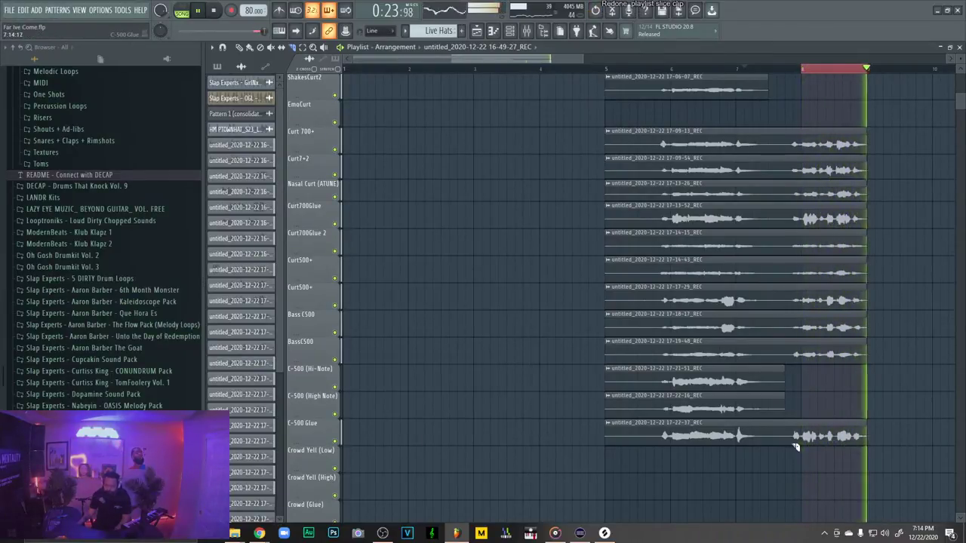
{"action": "left_click_drag", "start_coordinate": [787, 444], "coordinate": [789, 425]}
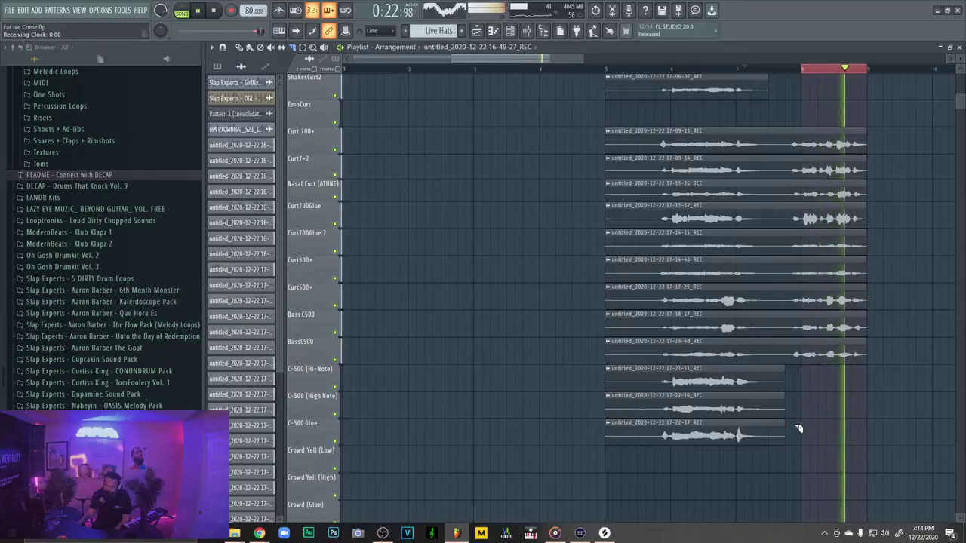
Move the playback position to the start of bar 5 and replay the vocal section
{"action": "scroll", "coordinate": [792, 426], "scroll_direction": "up", "scroll_amount": 6}
{"action": "left_click", "coordinate": [595, 60]}
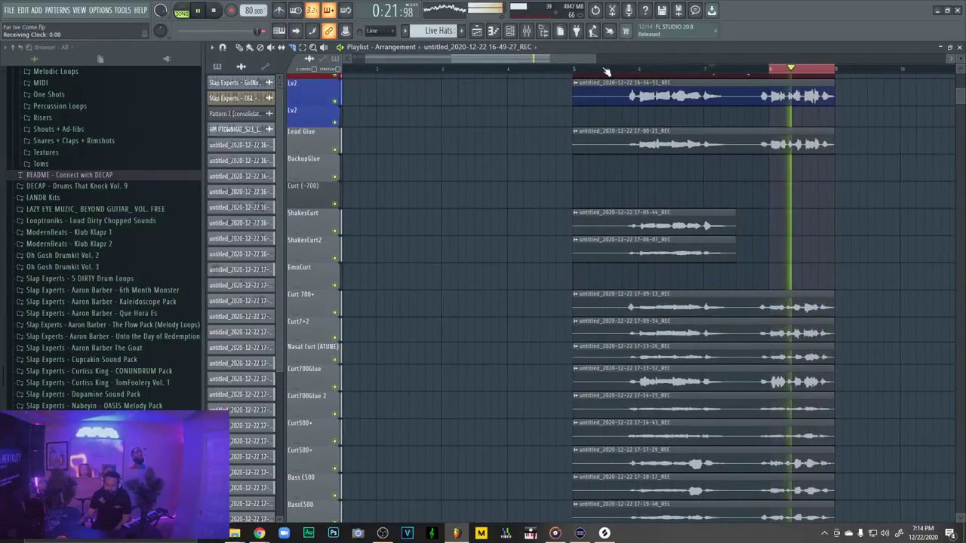
{"action": "left_click_drag", "start_coordinate": [597, 69], "coordinate": [577, 69]}
{"action": "scroll", "coordinate": [590, 111], "scroll_direction": "up", "scroll_amount": 6}
{"action": "scroll", "coordinate": [589, 111], "scroll_direction": "up", "scroll_amount": 10}
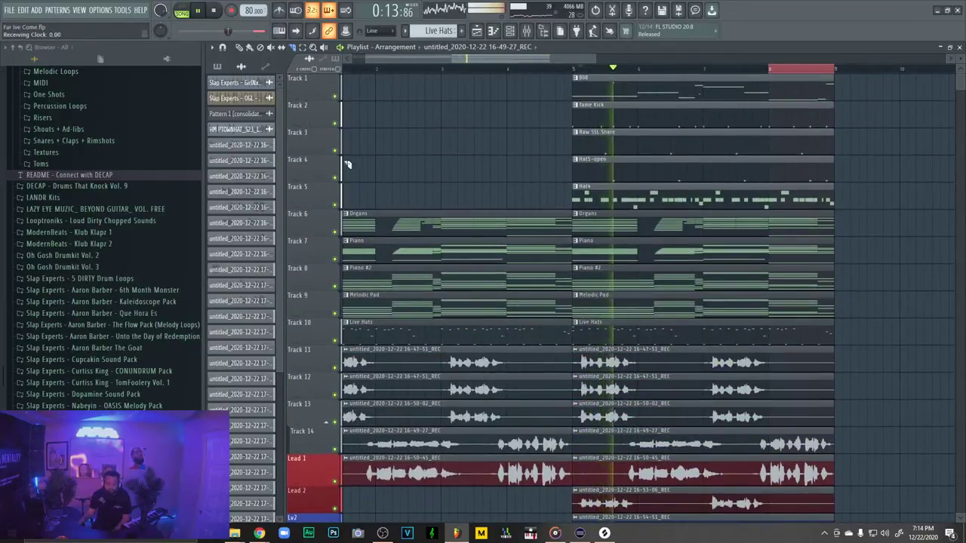
{"action": "scroll", "coordinate": [159, 254], "scroll_direction": "down", "scroll_amount": 8}
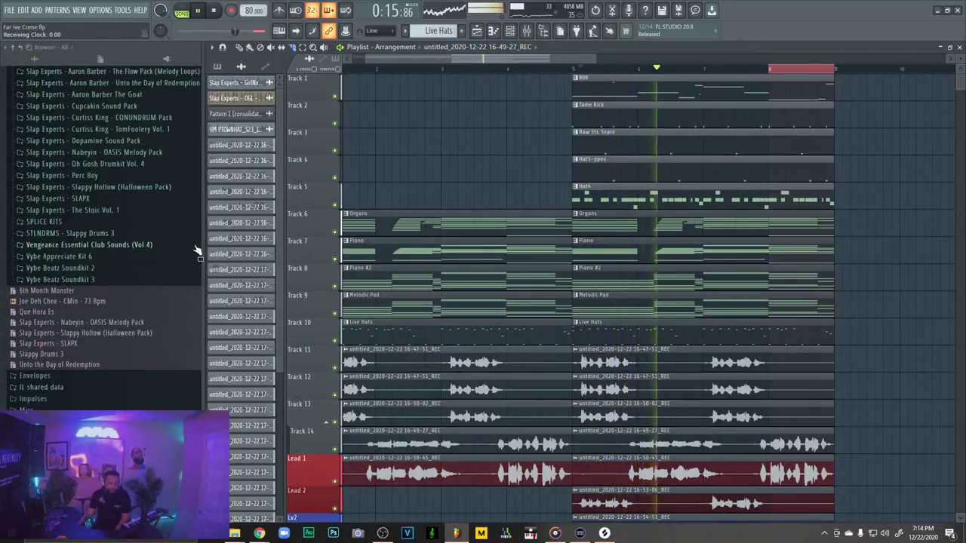
{"action": "scroll", "coordinate": [491, 141], "scroll_direction": "down", "scroll_amount": 7}
In the mixer, pan Vocal 700+ Cents and Vocal Bass 500+ right, Vocal 700+ Bass and Vocal -500 (Highs) left, and adjust Vocal 500+ panning
{"action": "key", "text": "F9"}
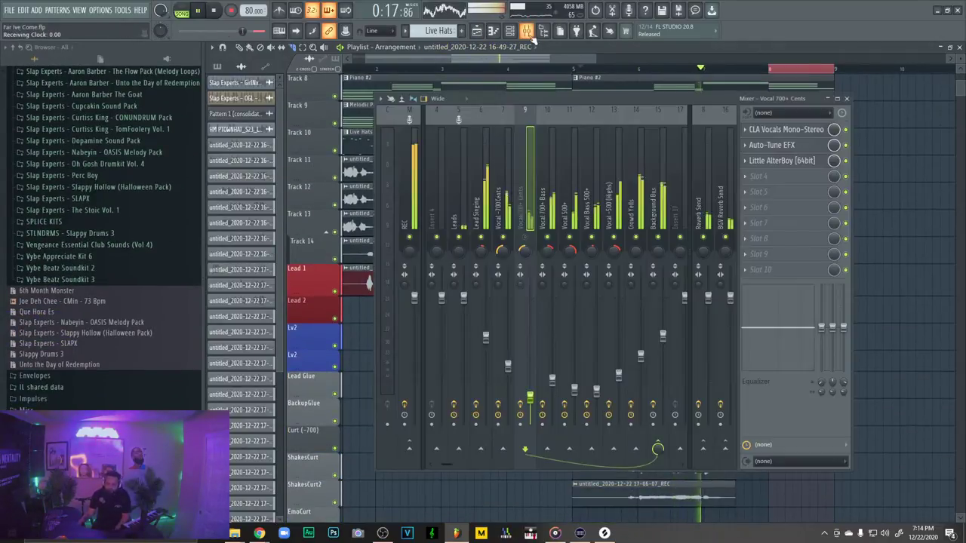
{"action": "left_click", "coordinate": [548, 258]}
{"action": "left_click", "coordinate": [577, 254]}
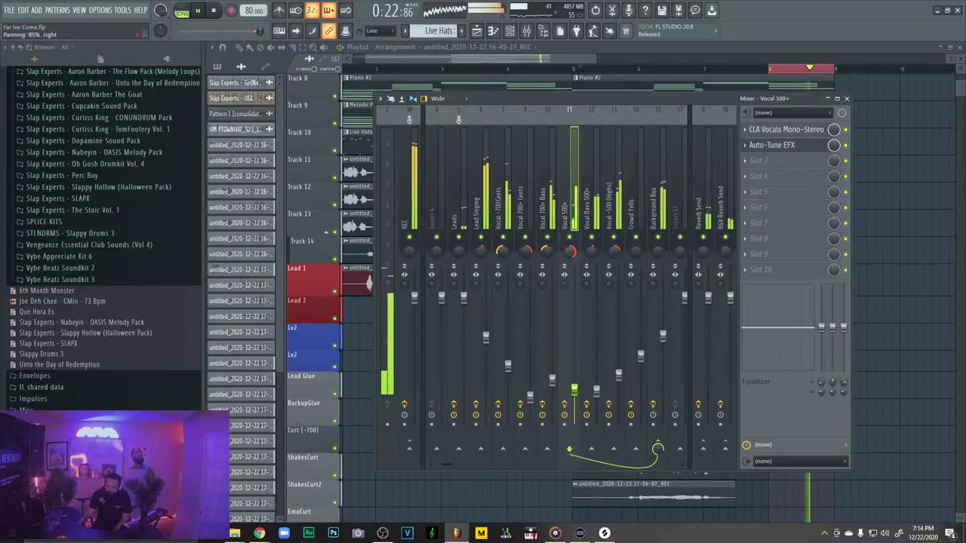
{"action": "left_click_drag", "start_coordinate": [574, 253], "coordinate": [596, 243]}
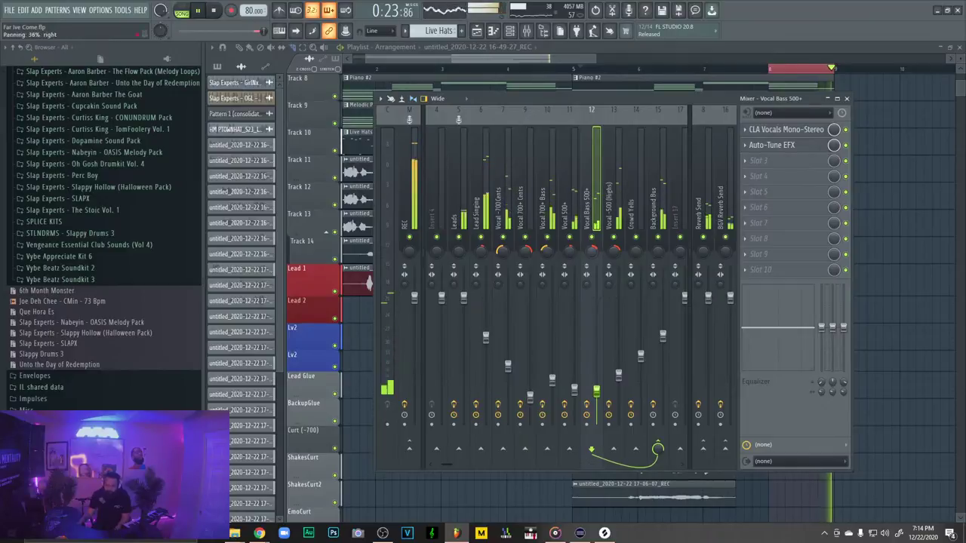
{"action": "left_click", "coordinate": [613, 249]}
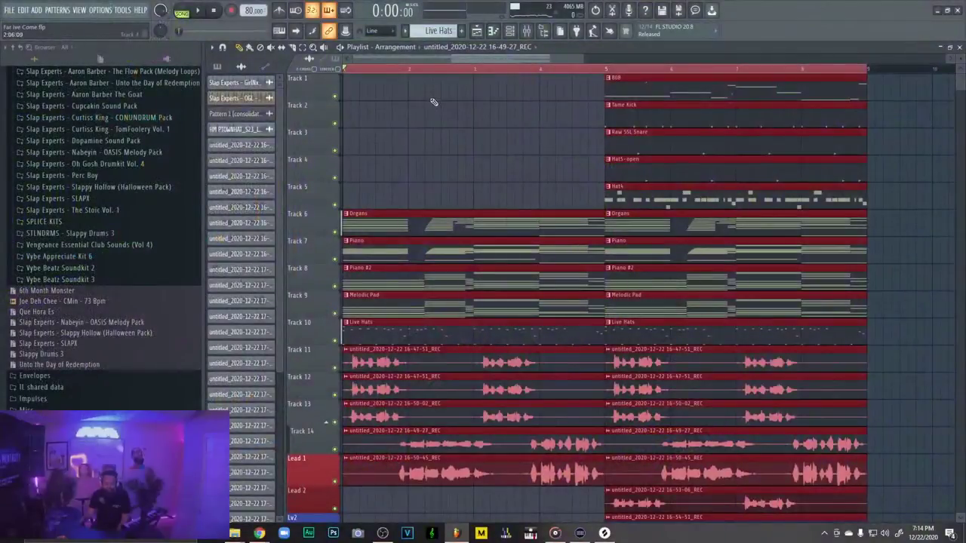
Play the whole arrangement from bar 1 and look over its tracks
{"action": "key", "text": "space"}
{"action": "scroll", "coordinate": [498, 144], "scroll_direction": "down", "scroll_amount": 5}
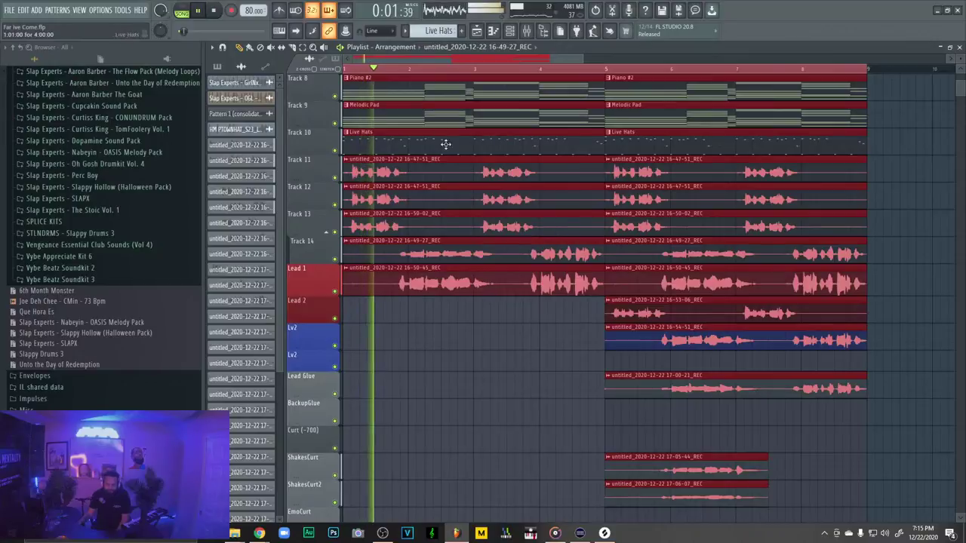
{"action": "scroll", "coordinate": [662, 321], "scroll_direction": "up", "scroll_amount": 5}
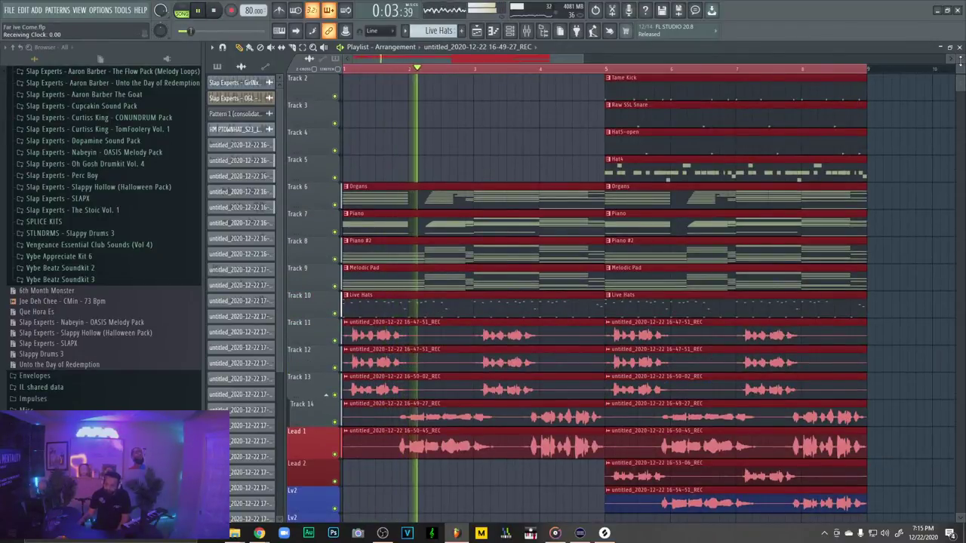
Delete the Scaler 2 channel from the channel rack and bring the playlist back into view
{"action": "left_click", "coordinate": [959, 48]}
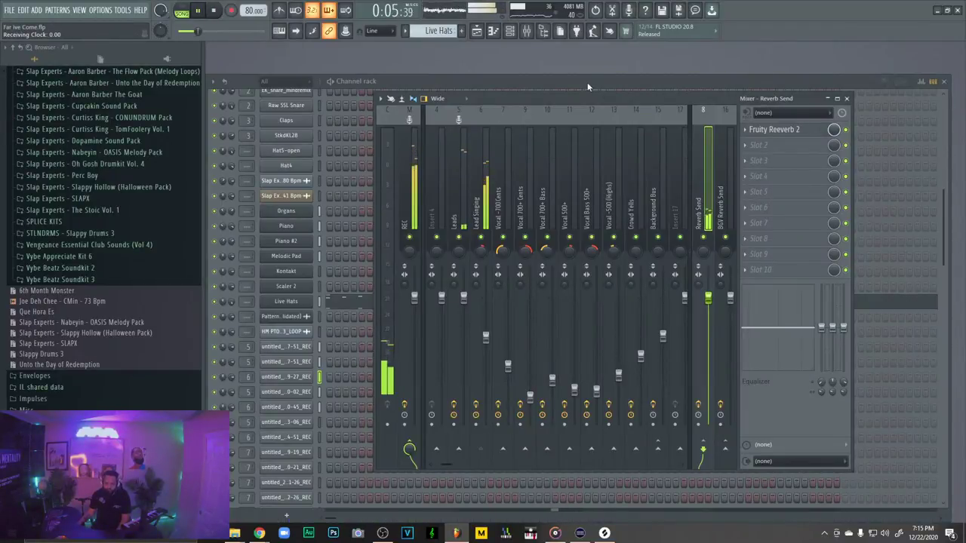
{"action": "key", "text": "F9"}
{"action": "right_click", "coordinate": [281, 287]}
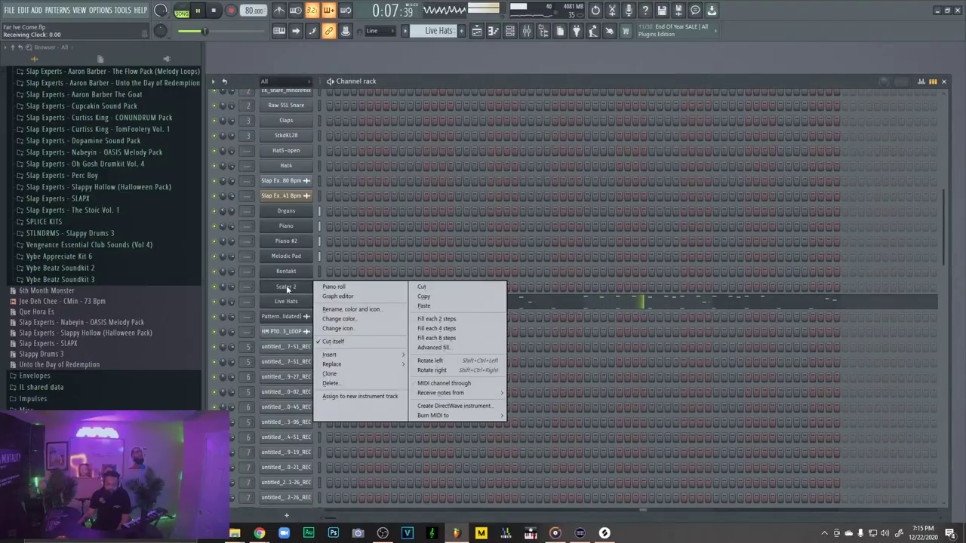
{"action": "left_click", "coordinate": [366, 384]}
{"action": "left_click", "coordinate": [532, 299]}
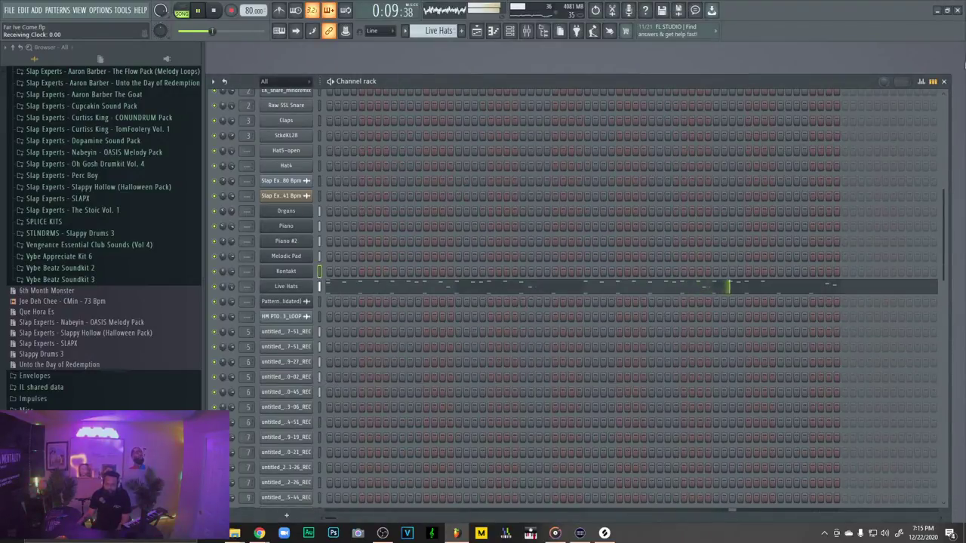
{"action": "left_click", "coordinate": [945, 82]}
{"action": "key", "text": "F9"}
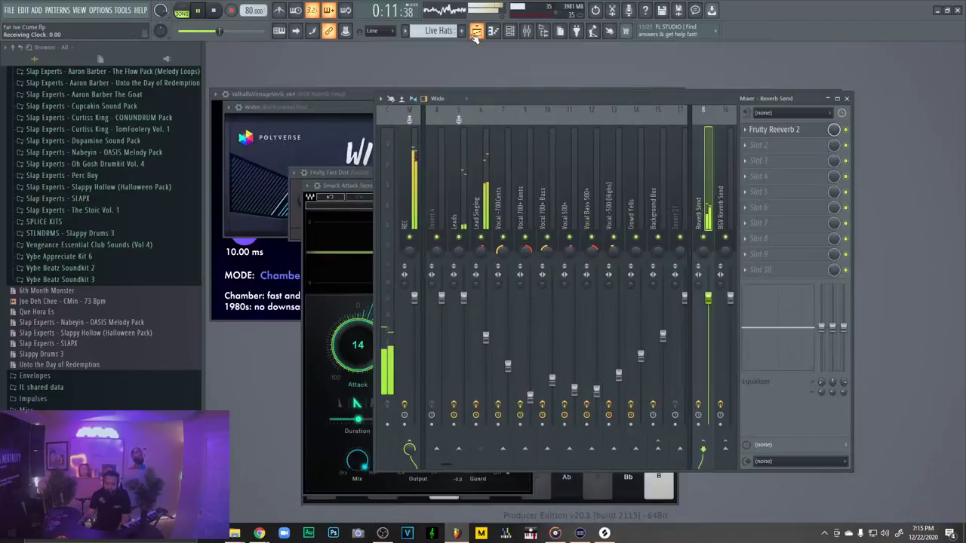
{"action": "left_click", "coordinate": [476, 35]}
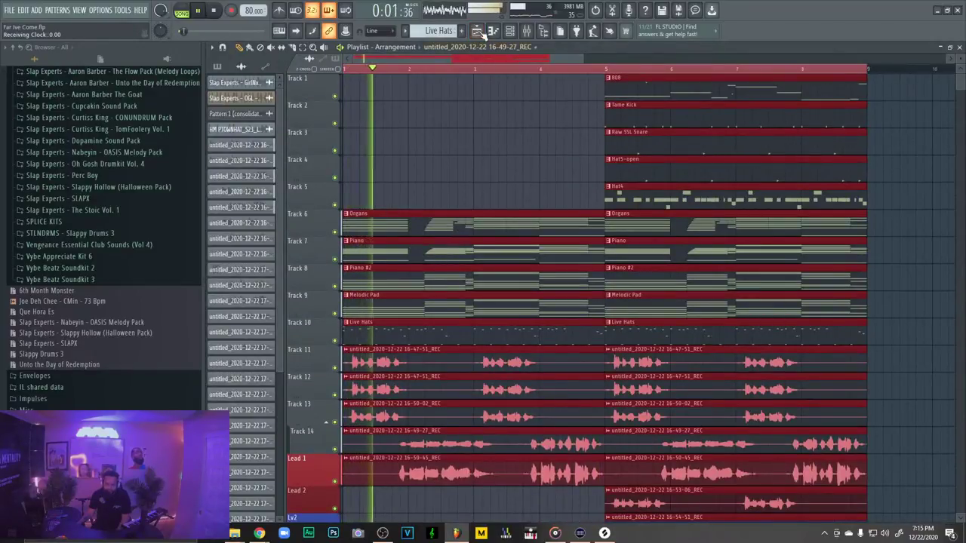
Examine the notes and velocities of the Live Hats channel in the piano roll, and return to the playlist
{"action": "left_click", "coordinate": [510, 31]}
{"action": "left_click", "coordinate": [509, 32]}
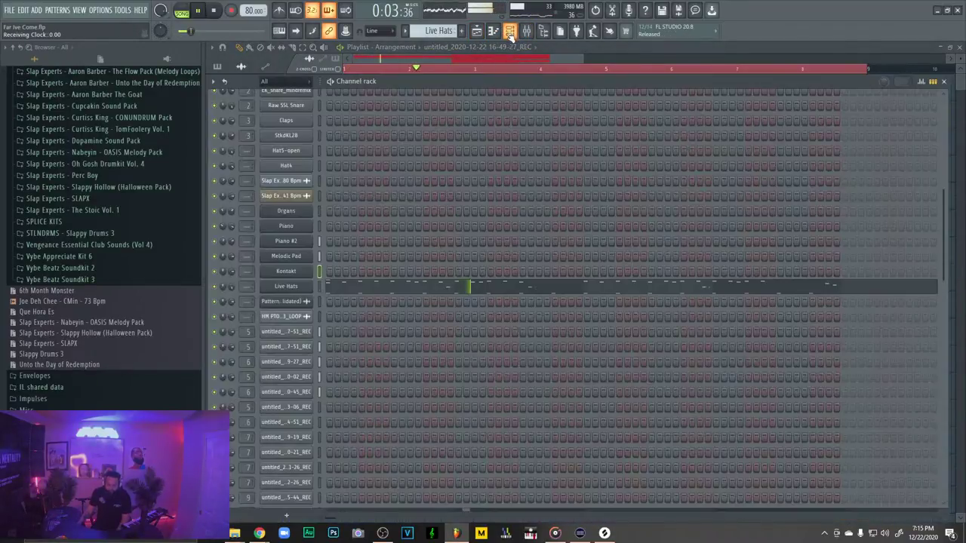
{"action": "left_click", "coordinate": [347, 290]}
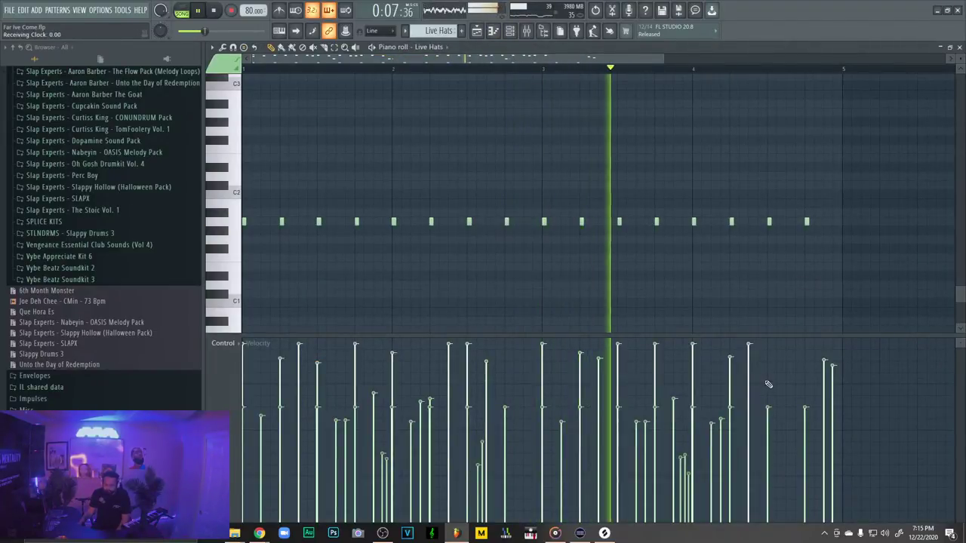
{"action": "scroll", "coordinate": [770, 378], "scroll_direction": "up", "scroll_amount": 5}
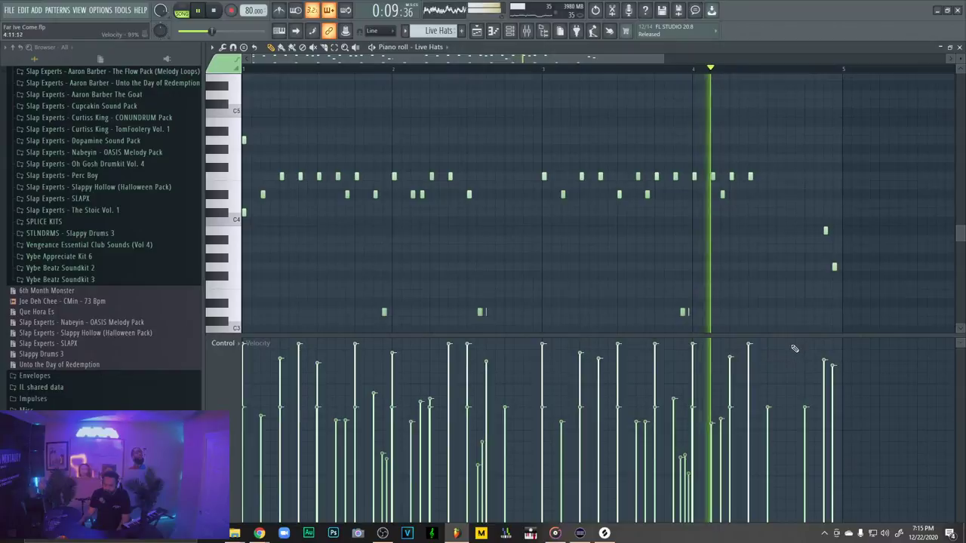
{"action": "scroll", "coordinate": [814, 291], "scroll_direction": "down", "scroll_amount": 4}
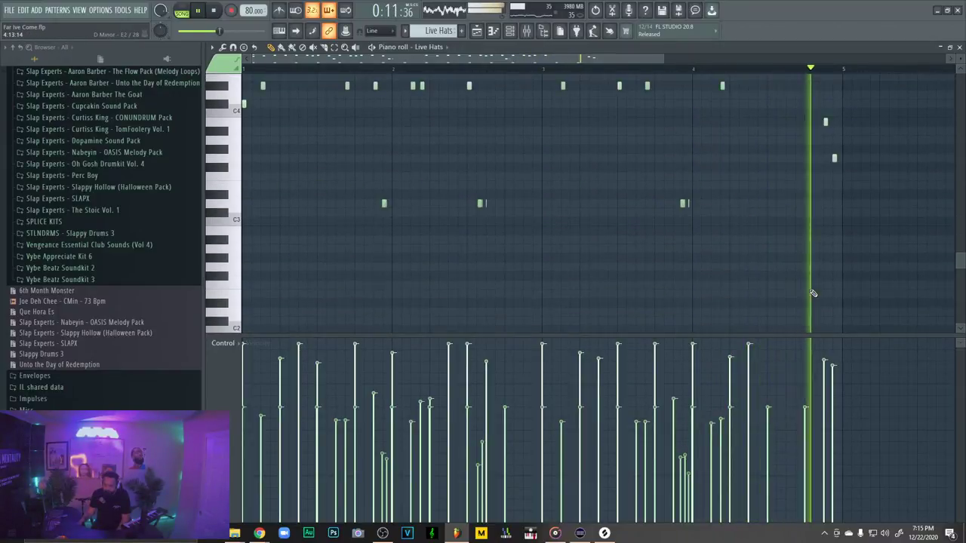
{"action": "scroll", "coordinate": [528, 98], "scroll_direction": "up", "scroll_amount": 3}
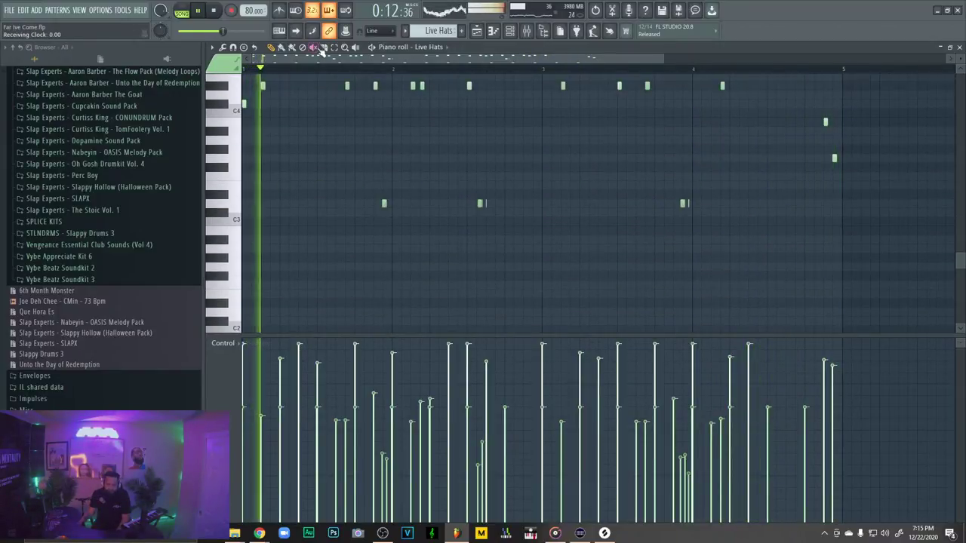
{"action": "left_click_drag", "start_coordinate": [959, 59], "coordinate": [960, 55]}
{"action": "left_click", "coordinate": [960, 47]}
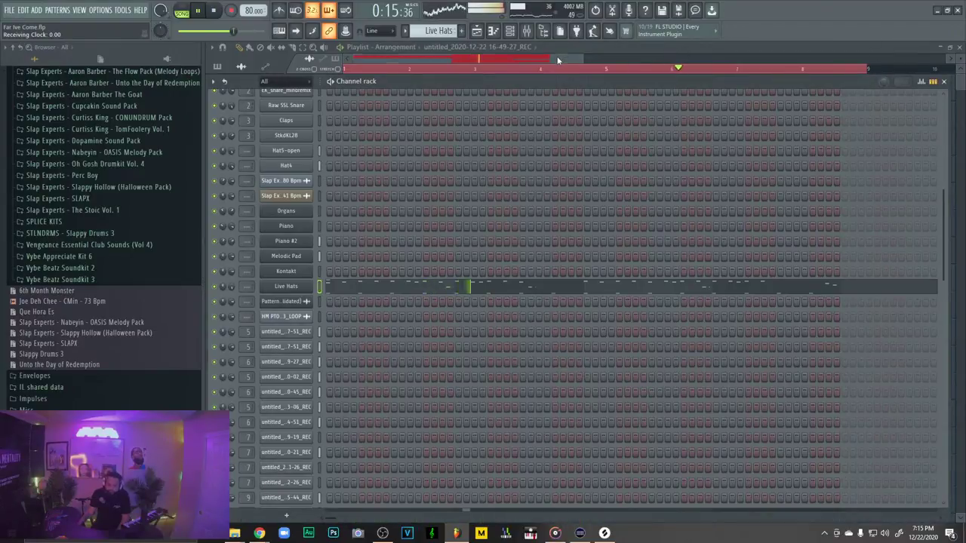
{"action": "key", "text": "F6"}
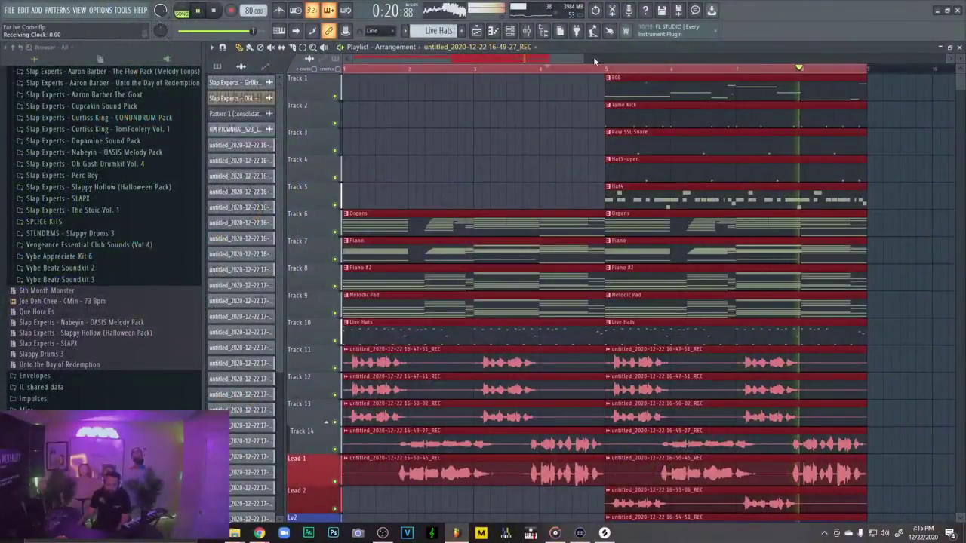
Stop playback, review the arrangement's tracks, and switch to the YouTube live chat window in Chrome
{"action": "left_click_drag", "start_coordinate": [574, 59], "coordinate": [784, 59]}
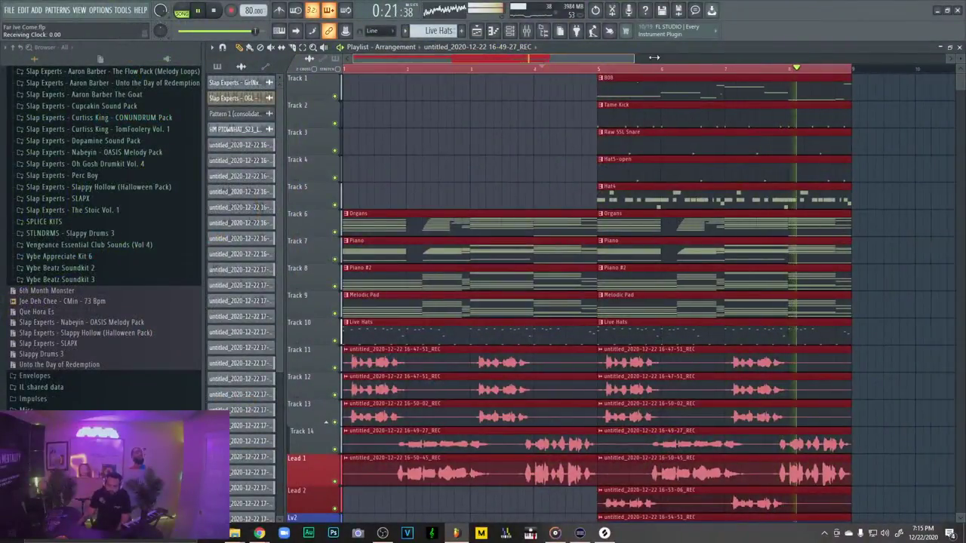
{"action": "key", "text": "space"}
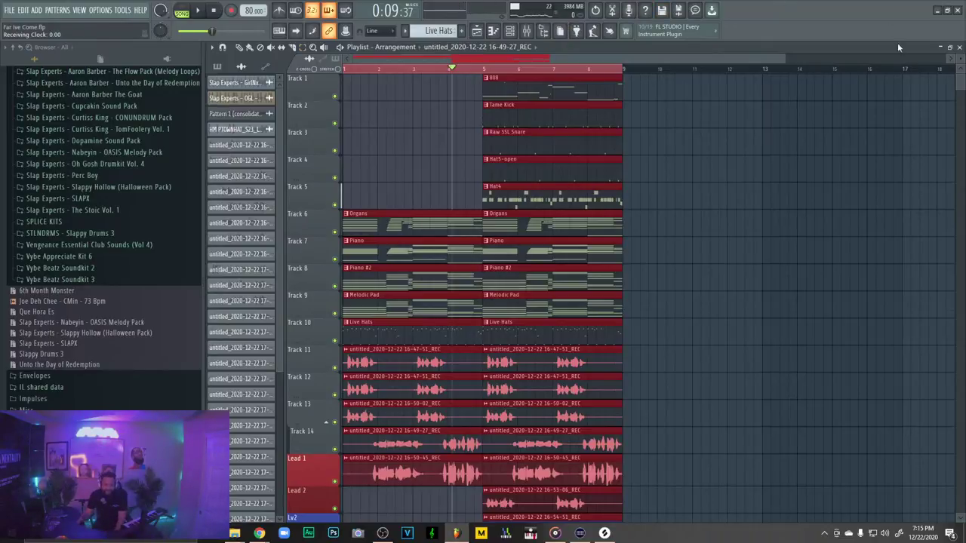
{"action": "scroll", "coordinate": [341, 194], "scroll_direction": "down", "scroll_amount": 4}
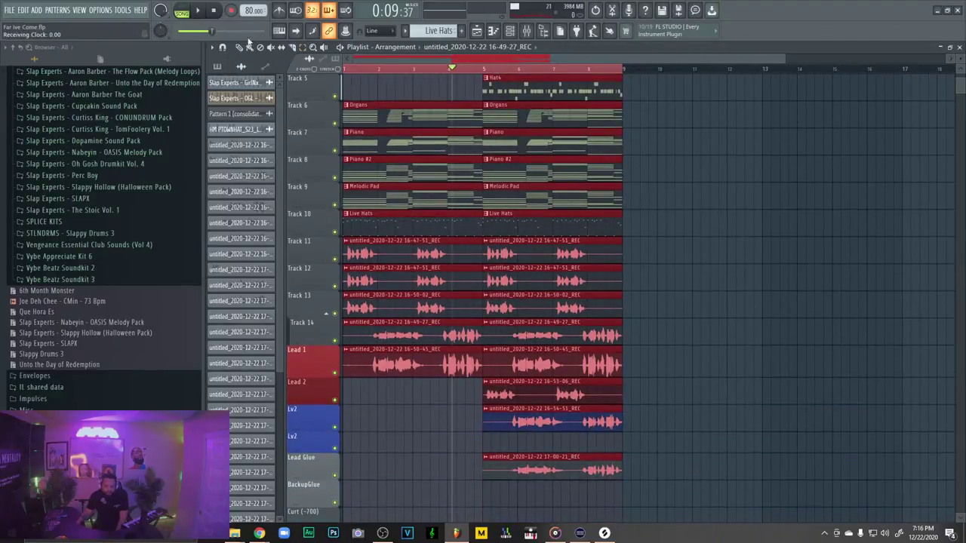
{"action": "scroll", "coordinate": [650, 187], "scroll_direction": "down", "scroll_amount": 15}
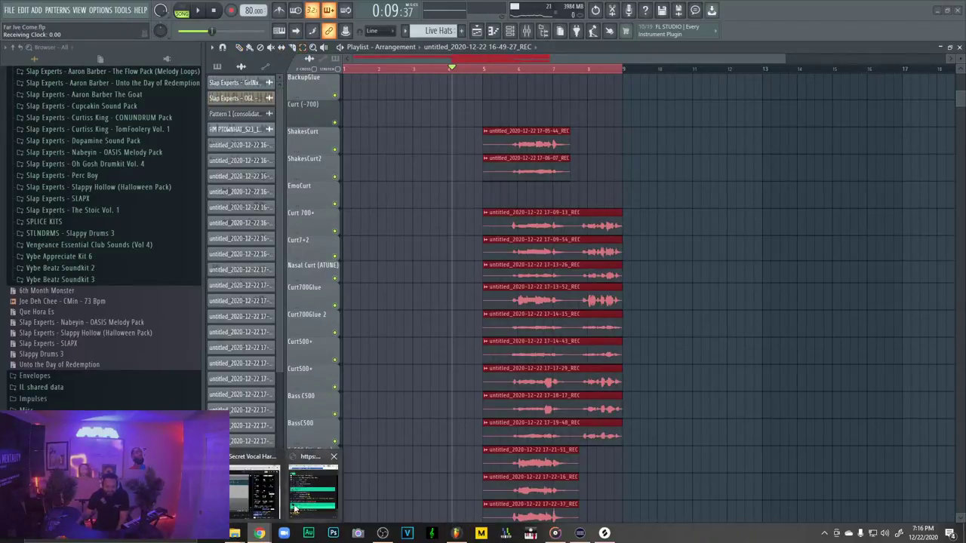
{"action": "left_click", "coordinate": [311, 486]}
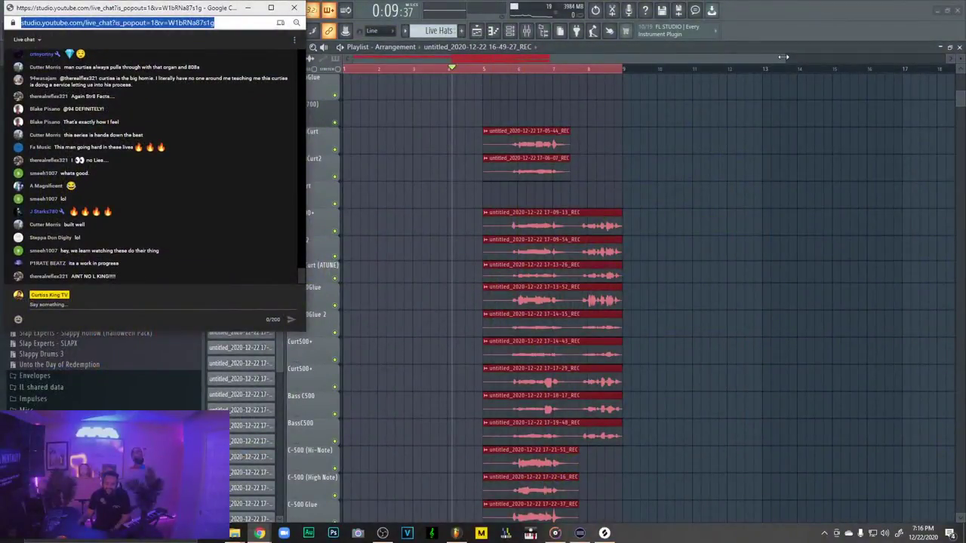
Return to the FL Studio playlist and save the project
{"action": "left_click_drag", "start_coordinate": [783, 57], "coordinate": [523, 58]}
{"action": "scroll", "coordinate": [679, 334], "scroll_direction": "up", "scroll_amount": 1}
{"action": "scroll", "coordinate": [679, 334], "scroll_direction": "up", "scroll_amount": 5}
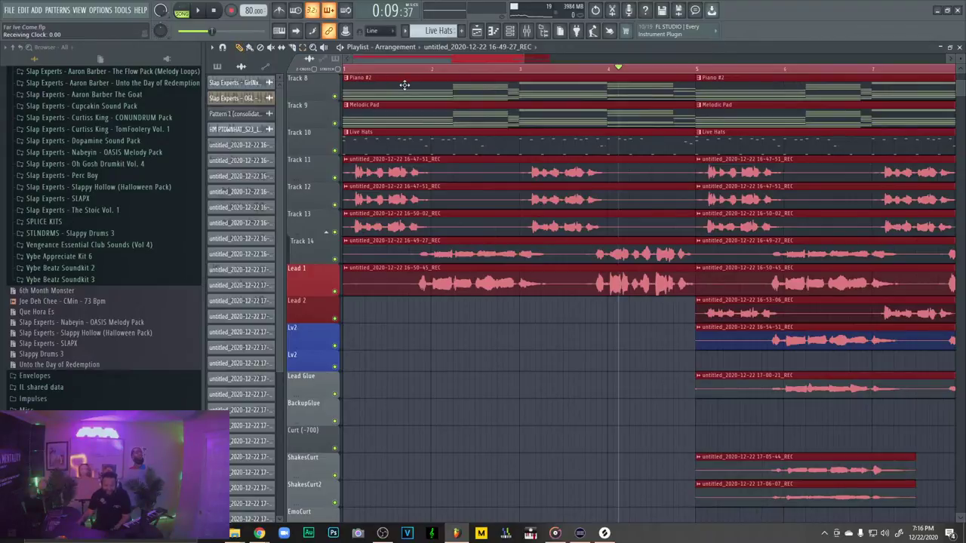
{"action": "left_click", "coordinate": [11, 11]}
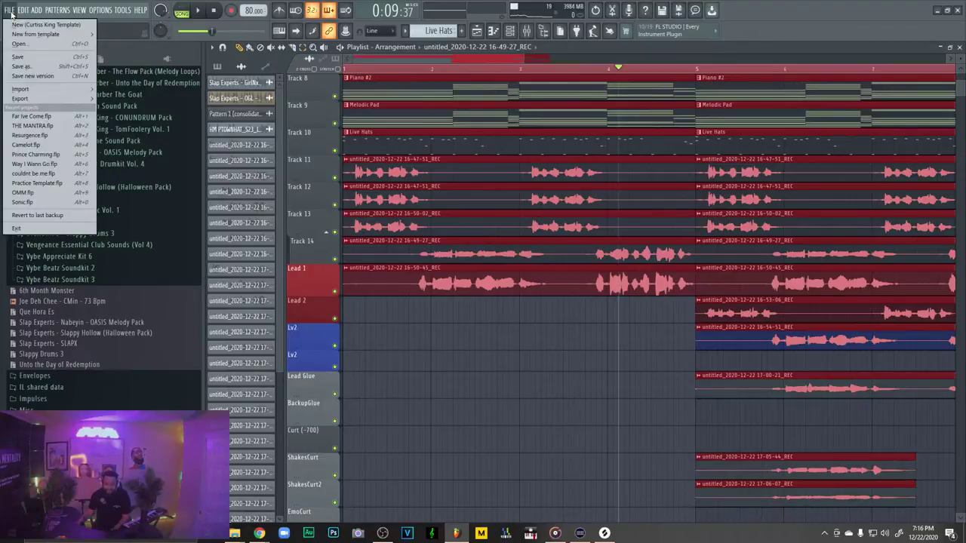
{"action": "left_click", "coordinate": [22, 57]}
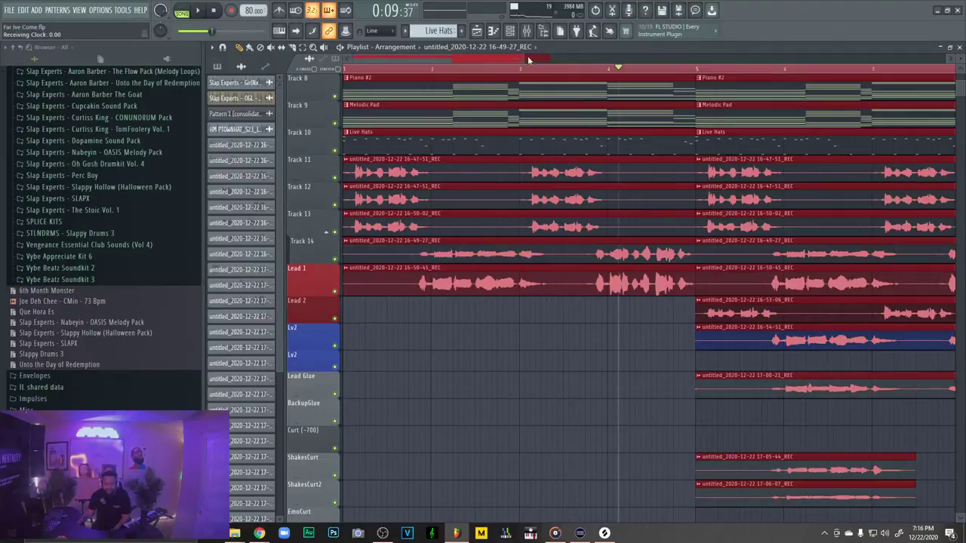
Look over the vocal tracks in the playlist and reopen the YouTube live chat in Chrome to read new messages
{"action": "left_click_drag", "start_coordinate": [525, 59], "coordinate": [722, 59]}
{"action": "scroll", "coordinate": [487, 241], "scroll_direction": "down", "scroll_amount": 6}
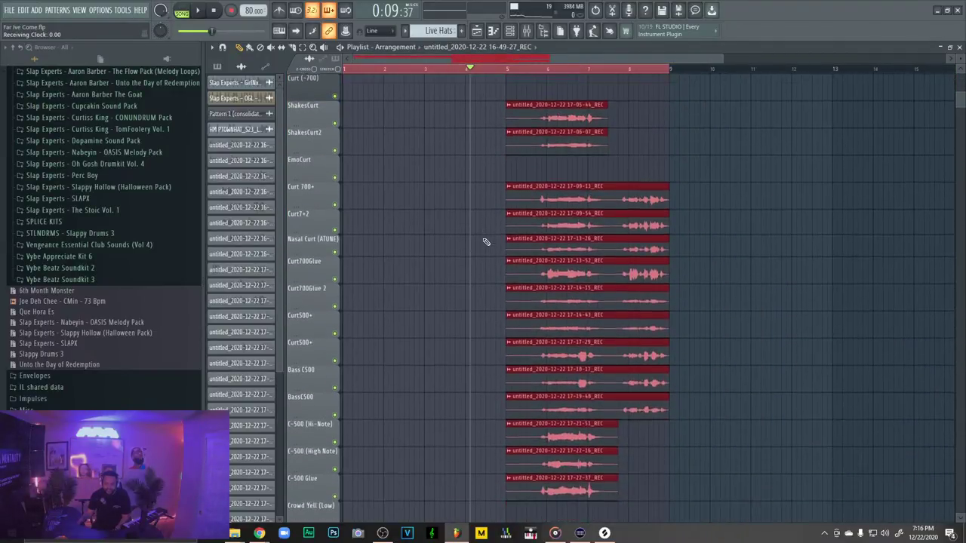
{"action": "scroll", "coordinate": [487, 242], "scroll_direction": "up", "scroll_amount": 4}
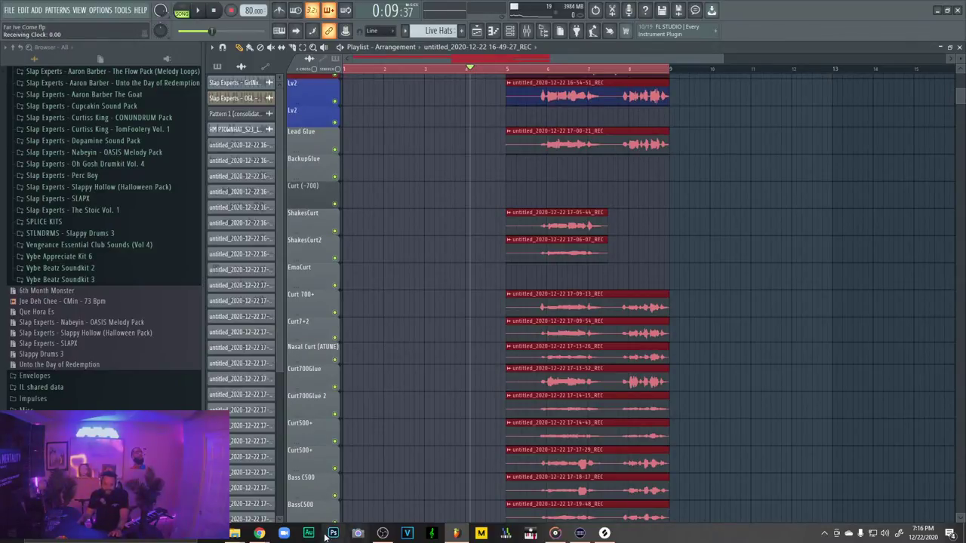
{"action": "mouse_move", "coordinate": [259, 533]}
{"action": "left_click", "coordinate": [313, 509]}
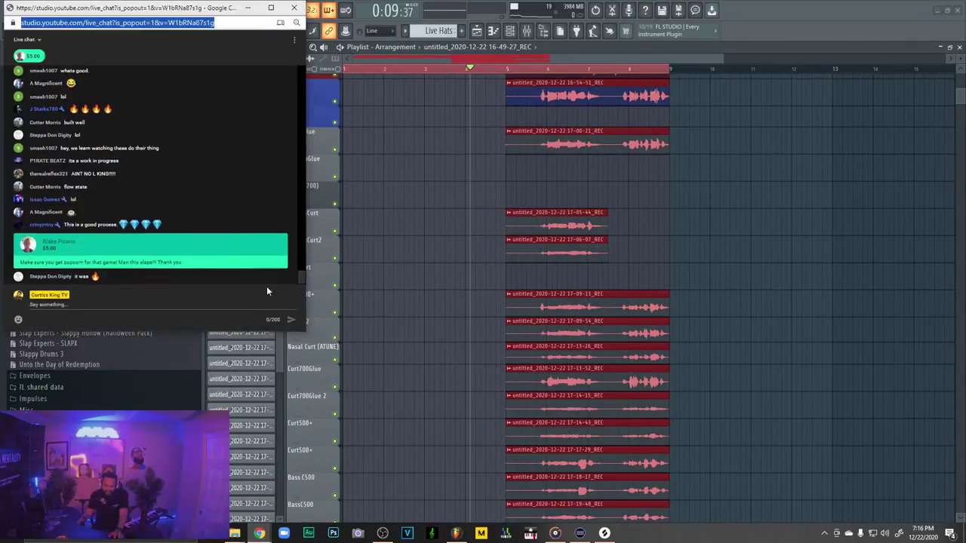
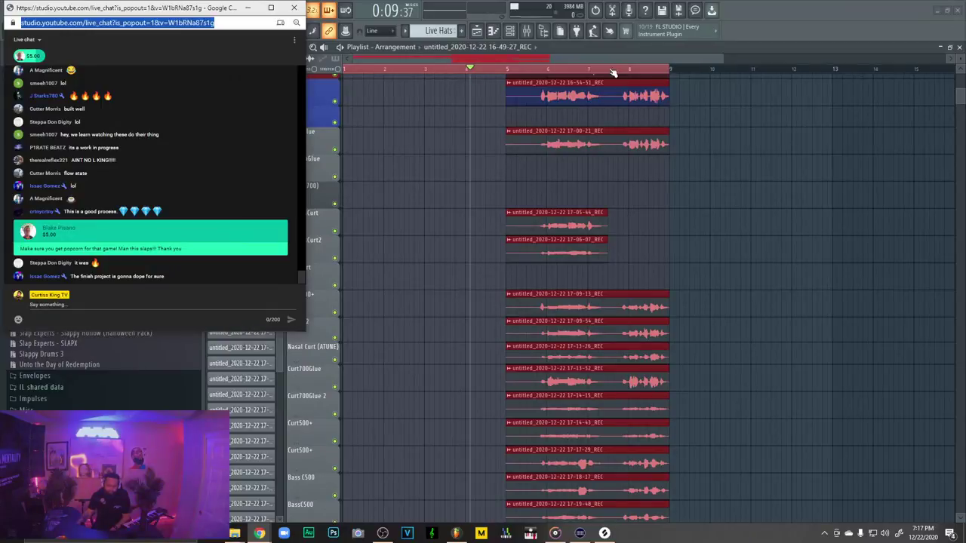
Return to the FL Studio playlist and review the arrangement's instrument and vocal tracks
{"action": "left_click", "coordinate": [585, 60]}
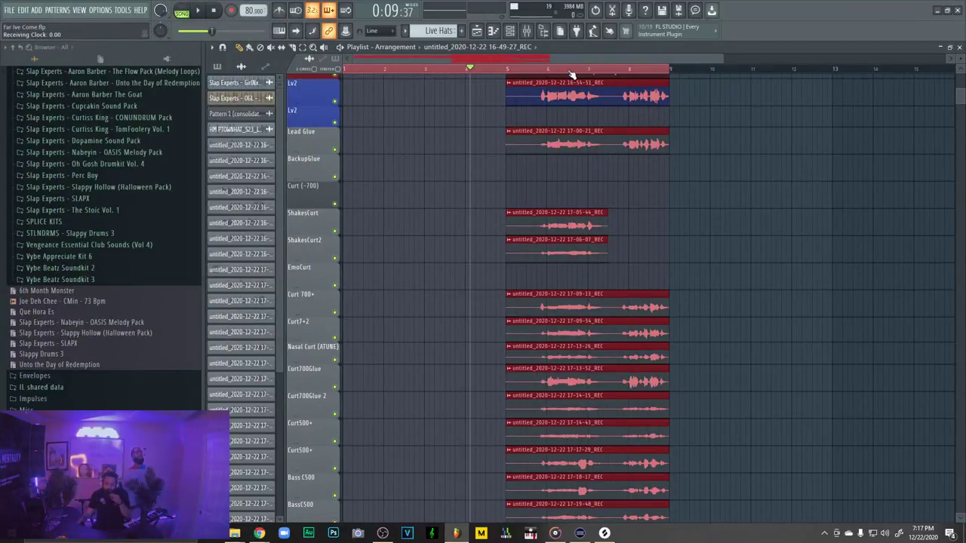
{"action": "scroll", "coordinate": [596, 211], "scroll_direction": "up", "scroll_amount": 8}
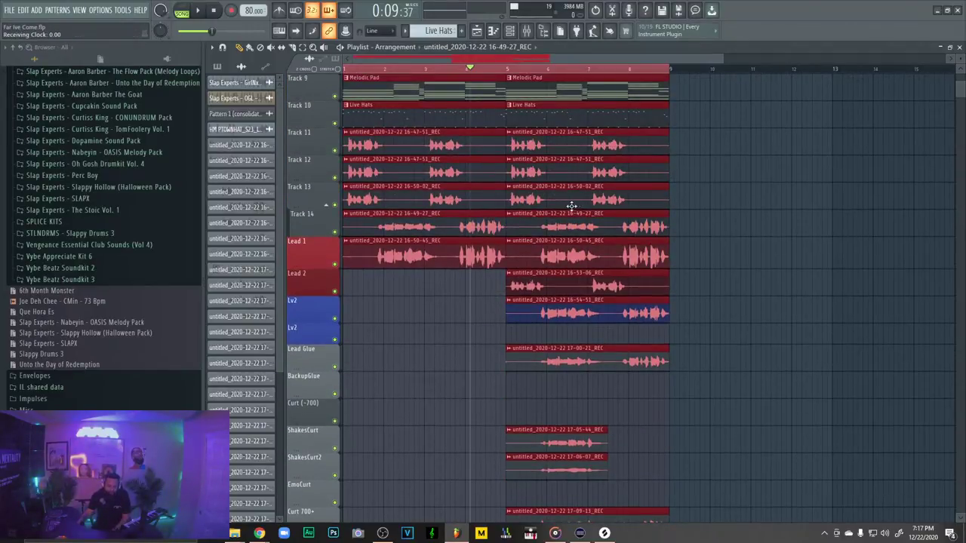
{"action": "scroll", "coordinate": [571, 206], "scroll_direction": "up", "scroll_amount": 8}
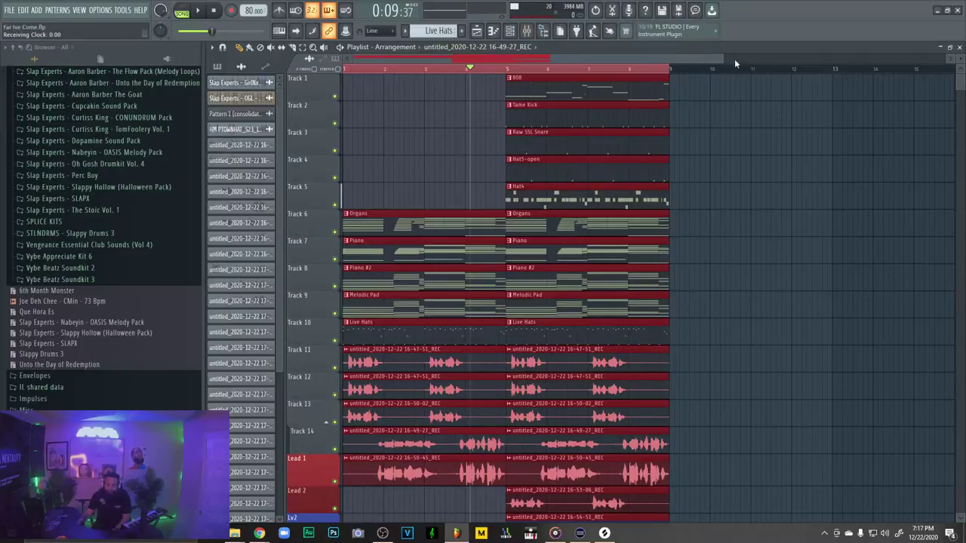
{"action": "left_click_drag", "start_coordinate": [723, 59], "coordinate": [756, 59]}
{"action": "scroll", "coordinate": [448, 279], "scroll_direction": "down", "scroll_amount": 8}
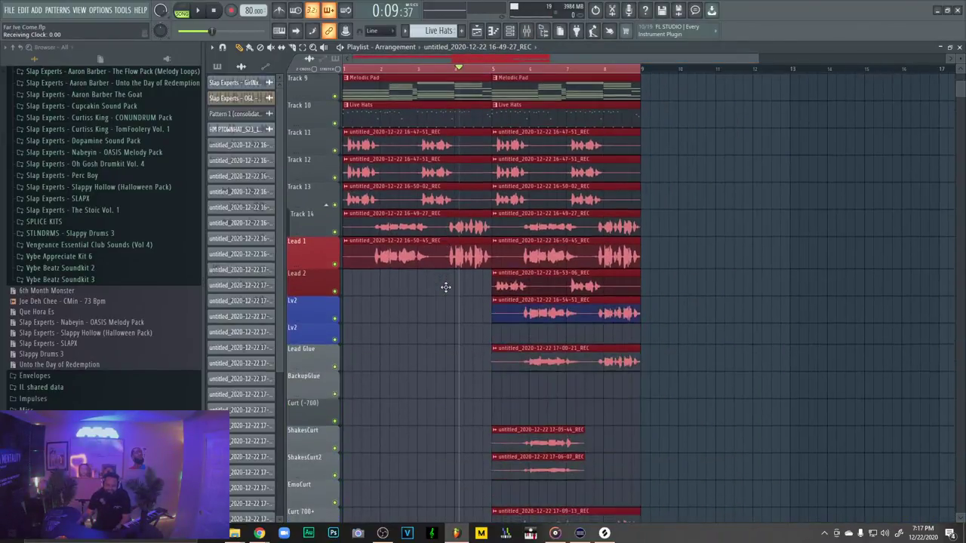
{"action": "scroll", "coordinate": [446, 286], "scroll_direction": "down", "scroll_amount": 7}
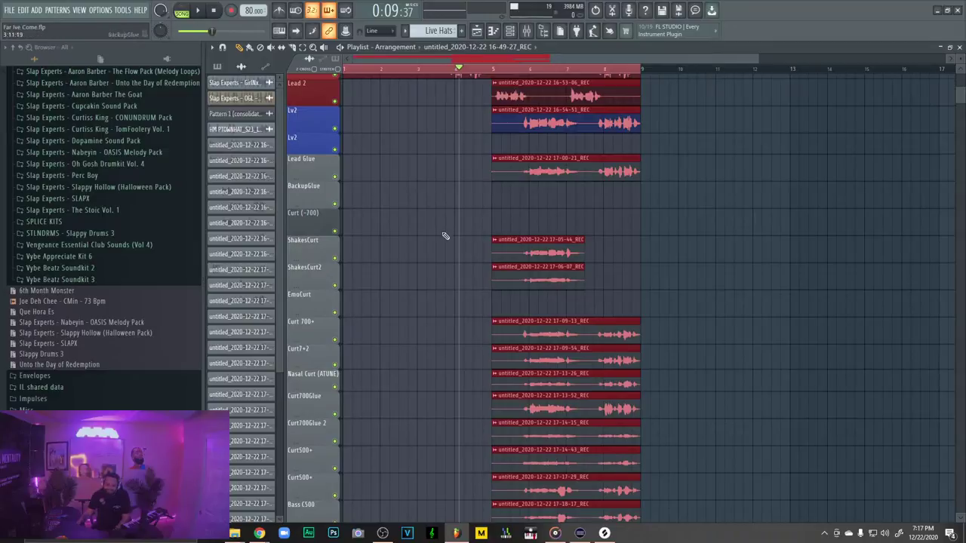
{"action": "scroll", "coordinate": [445, 236], "scroll_direction": "down", "scroll_amount": 5}
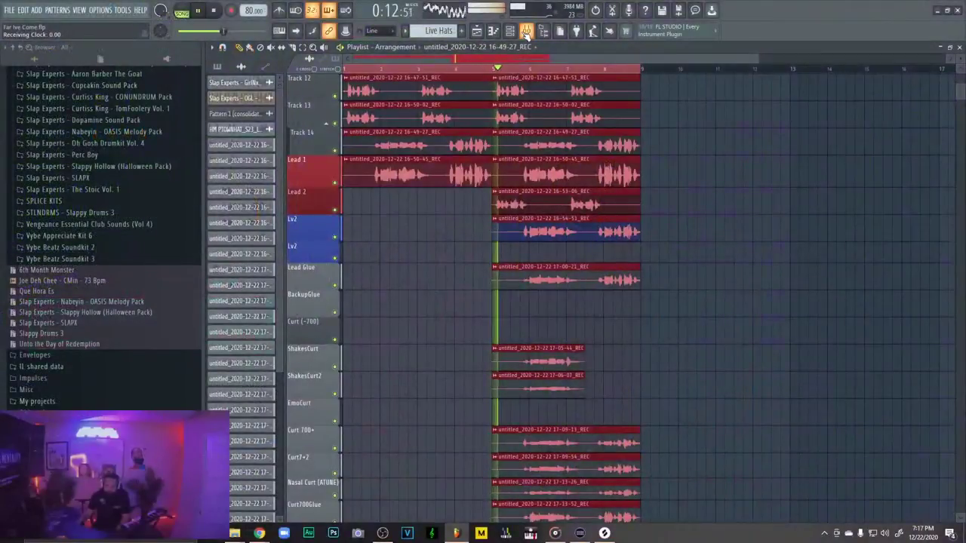
{"action": "scroll", "coordinate": [422, 162], "scroll_direction": "up", "scroll_amount": 6}
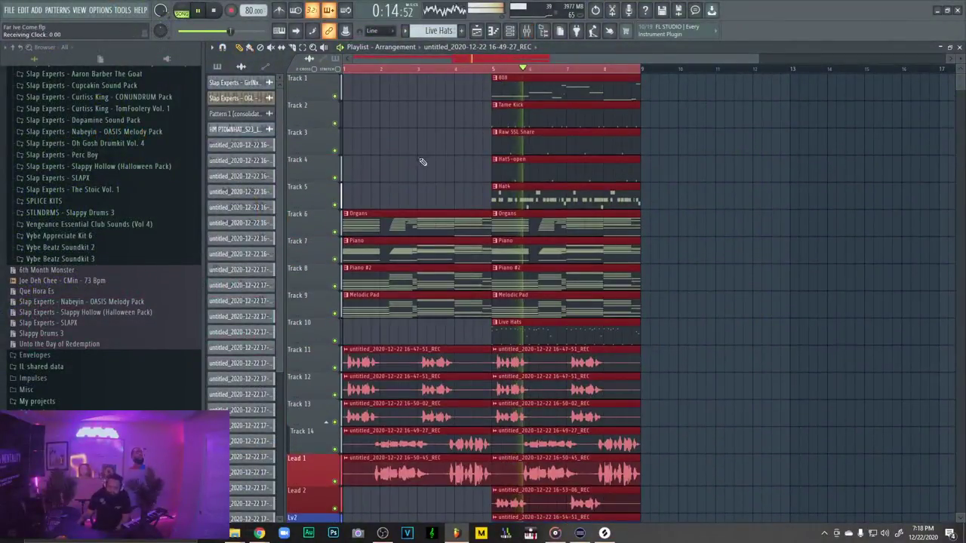
Duplicate the bar 5 clips on tracks 1 to 9 to bar 9, clear the time selection and play from bar 8
{"action": "right_click", "coordinate": [522, 226]}
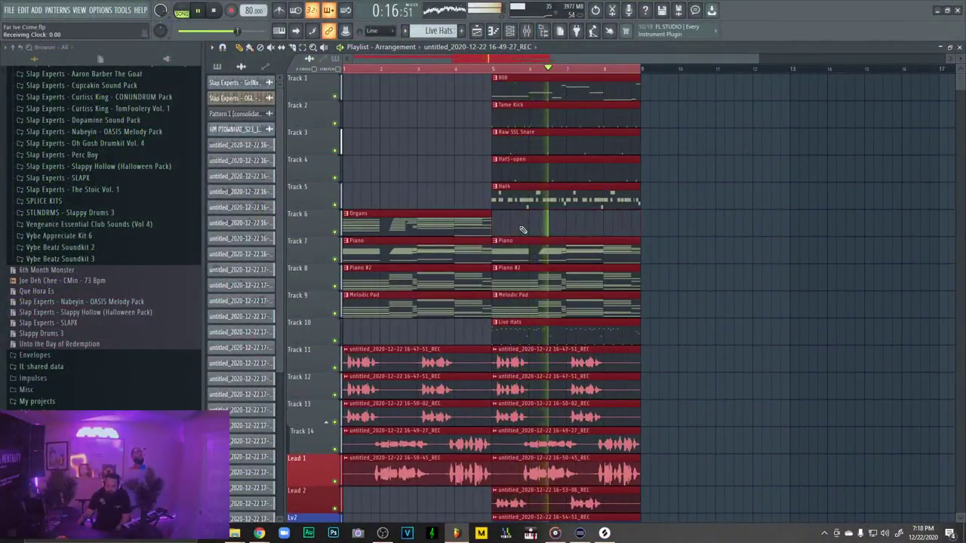
{"action": "key", "text": "ctrl+z"}
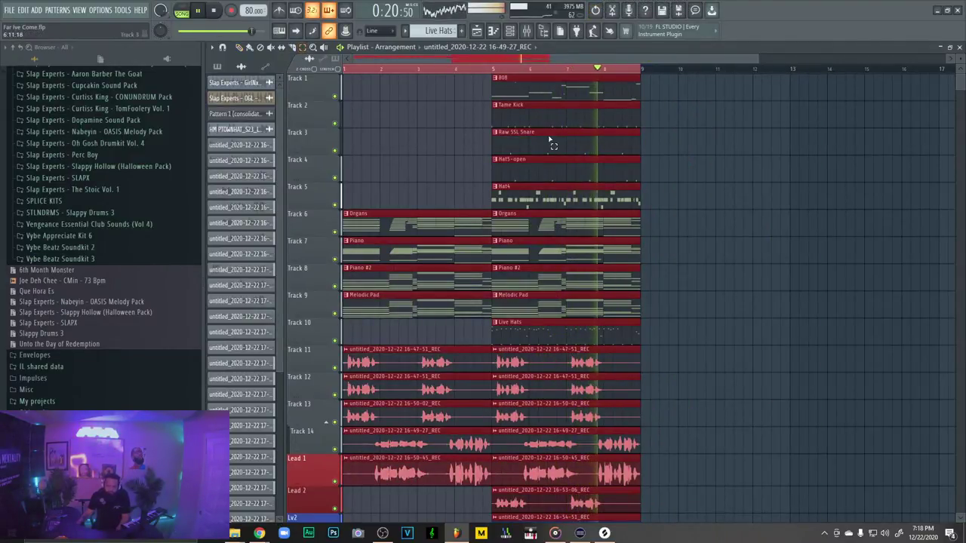
{"action": "left_click_drag", "start_coordinate": [524, 74], "coordinate": [634, 320]}
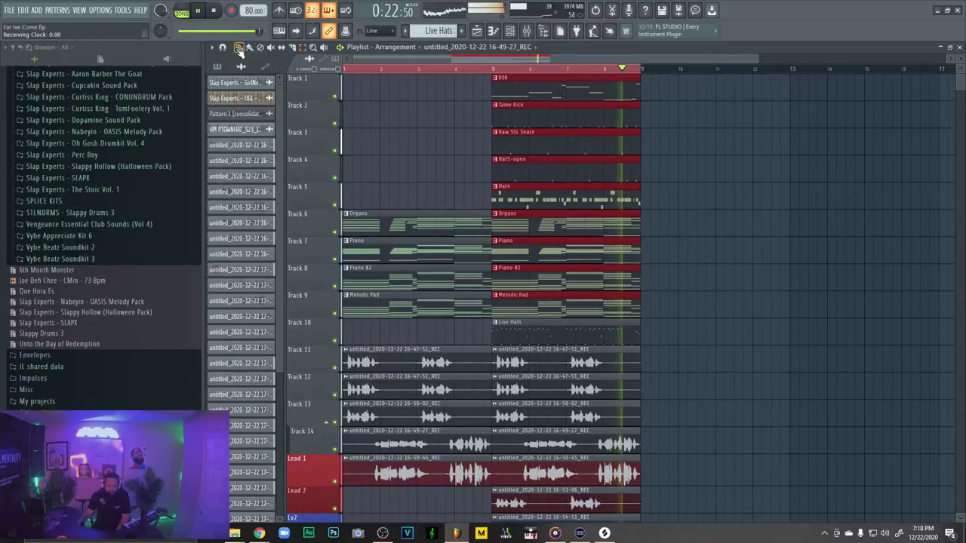
{"action": "mouse_move", "coordinate": [515, 78]}
{"action": "left_mouse_down"}
{"action": "mouse_move", "coordinate": [711, 121]}
{"action": "mouse_move", "coordinate": [682, 78]}
{"action": "mouse_move", "coordinate": [666, 78]}
{"action": "left_mouse_up"}
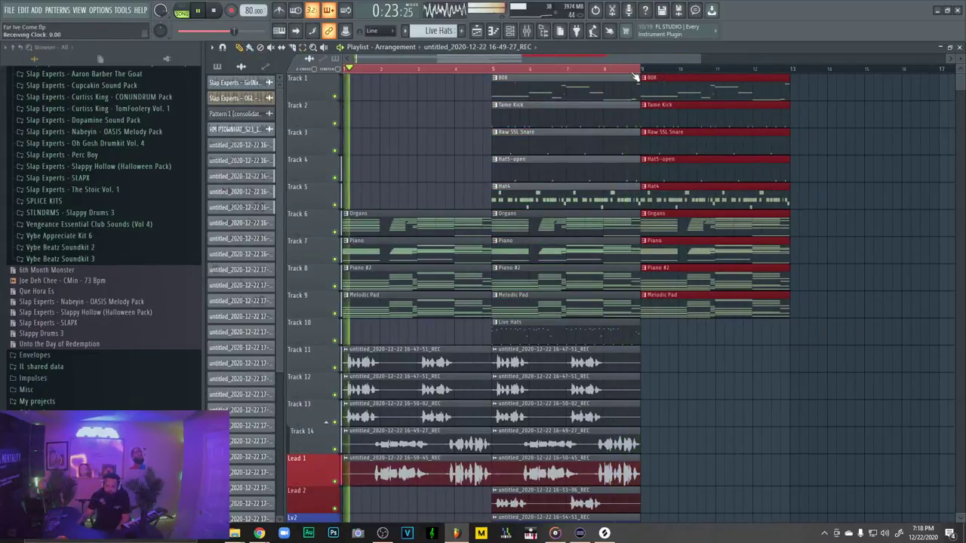
{"action": "double_click", "coordinate": [633, 71]}
{"action": "scroll", "coordinate": [679, 143], "scroll_direction": "down", "scroll_amount": 3}
{"action": "scroll", "coordinate": [700, 179], "scroll_direction": "up", "scroll_amount": 3}
{"action": "left_click", "coordinate": [605, 71]}
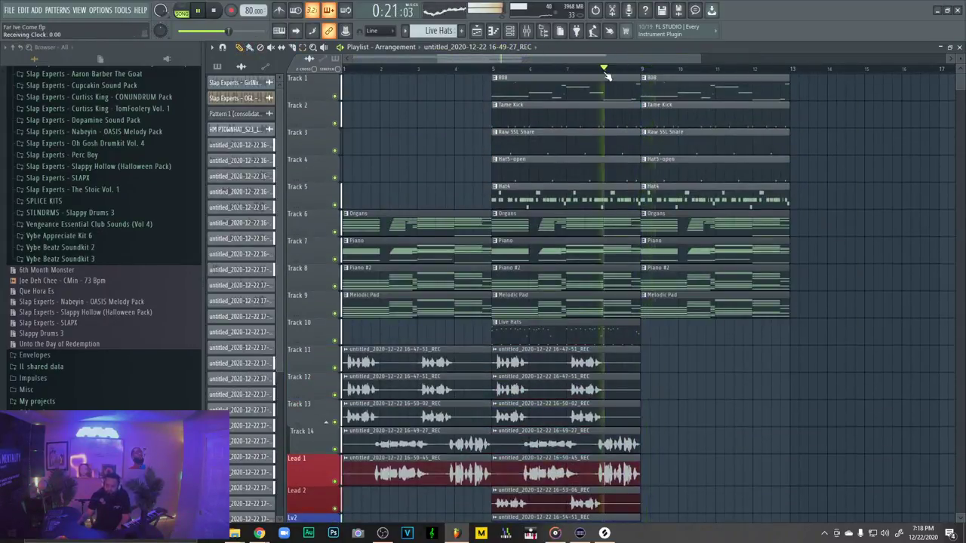
Delete the 808 clip at bar 9 and make the Raw SSL Snare clip at bar 9 unique
{"action": "right_click", "coordinate": [674, 89]}
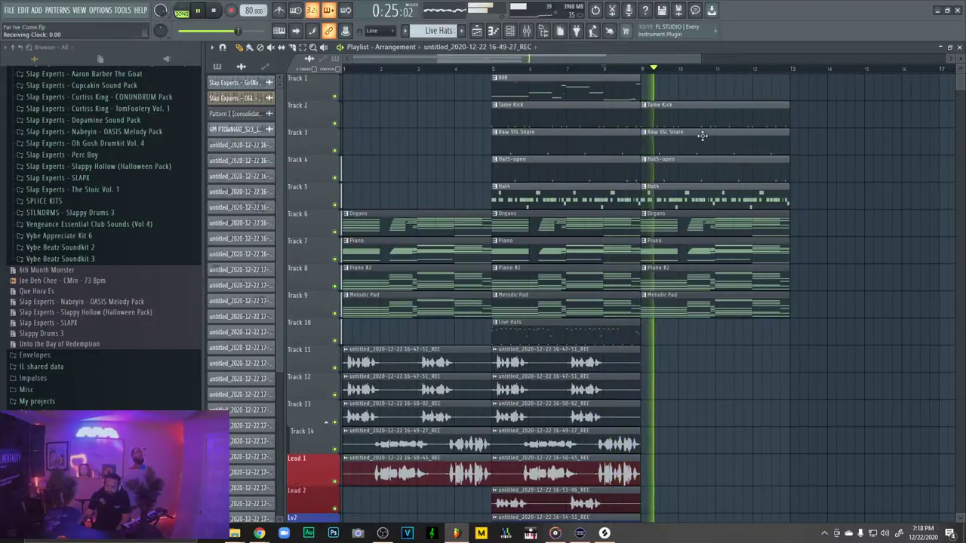
{"action": "right_click", "coordinate": [646, 139]}
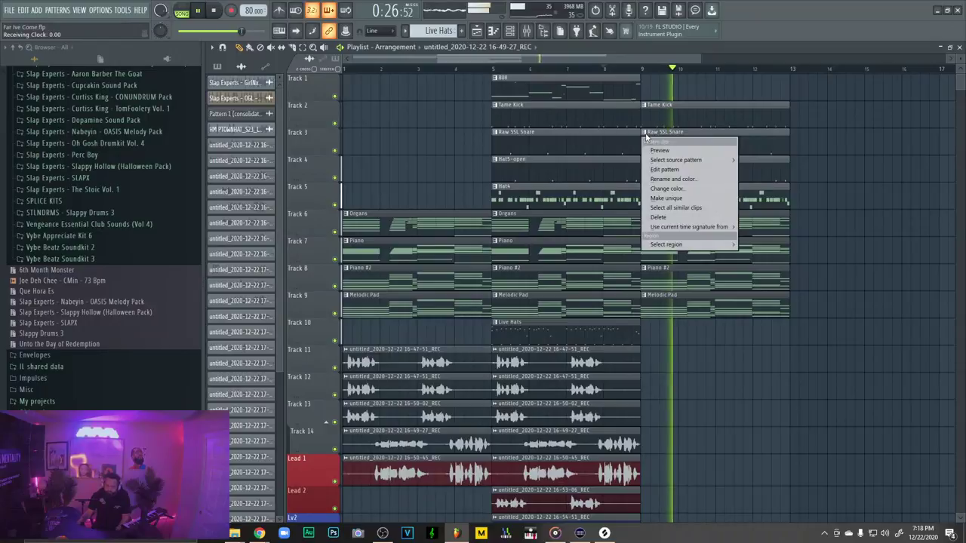
{"action": "left_click", "coordinate": [941, 122]}
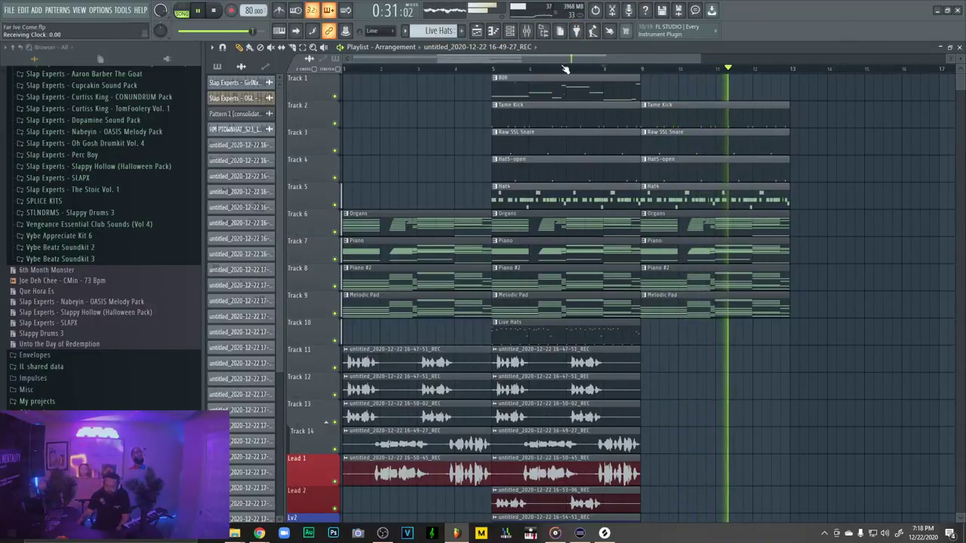
{"action": "right_click", "coordinate": [643, 136]}
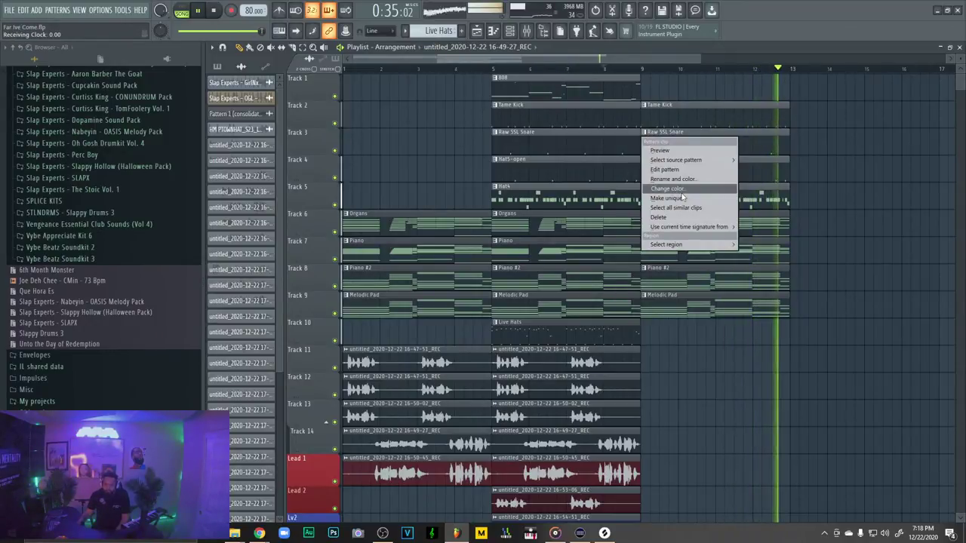
{"action": "left_click", "coordinate": [682, 198]}
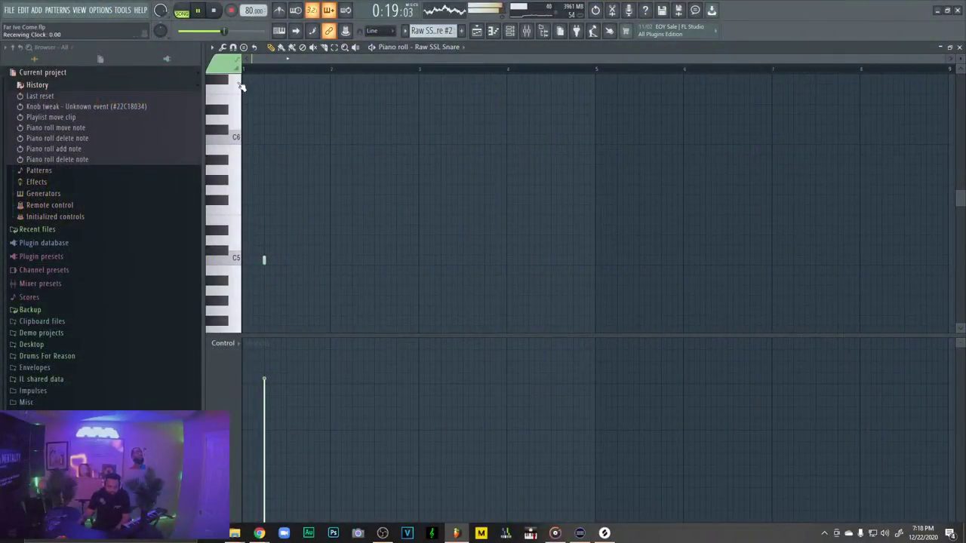
Add C5 snare notes every half bar through bar 4 of the Raw SSL Snare #2 pattern, and close the piano roll
{"action": "left_click", "coordinate": [308, 261]}
{"action": "left_click", "coordinate": [352, 260]}
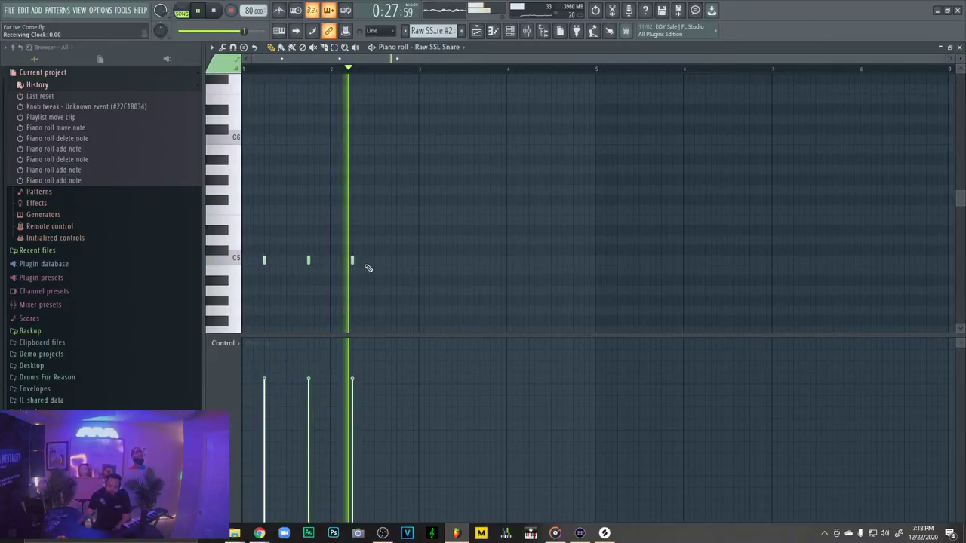
{"action": "left_click", "coordinate": [396, 260]}
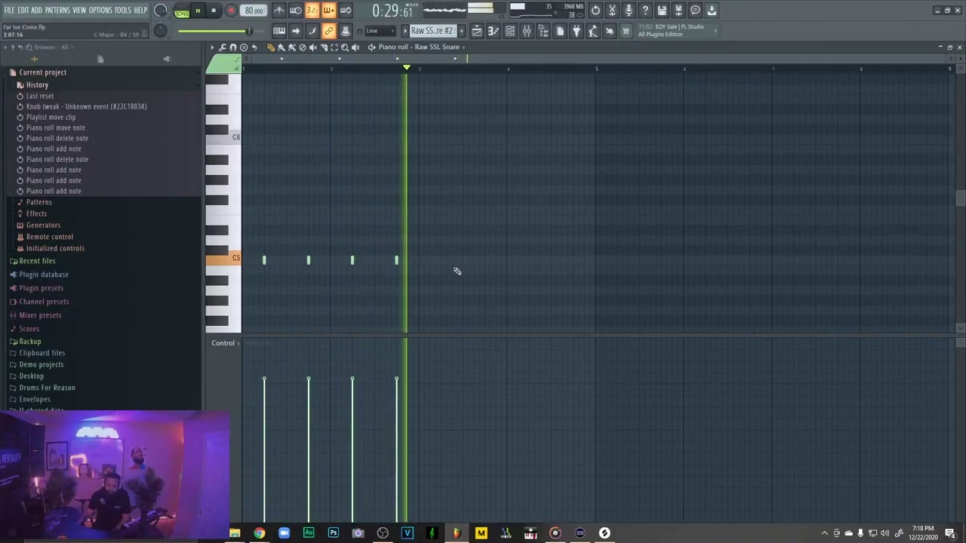
{"action": "left_click", "coordinate": [440, 261]}
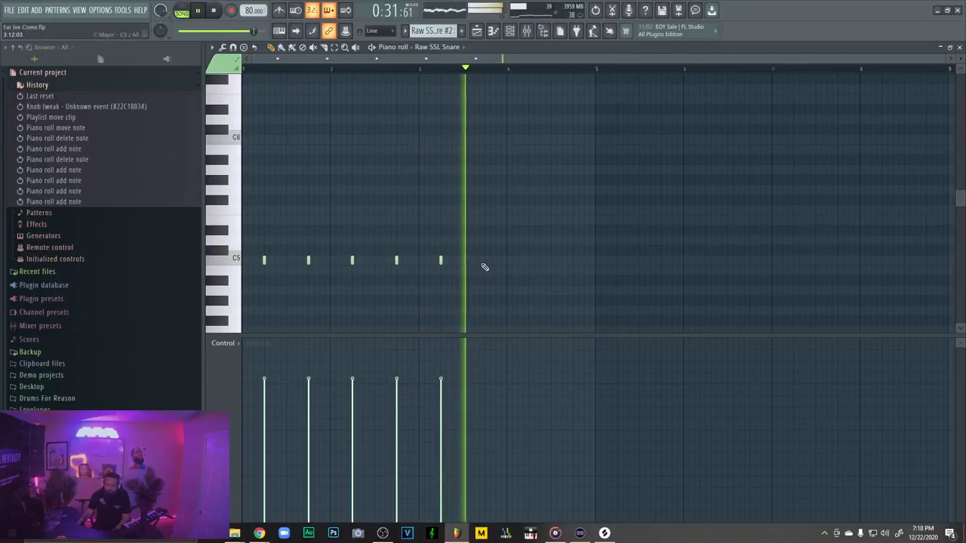
{"action": "left_click", "coordinate": [484, 260]}
{"action": "left_click", "coordinate": [528, 261]}
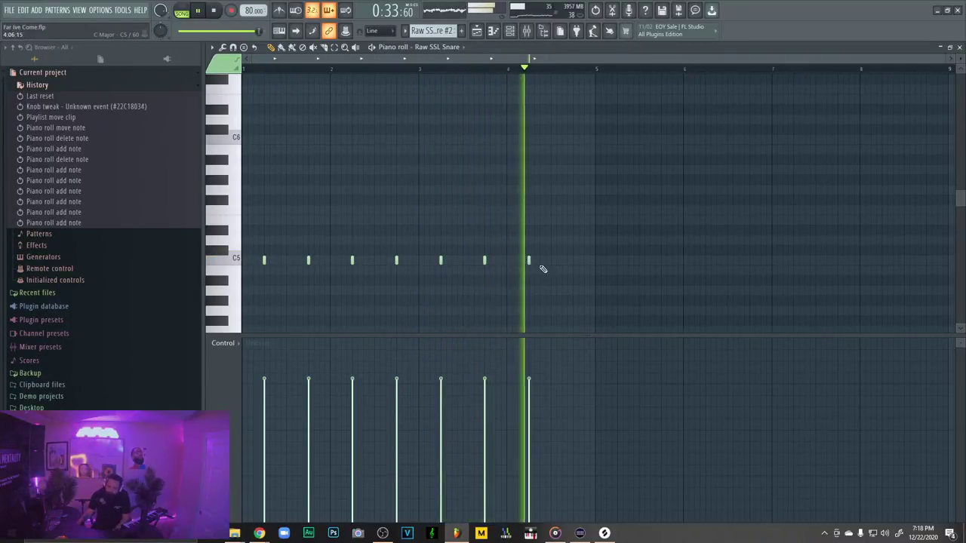
{"action": "left_click", "coordinate": [573, 260]}
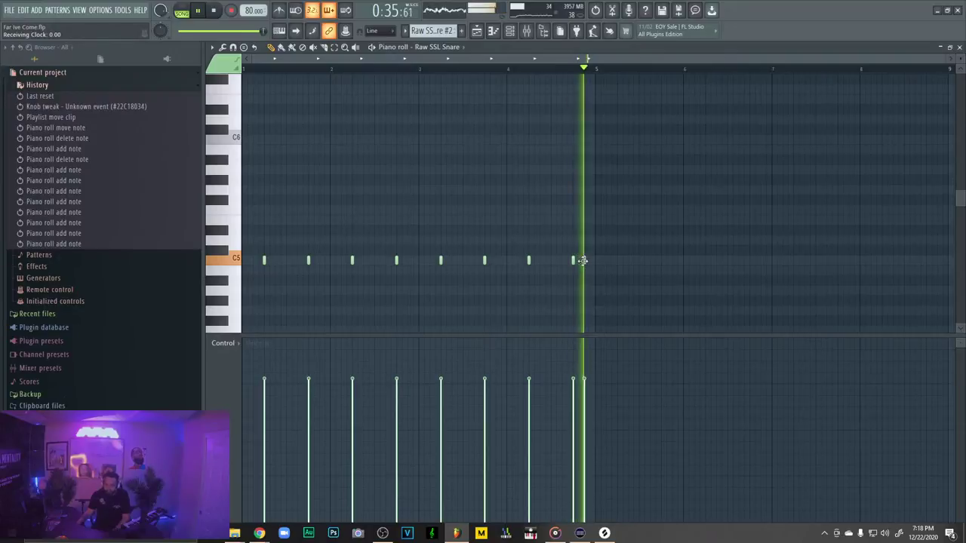
{"action": "left_click", "coordinate": [960, 47]}
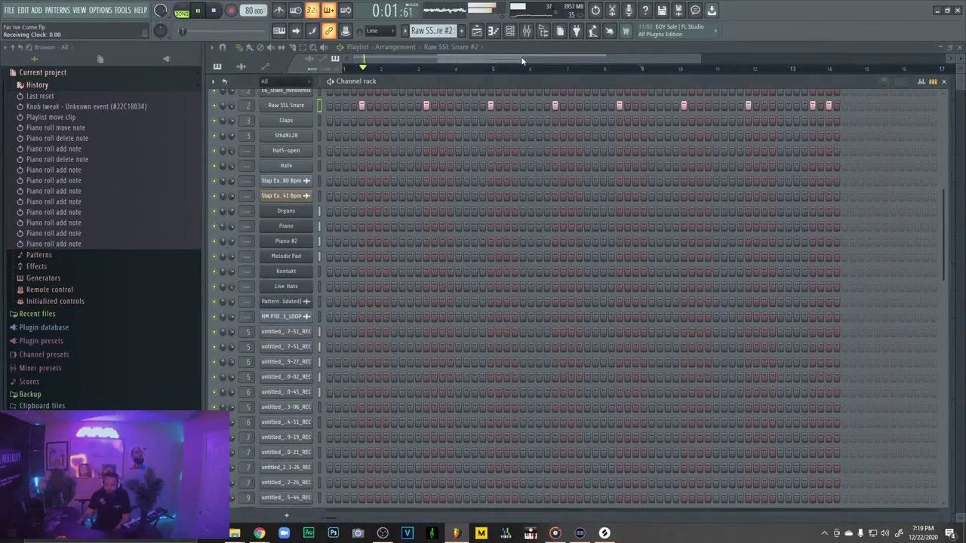
Play the arrangement from bar 5 and duplicate the drum, piano and pad clips at bar 9 to bar 13
{"action": "left_click", "coordinate": [520, 58]}
{"action": "left_click", "coordinate": [483, 69]}
{"action": "scroll", "coordinate": [670, 277], "scroll_direction": "down", "scroll_amount": 5}
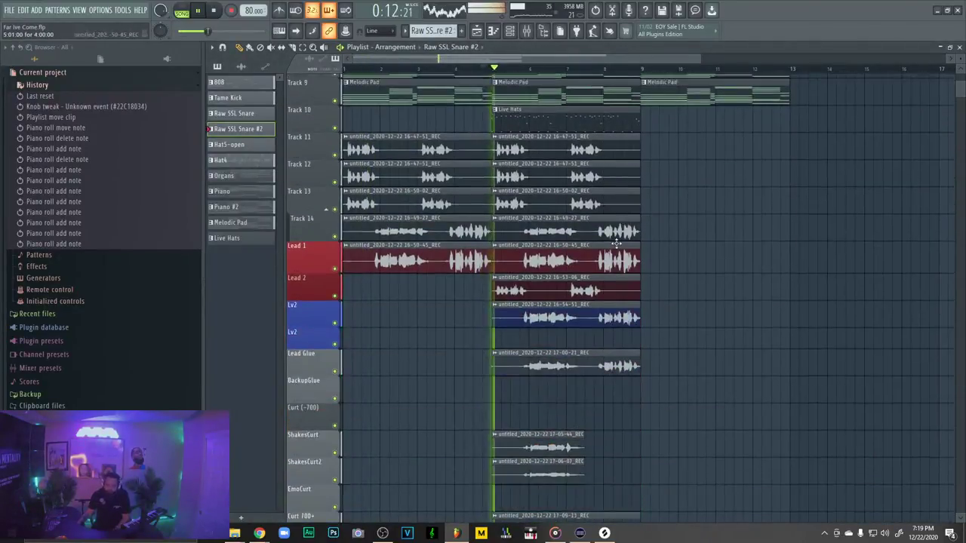
{"action": "scroll", "coordinate": [528, 196], "scroll_direction": "up", "scroll_amount": 5}
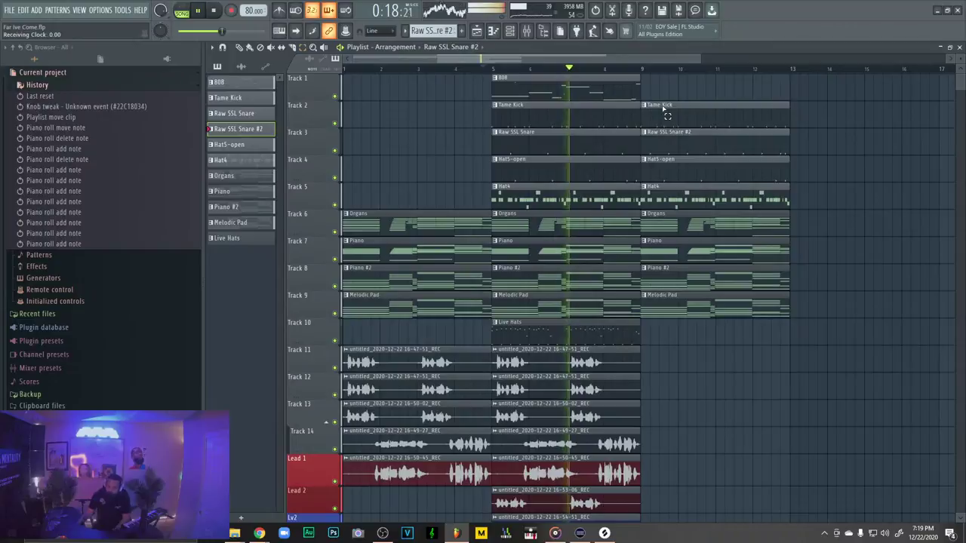
{"action": "left_click_drag", "start_coordinate": [662, 100], "coordinate": [769, 312]}
{"action": "mouse_move", "coordinate": [702, 132]}
{"action": "left_mouse_down"}
{"action": "mouse_move", "coordinate": [737, 108]}
{"action": "mouse_move", "coordinate": [720, 88]}
{"action": "left_mouse_up"}
{"action": "key", "text": "ctrl+z"}
{"action": "mouse_move", "coordinate": [664, 107]}
{"action": "left_mouse_down", "text": "shift"}
{"action": "mouse_move", "coordinate": [832, 105]}
{"action": "mouse_move", "coordinate": [814, 101]}
{"action": "left_mouse_up", "text": "shift"}
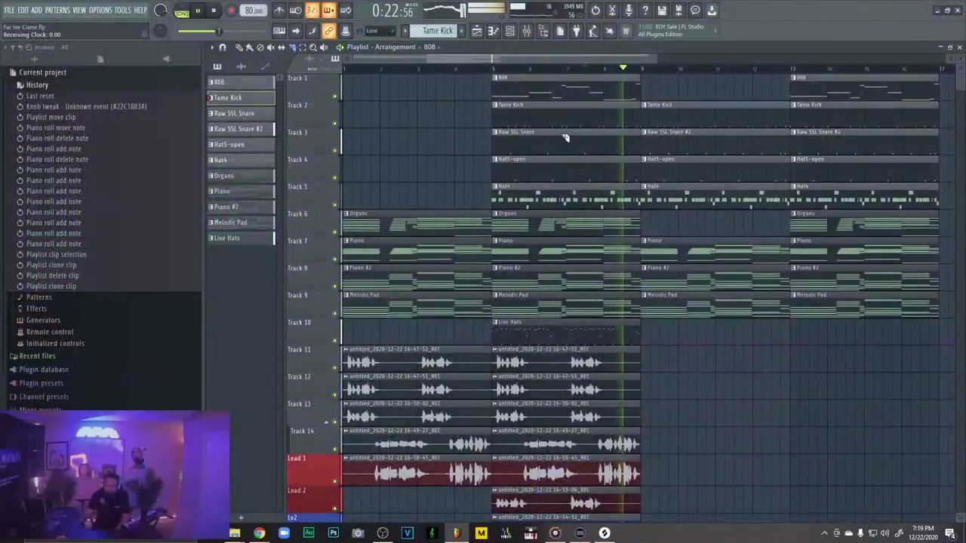
Slice the kick, snare and hat clips on tracks 2 to 5 midway through bar 8, removing their ends
{"action": "left_click_drag", "start_coordinate": [626, 208], "coordinate": [628, 109]}
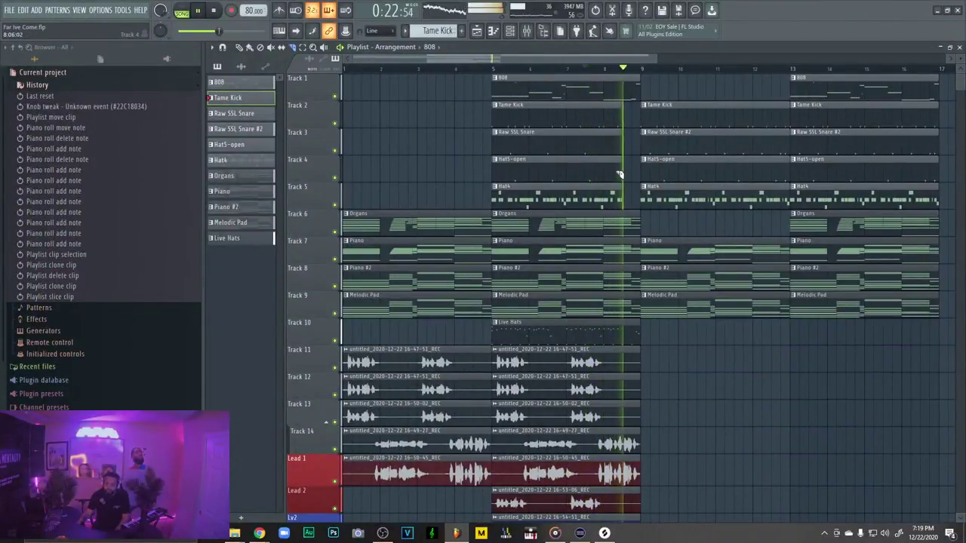
{"action": "scroll", "coordinate": [658, 216], "scroll_direction": "down", "scroll_amount": 4}
{"action": "scroll", "coordinate": [659, 216], "scroll_direction": "up", "scroll_amount": 4}
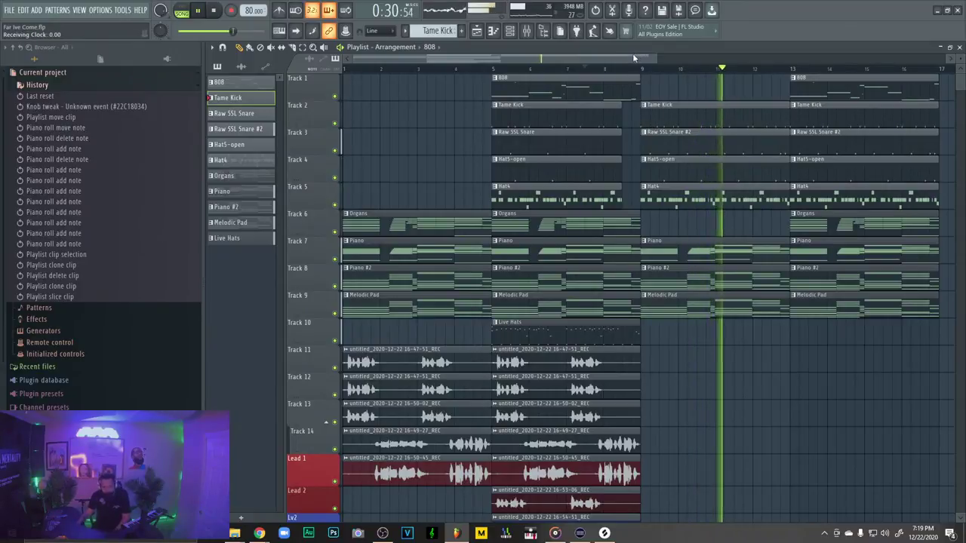
Delete the Melodic Pad clip at bar 13 and duplicate the clips from bars 9 to 16 starting at bar 17
{"action": "left_click_drag", "start_coordinate": [633, 58], "coordinate": [670, 60]}
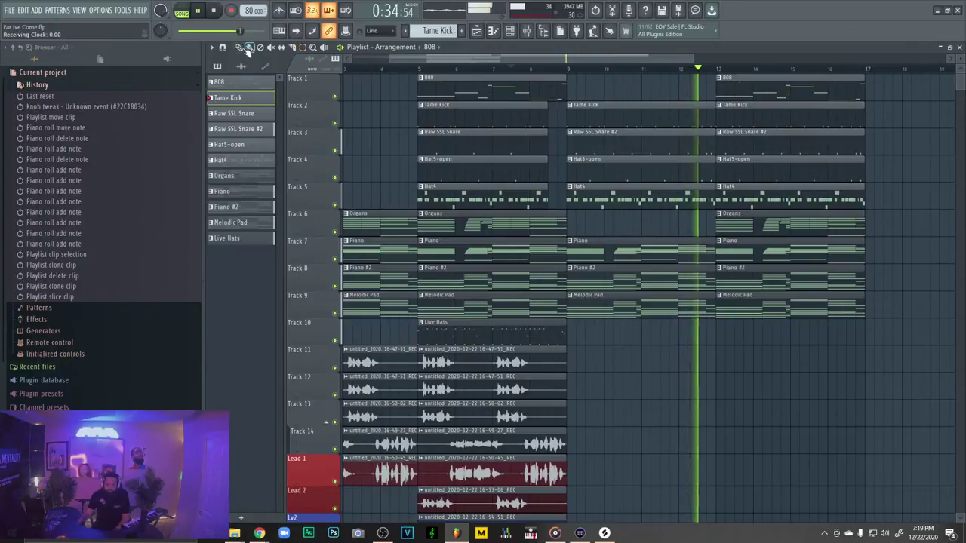
{"action": "right_click", "coordinate": [763, 306]}
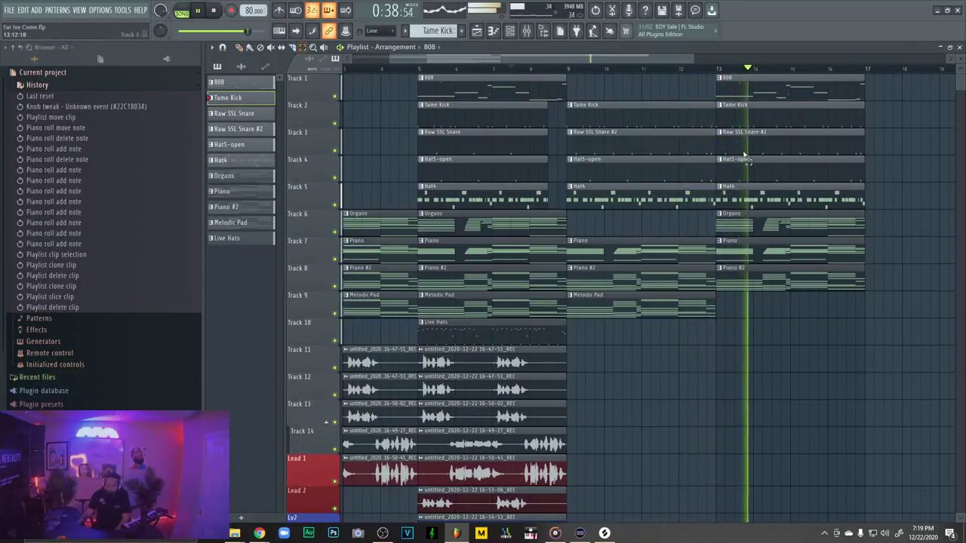
{"action": "left_click_drag", "start_coordinate": [785, 74], "coordinate": [609, 308]}
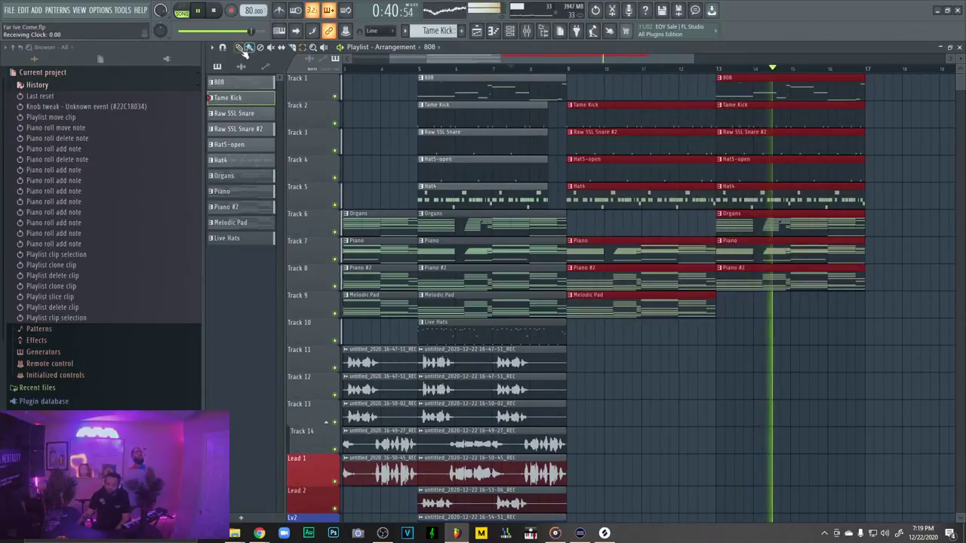
{"action": "key", "text": "ctrl+b"}
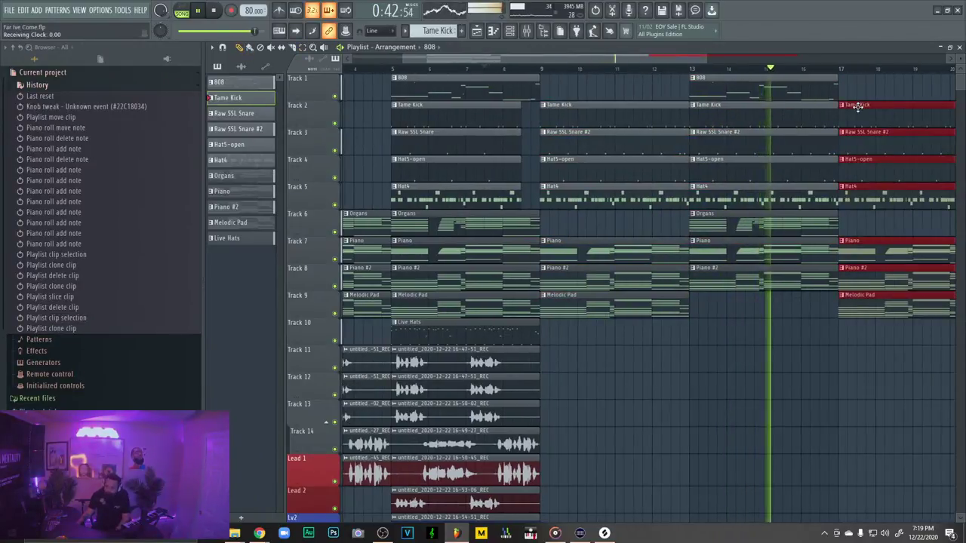
Copy the 808 and Organs clips from bar 13 to bar 17, and delete the Melodic Pad clip at bar 17
{"action": "left_click", "coordinate": [791, 85]}
{"action": "mouse_move", "coordinate": [790, 85]}
{"action": "left_mouse_down"}
{"action": "mouse_move", "coordinate": [940, 85]}
{"action": "mouse_move", "coordinate": [904, 85]}
{"action": "left_mouse_up"}
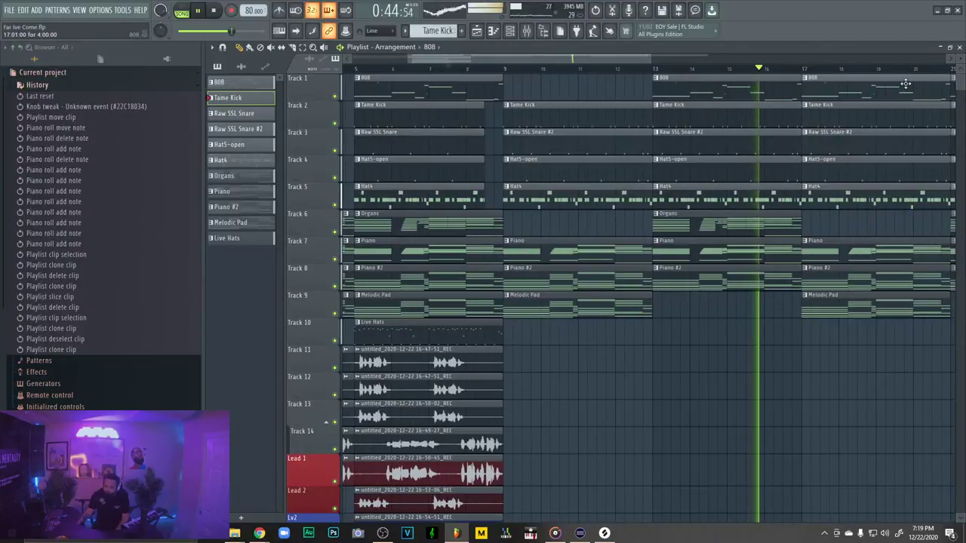
{"action": "left_click_drag", "start_coordinate": [706, 220], "coordinate": [855, 221]}
{"action": "right_click", "coordinate": [851, 311]}
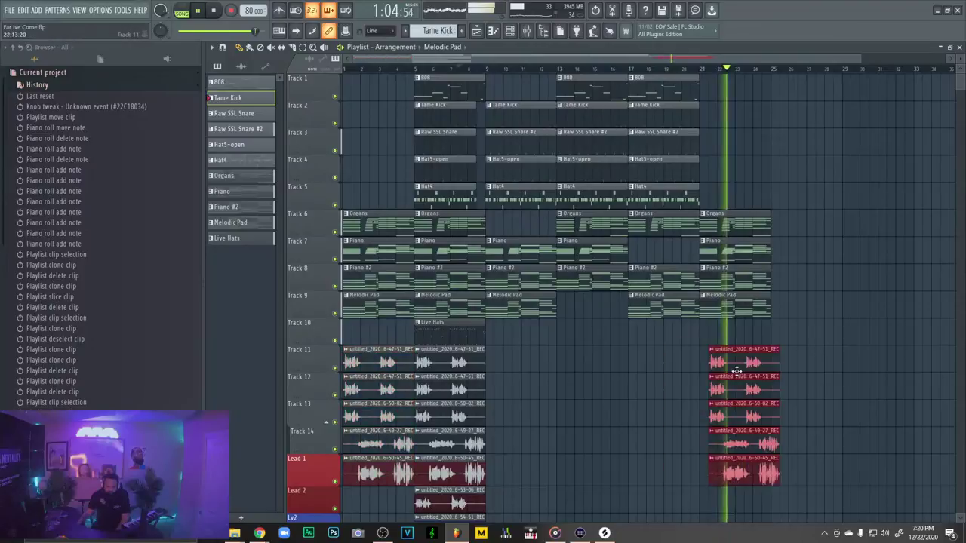
Line up the copied vocal clips on Tracks 11 to 14 and Lead 1 with the start of bar 21
{"action": "mouse_move", "coordinate": [736, 370]}
{"action": "left_mouse_down"}
{"action": "mouse_move", "coordinate": [743, 370]}
{"action": "mouse_move", "coordinate": [726, 369]}
{"action": "mouse_move", "coordinate": [811, 365]}
{"action": "left_mouse_up"}
{"action": "key", "text": "ctrl+z"}
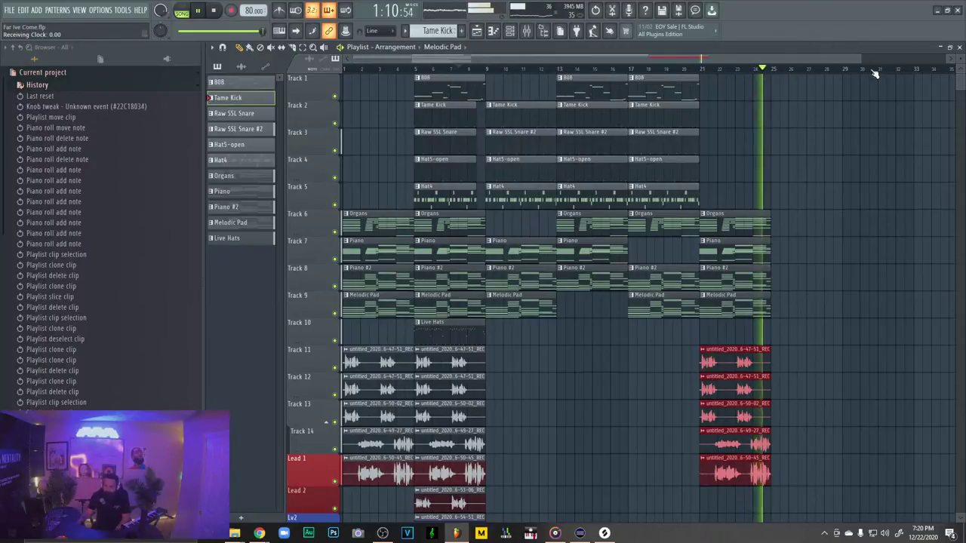
{"action": "scroll", "coordinate": [799, 76], "scroll_direction": "up", "scroll_amount": 2}
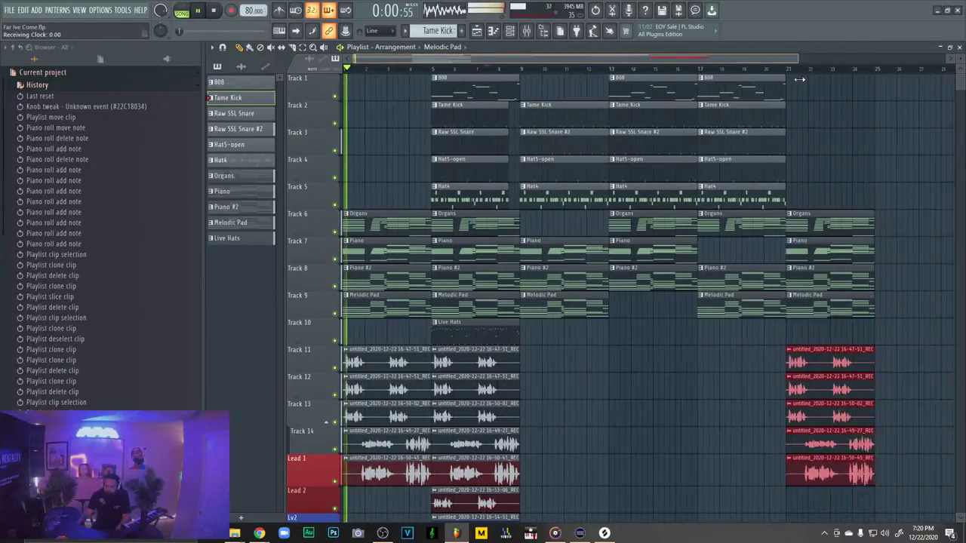
{"action": "scroll", "coordinate": [800, 76], "scroll_direction": "down", "scroll_amount": 1}
{"action": "scroll", "coordinate": [417, 226], "scroll_direction": "down", "scroll_amount": 5}
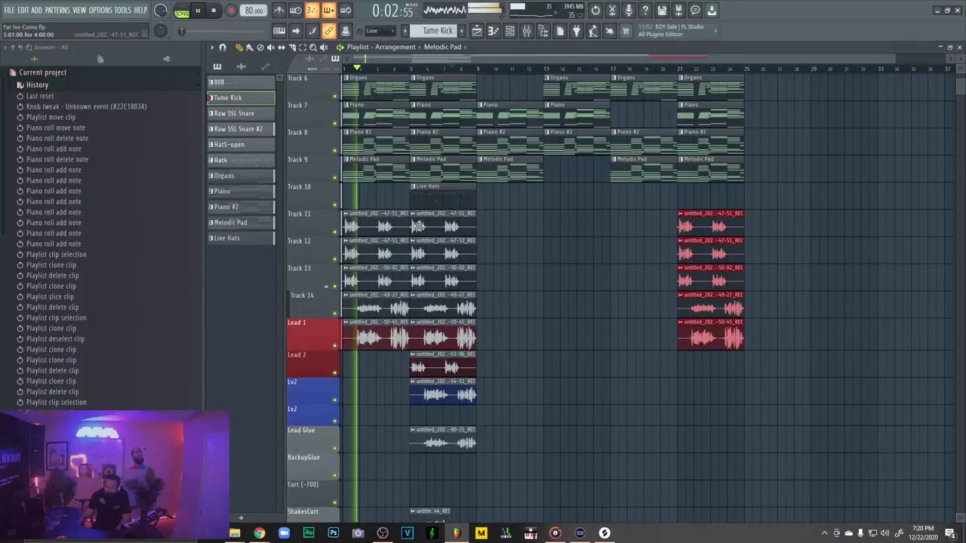
Load Little AlterBoy [64bit] into slot 5 of the Background Bus in the mixer
{"action": "left_click", "coordinate": [526, 30]}
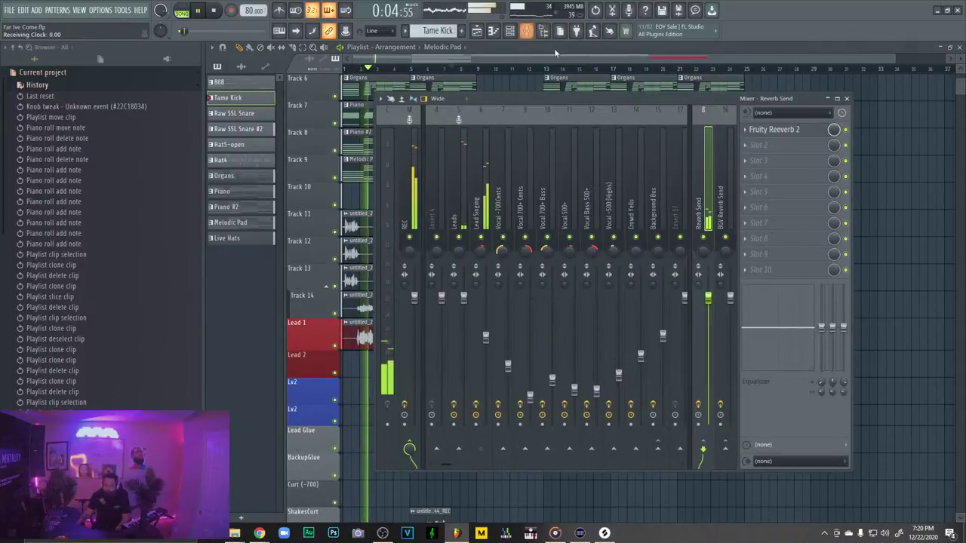
{"action": "left_click", "coordinate": [549, 218]}
{"action": "left_click", "coordinate": [486, 215]}
{"action": "left_click", "coordinate": [504, 212]}
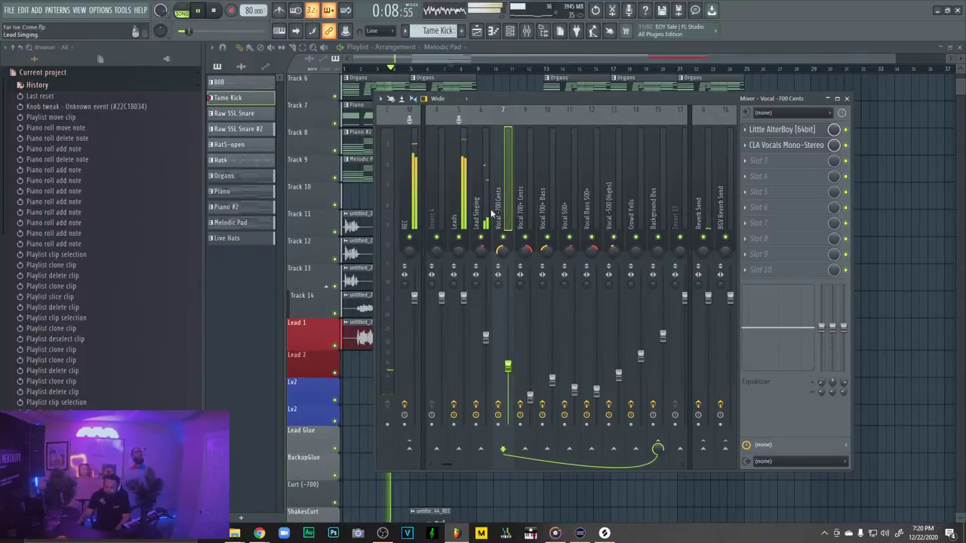
{"action": "left_click", "coordinate": [663, 208]}
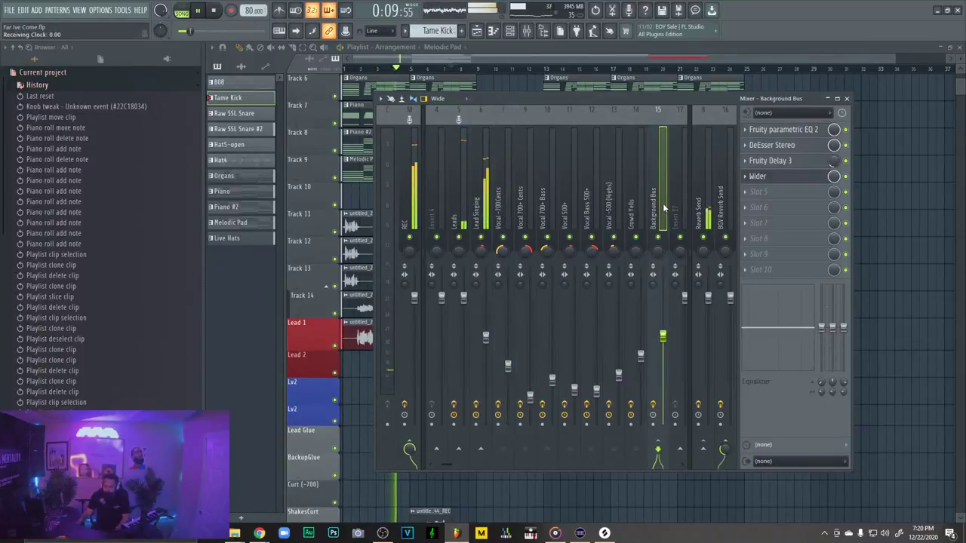
{"action": "left_click", "coordinate": [787, 203]}
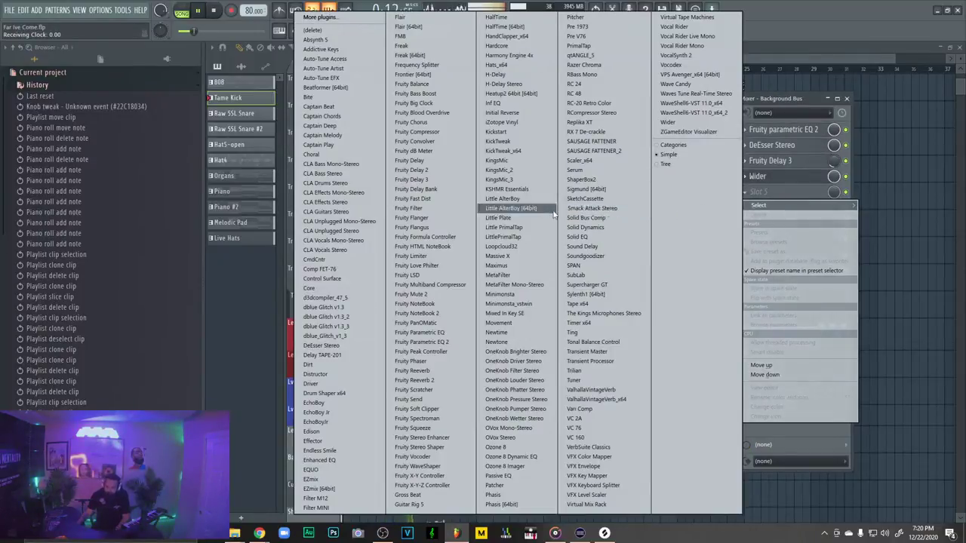
{"action": "left_click", "coordinate": [575, 212]}
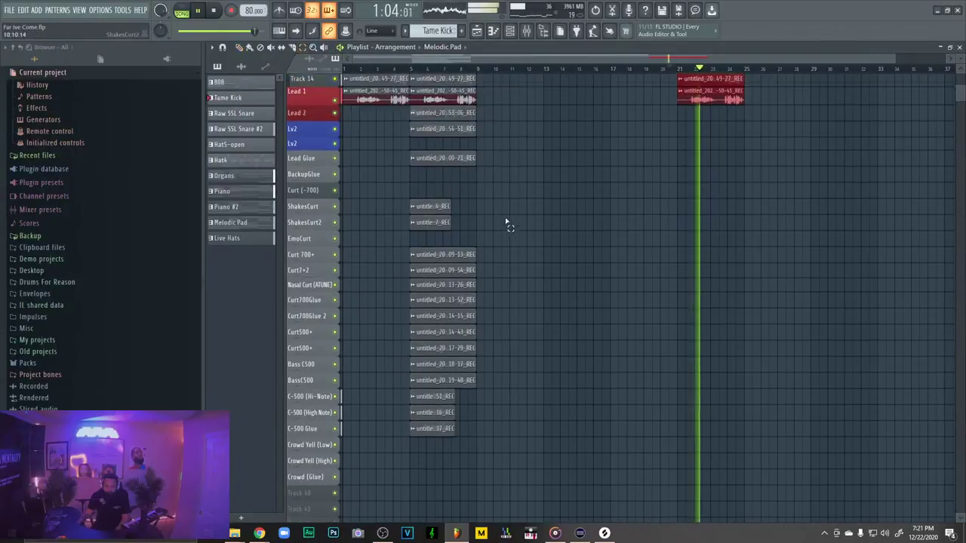
Duplicate all the vocal clips from Lead 2 down to C-500 Glue from bar 5 to bar 21, then clear the selection
{"action": "scroll", "coordinate": [507, 219], "scroll_direction": "up", "scroll_amount": 3}
{"action": "left_click_drag", "start_coordinate": [421, 138], "coordinate": [558, 516]}
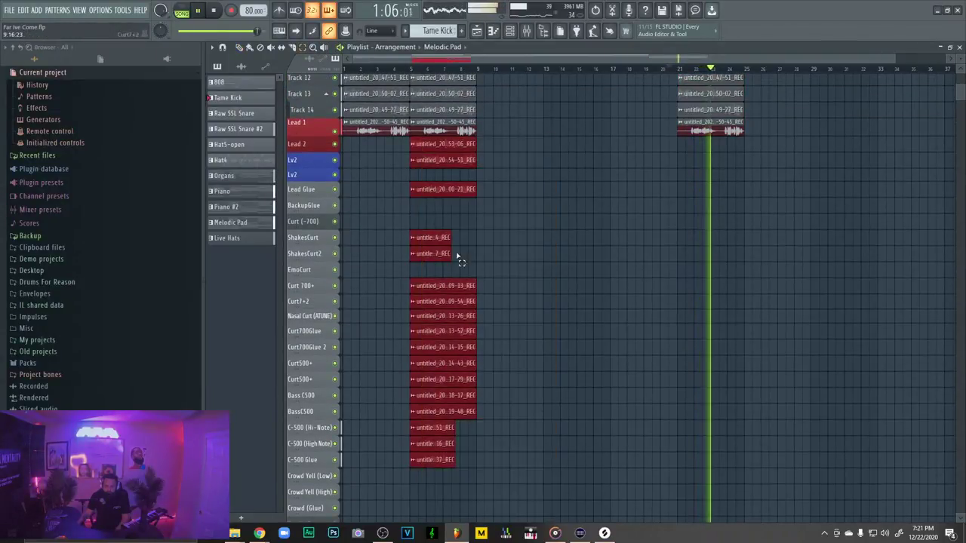
{"action": "left_click_drag", "start_coordinate": [419, 139], "coordinate": [474, 383]}
{"action": "left_click_drag", "start_coordinate": [416, 136], "coordinate": [520, 516]}
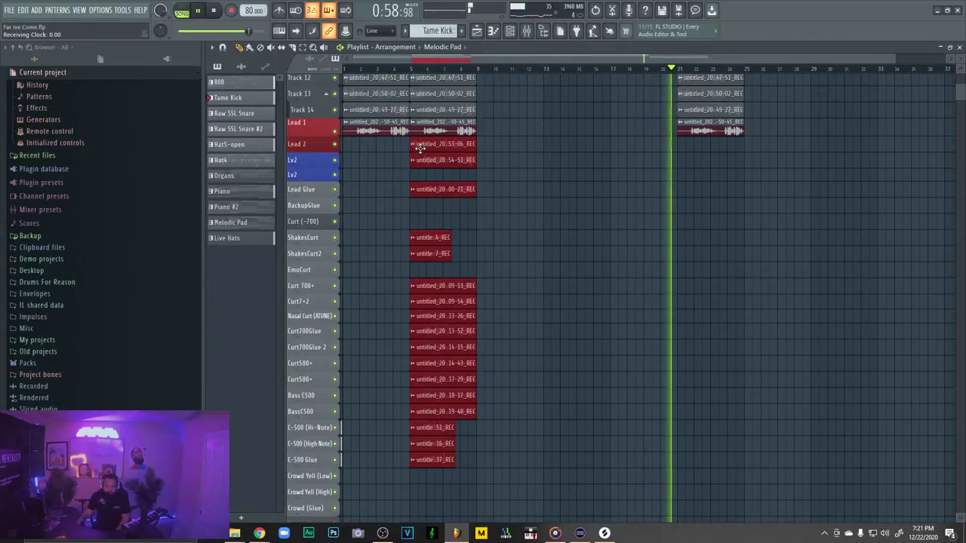
{"action": "left_click_drag", "start_coordinate": [426, 156], "coordinate": [700, 159]}
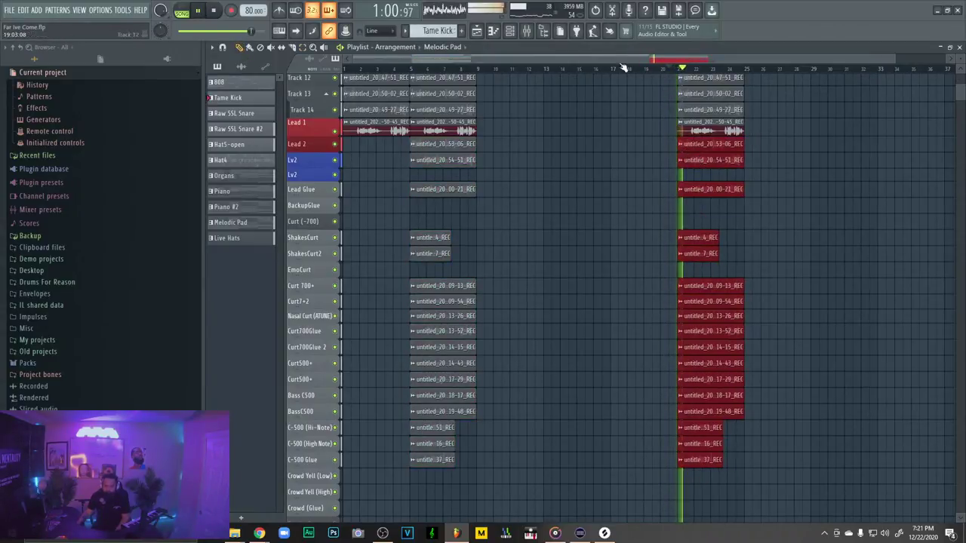
{"action": "scroll", "coordinate": [823, 280], "scroll_direction": "up", "scroll_amount": 3}
{"action": "scroll", "coordinate": [826, 280], "scroll_direction": "down", "scroll_amount": 2}
{"action": "left_click", "coordinate": [823, 262], "text": "ctrl"}
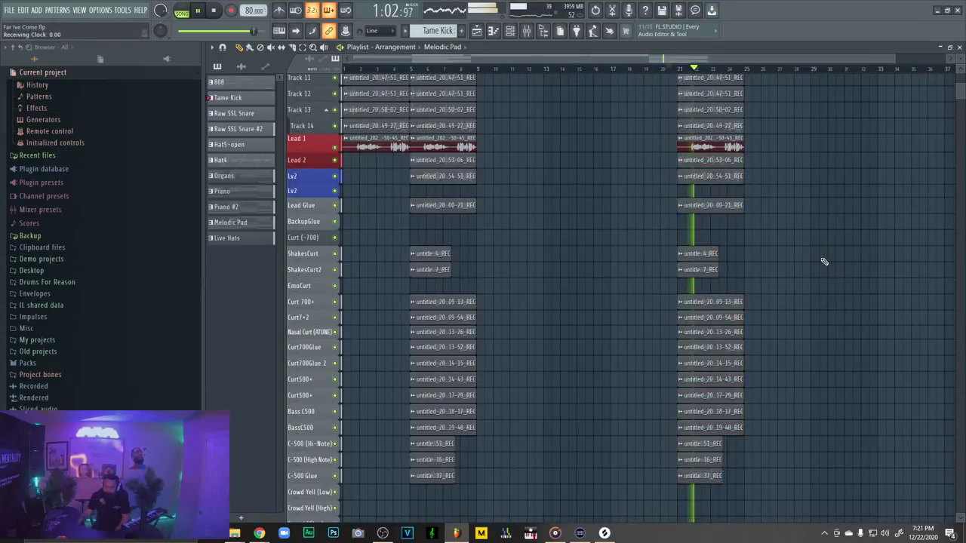
{"action": "scroll", "coordinate": [826, 256], "scroll_direction": "down", "scroll_amount": 5}
{"action": "scroll", "coordinate": [827, 254], "scroll_direction": "up", "scroll_amount": 6}
Set the formant of Little AlterBoy on the Background Bus to -3.2 semitones and play the song
{"action": "left_click", "coordinate": [527, 32]}
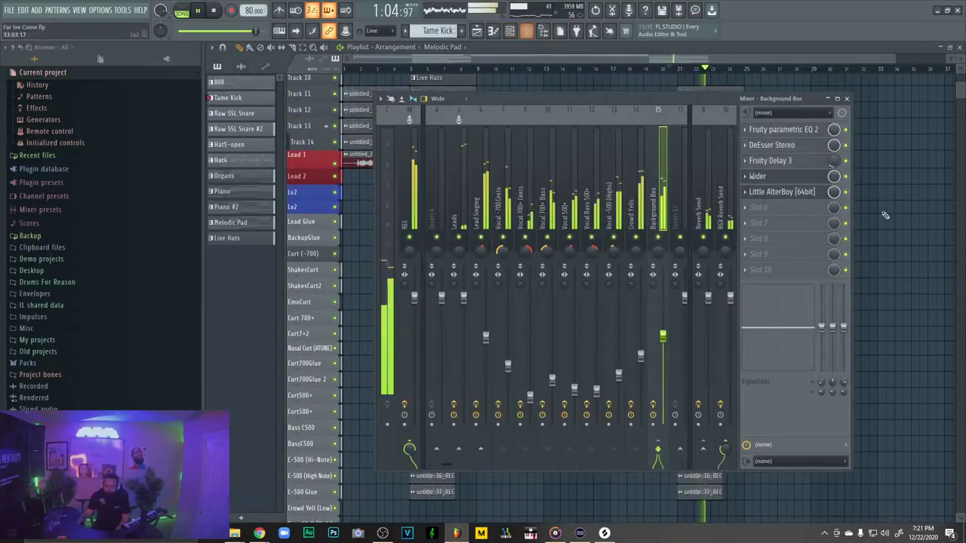
{"action": "left_click", "coordinate": [784, 193]}
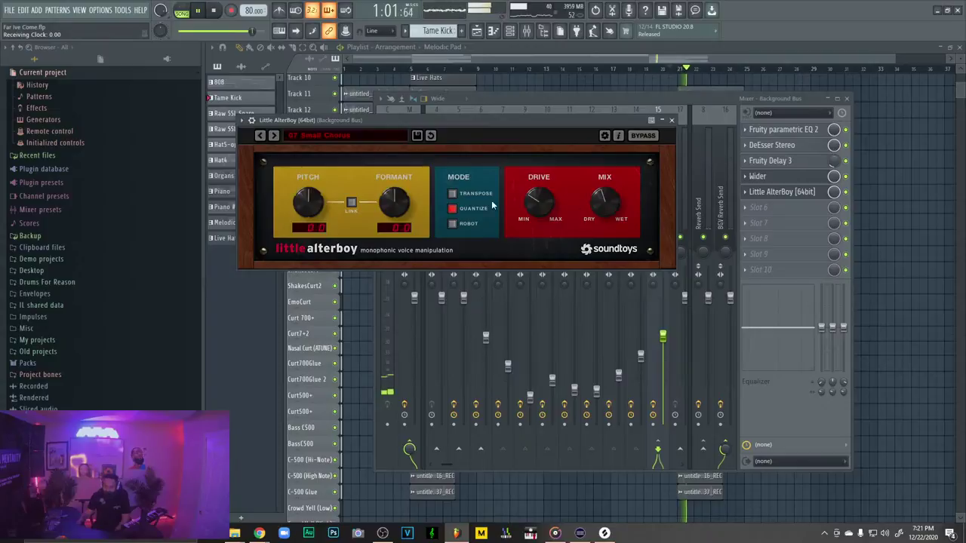
{"action": "left_click_drag", "start_coordinate": [384, 211], "coordinate": [393, 199]}
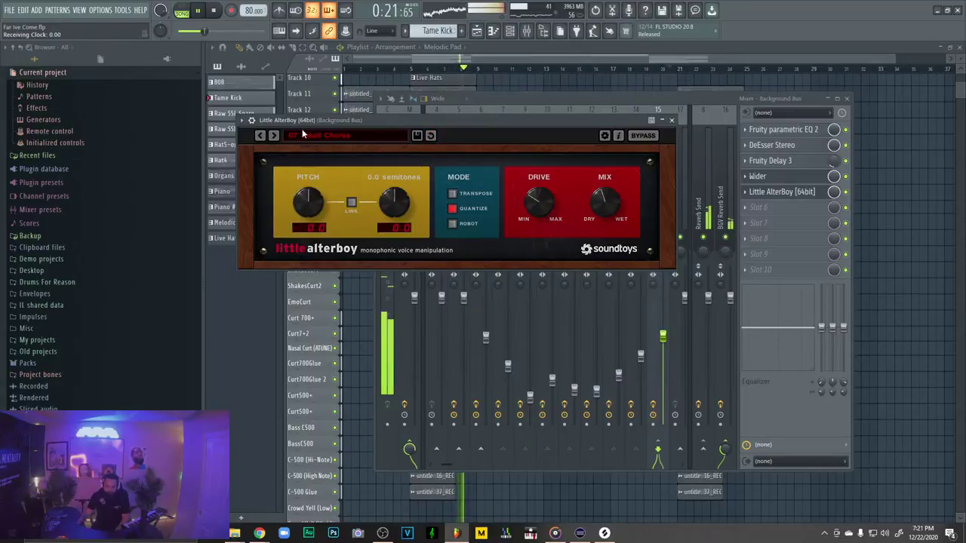
{"action": "left_click", "coordinate": [604, 271]}
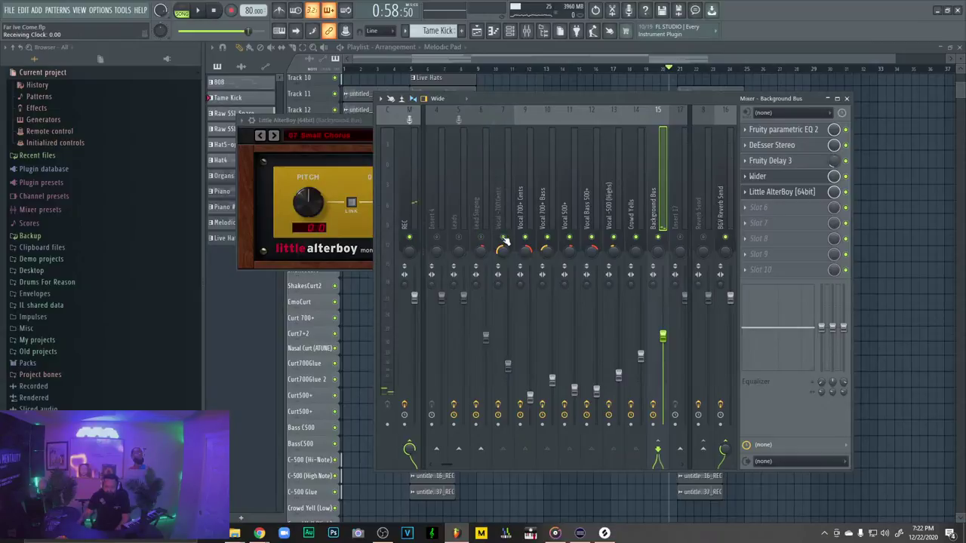
{"action": "key", "text": "space"}
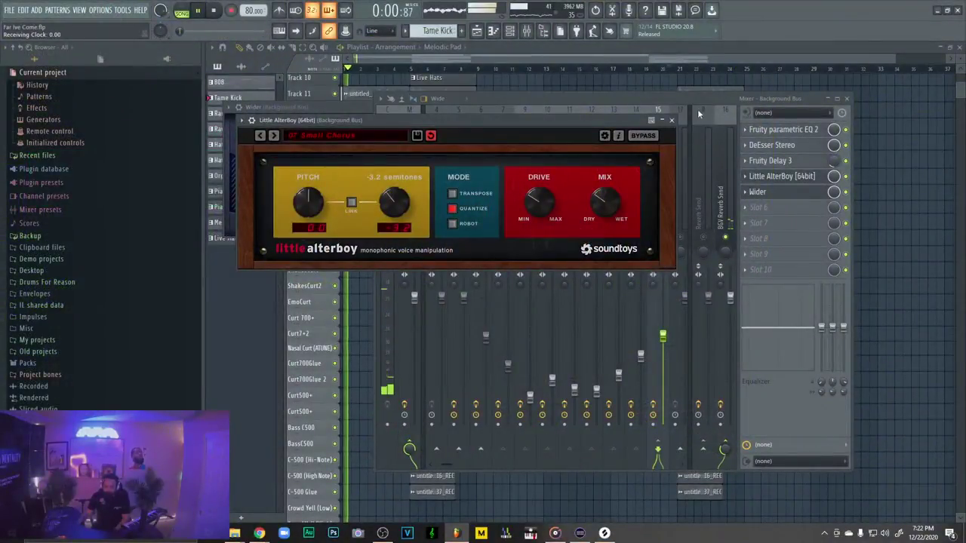
Reorder the Background Bus effects so Little AlterBoy follows DeEsser Stereo, with Wider next and Fruity Delay 3 last
{"action": "left_click_drag", "start_coordinate": [829, 188], "coordinate": [815, 159]}
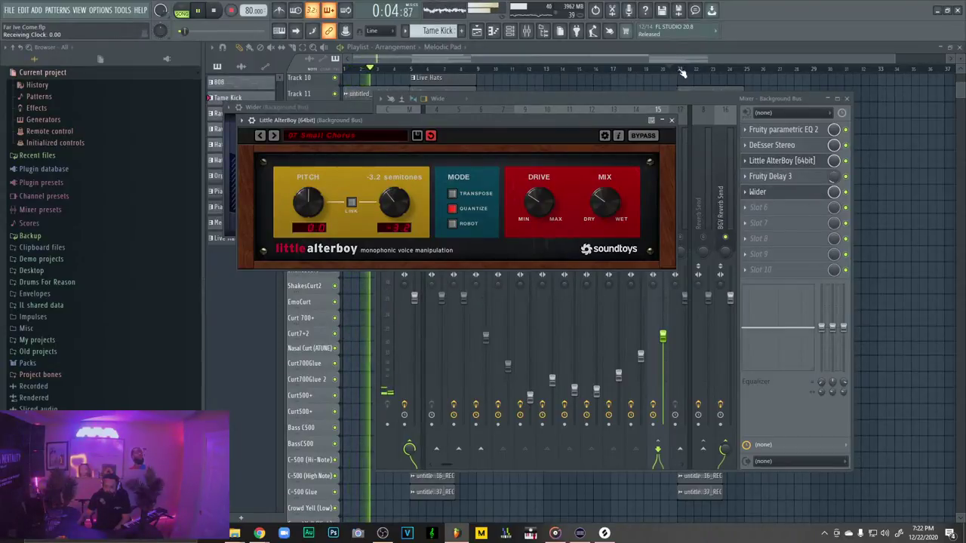
{"action": "left_click", "coordinate": [681, 69]}
{"action": "left_click", "coordinate": [529, 32]}
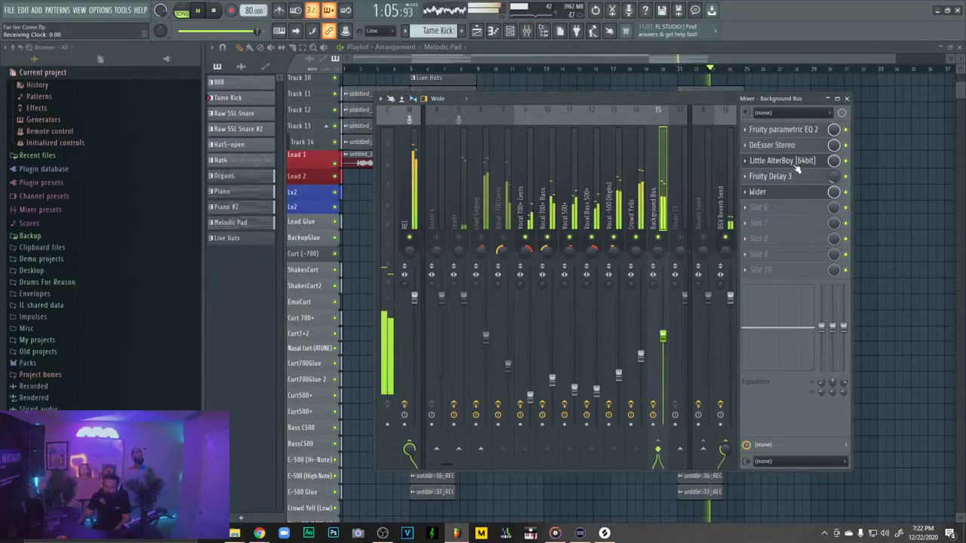
{"action": "left_click_drag", "start_coordinate": [792, 160], "coordinate": [797, 193]}
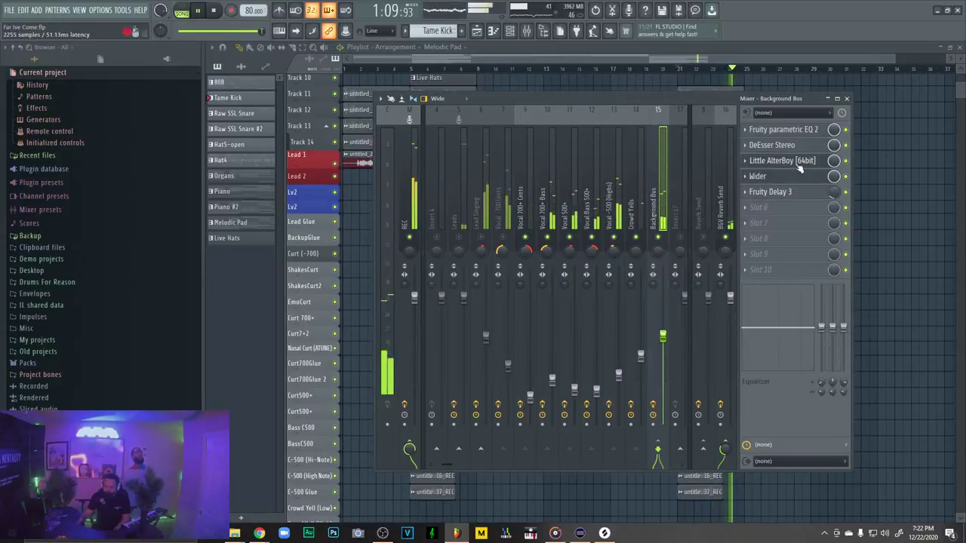
Raise the Background Bus fader and play the arrangement from bar 21
{"action": "left_click", "coordinate": [798, 161]}
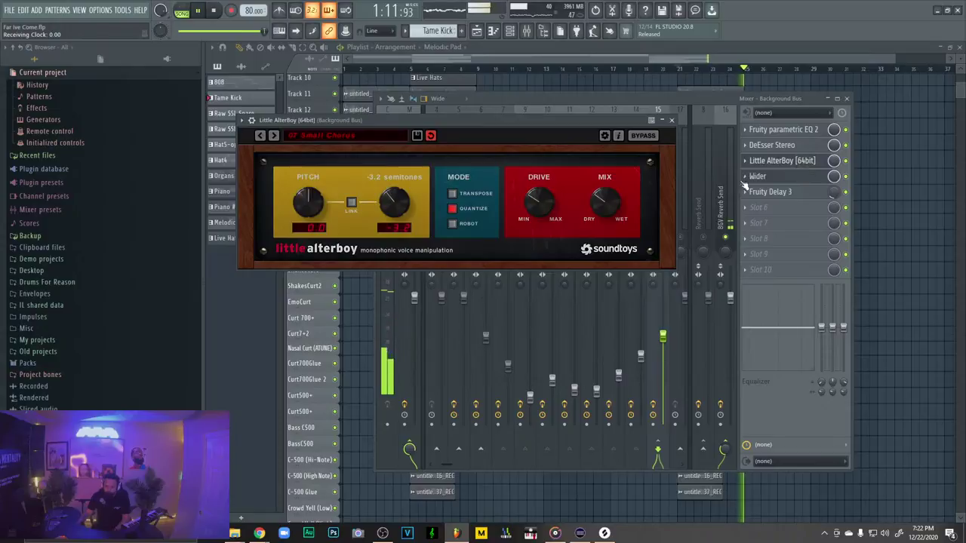
{"action": "key", "text": "space"}
{"action": "left_click_drag", "start_coordinate": [664, 337], "coordinate": [664, 309]}
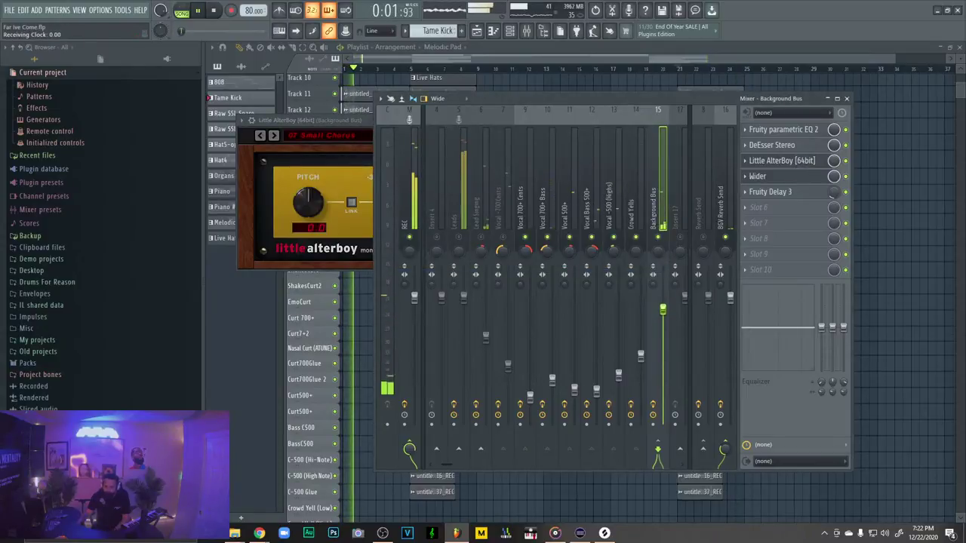
{"action": "left_click_drag", "start_coordinate": [454, 57], "coordinate": [465, 58]}
{"action": "left_click", "coordinate": [670, 69]}
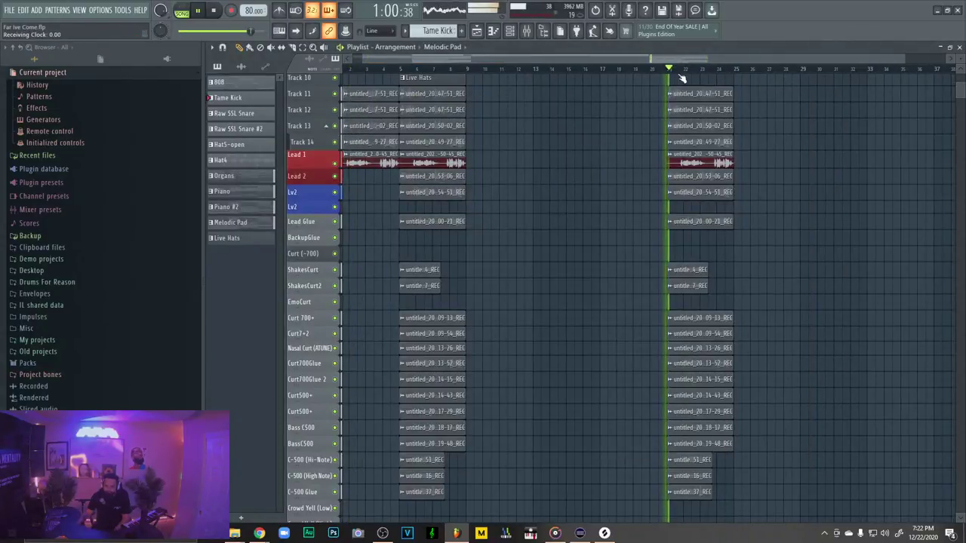
Check the Background Bus levels during playback and open its Little AlterBoy settings
{"action": "left_click", "coordinate": [527, 31]}
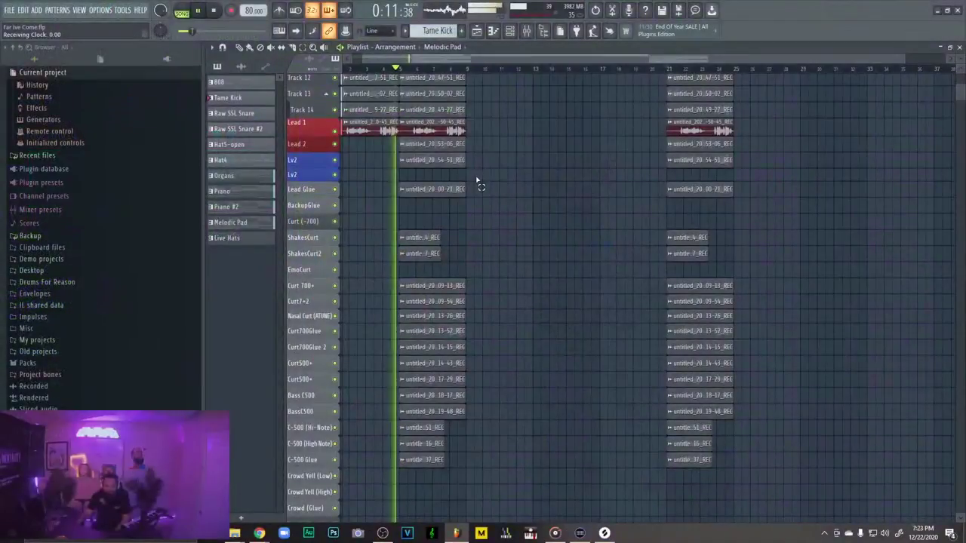
{"action": "scroll", "coordinate": [528, 185], "scroll_direction": "up", "scroll_amount": 2}
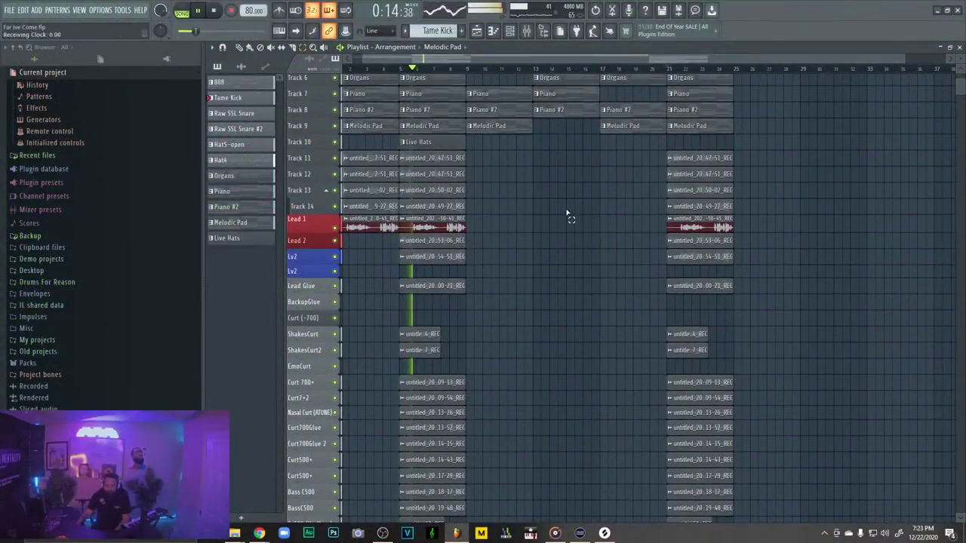
{"action": "left_click", "coordinate": [526, 30]}
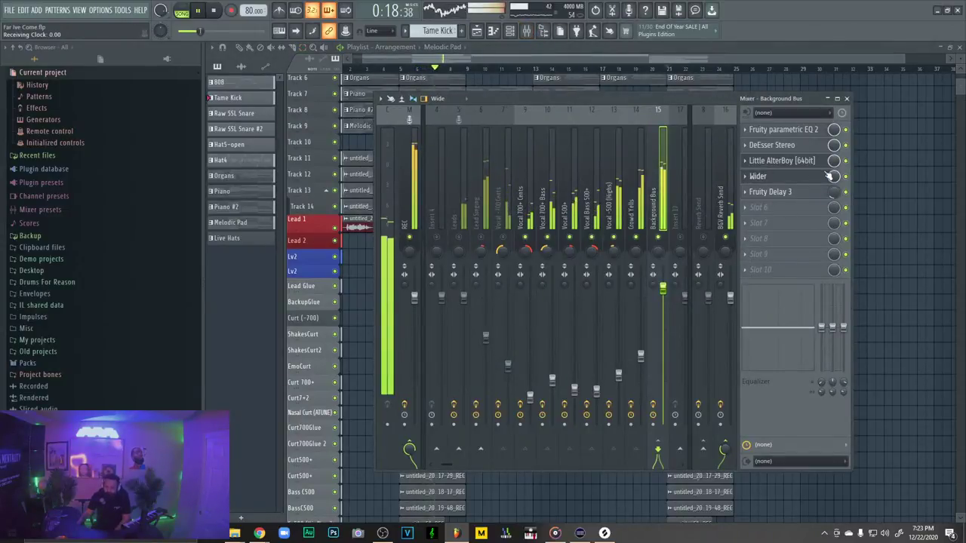
{"action": "left_click", "coordinate": [782, 161]}
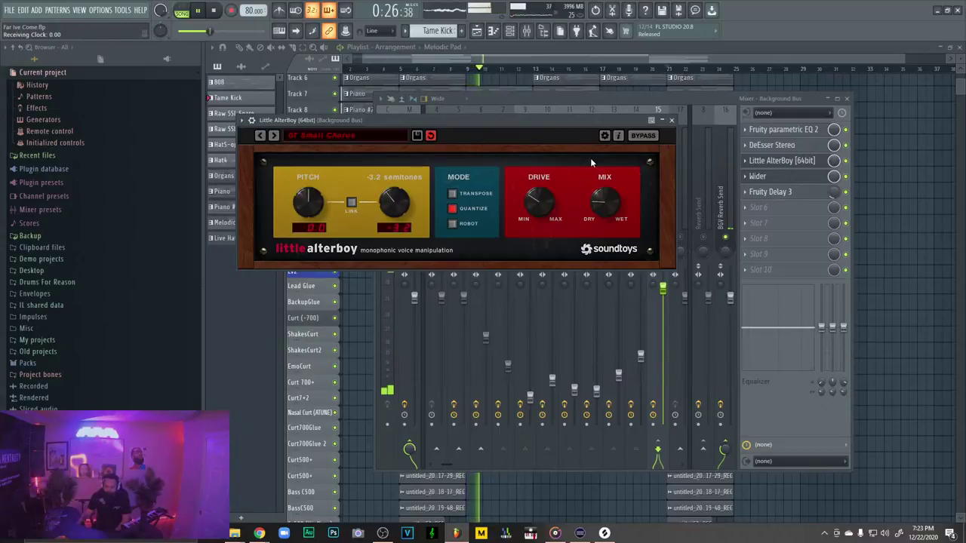
Play from bar 21 and loop the playlist section from bar 21 to bar 25
{"action": "left_click", "coordinate": [240, 48]}
{"action": "left_click", "coordinate": [667, 69]}
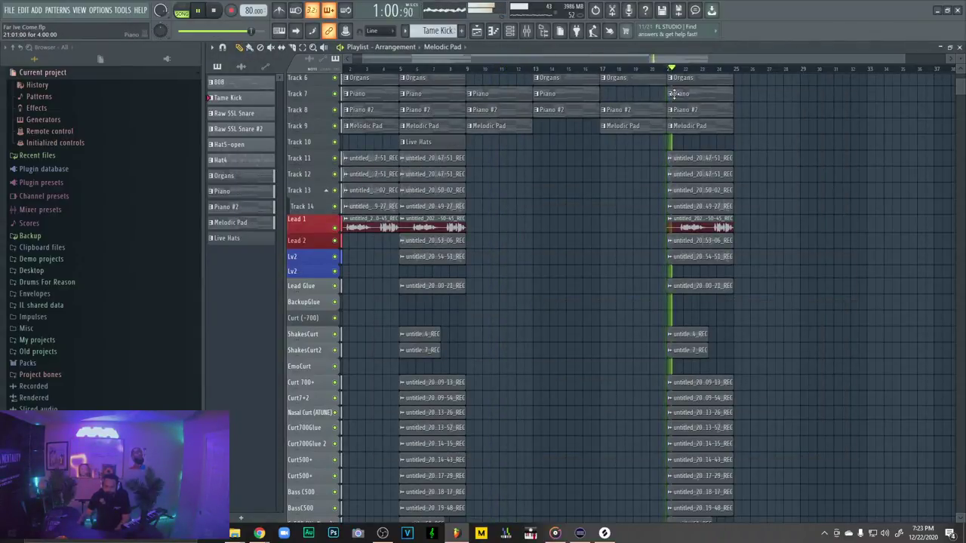
{"action": "scroll", "coordinate": [674, 94], "scroll_direction": "up", "scroll_amount": 5}
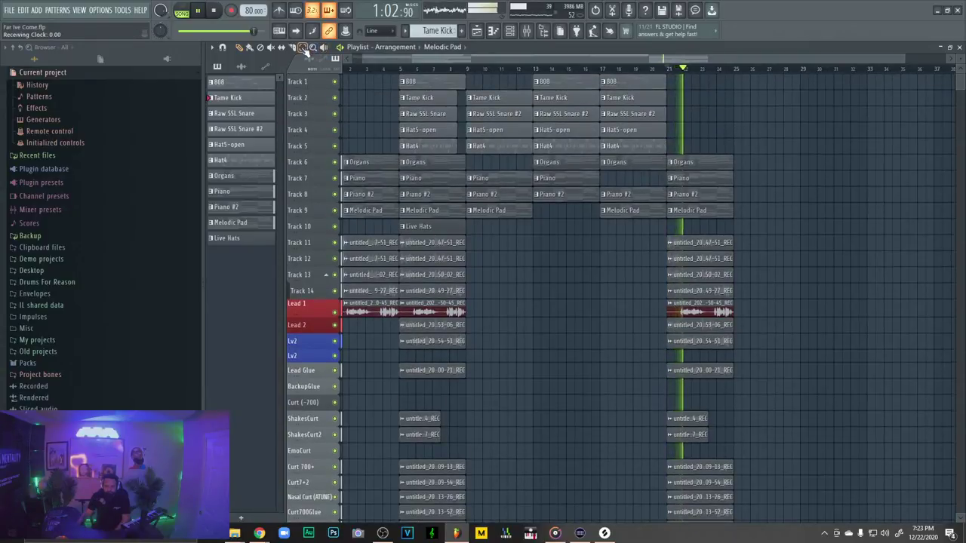
{"action": "left_click_drag", "start_coordinate": [734, 75], "coordinate": [686, 79]}
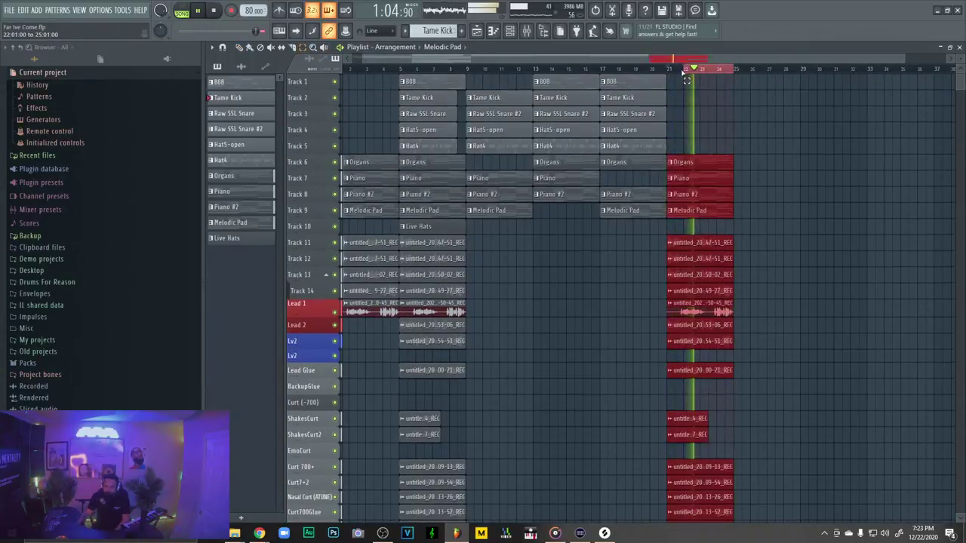
Bypass Little AlterBoy on the Background Bus and add Fruity Chorus as the last effect, after Fruity Delay 3
{"action": "left_click", "coordinate": [526, 30]}
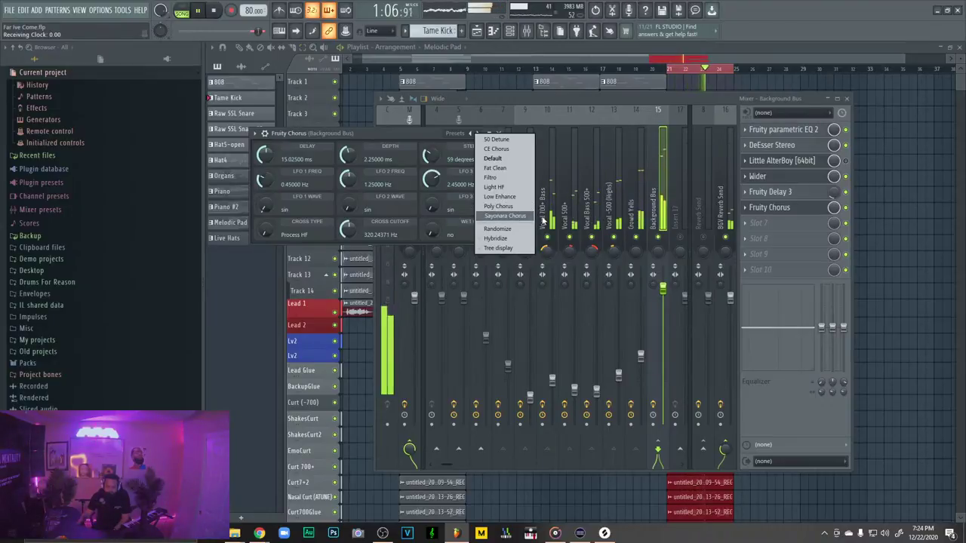
{"action": "left_click", "coordinate": [789, 211]}
{"action": "left_click_drag", "start_coordinate": [790, 210], "coordinate": [792, 195]}
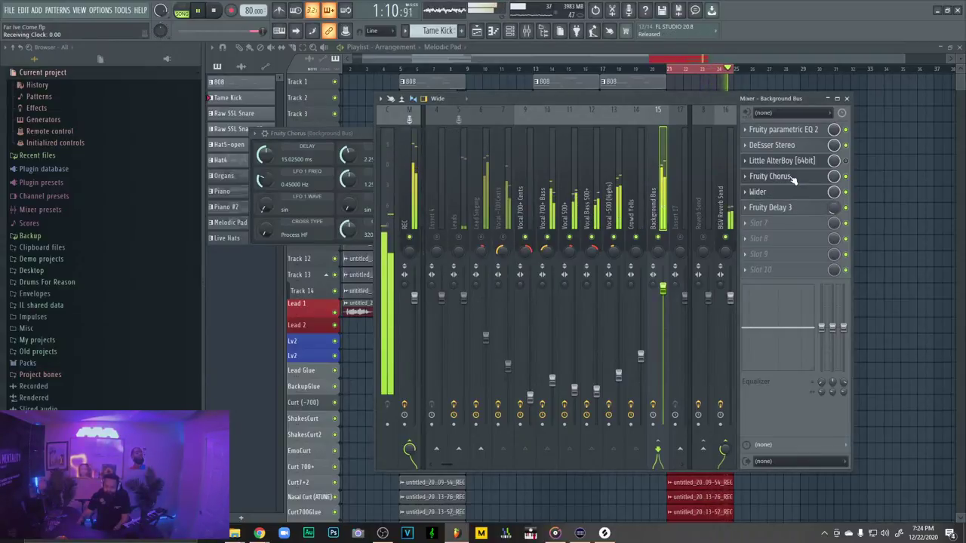
{"action": "scroll", "coordinate": [791, 194], "scroll_direction": "down", "scroll_amount": 1}
{"action": "left_click", "coordinate": [802, 213]}
{"action": "left_click", "coordinate": [802, 213]}
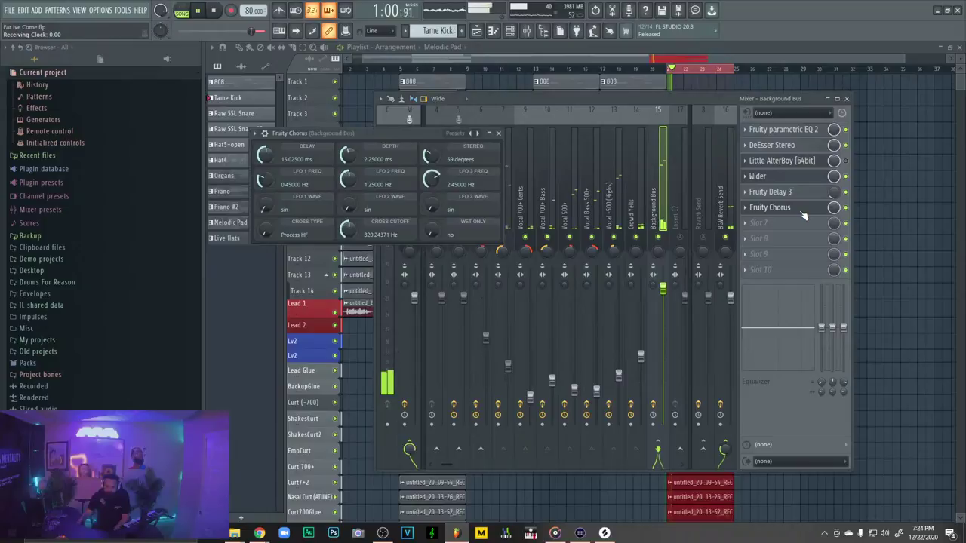
Audition the Fruity Chorus presets, including CE Chorus, and return to the Default preset
{"action": "left_click", "coordinate": [476, 133]}
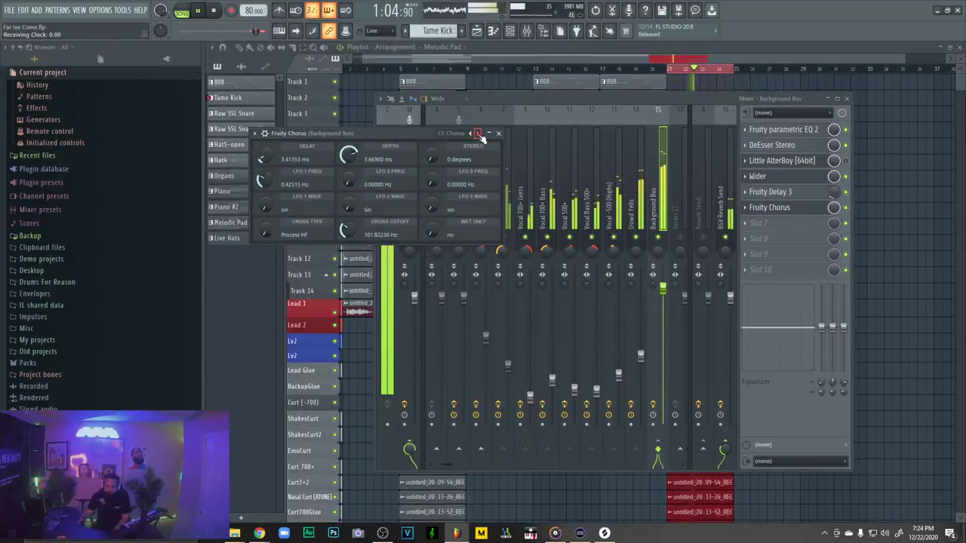
{"action": "left_click", "coordinate": [477, 132]}
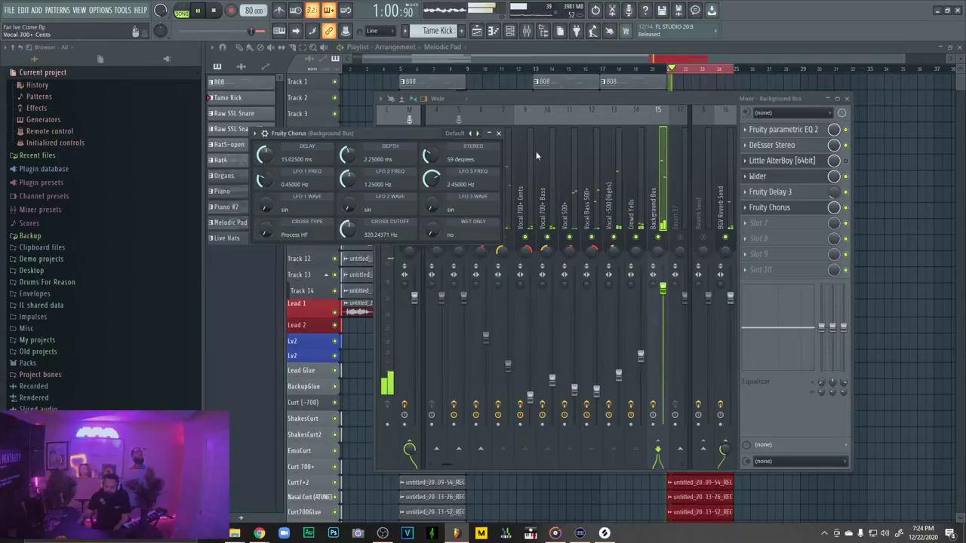
Re-enable Little AlterBoy on the Background Bus and move it below Fruity Delay 3 in the effects chain
{"action": "left_click", "coordinate": [478, 134]}
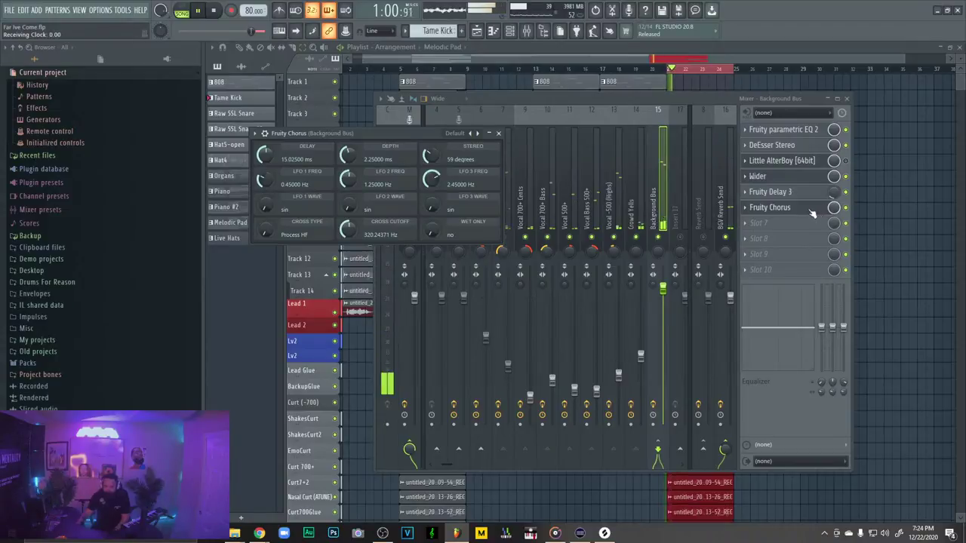
{"action": "left_click", "coordinate": [848, 177]}
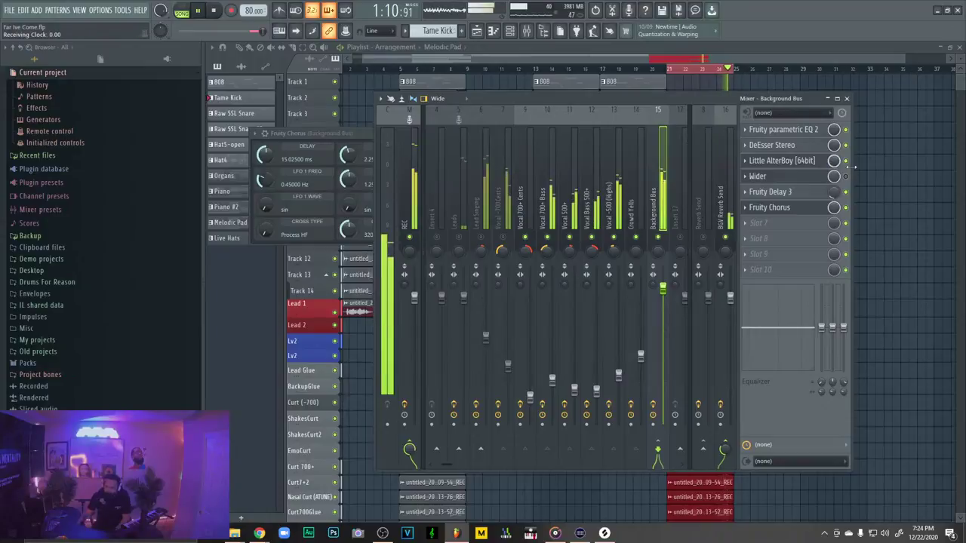
{"action": "left_click_drag", "start_coordinate": [812, 171], "coordinate": [812, 194]}
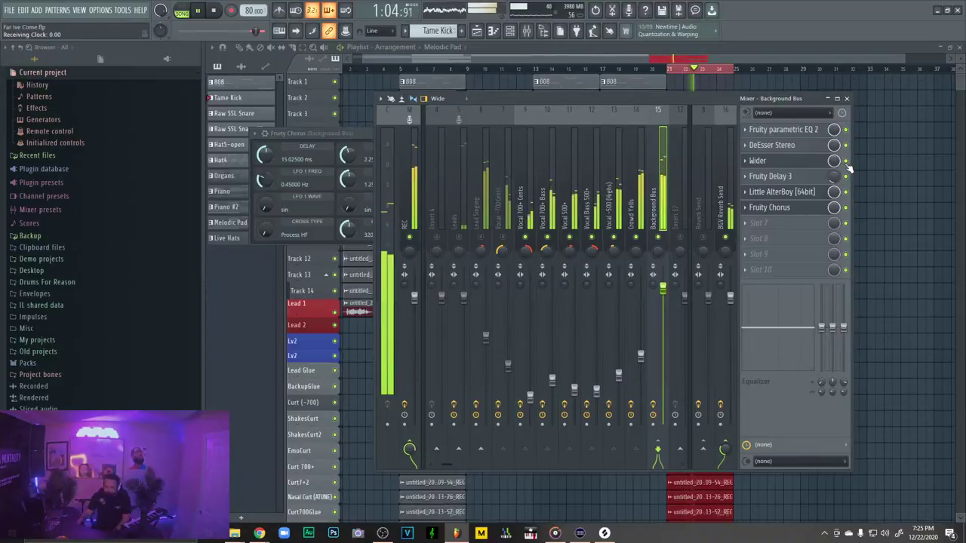
Set the stereo width of Wider on the Background Bus to 73% and close the plugin
{"action": "left_click", "coordinate": [797, 161]}
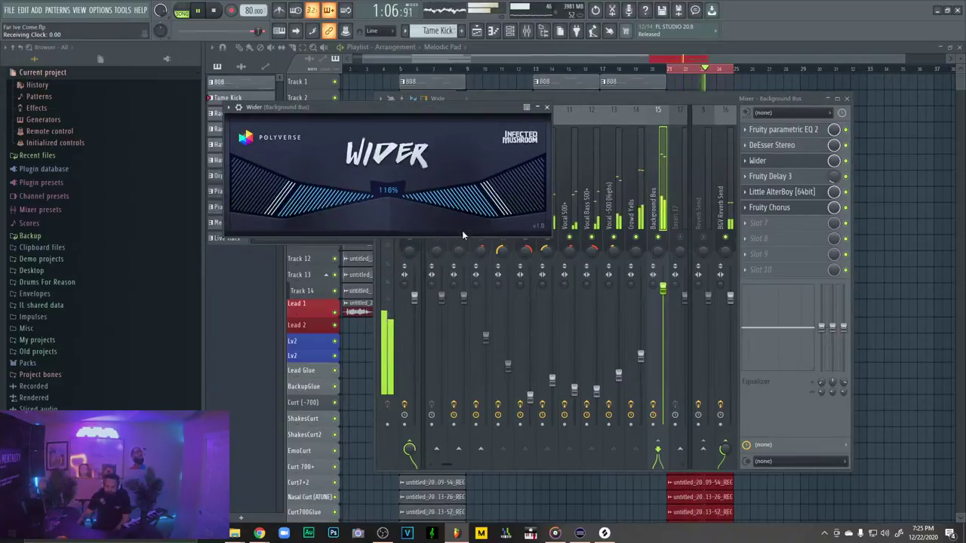
{"action": "left_click_drag", "start_coordinate": [445, 30], "coordinate": [442, 100]}
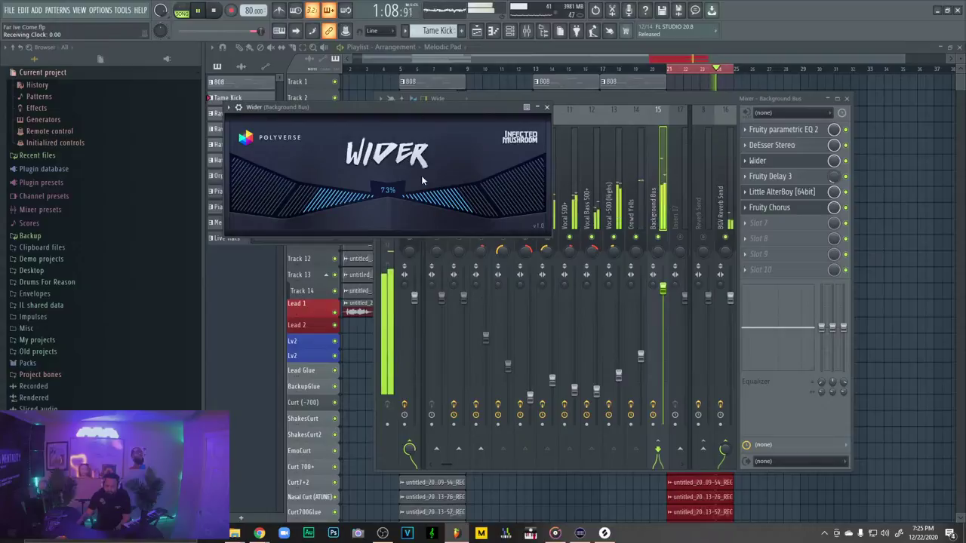
{"action": "left_click", "coordinate": [548, 108]}
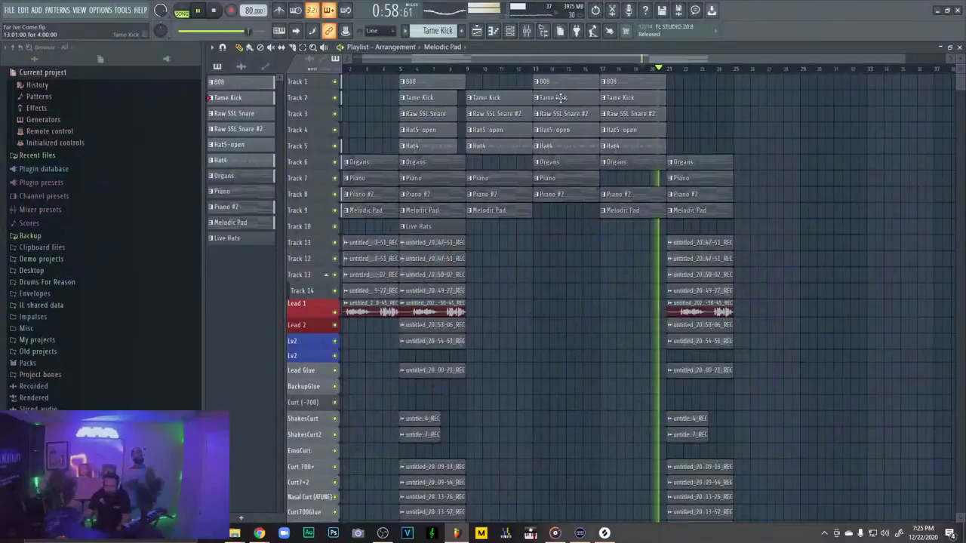
{"action": "left_click", "coordinate": [528, 33]}
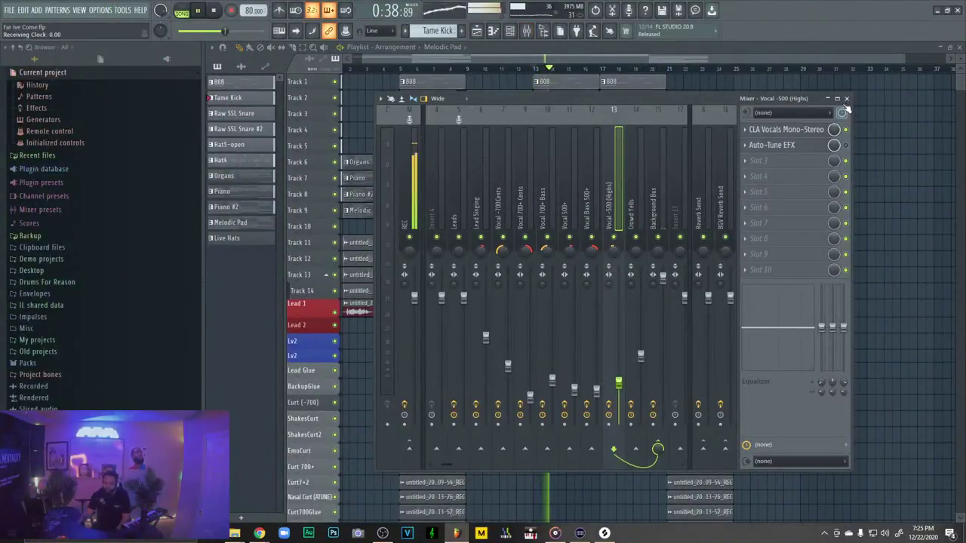
{"action": "left_click", "coordinate": [847, 98]}
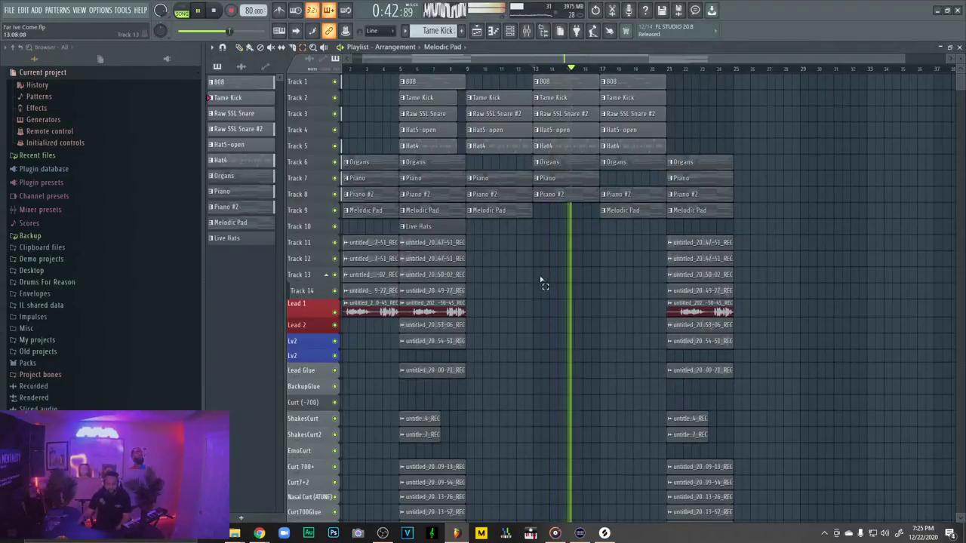
{"action": "scroll", "coordinate": [535, 285], "scroll_direction": "down", "scroll_amount": 3}
{"action": "scroll", "coordinate": [536, 290], "scroll_direction": "up", "scroll_amount": 3}
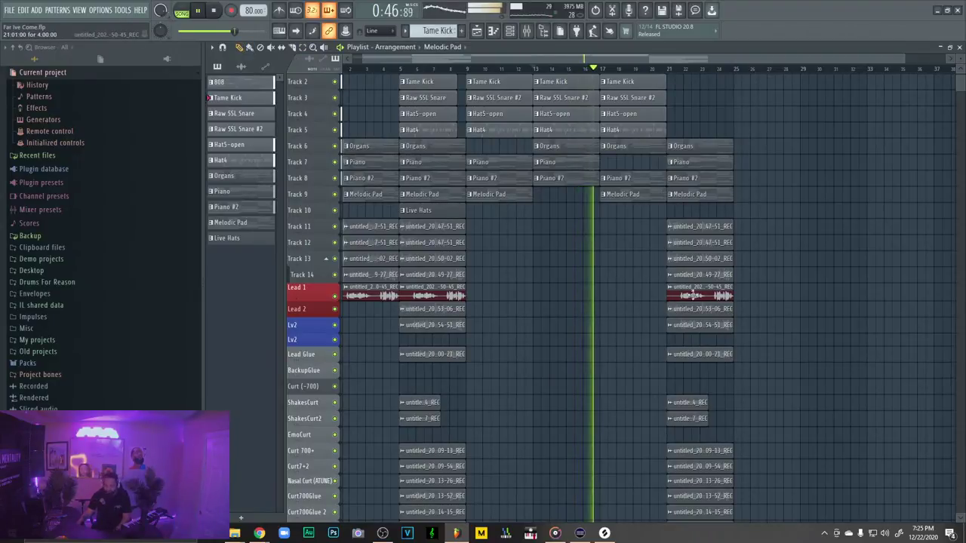
Try placing a copy of the 808 clip at bar 21 on Track 1, and remove it
{"action": "scroll", "coordinate": [810, 357], "scroll_direction": "down", "scroll_amount": 1}
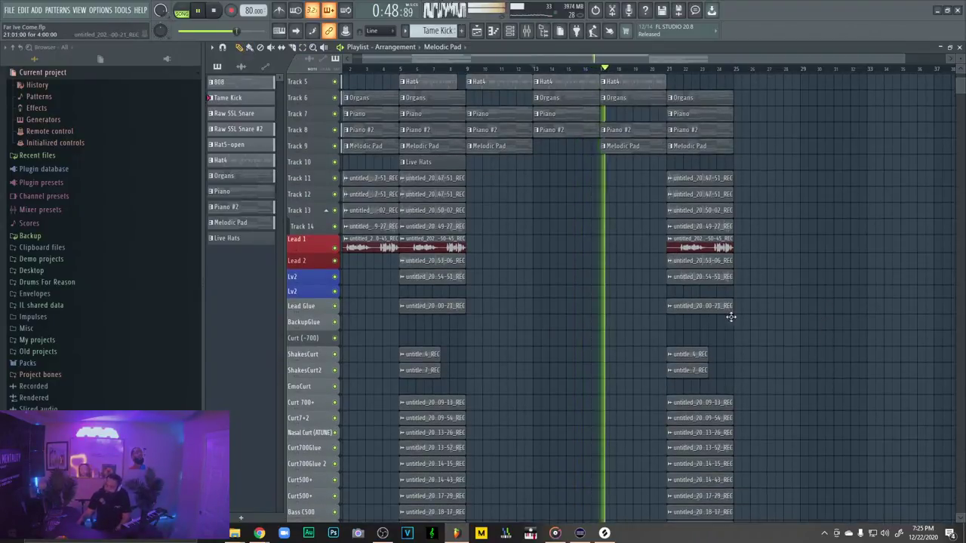
{"action": "scroll", "coordinate": [673, 320], "scroll_direction": "up", "scroll_amount": 2}
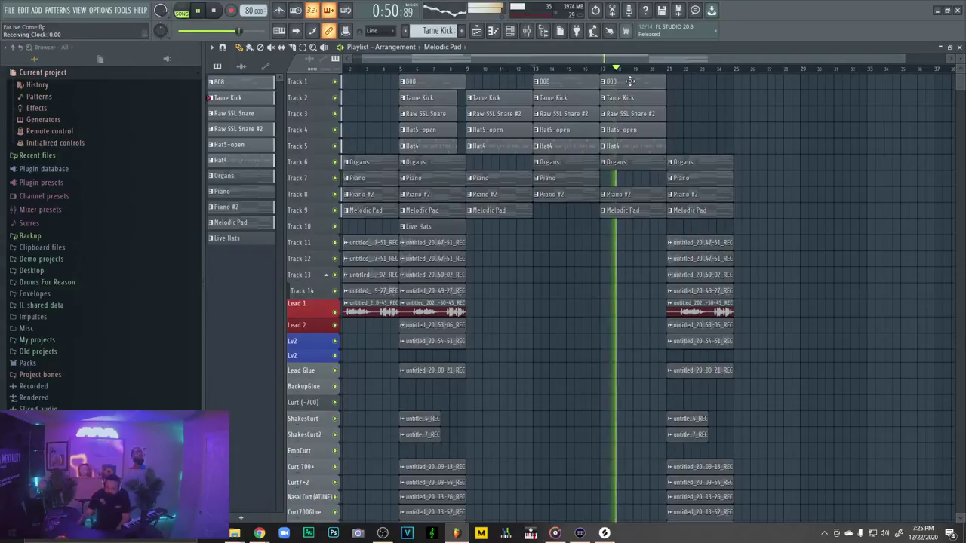
{"action": "left_click_drag", "start_coordinate": [631, 81], "coordinate": [699, 82]}
{"action": "right_click", "coordinate": [700, 83]}
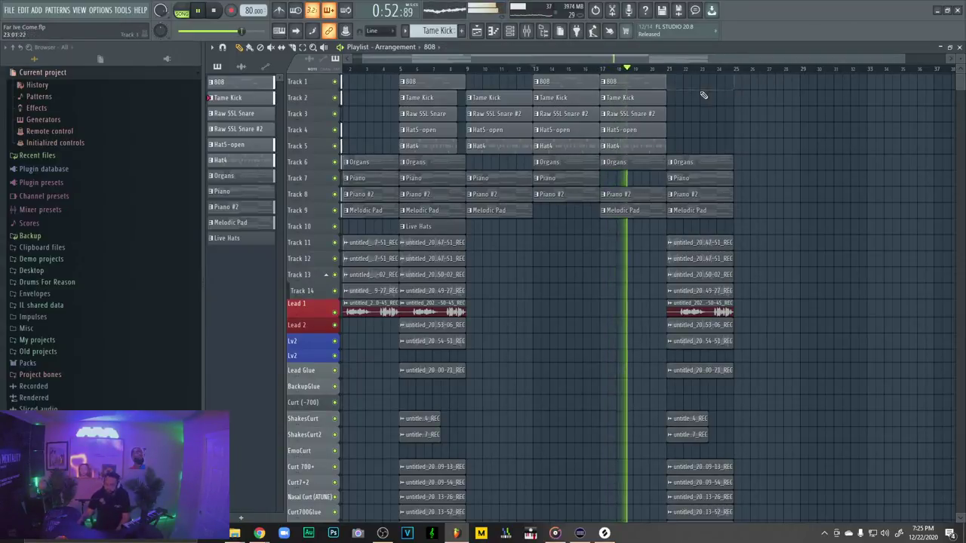
Switch to Splice and preview samples from the Brazilian Carnival Percussion pack
{"action": "left_click", "coordinate": [608, 533]}
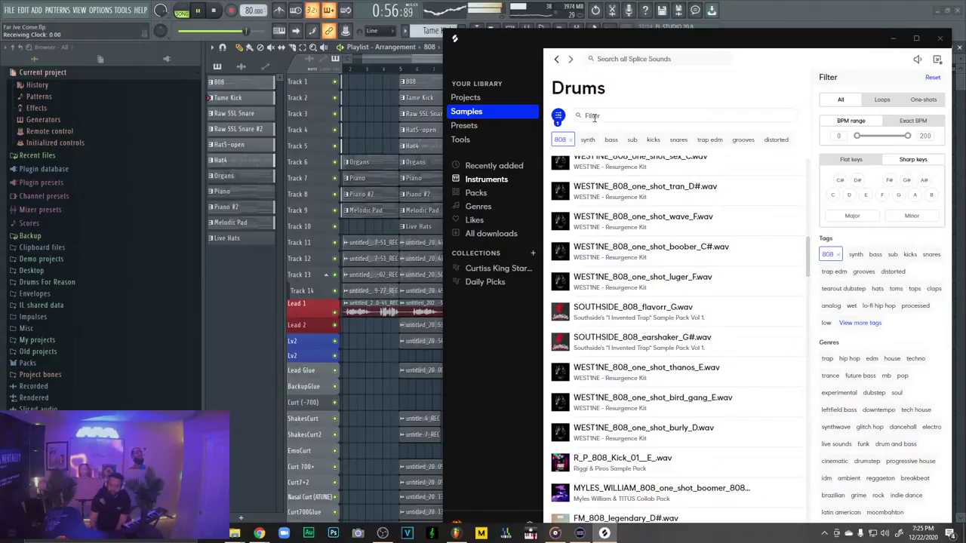
{"action": "left_click", "coordinate": [489, 196]}
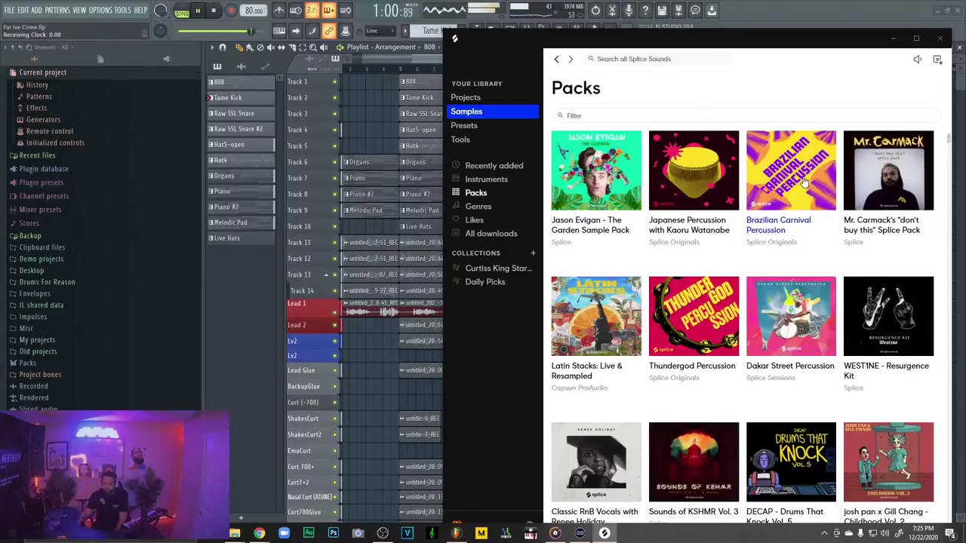
{"action": "left_click", "coordinate": [805, 183]}
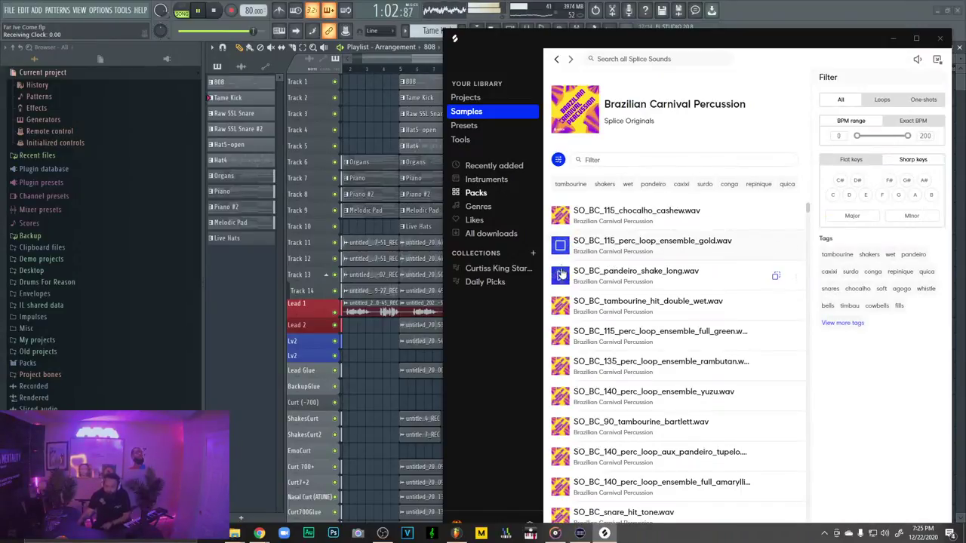
{"action": "scroll", "coordinate": [559, 277], "scroll_direction": "down", "scroll_amount": 5}
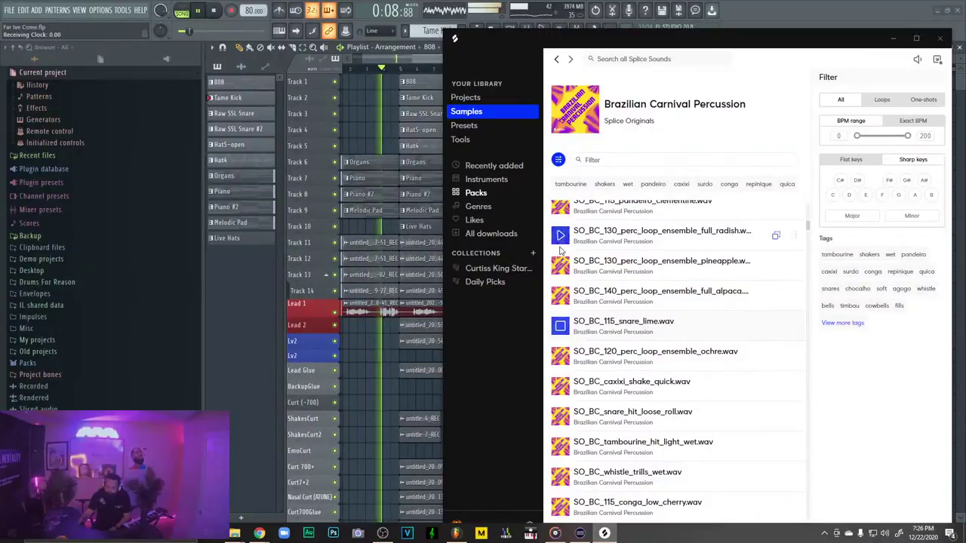
Switch back to FL Studio and loop the playlist section from bar 9 to bar 13
{"action": "left_click", "coordinate": [414, 60]}
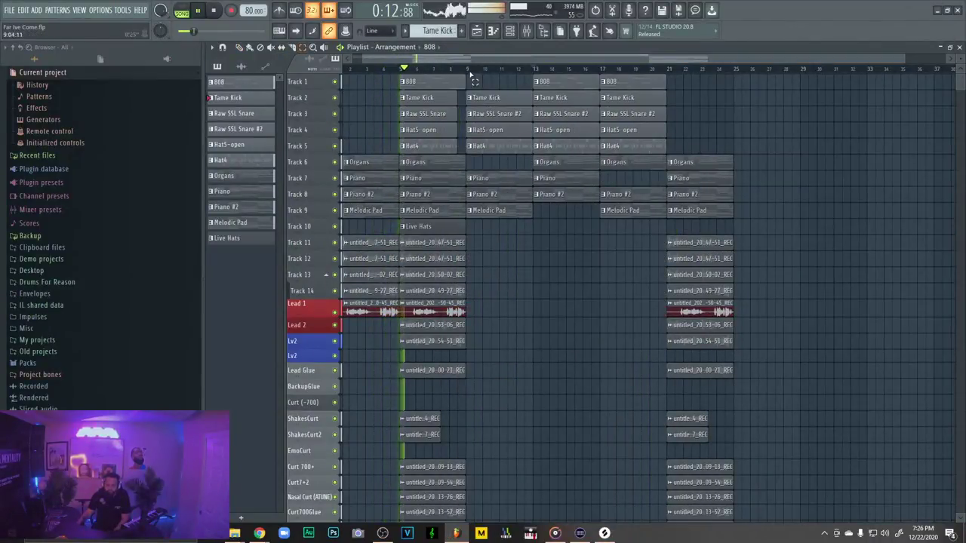
{"action": "left_click_drag", "start_coordinate": [470, 72], "coordinate": [510, 68]}
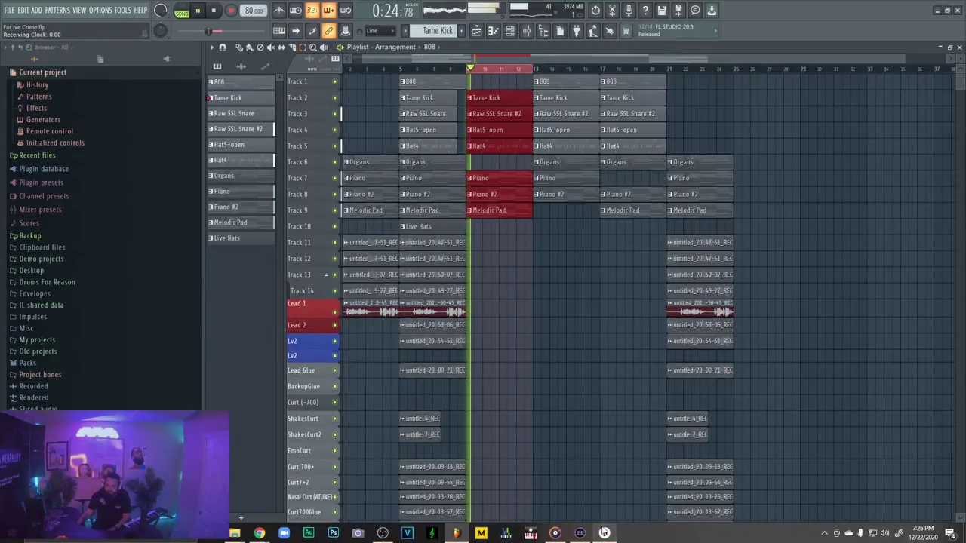
Return to Splice and look further down the Brazilian Carnival Percussion pack for a sample that suits the loop
{"action": "left_click", "coordinate": [605, 533]}
{"action": "scroll", "coordinate": [567, 328], "scroll_direction": "down", "scroll_amount": 2}
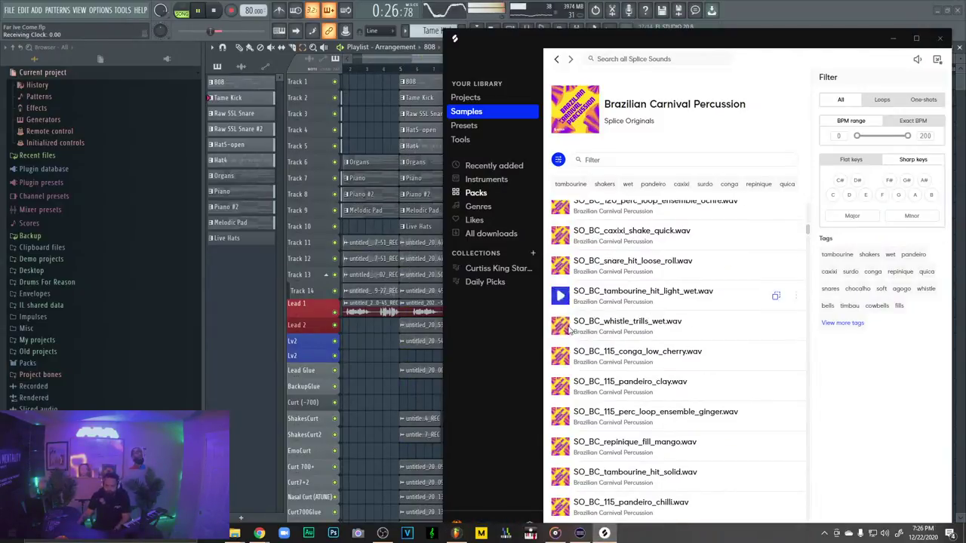
{"action": "scroll", "coordinate": [561, 332], "scroll_direction": "down", "scroll_amount": 3}
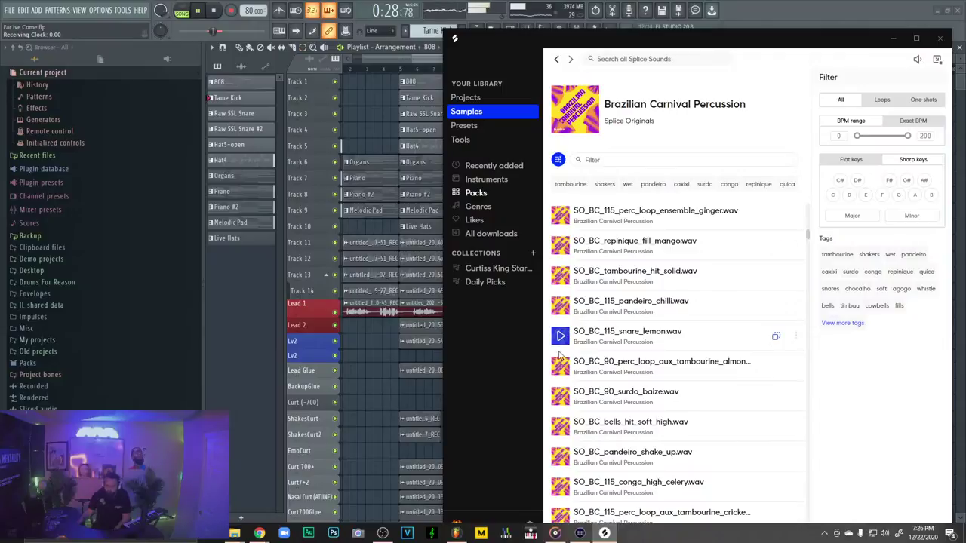
{"action": "scroll", "coordinate": [561, 370], "scroll_direction": "down", "scroll_amount": 4}
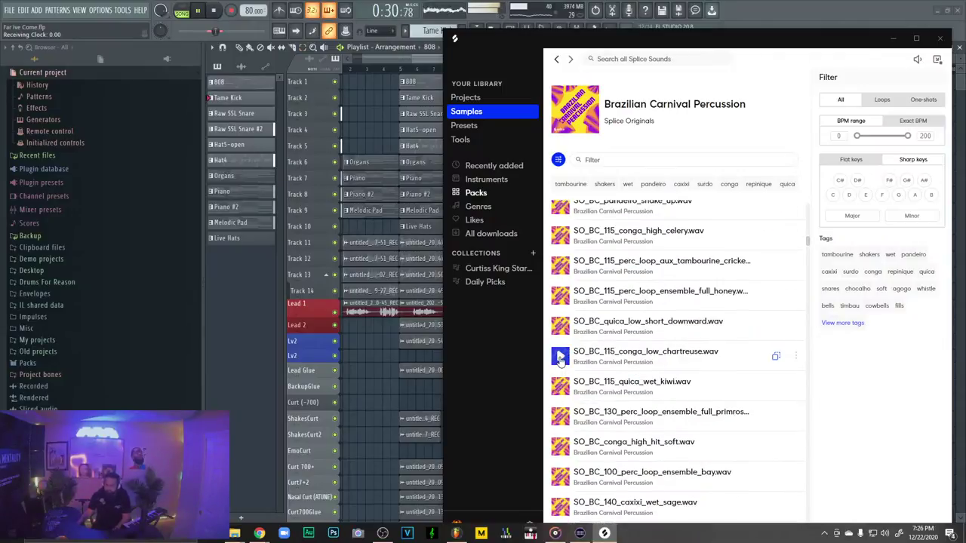
{"action": "scroll", "coordinate": [559, 359], "scroll_direction": "down", "scroll_amount": 15}
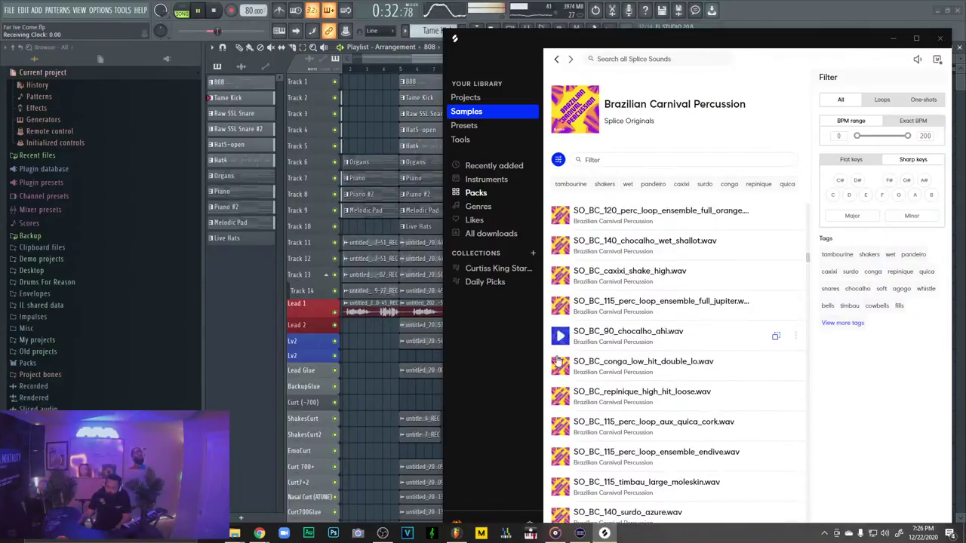
{"action": "scroll", "coordinate": [559, 360], "scroll_direction": "down", "scroll_amount": 12}
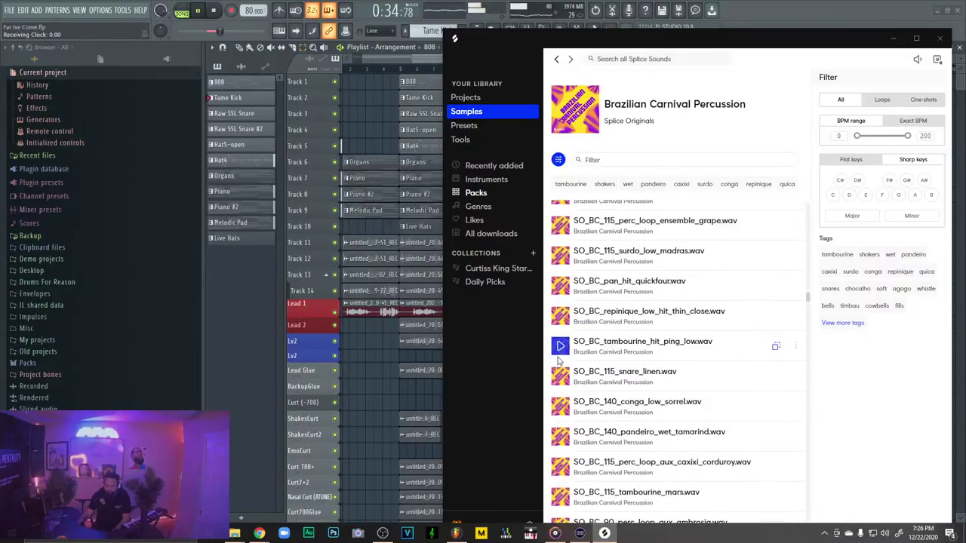
Browse the library's Percussion instrument samples, filtered to loops only
{"action": "left_click", "coordinate": [477, 194]}
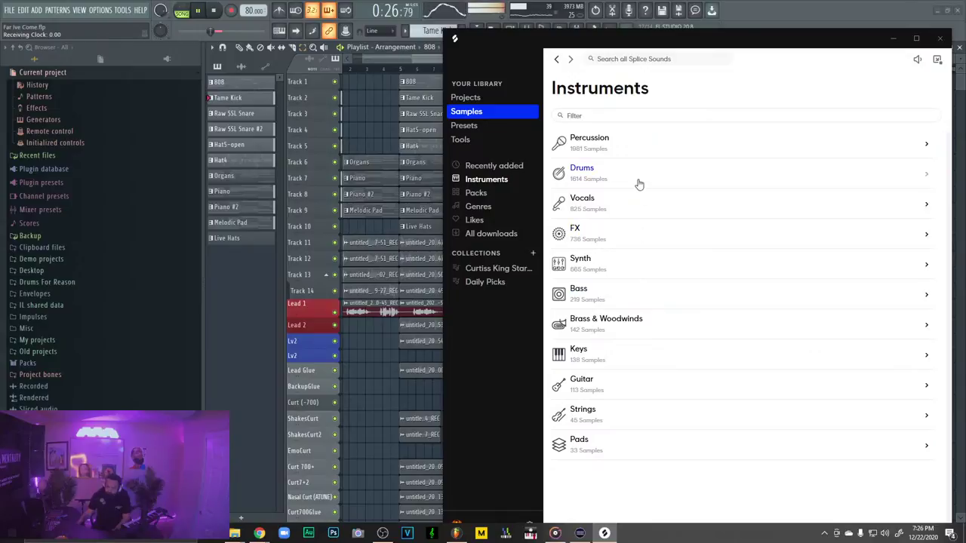
{"action": "left_click", "coordinate": [640, 145]}
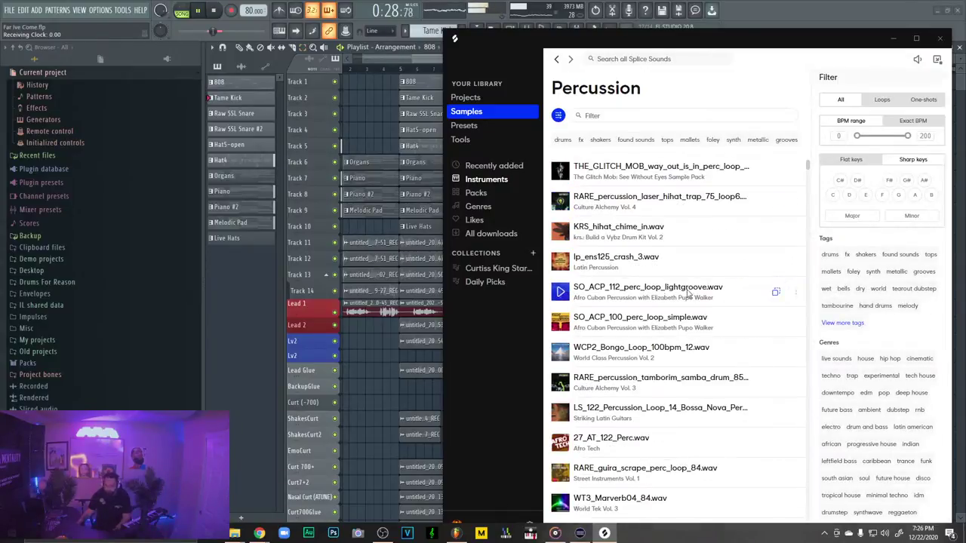
{"action": "left_click", "coordinate": [899, 102]}
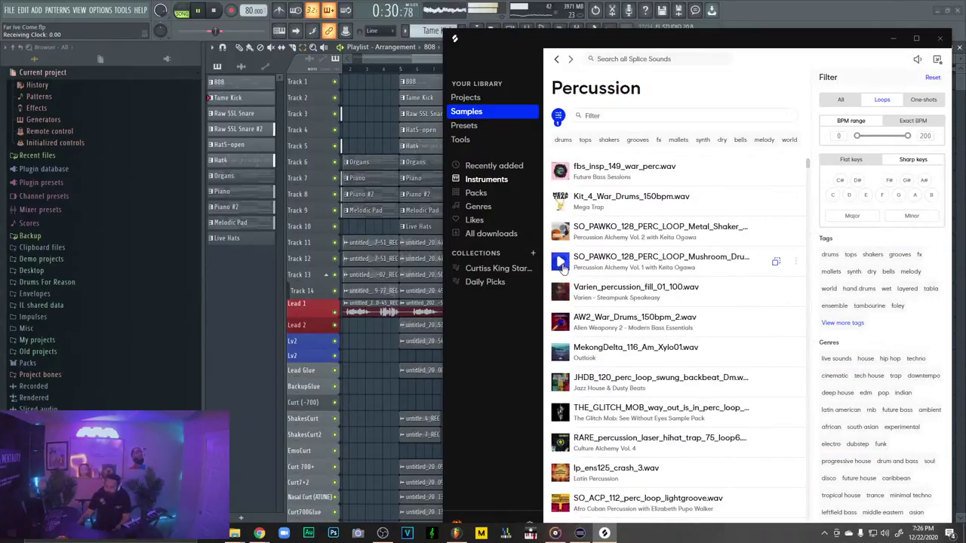
{"action": "scroll", "coordinate": [560, 267], "scroll_direction": "down", "scroll_amount": 1}
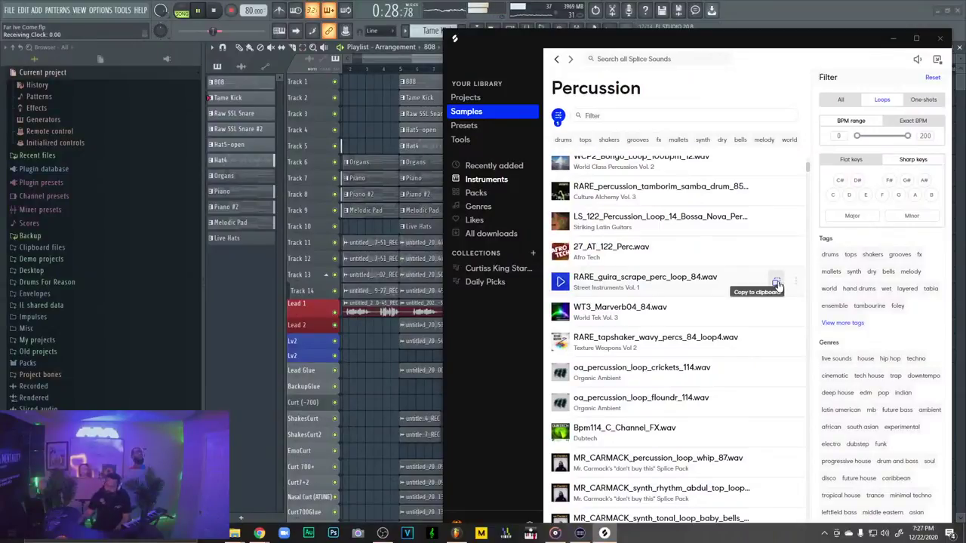
Add RARE_guira_scrape_perc_loop_84.wav to the FL Studio playlist at bar 9 on Track 10 and fit it to tempo with the 84 BPM estimate
{"action": "left_click_drag", "start_coordinate": [777, 285], "coordinate": [382, 370]}
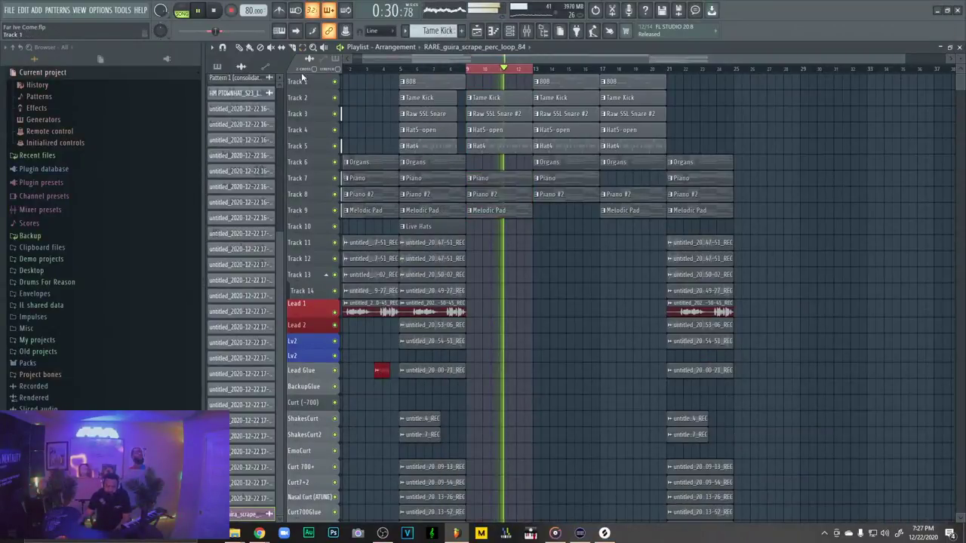
{"action": "left_click_drag", "start_coordinate": [381, 370], "coordinate": [473, 225]}
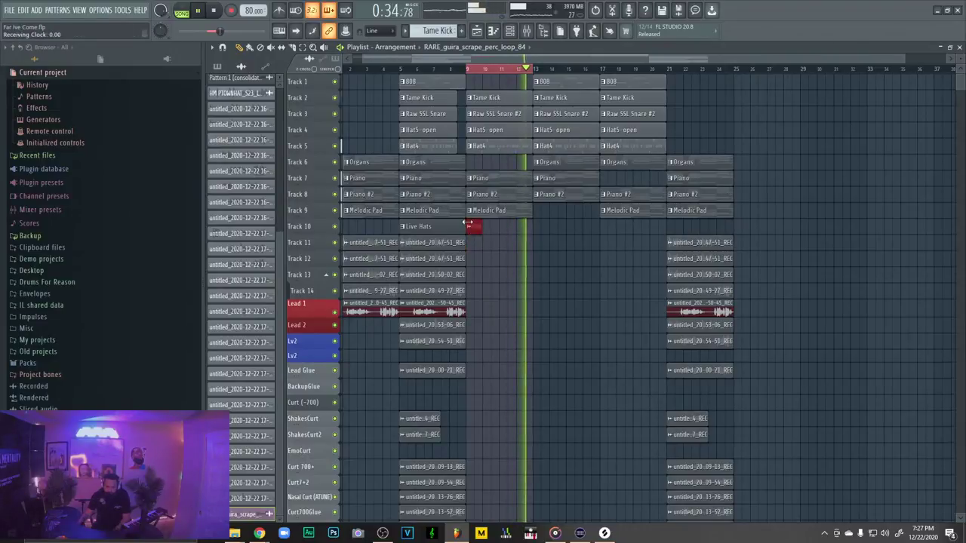
{"action": "left_click", "coordinate": [470, 225]}
{"action": "left_click", "coordinate": [549, 302]}
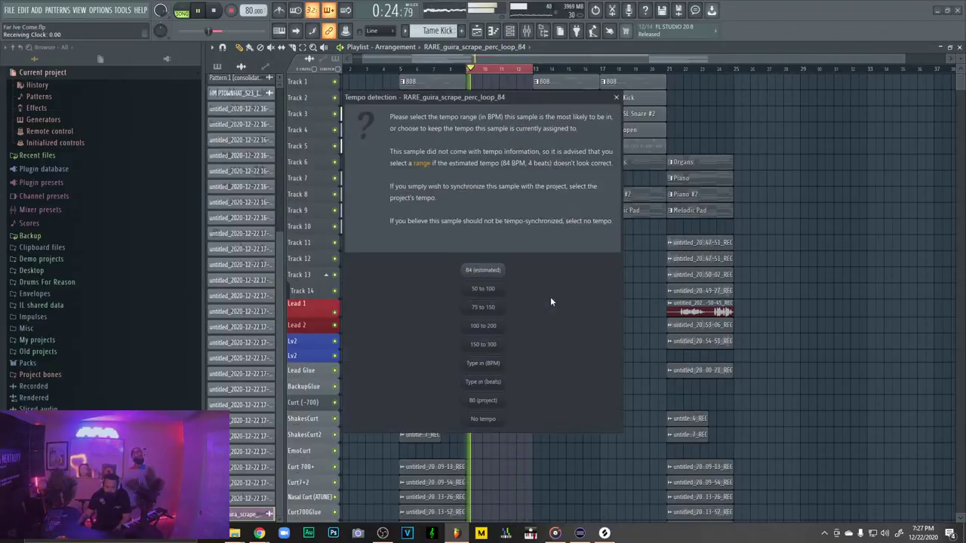
{"action": "left_click", "coordinate": [489, 274]}
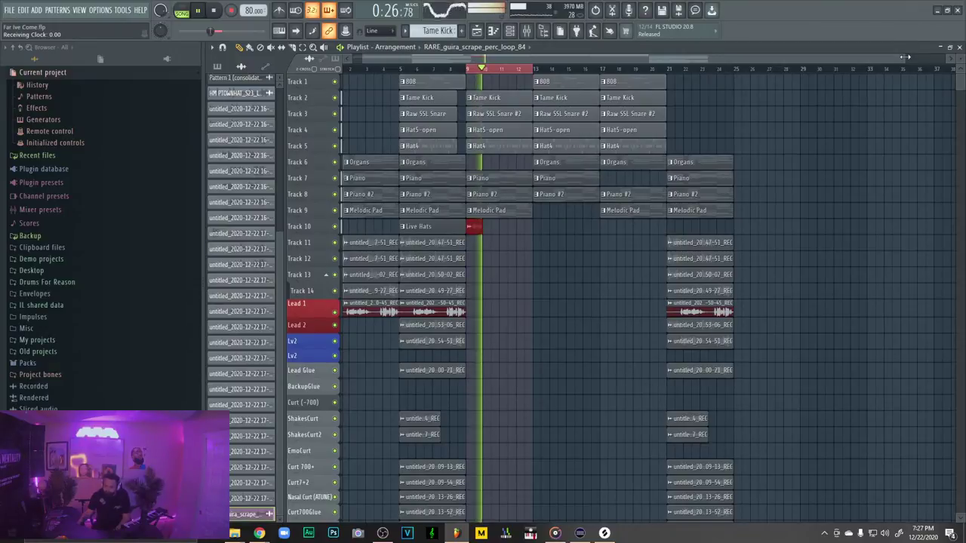
Place three more guira scrape loop clips back to back on Track 10 to fill bar 9 to bar 13
{"action": "left_click_drag", "start_coordinate": [910, 59], "coordinate": [584, 57]}
{"action": "left_click", "coordinate": [702, 220]}
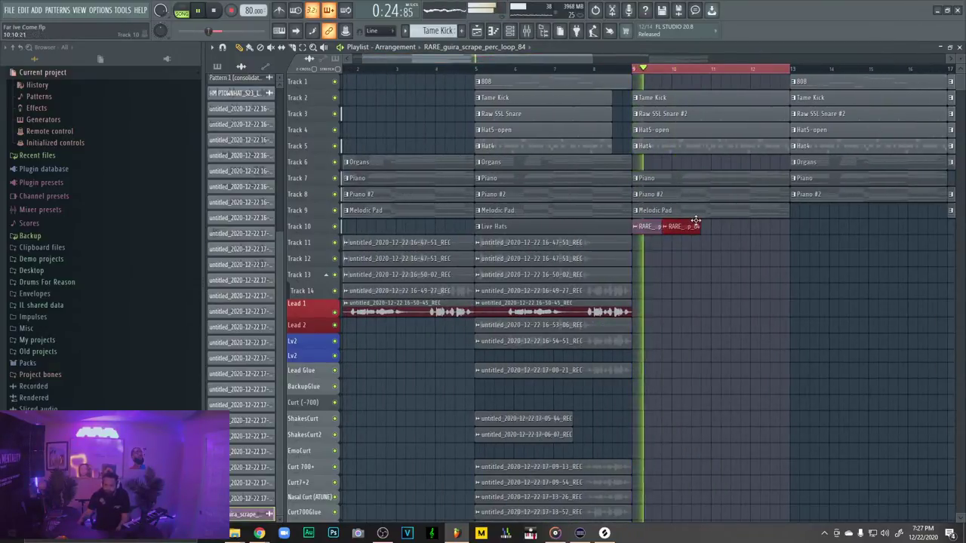
{"action": "left_click", "coordinate": [724, 225]}
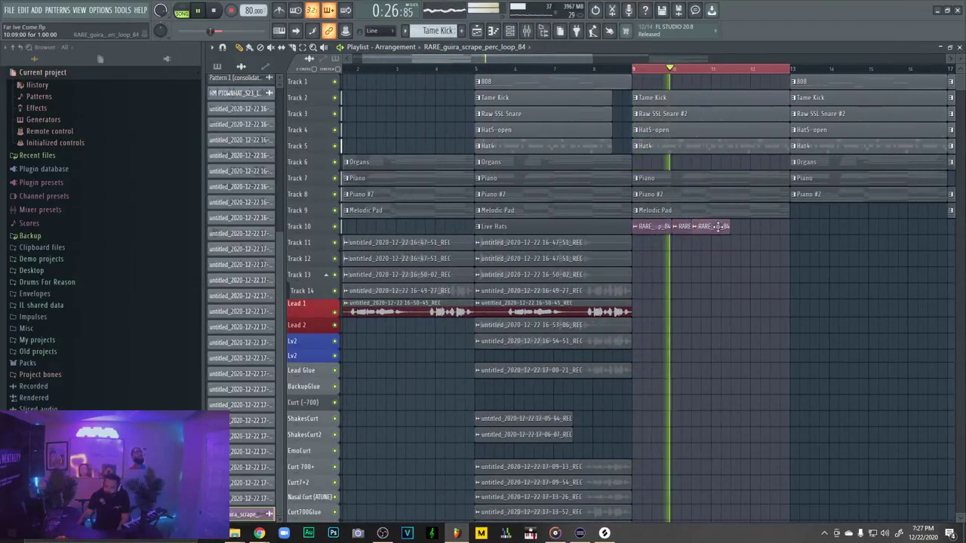
{"action": "left_click", "coordinate": [762, 226]}
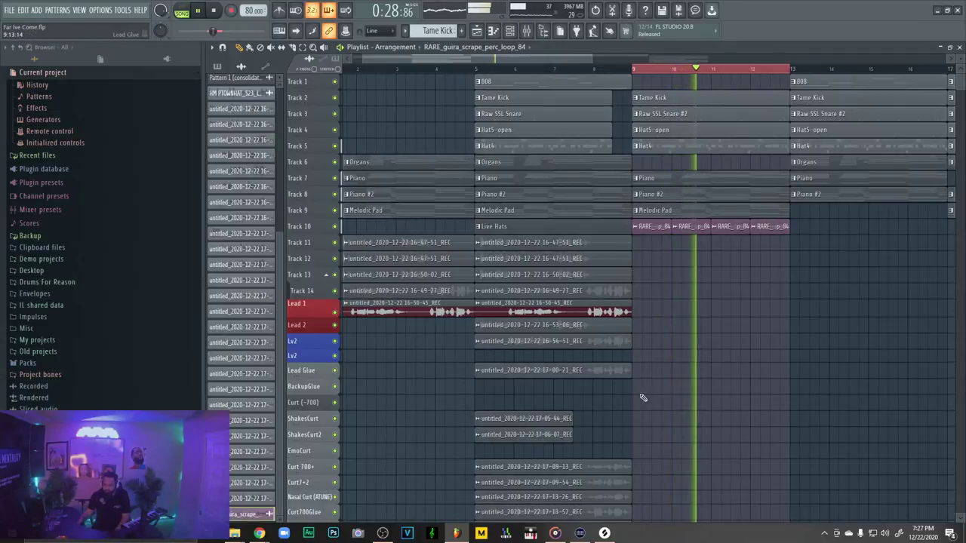
Switch to Splice and go back to the library's Percussion samples to preview candidates for another loop
{"action": "left_click", "coordinate": [603, 533]}
{"action": "left_click", "coordinate": [575, 318]}
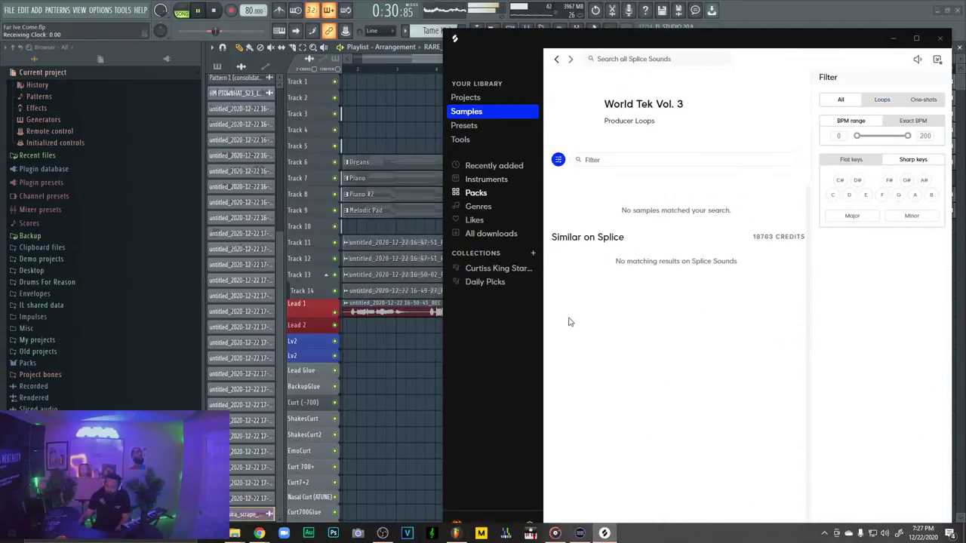
{"action": "left_click", "coordinate": [557, 60]}
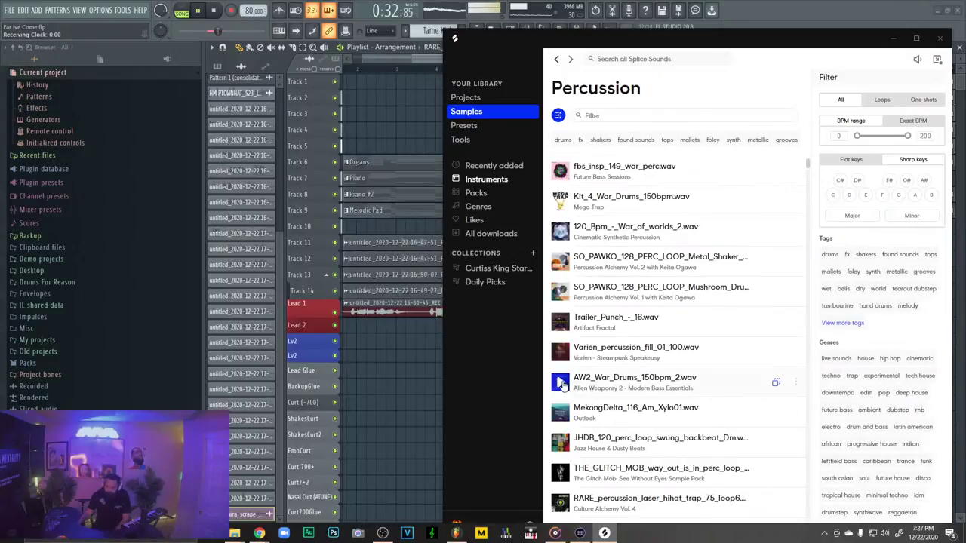
{"action": "scroll", "coordinate": [559, 362], "scroll_direction": "down", "scroll_amount": 2}
{"action": "scroll", "coordinate": [559, 363], "scroll_direction": "down", "scroll_amount": 3}
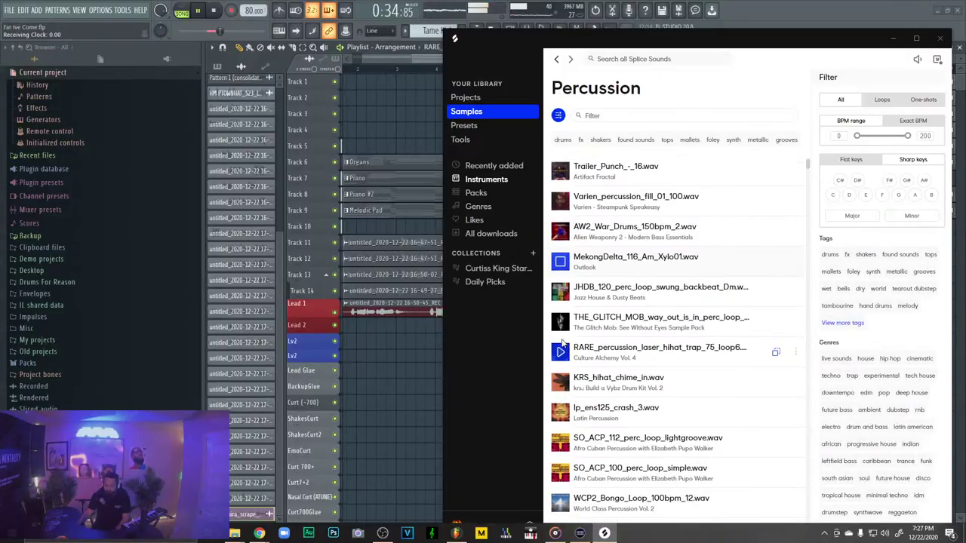
{"action": "scroll", "coordinate": [559, 381], "scroll_direction": "down", "scroll_amount": 3}
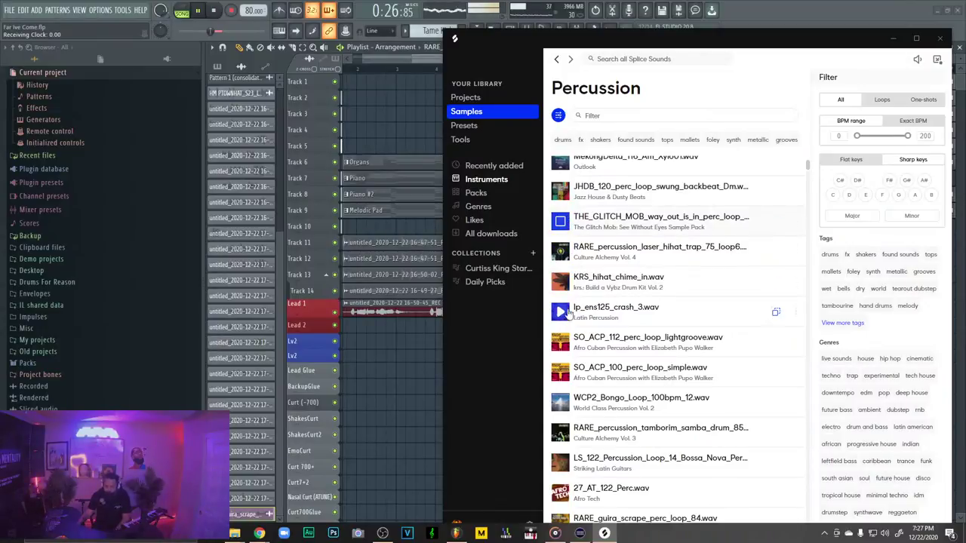
{"action": "scroll", "coordinate": [565, 341], "scroll_direction": "down", "scroll_amount": 2}
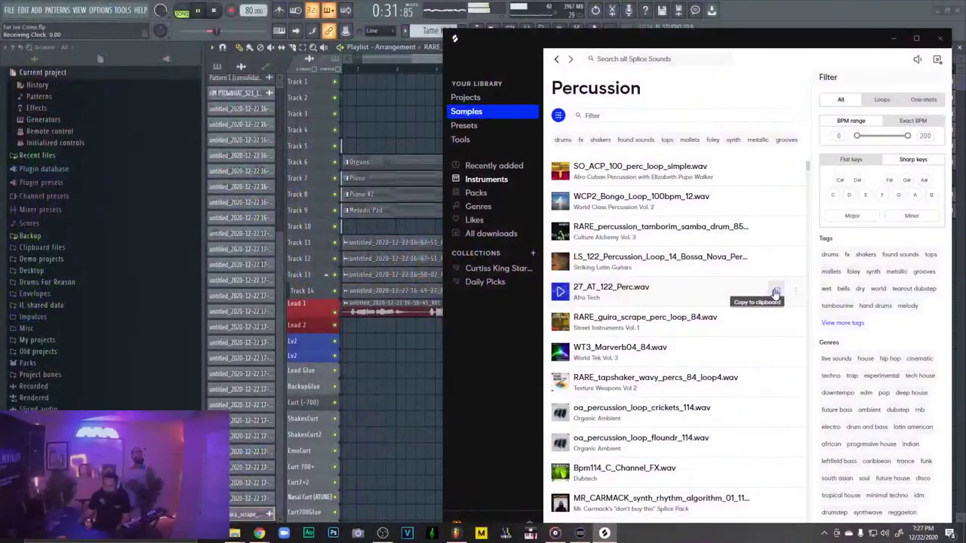
Add 27_AT_122_Perc.wav to the FL Studio playlist at bar 9 on Track 11 and fit it to tempo
{"action": "left_click_drag", "start_coordinate": [762, 285], "coordinate": [634, 240]}
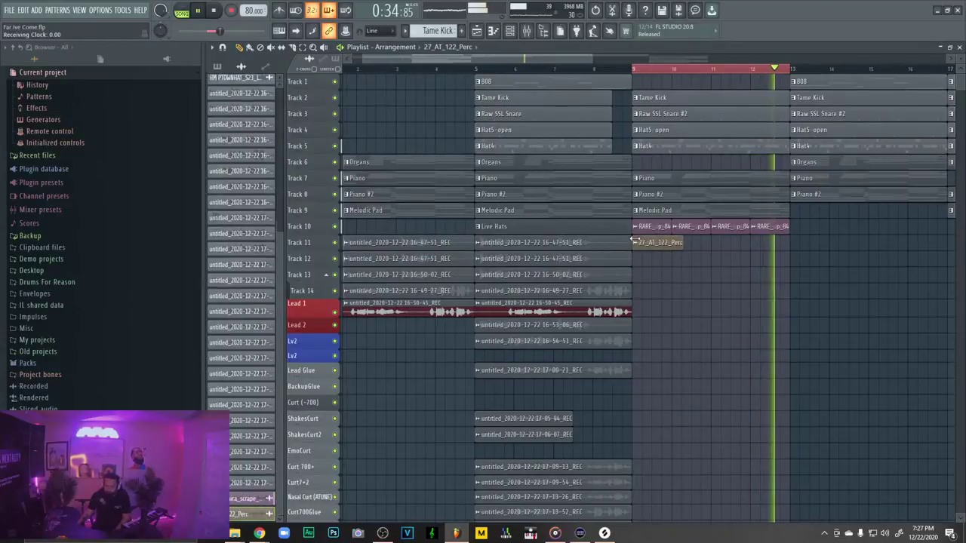
{"action": "left_click", "coordinate": [635, 242]}
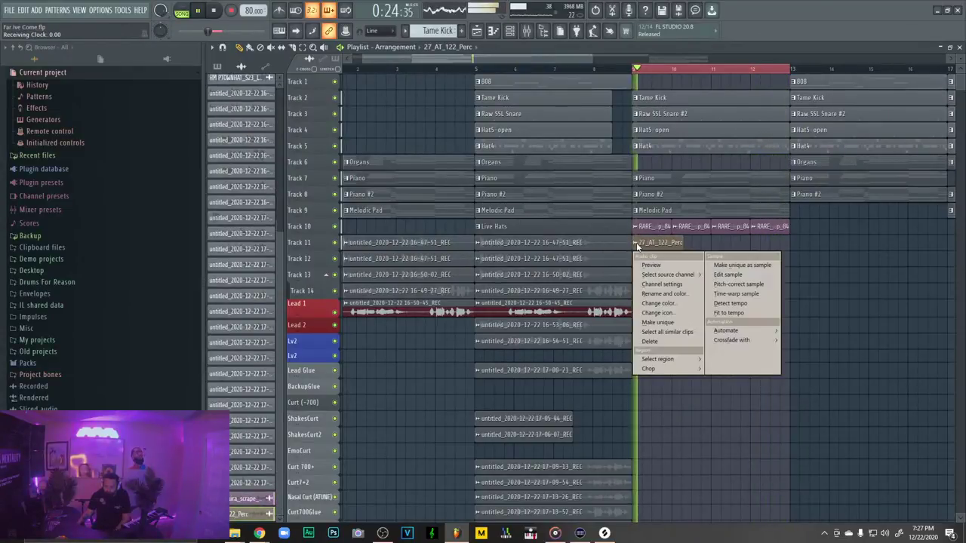
{"action": "left_click", "coordinate": [729, 313]}
{"action": "key", "text": "Return"}
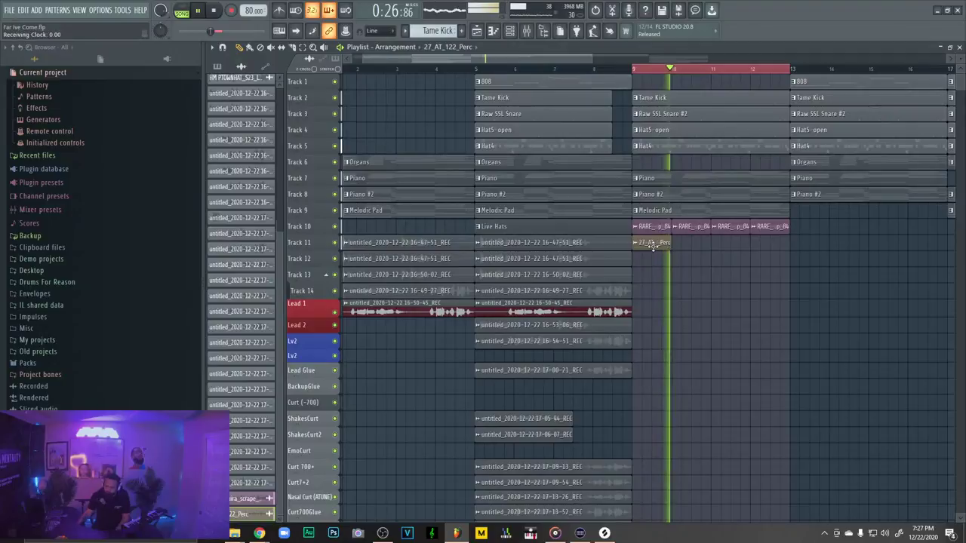
Stretch the 27_AT_122_Perc clip to two bars and repeat it on Track 11 to fill bar 9 to bar 13
{"action": "left_click_drag", "start_coordinate": [653, 244], "coordinate": [677, 248]}
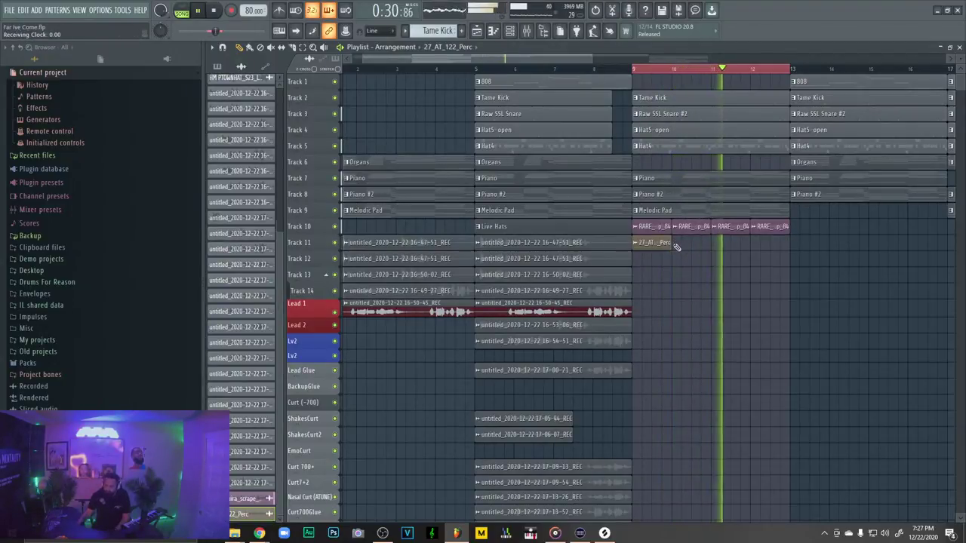
{"action": "key", "text": "ctrl+z"}
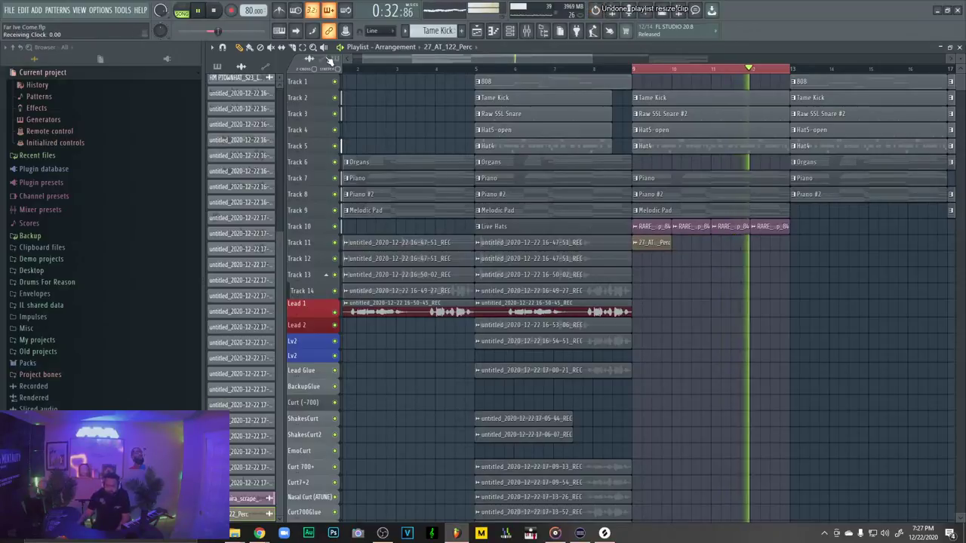
{"action": "left_click_drag", "start_coordinate": [669, 243], "coordinate": [789, 244]}
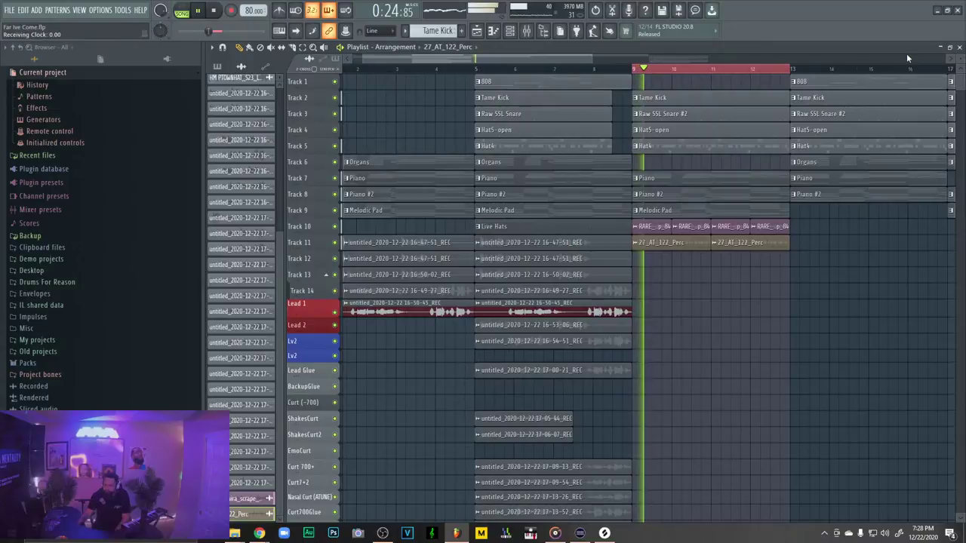
Switch to Splice, preview further Percussion samples and filter the list by the tambourine tag
{"action": "left_click", "coordinate": [611, 533]}
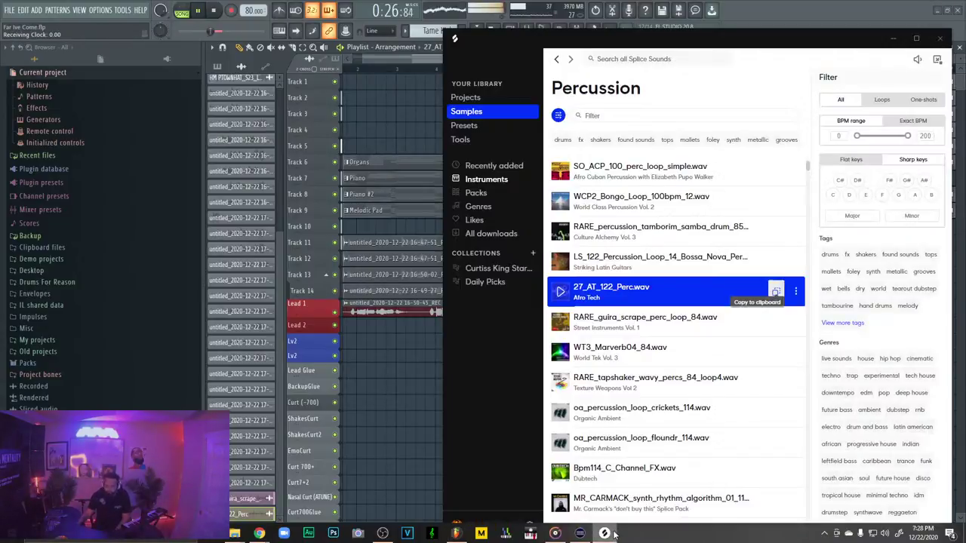
{"action": "left_click", "coordinate": [559, 412]}
{"action": "scroll", "coordinate": [558, 355], "scroll_direction": "down", "scroll_amount": 2}
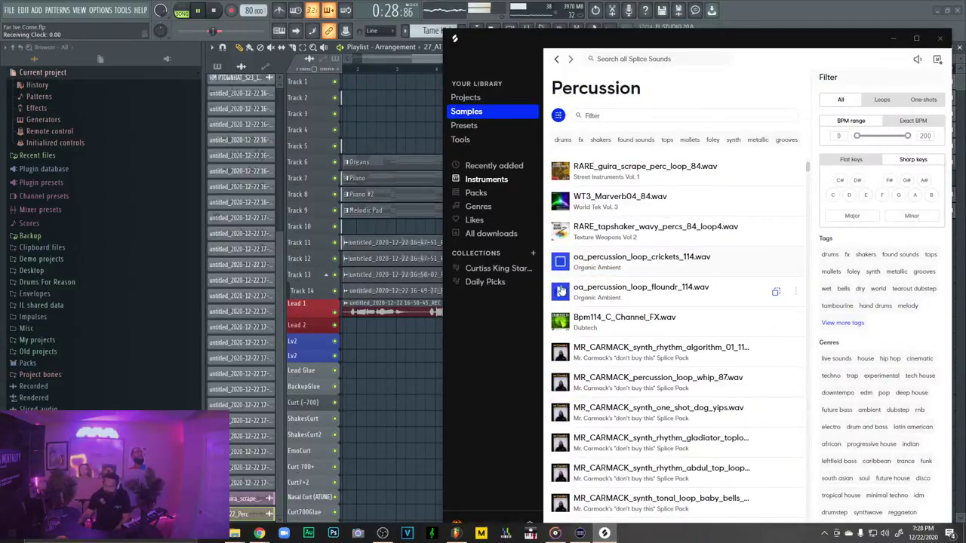
{"action": "left_click", "coordinate": [559, 323]}
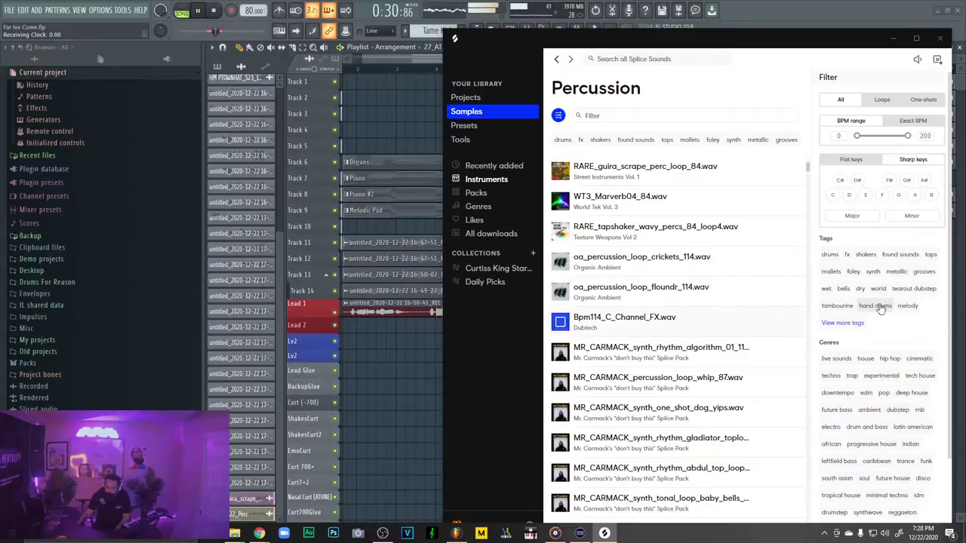
{"action": "left_click", "coordinate": [836, 306]}
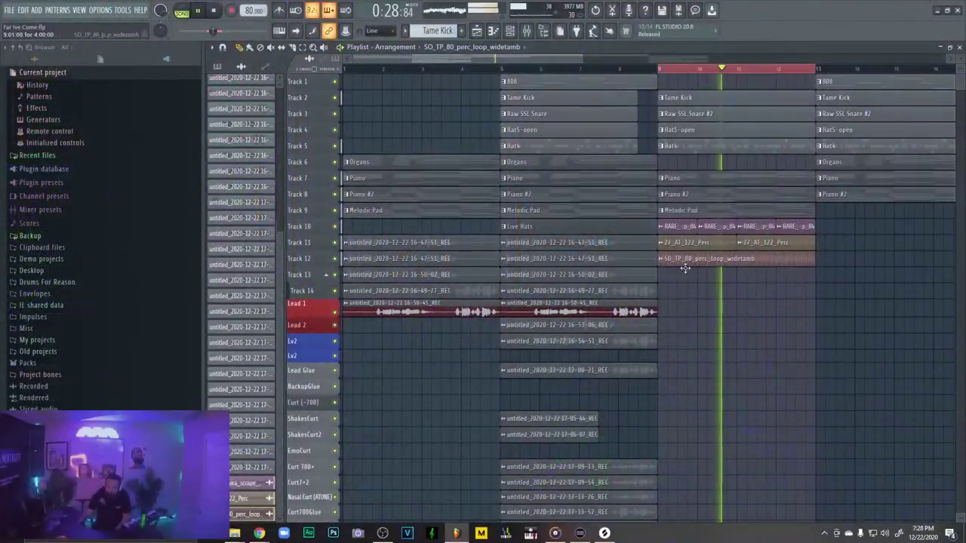
Set the time stretching mode of the SO_TP_80_perc_loop_widetamb clip to Stretch and reset its pitch
{"action": "double_click", "coordinate": [700, 263]}
{"action": "left_click", "coordinate": [474, 161]}
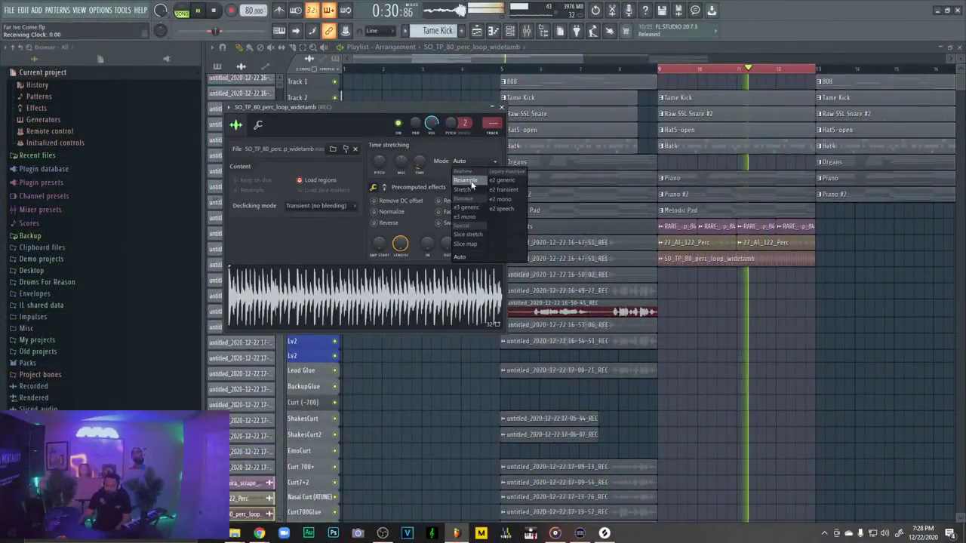
{"action": "left_click", "coordinate": [462, 185]}
{"action": "left_click", "coordinate": [257, 125]}
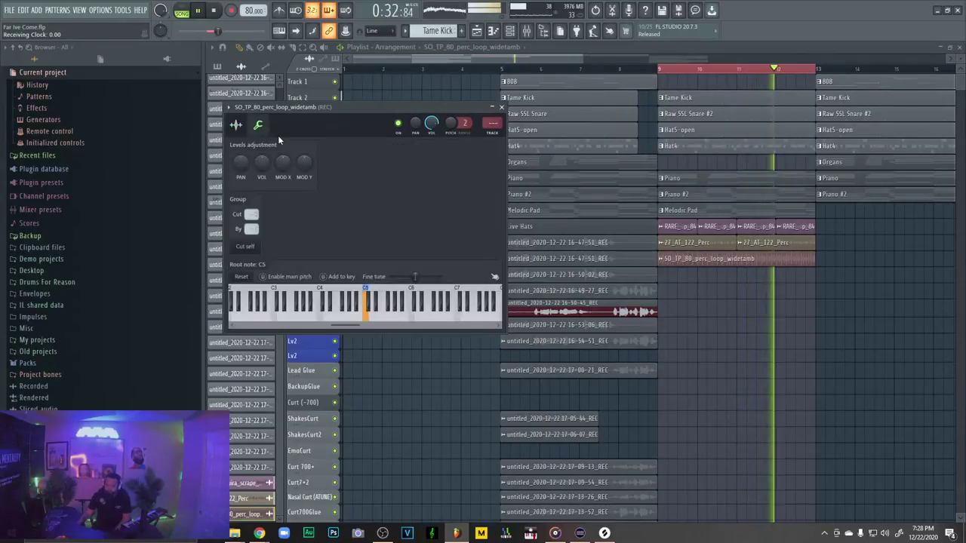
{"action": "left_click", "coordinate": [235, 124]}
{"action": "left_click_drag", "start_coordinate": [380, 161], "coordinate": [379, 169]}
{"action": "right_click", "coordinate": [380, 161]}
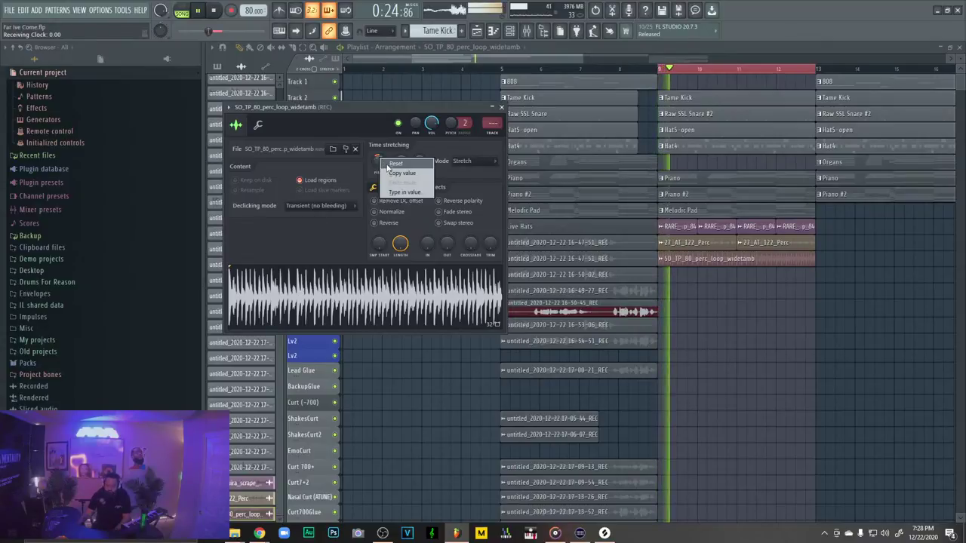
{"action": "right_click", "coordinate": [733, 338]}
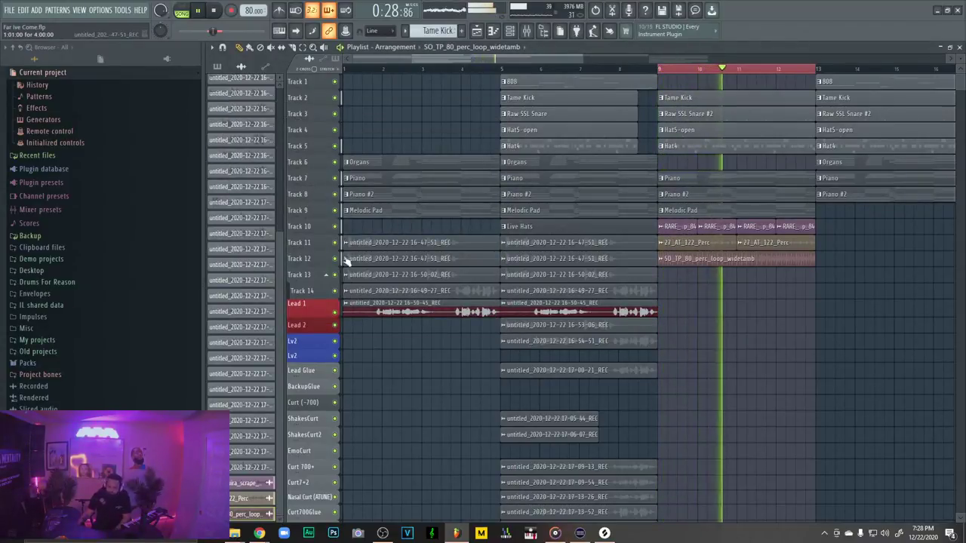
Insert three empty playlist tracks directly below Track 10
{"action": "right_click", "coordinate": [310, 243]}
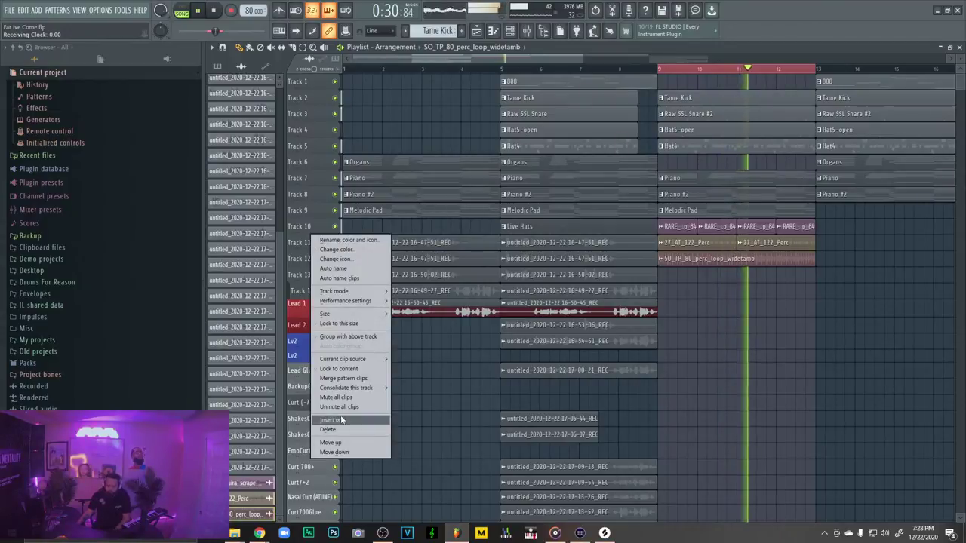
{"action": "left_click", "coordinate": [334, 419]}
{"action": "right_click", "coordinate": [322, 240]}
{"action": "left_click", "coordinate": [343, 420]}
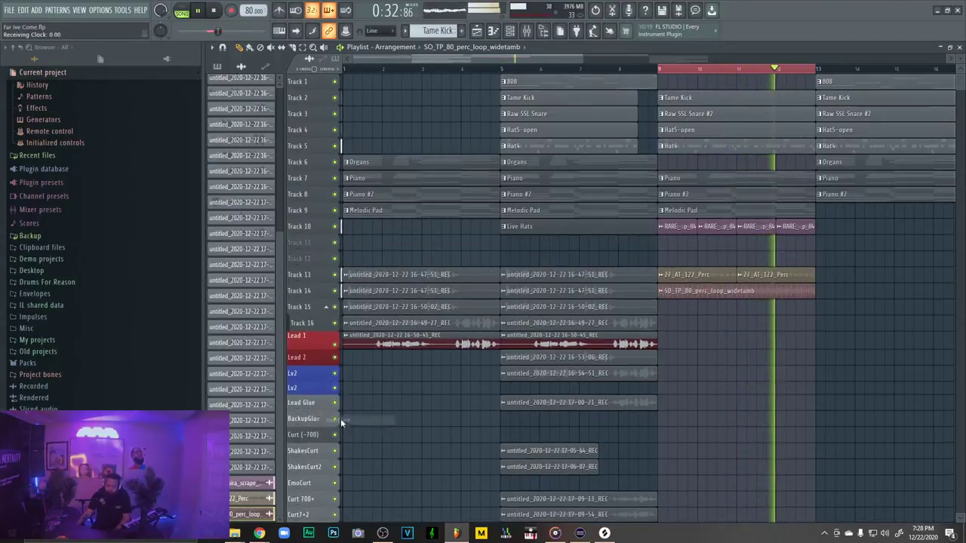
{"action": "right_click", "coordinate": [327, 257]}
{"action": "left_click", "coordinate": [378, 440]}
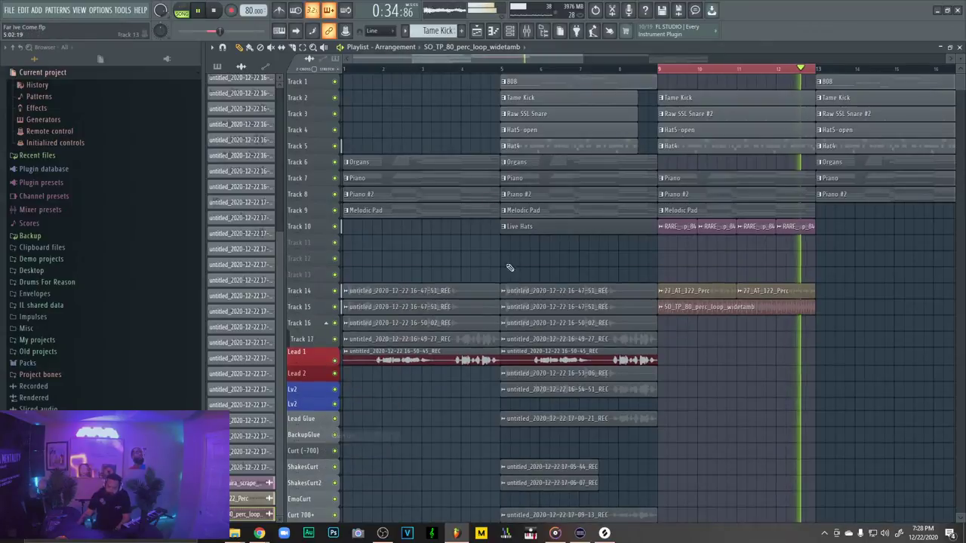
Move the 27_AT_122_Perc and widetamb clips up to Tracks 12 and 13, and the guira scrape clips down to Track 11
{"action": "left_click_drag", "start_coordinate": [706, 293], "coordinate": [830, 327]}
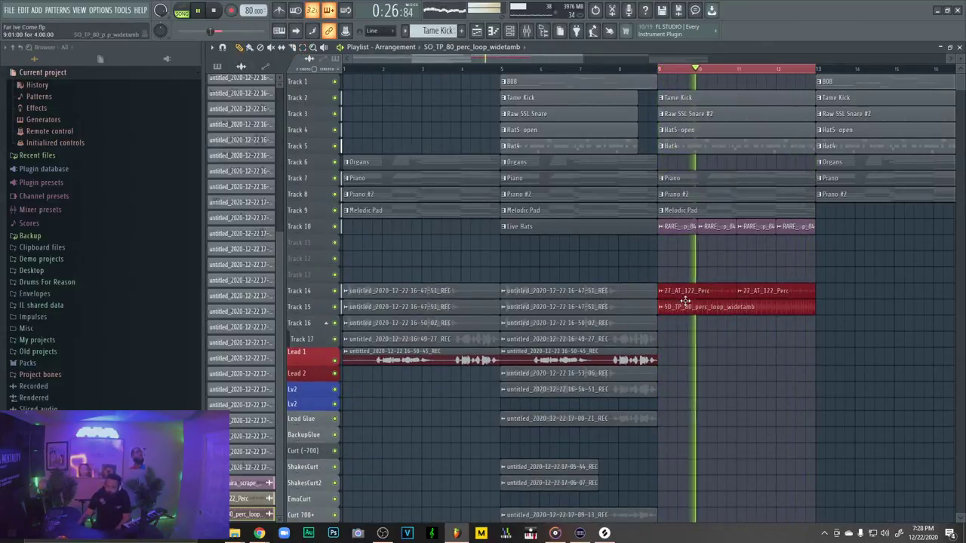
{"action": "left_click_drag", "start_coordinate": [679, 290], "coordinate": [681, 257]}
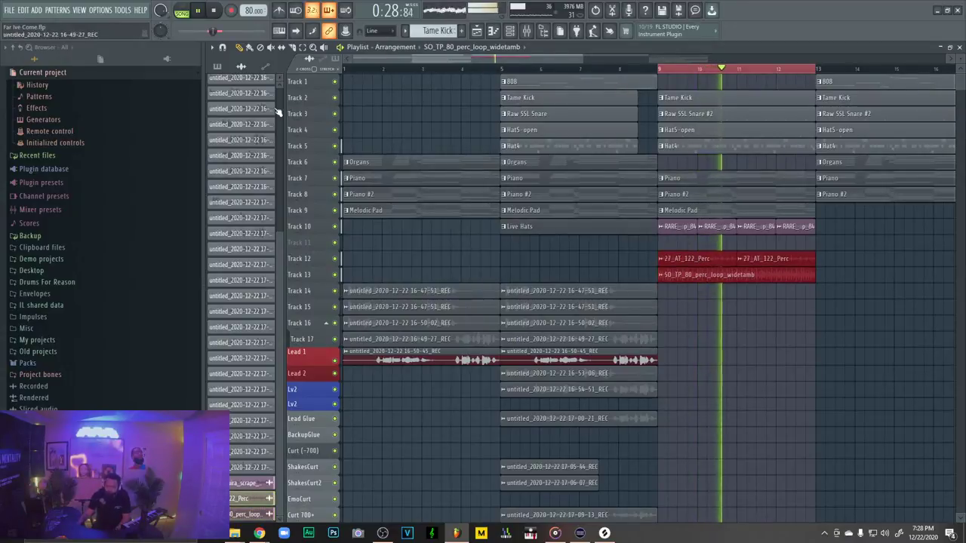
{"action": "left_click", "coordinate": [804, 233]}
{"action": "left_click_drag", "start_coordinate": [804, 233], "coordinate": [670, 243]}
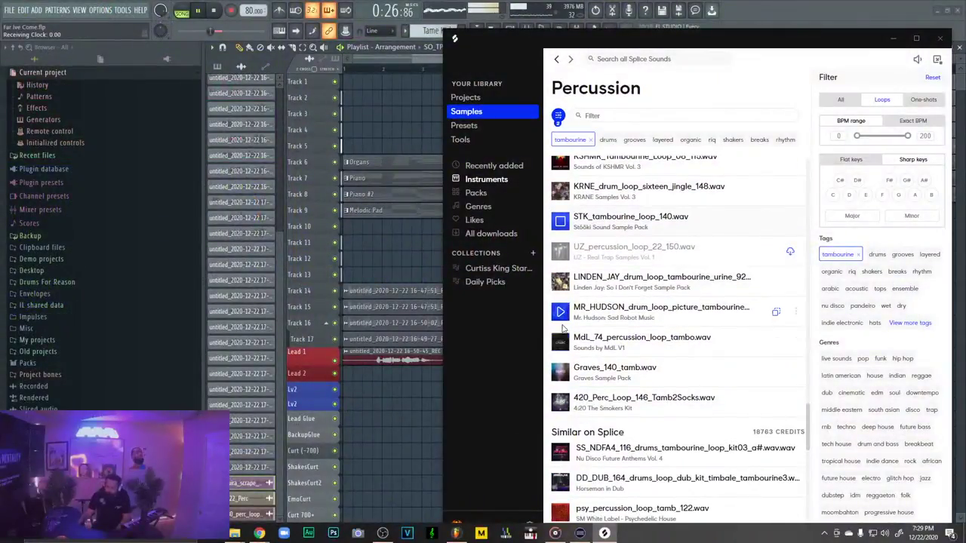
Look through Splice's tambourine loops, packs and Vocals samples for more material, and return to the FL Studio playlist
{"action": "scroll", "coordinate": [562, 323], "scroll_direction": "down", "scroll_amount": 10}
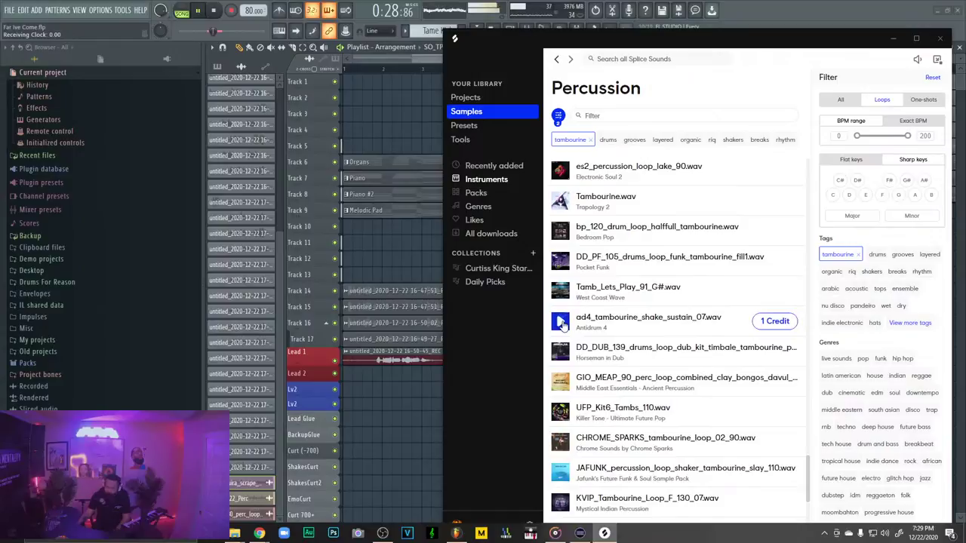
{"action": "left_click", "coordinate": [503, 193]}
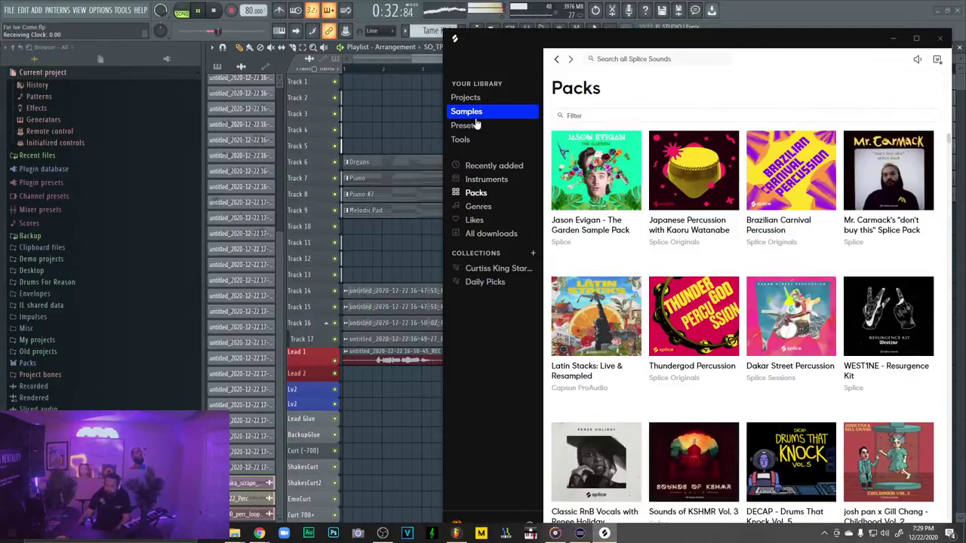
{"action": "left_click", "coordinate": [503, 166]}
{"action": "left_click", "coordinate": [502, 180]}
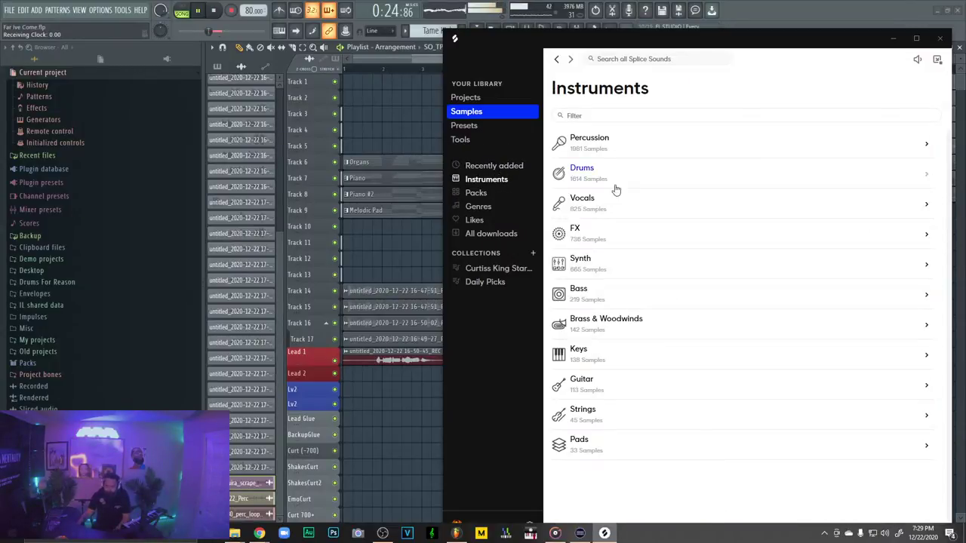
{"action": "left_click", "coordinate": [645, 211]}
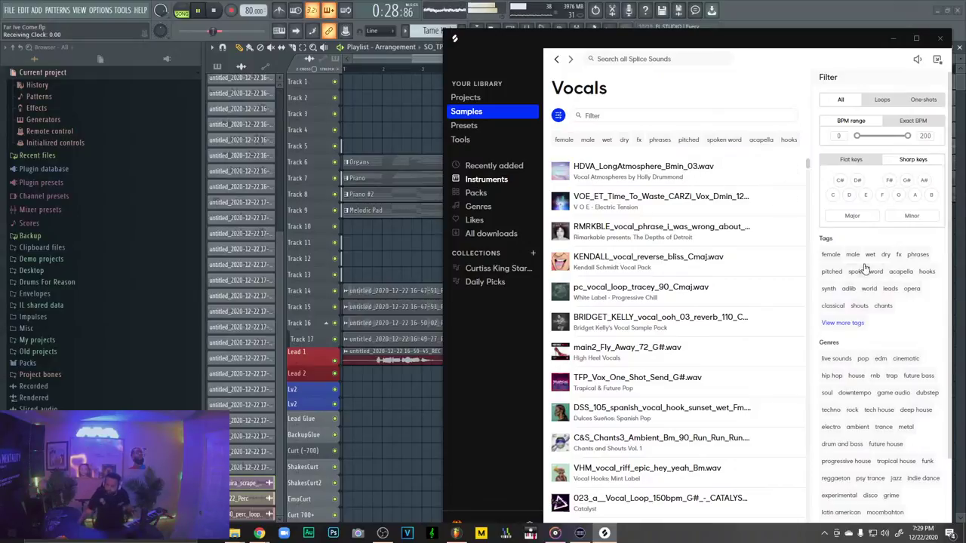
{"action": "left_click", "coordinate": [898, 37]}
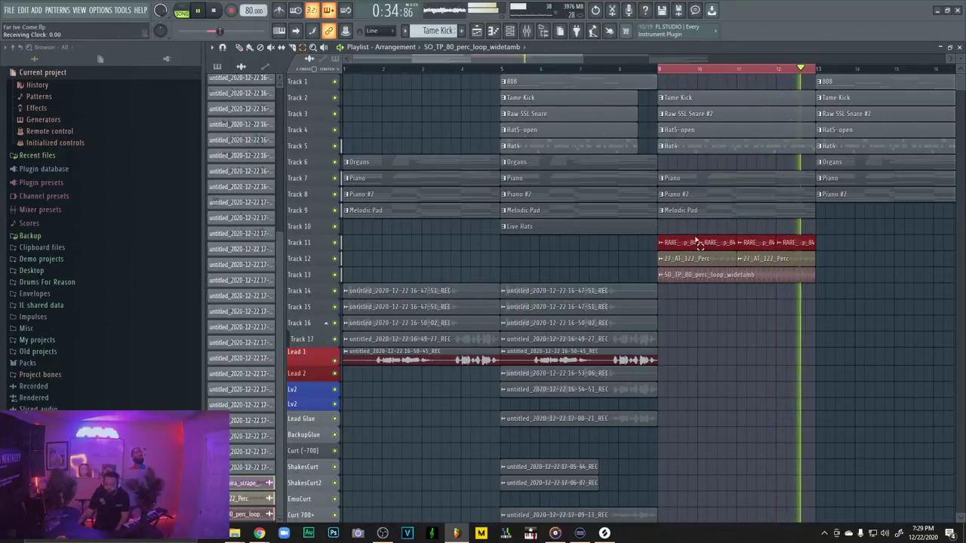
Duplicate the percussion clips on Tracks 11 to 13 into bar 13 to bar 17 and clear the loop selection from the timeline
{"action": "left_click_drag", "start_coordinate": [683, 236], "coordinate": [845, 286]}
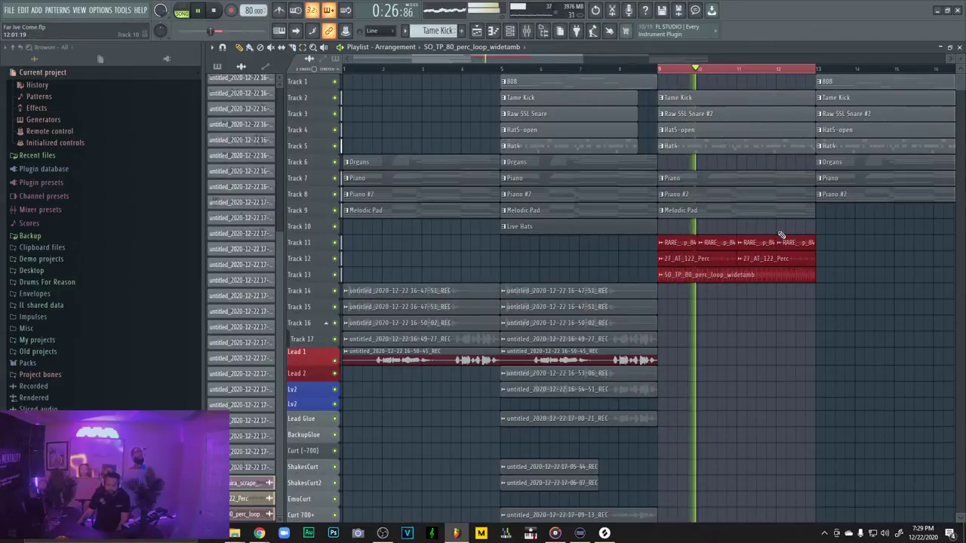
{"action": "key", "text": "ctrl+b"}
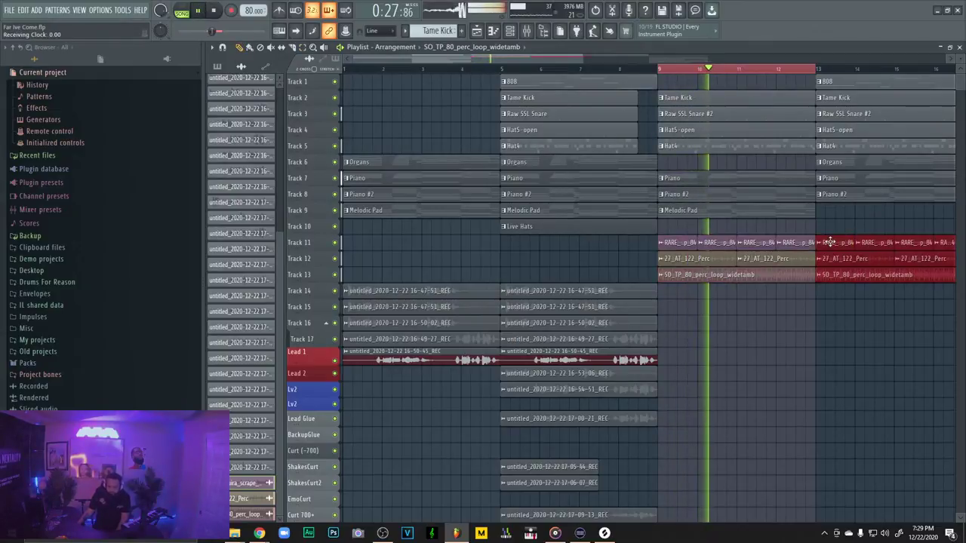
{"action": "left_click", "coordinate": [661, 69]}
{"action": "left_click", "coordinate": [656, 69]}
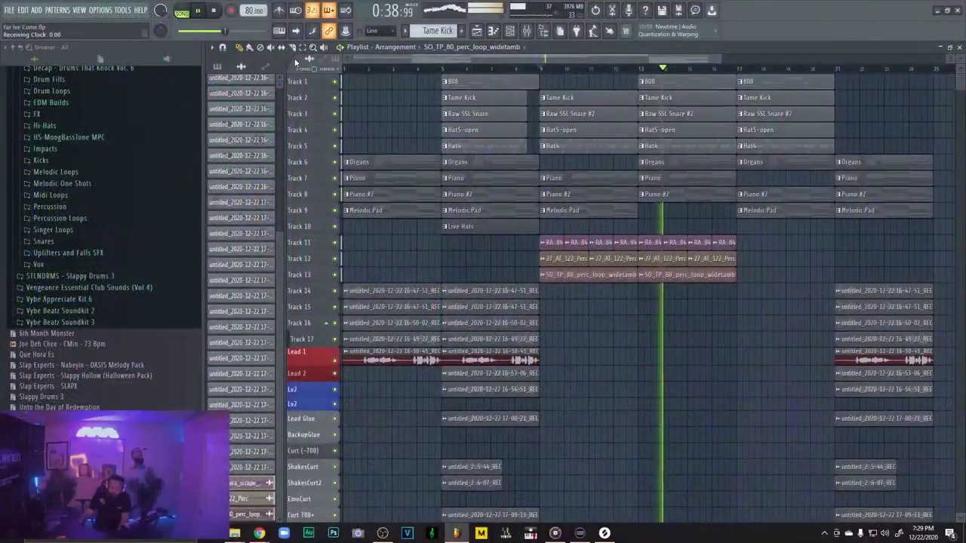
Duplicate the percussion clips on Tracks 11 to 13 from bars 9–17 into bars 17–25
{"action": "left_click_drag", "start_coordinate": [547, 237], "coordinate": [724, 299]}
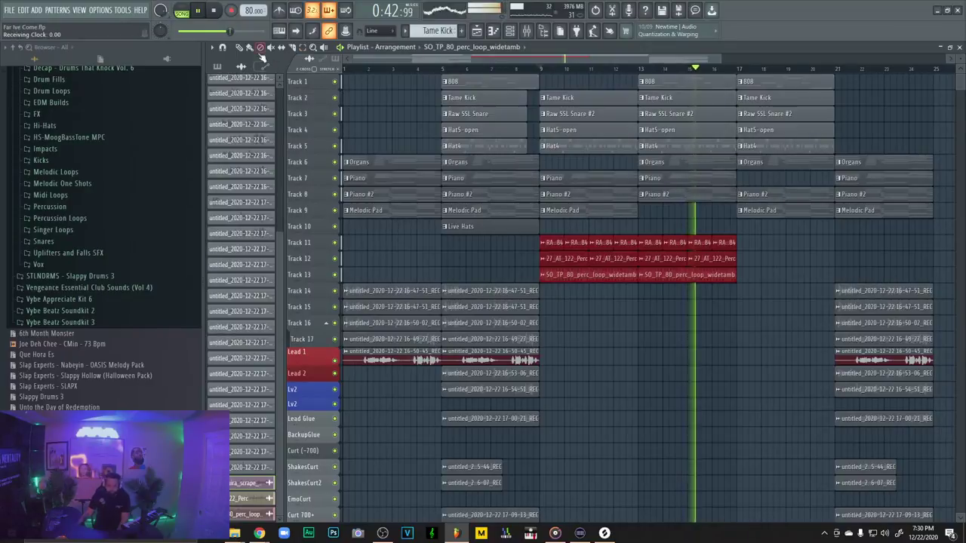
{"action": "key", "text": "ctrl+b"}
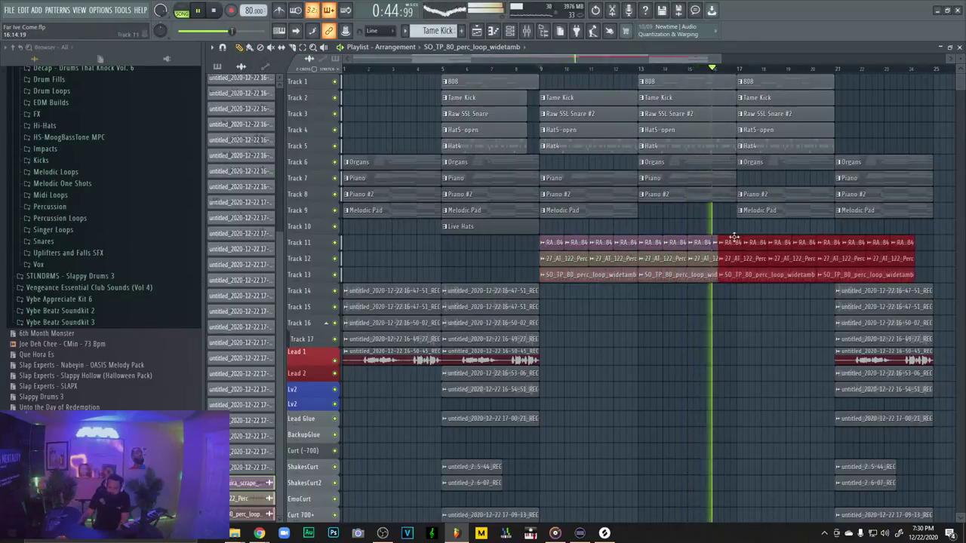
Try removing the 808, kick, snare and hat clips on Tracks 1 to 5 at bar 17, and undo the deletions
{"action": "right_click", "coordinate": [772, 82]}
{"action": "right_click", "coordinate": [773, 98]}
{"action": "right_click", "coordinate": [773, 114]}
{"action": "right_click", "coordinate": [775, 130]}
{"action": "right_click", "coordinate": [774, 146]}
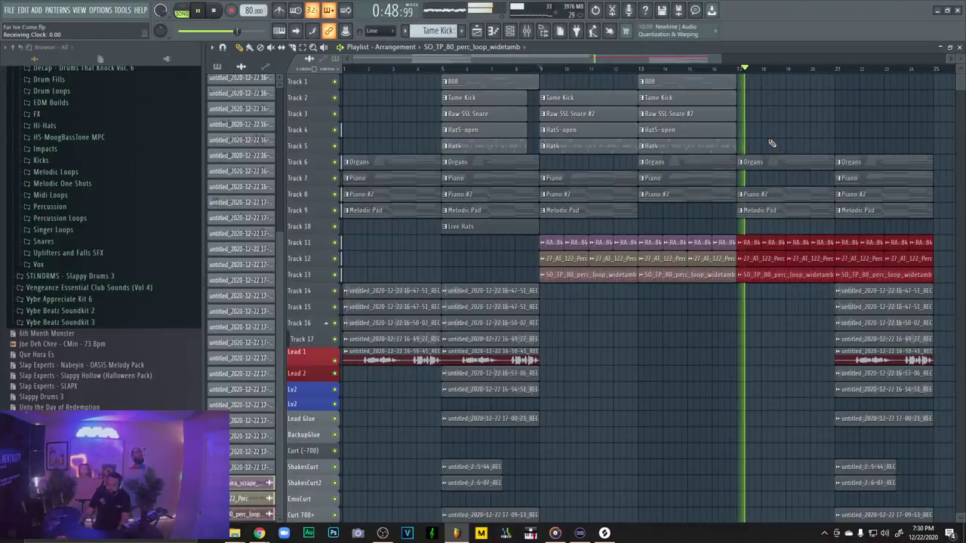
{"action": "key", "text": "ctrl+z"}
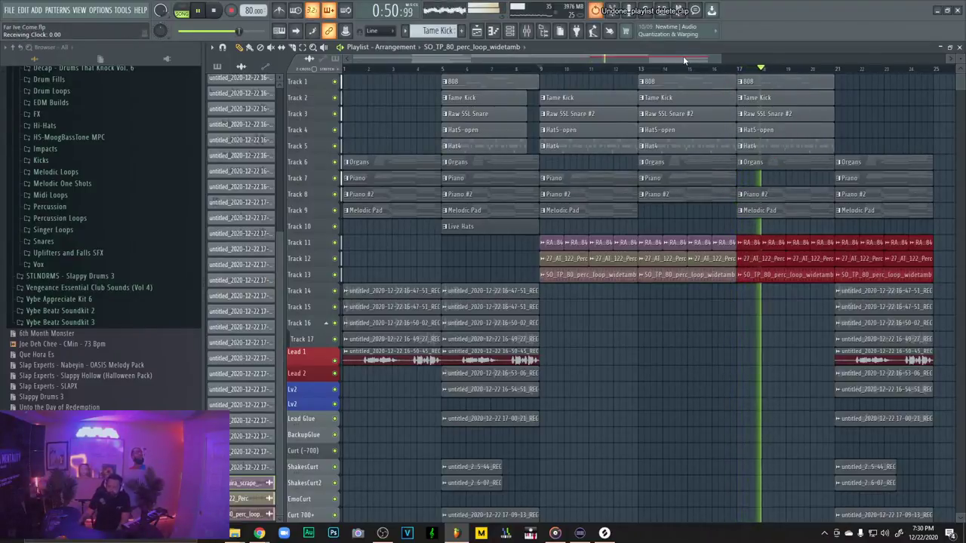
Delete only the 808 clip on Track 1 at bar 17
{"action": "right_click", "coordinate": [772, 85]}
{"action": "left_click_drag", "start_coordinate": [561, 60], "coordinate": [672, 52]}
{"action": "scroll", "coordinate": [664, 226], "scroll_direction": "down", "scroll_amount": 5}
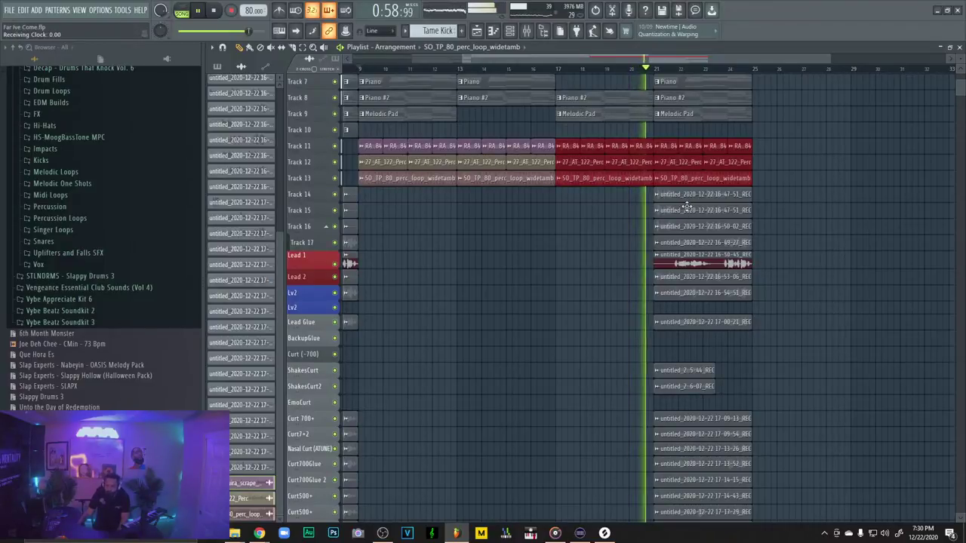
{"action": "scroll", "coordinate": [679, 188], "scroll_direction": "up", "scroll_amount": 3}
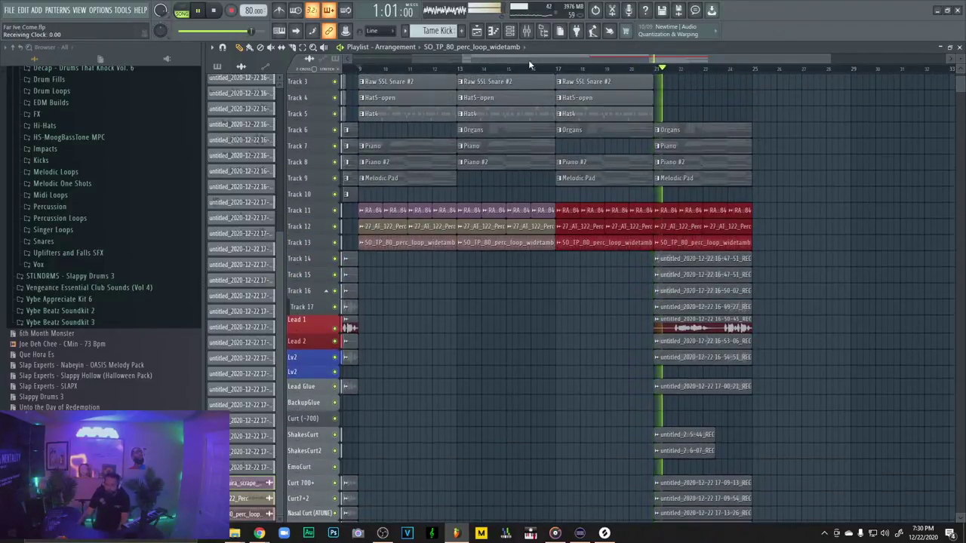
Copy the guira scrape and 27_AT_122_Perc clips on Tracks 11 and 12 into bars 5 to 9, and play from bar 5
{"action": "left_click_drag", "start_coordinate": [464, 59], "coordinate": [82, 65]}
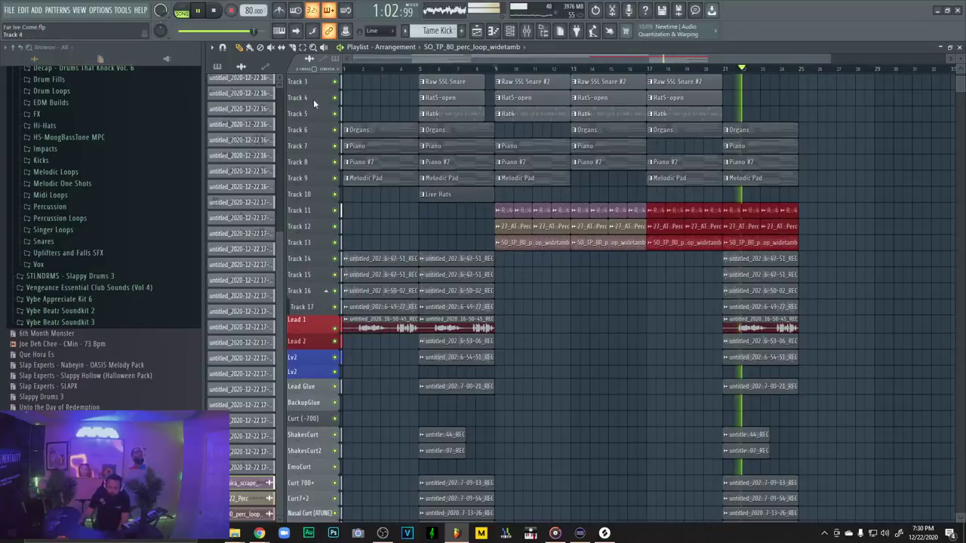
{"action": "left_click_drag", "start_coordinate": [528, 215], "coordinate": [635, 240]}
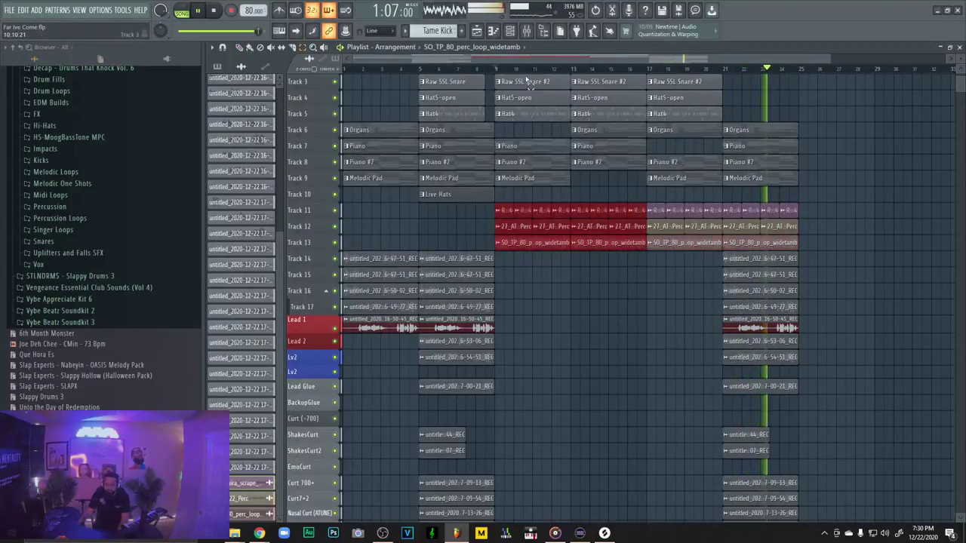
{"action": "left_click", "coordinate": [527, 30]}
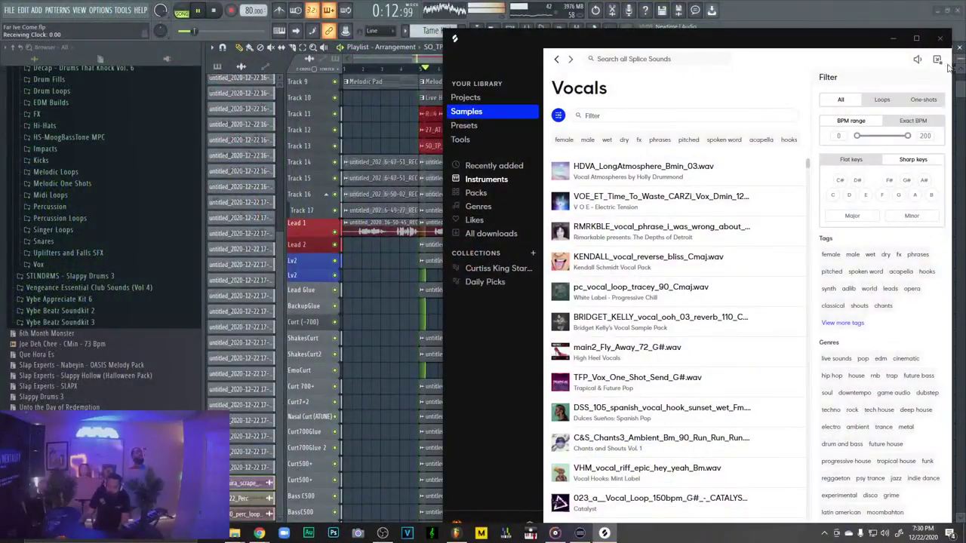
{"action": "left_click", "coordinate": [415, 66]}
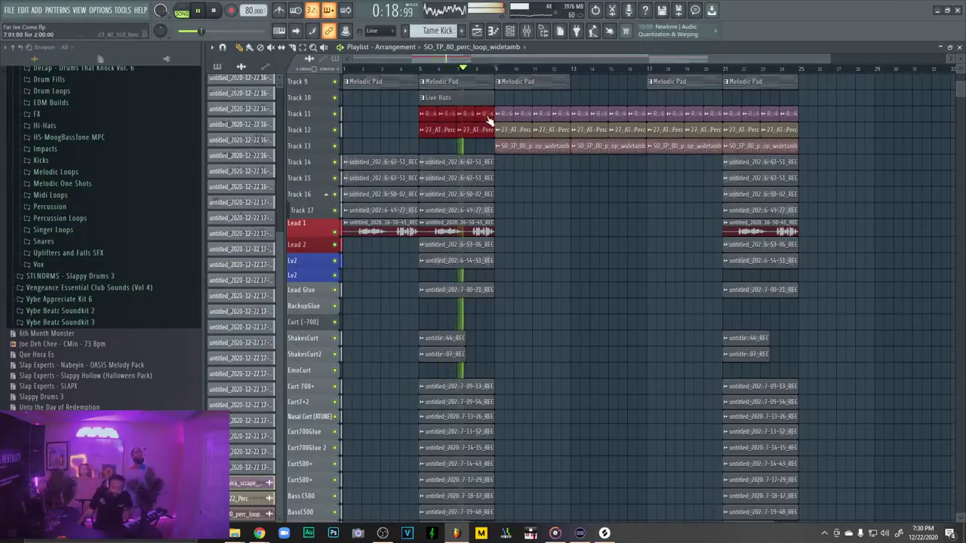
Lower the Lead Singing track's volume in the mixer, replaying the section between bars 5 and 9 to check the vocal level
{"action": "left_click", "coordinate": [492, 31]}
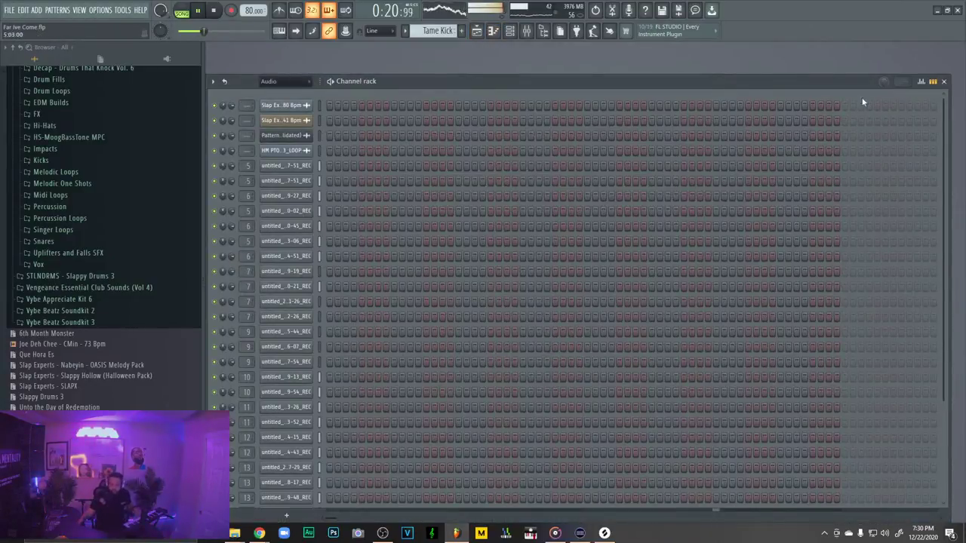
{"action": "left_click", "coordinate": [476, 32]}
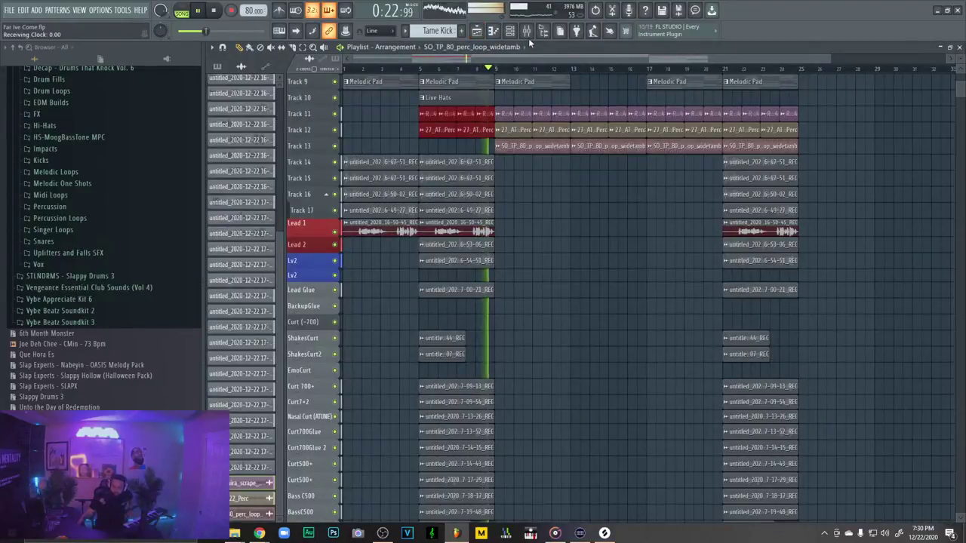
{"action": "left_click", "coordinate": [526, 32]}
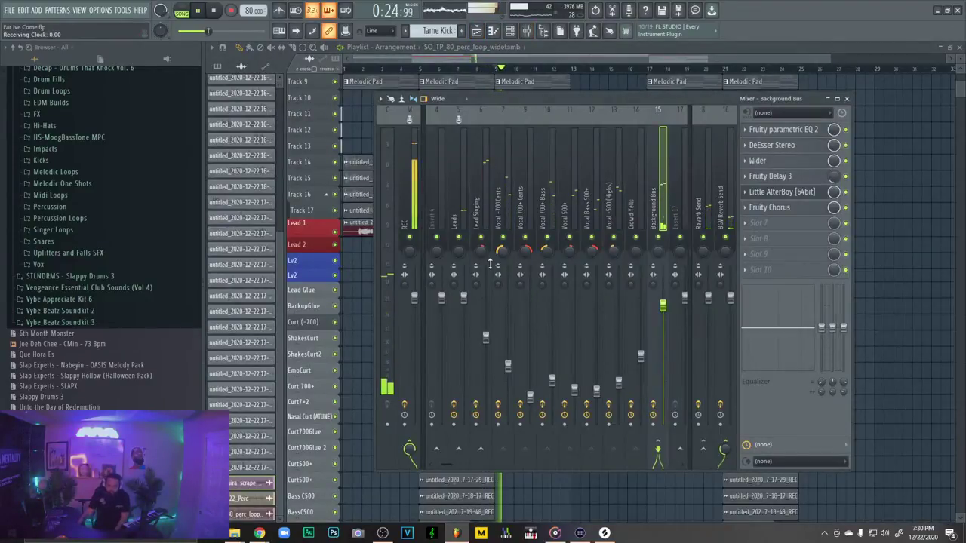
{"action": "left_click", "coordinate": [485, 332]}
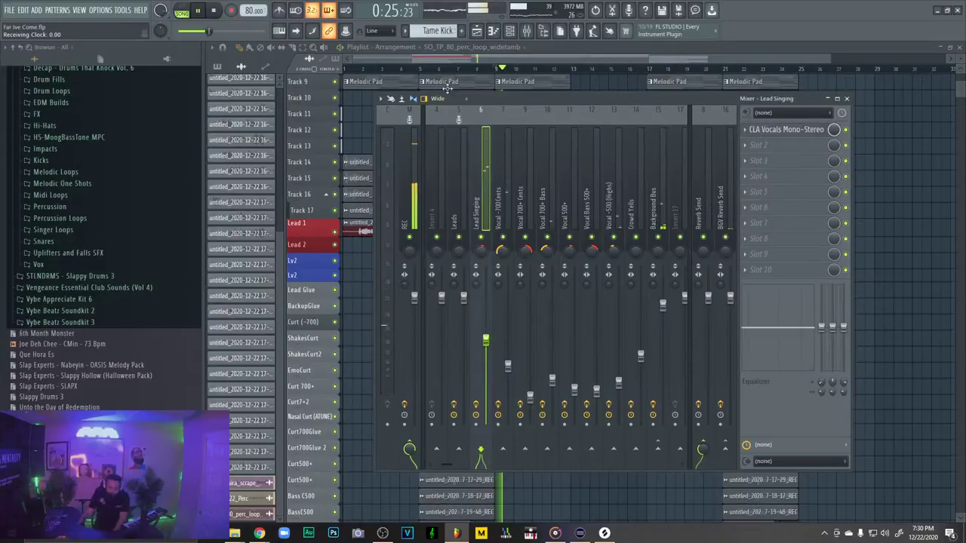
{"action": "left_click", "coordinate": [434, 70]}
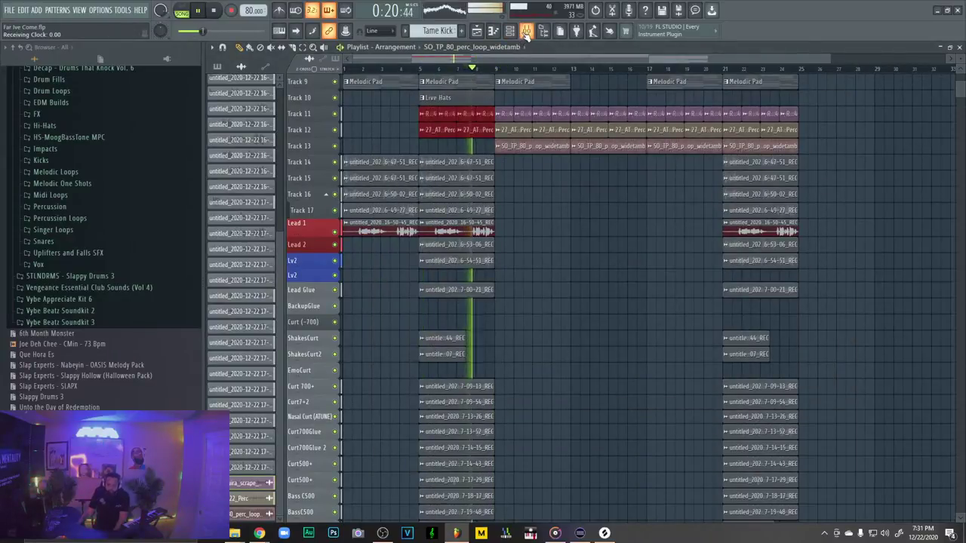
{"action": "left_click", "coordinate": [526, 33]}
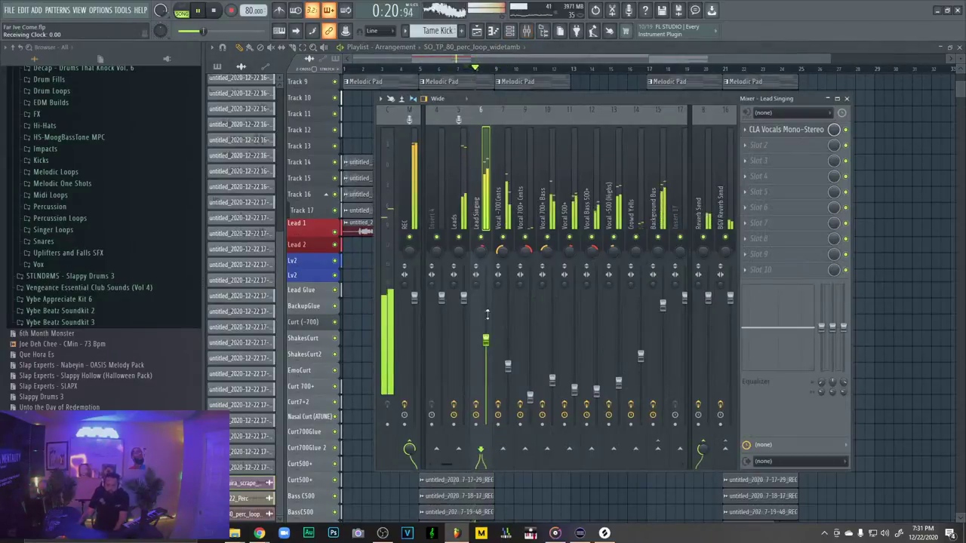
{"action": "right_click", "coordinate": [486, 360]}
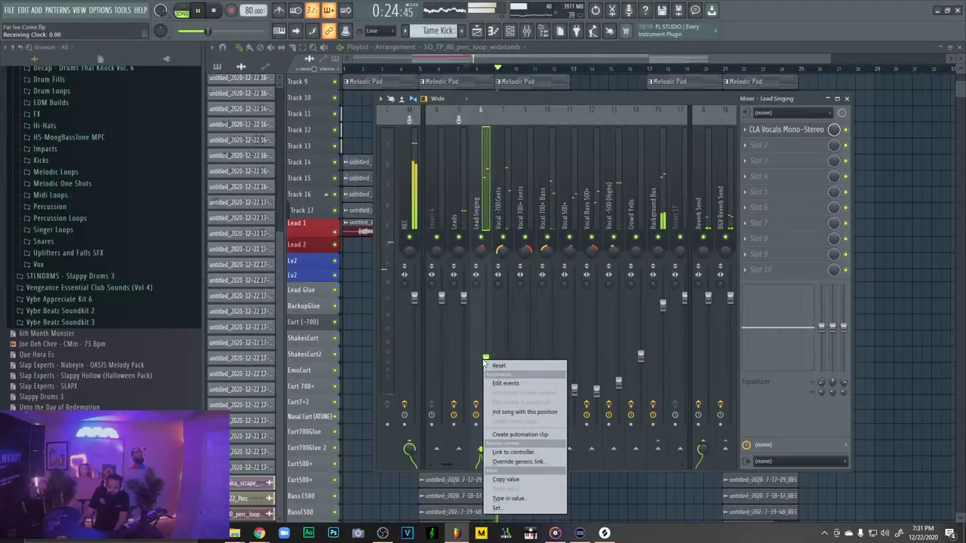
{"action": "left_click", "coordinate": [488, 66]}
{"action": "left_click", "coordinate": [473, 69]}
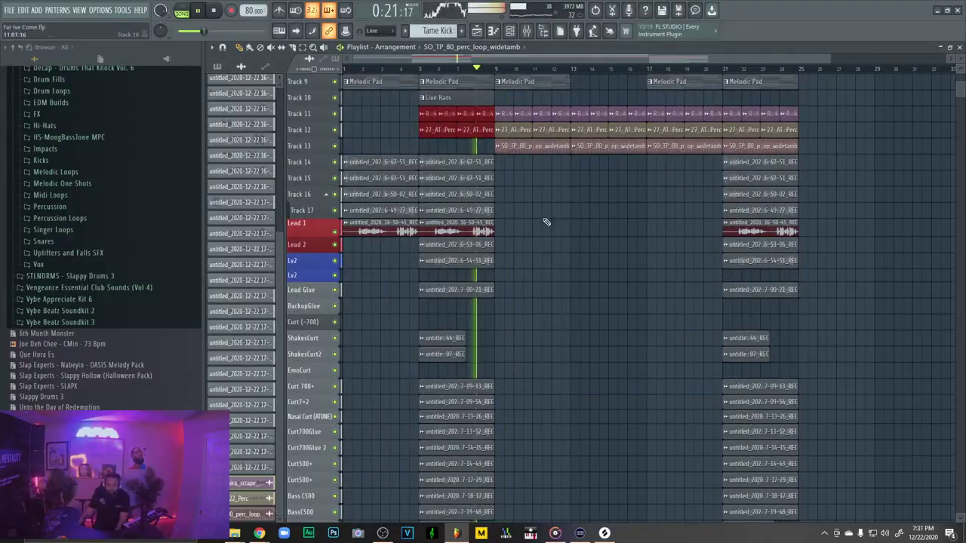
Insert one empty playlist track above Track 1
{"action": "scroll", "coordinate": [547, 221], "scroll_direction": "up", "scroll_amount": 4}
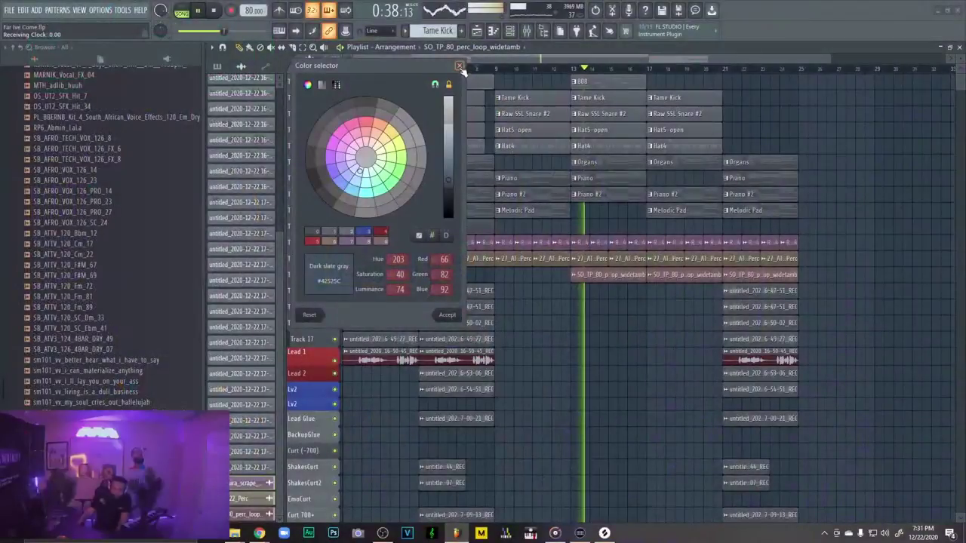
{"action": "right_click", "coordinate": [327, 138]}
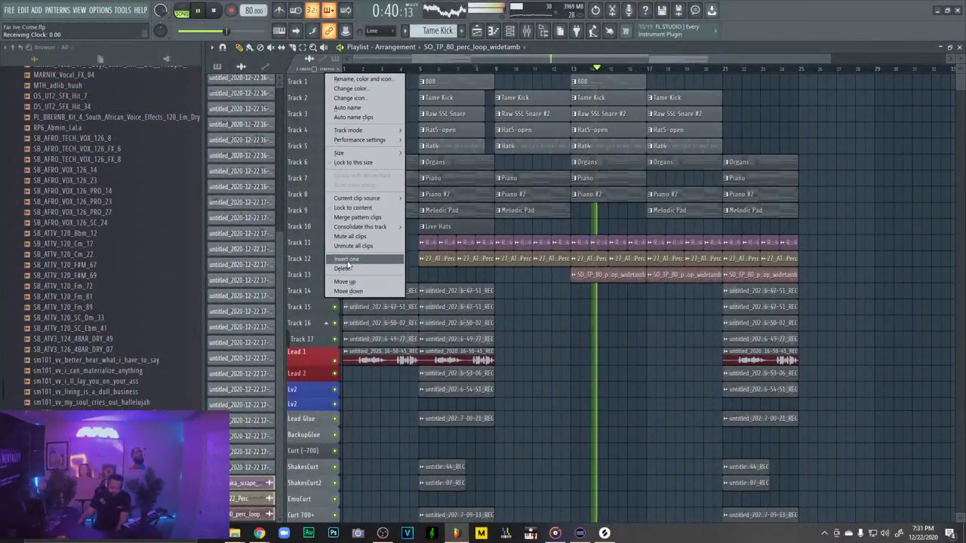
{"action": "left_click", "coordinate": [346, 259]}
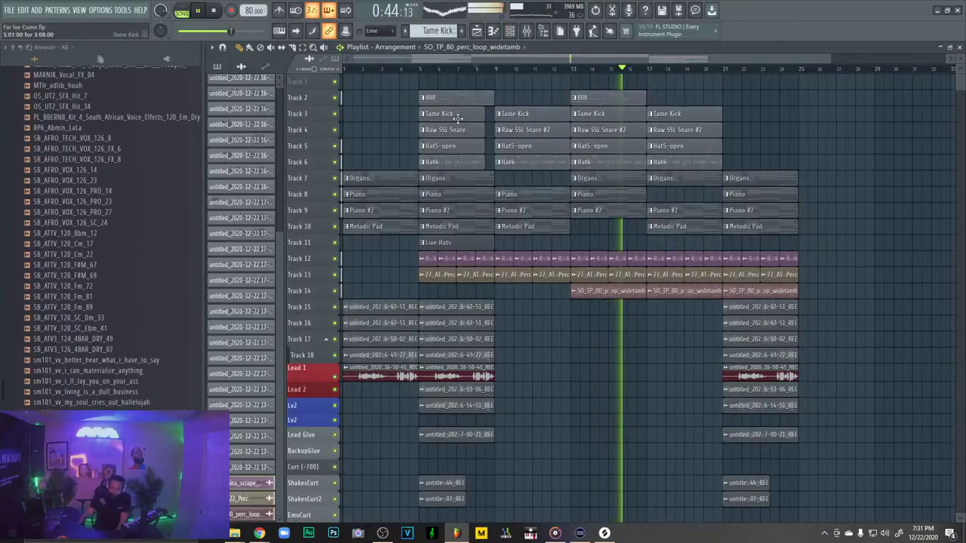
Copy the 808, Tame Kick, Raw SSL Snare, Hat5-open and Hat4 clips on Tracks 2 to 6 from bar 5 to bar 21
{"action": "left_click_drag", "start_coordinate": [423, 89], "coordinate": [483, 164]}
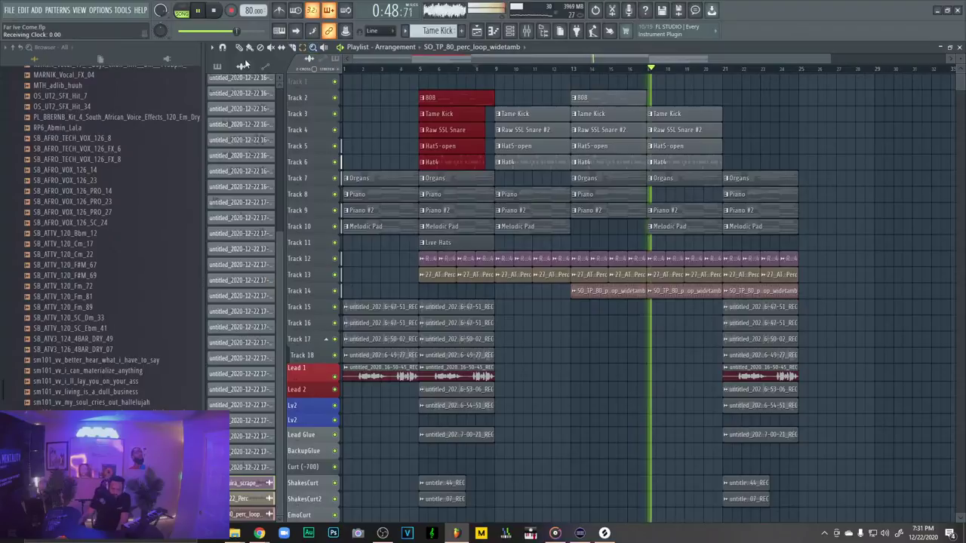
{"action": "left_click_drag", "start_coordinate": [435, 97], "coordinate": [739, 98]}
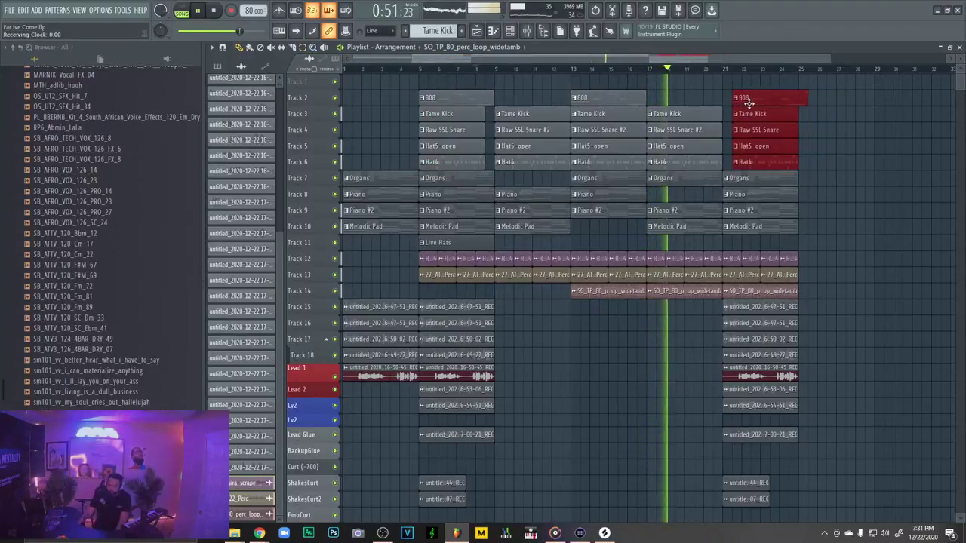
{"action": "left_click", "coordinate": [512, 34]}
{"action": "left_click", "coordinate": [512, 34]}
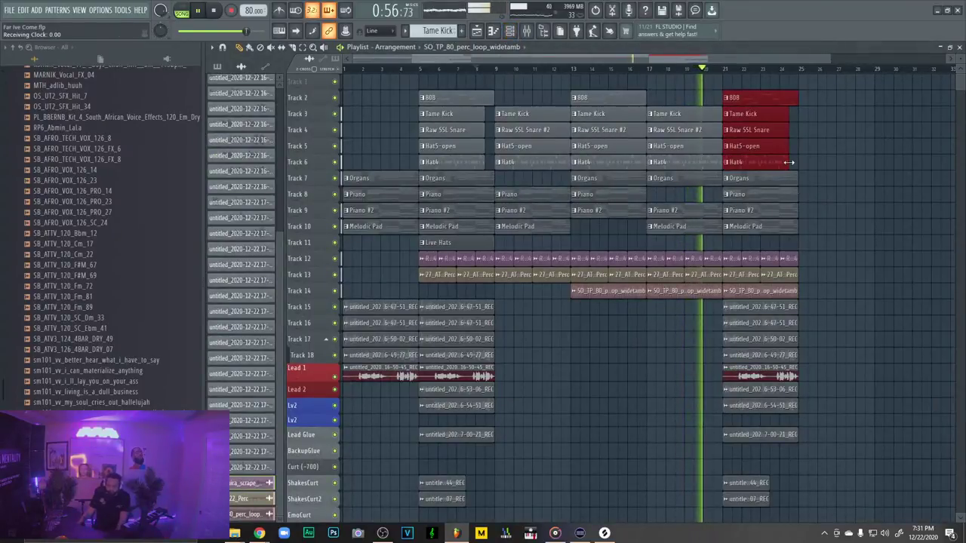
Extend the copied kick, snare and hat clips on Tracks 3 to 6 to bar 25, and delete the 808 clip at bar 21
{"action": "left_click_drag", "start_coordinate": [787, 170], "coordinate": [796, 170]}
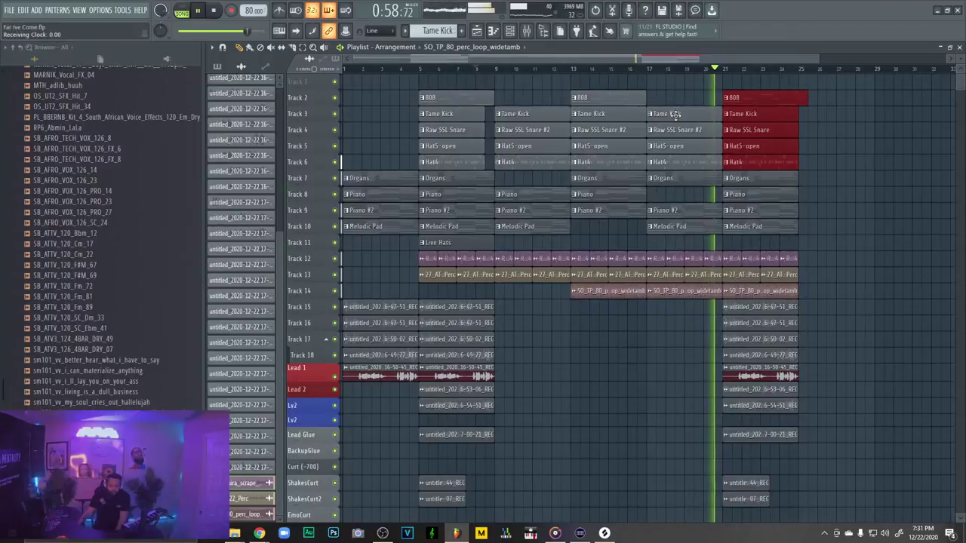
{"action": "right_click", "coordinate": [766, 98]}
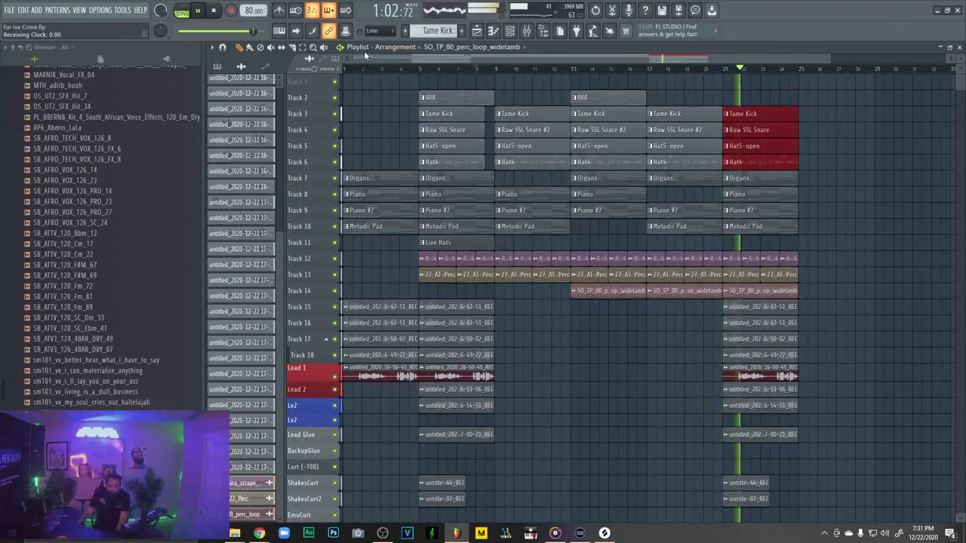
{"action": "left_click_drag", "start_coordinate": [356, 56], "coordinate": [532, 58]}
{"action": "scroll", "coordinate": [505, 329], "scroll_direction": "down", "scroll_amount": 3}
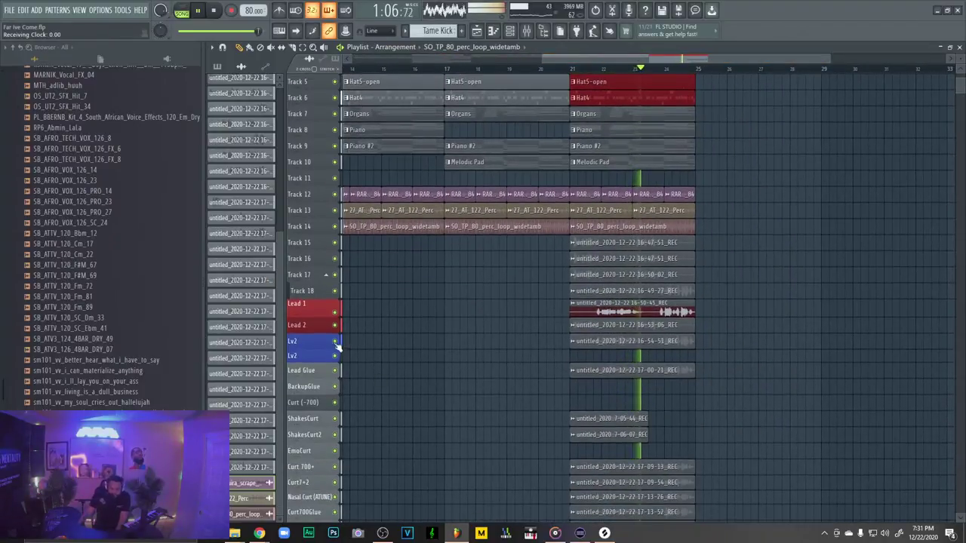